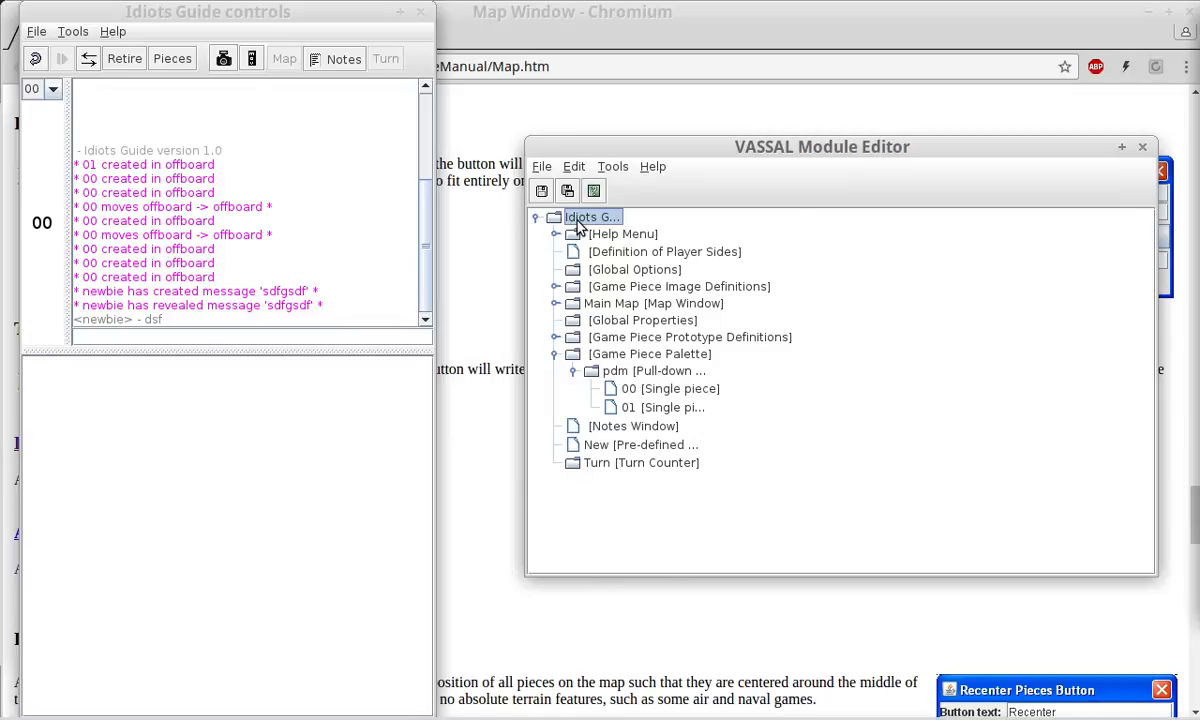
right_click(577, 221)
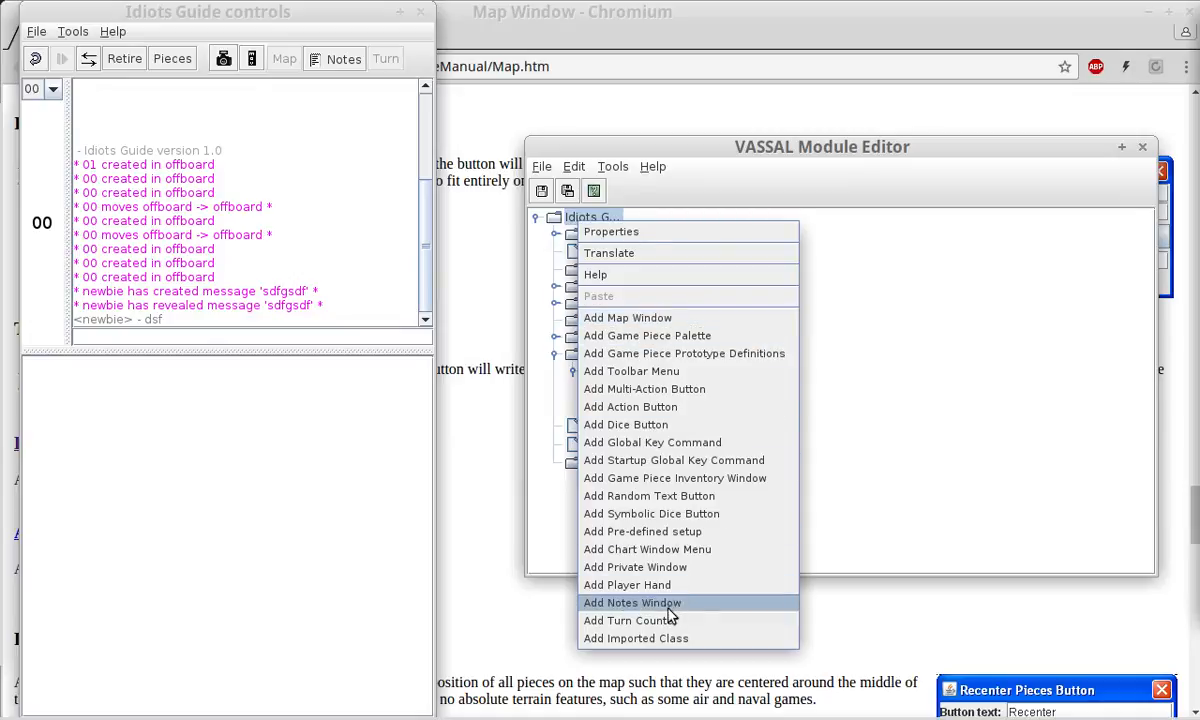
left_click(850, 420)
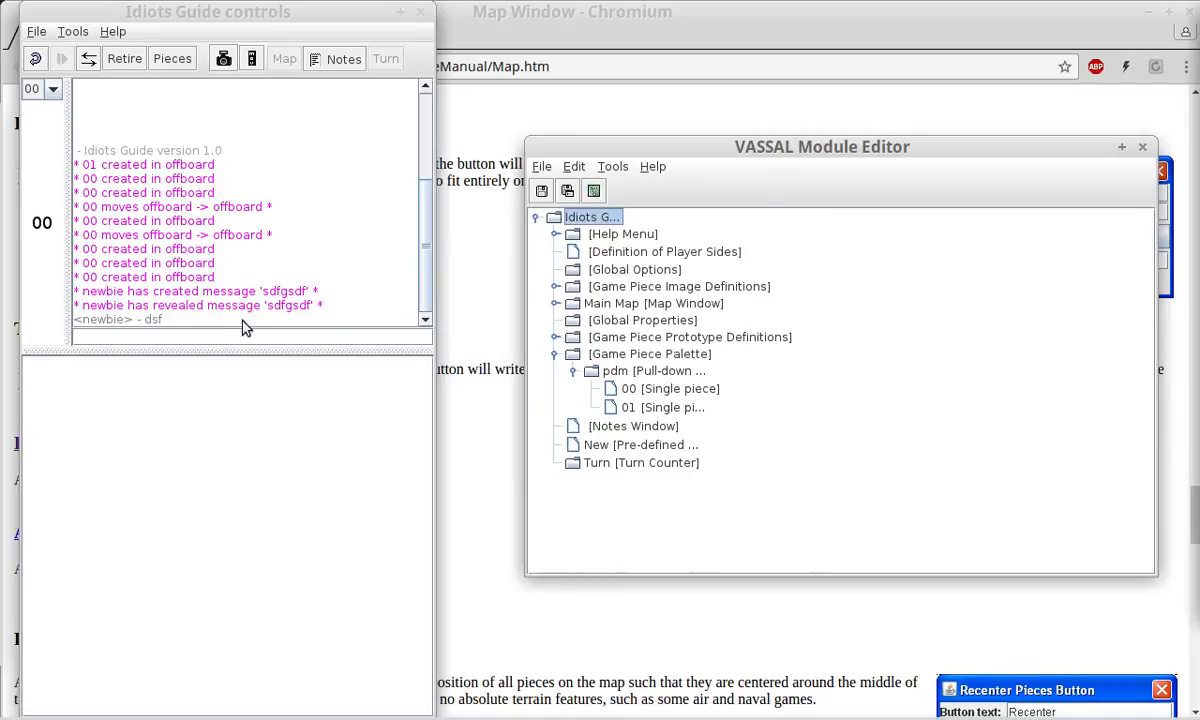
left_click(688, 396)
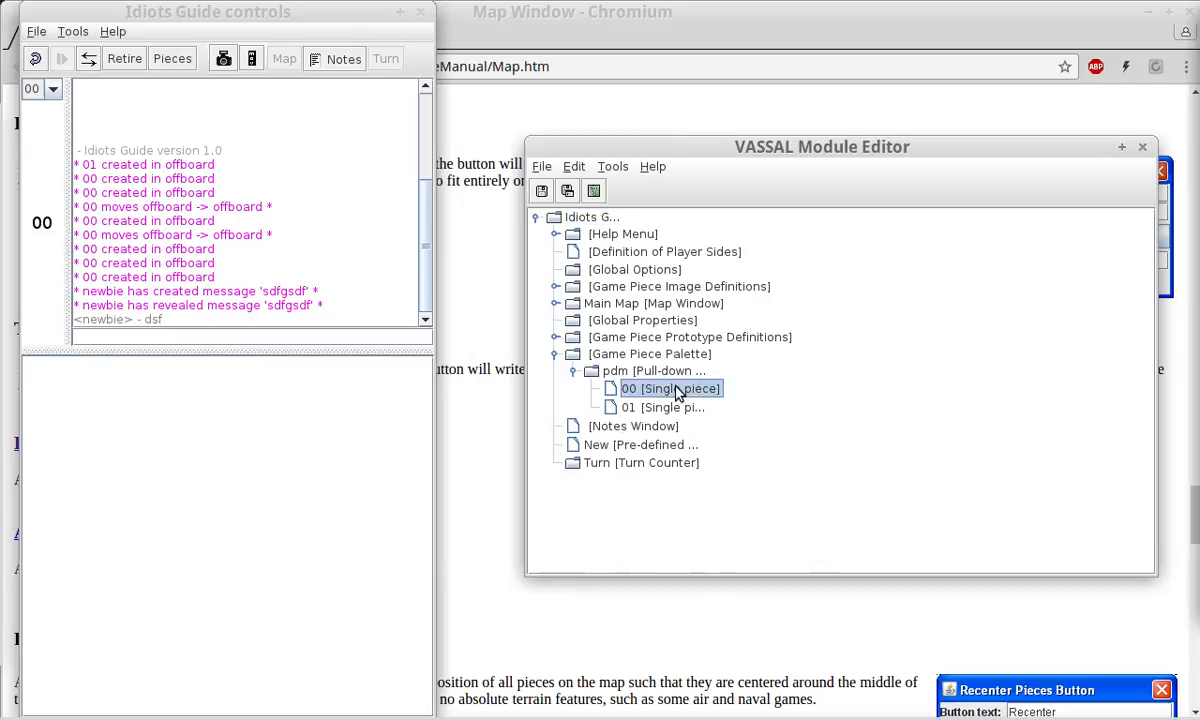
right_click(677, 392)
left_click(848, 440)
left_click(629, 374)
right_click(629, 376)
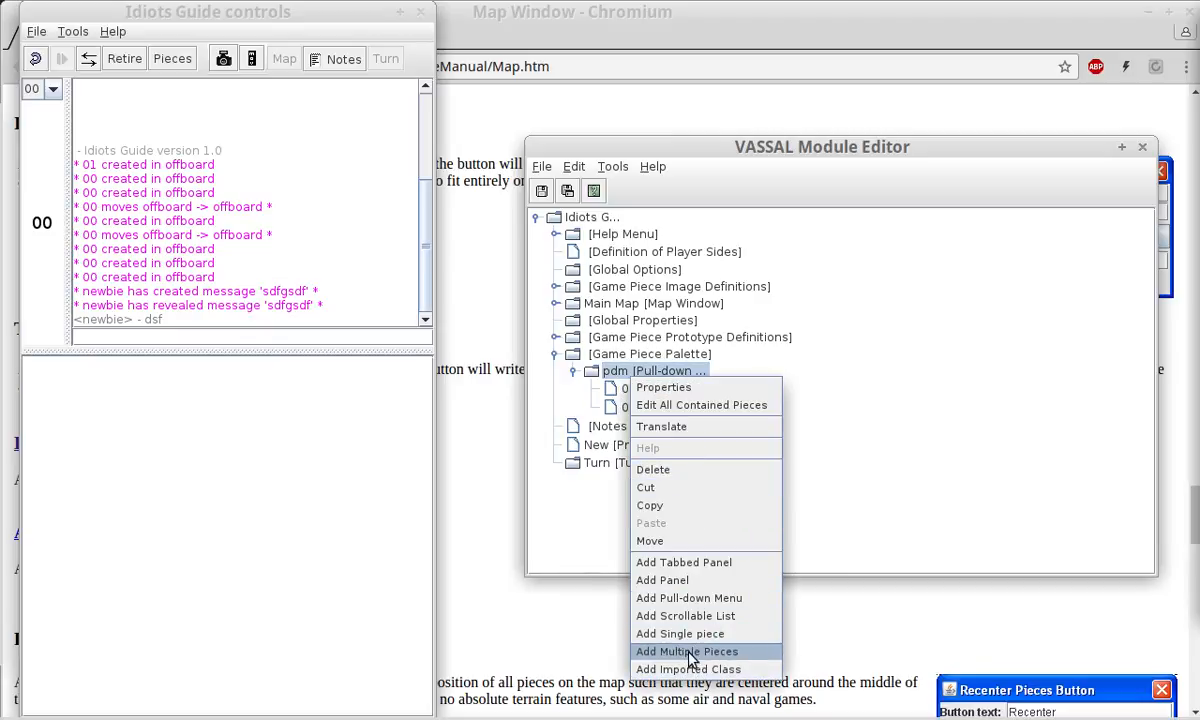
left_click(897, 418)
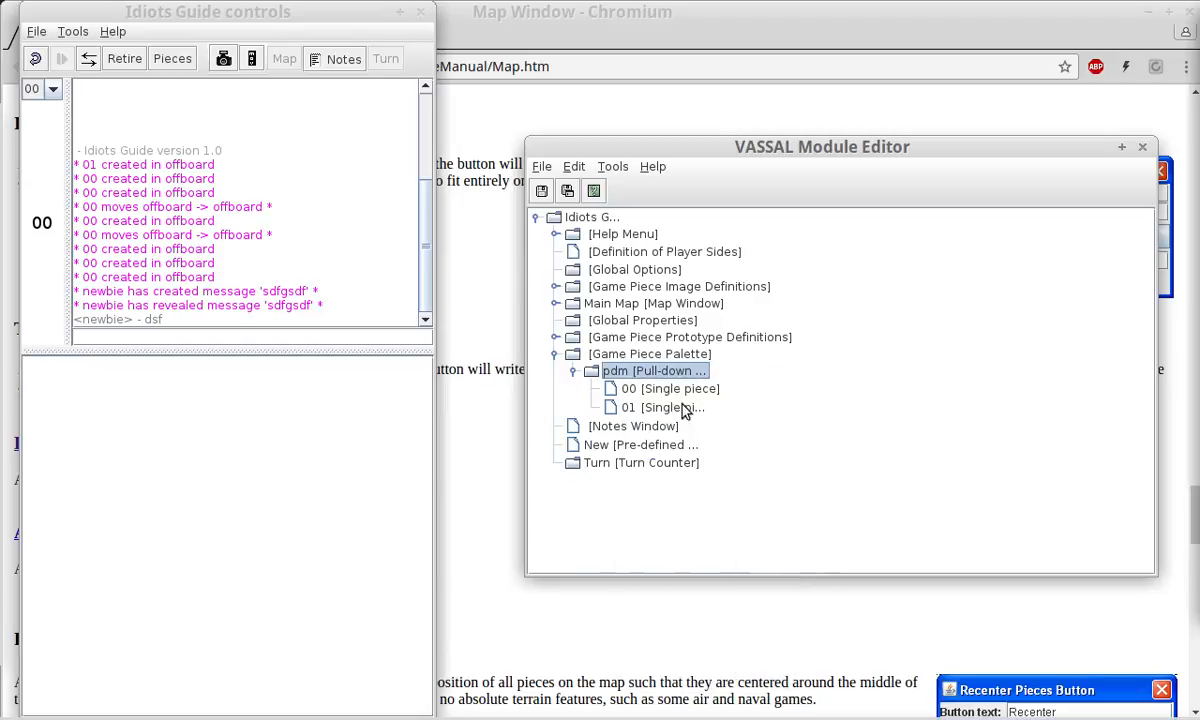
Open the 00 single piece of the pdm palette menu for editing and look through its available and current traits.
left_click(663, 392)
double_click(665, 392)
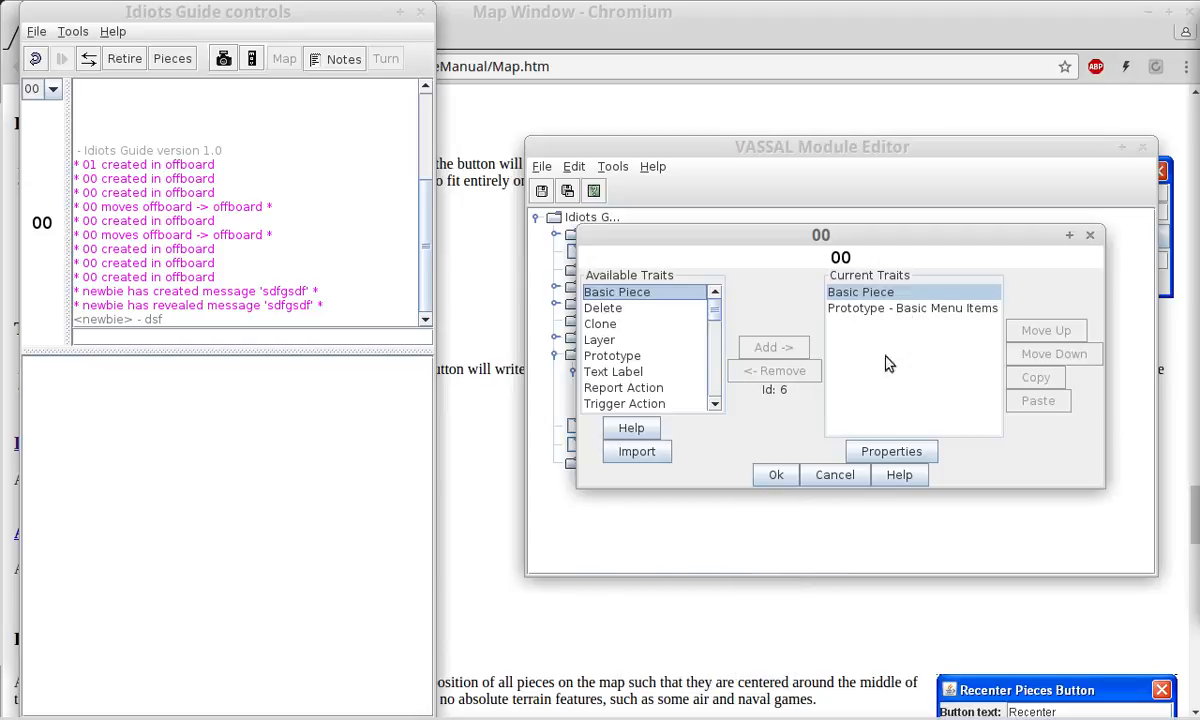
left_click(614, 308)
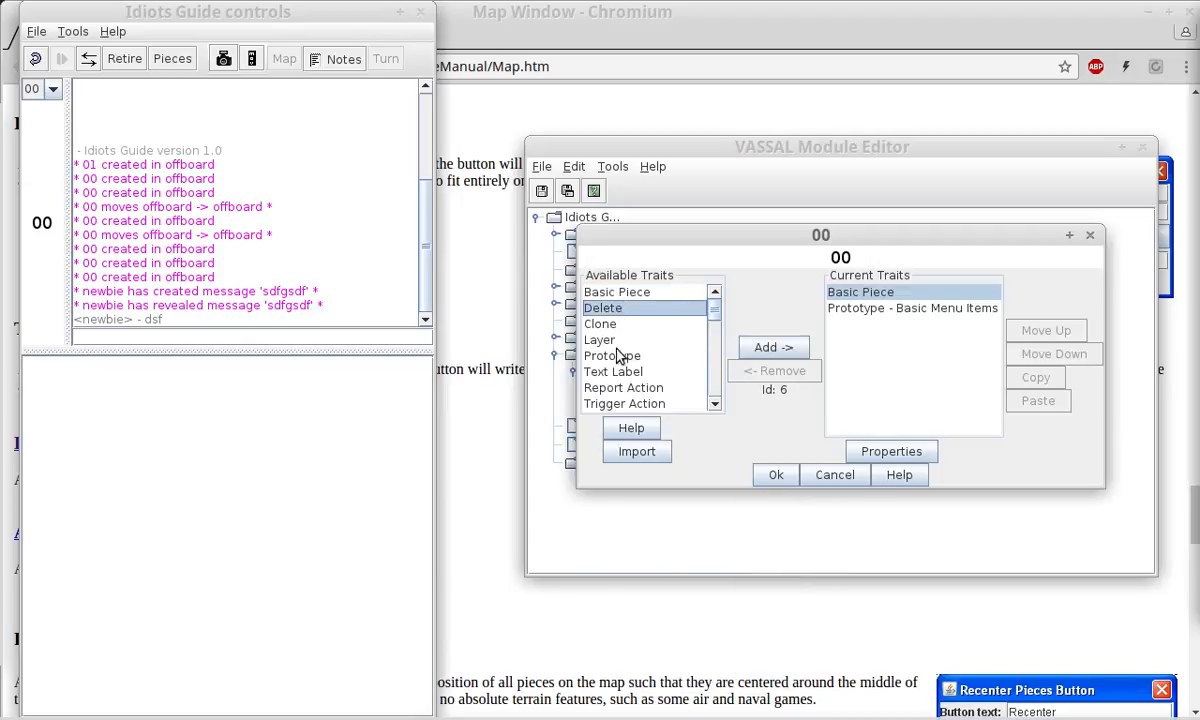
left_click(618, 356)
left_click(620, 403)
left_click(624, 324)
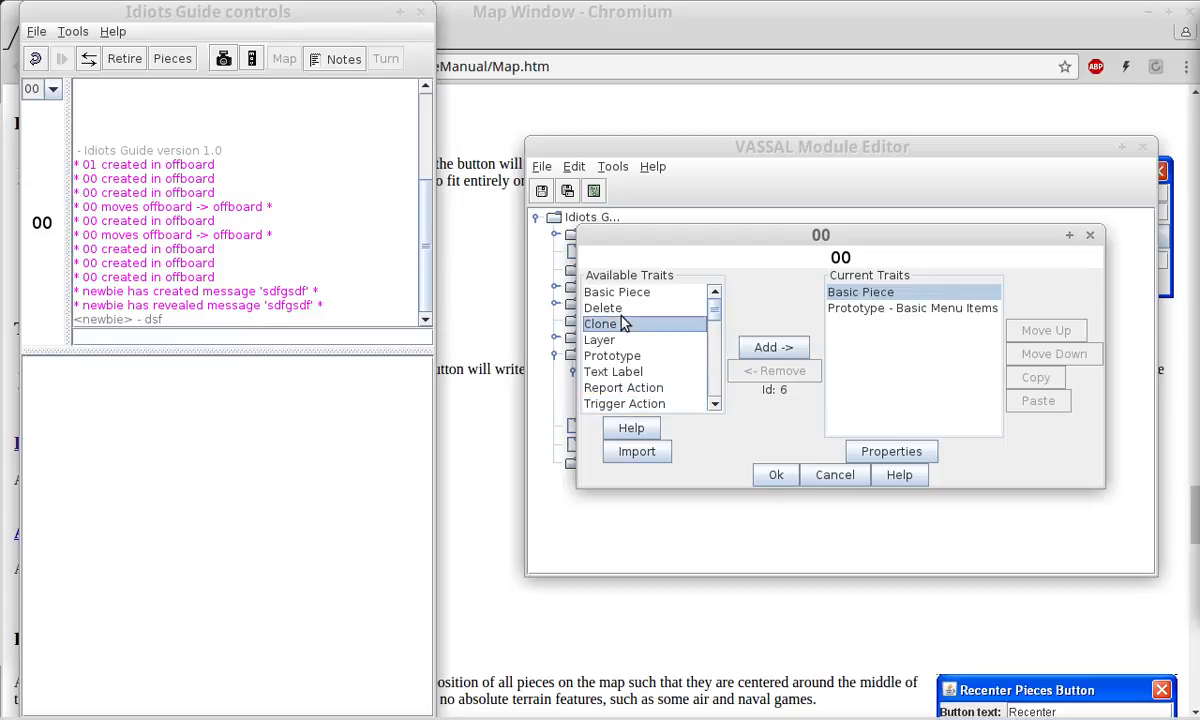
left_click(855, 309)
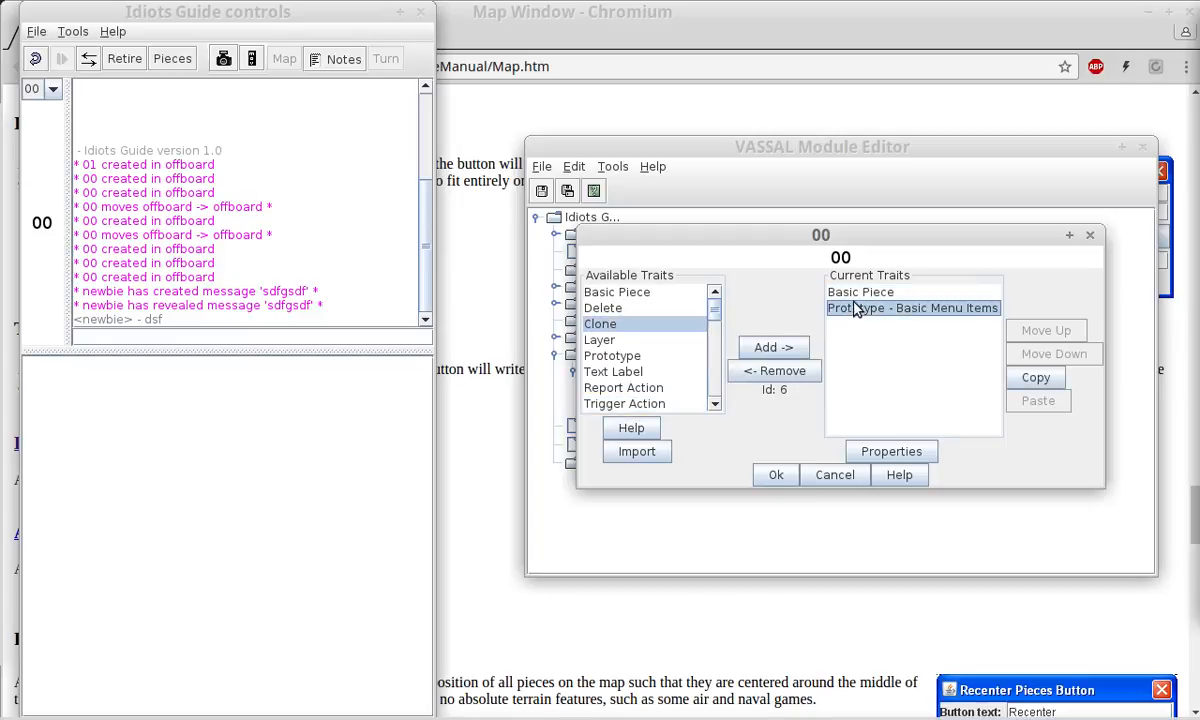
Set the Basic Piece trait's image to fedCA.png and its name to Fed ship.
left_click(857, 293)
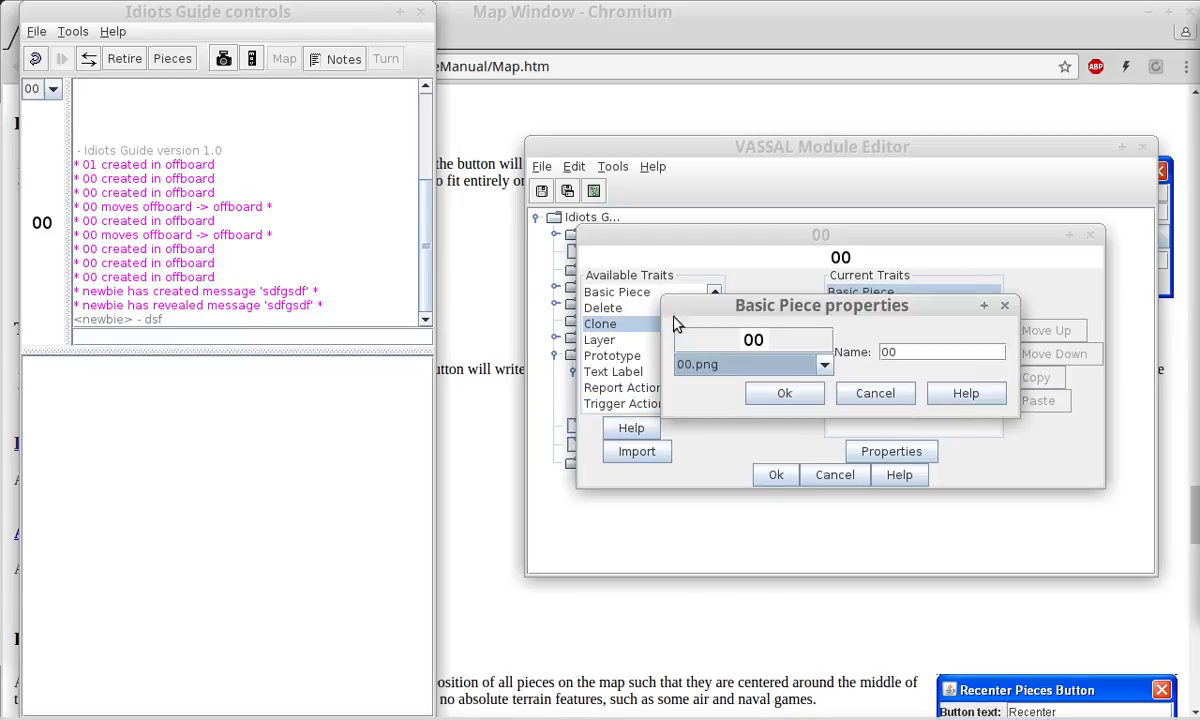
left_click(757, 344)
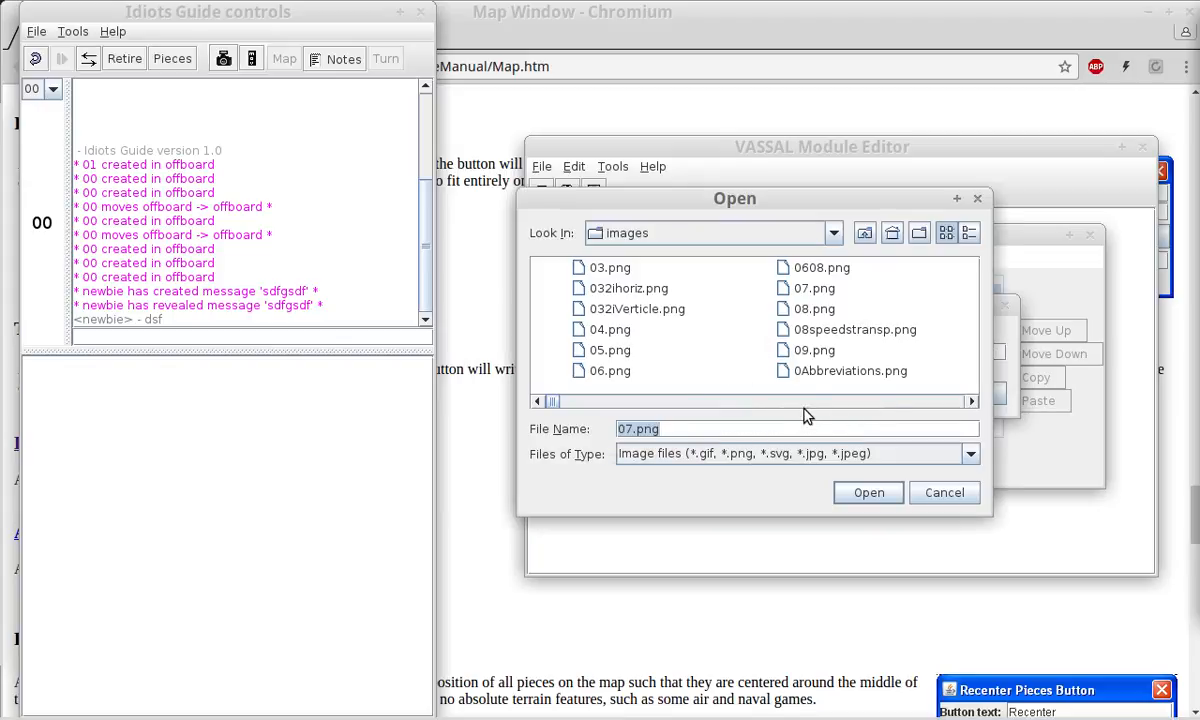
left_click(822, 333)
type("fed")
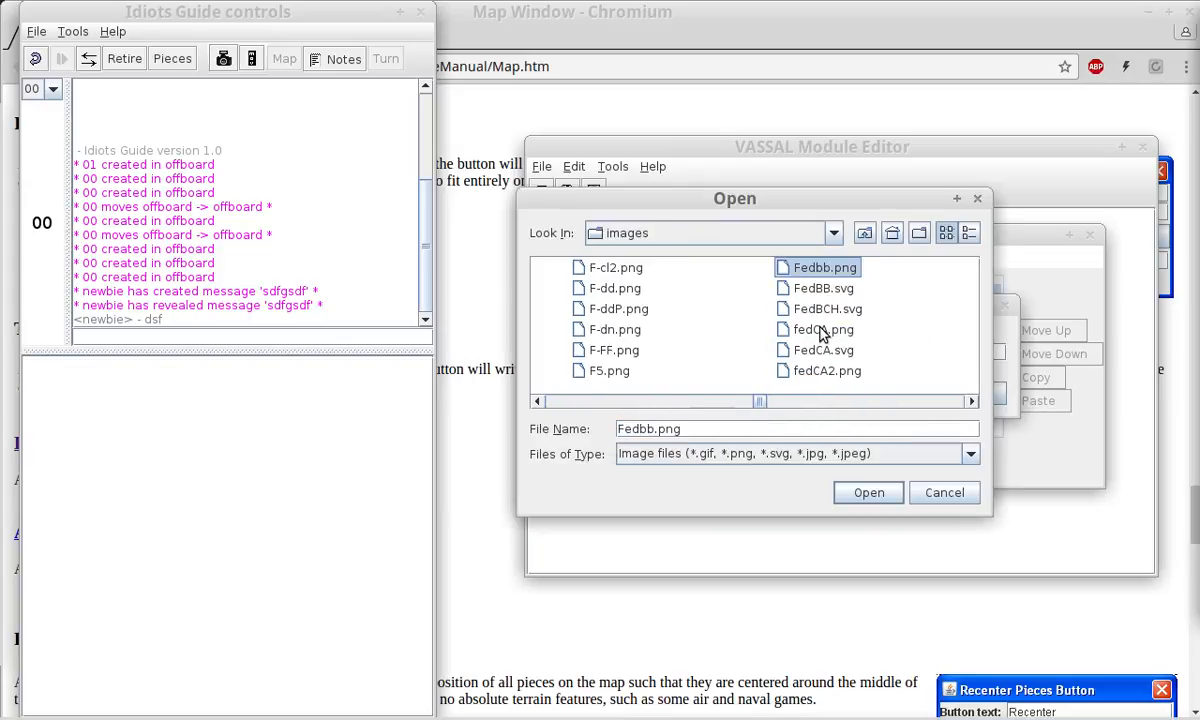
left_click(820, 332)
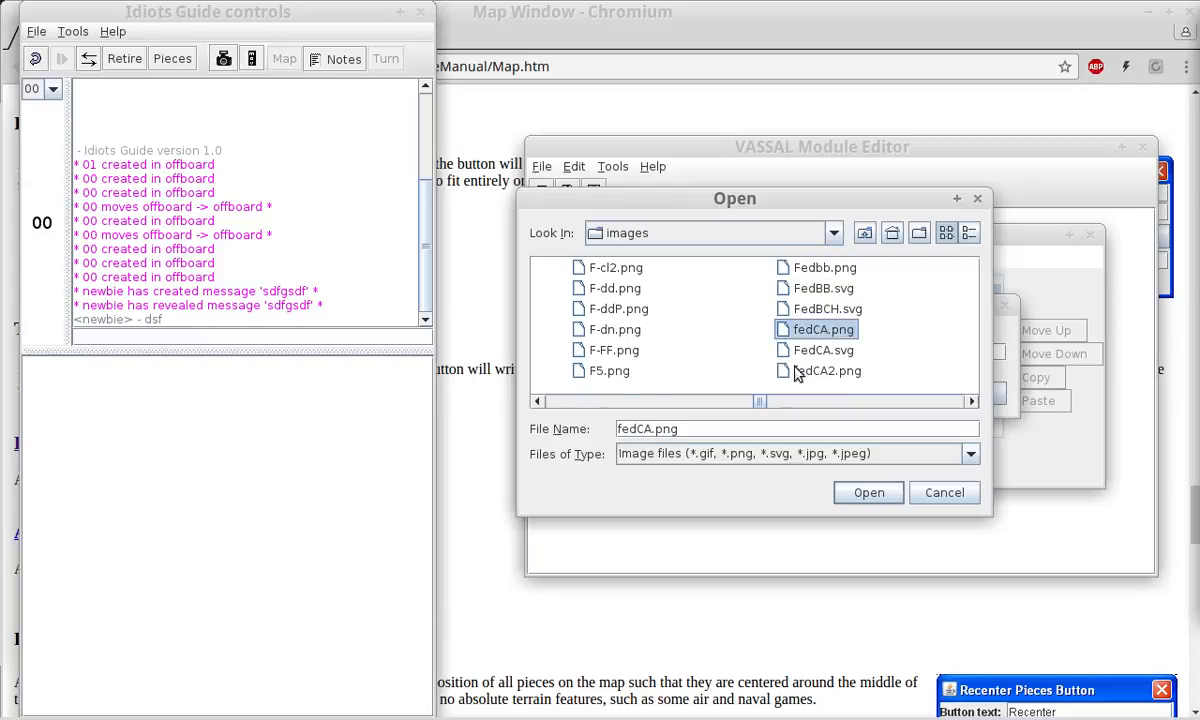
left_click(850, 493)
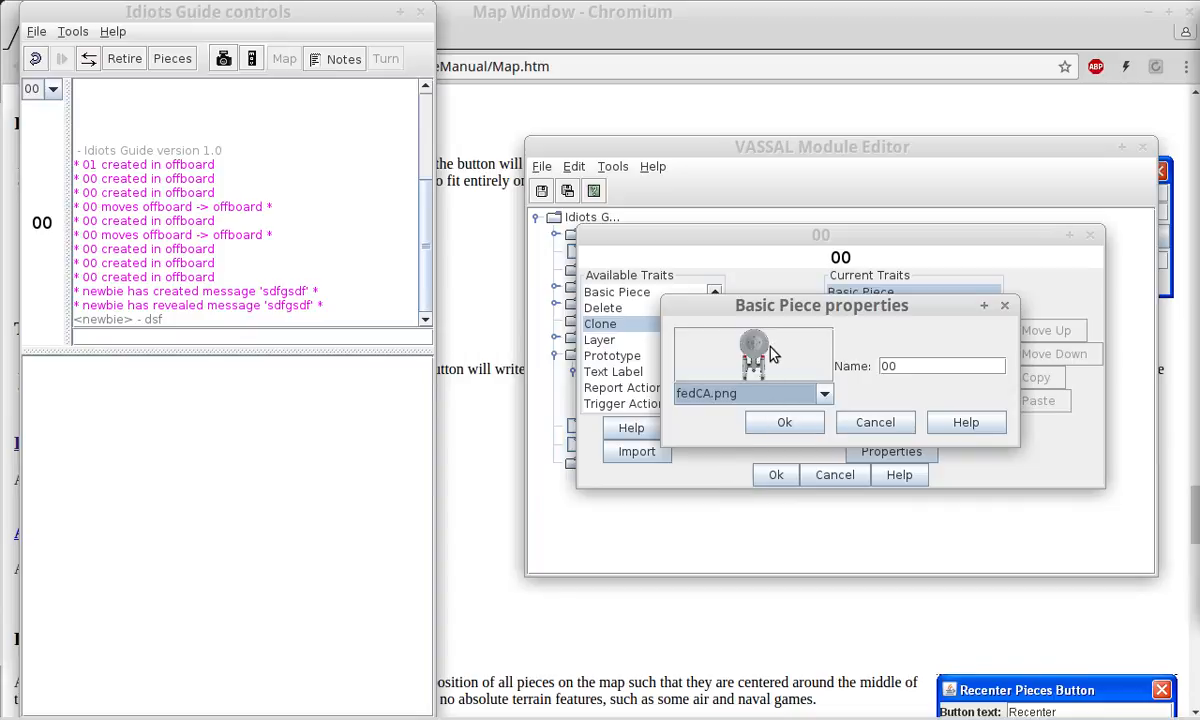
double_click(911, 366)
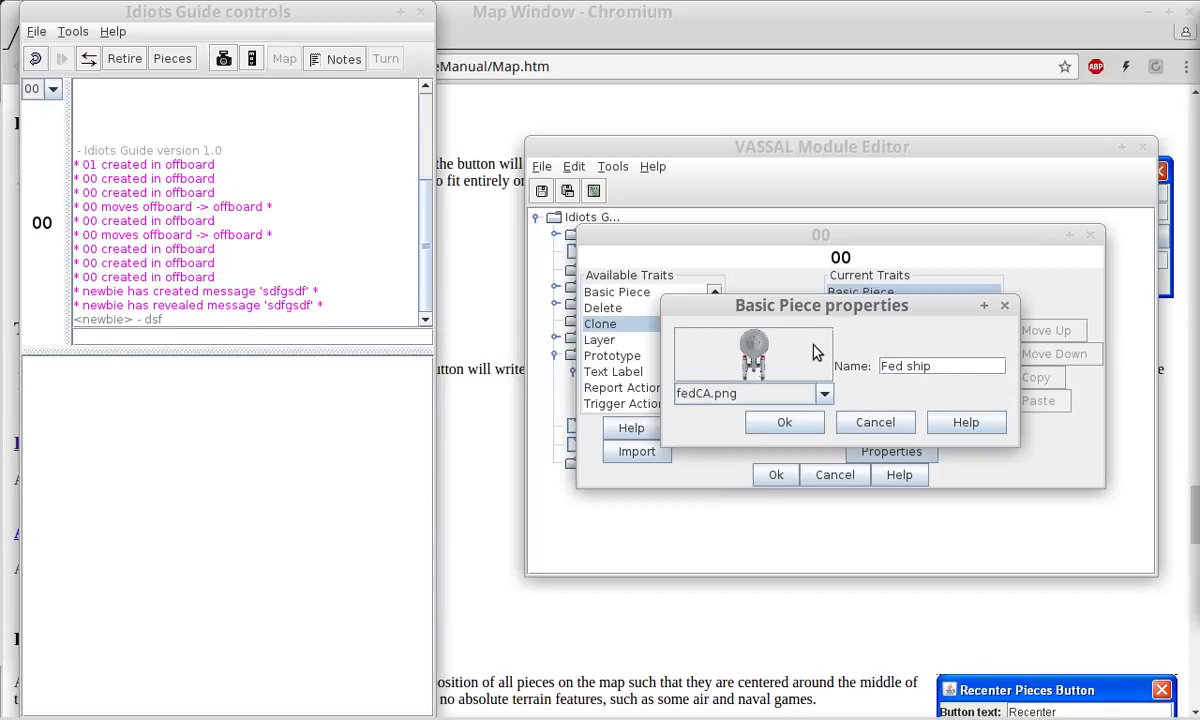
left_click(784, 422)
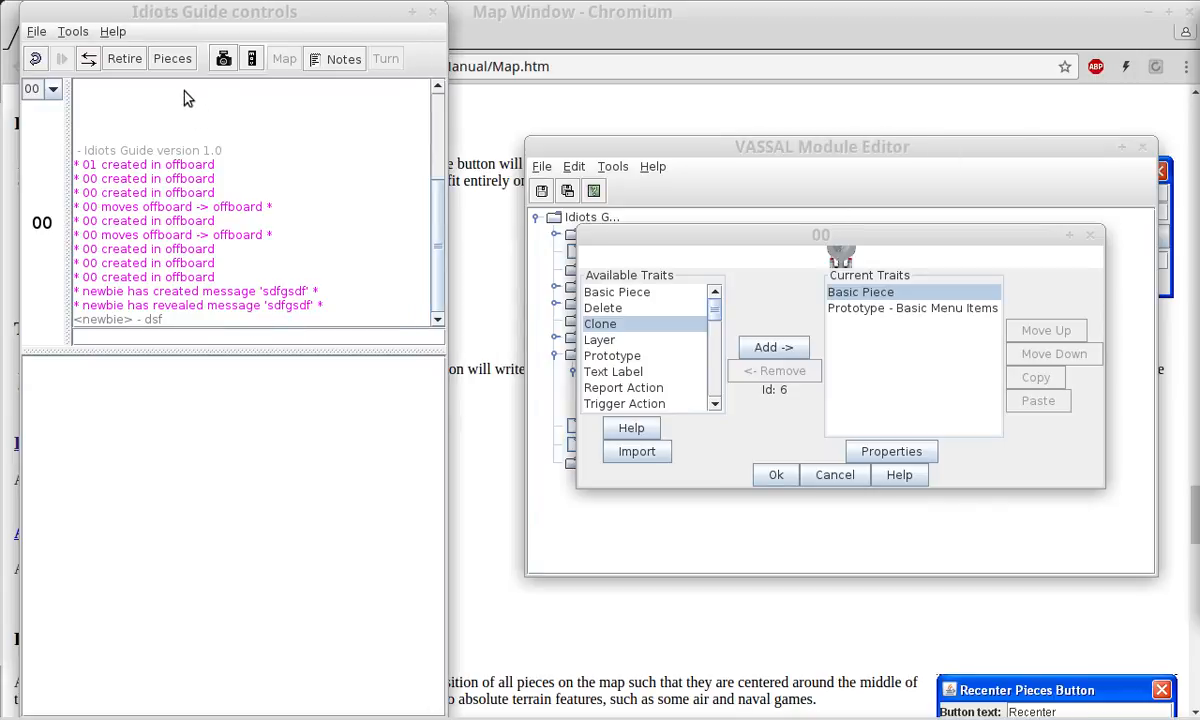
Widen the piece palette area and place one Fed ship from it on the blank map.
left_click(183, 64)
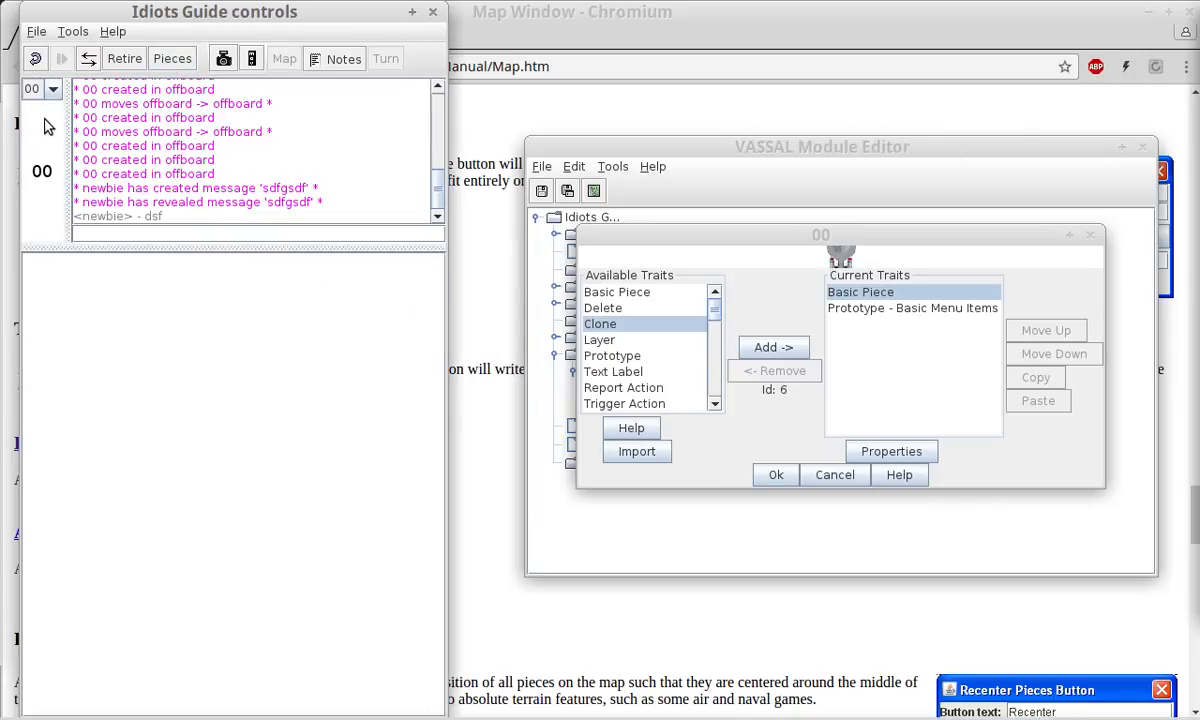
left_click_drag(72, 110, 126, 124)
left_click(88, 182)
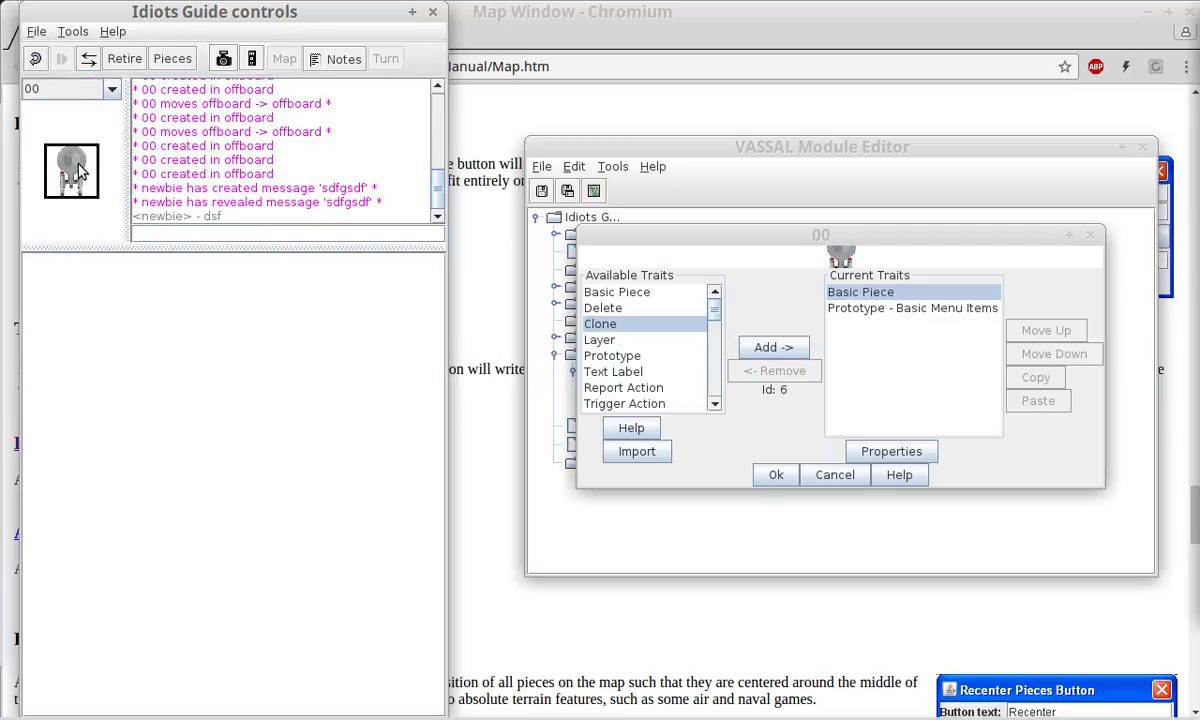
left_click_drag(80, 170, 248, 490)
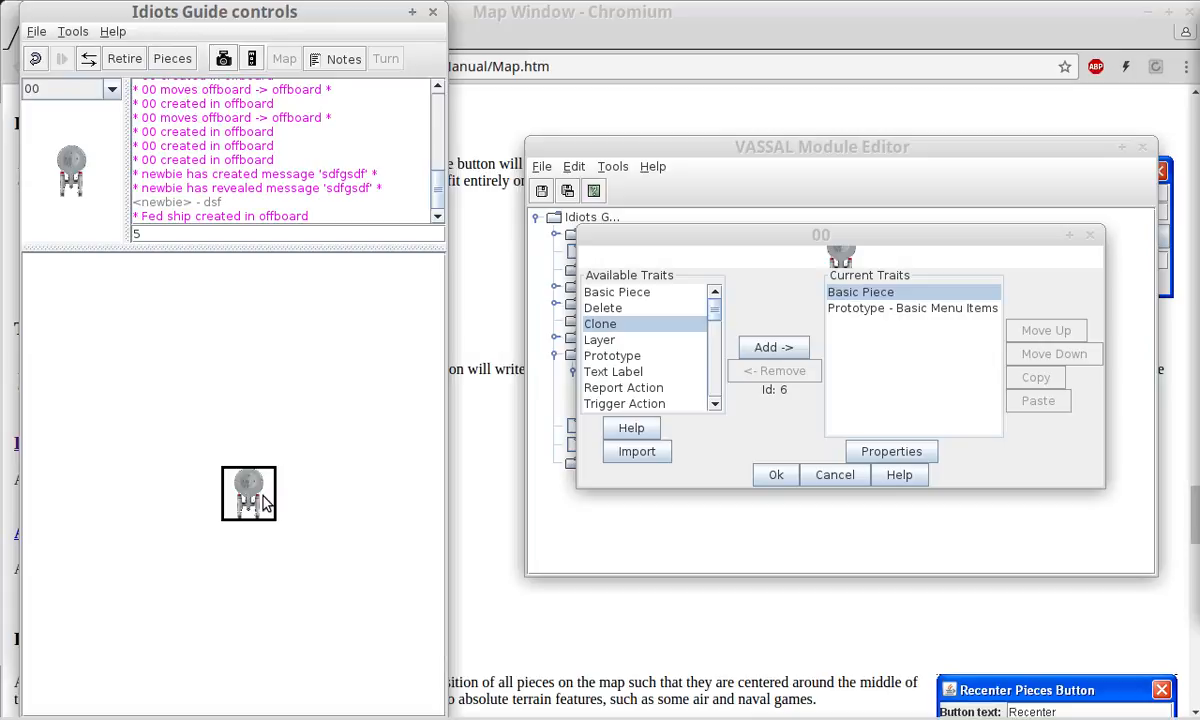
Switch the placed Fed ship's Invisible state on and back off.
right_click(234, 501)
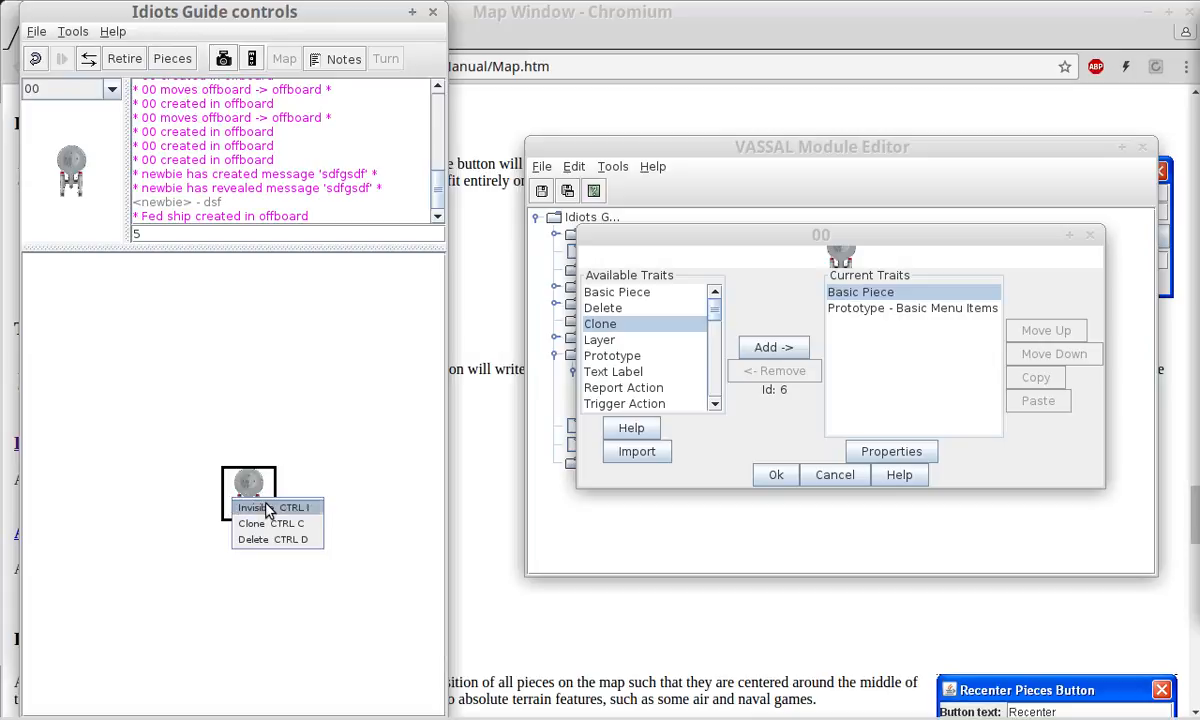
left_click(266, 502)
right_click(242, 494)
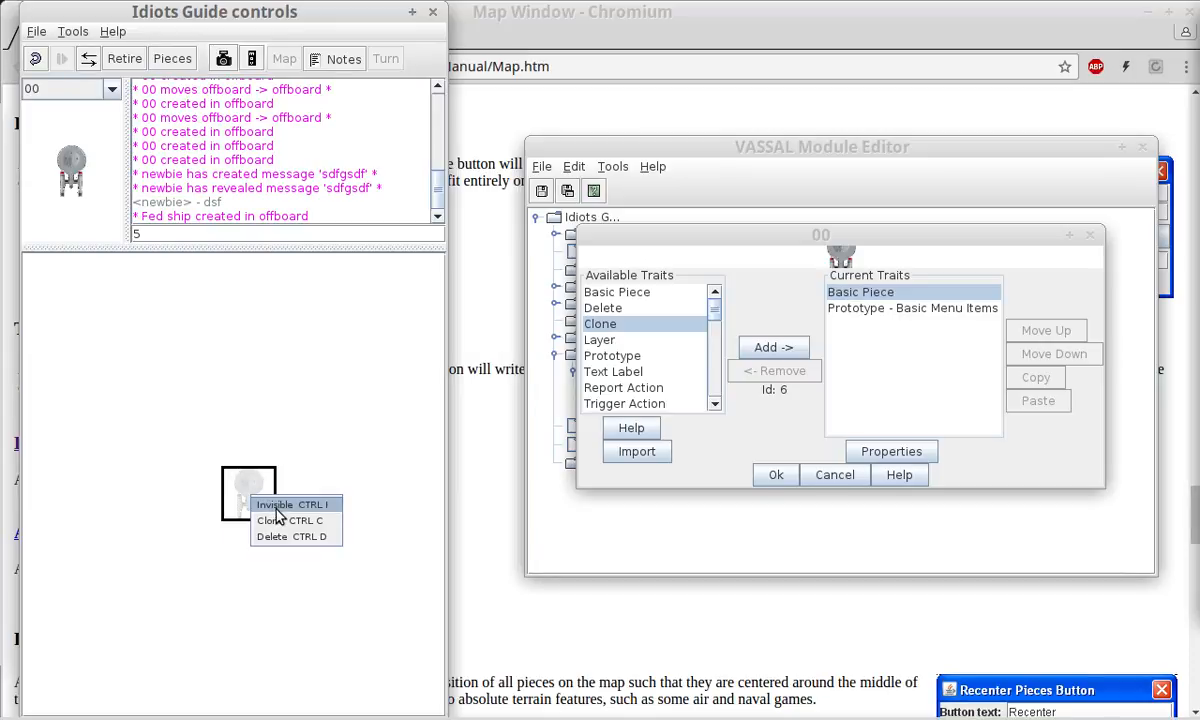
left_click(268, 503)
Clone the Fed ship, placing the copy beside it, and delete the original ship.
right_click(270, 507)
left_click(278, 522)
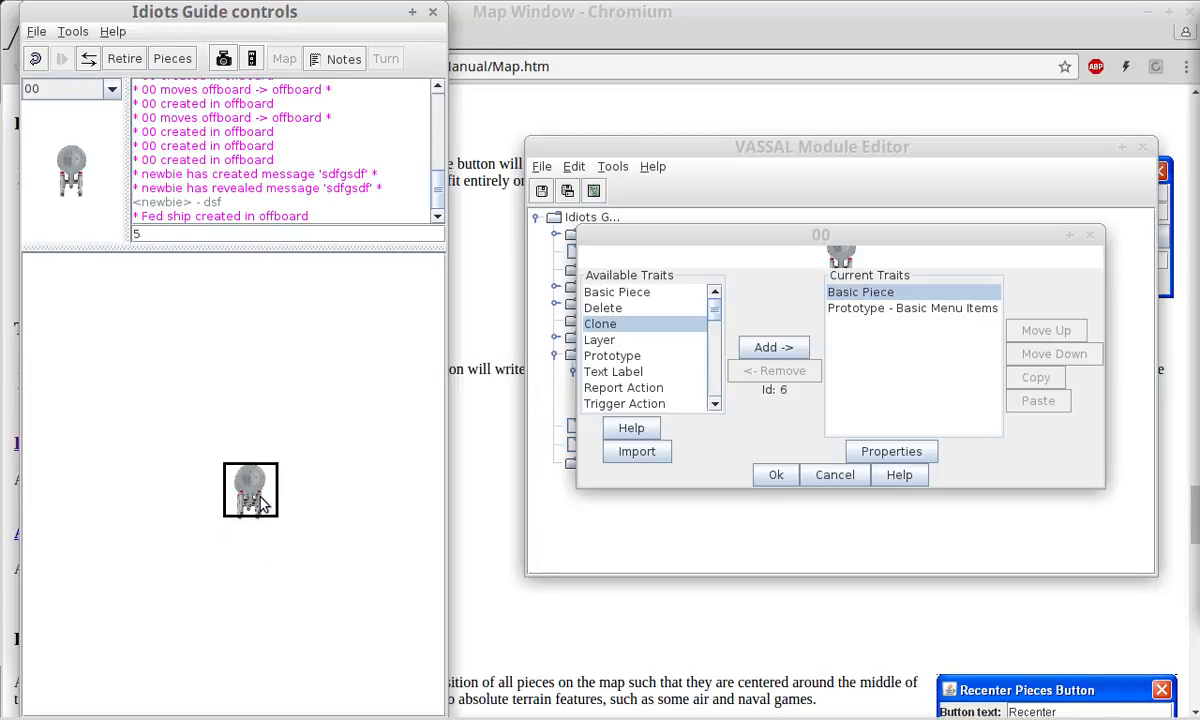
left_click_drag(257, 500, 333, 492)
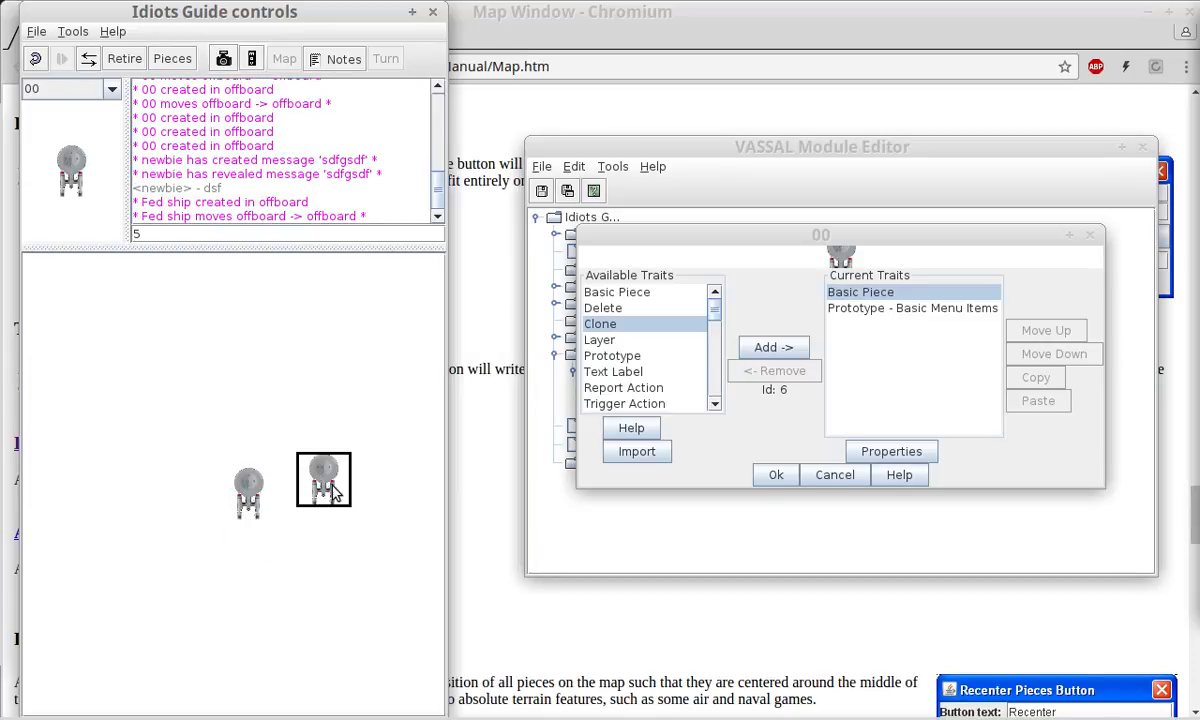
right_click(245, 503)
left_click(284, 540)
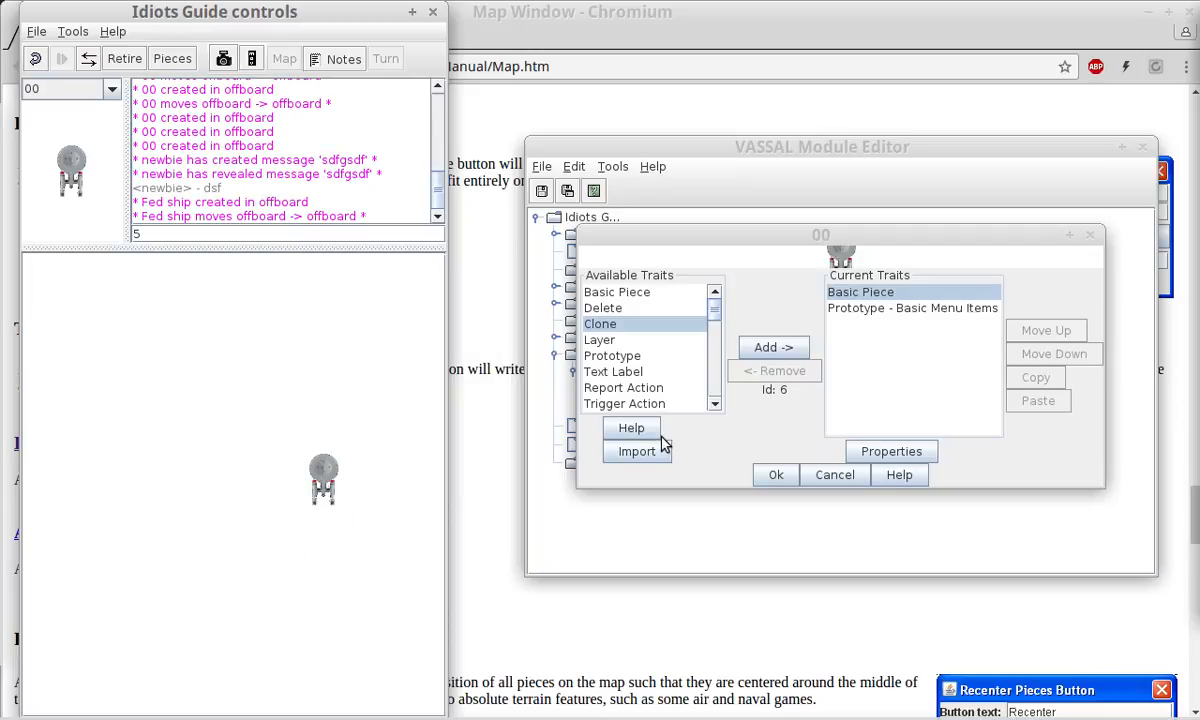
Check the piece's Prototype trait without changing it and open the Basic Menu Items prototype definition.
left_click(882, 310)
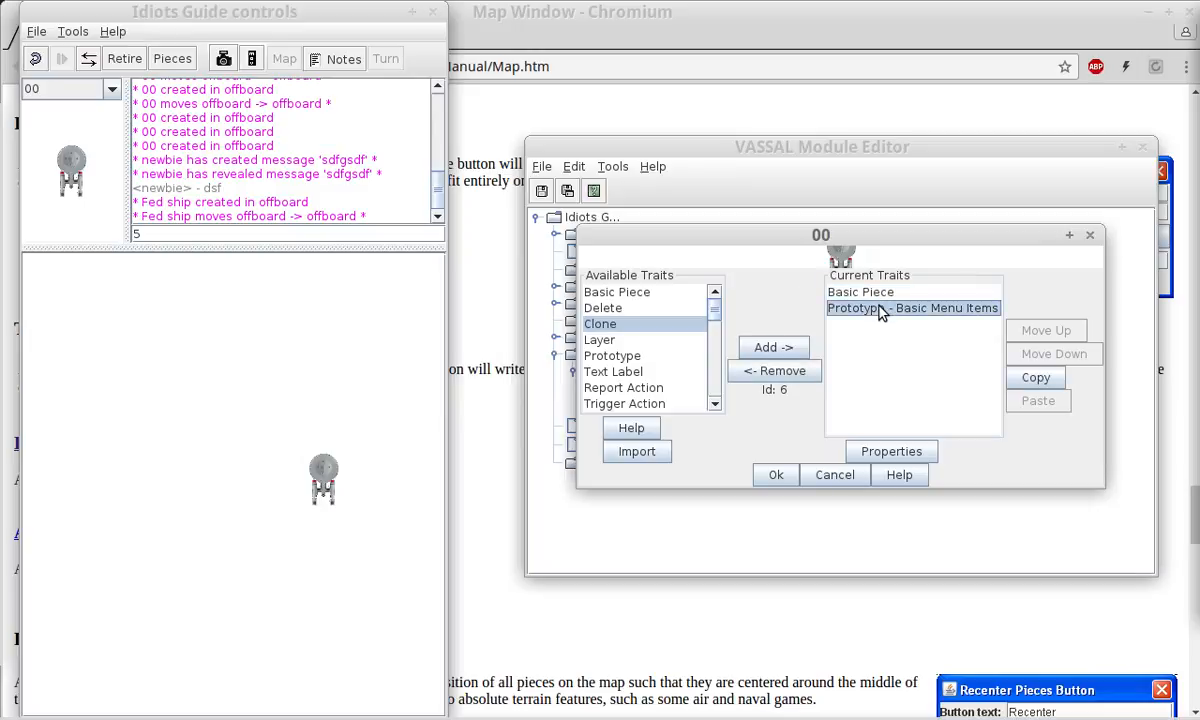
double_click(881, 312)
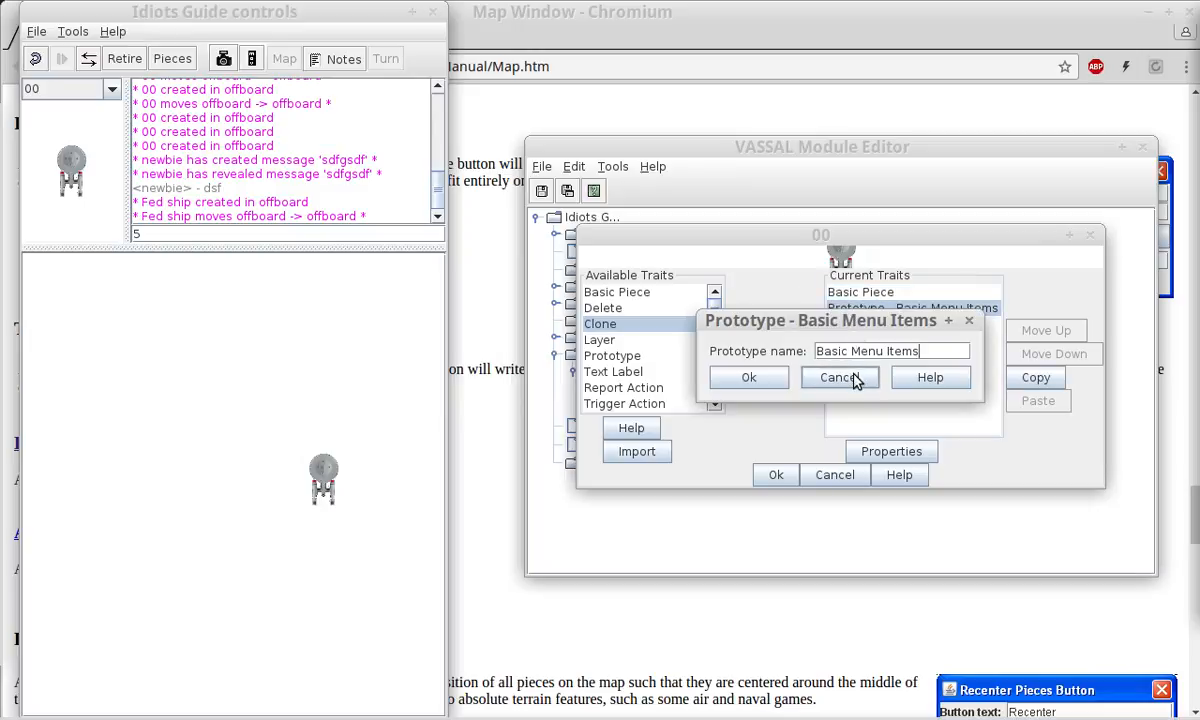
left_click(845, 377)
left_click_drag(878, 235, 303, 418)
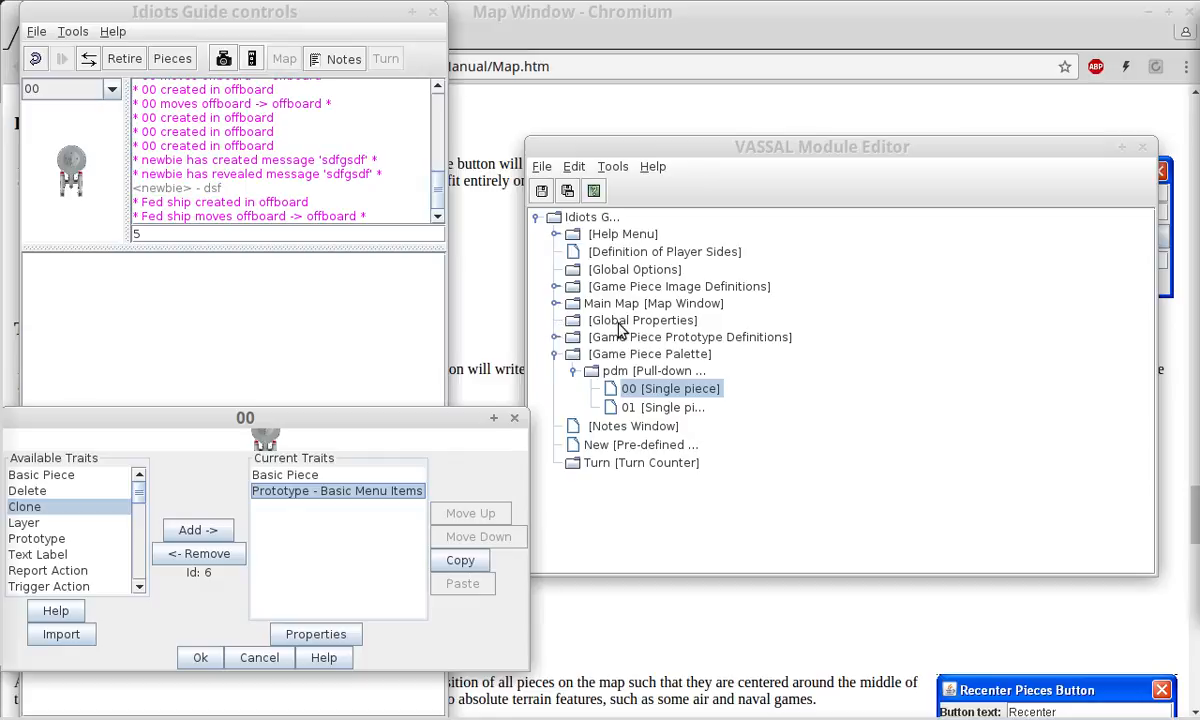
left_click(555, 337)
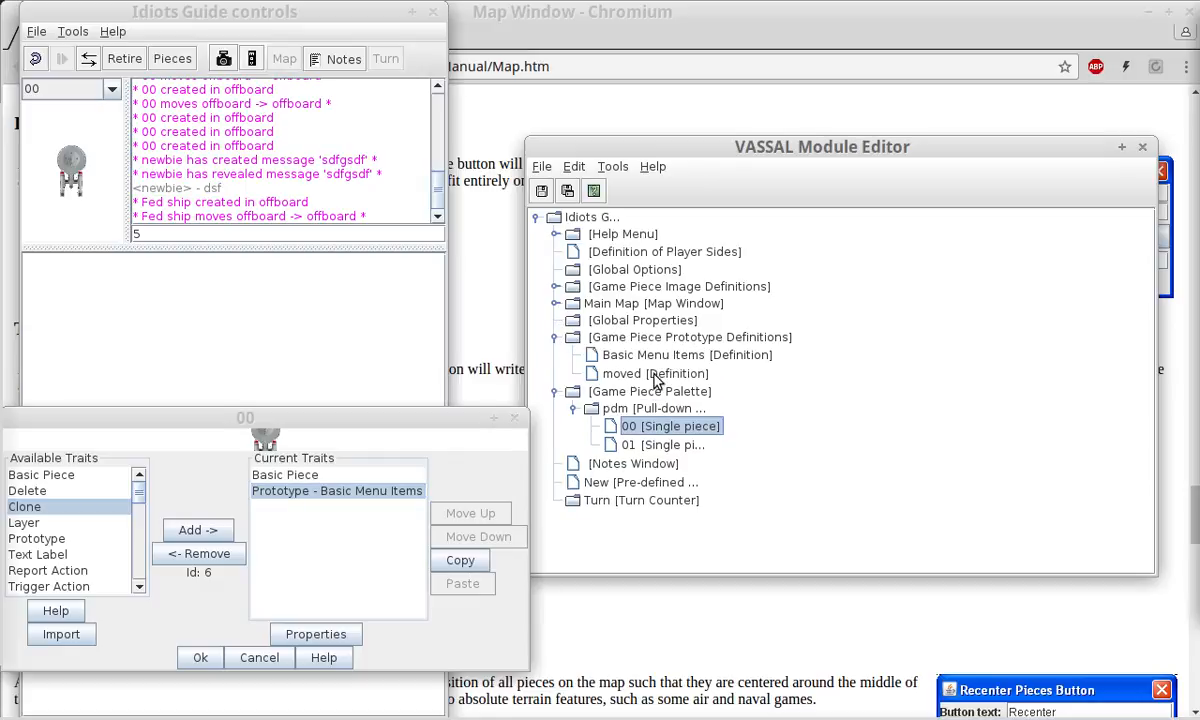
double_click(606, 352)
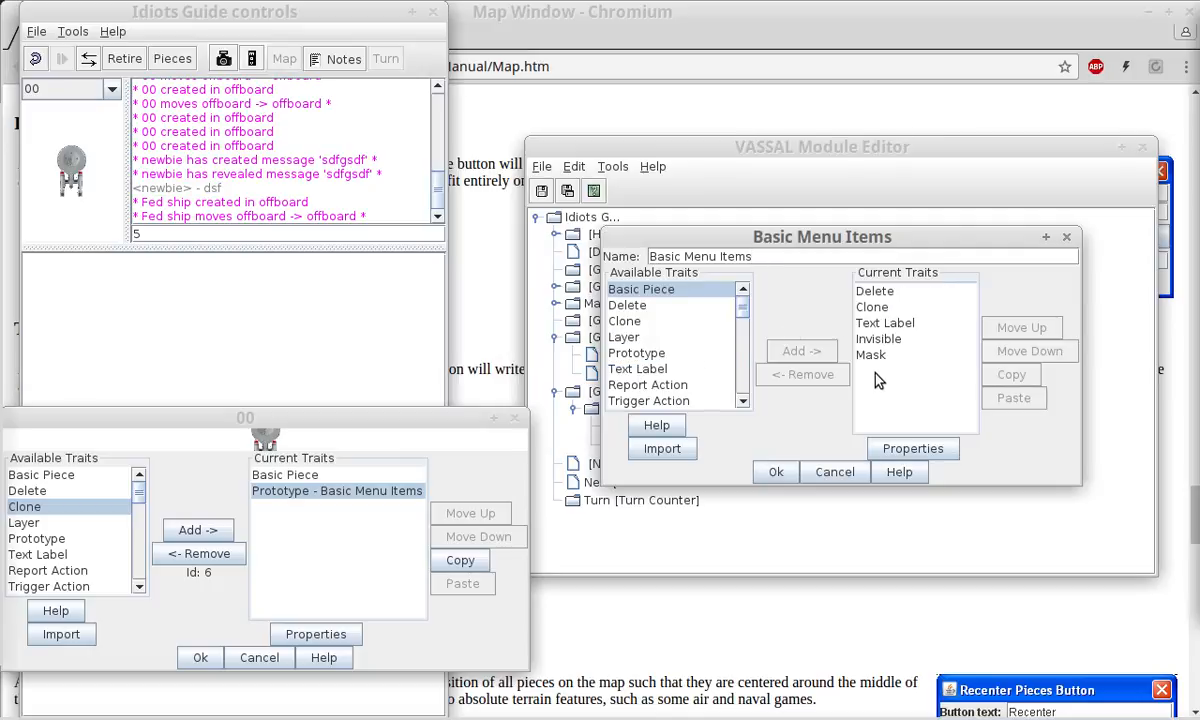
In the prototype's Text Label trait, set the text to Label and the keyboard command to Change Label, with bold type.
double_click(890, 322)
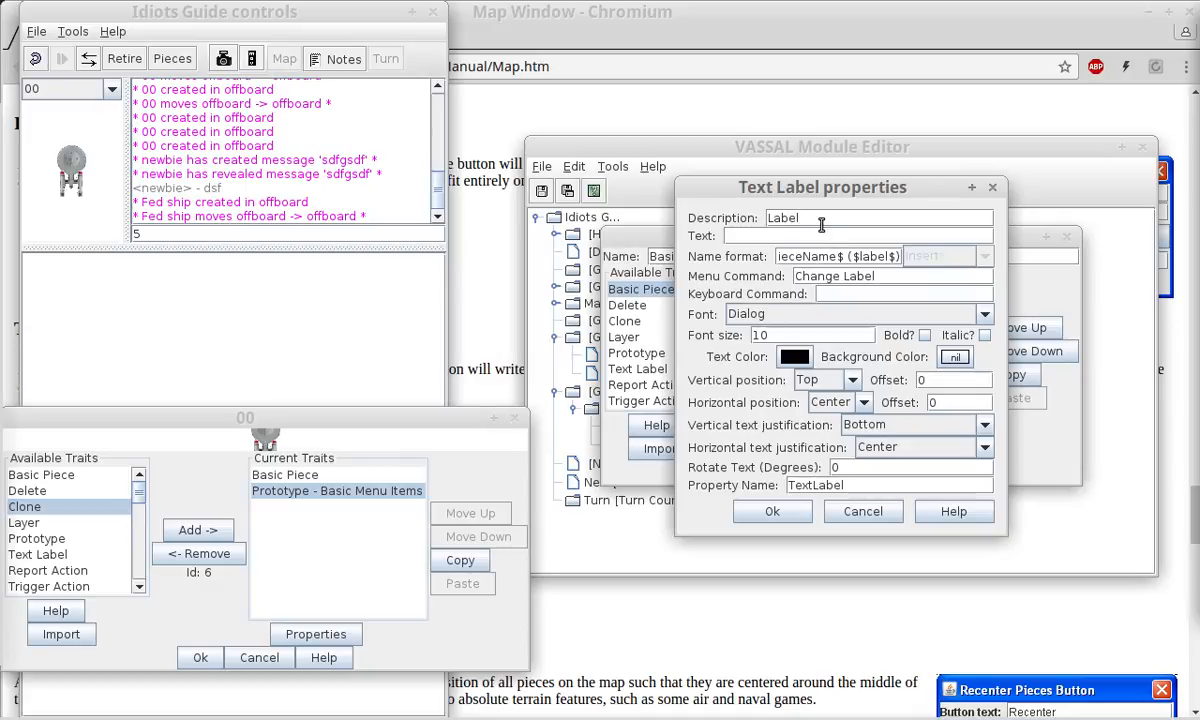
left_click_drag(800, 218, 713, 223)
left_click(784, 238)
key("ctrl+v")
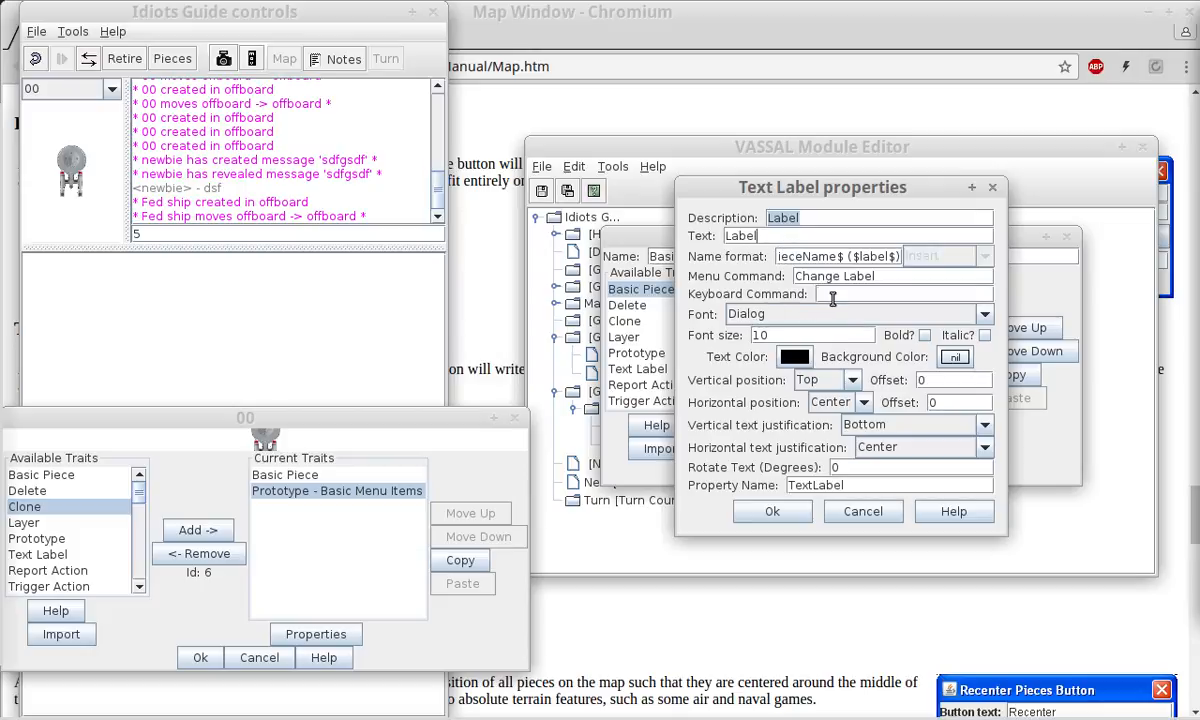
type("Change Label")
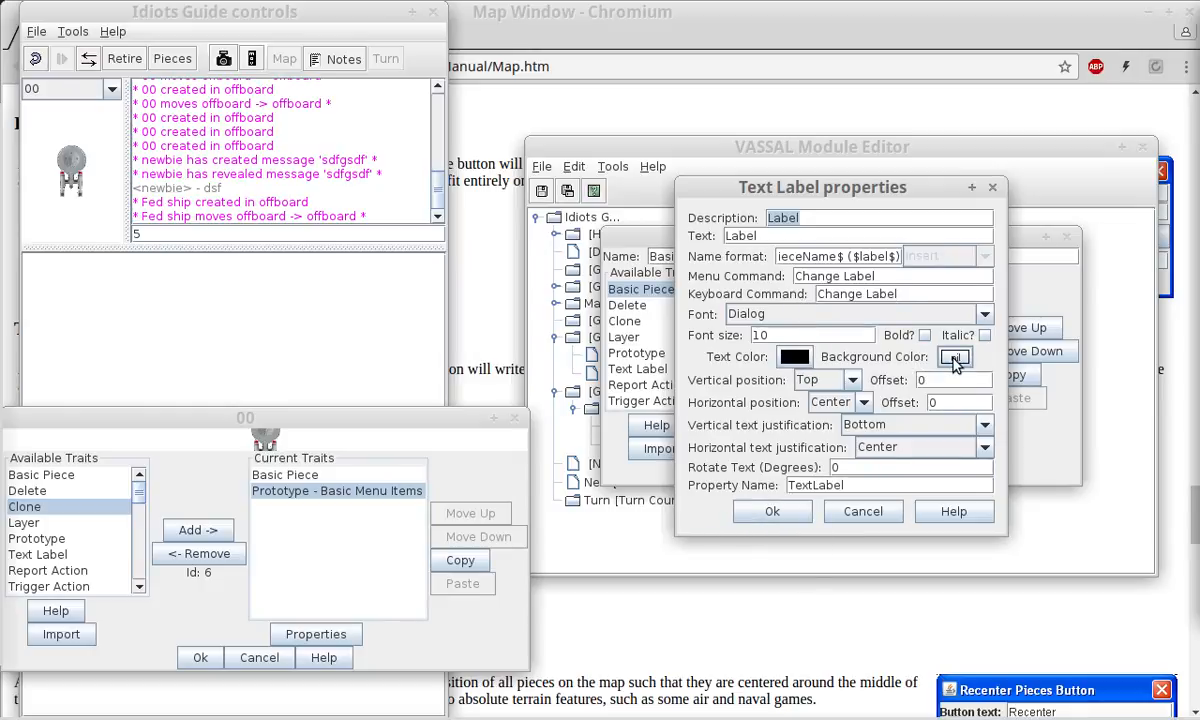
left_click(924, 335)
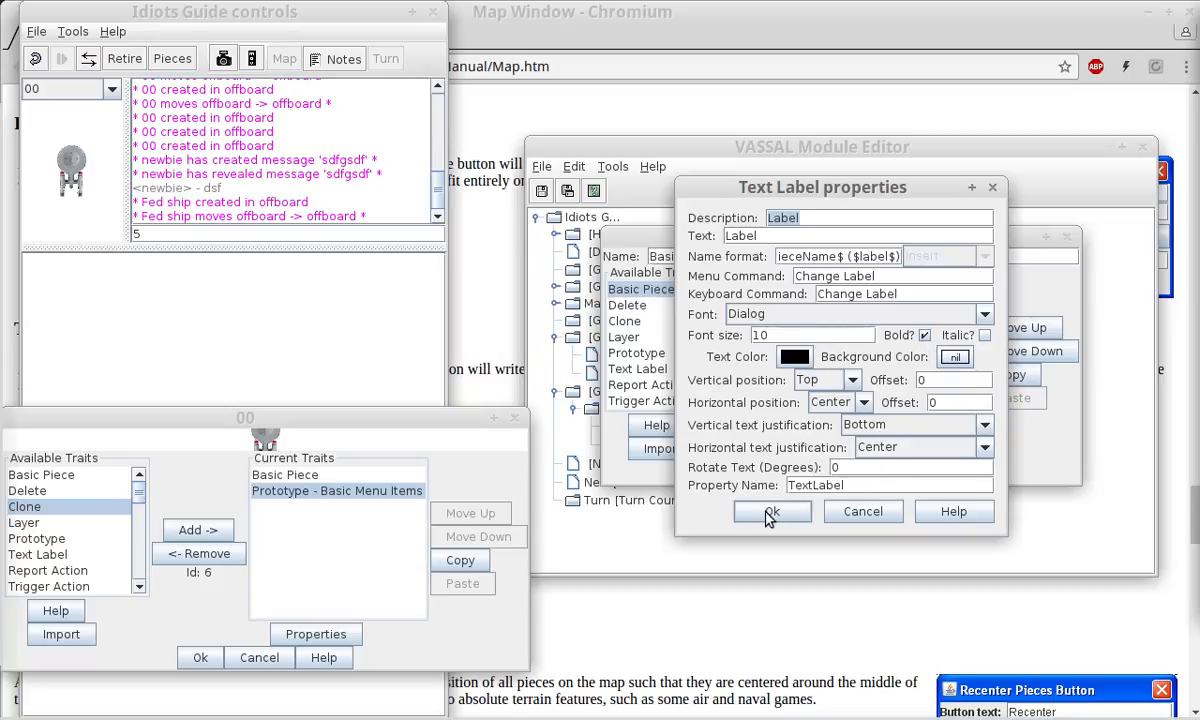
Set the label's vertical text justification to Top and horizontal text justification to Right, and accept the Text Label properties.
left_click(897, 430)
left_click(874, 456)
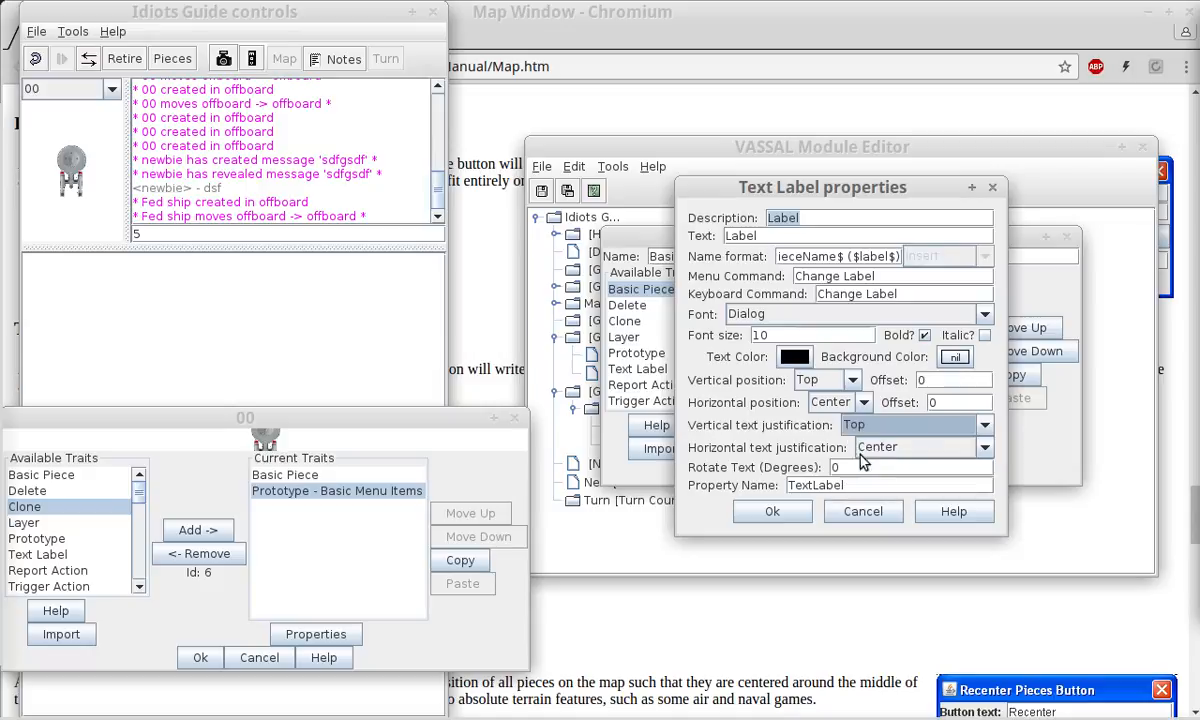
left_click(876, 448)
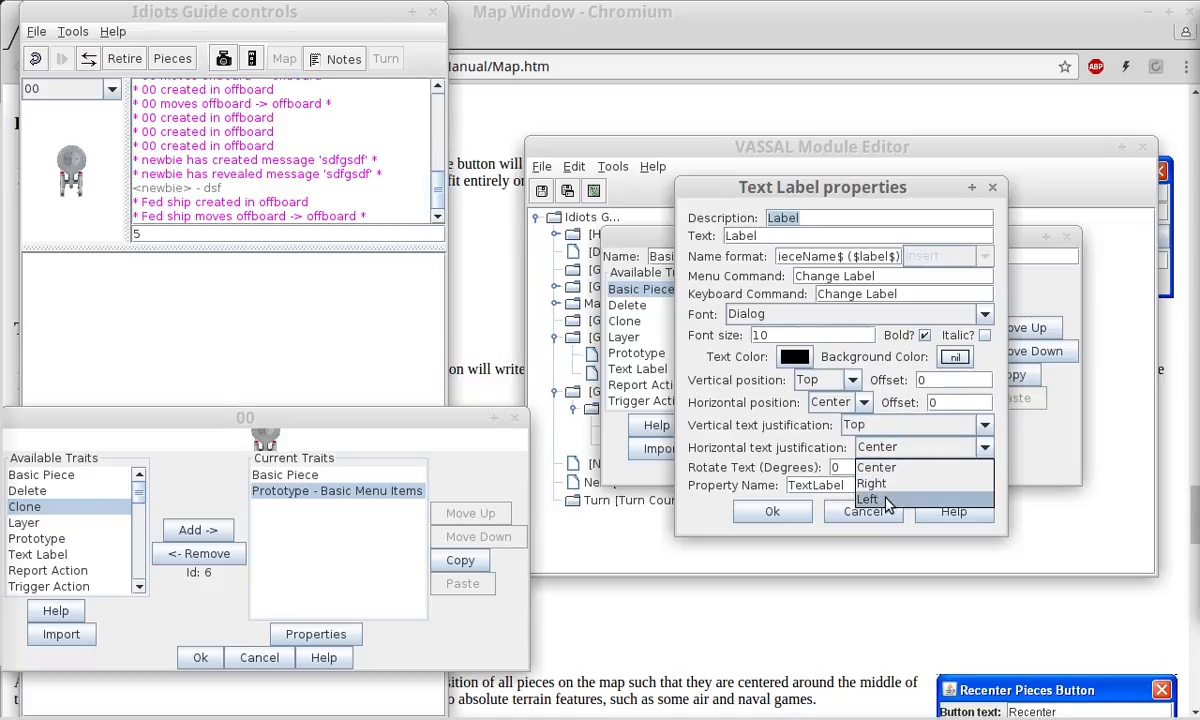
left_click(868, 483)
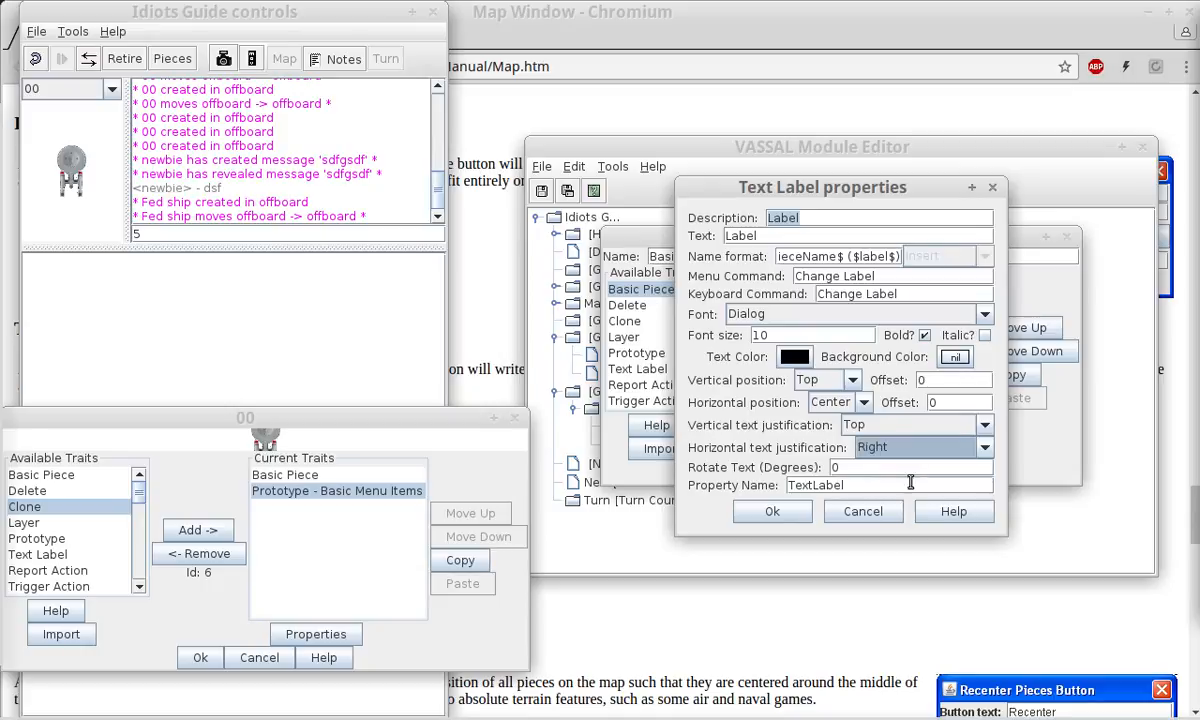
left_click(767, 512)
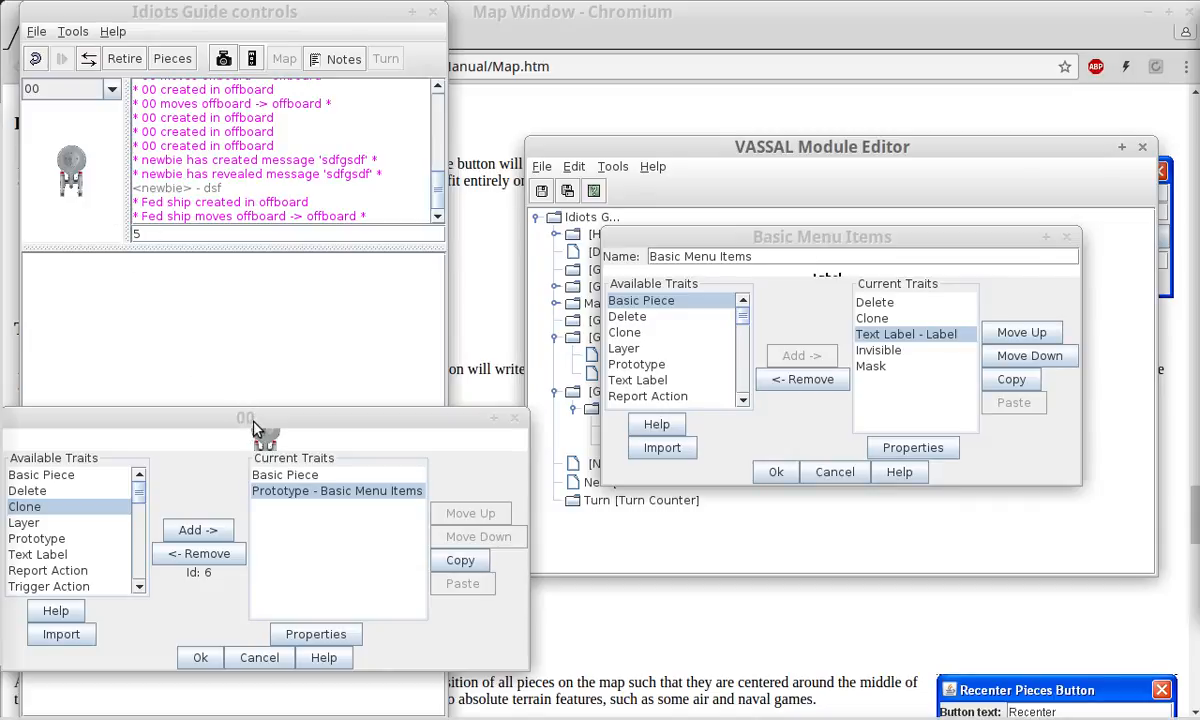
Move the 00 piece editor off the map and delete the ship placed there.
left_click_drag(253, 428, 750, 347)
left_click(322, 480)
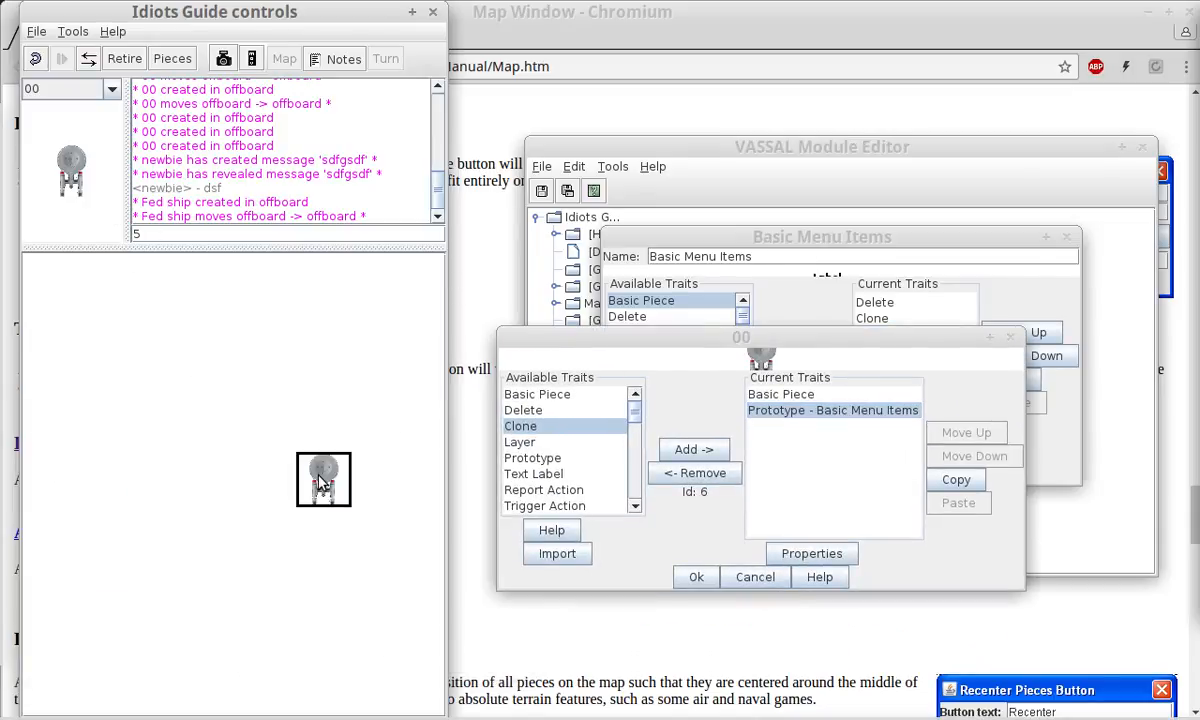
right_click(321, 479)
left_click(340, 518)
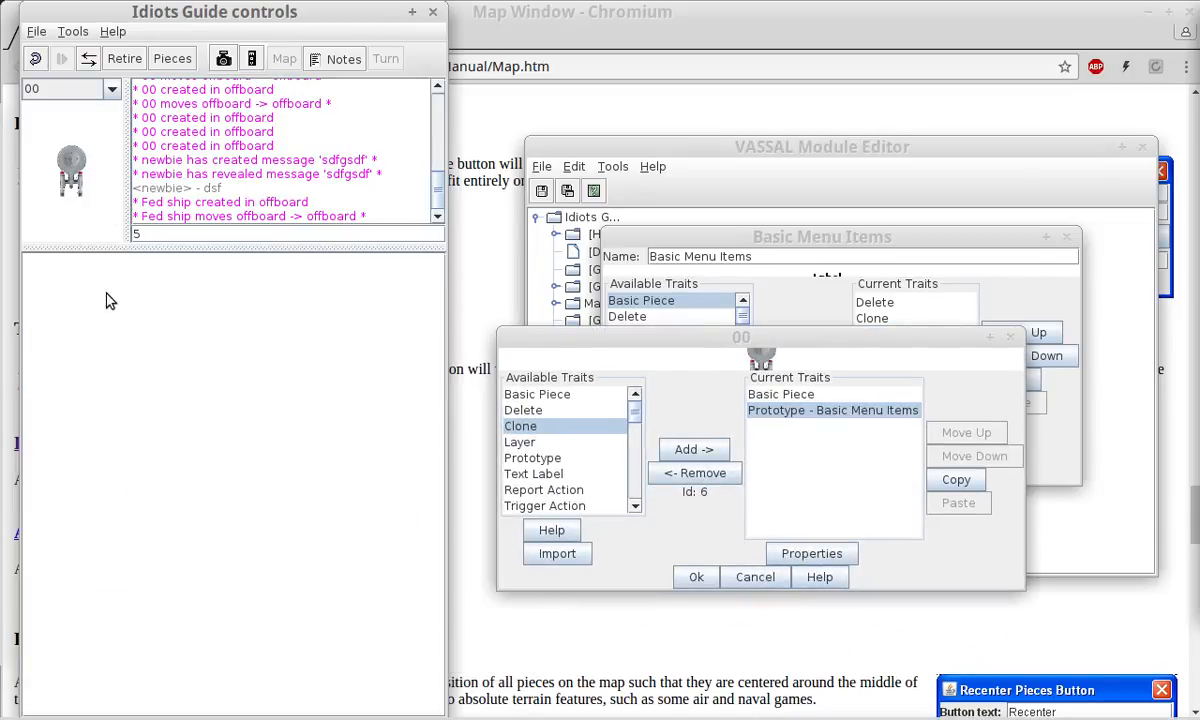
Discard the open 00 piece editor and save the Basic Menu Items prototype.
left_click(765, 577)
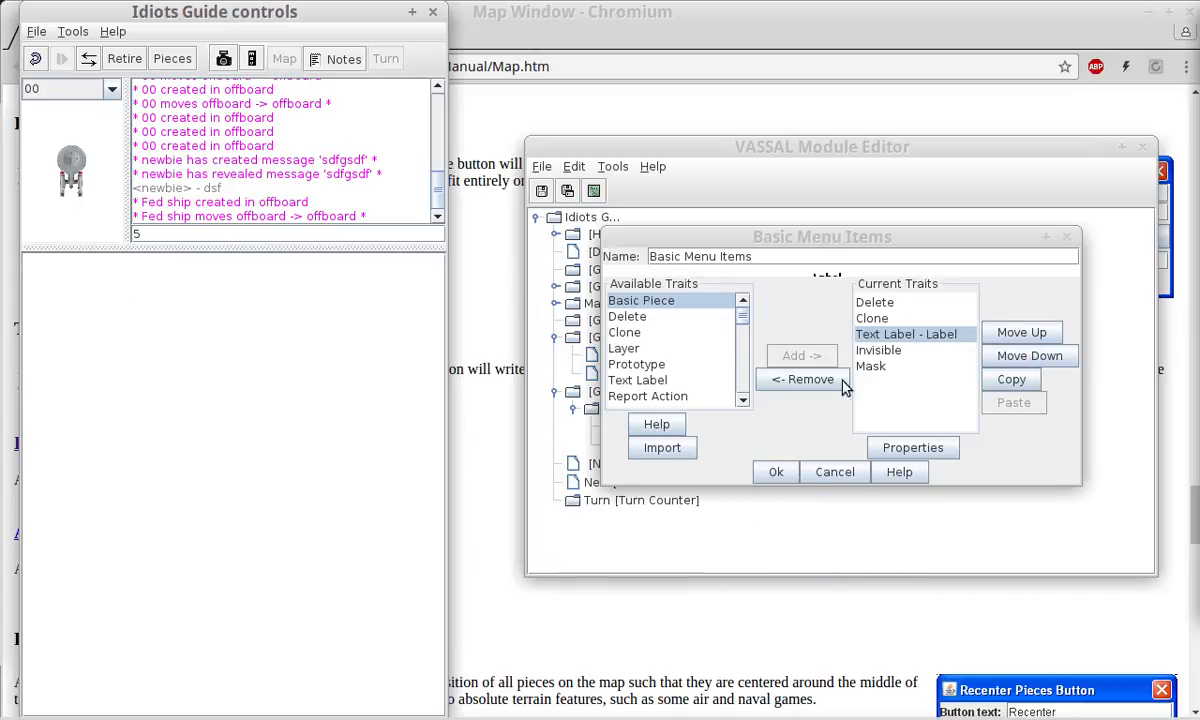
left_click(780, 471)
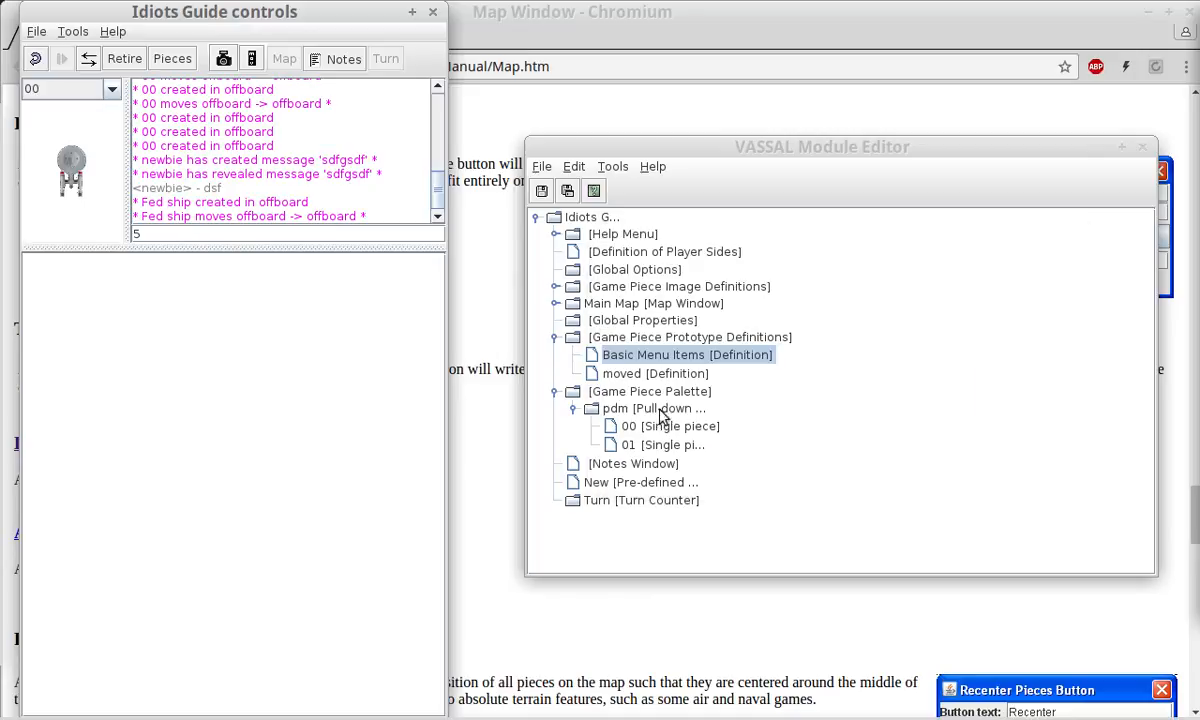
Check the commands of the palette's 00 piece and place a copy of it on the map.
left_click(70, 165)
right_click(73, 160)
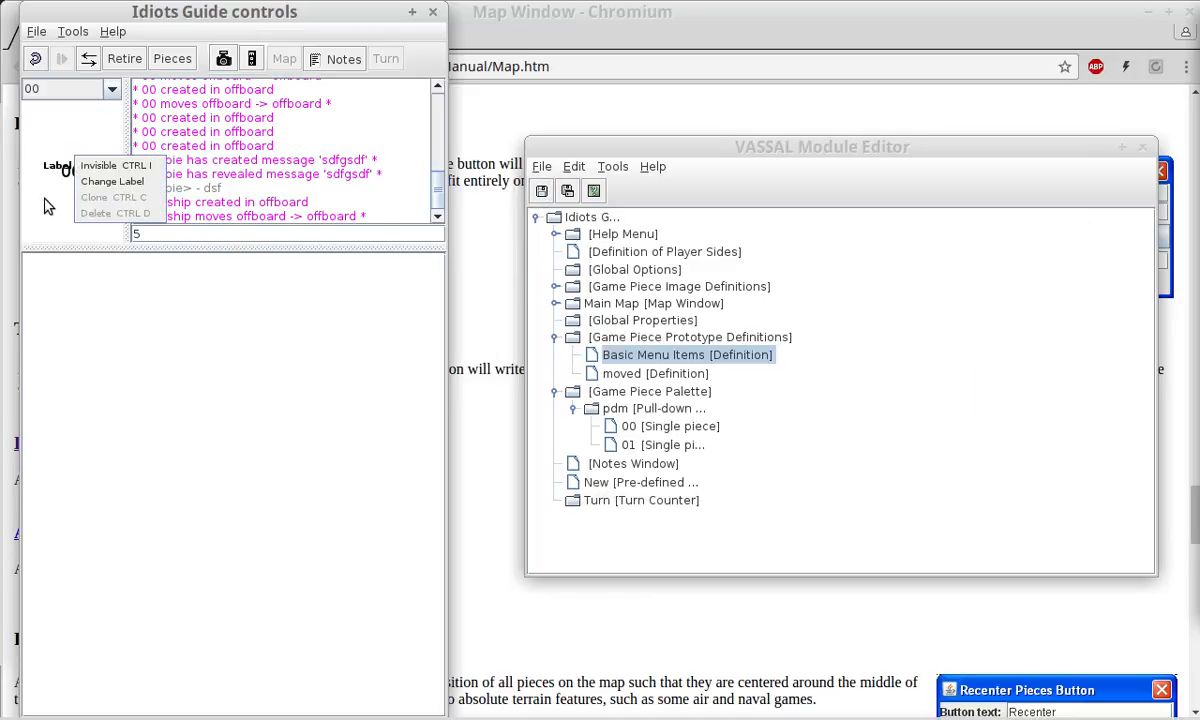
left_click(65, 173)
left_click_drag(67, 175, 248, 445)
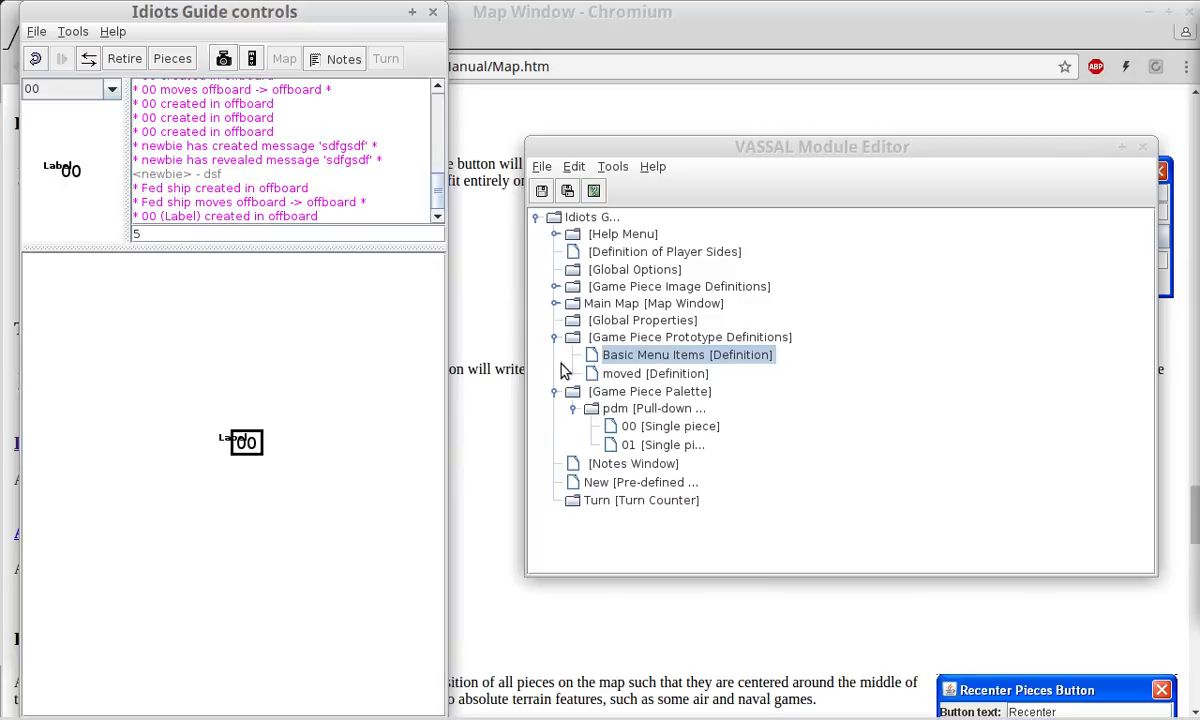
Set the 00 piece's Basic Piece image to fedCA.png and save the piece.
double_click(665, 426)
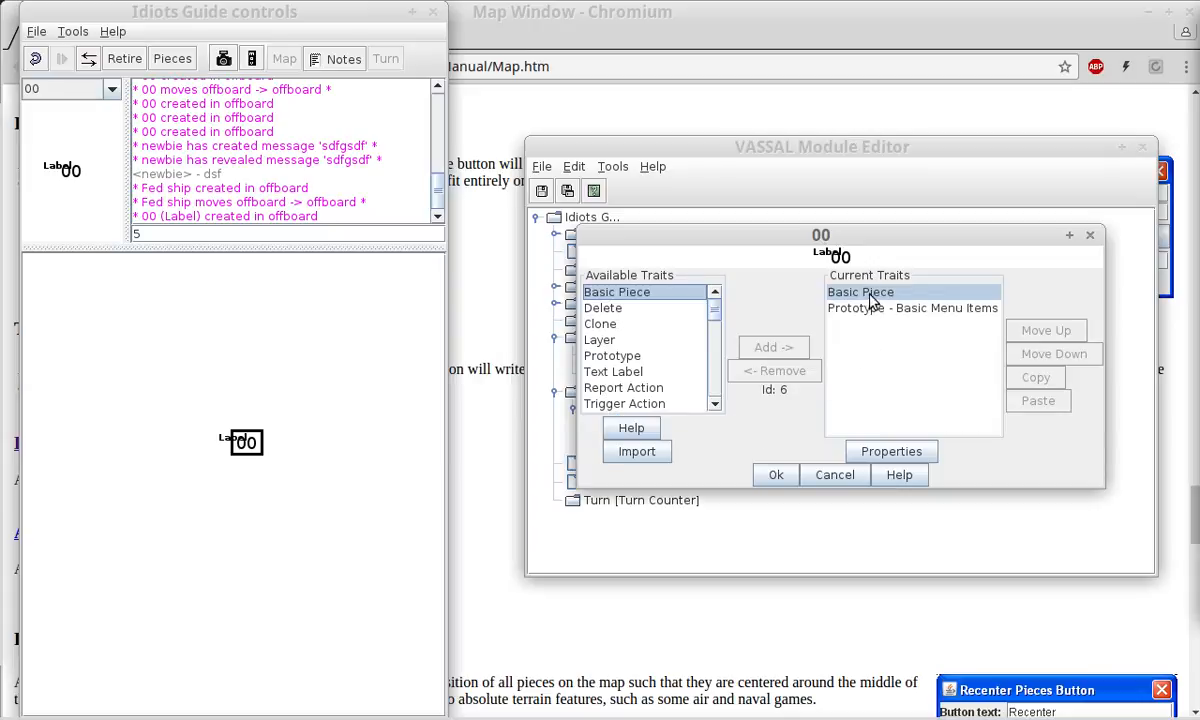
double_click(818, 292)
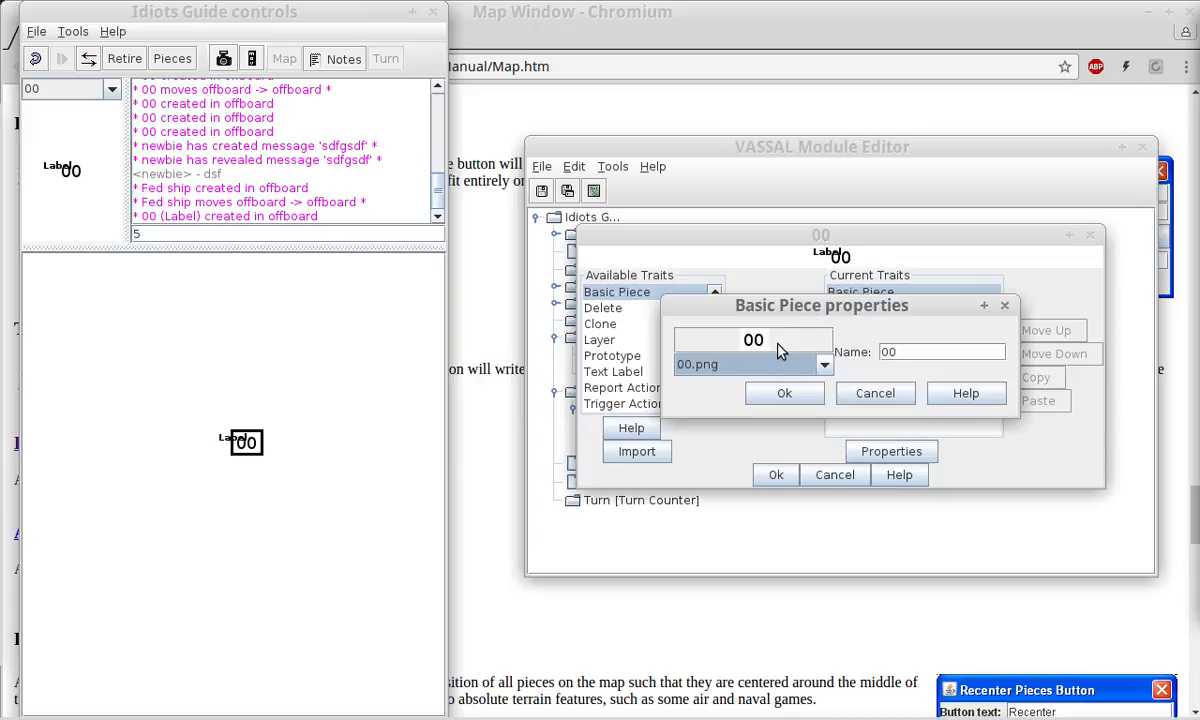
left_click(780, 347)
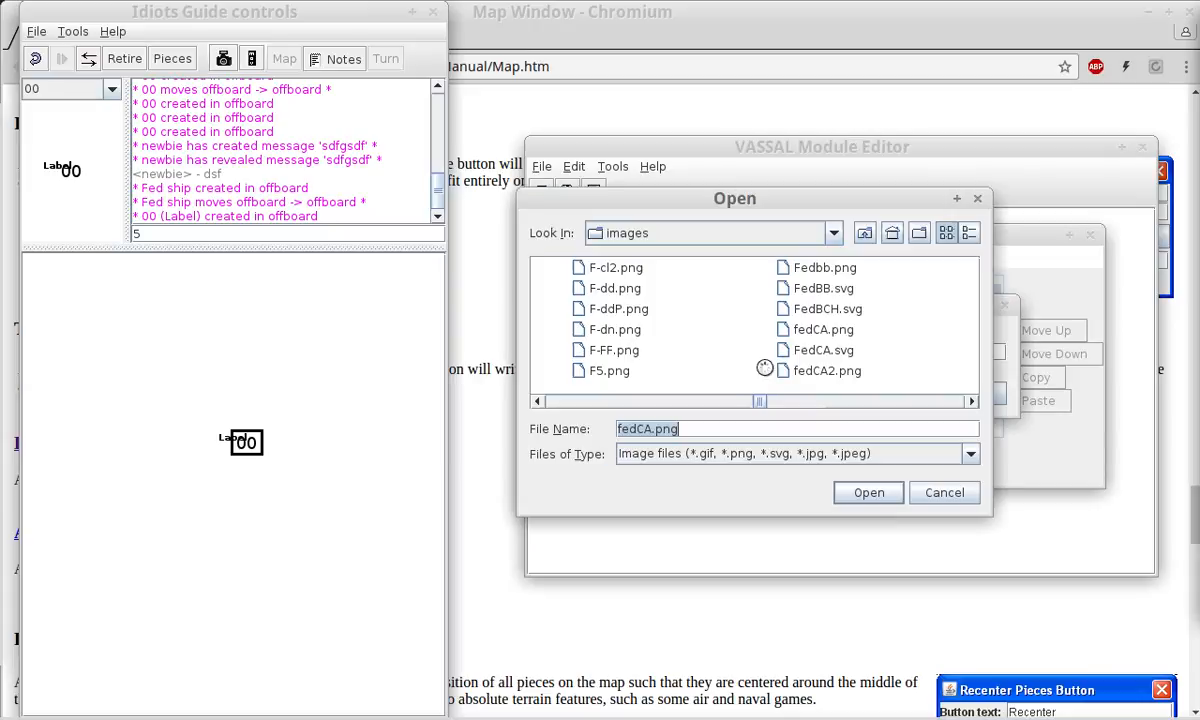
left_click(849, 497)
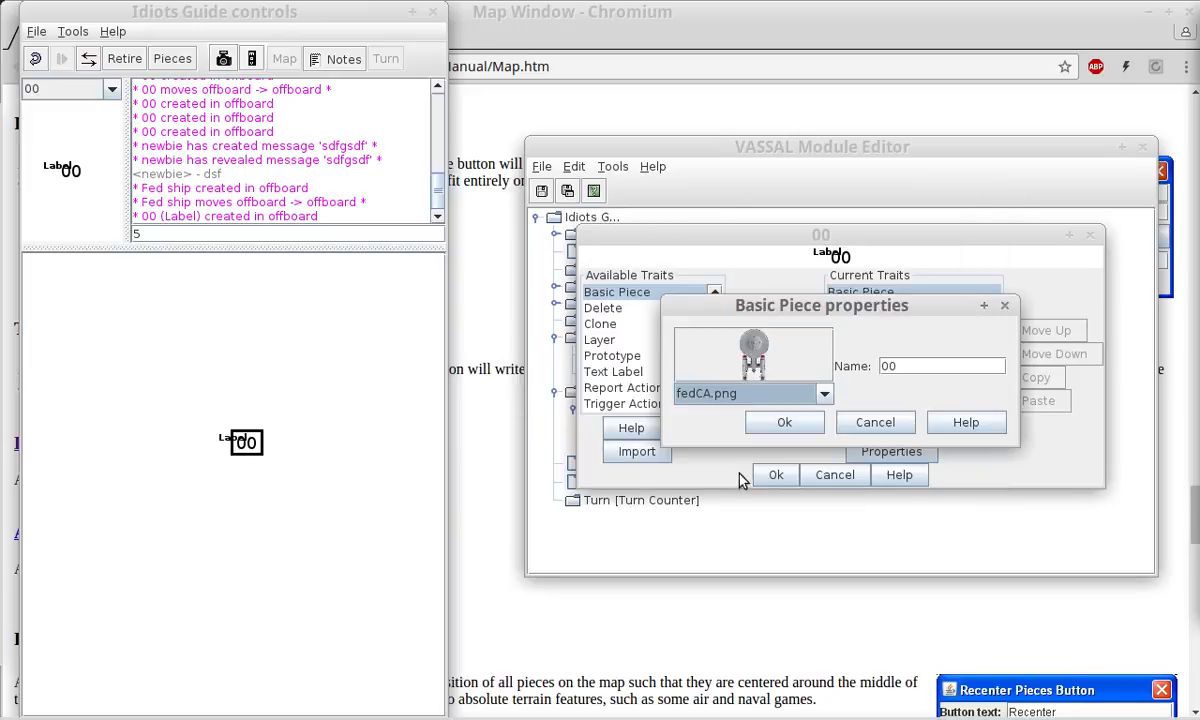
left_click(792, 424)
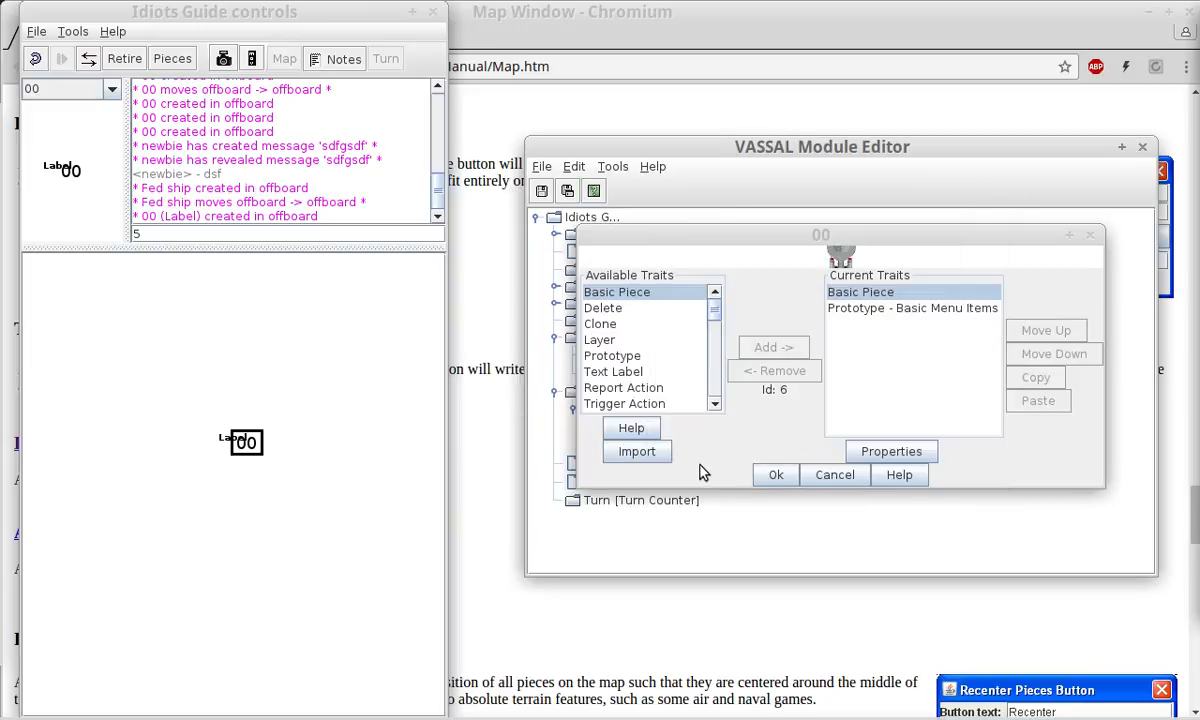
left_click(773, 477)
Replace the 00 piece on the map with the updated ship piece and change its label to Fed Ca.
left_click(234, 456)
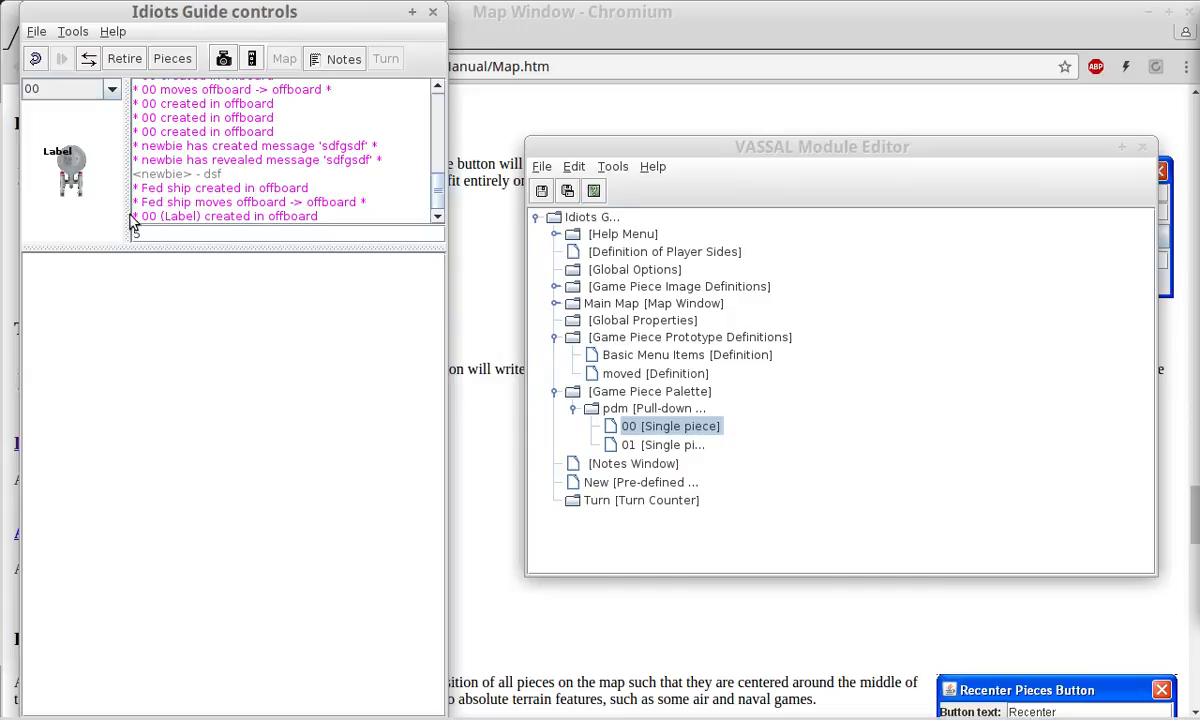
left_click_drag(68, 160, 234, 394)
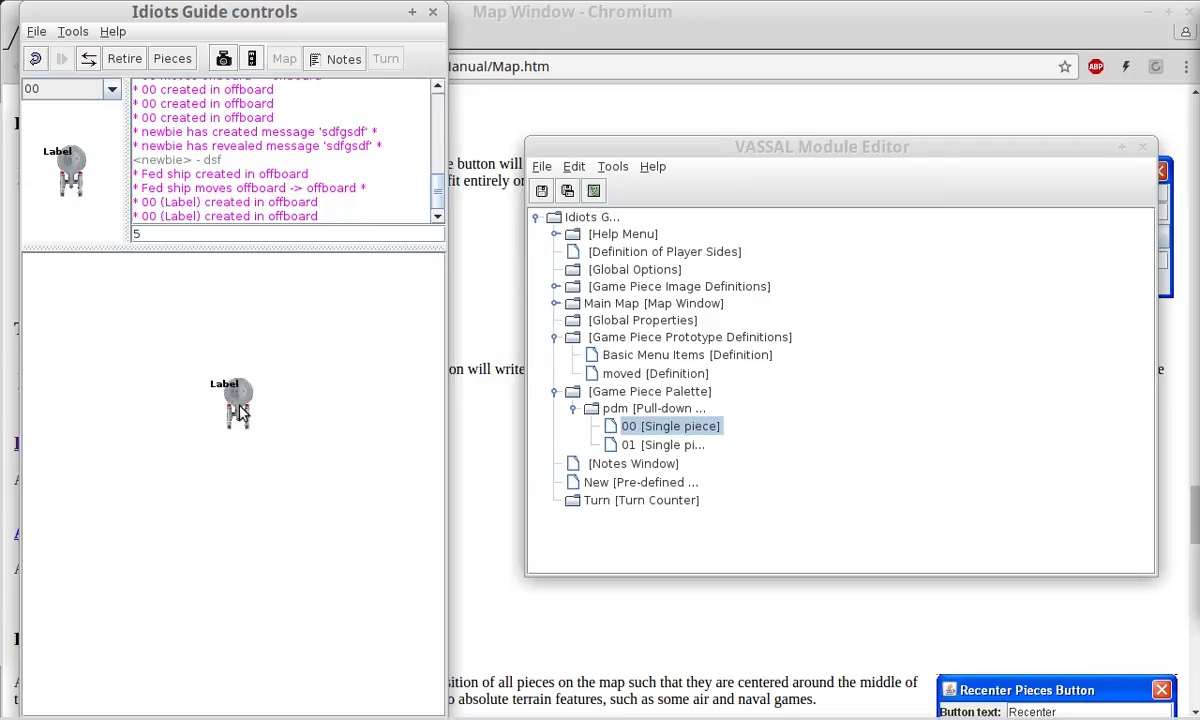
right_click(239, 411)
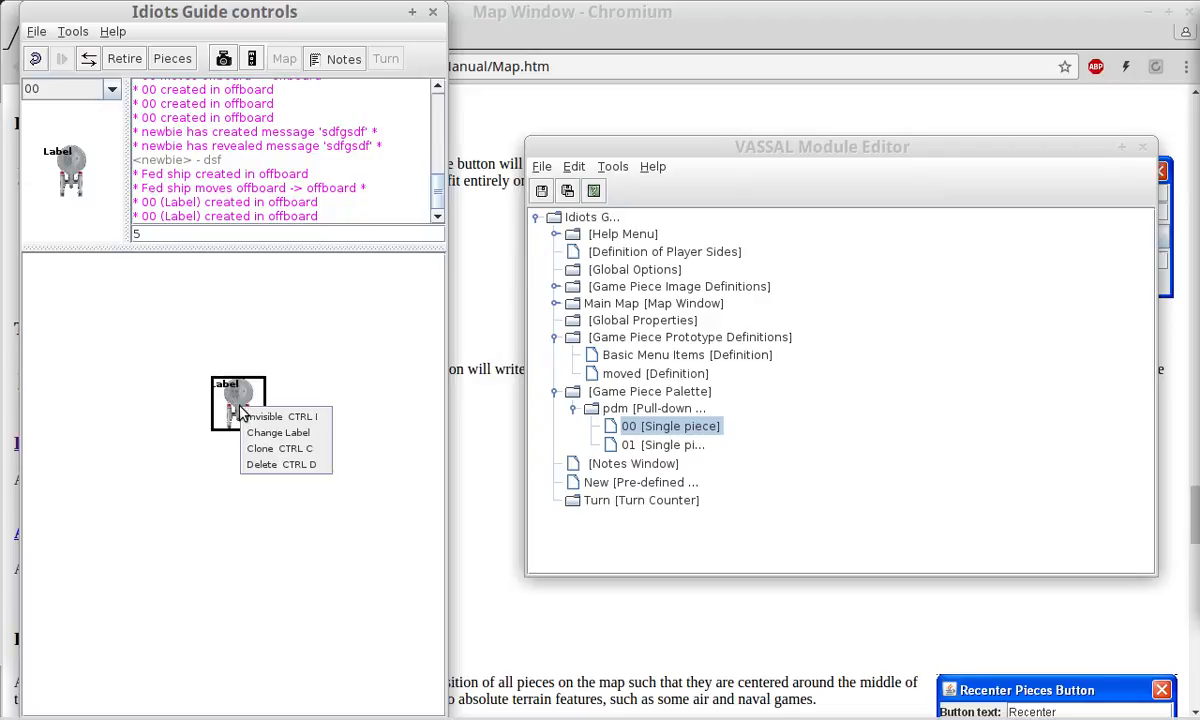
left_click(300, 433)
type("Fed Ca")
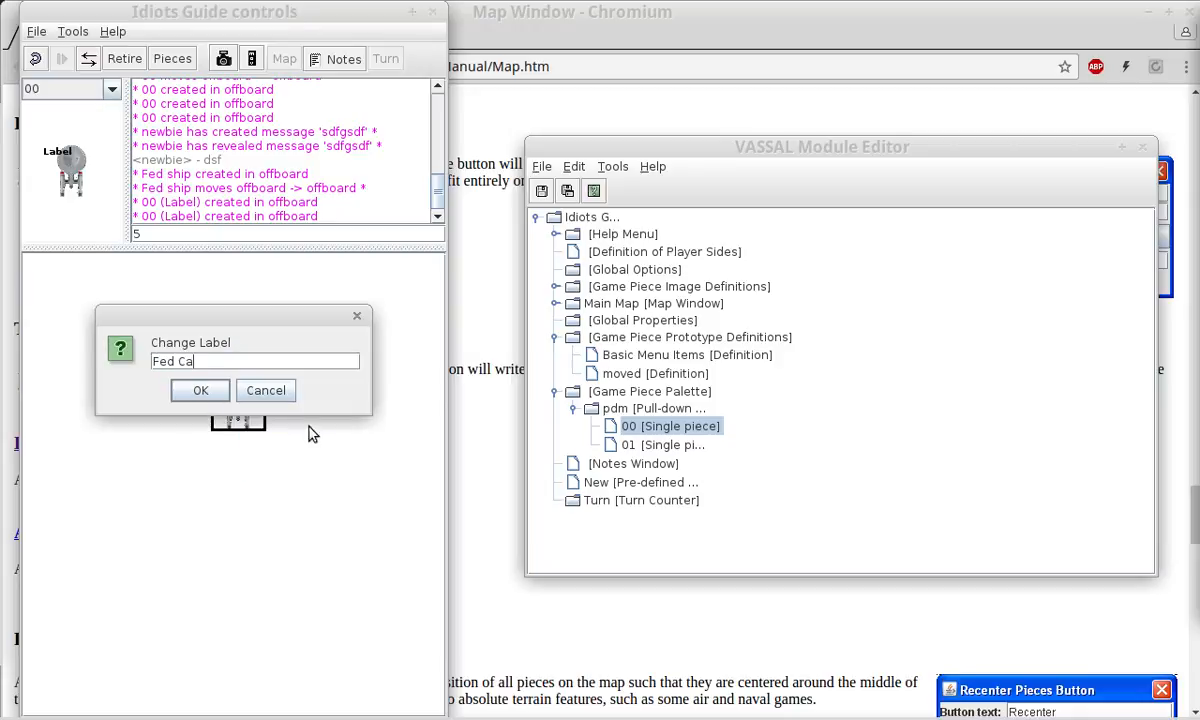
left_click(201, 389)
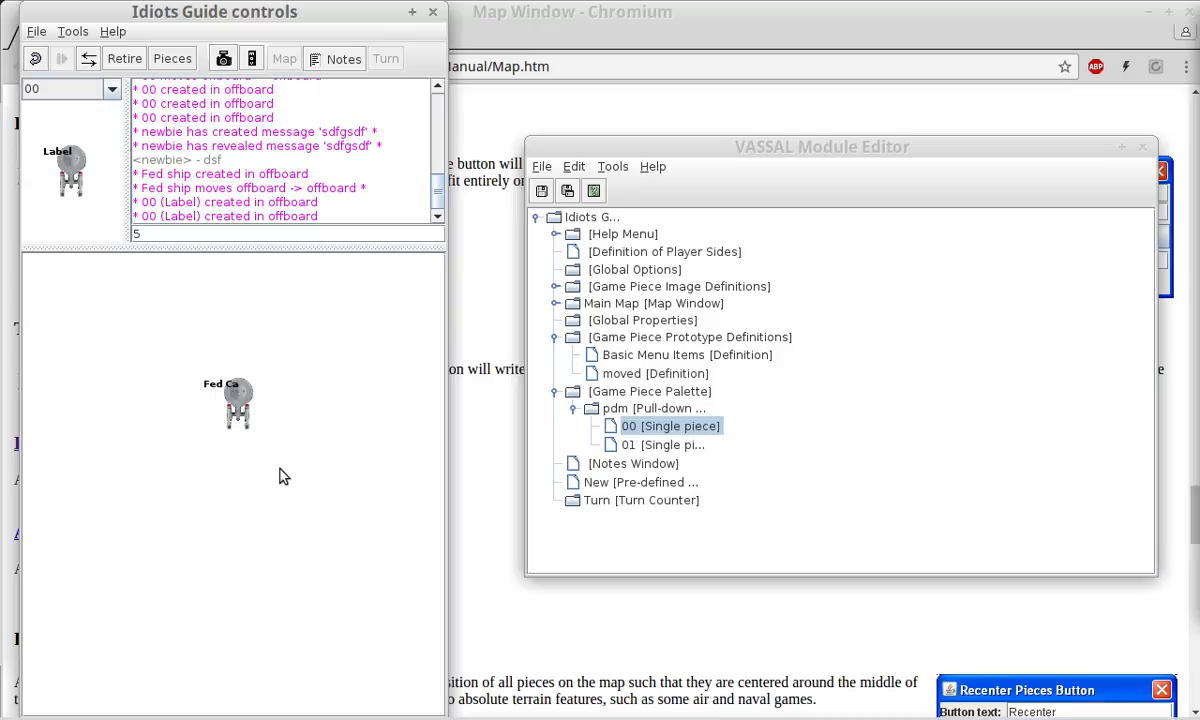
In the Basic Menu Items prototype's Text Label trait, set the vertical position offset to -15 and save the prototype.
double_click(696, 432)
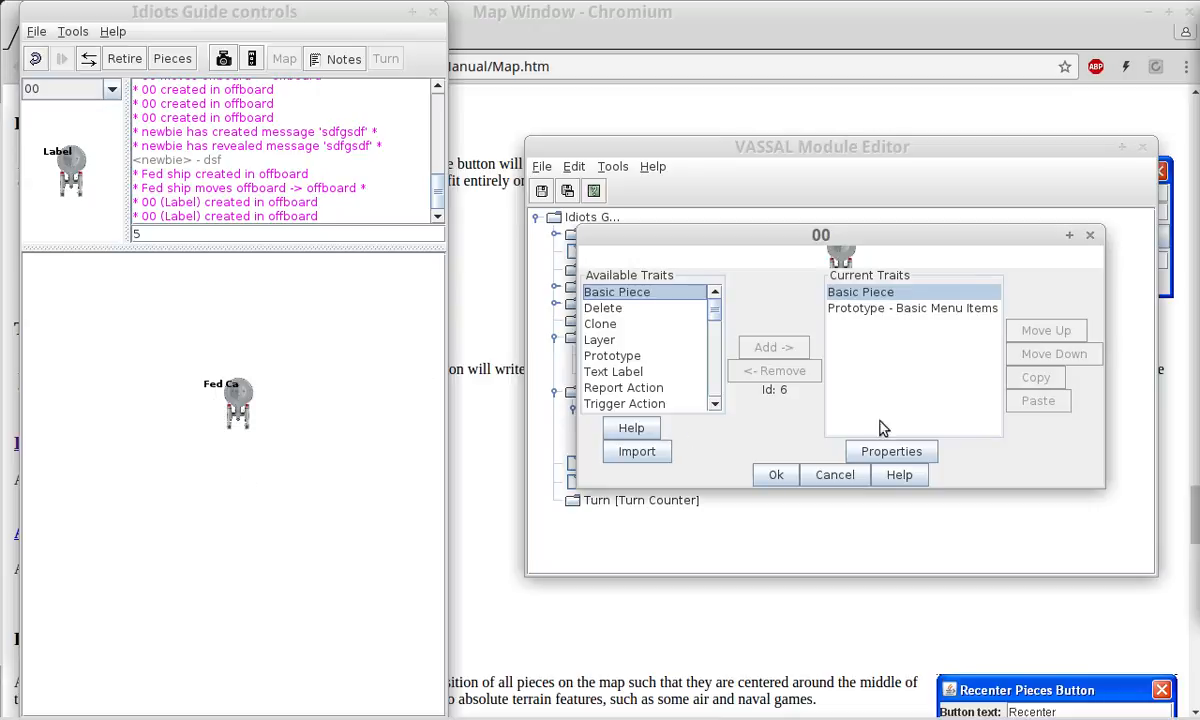
left_click(836, 476)
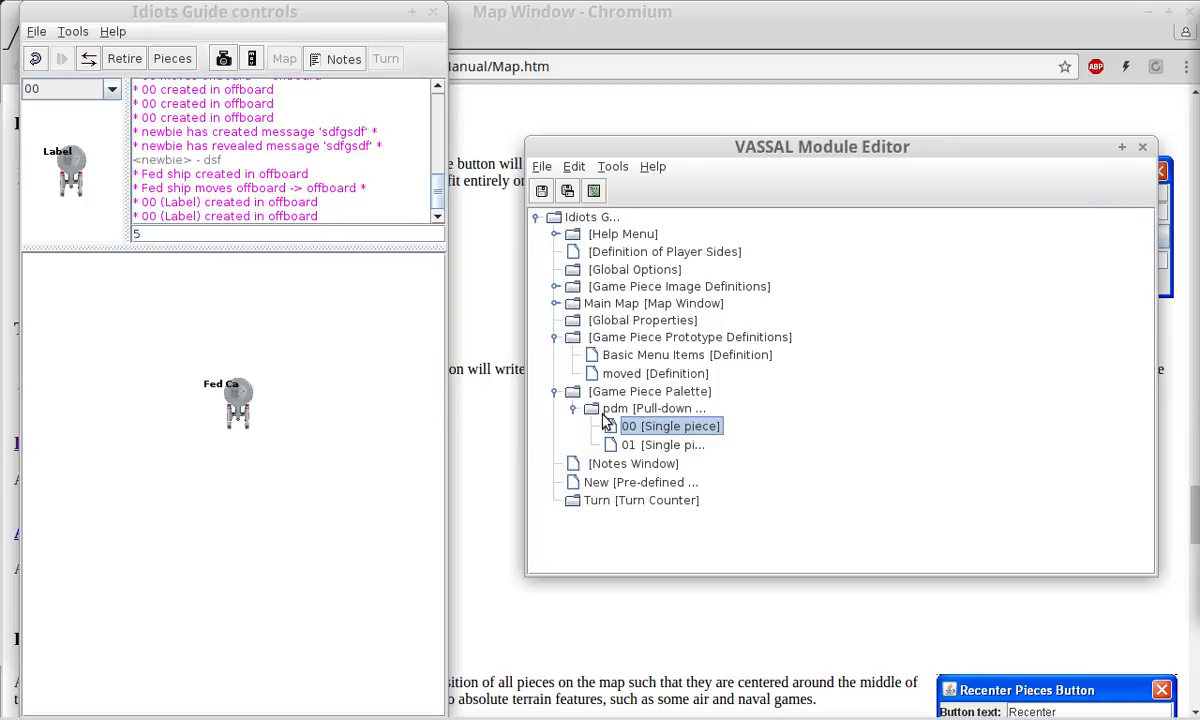
left_click(660, 356)
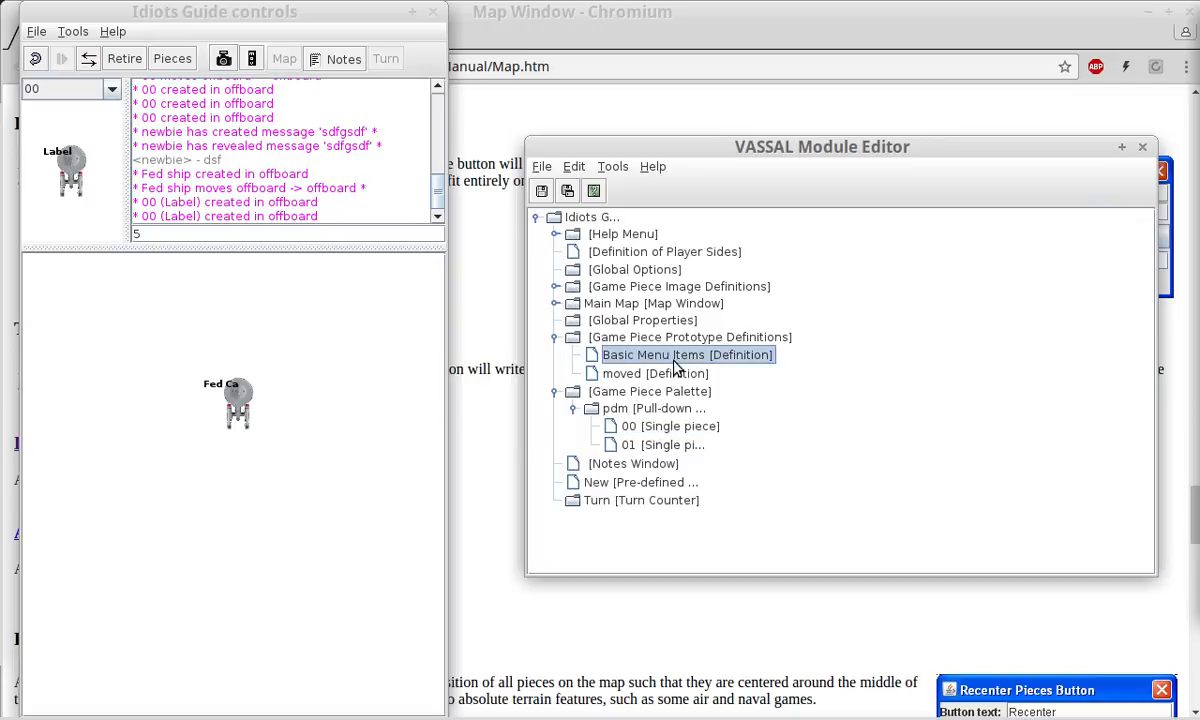
double_click(765, 356)
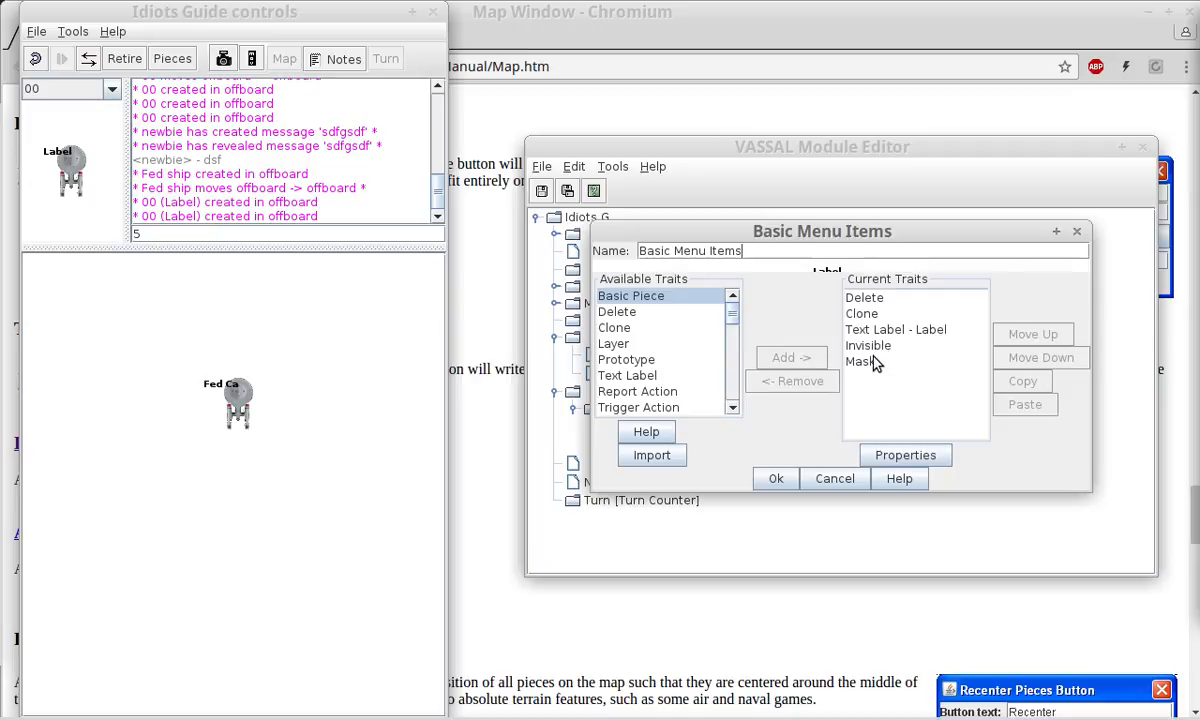
double_click(830, 329)
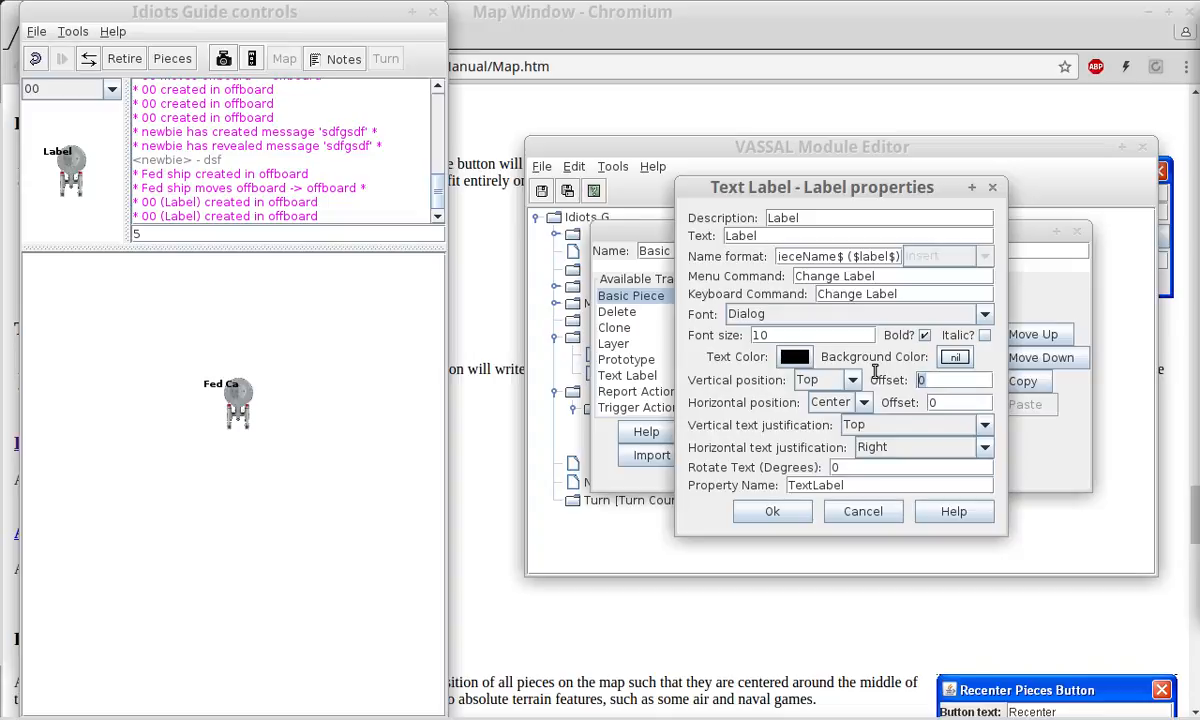
type("-15")
left_click(787, 509)
left_click(789, 484)
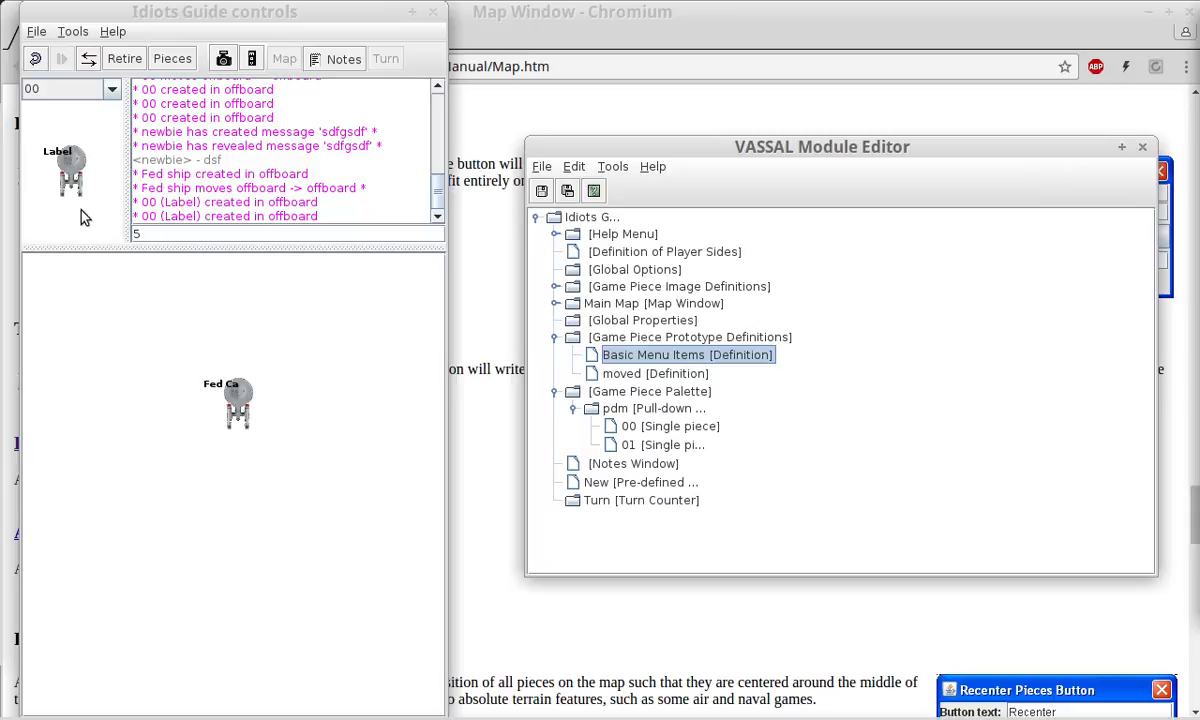
Place a second ship beside the Fed Ca ship and compare the label positions of the two.
left_click(70, 178)
left_click(92, 274)
left_click_drag(74, 166, 298, 398)
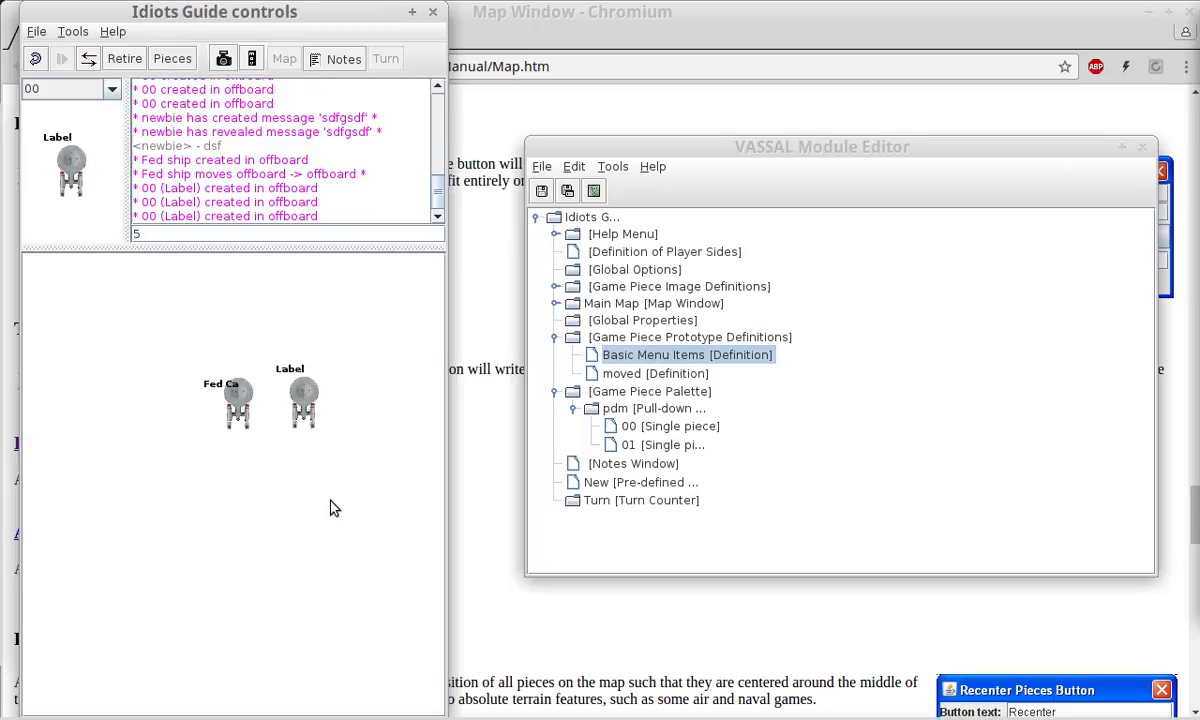
left_click(289, 405)
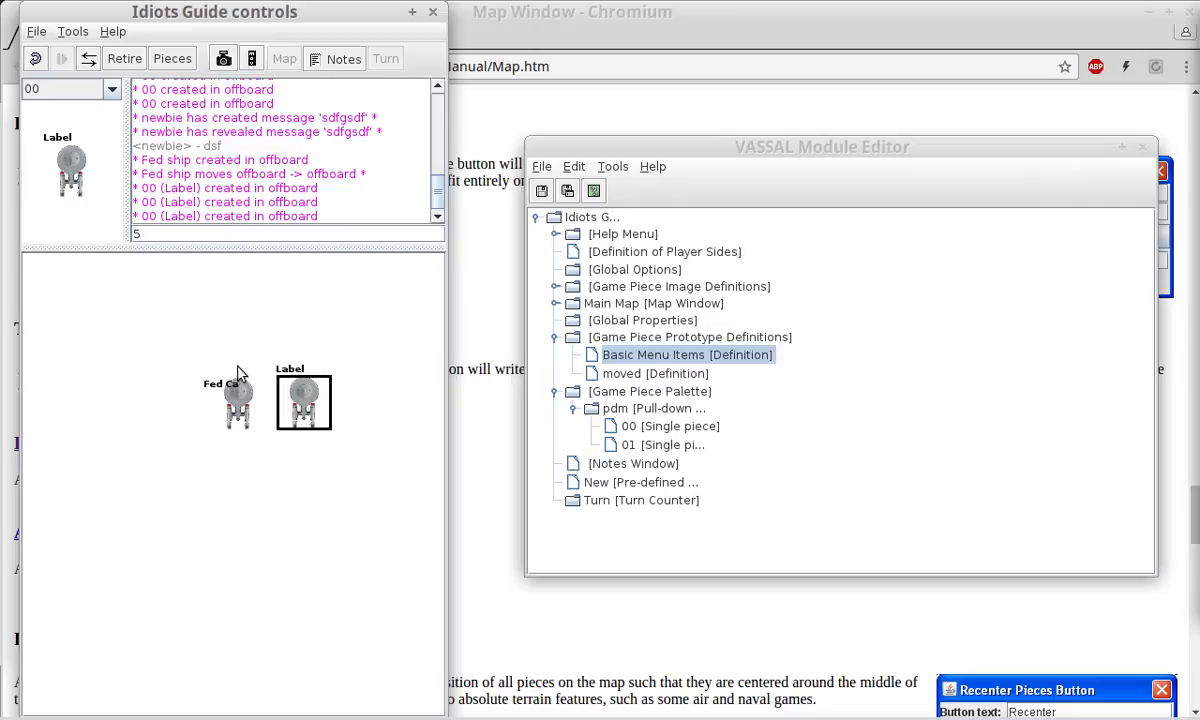
left_click(236, 396)
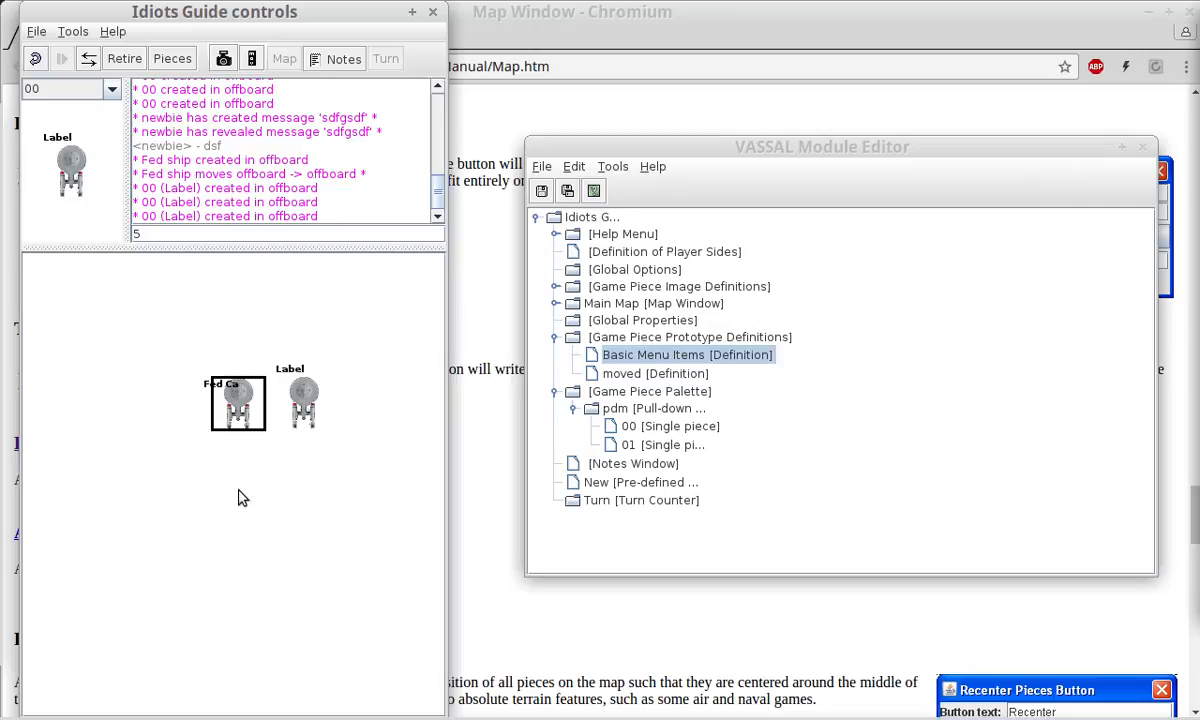
In the Basic Menu Items prototype's Text Label trait, set the horizontal text justification to Center and save the prototype.
double_click(700, 352)
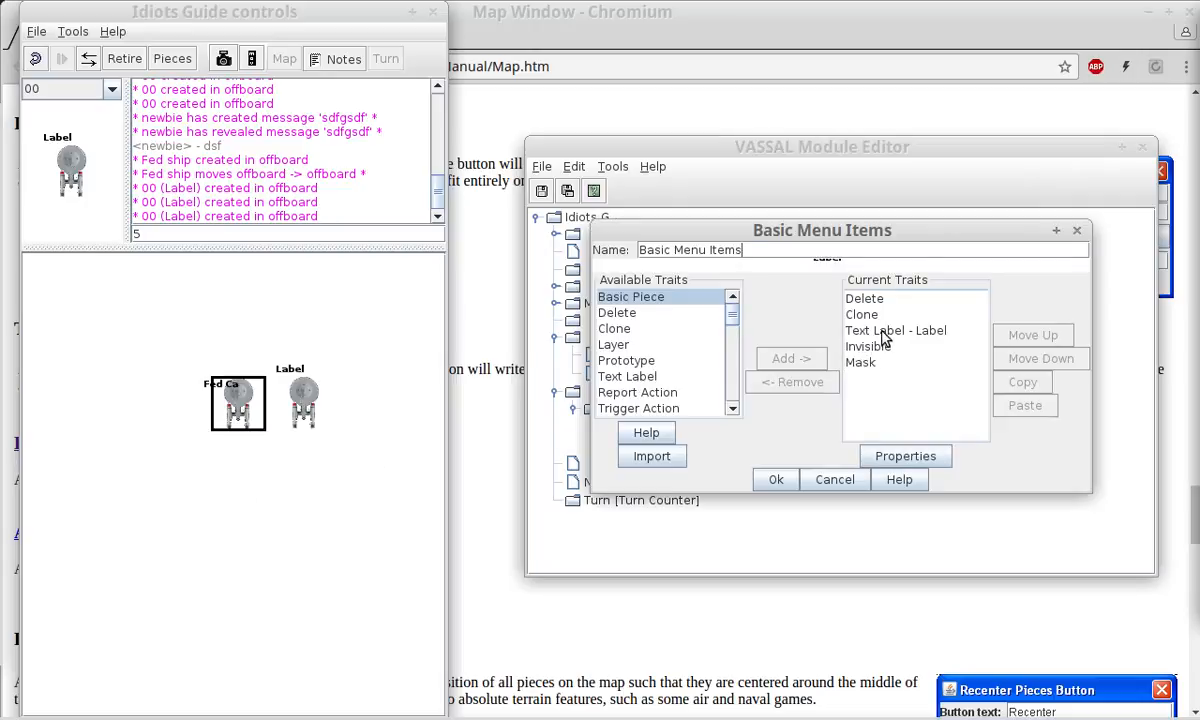
double_click(826, 330)
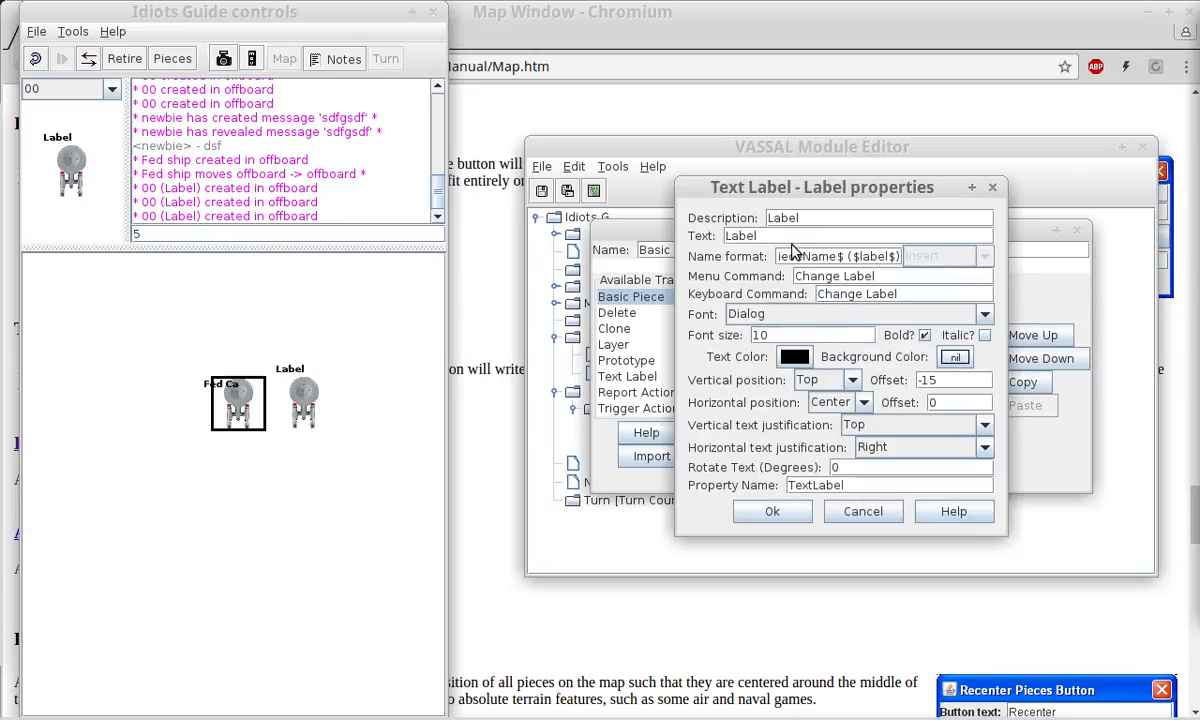
left_click(903, 456)
left_click(880, 467)
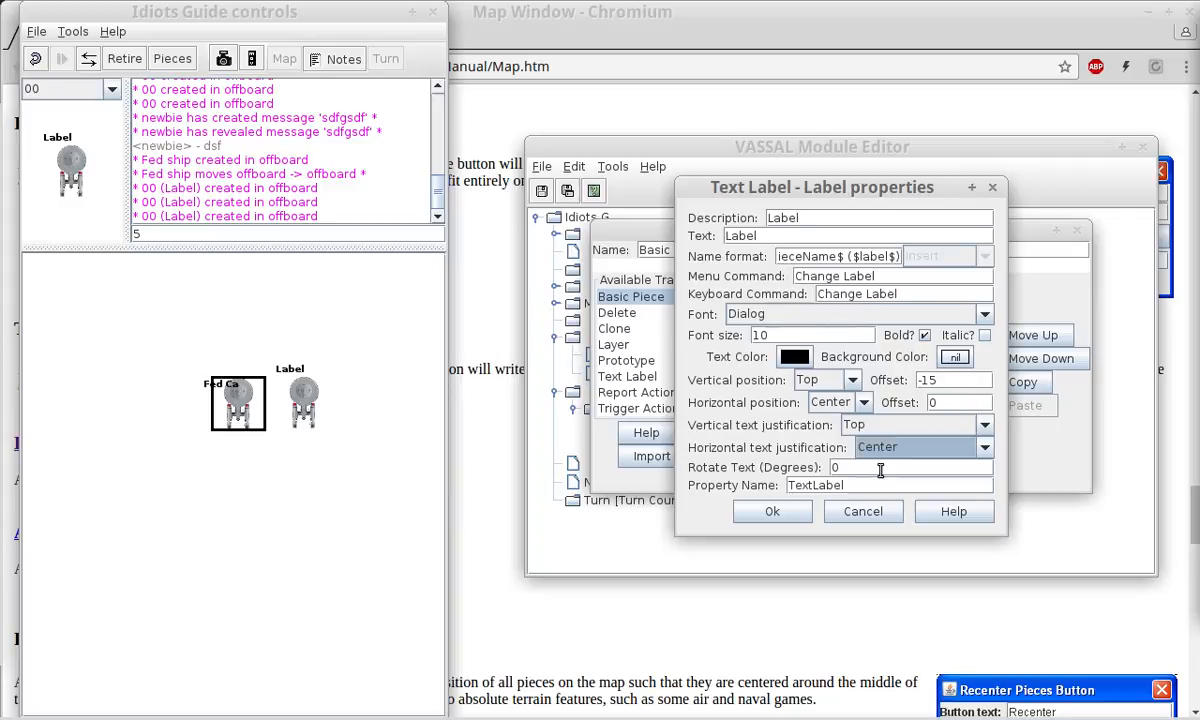
left_click(792, 513)
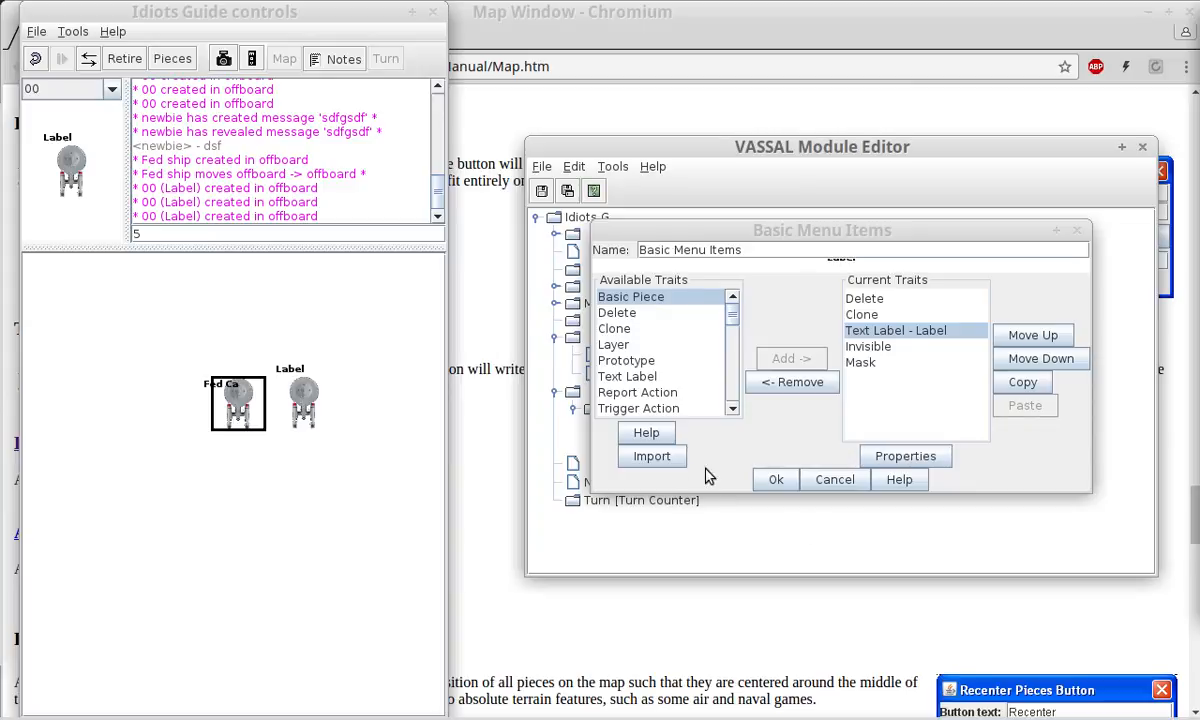
left_click(795, 483)
Place a third ship on the map beside the second one.
left_click(278, 420)
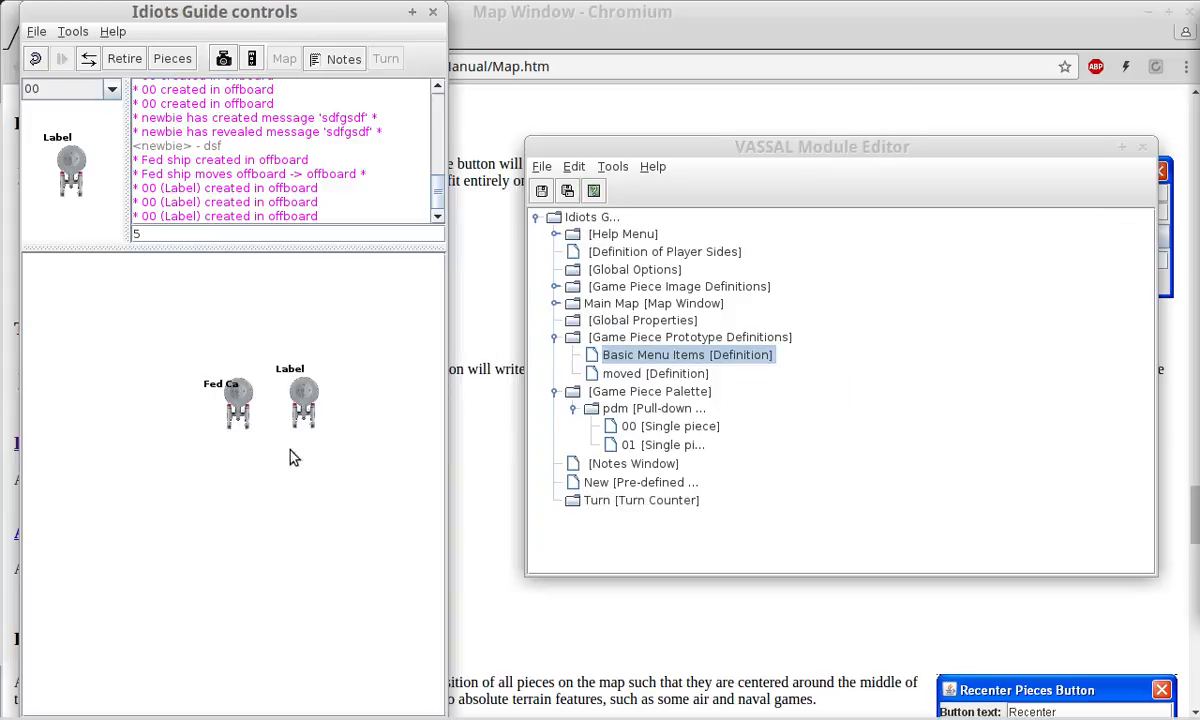
left_click_drag(64, 185, 360, 403)
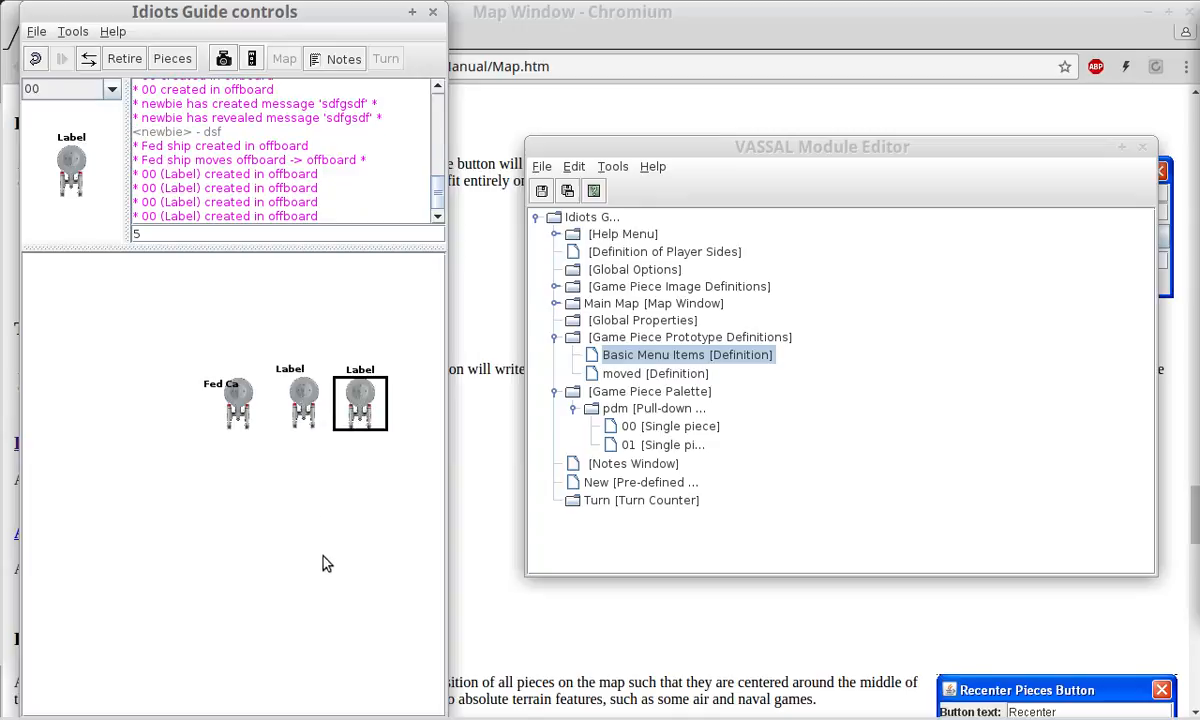
Change the label of the third ship on the map to "Fed Enterprise".
left_click(336, 531)
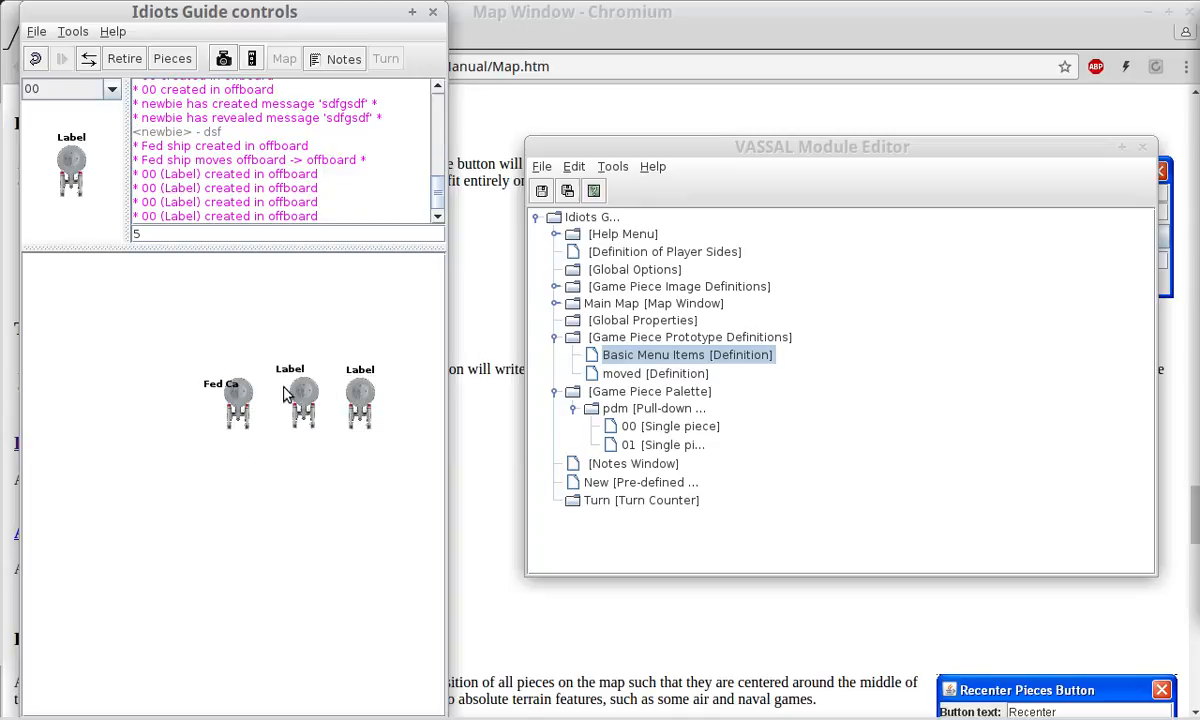
right_click(360, 398)
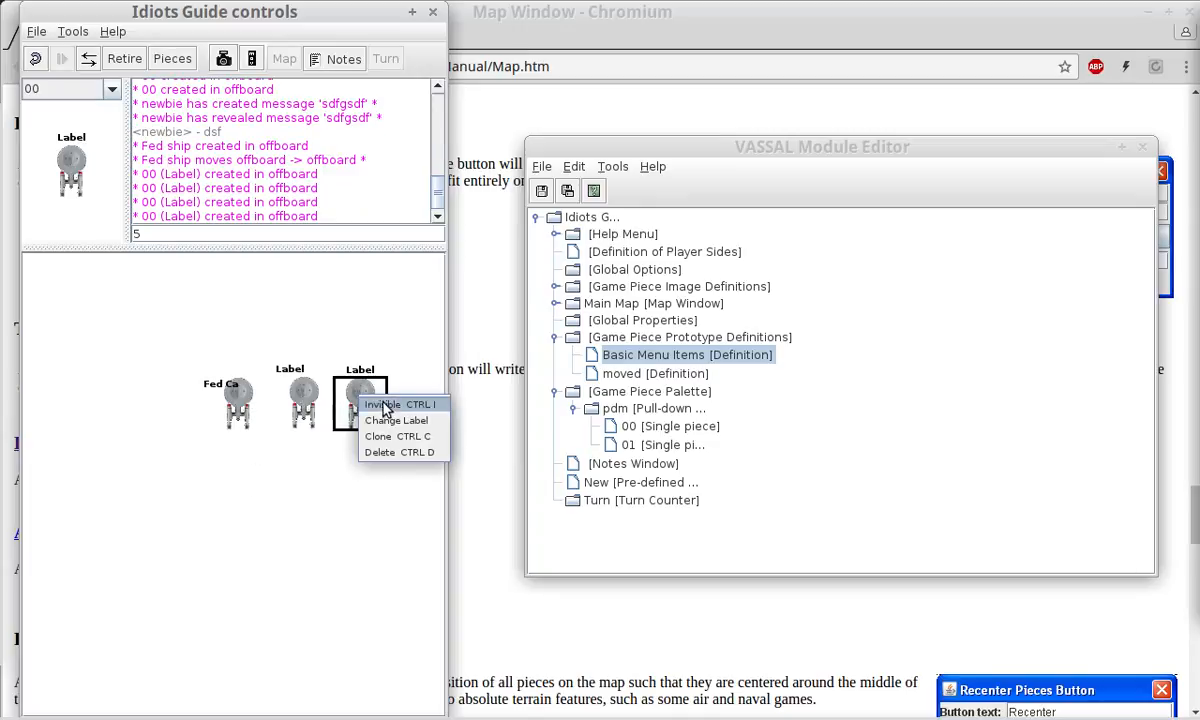
left_click(420, 424)
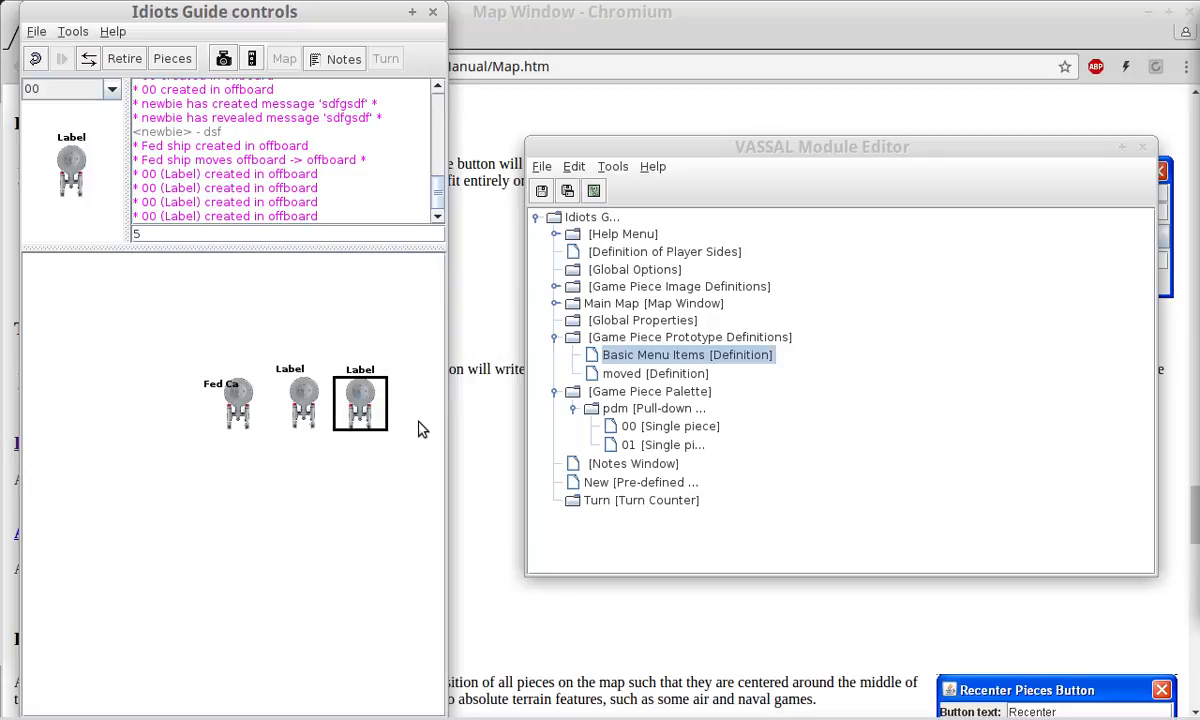
type("Fed Enterprise")
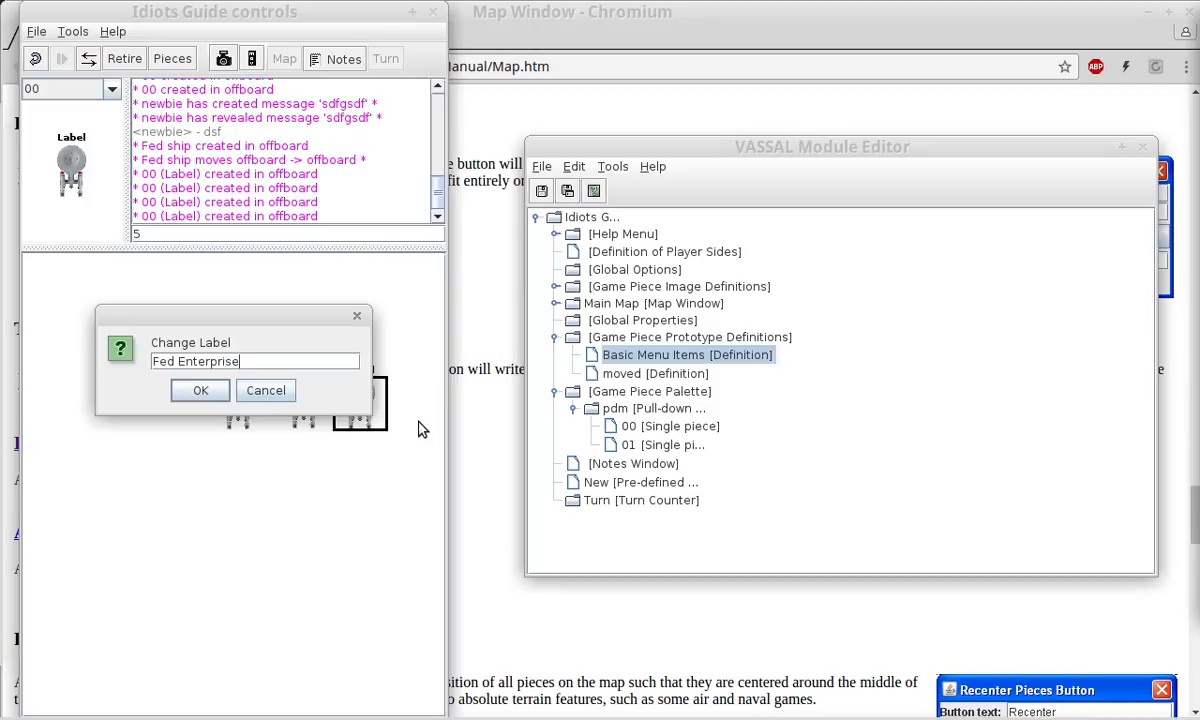
key("Return")
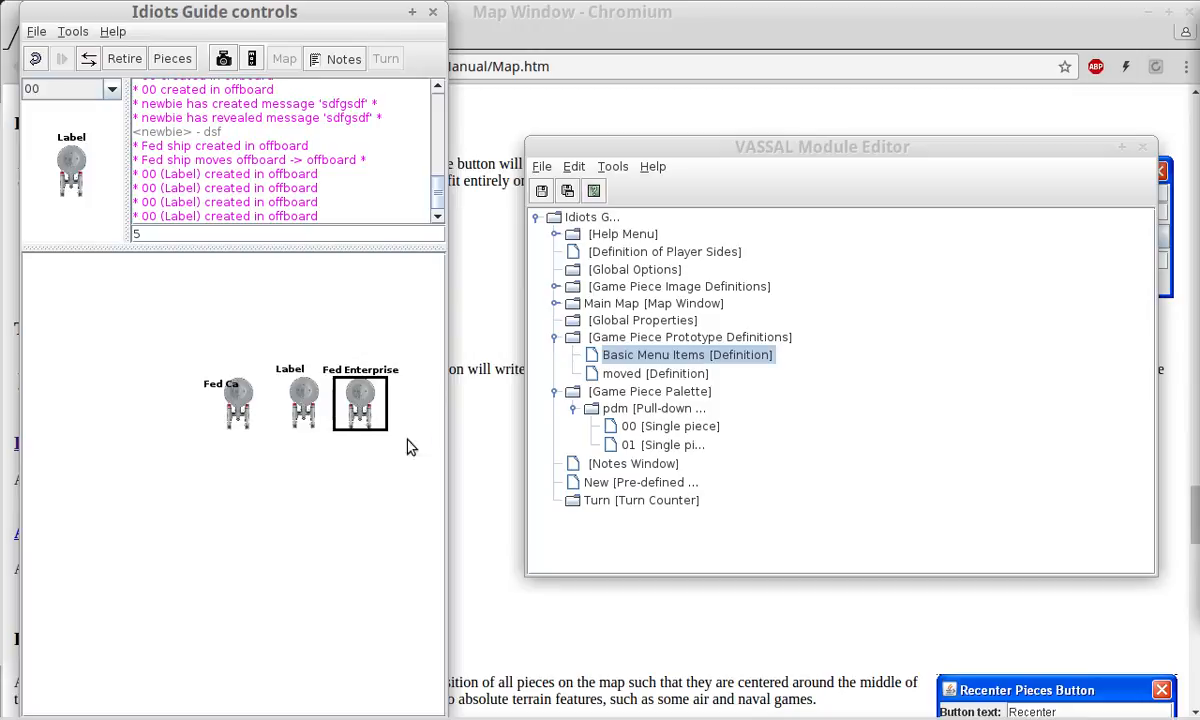
left_click(352, 528)
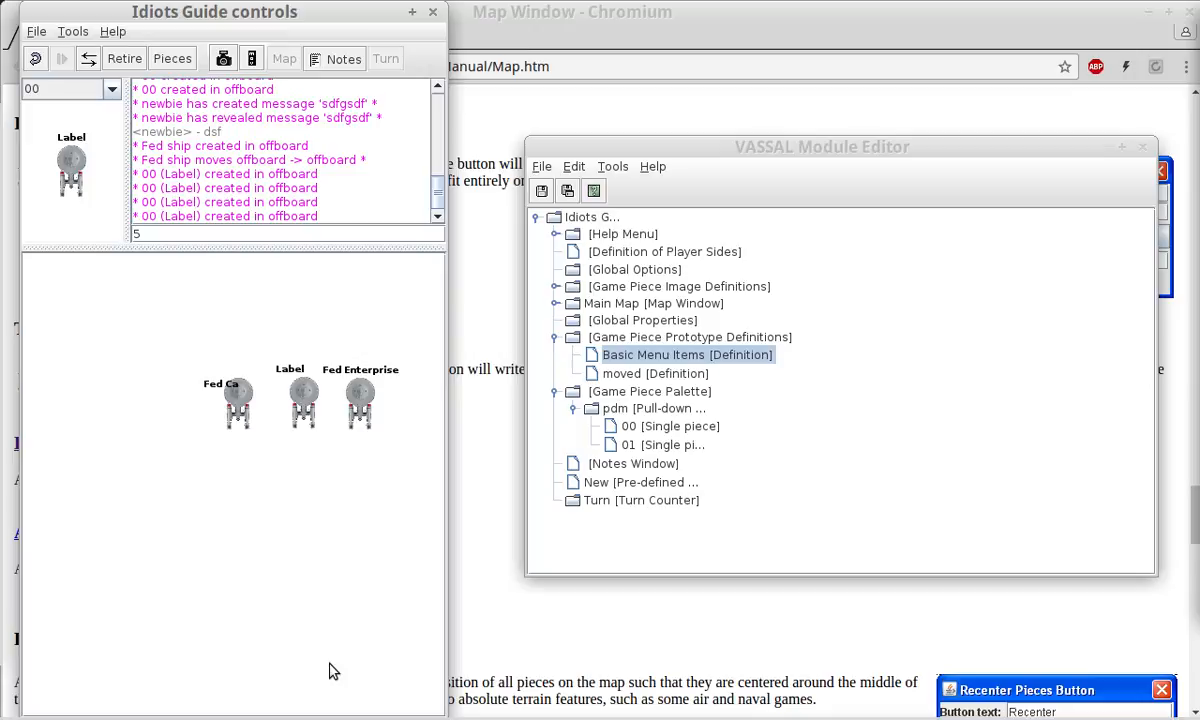
Clear the default text in the Basic Menu Items prototype's Text Label trait and save the prototype.
left_click(742, 363)
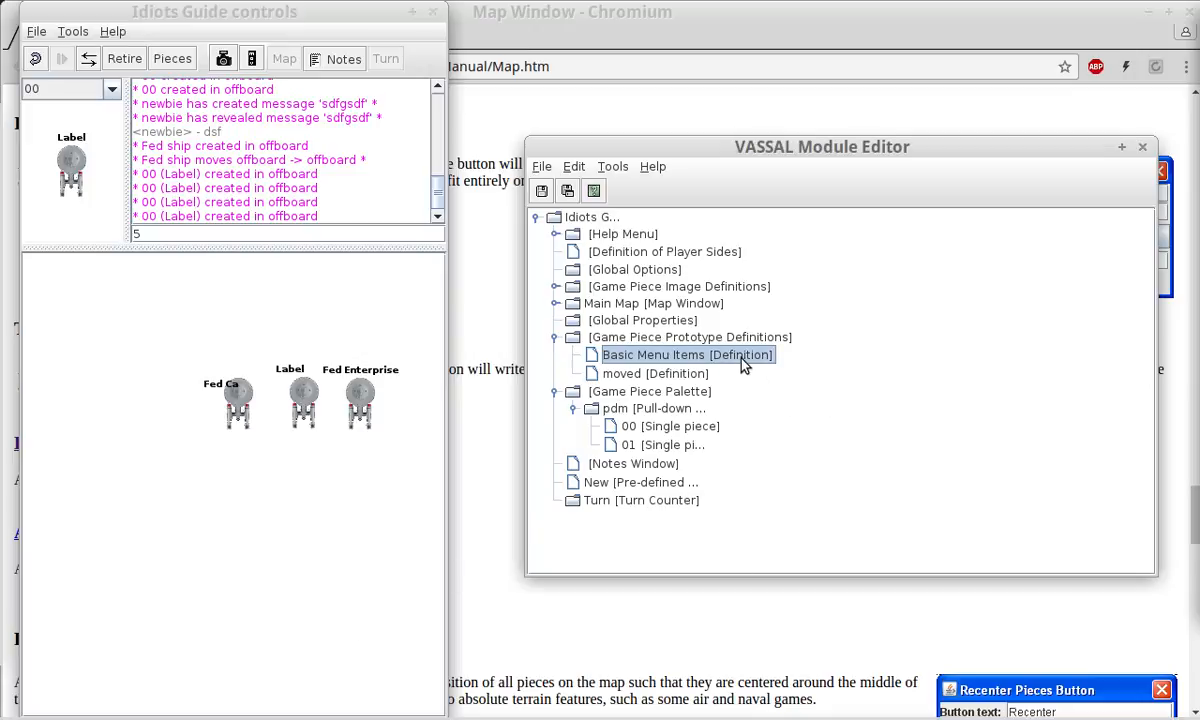
double_click(742, 365)
left_click(879, 338)
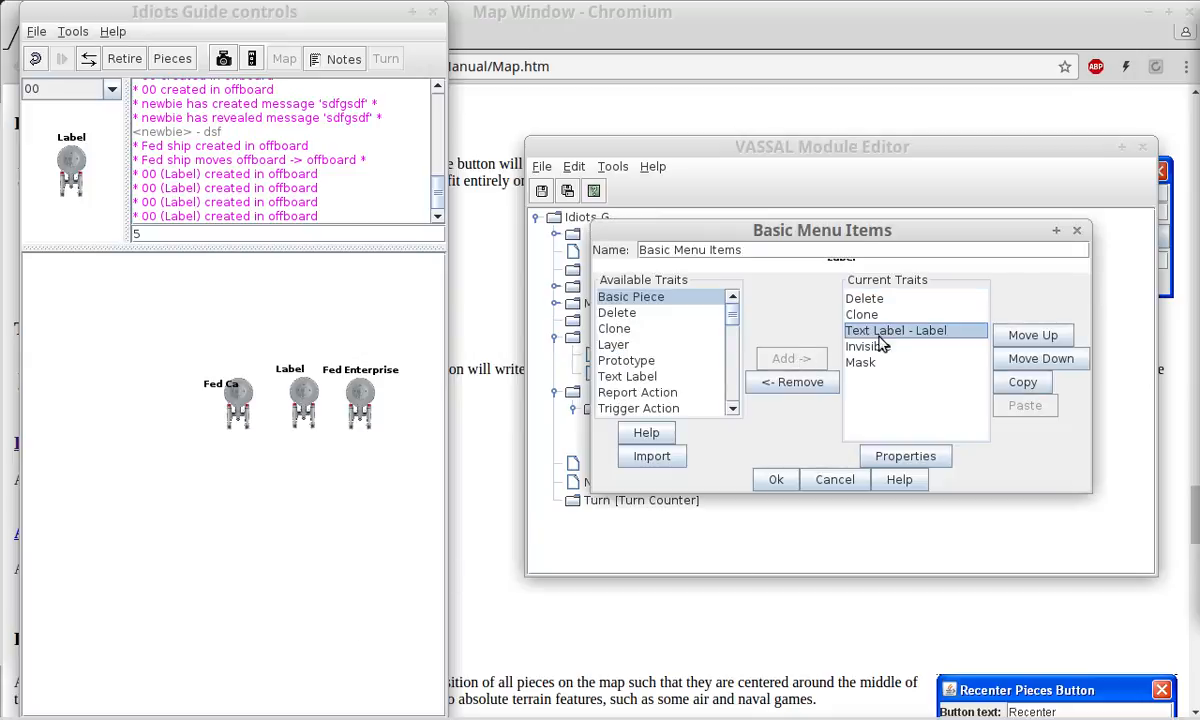
double_click(872, 346)
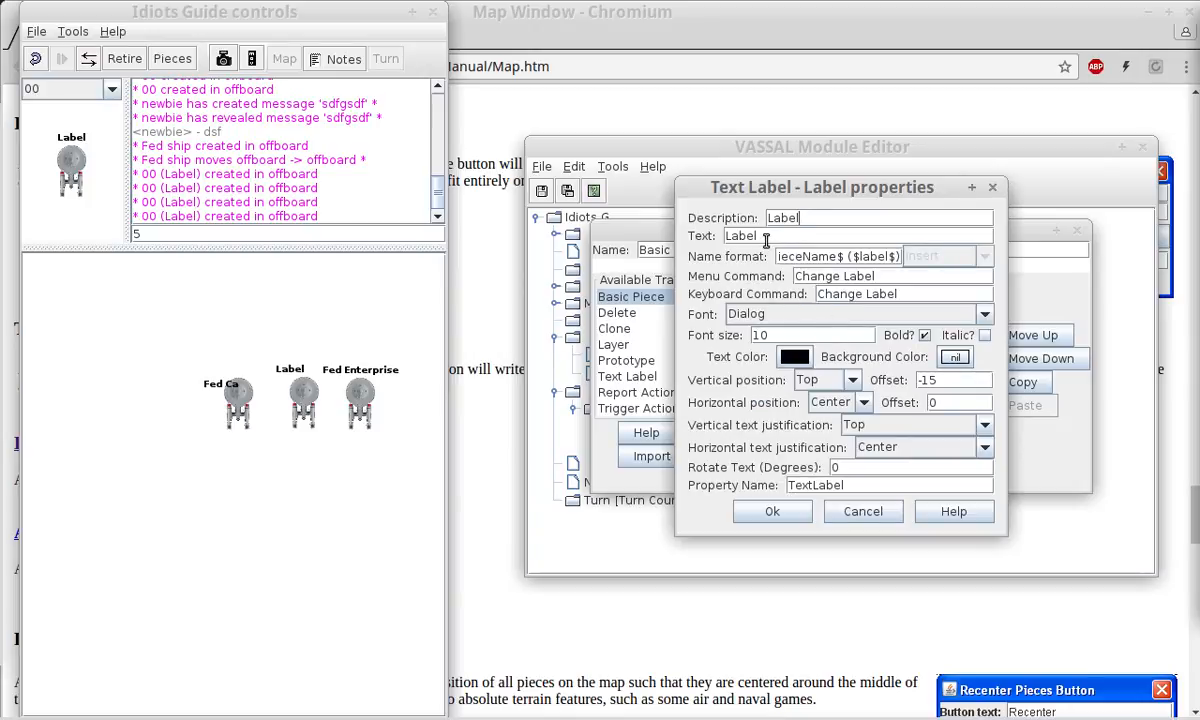
left_click_drag(766, 237, 673, 222)
key("BackSpace")
left_click(772, 513)
left_click(785, 485)
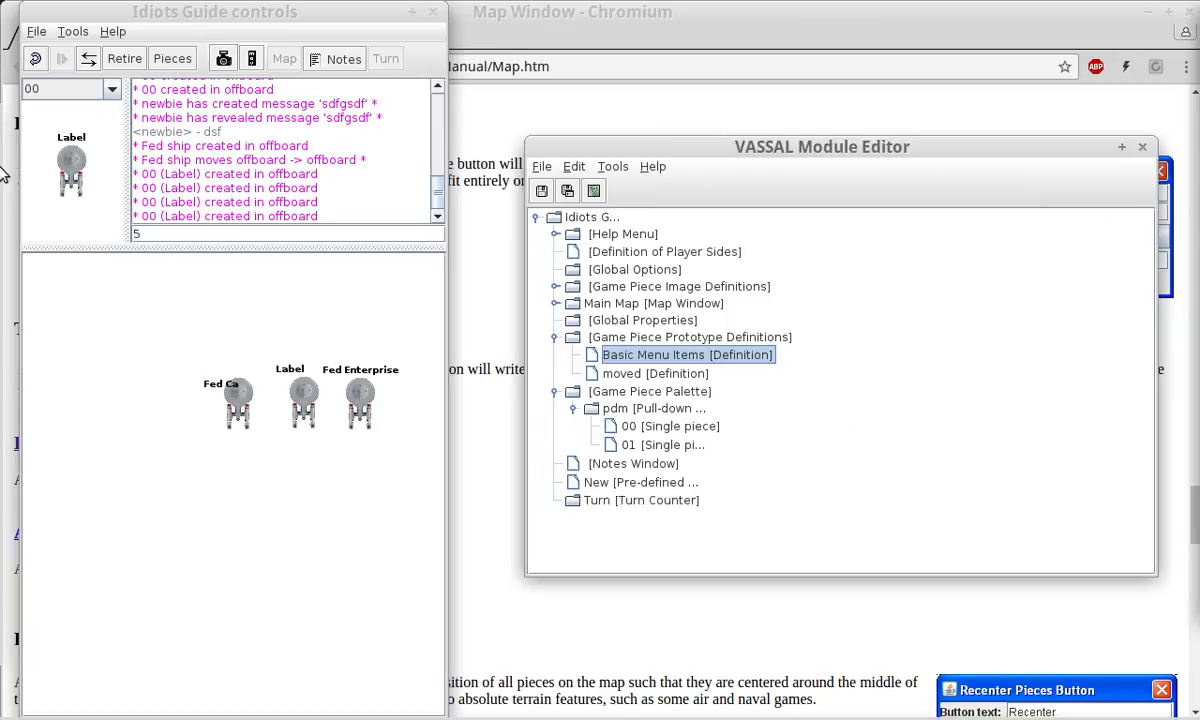
Place a test ship on the map to check its default label and delete it.
left_click(80, 175)
left_click_drag(80, 175, 148, 370)
key("ctrl+d")
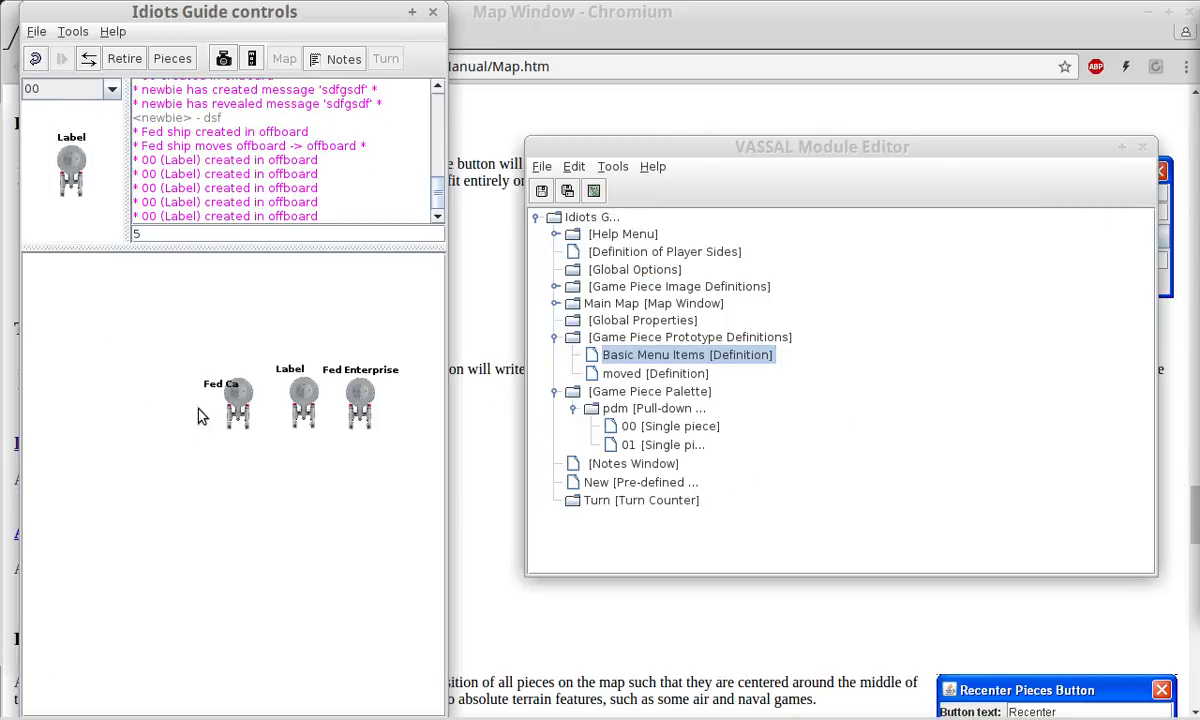
Clear the description of the Text Label trait in the Basic Menu Items prototype and save the prototype.
double_click(650, 355)
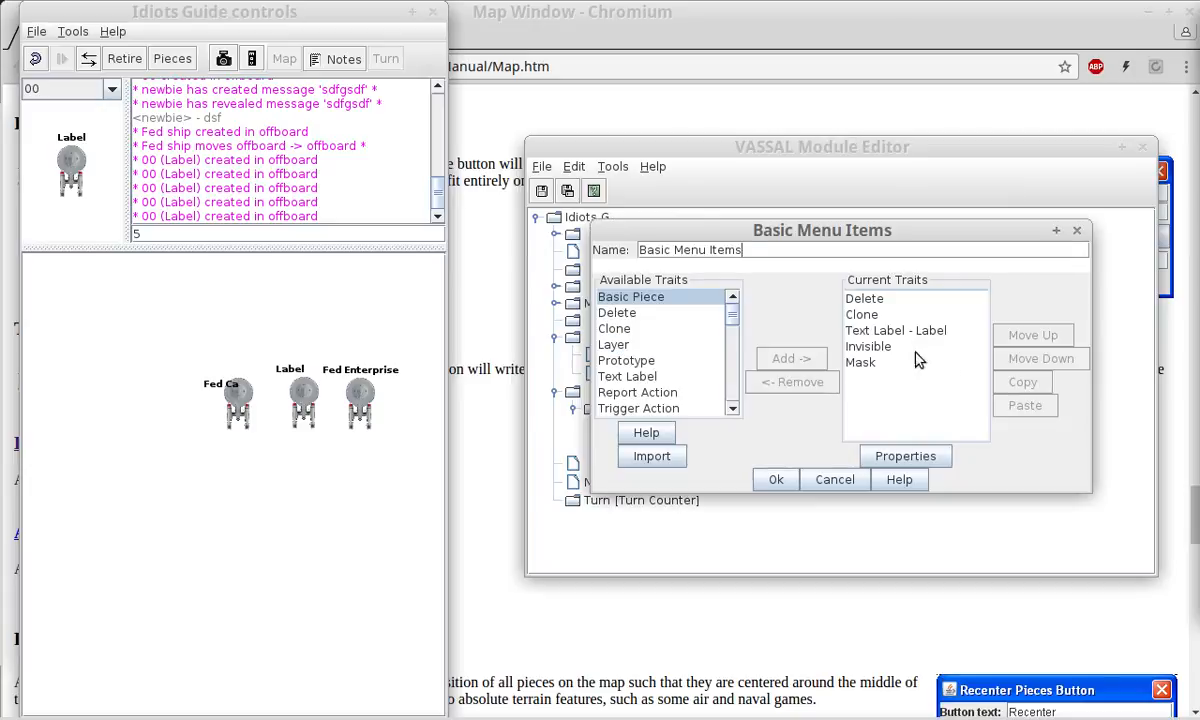
double_click(885, 331)
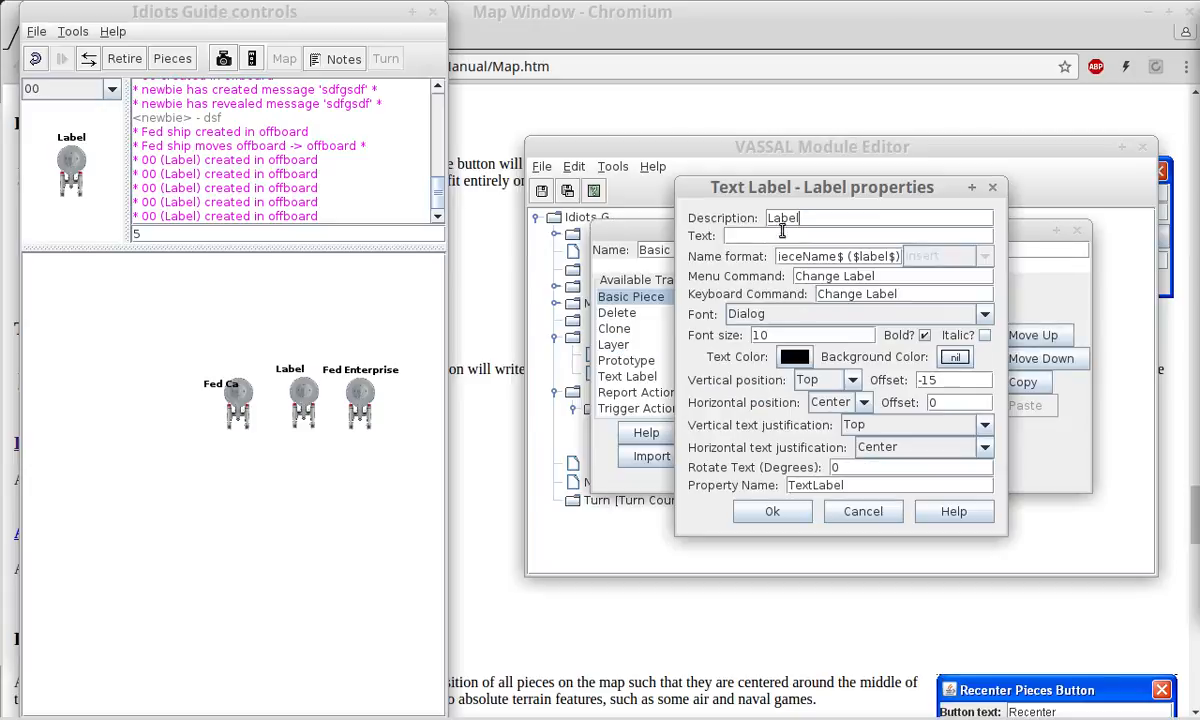
left_click_drag(814, 222, 746, 222)
key("BackSpace")
left_click(776, 512)
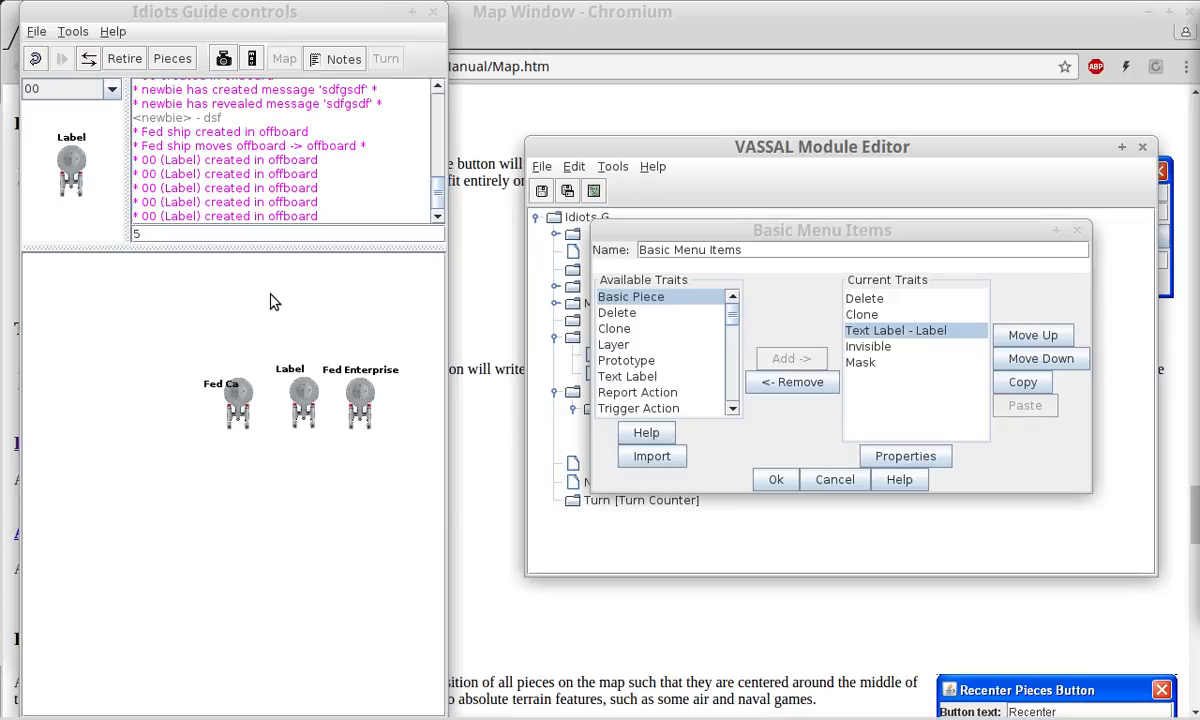
left_click(777, 481)
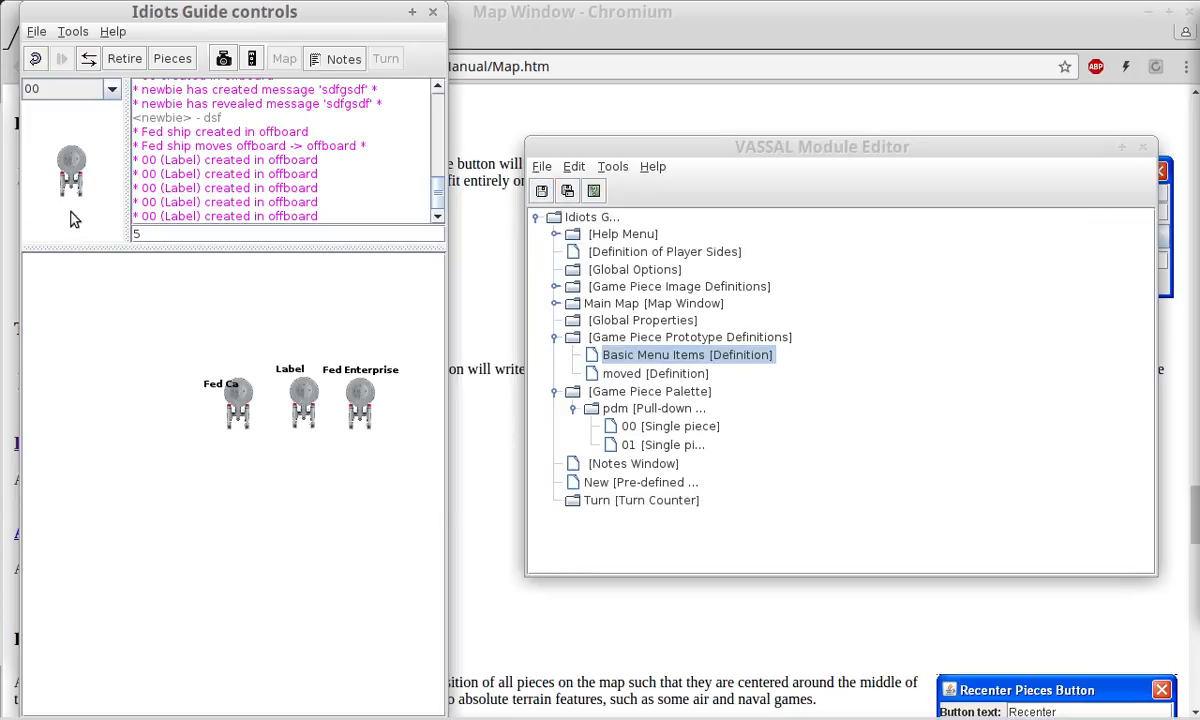
Place a new ship below and left of the Fed Ca ship and set its label to "dfgdsfgsd".
left_click_drag(72, 168, 163, 462)
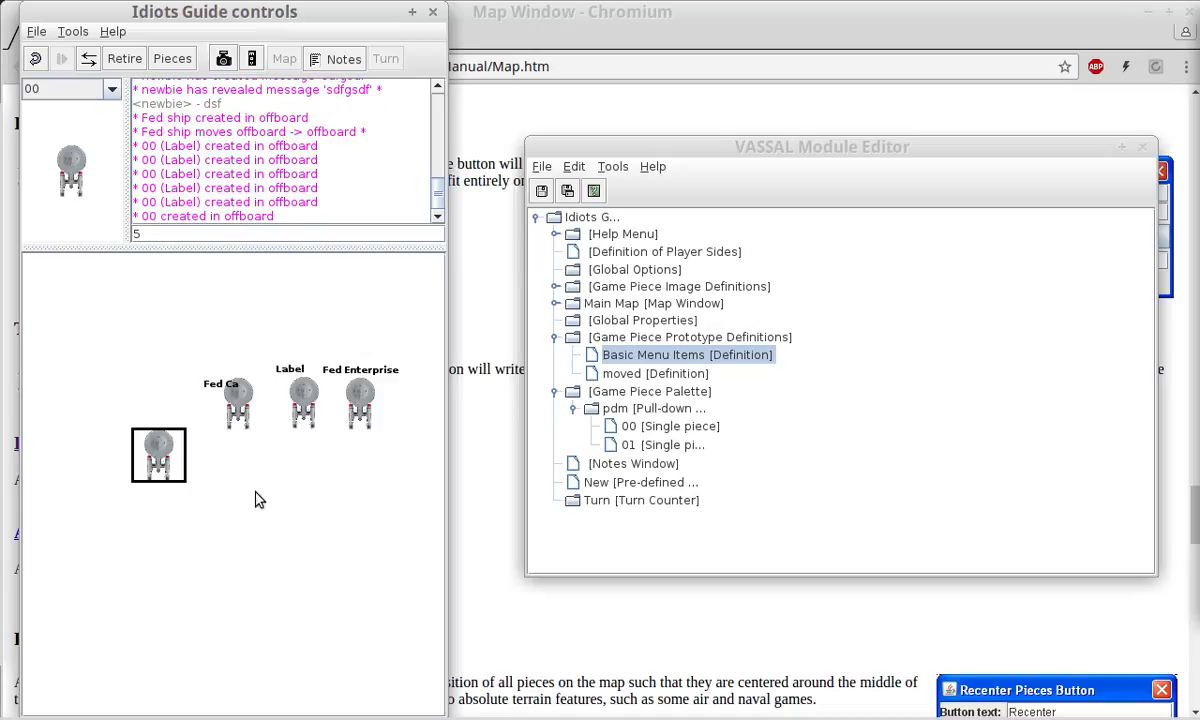
left_click(140, 474)
left_click(158, 455)
right_click(153, 462)
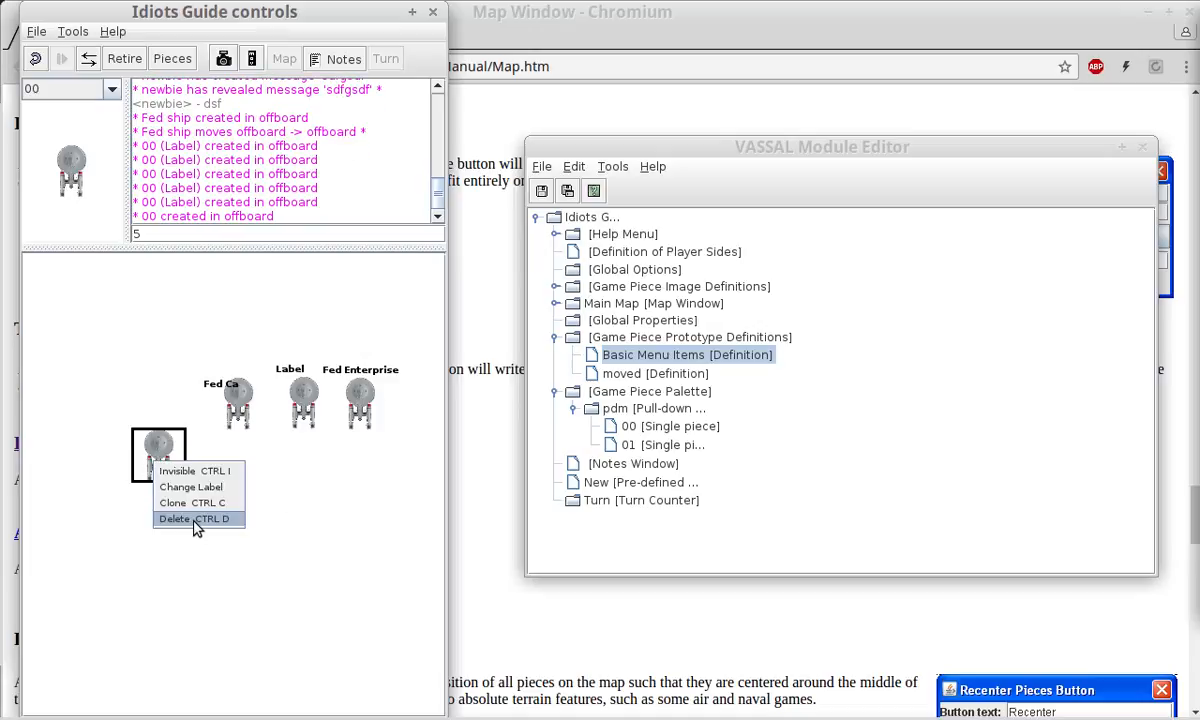
left_click(215, 488)
type("dfgdsfgsd")
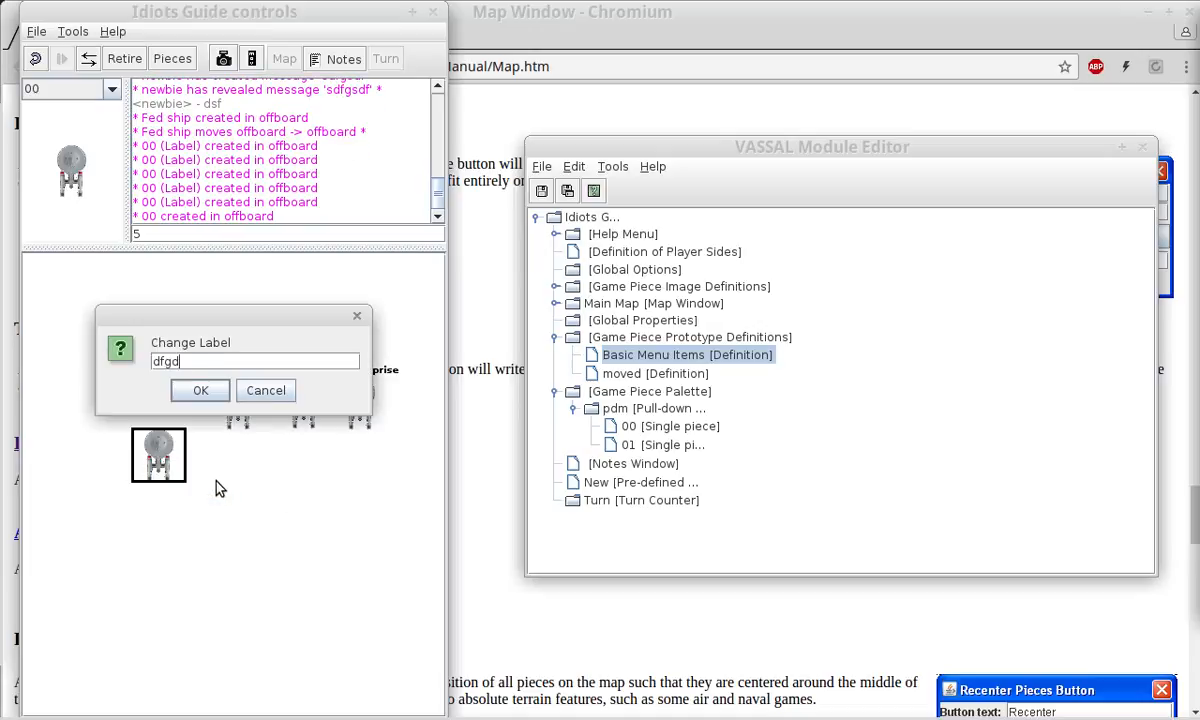
left_click(200, 390)
left_click(266, 561)
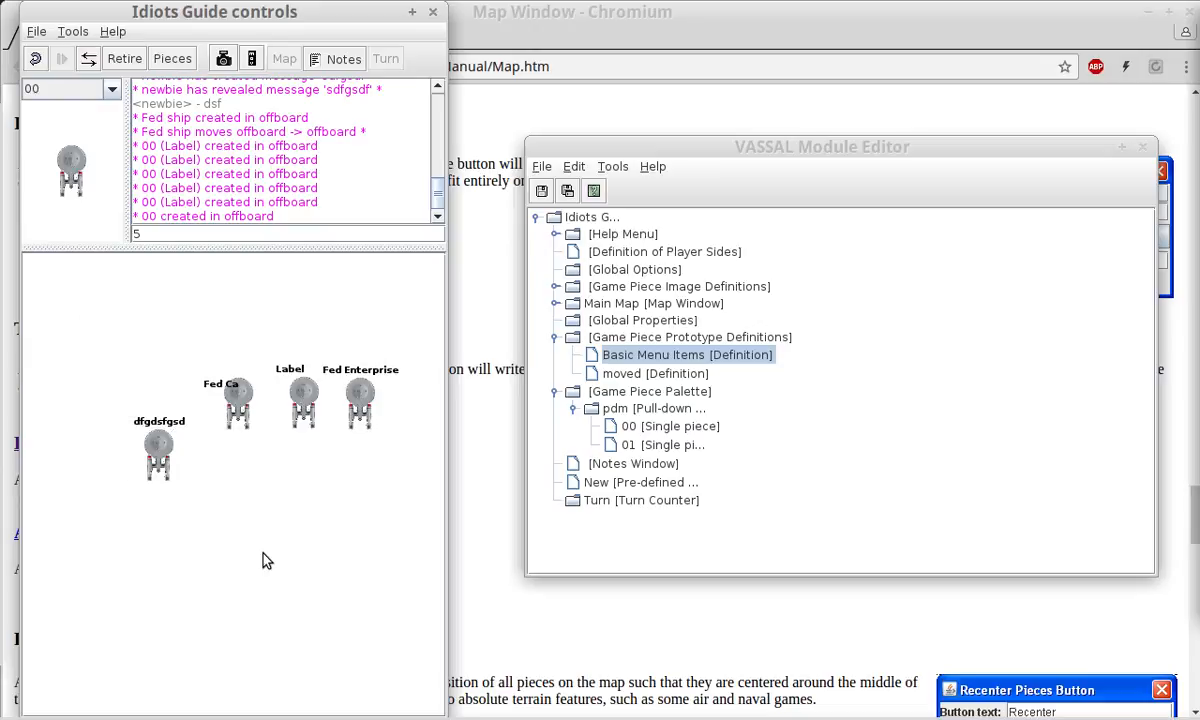
Review the traits of the Basic Menu Items prototype and of the 00 piece, closing both without changes.
double_click(740, 357)
left_click(888, 331)
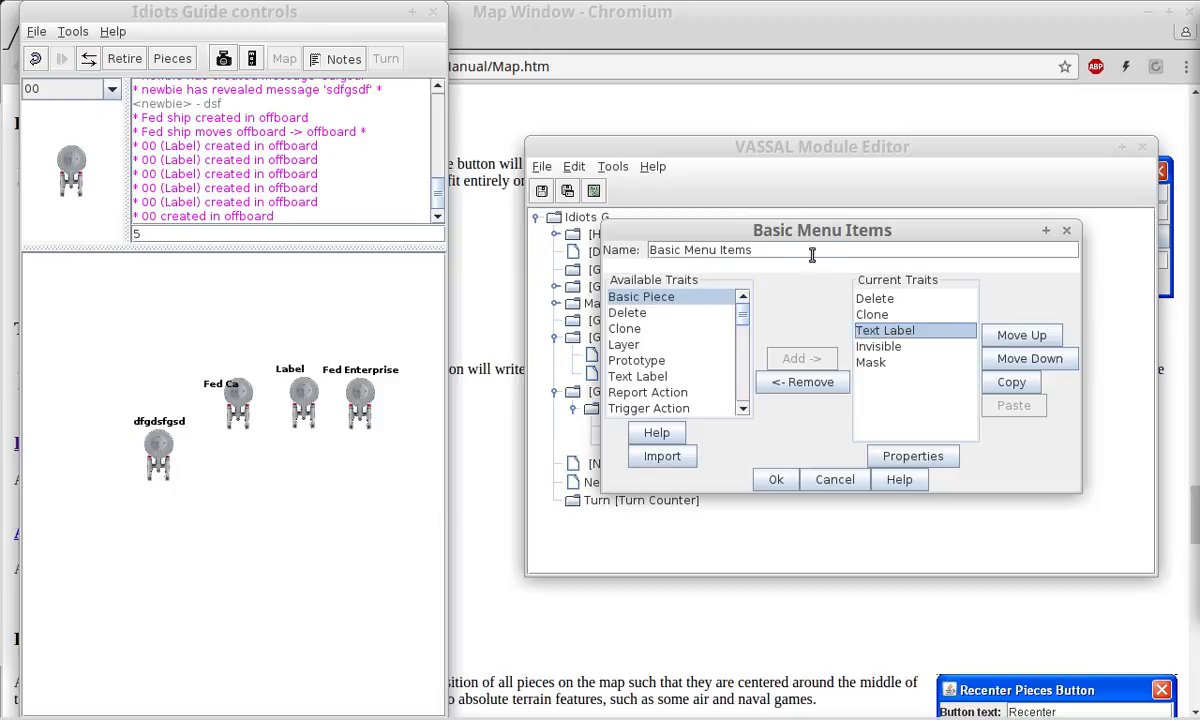
left_click_drag(793, 234, 725, 364)
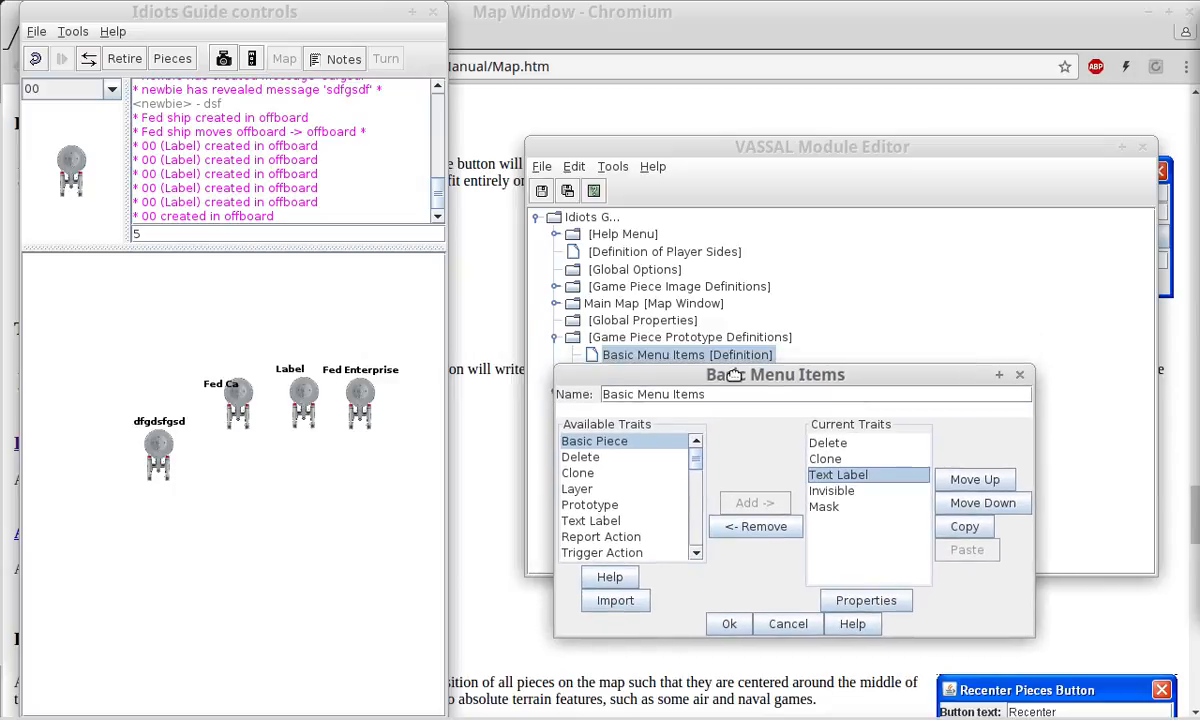
left_click(785, 624)
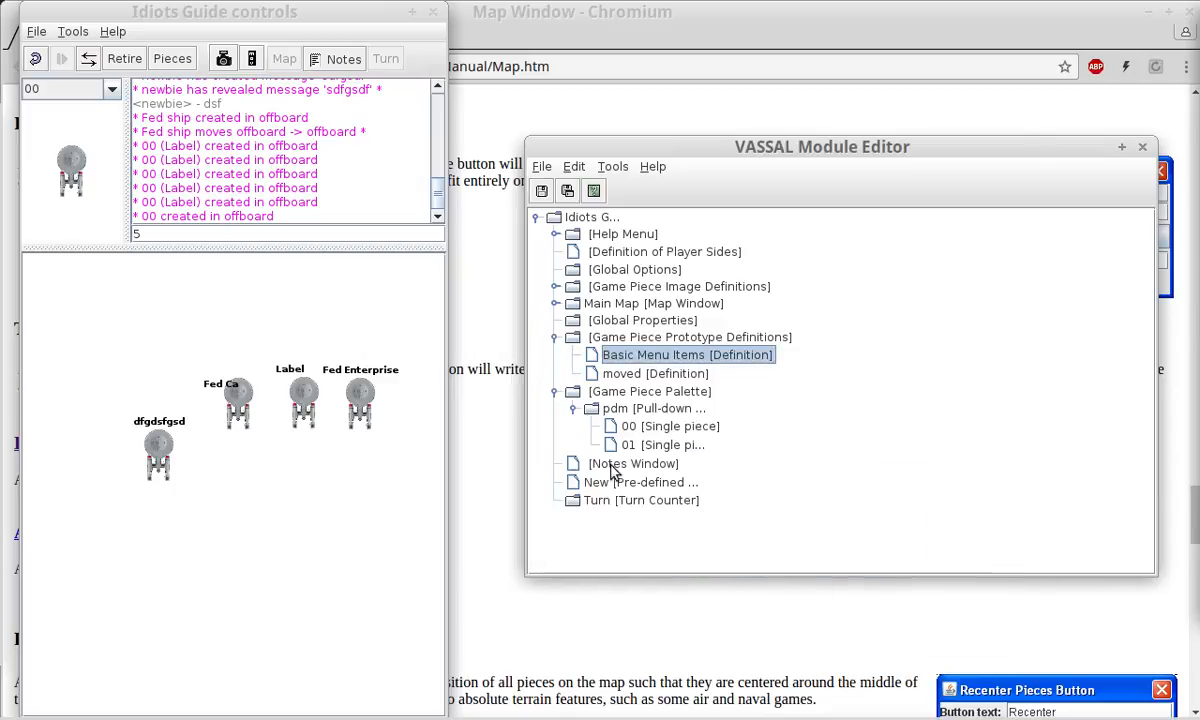
double_click(668, 426)
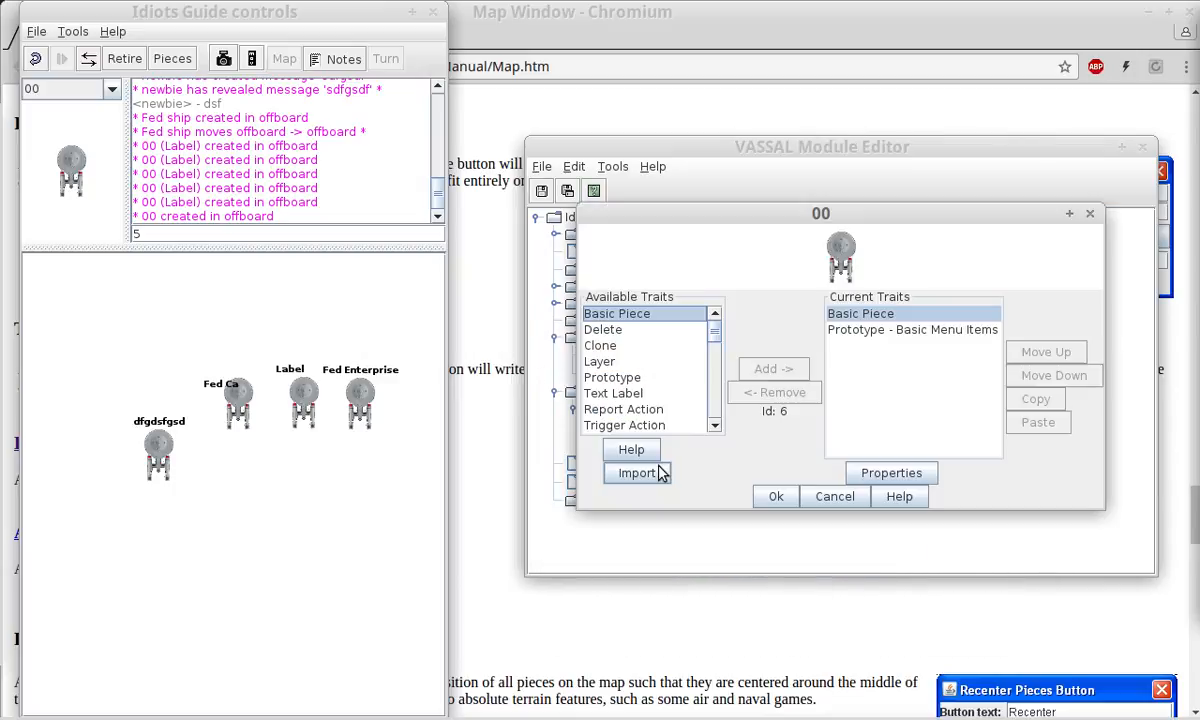
left_click(856, 334)
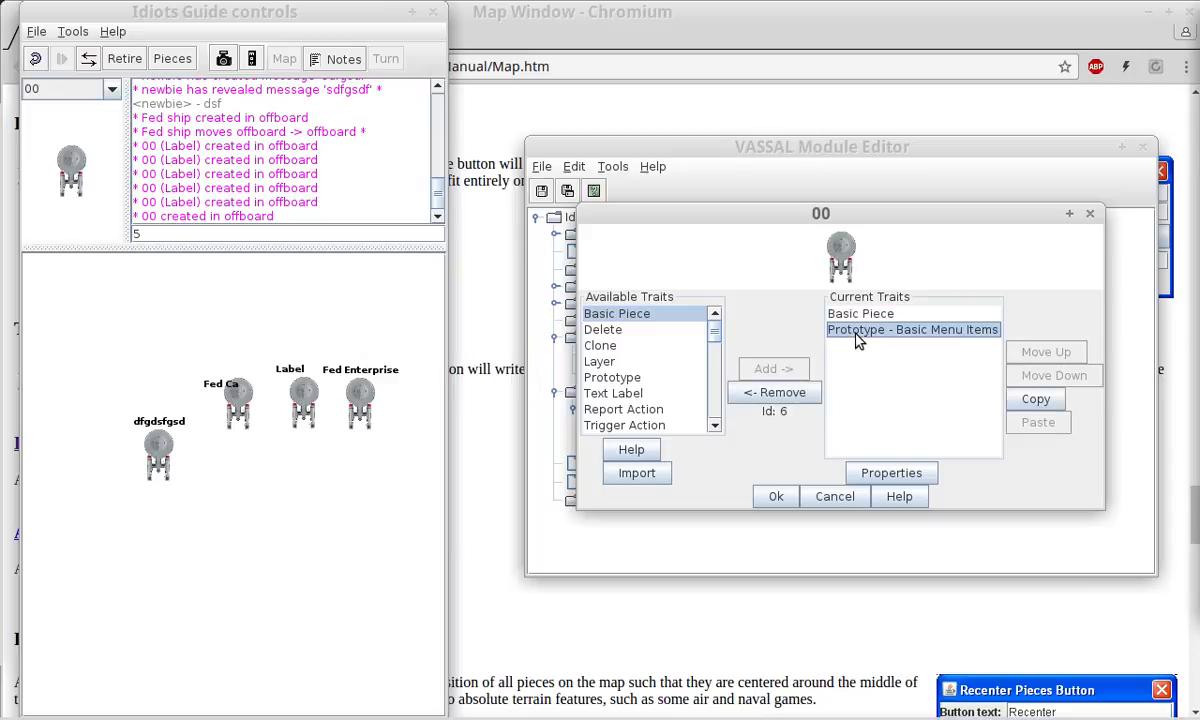
left_click(836, 496)
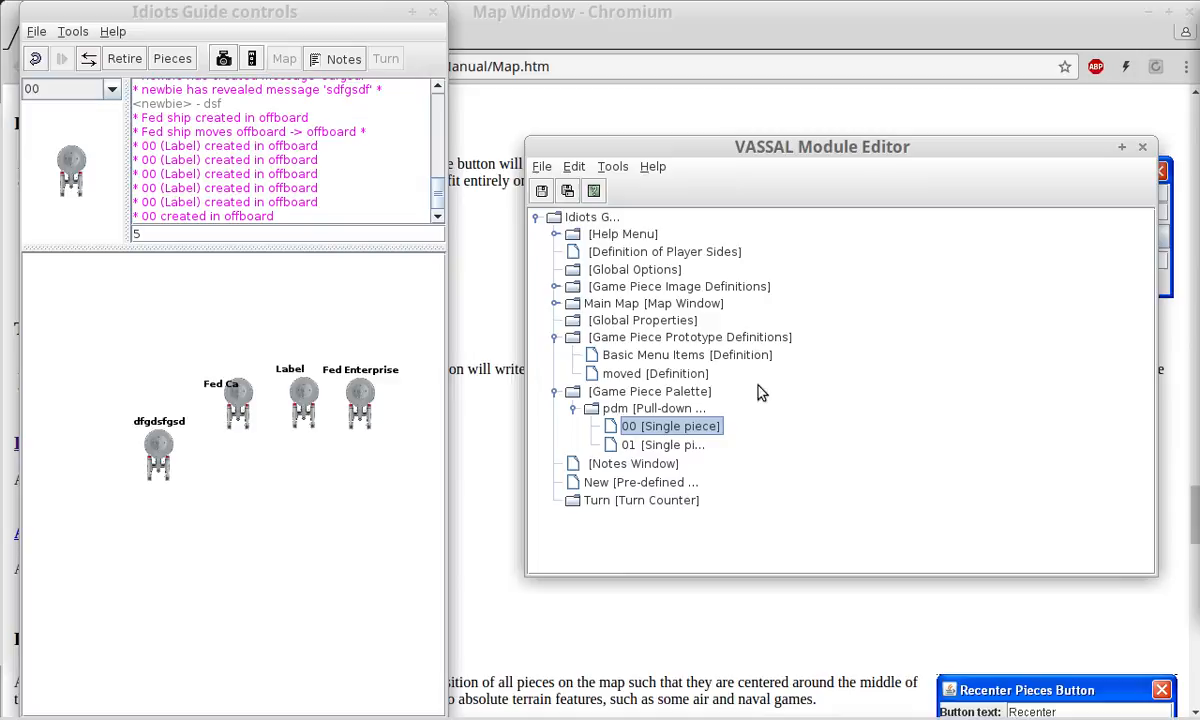
Reopen the Basic Menu Items prototype and compare its traits with the commands offered on the dfgdsfgsd ship.
double_click(614, 357)
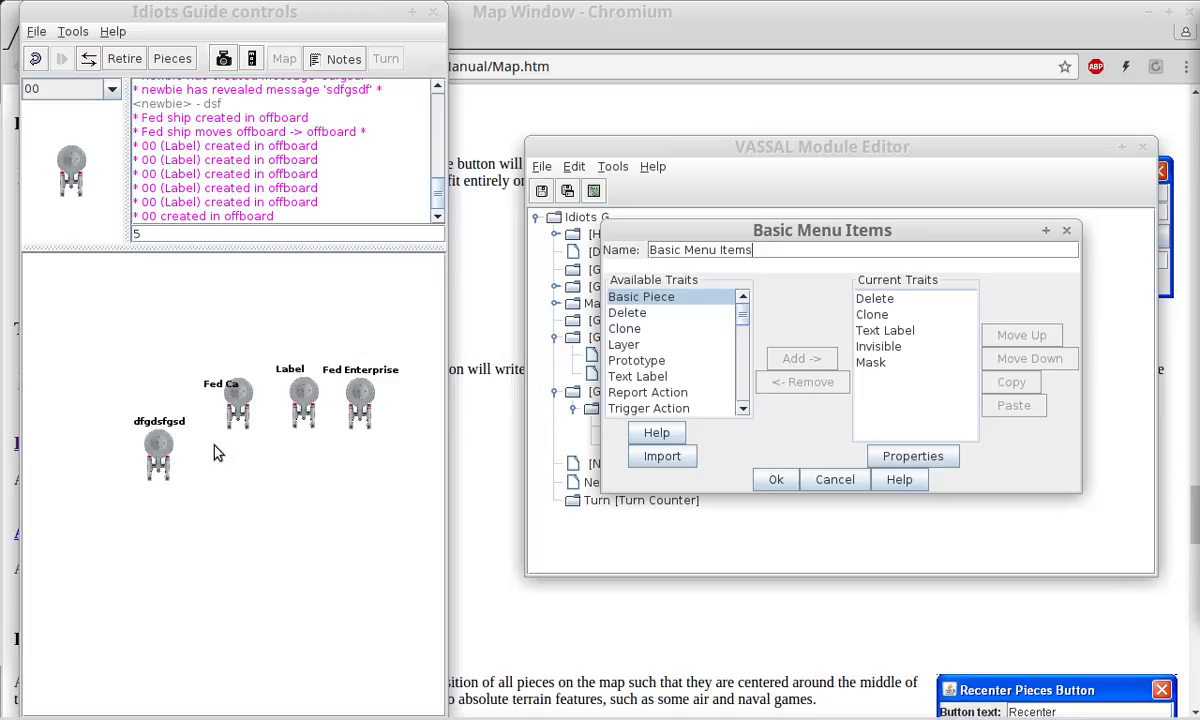
right_click(158, 452)
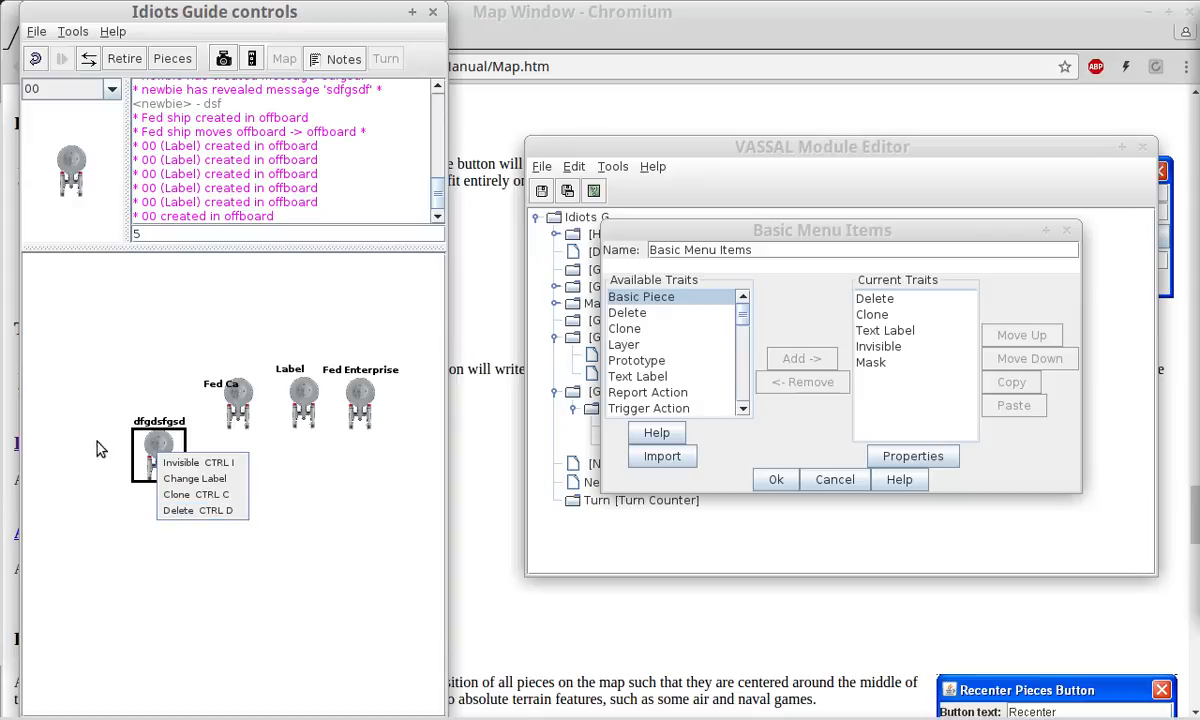
left_click(146, 280)
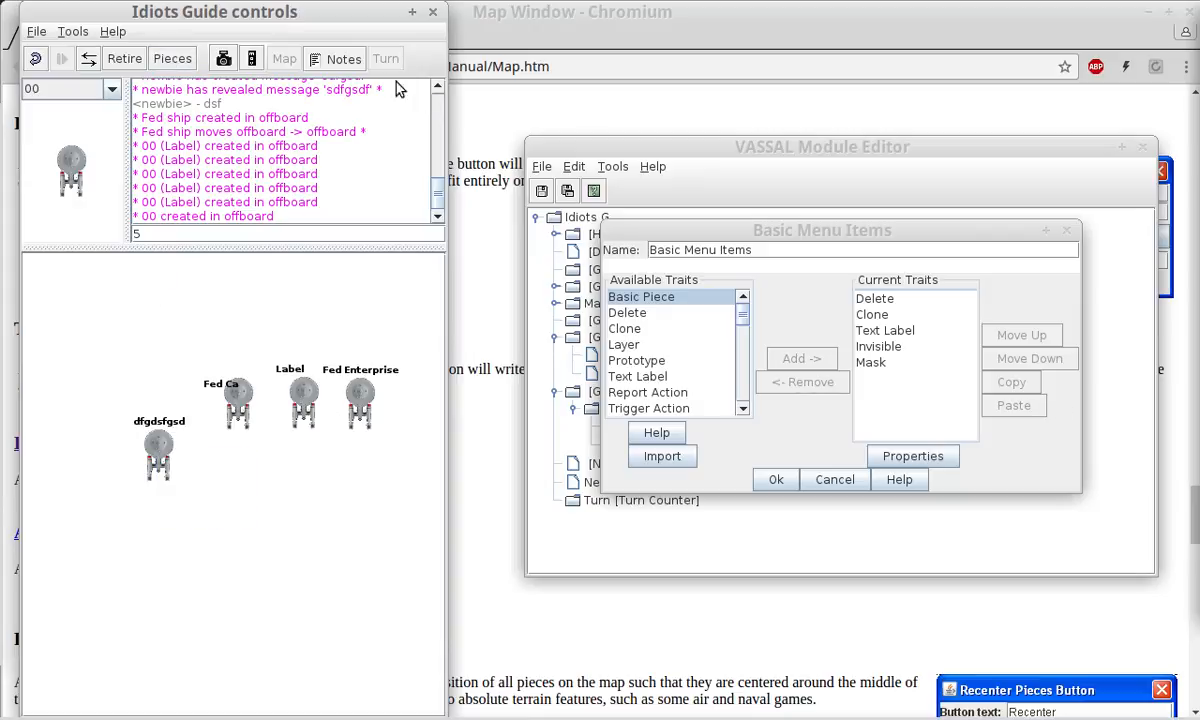
Give up the observer position and join the game as Team1.
left_click(128, 62)
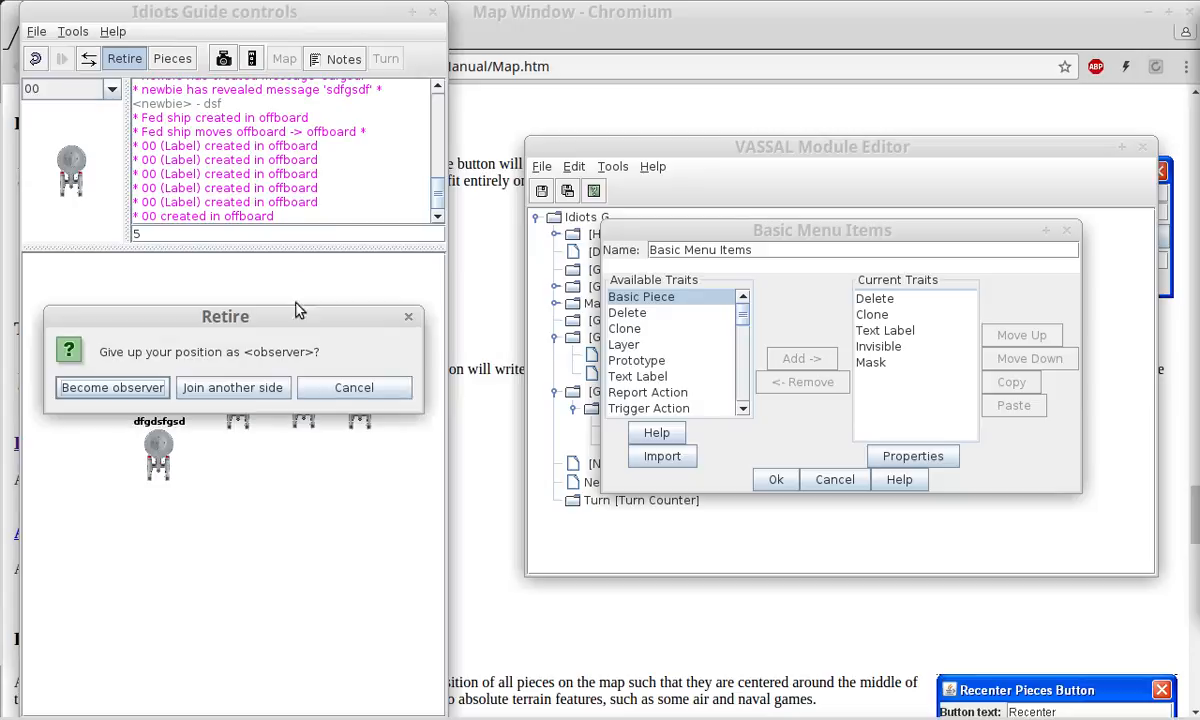
left_click(253, 390)
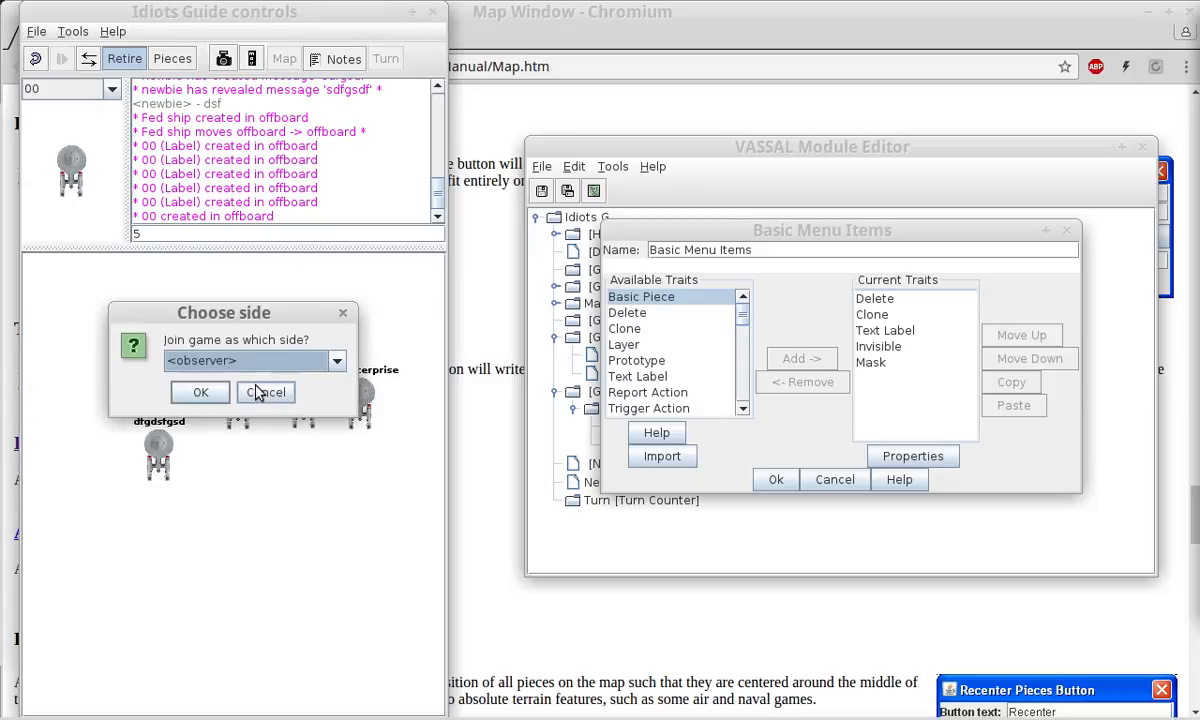
left_click(250, 361)
left_click(220, 386)
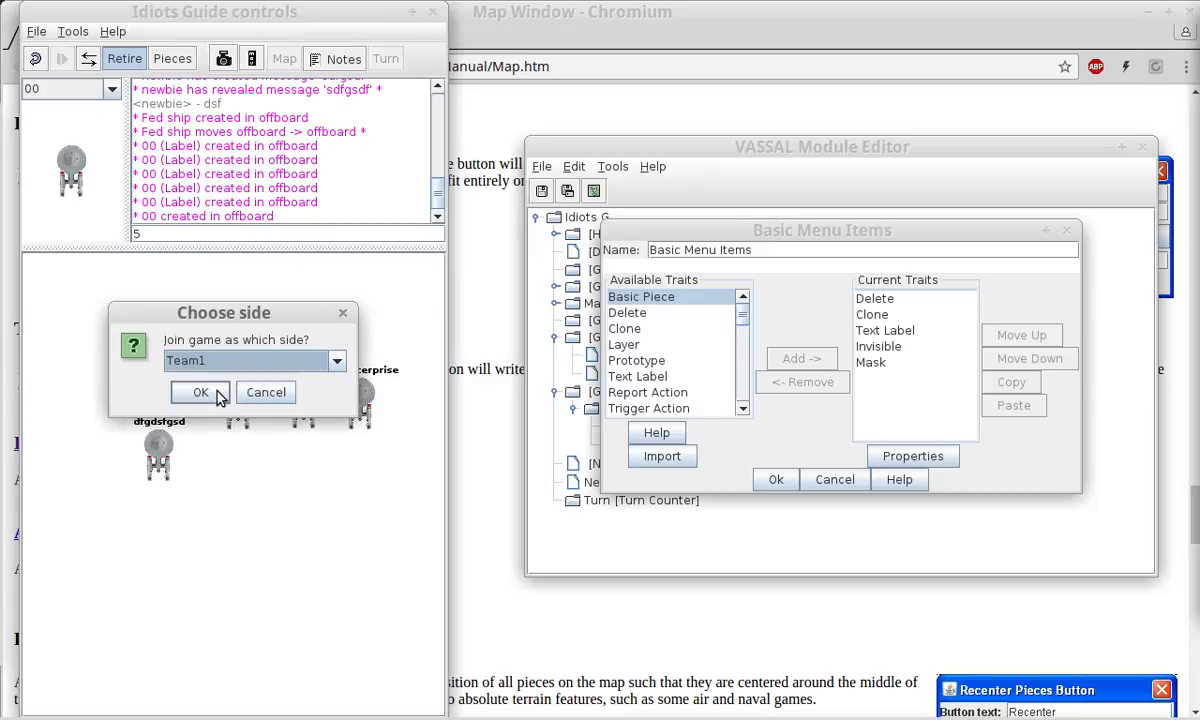
left_click(200, 391)
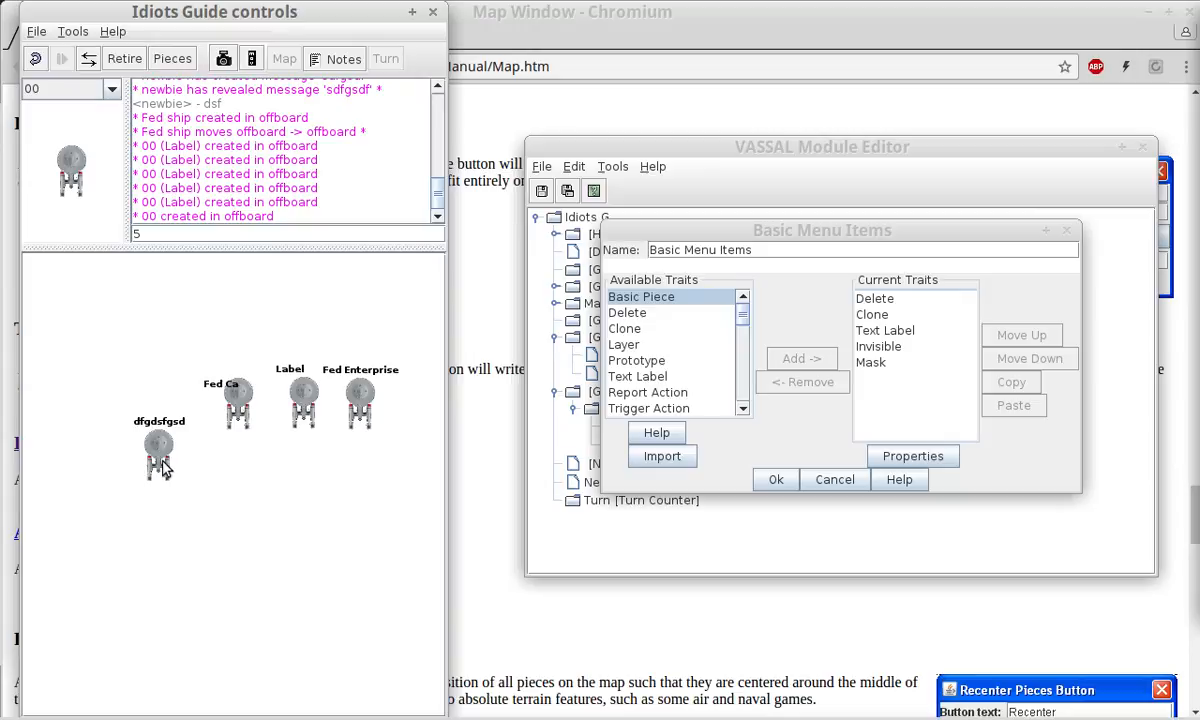
Mask the Fed Ca ship and the ship labelled "Label" on the map.
right_click(160, 465)
left_click(260, 410)
right_click(226, 399)
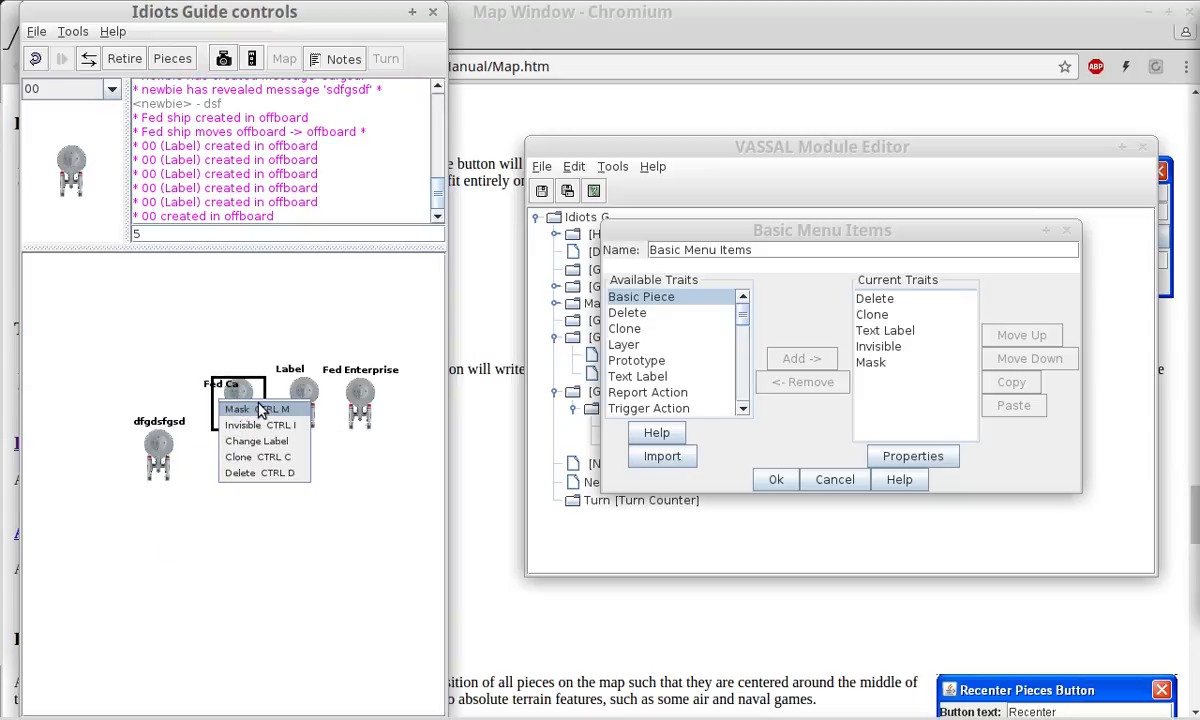
left_click(262, 410)
right_click(298, 398)
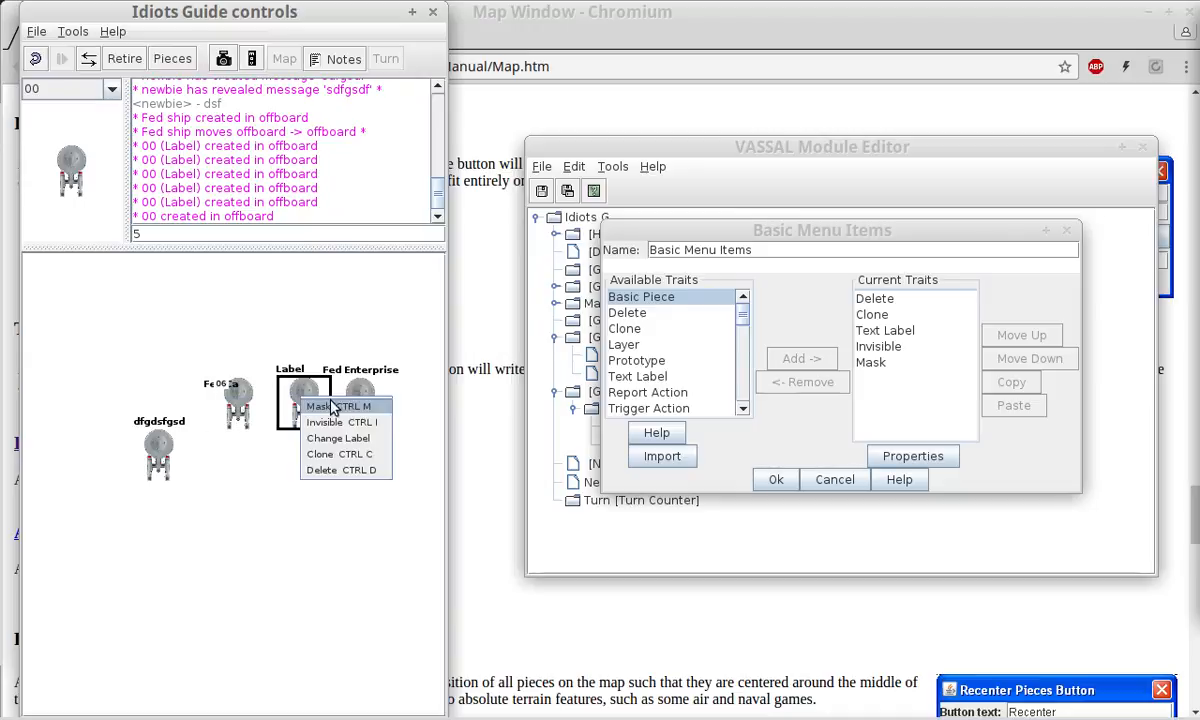
left_click(337, 413)
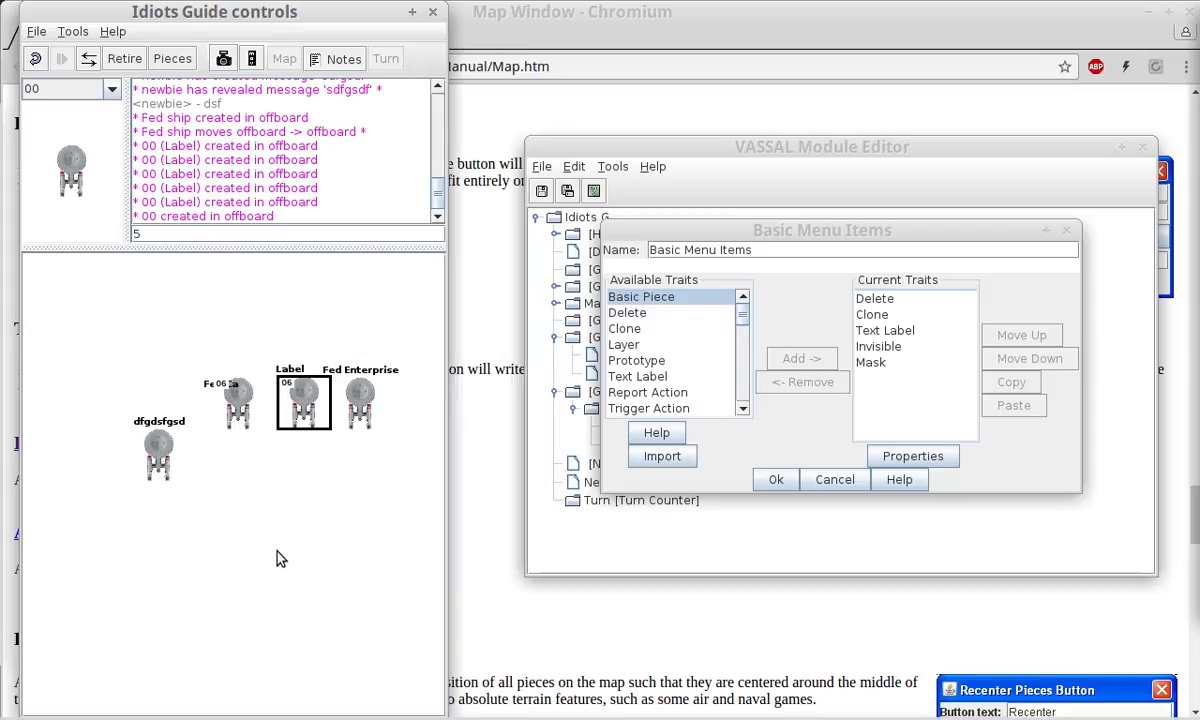
Open the image chooser for the Mask trait's masked view and look through the image files for a suitable mask picture.
double_click(880, 364)
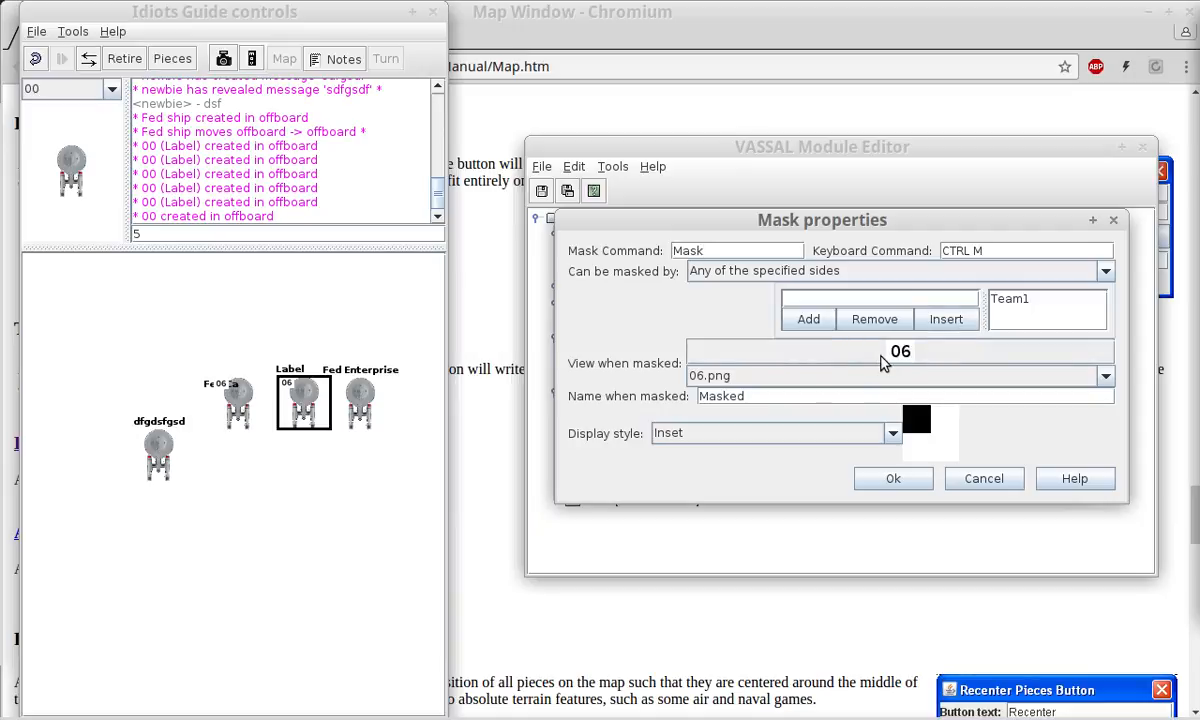
left_click(910, 360)
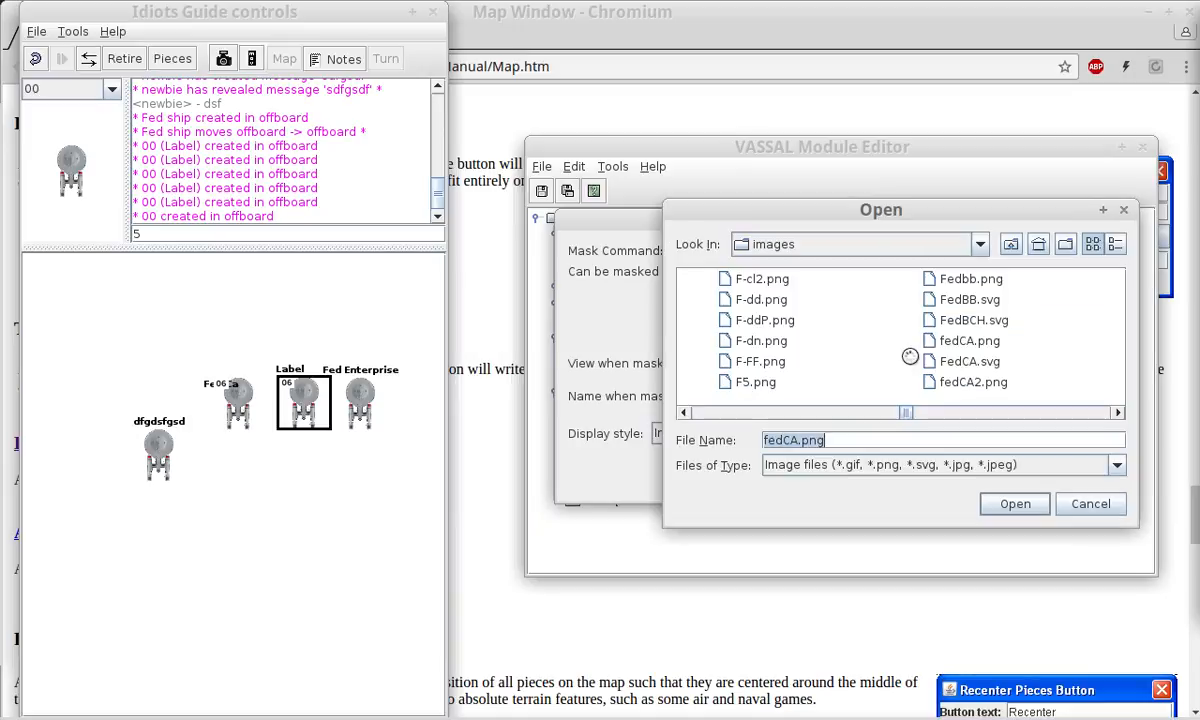
left_click(968, 342)
scroll(900, 356, "down", 1)
scroll(1020, 355, "down", 2)
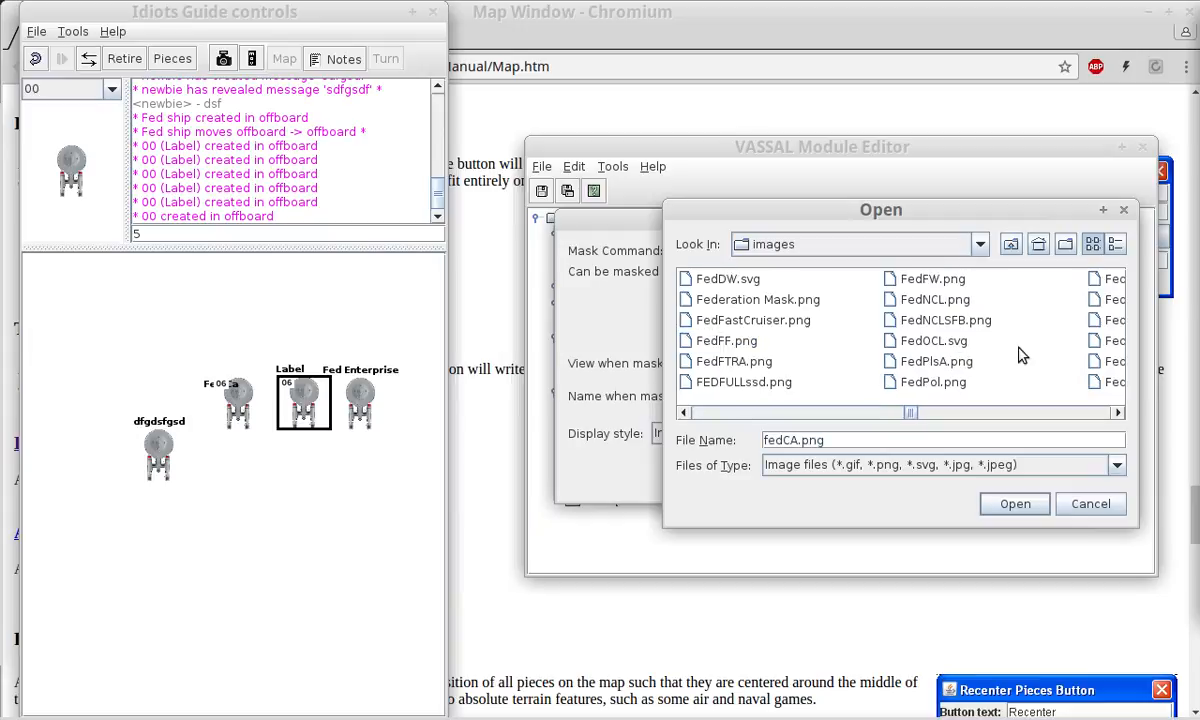
scroll(1020, 355, "down", 2)
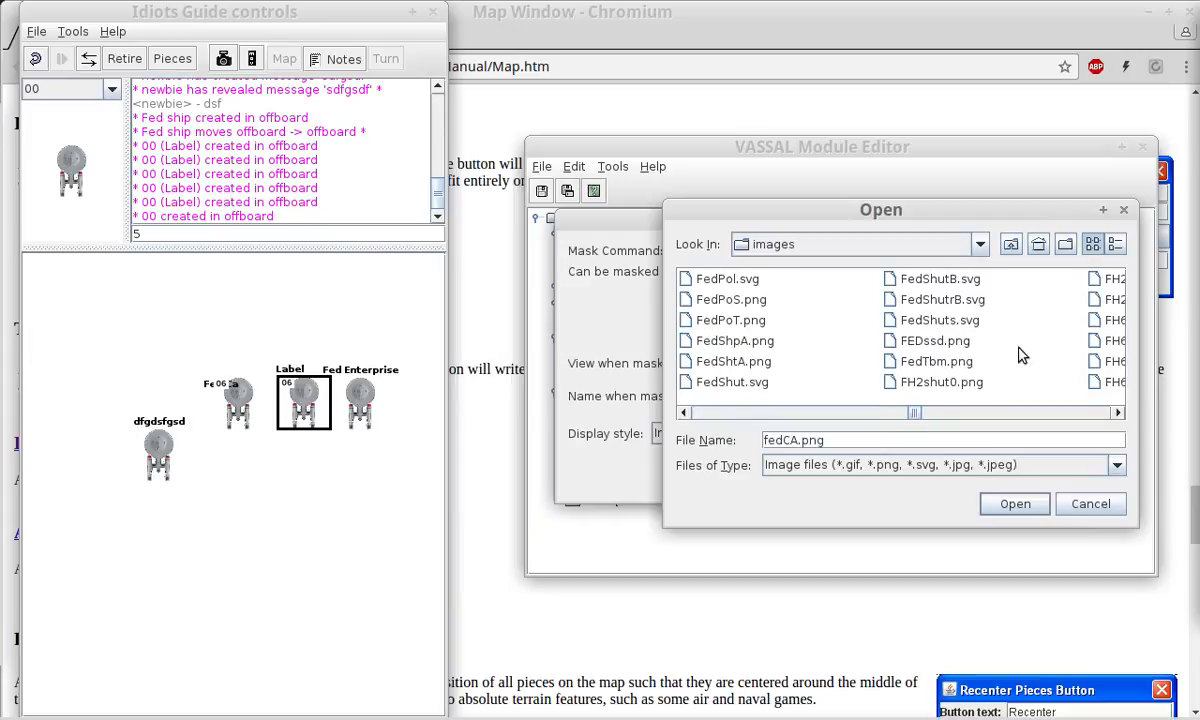
scroll(1020, 355, "down", 2)
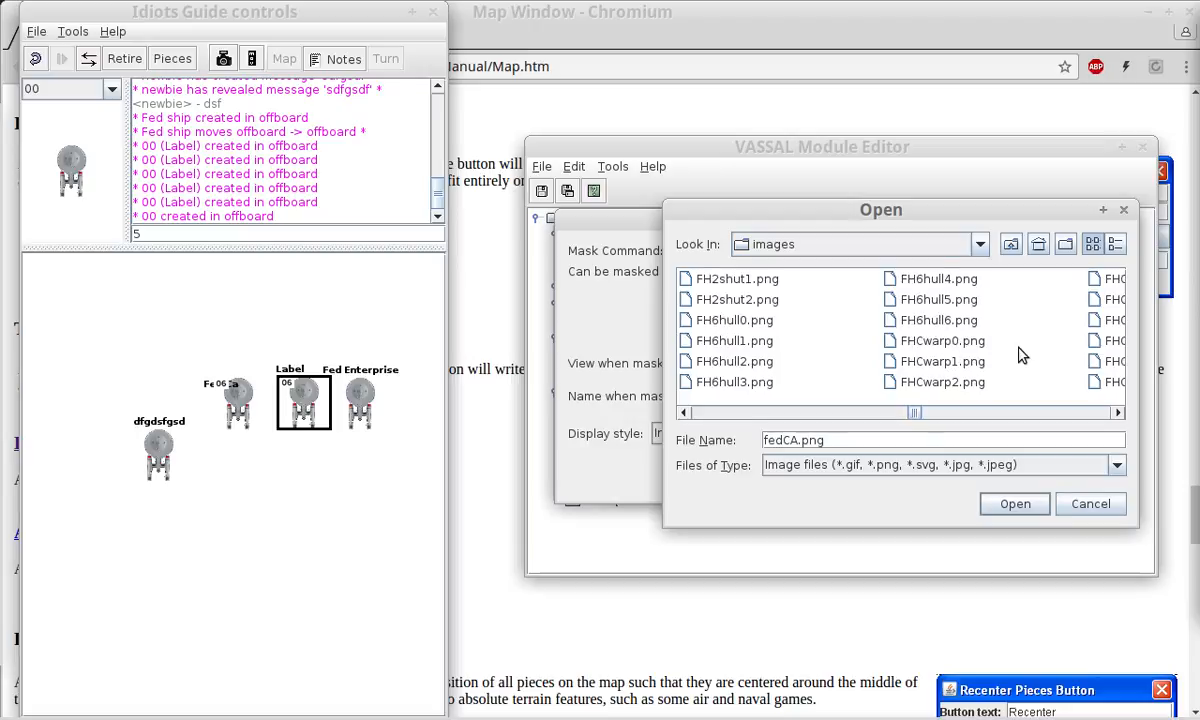
scroll(1020, 355, "down", 2)
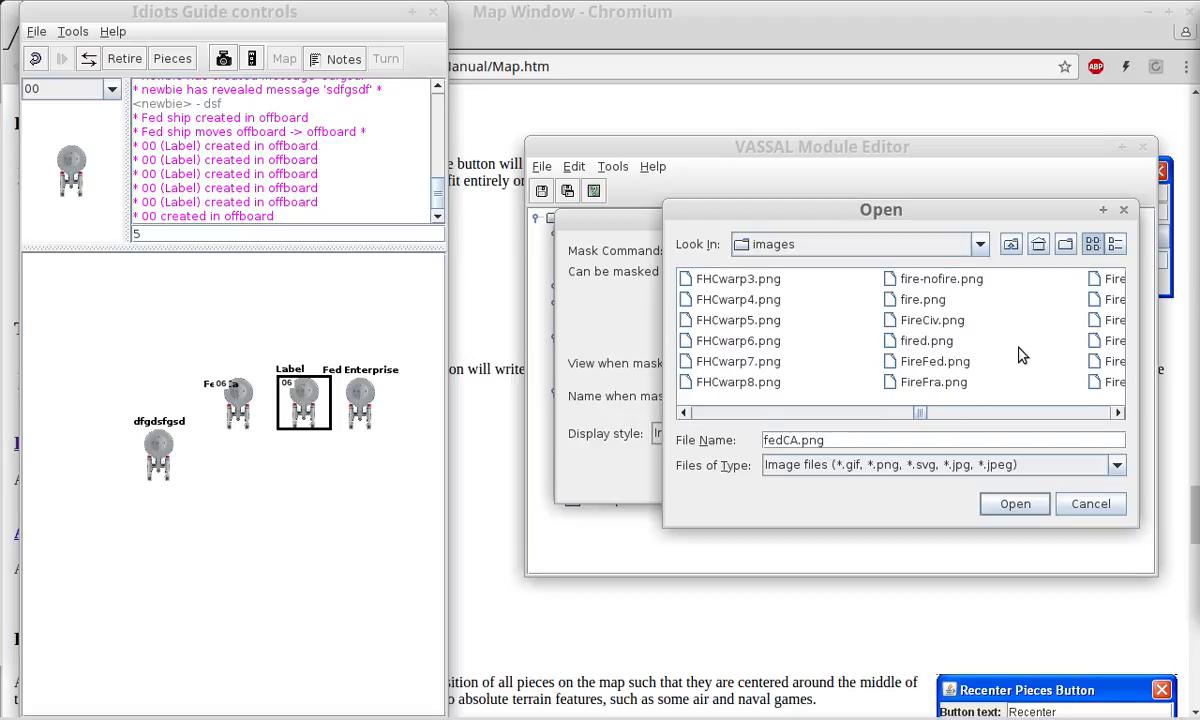
scroll(1020, 355, "up", 4)
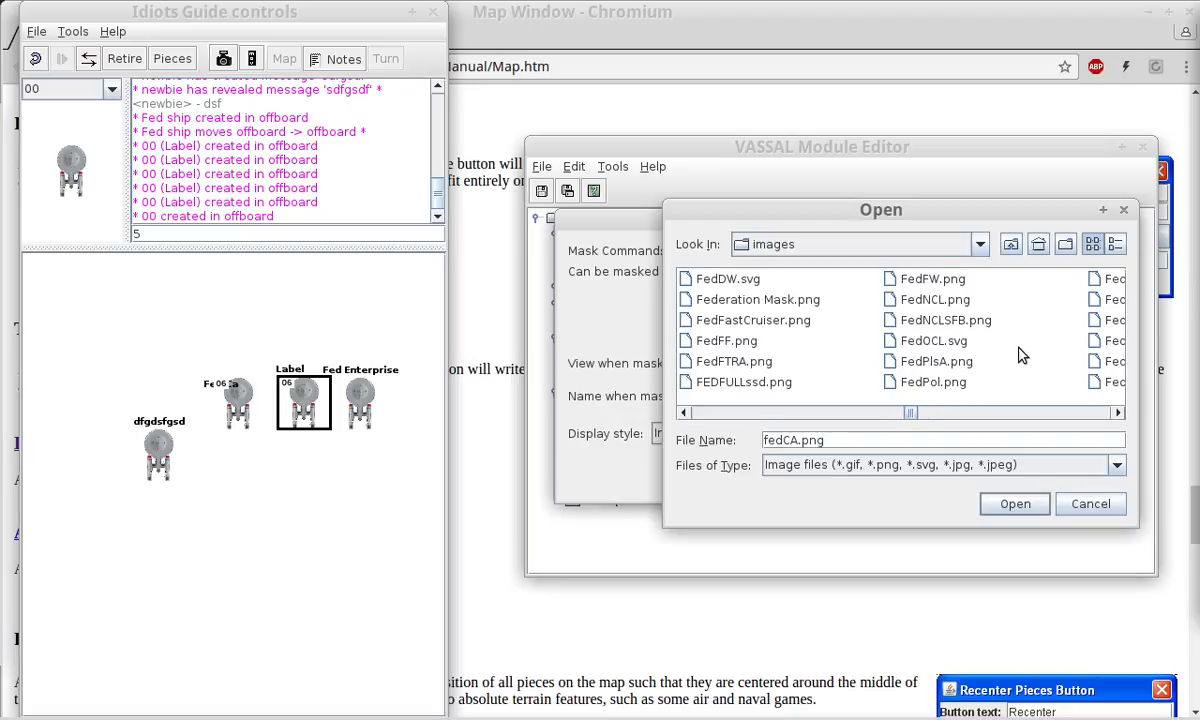
scroll(1020, 355, "up", 1)
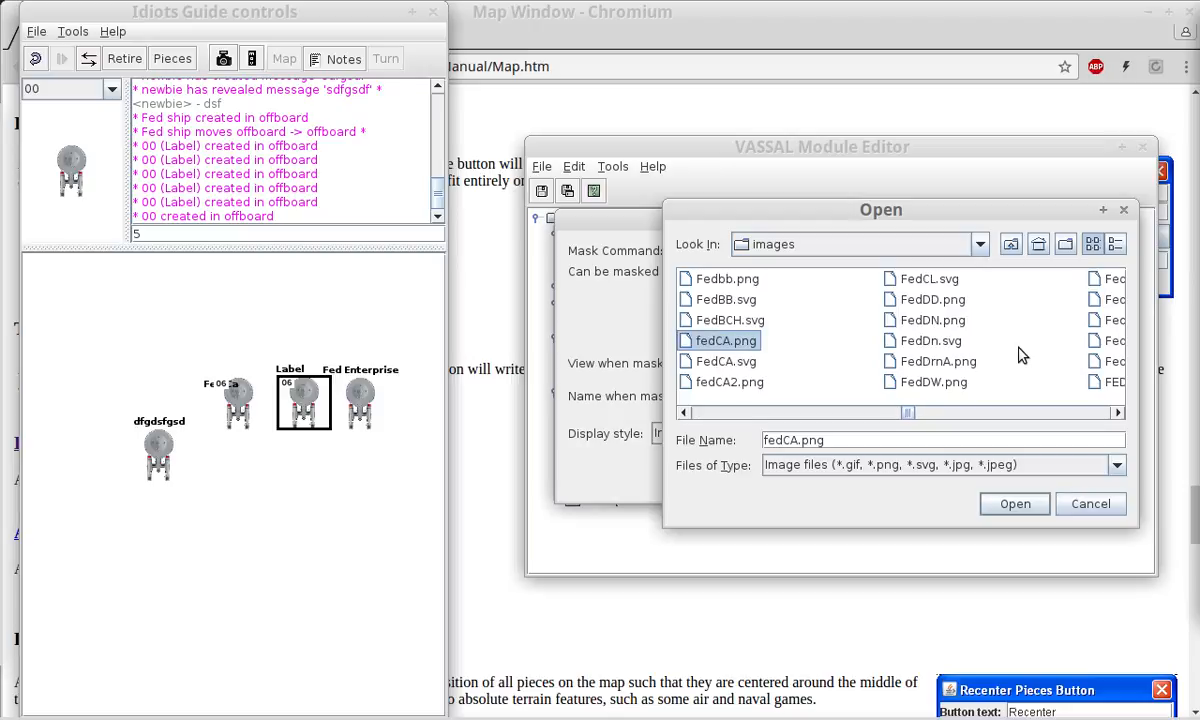
scroll(1020, 355, "up", 2)
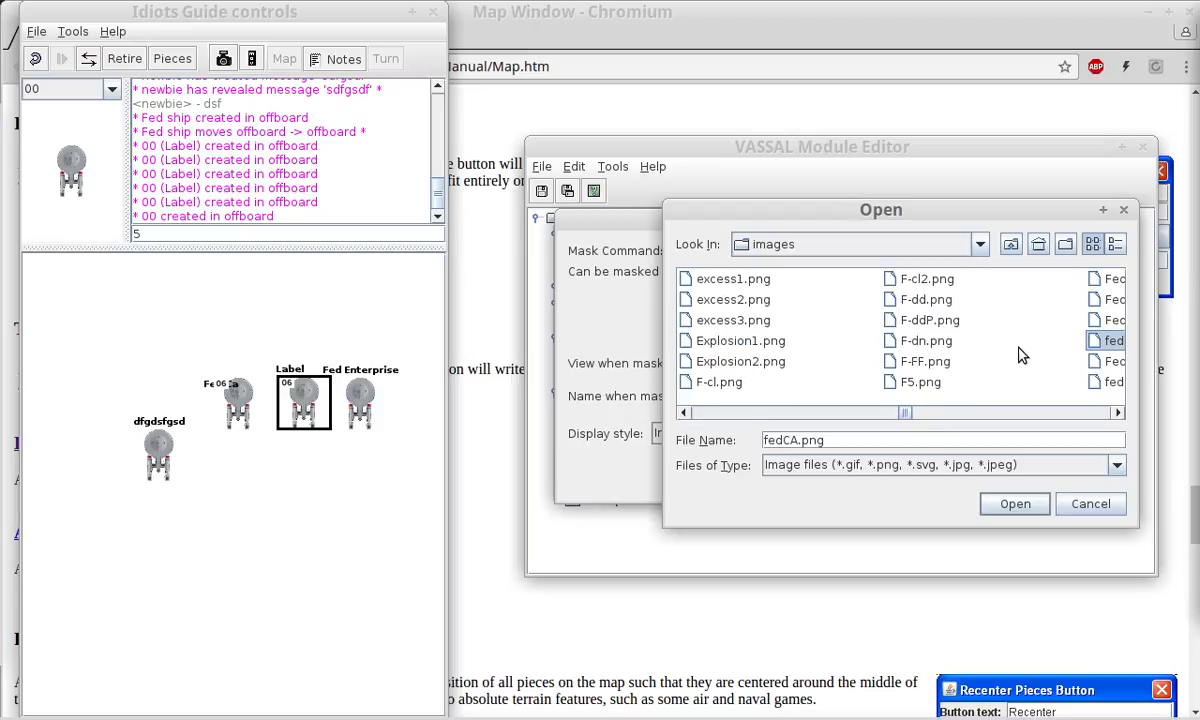
left_click(743, 364)
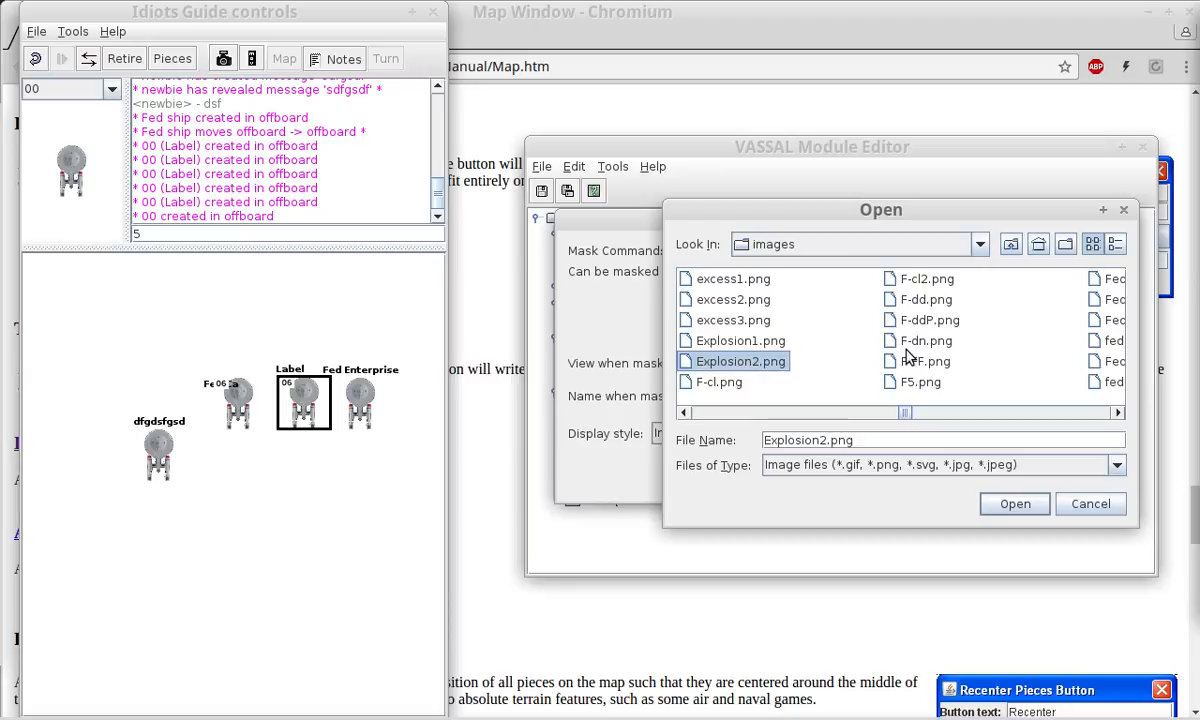
type("fed")
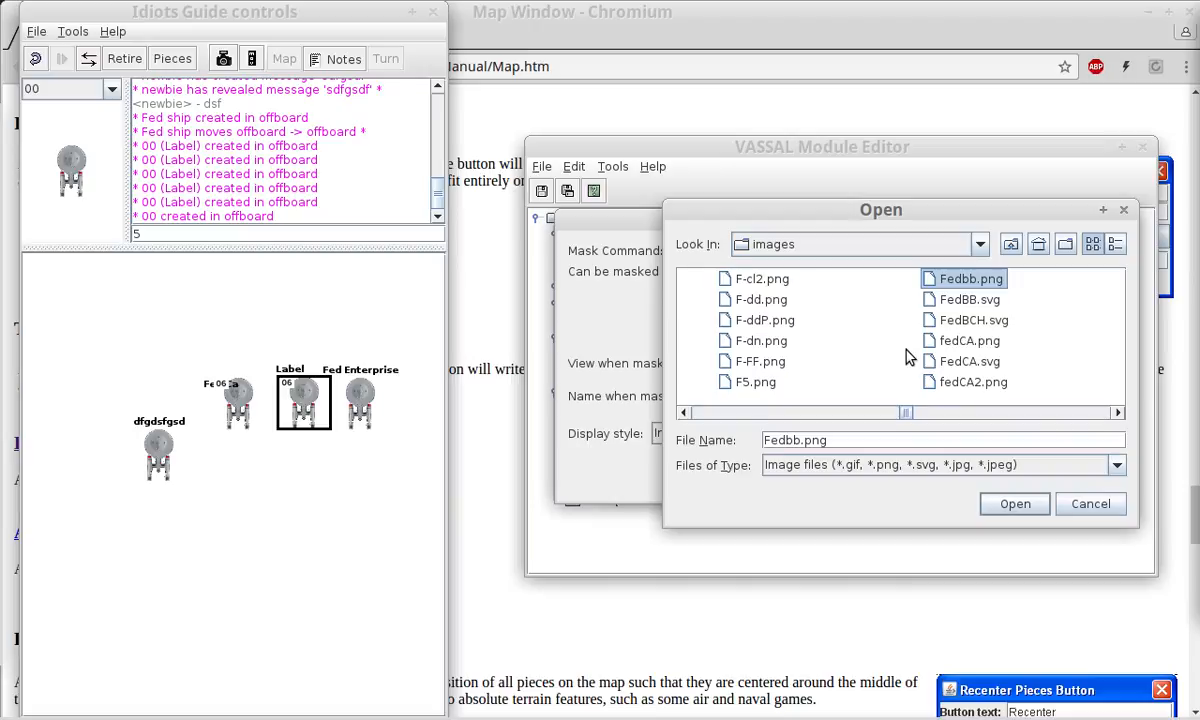
key("m")
key("s")
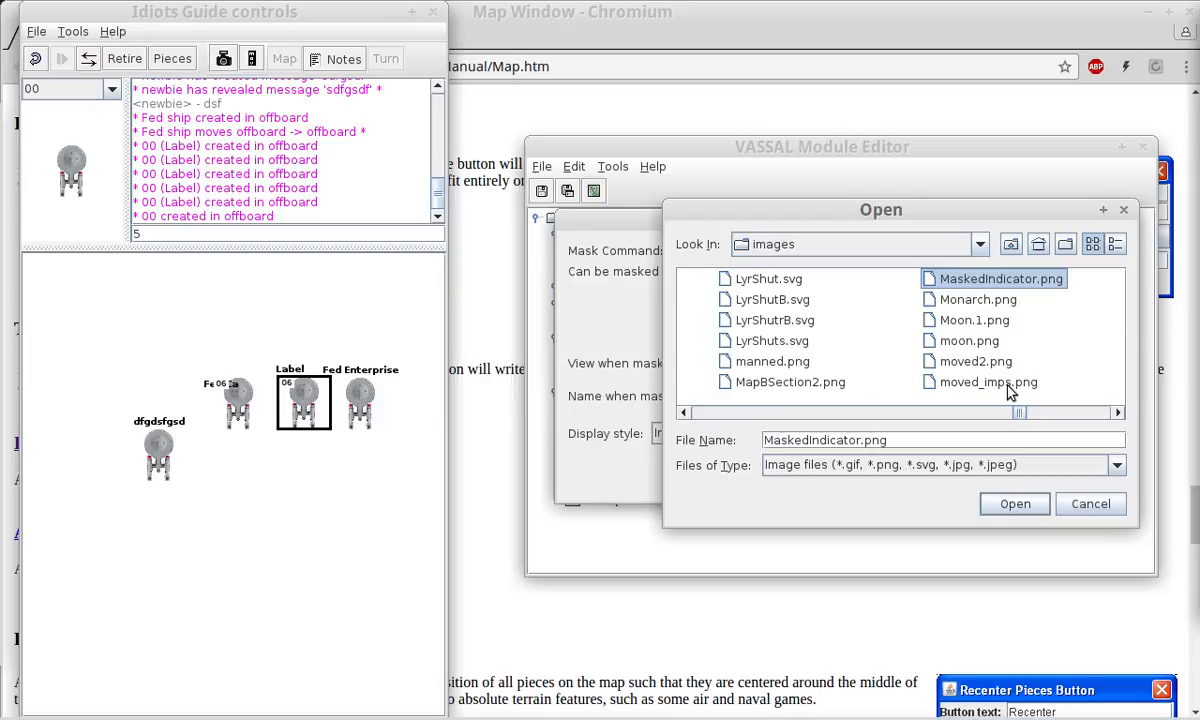
left_click(993, 326)
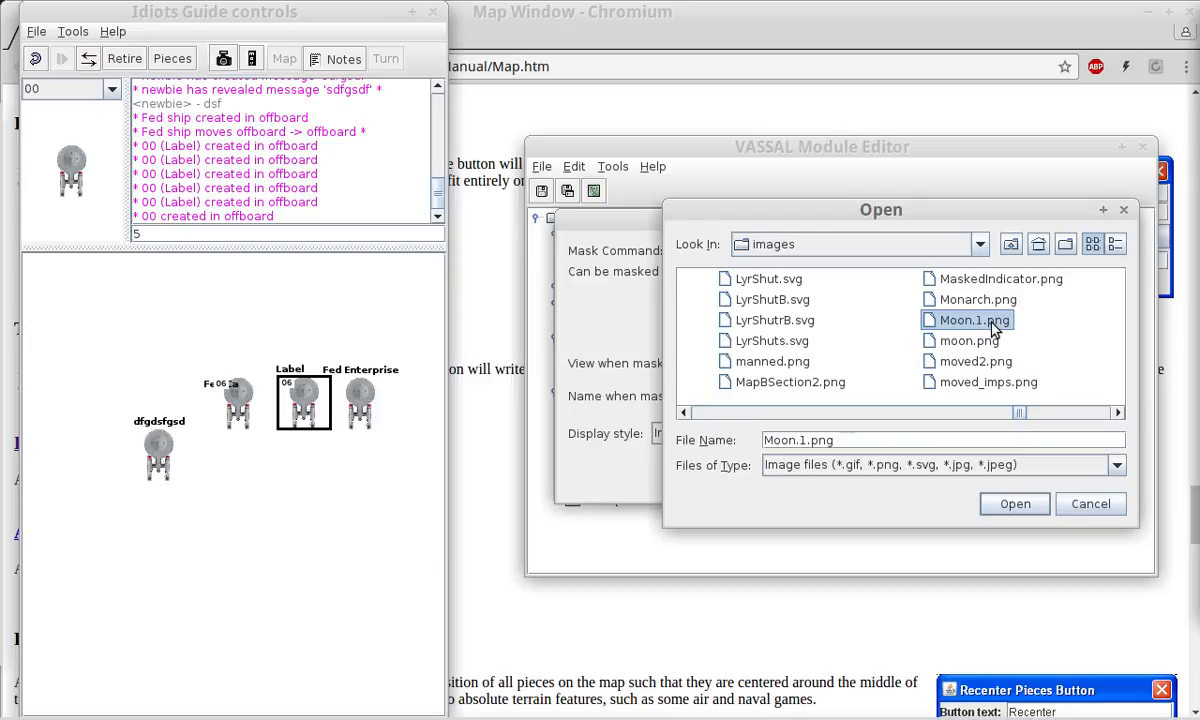
key("Up")
key("Up")
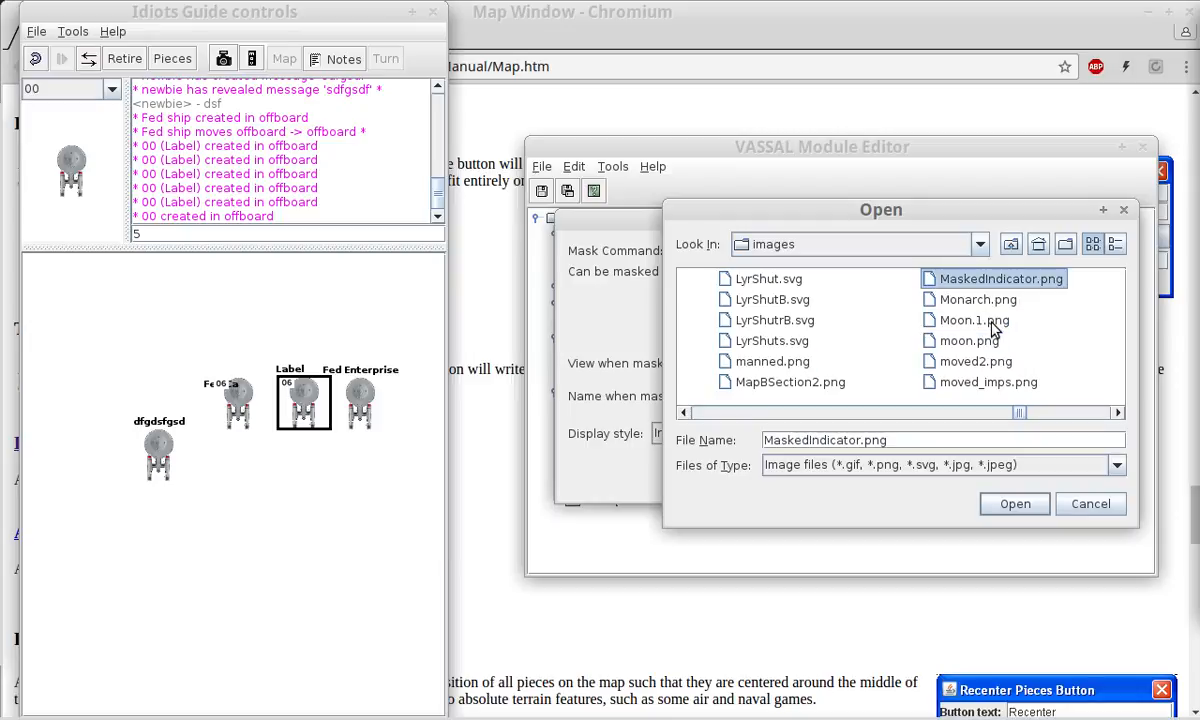
left_click(993, 323)
type("fed")
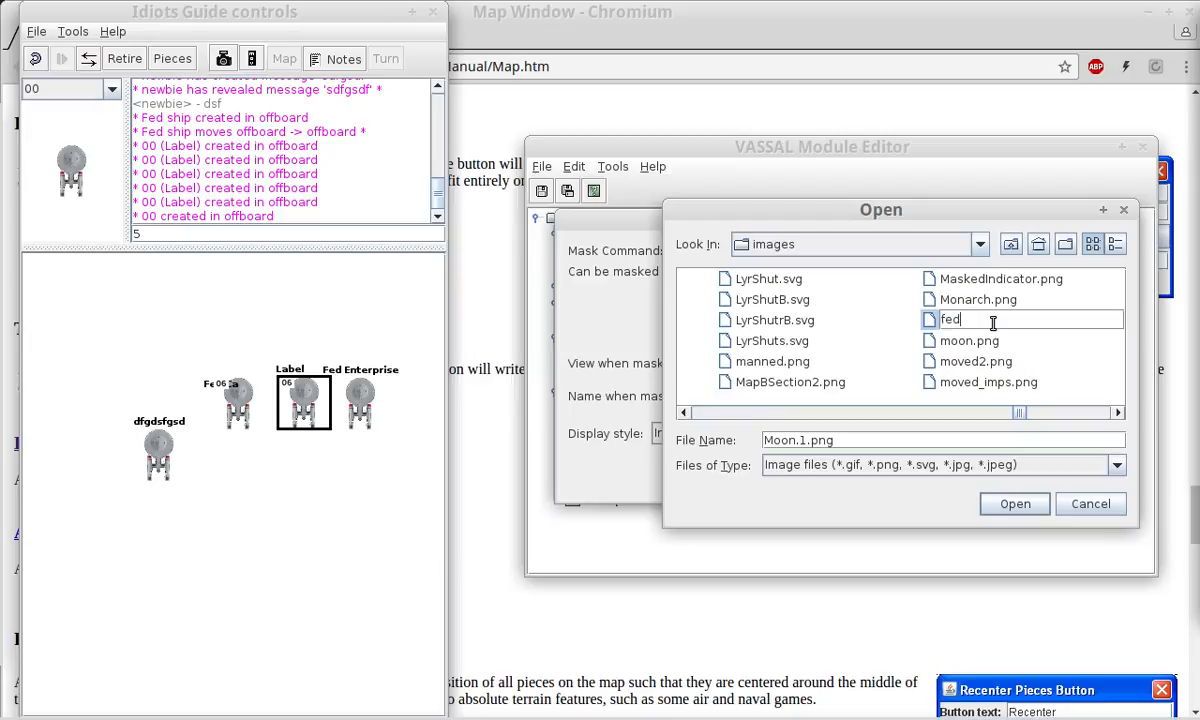
key("Escape")
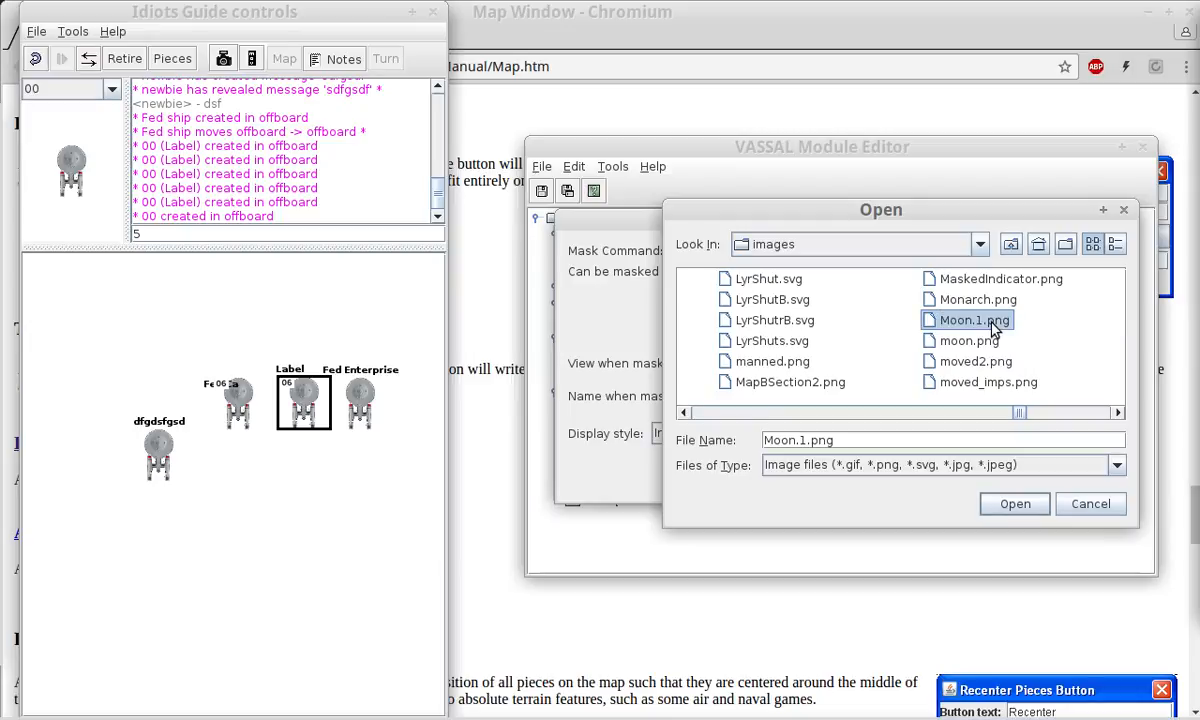
key("f")
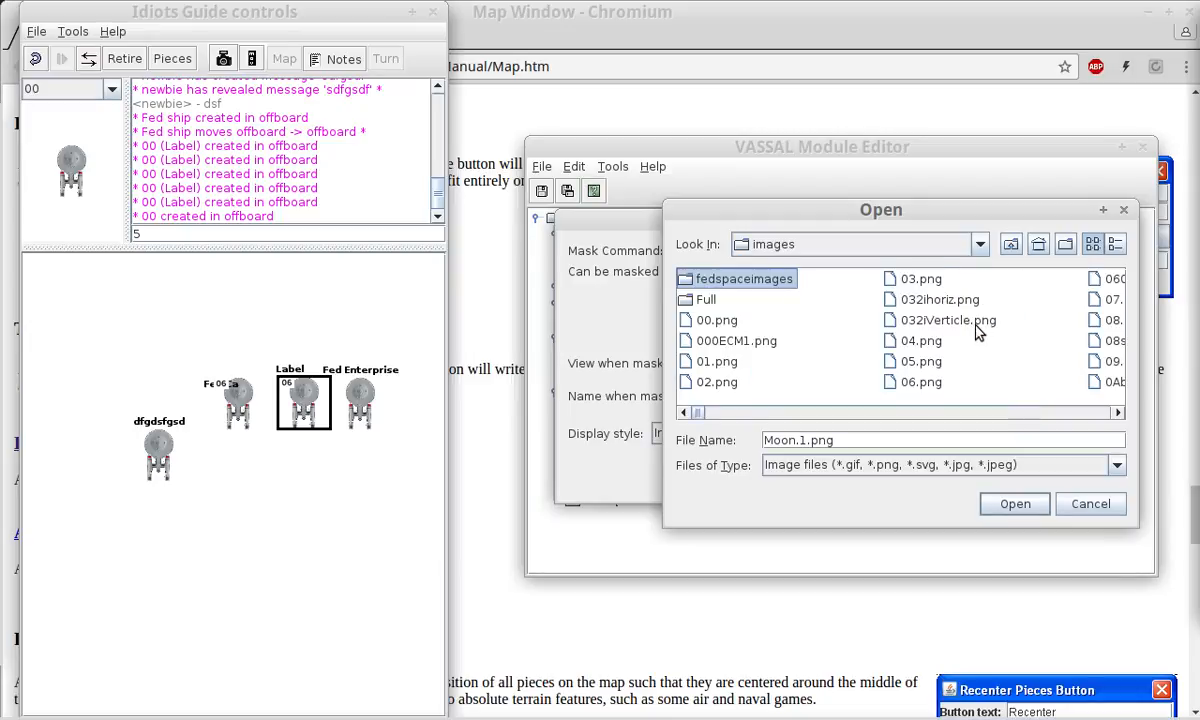
key("d")
key("d")
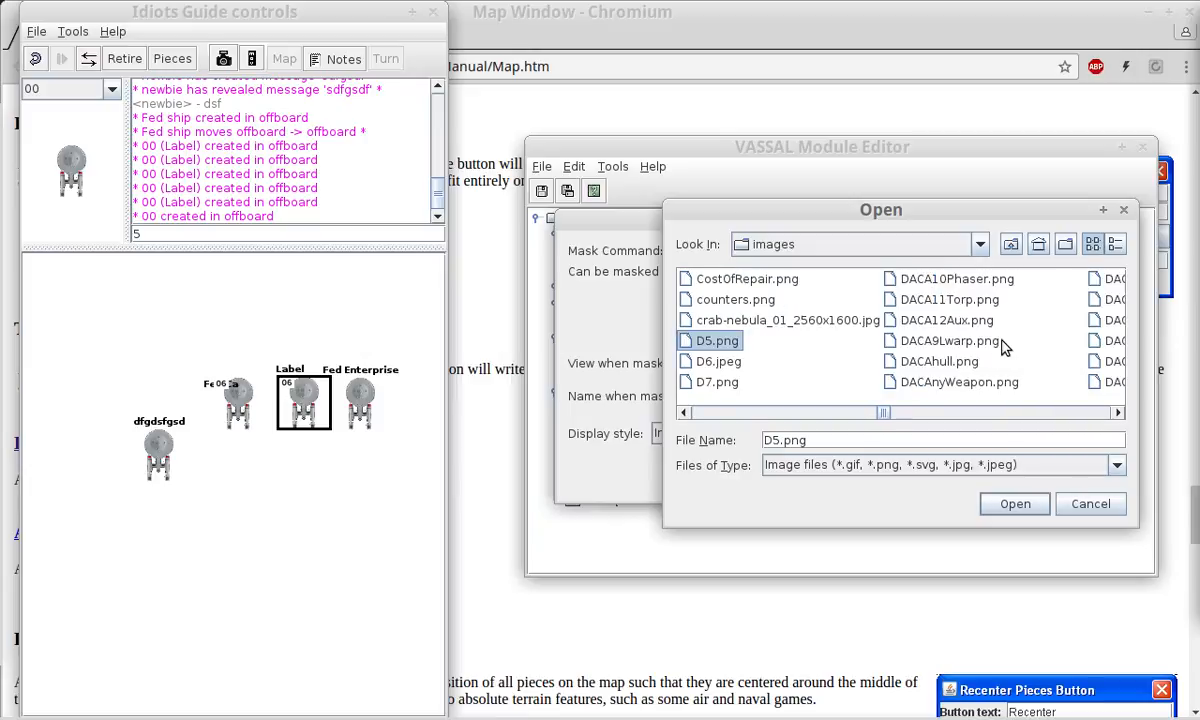
Use Federation Mask.png as the Mask trait's view when masked and accept the Basic Menu Items prototype changes.
left_click(982, 357)
key("f")
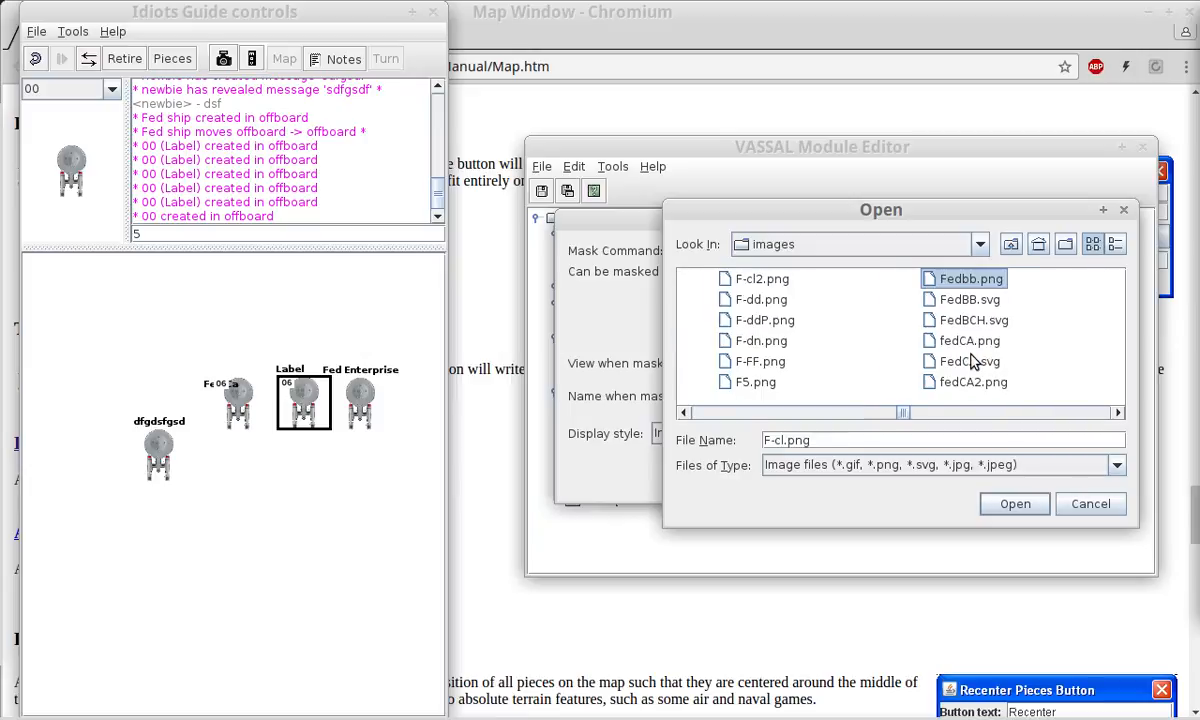
key("e")
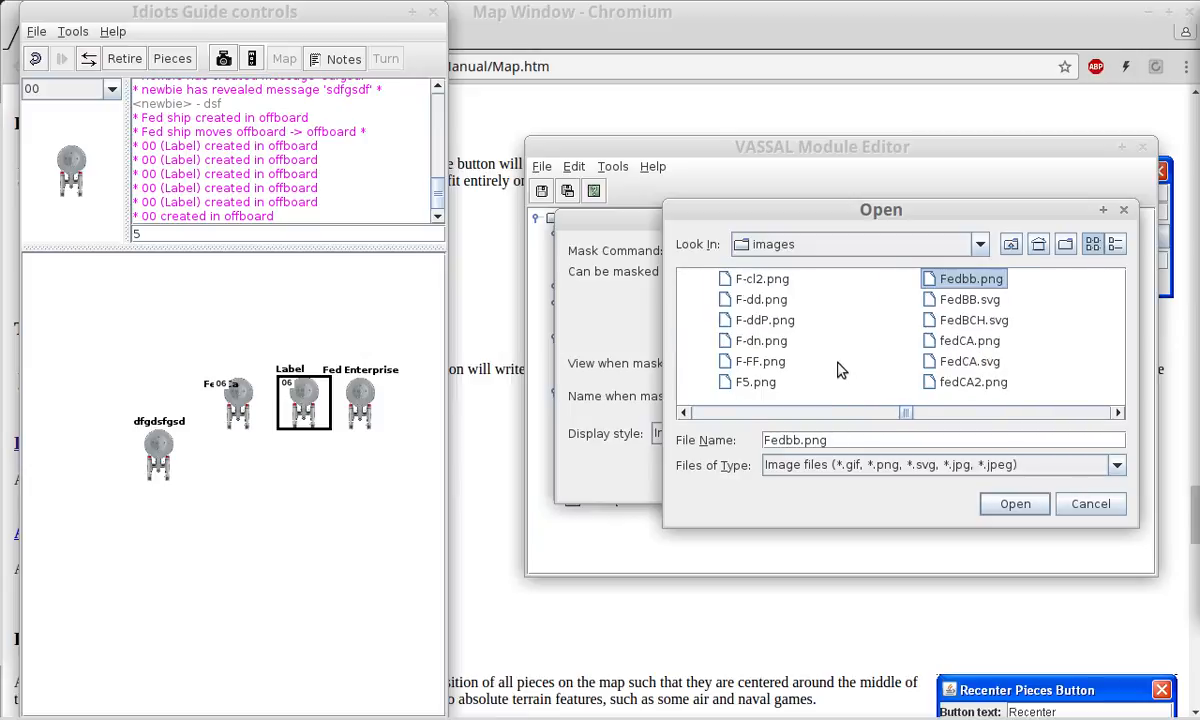
left_click(930, 381)
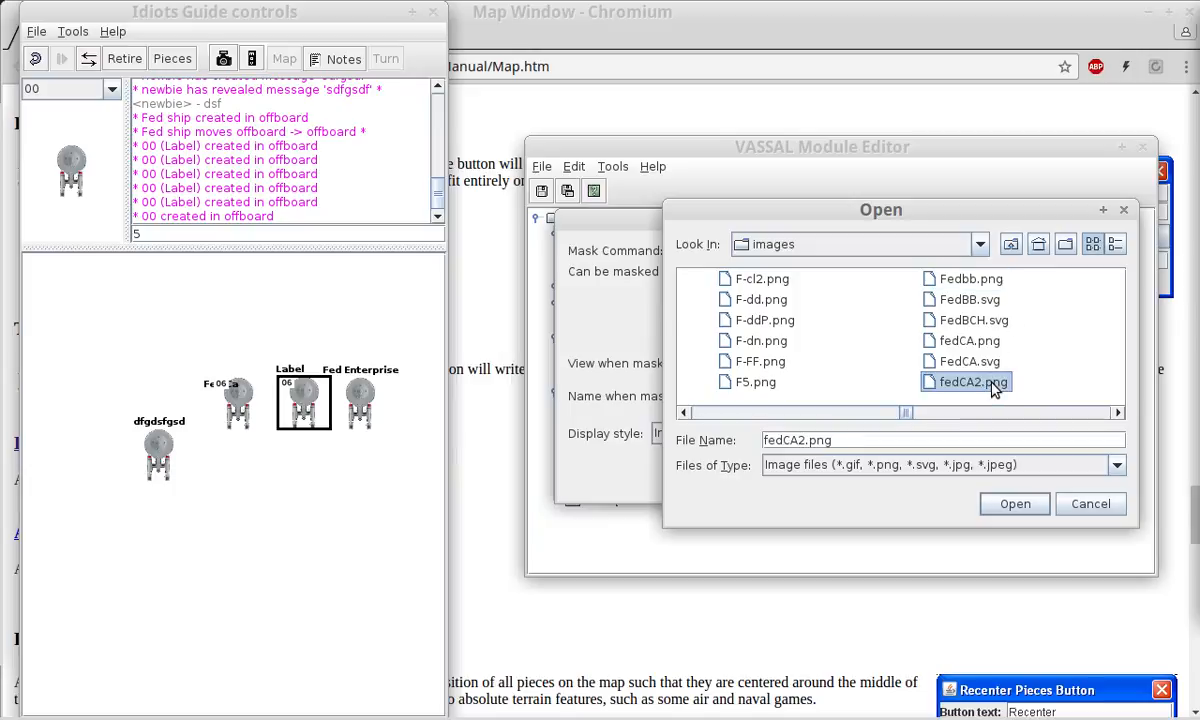
key("Down")
key("Down")
key("Down")
key("Down")
key("Down")
key("Down")
key("Down")
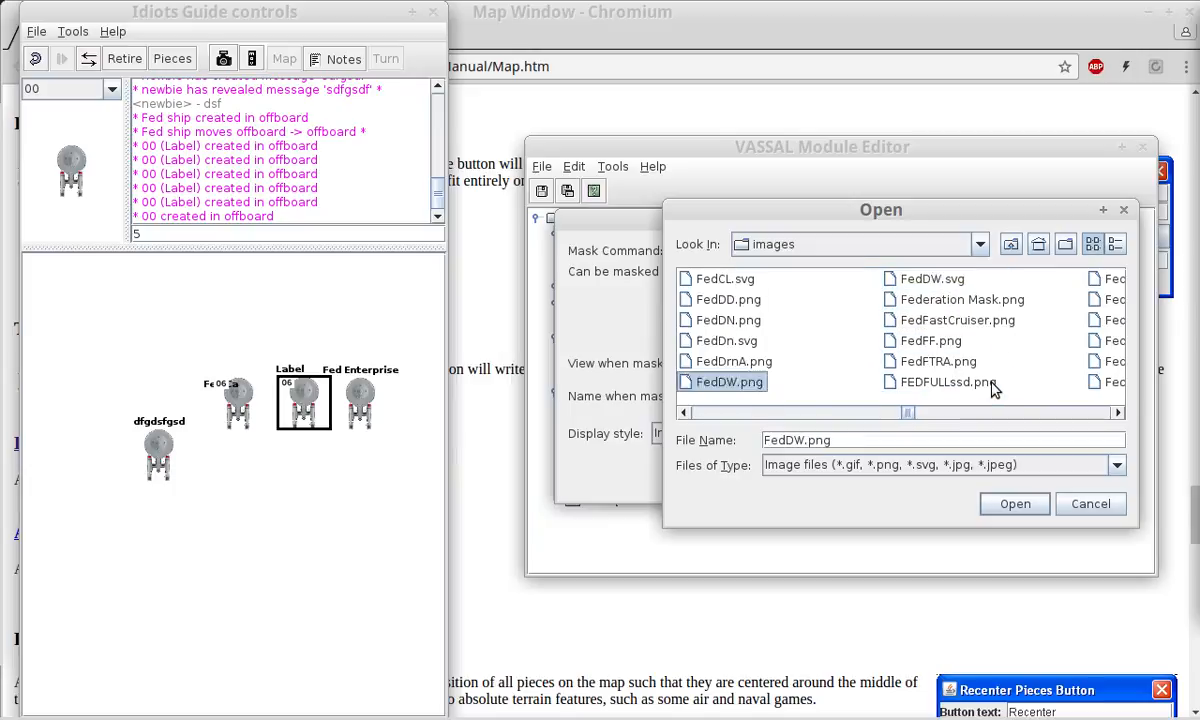
key("Down")
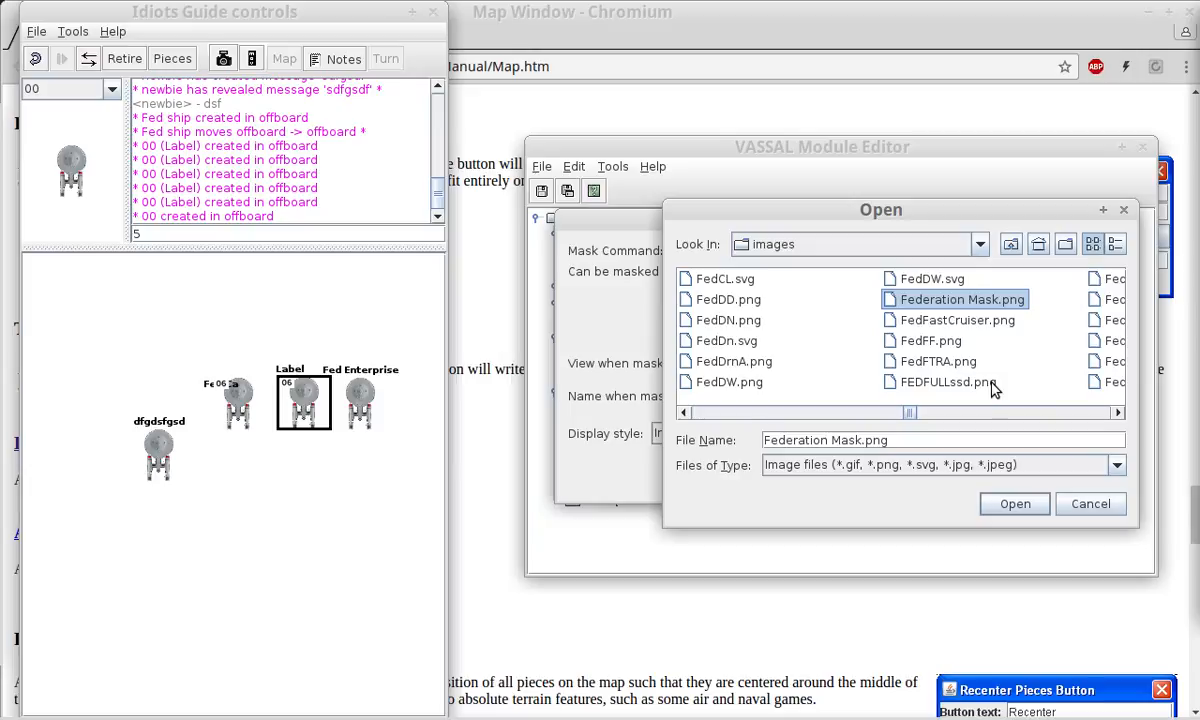
left_click(1012, 500)
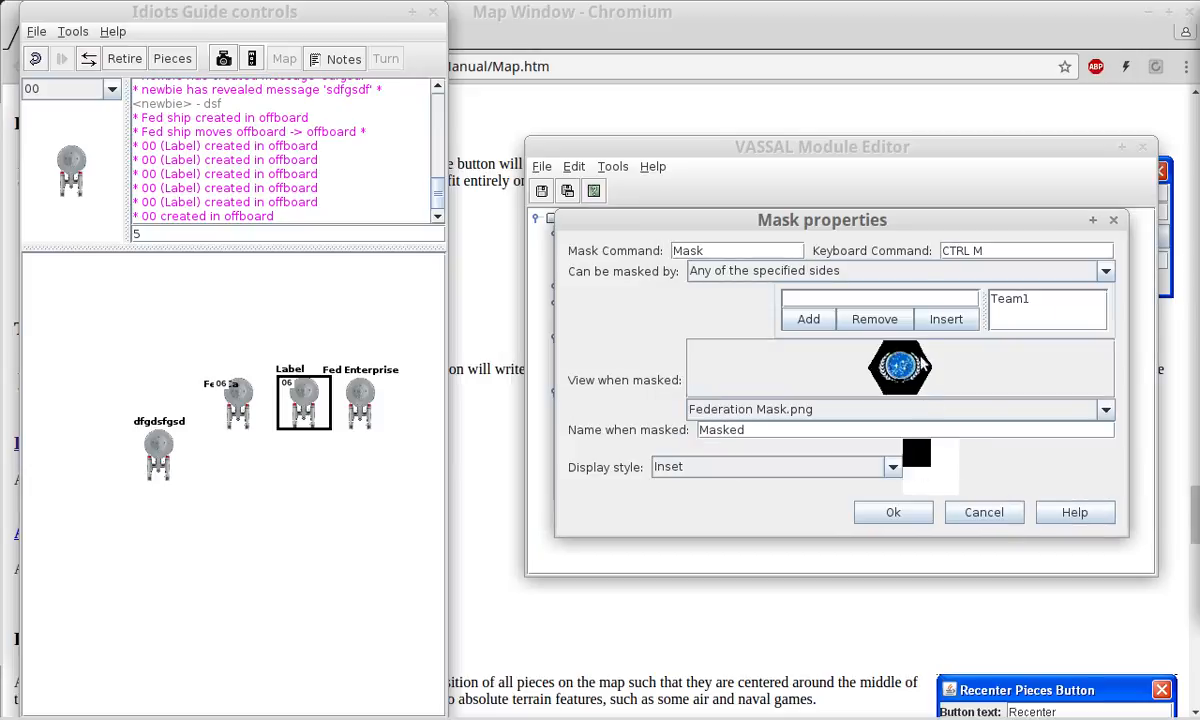
left_click(893, 514)
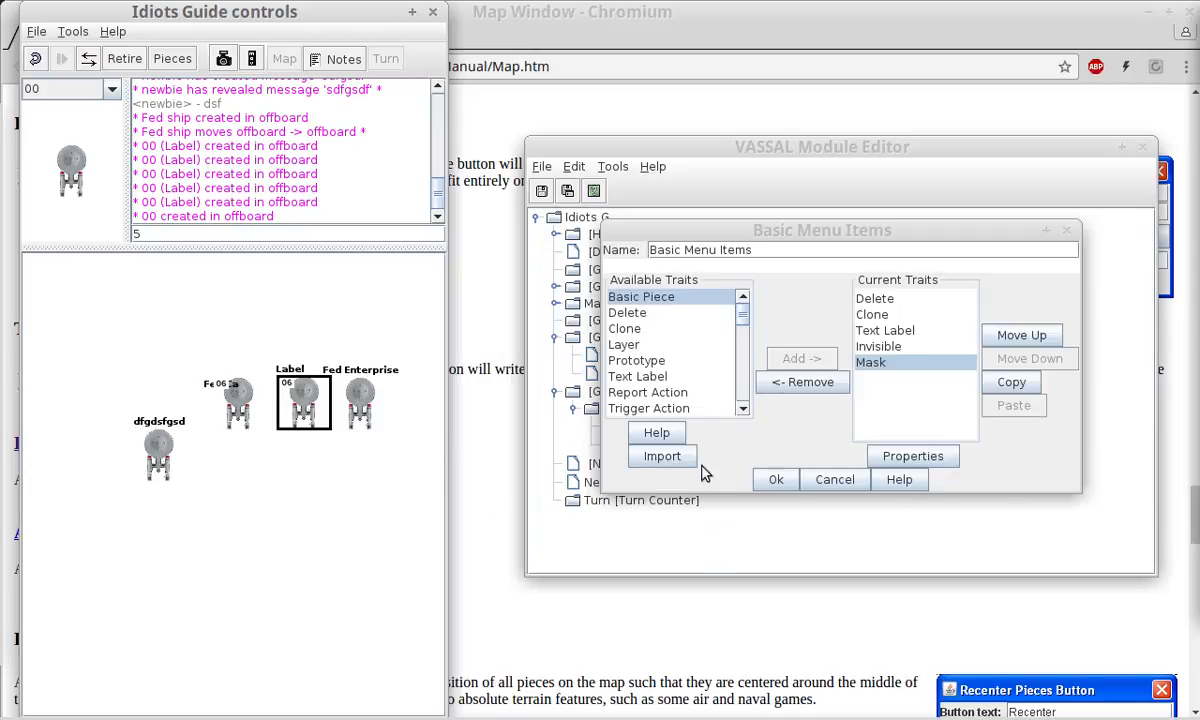
left_click(762, 481)
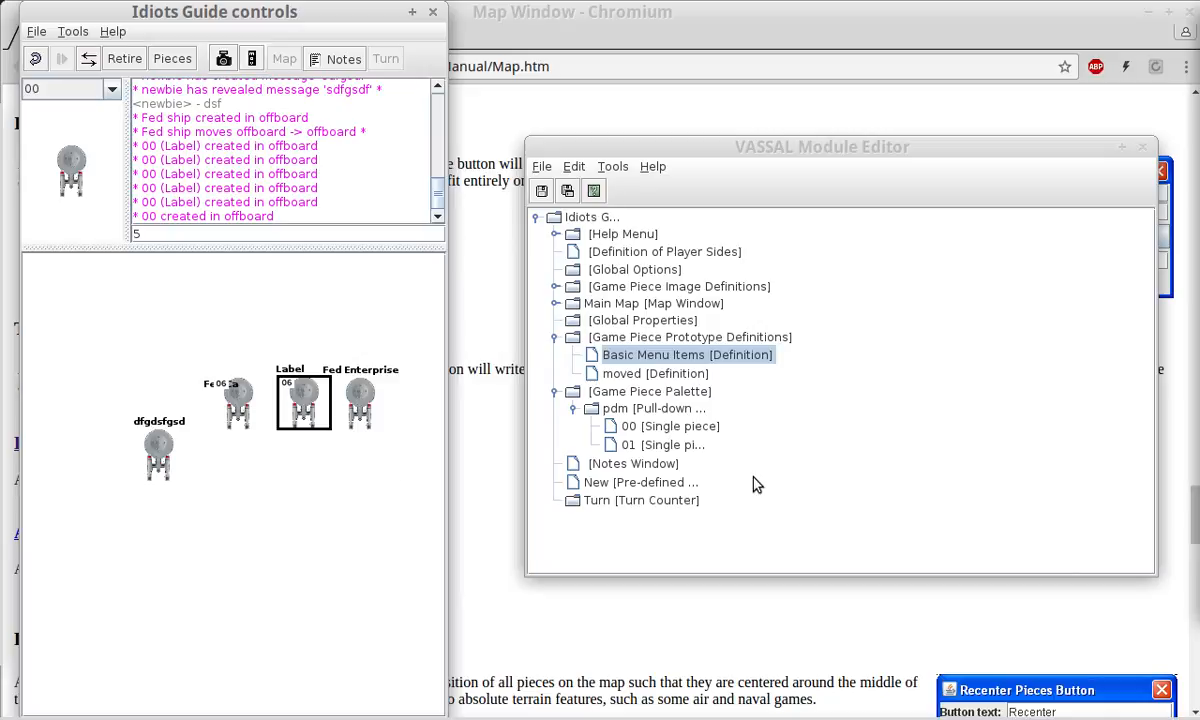
Unmask the ship labelled "Label" on the map and mask it again to test the new mask image.
right_click(305, 397)
left_click(332, 408)
right_click(292, 400)
left_click(320, 411)
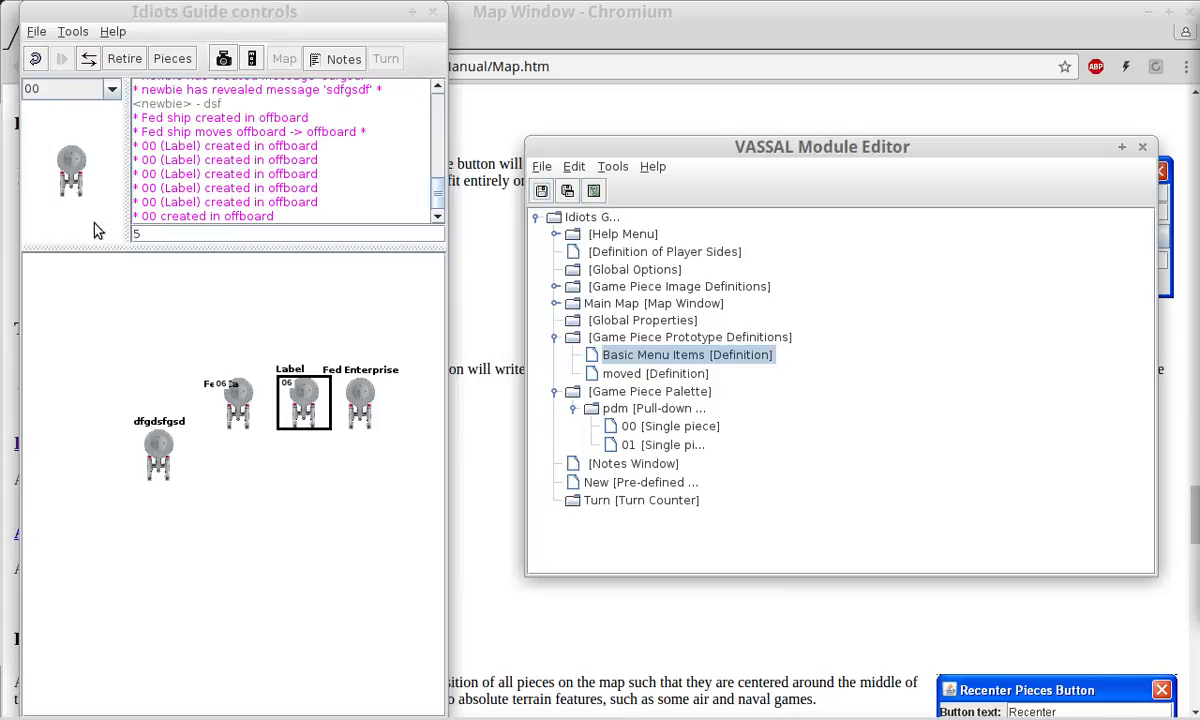
Place a new 00 piece on the map below the ship labelled "Label" and mask it.
left_click_drag(80, 190, 280, 490)
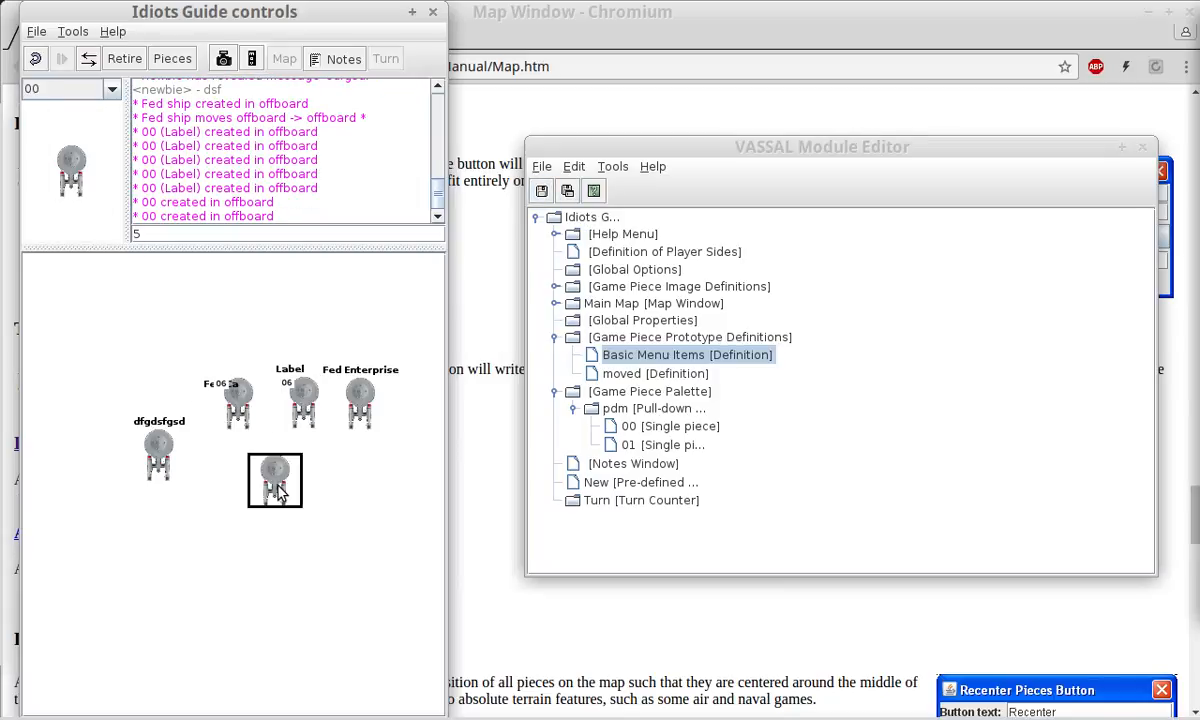
right_click(277, 491)
left_click(305, 497)
Set the Mask trait's display style to Background in the Basic Menu Items prototype and save the module.
double_click(648, 362)
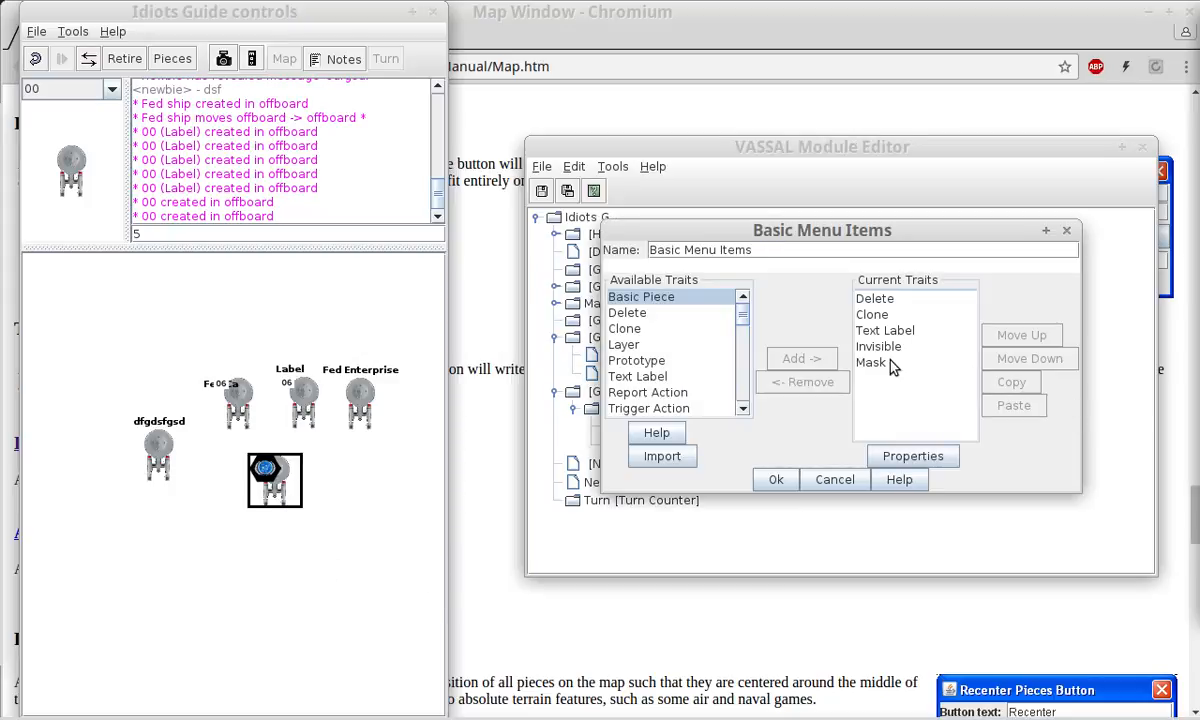
left_click(883, 365)
double_click(883, 365)
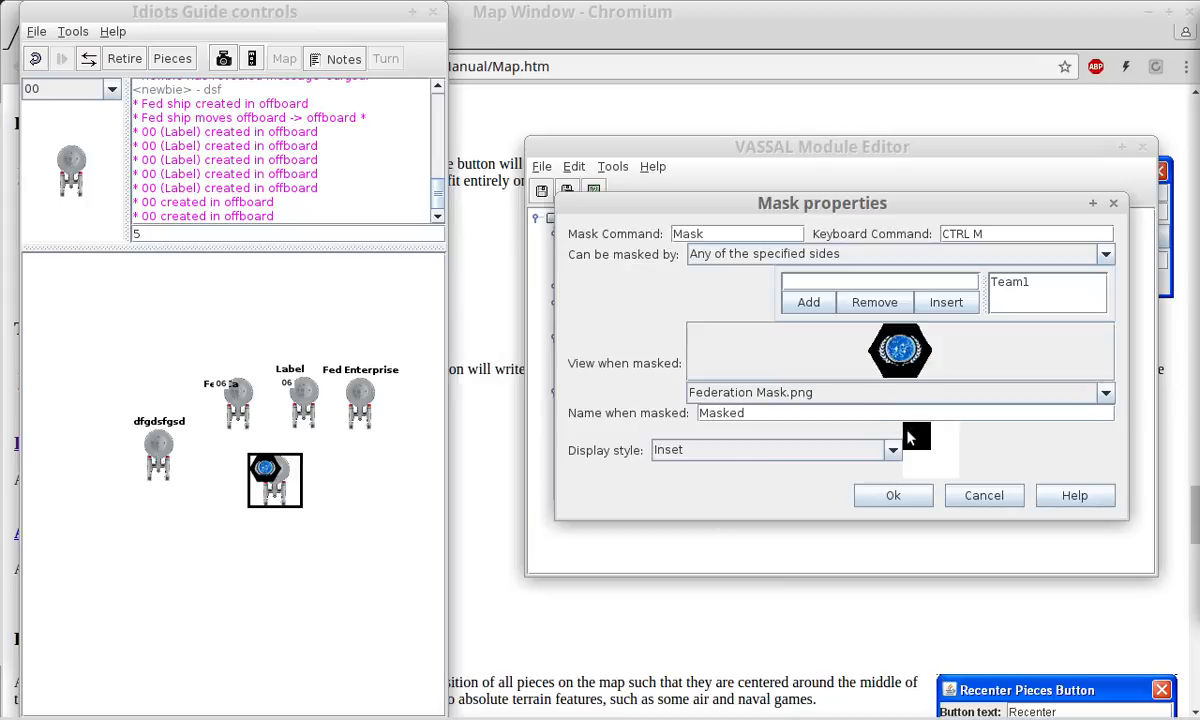
left_click(808, 457)
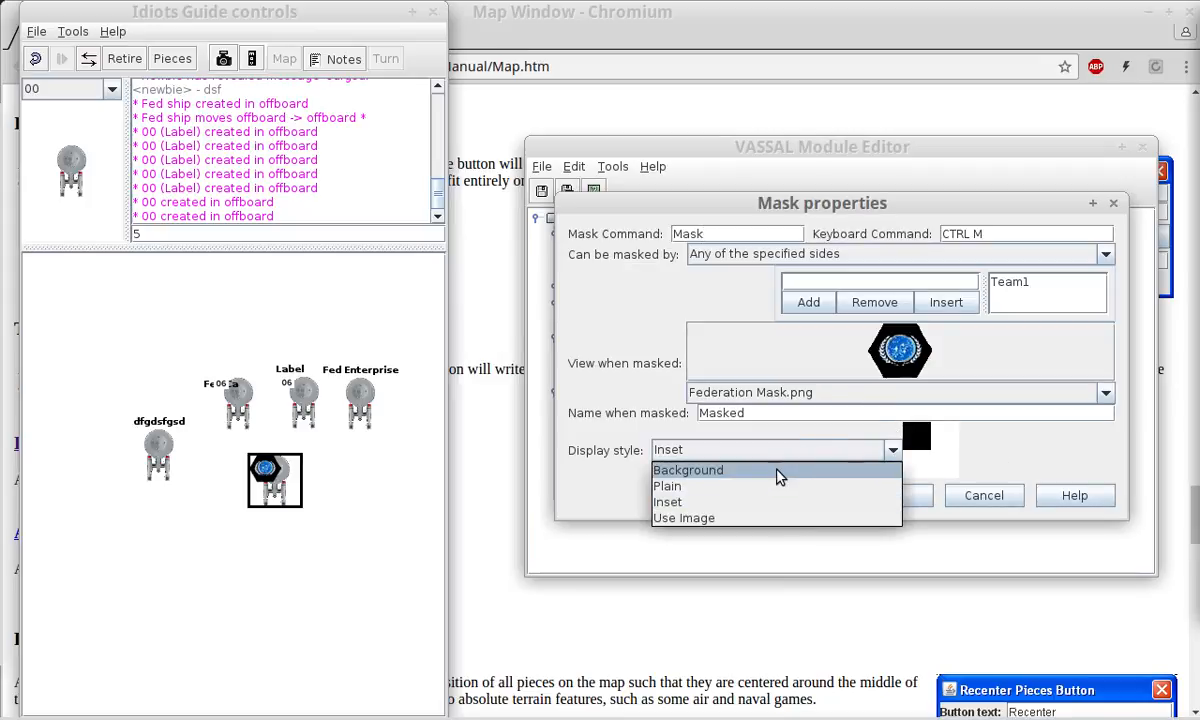
left_click(767, 472)
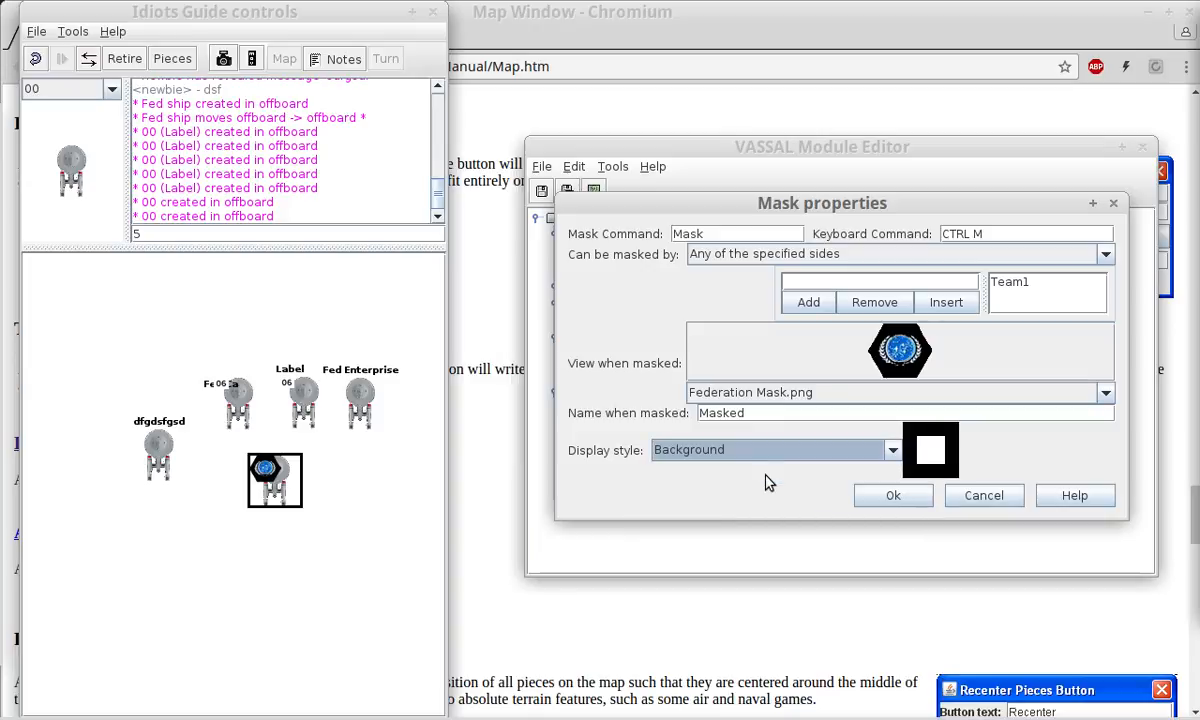
left_click(876, 498)
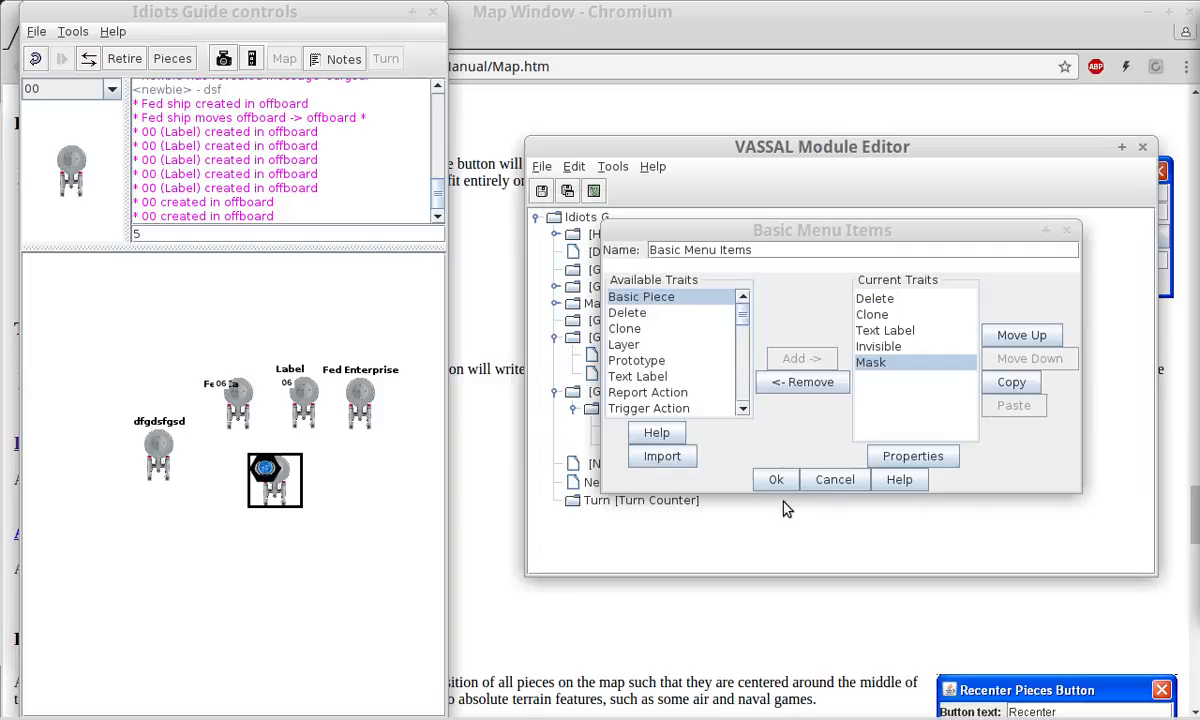
left_click(781, 552)
left_click(541, 190)
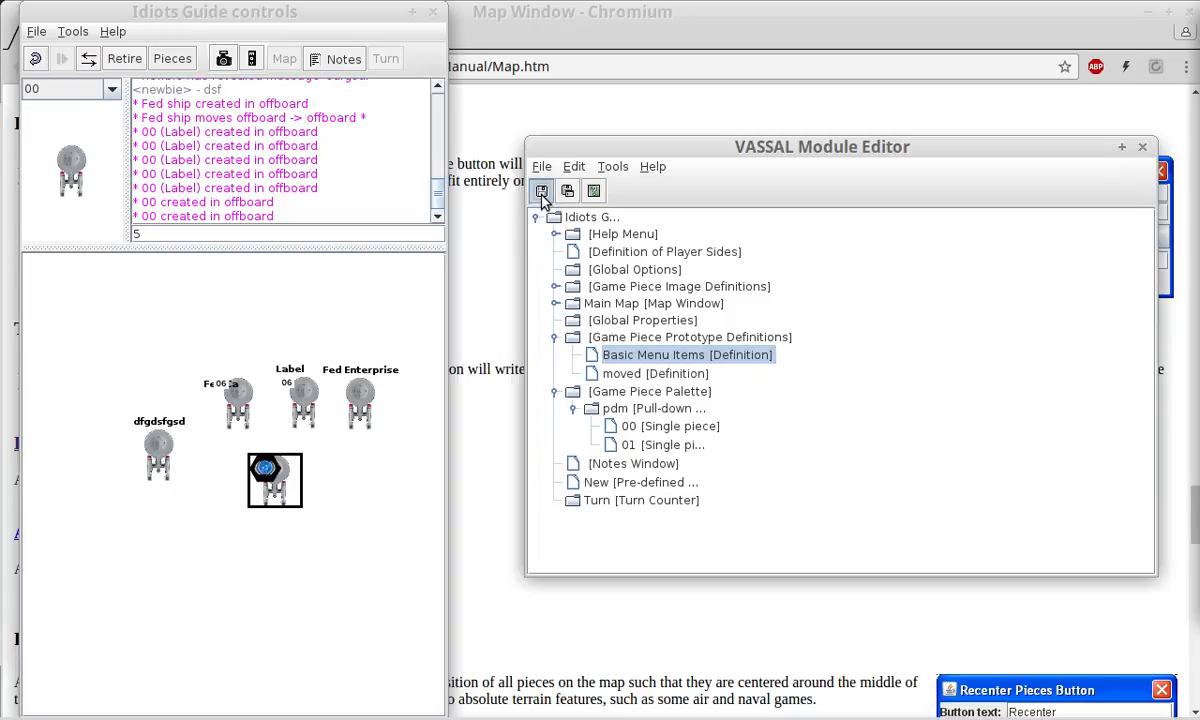
Place a new 00 piece on the map beside the previously masked ship and mask it.
left_click_drag(71, 167, 350, 475)
right_click(349, 466)
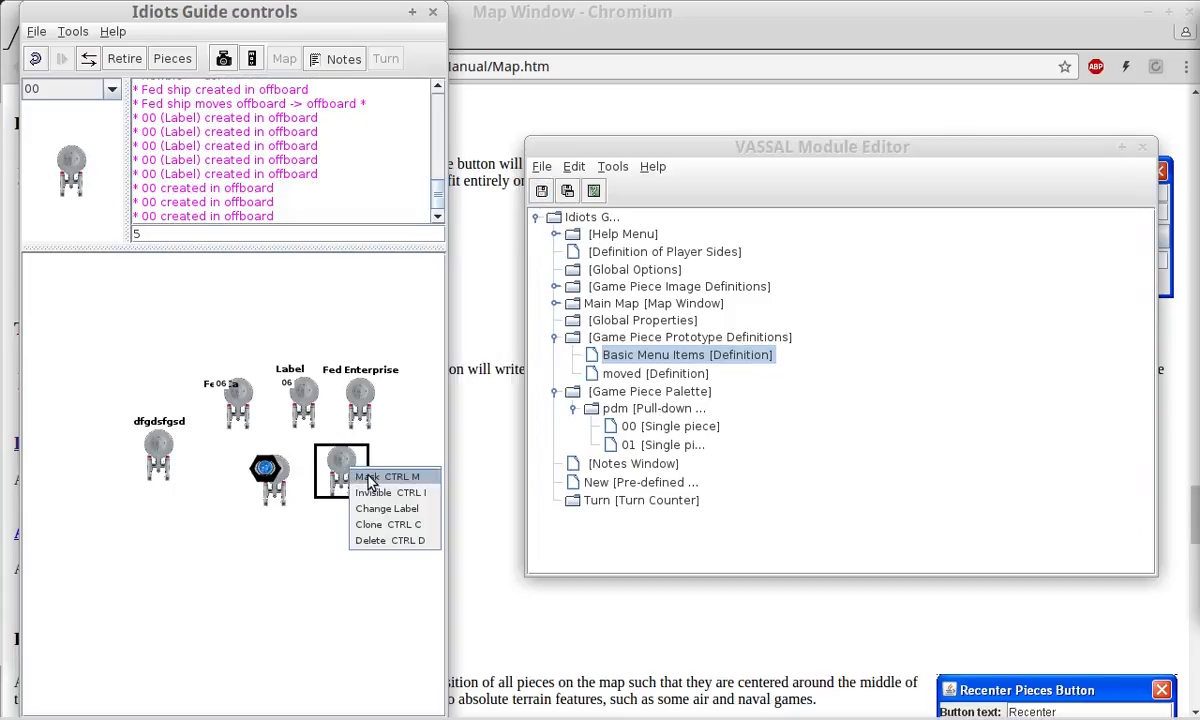
left_click(362, 474)
mouse_move(430, 714)
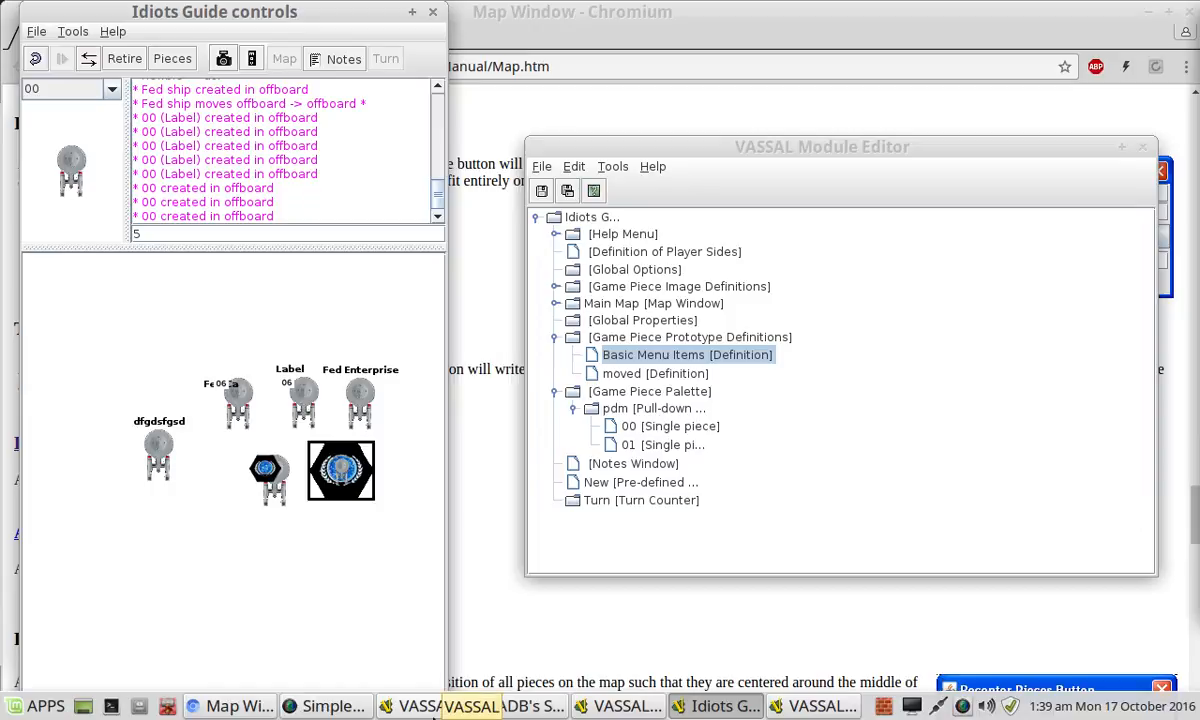
left_click(362, 634)
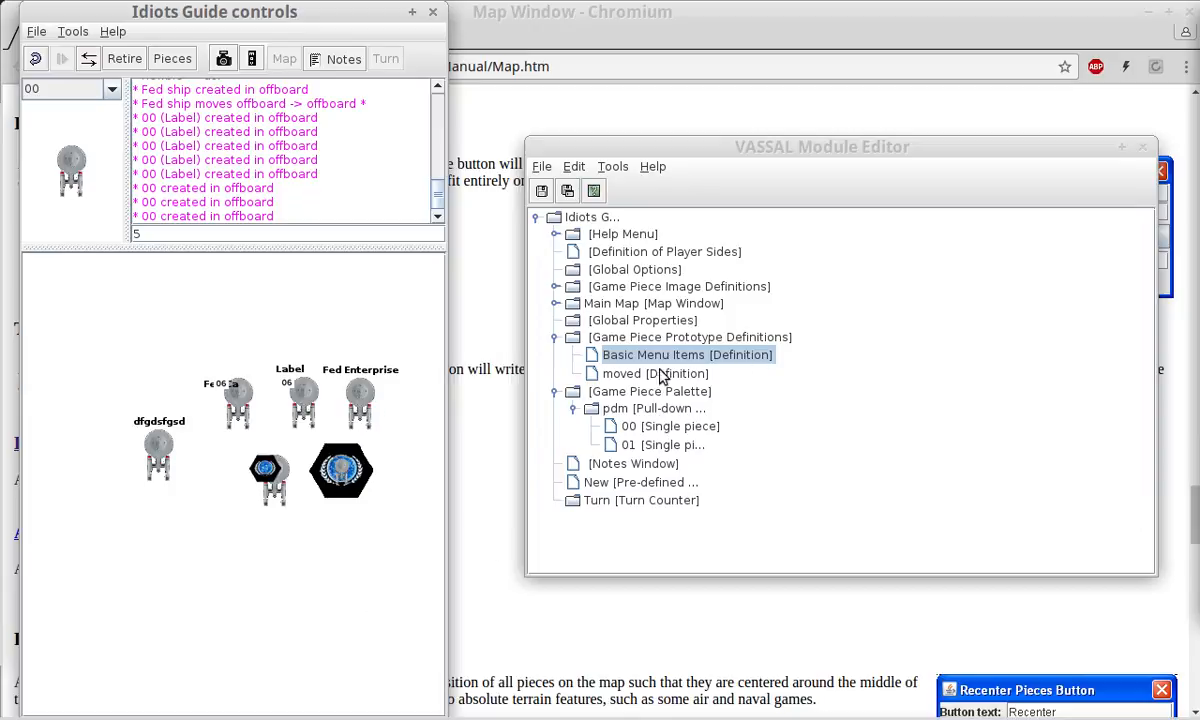
Move the newly masked piece below the earlier masked ship on the map.
left_click(340, 470)
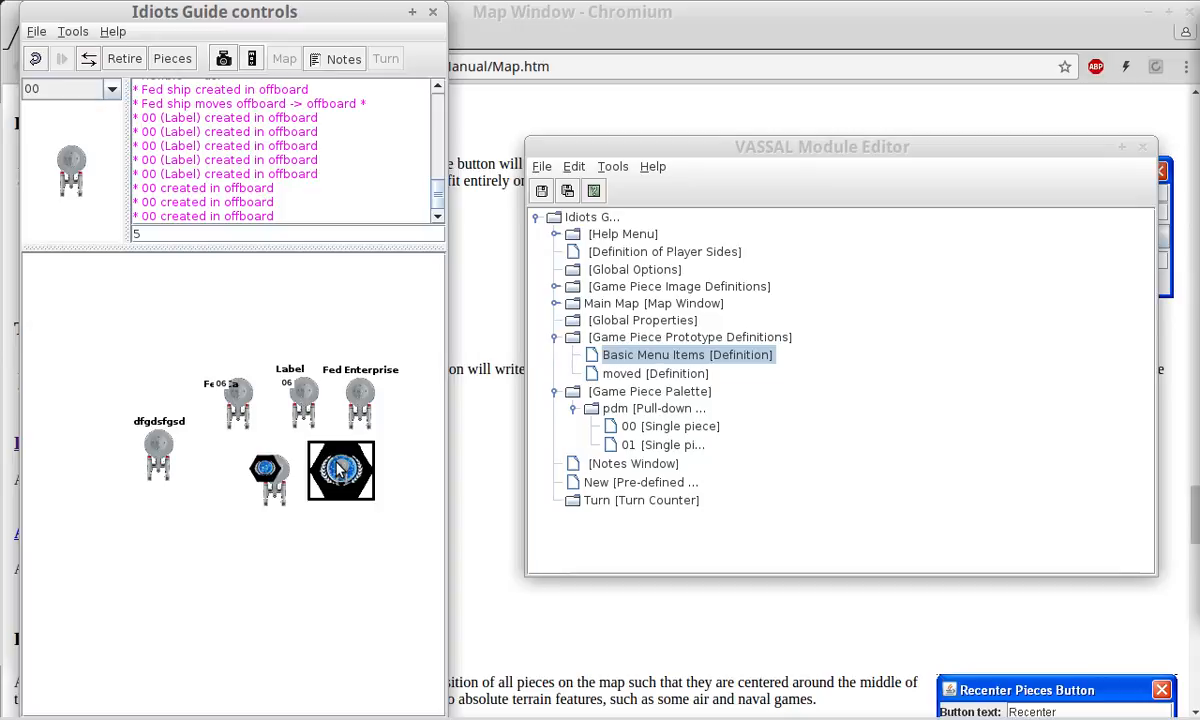
left_click_drag(340, 470, 296, 549)
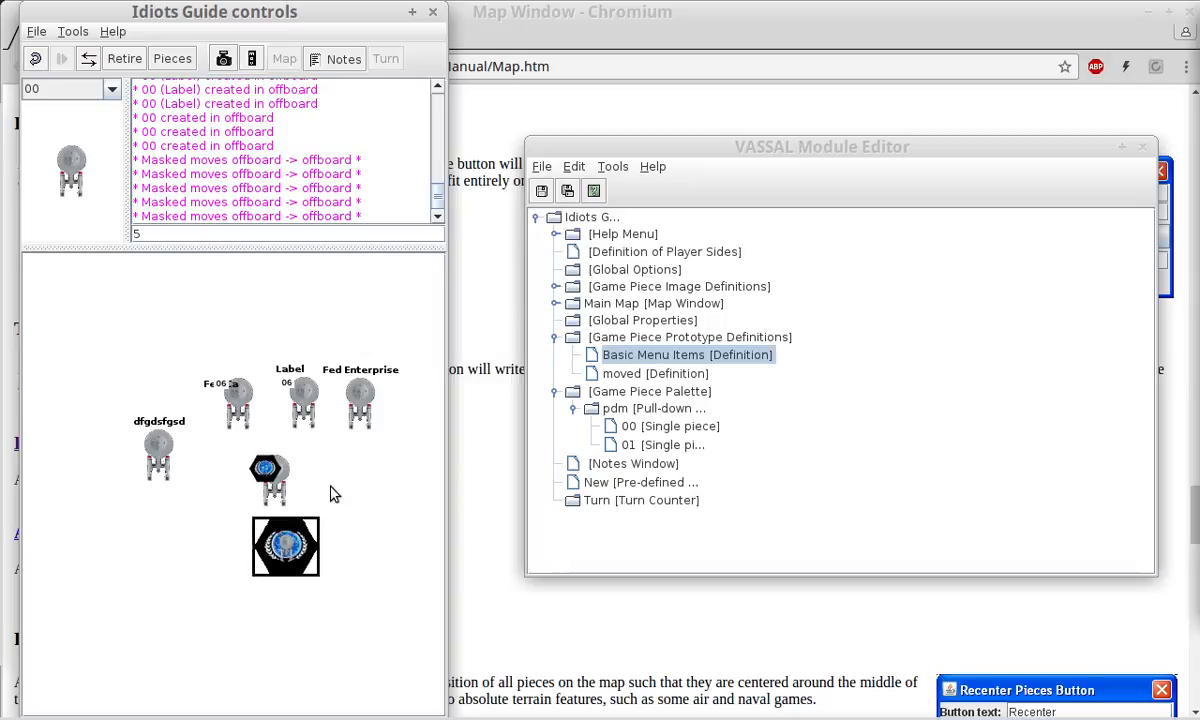
left_click(364, 412)
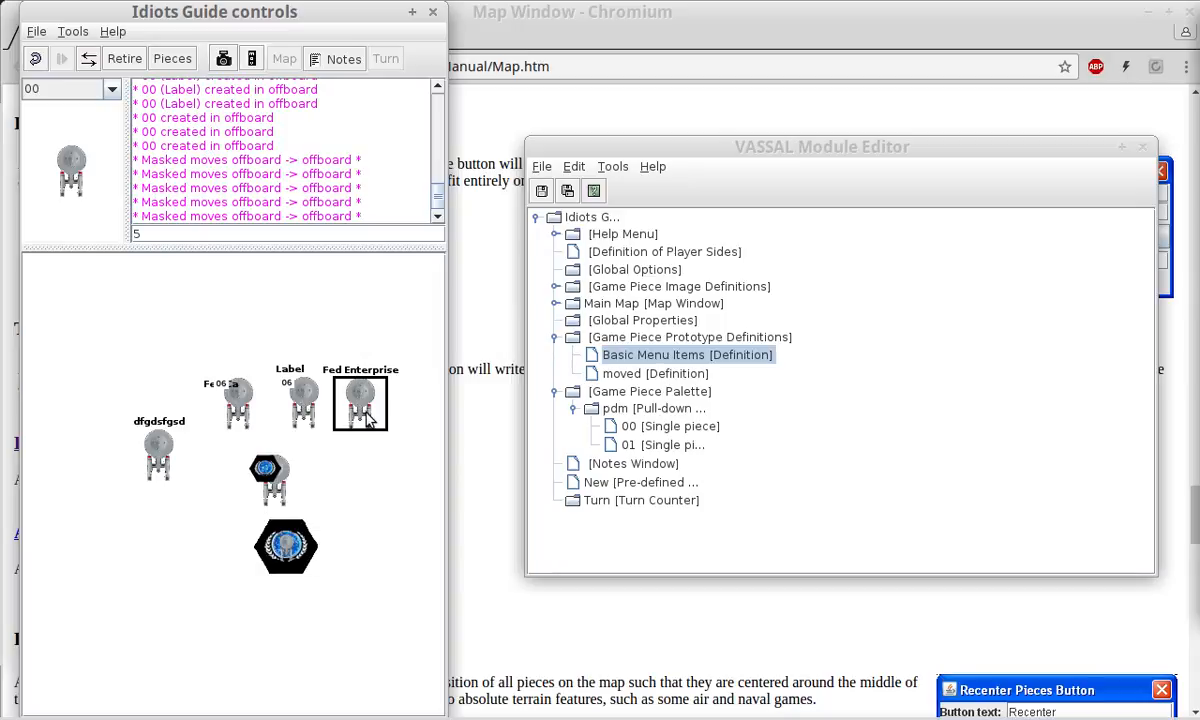
Open the moved prototype definition and add the Can Rotate trait to it.
left_click(648, 357)
left_click(658, 375)
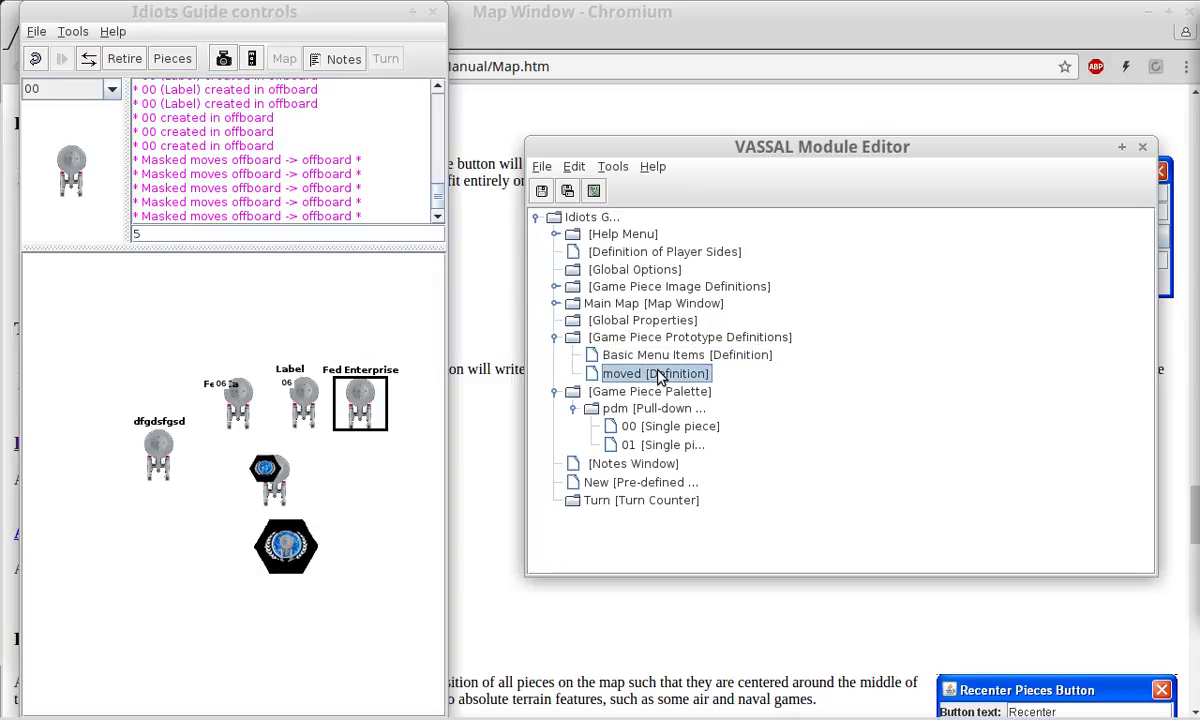
double_click(658, 375)
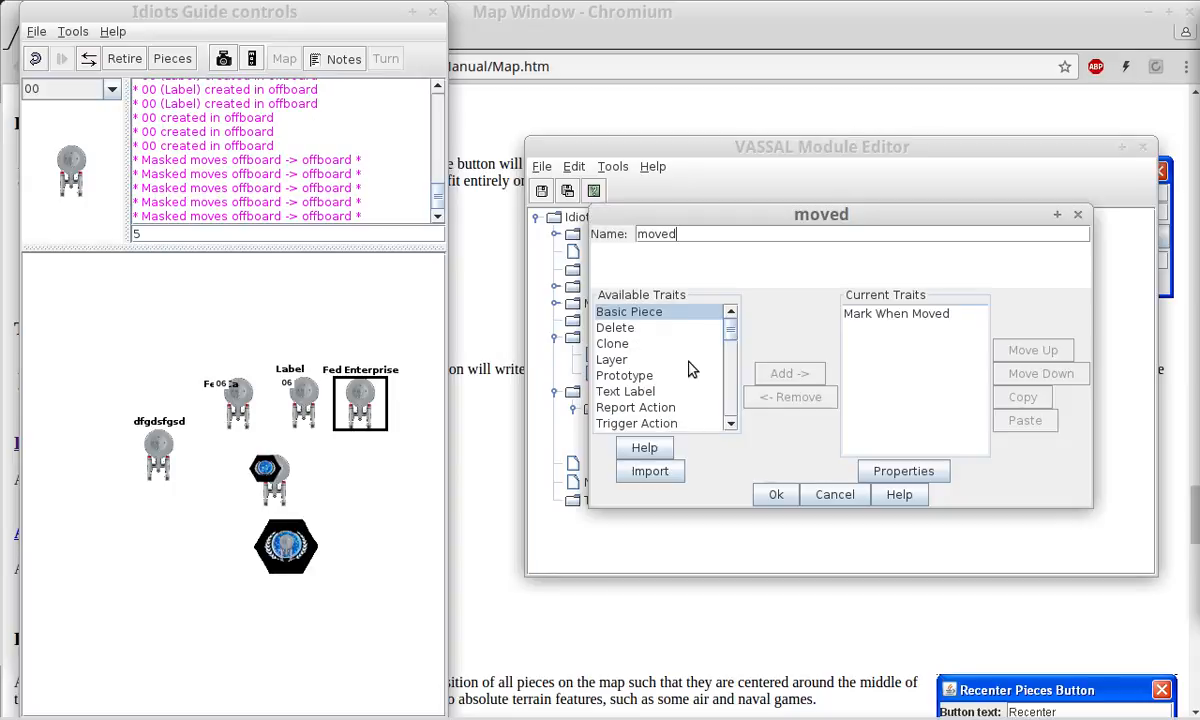
scroll(688, 378, "down", 7)
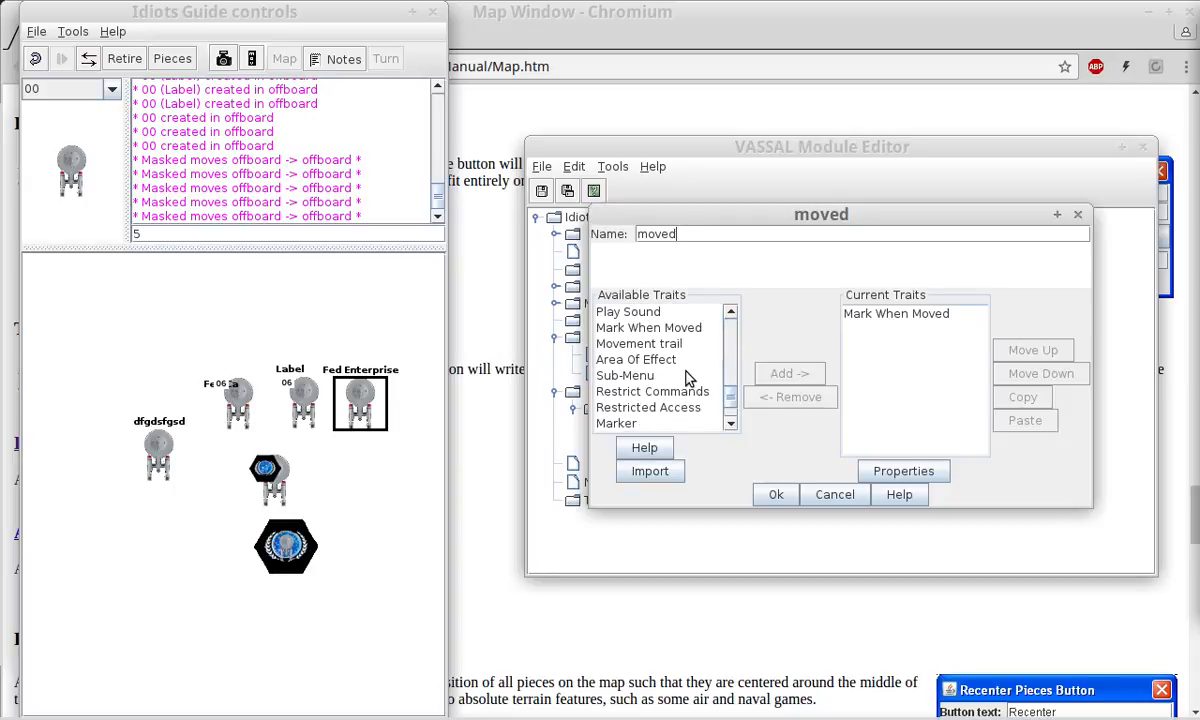
scroll(688, 378, "up", 7)
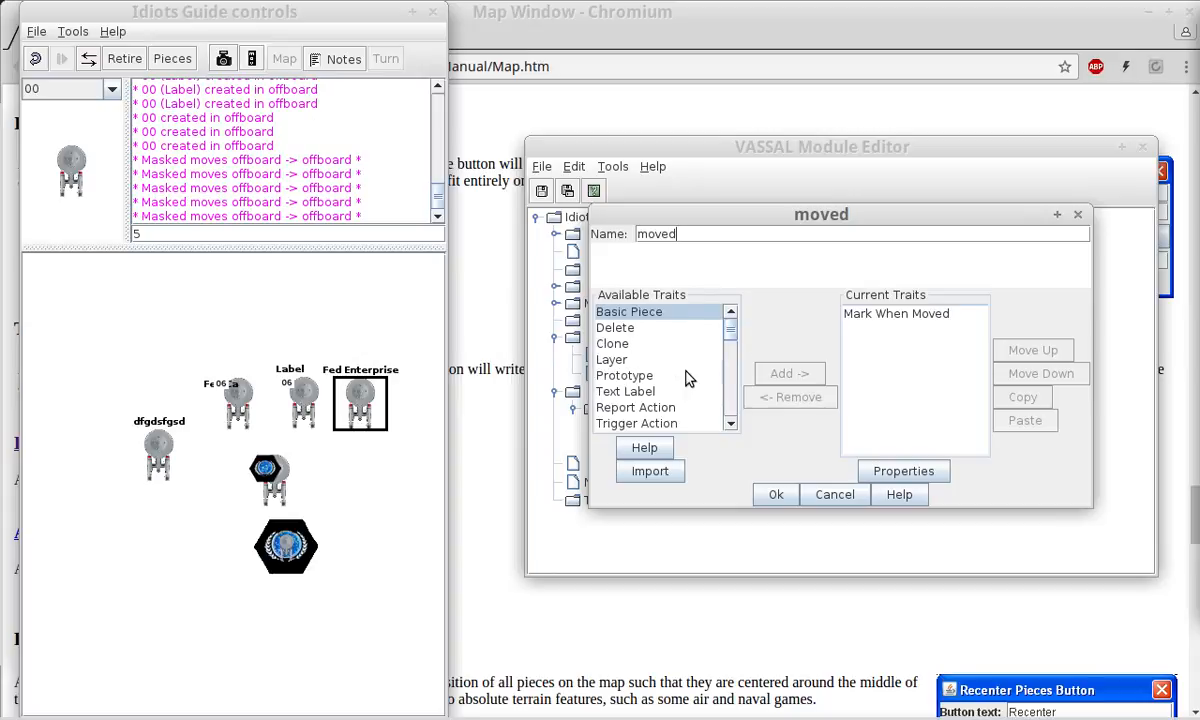
left_click(660, 391)
scroll(660, 392, "down", 3)
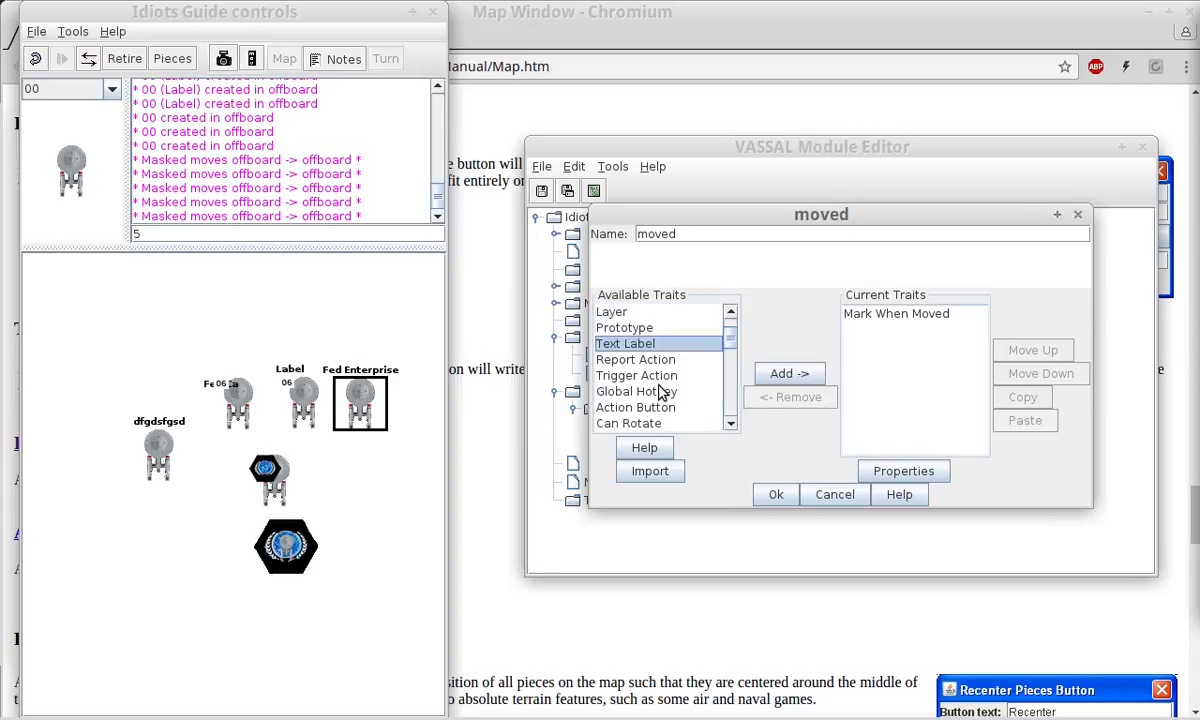
left_click(688, 375)
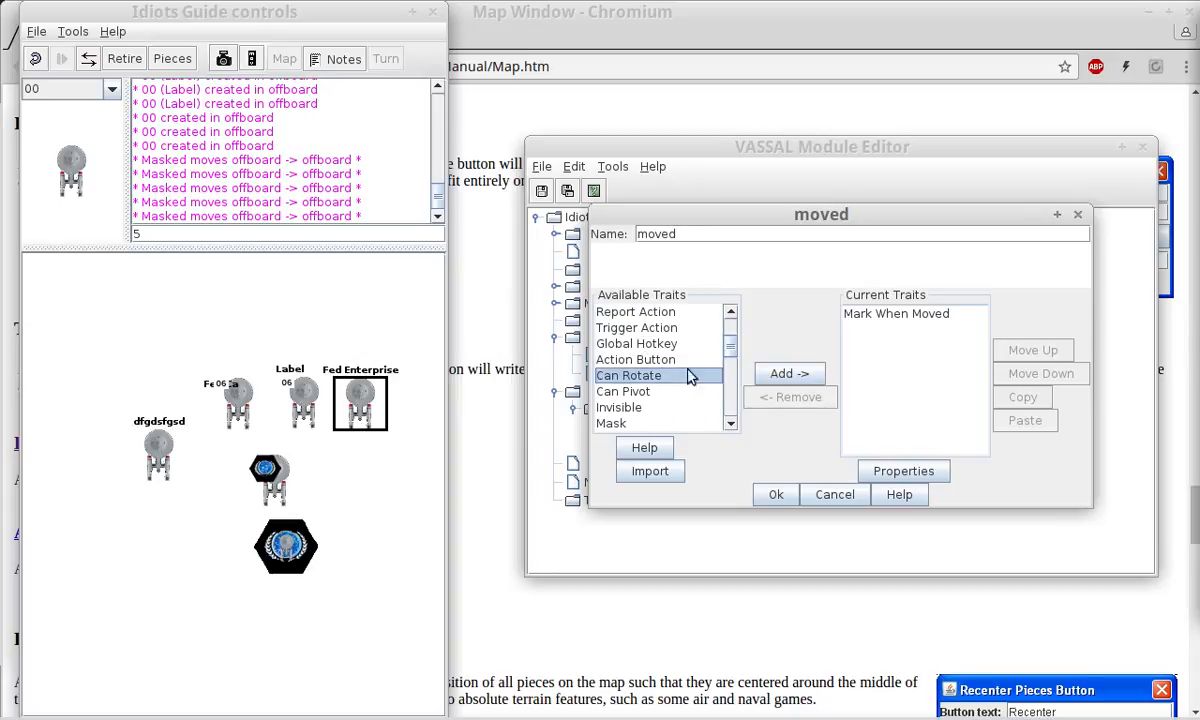
left_click(788, 374)
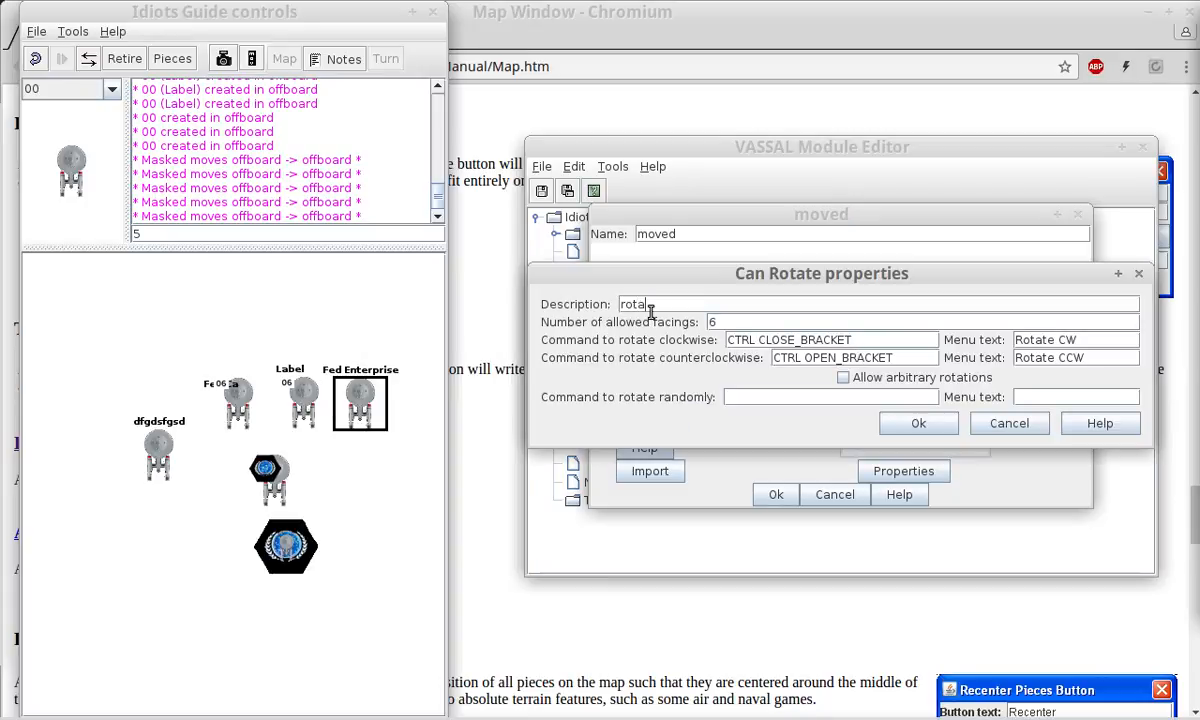
Describe the Can Rotate trait as "rotateability" and accept the moved prototype changes.
type("rotateability")
left_click(898, 424)
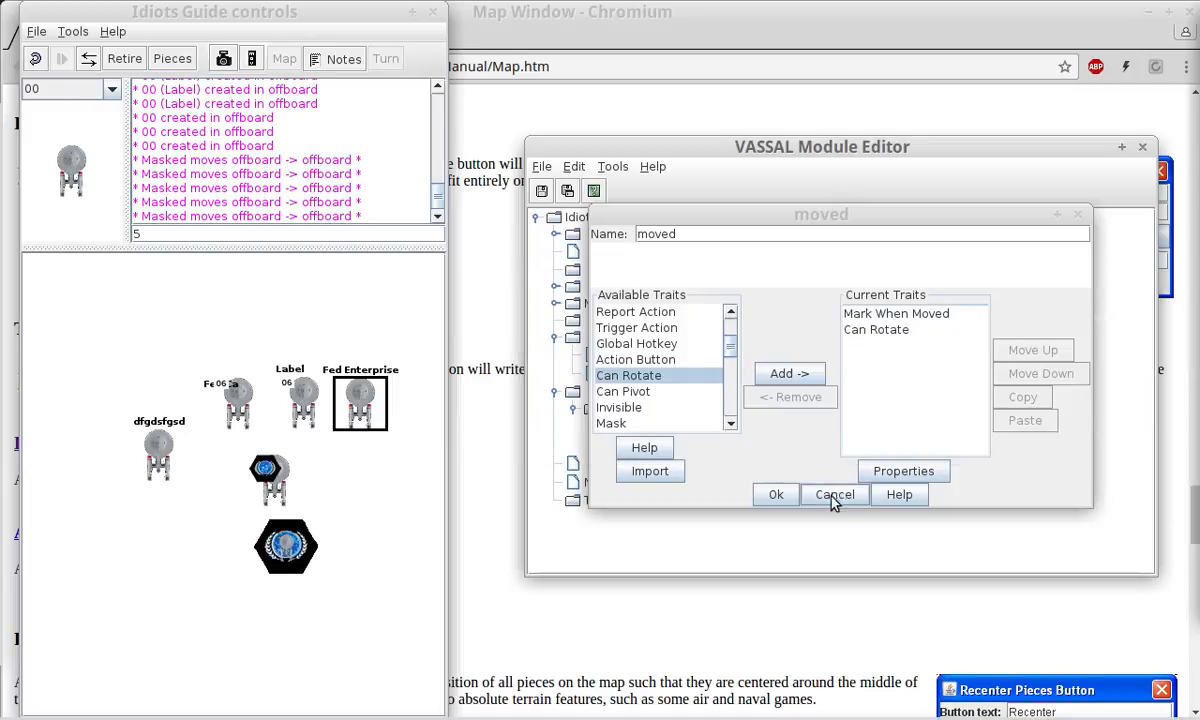
left_click(775, 494)
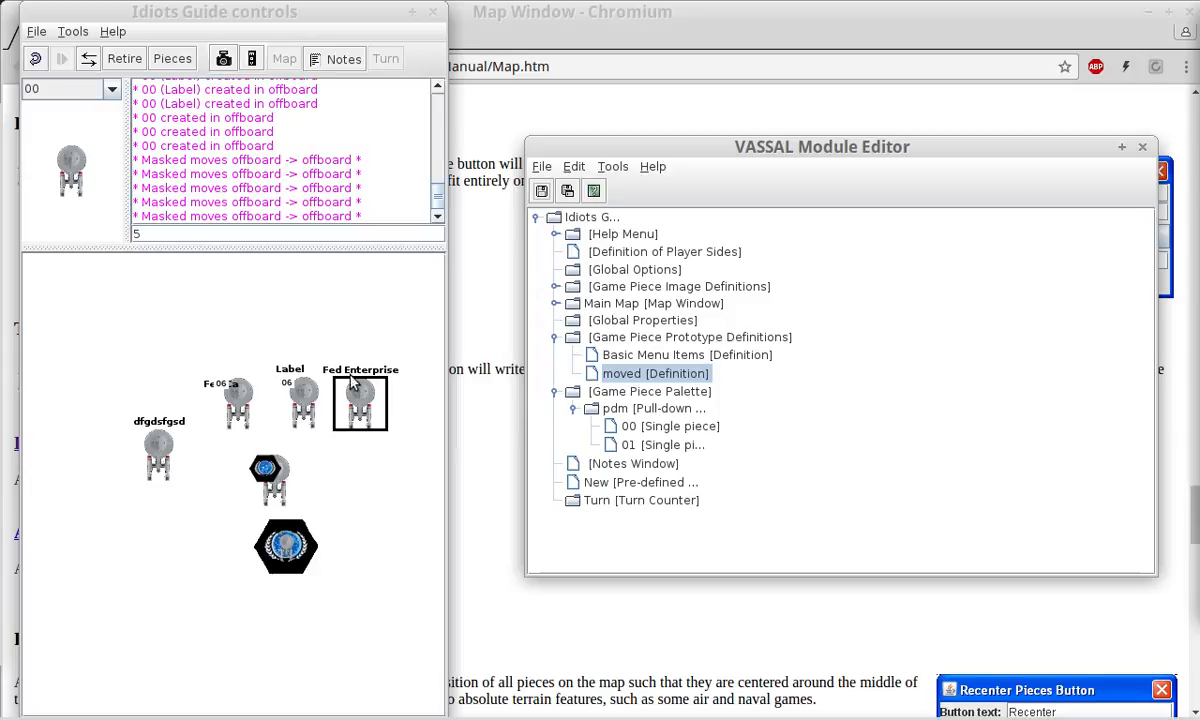
Delete all the pieces from the map at once.
left_click_drag(115, 300, 428, 581)
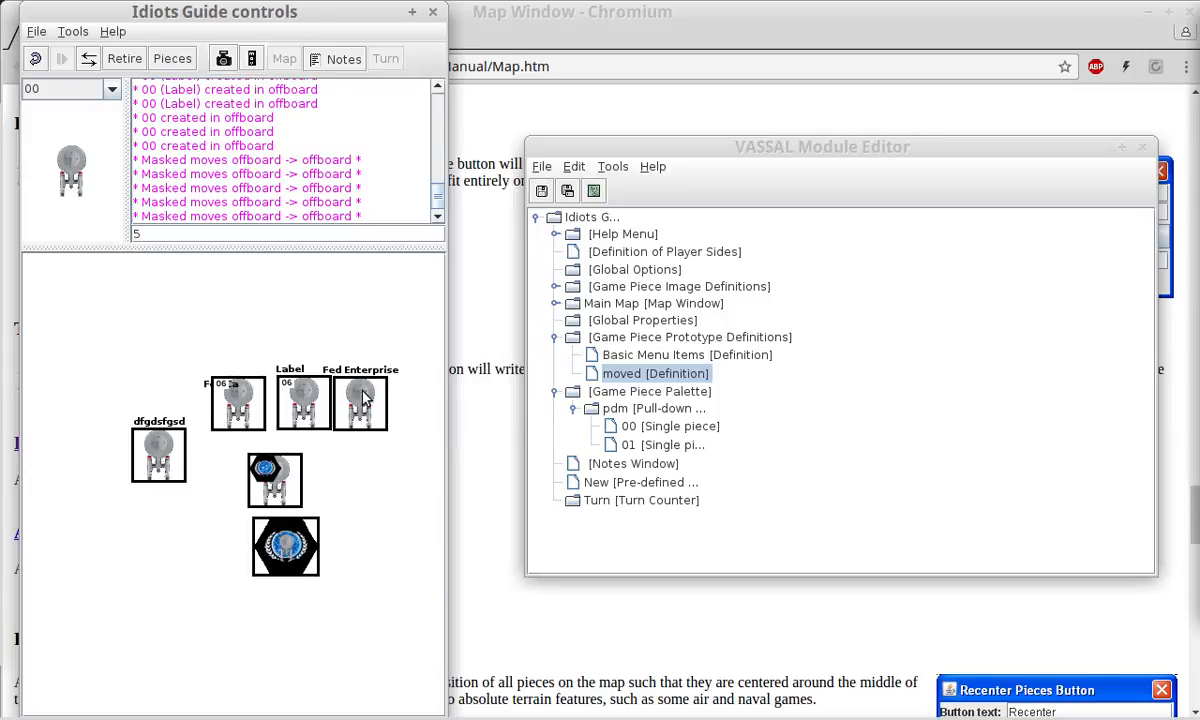
right_click(362, 386)
left_click(370, 449)
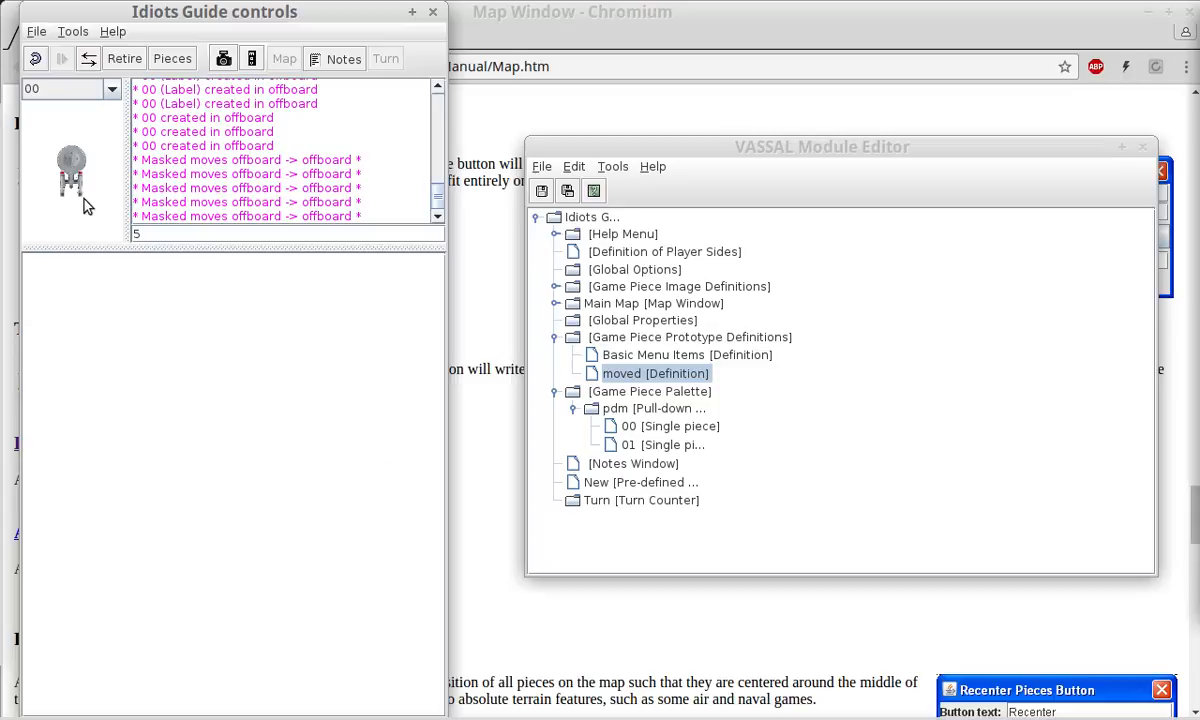
Place a new 00 piece on the empty map and check its available commands for rotation.
left_click_drag(79, 187, 183, 487)
right_click(185, 487)
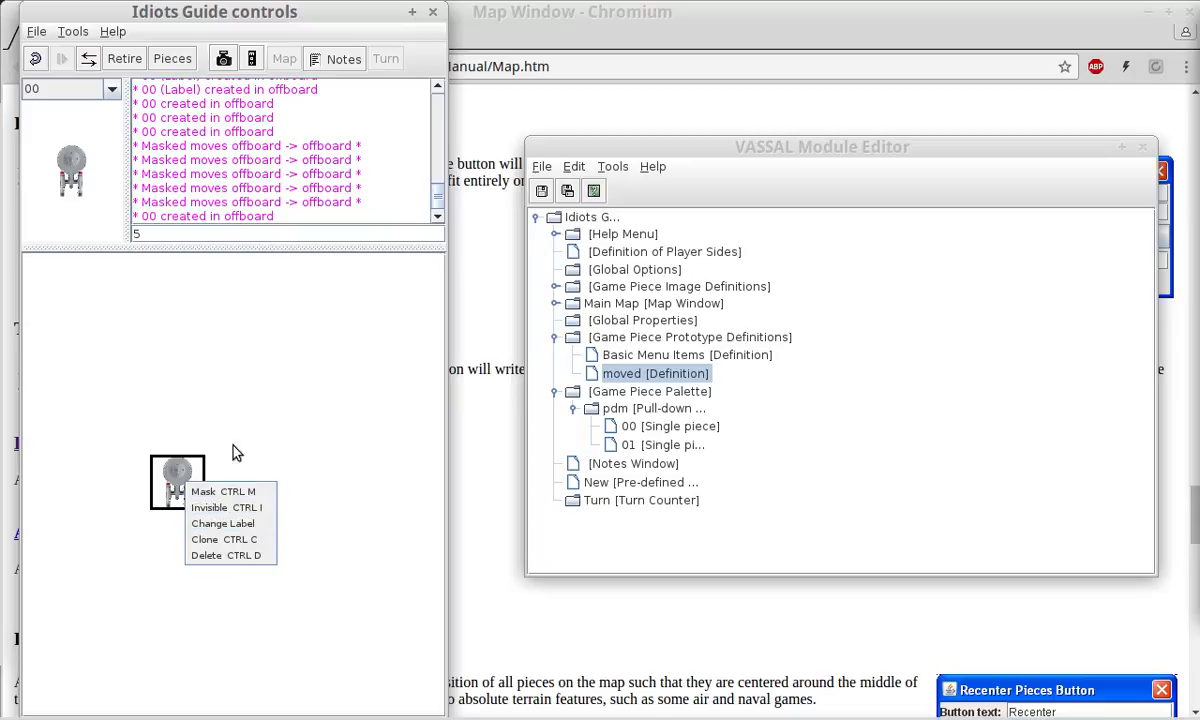
left_click(269, 405)
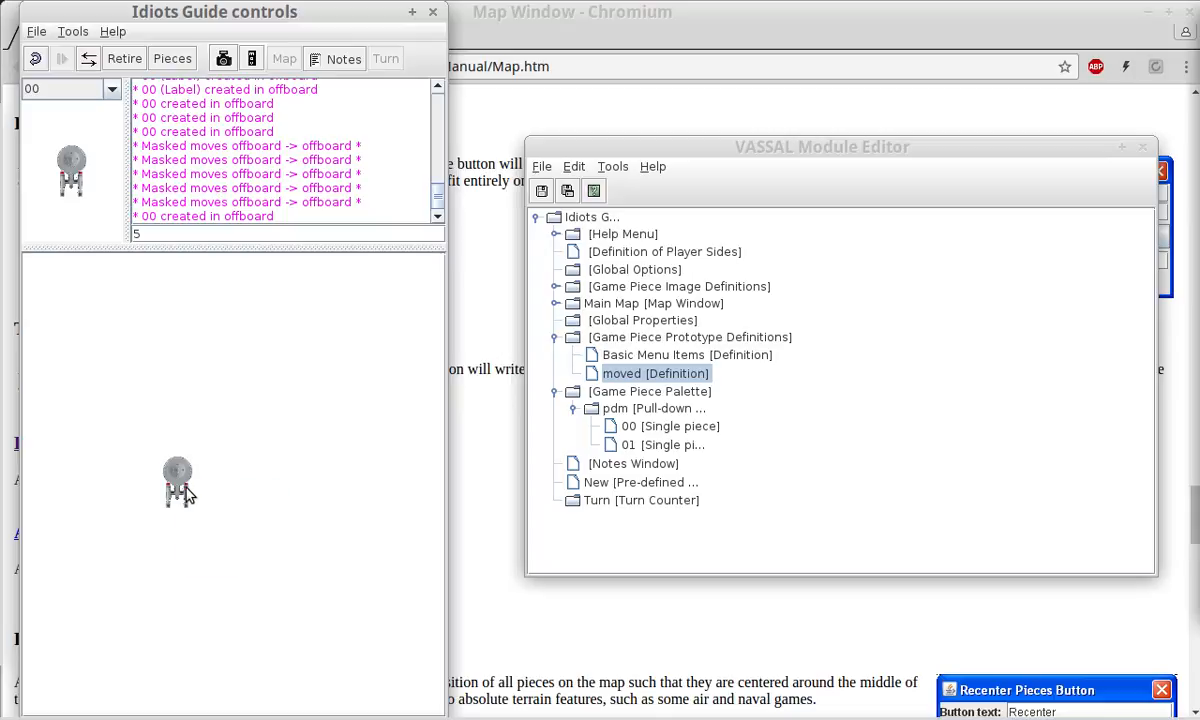
left_click(185, 492)
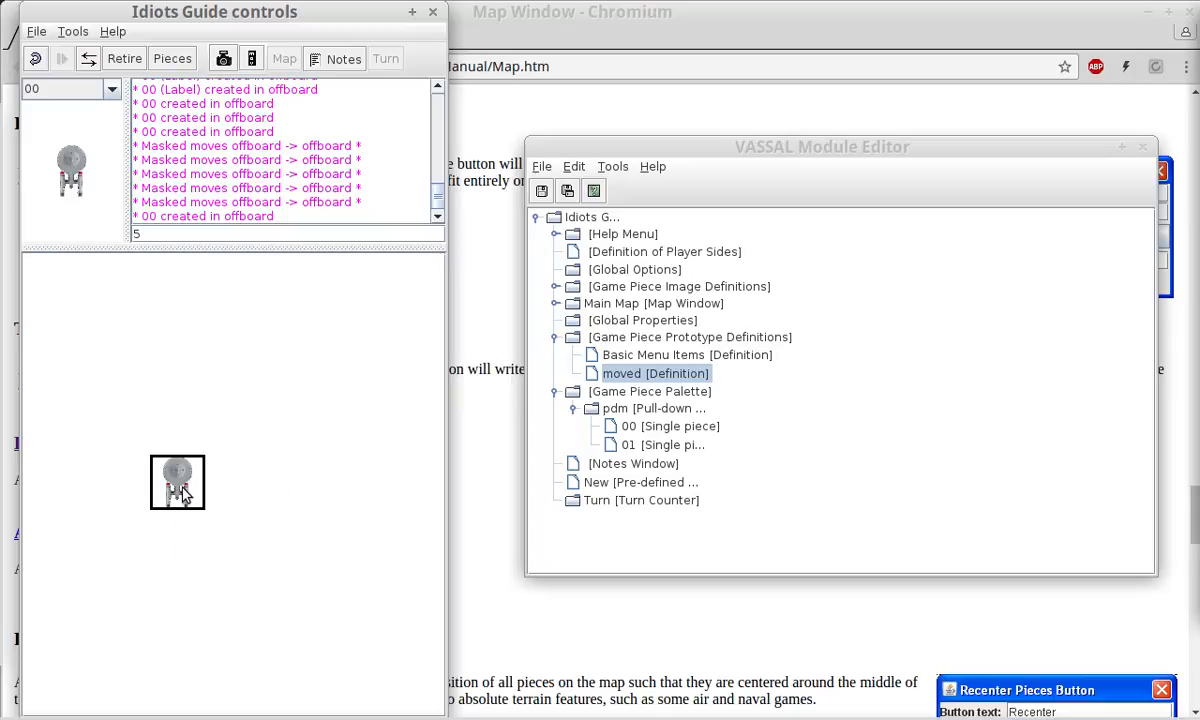
Review the Can Rotate trait's properties in the moved prototype without changing them.
double_click(658, 370)
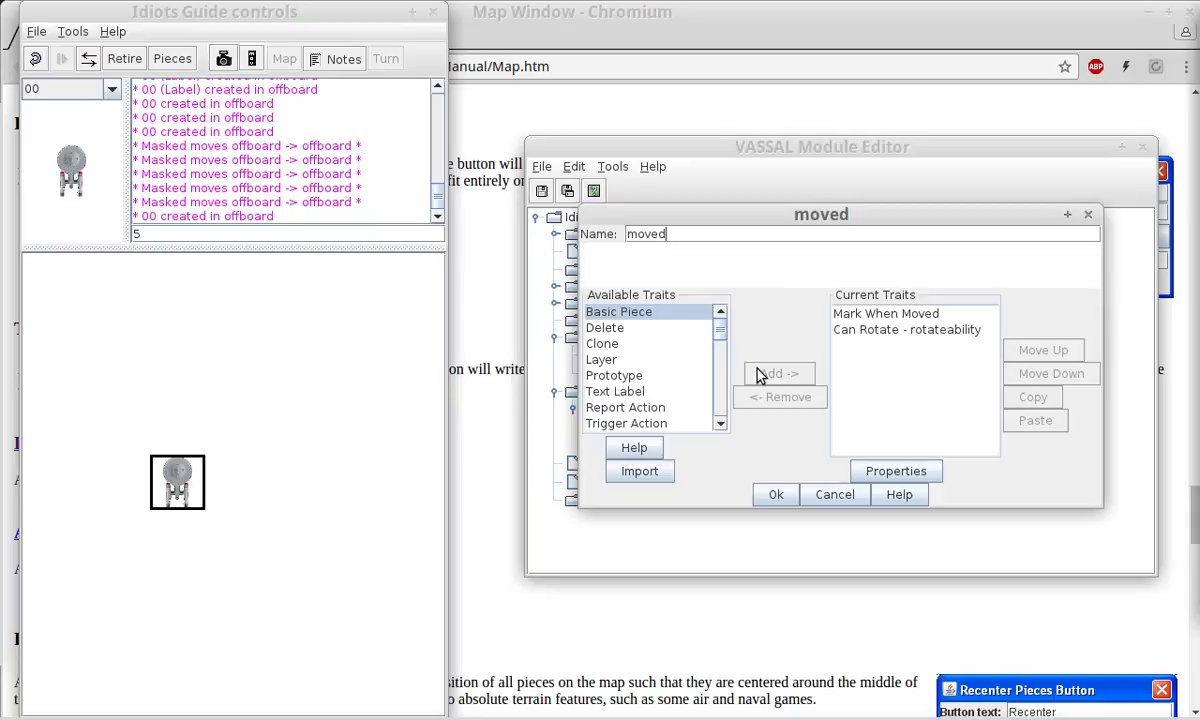
double_click(880, 330)
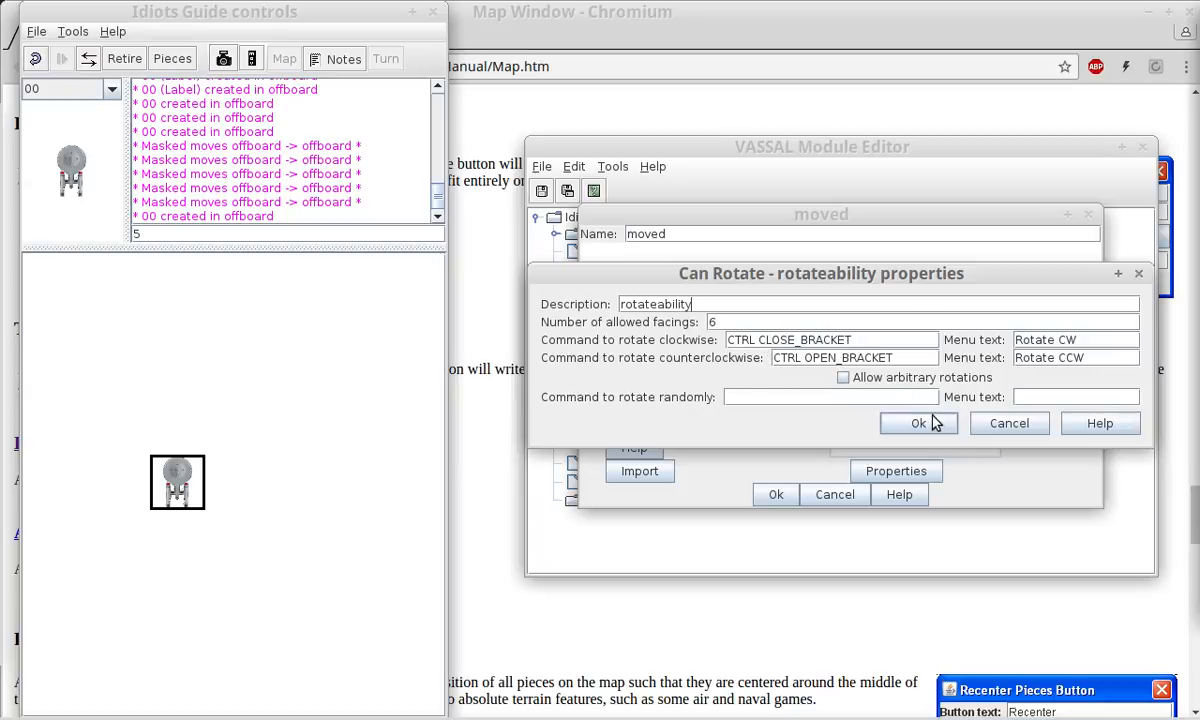
left_click(1010, 432)
left_click(785, 494)
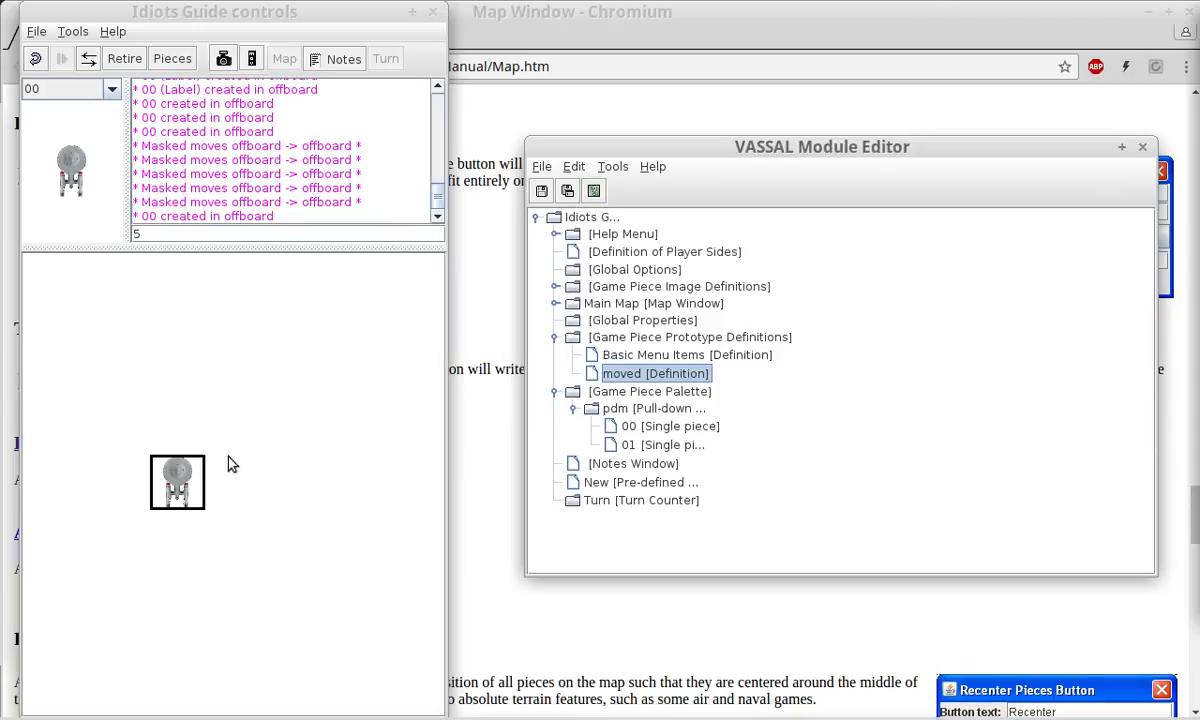
Select the 00 piece on the map and try its rotation commands.
left_click(177, 487)
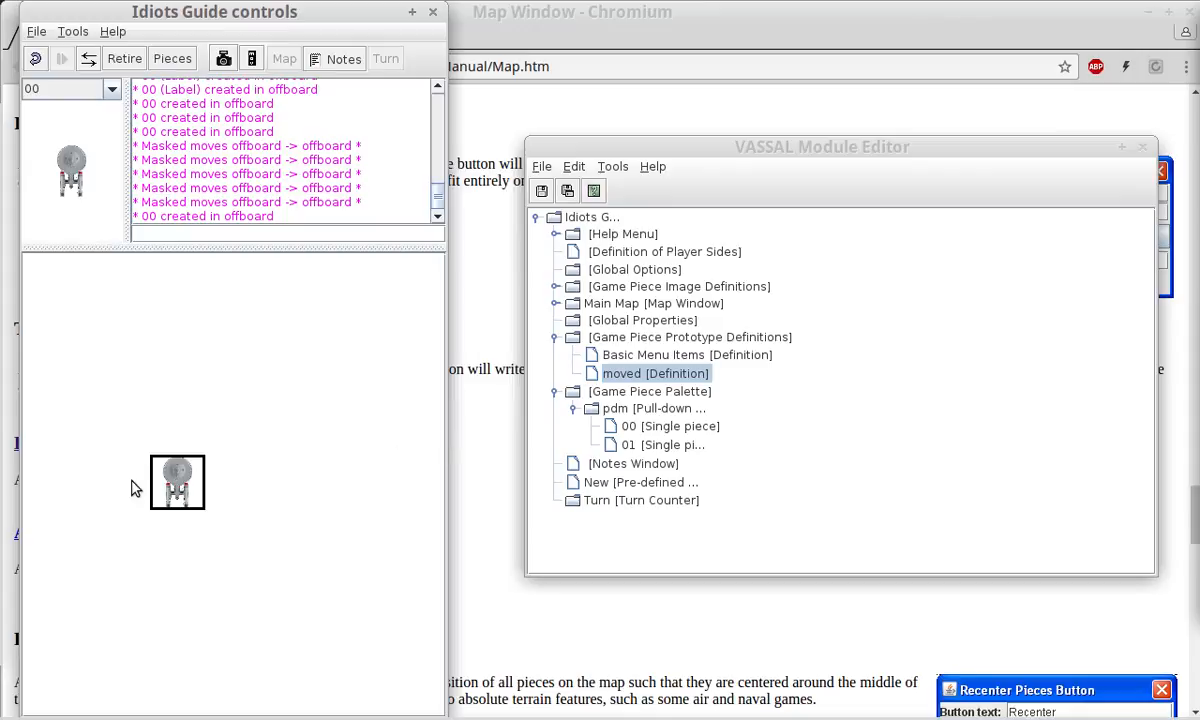
left_click(204, 443)
left_click(186, 485)
Set the clockwise command of the moved prototype's Can Rotate trait to CTRL R.
left_click(660, 373)
double_click(700, 374)
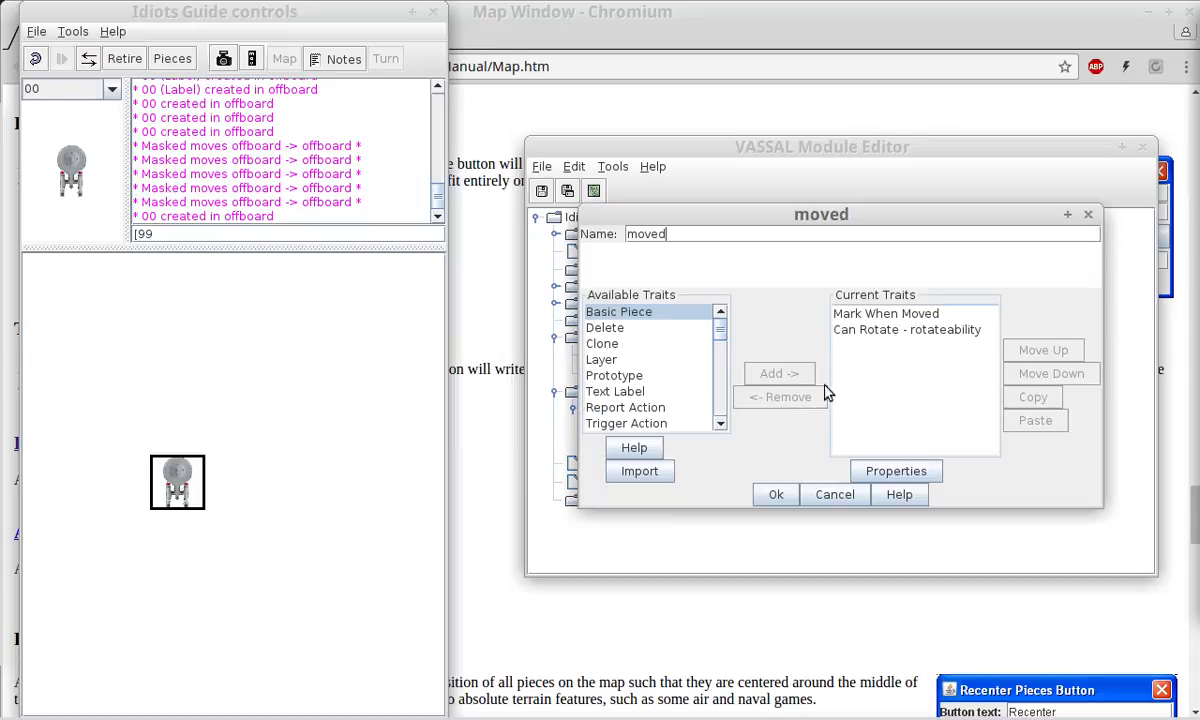
left_click(840, 329)
double_click(870, 374)
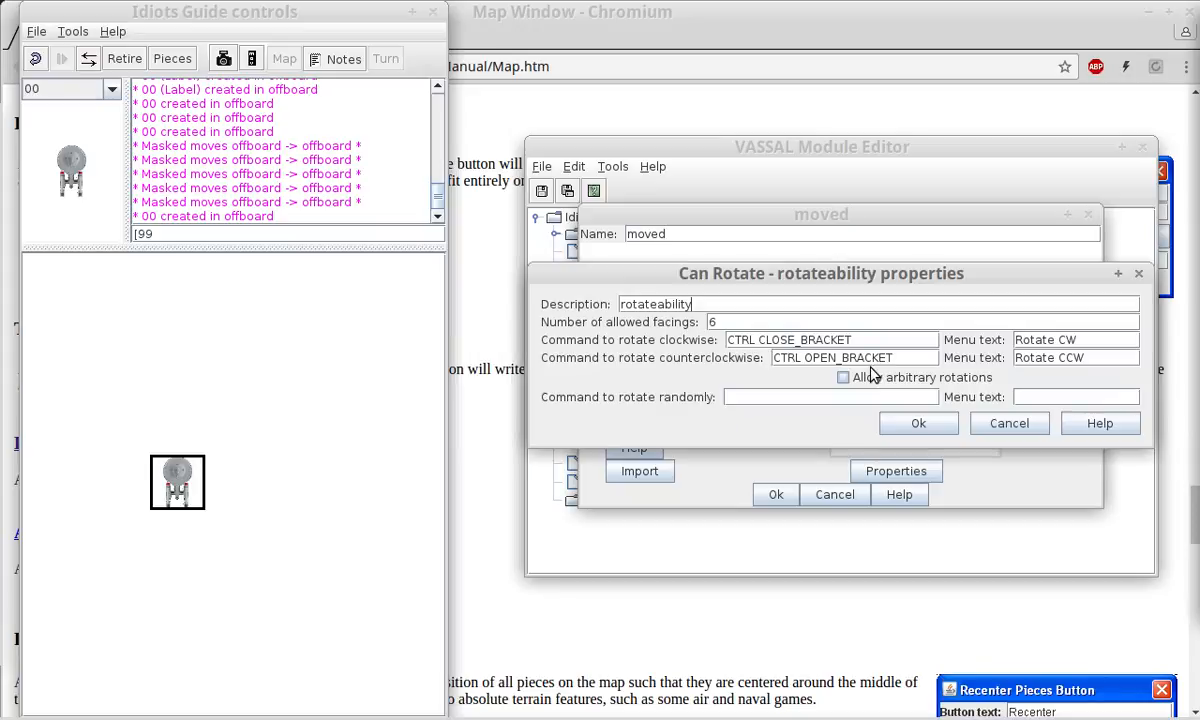
double_click(790, 341)
triple_click(792, 341)
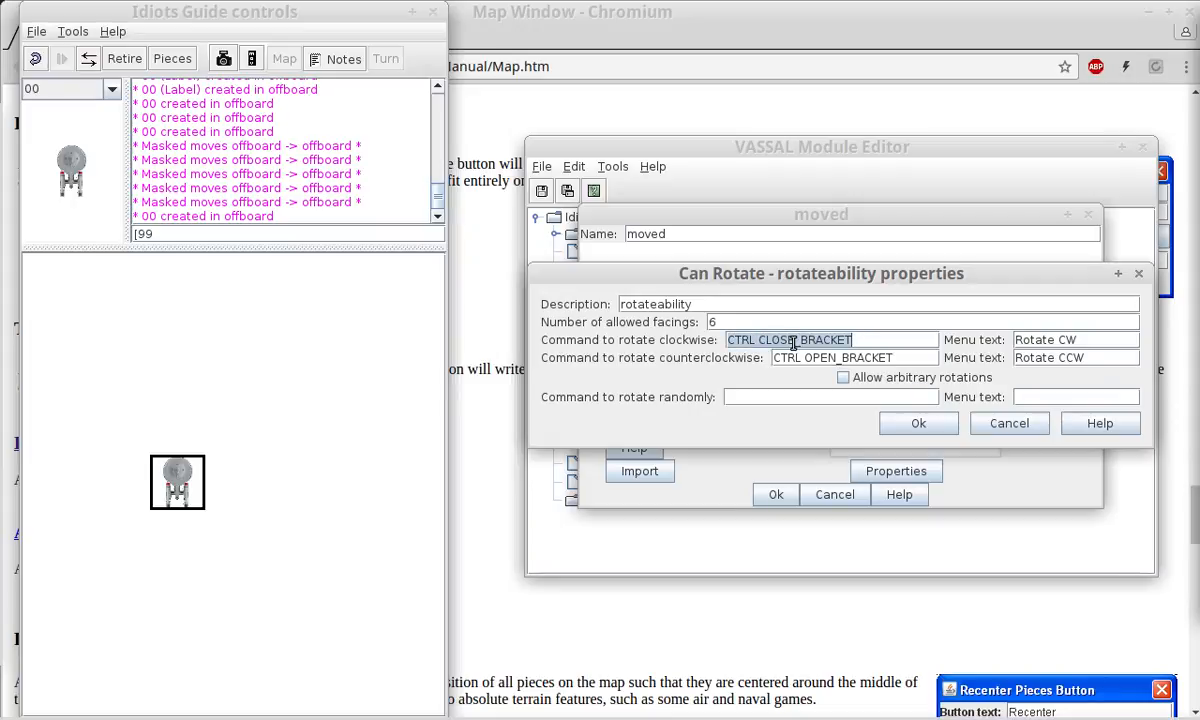
key("ctrl+r")
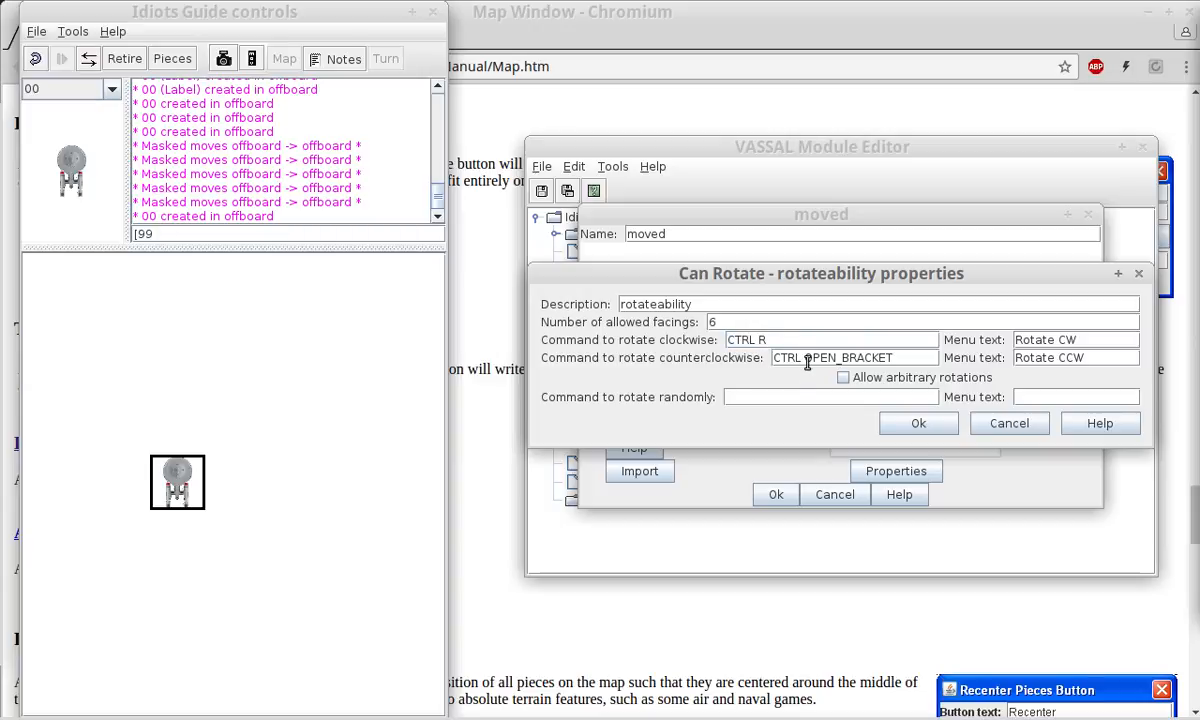
Set the counterclockwise command to CTRL L and the random rotation's menu text to "Rotate", then accept the moved prototype changes.
left_click(808, 358)
key("ctrl+l")
type("tate")
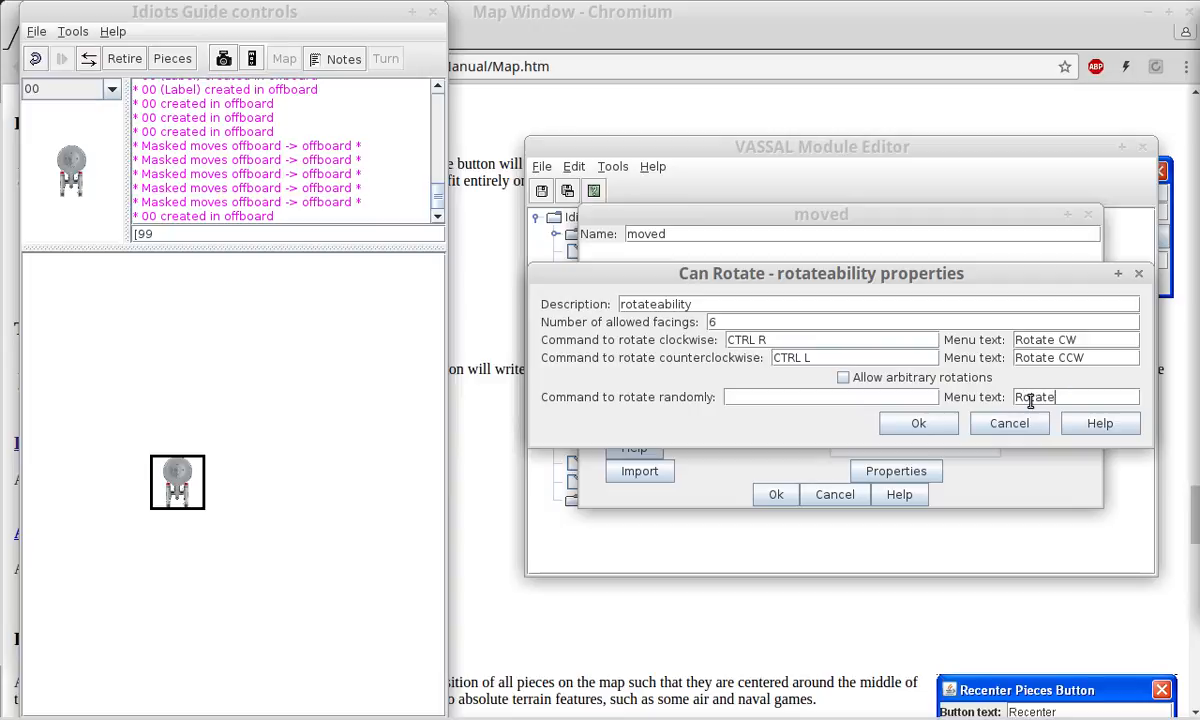
left_click(904, 428)
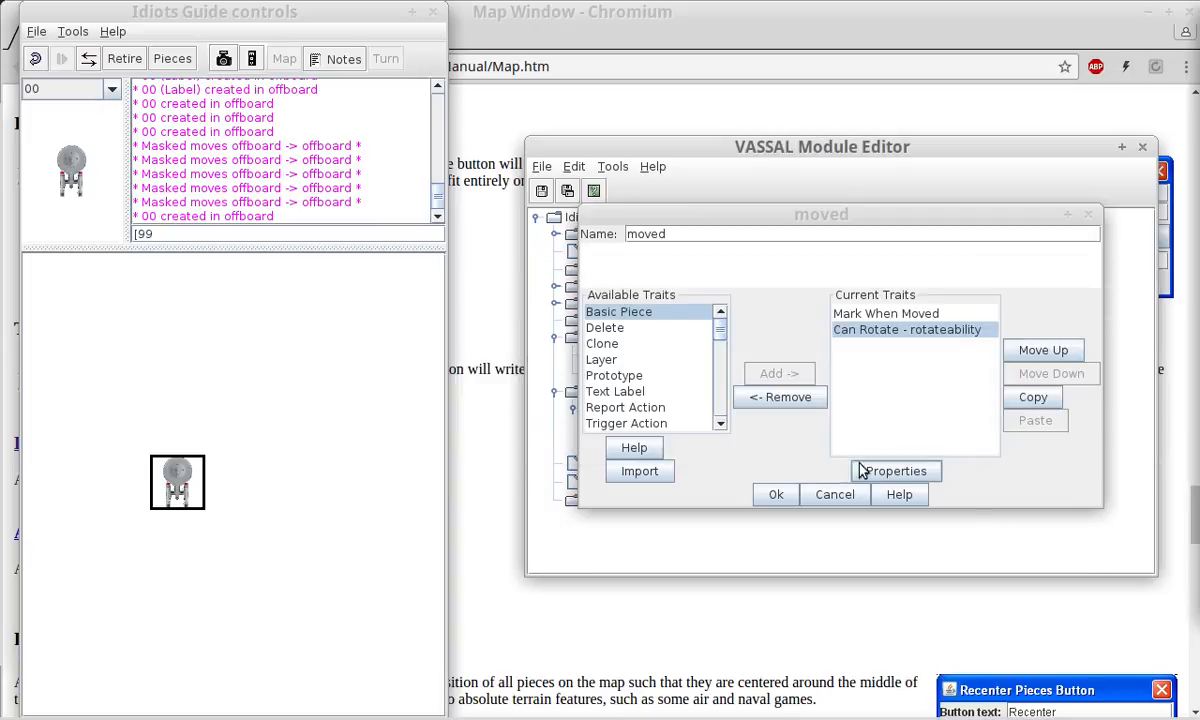
left_click(779, 495)
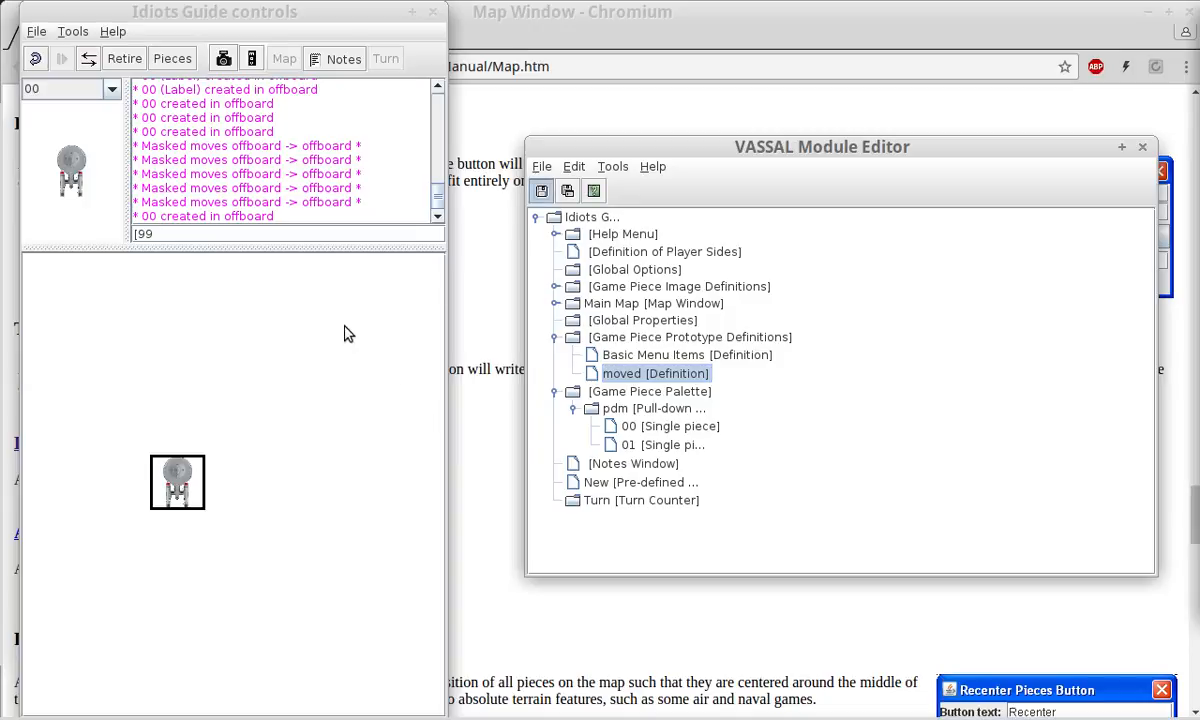
Replace the ship on the map with a new 00 piece and check its available commands.
left_click(190, 483)
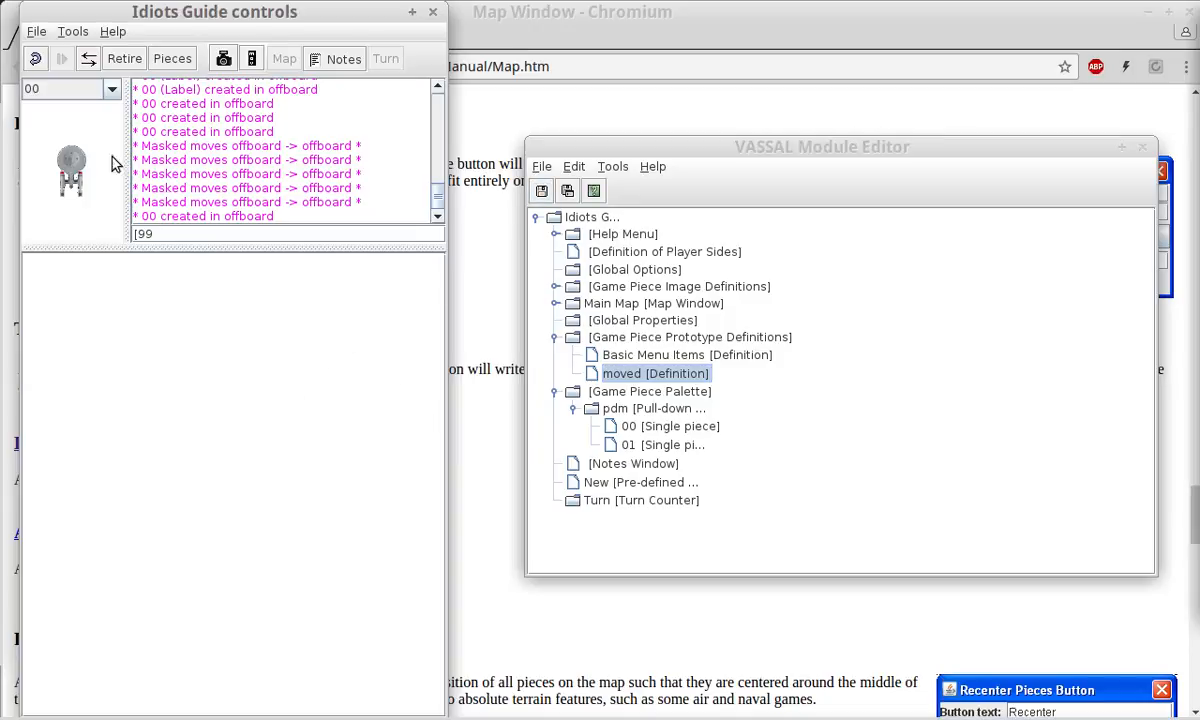
mouse_move(72, 168)
left_mouse_down()
mouse_move(80, 209)
mouse_move(262, 478)
left_mouse_up()
right_click(265, 478)
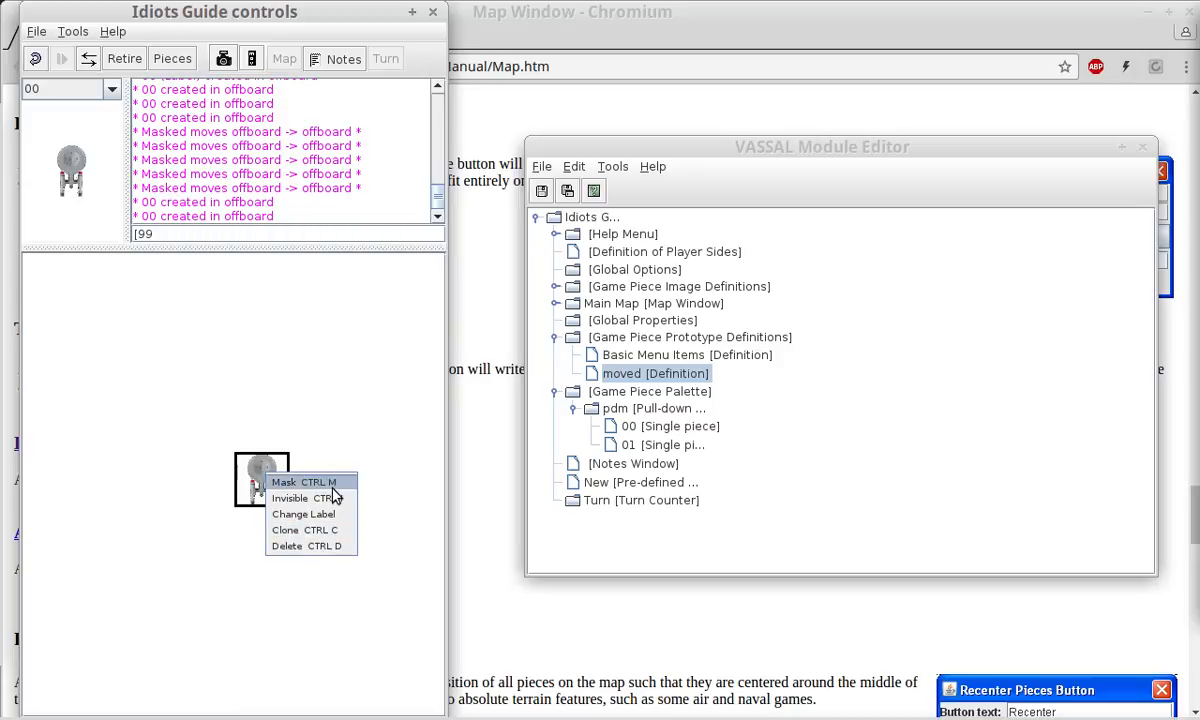
left_click(790, 420)
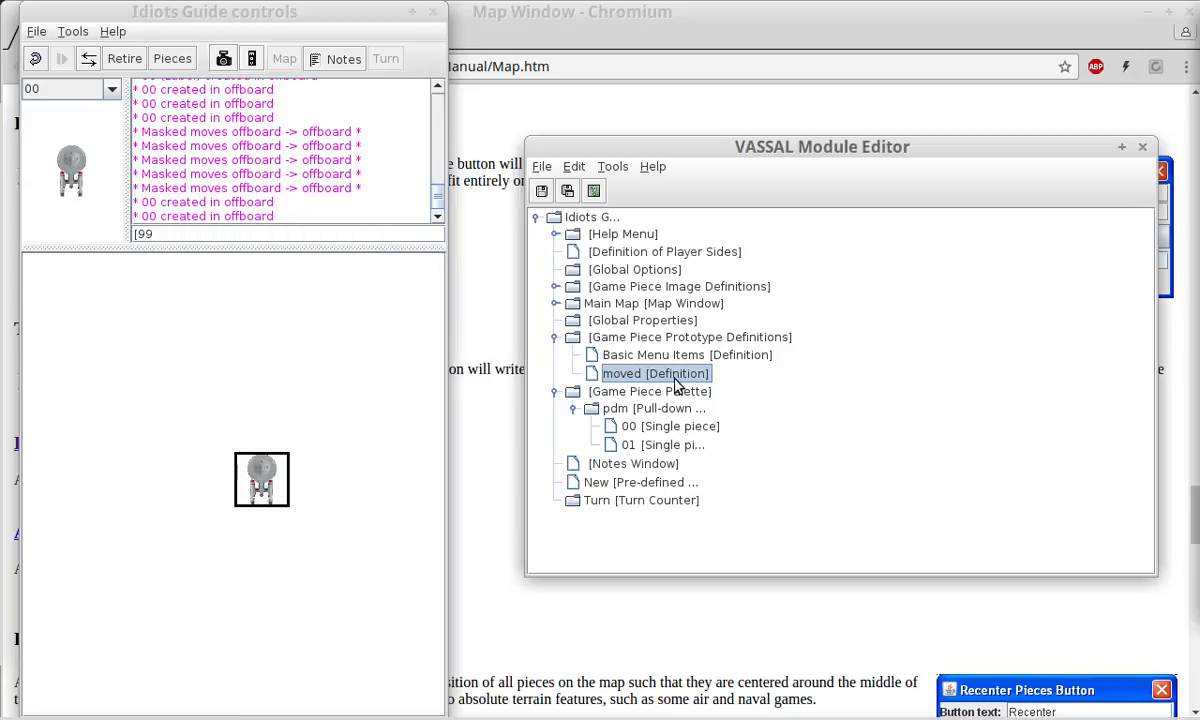
Add a Prototype trait named "moved" to the 00 piece in the palette and save the module.
left_click(664, 430)
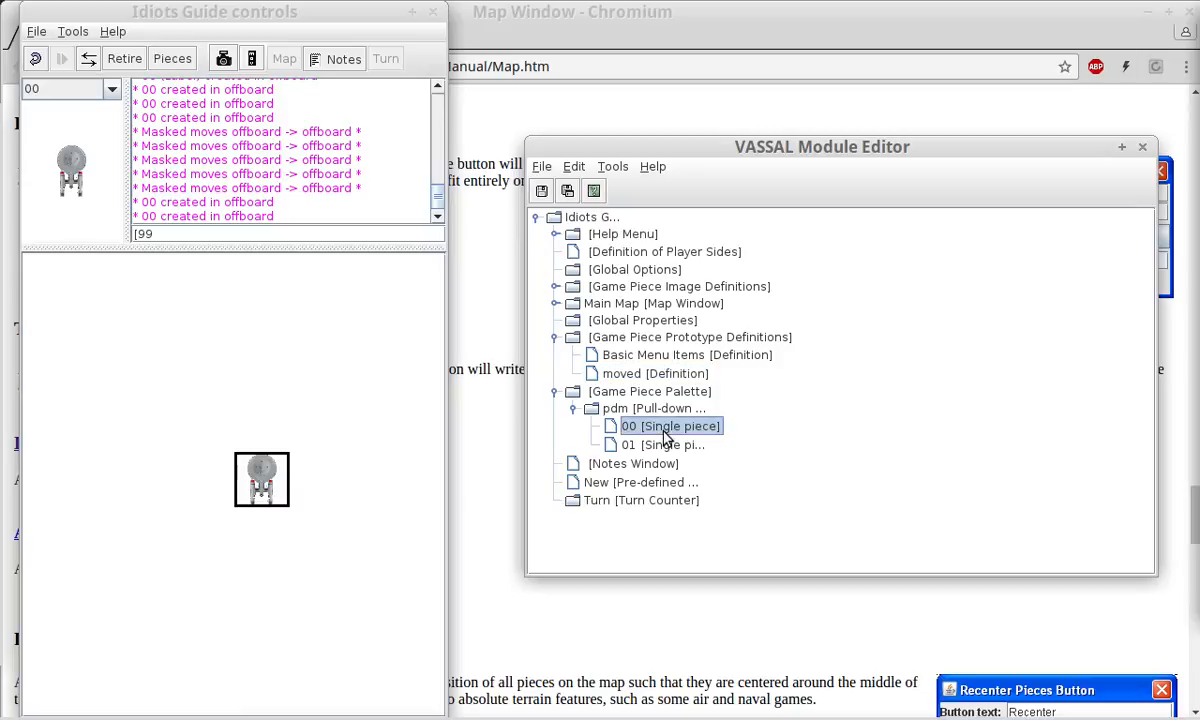
double_click(663, 434)
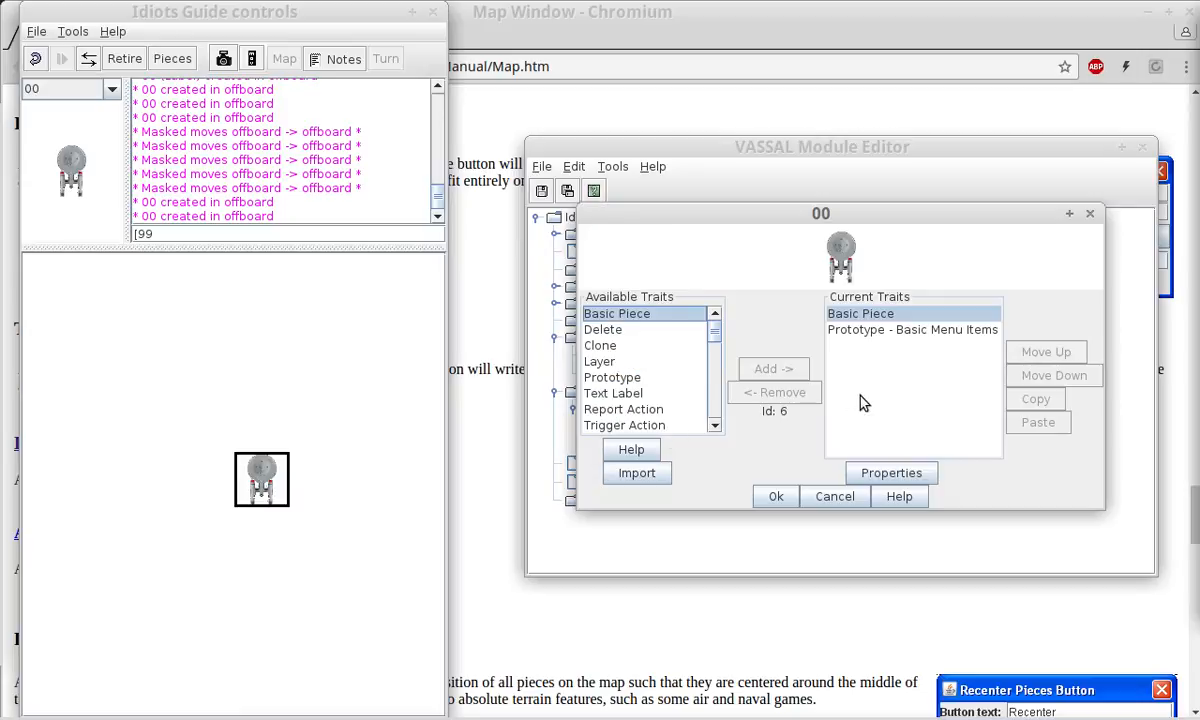
left_click(622, 383)
left_click(770, 369)
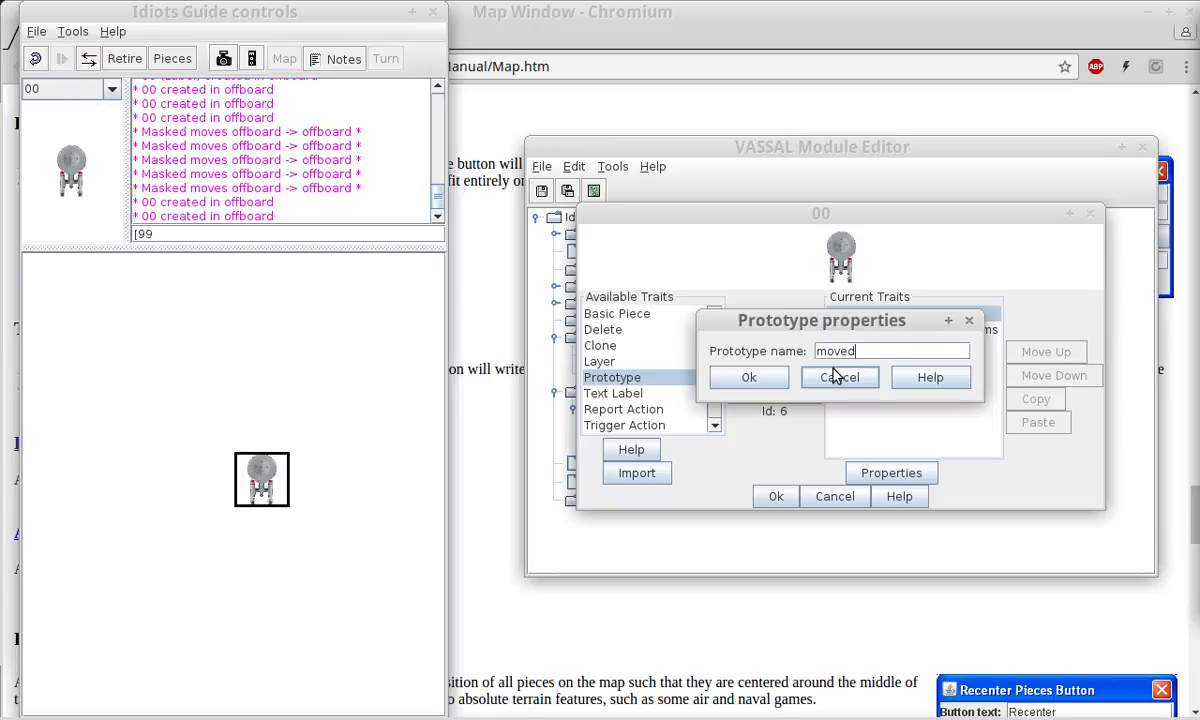
left_click(749, 377)
left_click(776, 496)
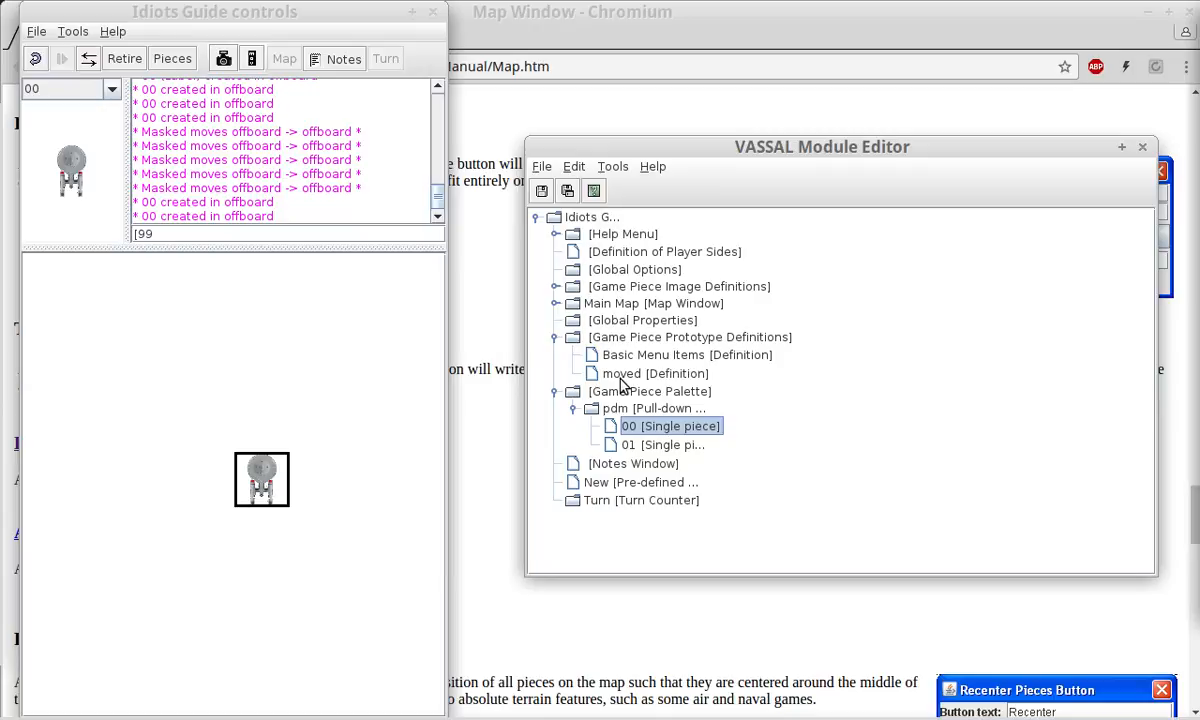
left_click(541, 190)
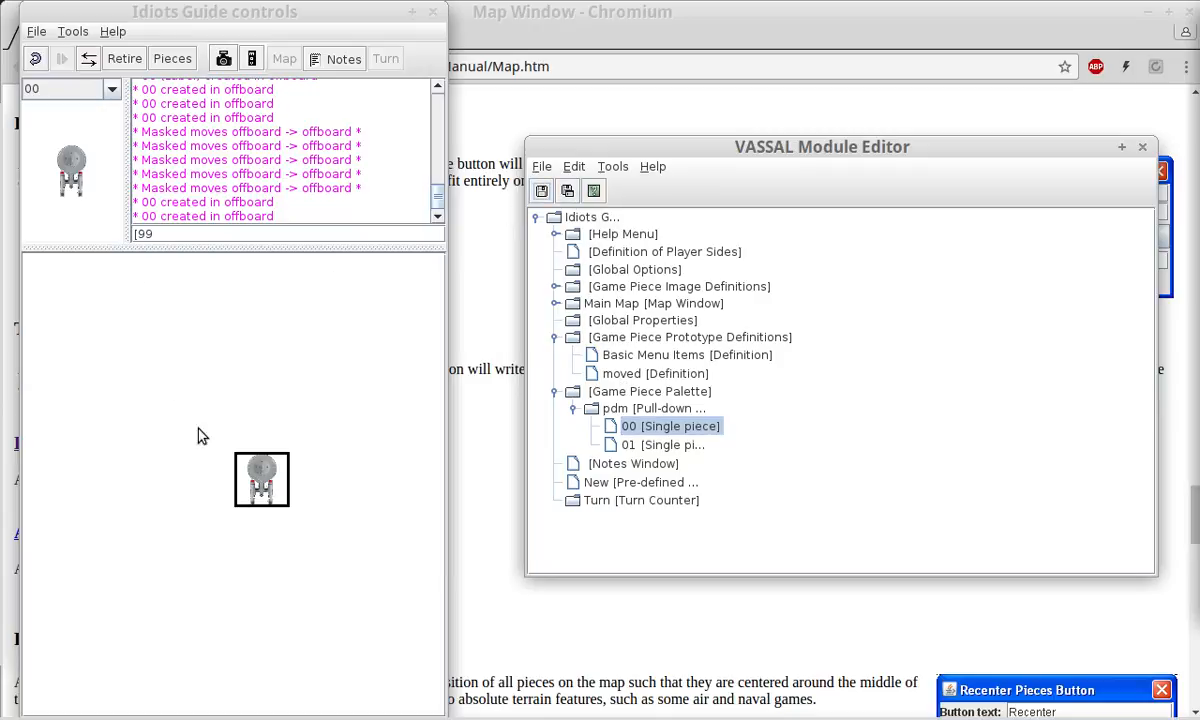
Replace the ship on the map with a new 00 piece and rotate it step by step through a full turn.
left_click(276, 487)
left_click_drag(70, 152, 258, 495)
right_click(258, 495)
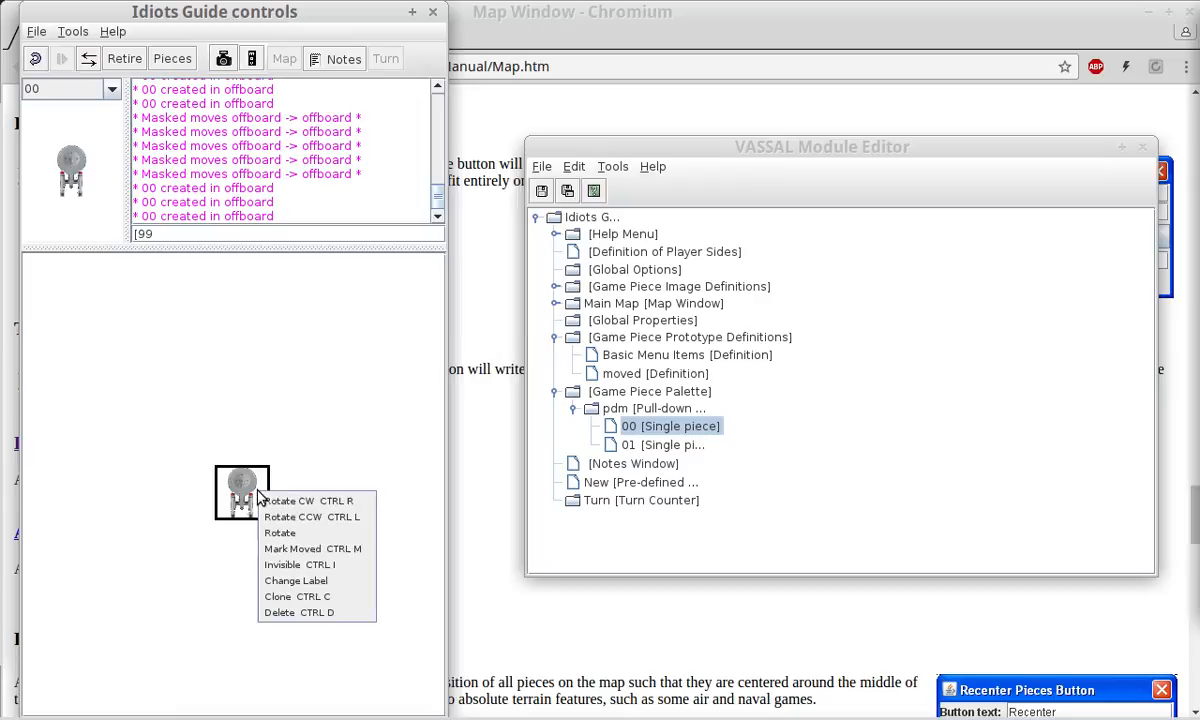
left_click(345, 503)
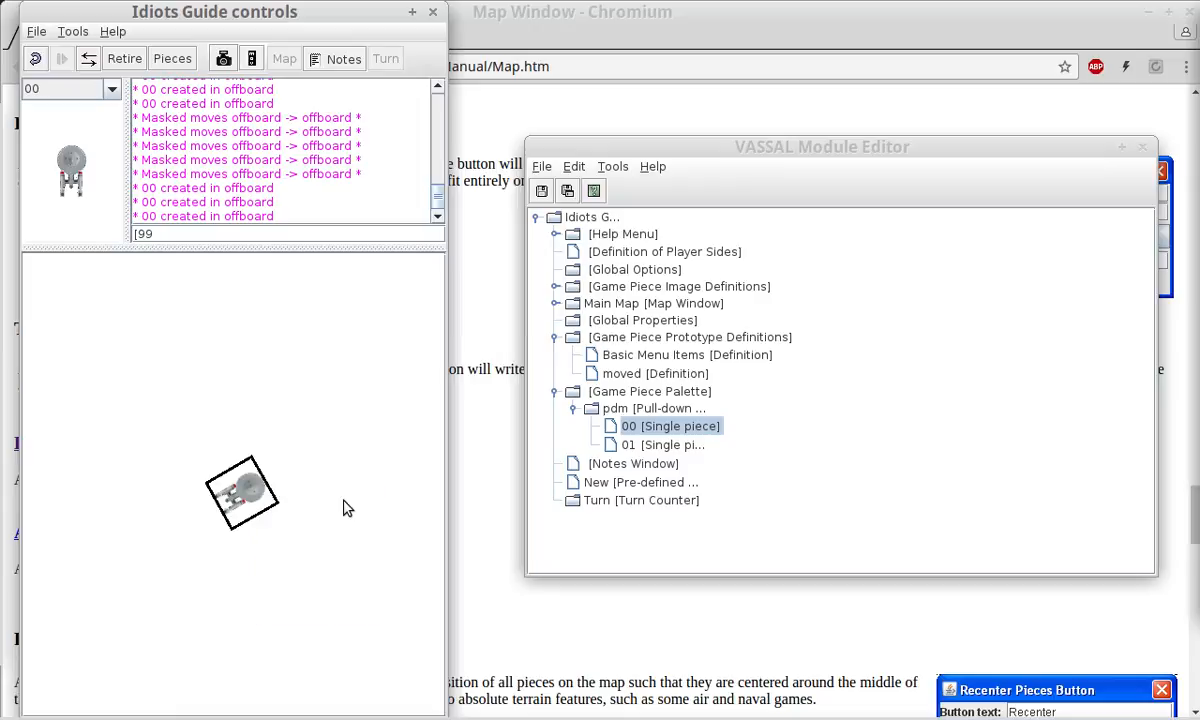
key("ctrl+]")
key("ctrl+]")
key("ctrl+]")
key("ctrl+]")
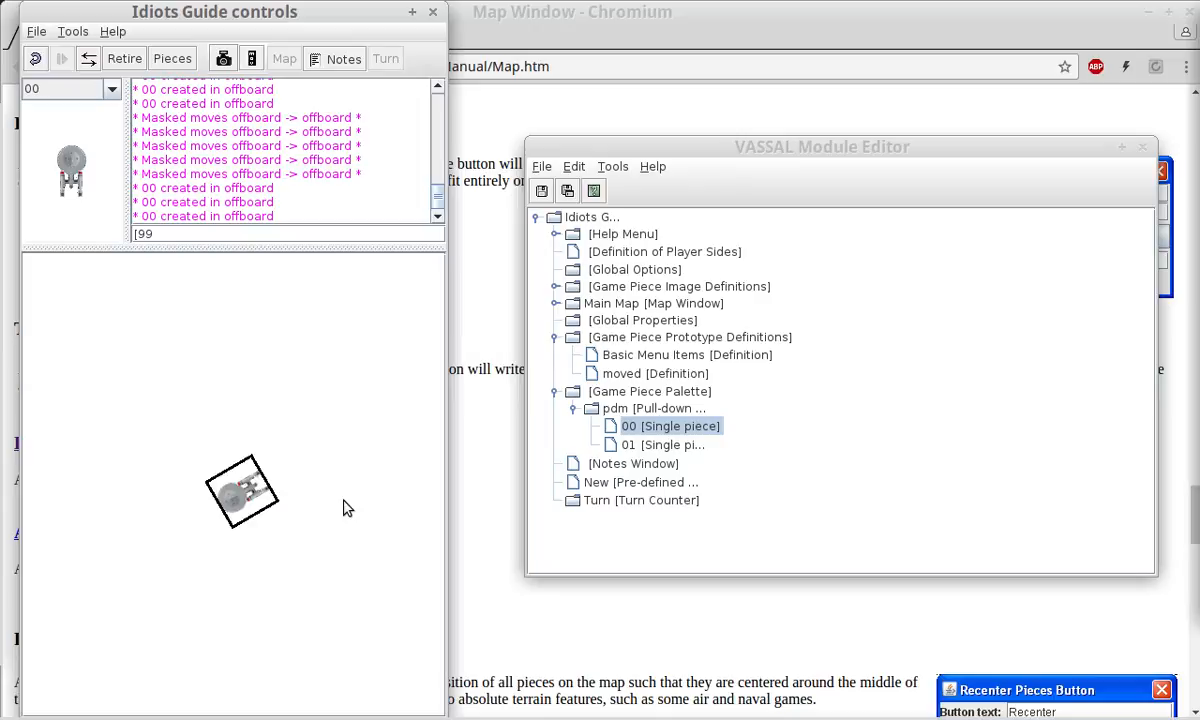
key("ctrl+]")
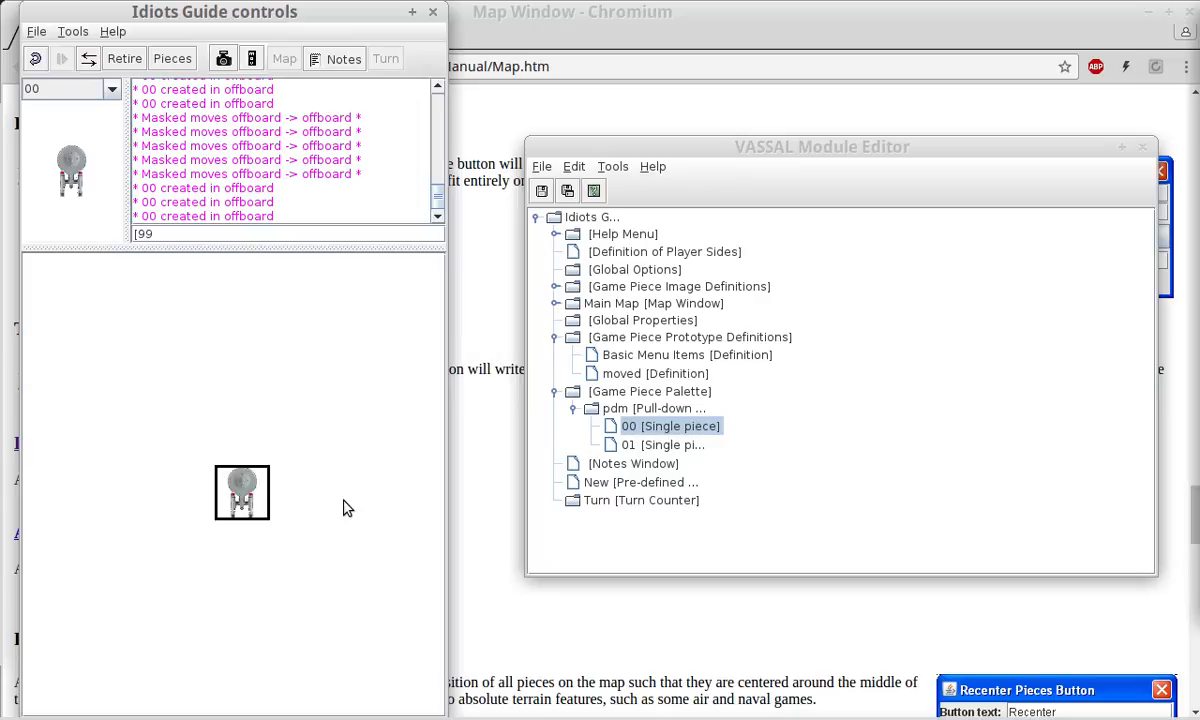
Try the random Rotate command on the 00 piece and check its command list again.
right_click(250, 487)
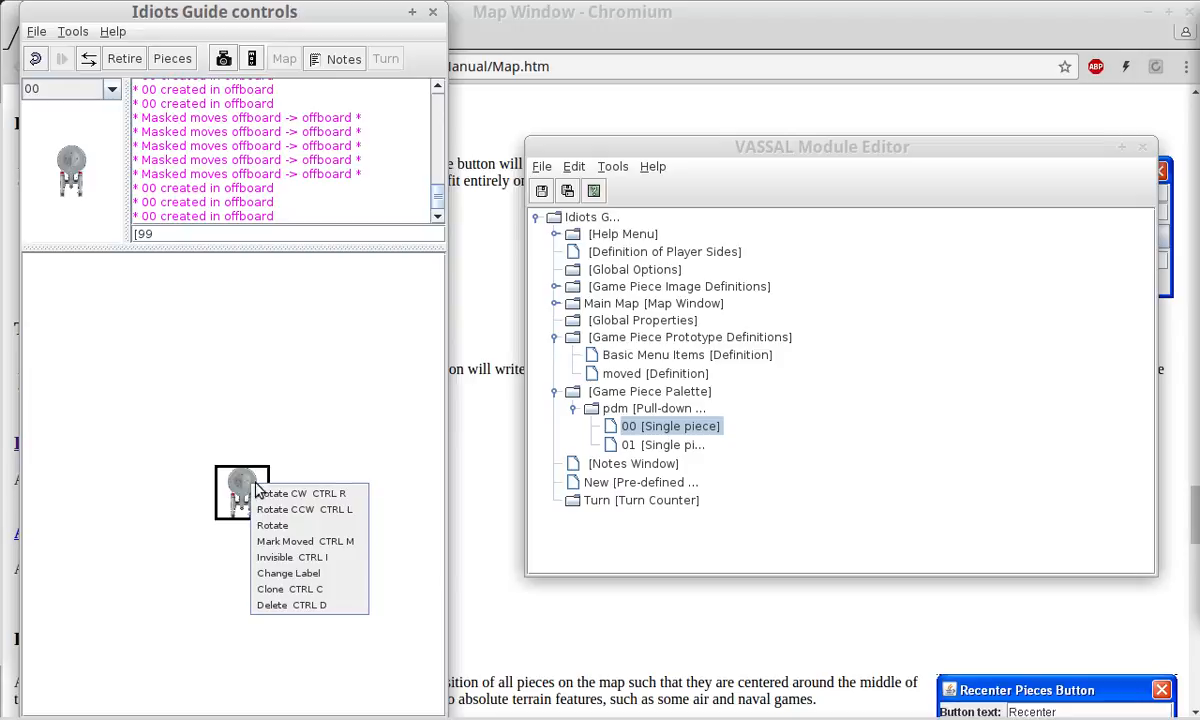
left_click(318, 526)
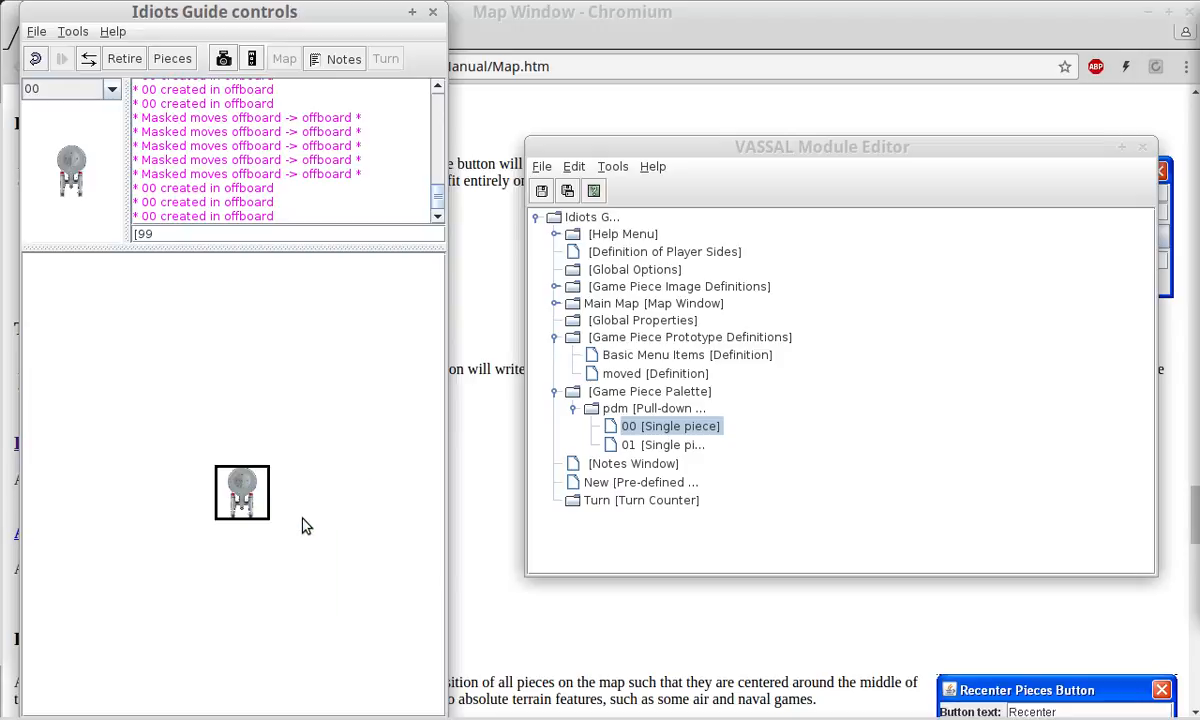
right_click(258, 494)
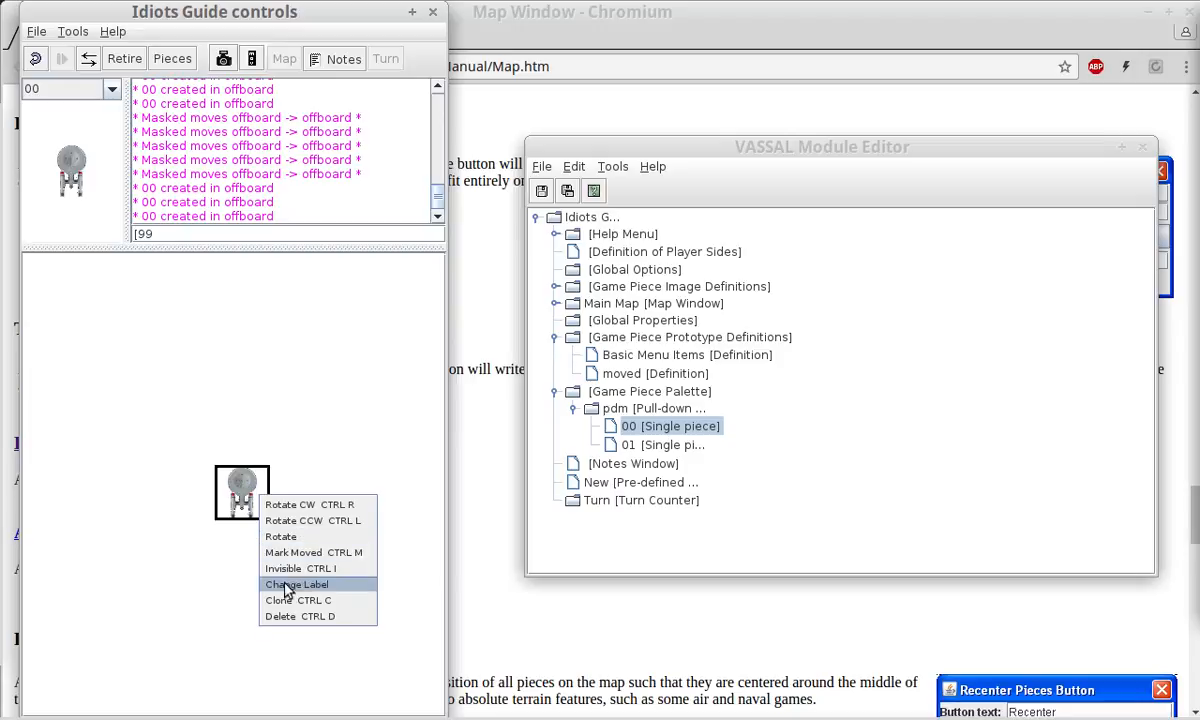
left_click(830, 410)
Clear the random rotation's menu text in the moved prototype's Can Rotate trait.
double_click(621, 376)
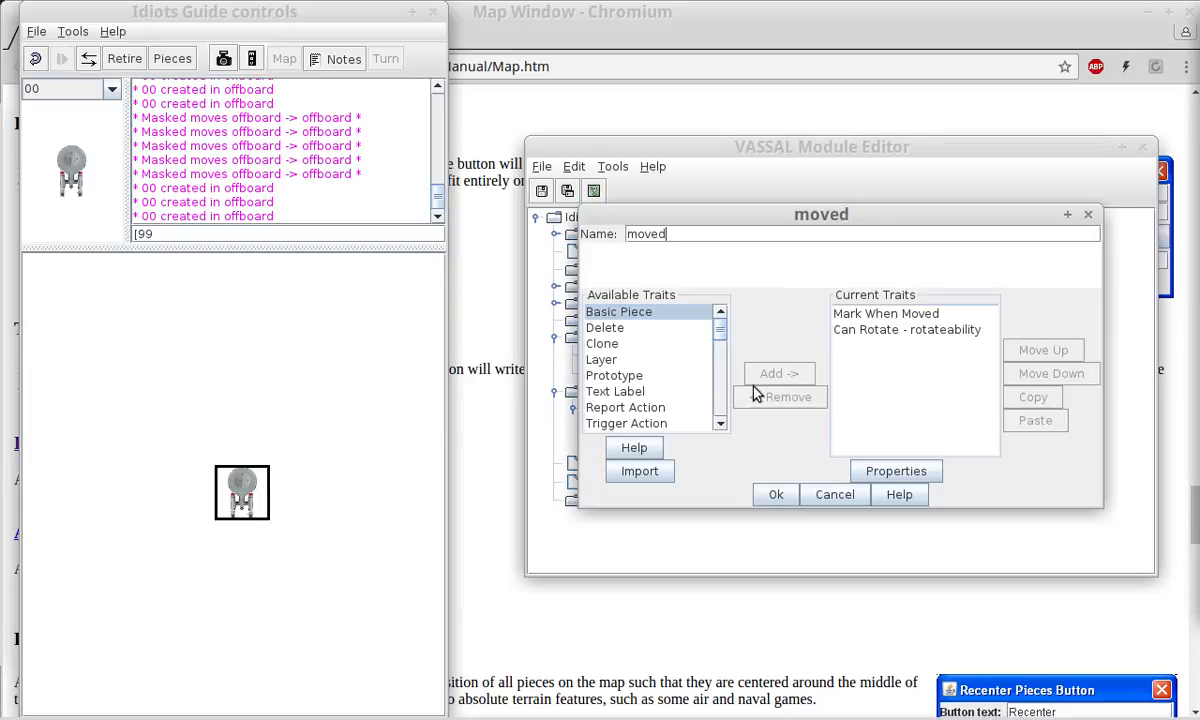
left_click(924, 332)
double_click(924, 345)
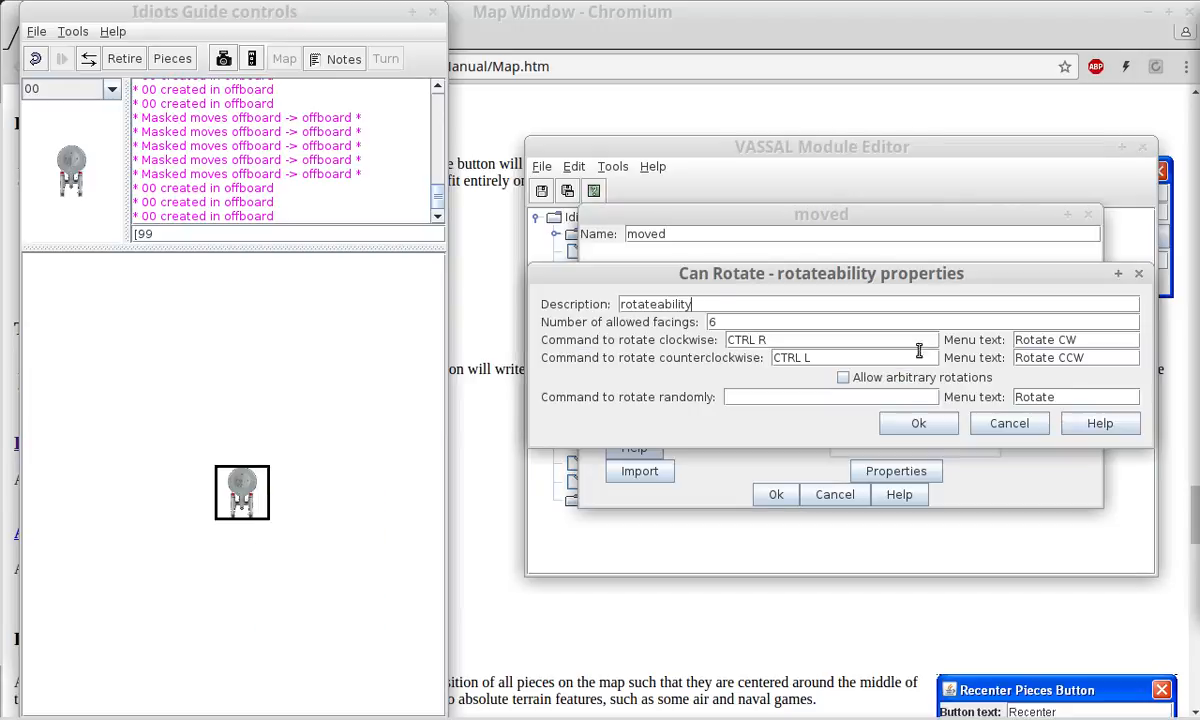
double_click(1016, 397)
key("BackSpace")
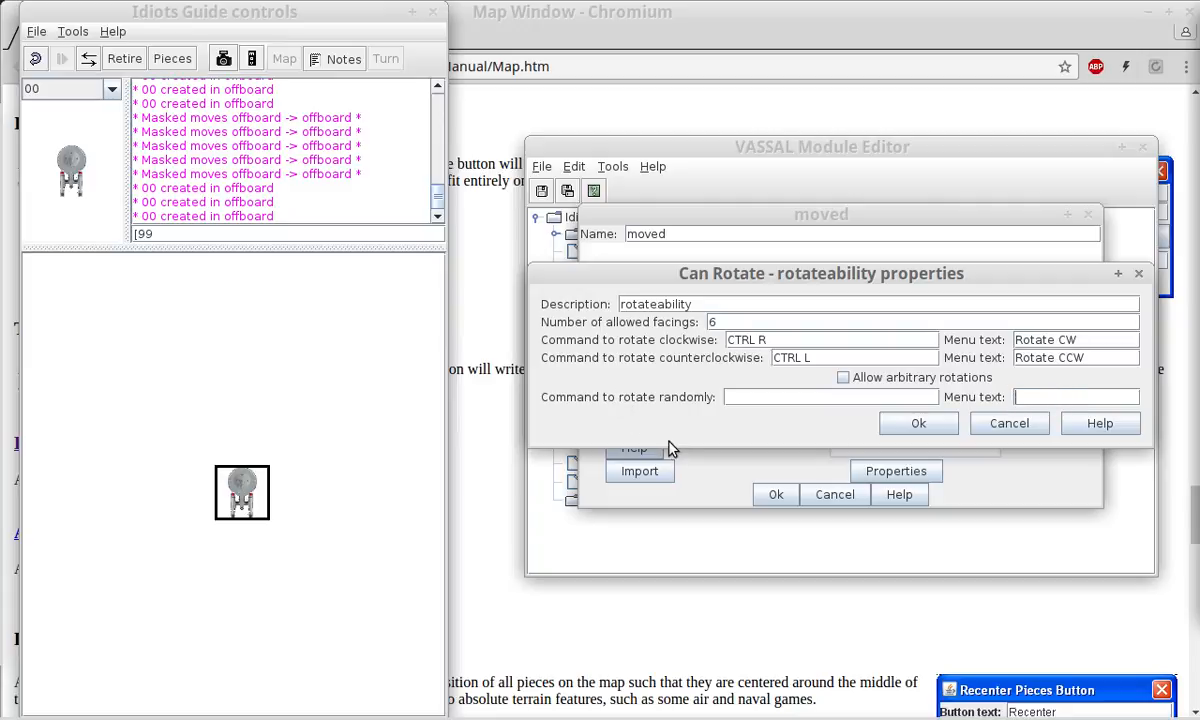
left_click(913, 425)
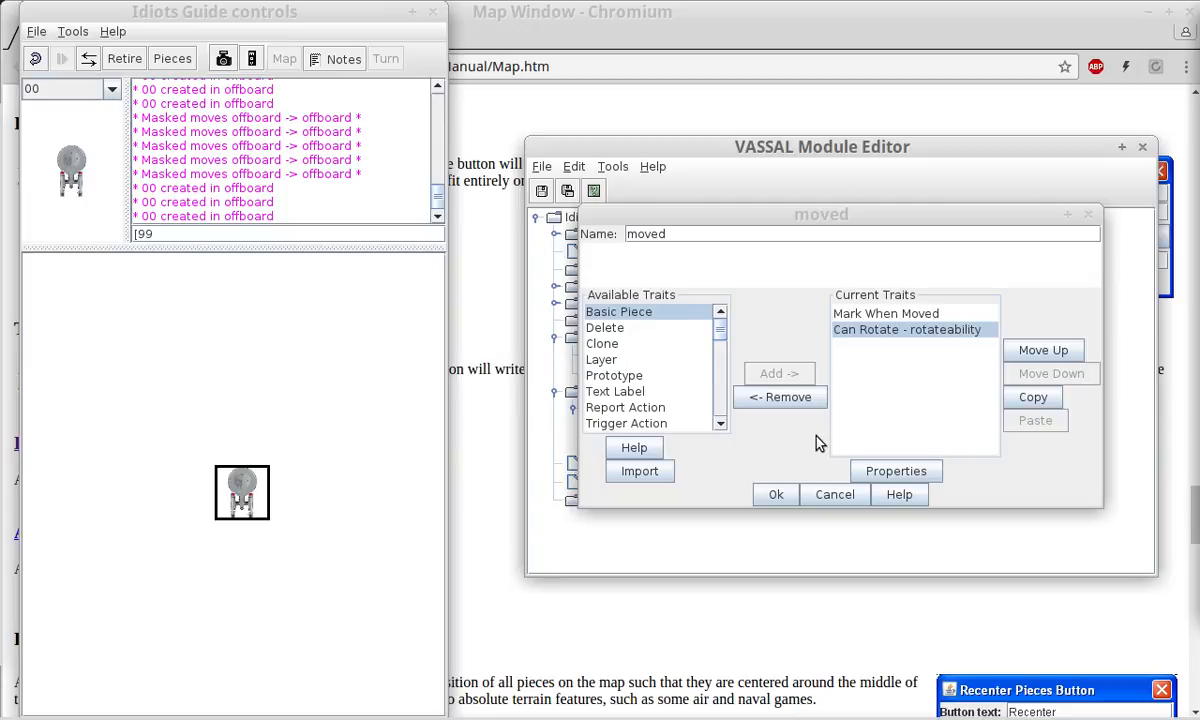
Add a Move fixed distance trait with the description "fwrd" to the moved prototype.
left_click(665, 393)
scroll(668, 409, "down", 2)
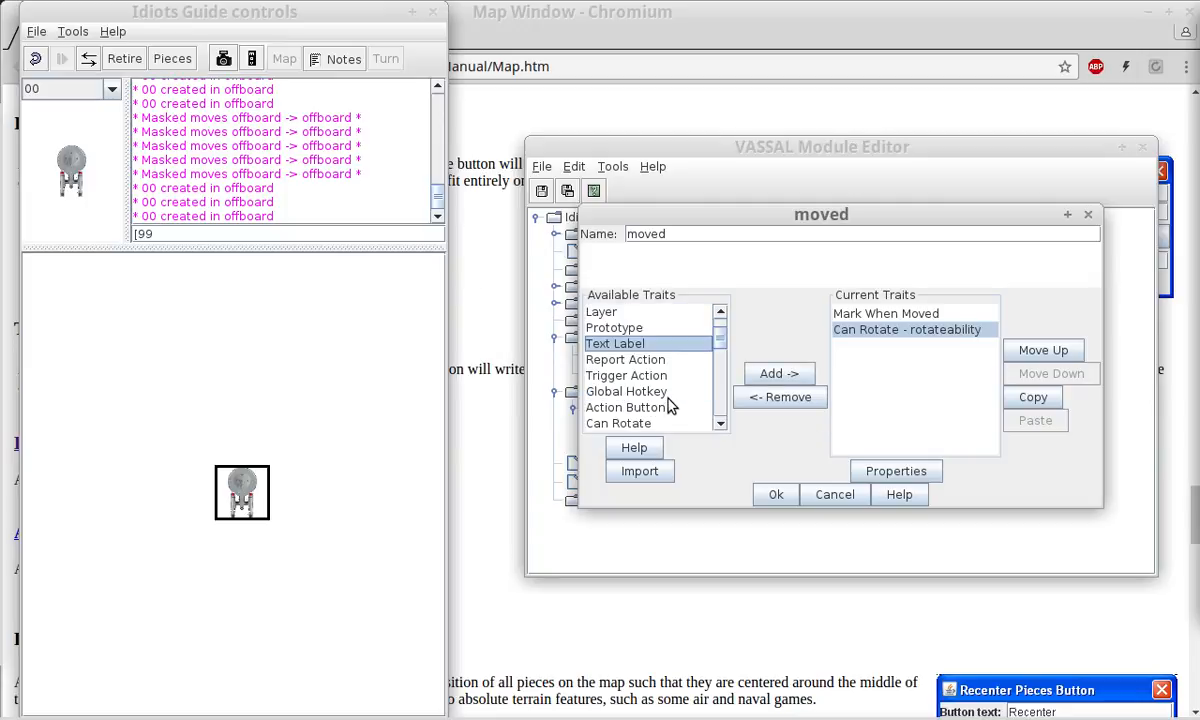
scroll(670, 405, "down", 7)
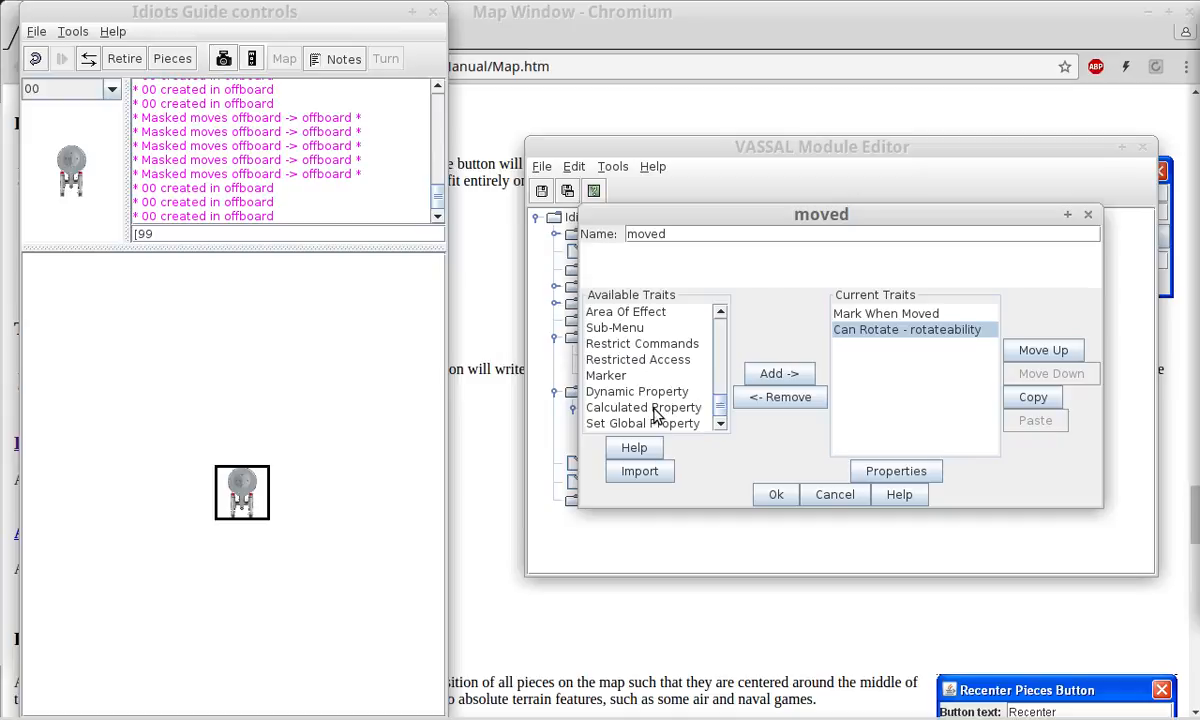
left_click(621, 422)
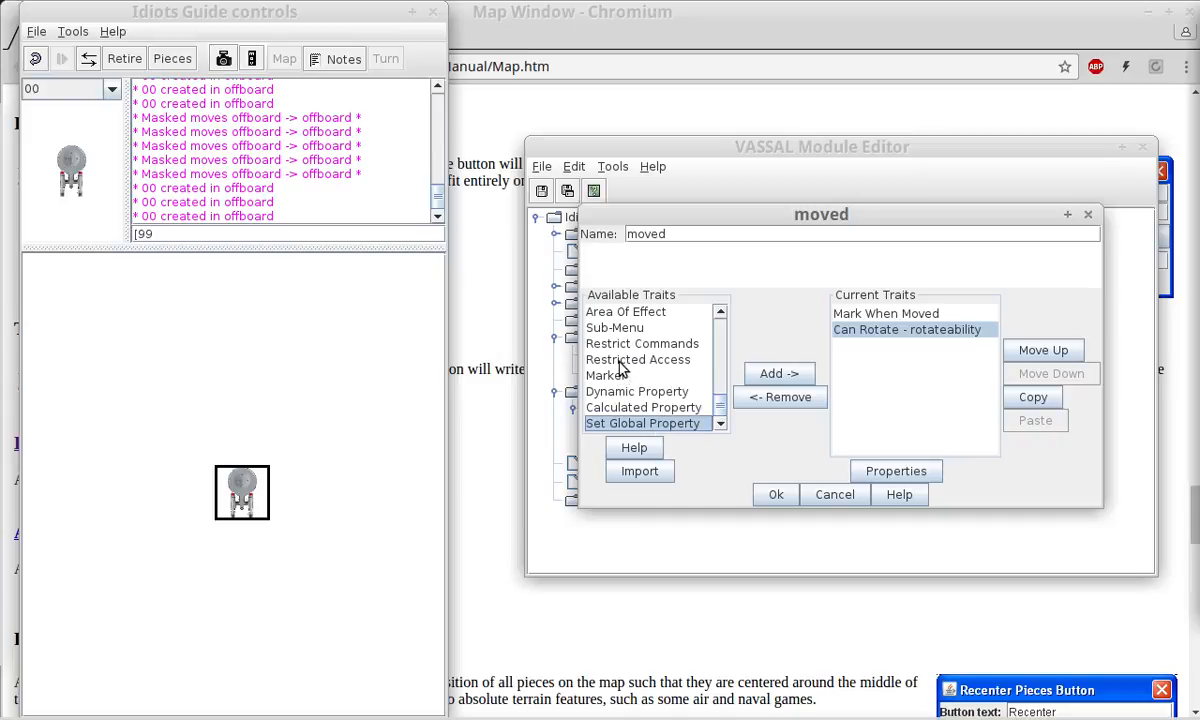
left_click(630, 313)
scroll(632, 330, "up", 2)
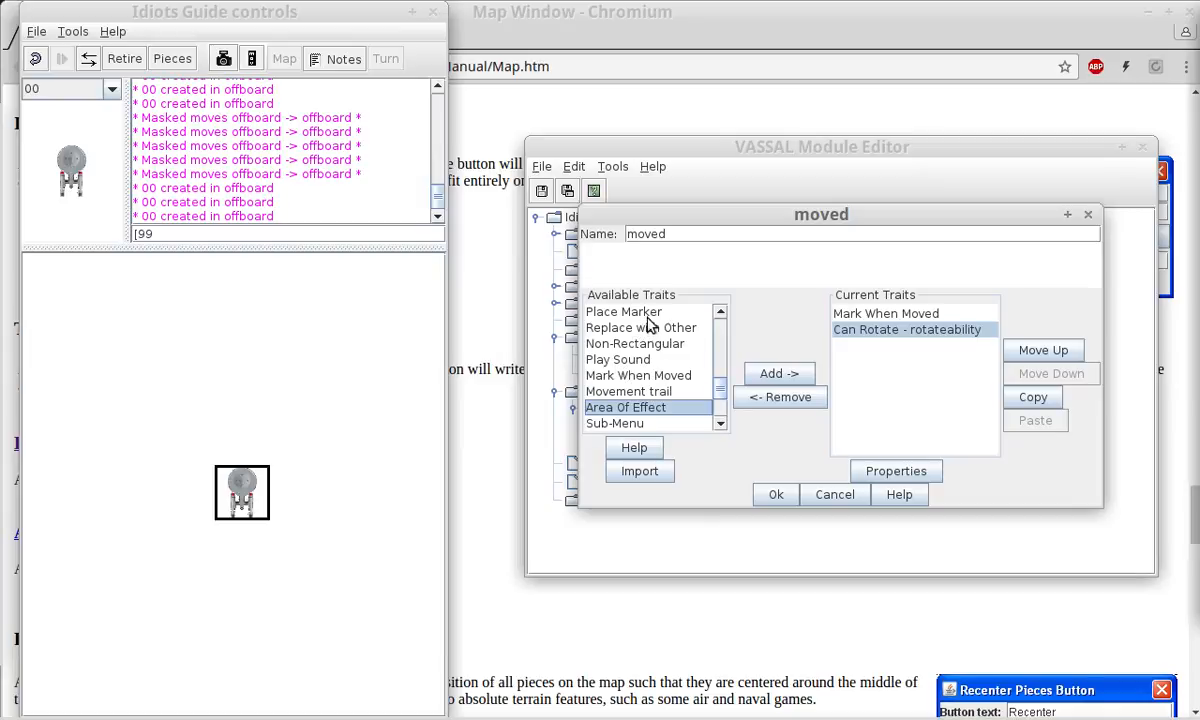
left_click(580, 314)
scroll(640, 391, "up", 3)
scroll(655, 405, "down", 1)
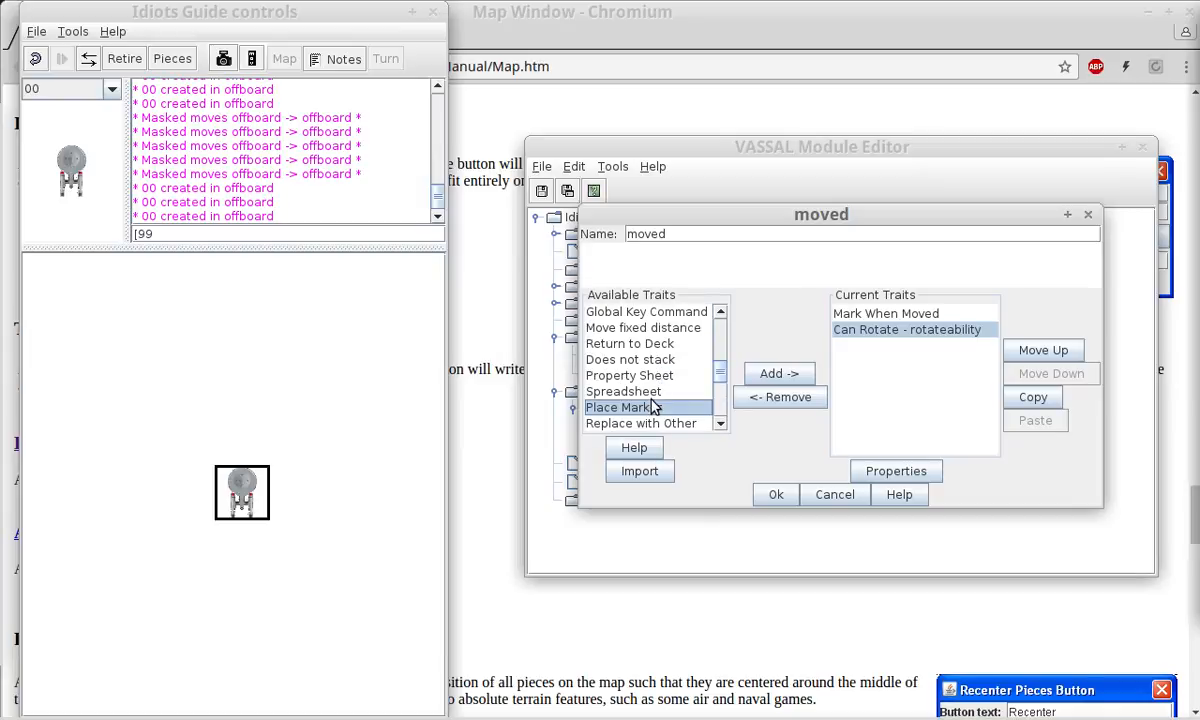
left_click(636, 330)
left_click(774, 378)
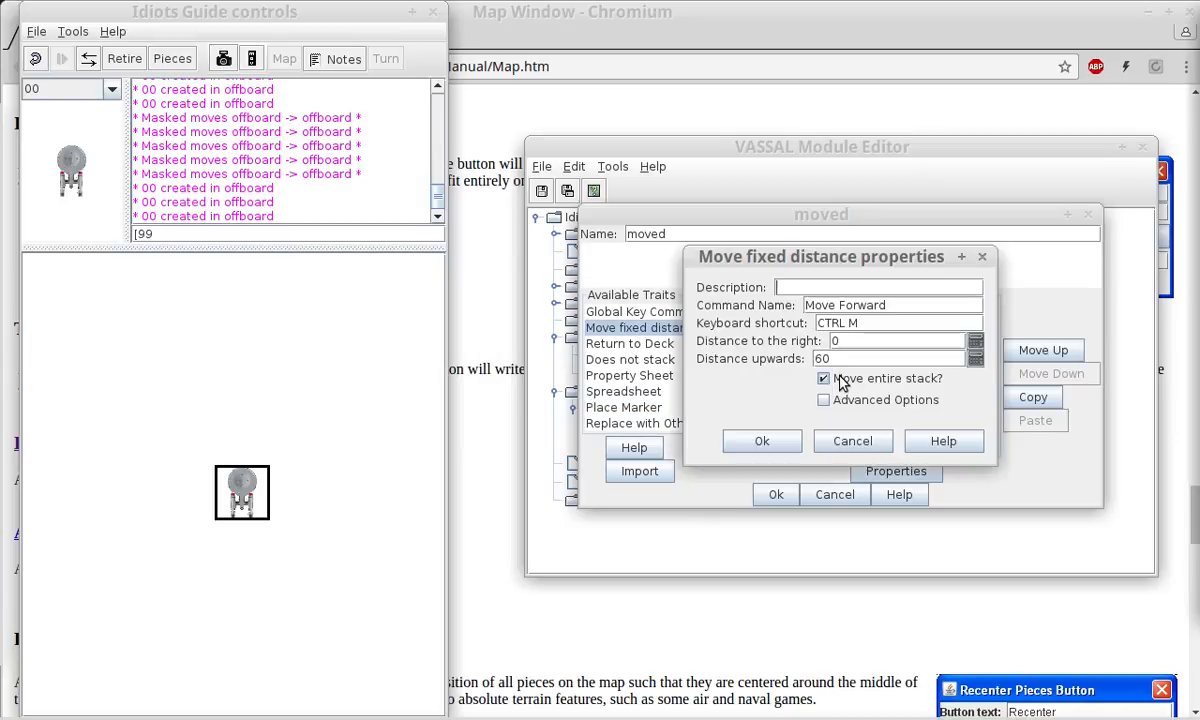
left_click(836, 342)
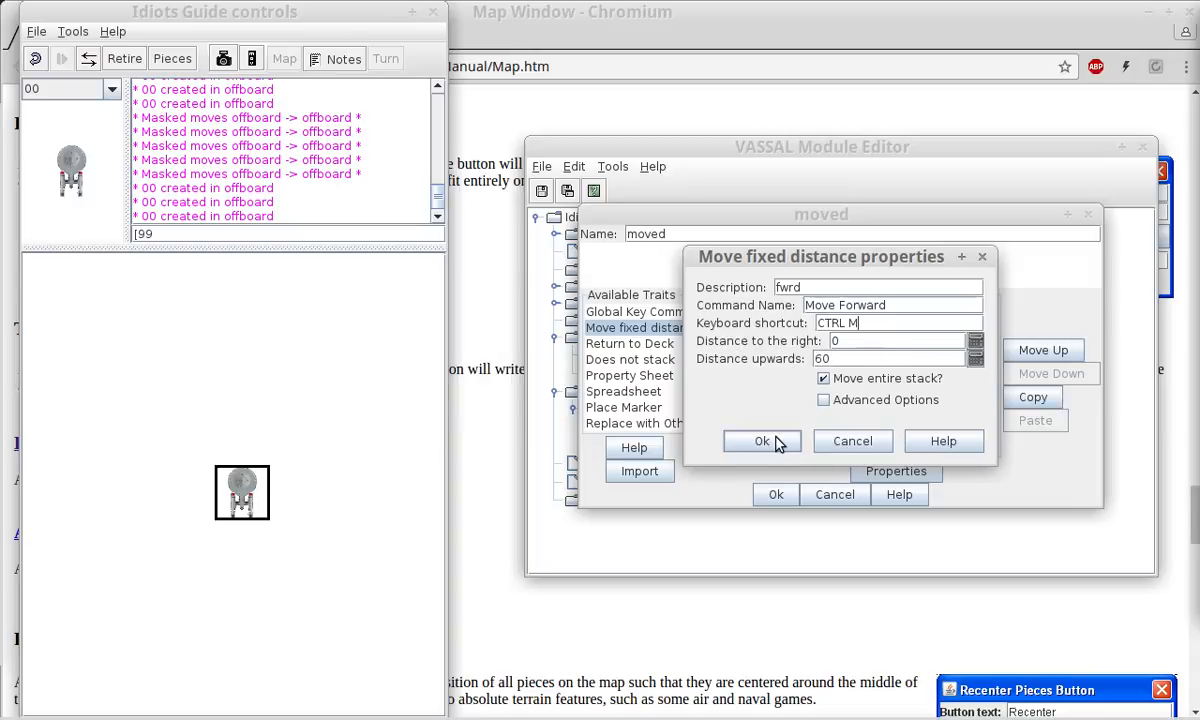
Examine the advanced offset options of the Move fixed distance trait, leaving them disabled.
left_click(824, 401)
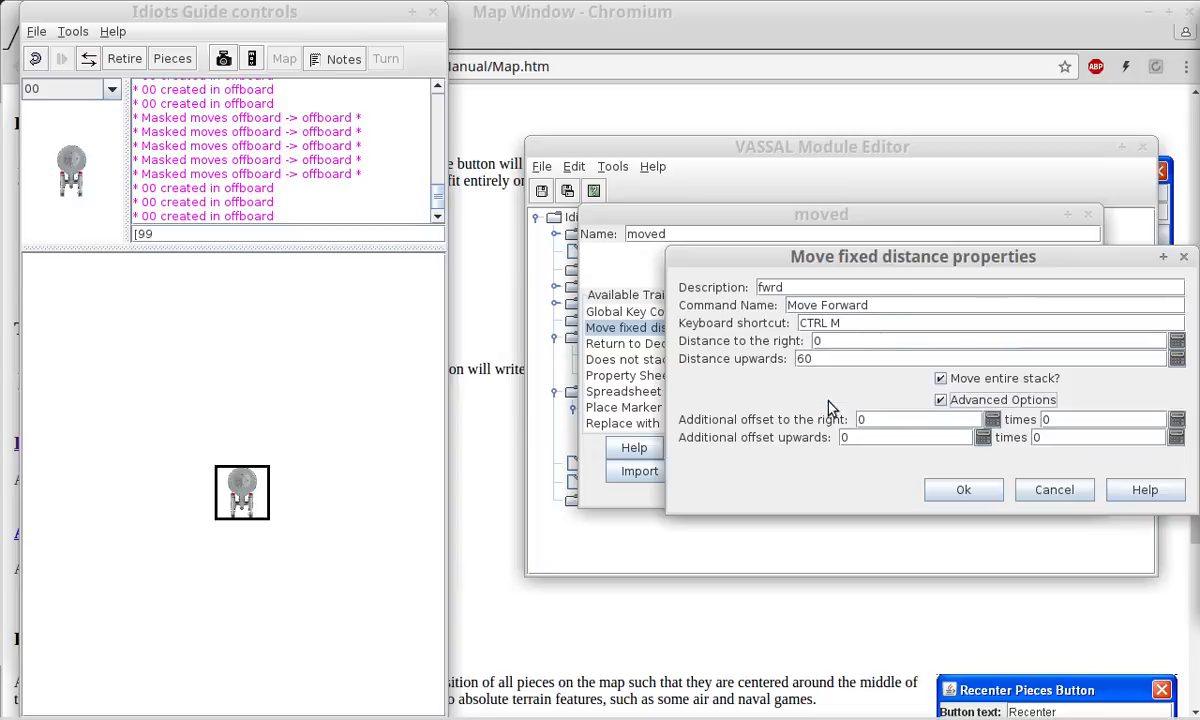
left_click_drag(818, 260, 692, 253)
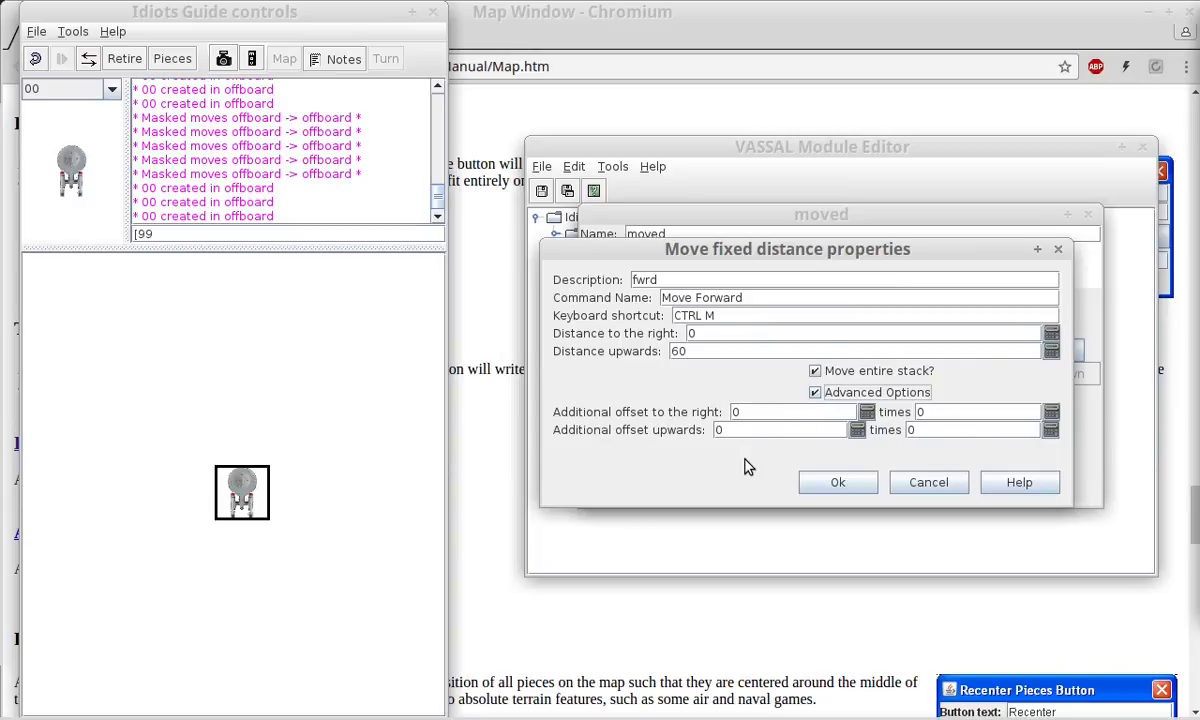
left_click(815, 392)
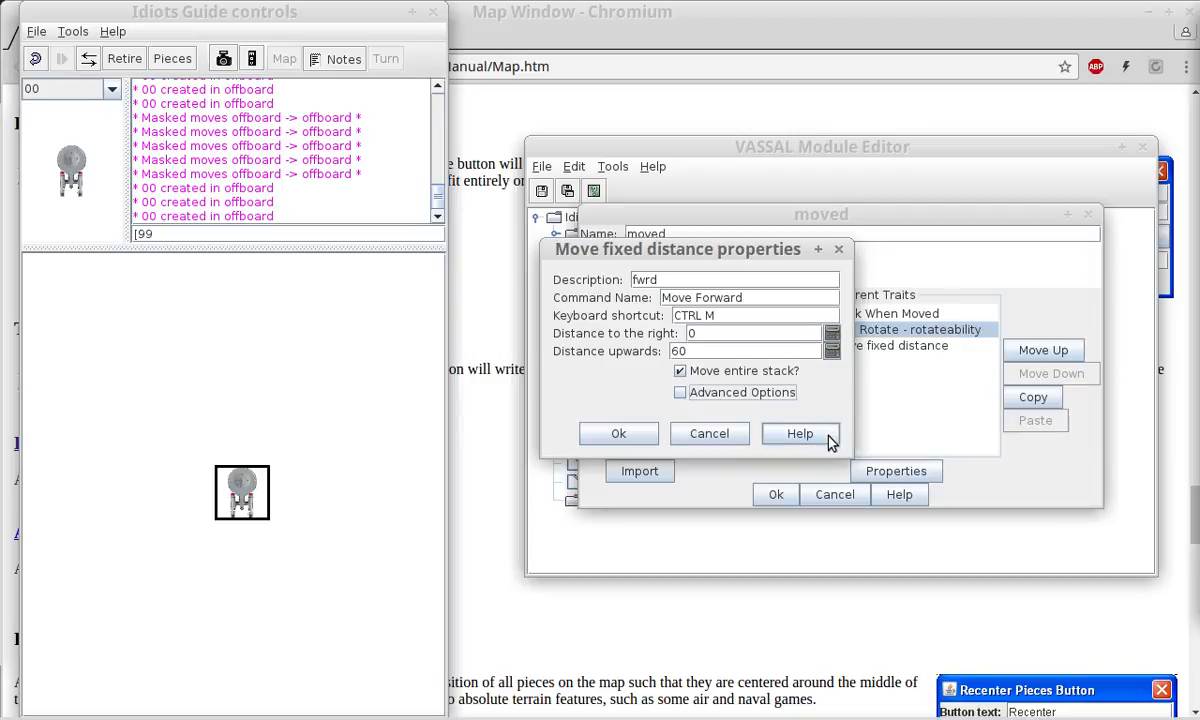
Accept the Move fixed distance settings and the moved prototype's changes.
left_click(620, 435)
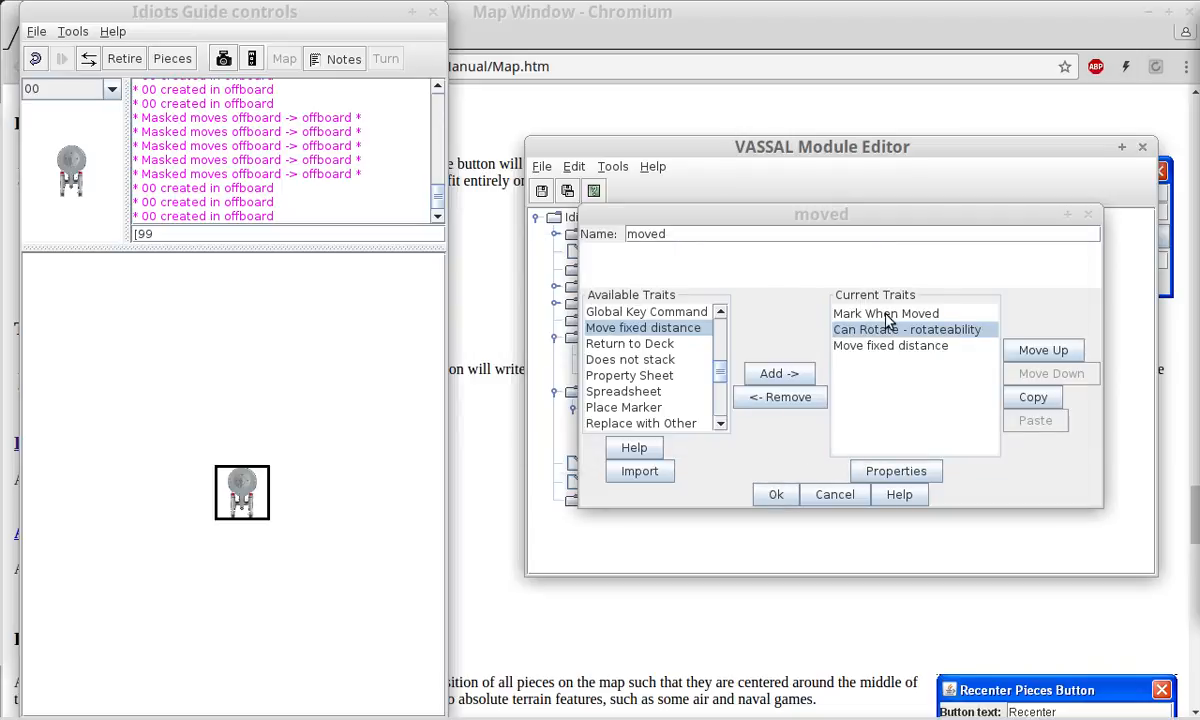
left_click(868, 350)
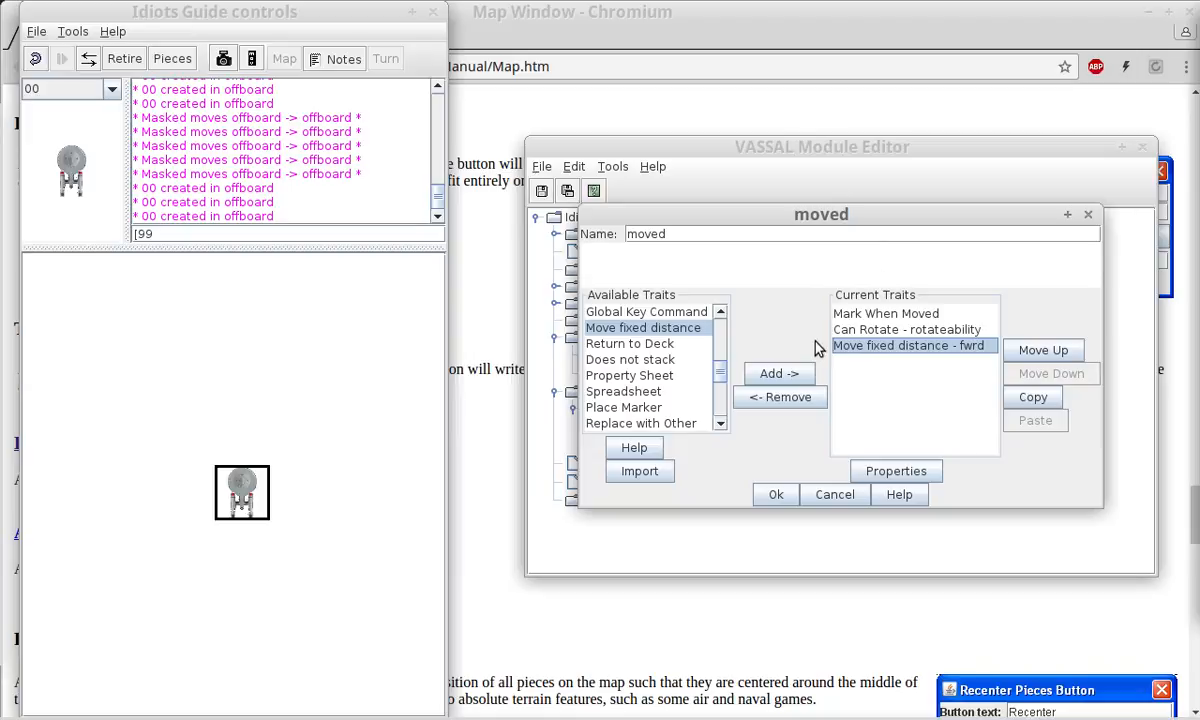
left_click(780, 495)
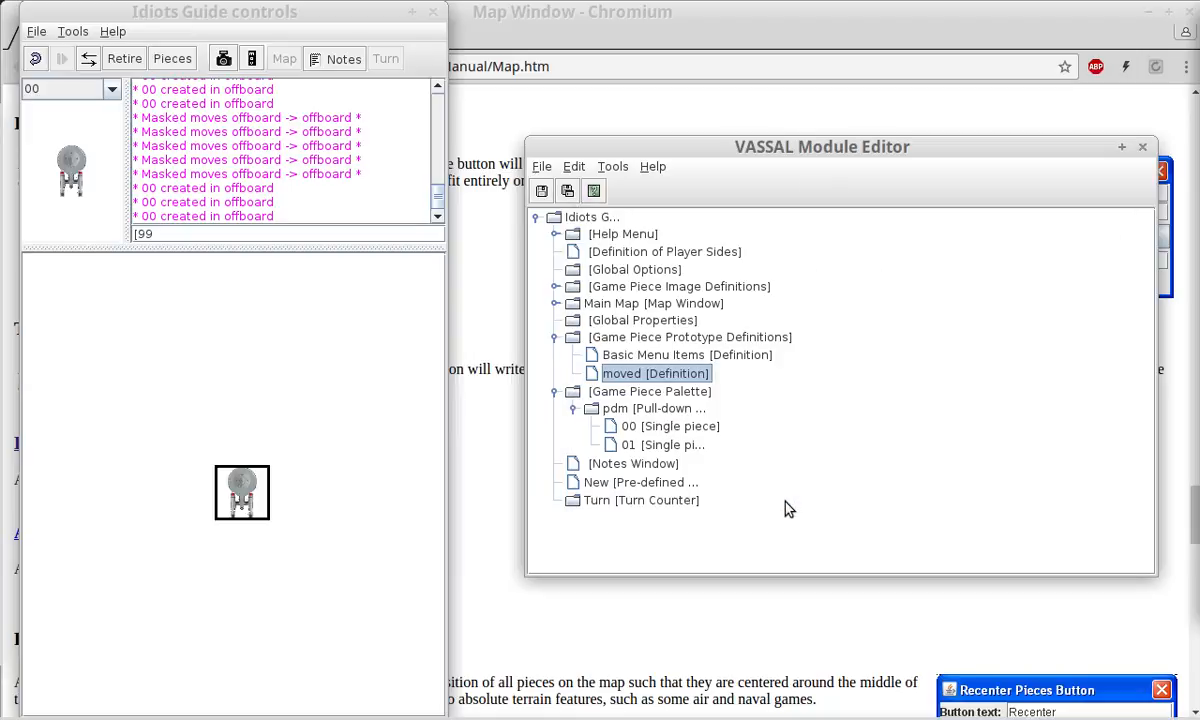
Check which traits the 00 and 01 pieces in the palette currently have.
double_click(658, 426)
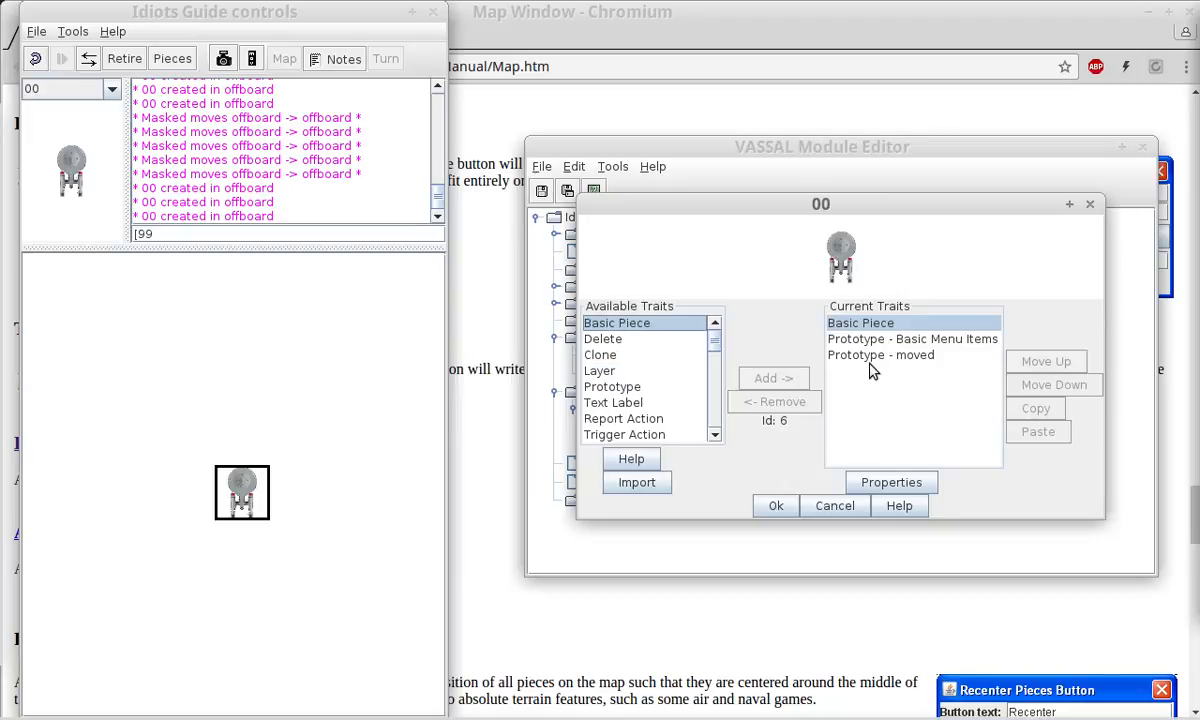
left_click(840, 355)
left_click(777, 506)
double_click(655, 443)
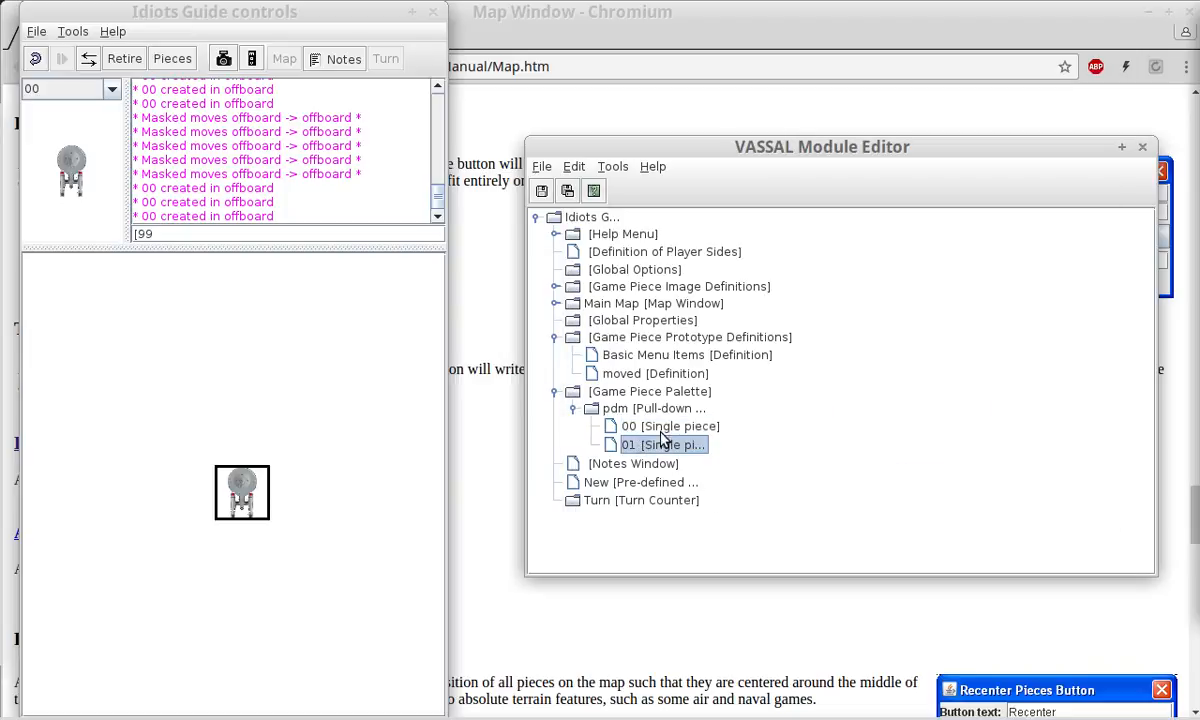
left_click(882, 293)
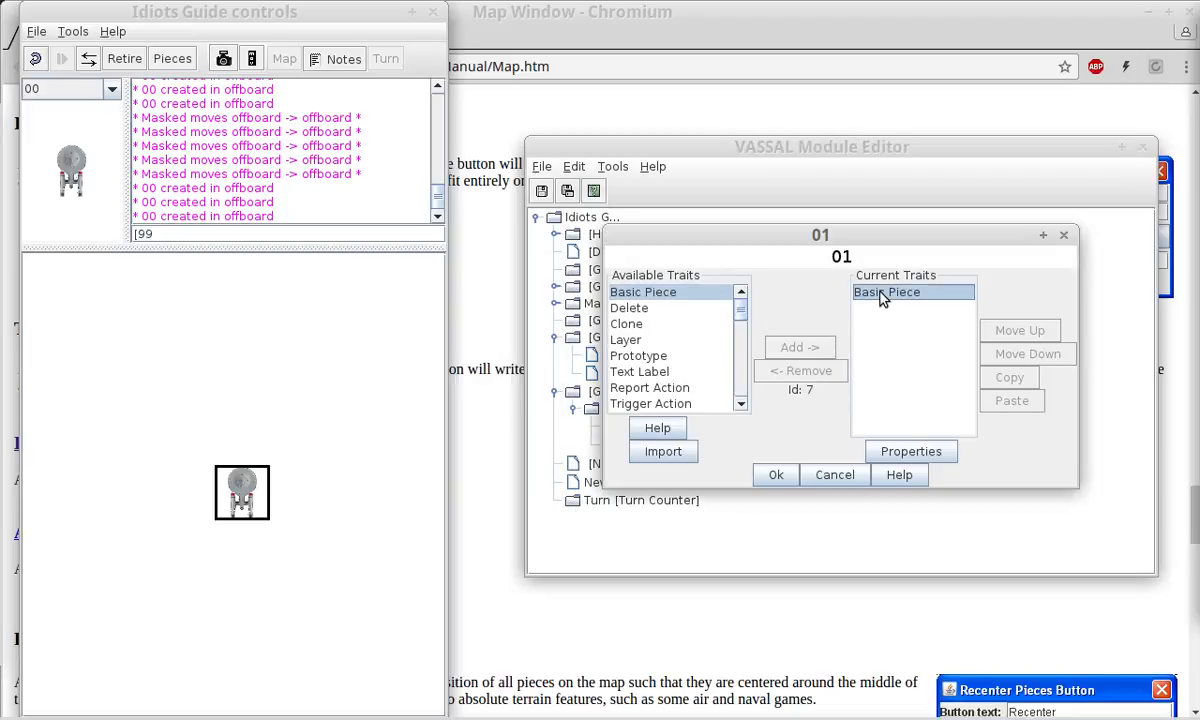
left_click(773, 472)
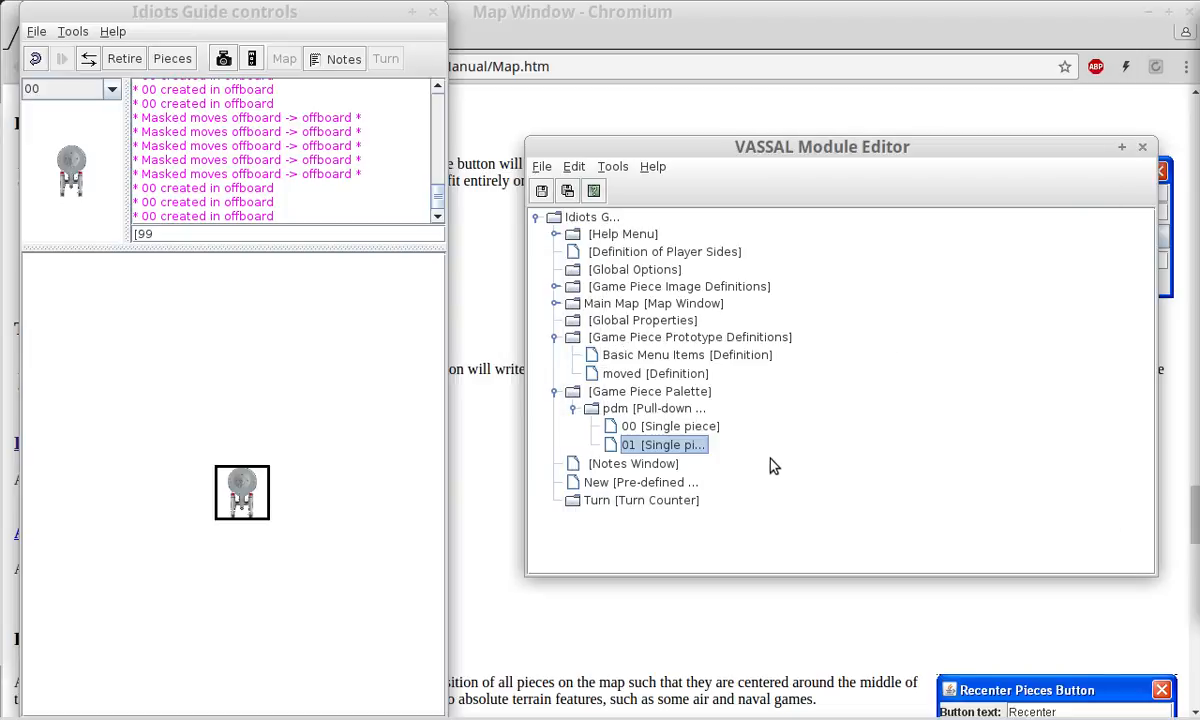
Save the module and replace the piece on the map with a new 00 piece from the palette.
left_click(545, 194)
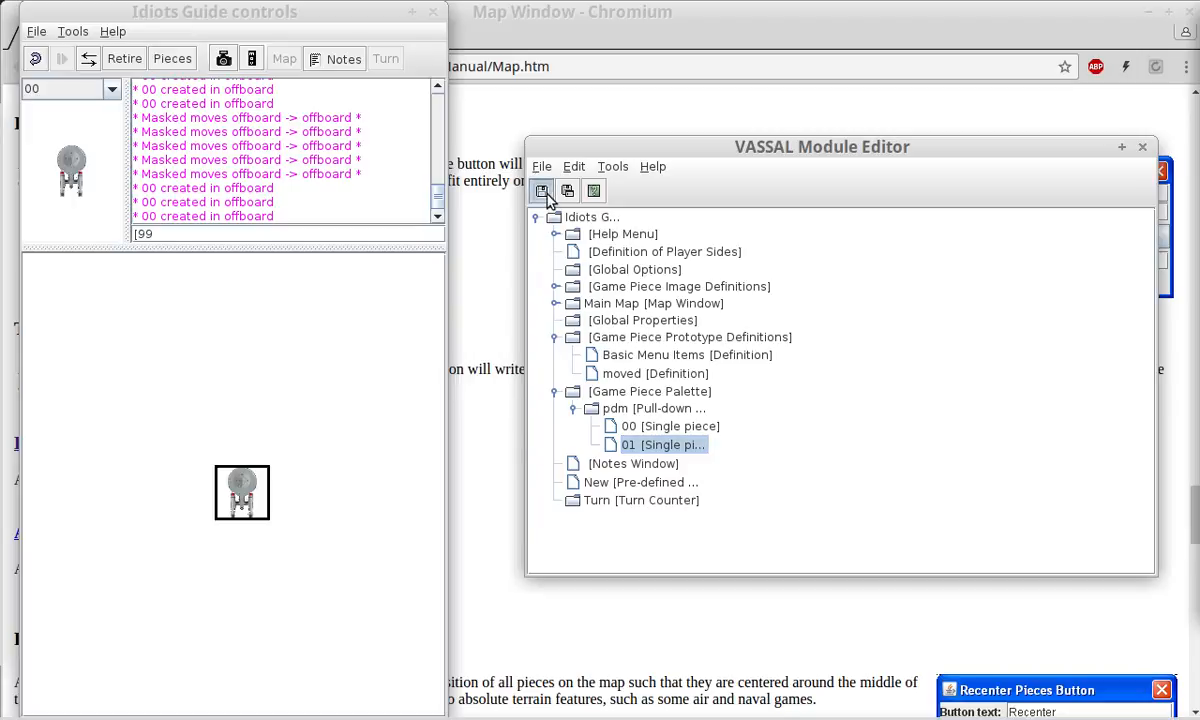
left_click(288, 415)
left_click(110, 91)
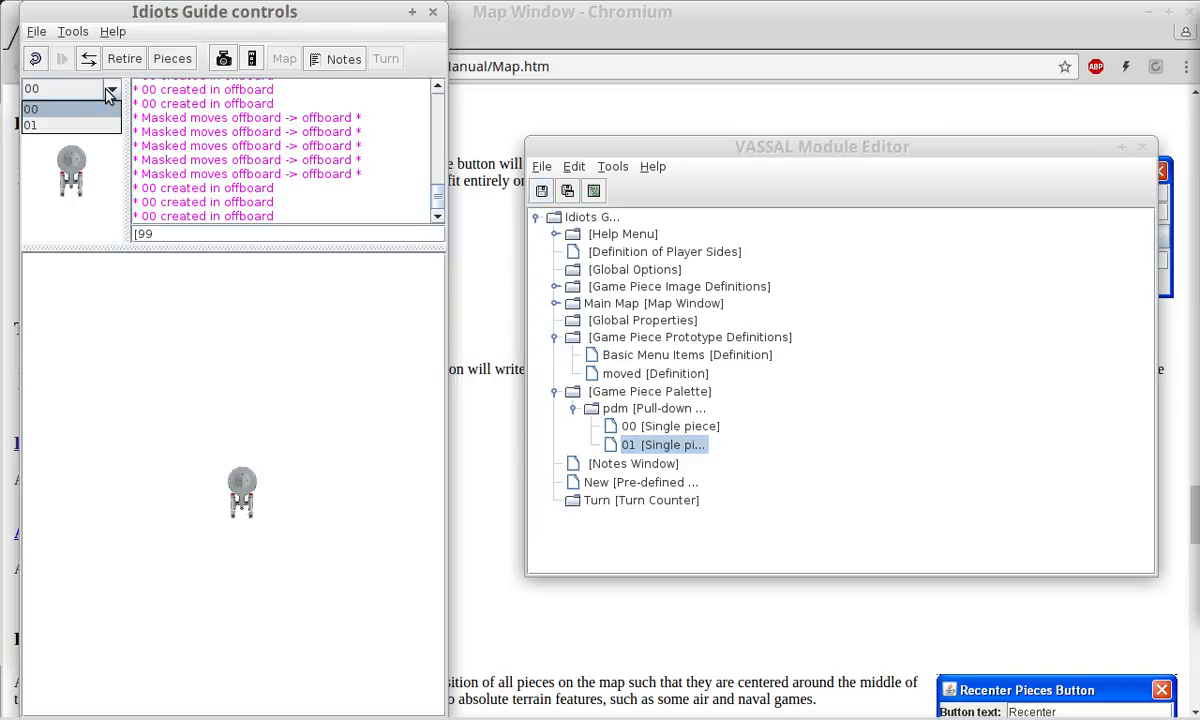
left_click(72, 119)
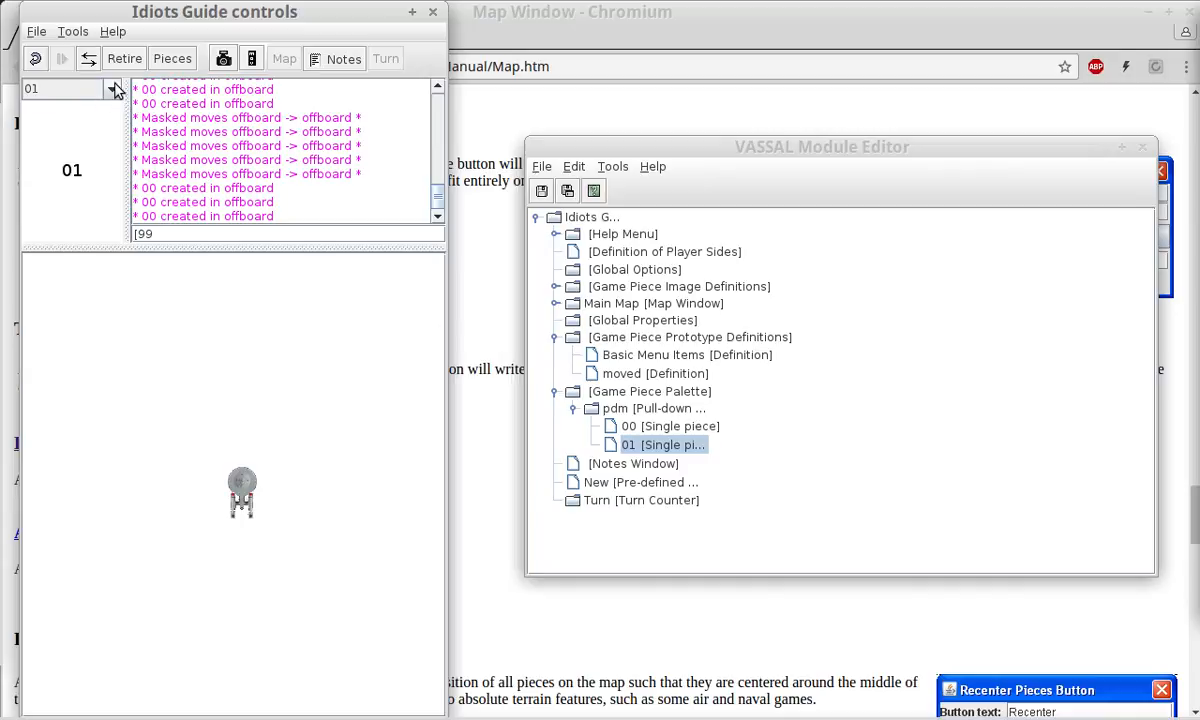
left_click(110, 90)
left_click(64, 118)
left_click_drag(60, 162, 114, 412)
left_click(236, 487)
left_click_drag(236, 487, 117, 418)
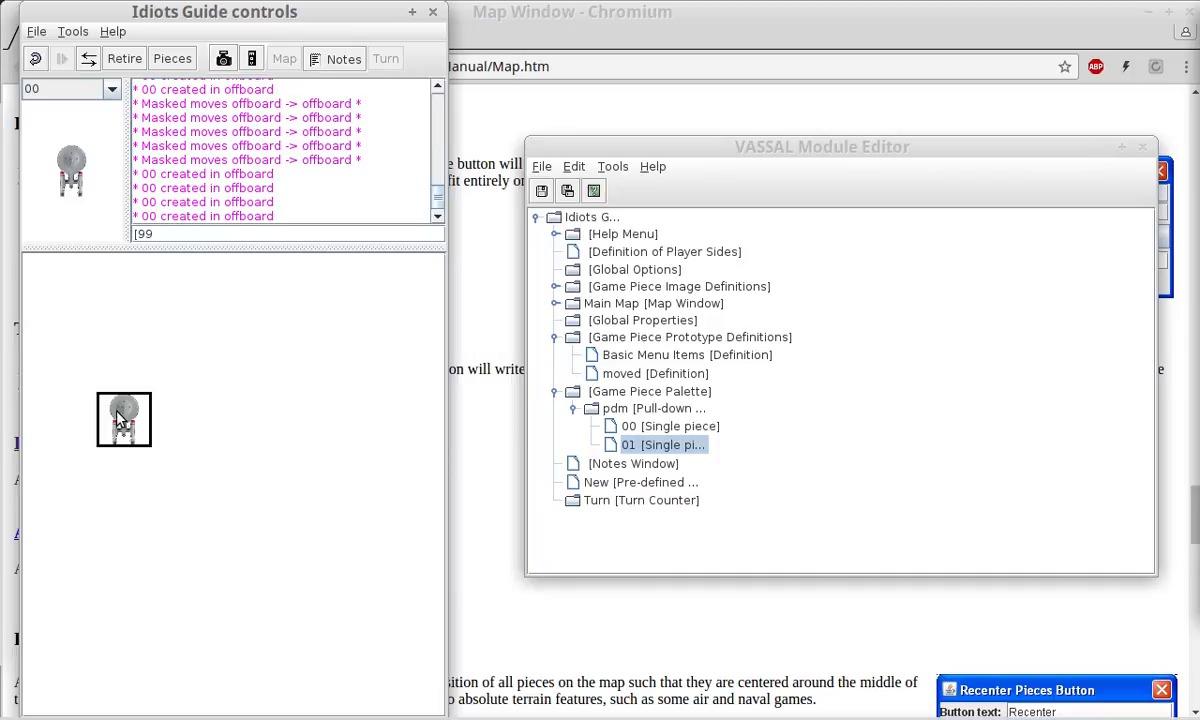
Run Move Forward on the new 00 piece and check which commands the masked piece offers.
right_click(117, 418)
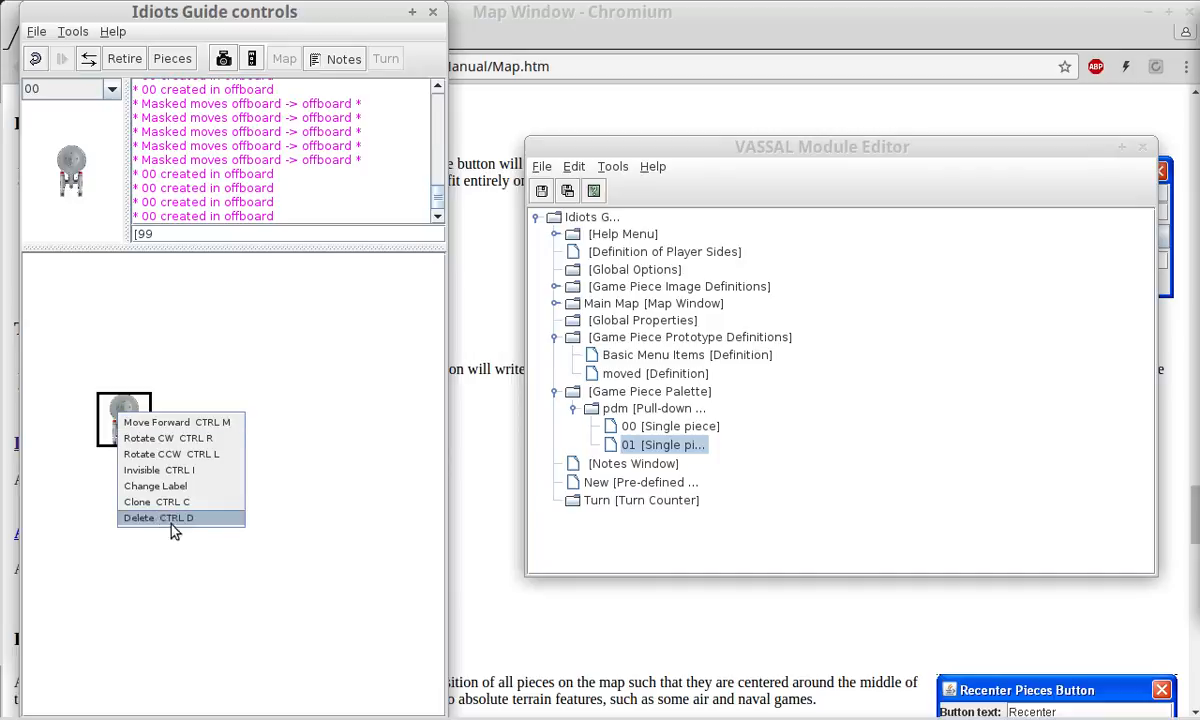
left_click(212, 423)
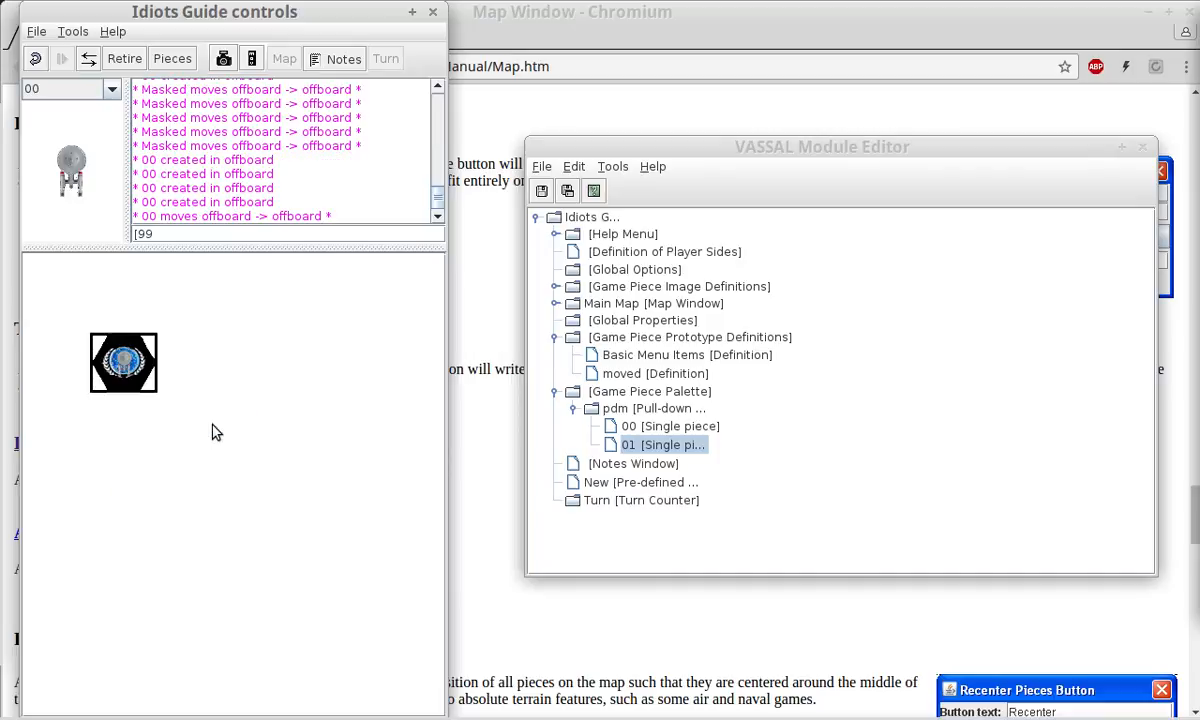
right_click(143, 389)
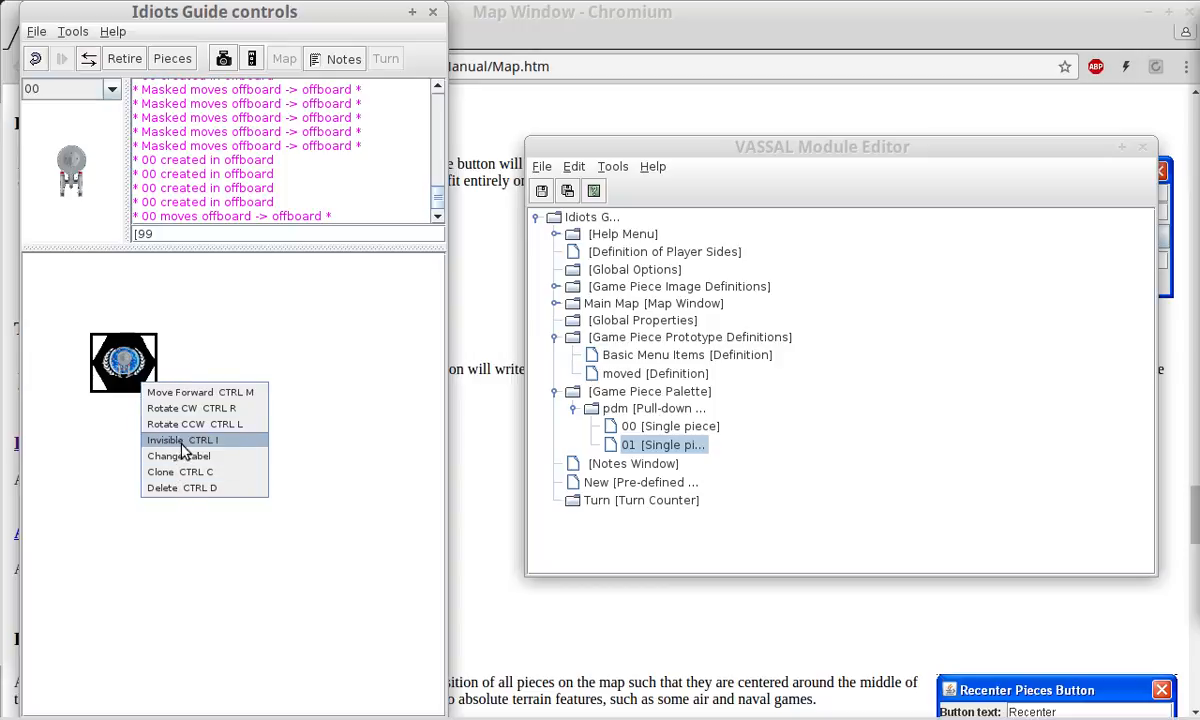
Check which prototypes the 00 palette piece uses, leaving its traits unchanged.
left_click(680, 452)
left_click(672, 427)
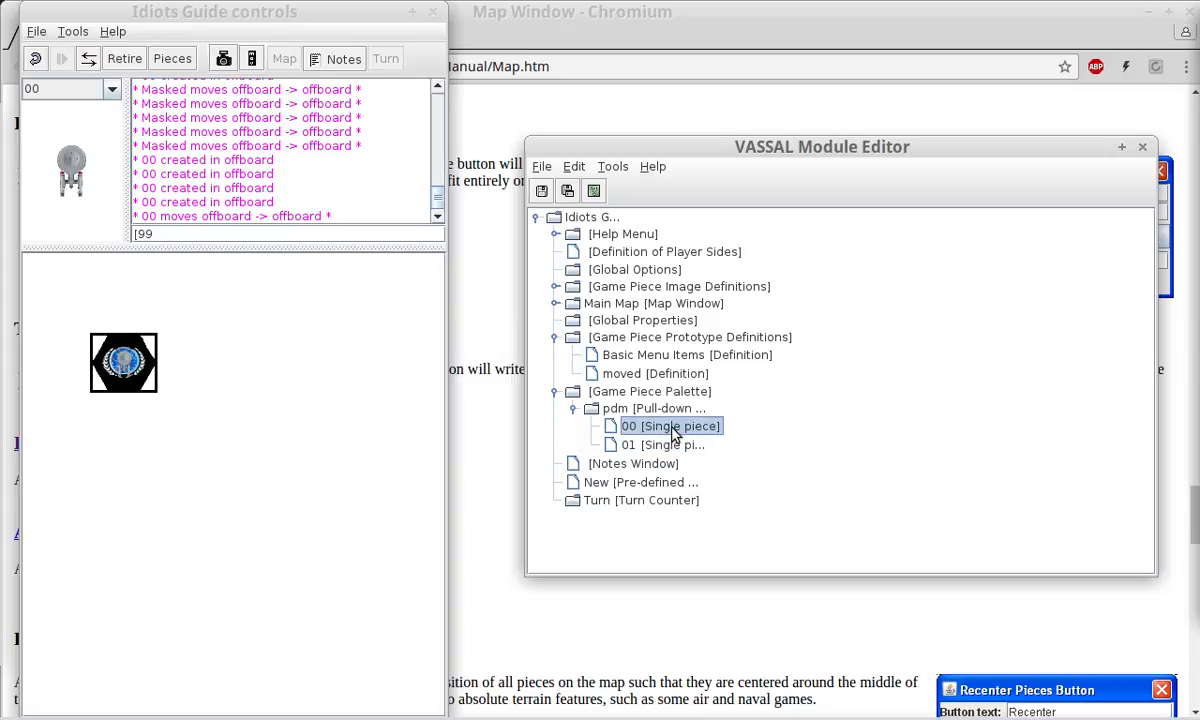
double_click(672, 430)
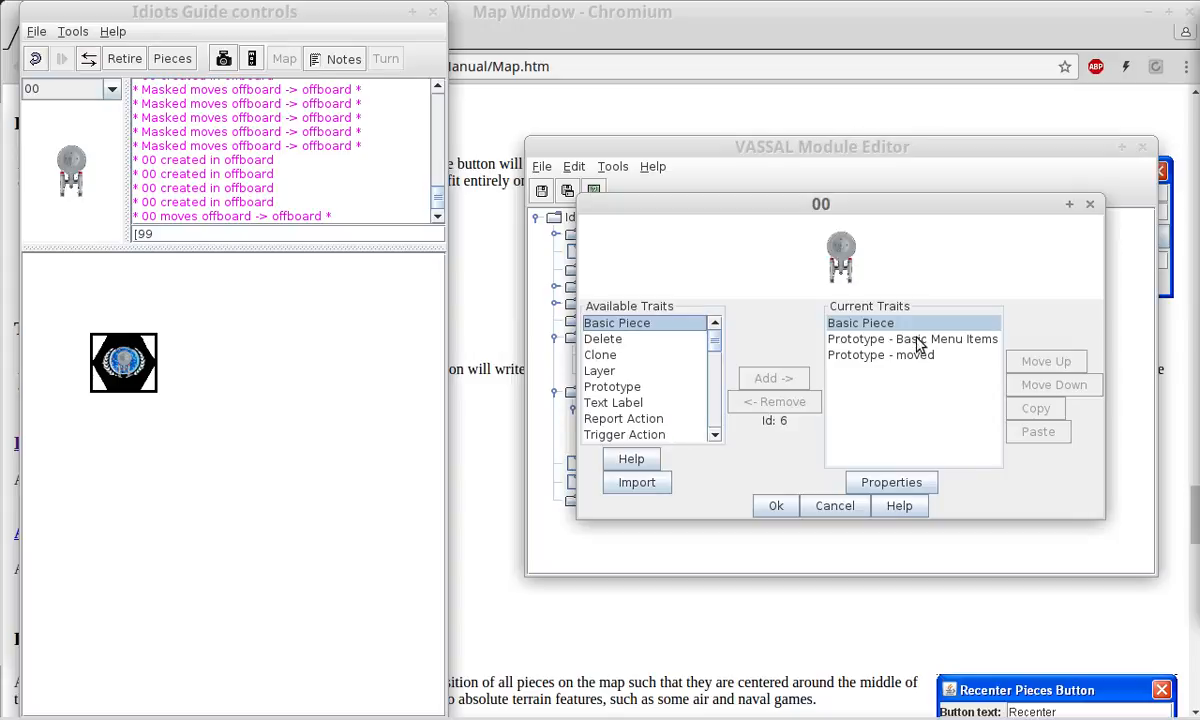
left_click(835, 505)
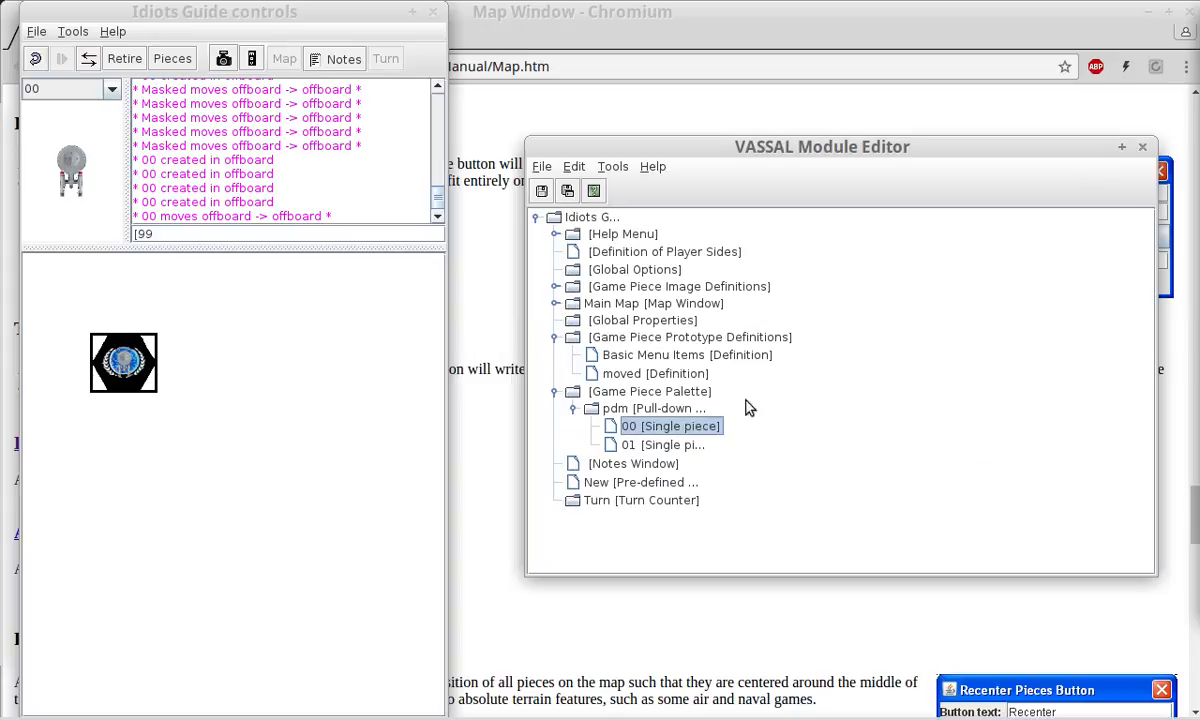
Set the Mask trait's keyboard command to ALT M in the Basic Menu Items prototype and accept the changes.
double_click(622, 355)
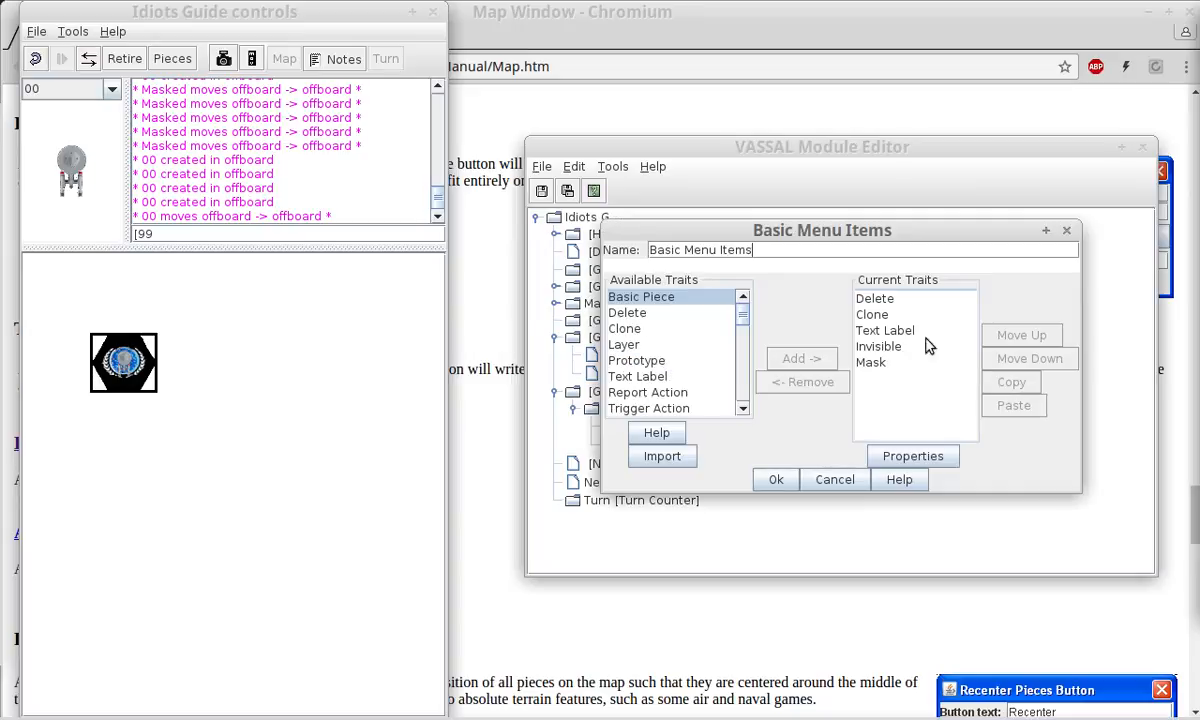
left_click(872, 363)
left_click(899, 456)
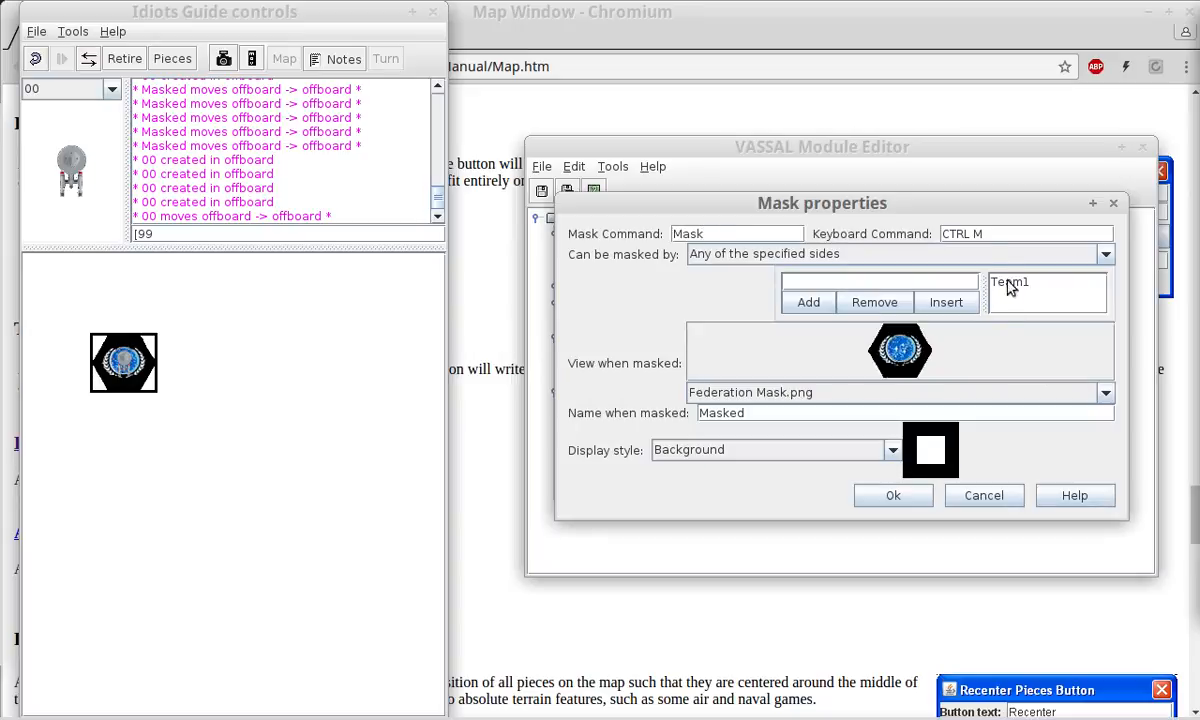
left_click_drag(996, 235, 894, 230)
key("alt+m")
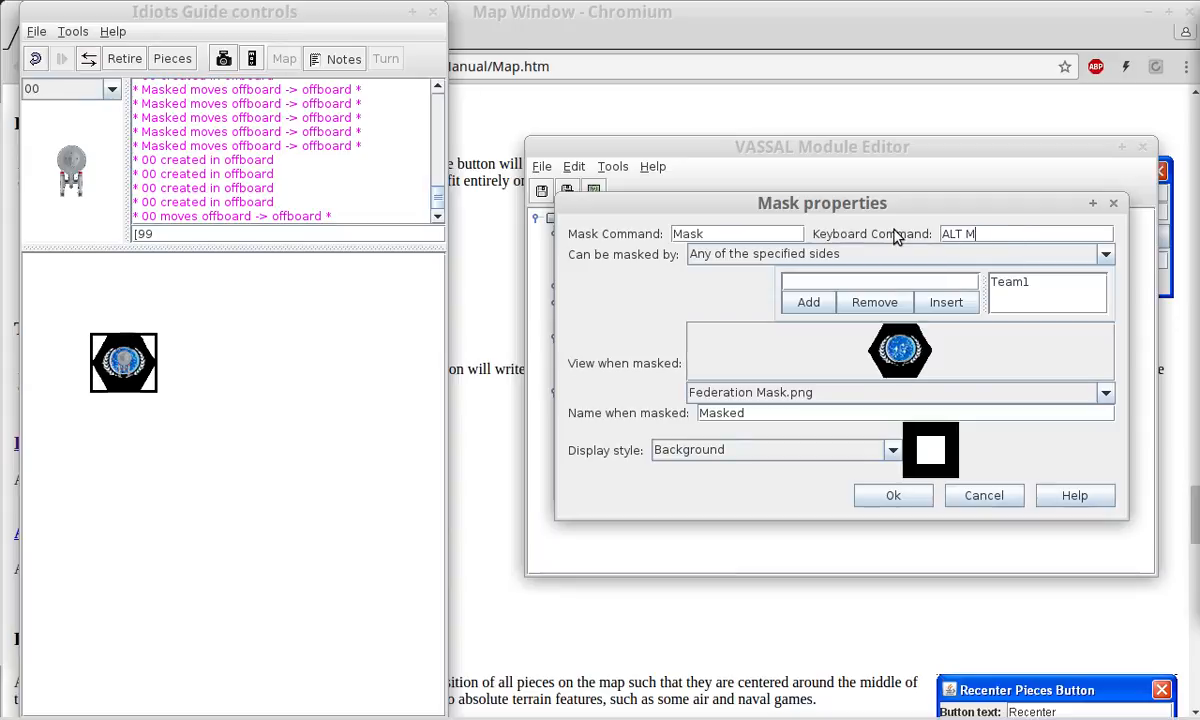
left_click(891, 494)
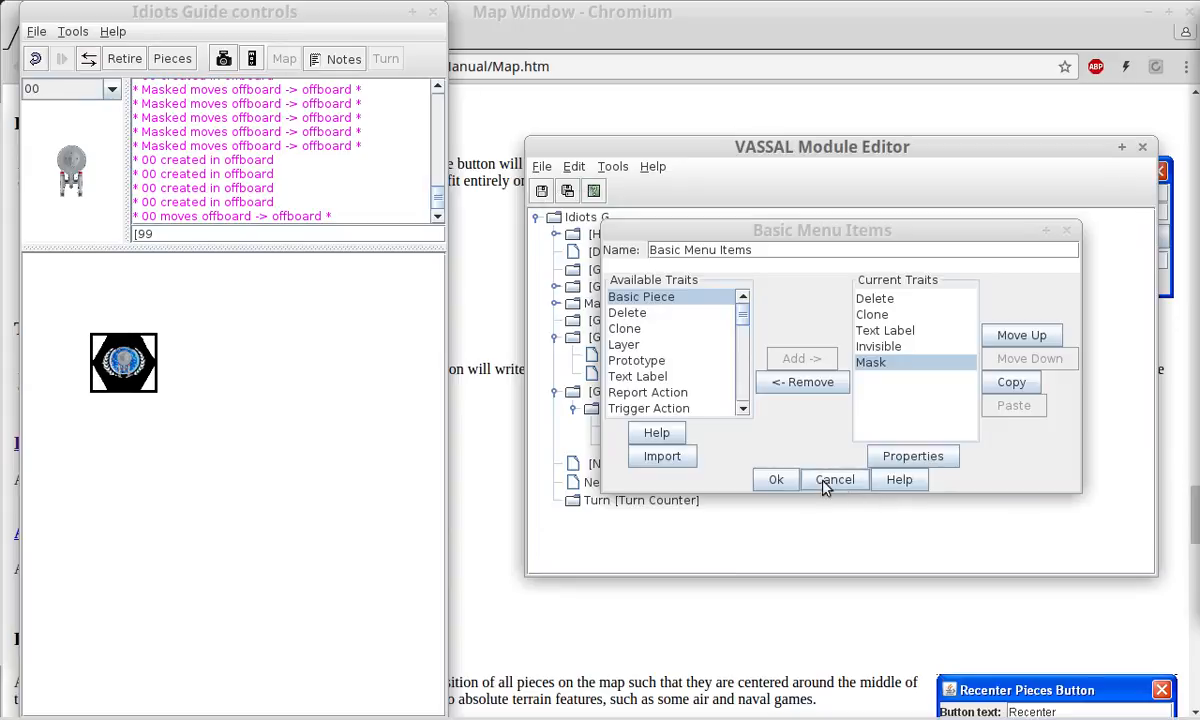
left_click(779, 482)
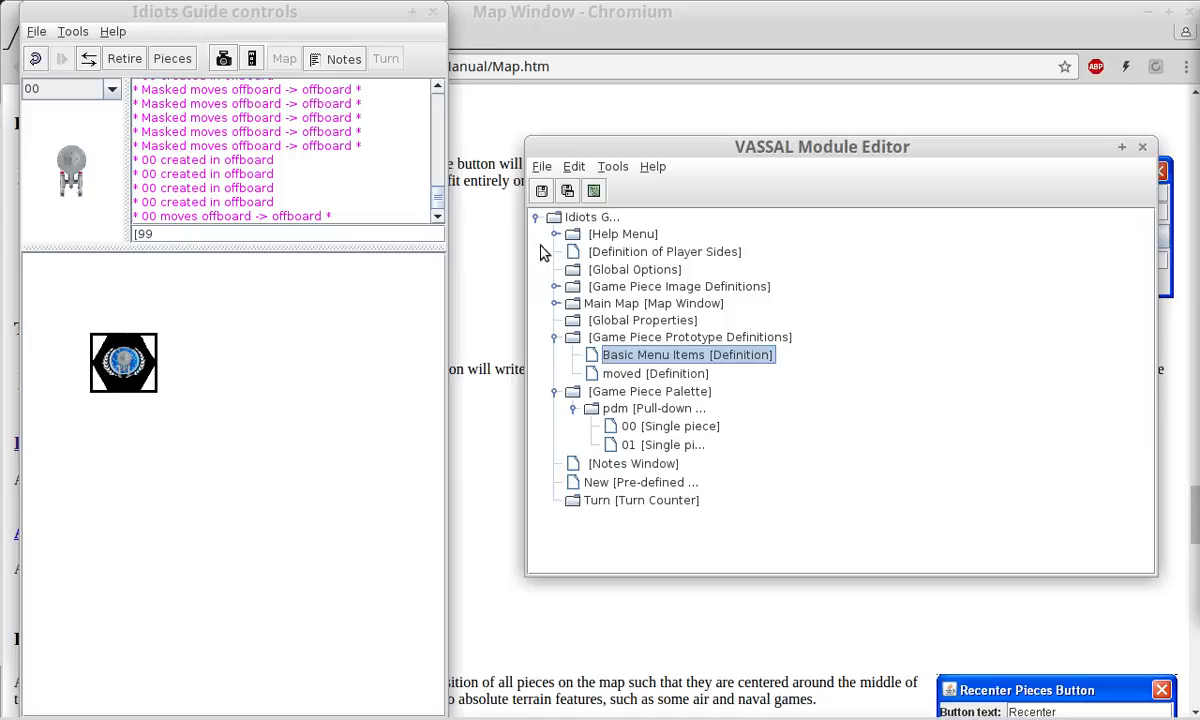
Replace the masked piece on the map with a new 00 piece and move it forward once.
left_click(108, 354)
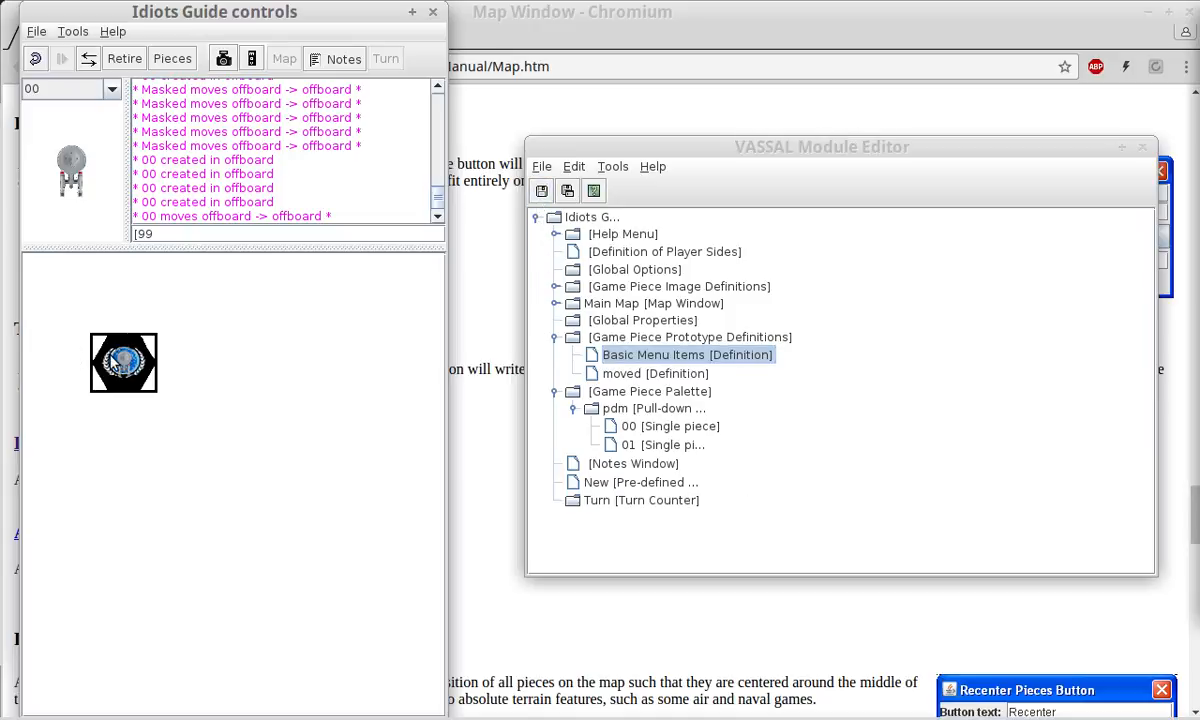
key("ctrl+d")
left_click_drag(86, 159, 213, 418)
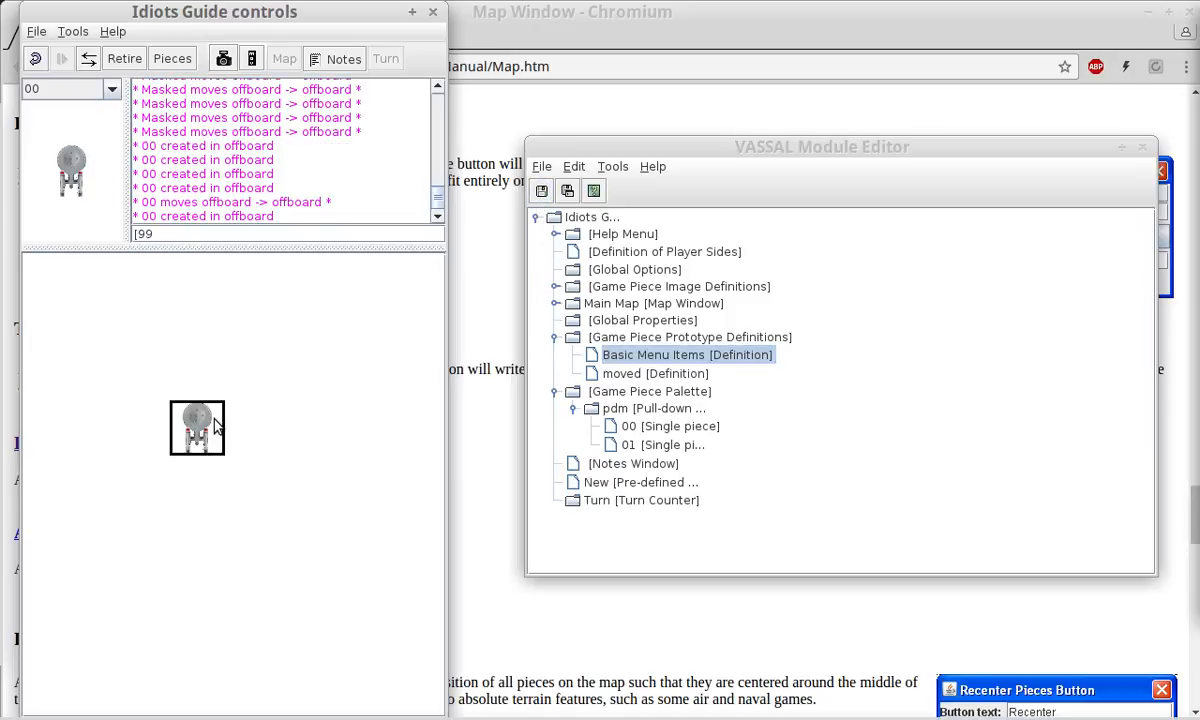
right_click(214, 420)
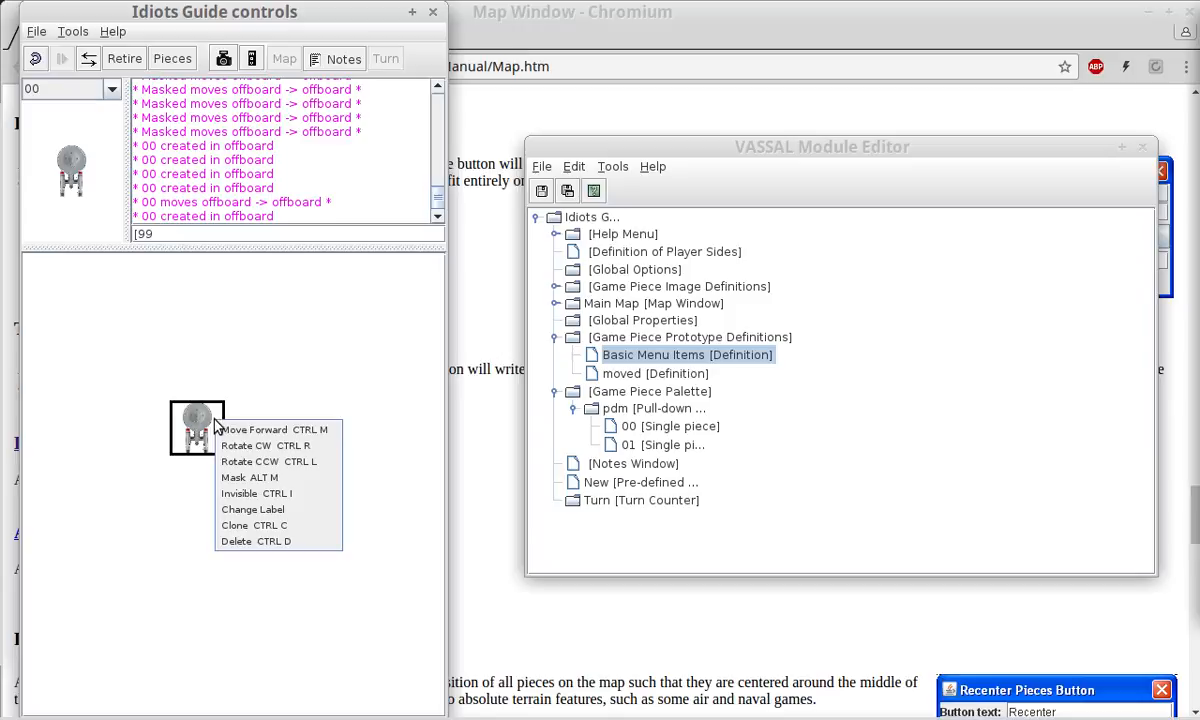
left_click(299, 431)
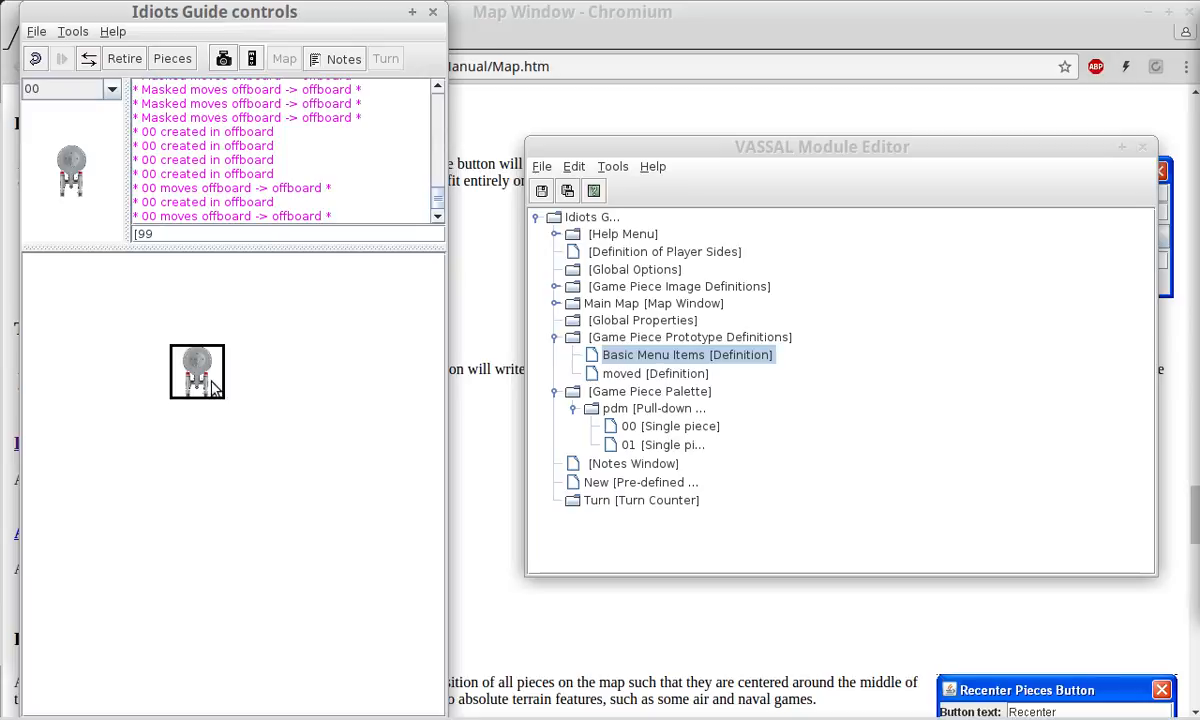
Rotate the 00 piece clockwise and move it forward, then repeat the rotation and forward move once more.
right_click(213, 388)
left_click(299, 408)
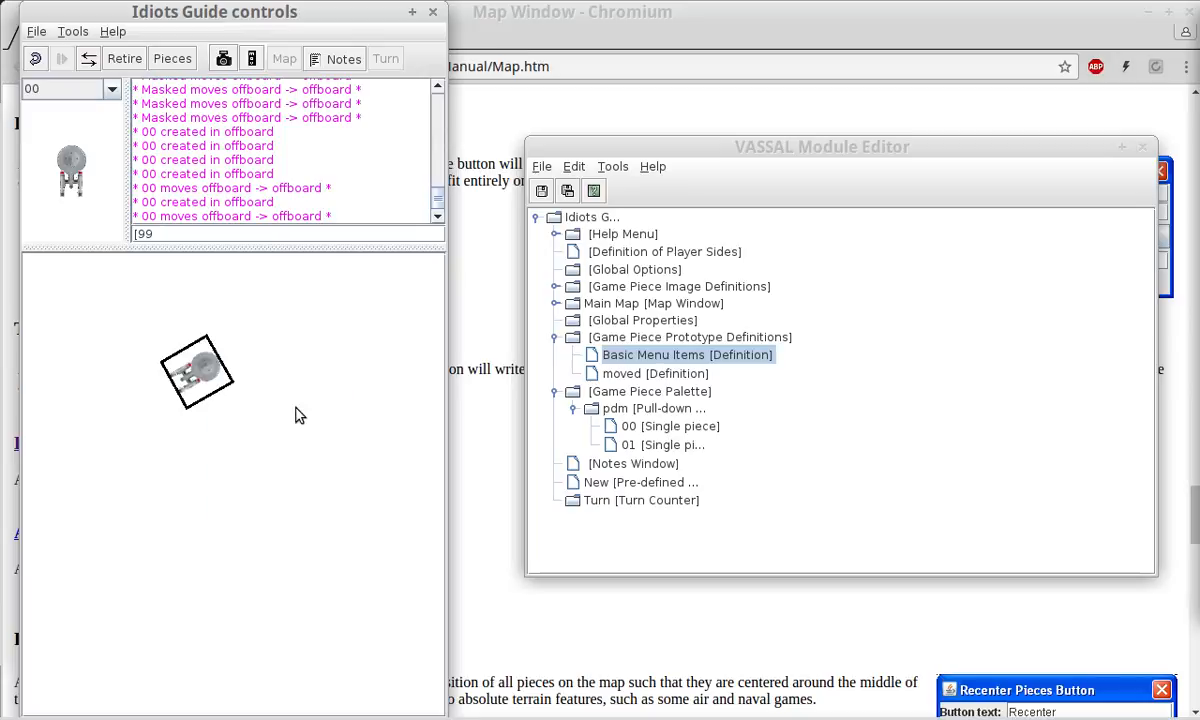
right_click(200, 387)
left_click(240, 387)
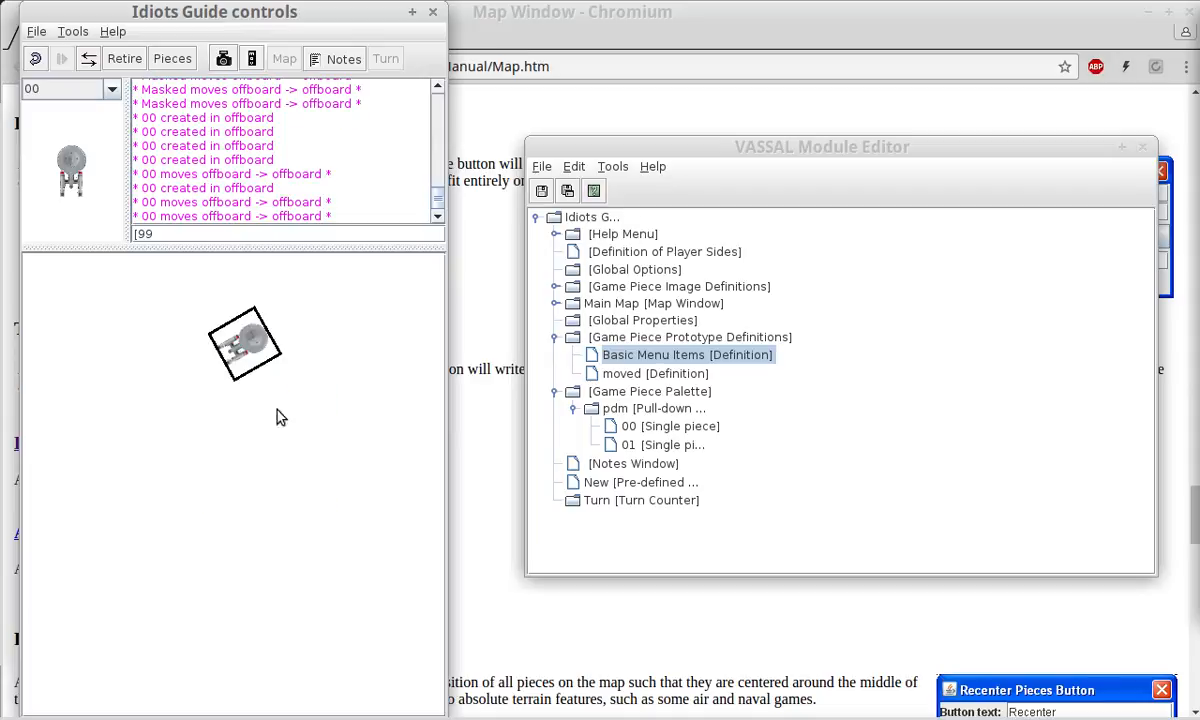
right_click(248, 352)
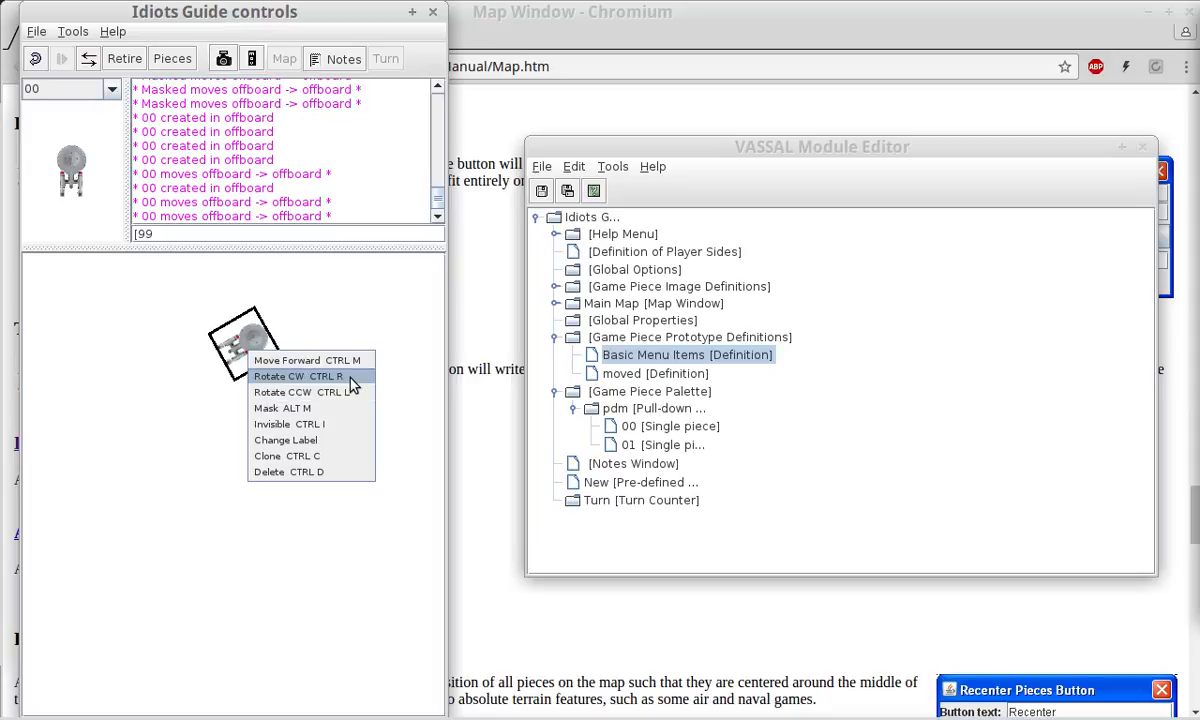
left_click(350, 378)
right_click(243, 340)
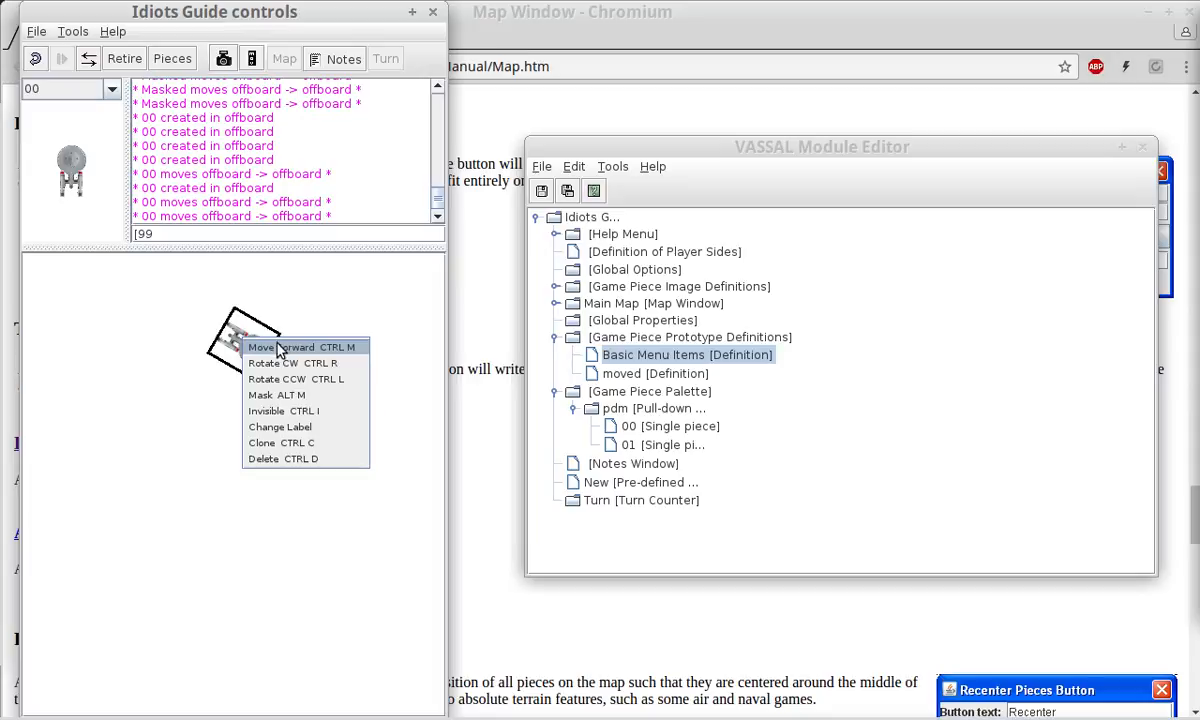
left_click(280, 348)
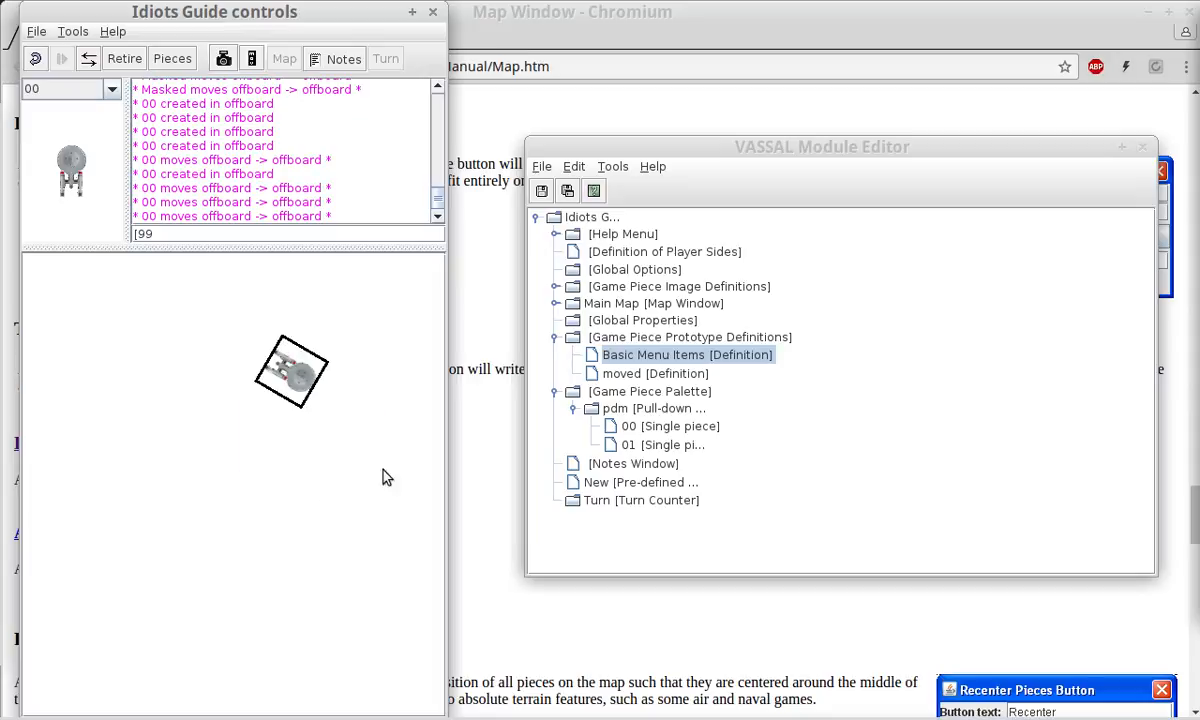
Bring up the editor window of ADB's Star Fleet Battles Cadet Module and open its NumPad prototype definition.
left_click_drag(1199, 238, 284, 236)
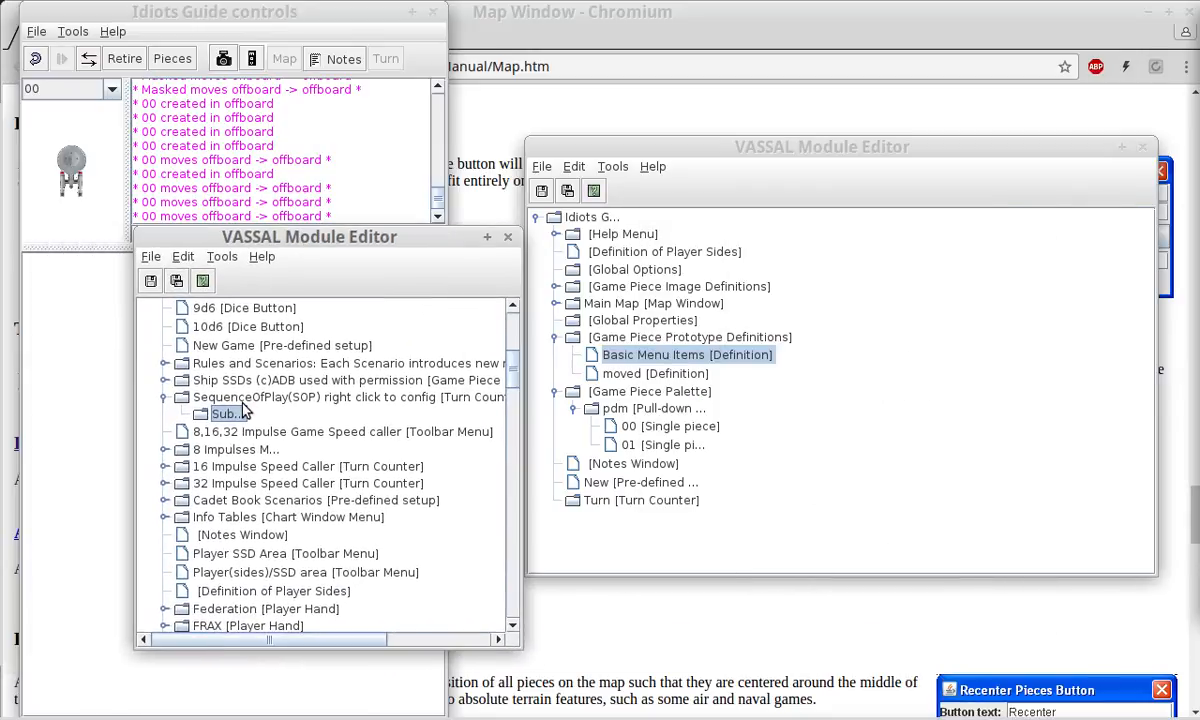
scroll(243, 410, "up", 6)
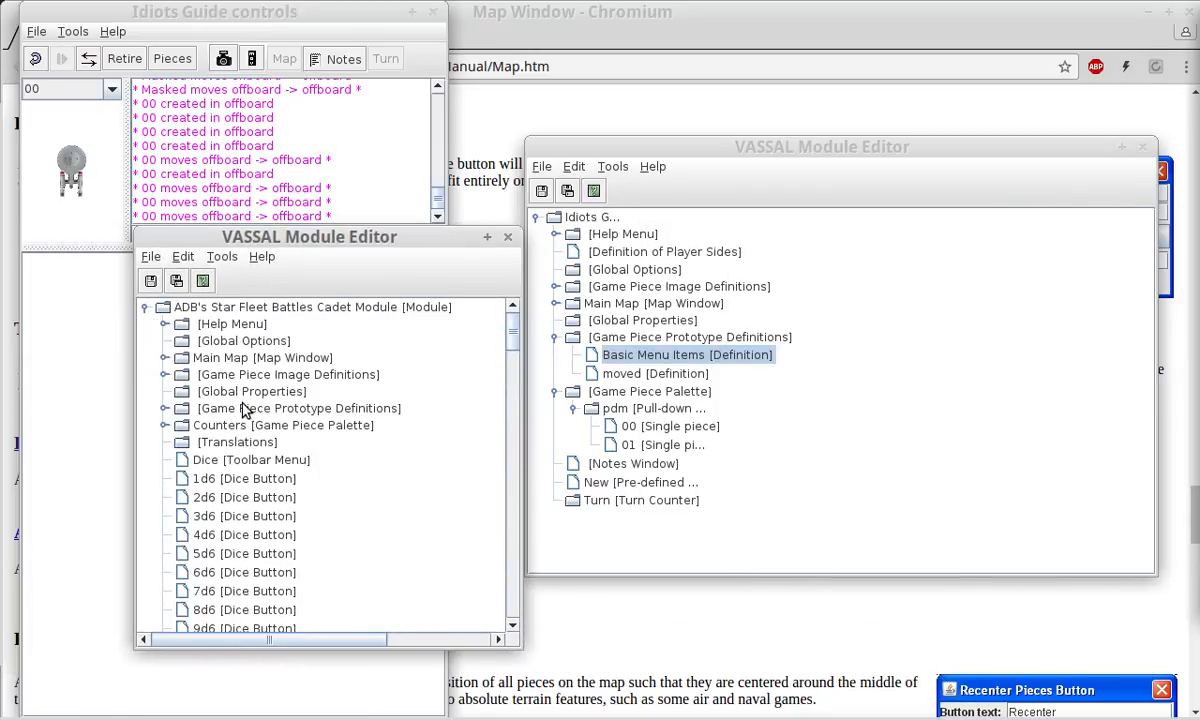
left_click(164, 374)
left_click(164, 374)
left_click(163, 408)
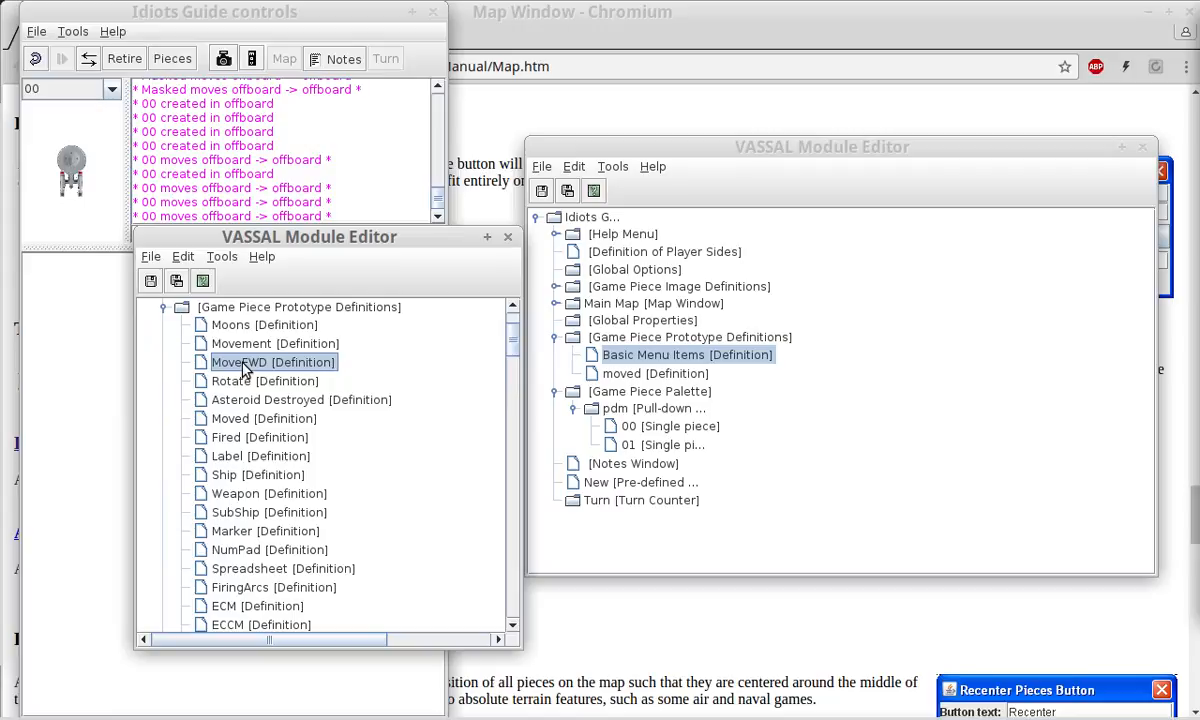
scroll(233, 495, "down", 1)
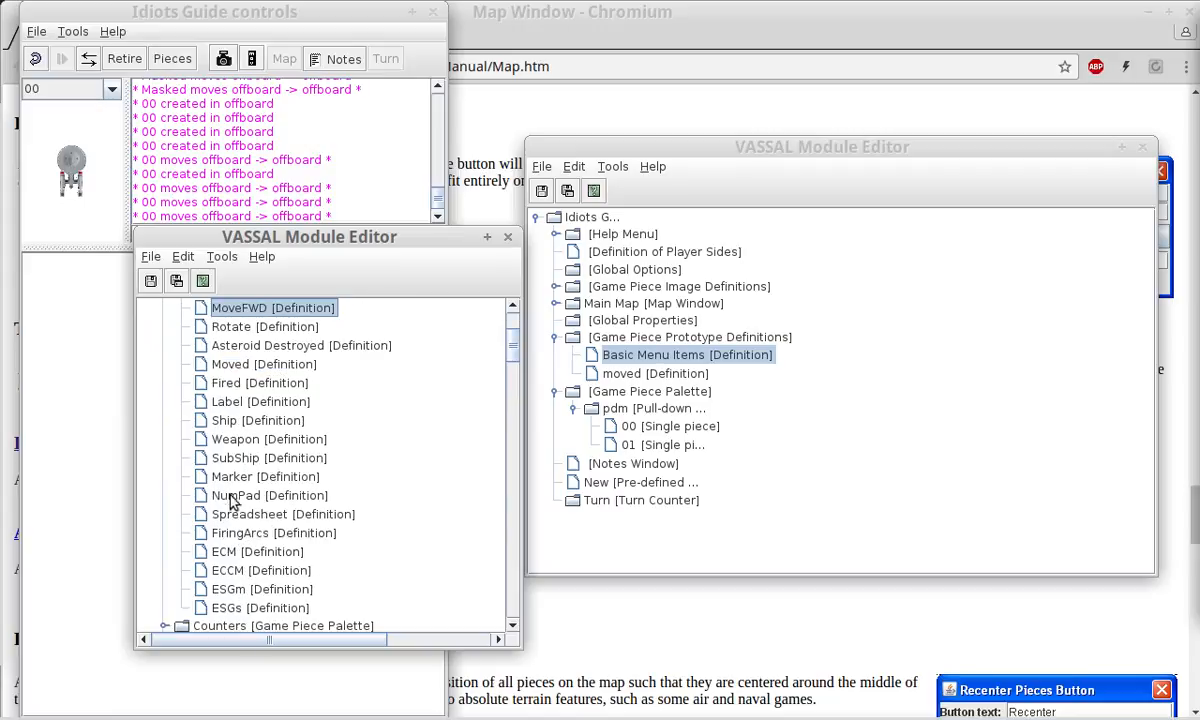
left_click(235, 499)
double_click(235, 499)
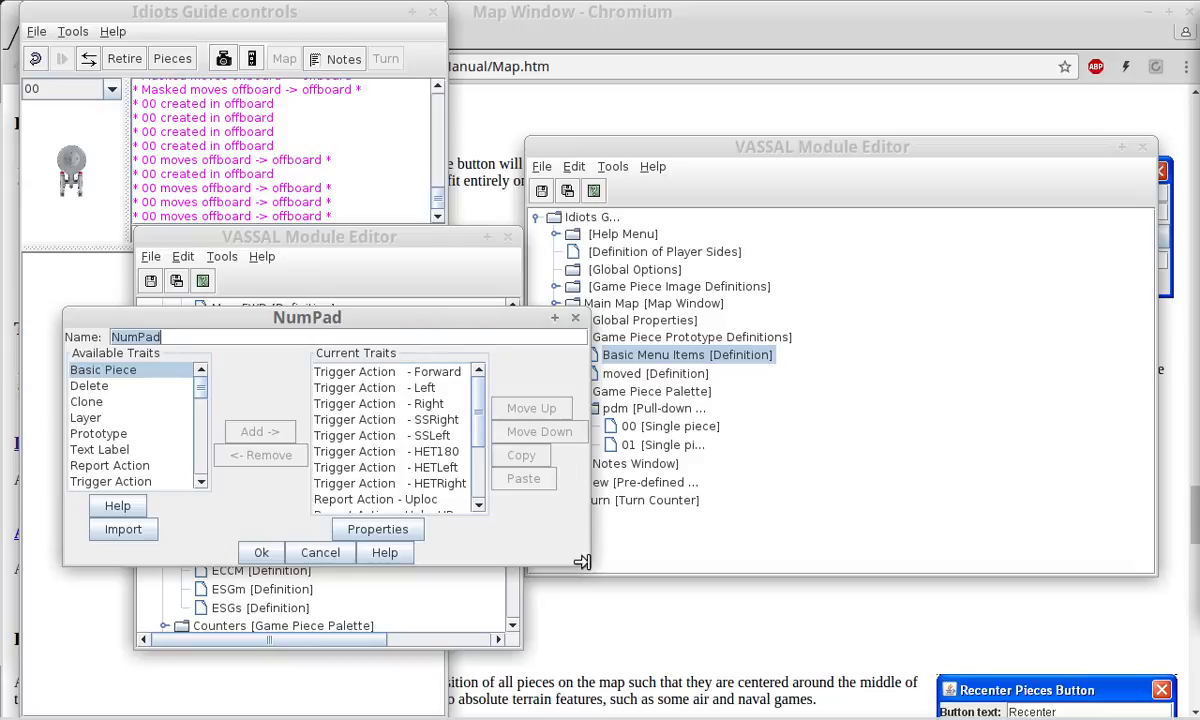
Examine the NumPad prototype's trait list and its Forward trigger action's keystroke settings, leaving them unchanged.
left_click_drag(582, 562, 870, 664)
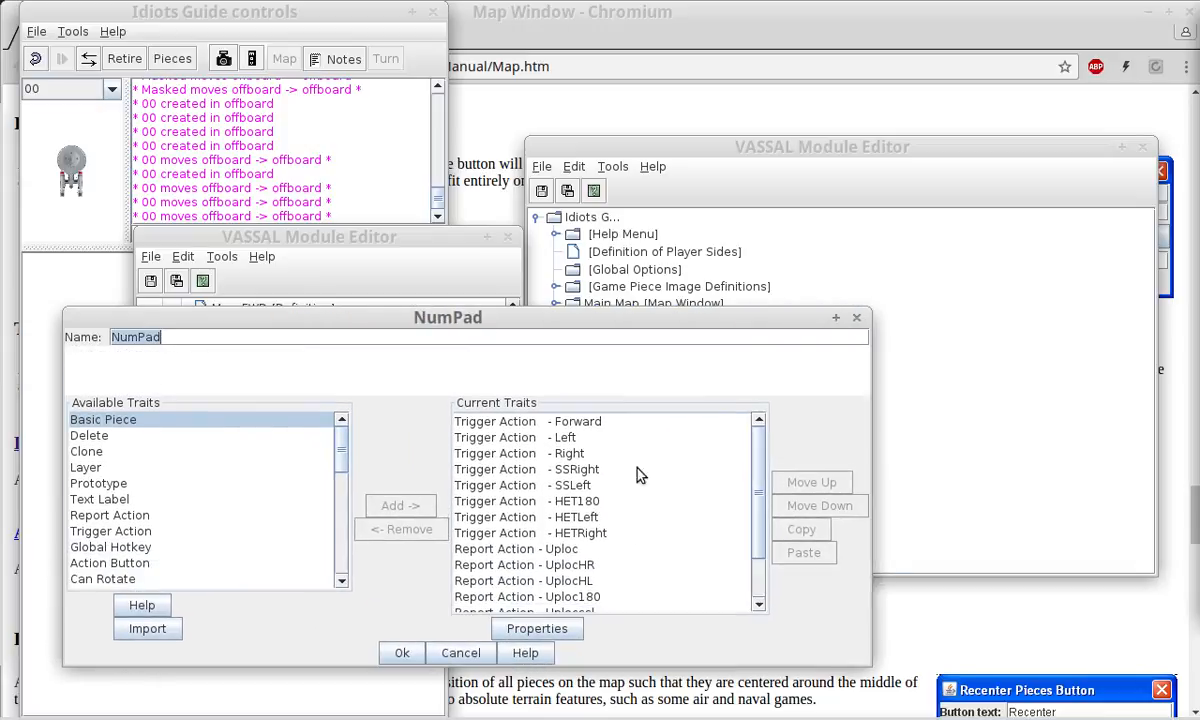
left_click_drag(761, 450, 763, 517)
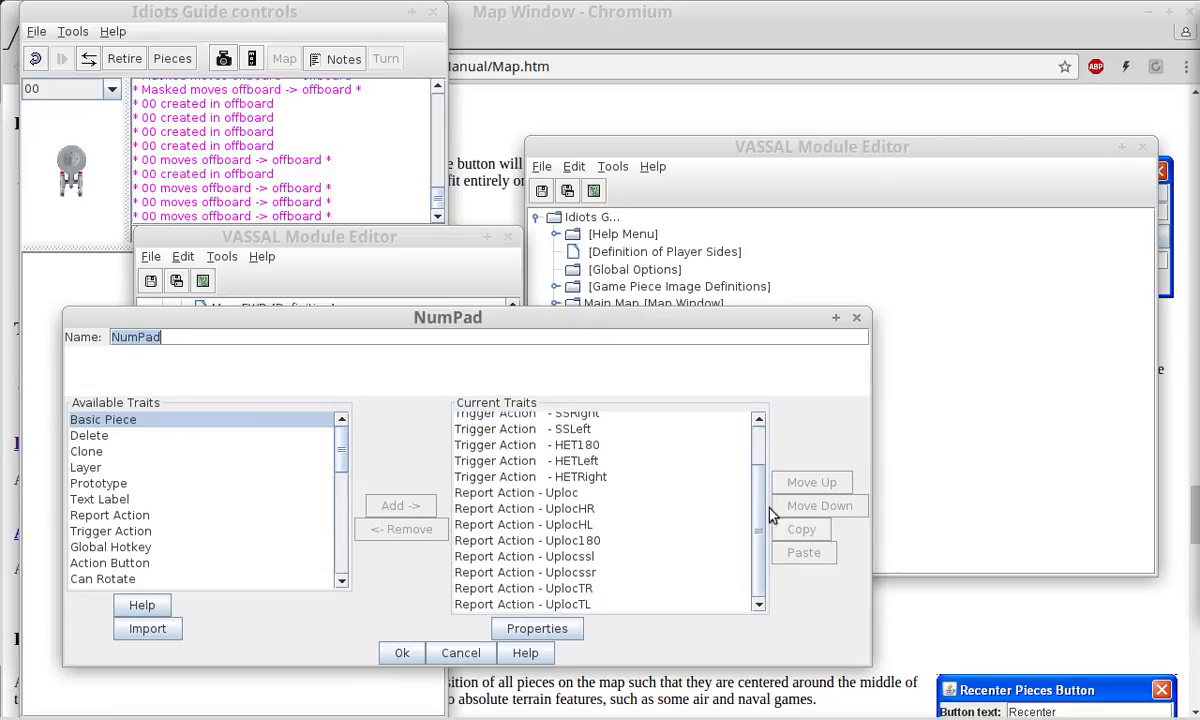
scroll(732, 465, "up", 3)
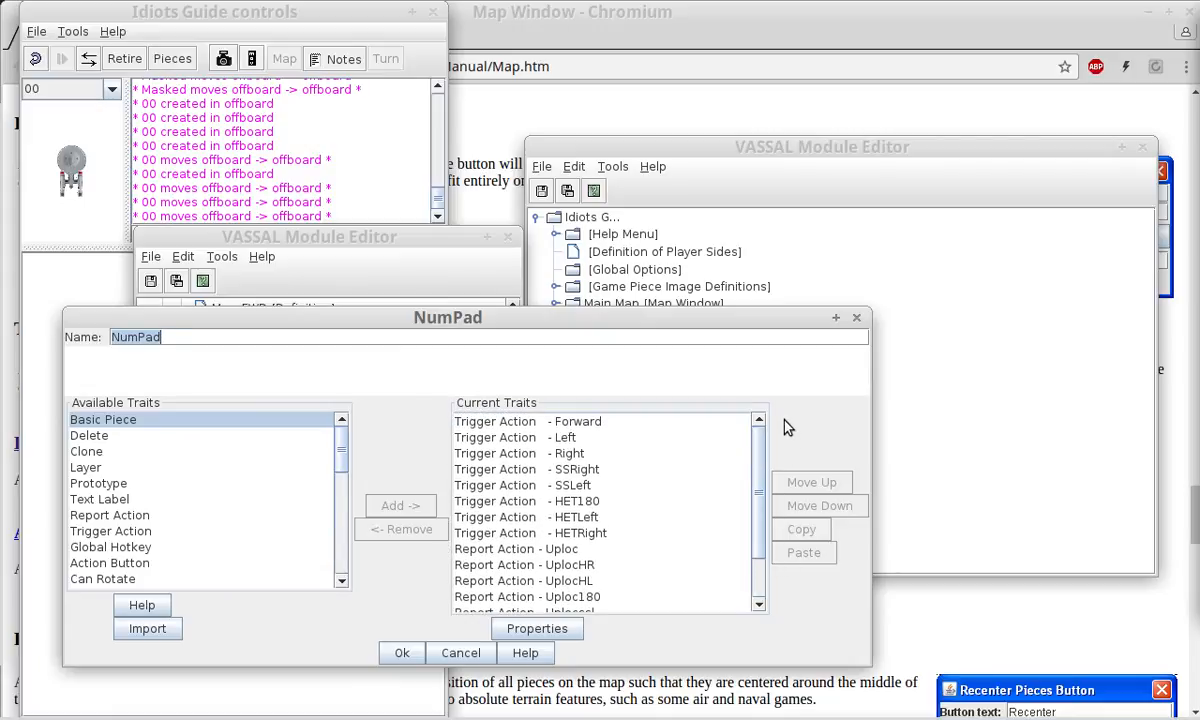
left_click(480, 421)
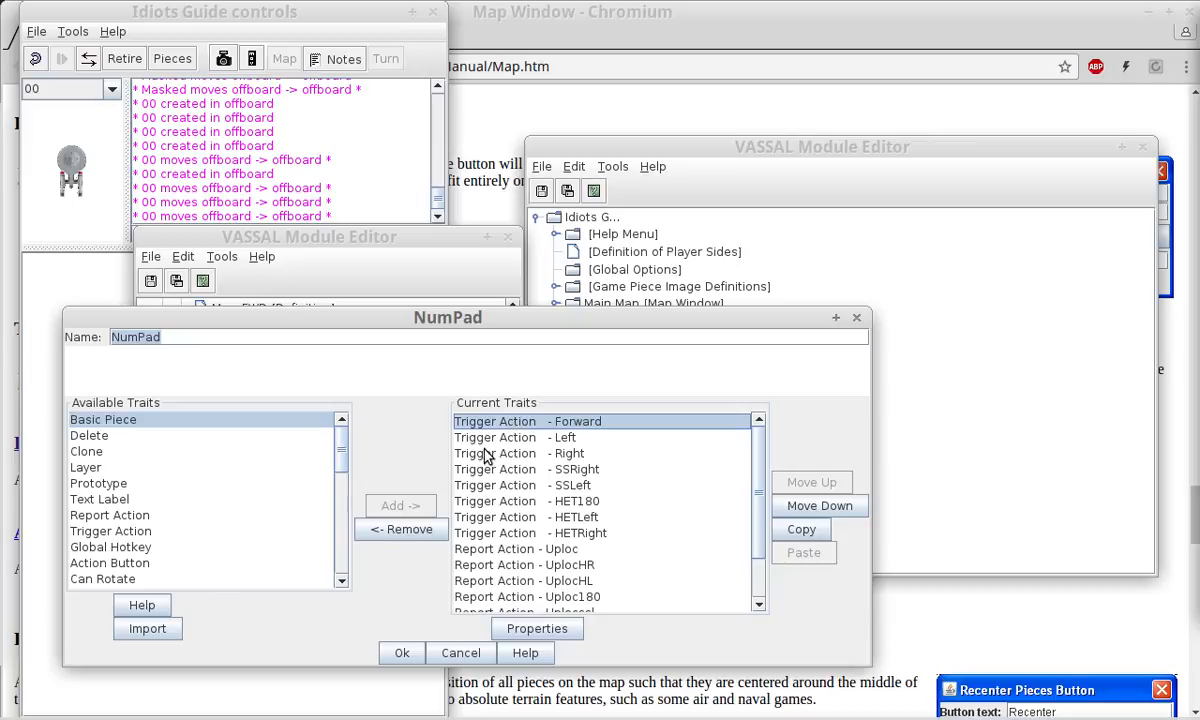
double_click(459, 422)
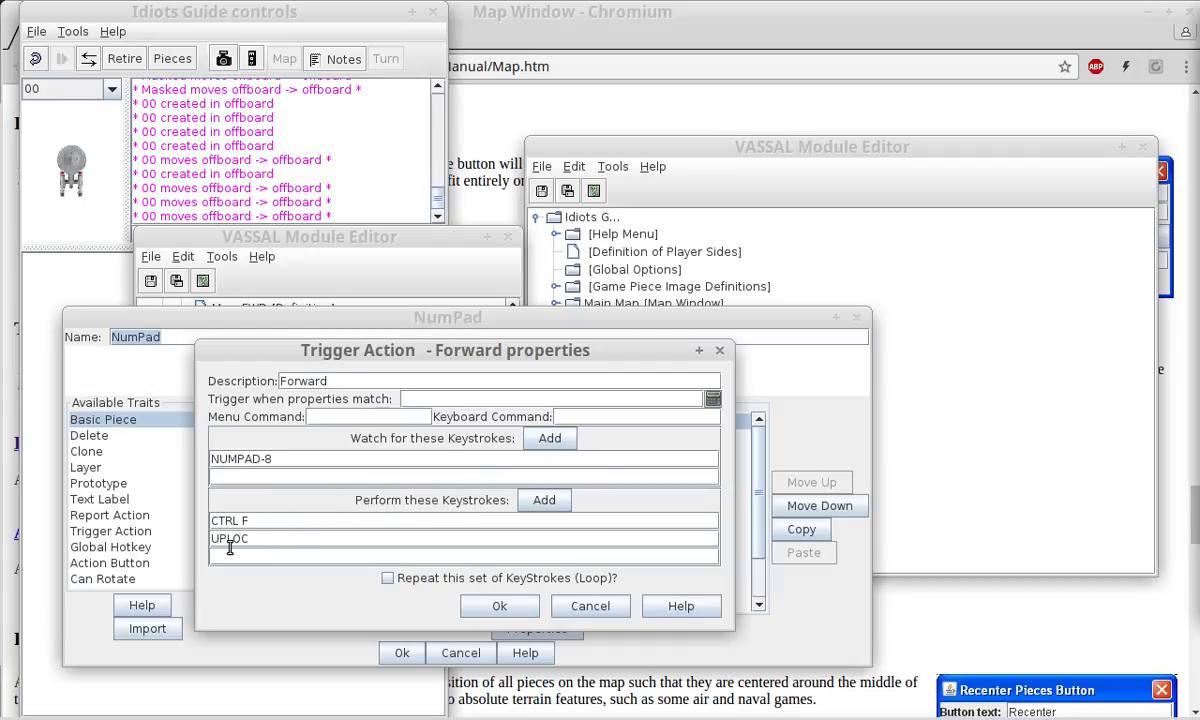
left_click(590, 606)
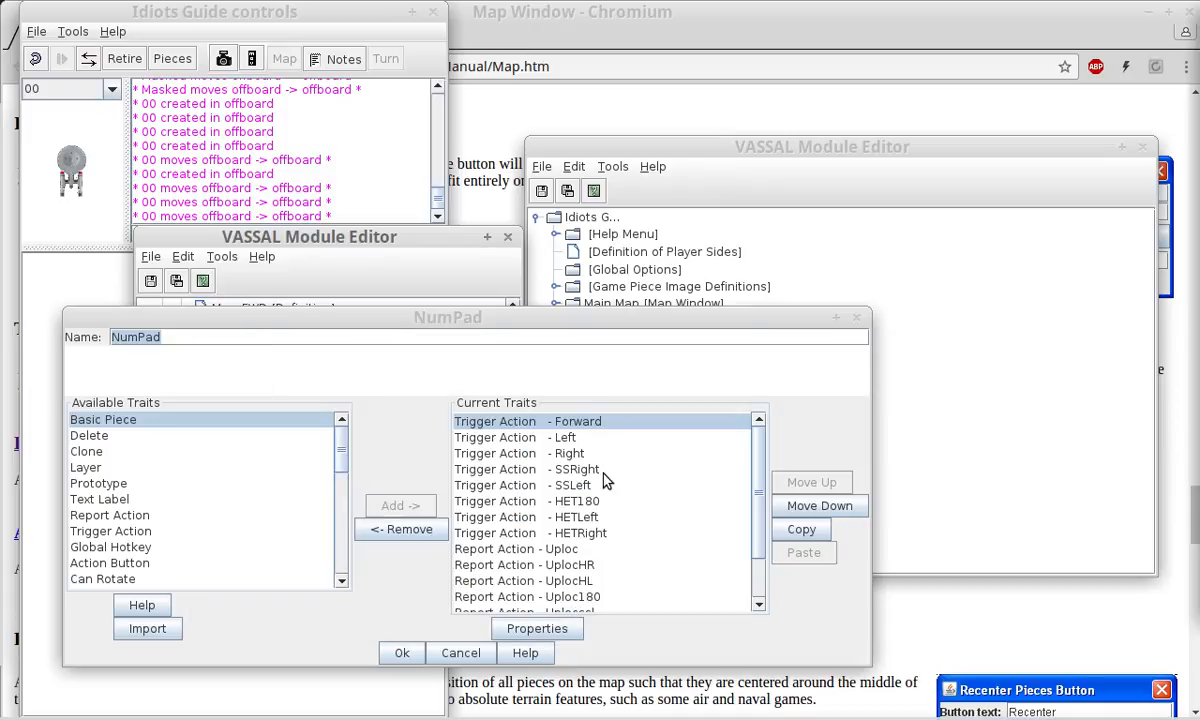
Inspect the NumPad prototype's Uploc report action, including its keystroke and full report format, and leave it unchanged.
left_click(543, 551)
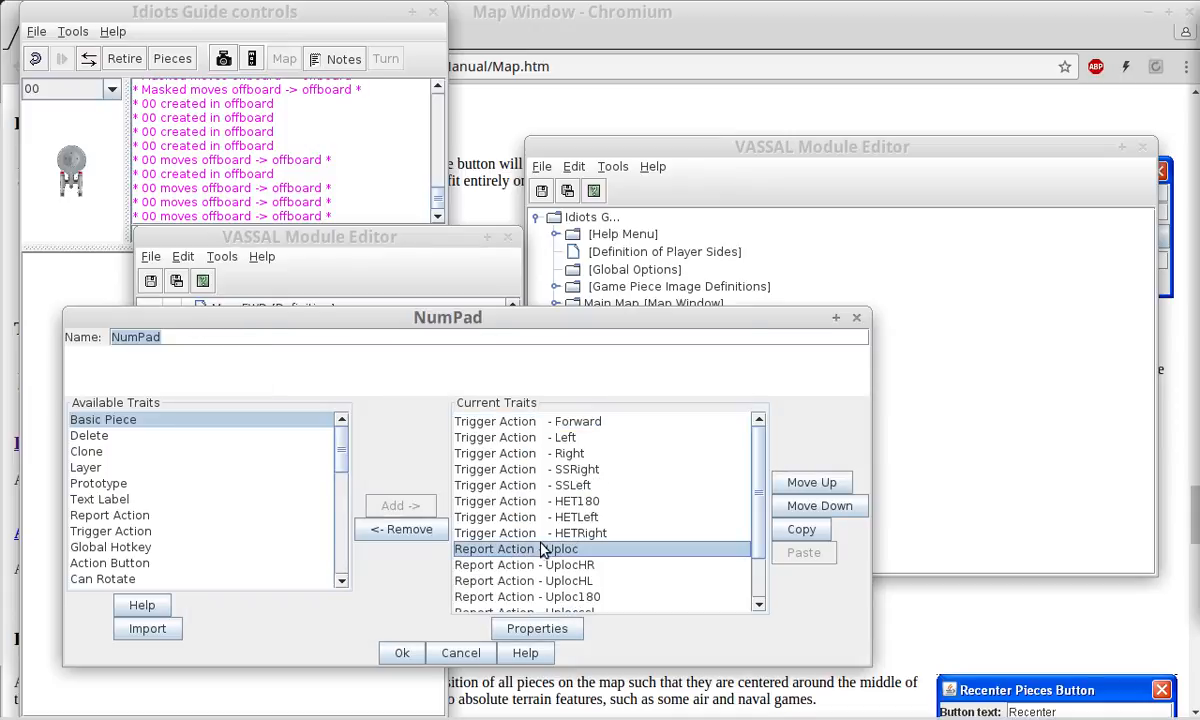
double_click(548, 550)
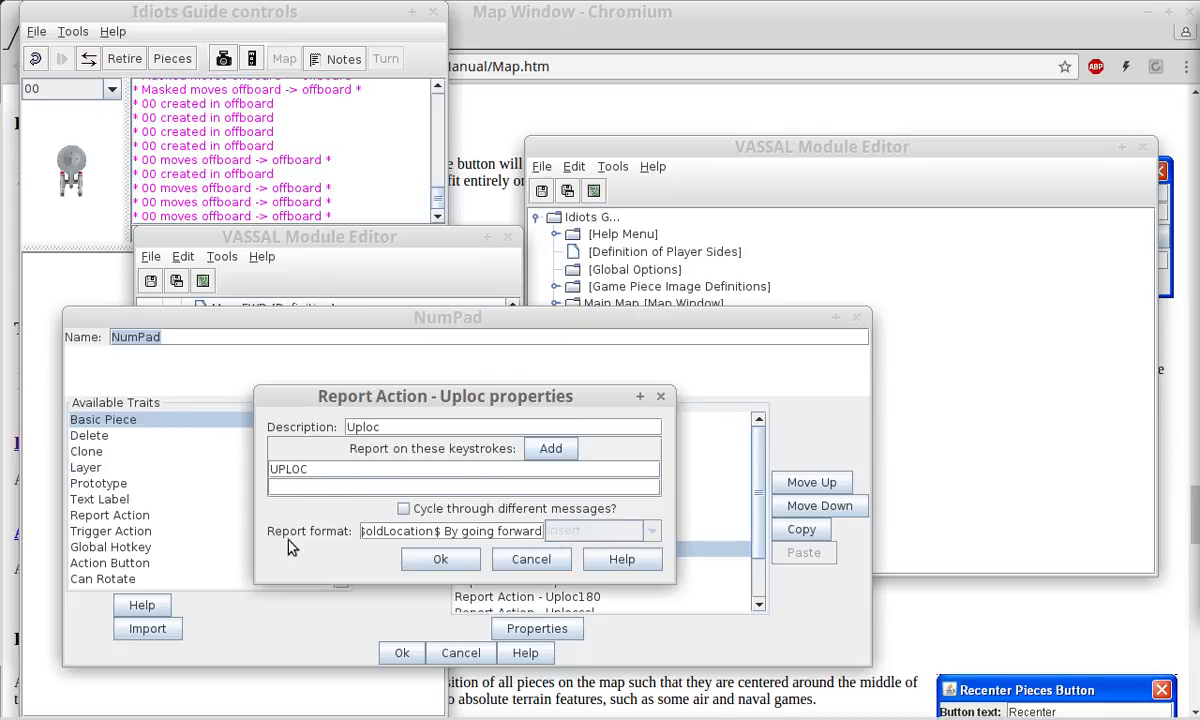
left_click_drag(393, 535, 741, 541)
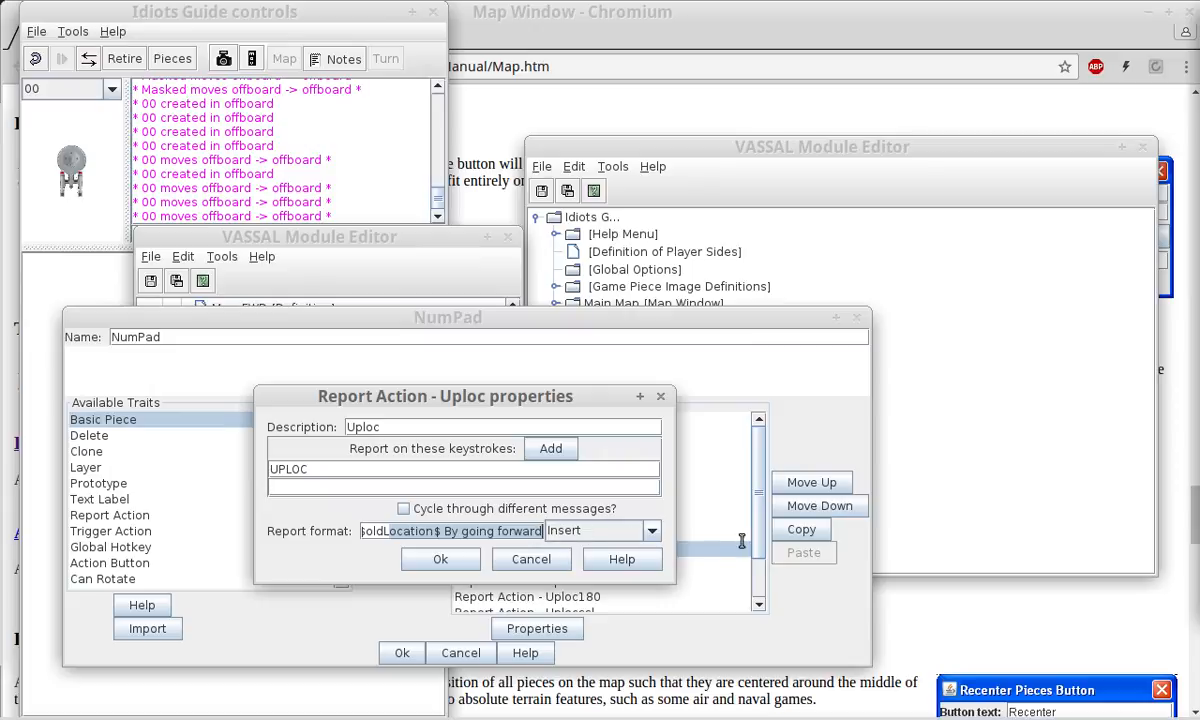
left_click(531, 560)
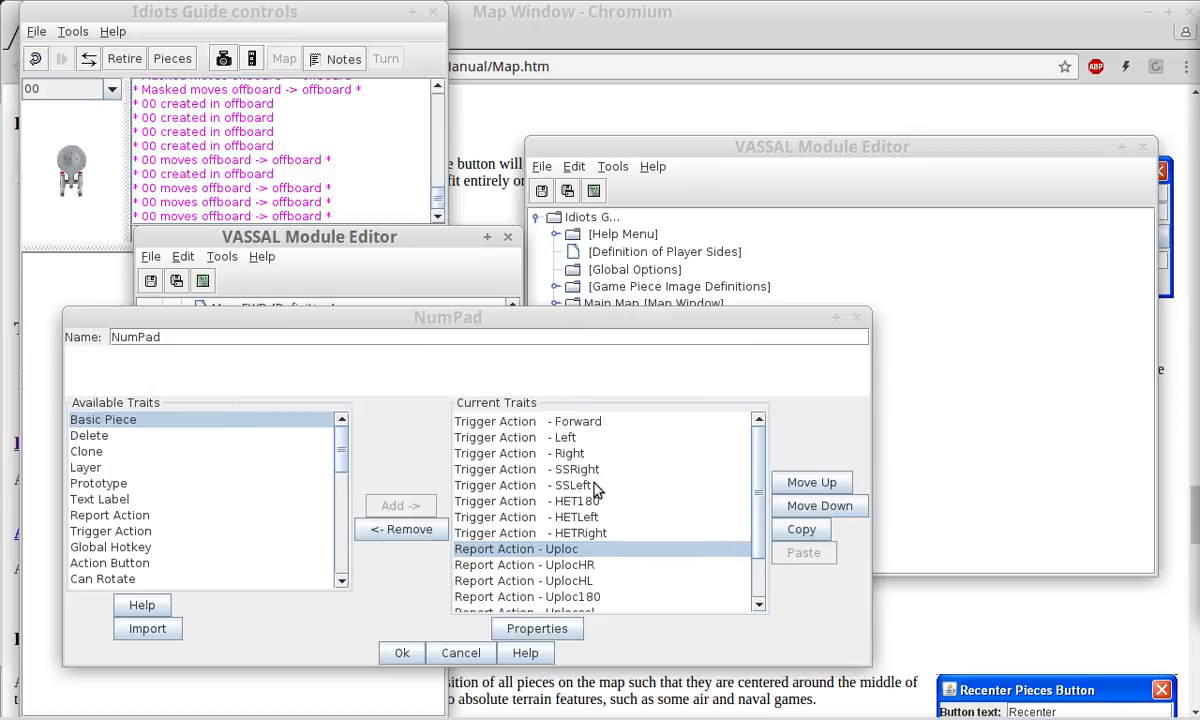
Check which keystrokes the NumPad prototype's Forward trigger action watches for and performs, and close the prototype.
double_click(590, 424)
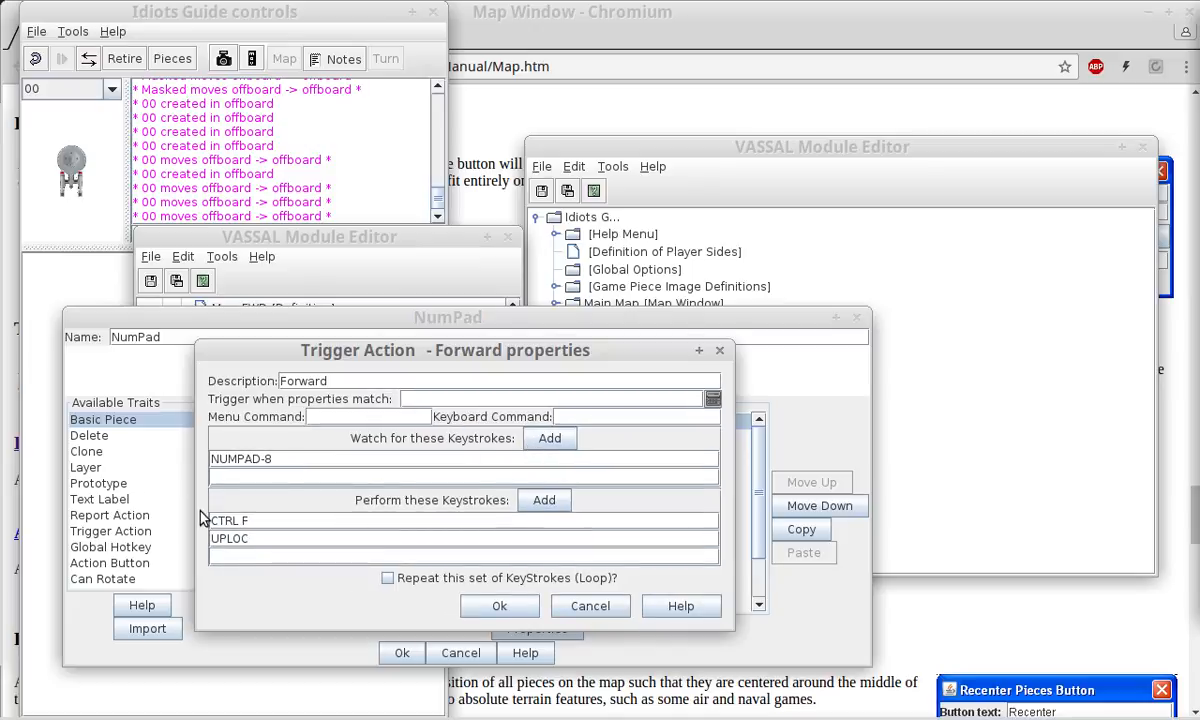
left_click(588, 606)
left_click(405, 652)
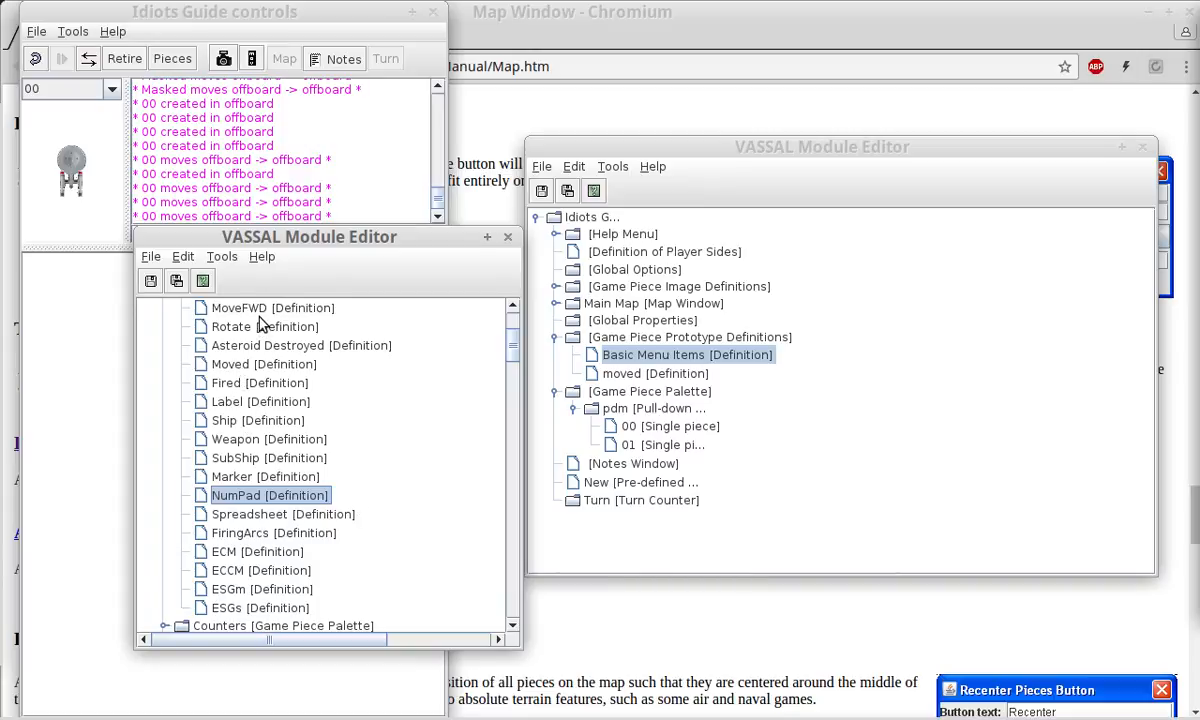
Inspect the MoveFWD prototype's Move fixed distance trait for its shortcut and distances, and close it without changes.
double_click(244, 306)
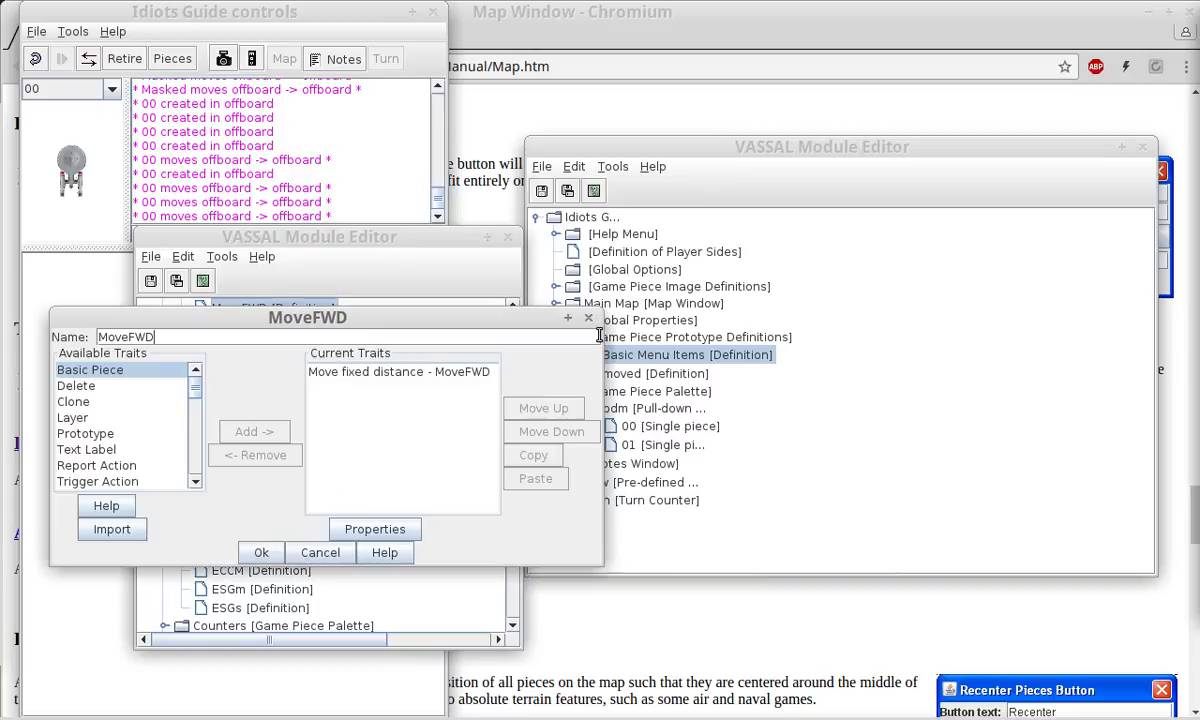
left_click(345, 372)
double_click(340, 372)
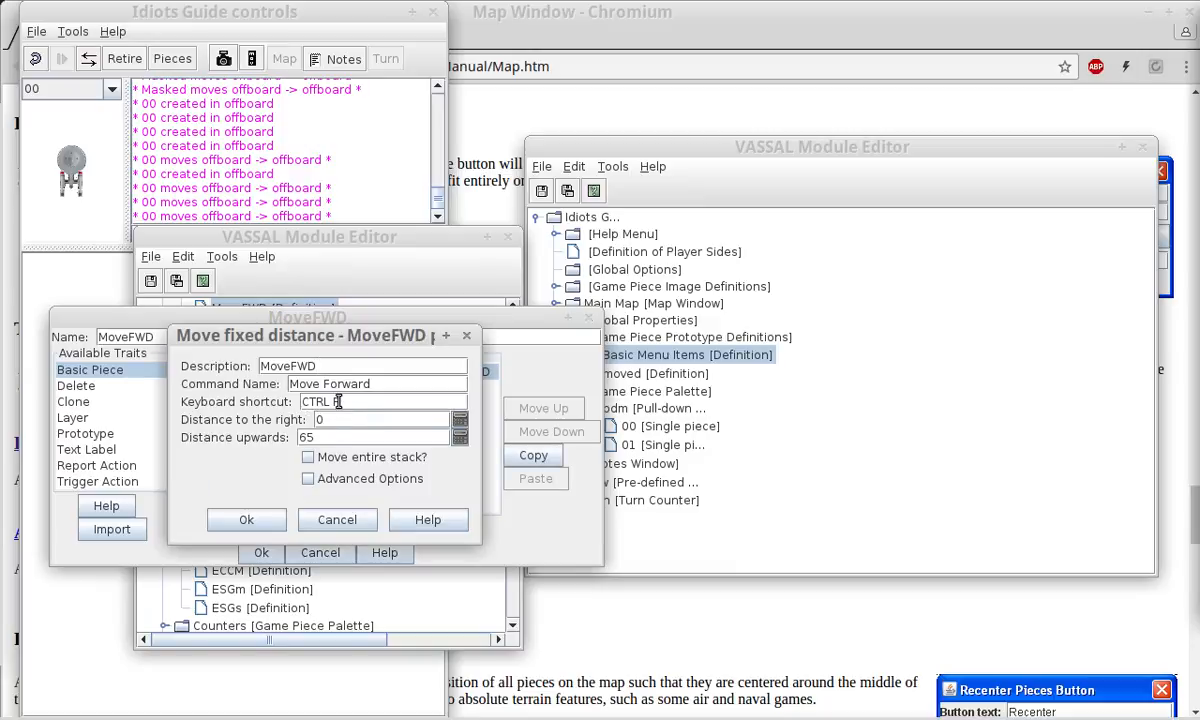
left_click(337, 520)
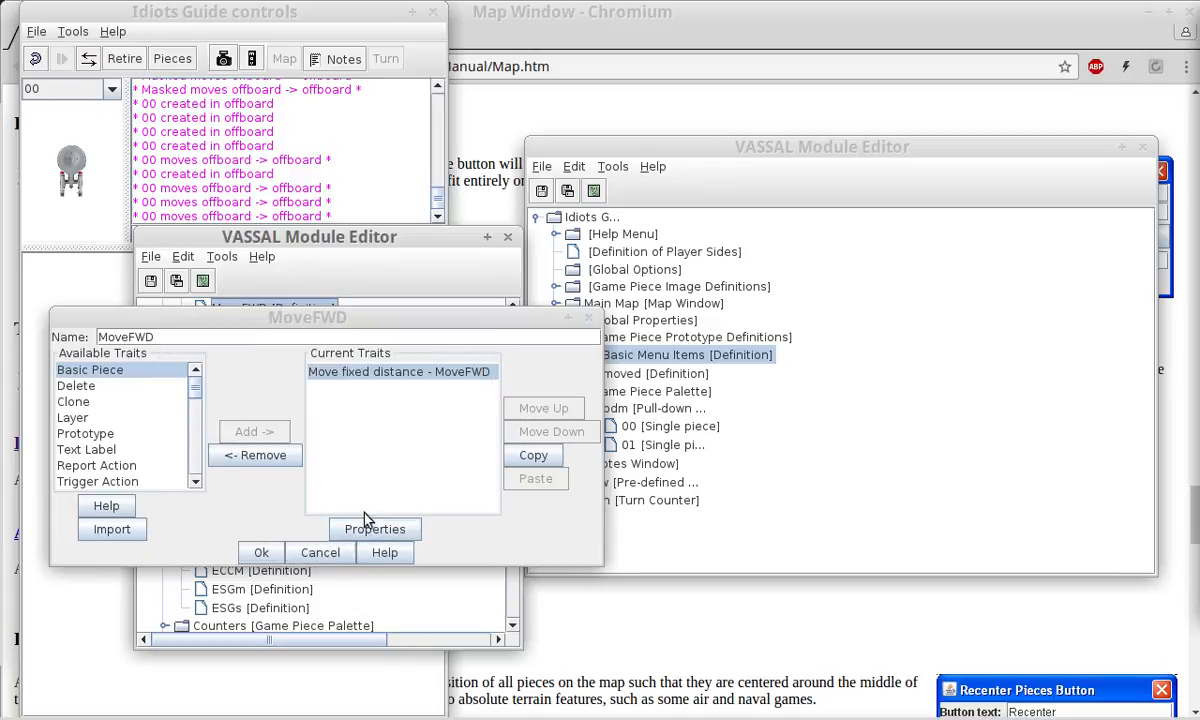
left_click(322, 552)
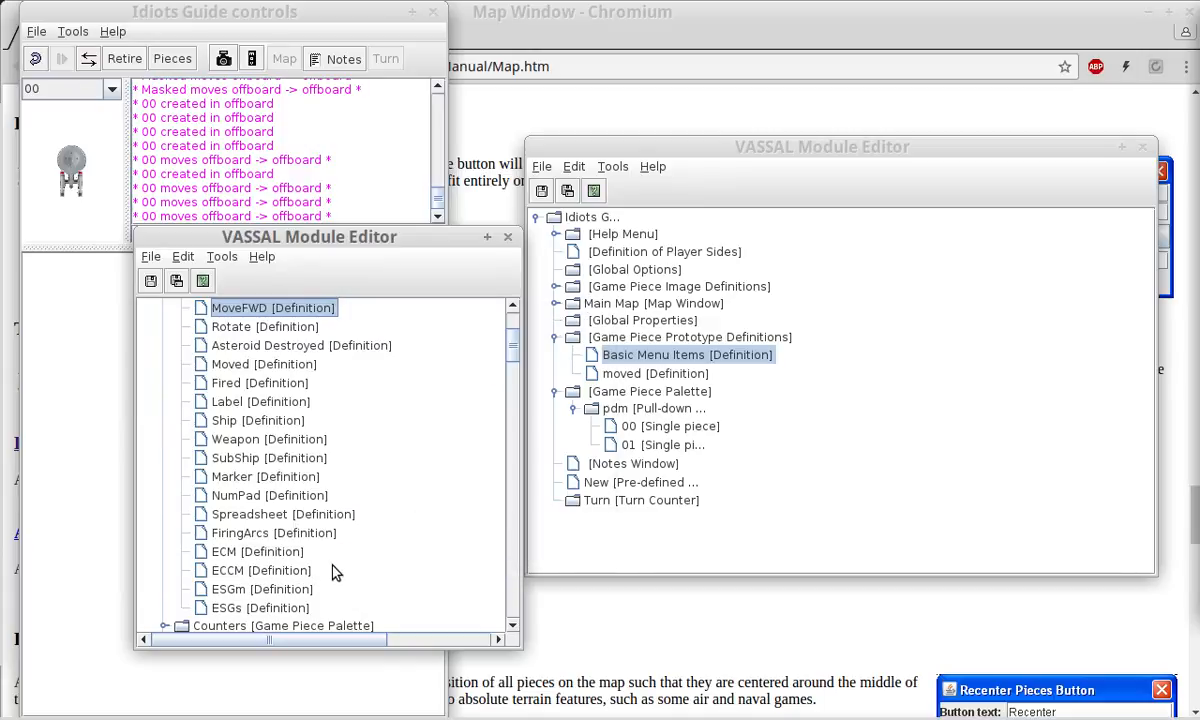
Reopen the NumPad prototype and look through its whole list of trigger and report actions, closing it without changes.
scroll(258, 362, "up", 2)
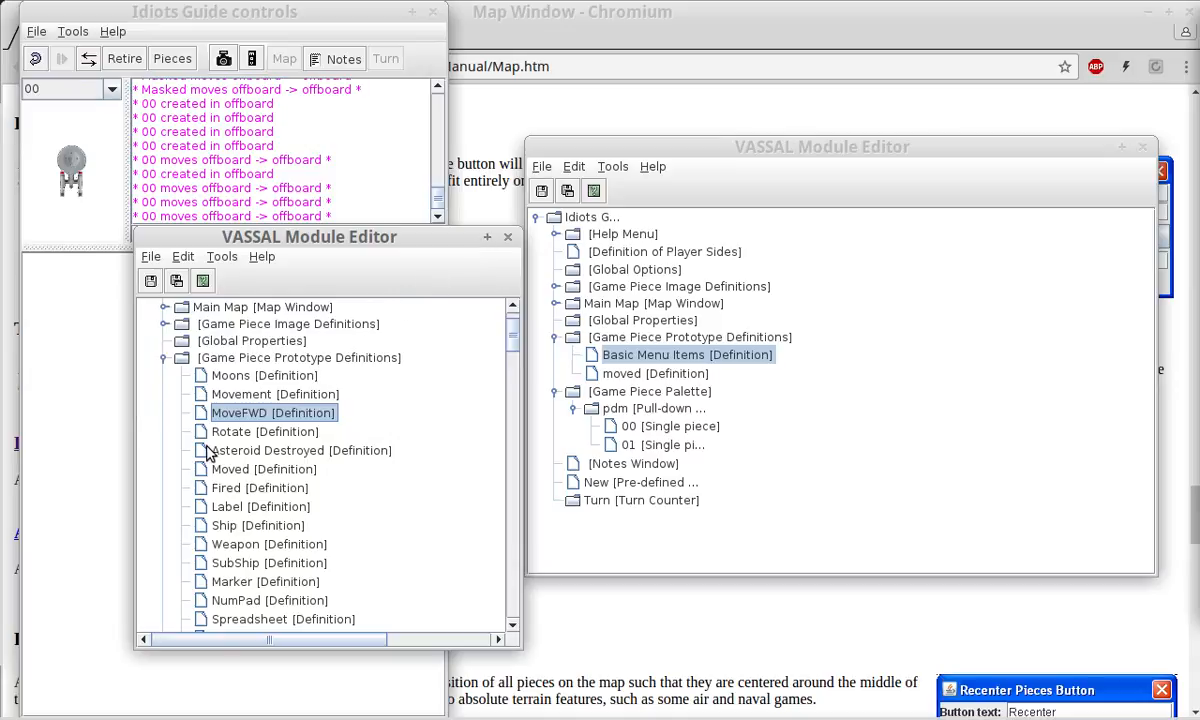
scroll(233, 490, "down", 1)
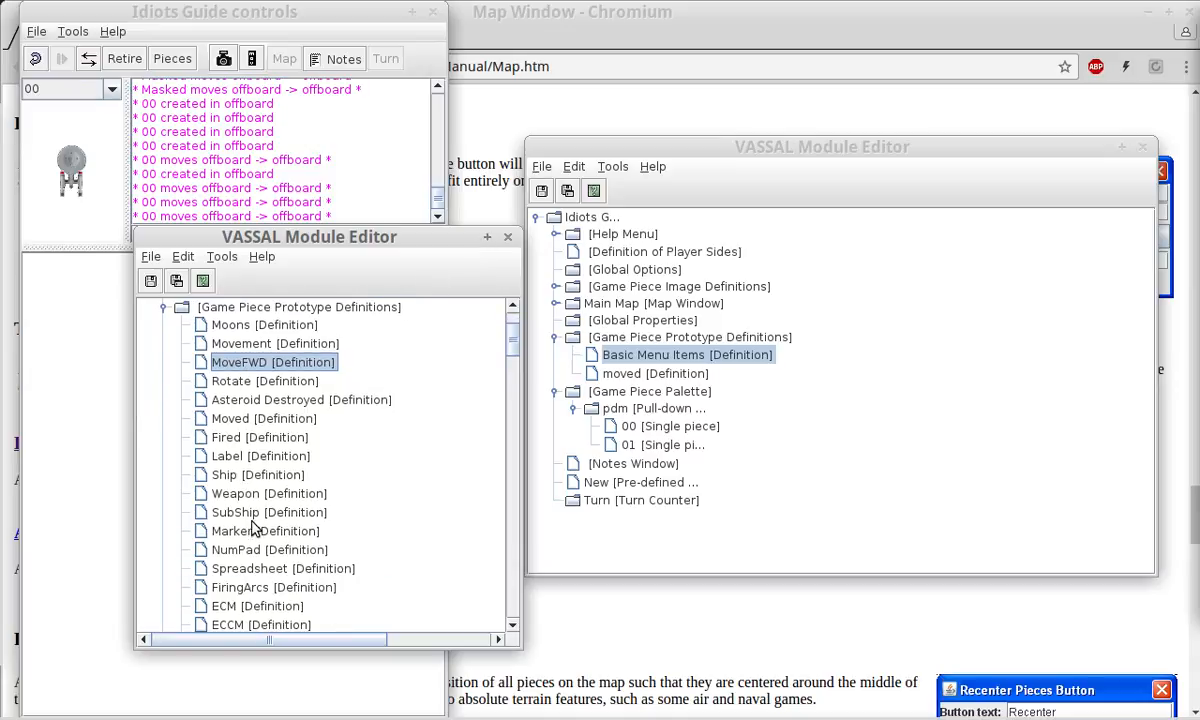
double_click(245, 549)
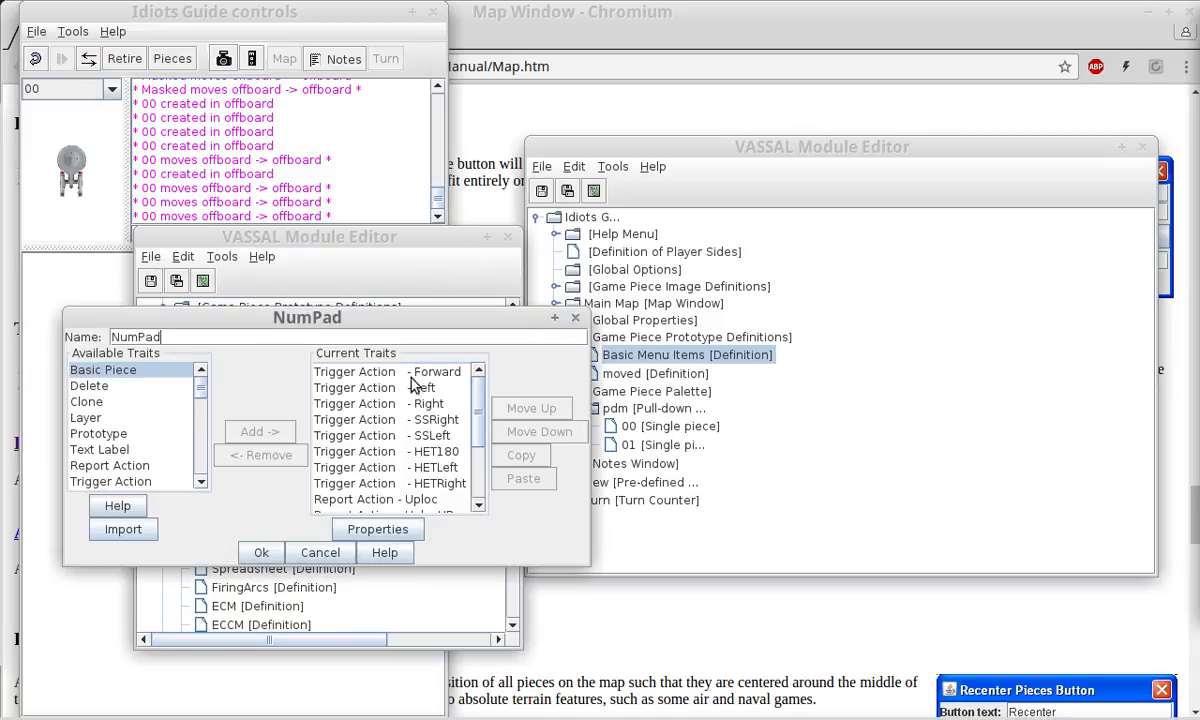
left_click_drag(392, 368, 418, 598)
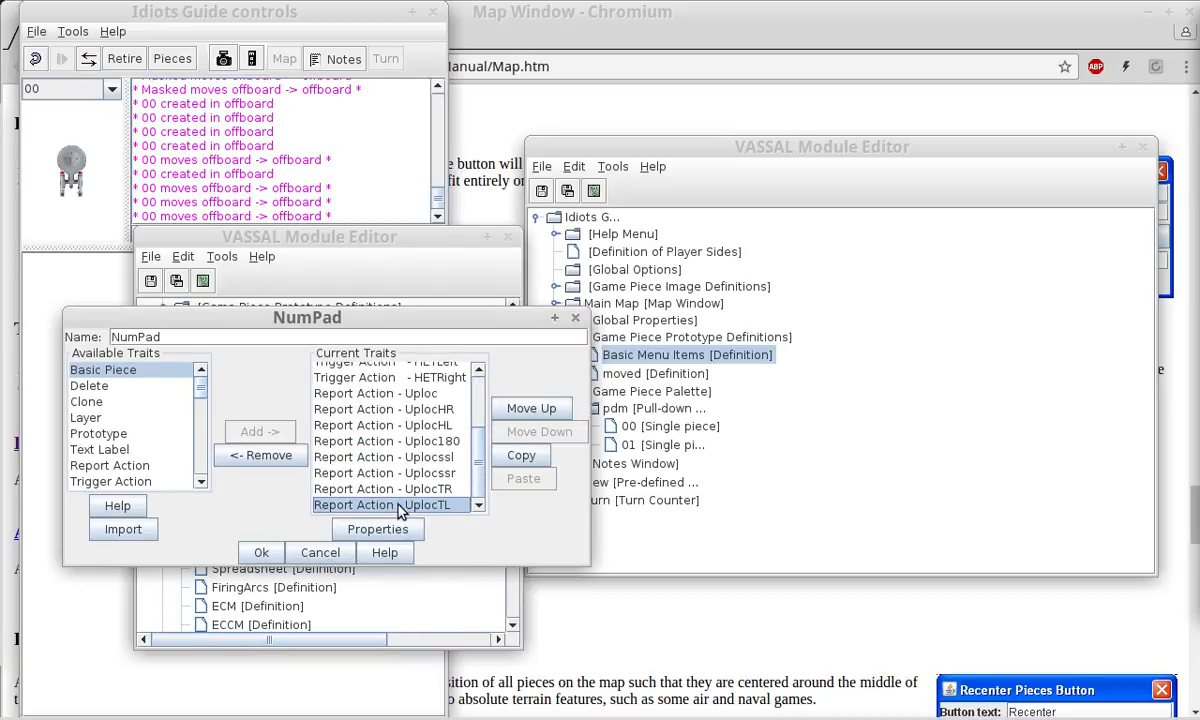
key("Up")
key("Up")
key("Up")
key("Up")
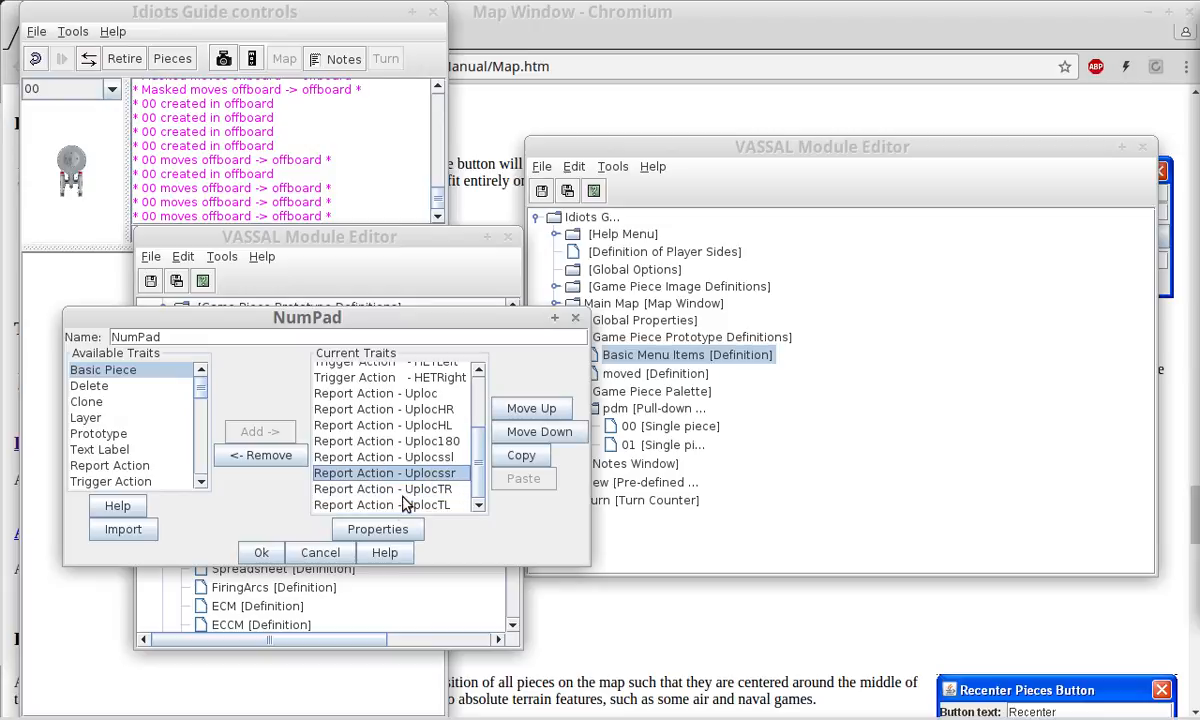
key("Up")
key("Up")
key("Up")
key("Up")
key("Up")
key("Up")
key("Up")
key("Up")
key("Up")
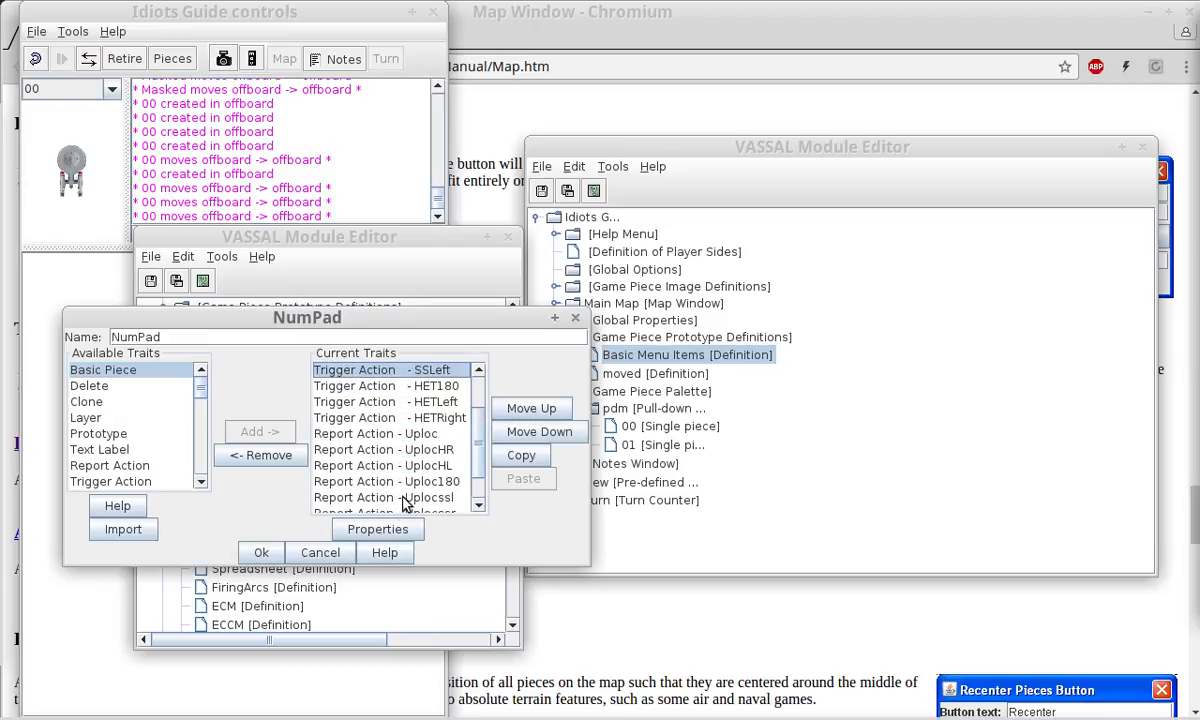
key("Up")
key("Up")
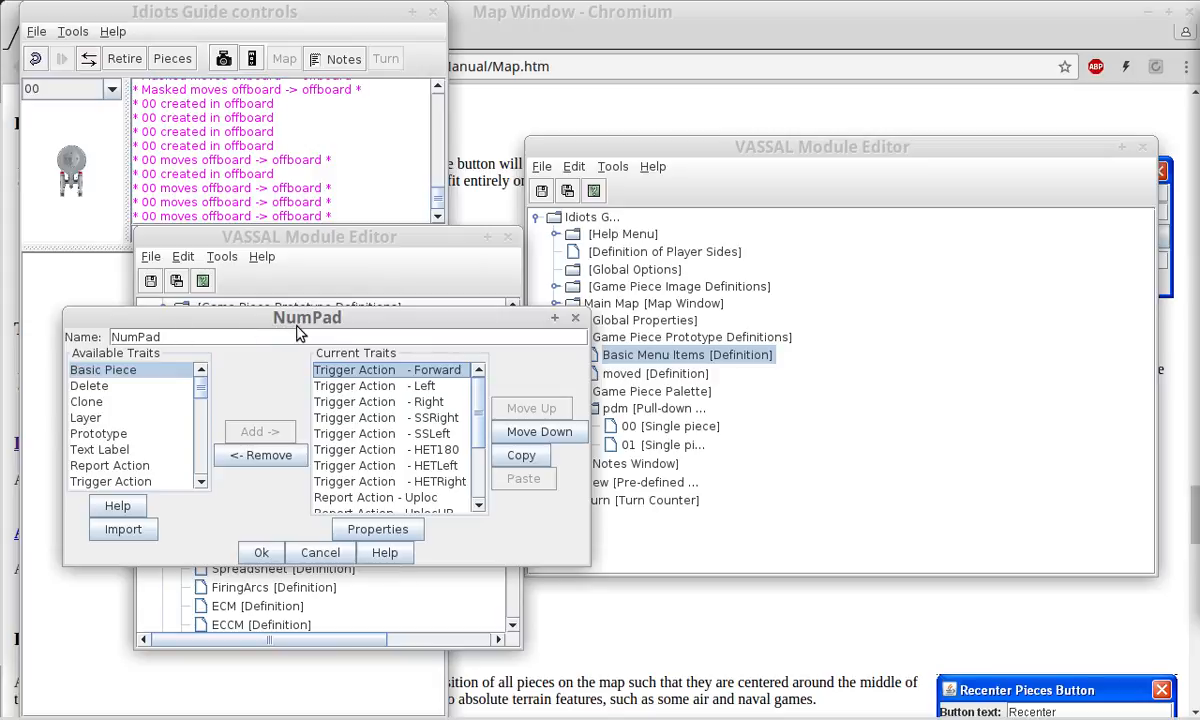
left_click(318, 553)
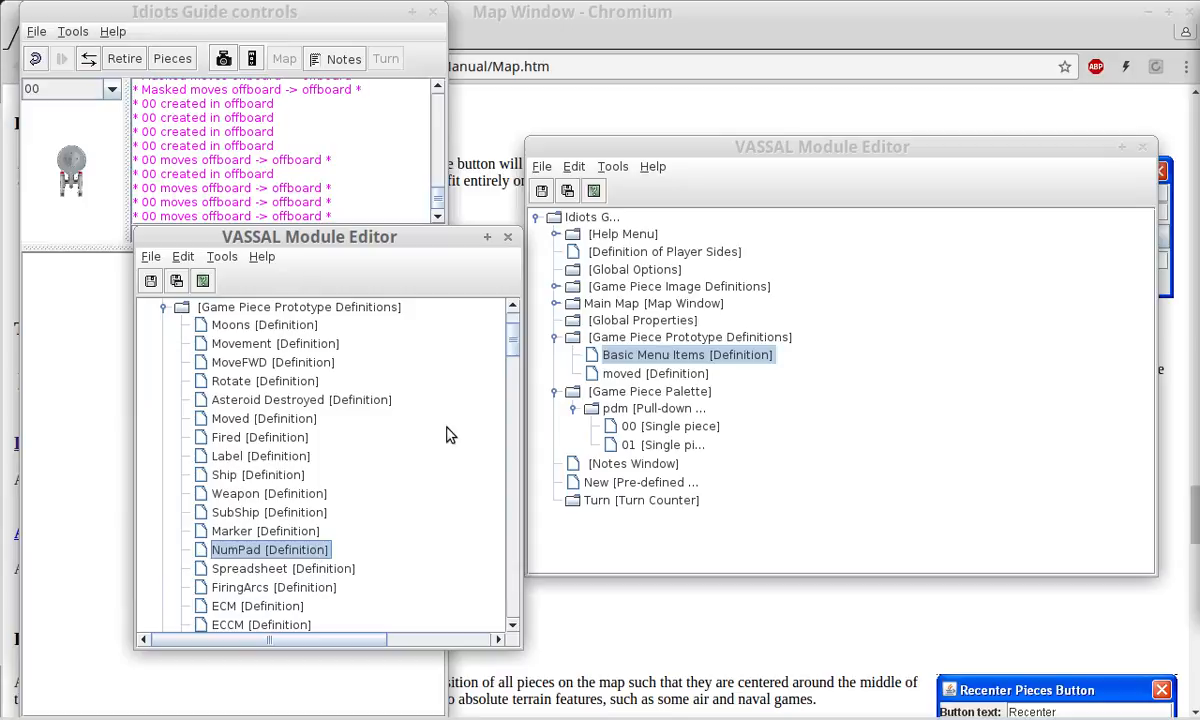
Open the 00 piece in the Idiots Guide module and look over its available Delete, Clone and Layer traits.
double_click(630, 426)
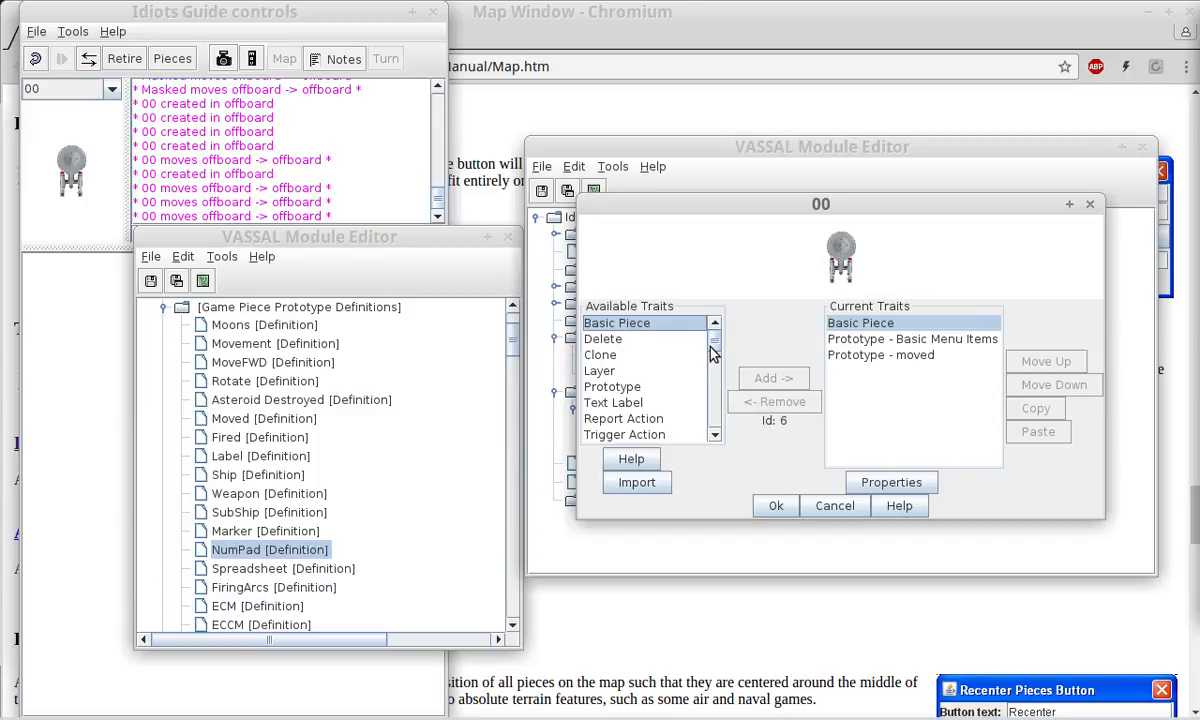
left_click(608, 341)
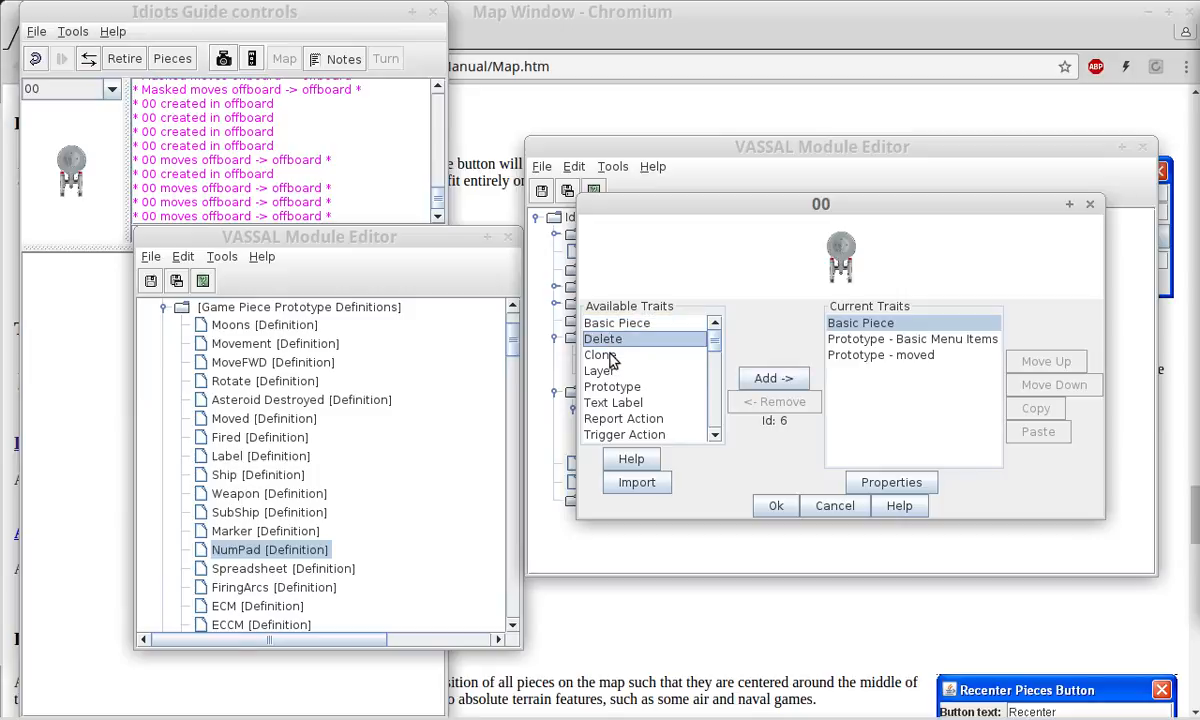
left_click(608, 356)
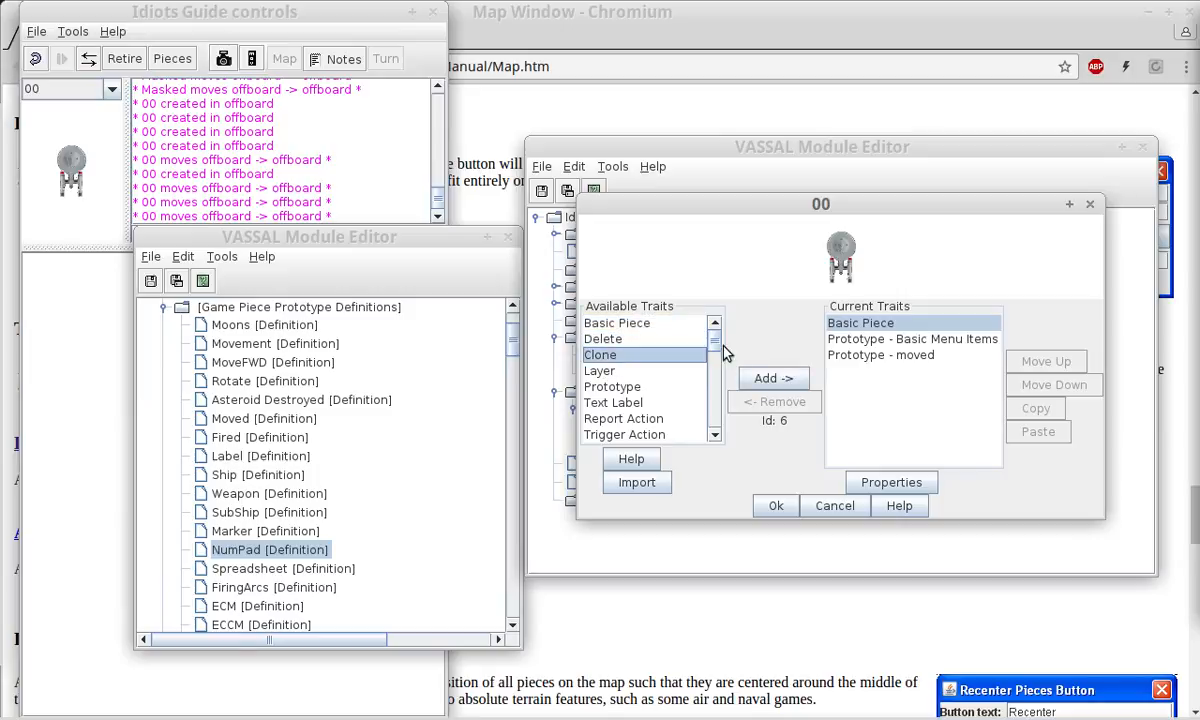
left_click(615, 373)
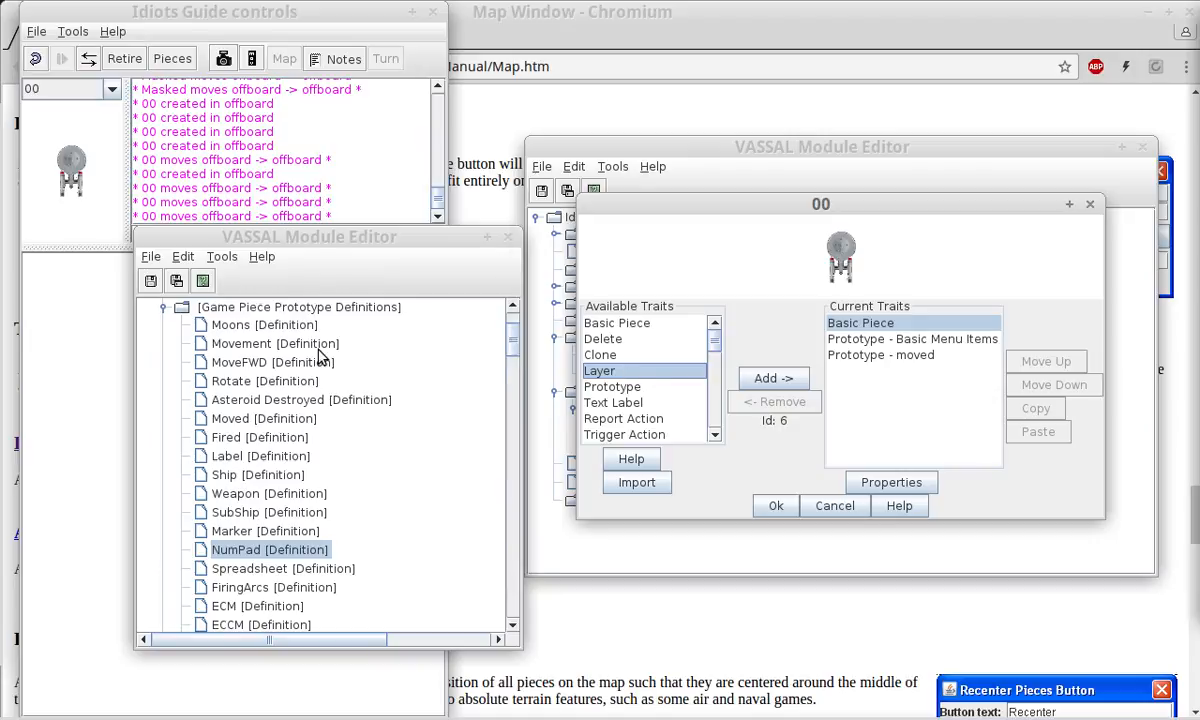
Open the Fired prototype in the other module and display the properties of its Layer trait.
scroll(241, 391, "down", 2)
scroll(236, 383, "up", 1)
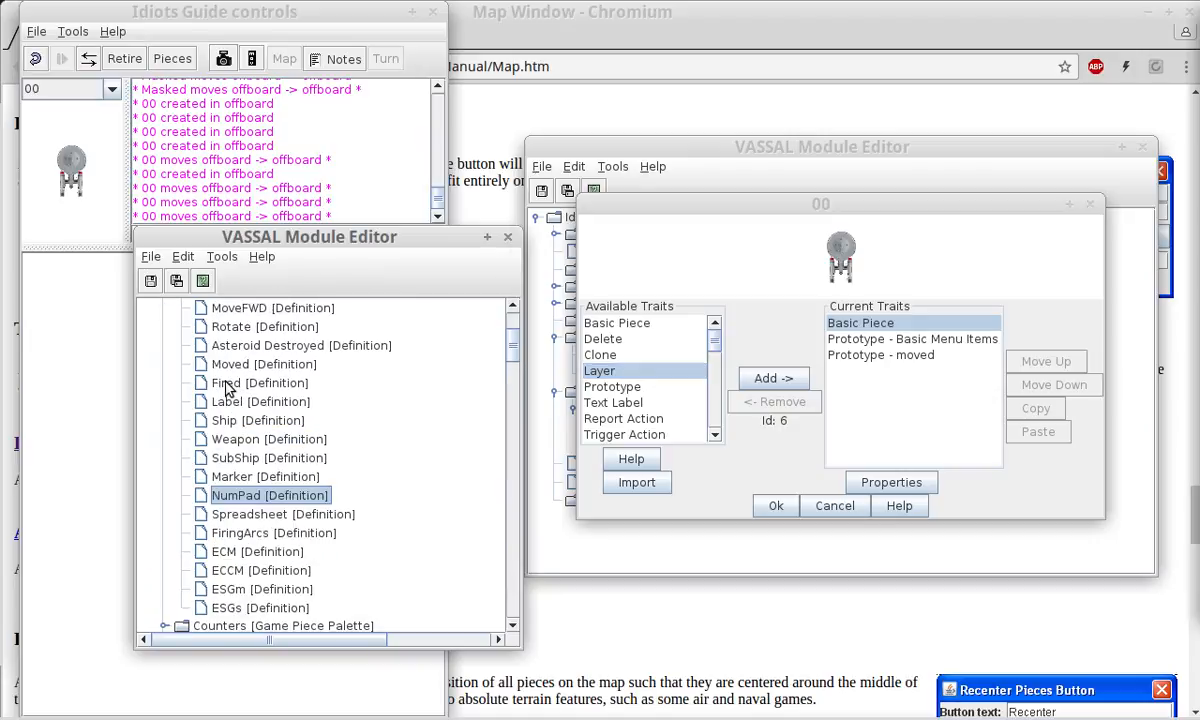
left_click(228, 386)
double_click(226, 386)
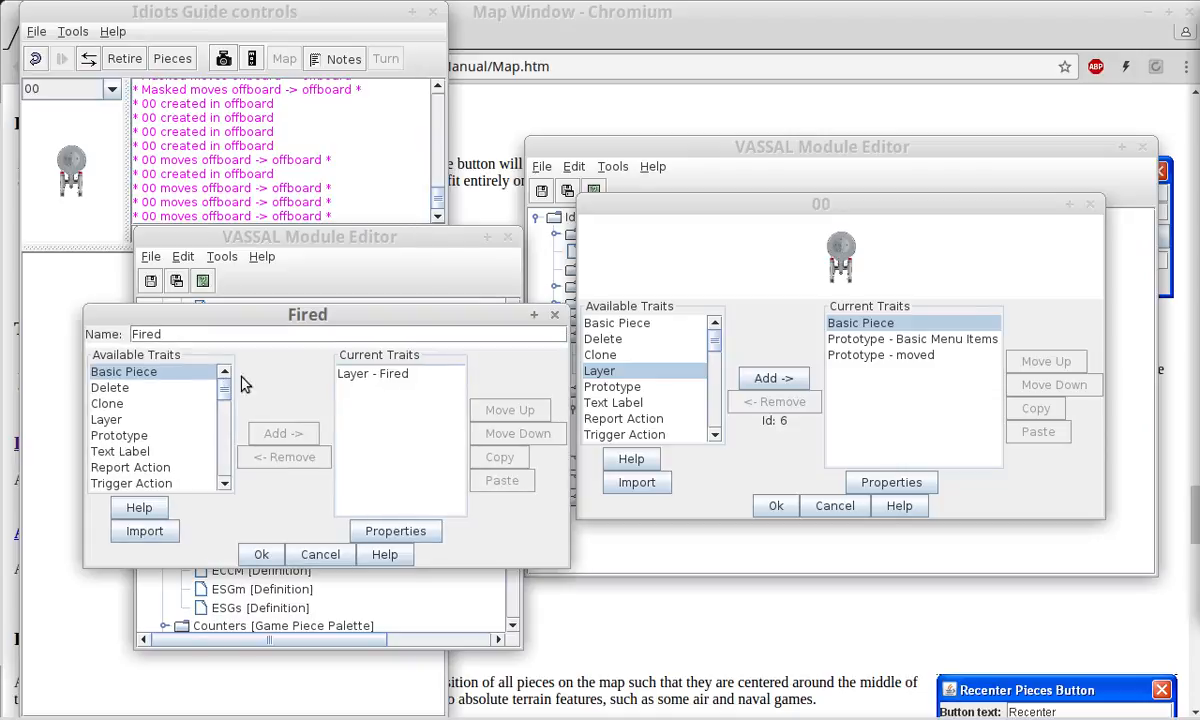
left_click(360, 376)
double_click(360, 377)
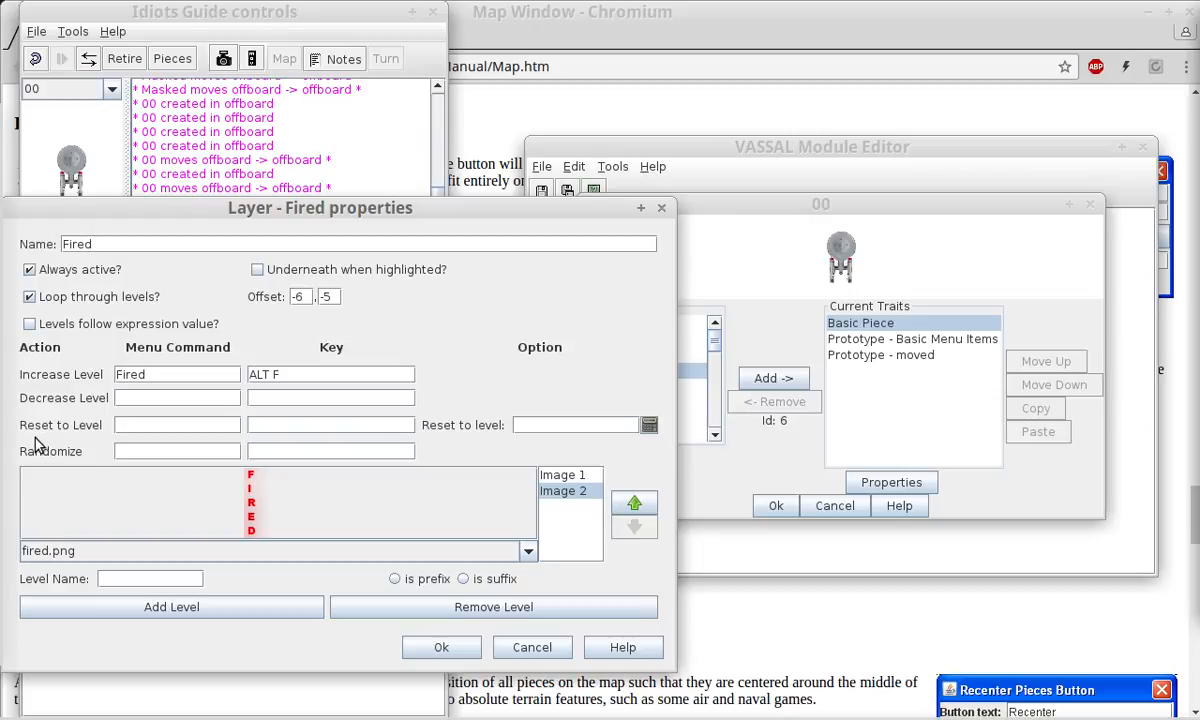
Examine the Fired layer's Increase Level key and compare its Image 1 and Image 2 levels.
left_click_drag(281, 374, 252, 374)
left_click(562, 475)
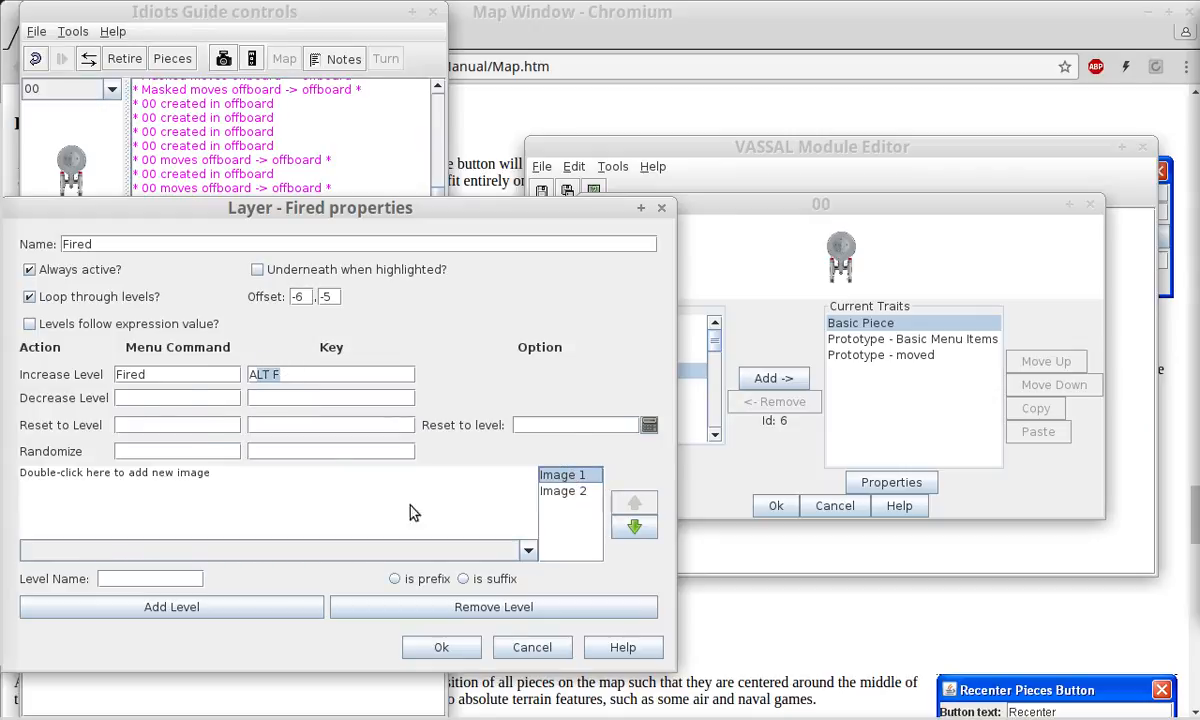
left_click(556, 491)
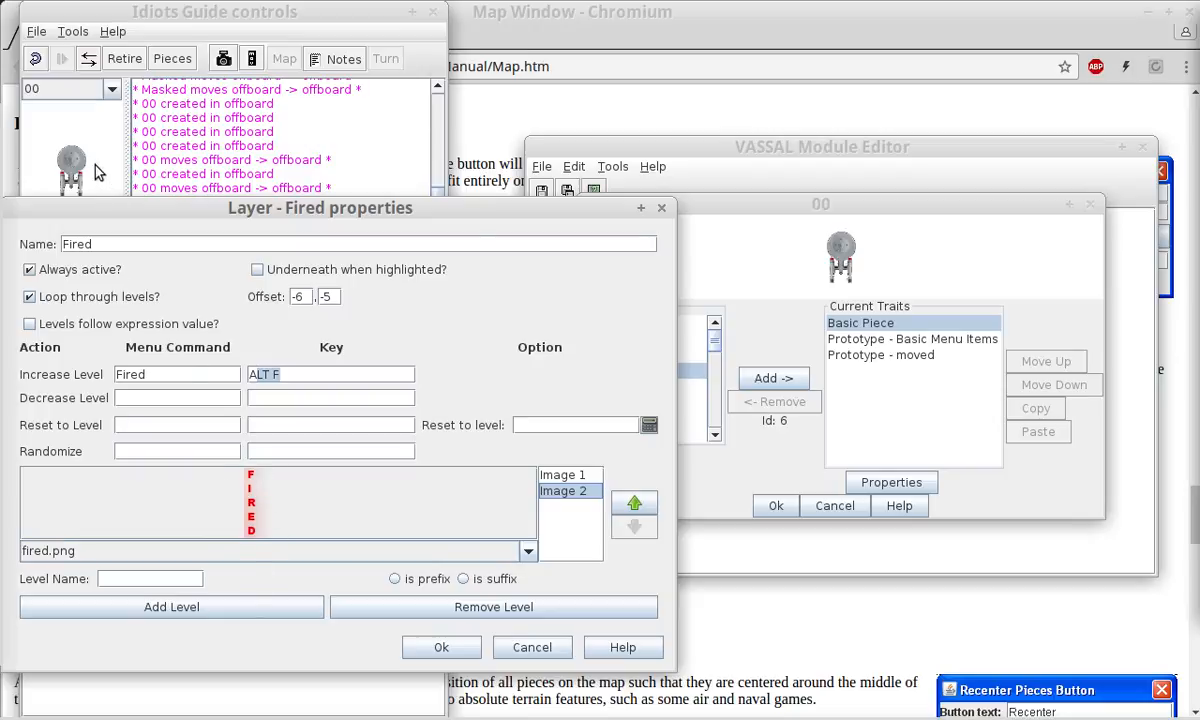
left_click_drag(92, 162, 99, 190)
left_click(480, 300)
left_click(562, 475)
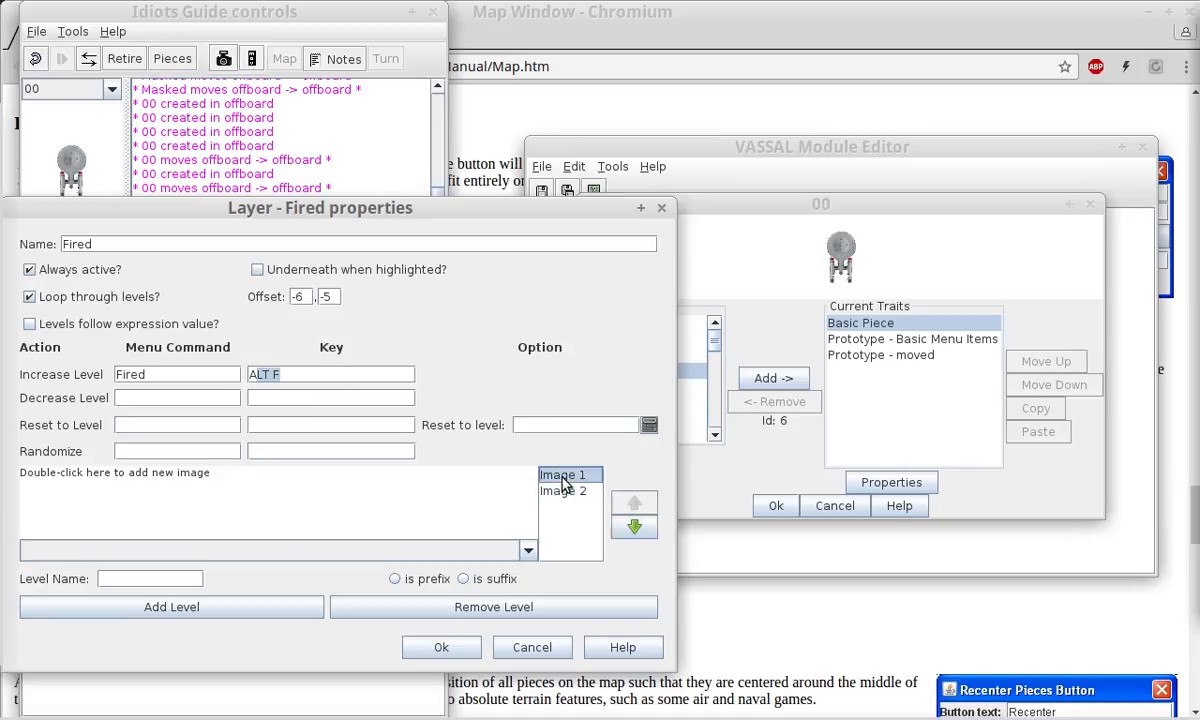
left_click(563, 503)
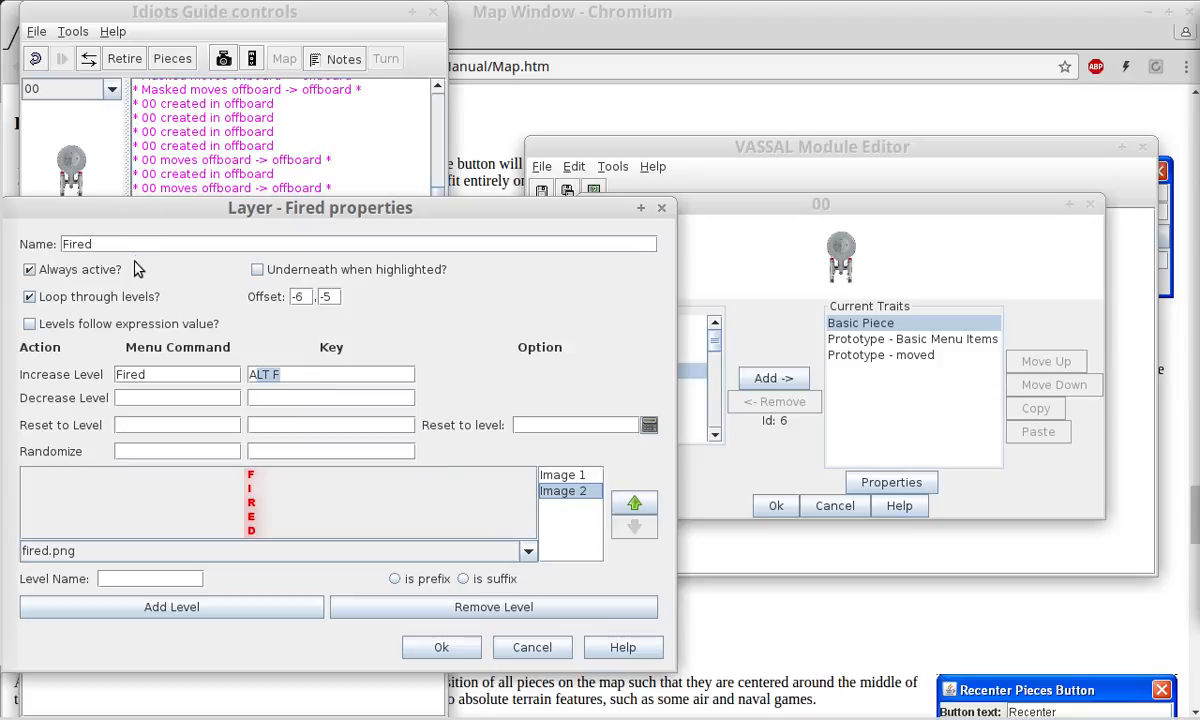
Try toggling the Fired layer's Always active, Loop through levels and Levels follow expression value options, restoring each one.
left_click(52, 274)
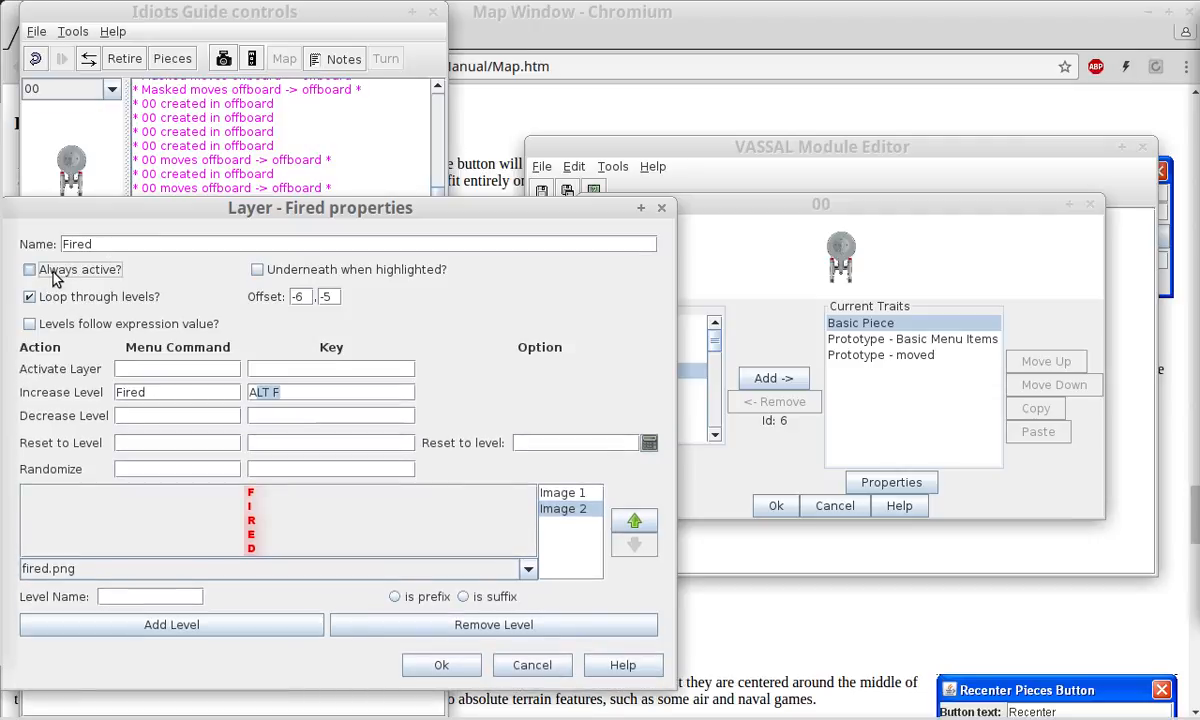
left_click(54, 274)
left_click(54, 274)
left_click(78, 270)
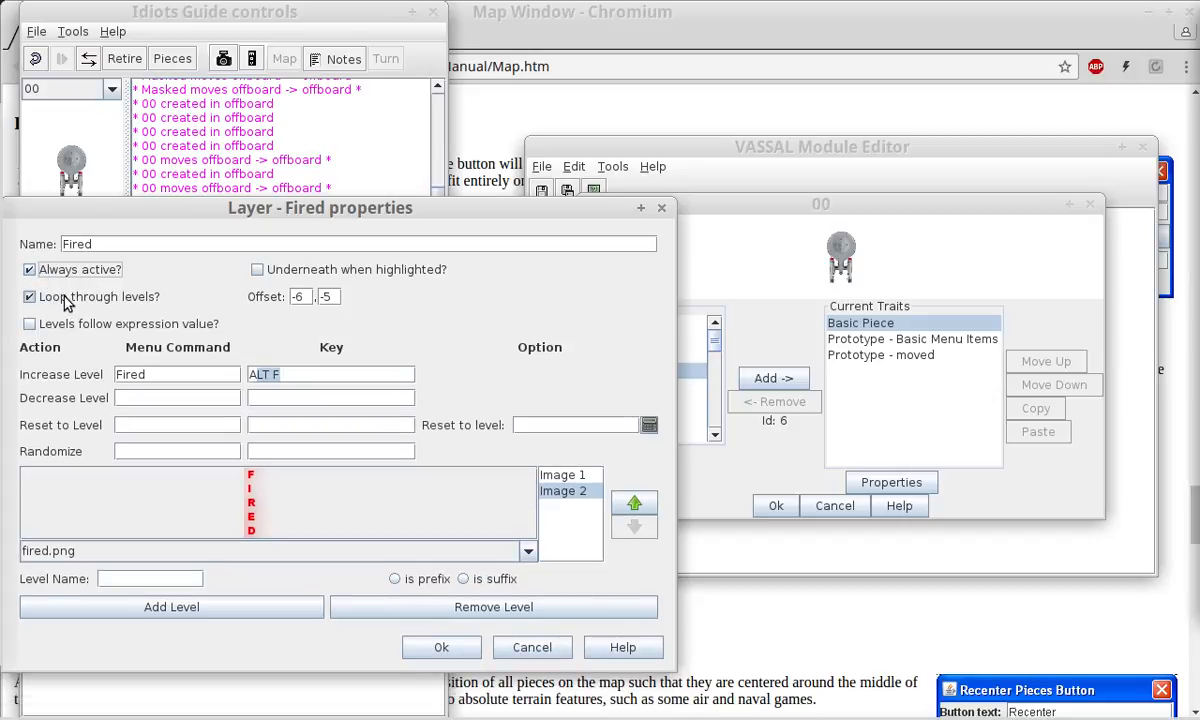
left_click(67, 303)
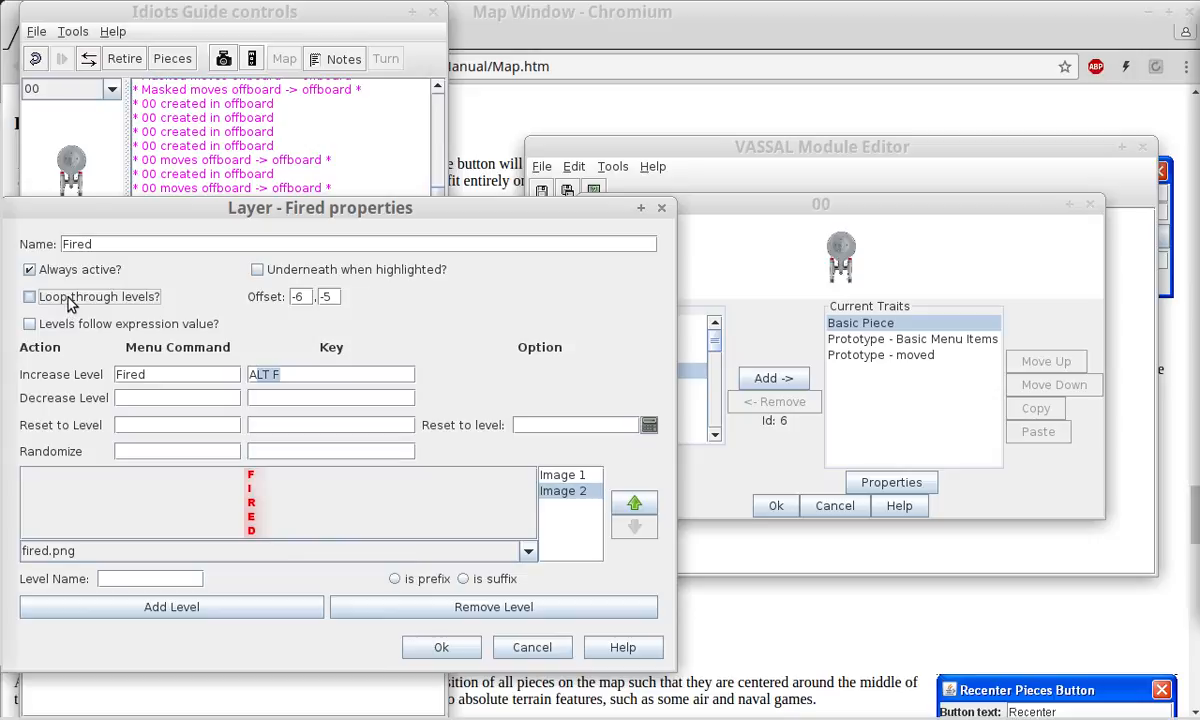
left_click(66, 302)
left_click(108, 334)
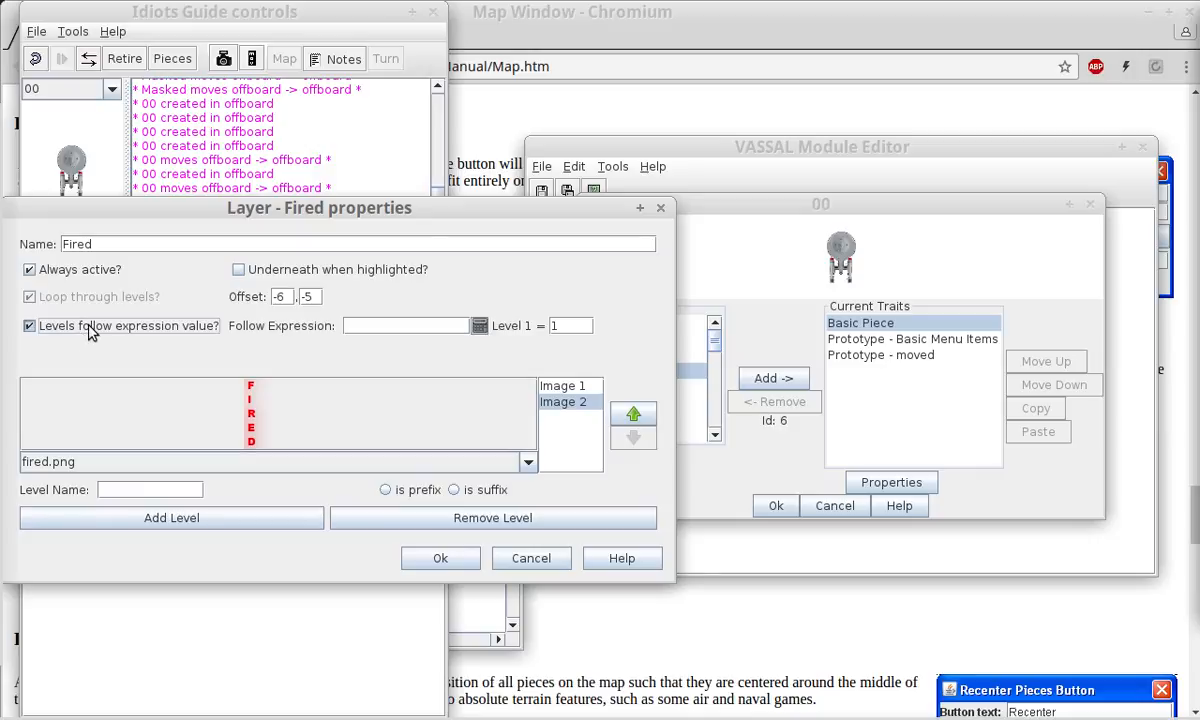
left_click(88, 328)
left_click(131, 327)
left_click(29, 325)
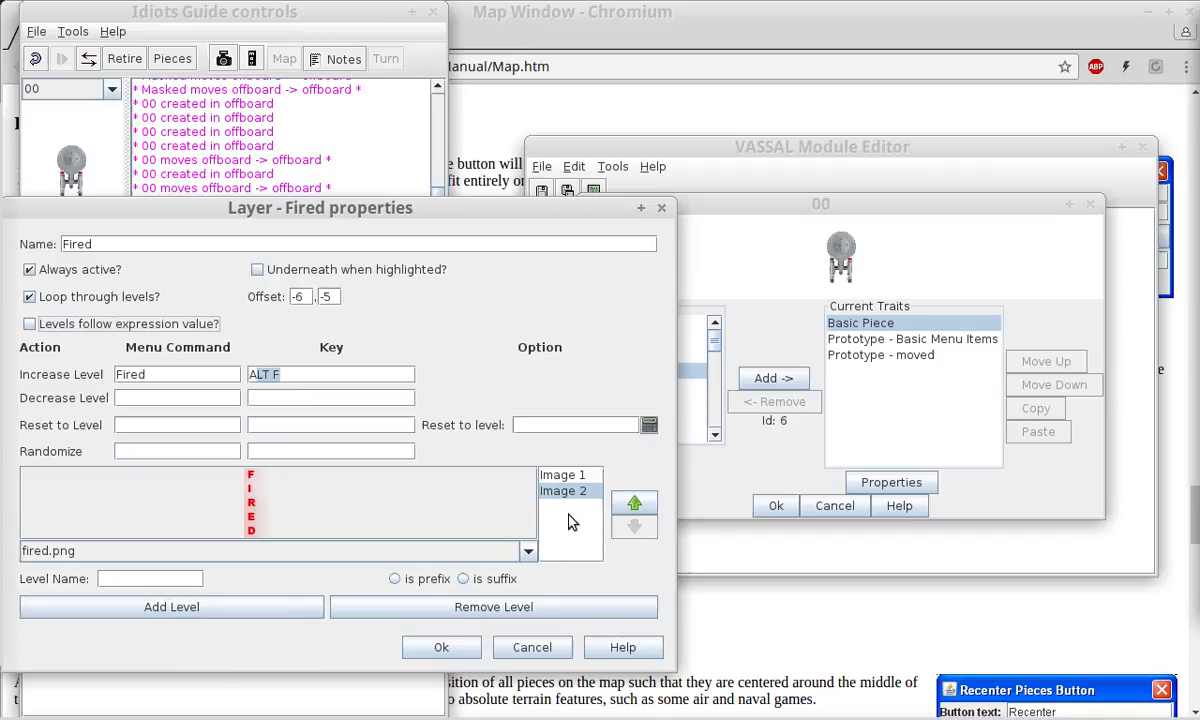
Add a third level to the Fired layer.
left_click(270, 608)
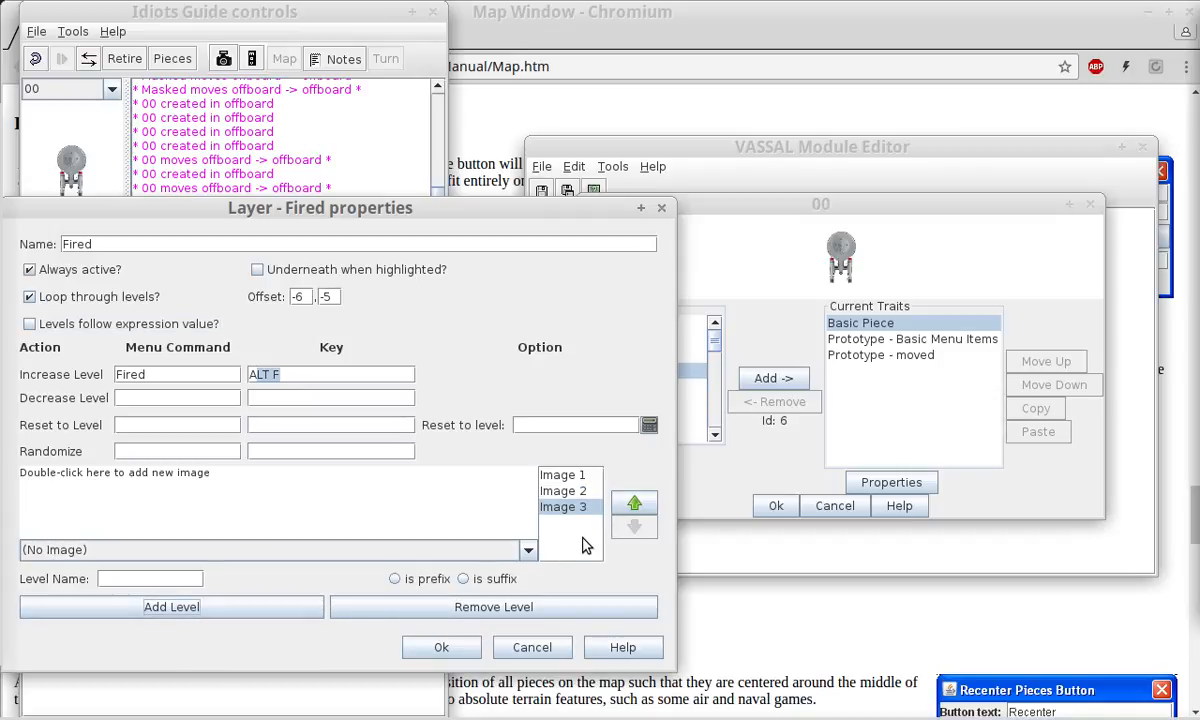
Assign the image moved2.png to the Fired layer's third level.
double_click(322, 514)
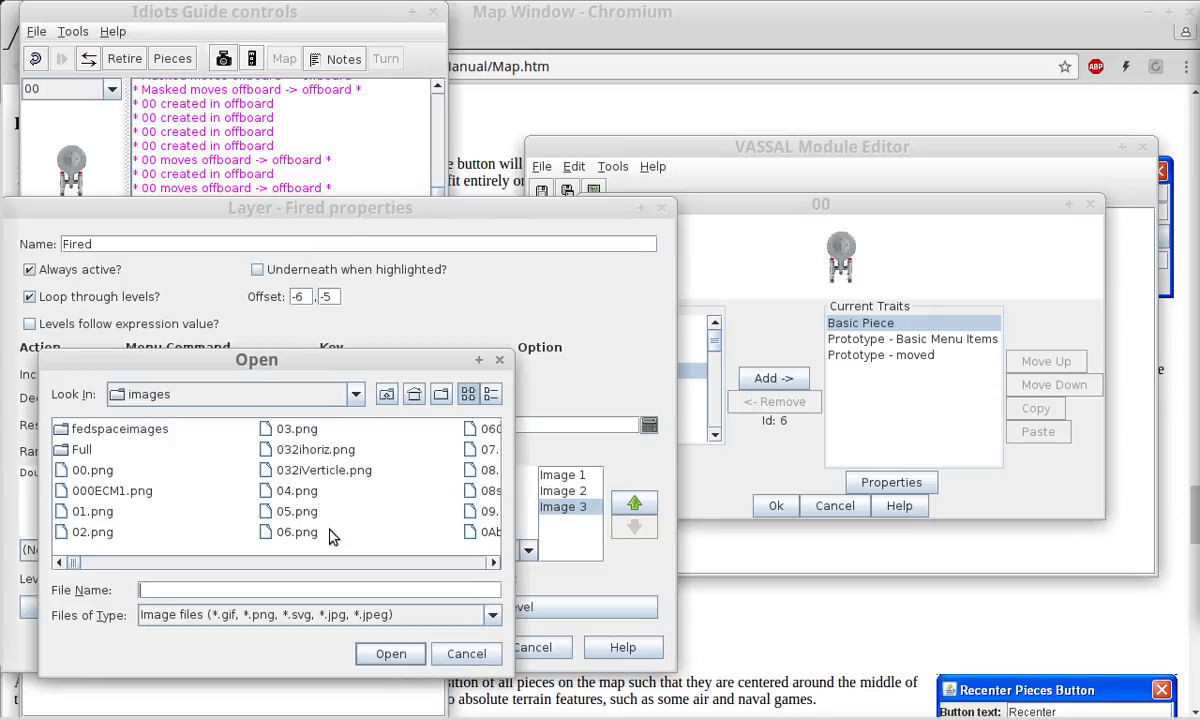
left_click(313, 531)
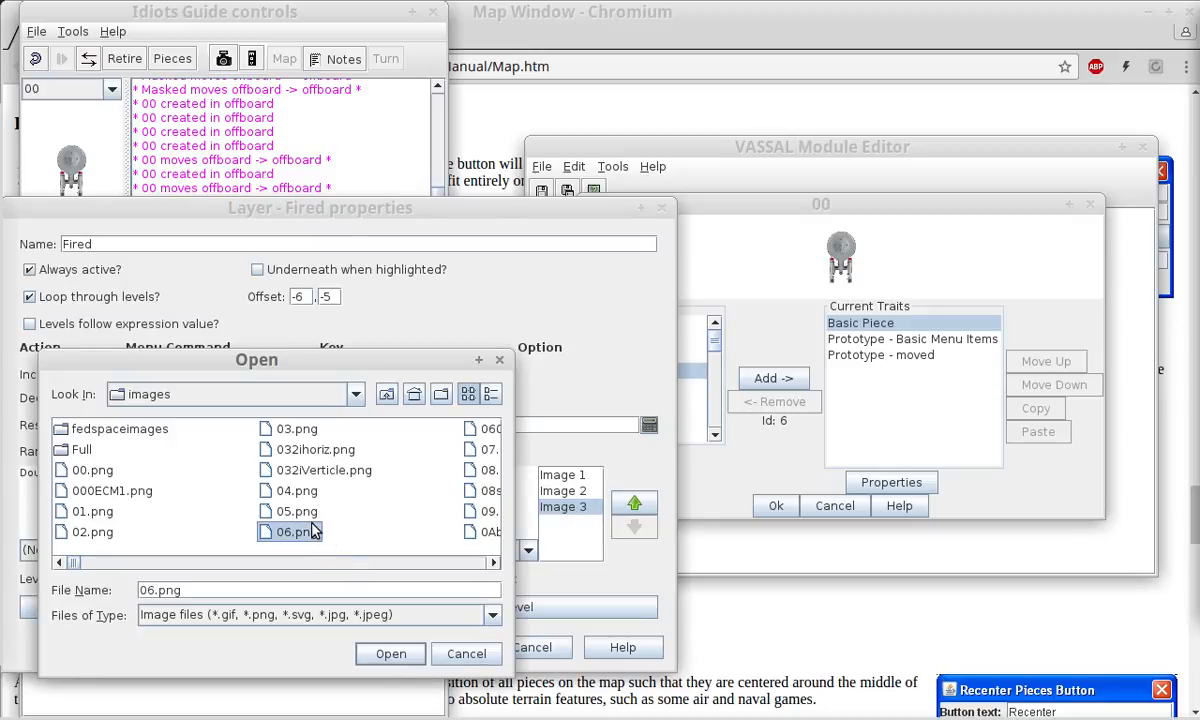
type("moved2")
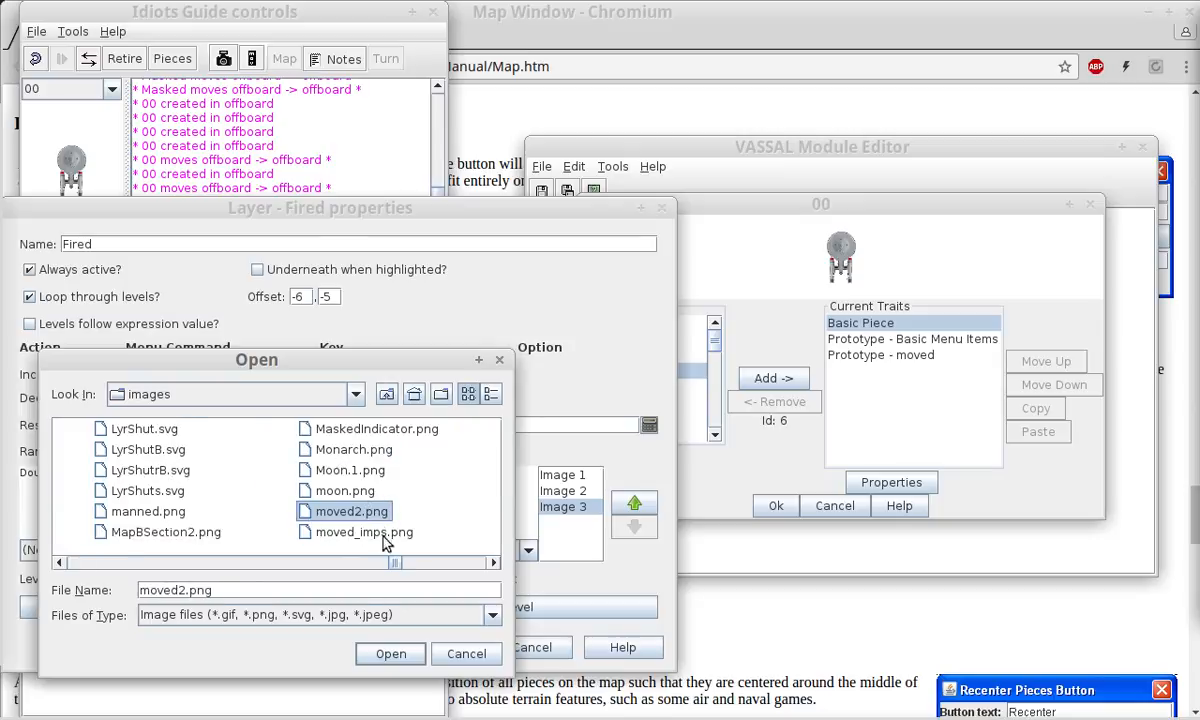
left_click(389, 651)
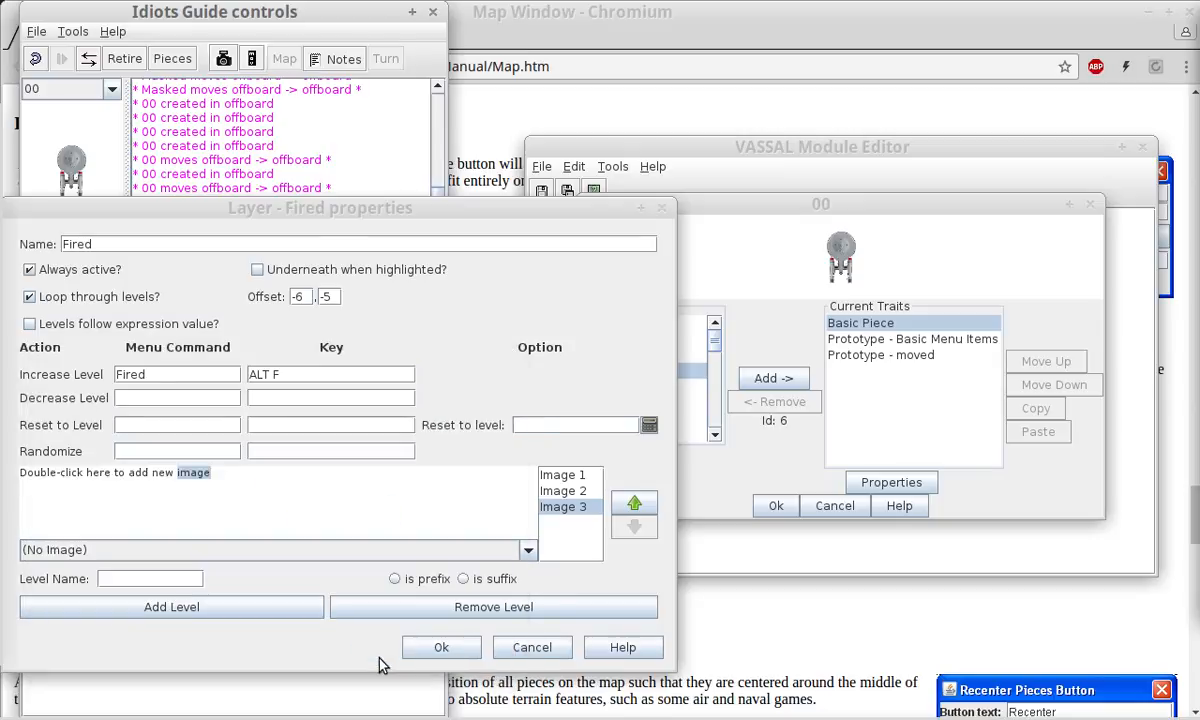
Compare the Fired layer's Image 2 and Image 3 levels and discard all changes made to the layer.
left_click(583, 491)
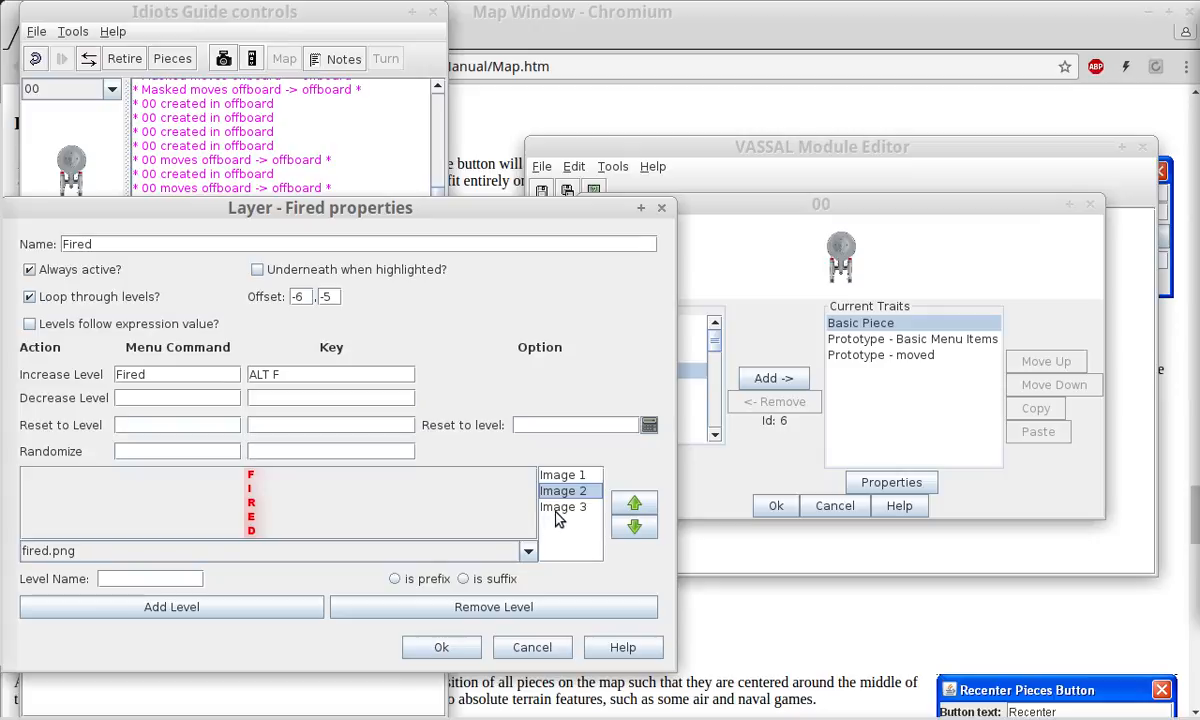
left_click(557, 509)
left_click(557, 492)
left_click(556, 507)
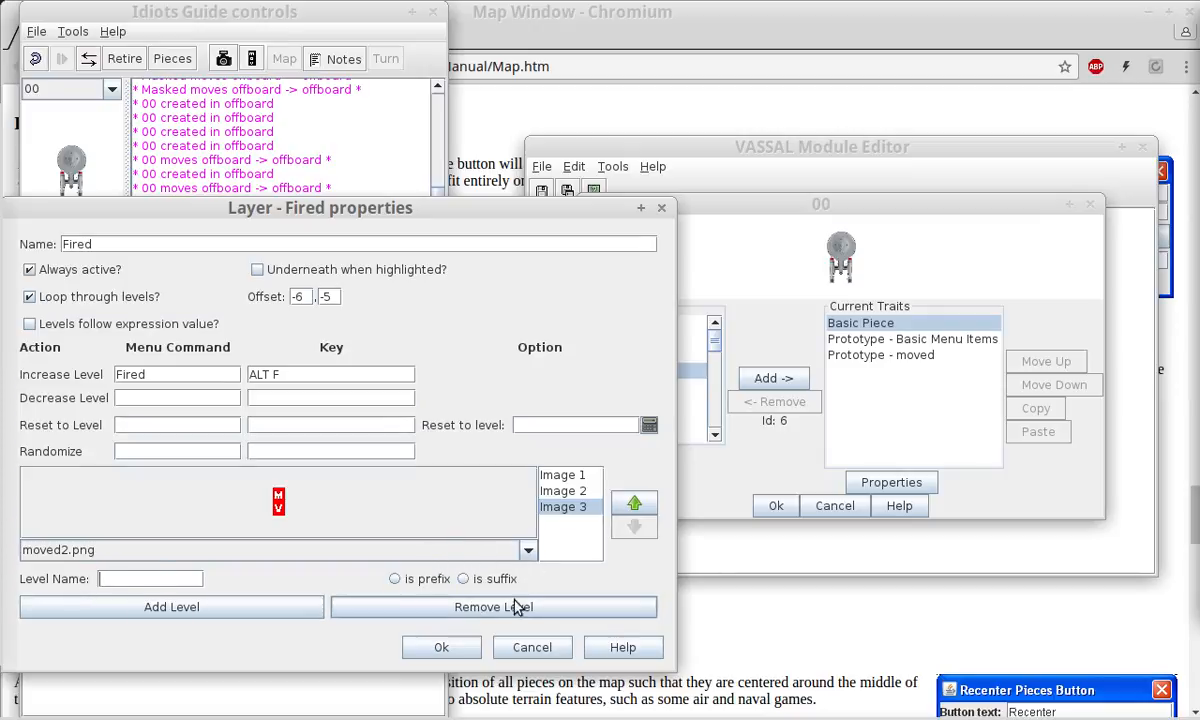
left_click(532, 647)
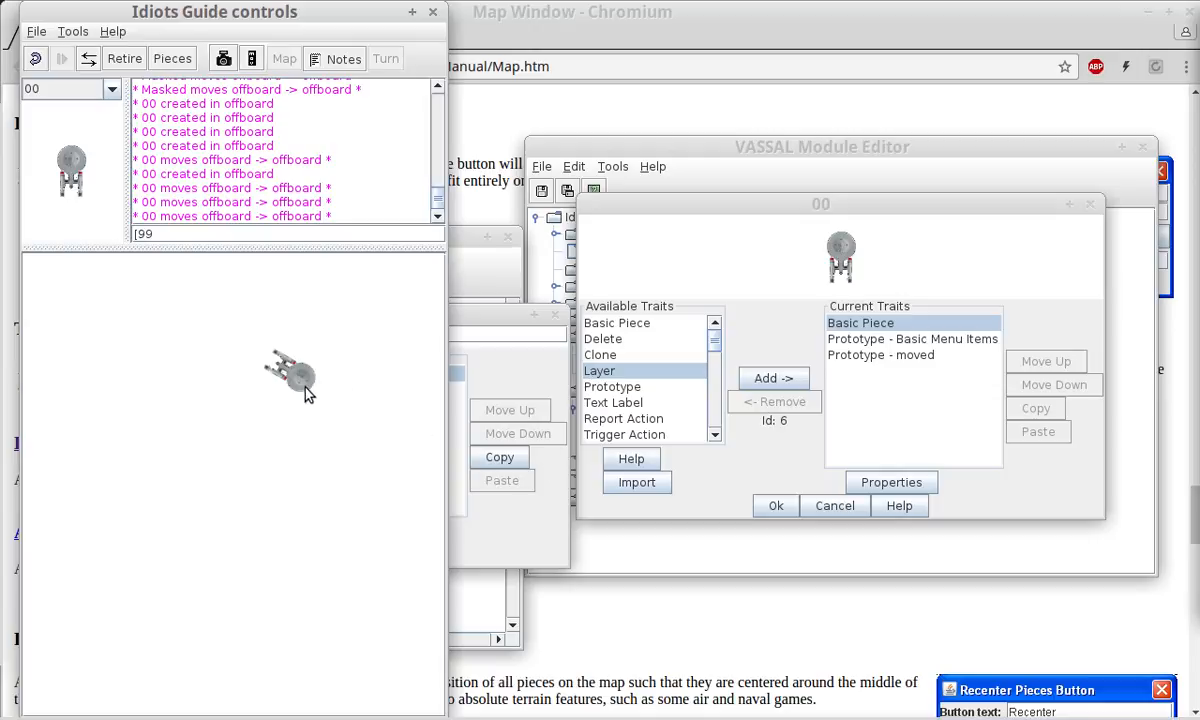
Close the current Idiots Guide game without saving it.
left_click(36, 31)
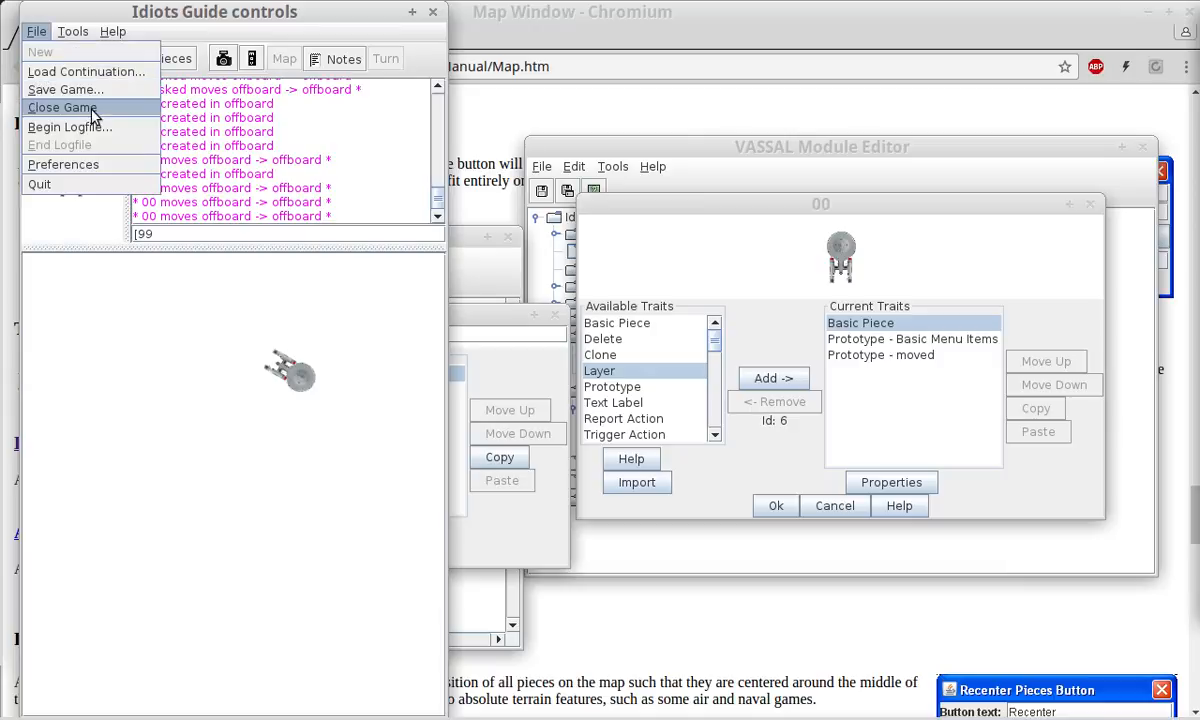
key("Return")
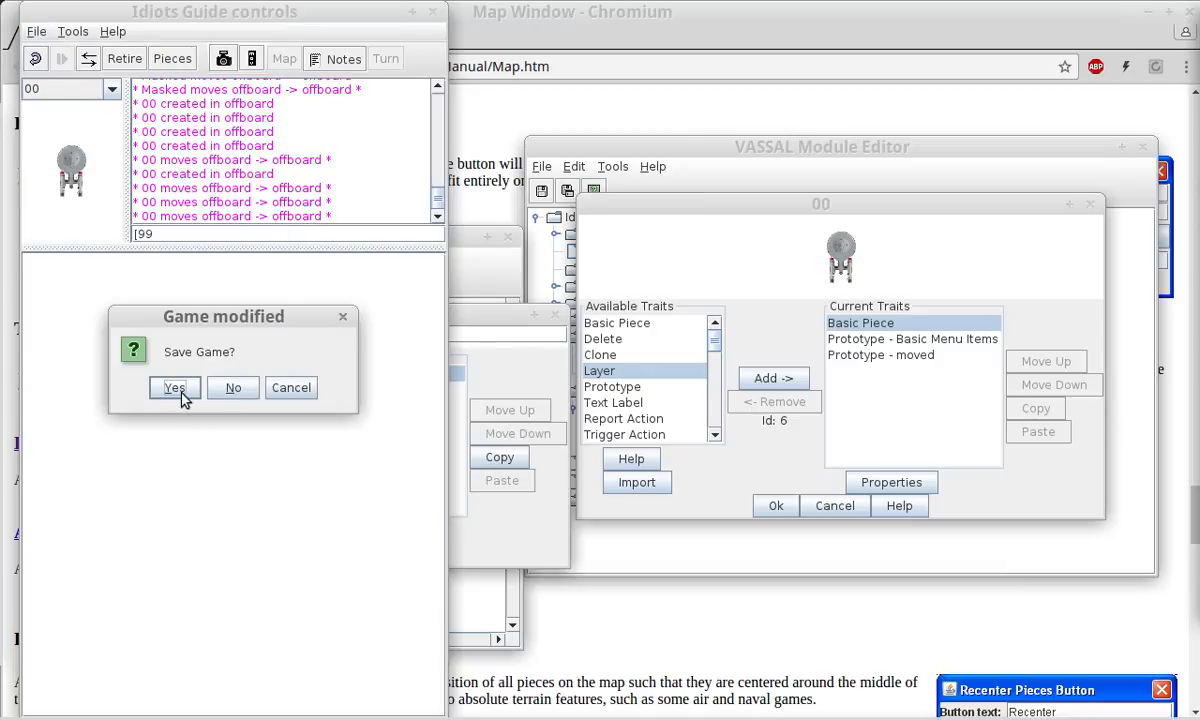
left_click(233, 388)
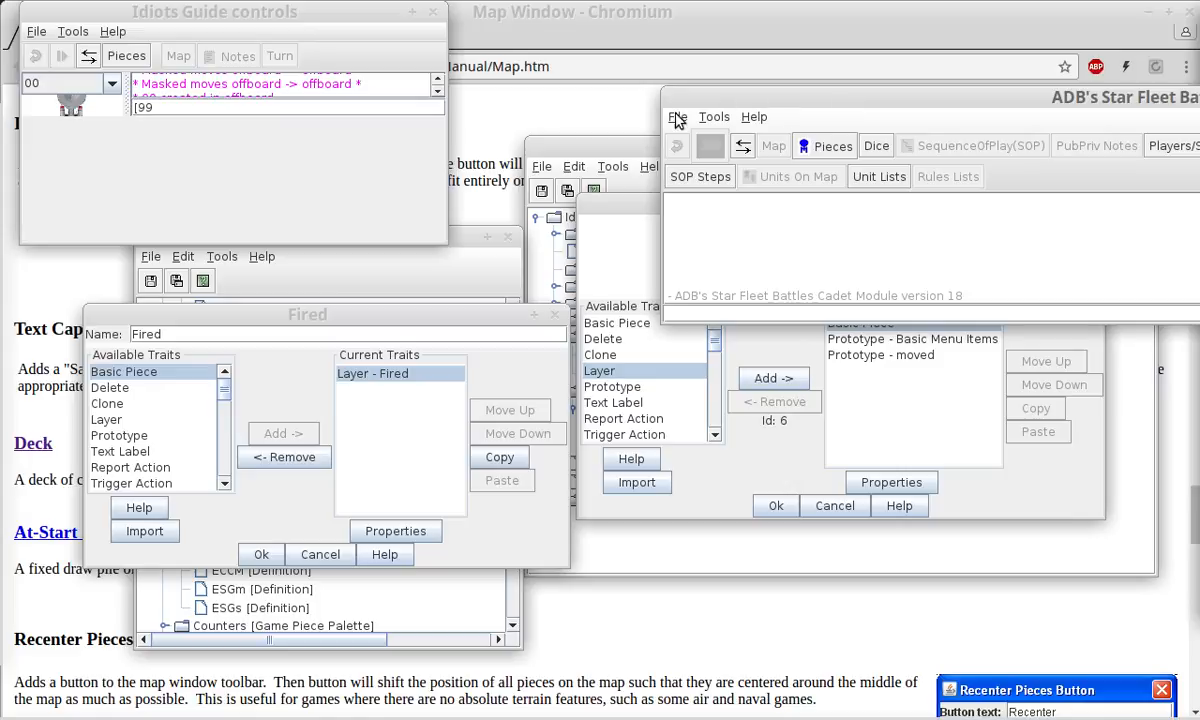
Browse the Cadet Book scenarios available in the ADB's Star Fleet Battles Cadet module.
left_click(674, 118)
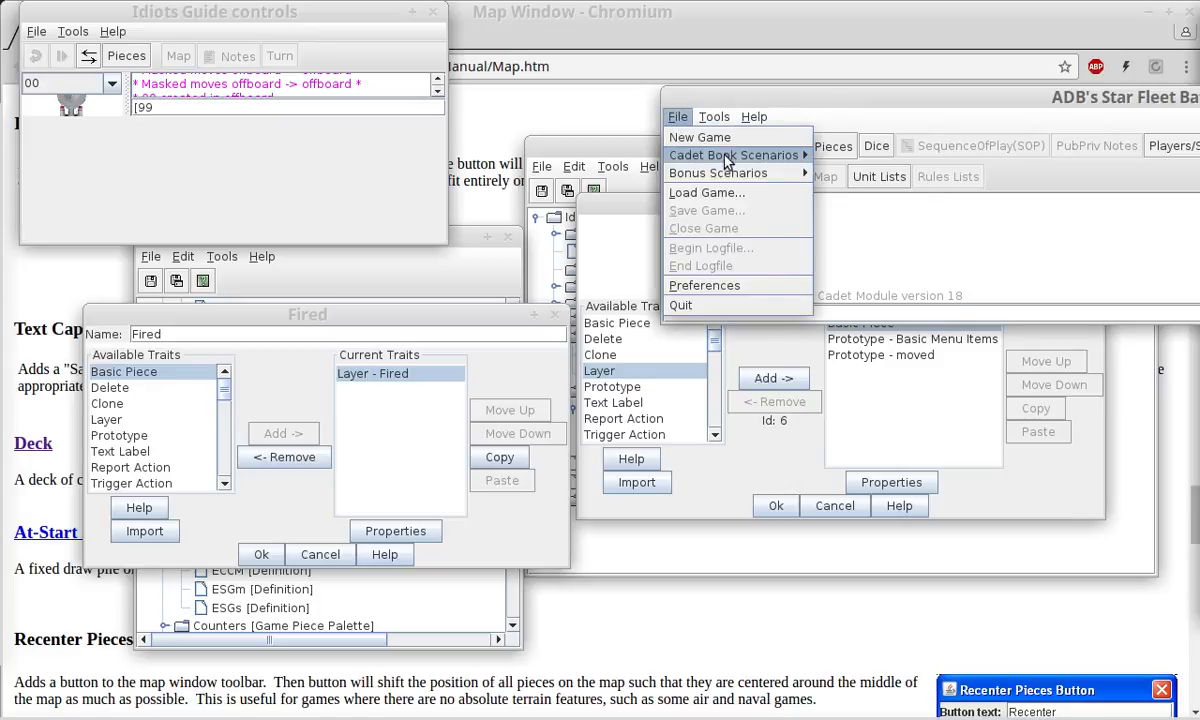
Start a new game on the Small 21x15 board and proceed to the side selection.
mouse_move(795, 157)
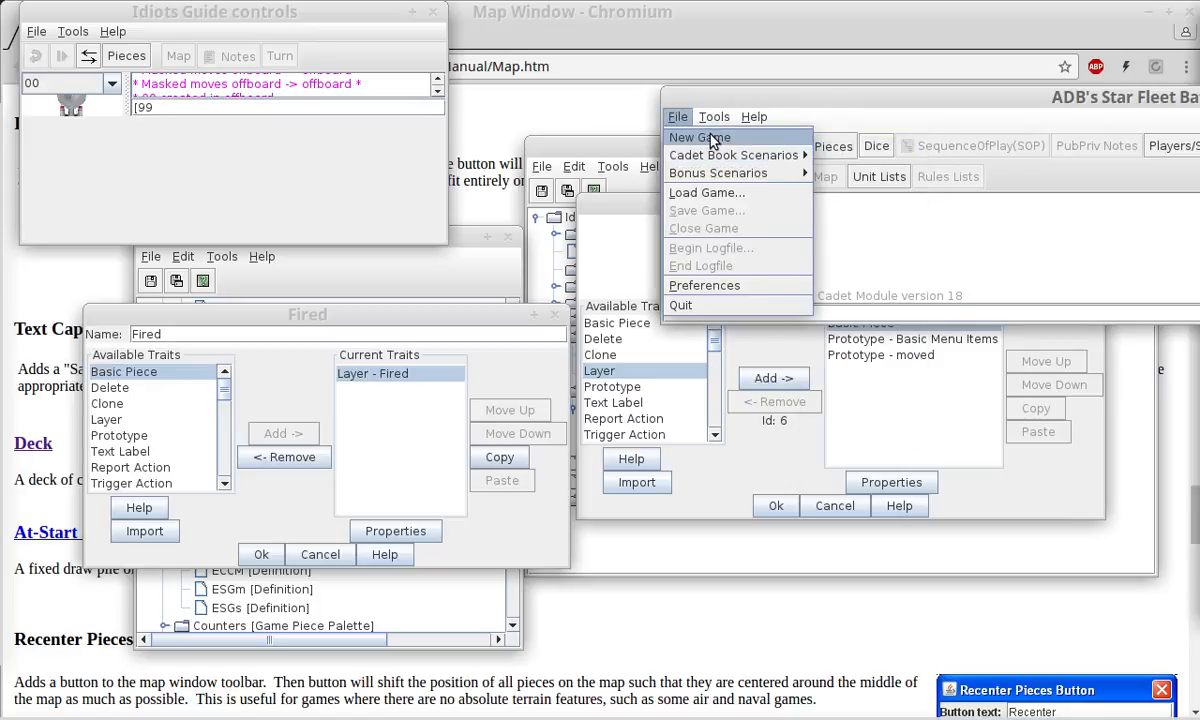
left_click(670, 134)
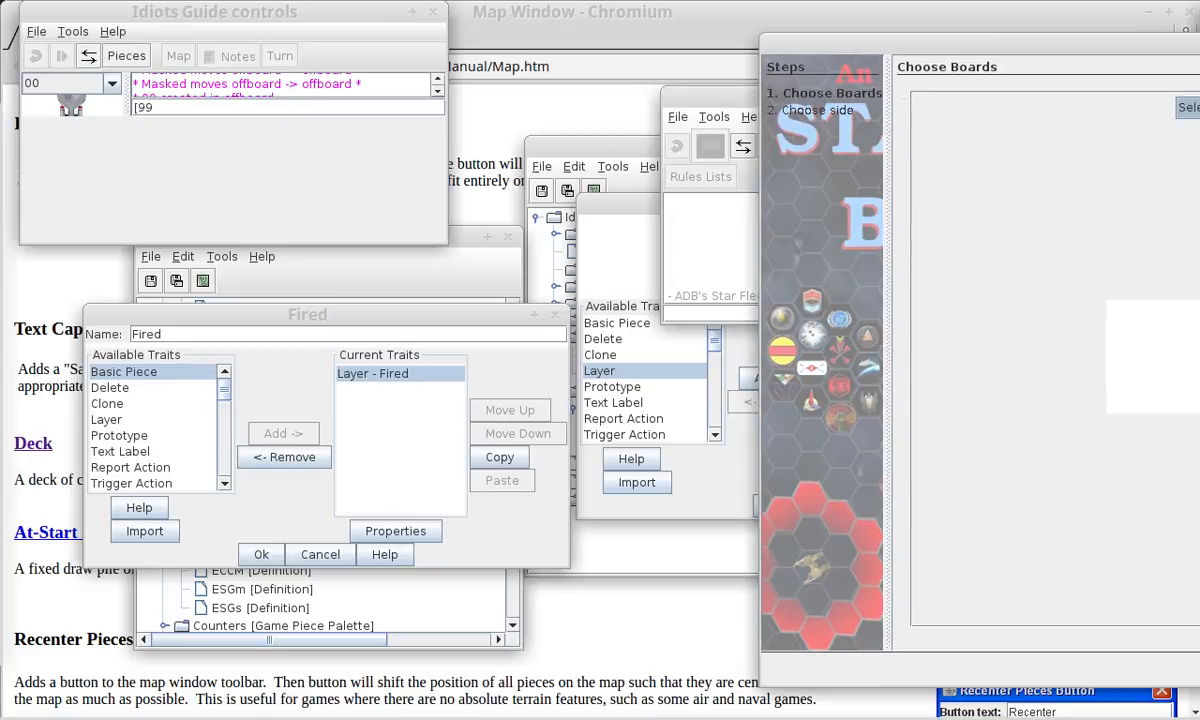
left_click(1186, 107)
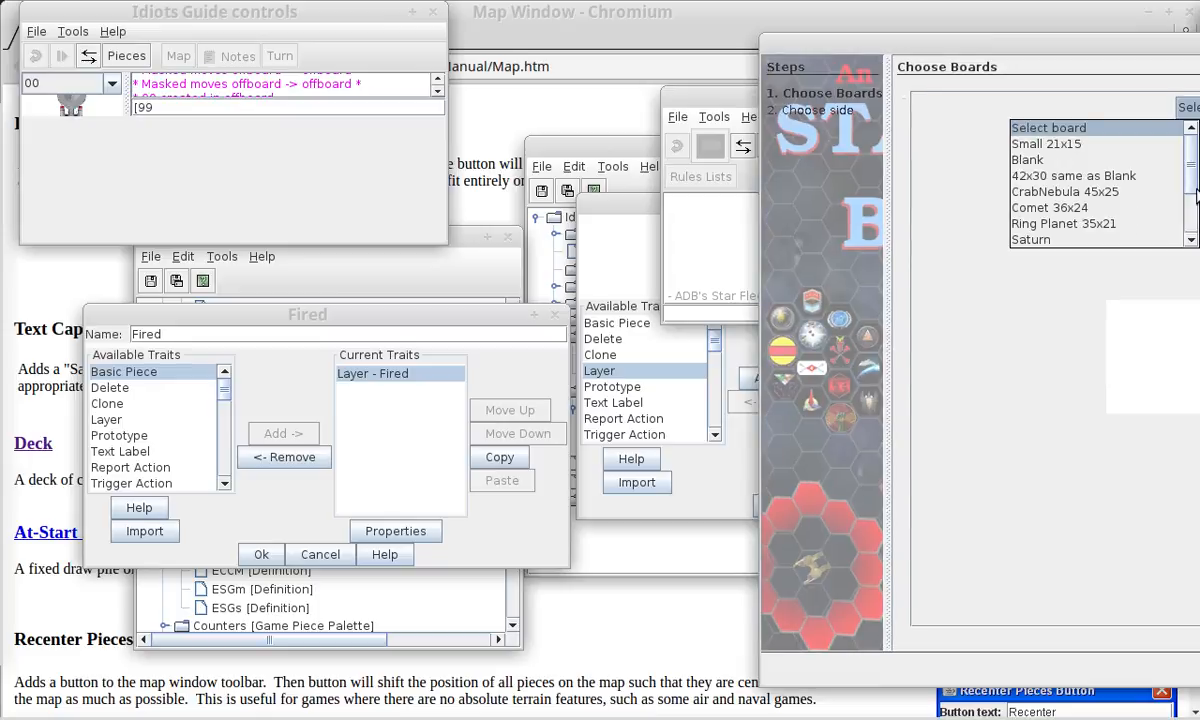
left_click(1064, 150)
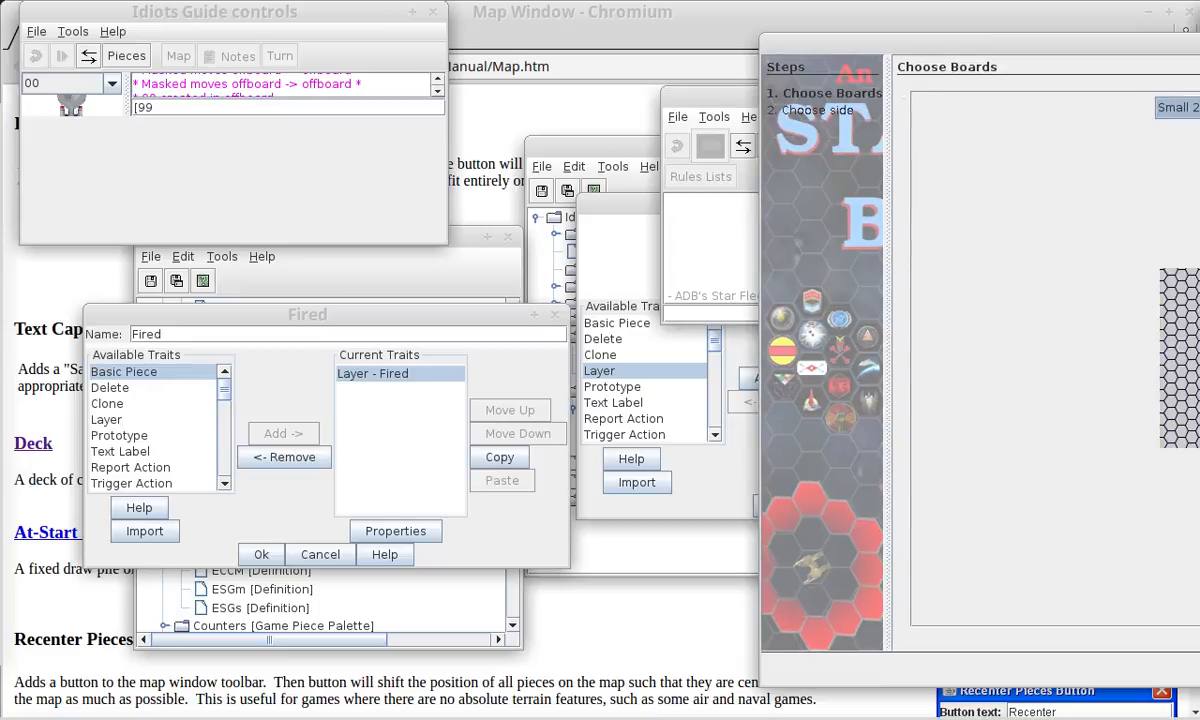
left_click(1199, 669)
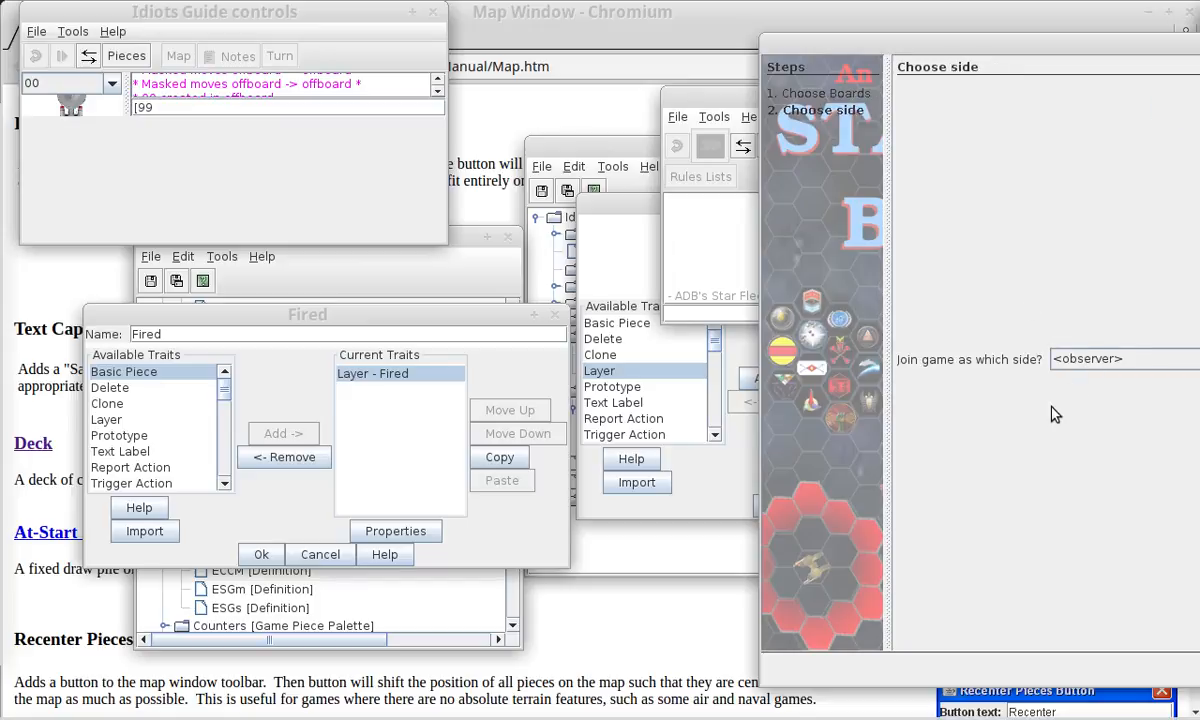
Join the game as the Orion side and reposition the module's controls window.
left_click(1085, 361)
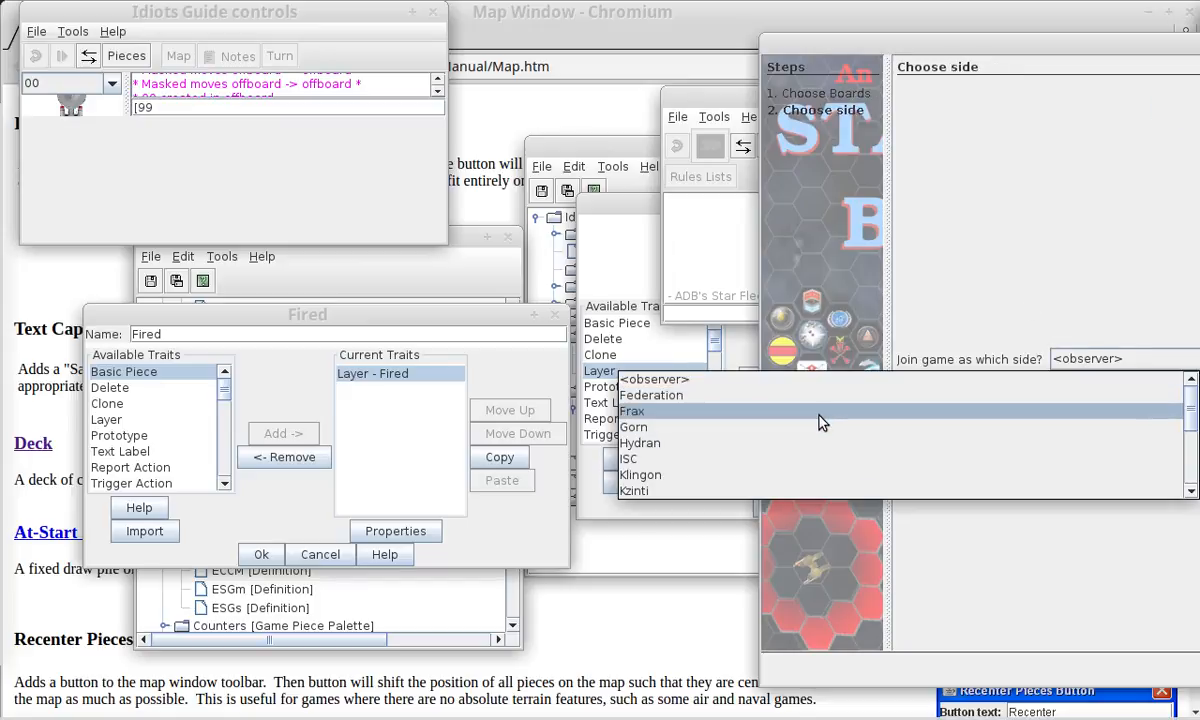
scroll(690, 455, "down", 2)
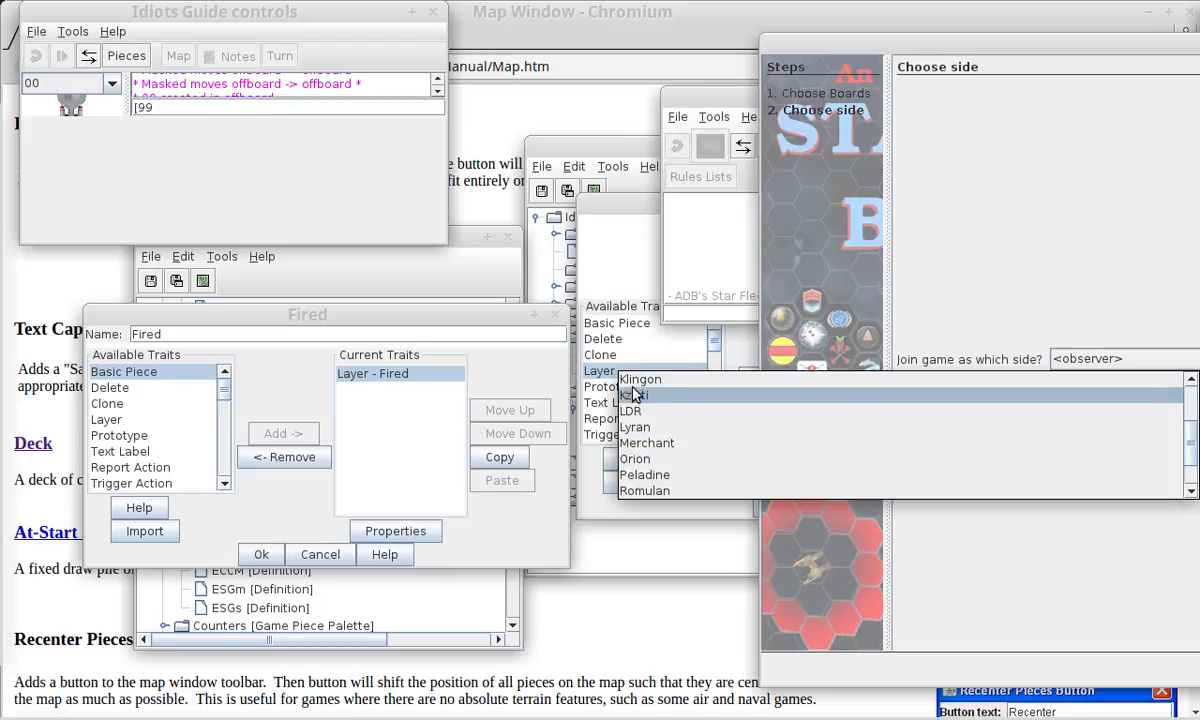
scroll(697, 458, "down", 1)
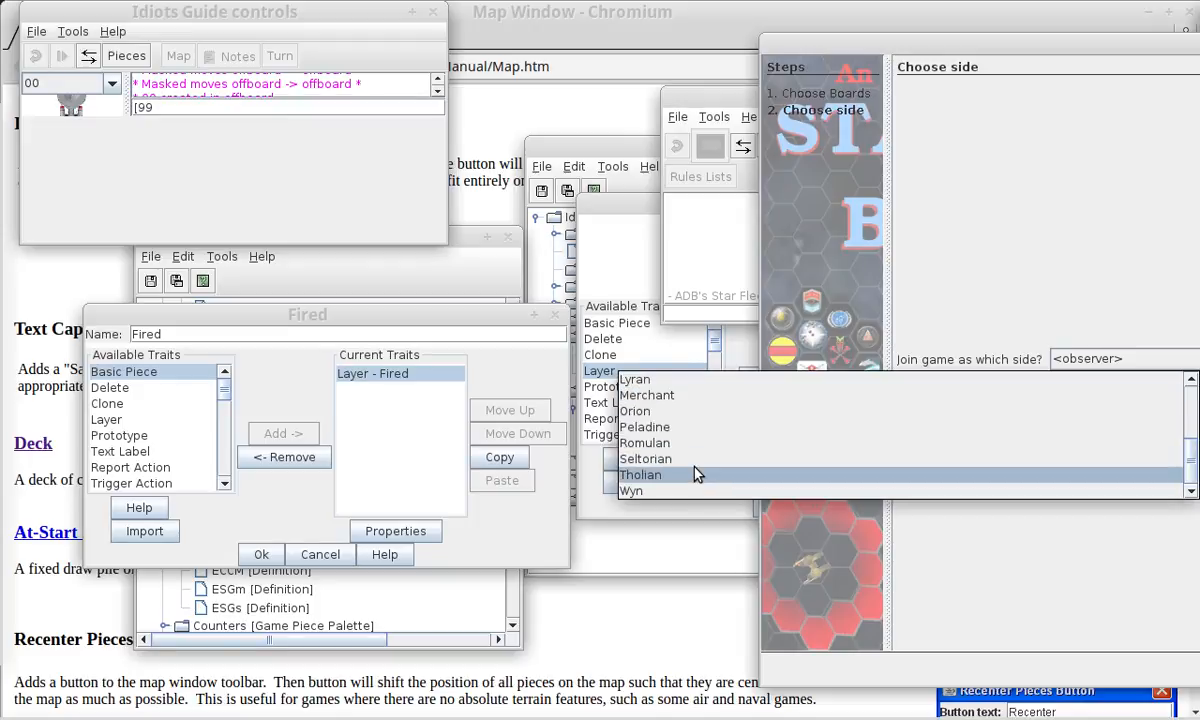
left_click(640, 411)
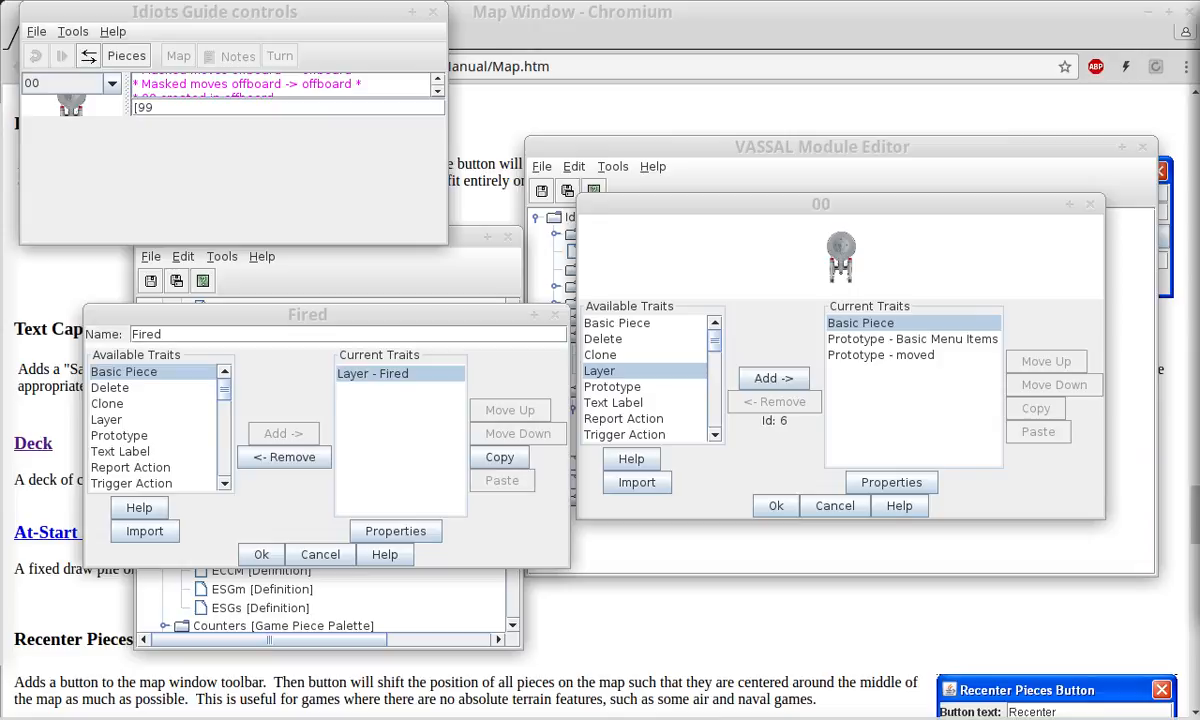
left_click_drag(385, 24, 403, 80)
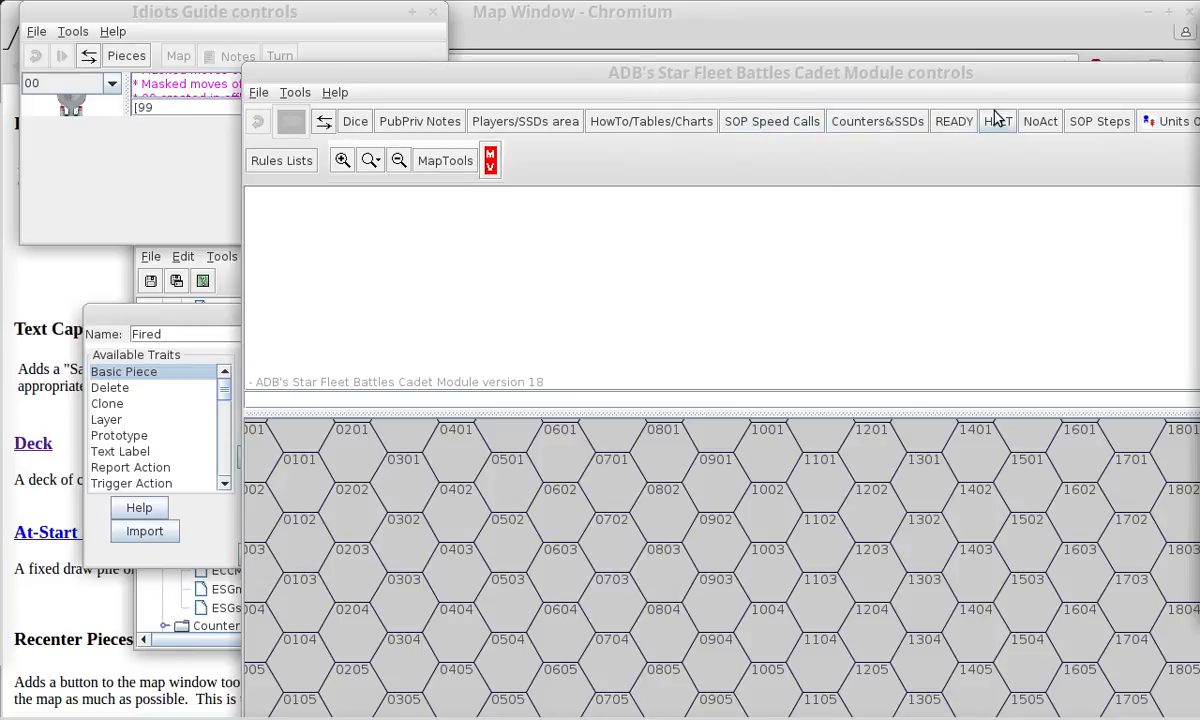
Show the game pieces palette and switch its starships to the Orion faction.
left_click(880, 122)
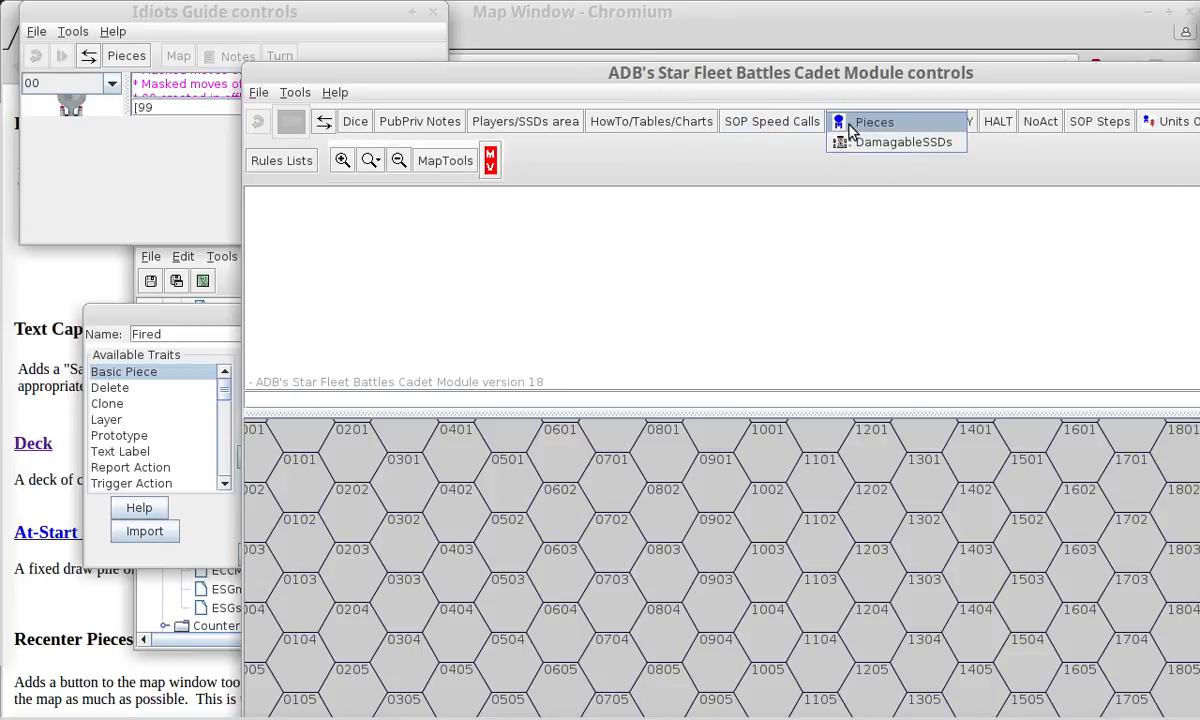
left_click(850, 122)
left_click(325, 219)
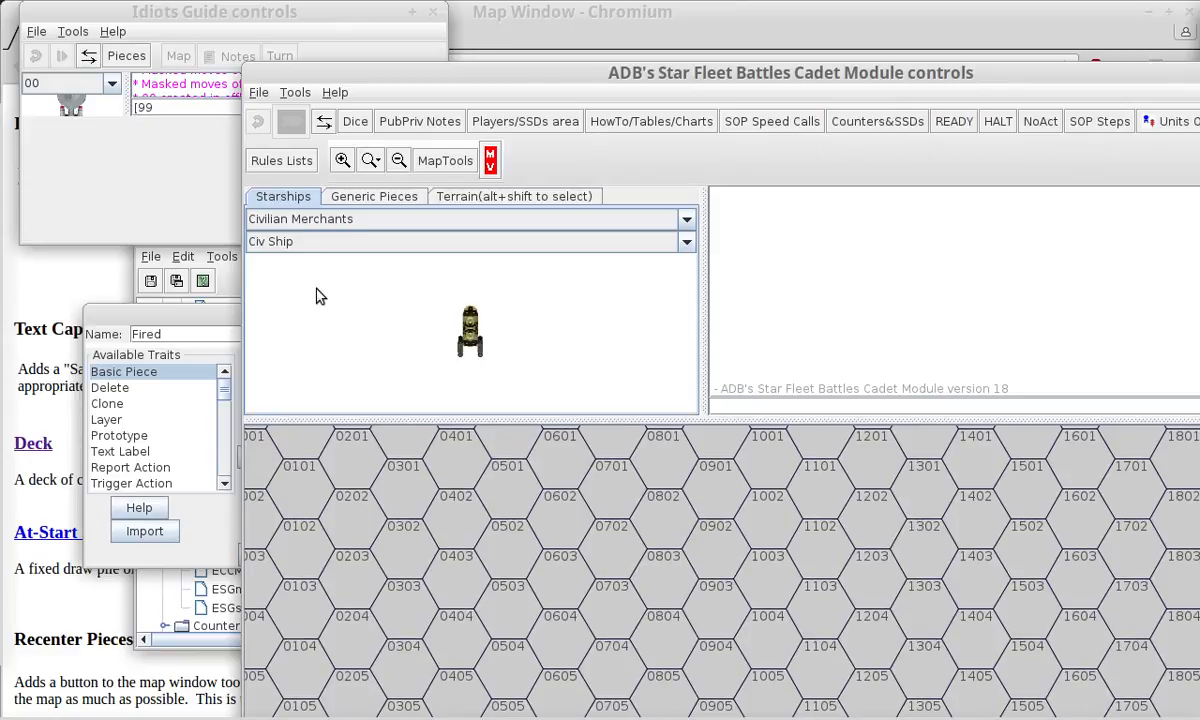
scroll(335, 304, "down", 2)
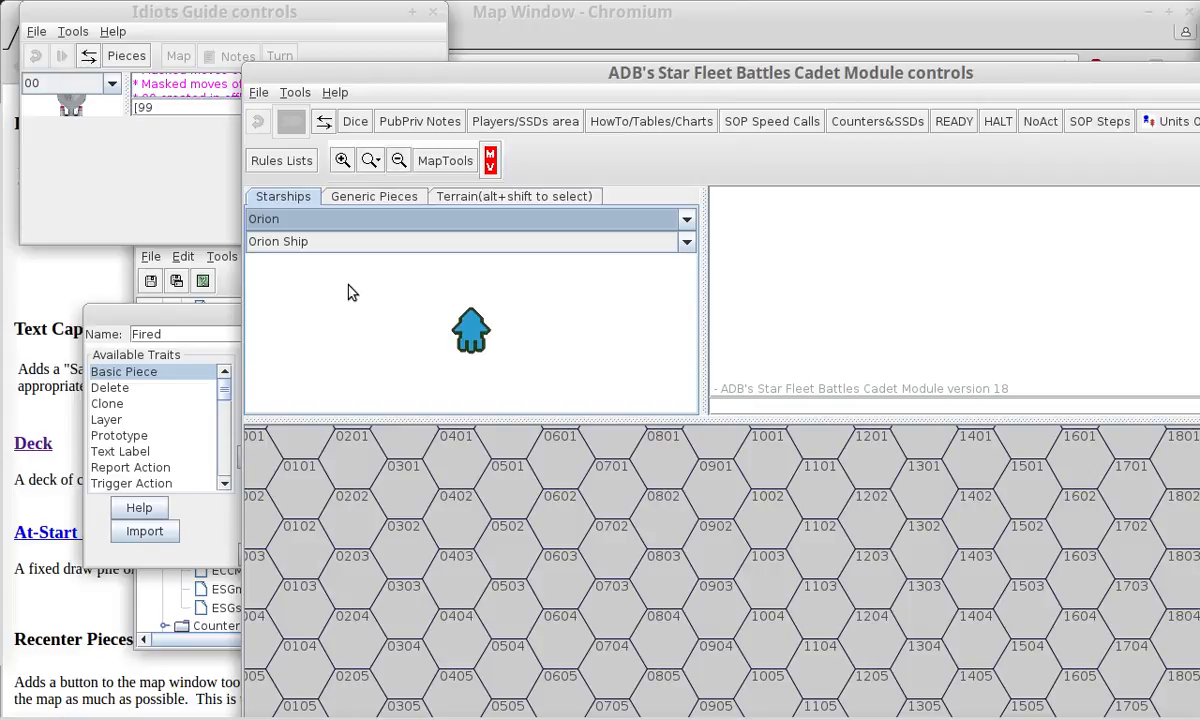
Place an Orion Ship in hex 0902 and enlarge the map area by shrinking the palette above it.
left_click(370, 241)
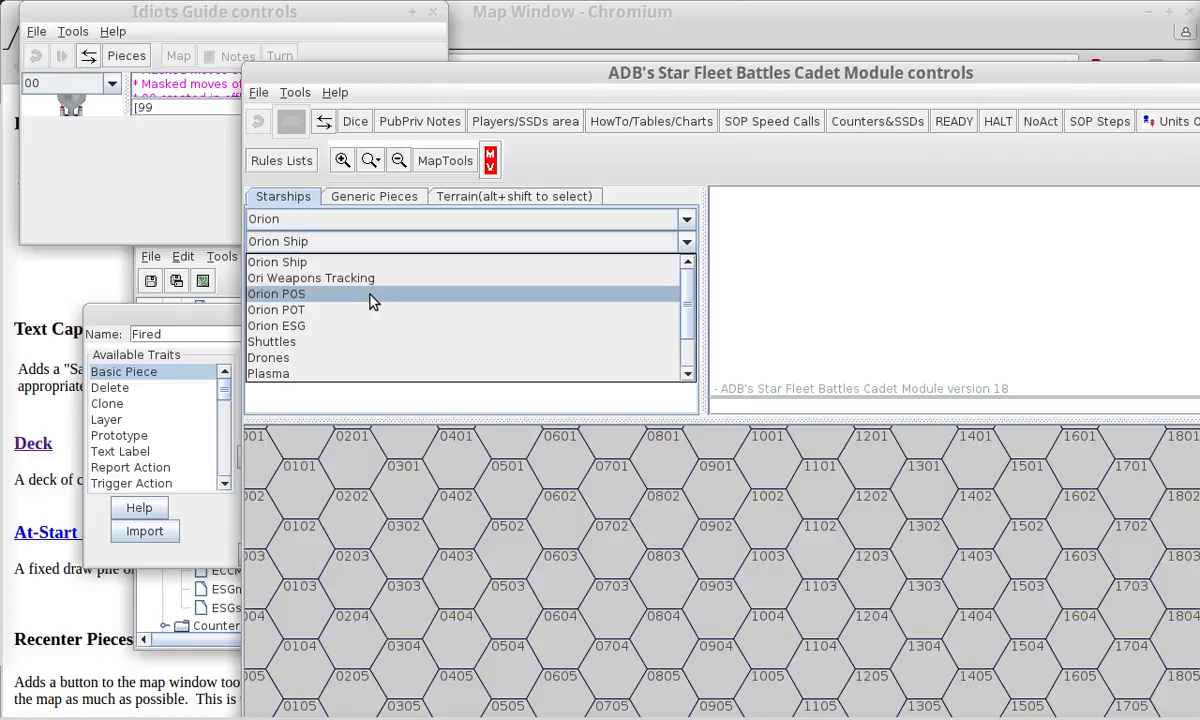
left_click(388, 263)
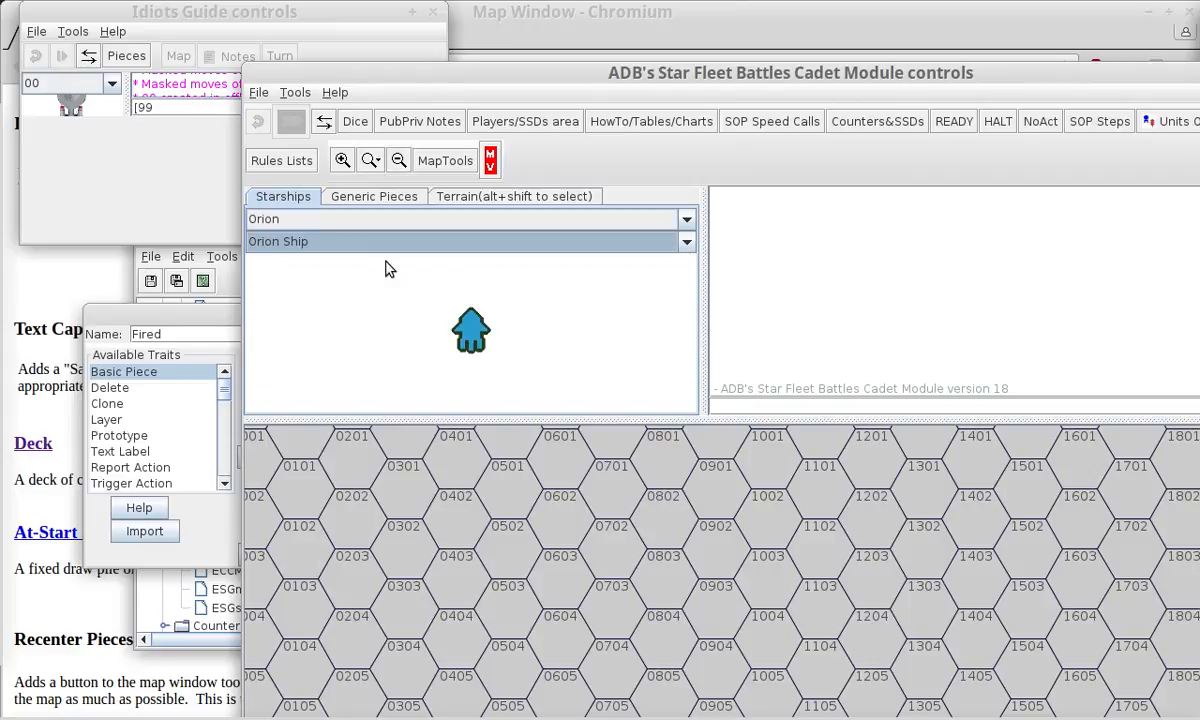
left_click(687, 243)
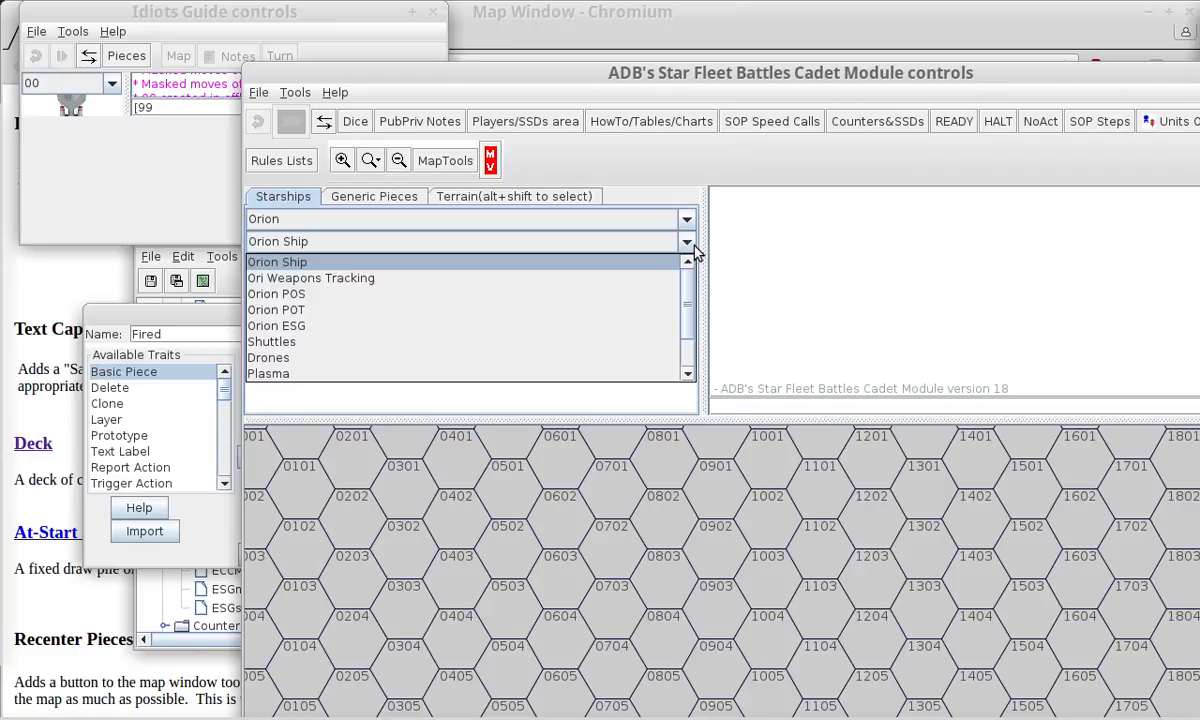
left_click(695, 251)
left_click_drag(471, 330, 700, 520)
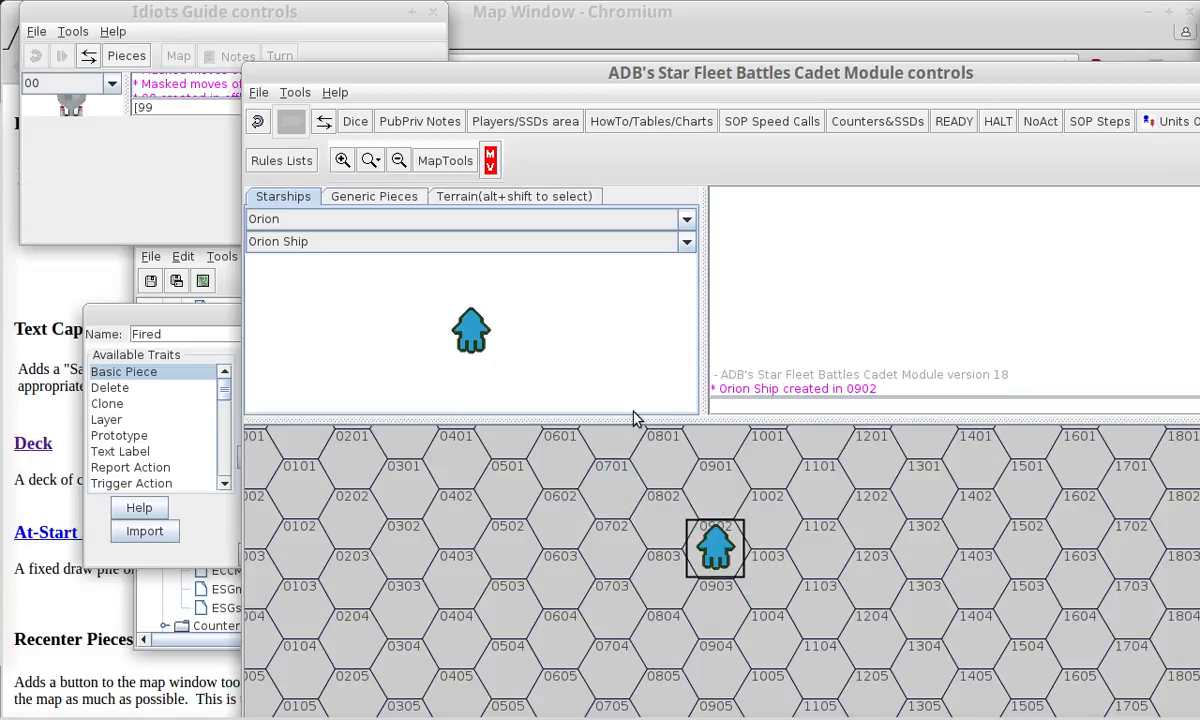
left_click_drag(632, 410, 622, 322)
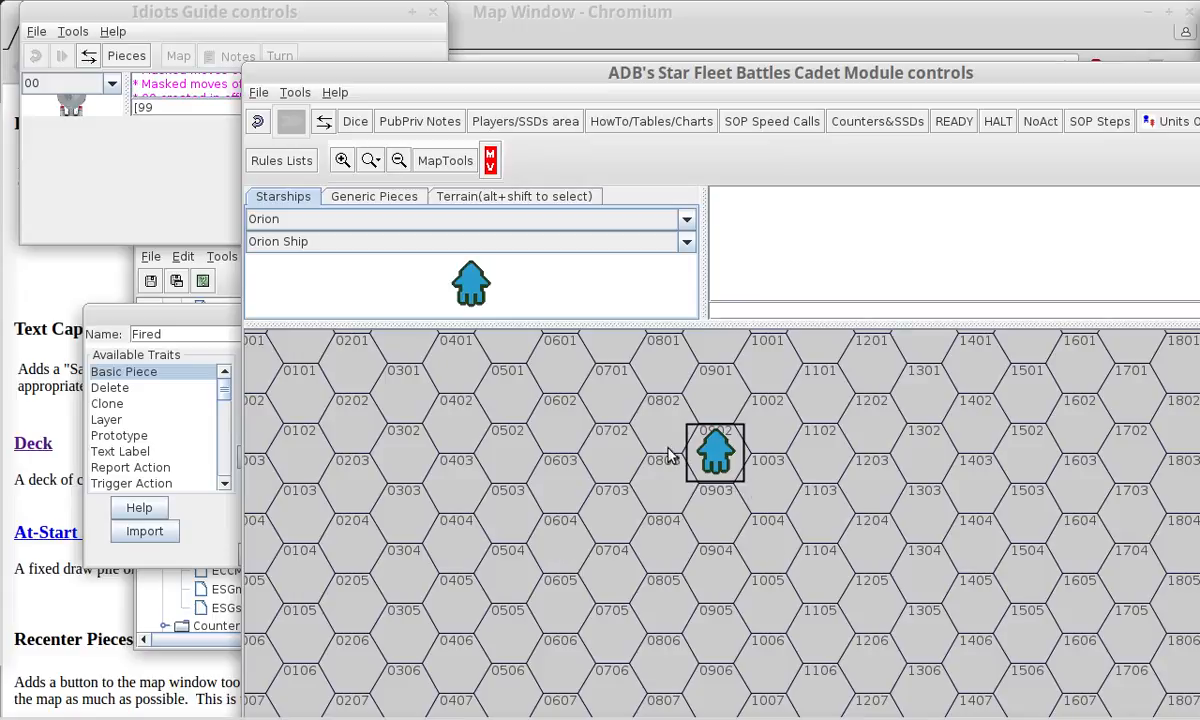
Cycle the Orion ship in hex 0902 through its alternate images back to the original blue one.
right_click(727, 455)
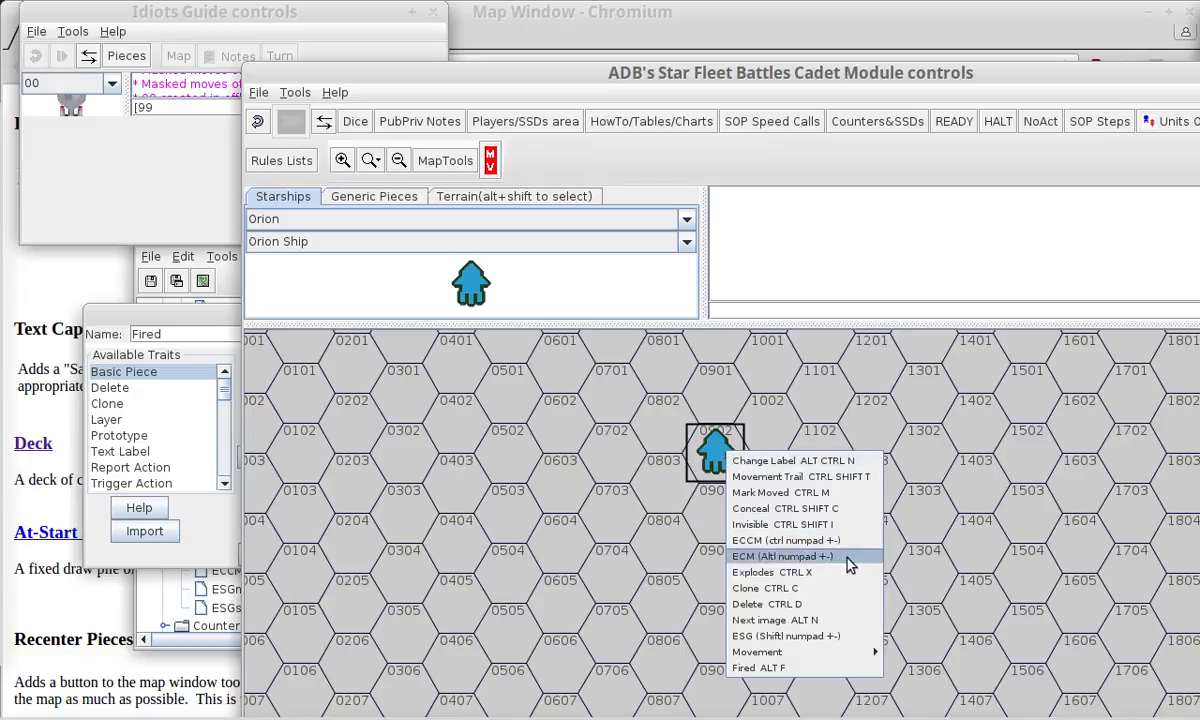
left_click(767, 621)
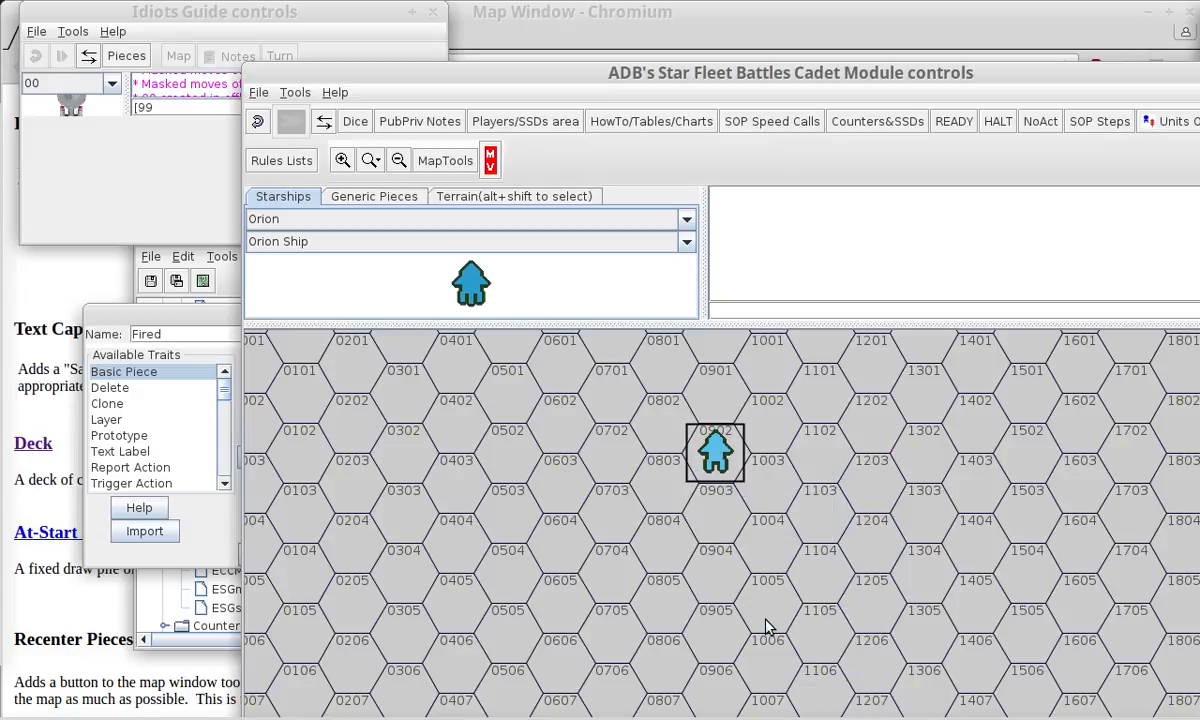
key("alt+n")
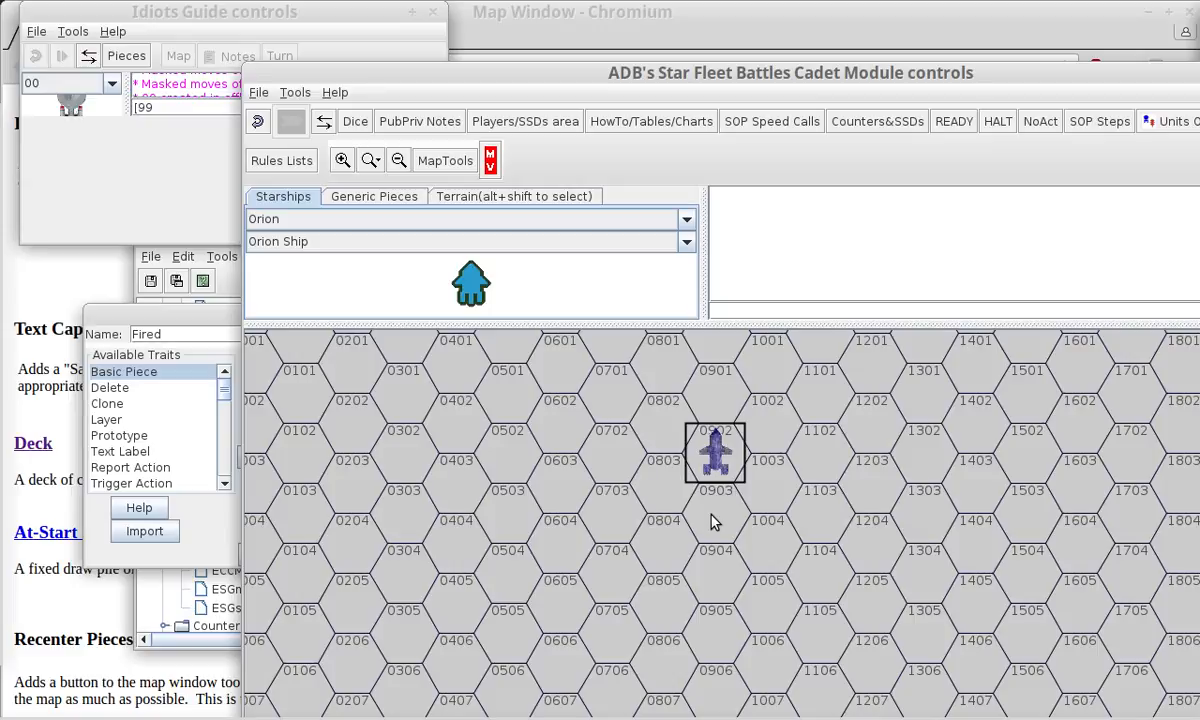
key("alt+n")
key("alt+n")
key("alt+n")
key("alt+n")
key("alt+n")
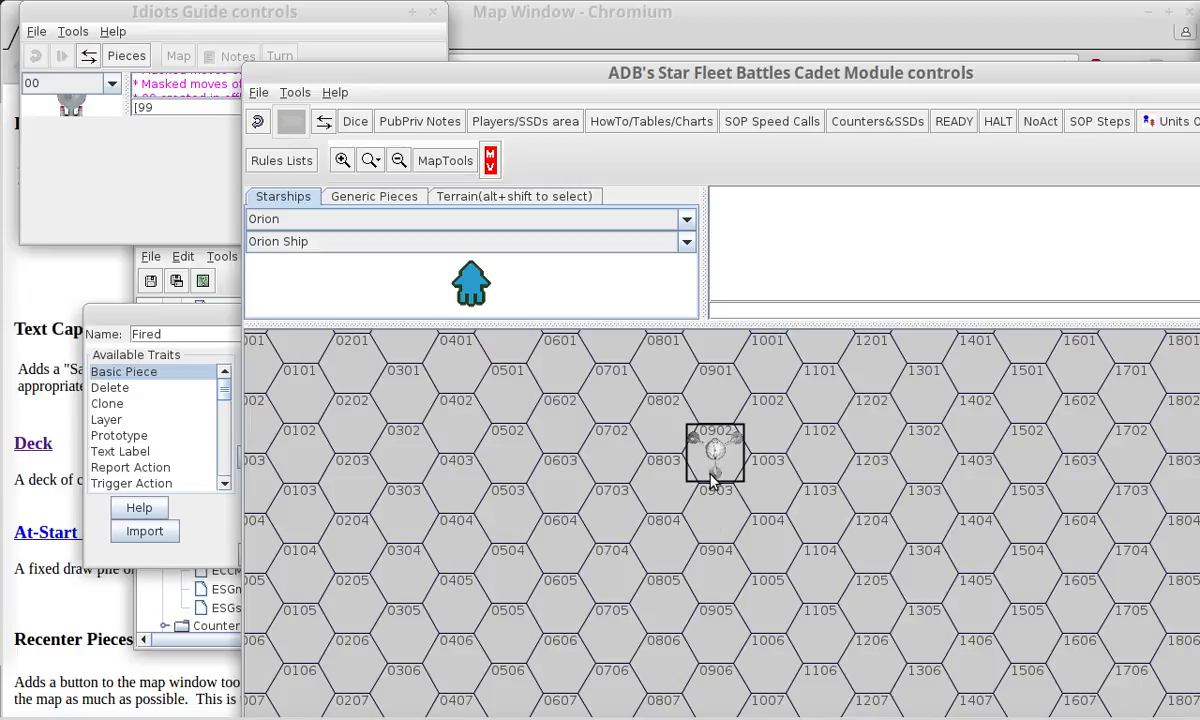
key("alt+n")
key("alt+n")
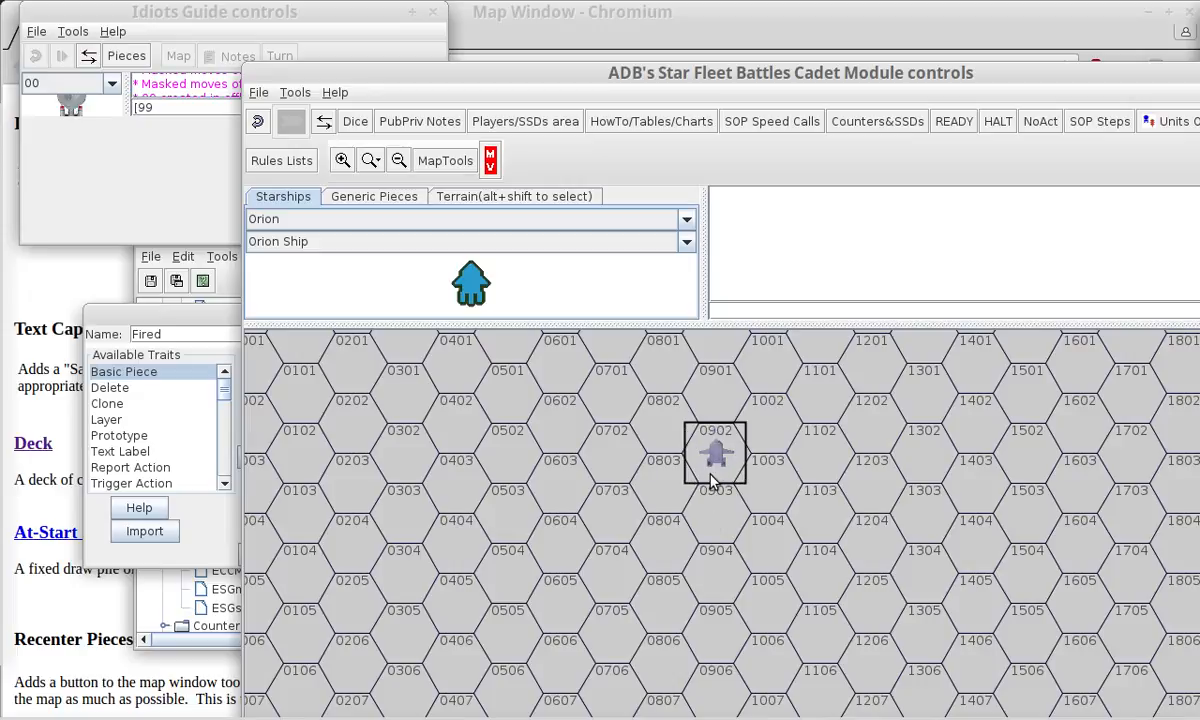
key("alt+n")
key("alt+n")
key("alt+n")
key("alt+n")
key("alt+n")
key("alt+n")
key("alt+n")
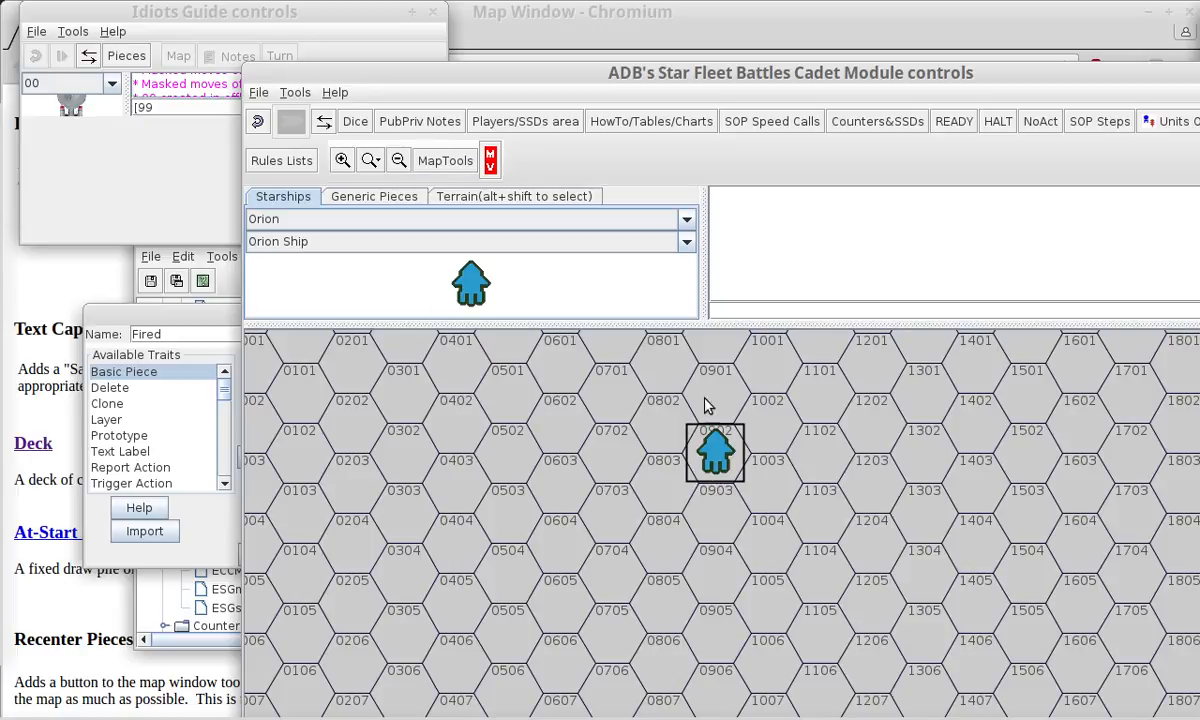
Mark the Orion ship in hex 0902 as fired and as moved.
right_click(716, 441)
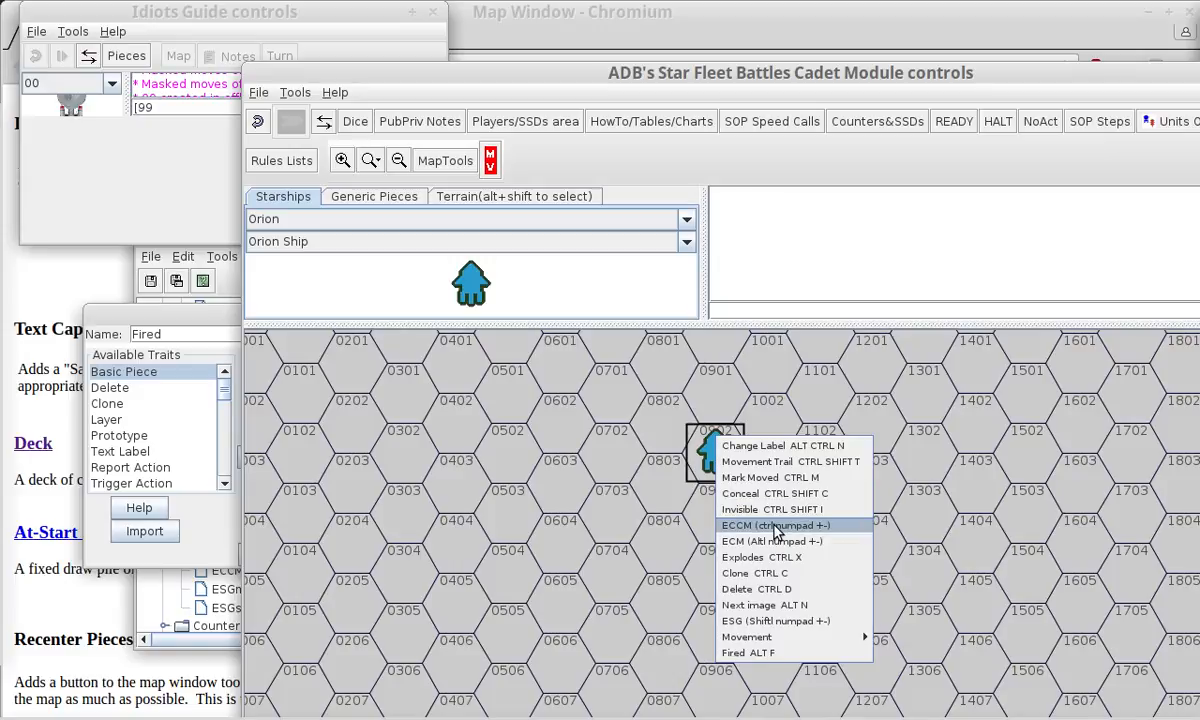
left_click(760, 652)
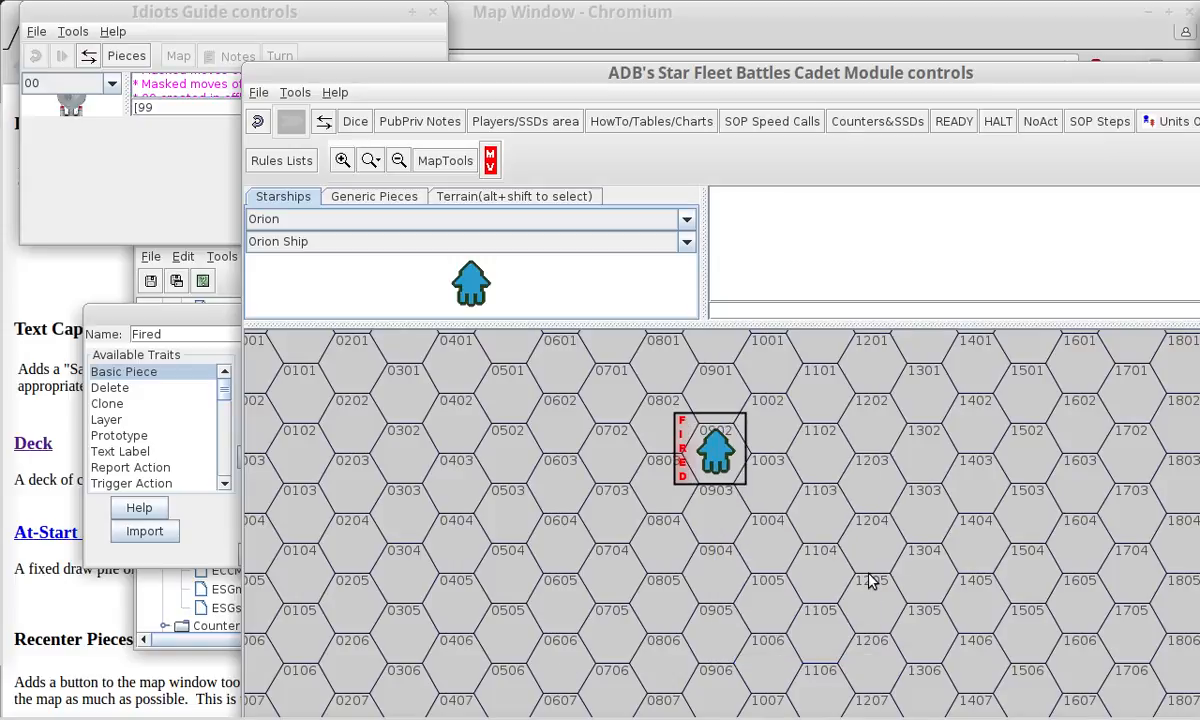
right_click(730, 449)
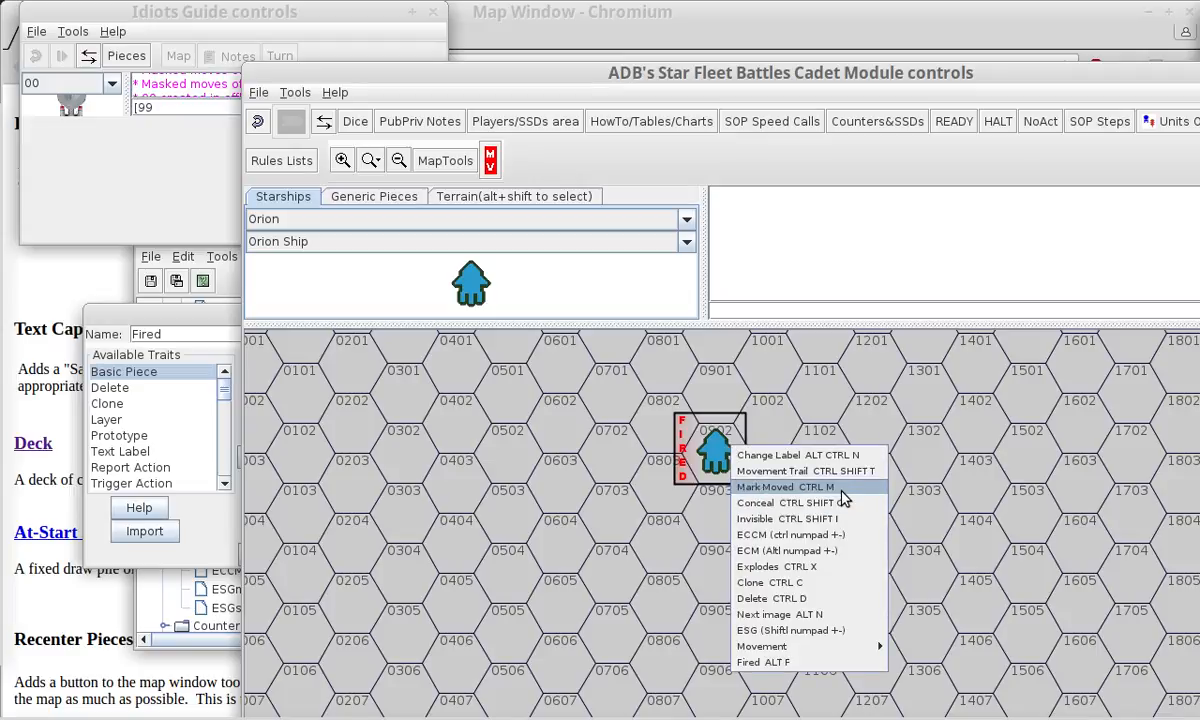
left_click(781, 487)
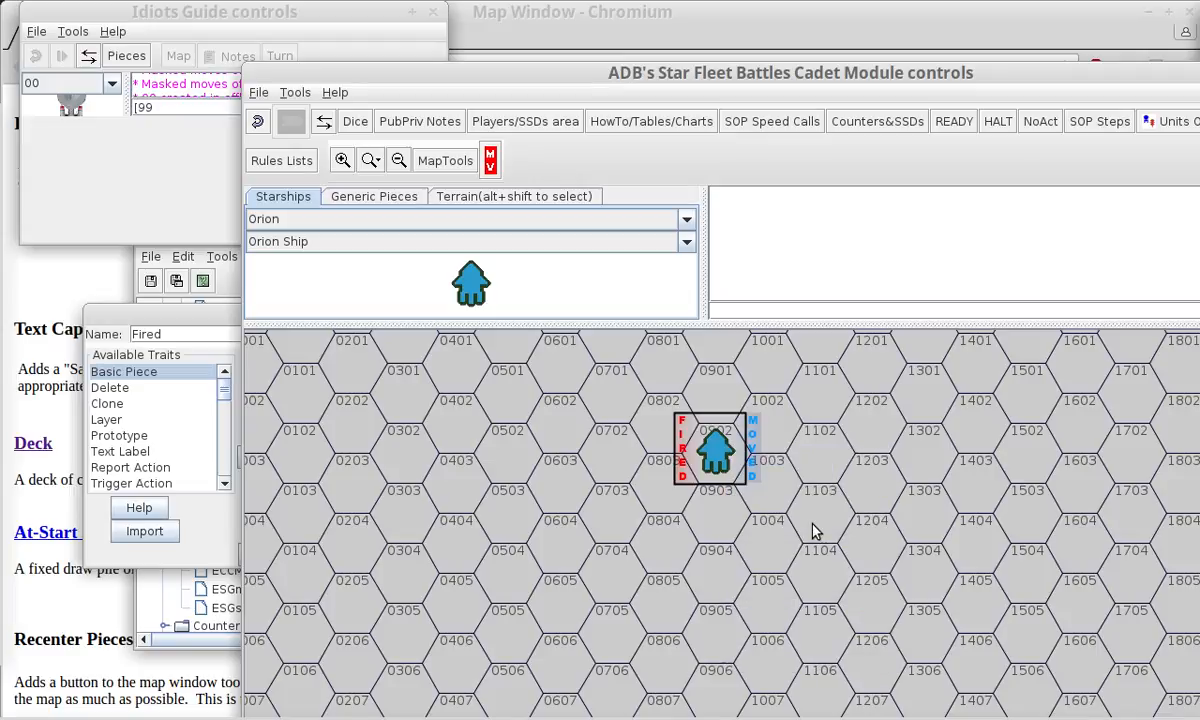
Add an ECM marker and an ECCM marker, each at level 1, to the Orion ship.
right_click(730, 467)
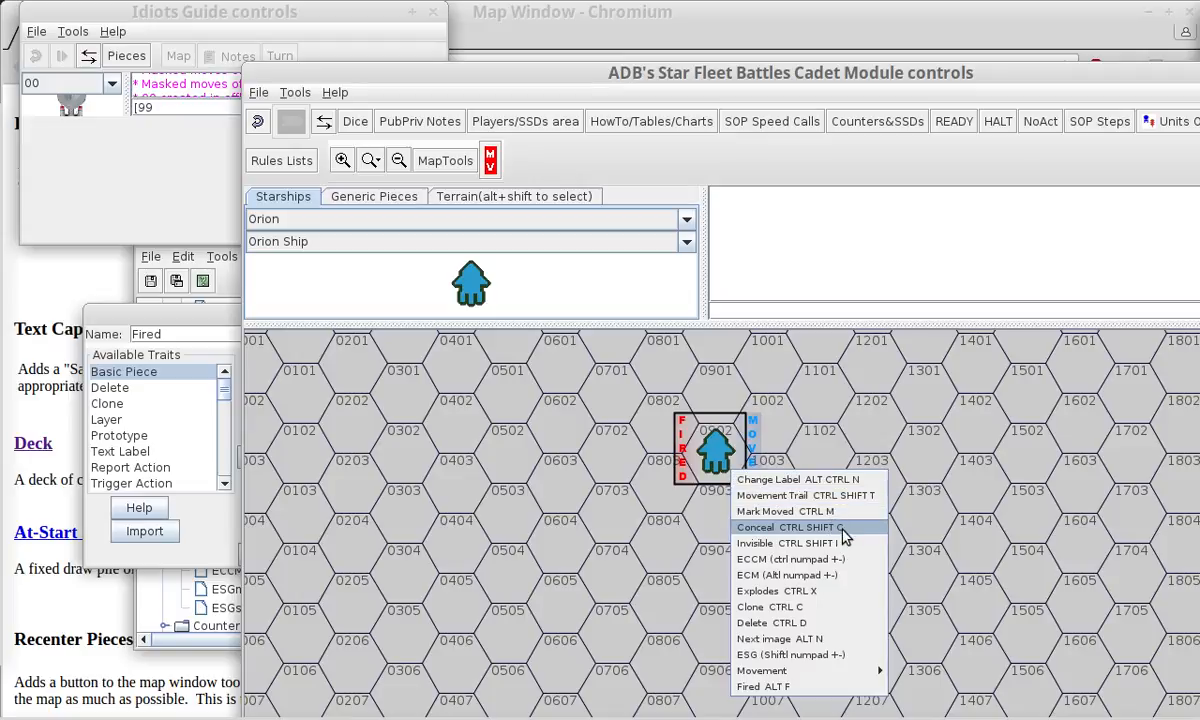
left_click(778, 576)
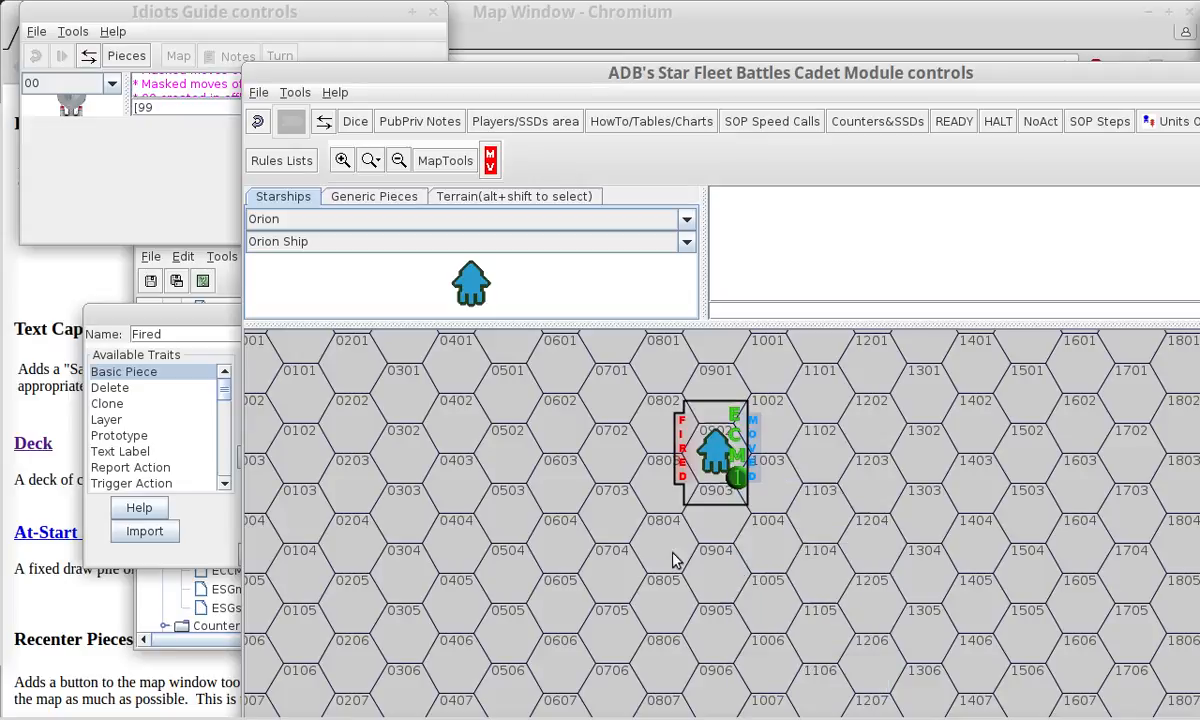
right_click(732, 478)
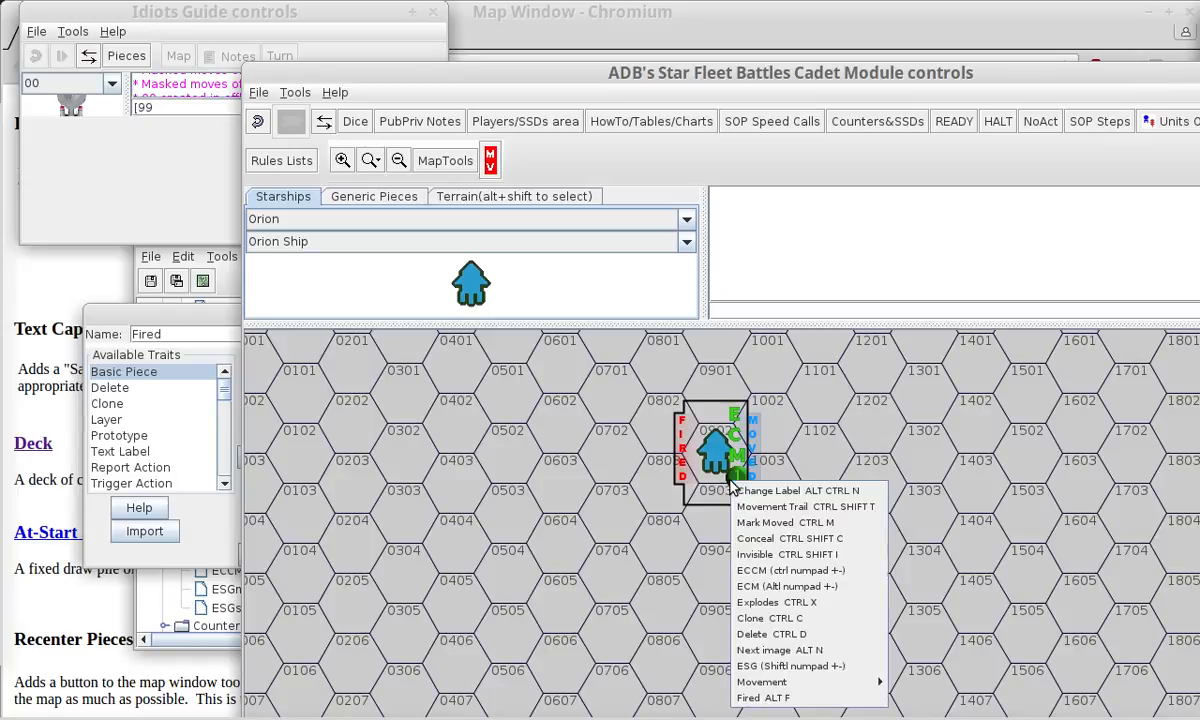
left_click(838, 570)
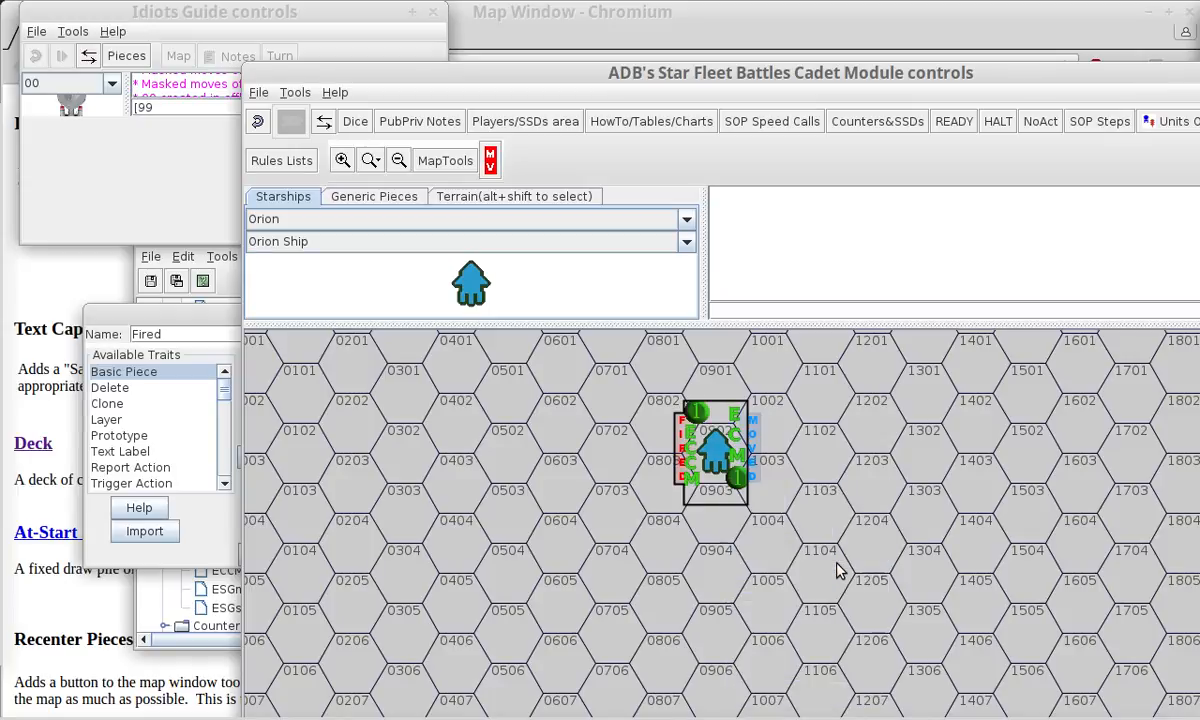
Step the Orion ship's ECCM level up and down and raise its ECM level to 3.
right_click(748, 485)
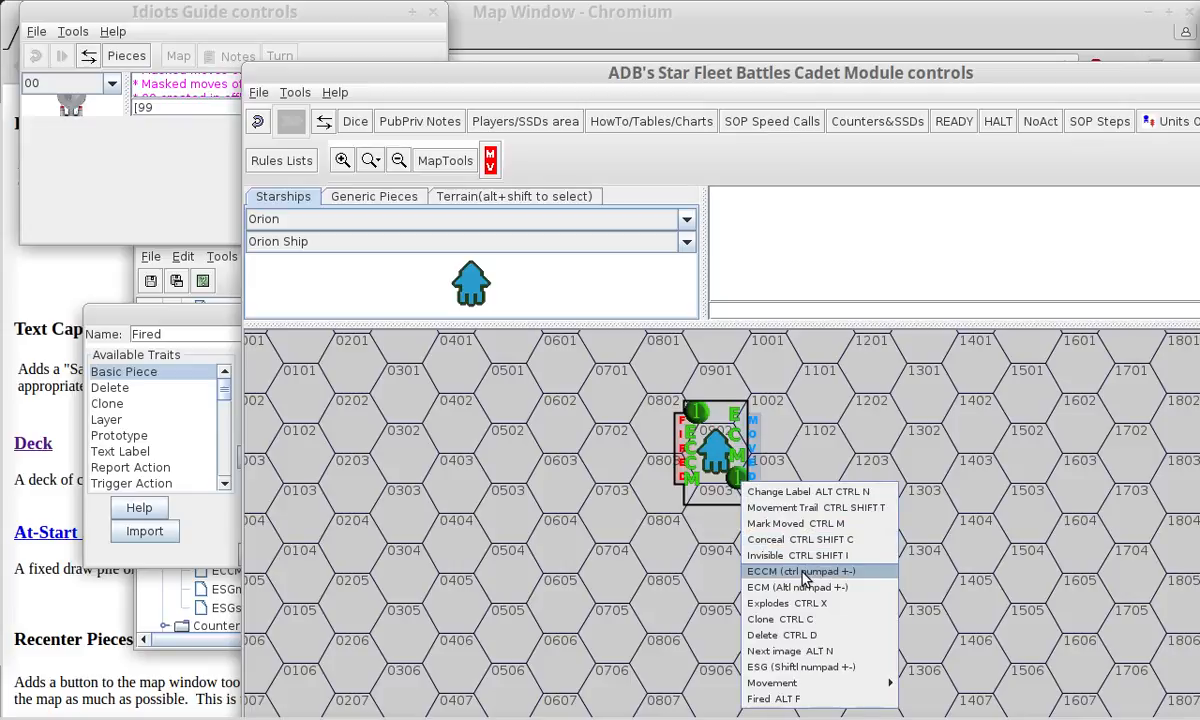
left_click(696, 578)
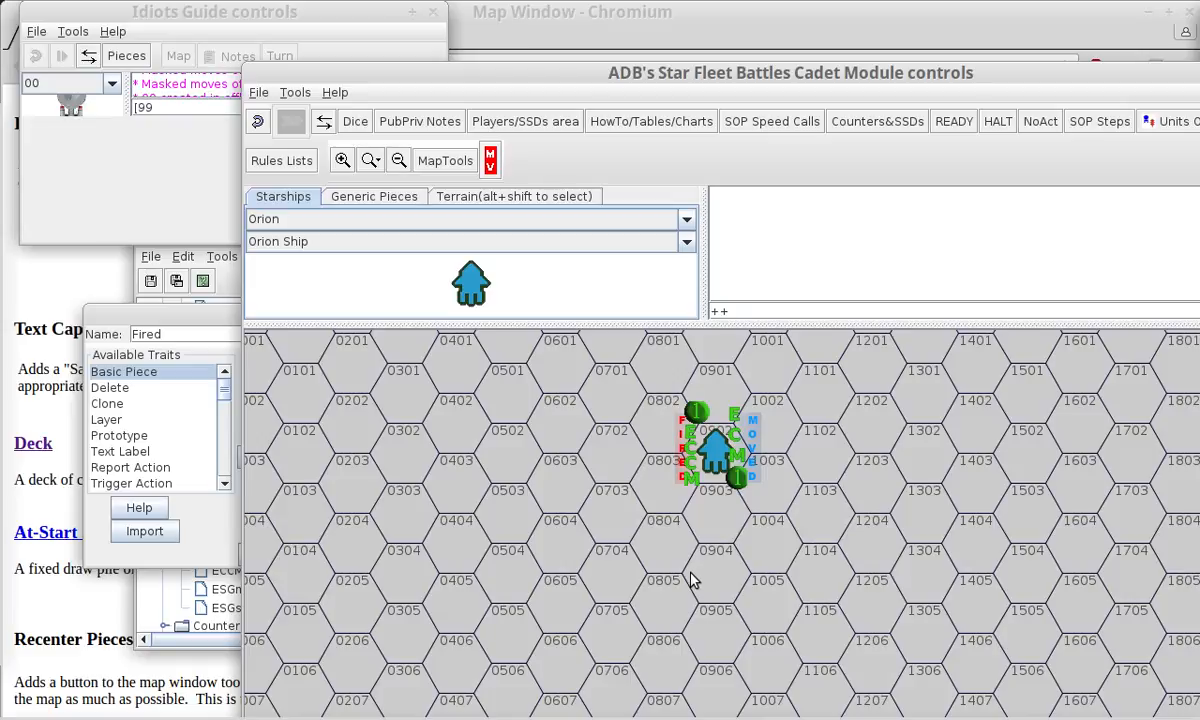
left_click(712, 450)
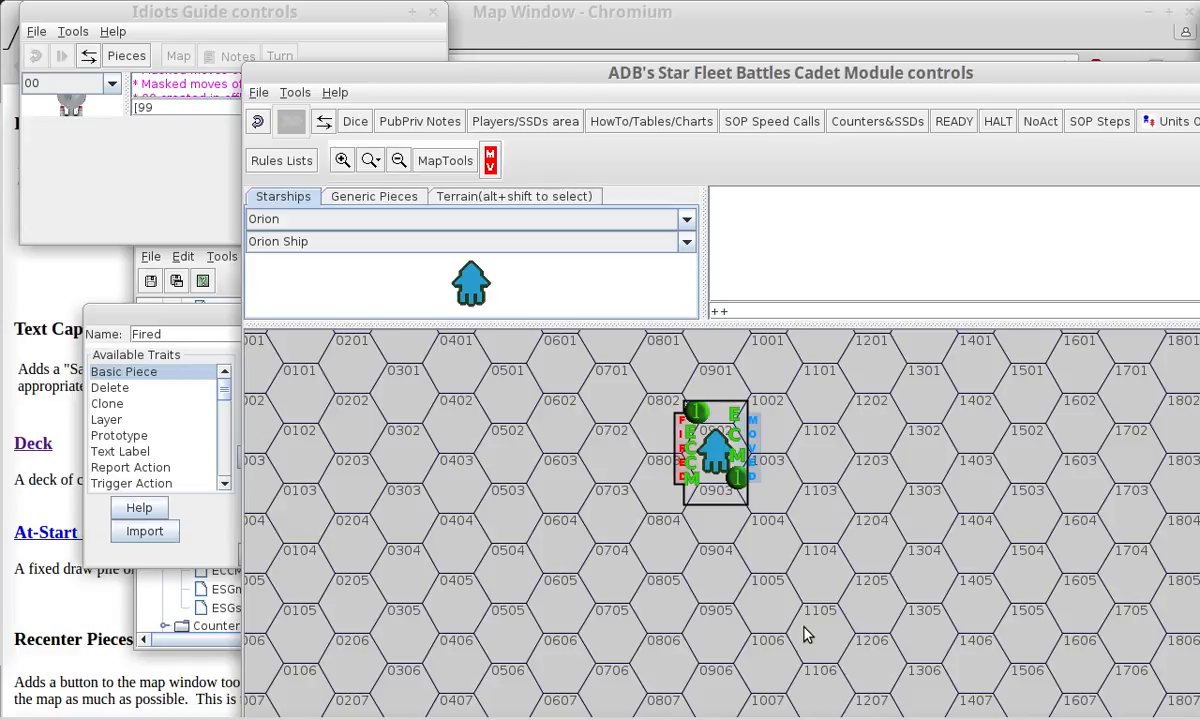
key("ctrl+plus")
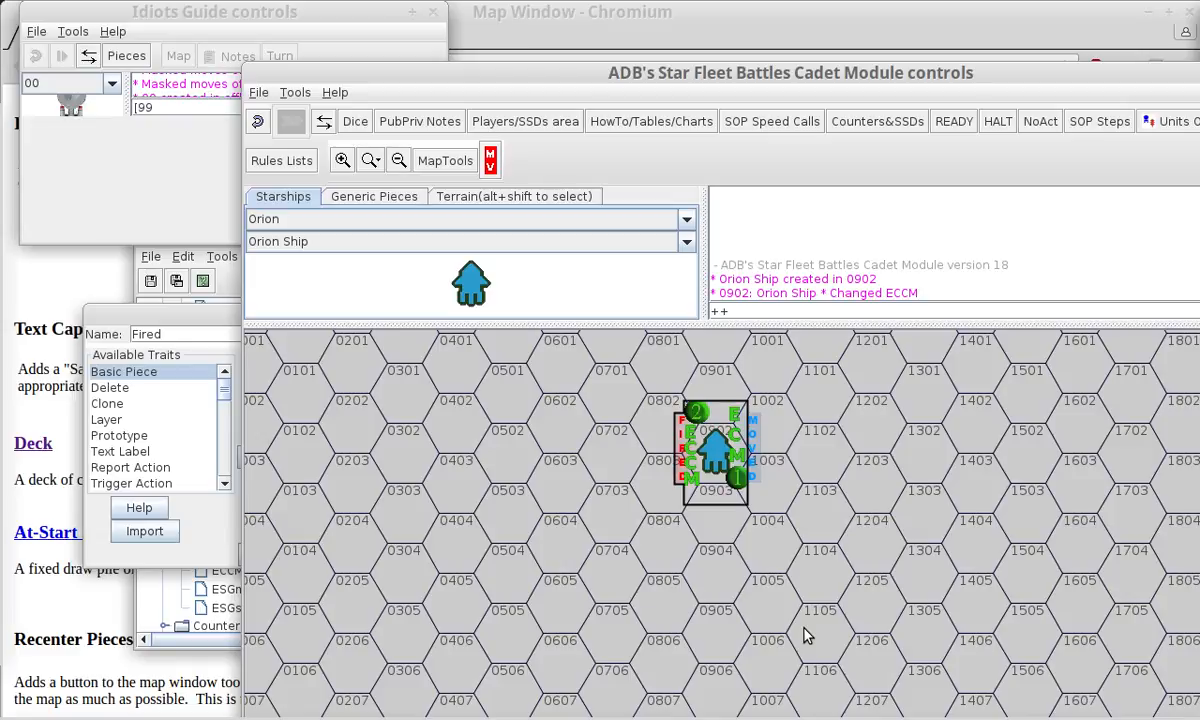
key("plus")
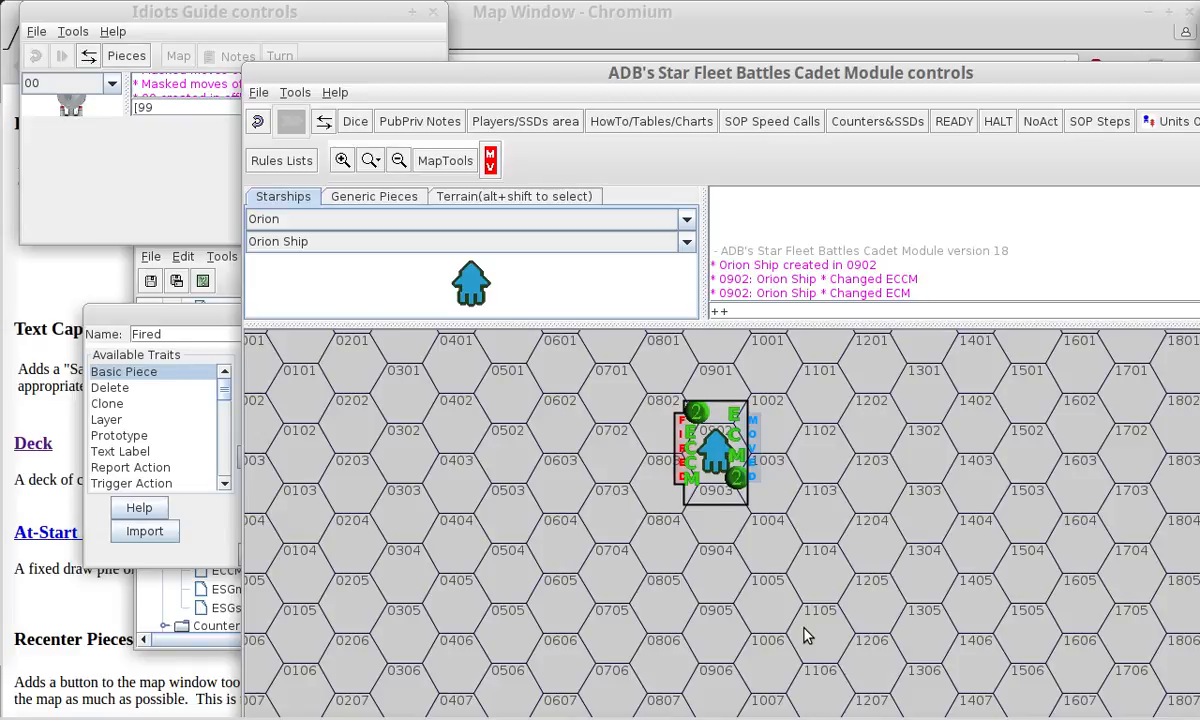
key("plus")
key("ctrl+minus")
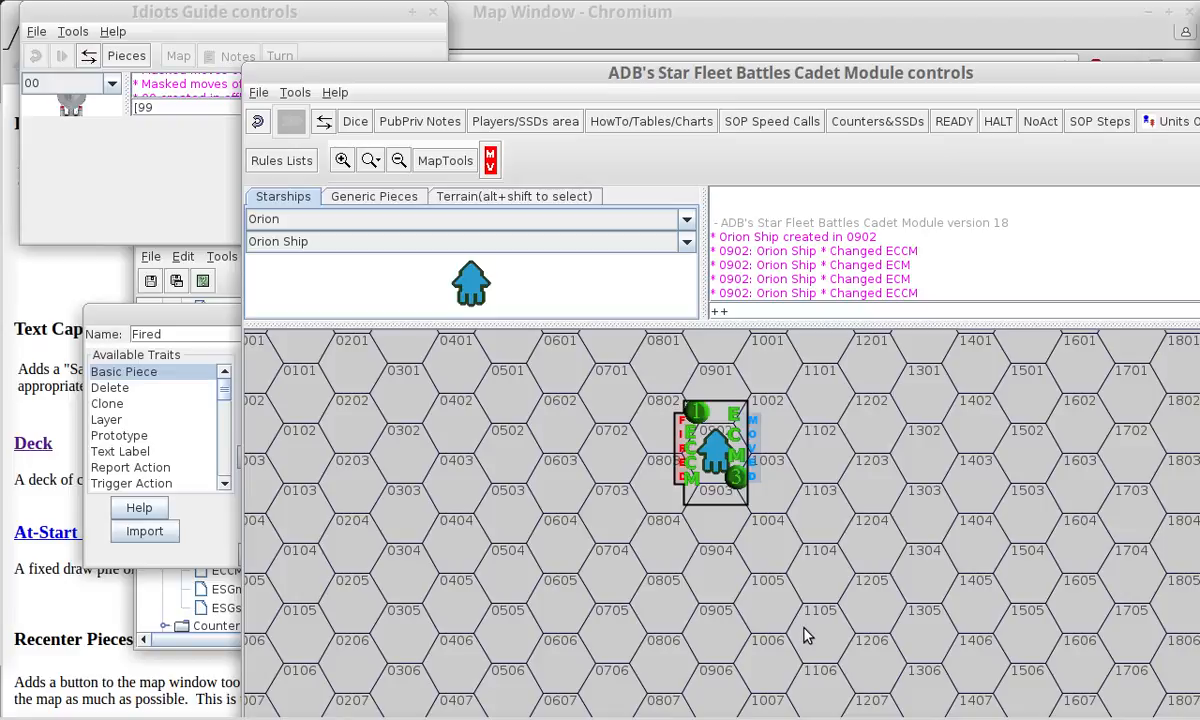
key("ctrl+plus")
key("ctrl+plus")
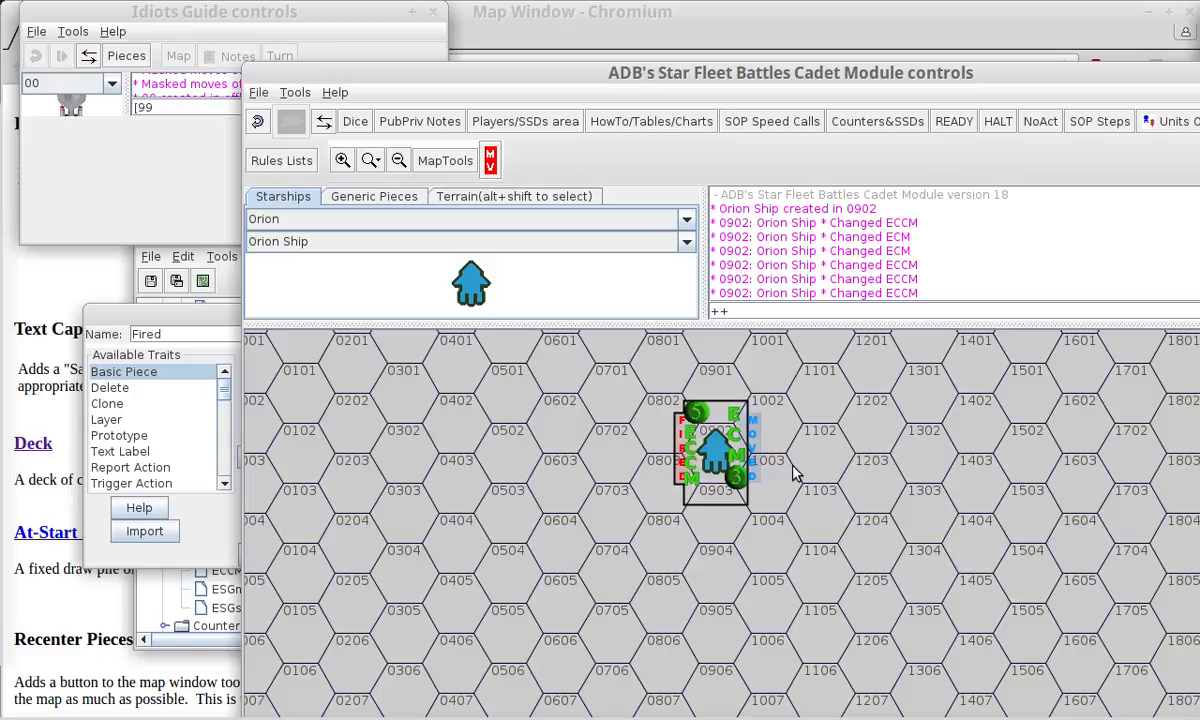
Move the Star Fleet Battles controls window out of view and cancel the Fired and 00 trait dialogs.
left_click_drag(305, 68, 1199, 115)
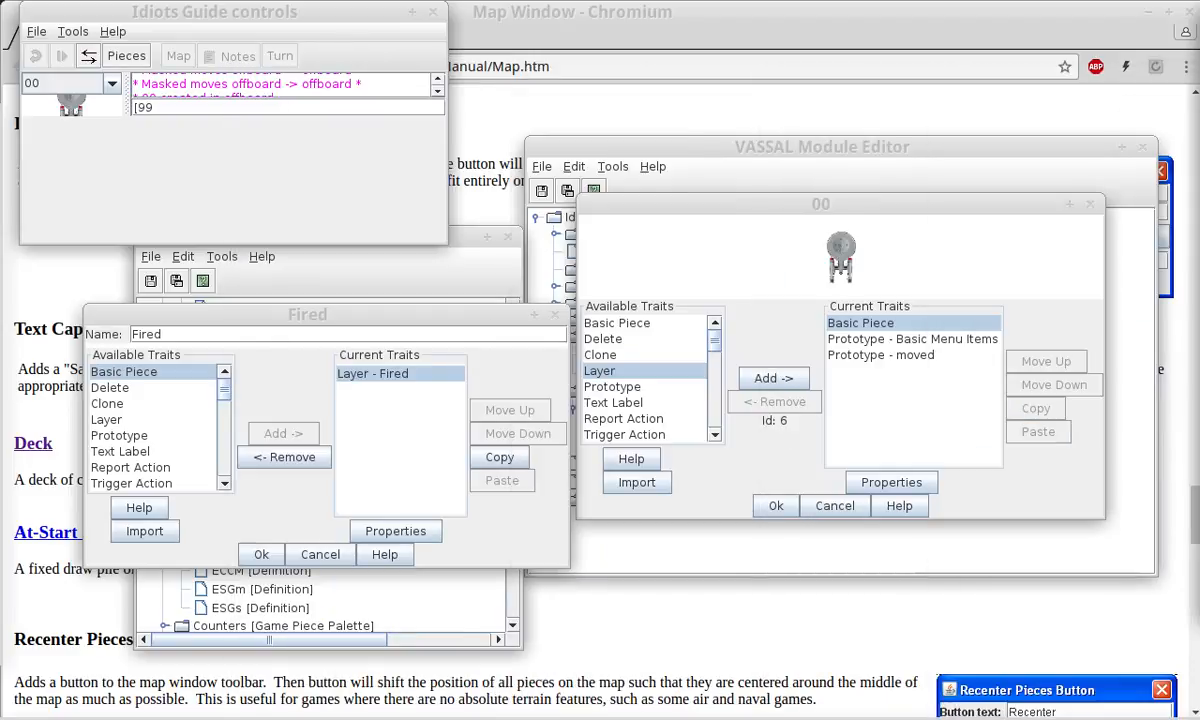
left_click(320, 555)
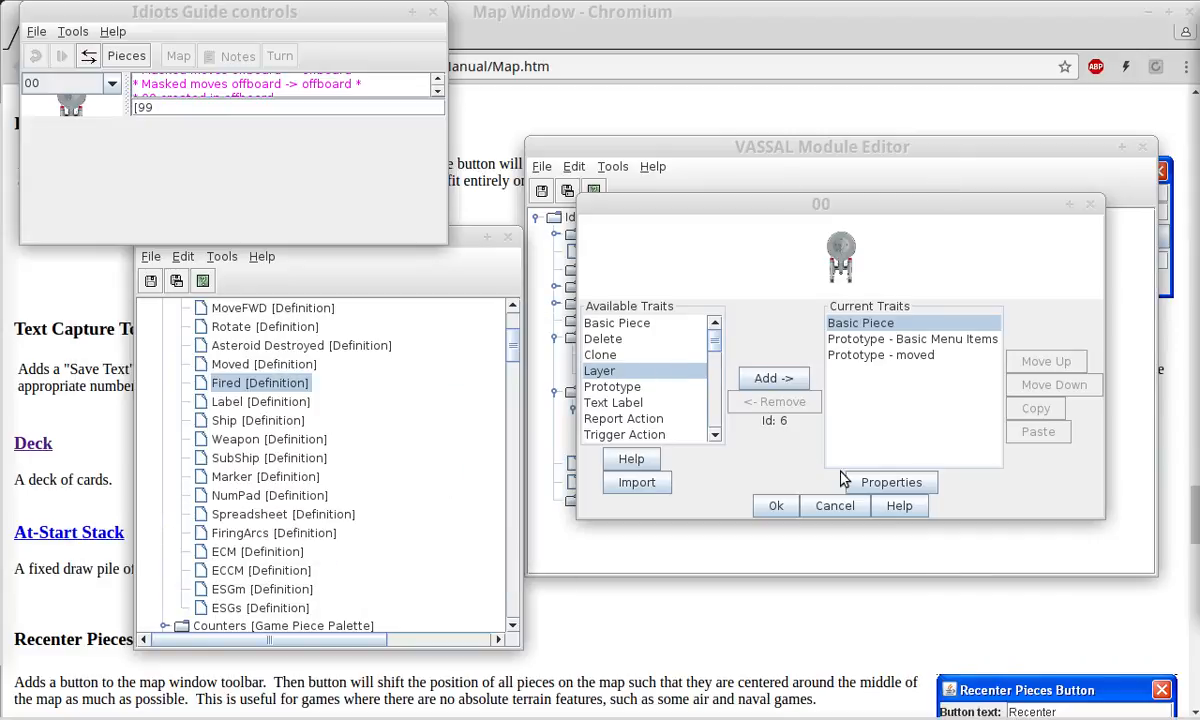
left_click(836, 508)
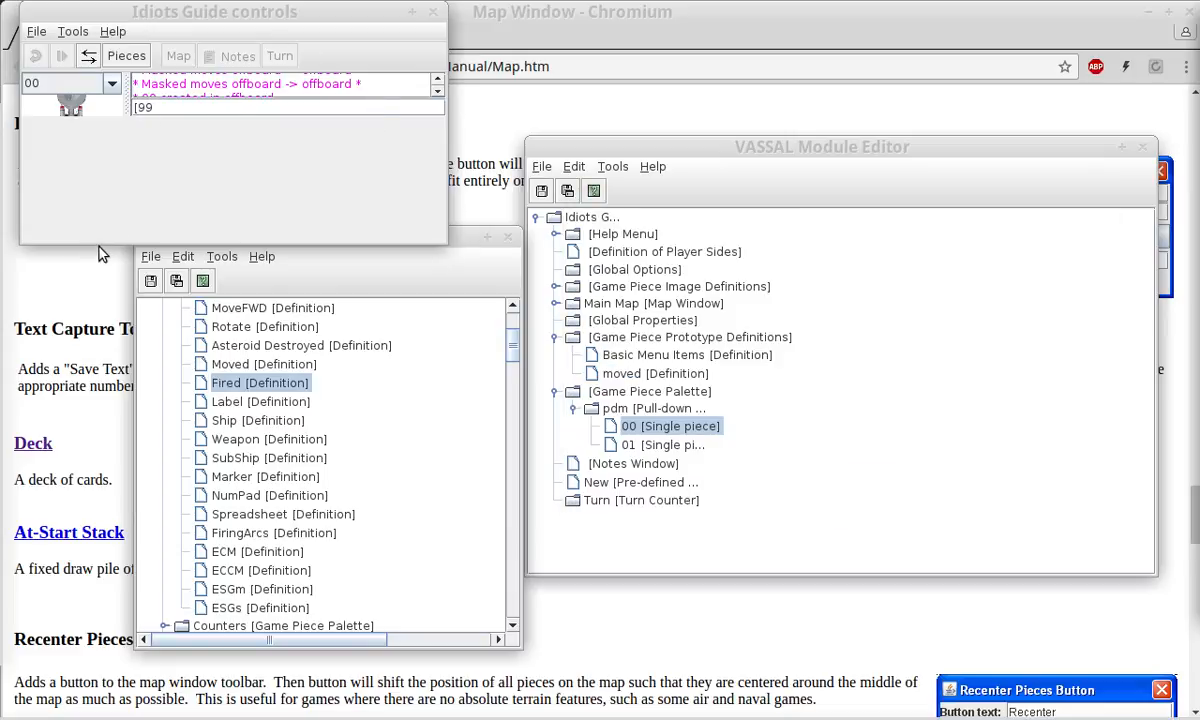
Enlarge the Idiots Guide controls window downward and move the Star Fleet Battles module editor off the screen.
left_click_drag(98, 237, 101, 334)
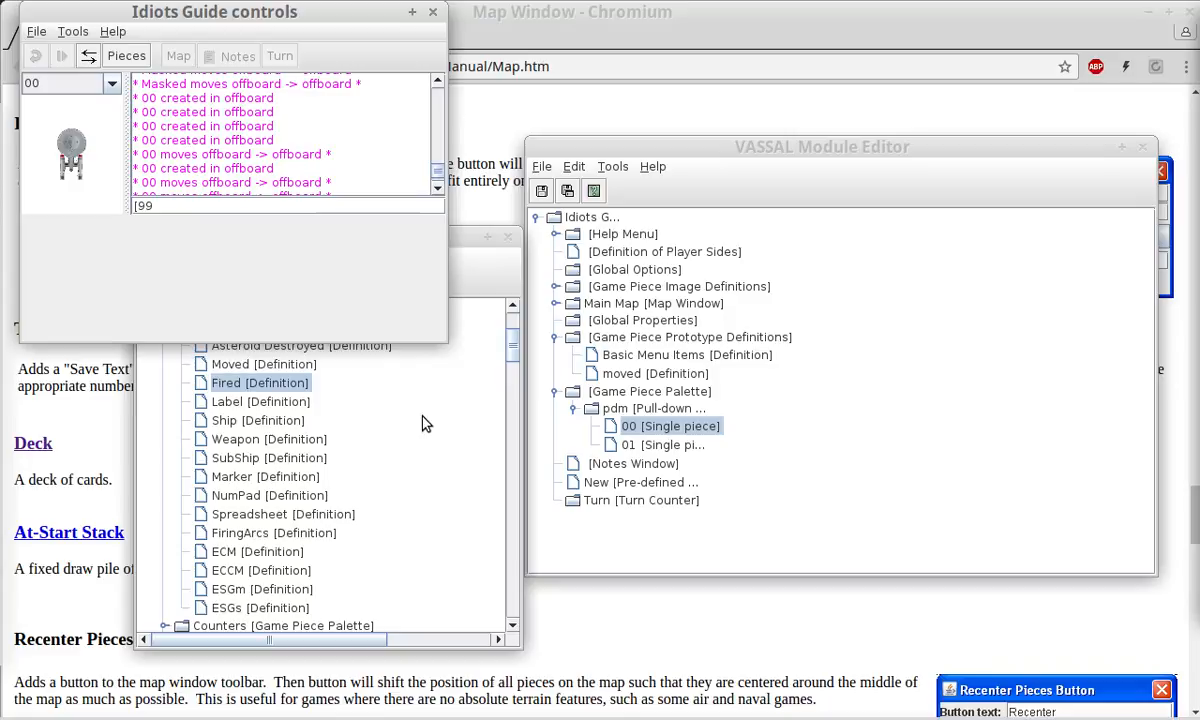
left_click(432, 462)
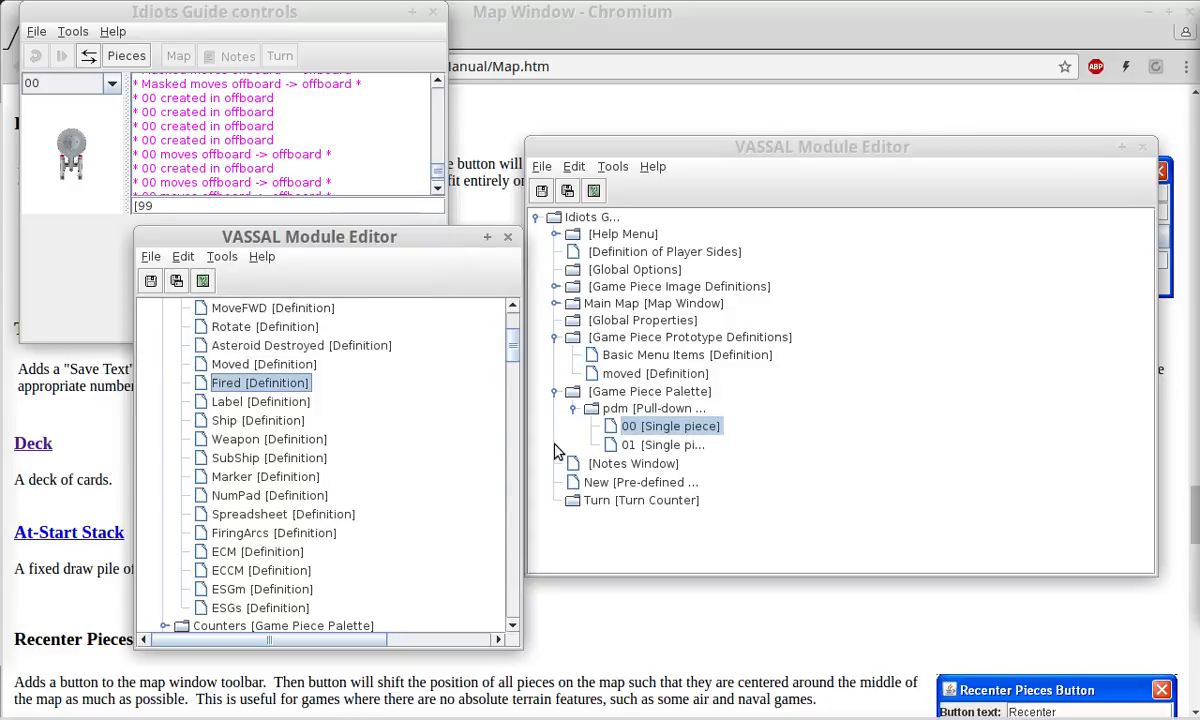
left_click_drag(241, 236, 0, 220)
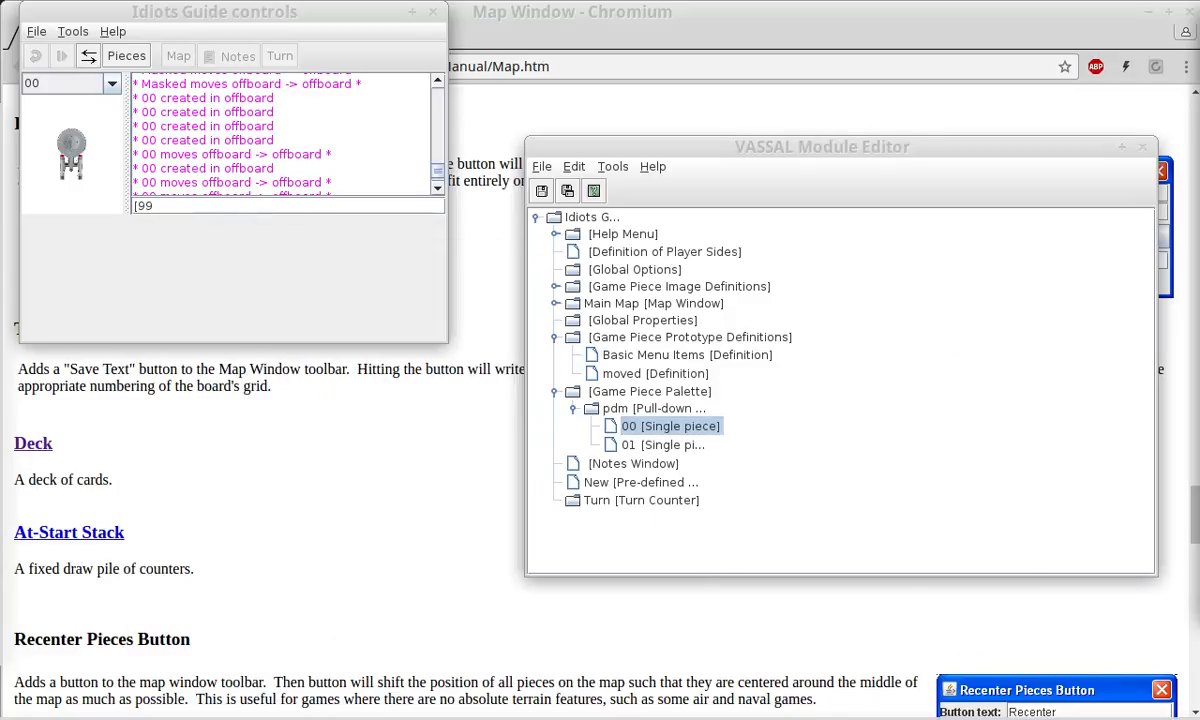
Edit piece 00 in the pdm list of the game piece palette and add a Report Action trait.
left_click(678, 420)
double_click(660, 424)
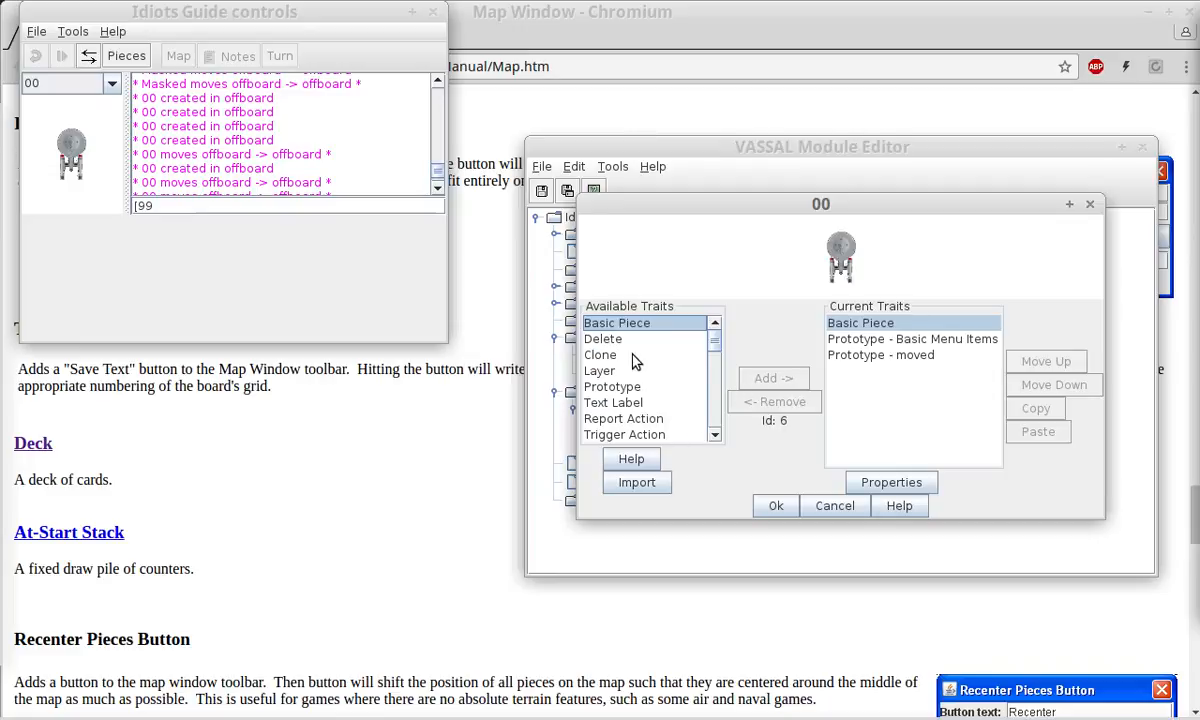
left_click(617, 388)
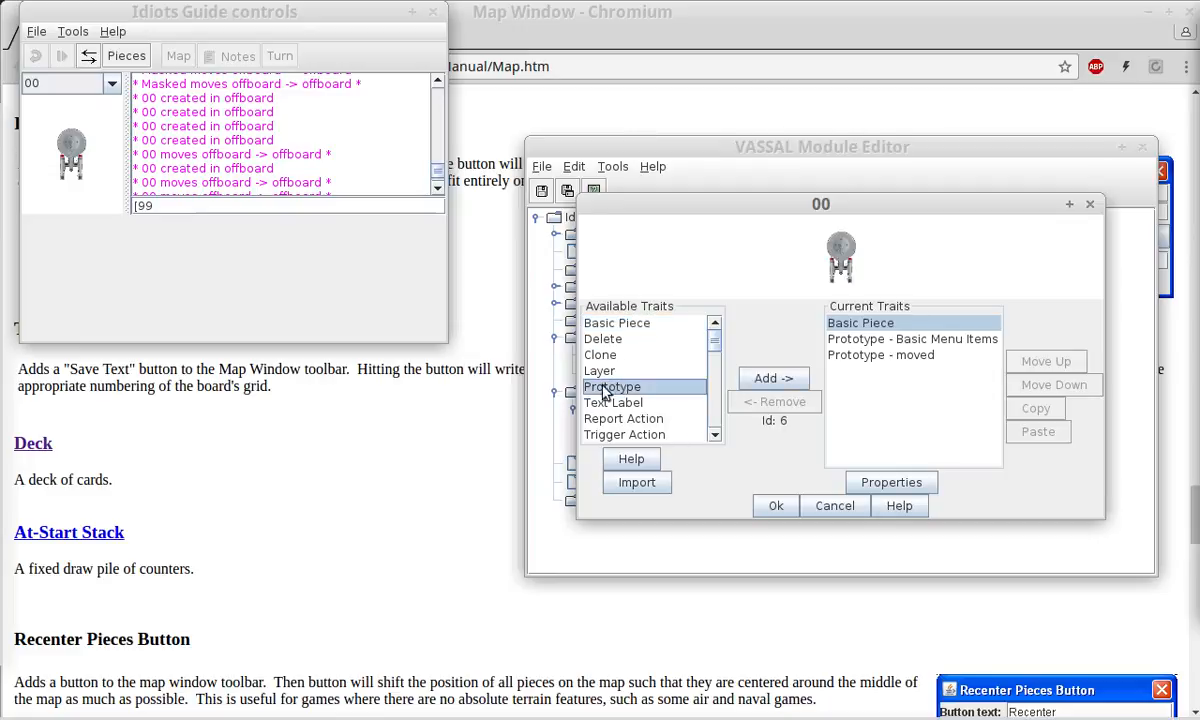
left_click(607, 403)
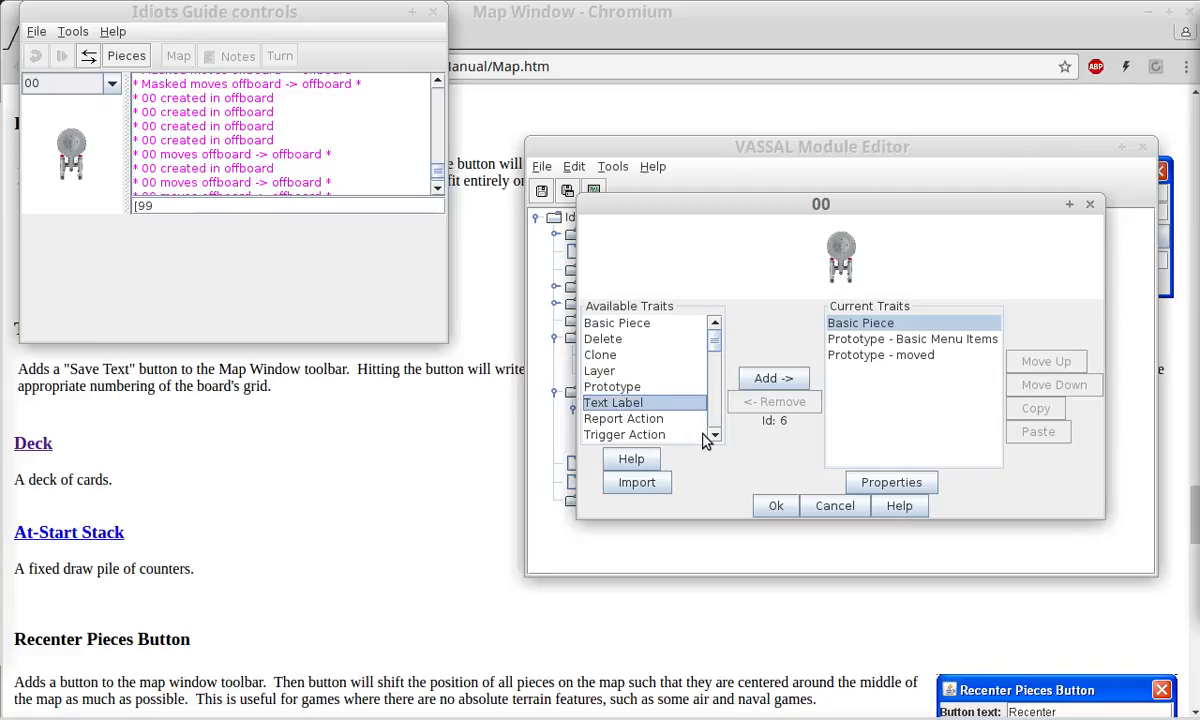
left_click(622, 419)
left_click(765, 379)
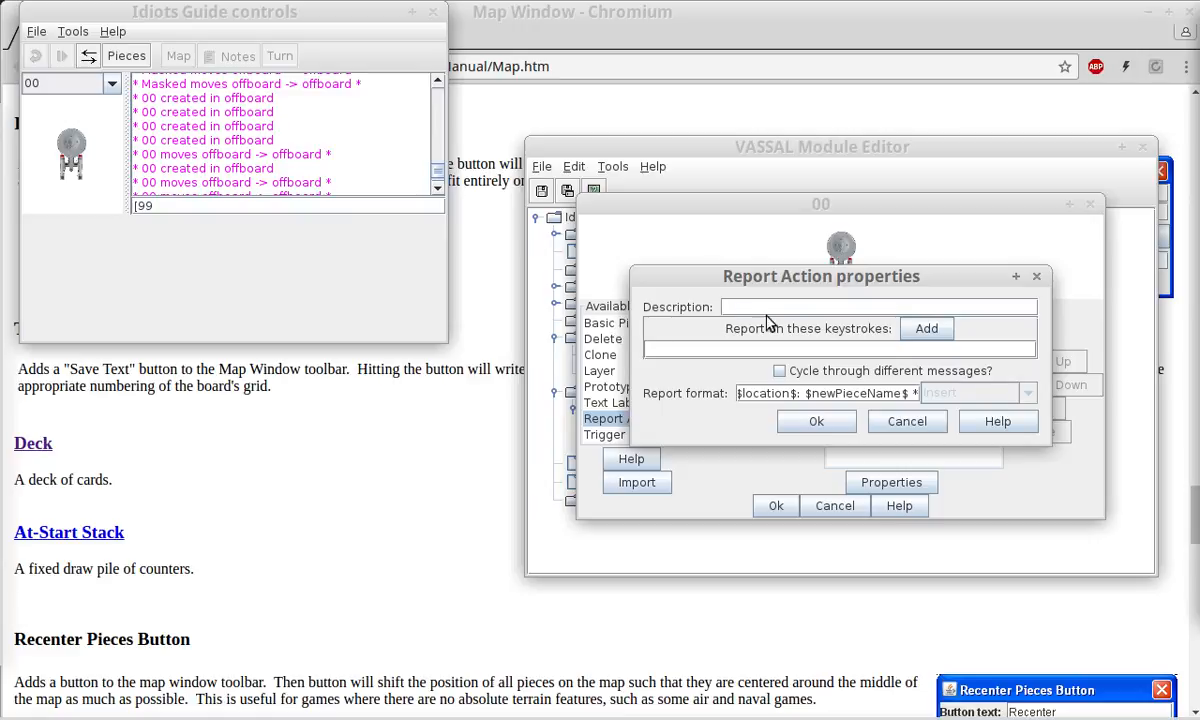
Set the Report Action to report on the CTRL X keystroke and to cycle through different messages.
left_click_drag(800, 278, 459, 283)
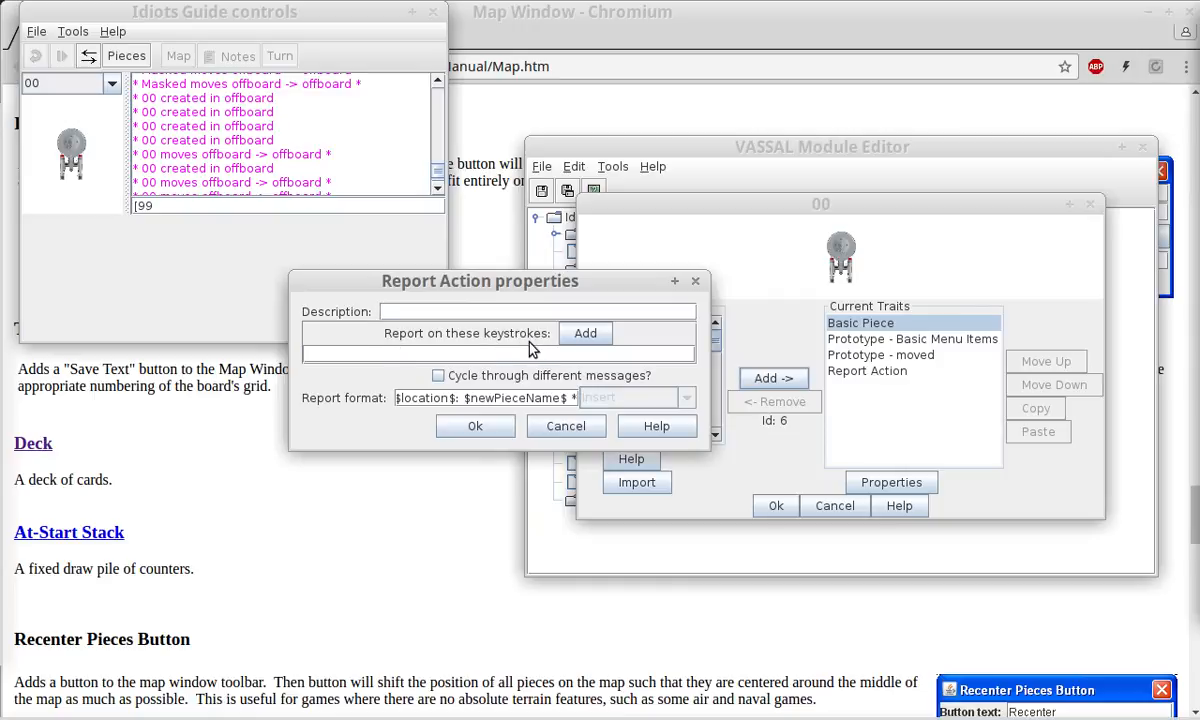
left_click(477, 353)
key("ctrl+x")
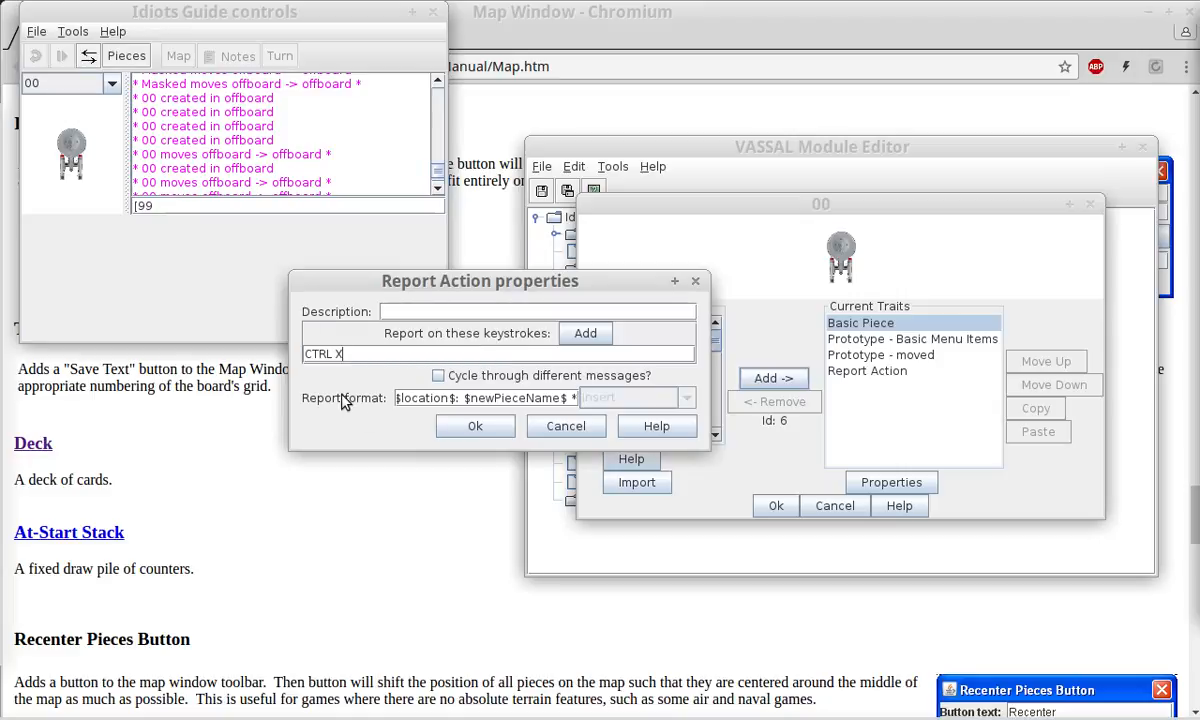
left_click(472, 379)
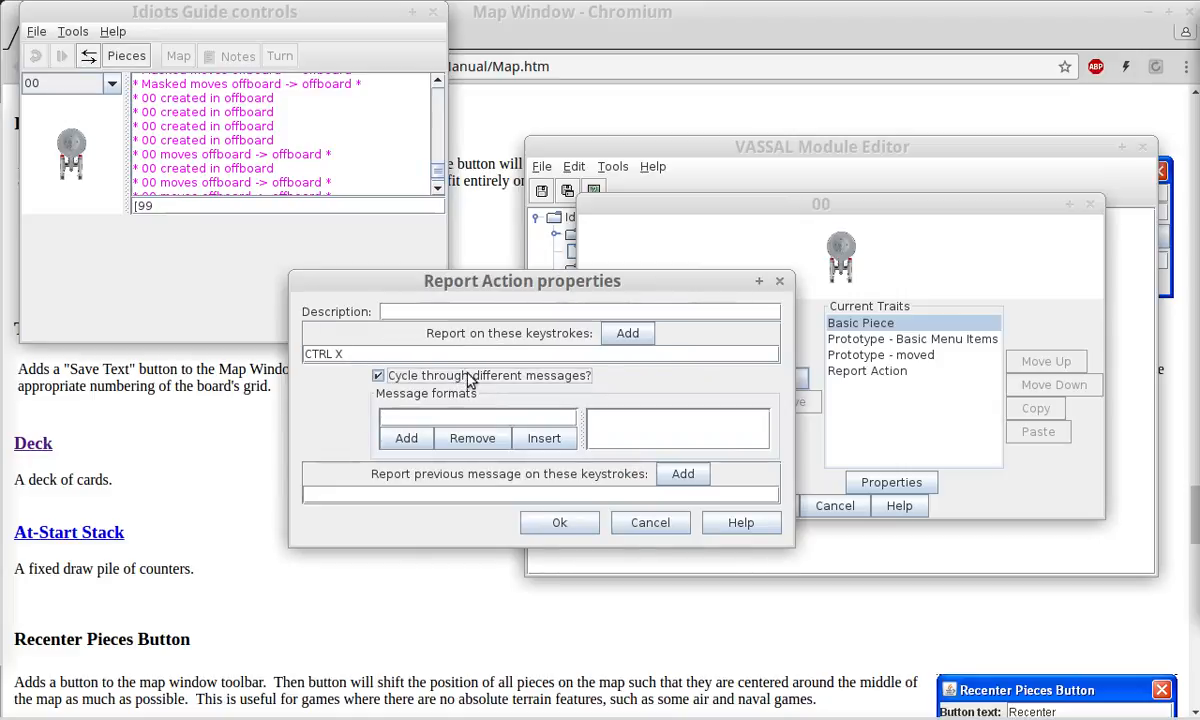
Add the message format "Explosion happend sad day for that ship" to the Report Action.
left_click(418, 422)
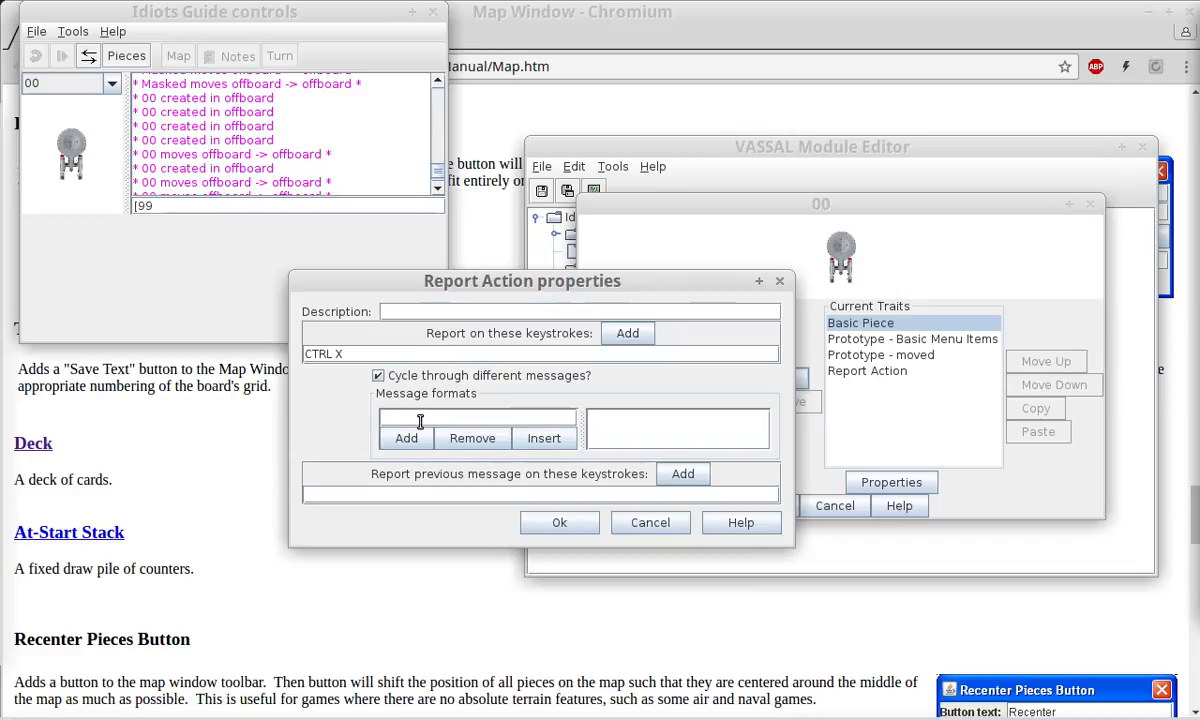
type("Explosion")
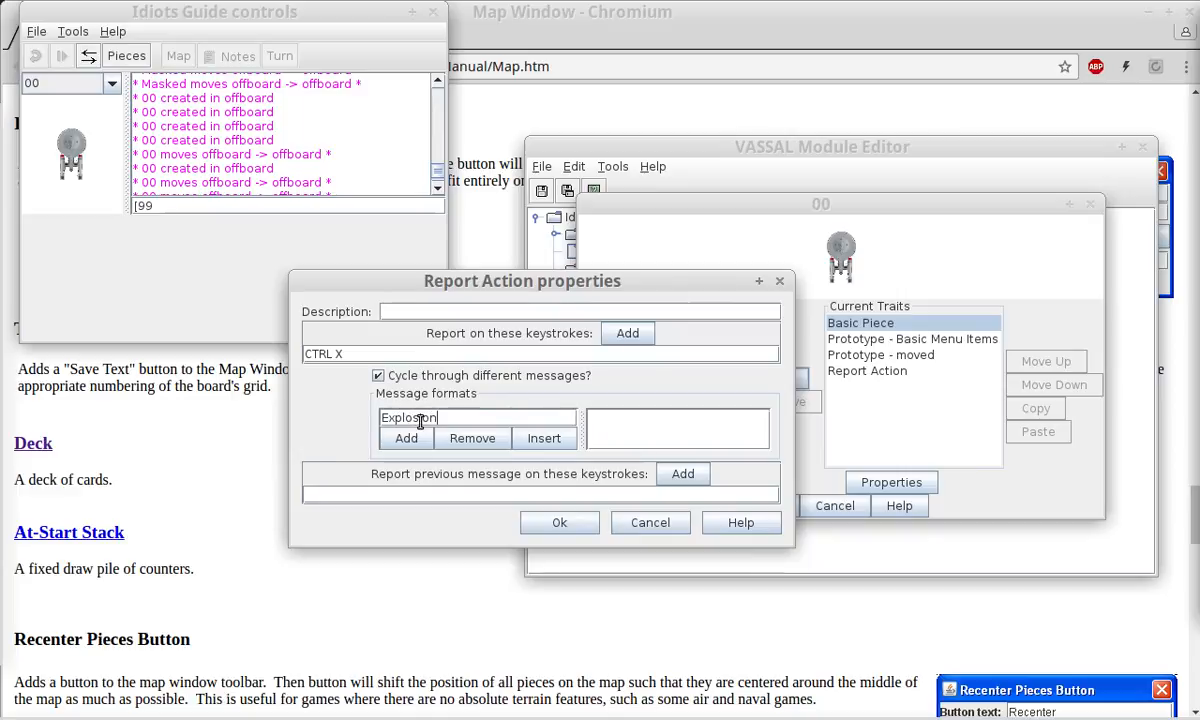
type(" happend sad ")
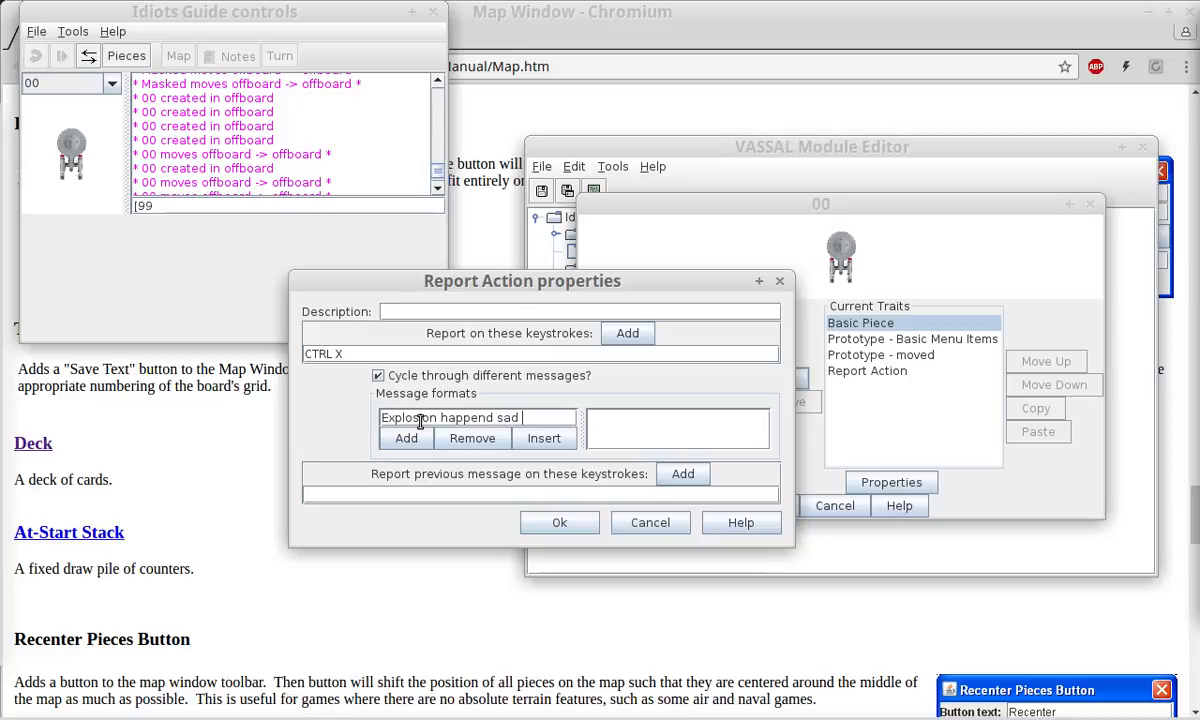
type("day for that")
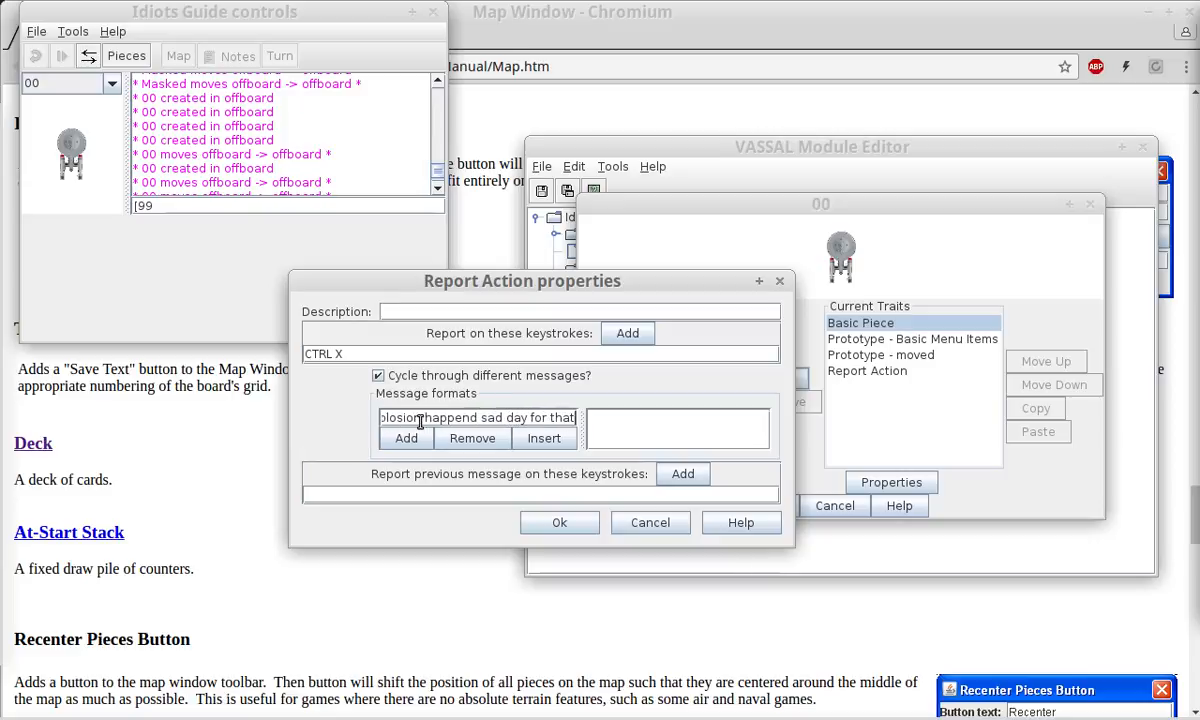
type(" ship")
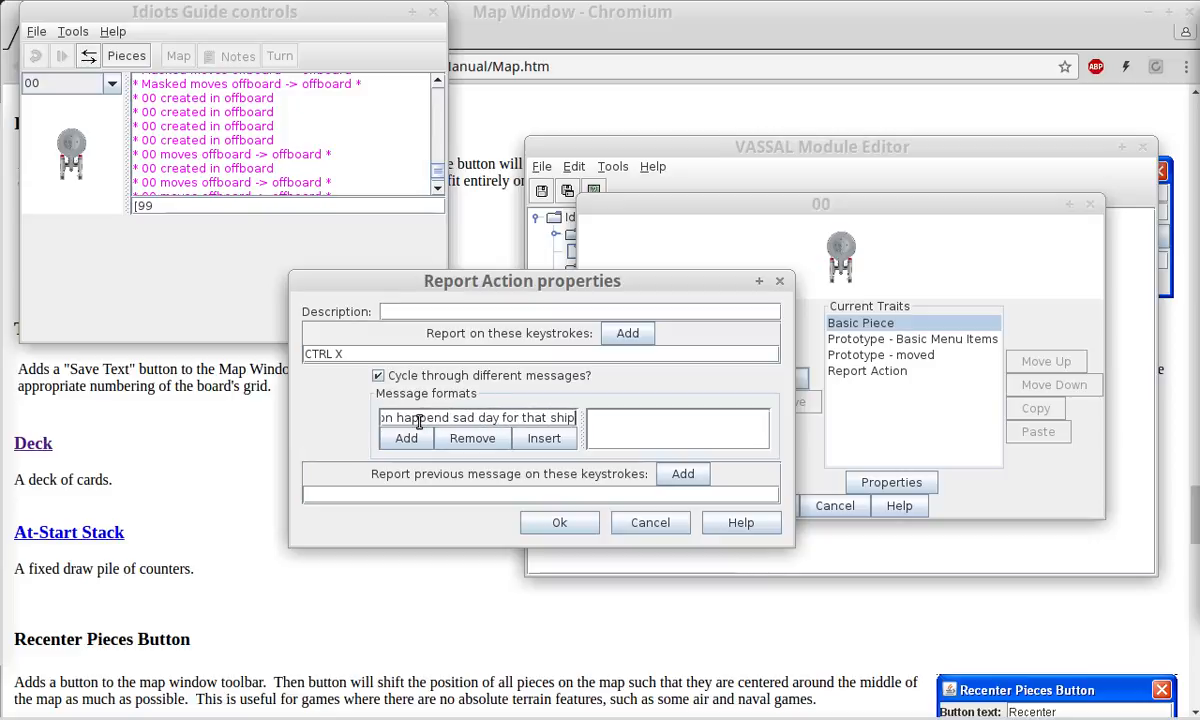
left_click(408, 438)
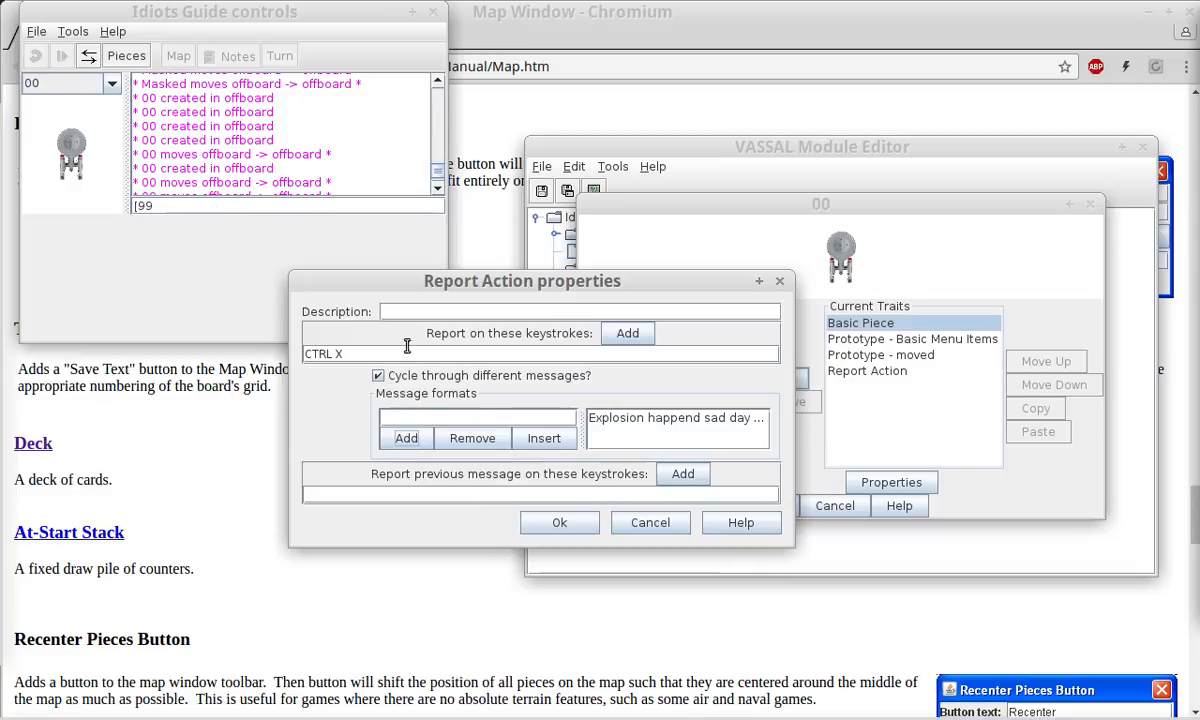
Describe the Report Action as "ctrlx explosion" and save the trait and piece 00.
left_click(407, 313)
type("ctrlx explpos")
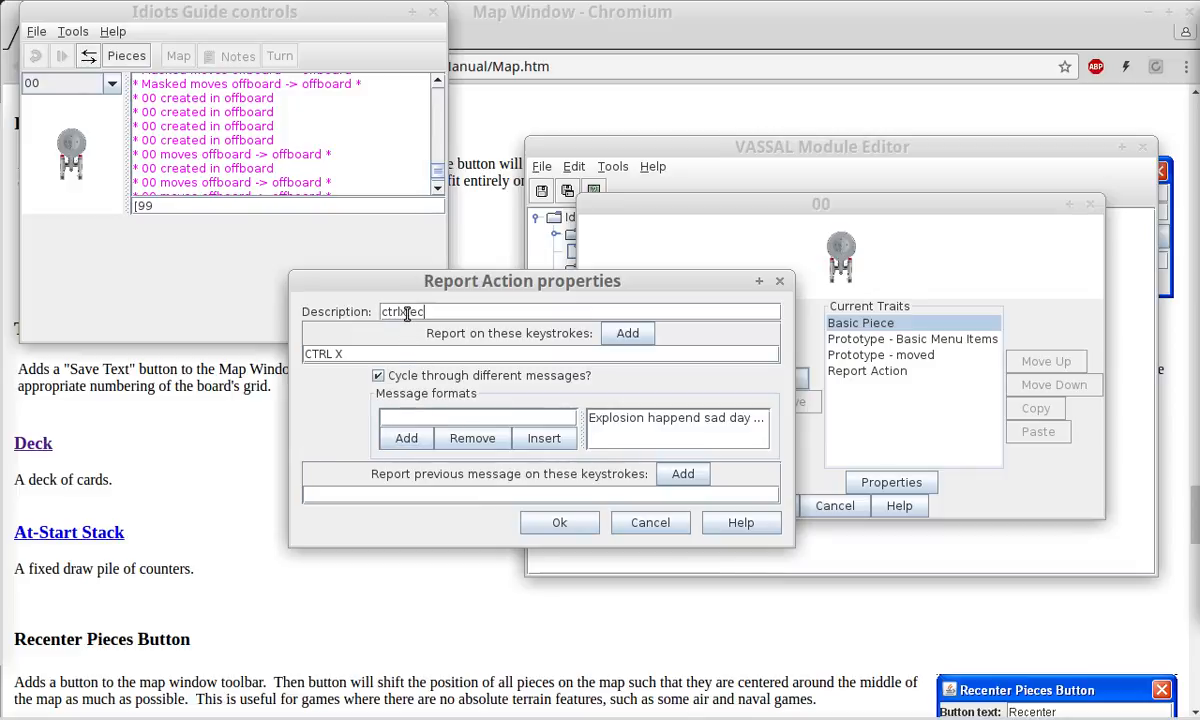
type("ion")
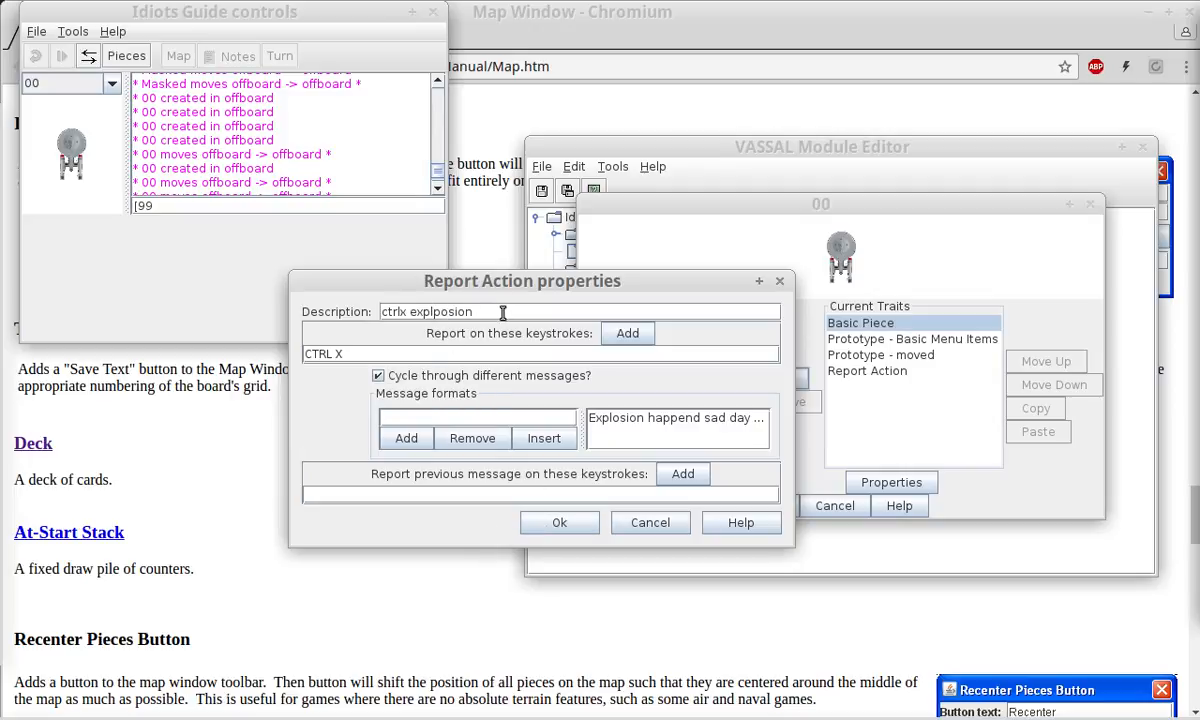
left_click(559, 522)
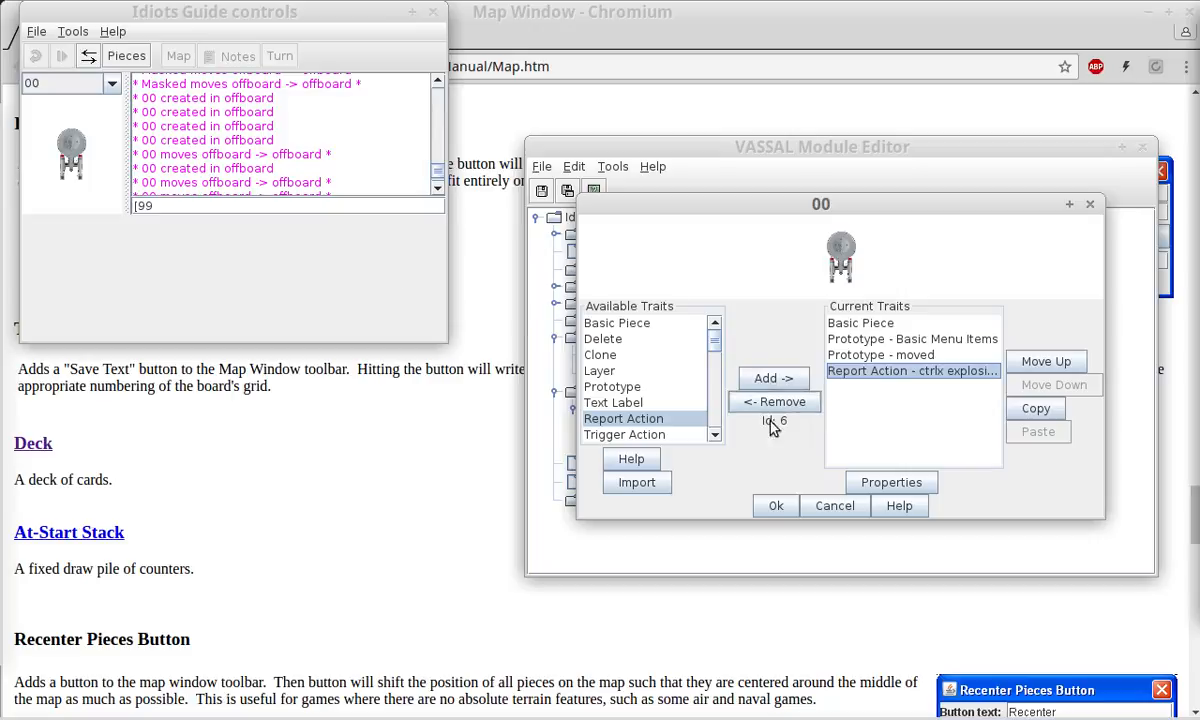
left_click(776, 505)
Test the explosion report several times on piece 00 in the Idiots Guide palette and highlight its chat message.
right_click(64, 152)
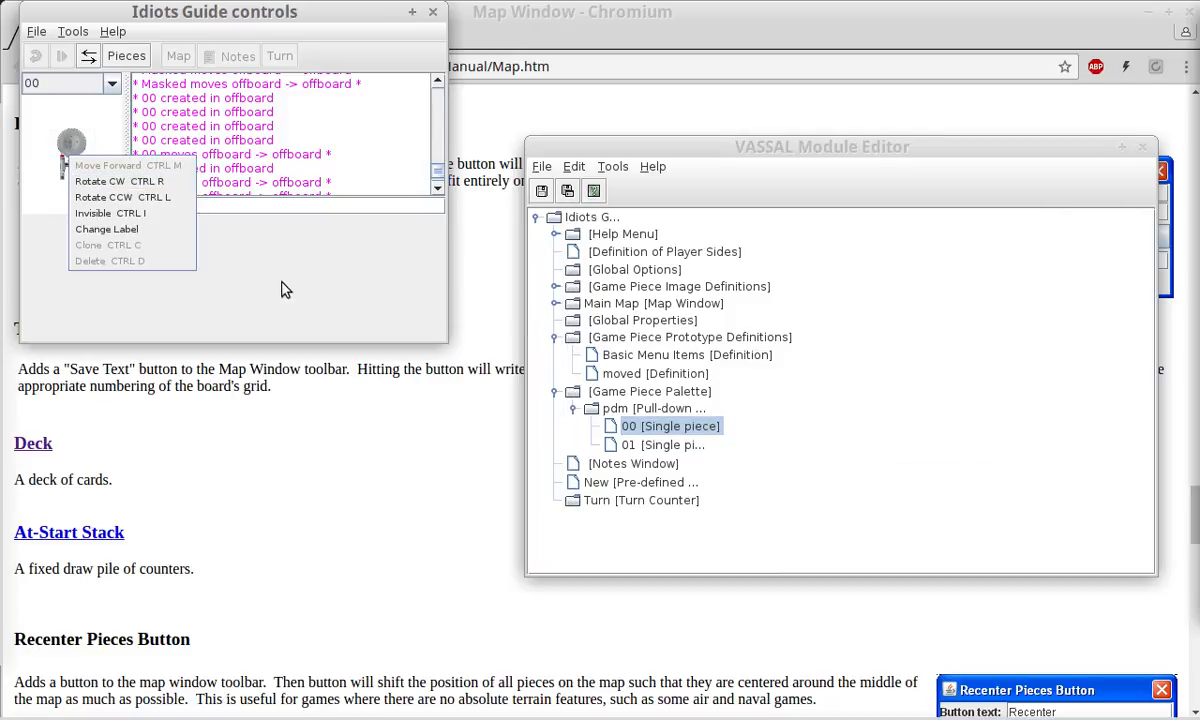
left_click(281, 284)
left_click(76, 151)
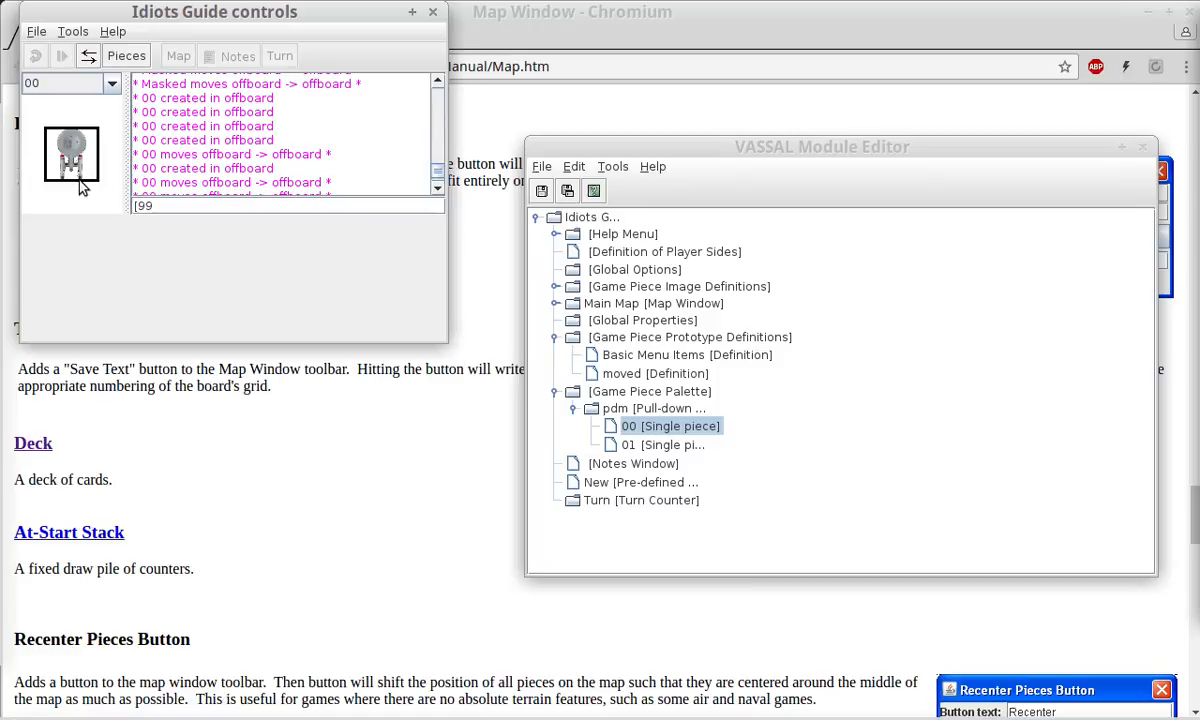
key("ctrl+e")
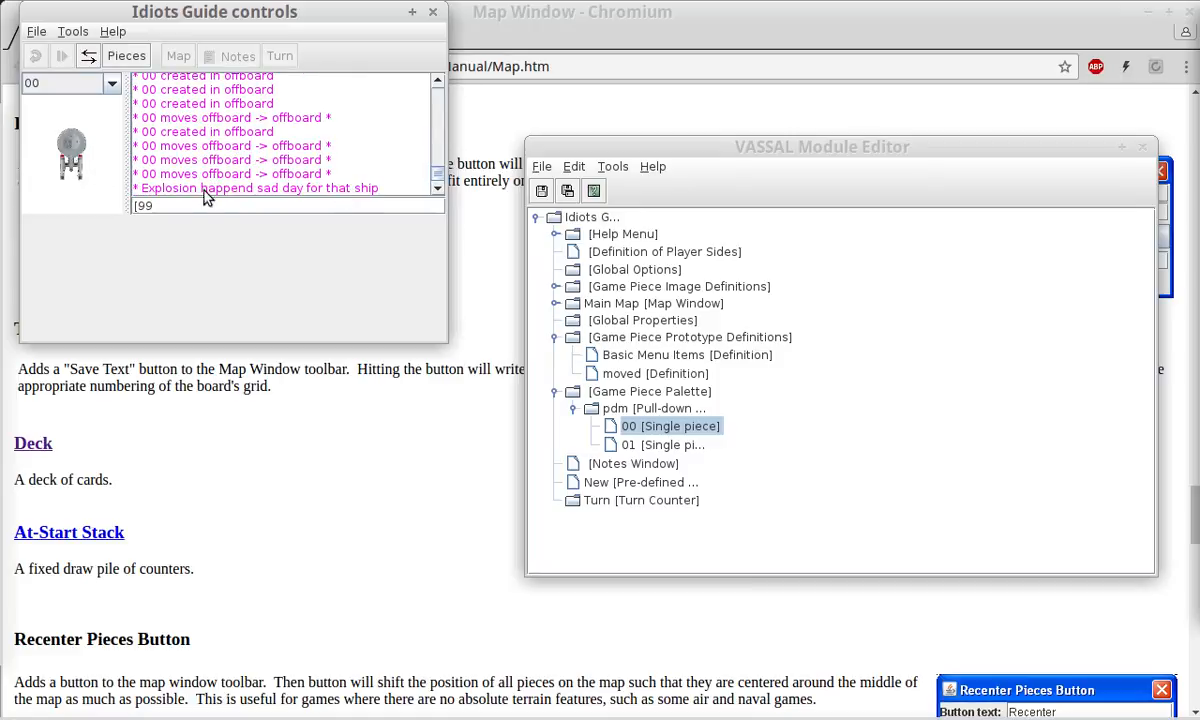
left_click_drag(145, 195, 395, 206)
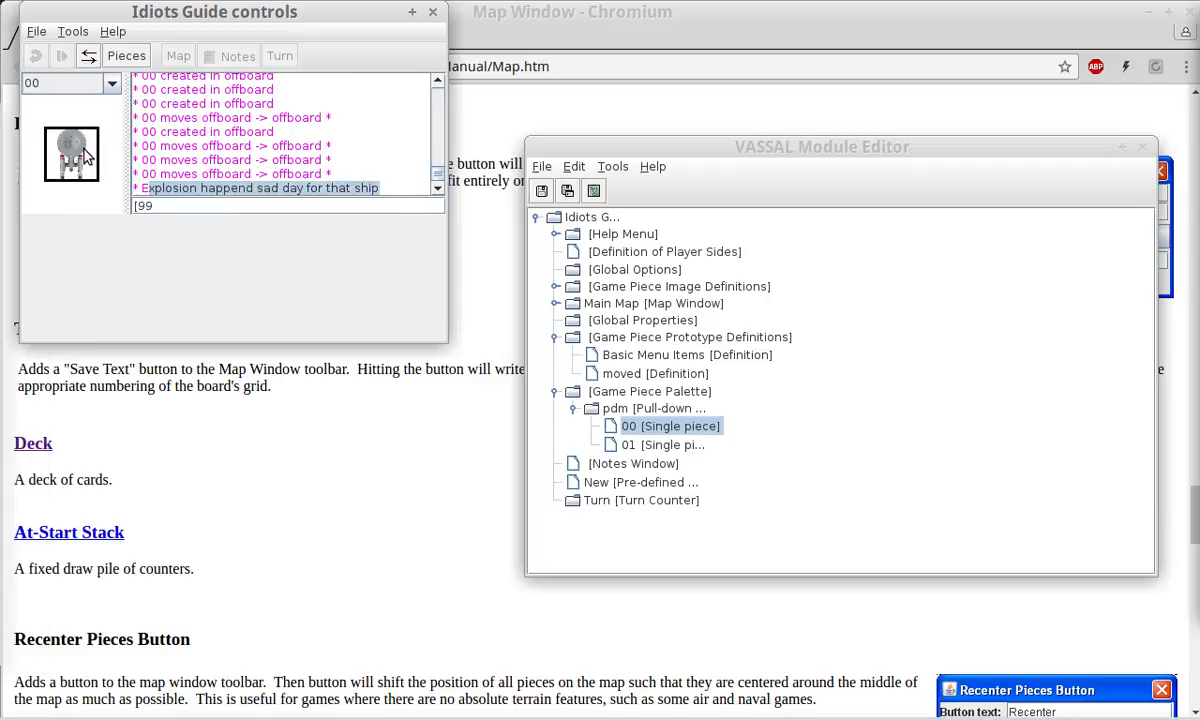
key("ctrl+e")
key("ctrl+e")
key("ctrl+e")
key("ctrl+e")
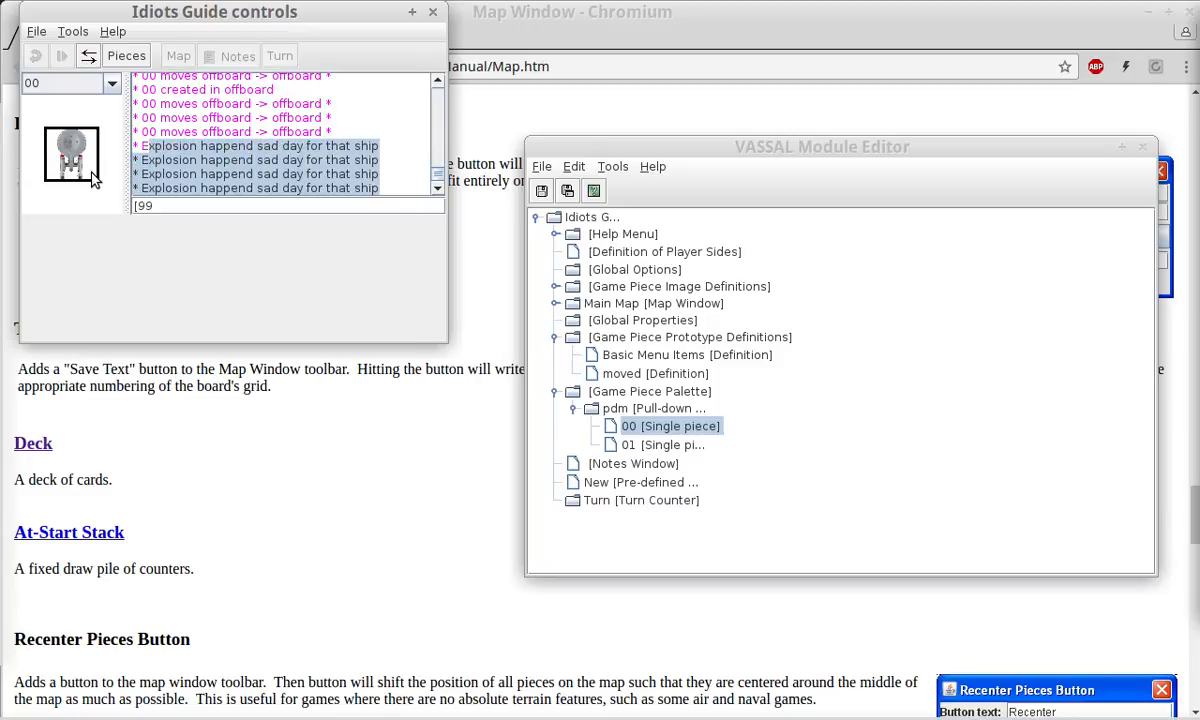
key("ctrl+e")
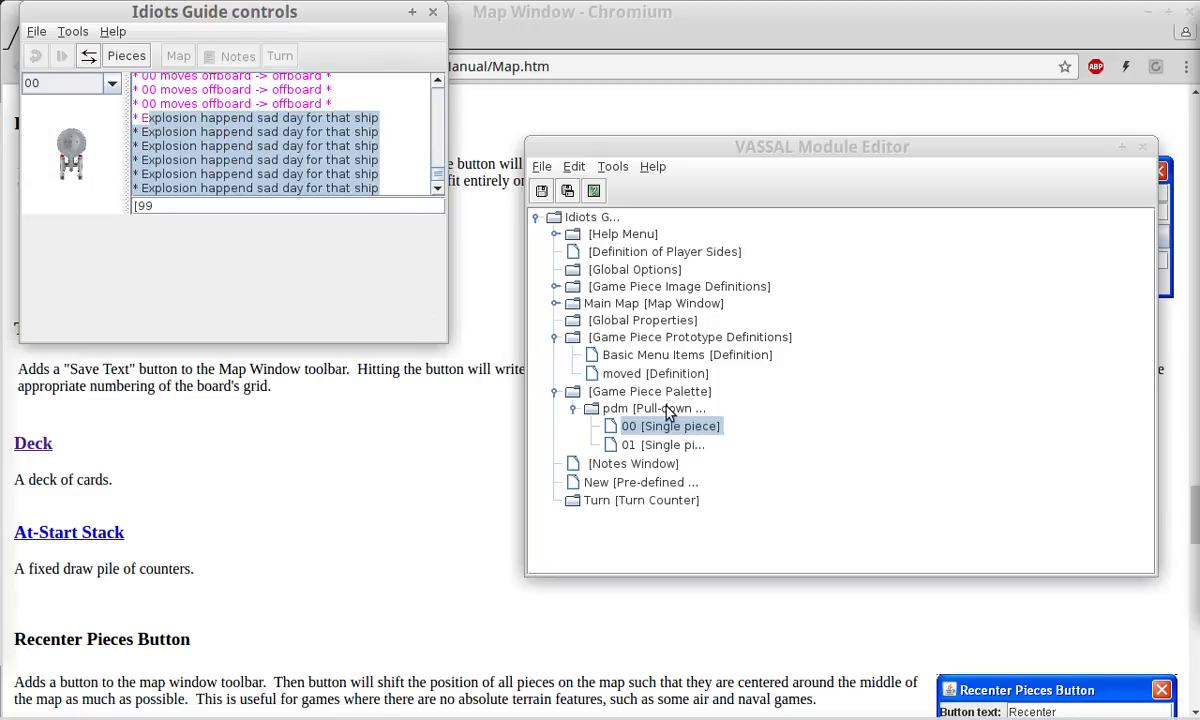
Open piece 00's "ctrlx explosion" Report Action and turn off cycling through different messages.
double_click(672, 428)
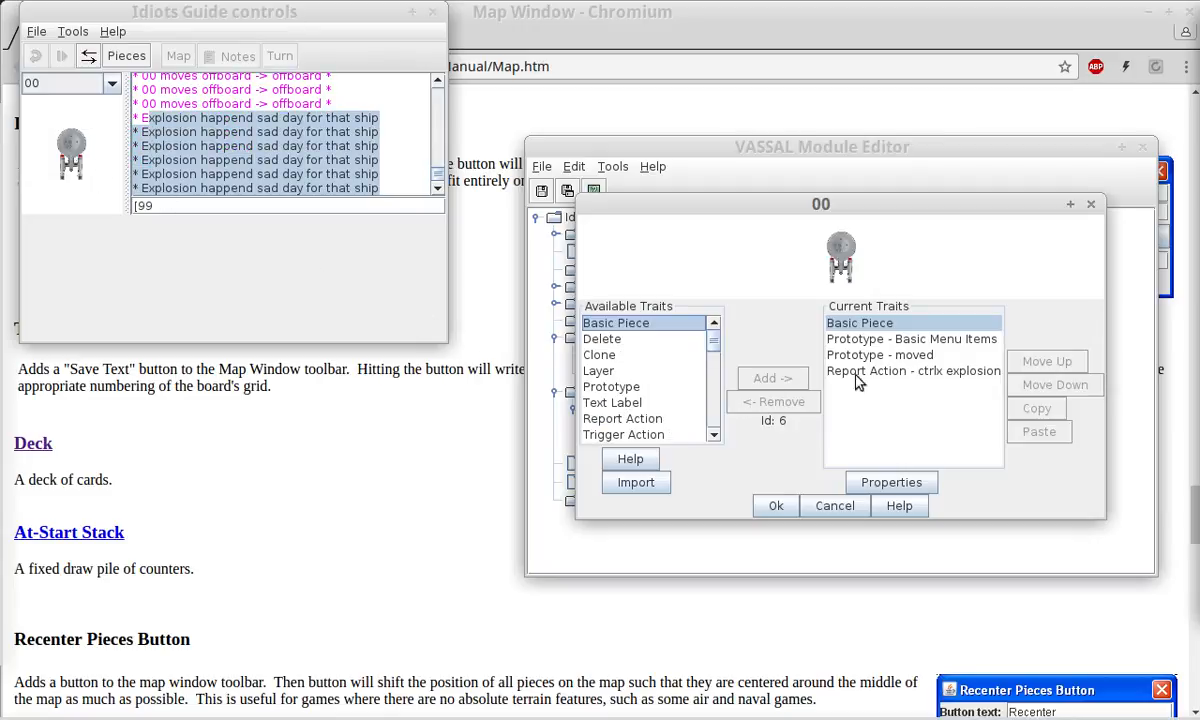
left_click(905, 371)
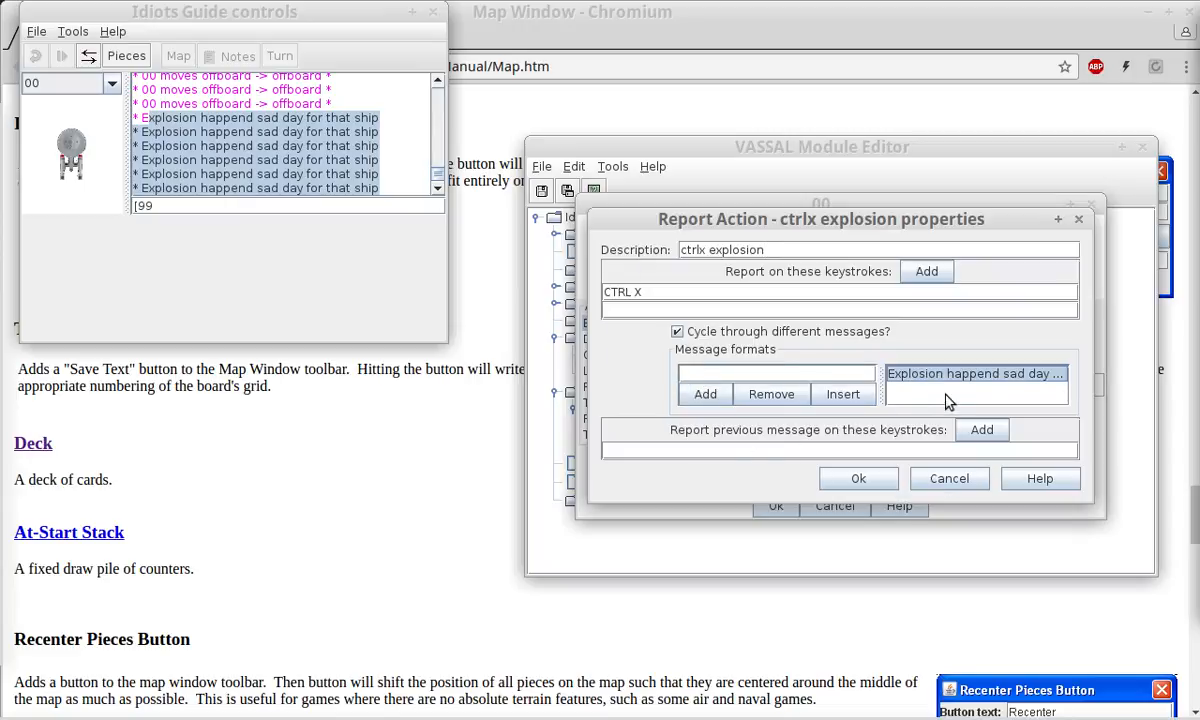
left_click(938, 399)
left_click(677, 331)
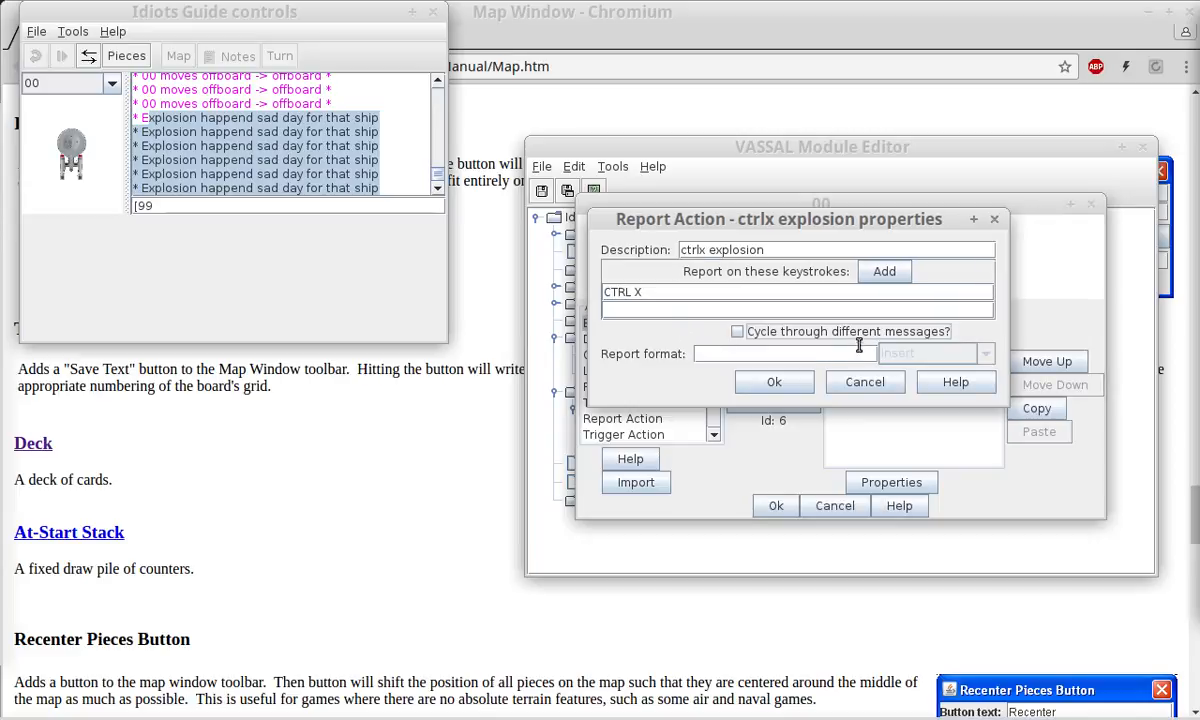
Insert the PlayerId and location variables into the report format, and save the trait and piece 00.
left_click(715, 354)
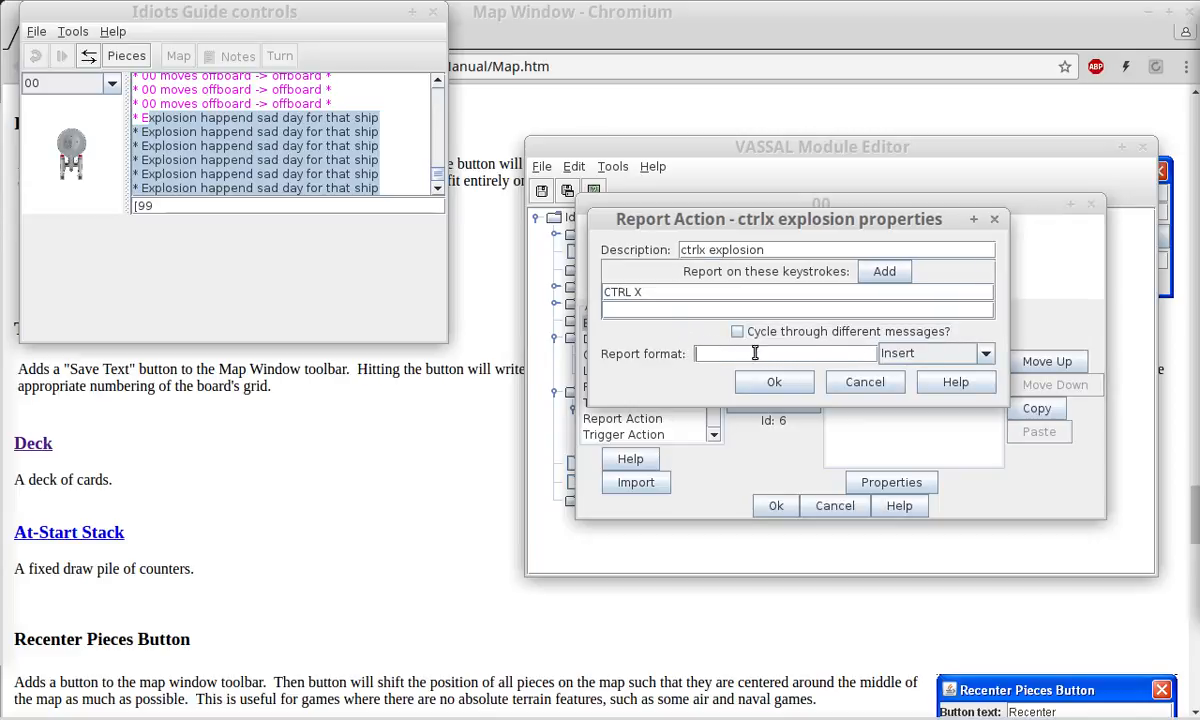
left_click(910, 355)
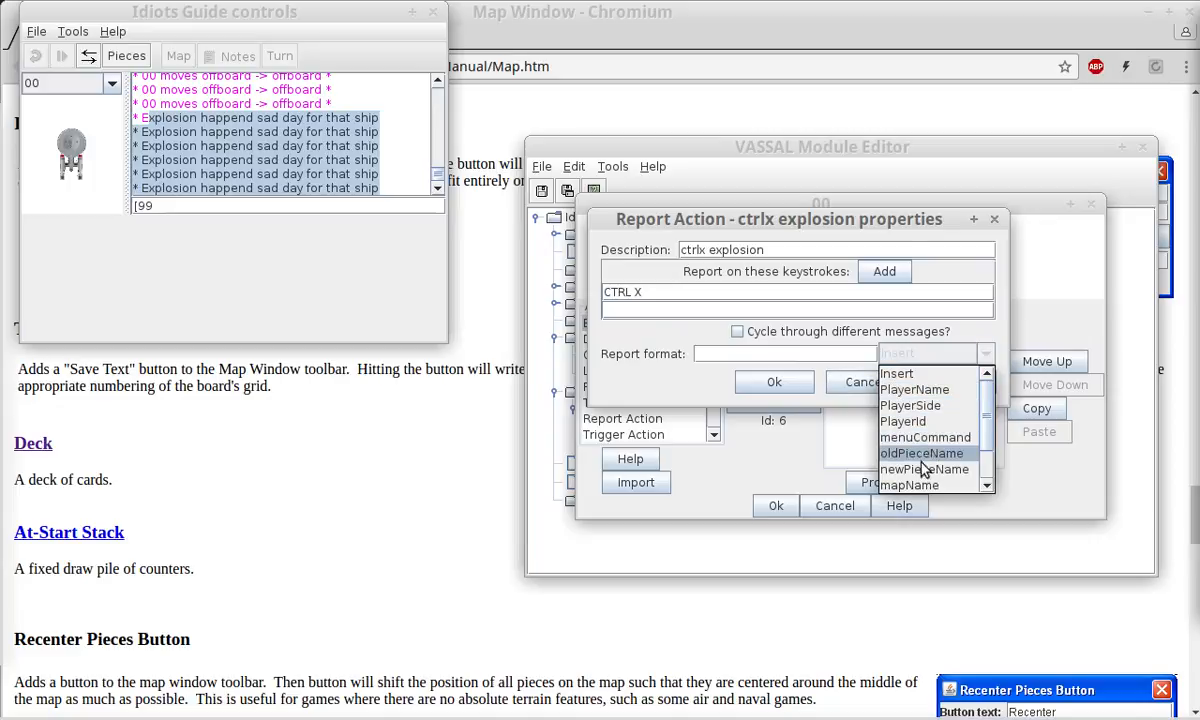
scroll(945, 468, "down", 1)
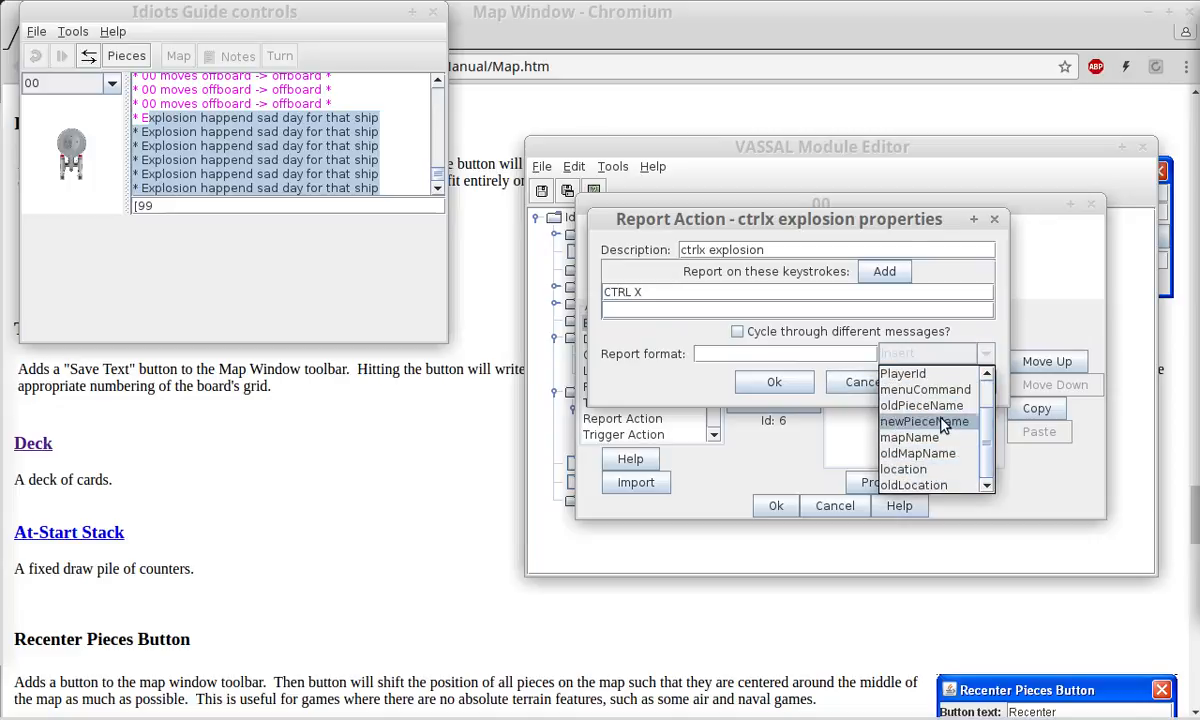
left_click(910, 374)
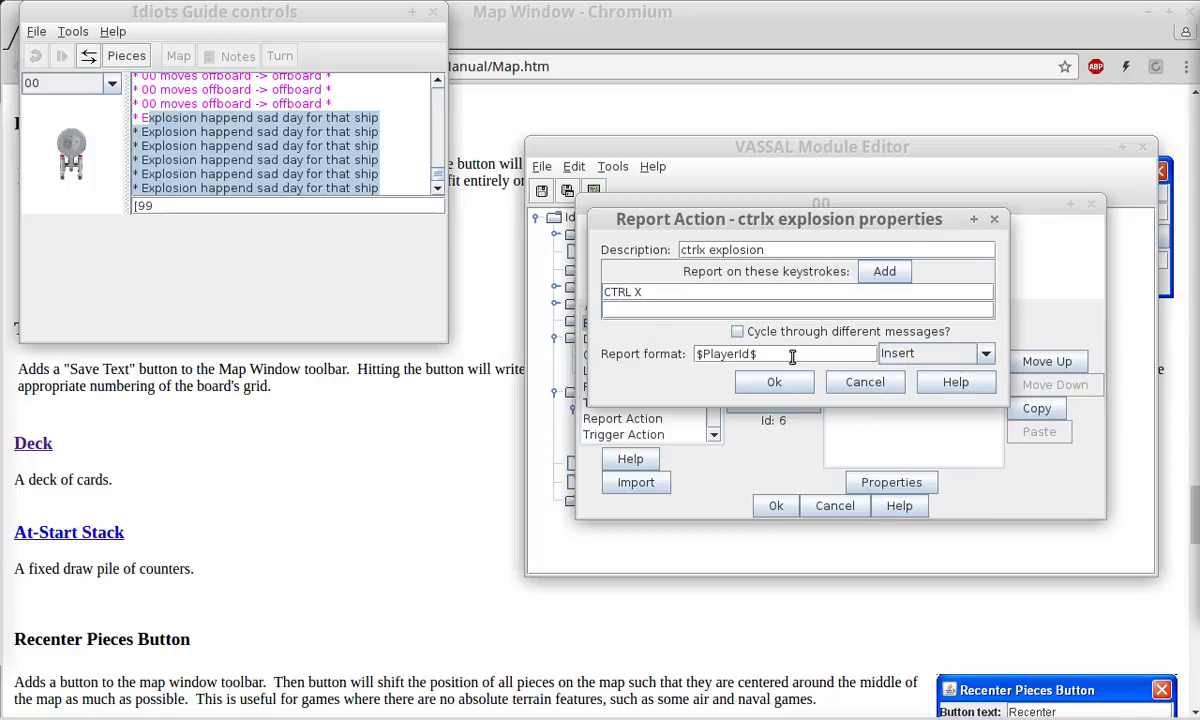
left_click(940, 353)
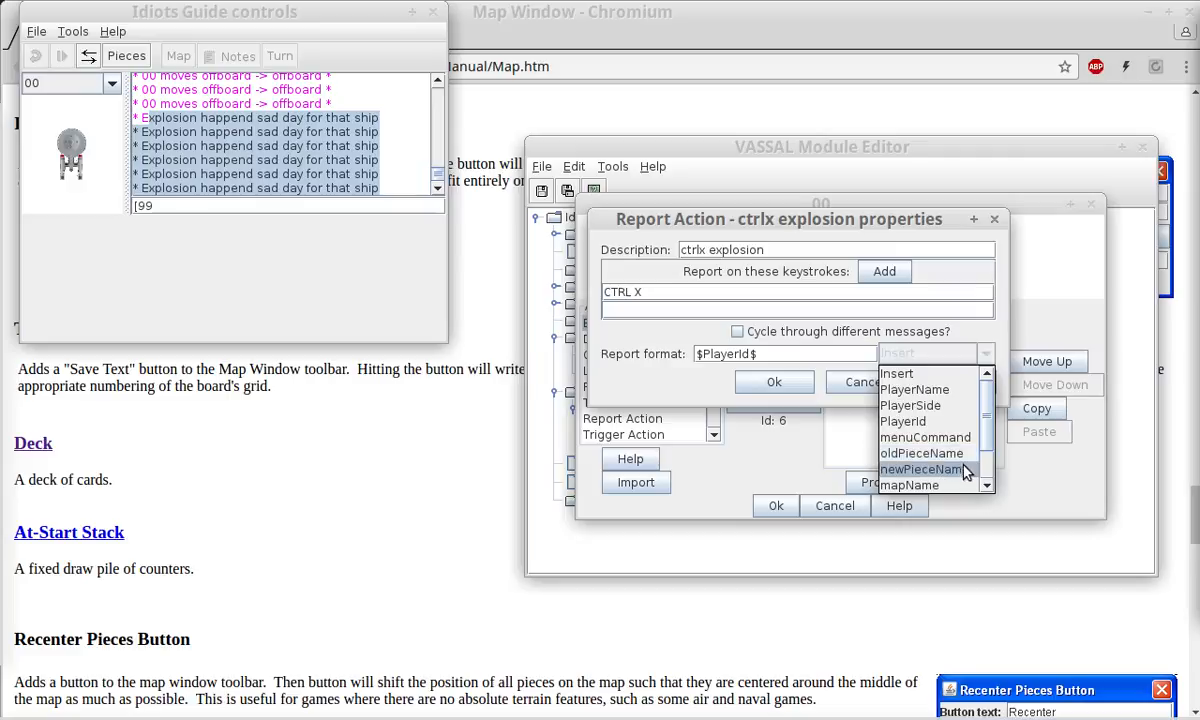
scroll(960, 476, "down", 1)
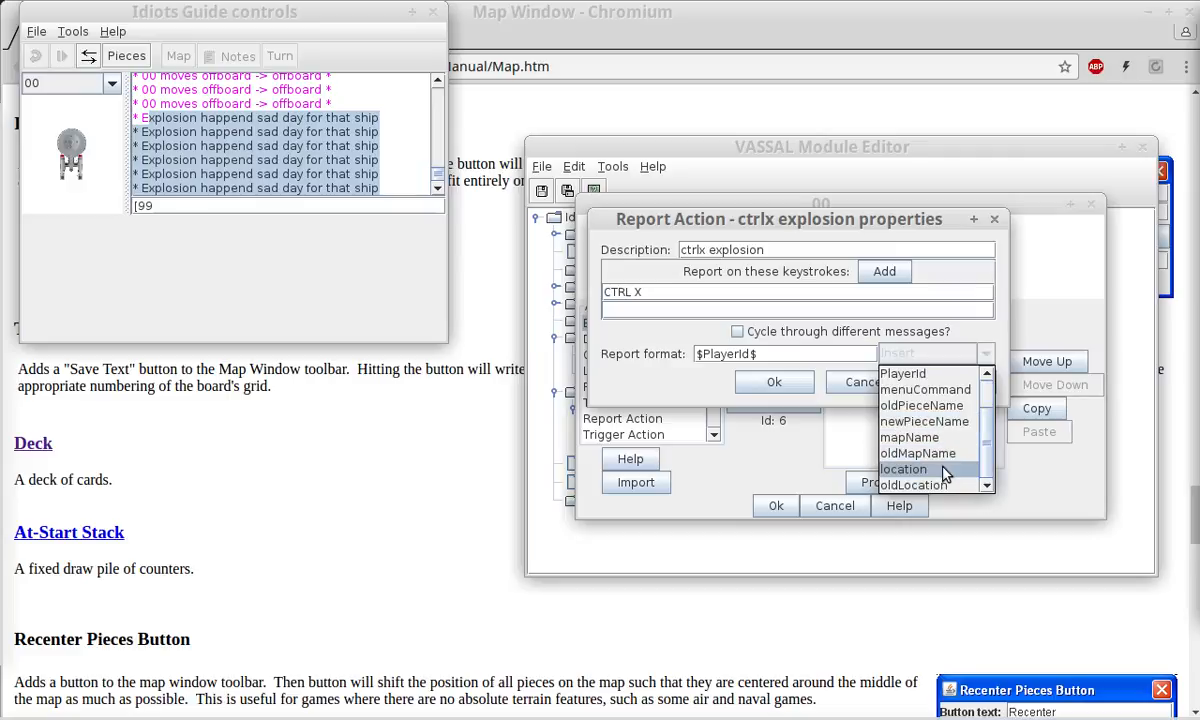
left_click(945, 470)
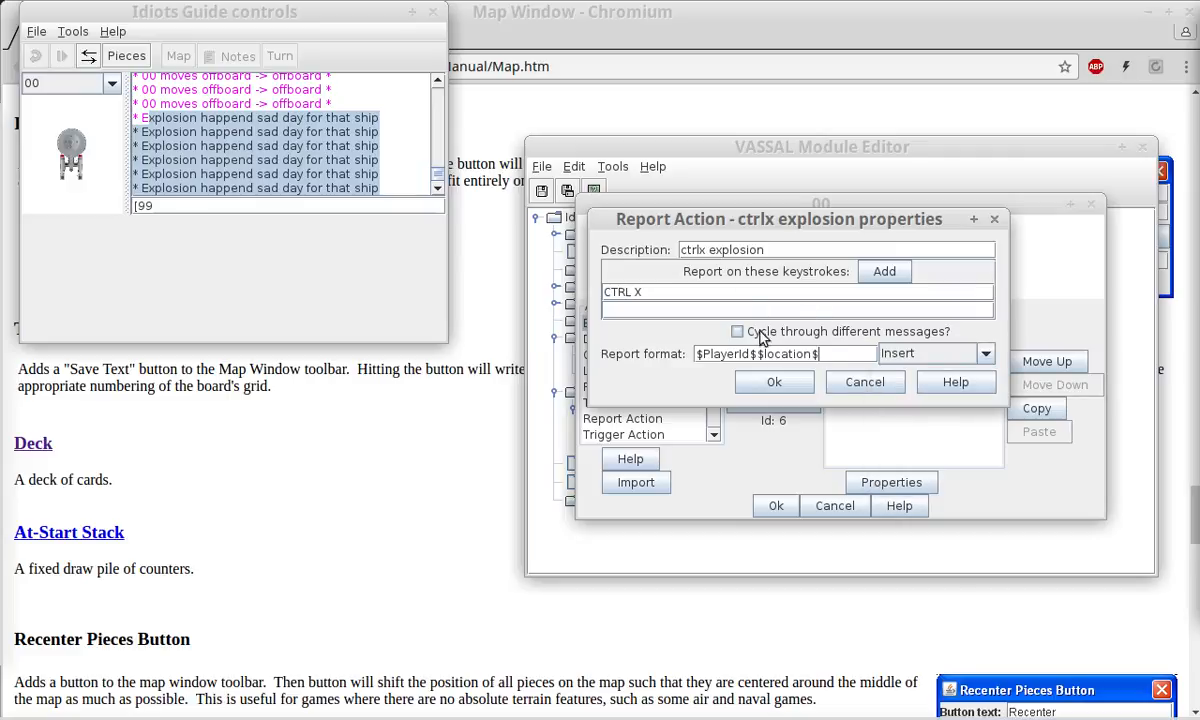
left_click(775, 380)
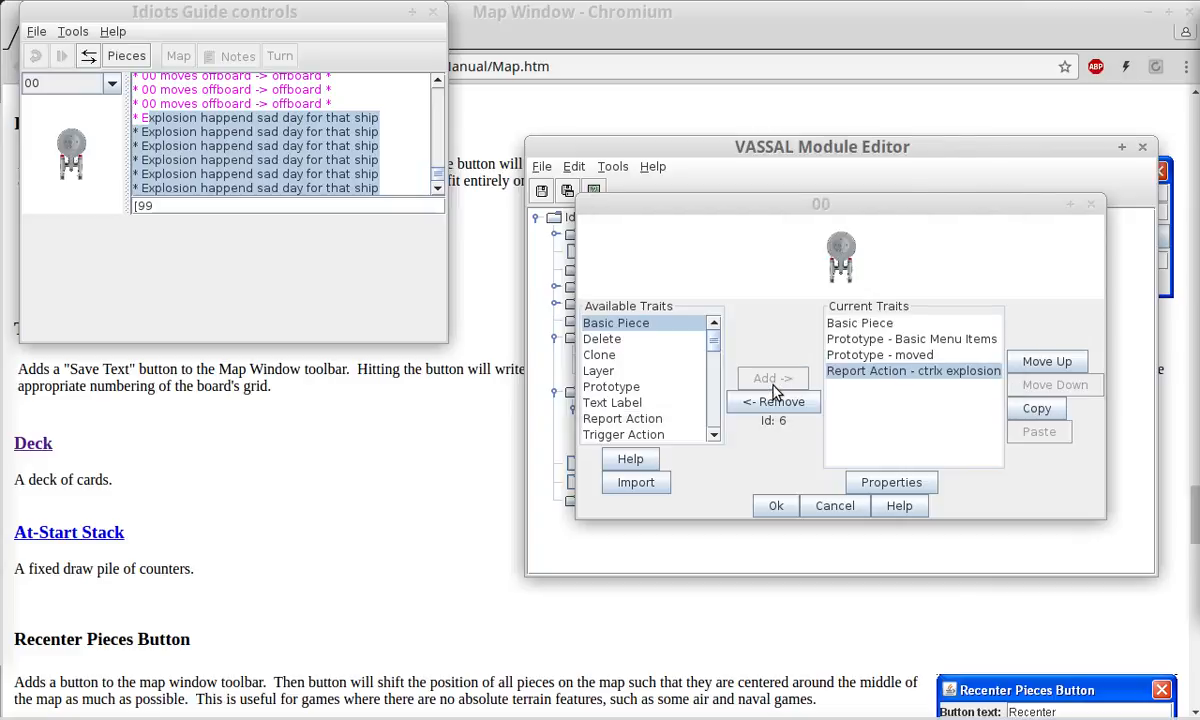
left_click(775, 507)
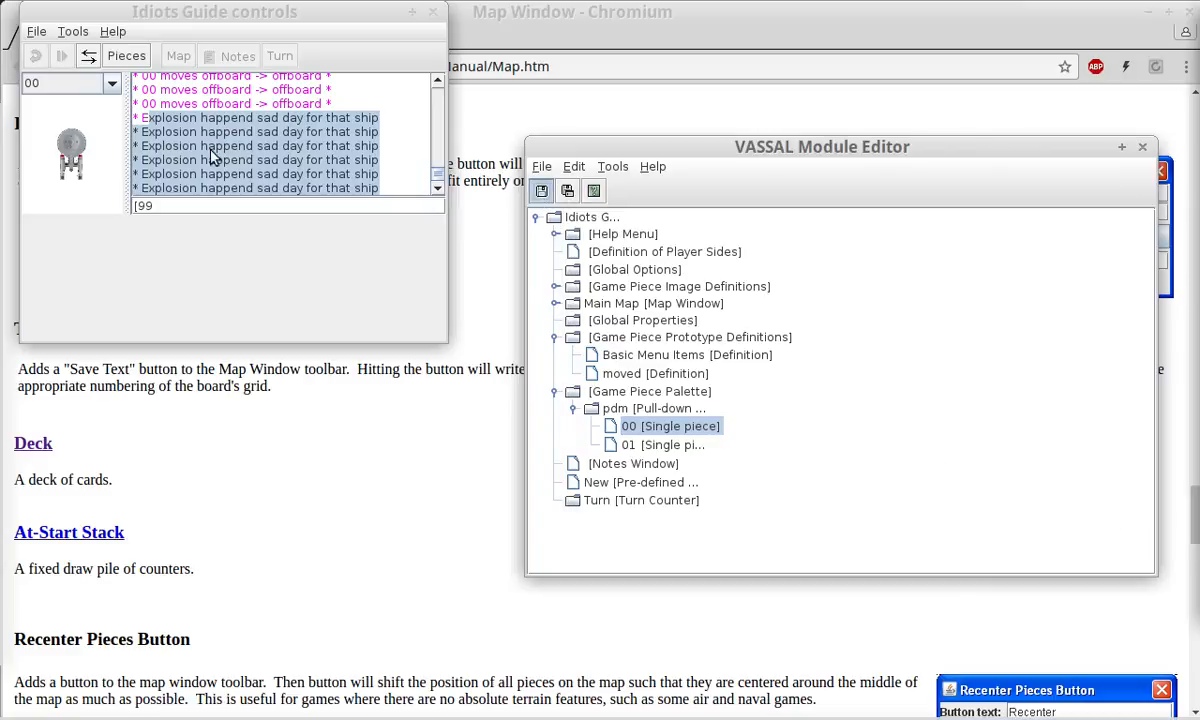
Test the PlayerId and location report several times on piece 00 in the Idiots Guide palette.
left_click(78, 150)
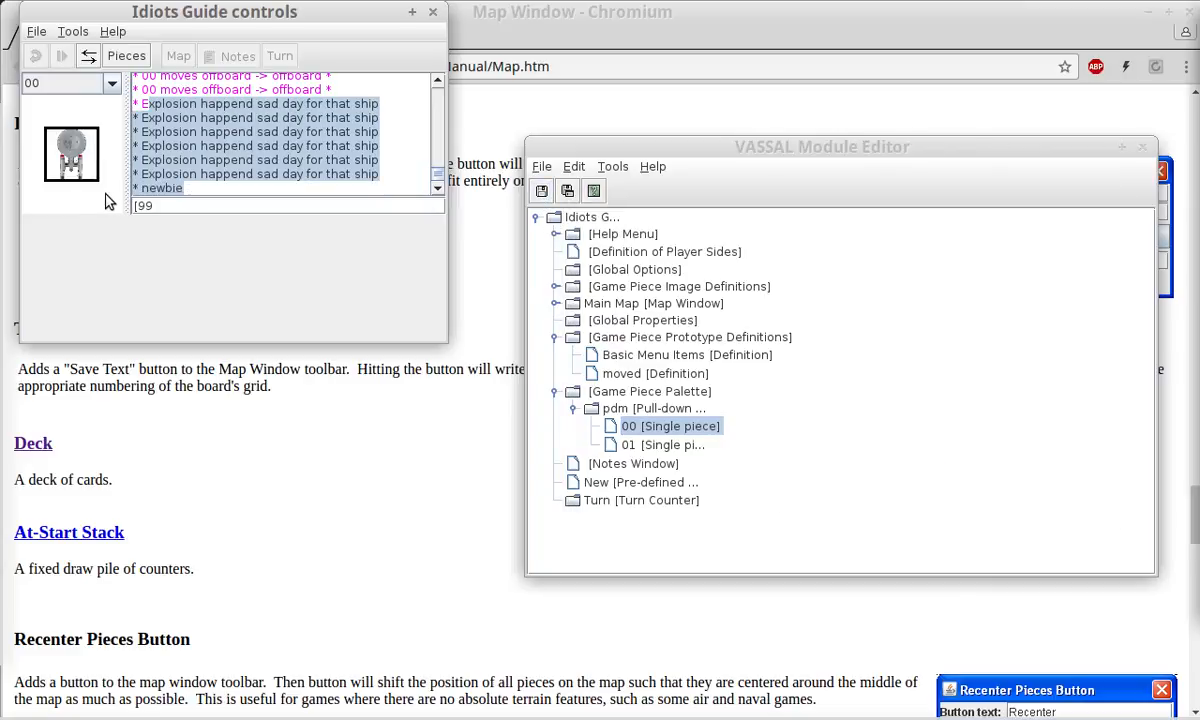
left_click(83, 168)
left_click(83, 168)
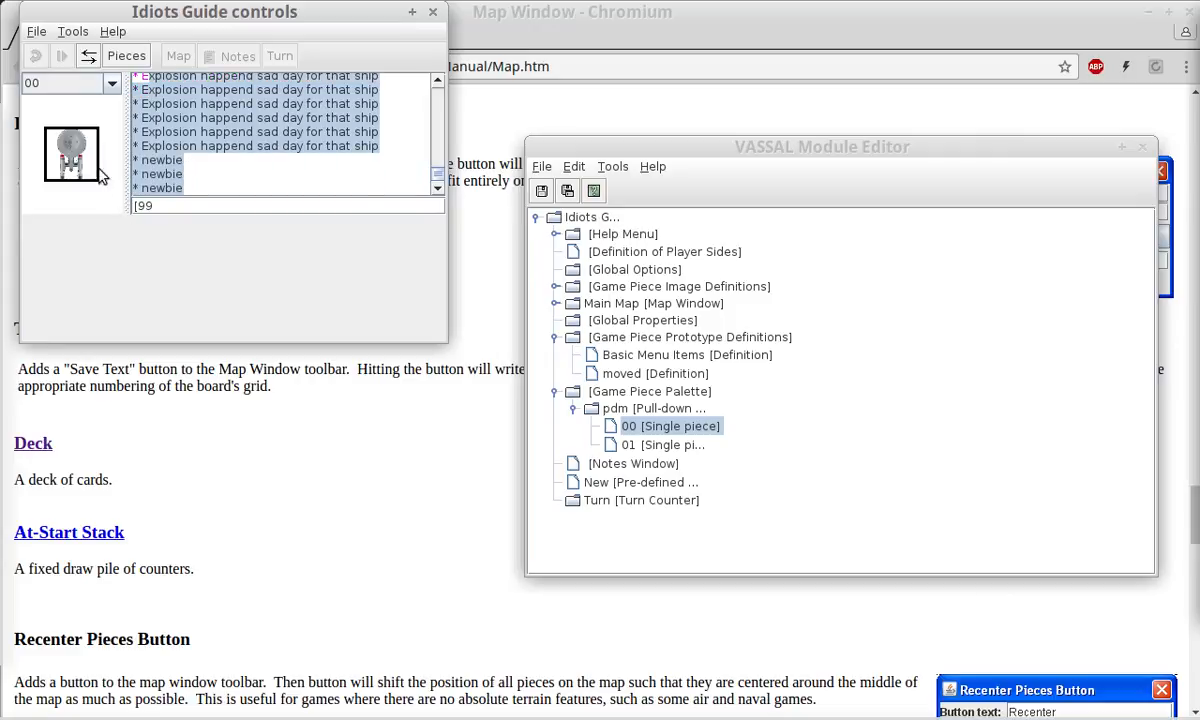
Replace the location variable with mapName in piece 00's explosion report format, and save the trait and piece.
double_click(635, 428)
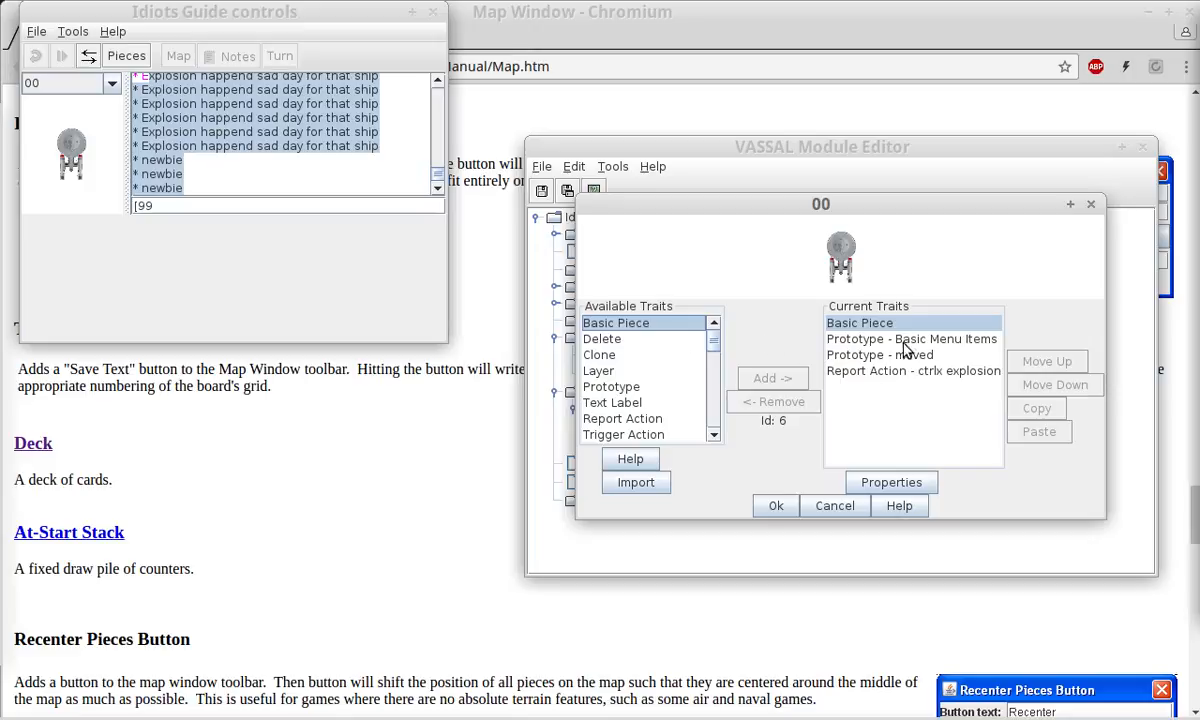
double_click(905, 375)
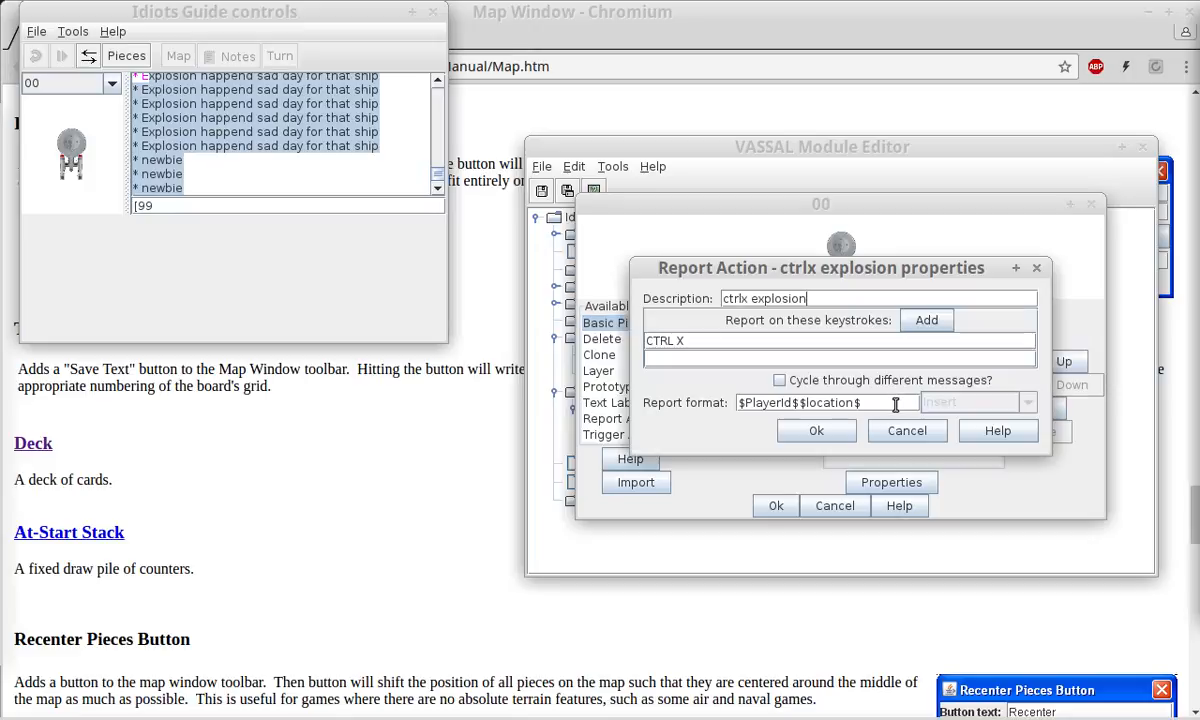
double_click(809, 403)
key("BackSpace")
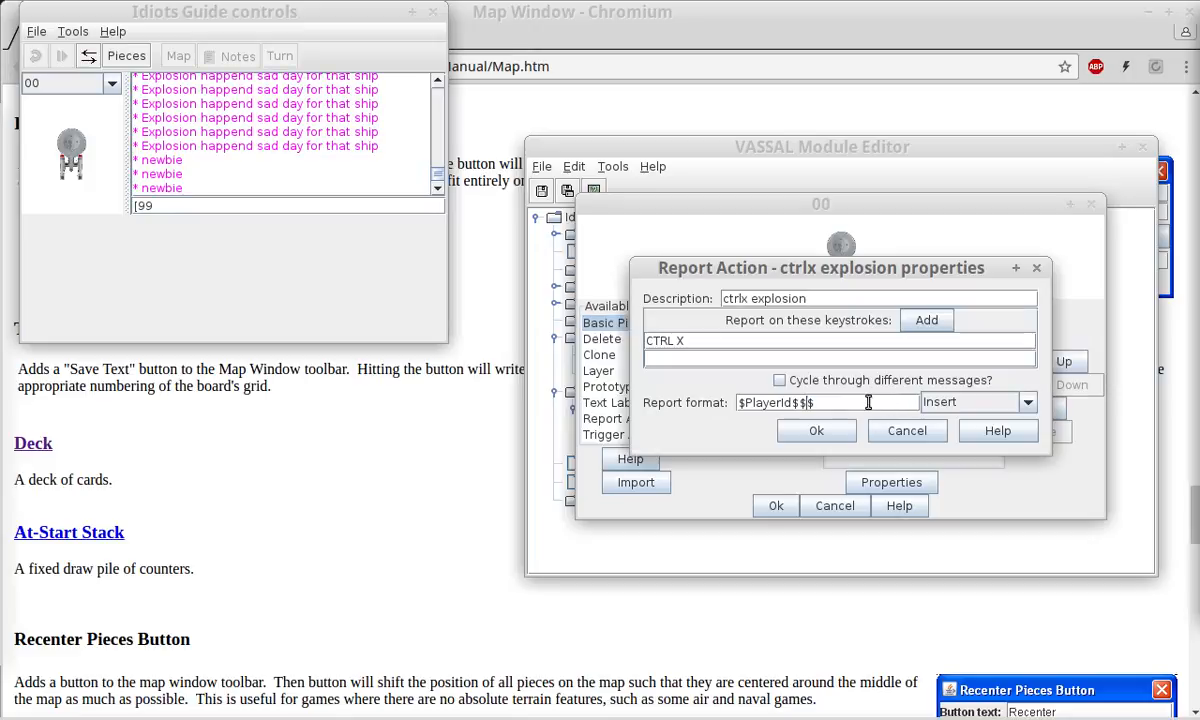
left_click(962, 404)
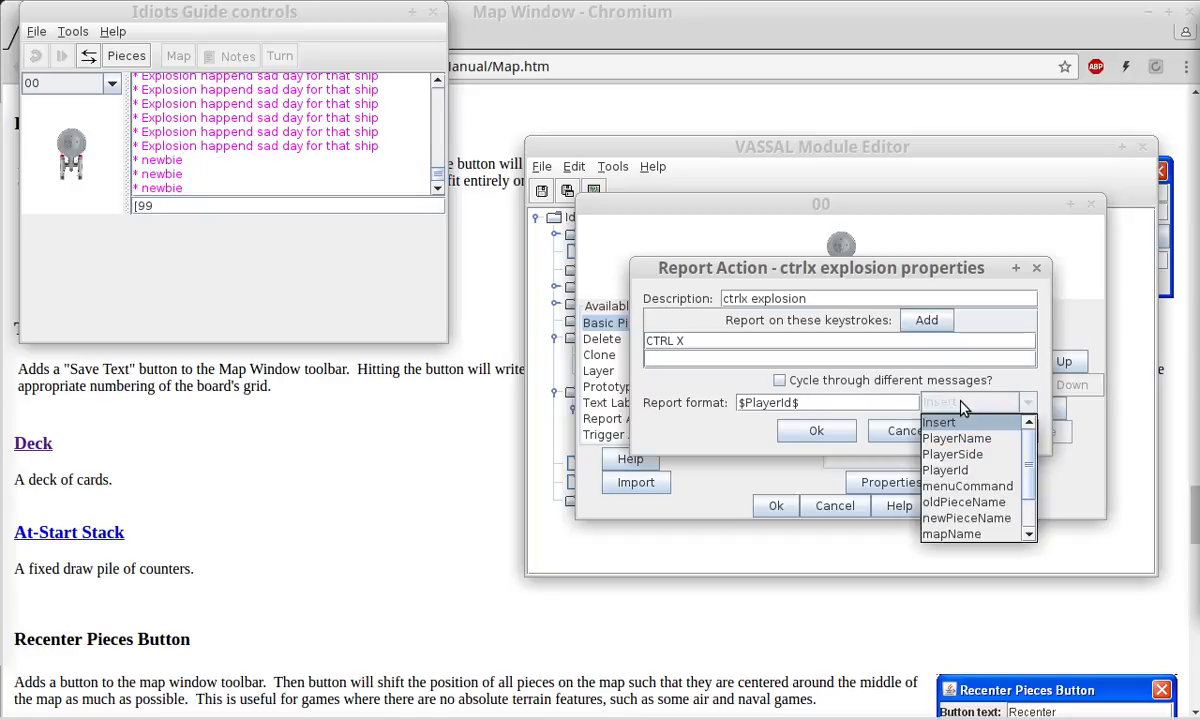
left_click(988, 533)
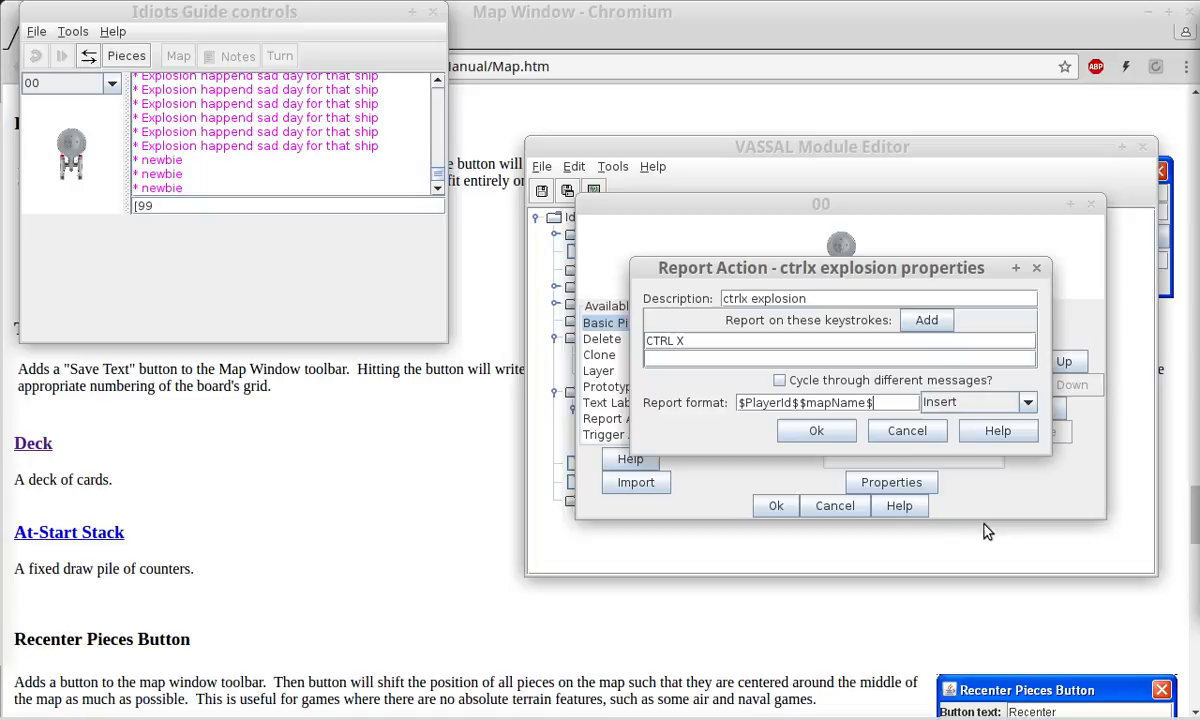
left_click(835, 437)
left_click(790, 505)
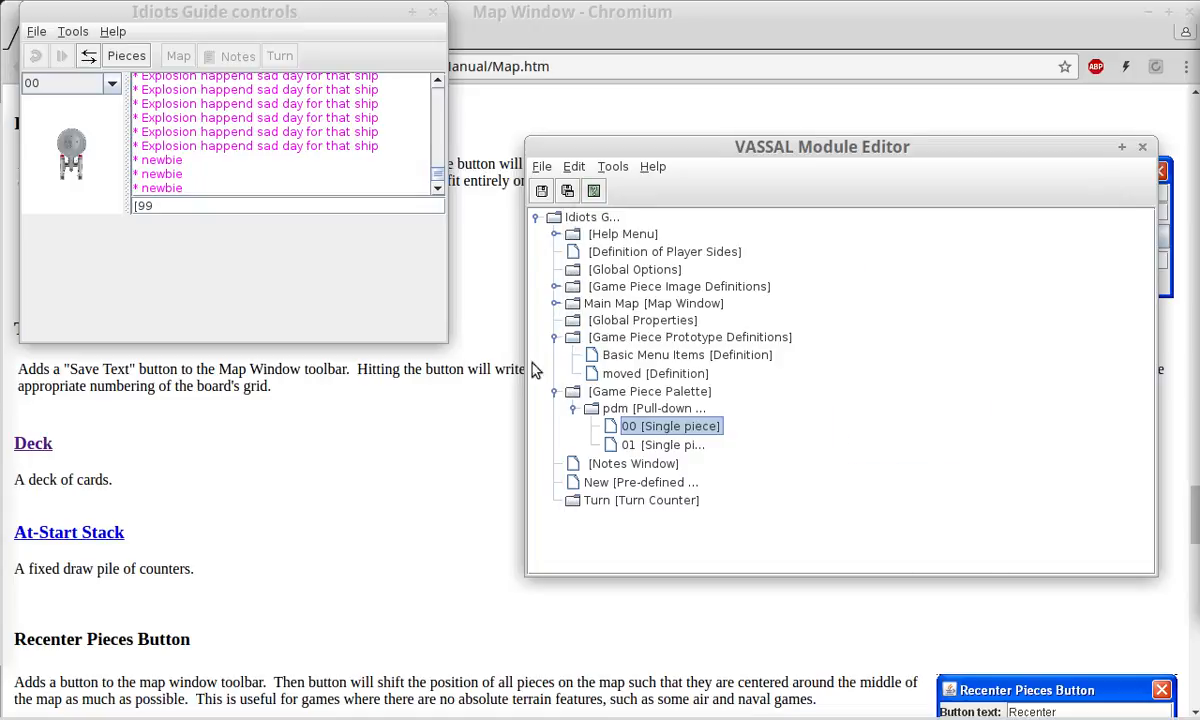
Test the PlayerId and mapName report repeatedly on piece 00 in the Idiots Guide palette.
left_click(62, 140)
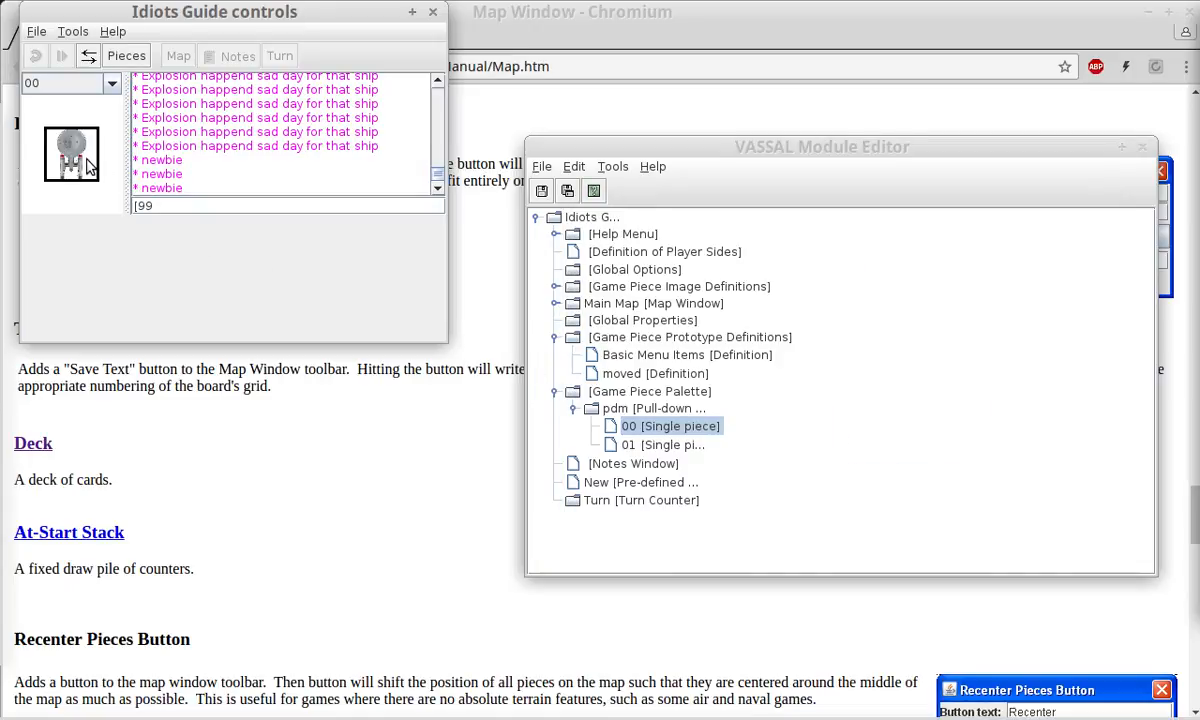
key("ctrl+n")
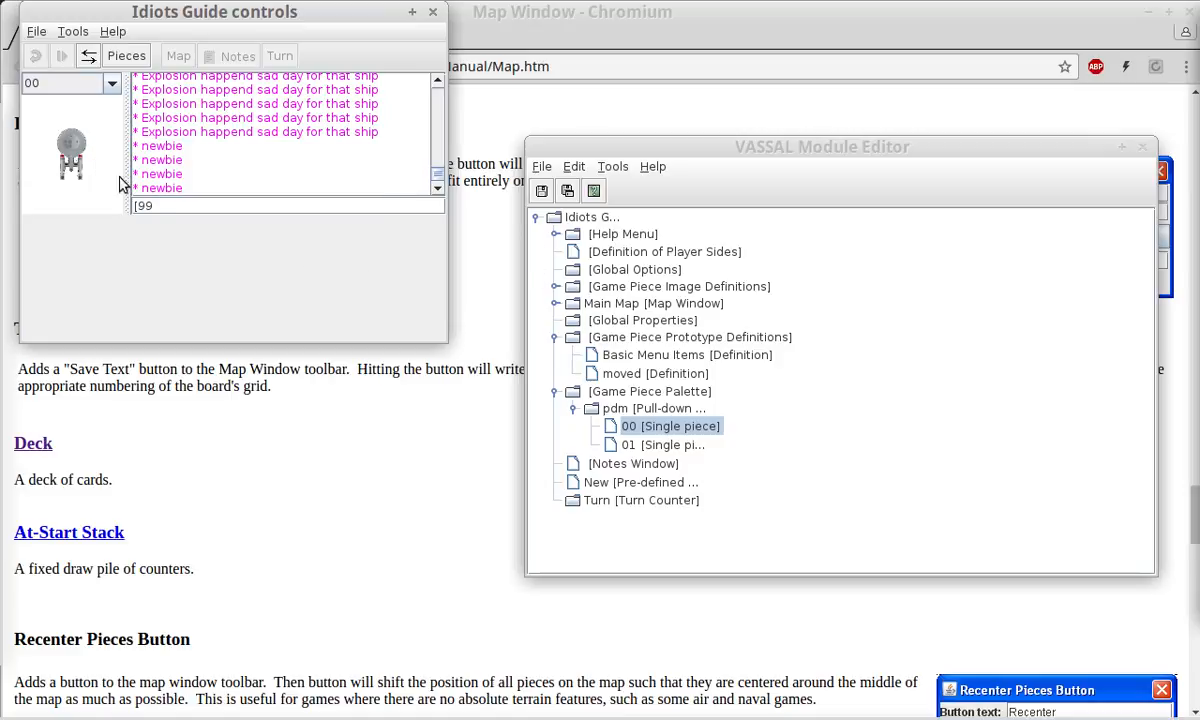
left_click(95, 150)
key("ctrl+n")
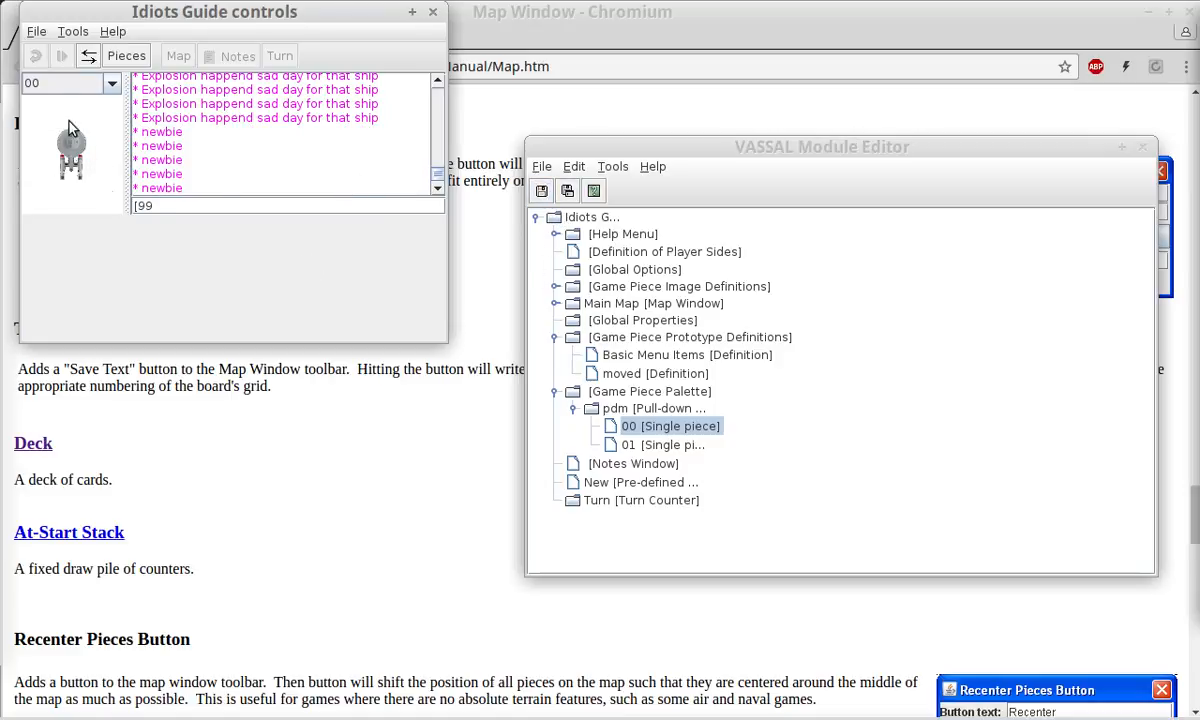
left_click(65, 149)
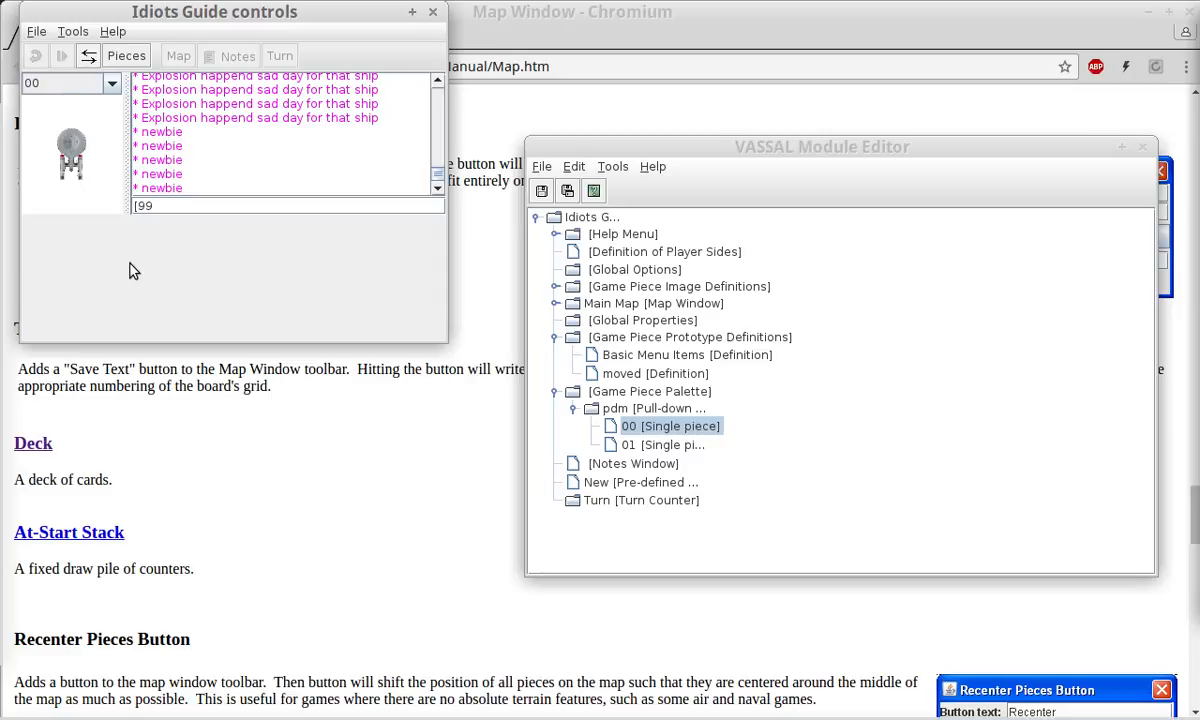
left_click(85, 147)
key("ctrl+n")
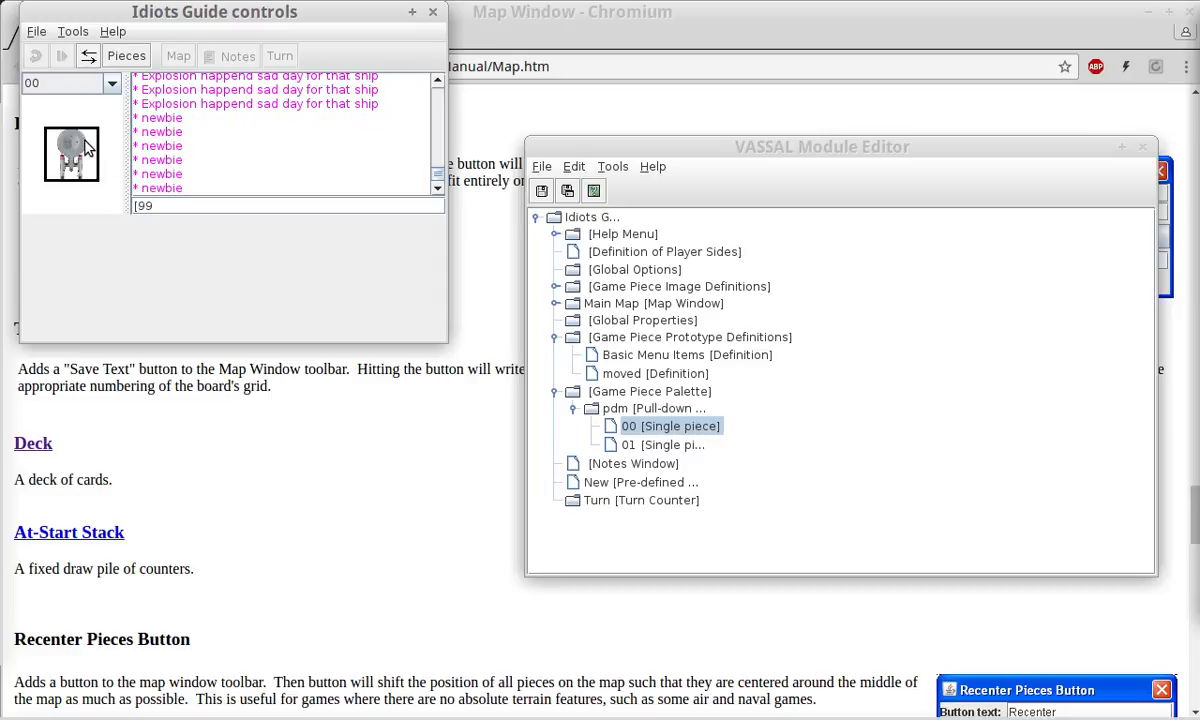
key("ctrl+n")
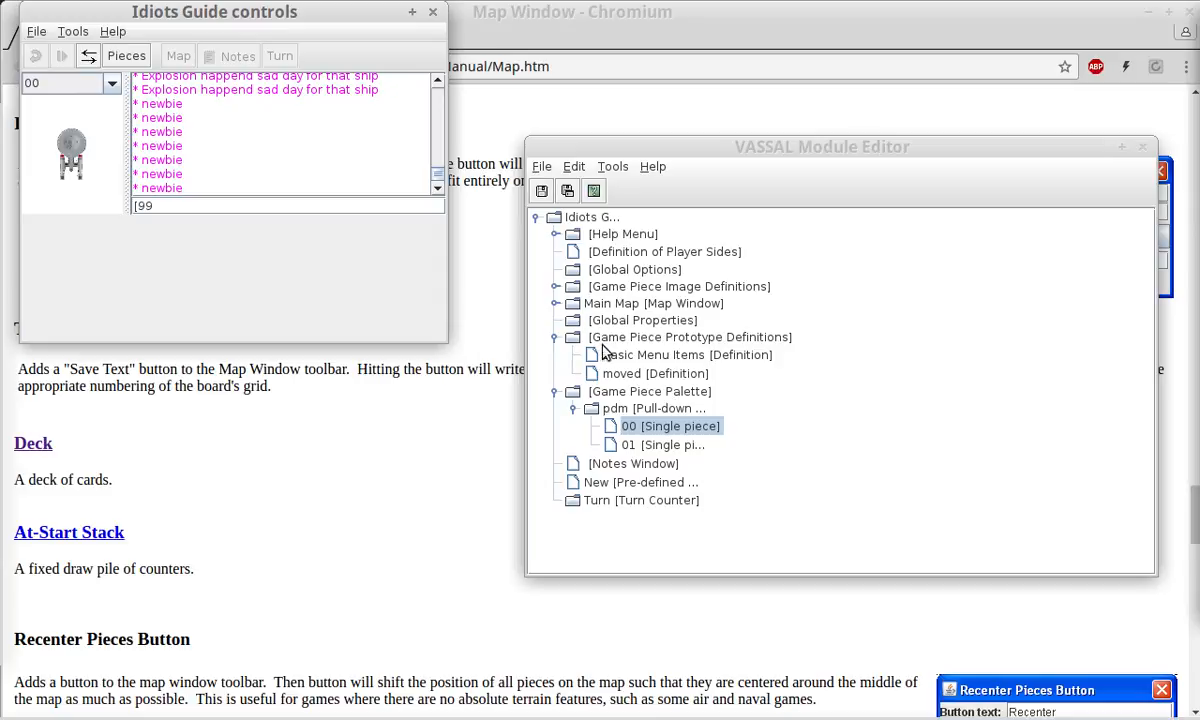
left_click(555, 304)
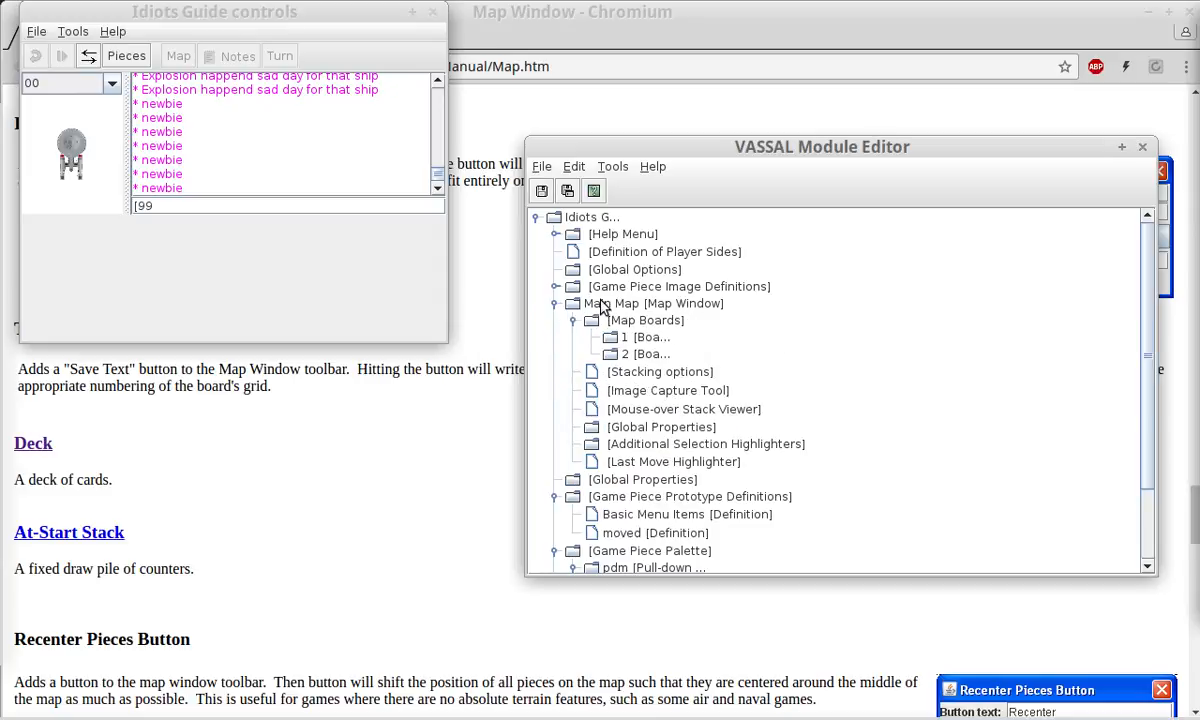
left_click(553, 306)
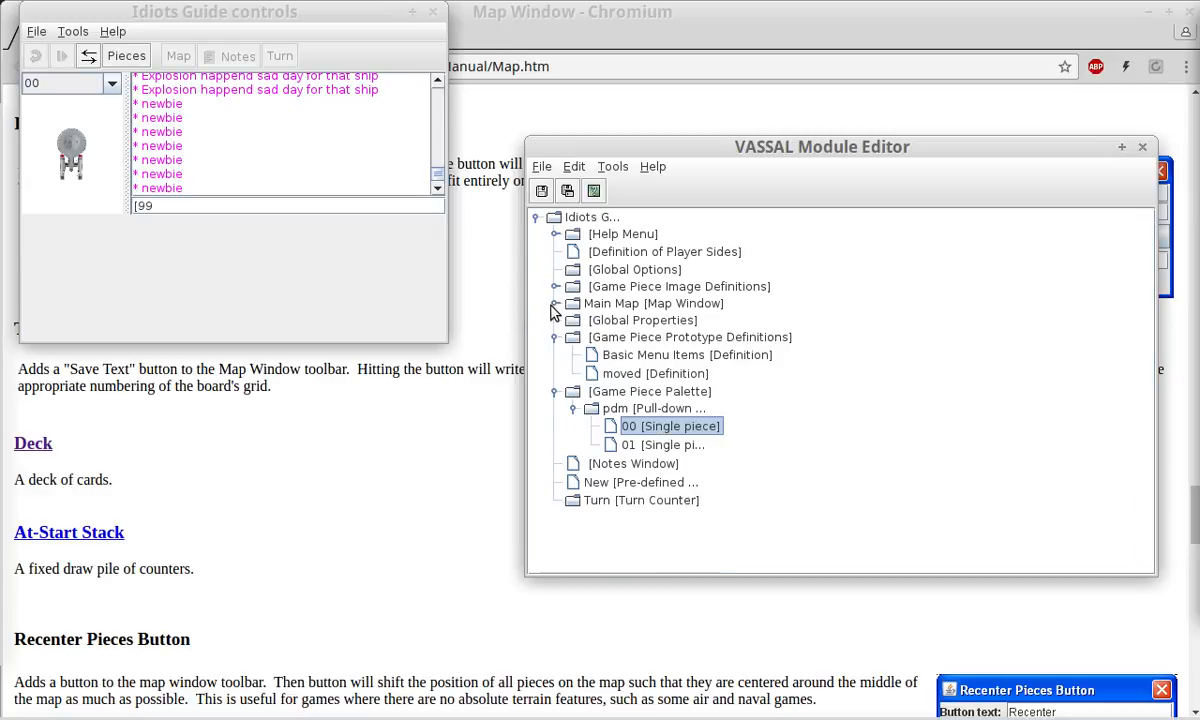
Reopen piece 00's "ctrlx explosion" Report Action and remove the mapName variable from its report format.
double_click(716, 424)
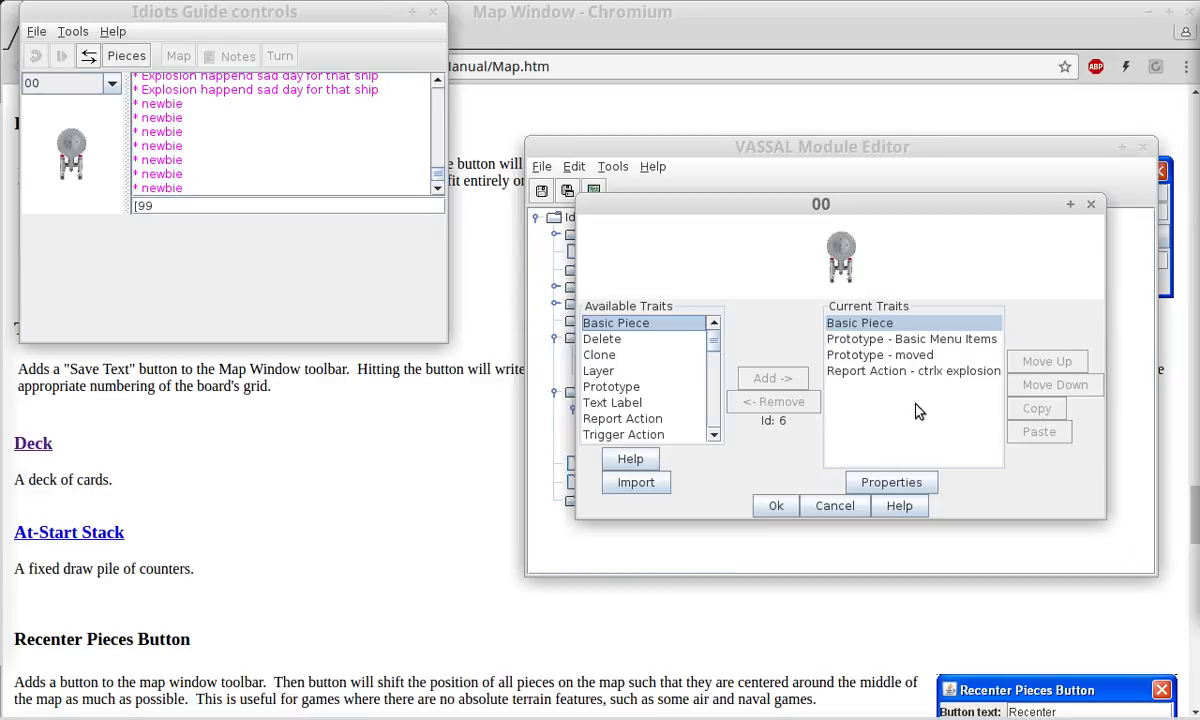
double_click(900, 370)
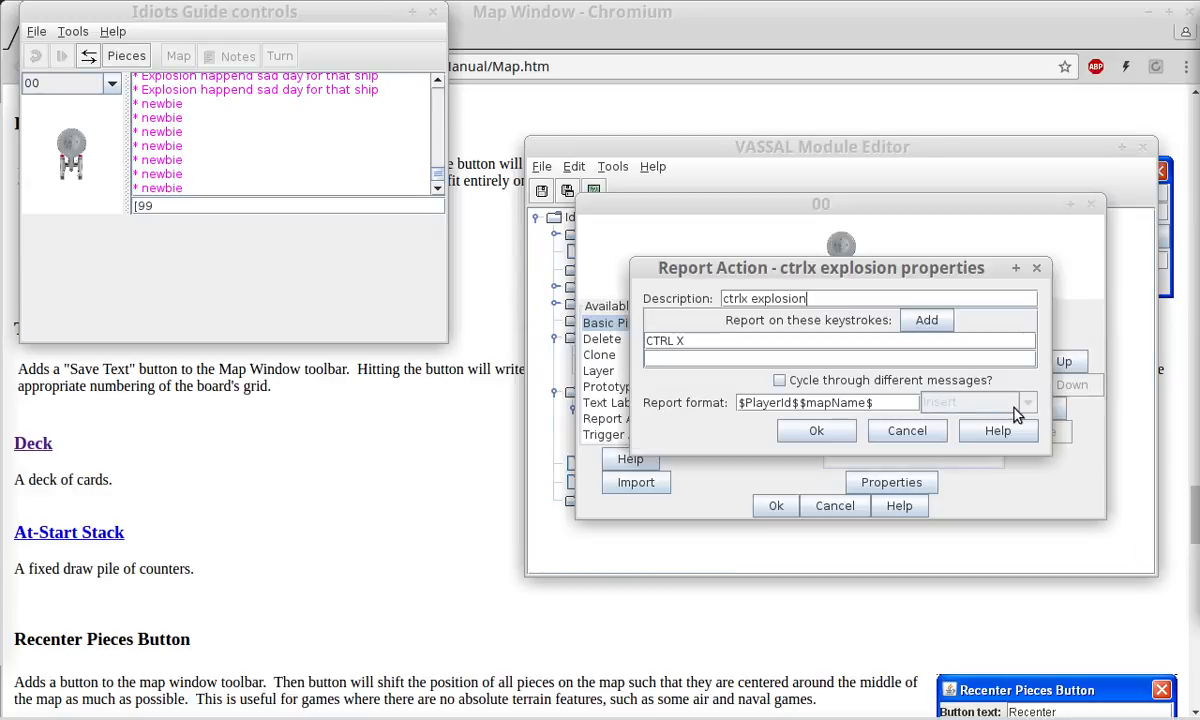
left_click(880, 402)
left_click_drag(876, 402, 803, 402)
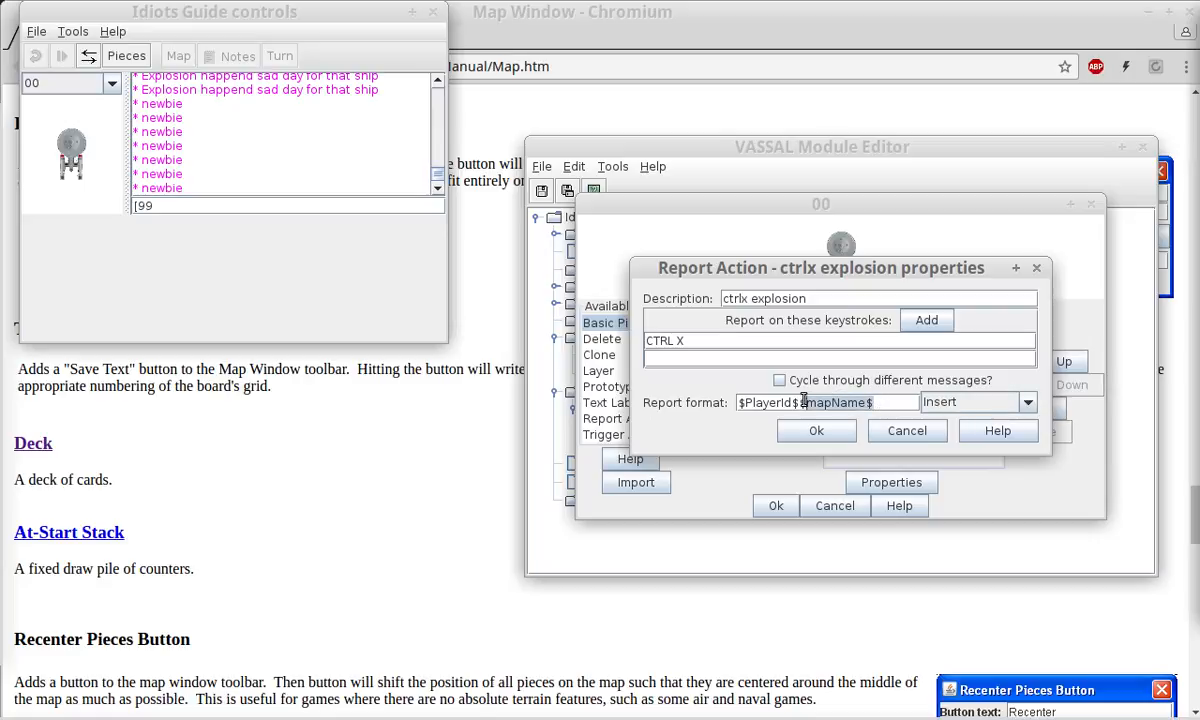
key("BackSpace")
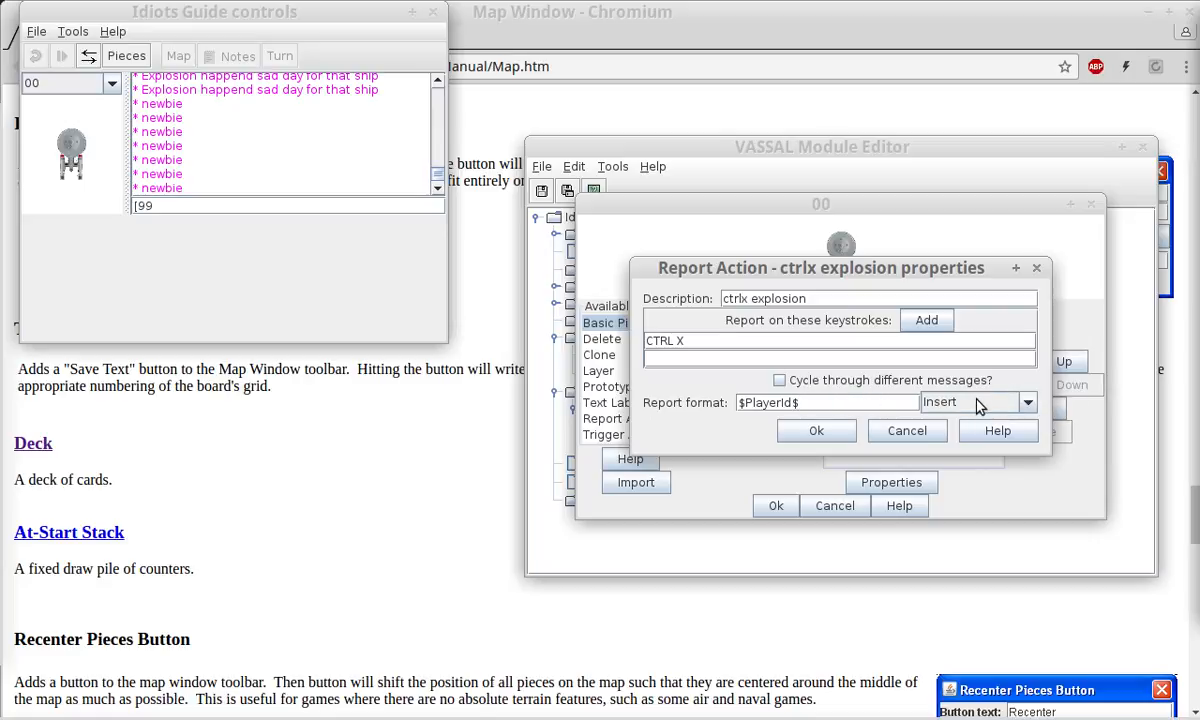
Insert the oldPieceName and newPieceName variables after PlayerId in the explosion report format.
left_click(1010, 402)
scroll(988, 470, "down", 1)
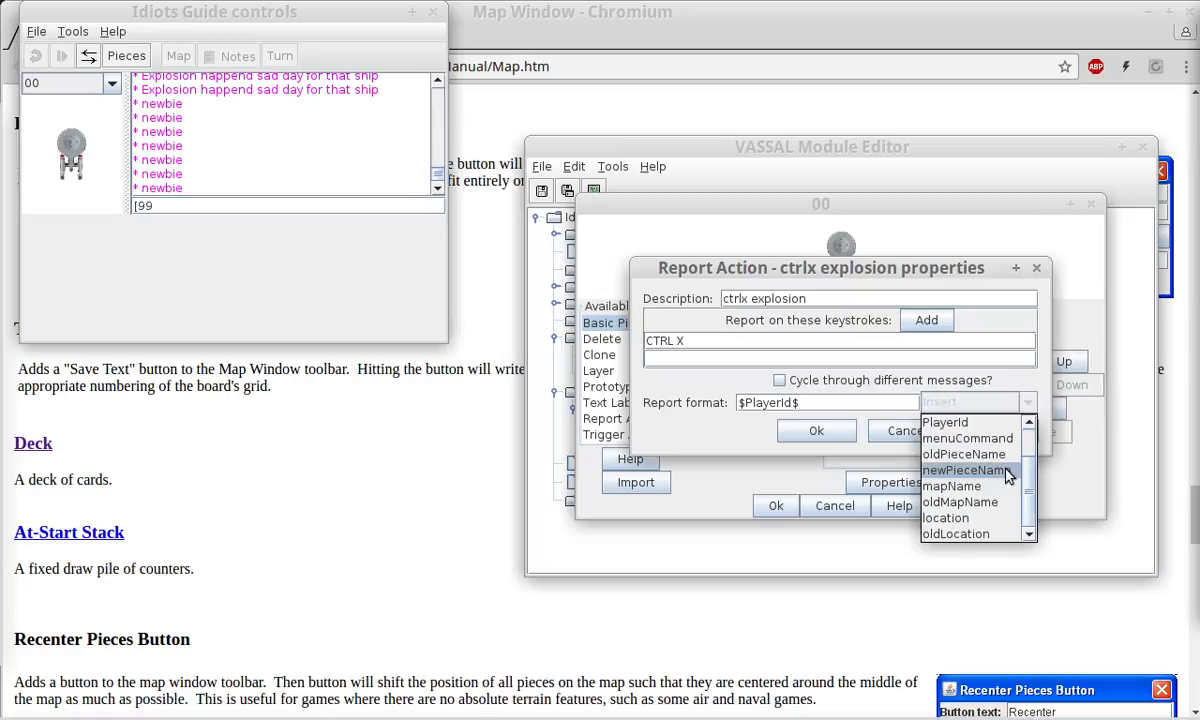
scroll(992, 492, "up", 1)
scroll(983, 530, "down", 1)
scroll(988, 478, "up", 1)
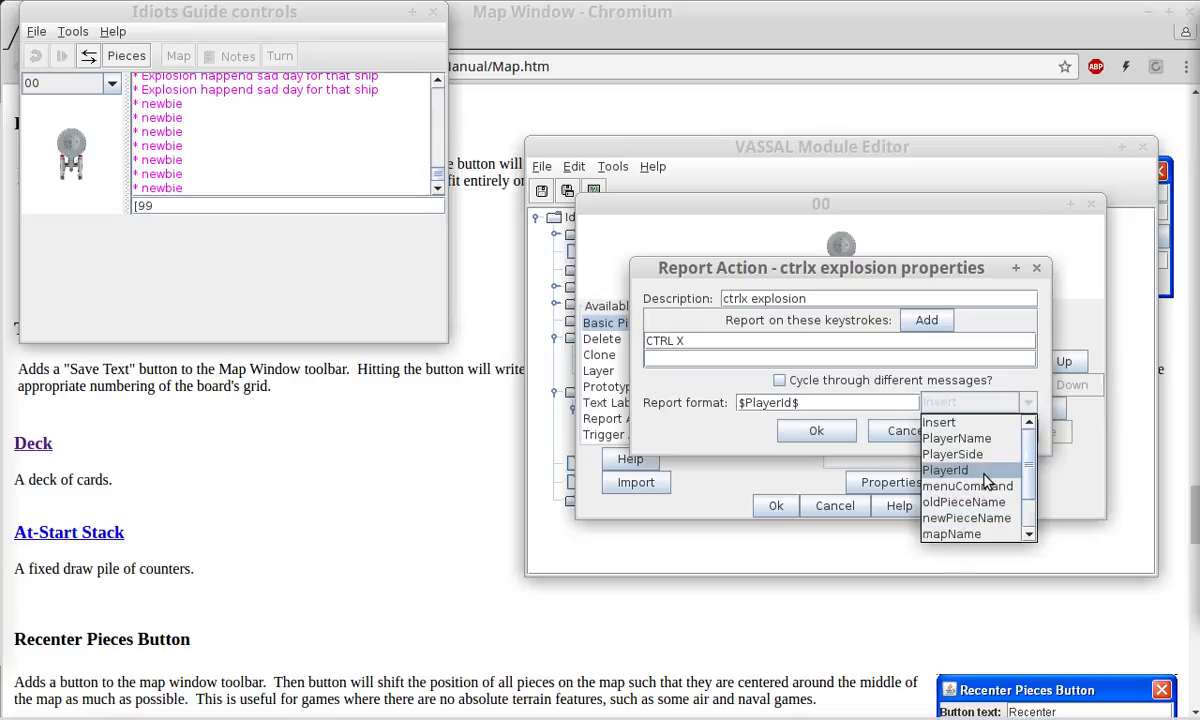
scroll(988, 480, "down", 1)
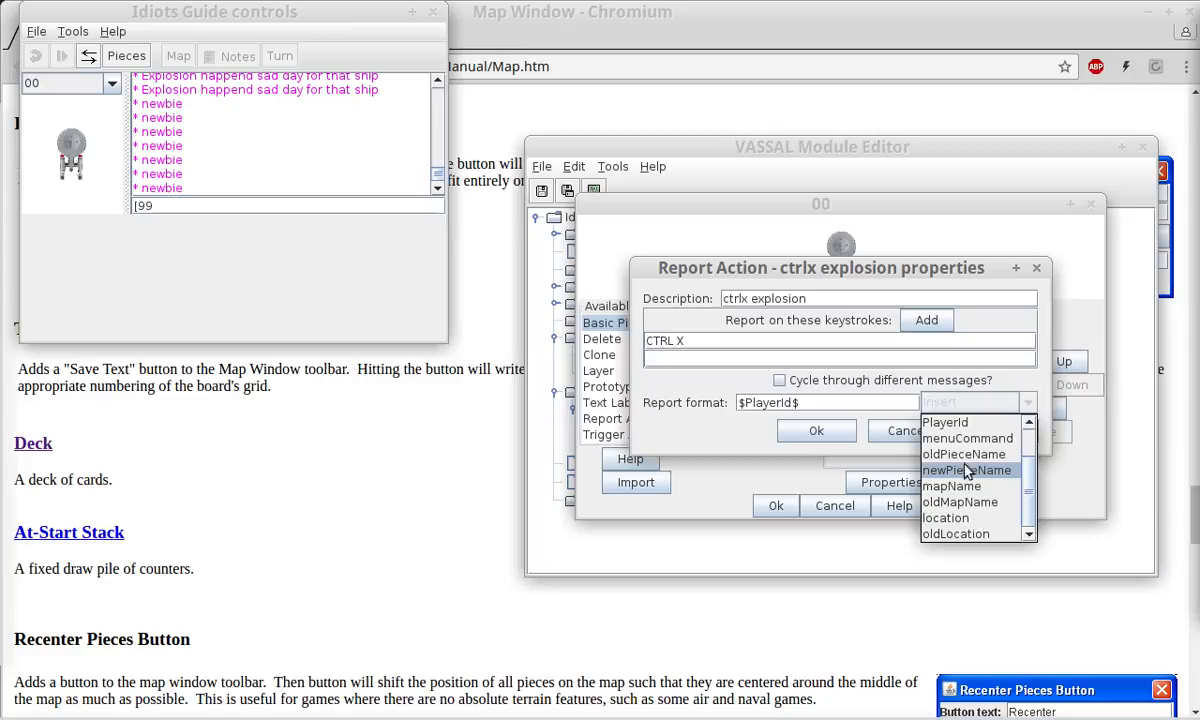
left_click(964, 457)
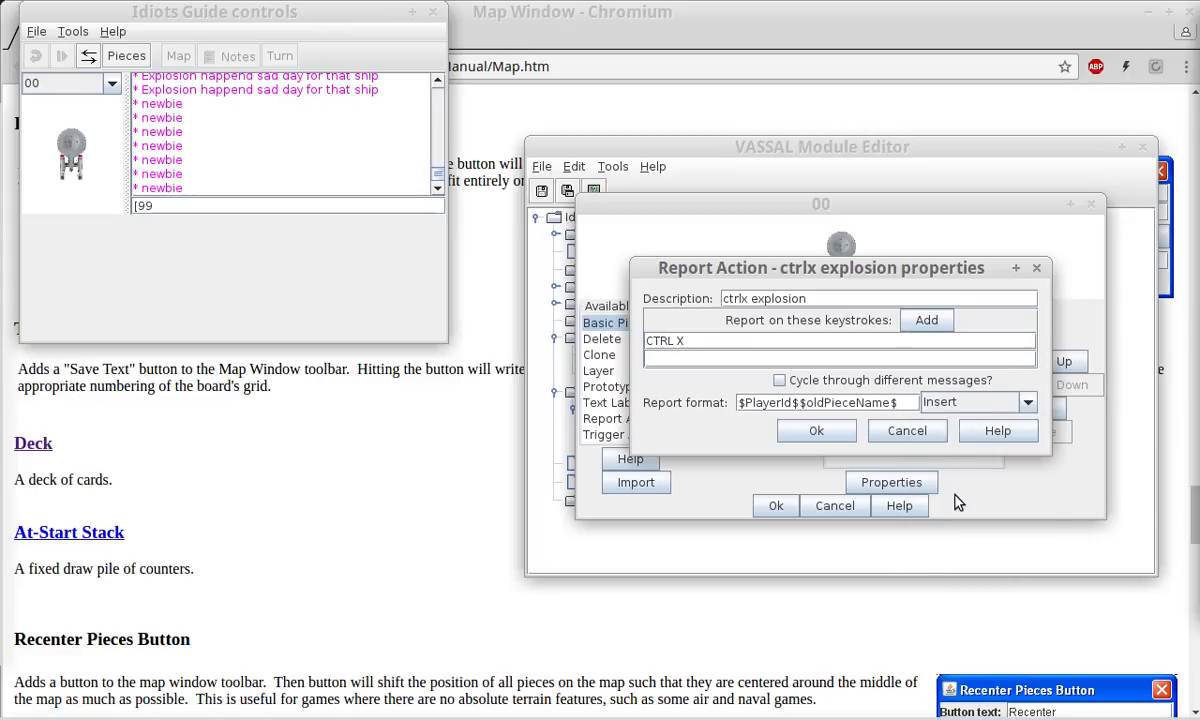
left_click(975, 402)
left_click(980, 490)
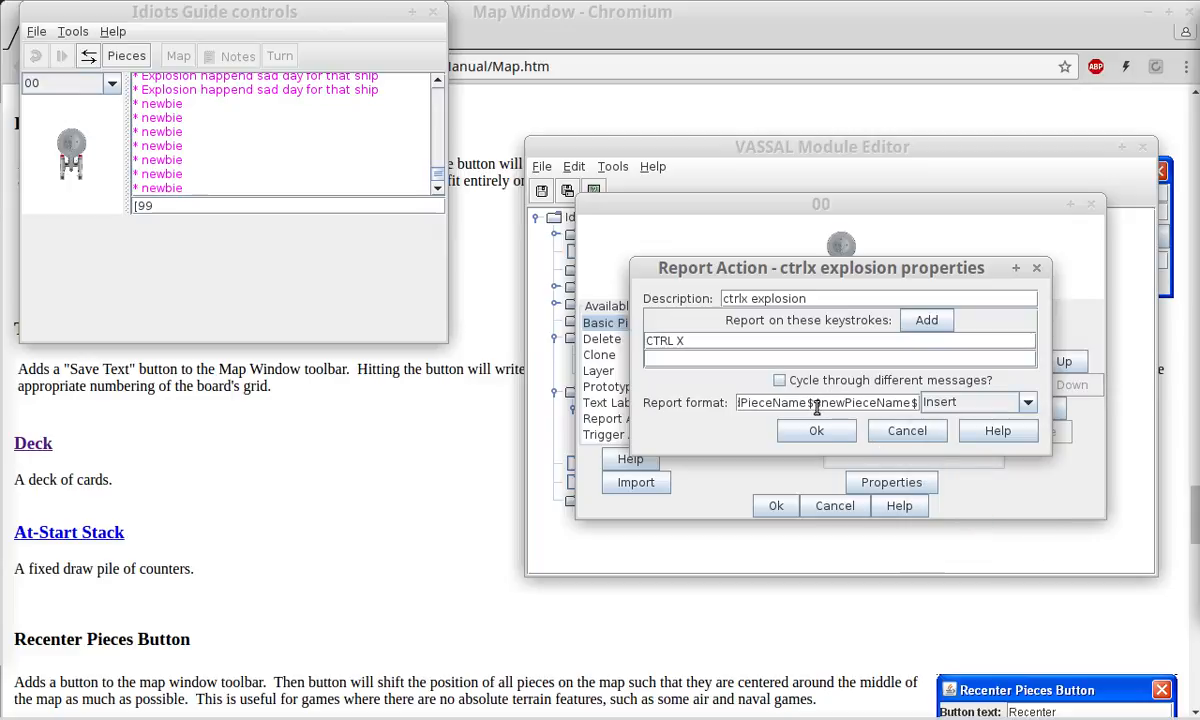
Add "changed name to " between the oldPieceName and newPieceName variables, and save the Report Action and piece 00.
type("changed nam")
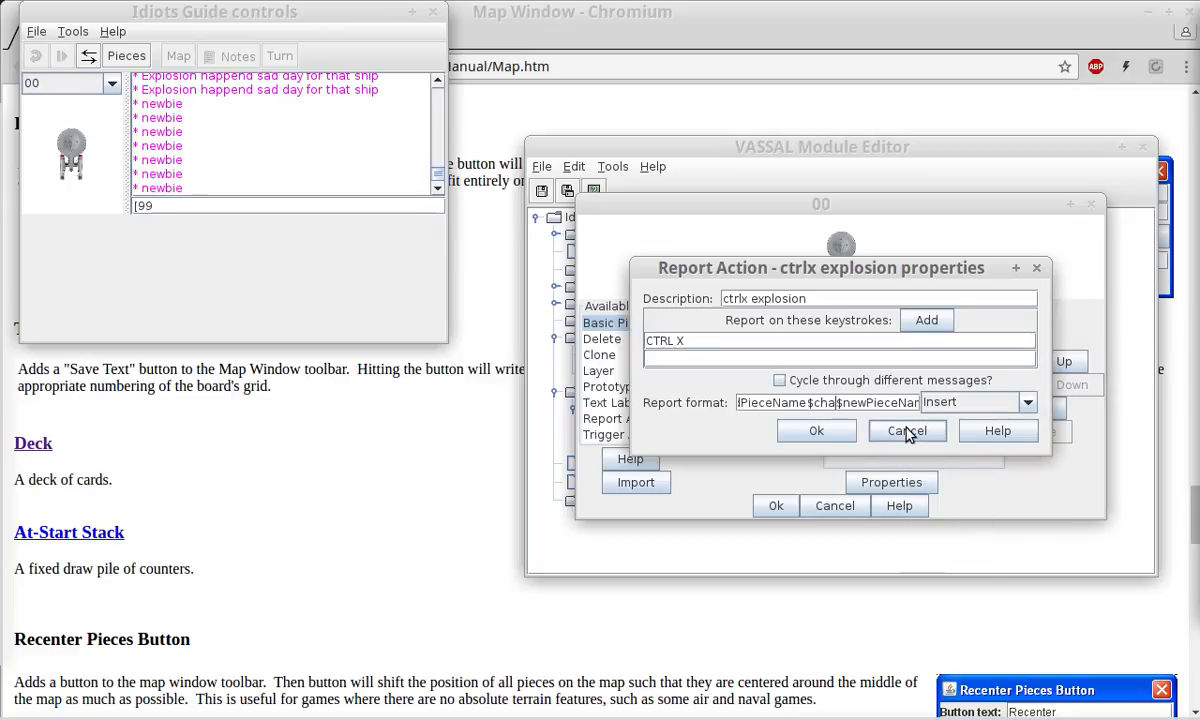
type("e to")
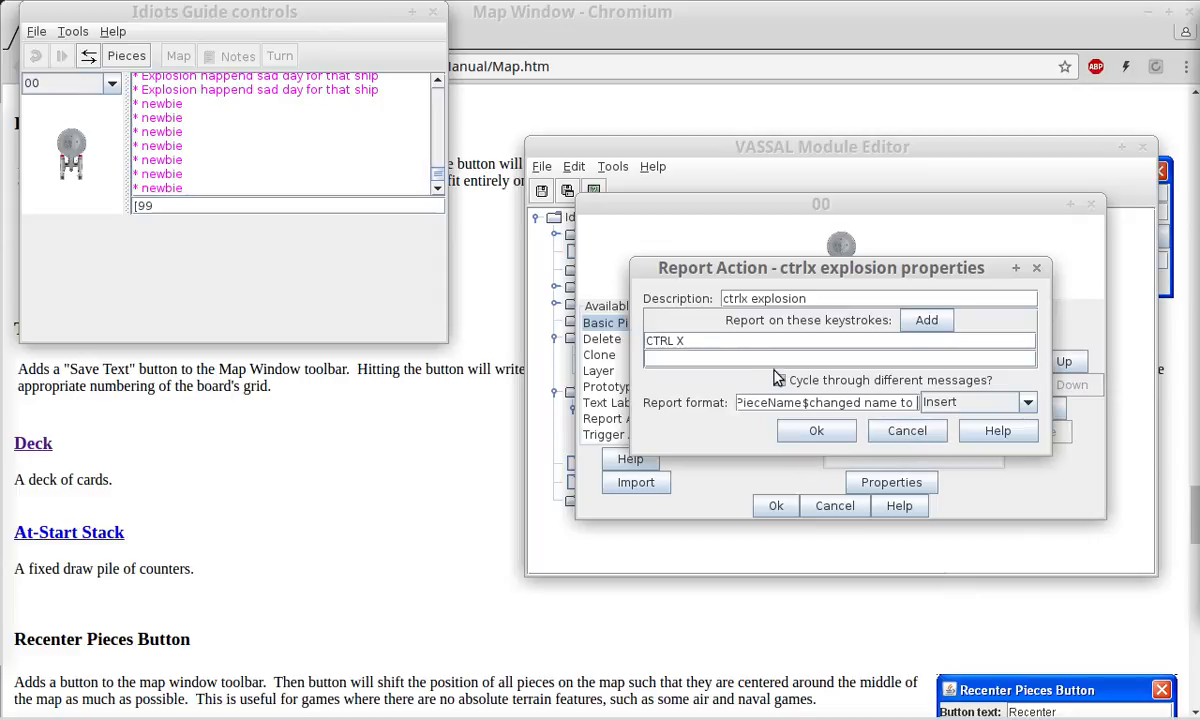
left_click(792, 433)
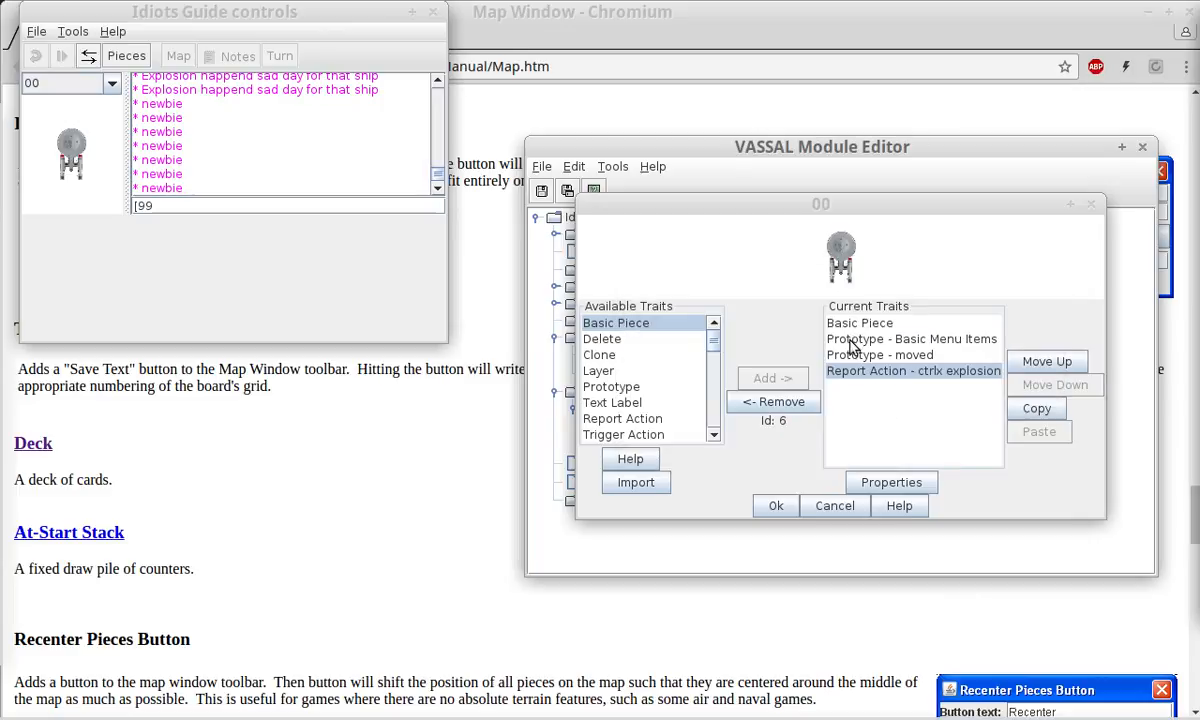
left_click(776, 505)
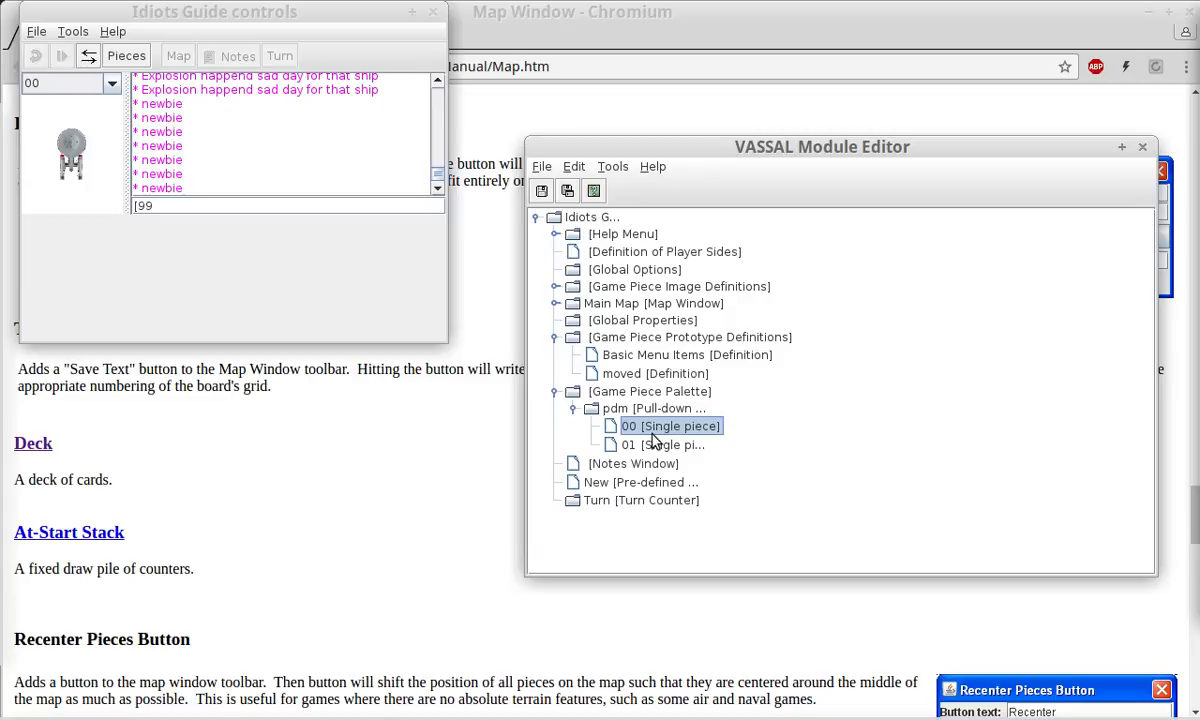
Set the Text Label trait's keyboard command to CTRL X in the Basic Menu Items prototype, then save the prototype and module.
left_click(603, 355)
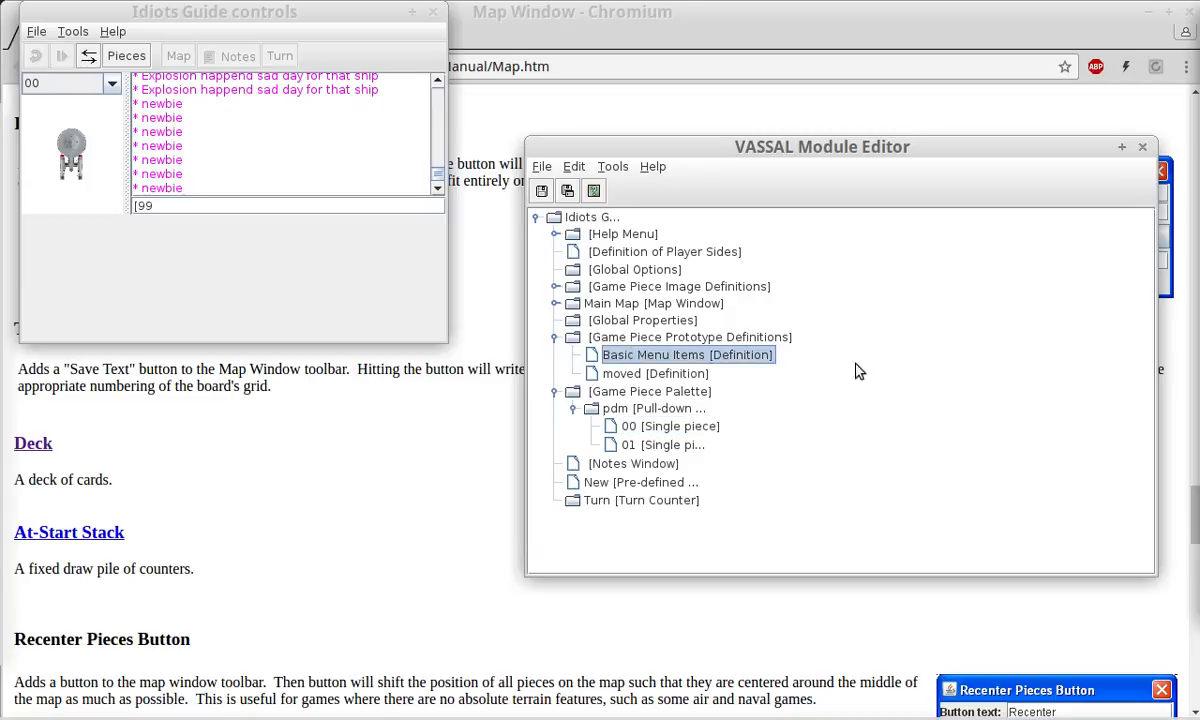
double_click(826, 310)
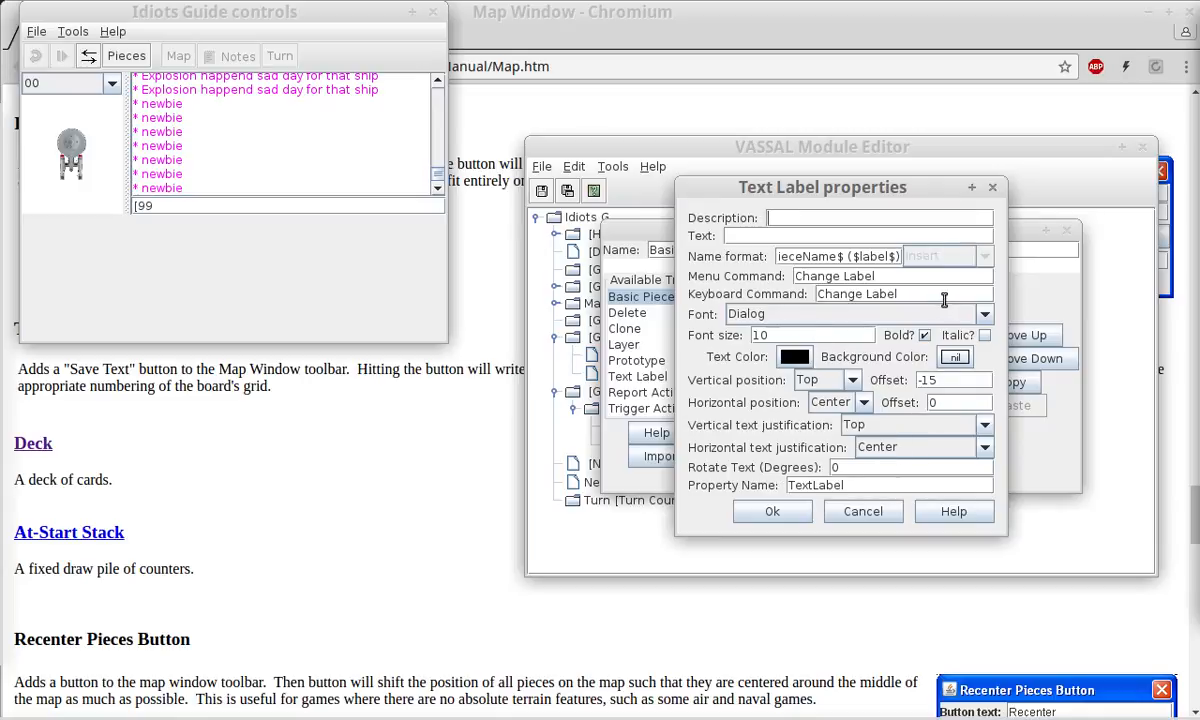
left_click_drag(940, 293, 723, 285)
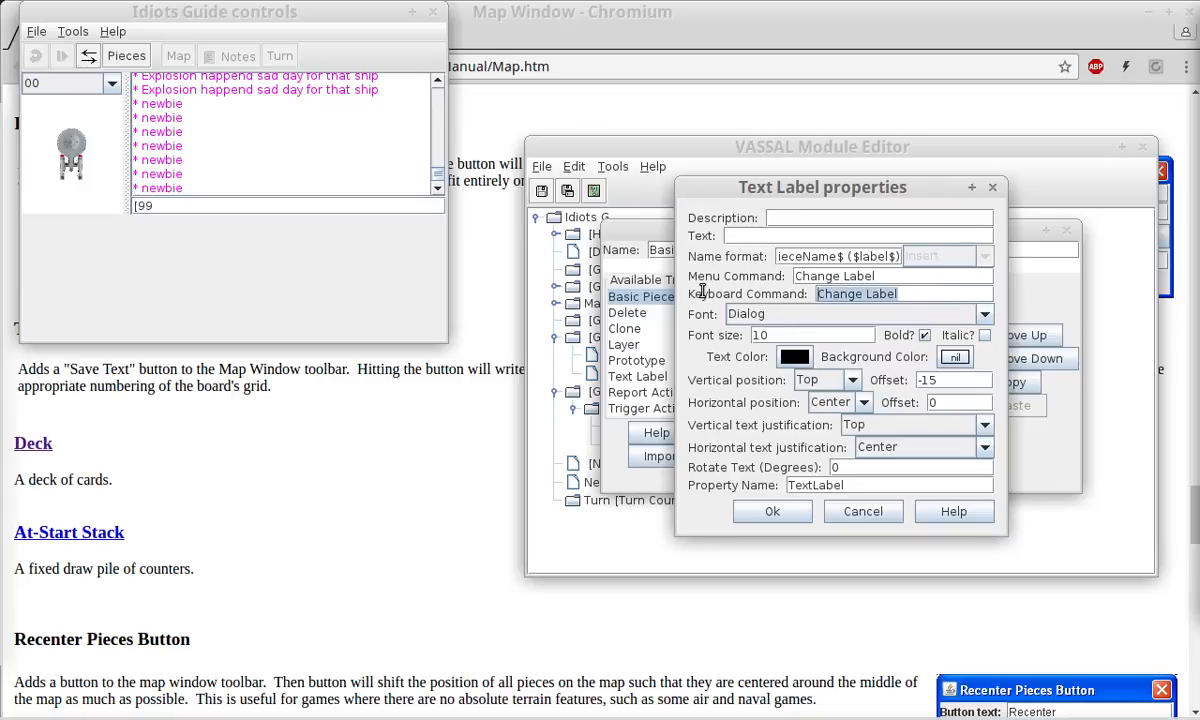
key("ctrl+x")
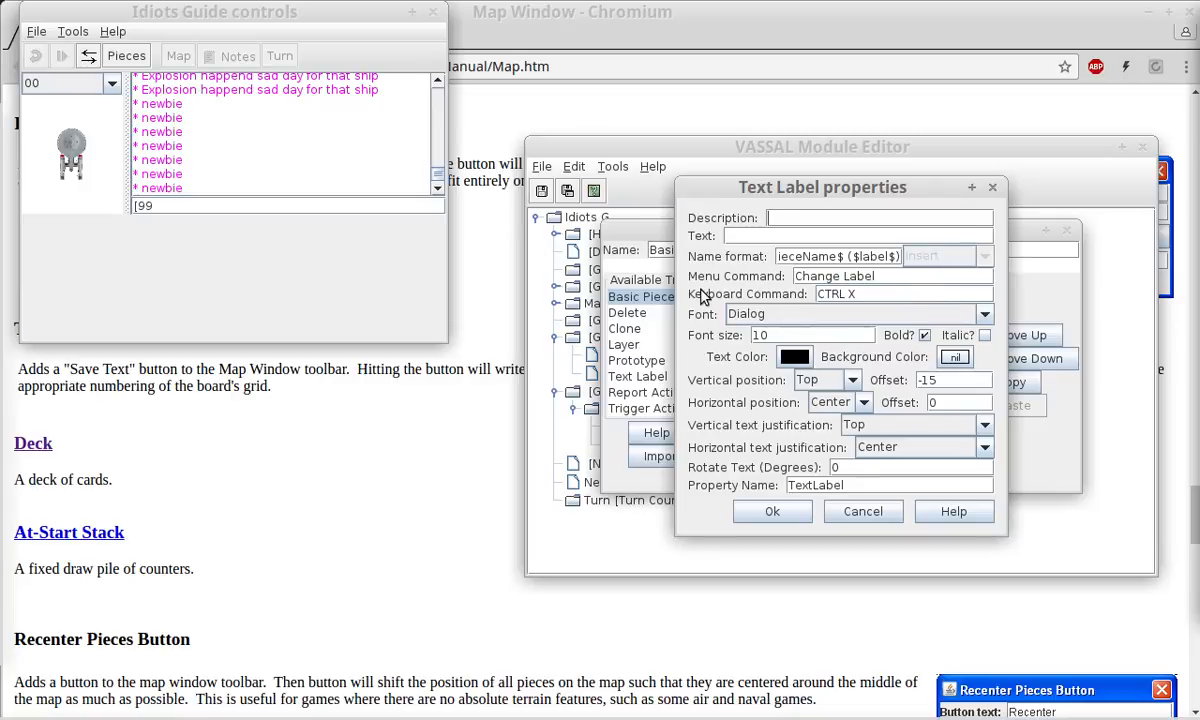
left_click(770, 515)
left_click(700, 478)
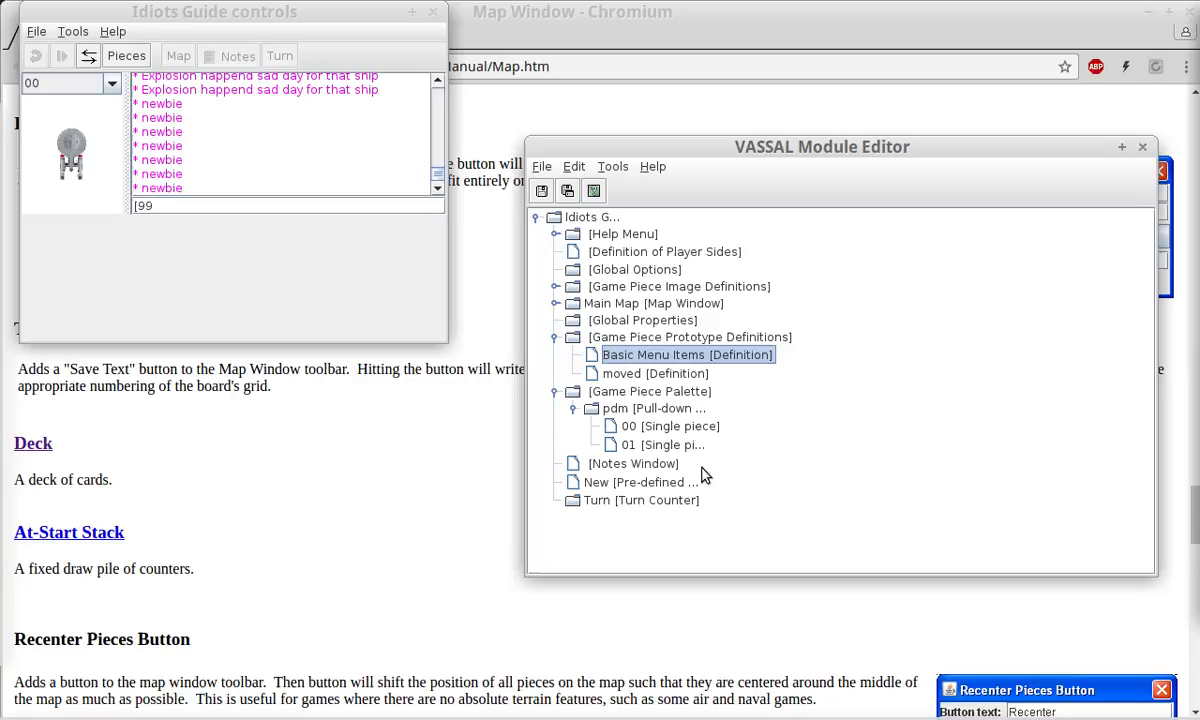
left_click(541, 190)
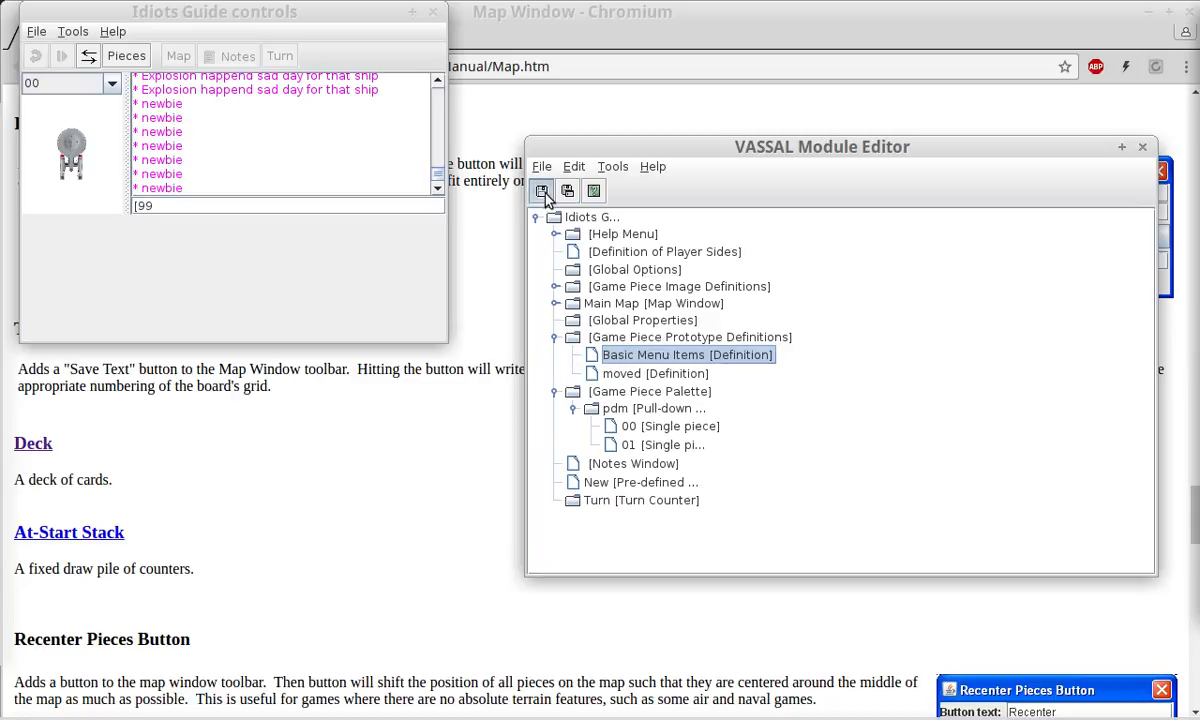
Change piece 00's label to "fed" in the Idiots Guide palette to test the name-change report.
left_click(63, 152)
right_click(63, 152)
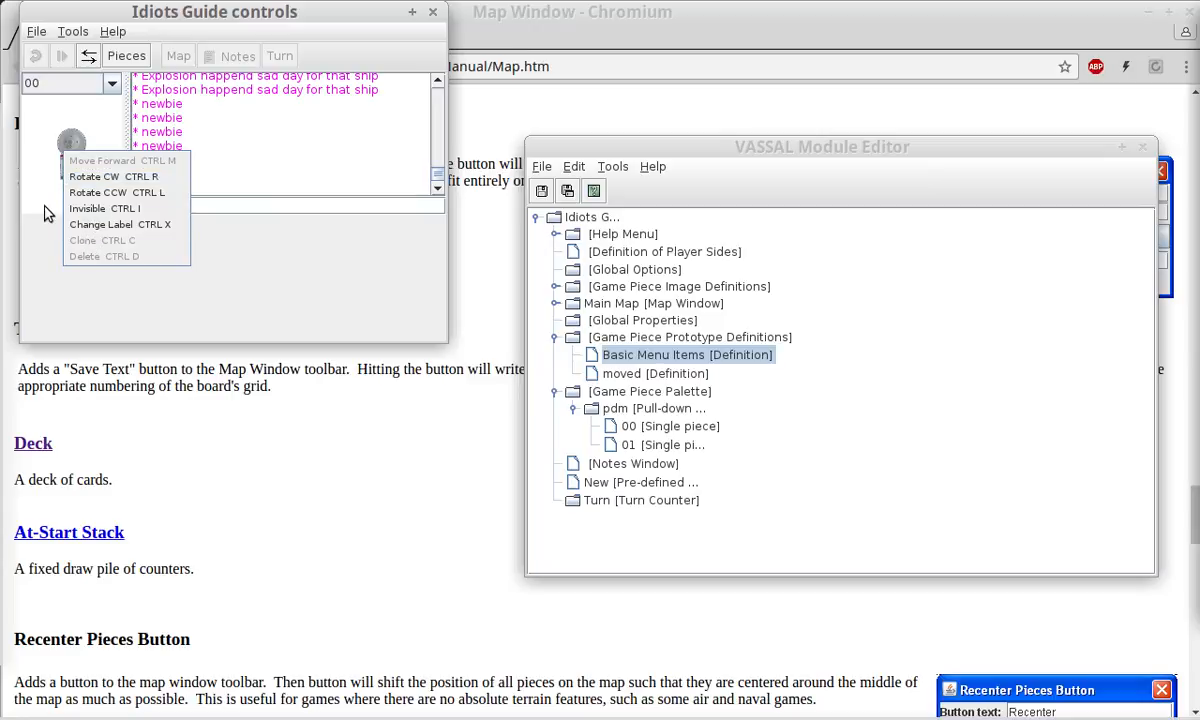
left_click(89, 226)
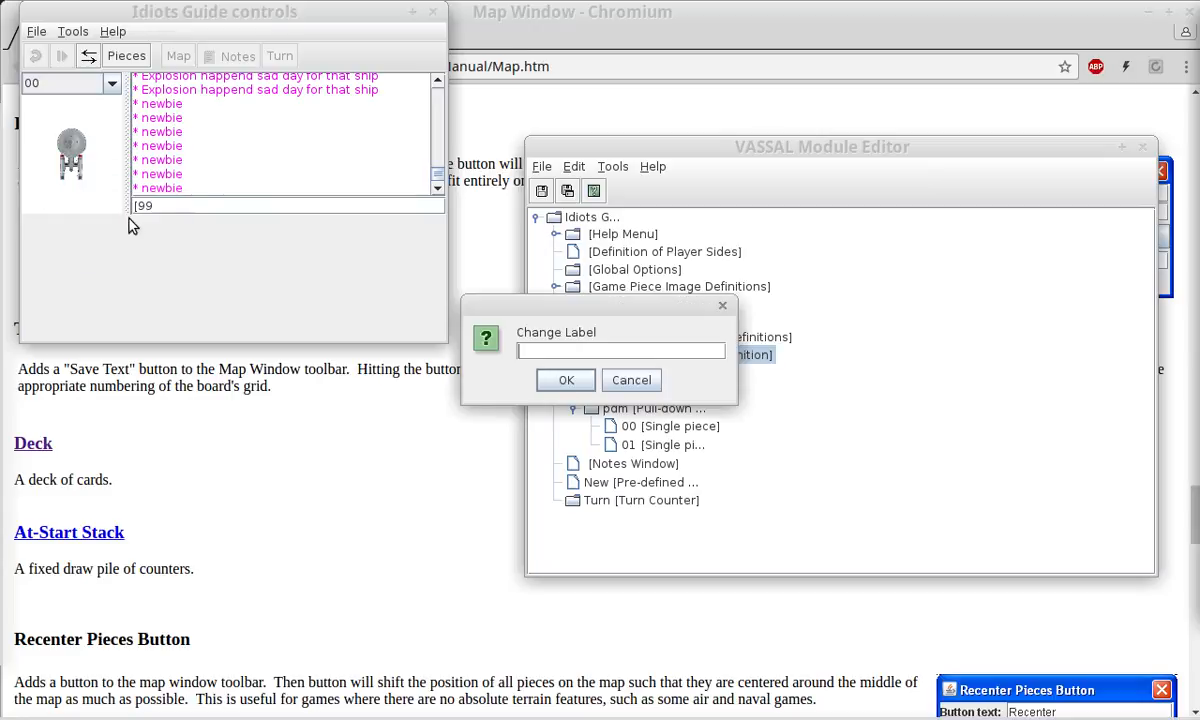
type("fed")
left_click(566, 380)
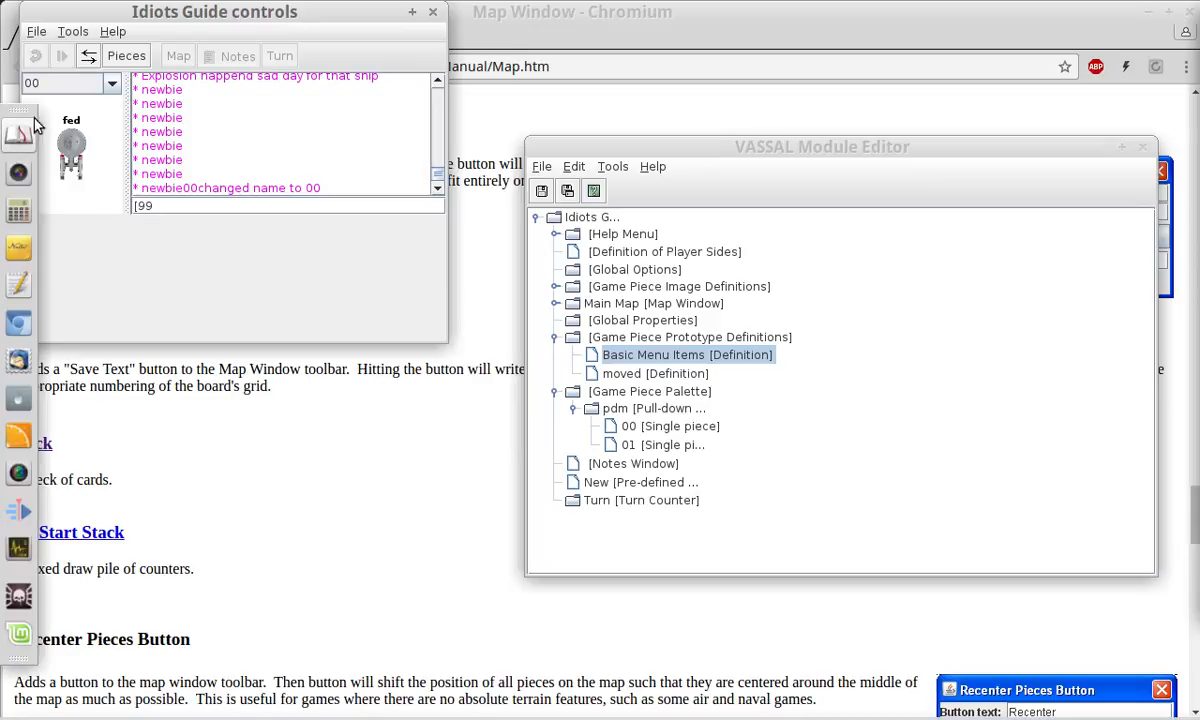
Change piece 00's label to "klink" to test the name-change report on an already labelled piece.
left_click(88, 163)
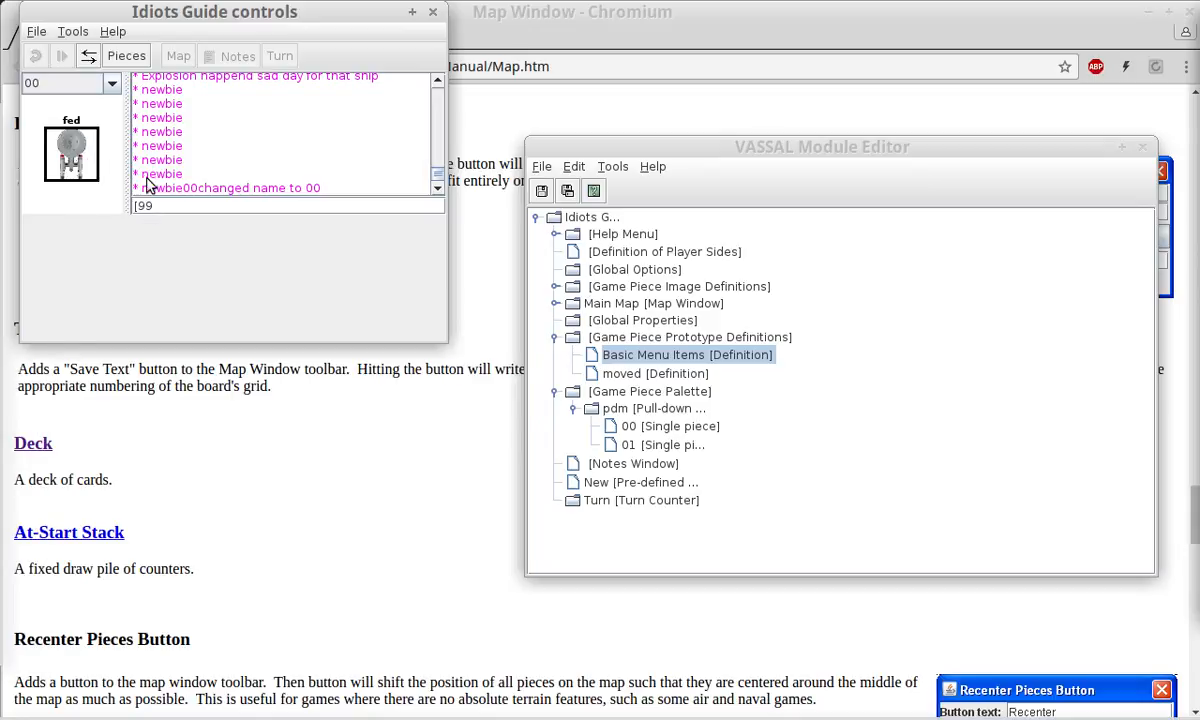
key("ctrl+l")
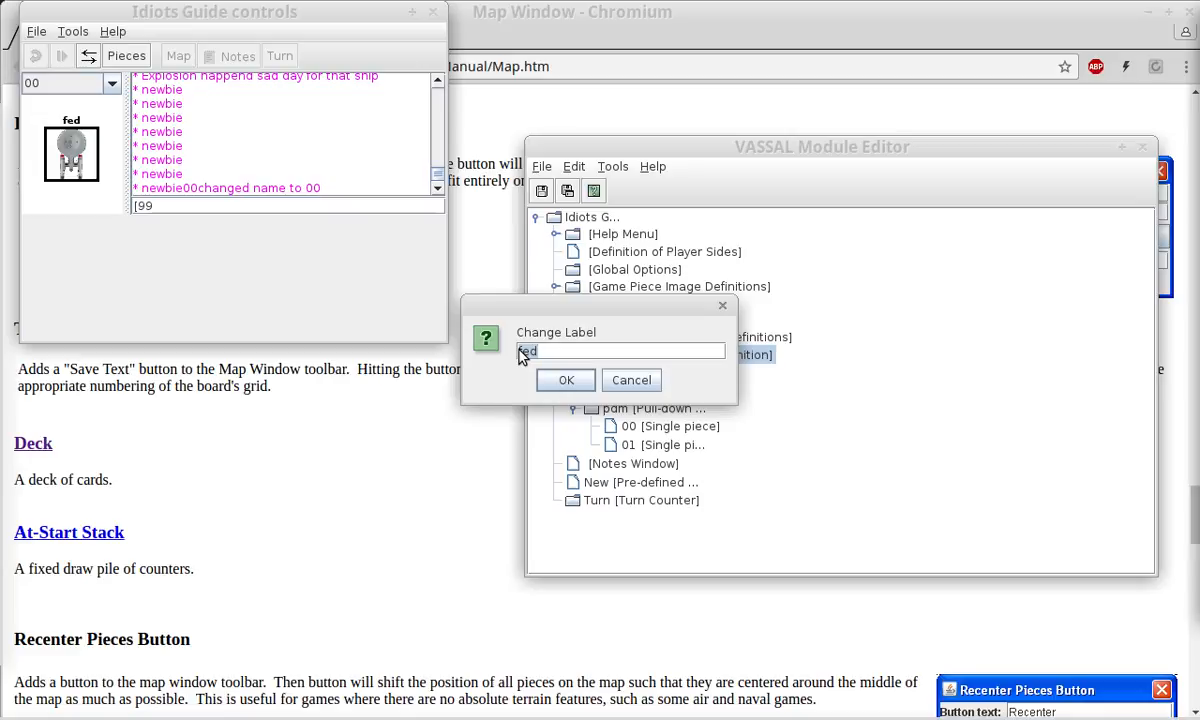
type("klink")
key("Return")
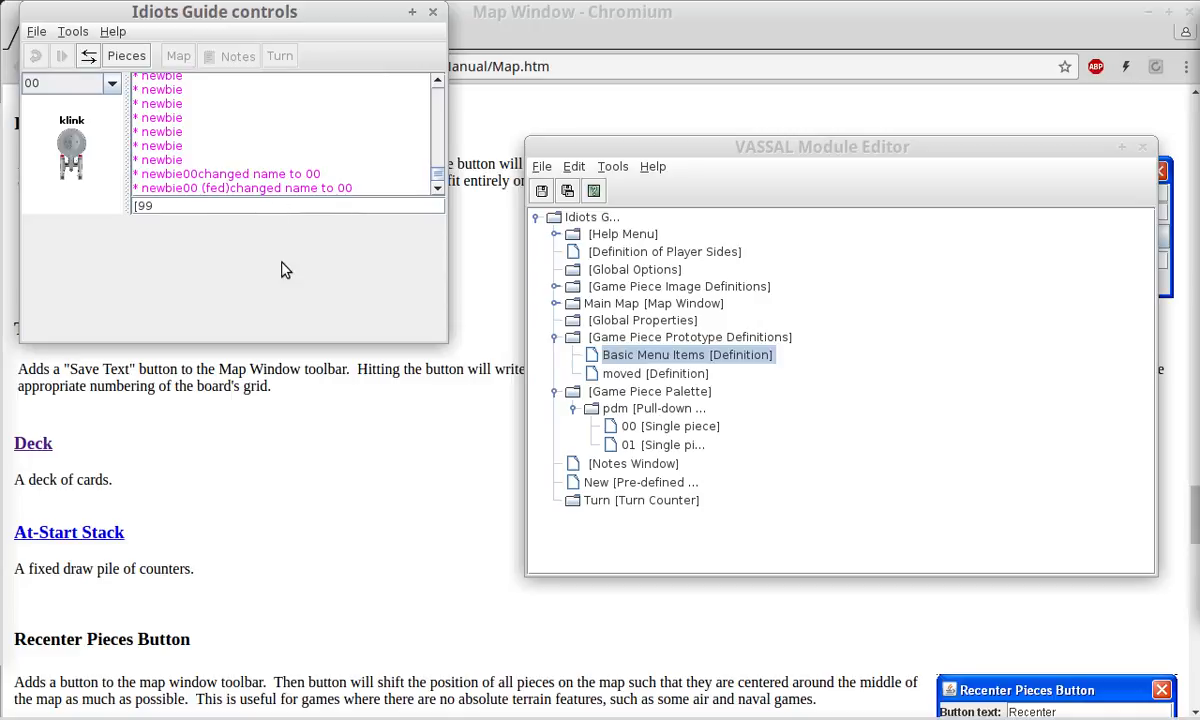
left_click(62, 148)
Rename piece 00 as "Fed Ca" in its Basic Piece properties and save the piece.
left_click(705, 360)
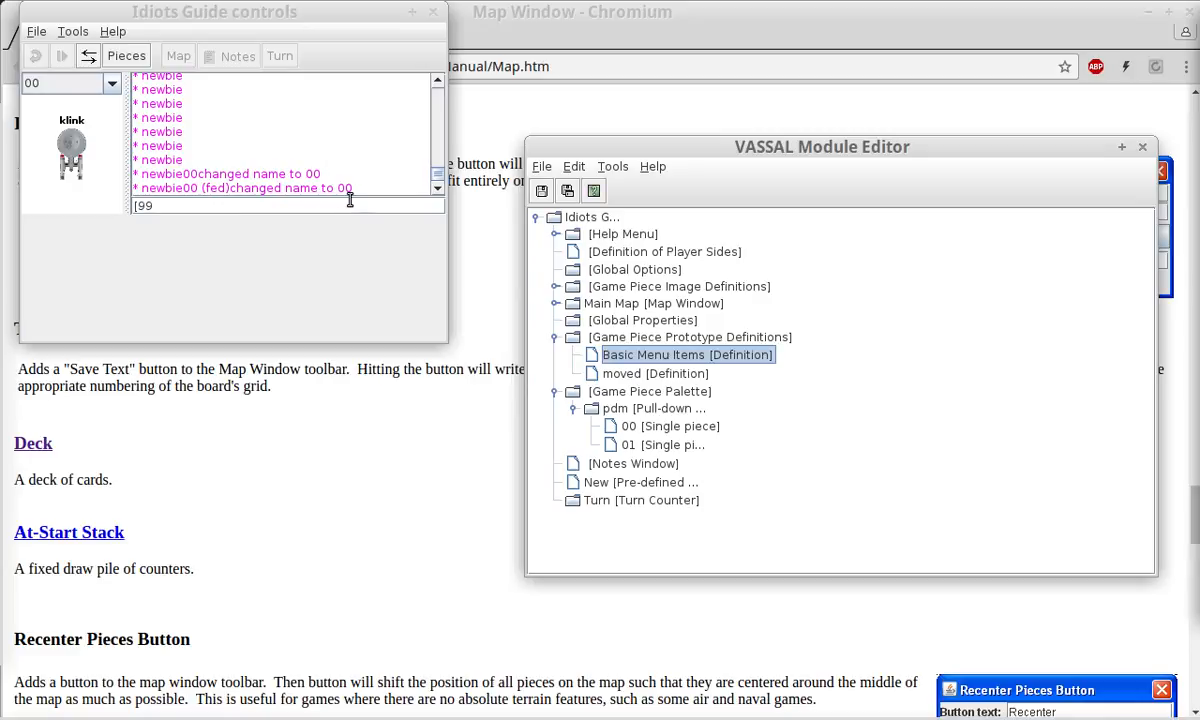
double_click(672, 426)
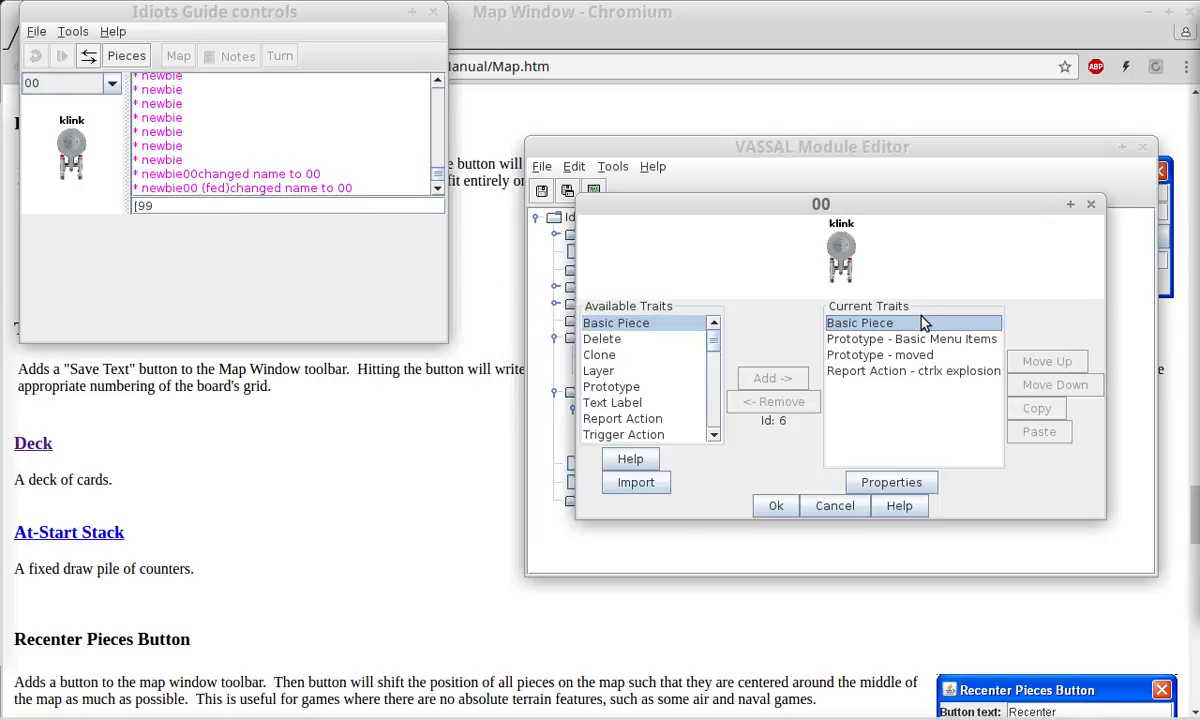
double_click(924, 322)
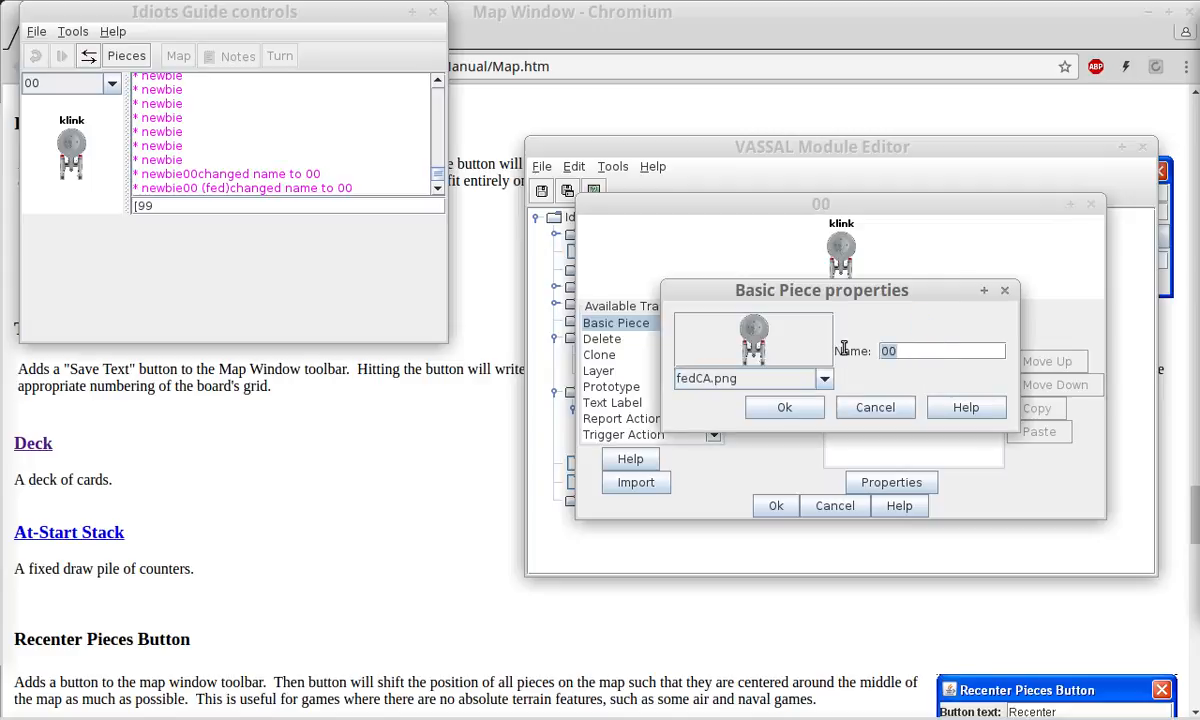
key("BackSpace")
left_click(783, 406)
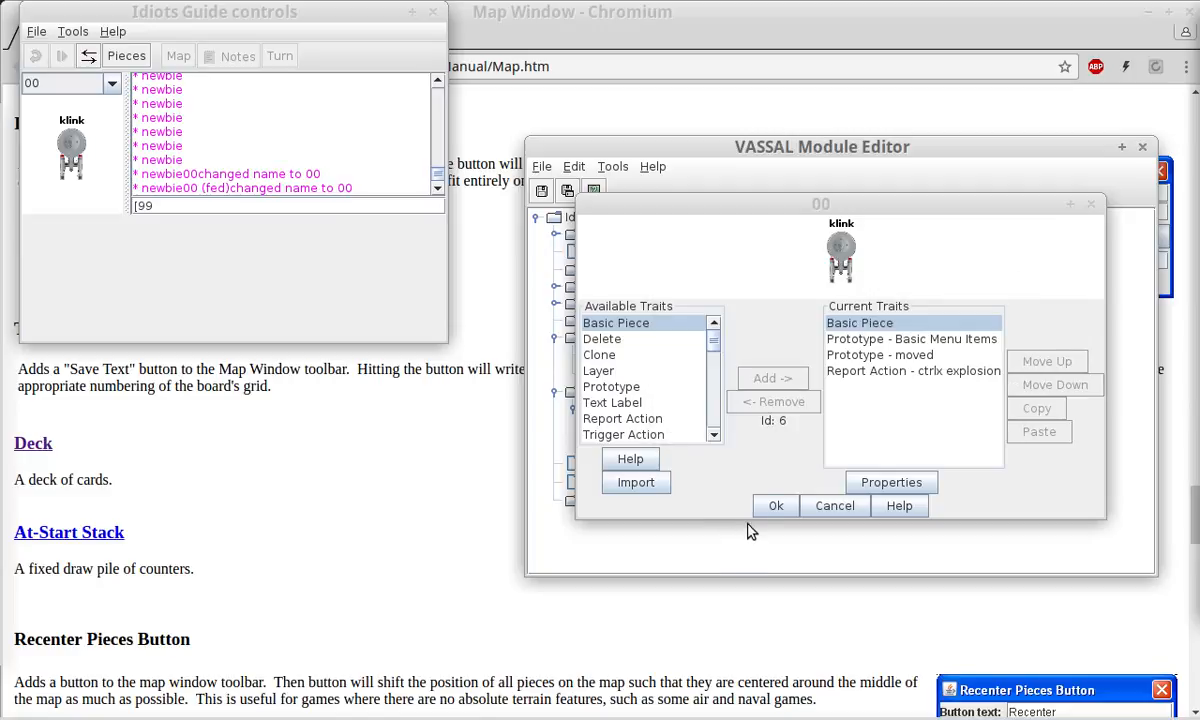
left_click(772, 506)
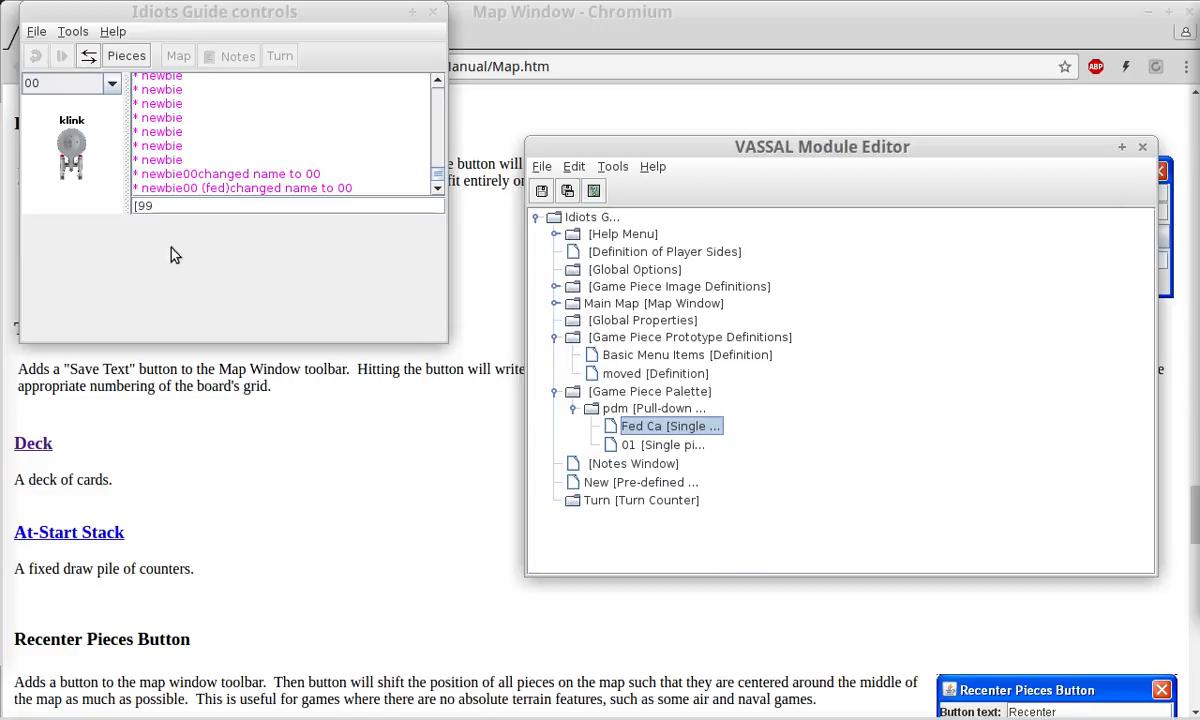
Run Change Label on the renamed ship piece to test the name-change report with its new piece name.
left_click(78, 142)
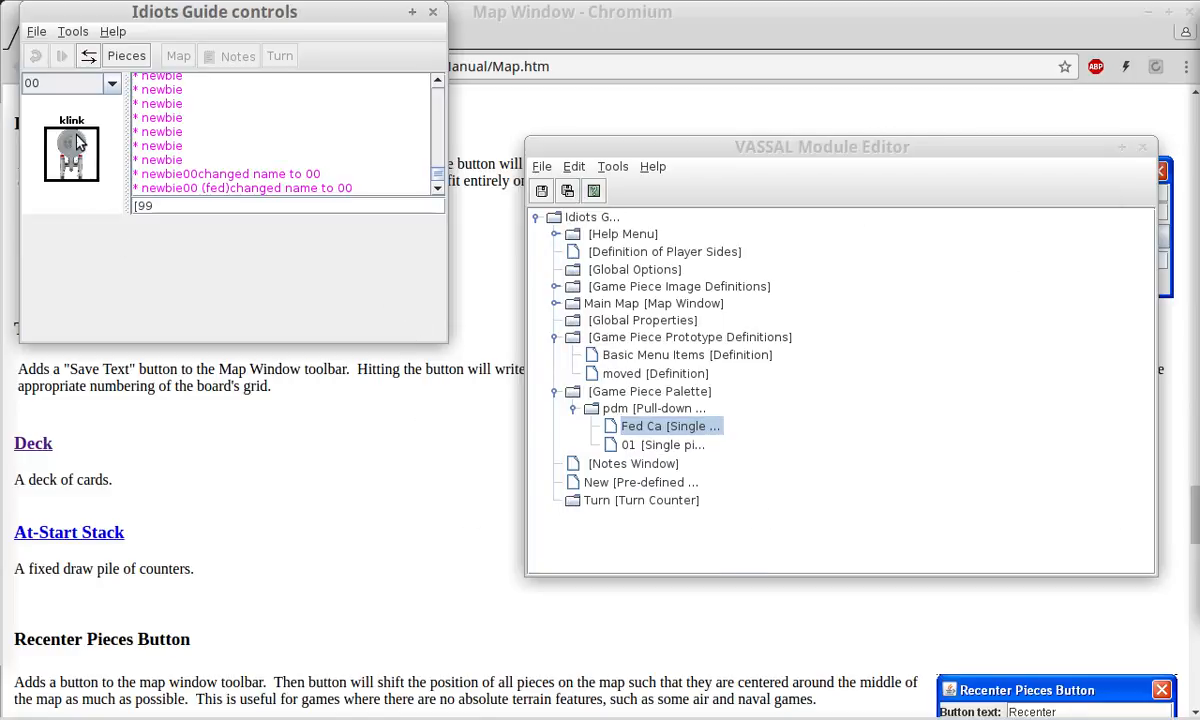
key("ctrl+l")
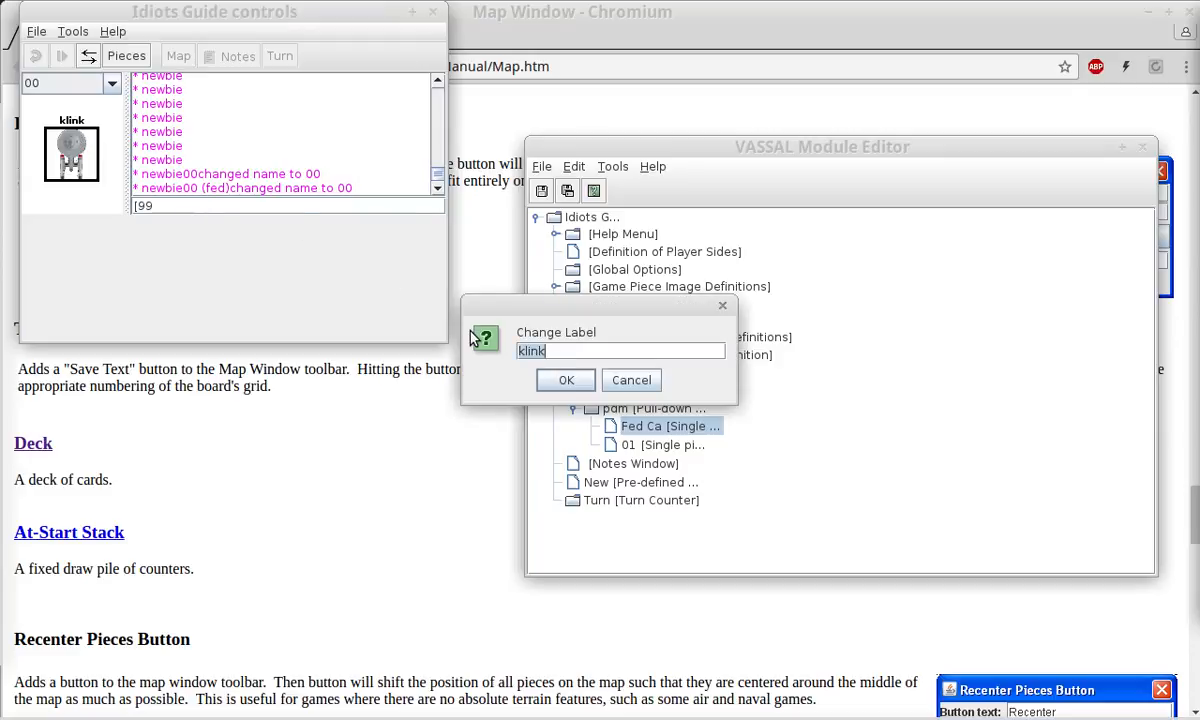
key("BackSpace")
key("Return")
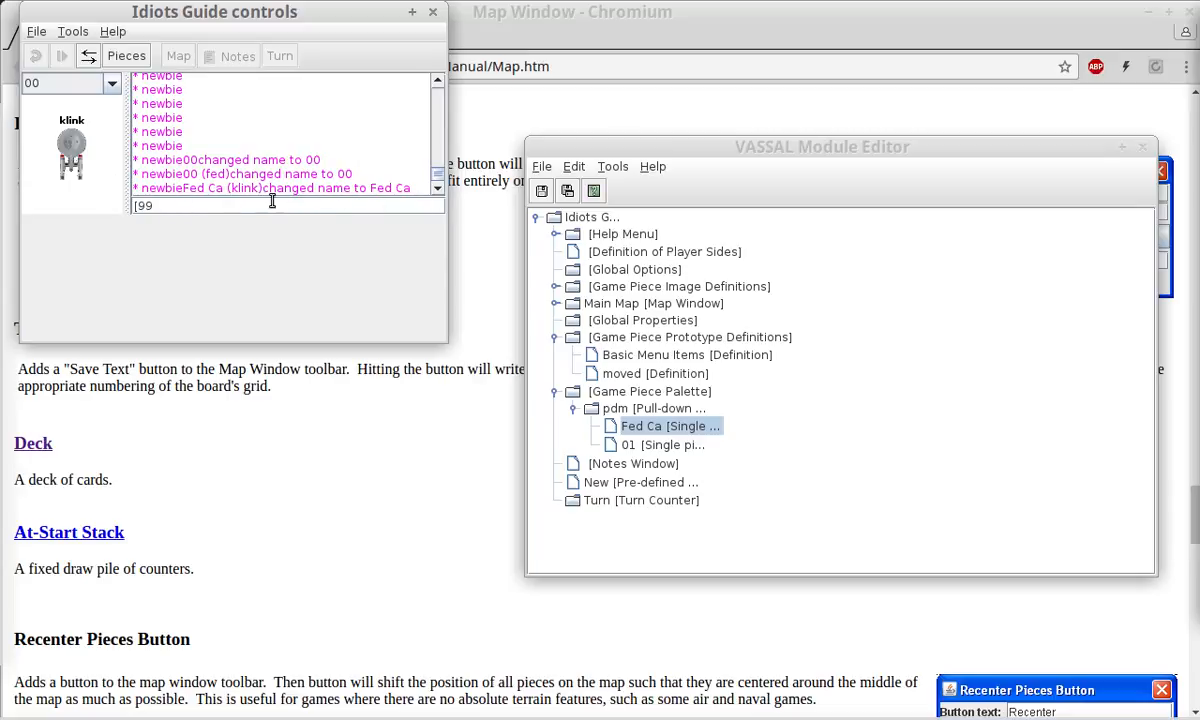
Reopen Fed Ca's "ctrlx explosion" Report Action, review its report format, and close it without changes.
double_click(668, 428)
left_click(850, 371)
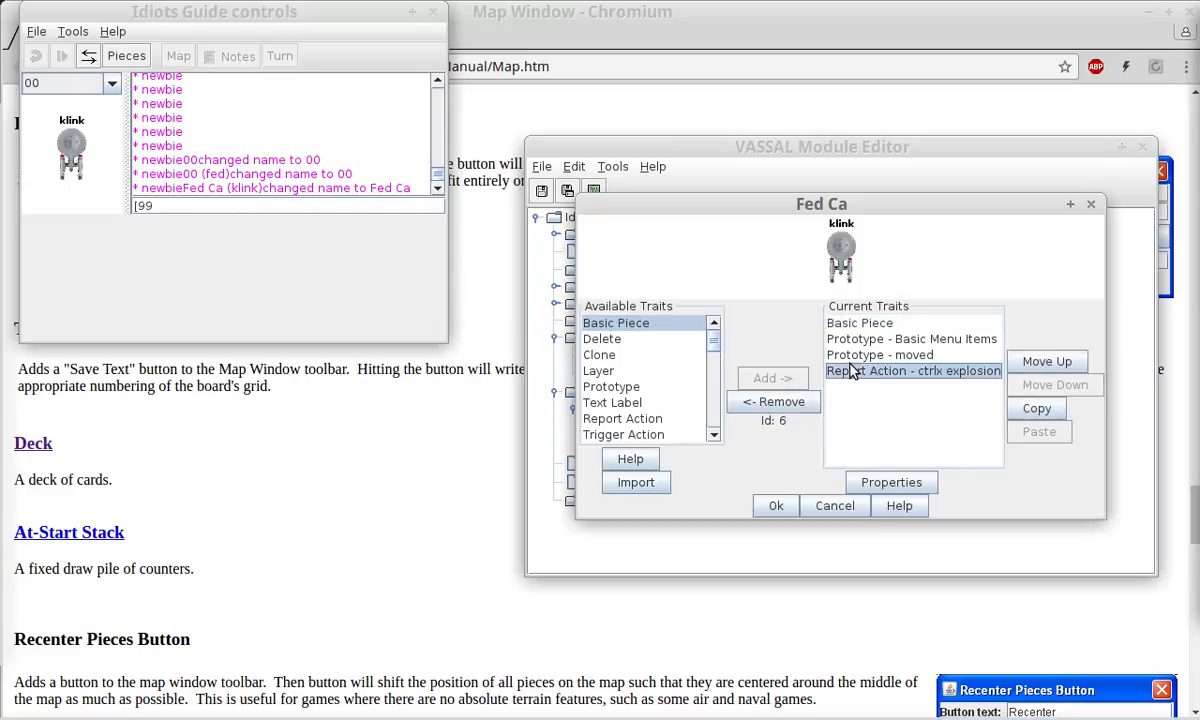
double_click(918, 371)
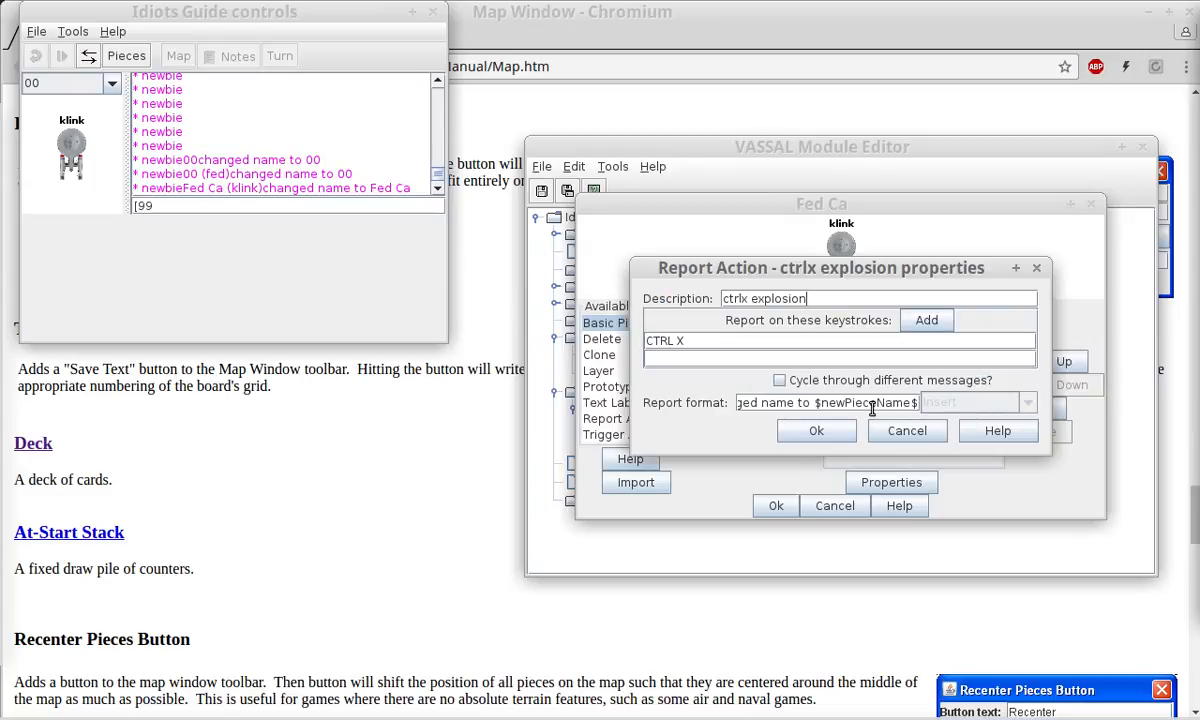
left_click(898, 431)
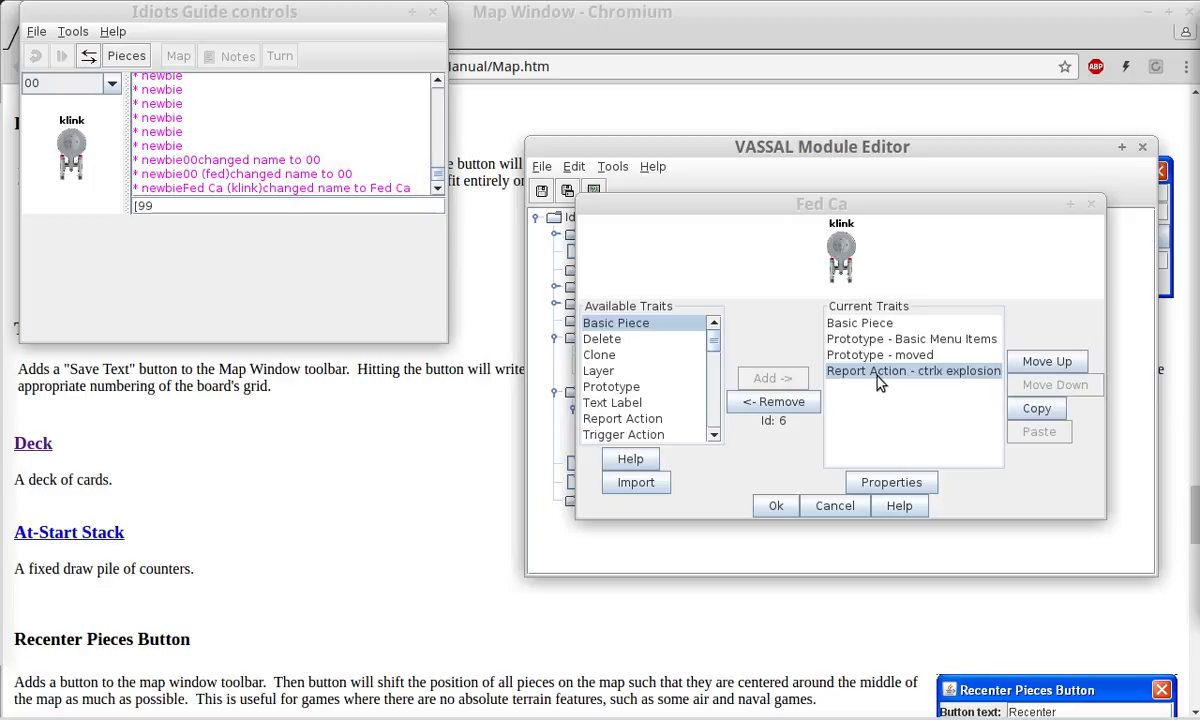
Examine the Trigger Action trait's command, watched keystroke and performed keystroke settings for Fed Ca, without adding the trait.
left_click(633, 436)
scroll(633, 438, "down", 2)
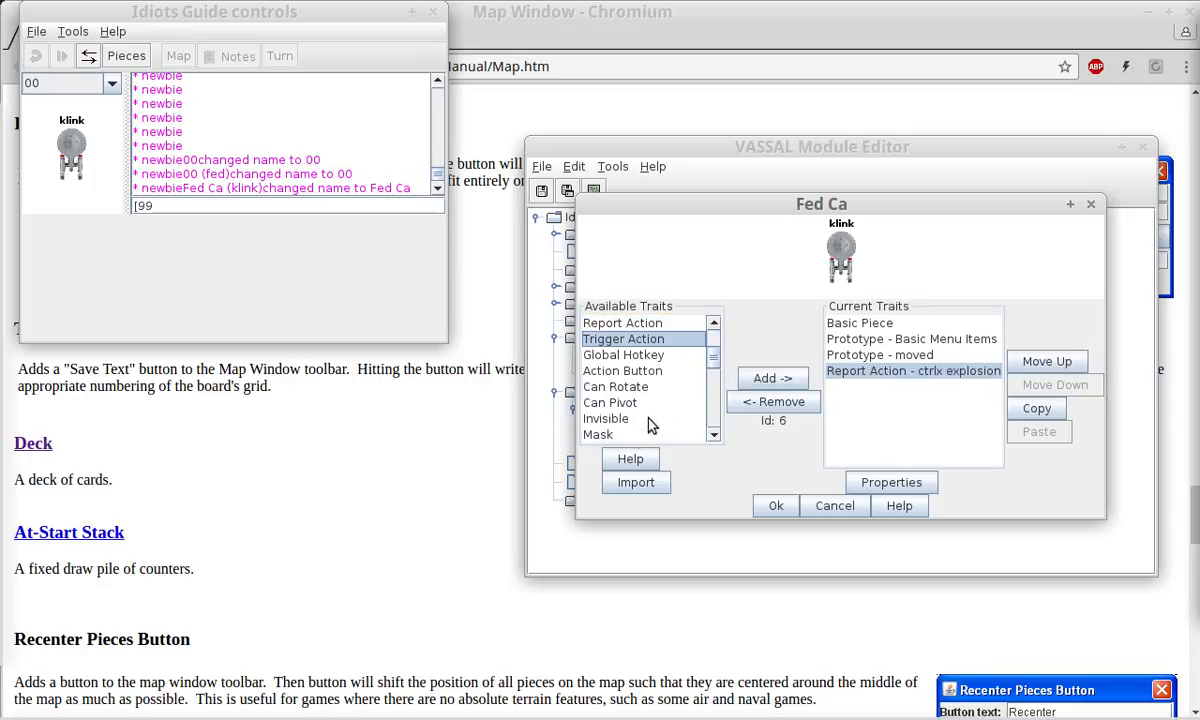
left_click(758, 384)
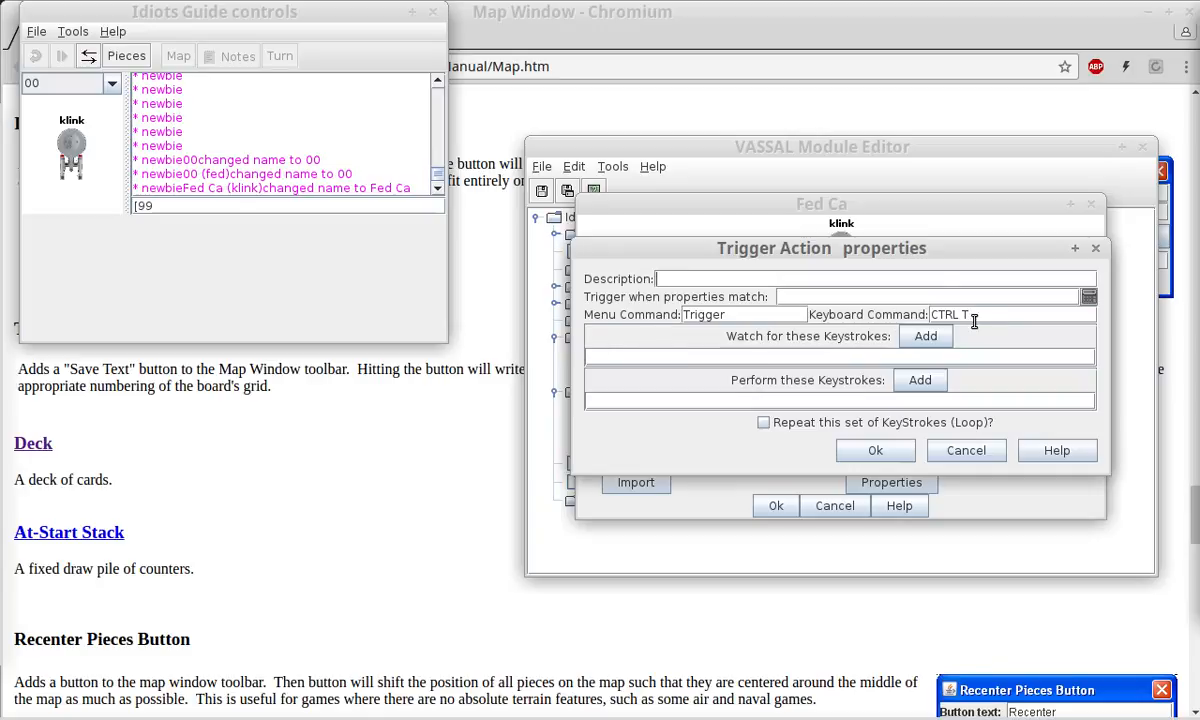
left_click(857, 358)
left_click(786, 403)
left_click(966, 451)
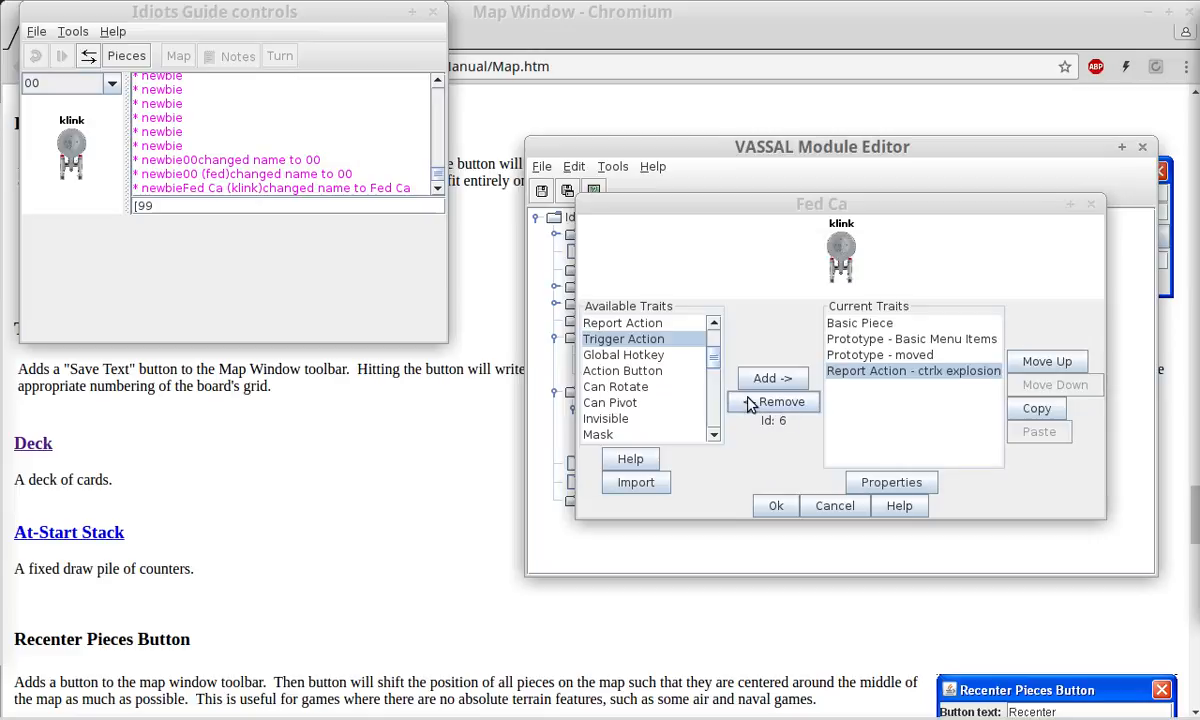
Examine the Global Hotkey trait's menu text, keyboard command and hotkey settings for Fed Ca, without adding the trait.
left_click(620, 355)
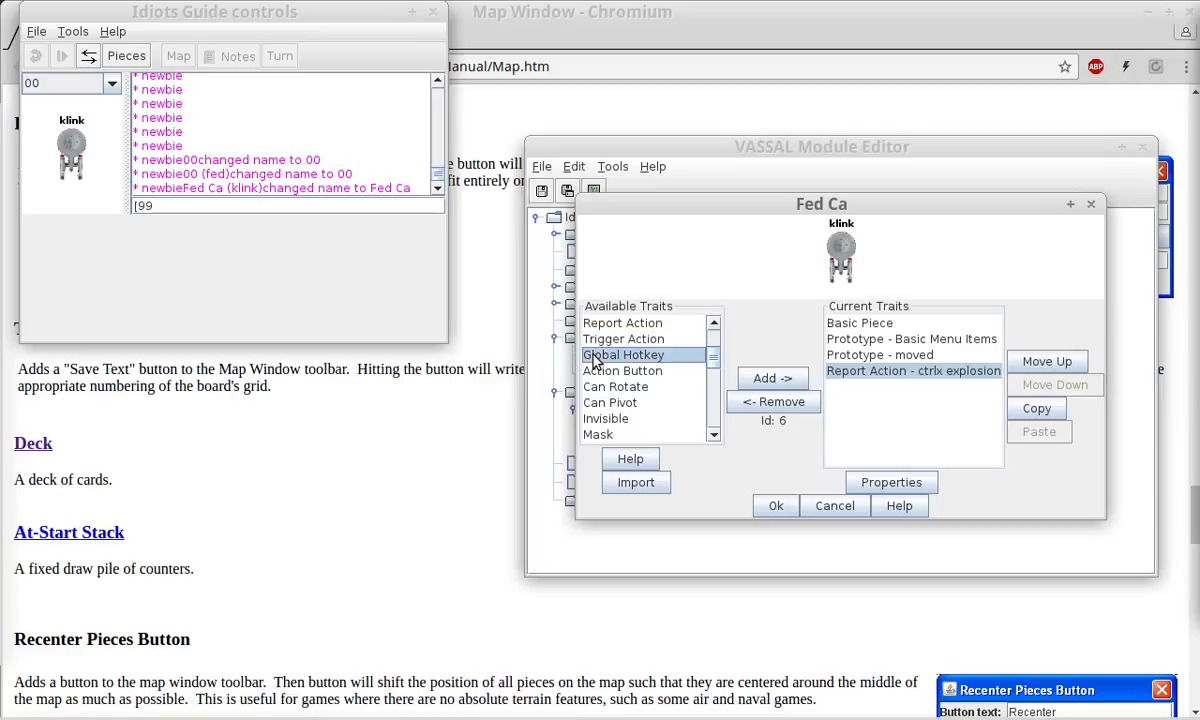
left_click(765, 378)
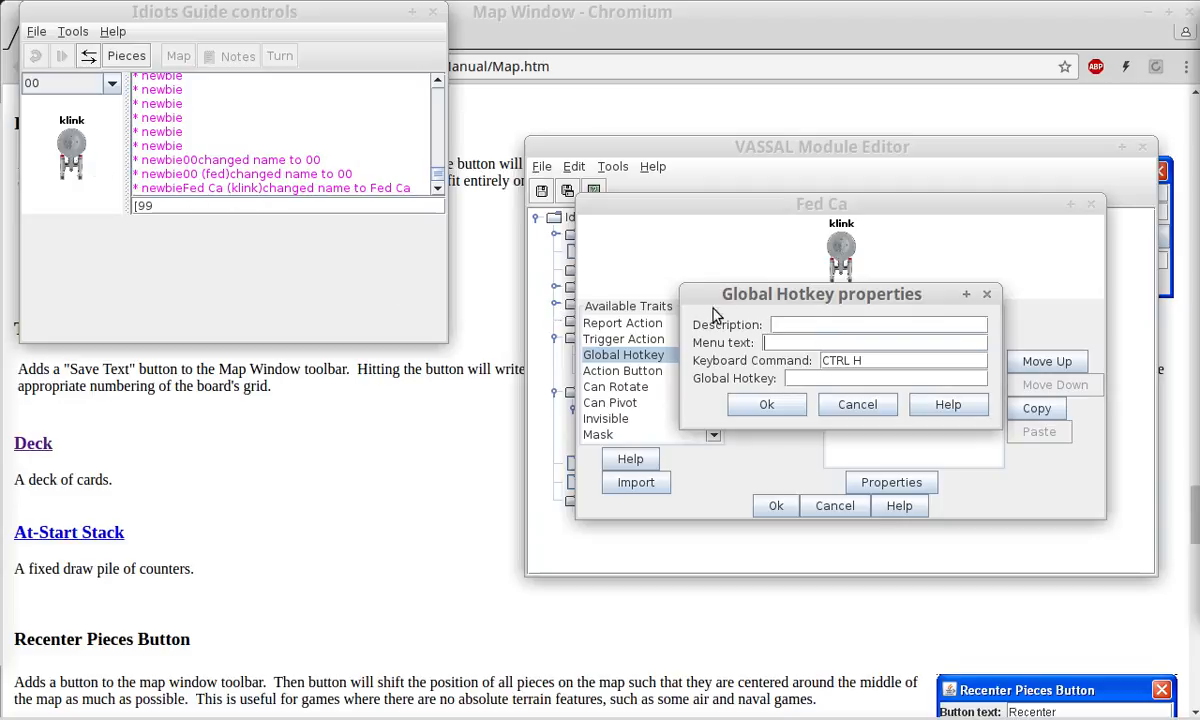
left_click(876, 360)
left_click(840, 410)
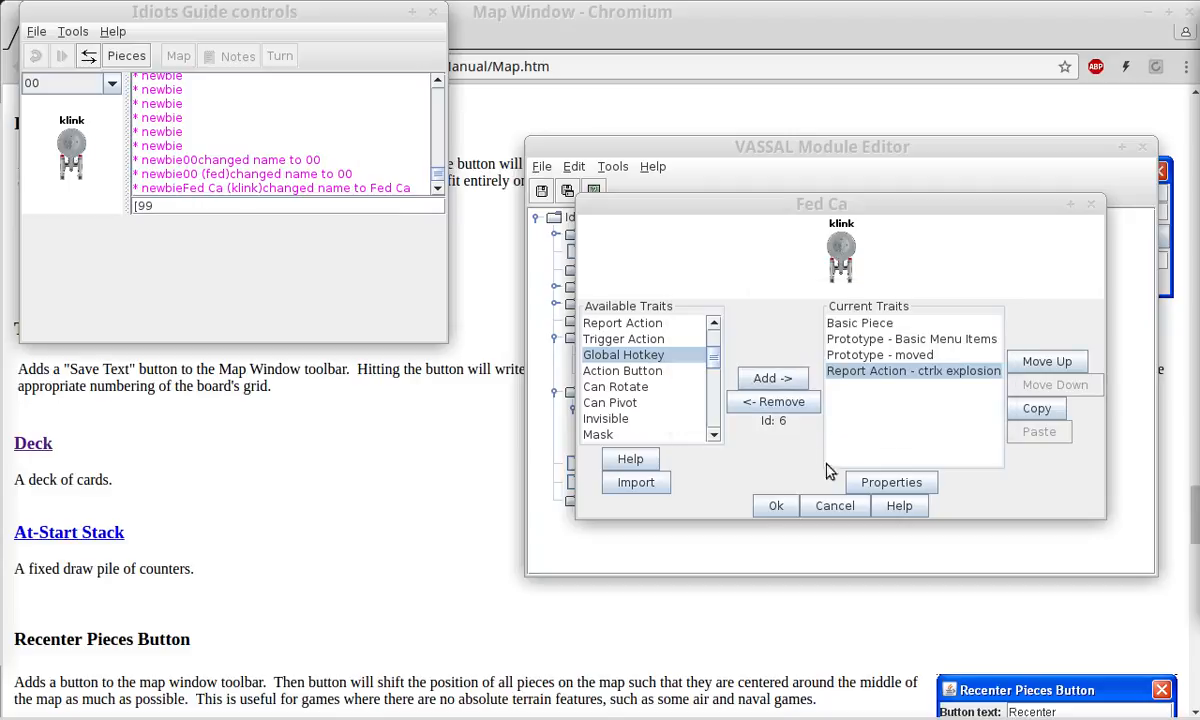
Close Fed Ca's trait editor and review the components that can be added to the module, without adding any.
left_click(778, 504)
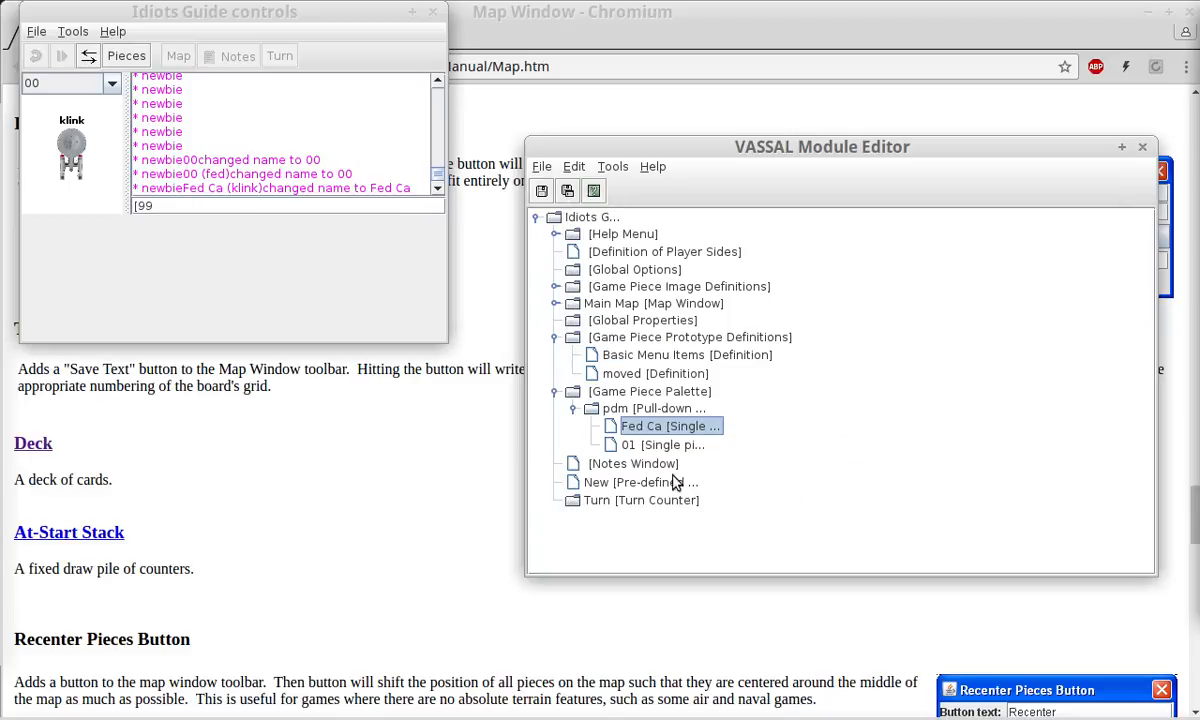
right_click(588, 218)
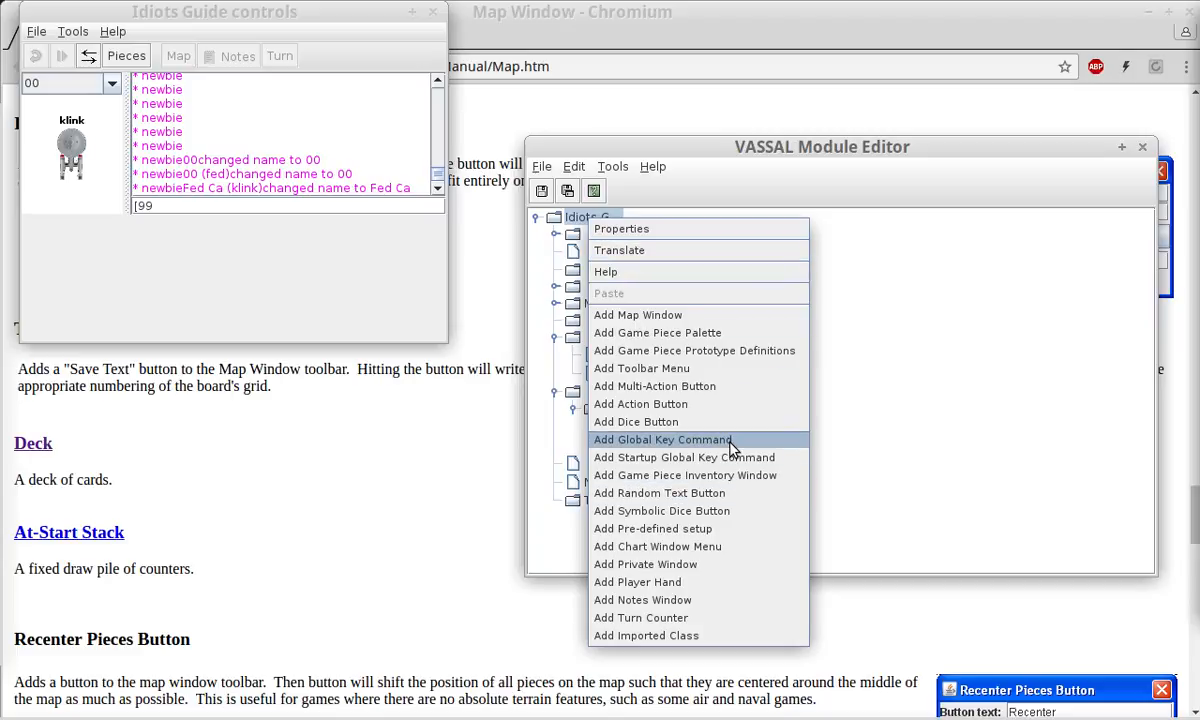
left_click(897, 410)
Reopen Fed Ca's trait editor and open the properties of a new Action Button trait.
left_click(652, 427)
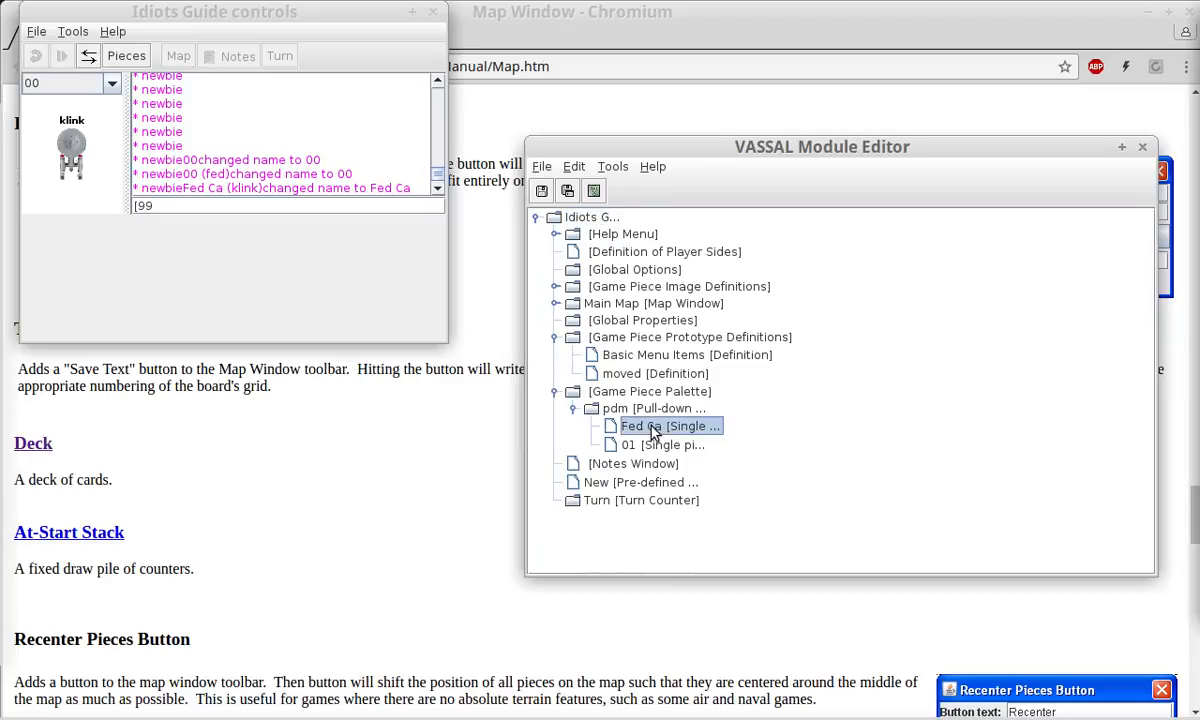
double_click(652, 427)
left_click(627, 420)
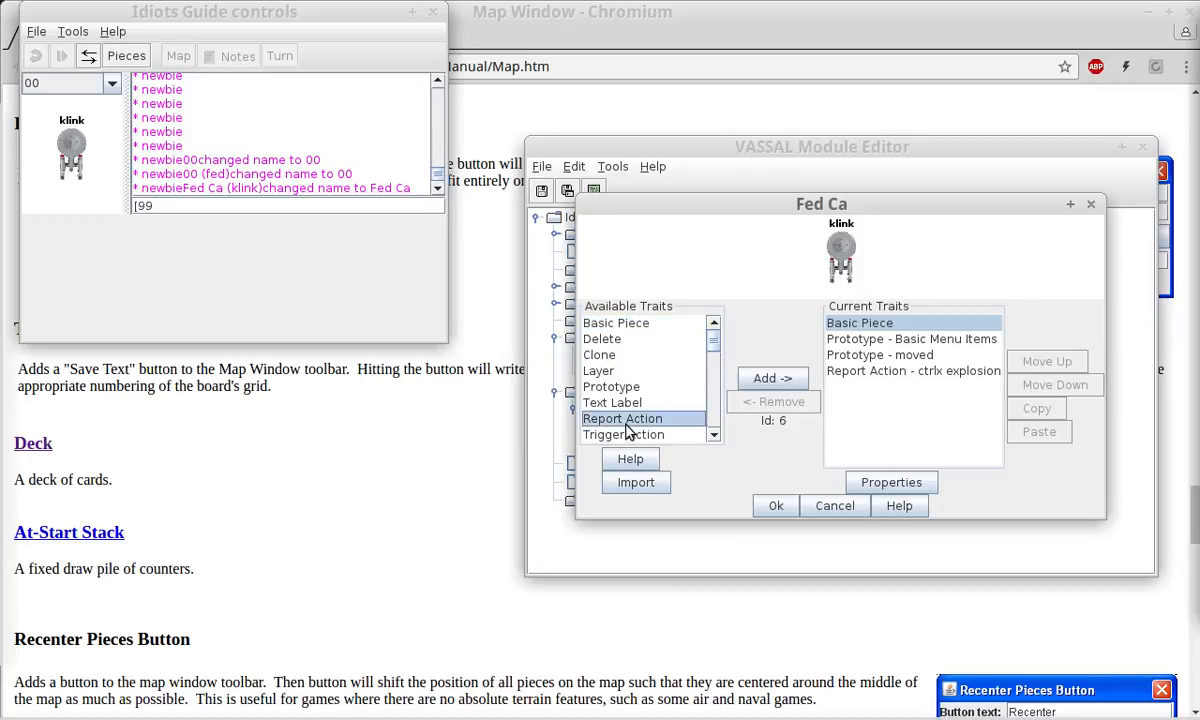
scroll(627, 430, "down", 2)
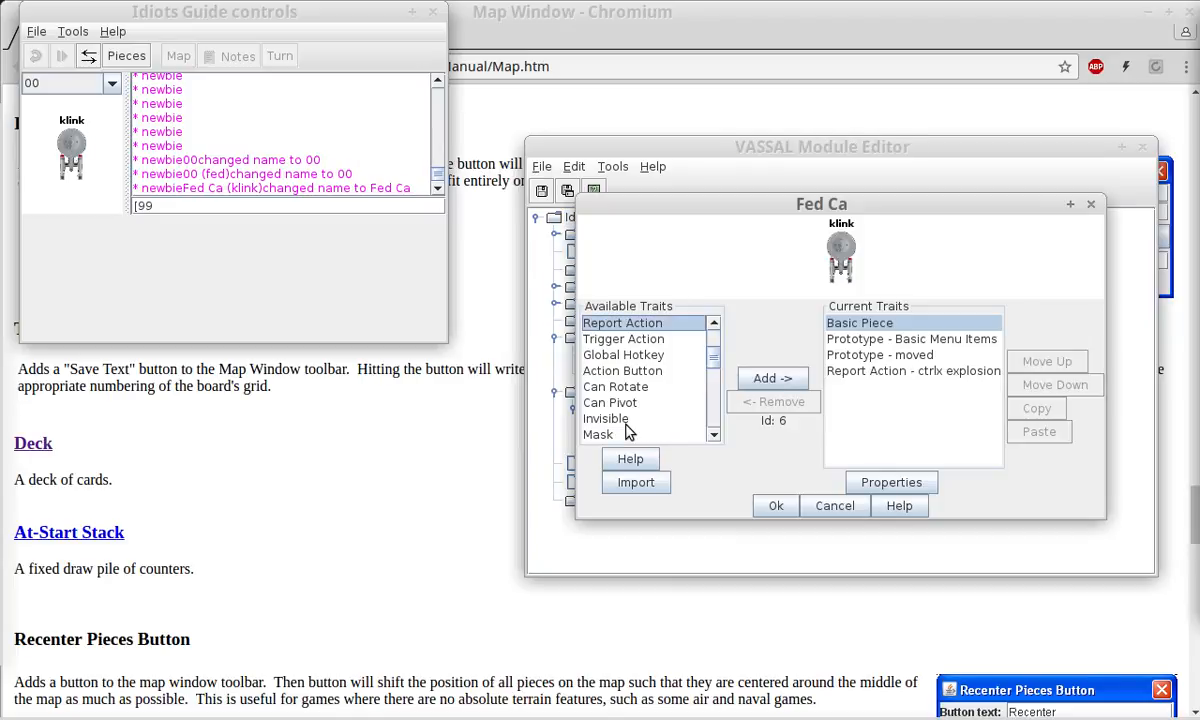
left_click(617, 372)
left_click(772, 378)
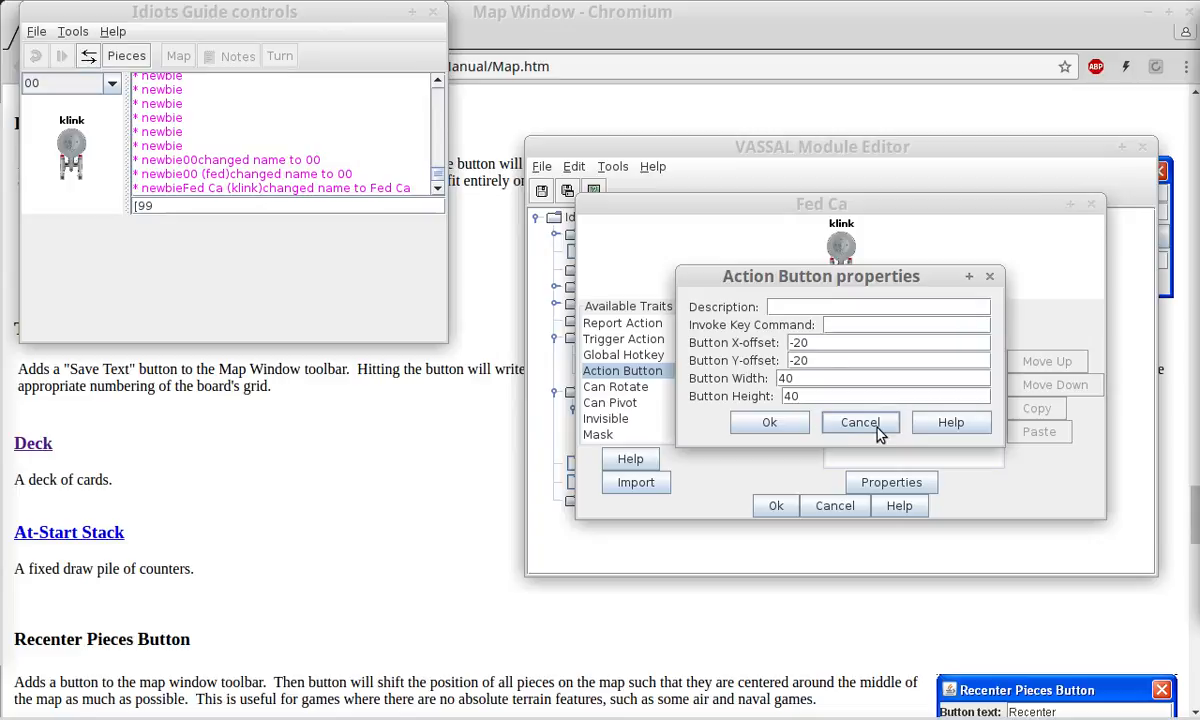
Read the reference manual's Action Button page, including the spaceship self-destruct example, and leave without adding the trait.
left_click(949, 429)
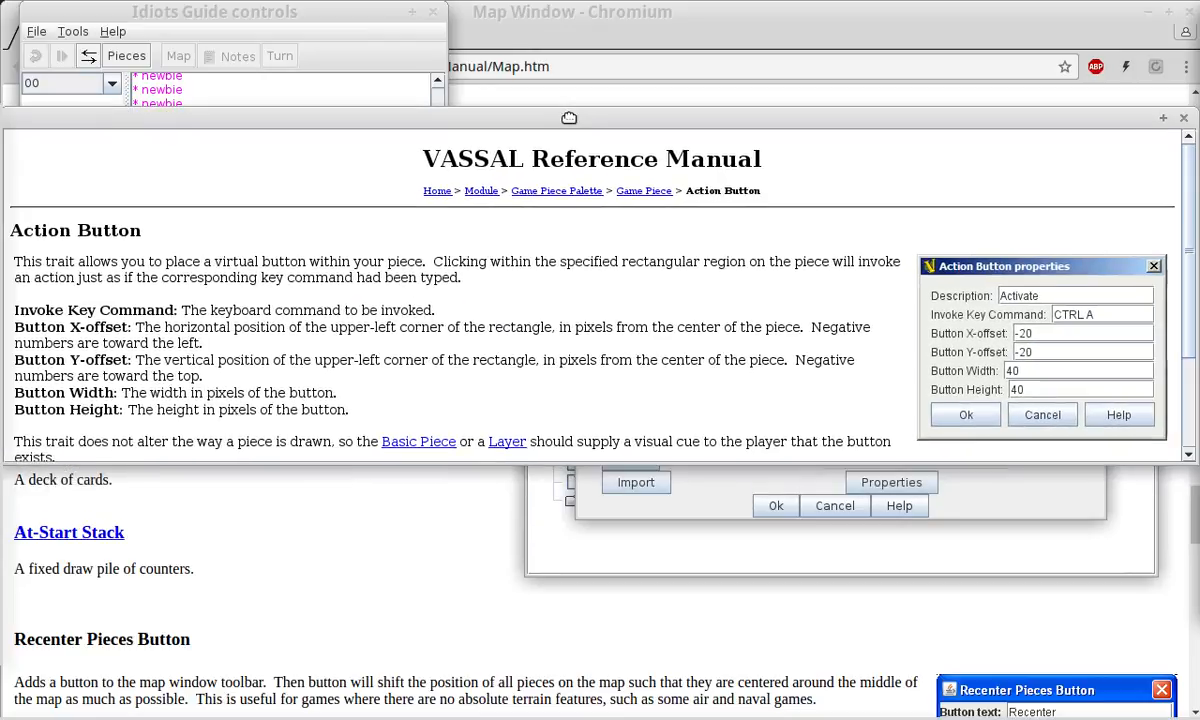
left_click_drag(569, 118, 595, 121)
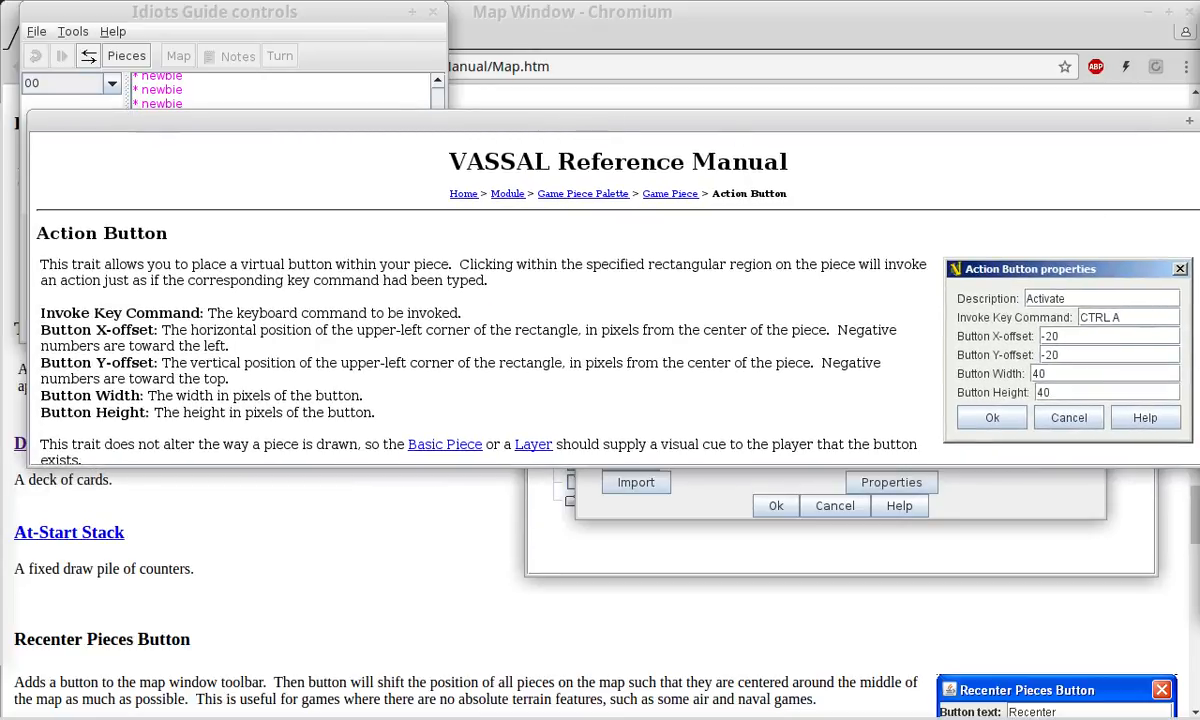
left_click_drag(1199, 335, 1131, 334)
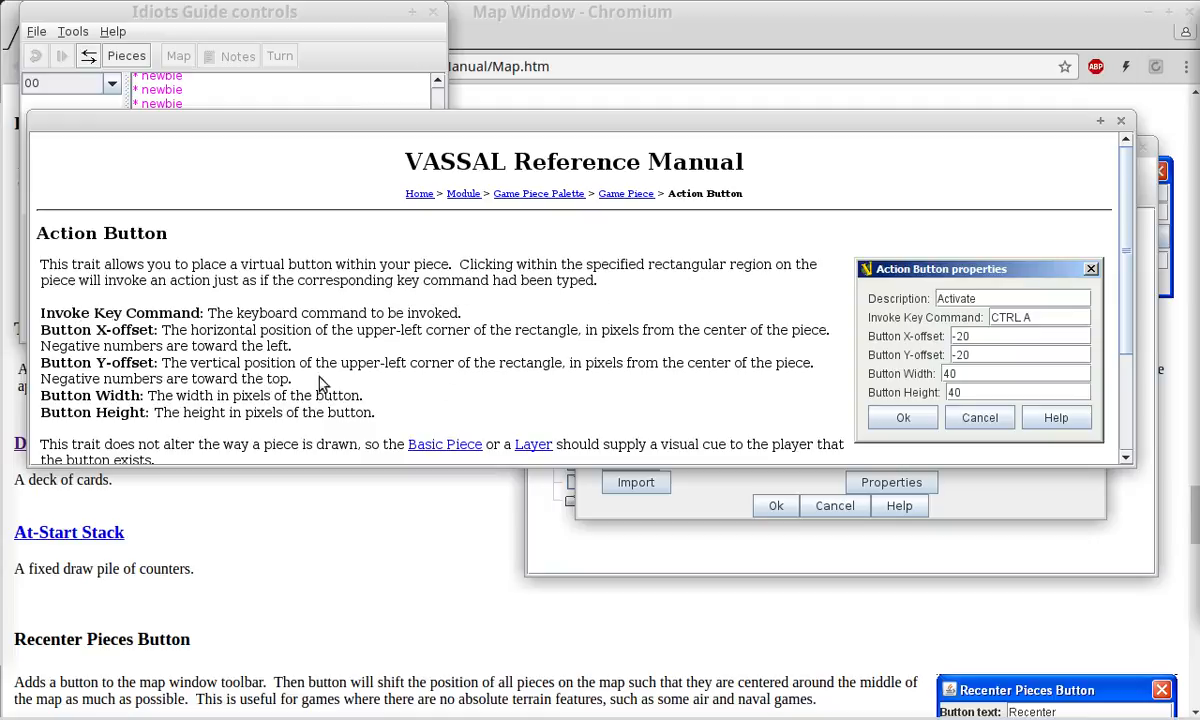
scroll(570, 350, "down", 1)
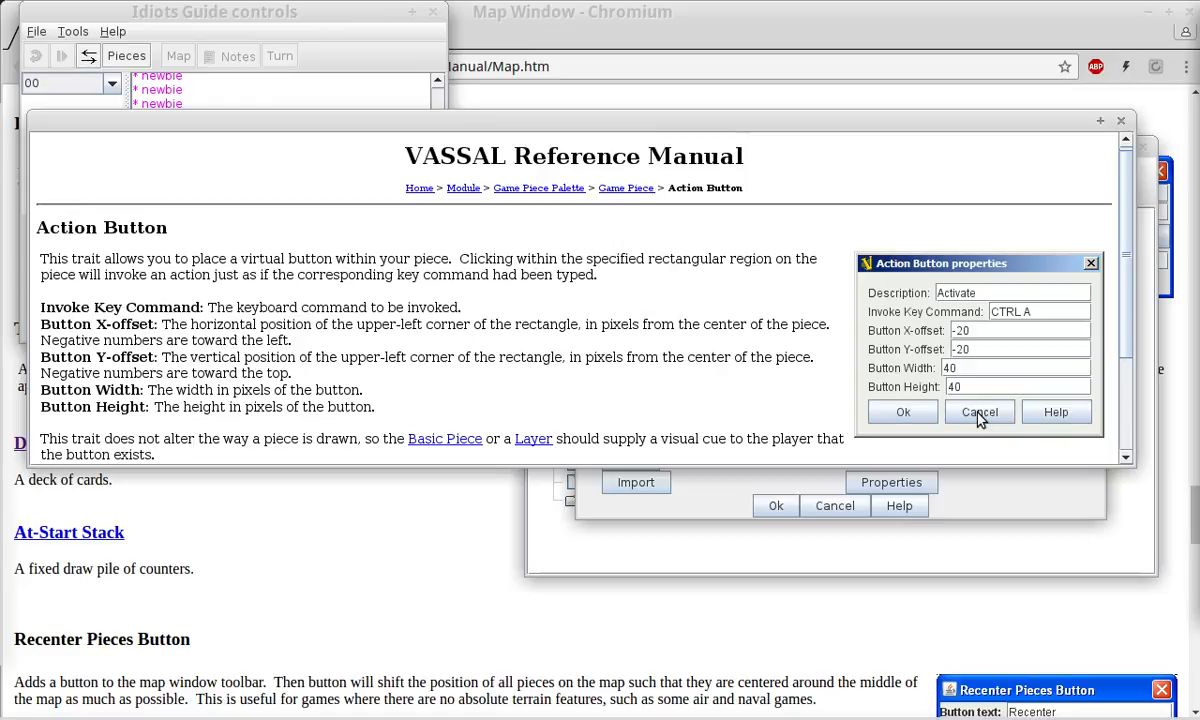
scroll(549, 351, "down", 2)
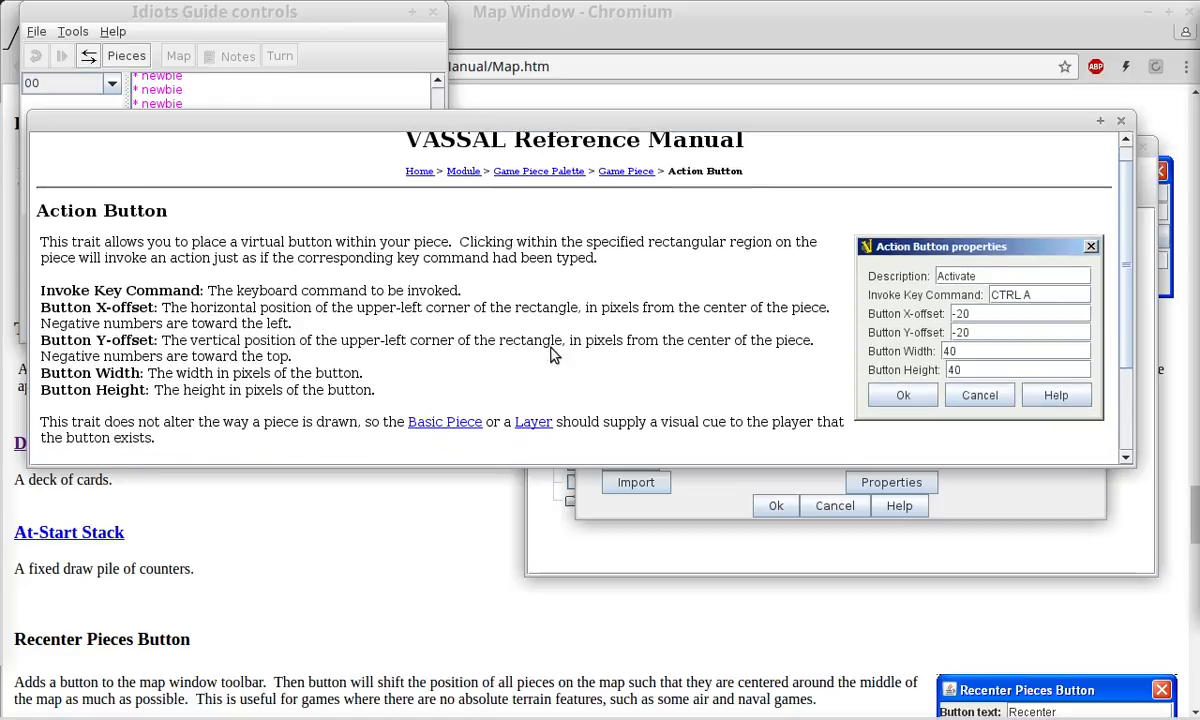
scroll(553, 354, "down", 5)
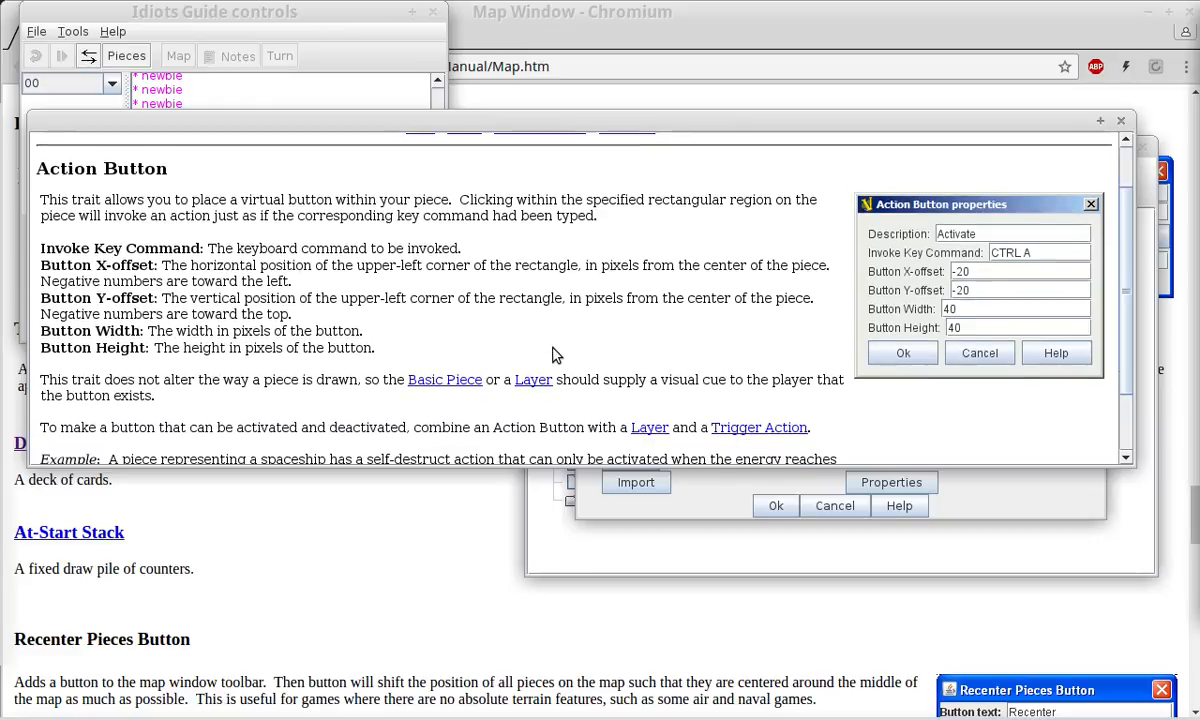
scroll(553, 354, "down", 3)
scroll(557, 352, "down", 2)
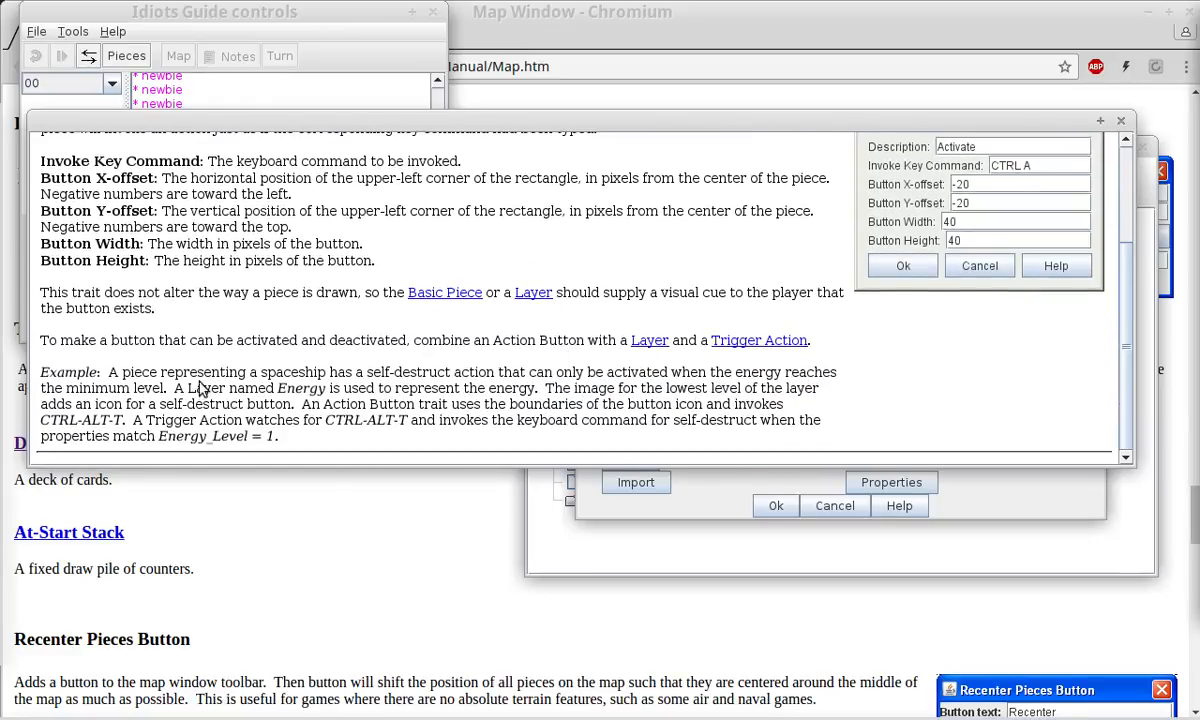
left_click_drag(108, 372, 197, 372)
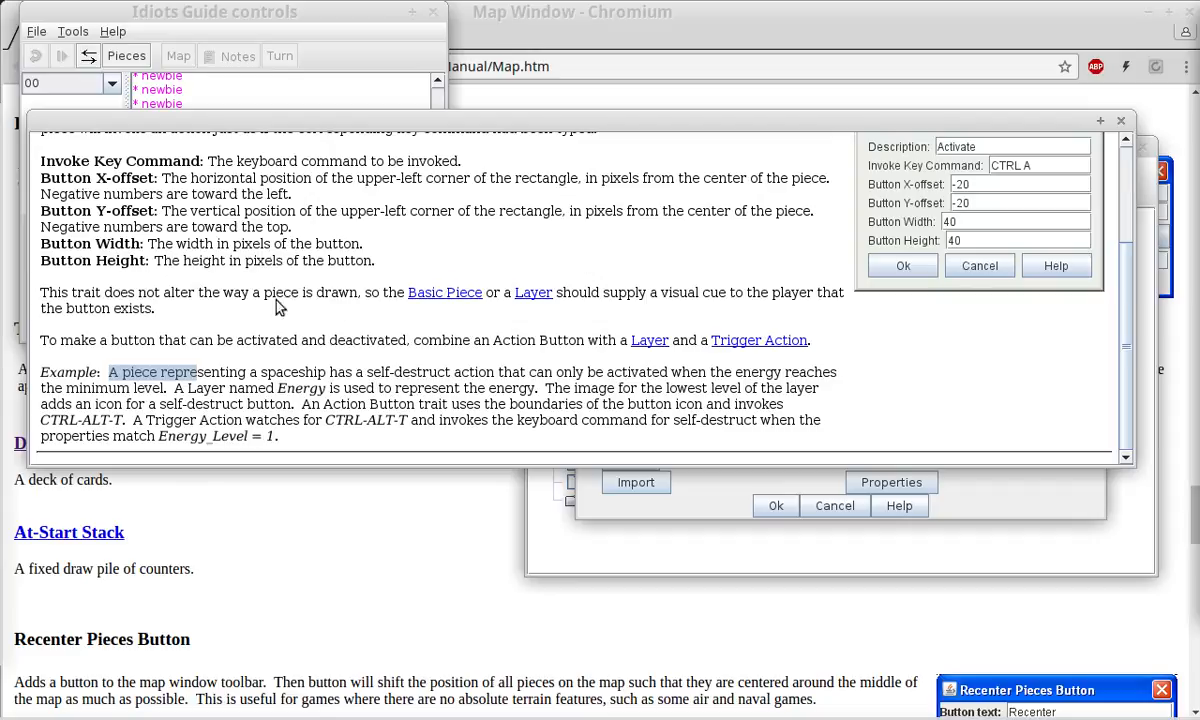
left_click_drag(578, 420, 778, 420)
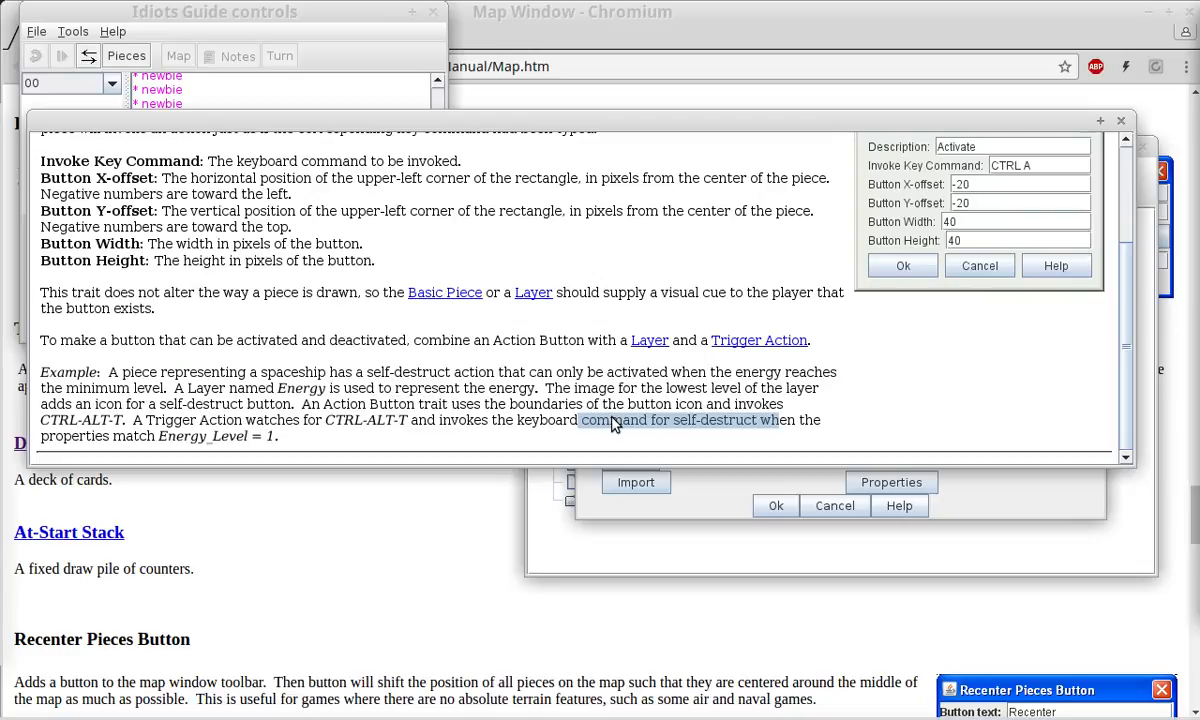
left_click(1120, 121)
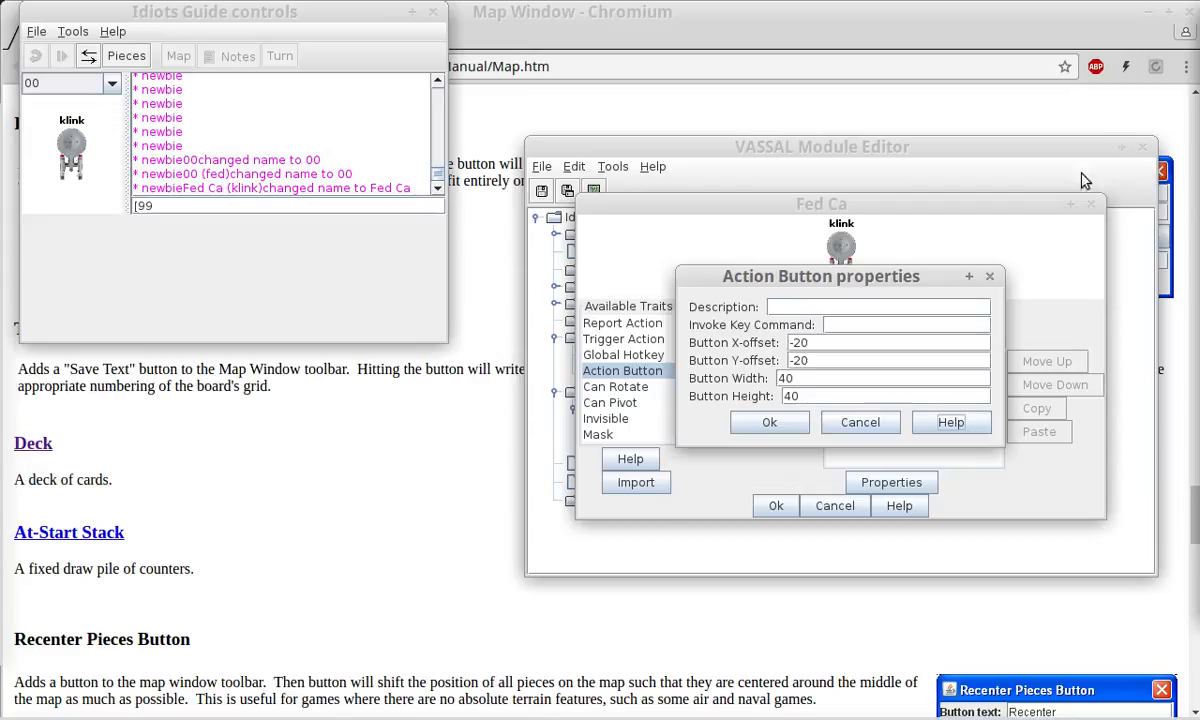
left_click(858, 424)
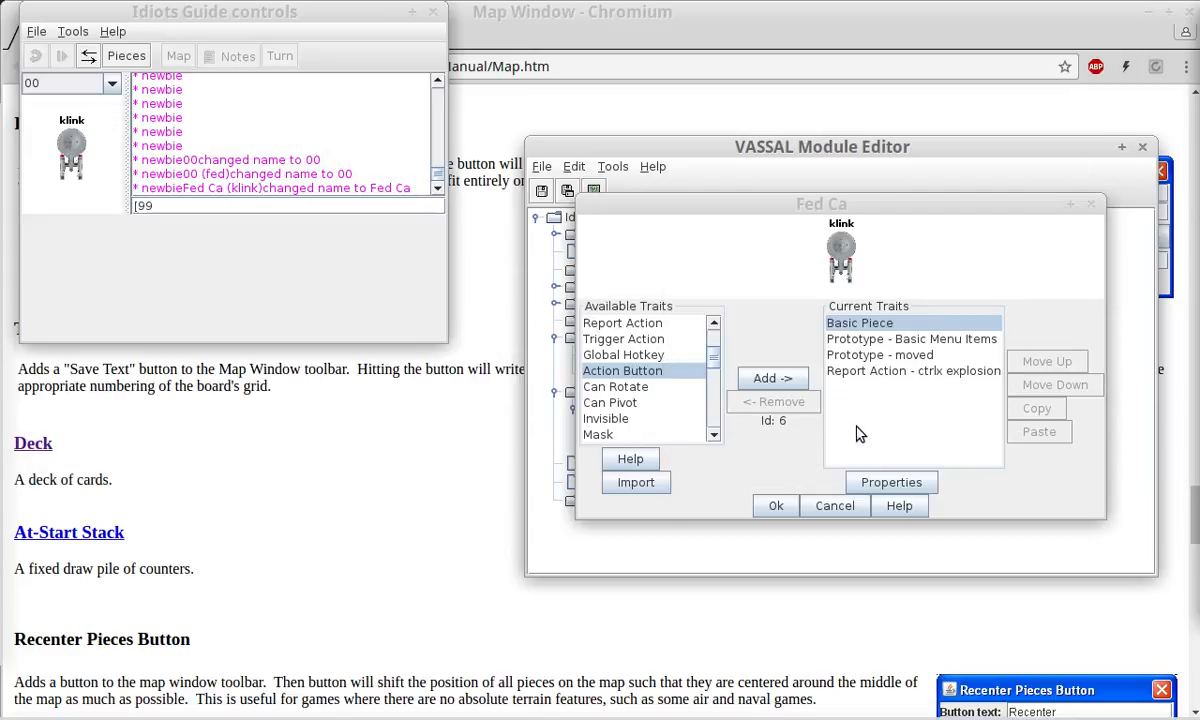
Examine the Can Pivot trait's command, pivot point and fixed angle settings for Fed Ca, without adding the trait.
left_click(625, 389)
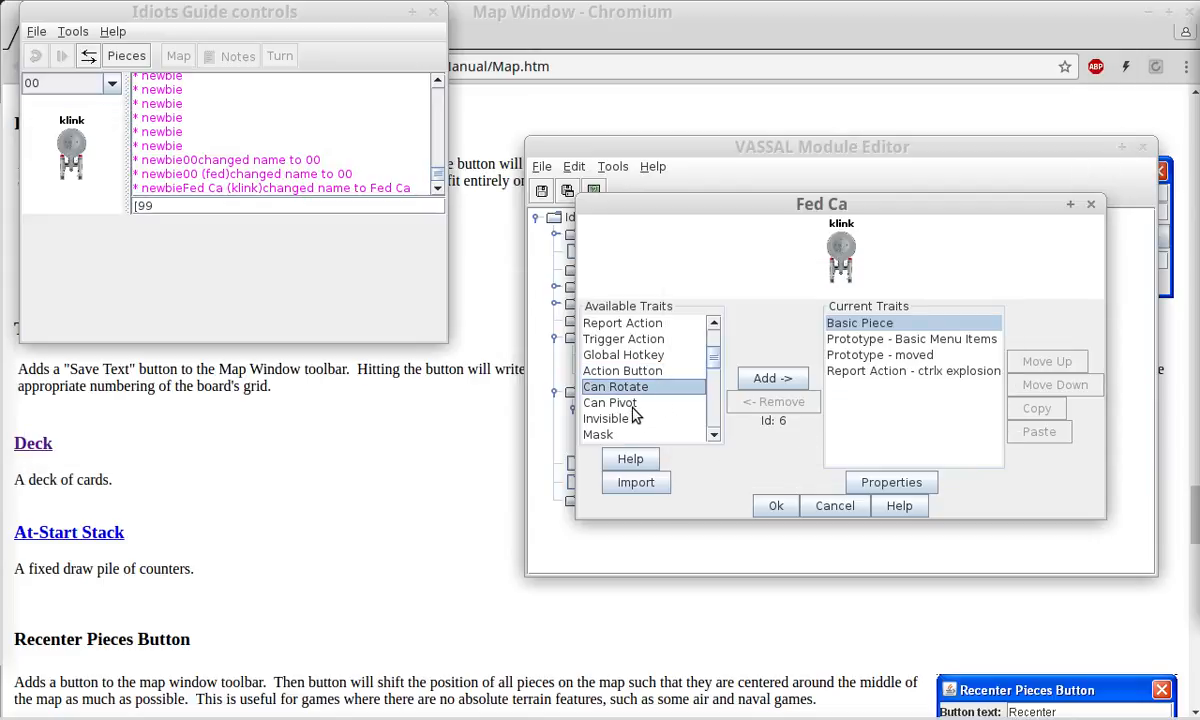
left_click(634, 404)
left_click(772, 378)
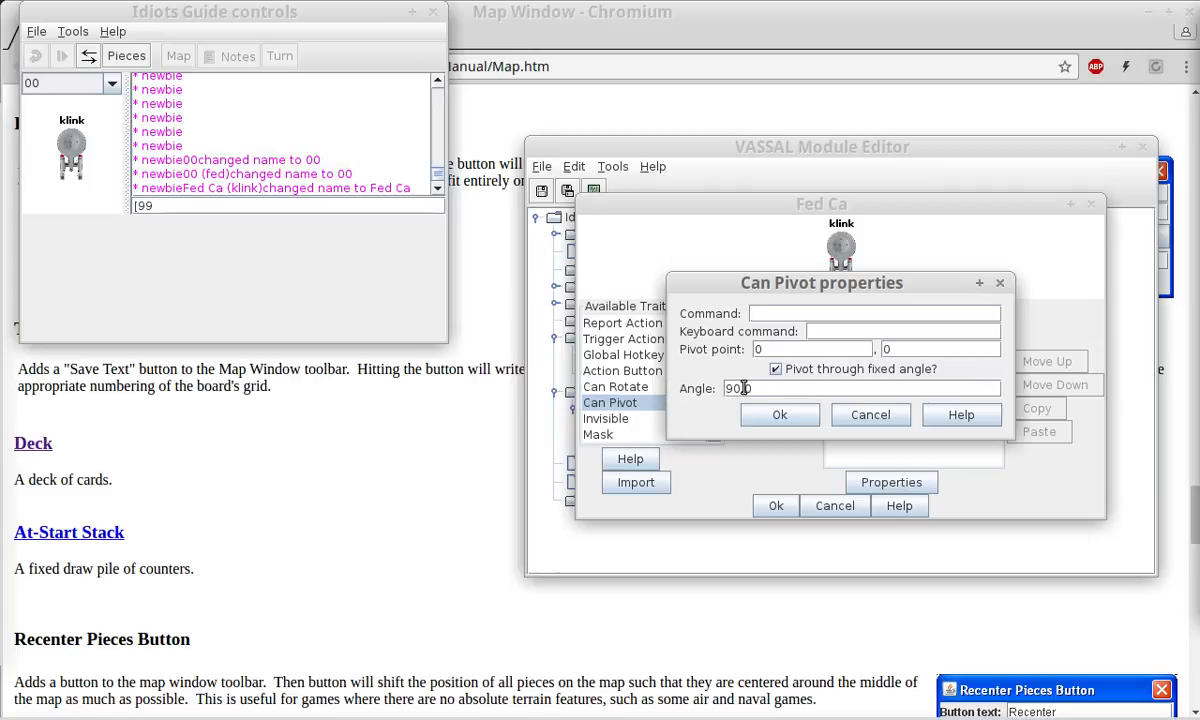
left_click(858, 418)
Demonstrate the Invisible trait by making the klink ship piece invisible in the game's piece palette.
left_click(640, 420)
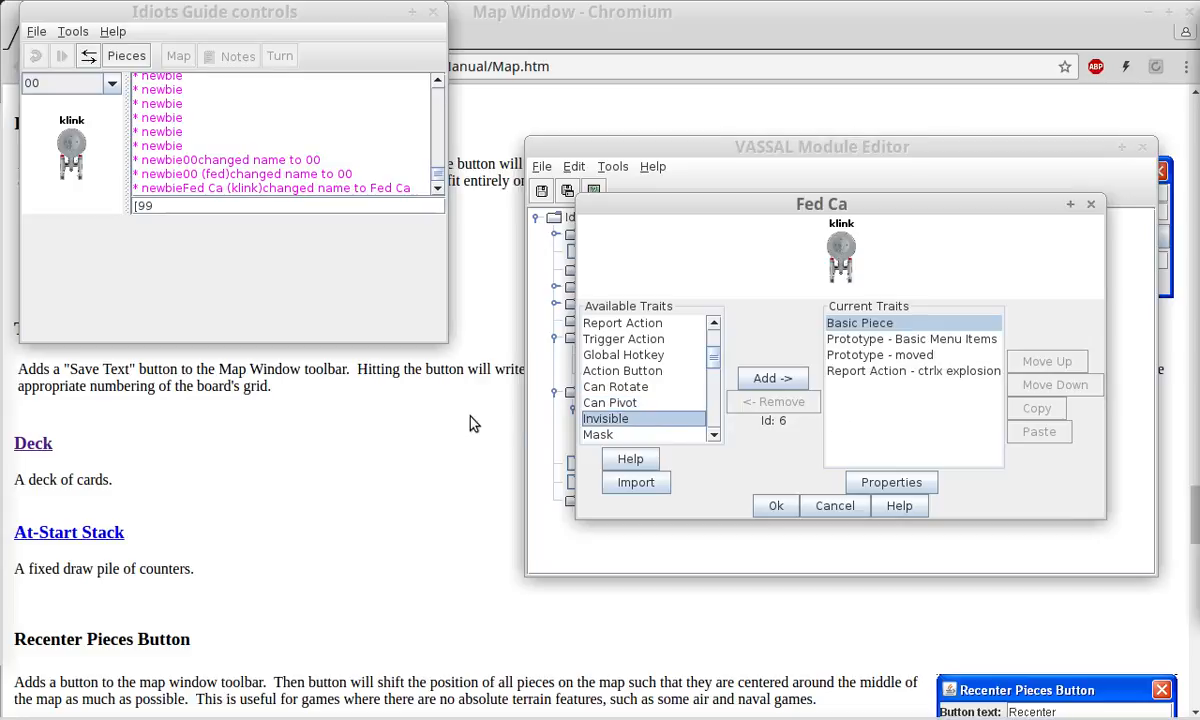
left_click(72, 142)
right_click(72, 142)
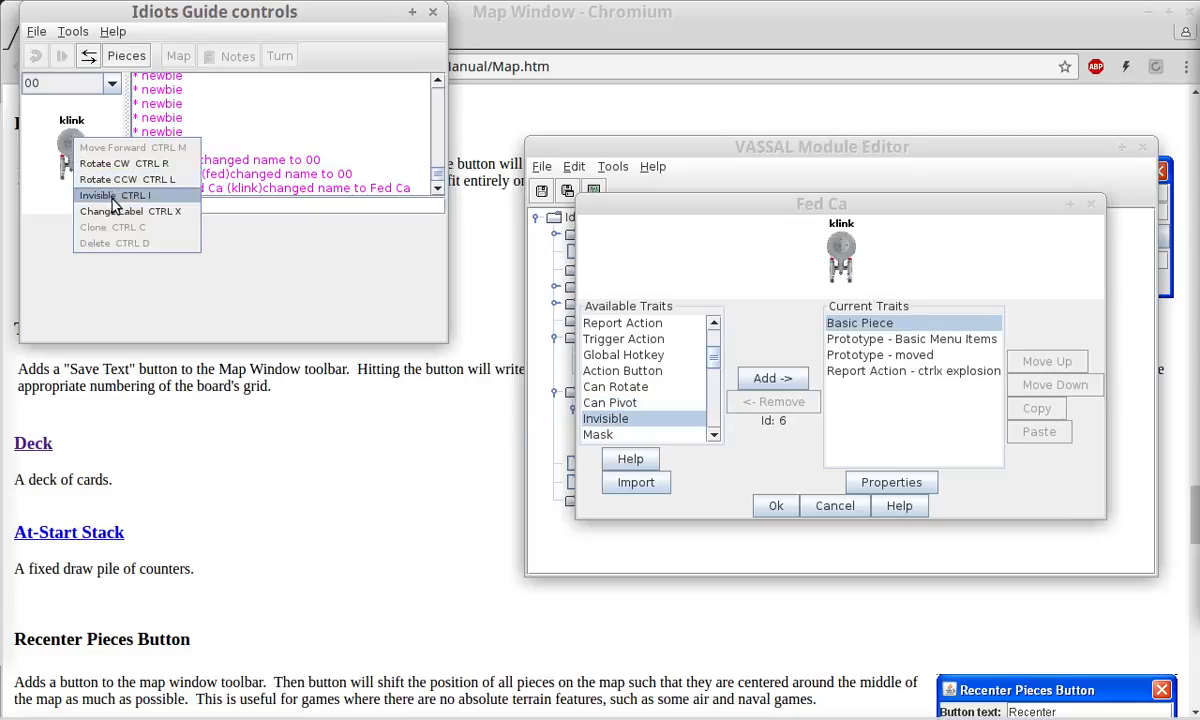
left_click(88, 186)
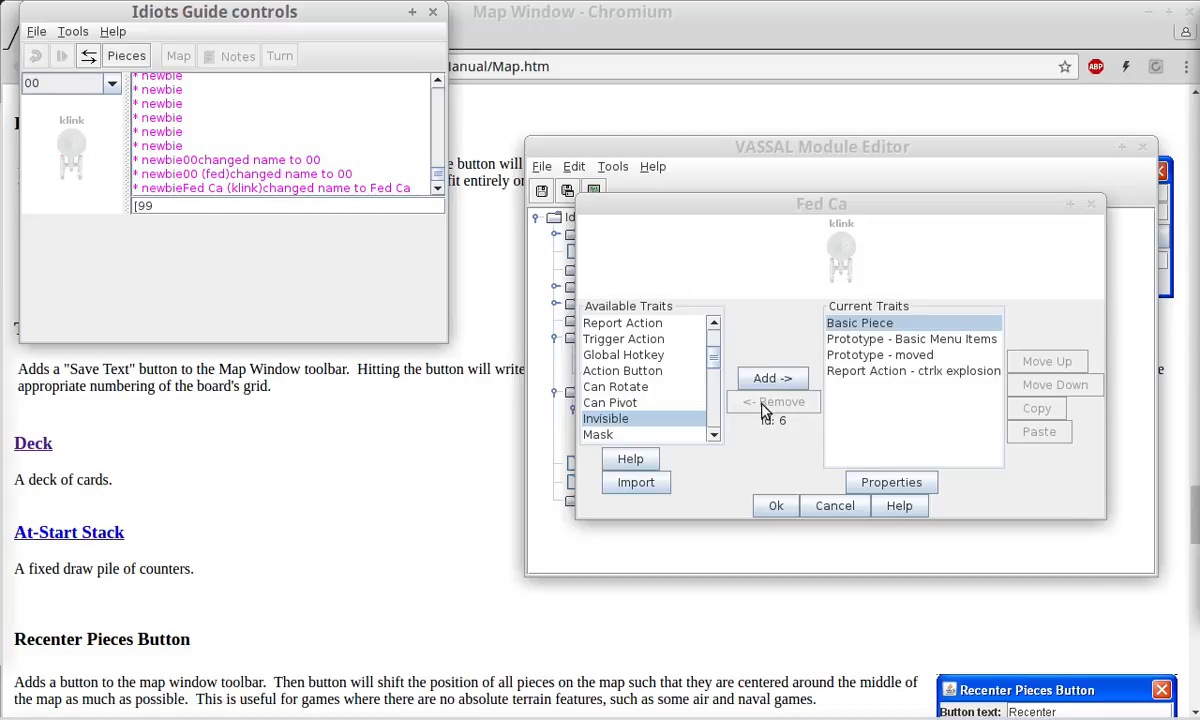
Examine the Send to Location trait's command, destination, map, board and position settings for Fed Ca, without adding the trait.
left_click(651, 436)
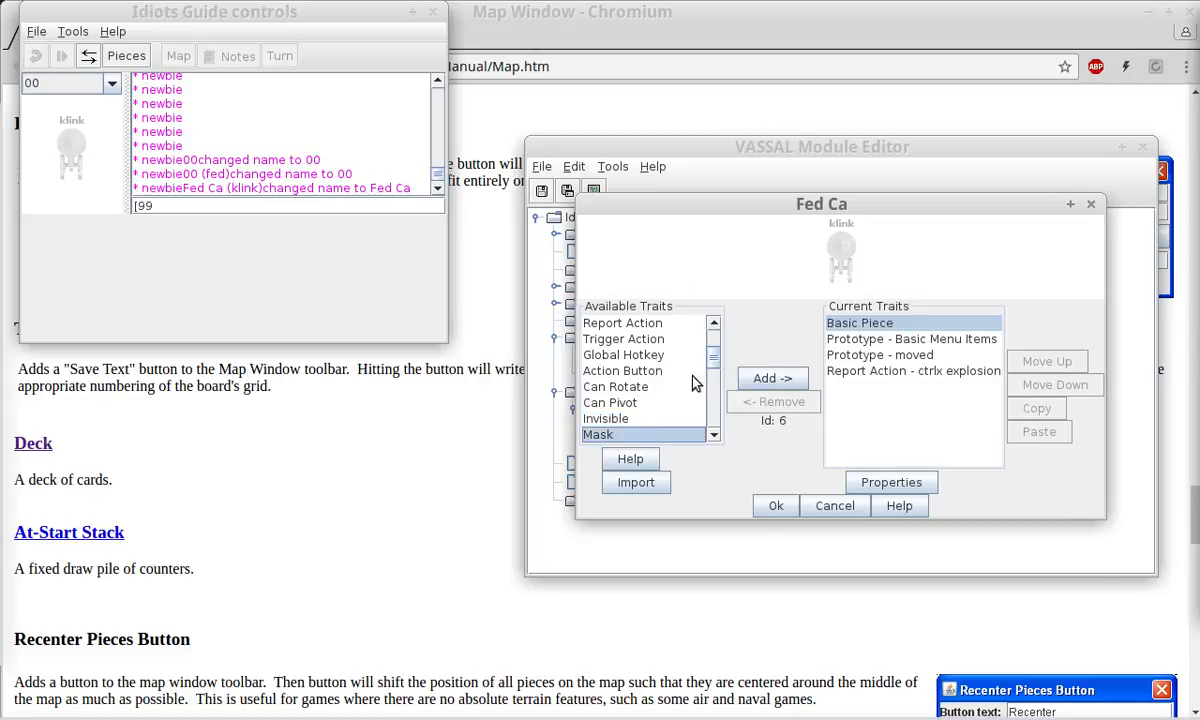
scroll(667, 372, "down", 2)
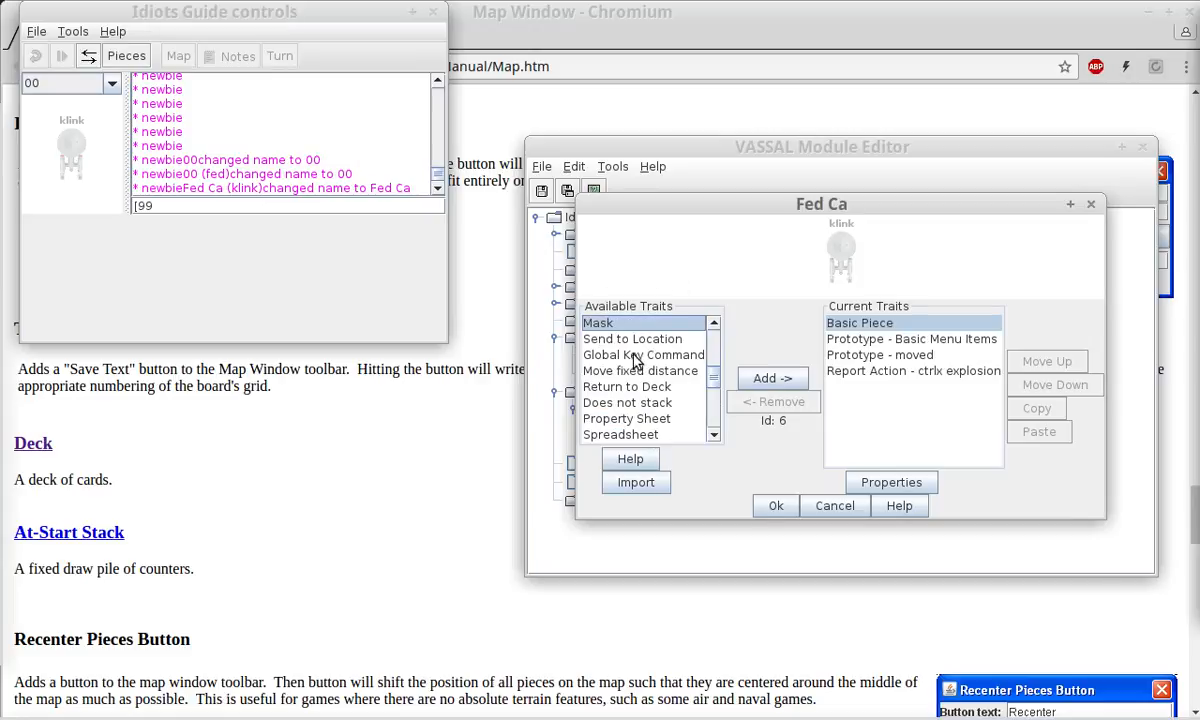
left_click(640, 341)
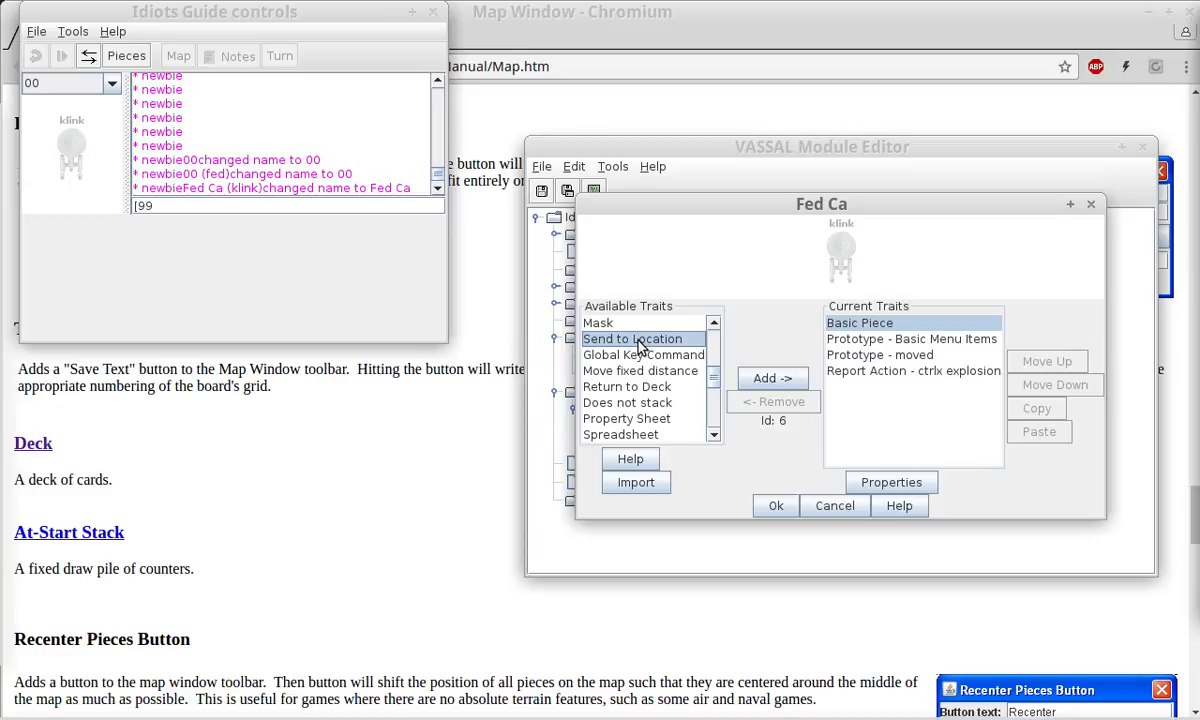
left_click(772, 379)
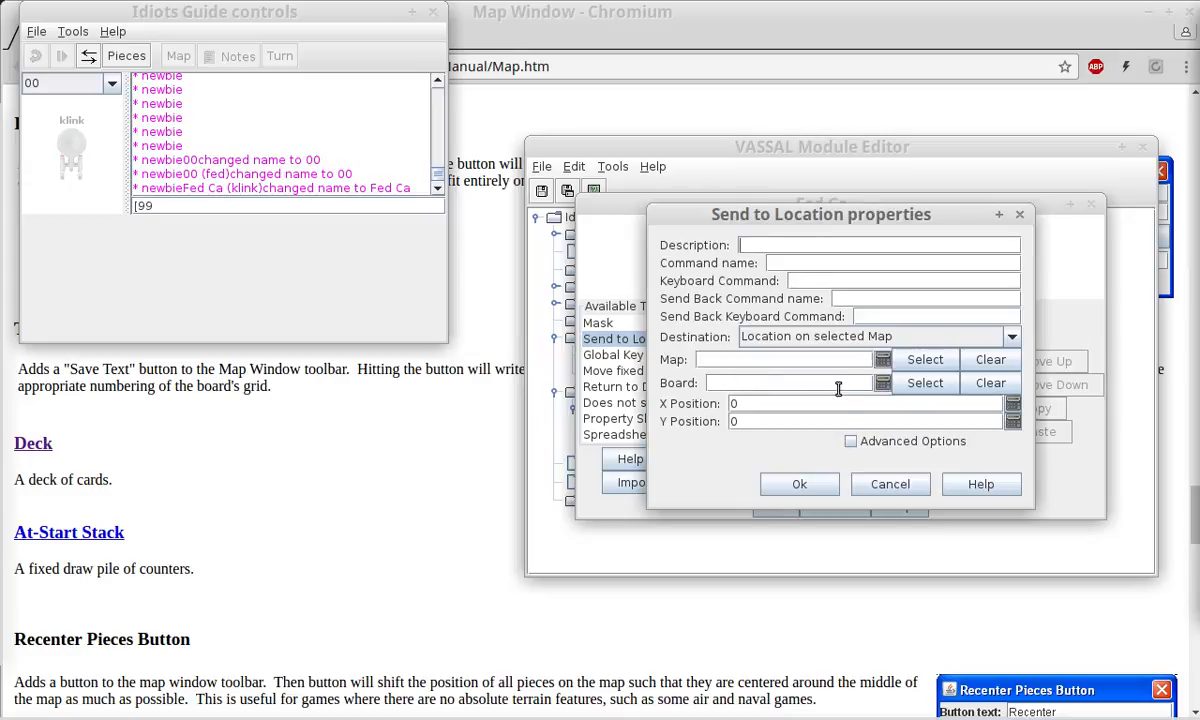
left_click(883, 491)
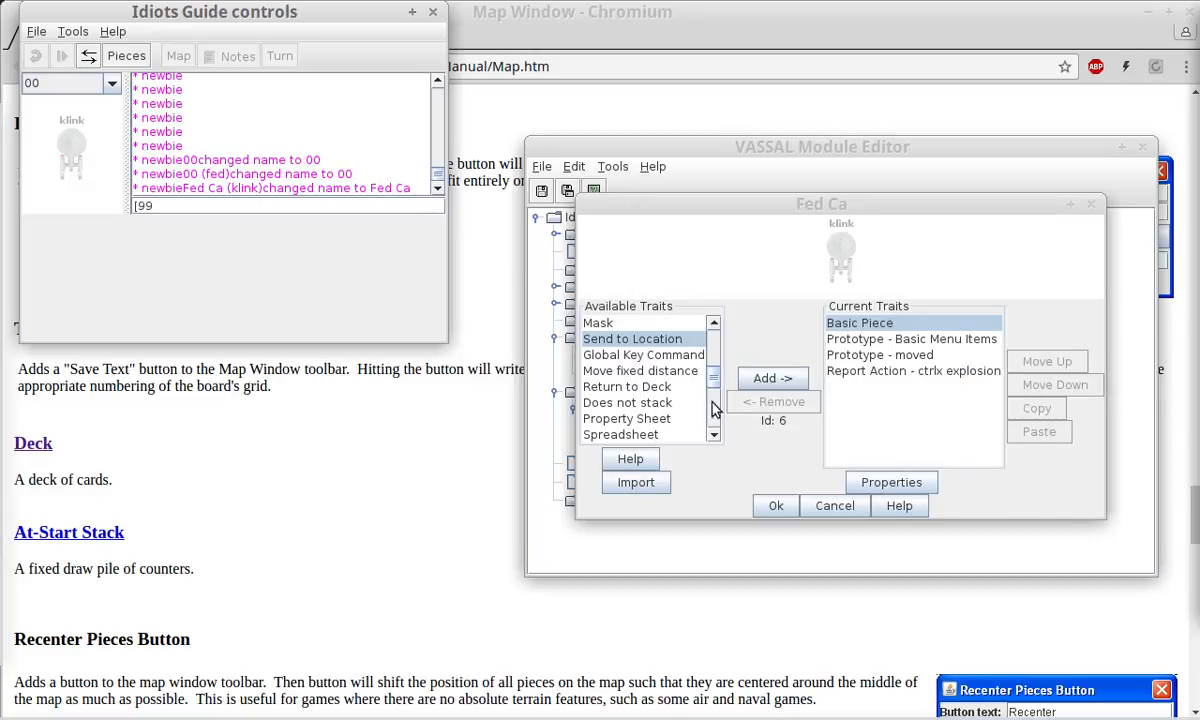
Examine the Global Key Command trait's command, matching, deck and range restriction settings for Fed Ca, without adding the trait.
left_click(657, 357)
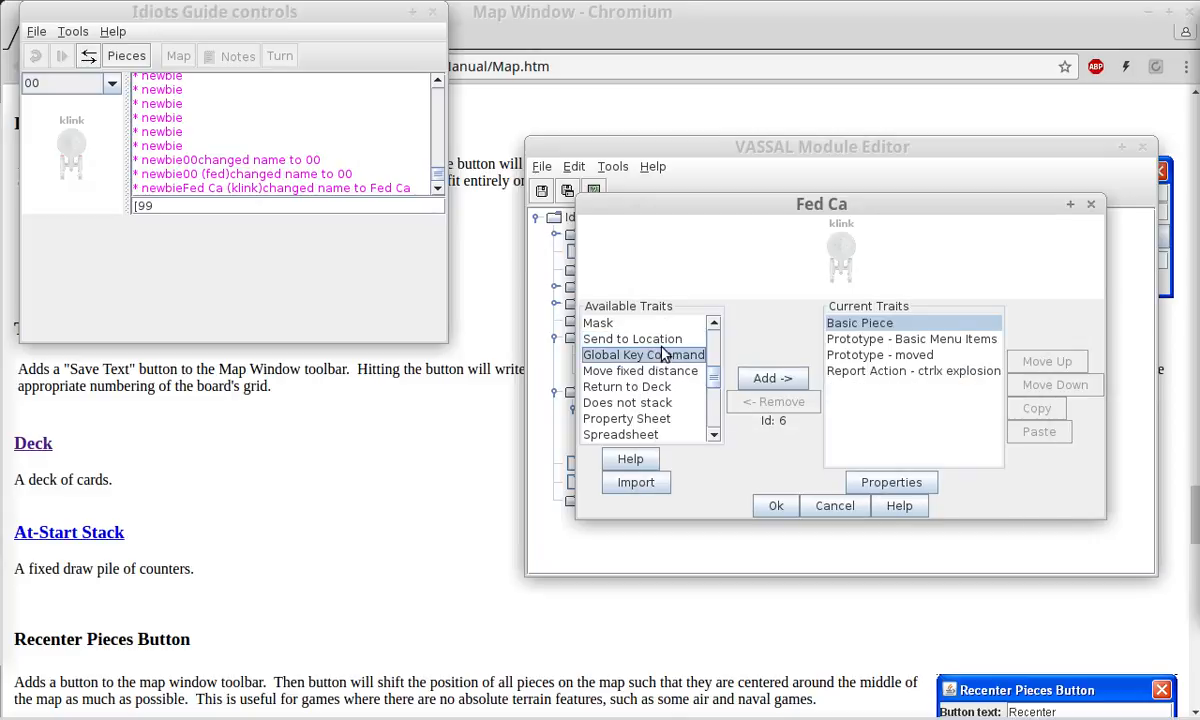
left_click_drag(674, 198, 584, 335)
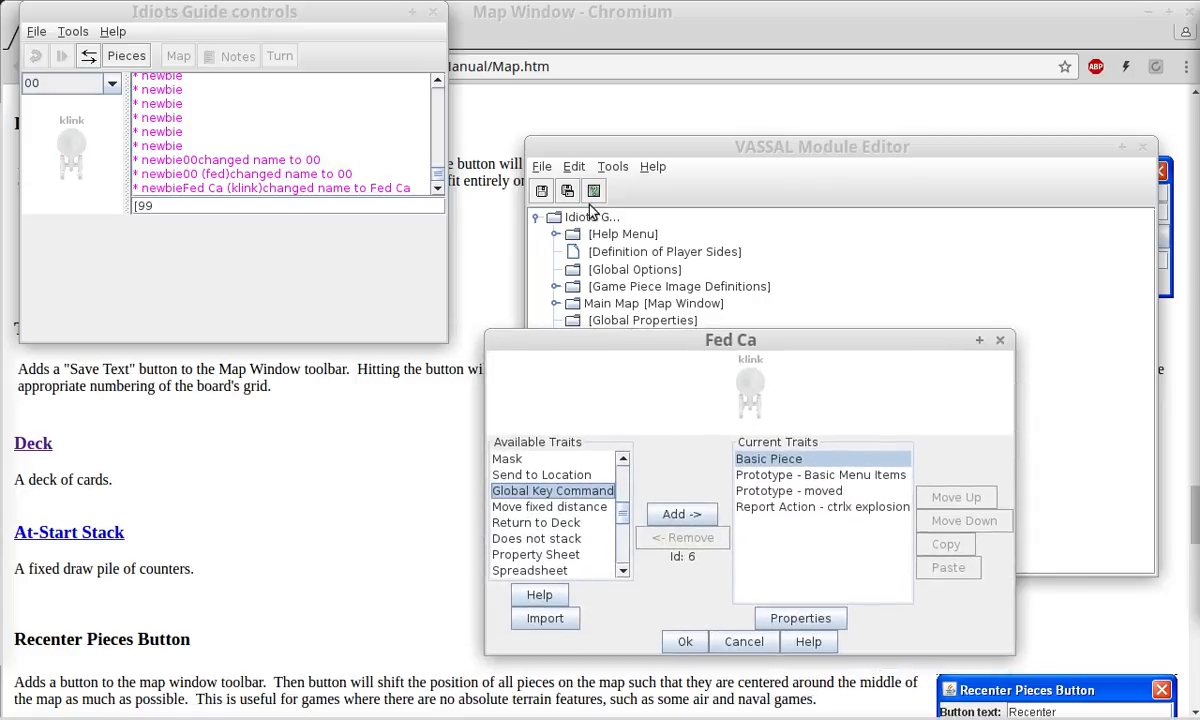
left_click(690, 513)
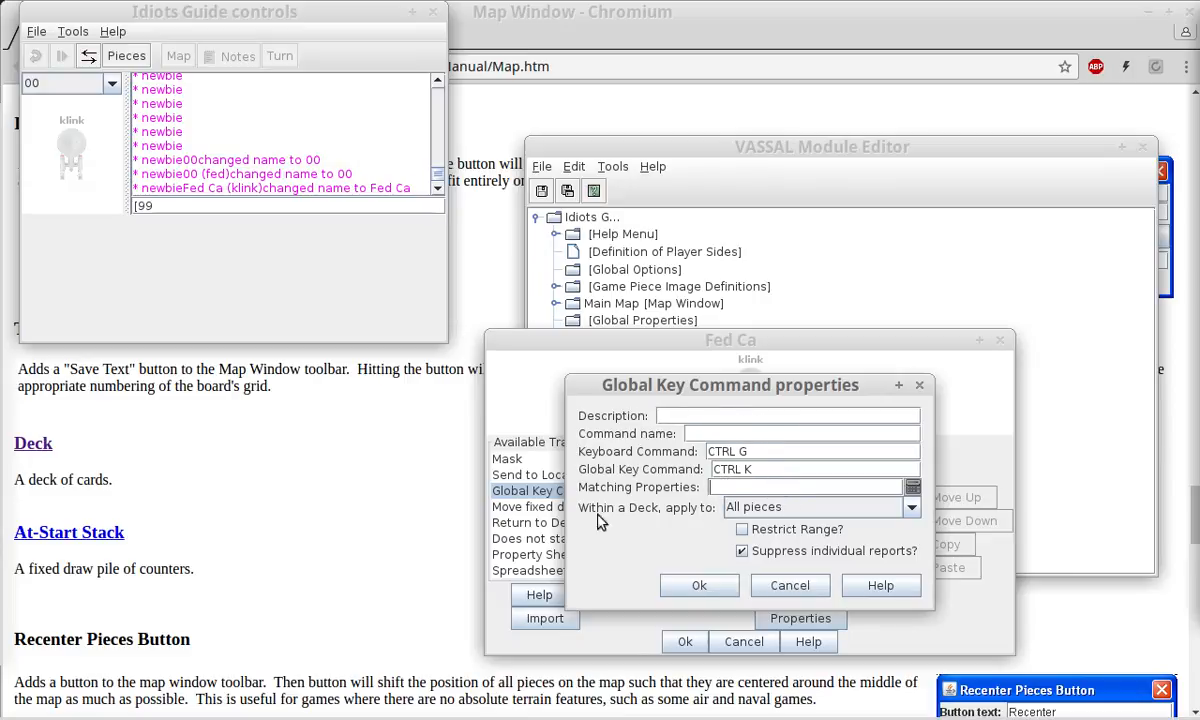
left_click(790, 510)
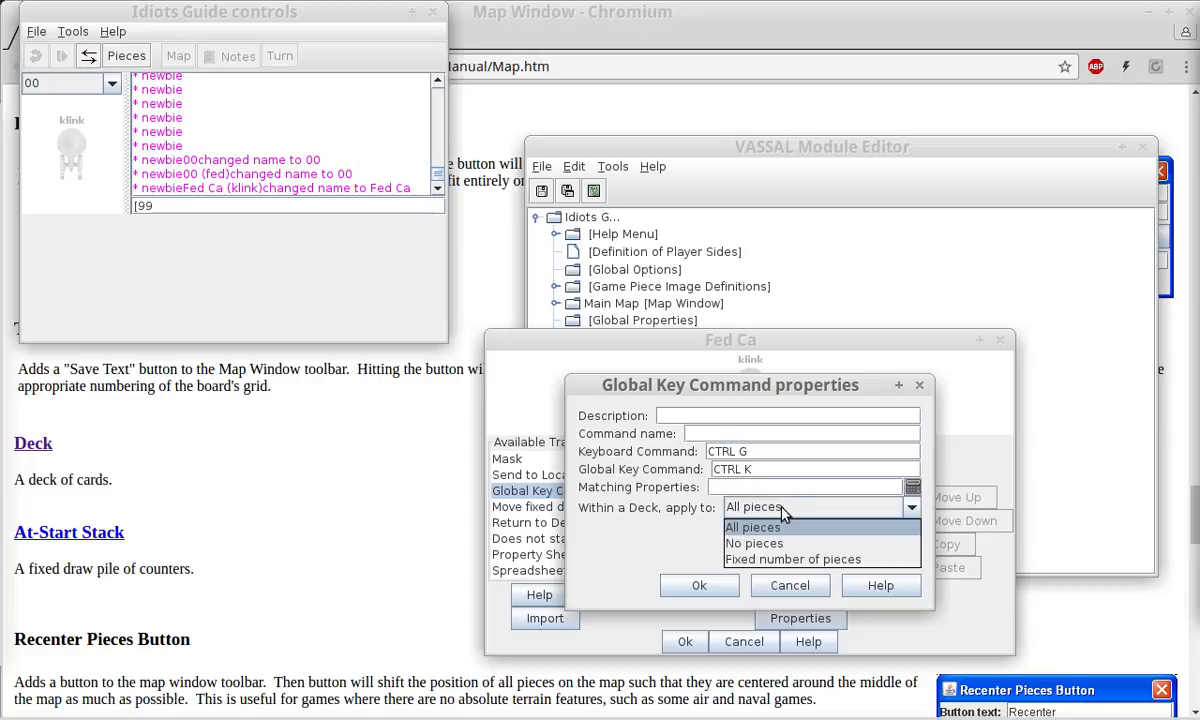
left_click(645, 562)
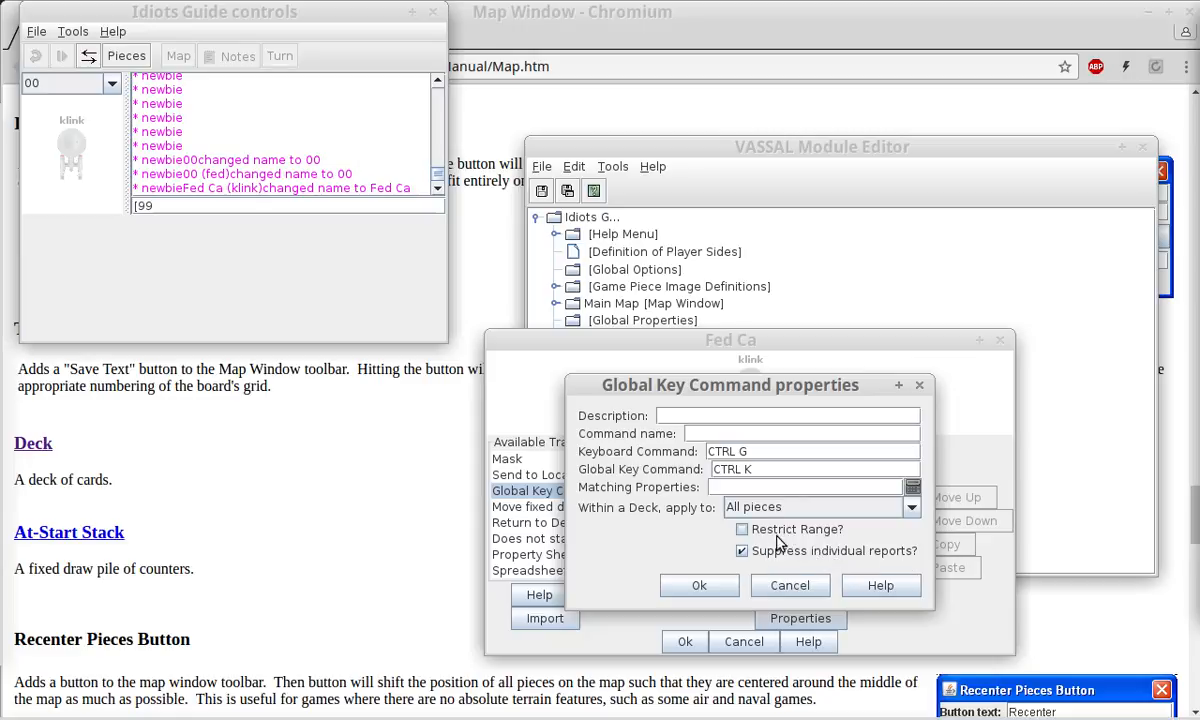
left_click(756, 529)
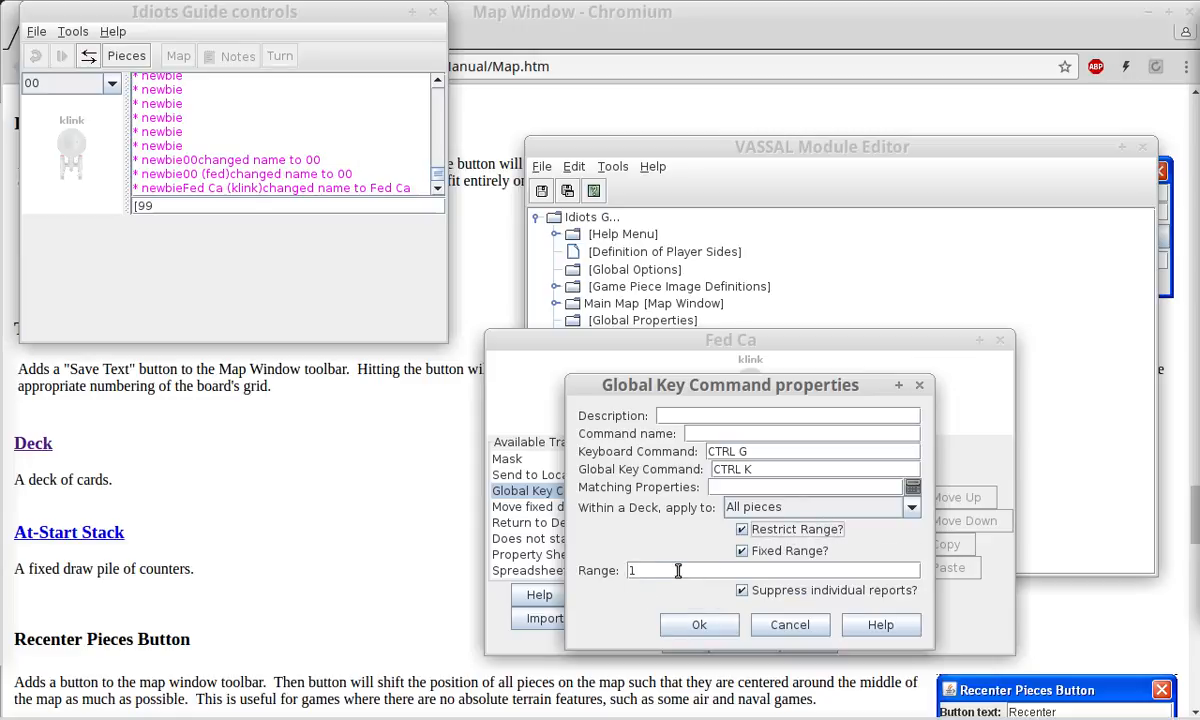
left_click(762, 528)
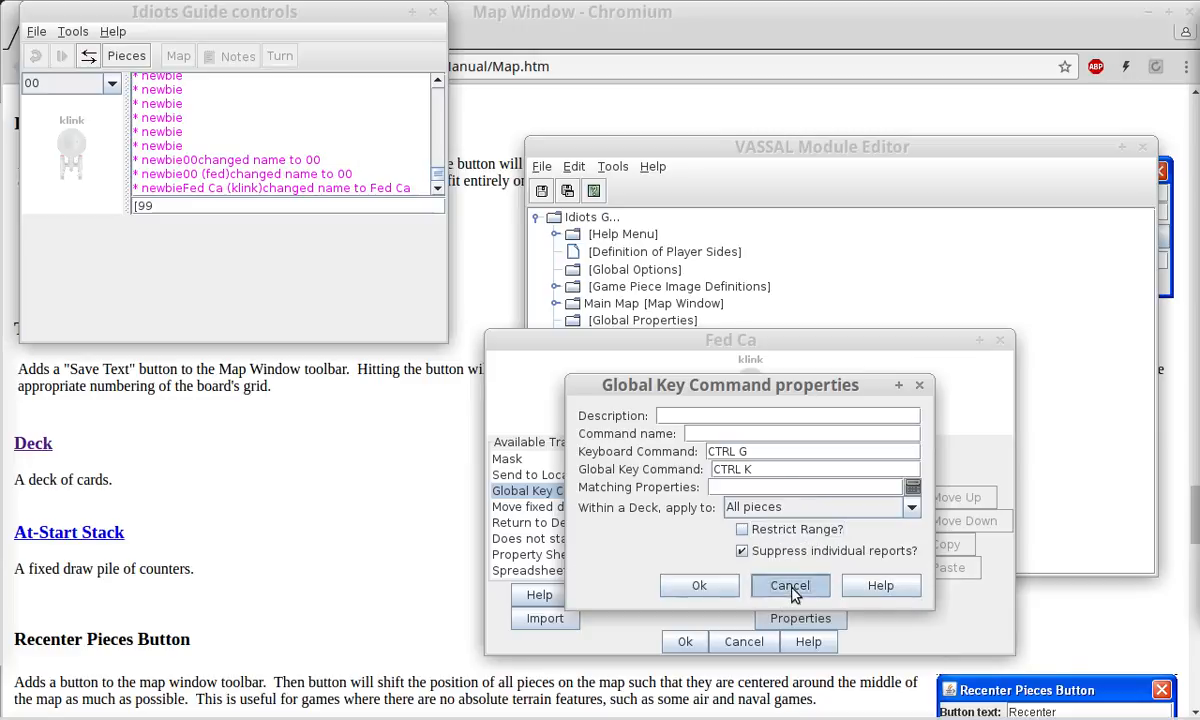
left_click(789, 588)
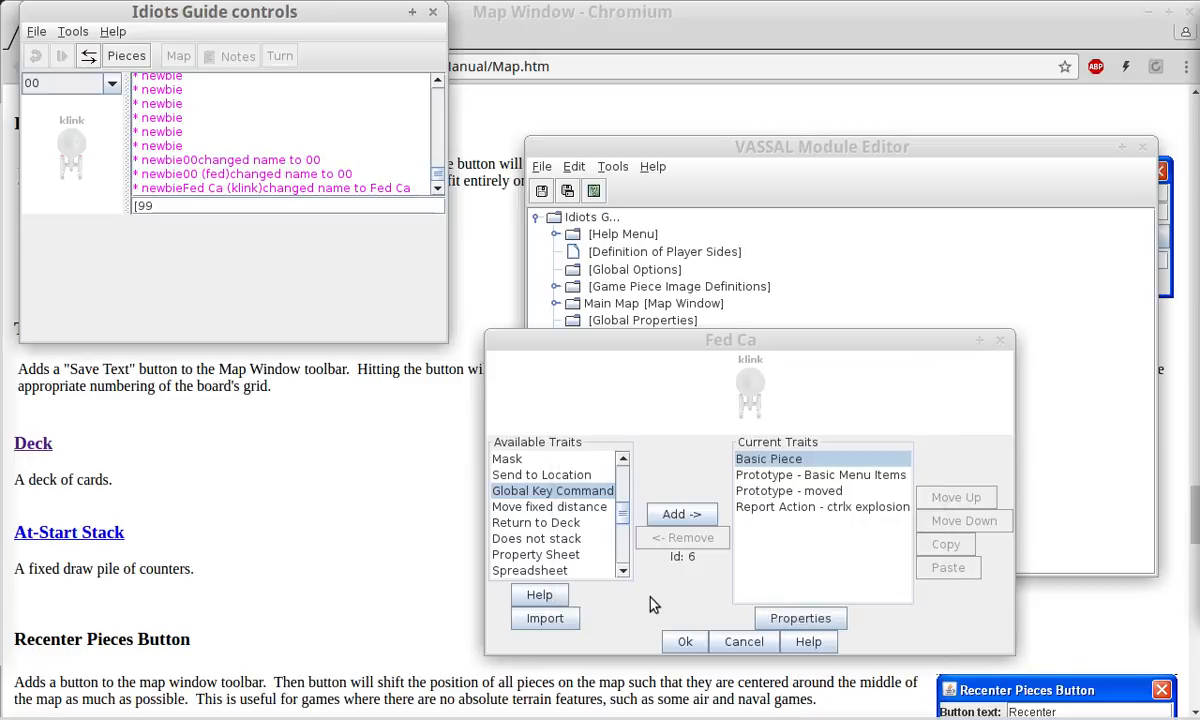
Examine the Return to Deck trait's menu text, command and destination deck settings for Fed Ca, without adding the trait.
left_click(578, 508)
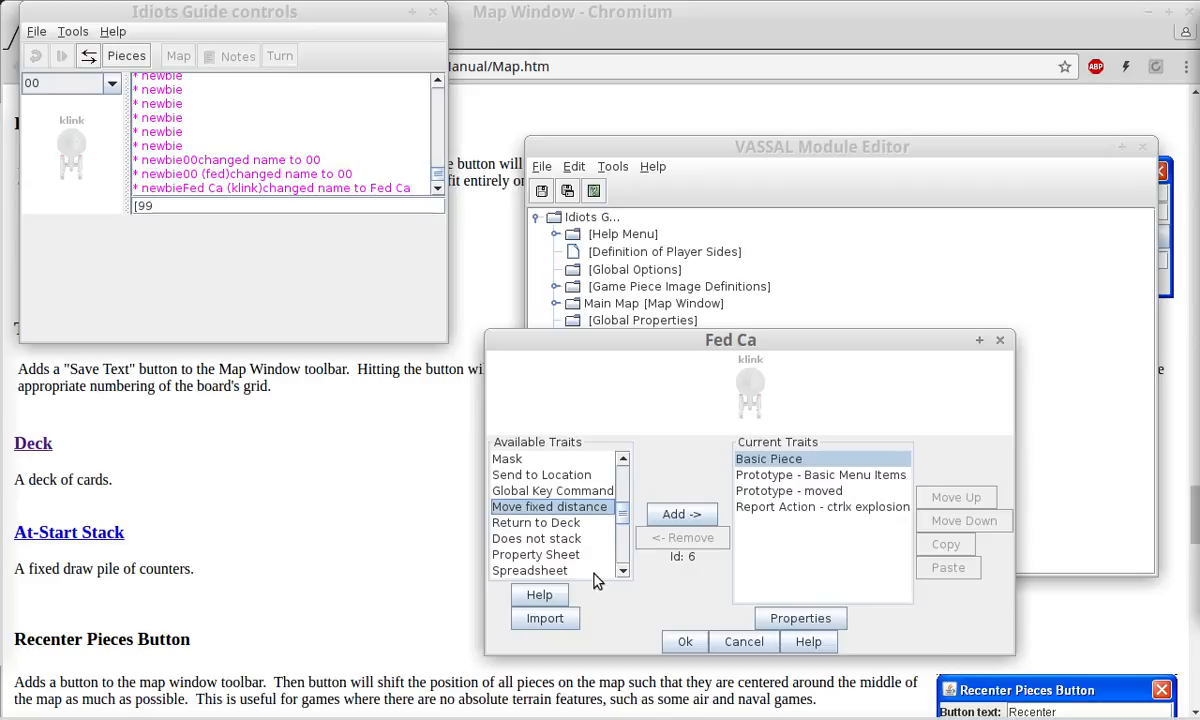
left_click(534, 524)
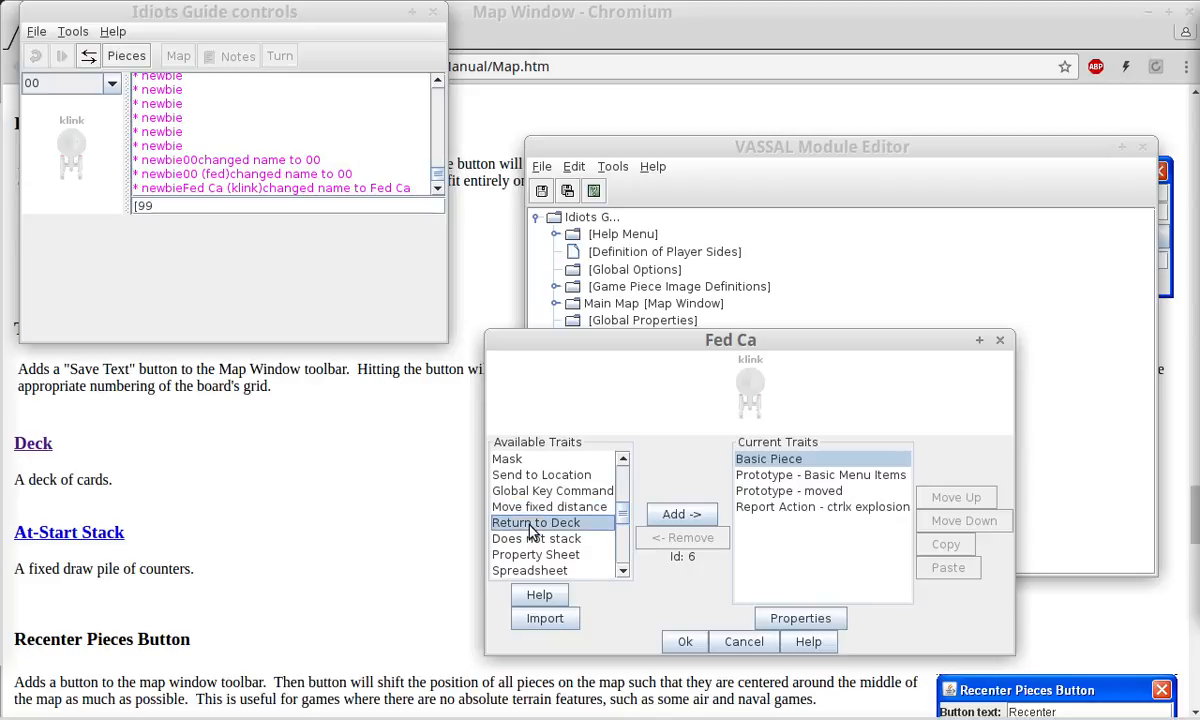
left_click(668, 514)
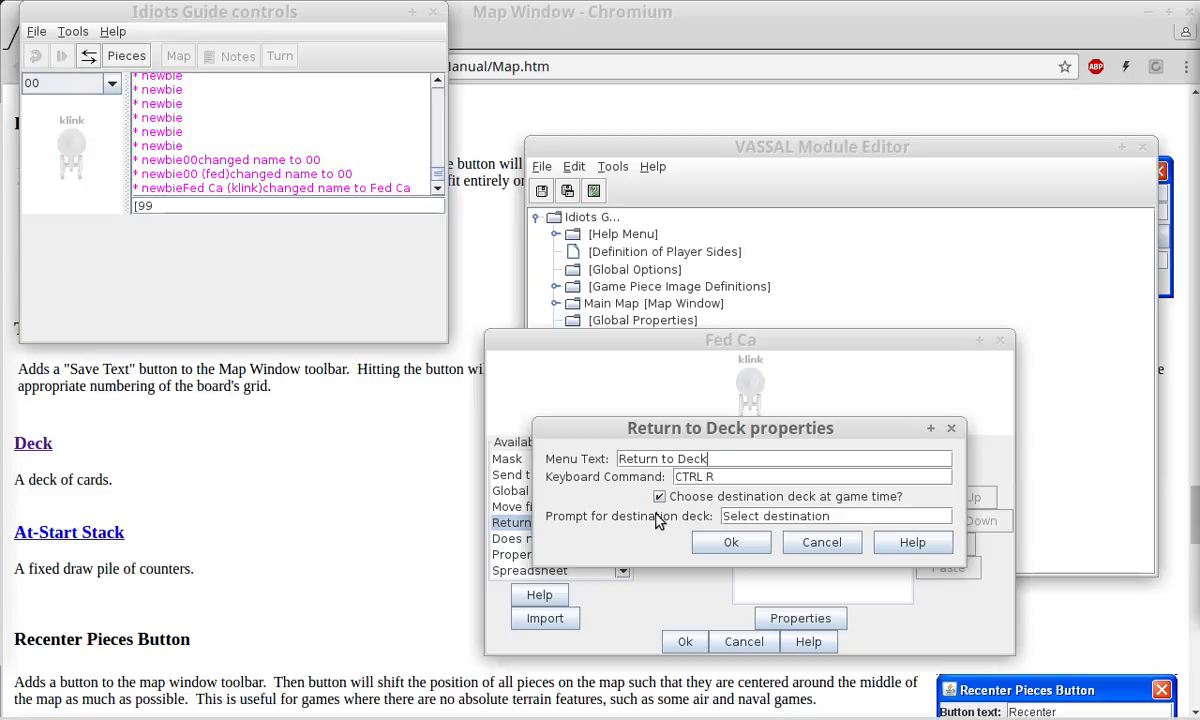
left_click(818, 542)
Review the piece selection and movement choices of the Does not stack trait for Fed Ca.
left_click(510, 539)
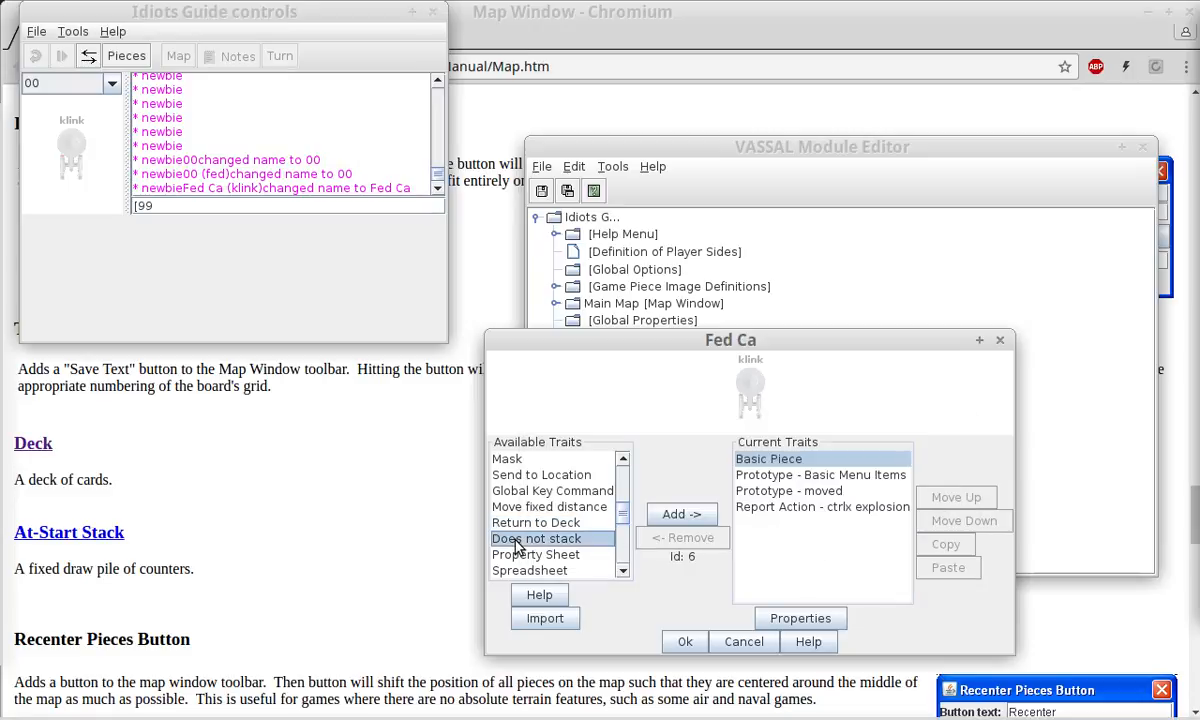
left_click(681, 514)
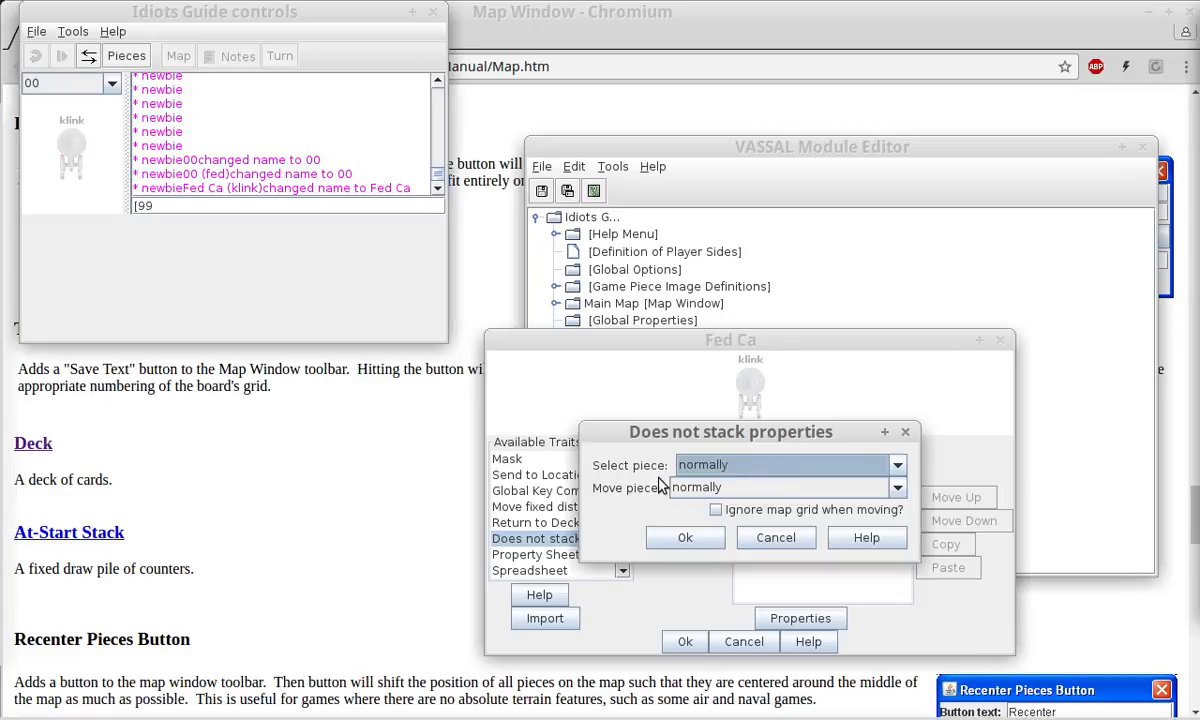
left_click(706, 470)
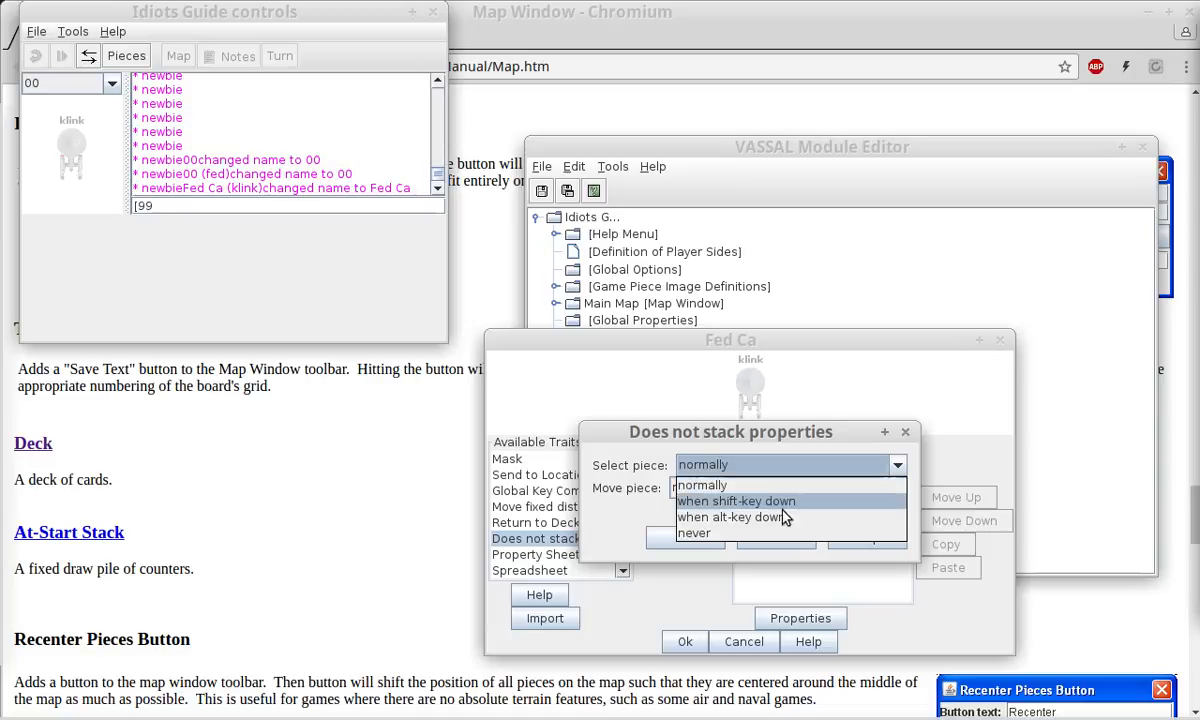
left_click(631, 413)
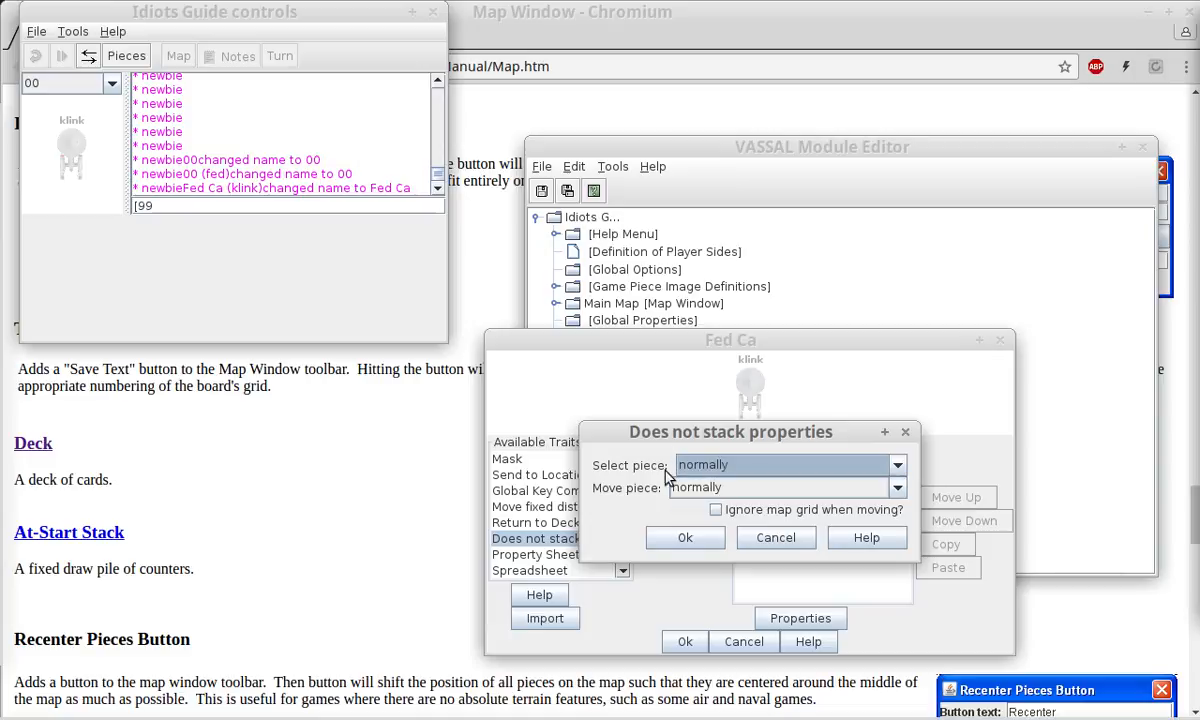
left_click(727, 490)
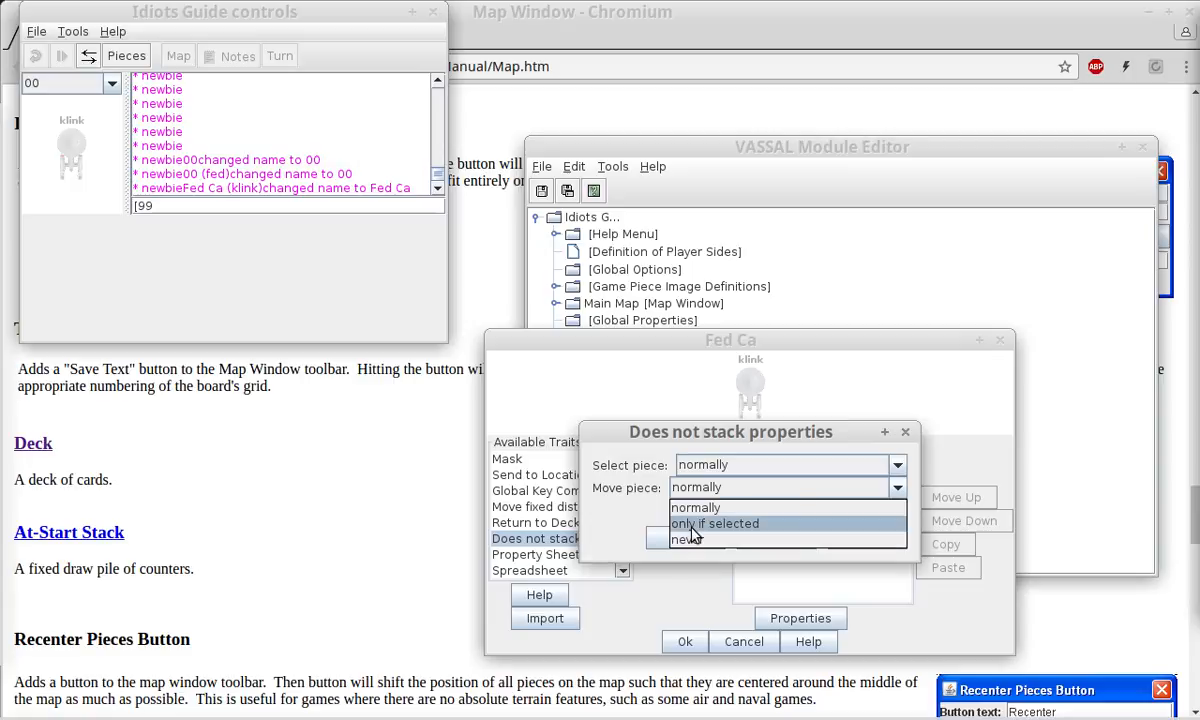
left_click(615, 509)
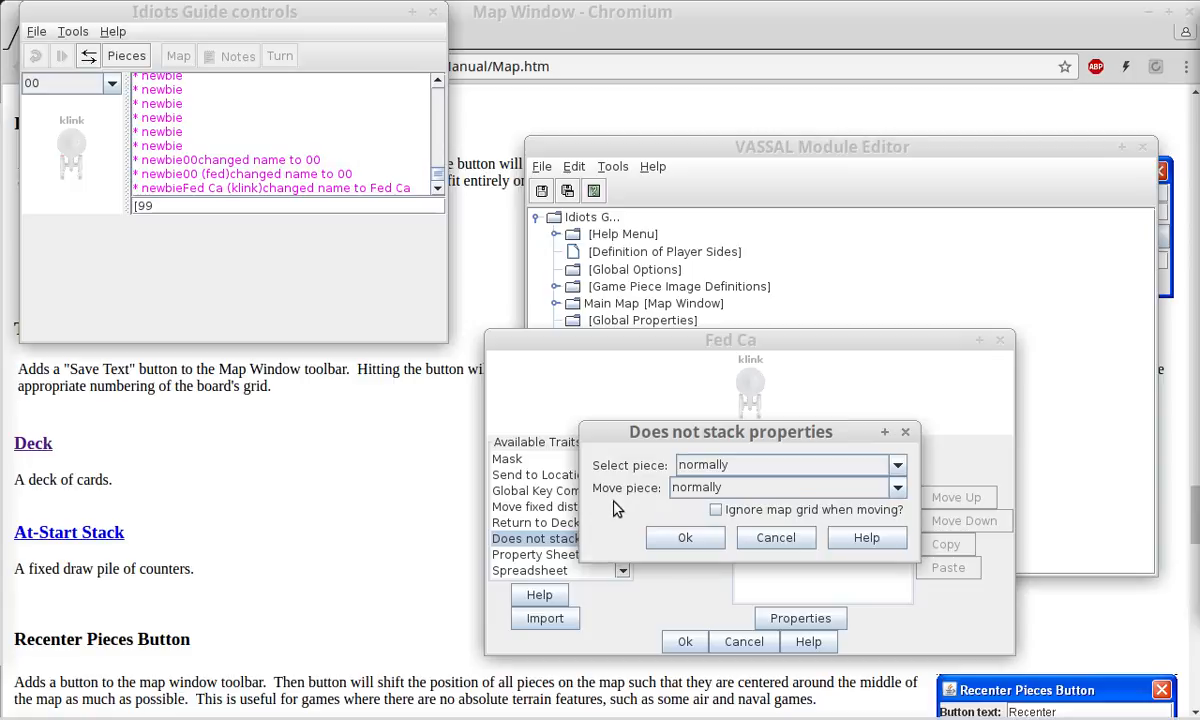
Try Does not stack with movement "only if selected" and selection "when alt-key down", and leave without adding the trait.
left_click(672, 490)
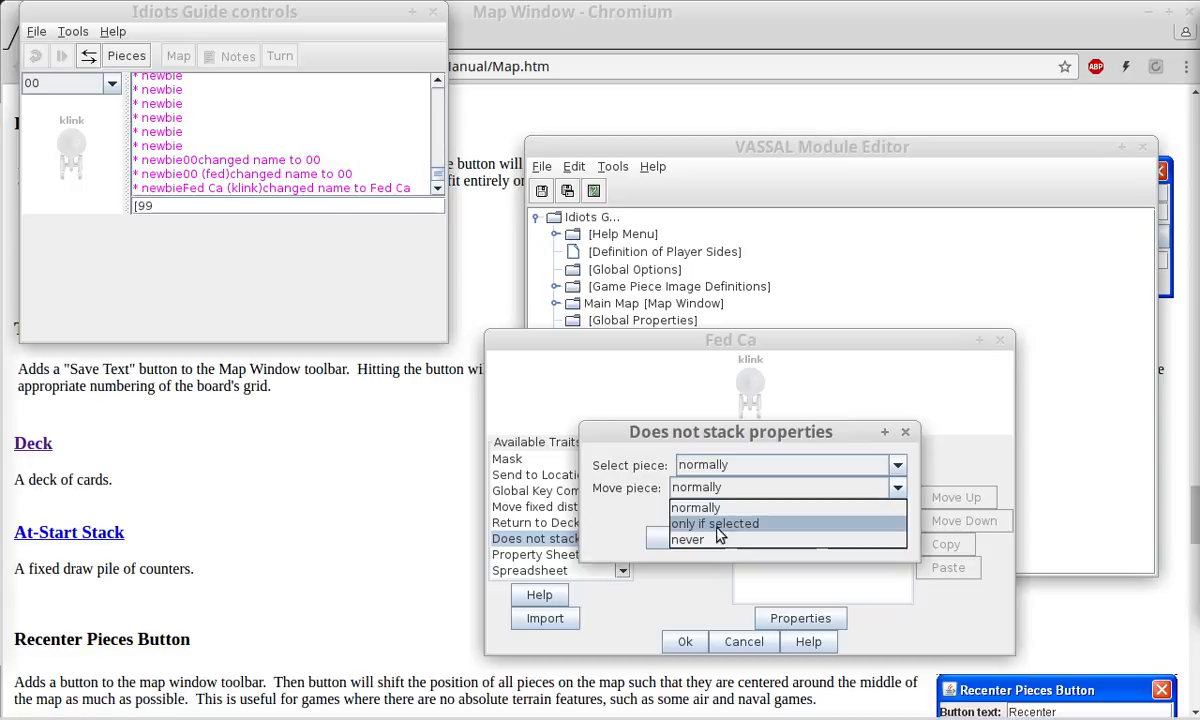
left_click(690, 523)
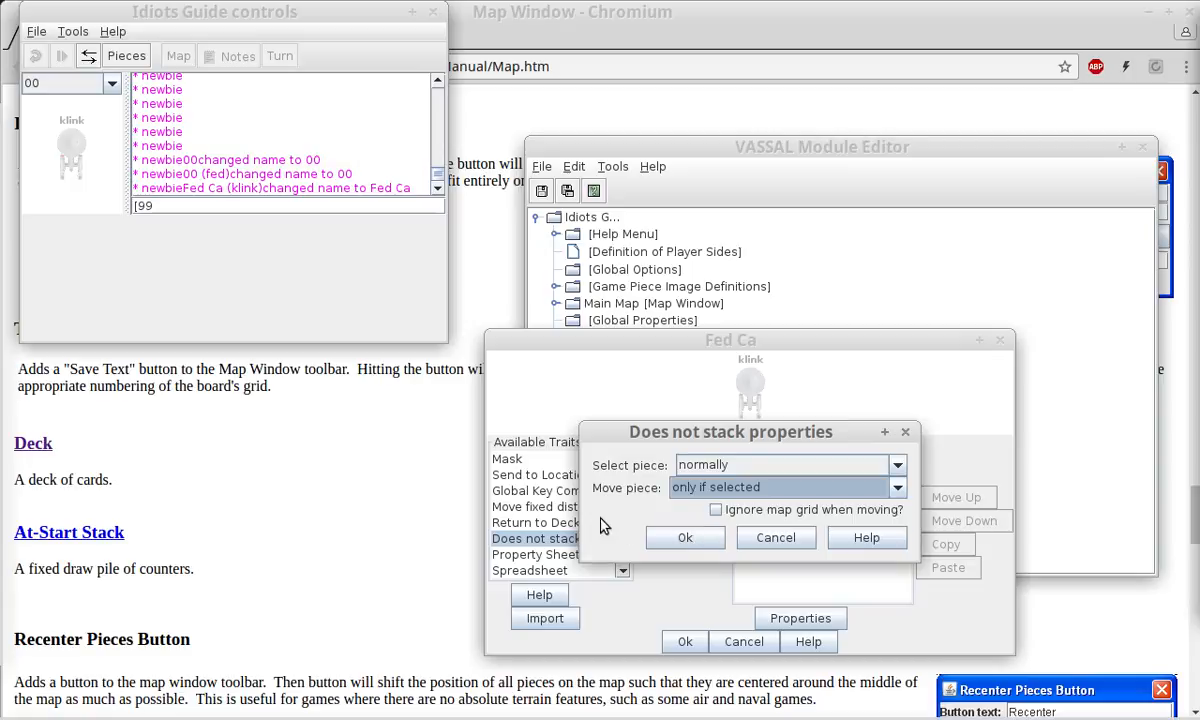
left_click(690, 465)
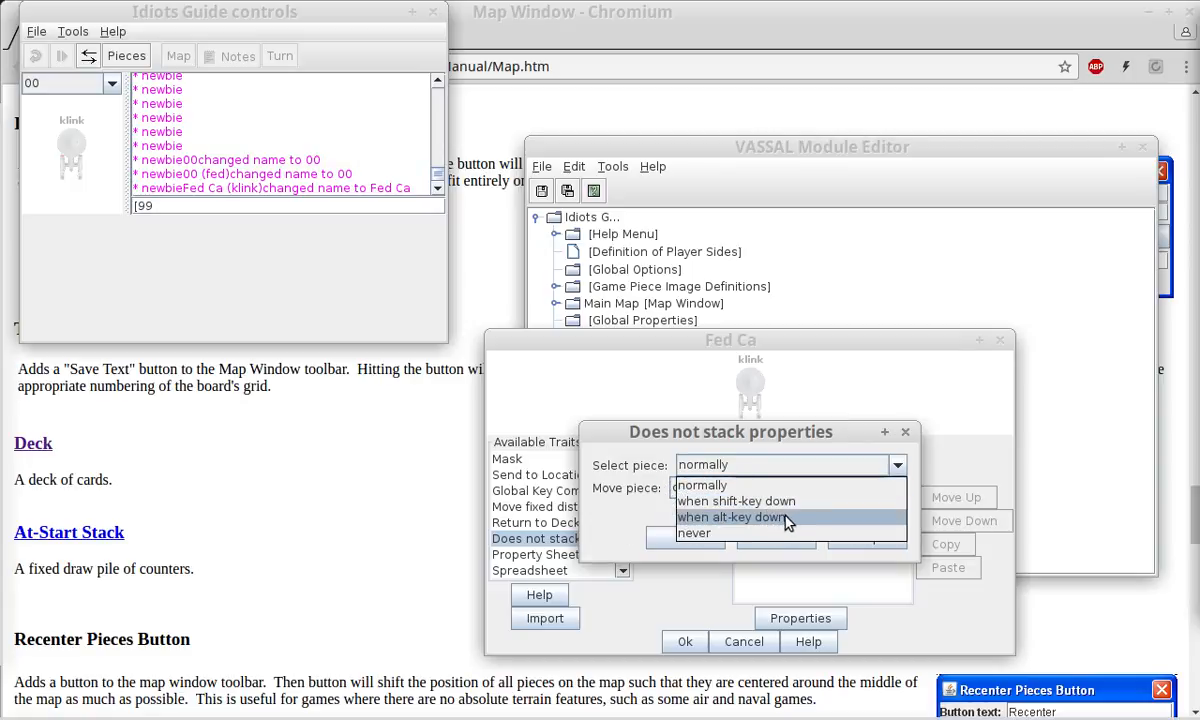
left_click(730, 517)
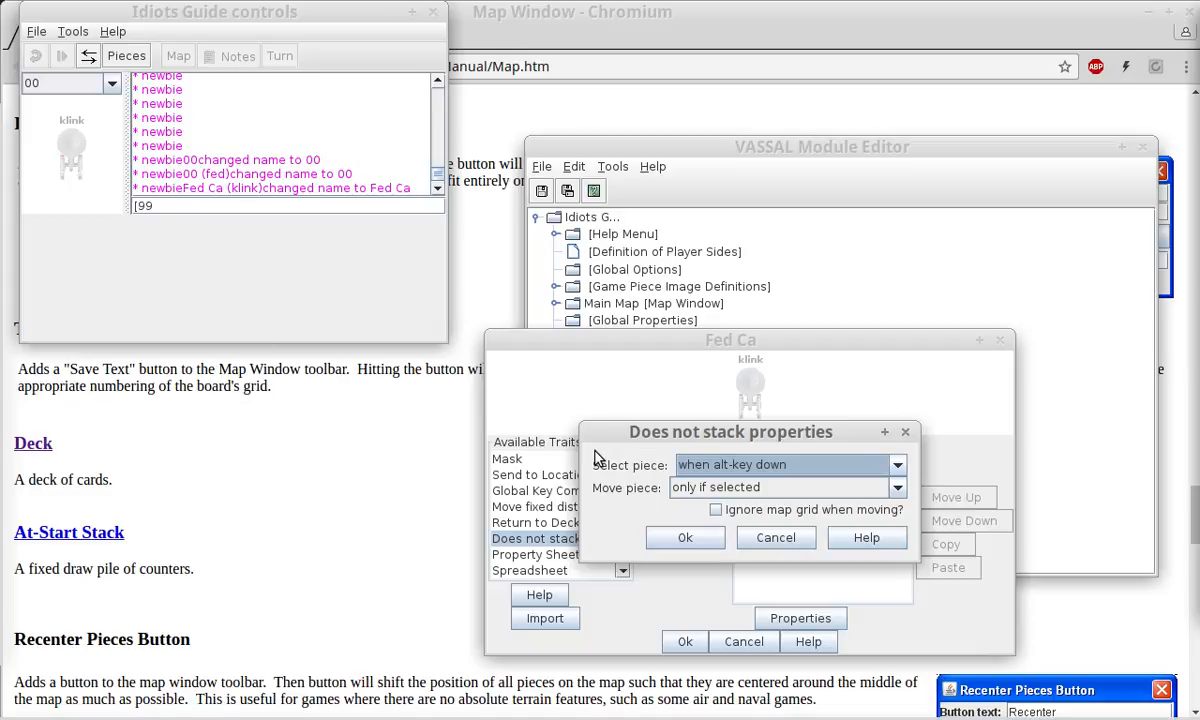
left_click(776, 538)
Open a new Property Sheet trait for Fed Ca and close its properties with the default settings.
left_click(540, 554)
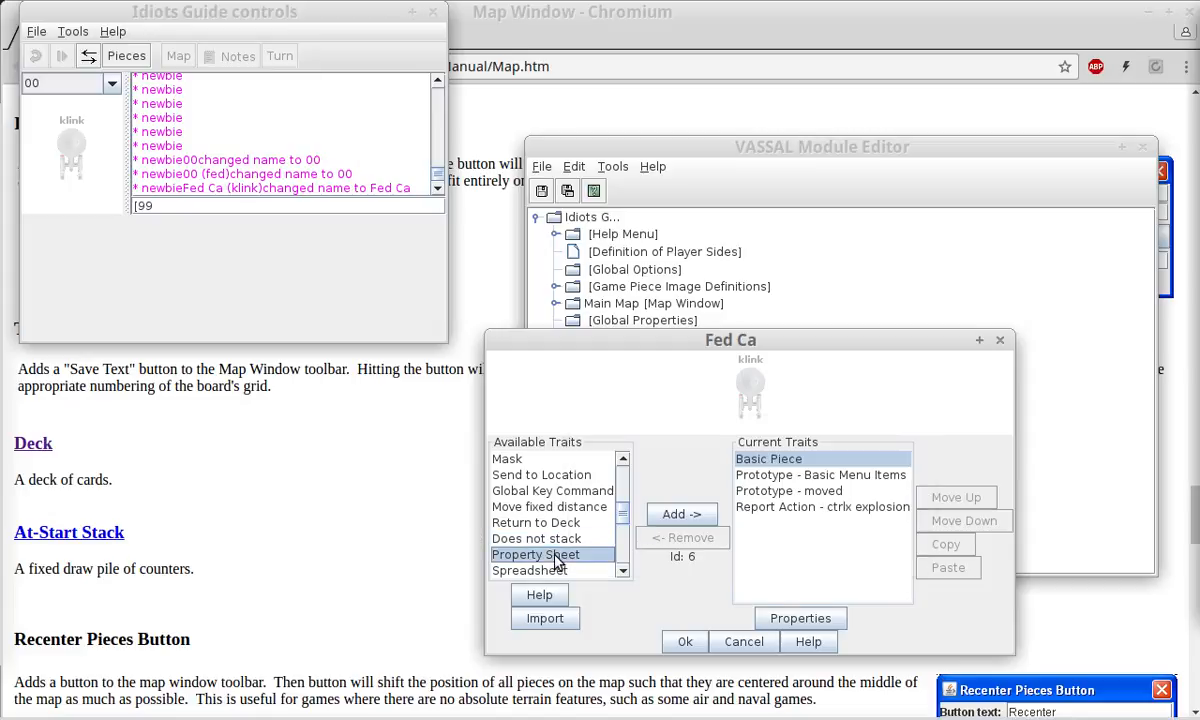
left_click(660, 521)
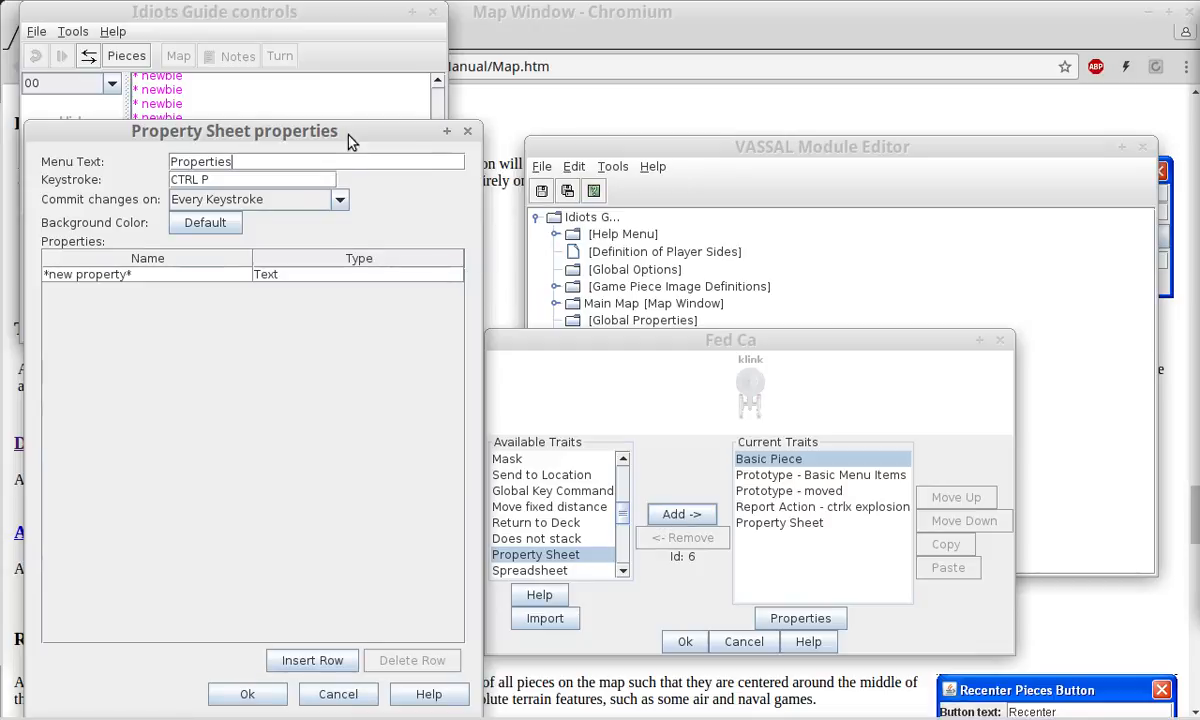
left_click(469, 133)
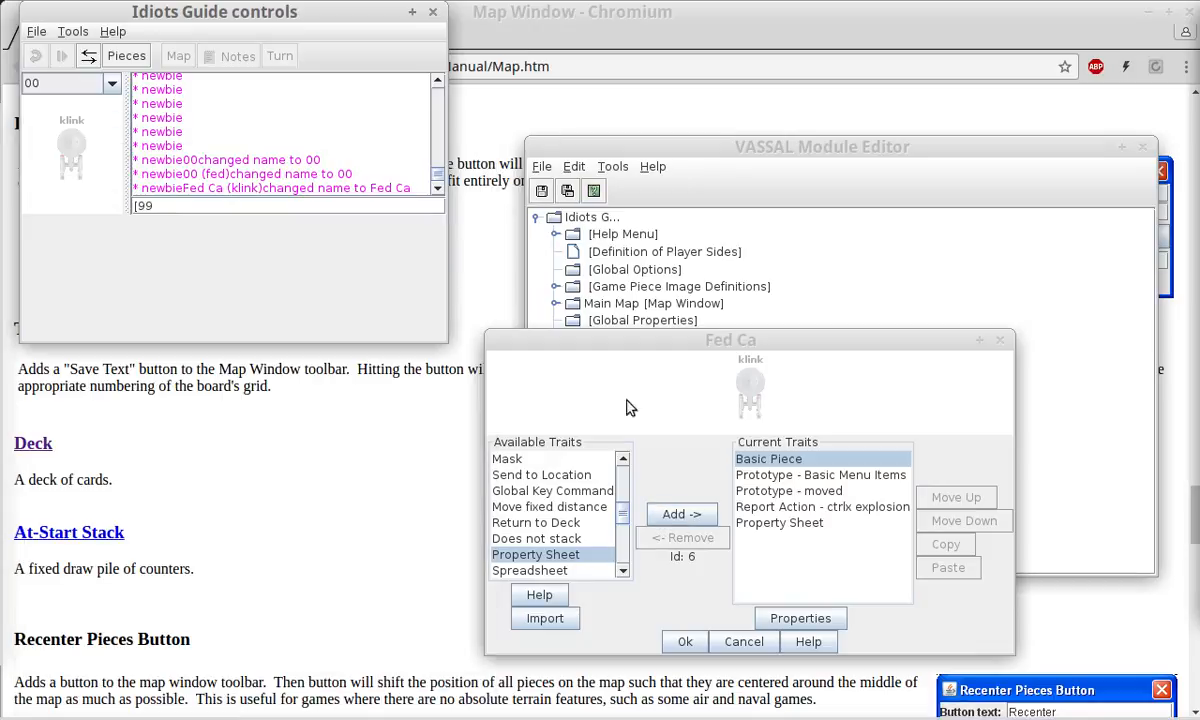
Examine the Spreadsheet trait's command, row and column settings for Fed Ca, without adding the trait.
left_click(520, 570)
left_click(697, 514)
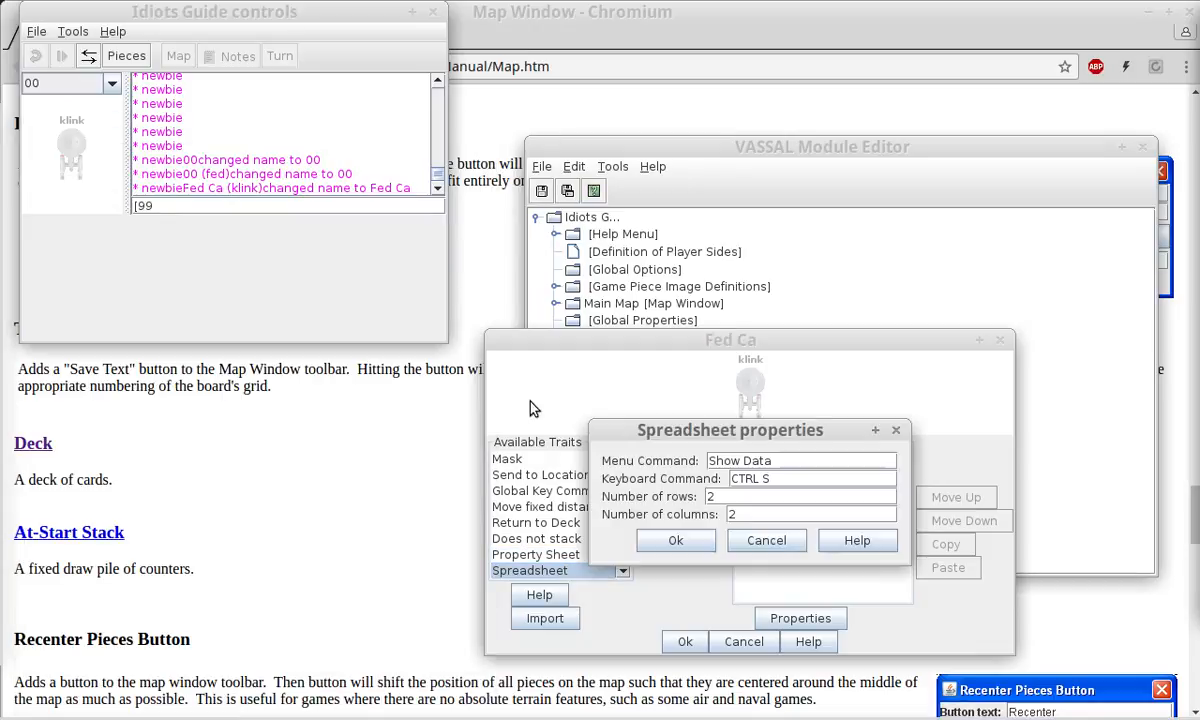
left_click(728, 513)
key("BackSpace")
type("2")
left_click(757, 541)
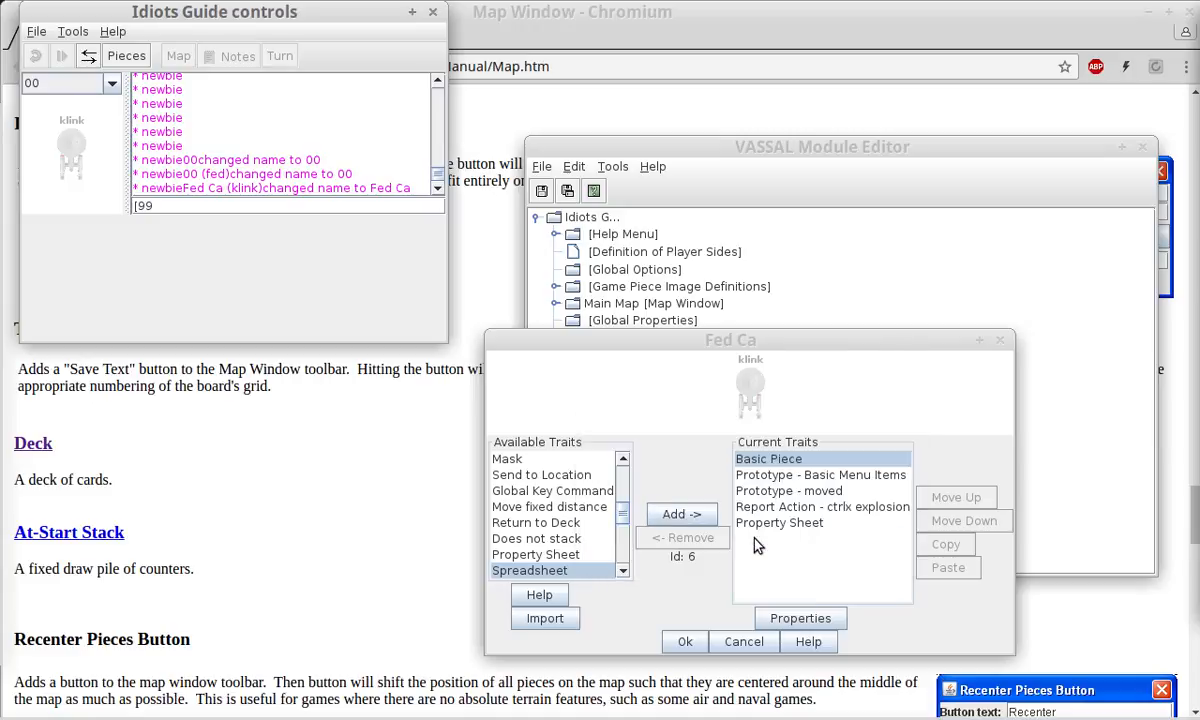
Add a Property Sheet trait to Fed Ca with its first property's type set to Spinner.
left_click(557, 556)
left_click(681, 513)
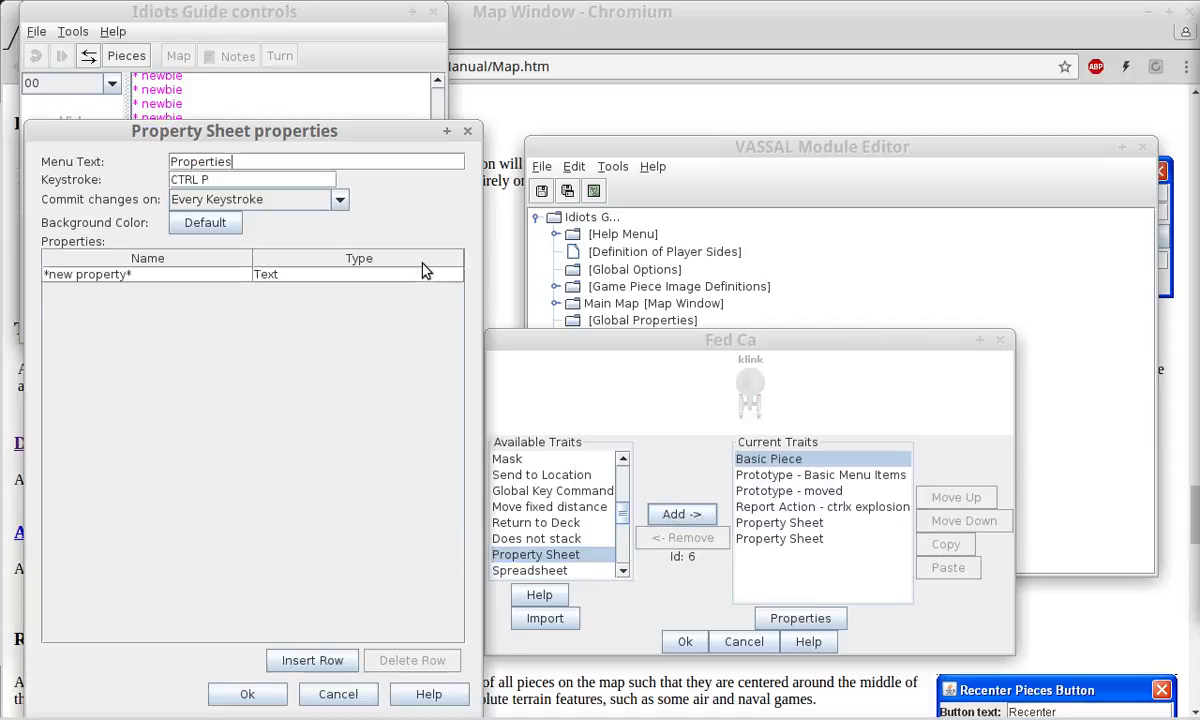
left_click(82, 272)
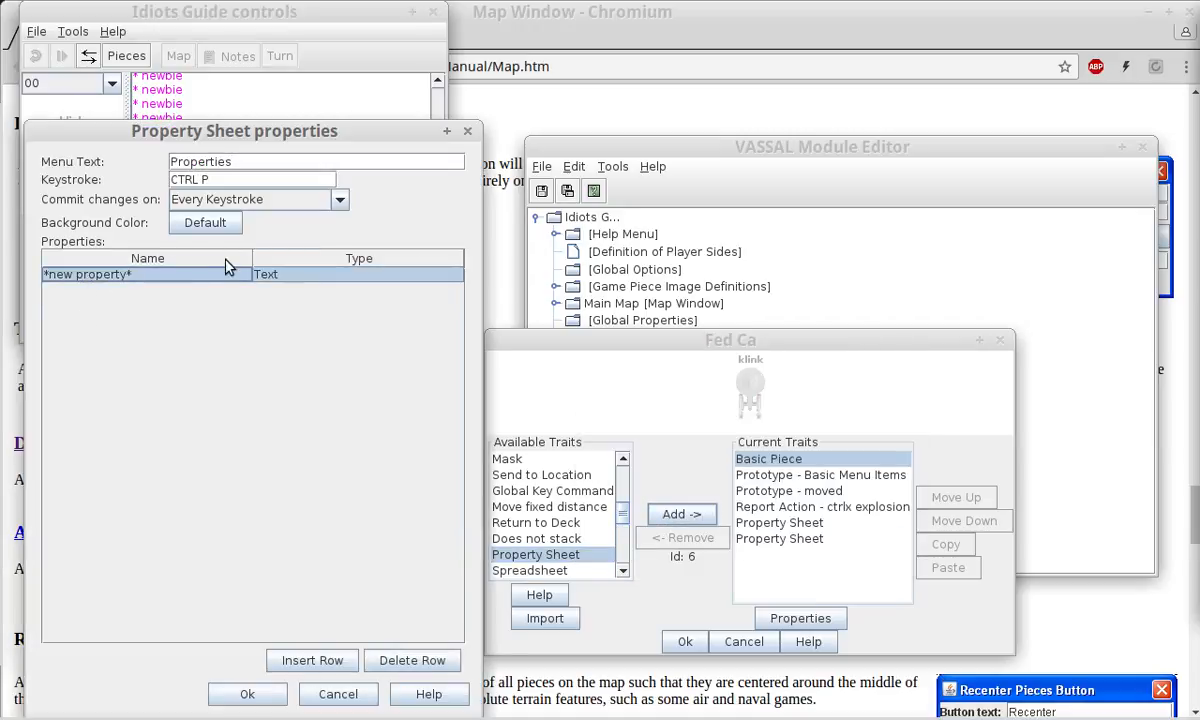
left_click(292, 276)
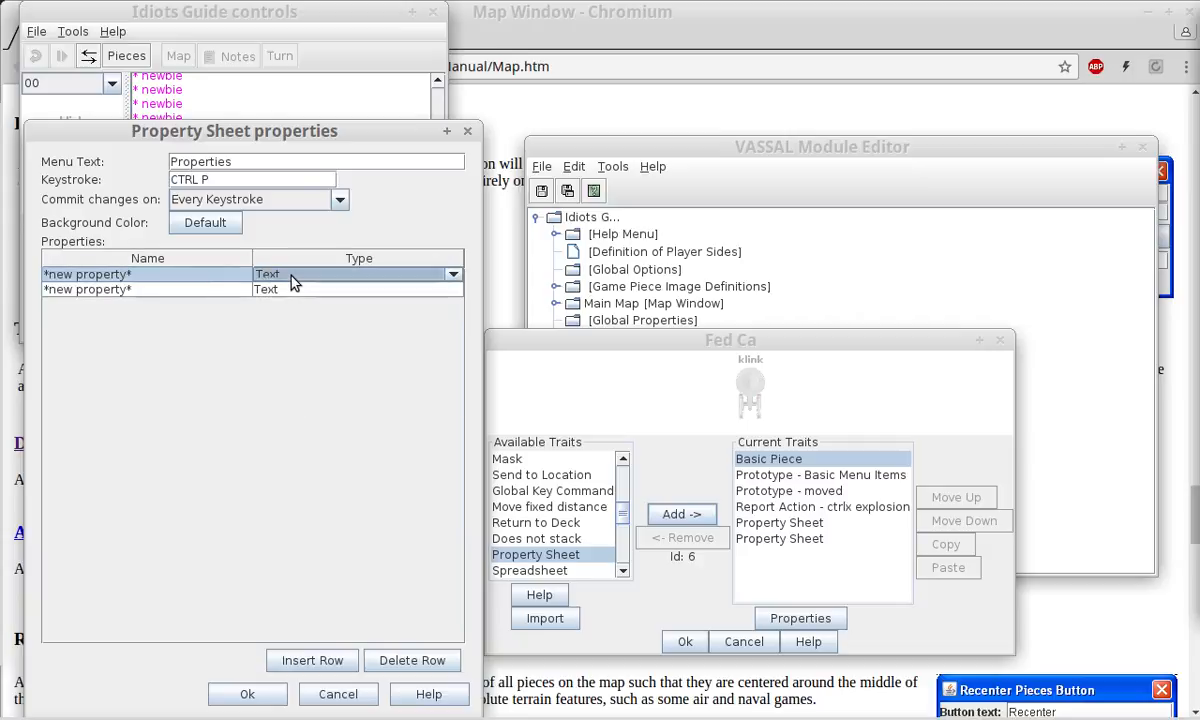
left_click(292, 280)
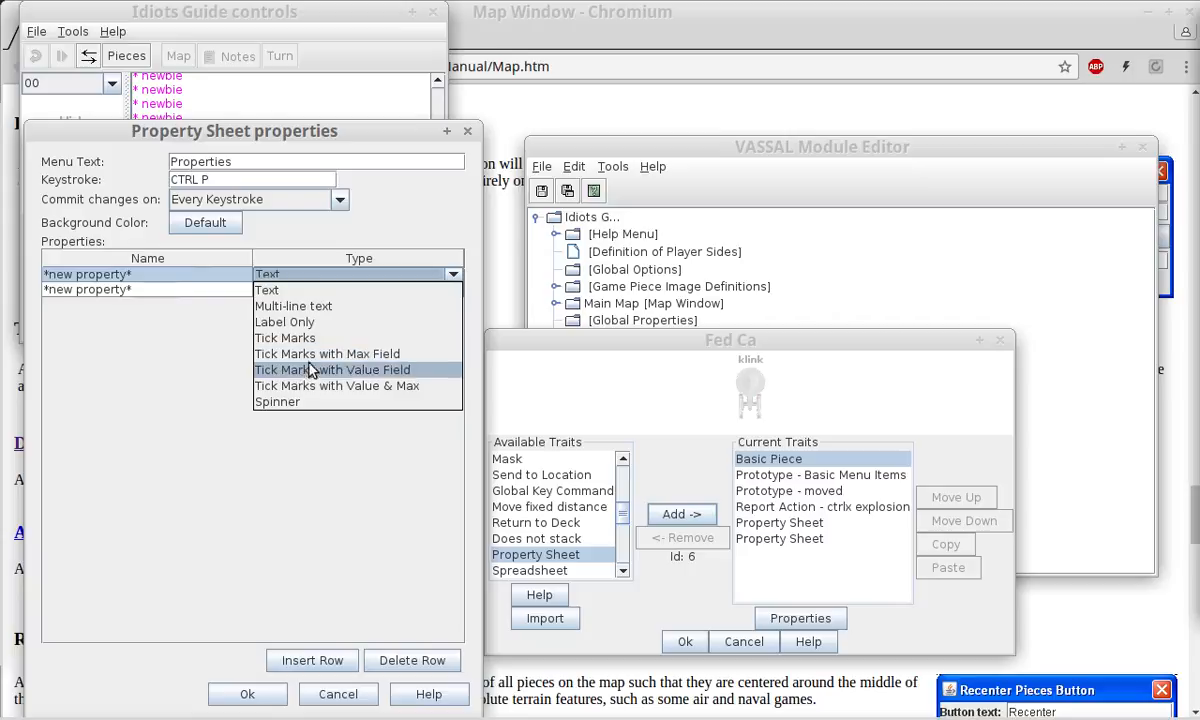
left_click(305, 403)
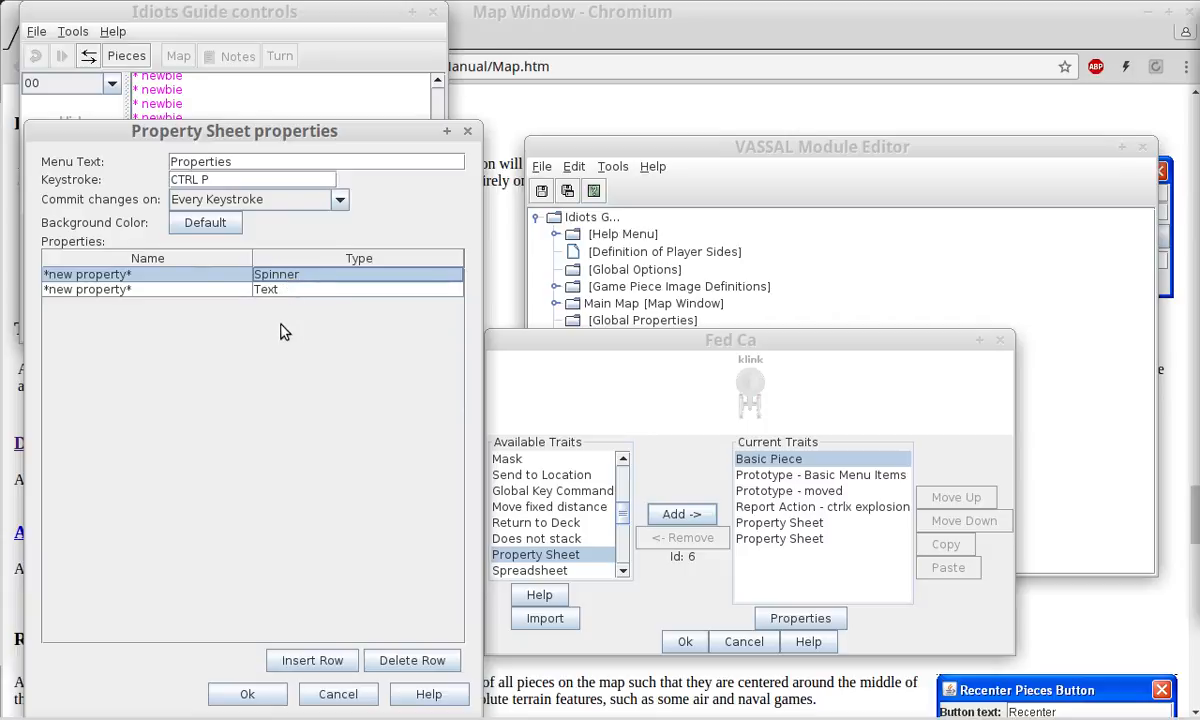
left_click(322, 270)
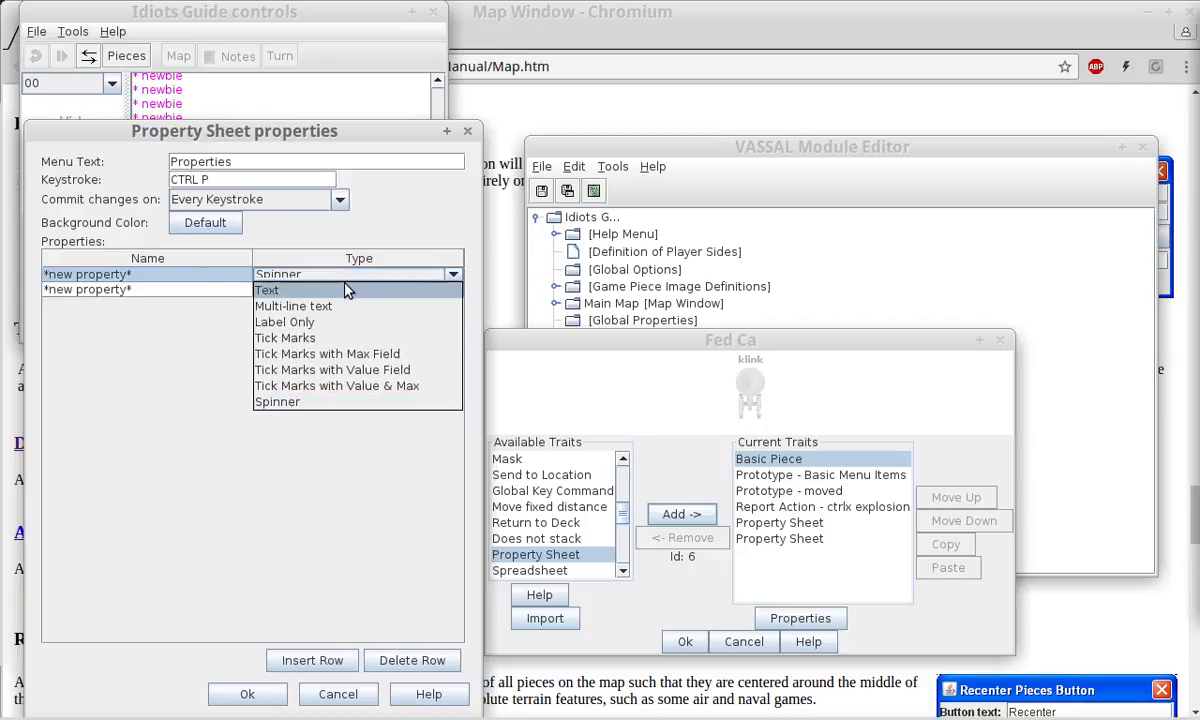
left_click(315, 403)
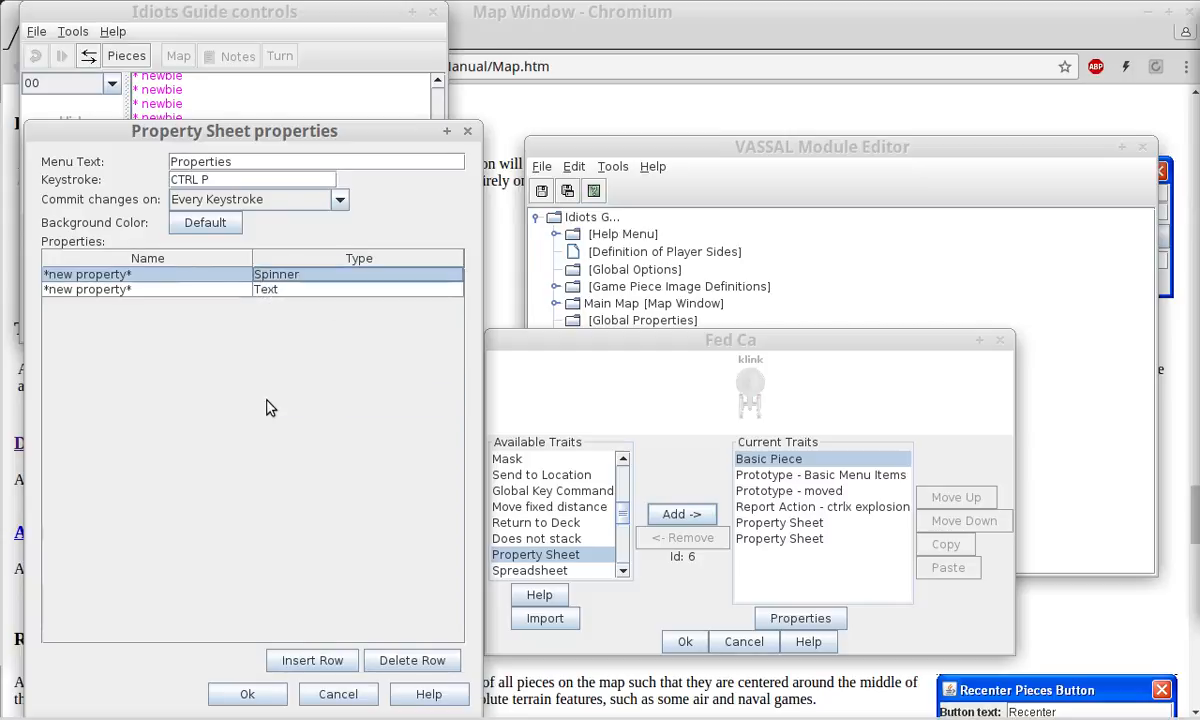
left_click(250, 697)
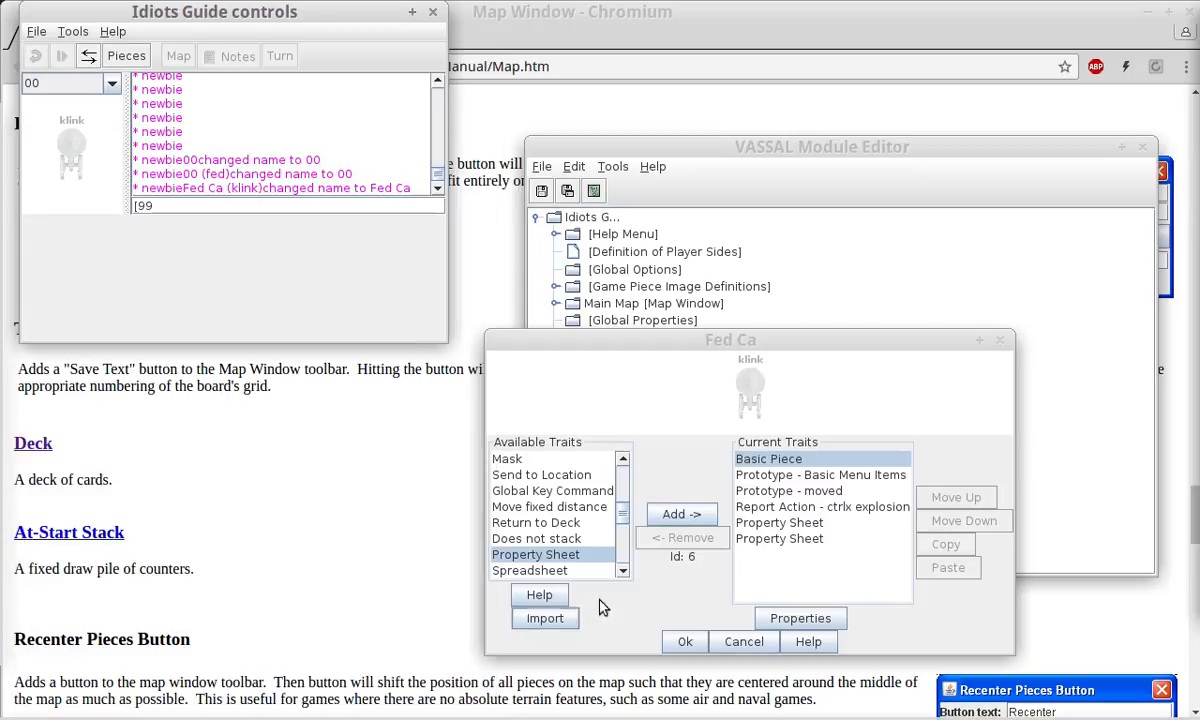
Remove the duplicate Property Sheet listed directly below Report Action from Fed Ca's current traits.
left_click(783, 527)
left_click(675, 540)
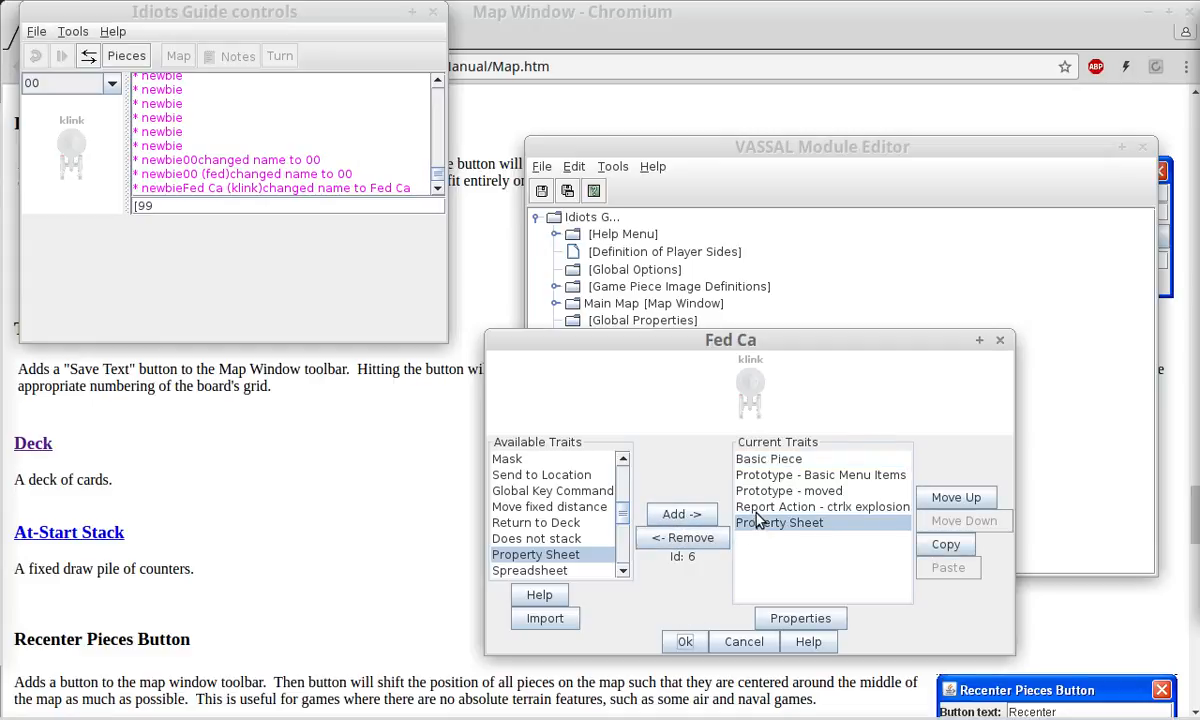
Choose Spinner as the type of the Property Sheet's first property and save Fed Ca's traits.
double_click(763, 526)
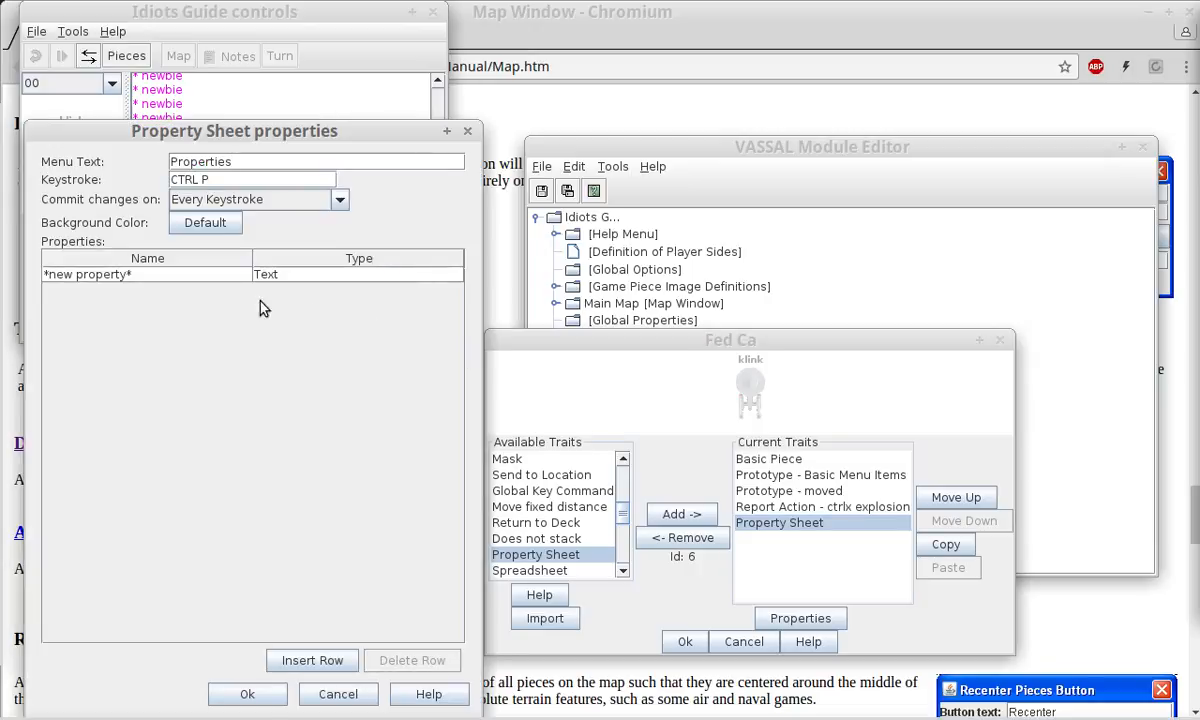
left_click(284, 318)
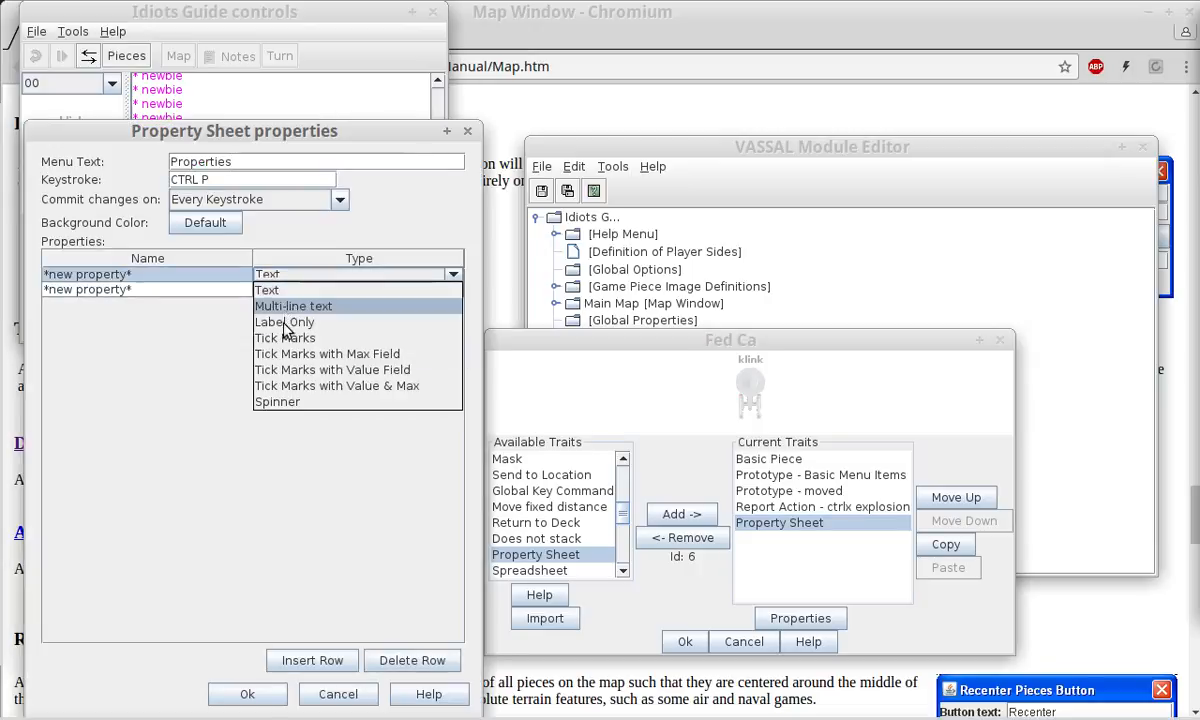
left_click(281, 398)
left_click(244, 692)
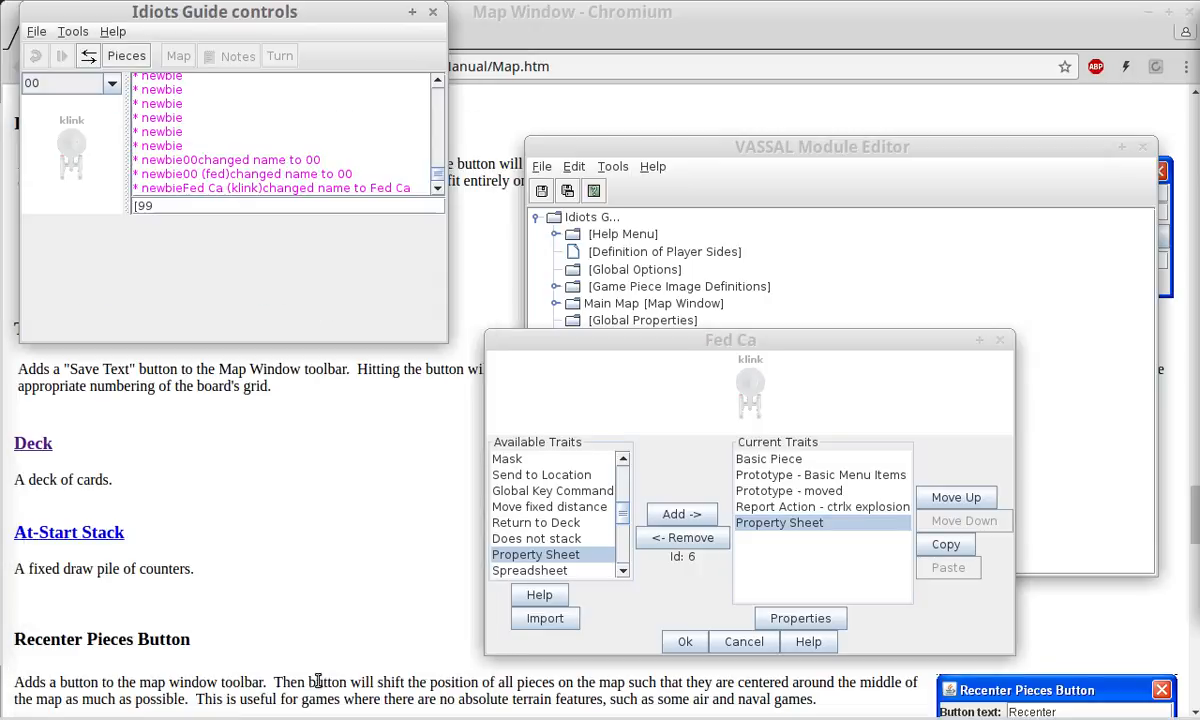
left_click(678, 641)
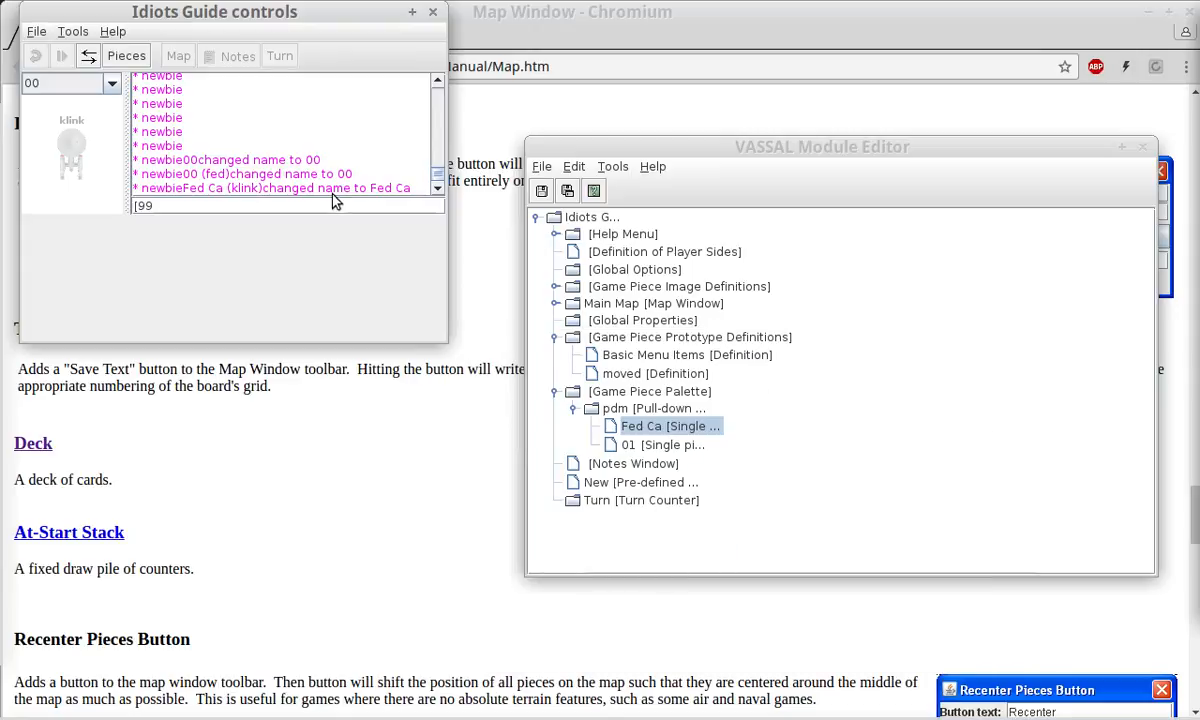
Open the Fed Ca piece's property sheet, enlarge its window to view the contents, and close it.
left_click(80, 148)
right_click(78, 146)
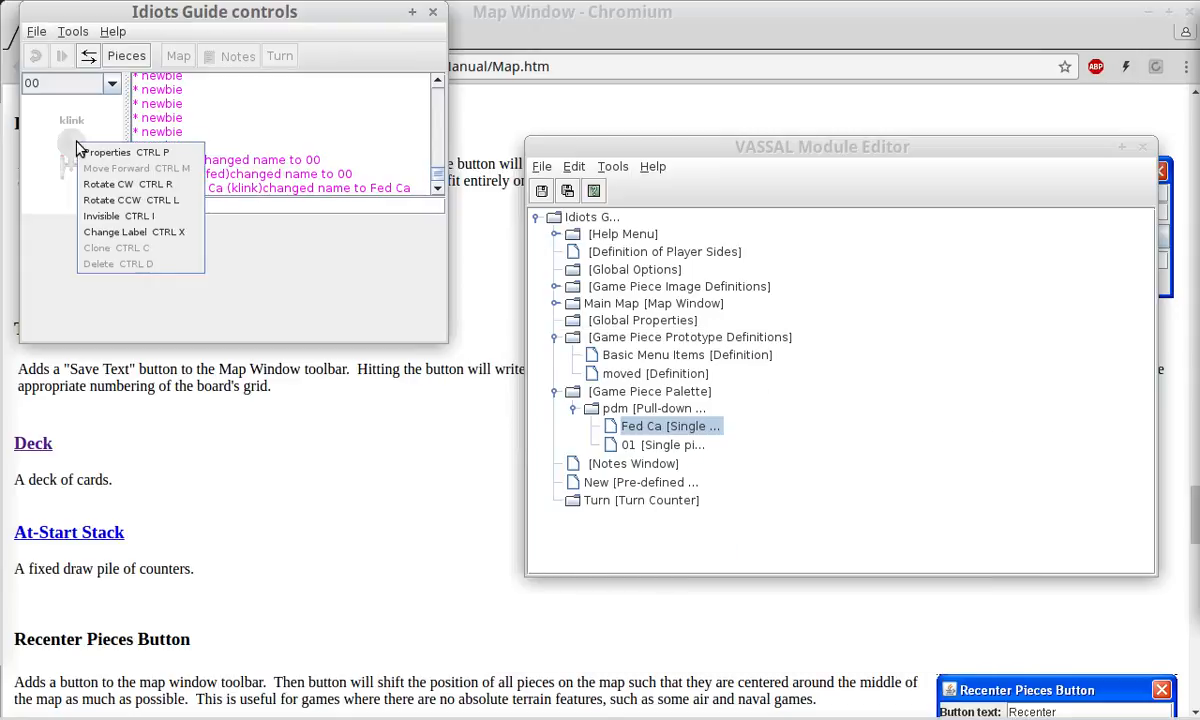
left_click(230, 303)
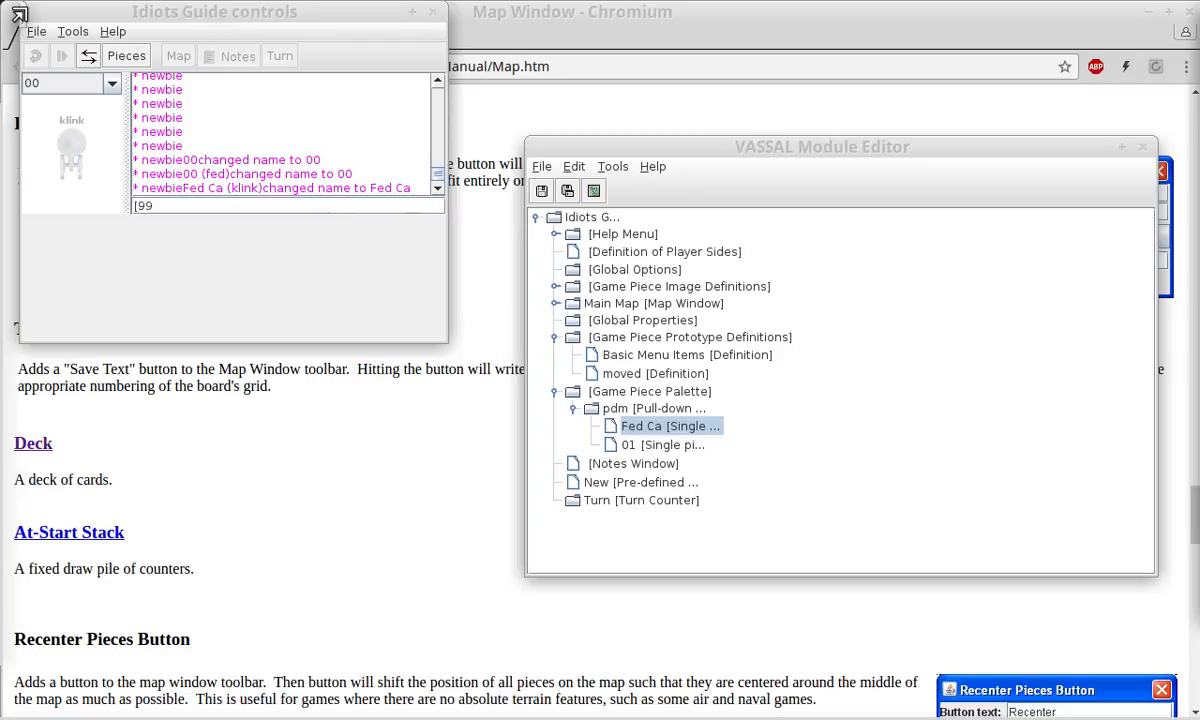
left_click_drag(18, 14, 266, 120)
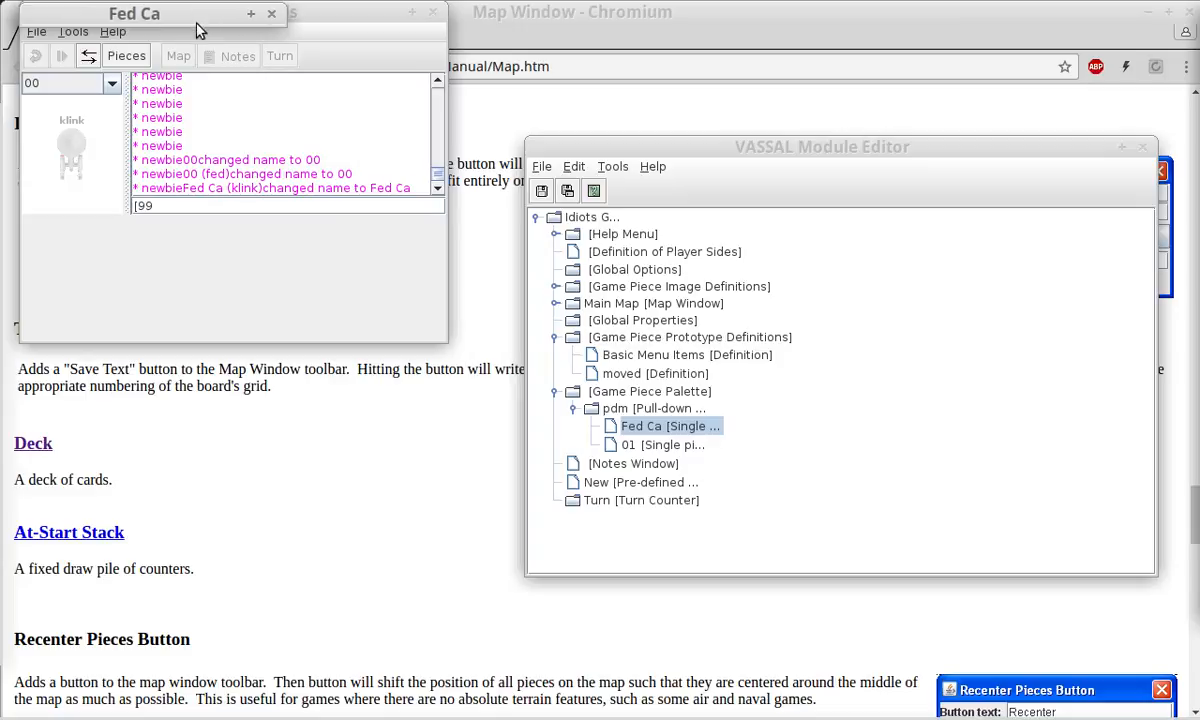
left_click_drag(200, 20, 281, 289)
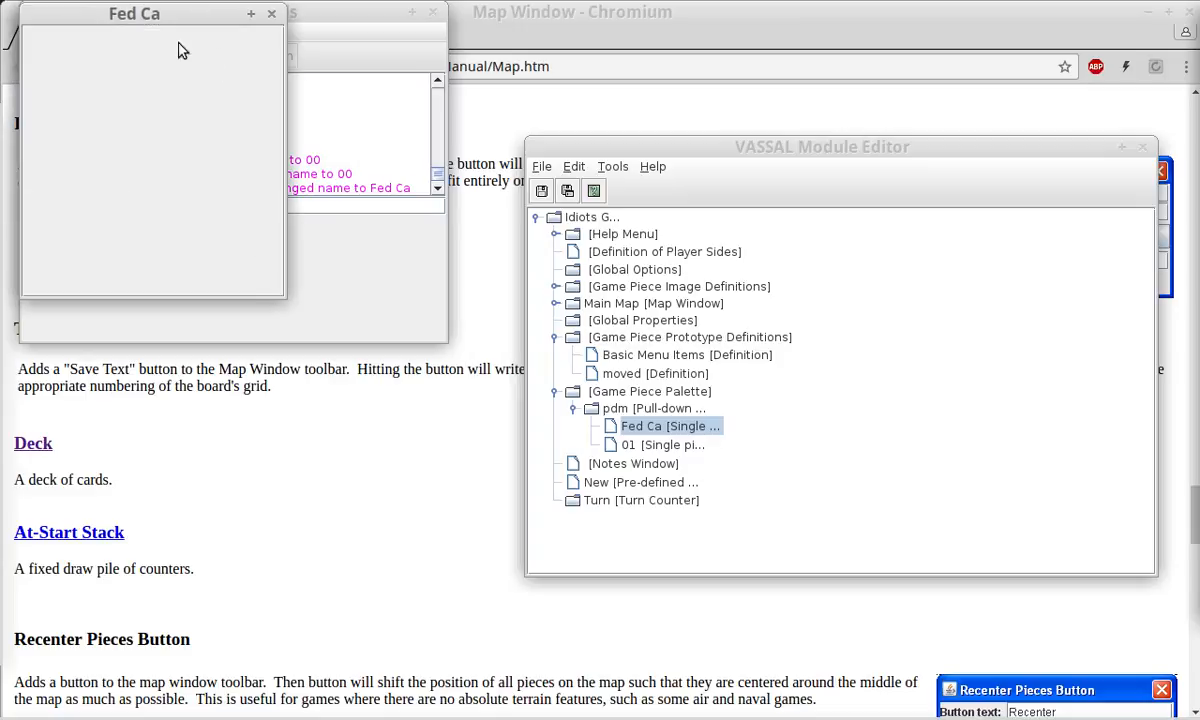
left_click_drag(140, 14, 322, 379)
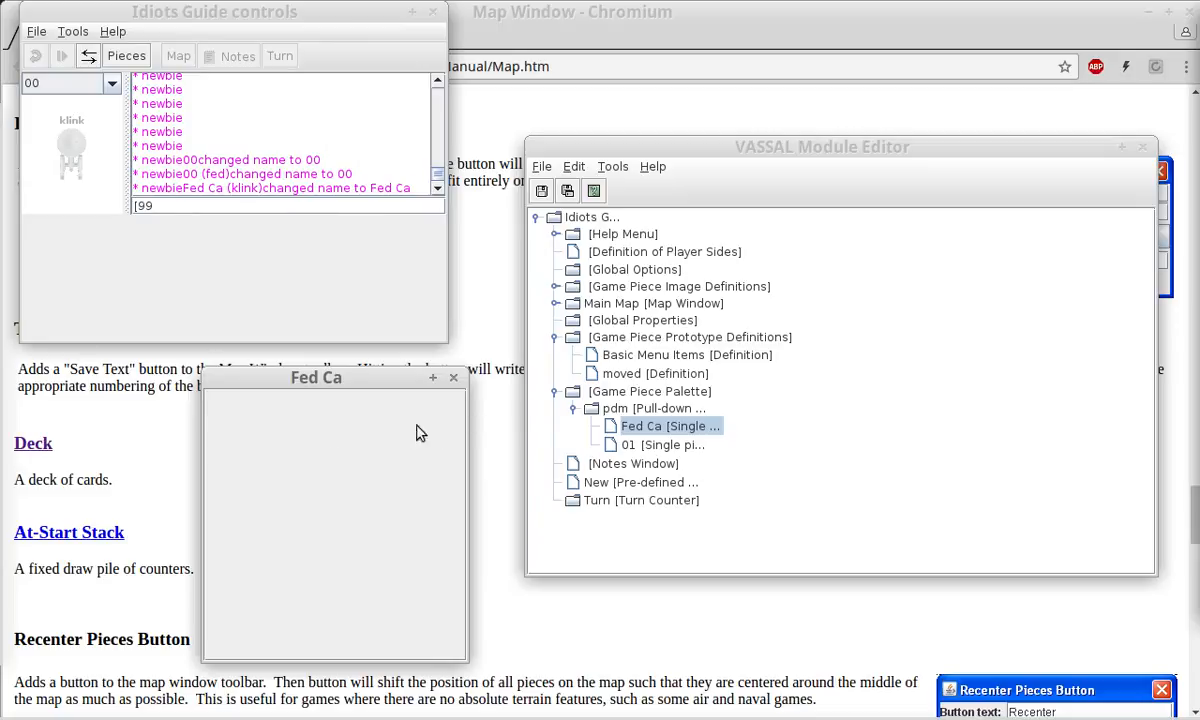
left_click(453, 377)
Reopen Fed Ca's Property Sheet trait and name its first property sadf.
left_click(672, 430)
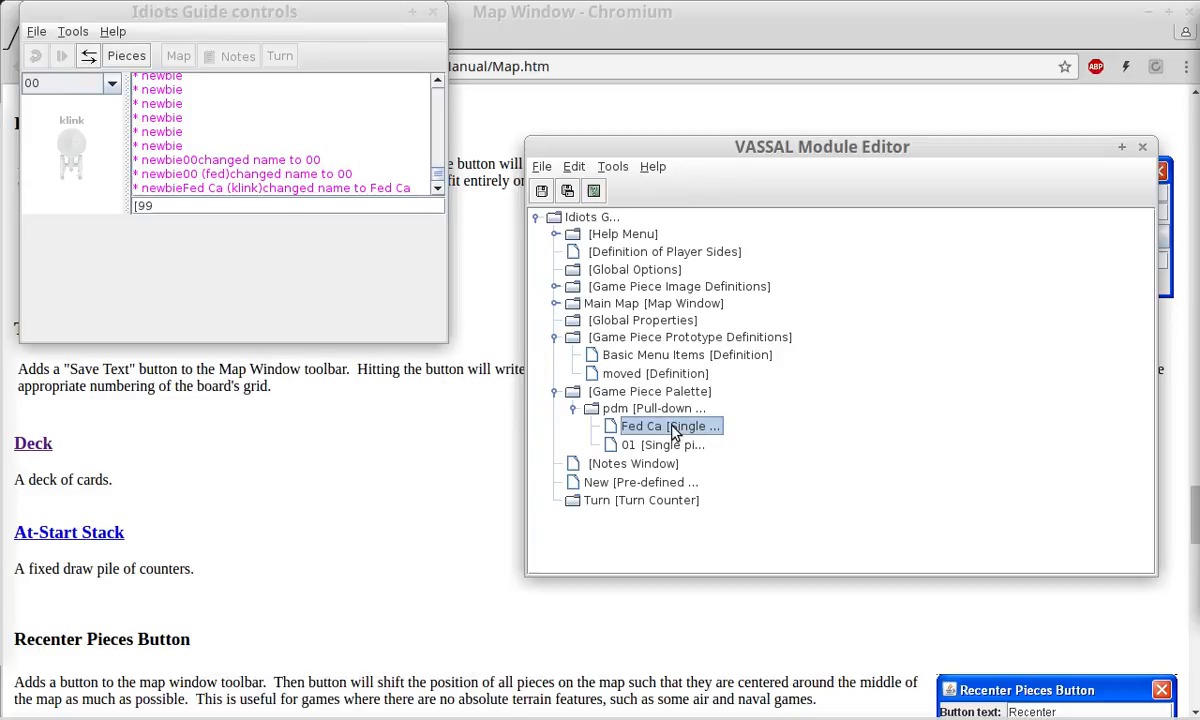
double_click(672, 430)
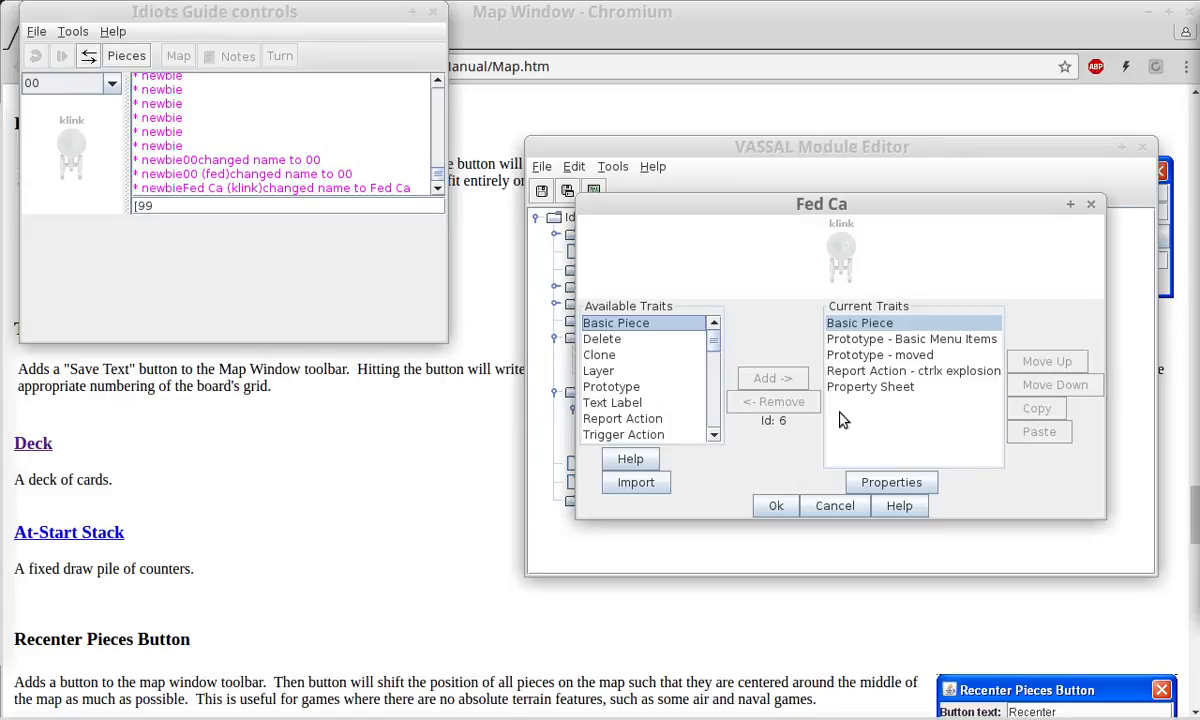
double_click(862, 390)
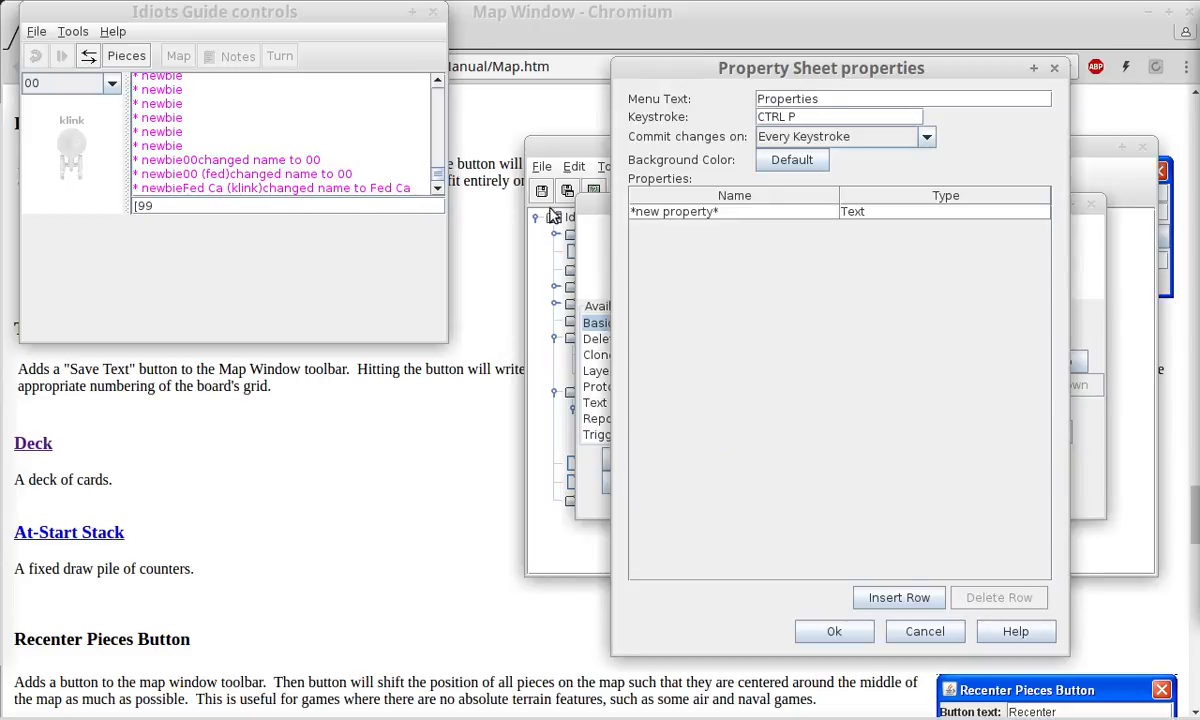
left_click(704, 213)
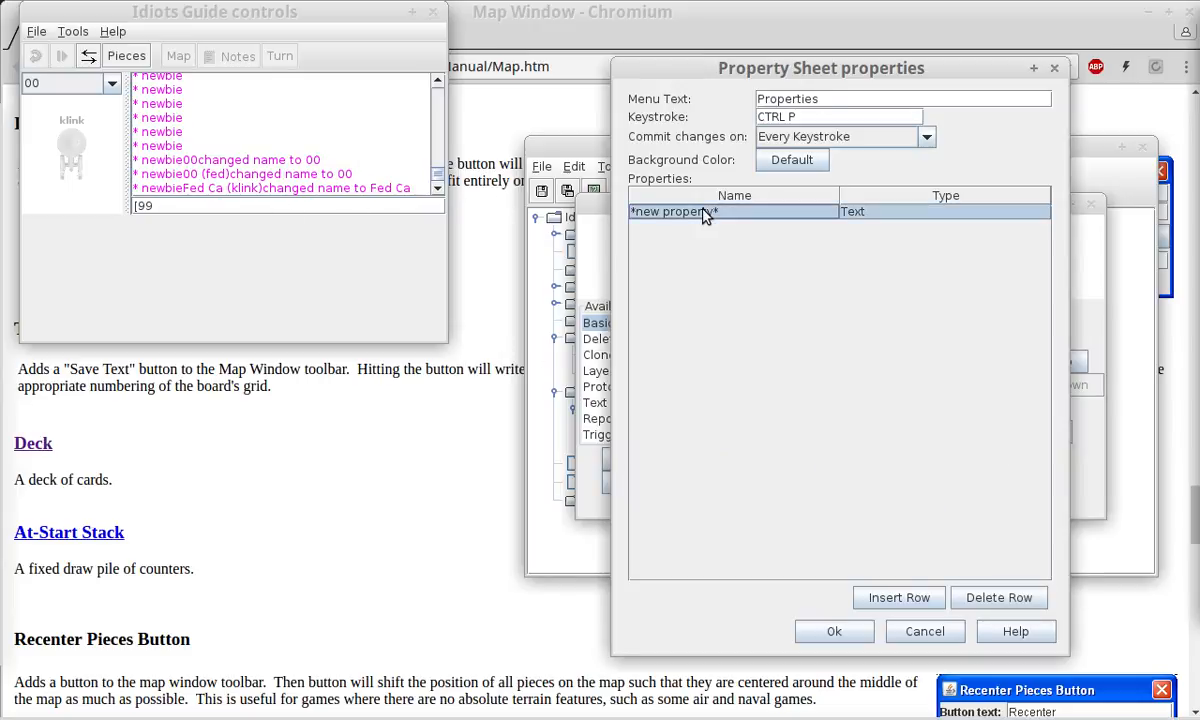
type("sadf")
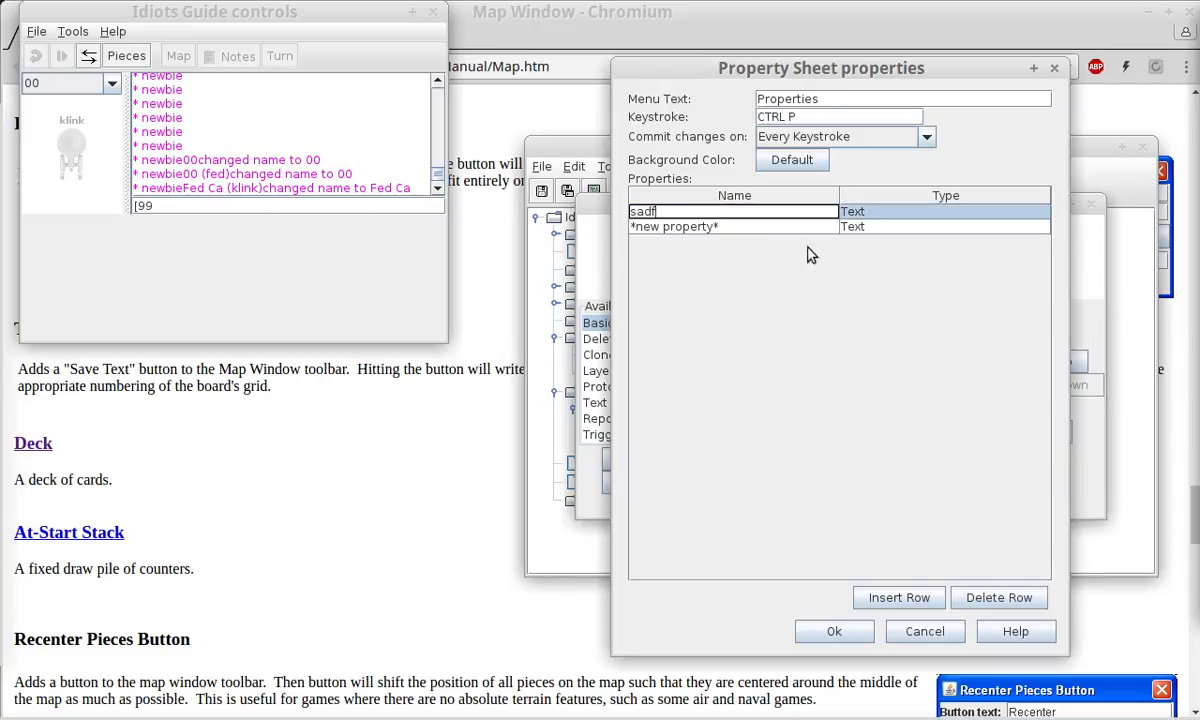
left_click(861, 215)
left_click(828, 223)
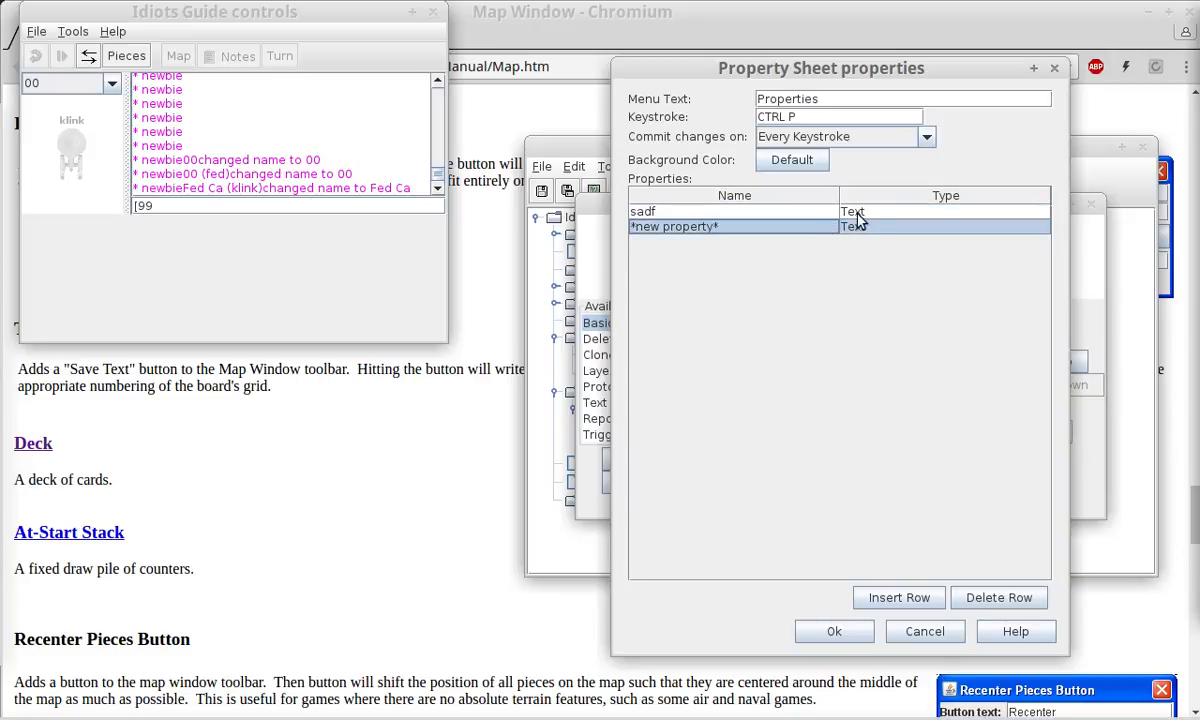
Set the sadf property's type to Spinner and save Fed Ca's traits.
left_click(859, 212)
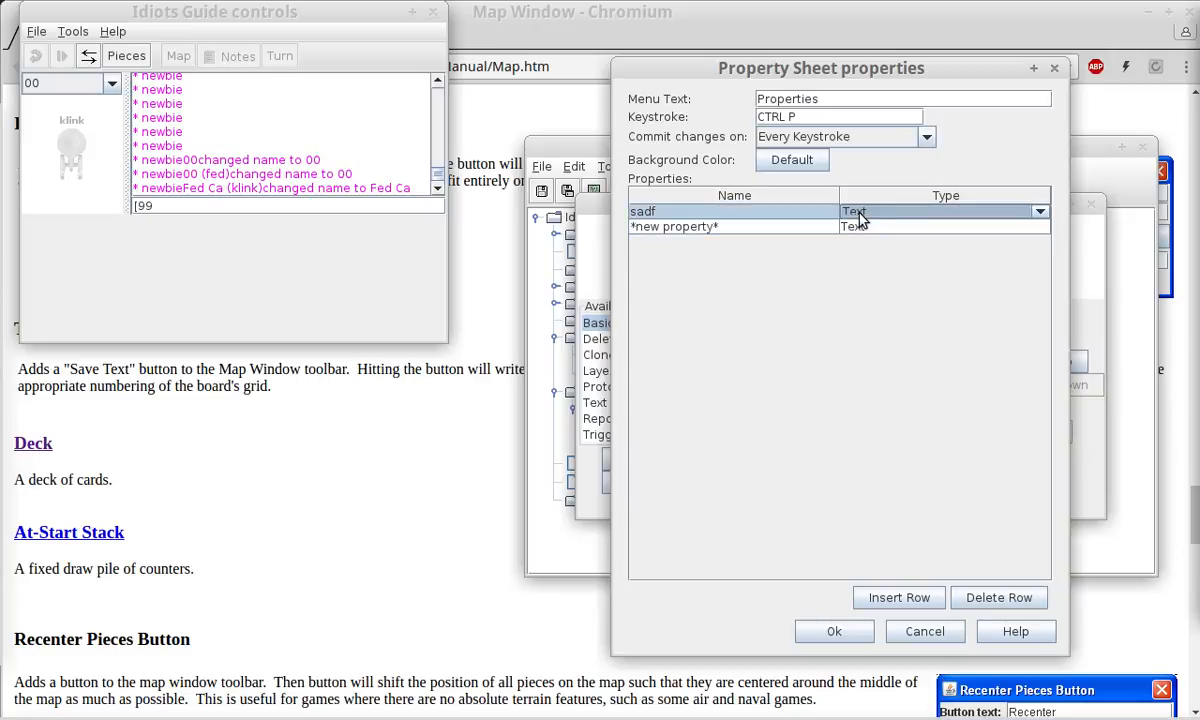
left_click(859, 218)
left_click(876, 338)
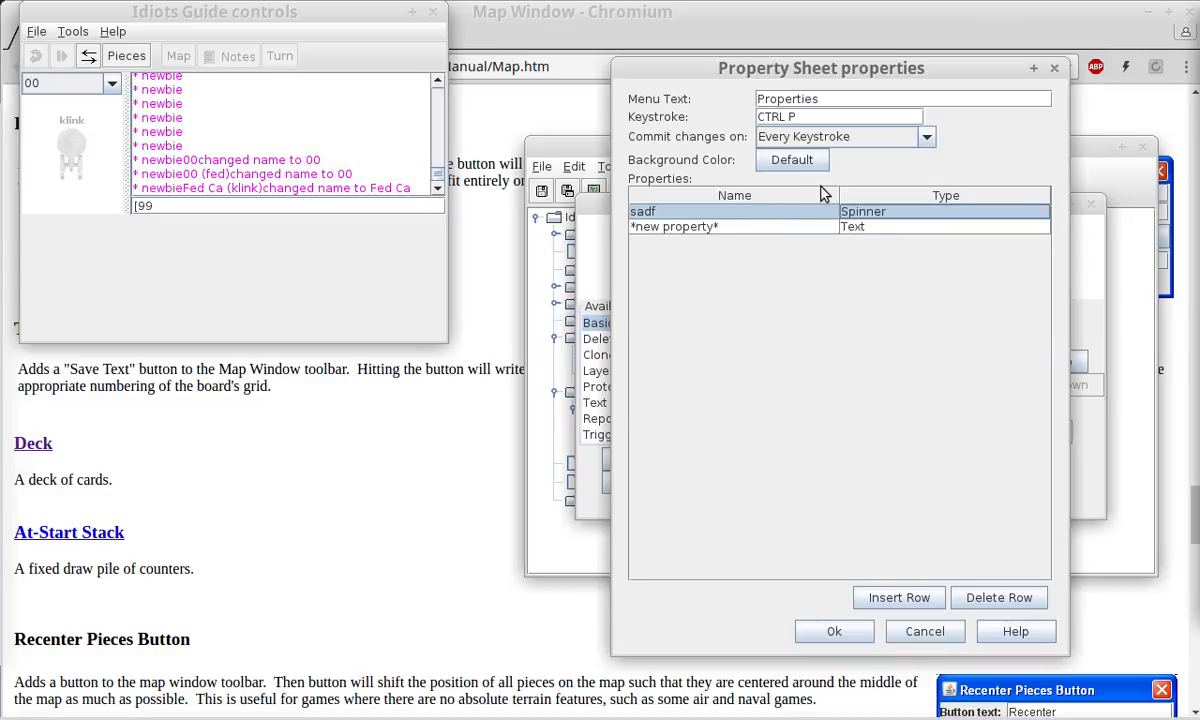
left_click(834, 633)
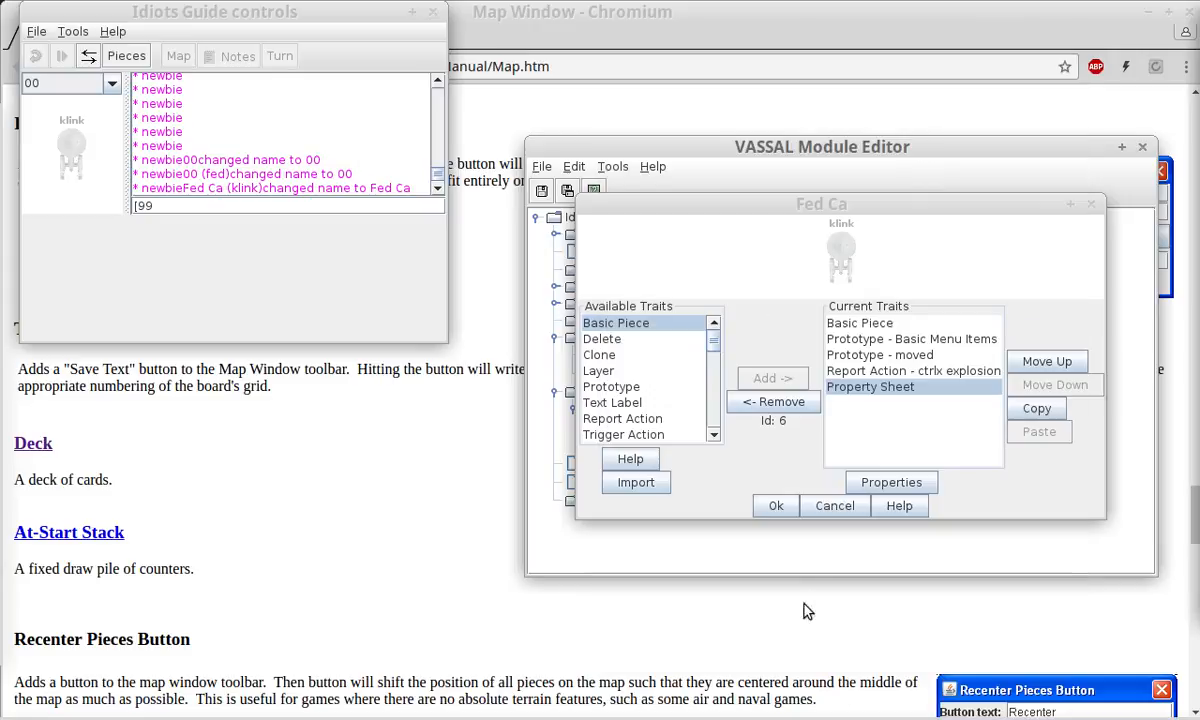
left_click(776, 505)
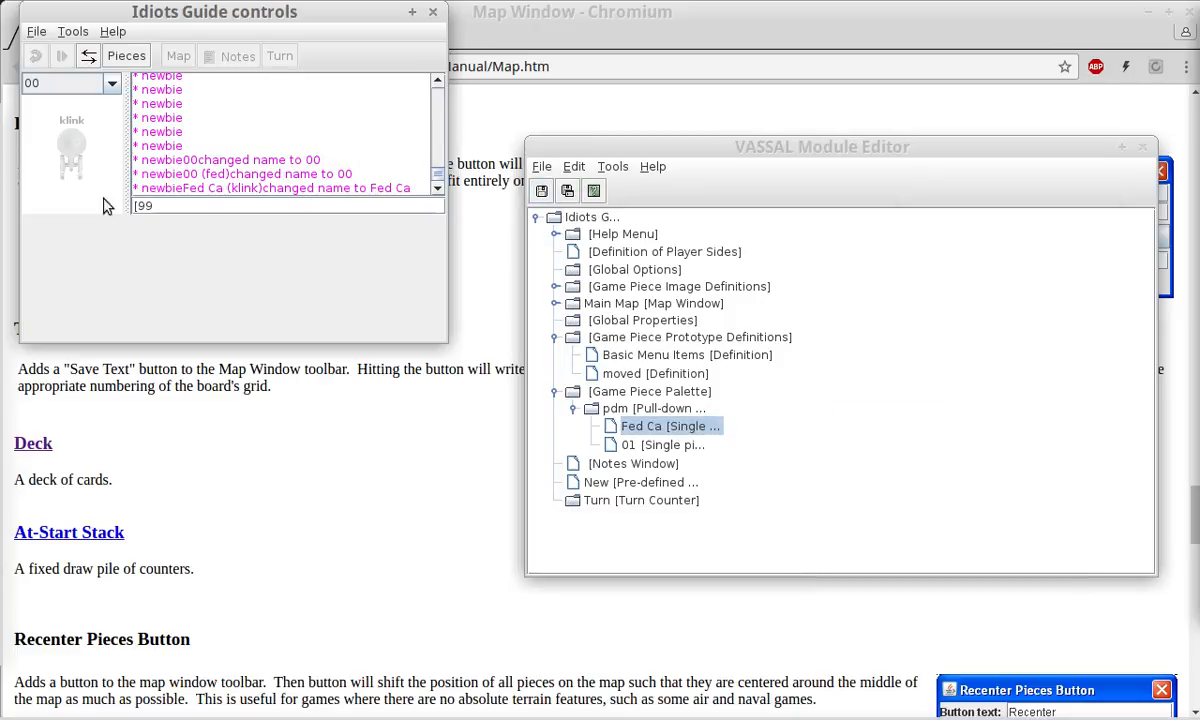
Open the Fed Ca piece's property sheet, enlarge its window, enter dddd for sadf, and close the sheet.
left_click(62, 148)
right_click(60, 148)
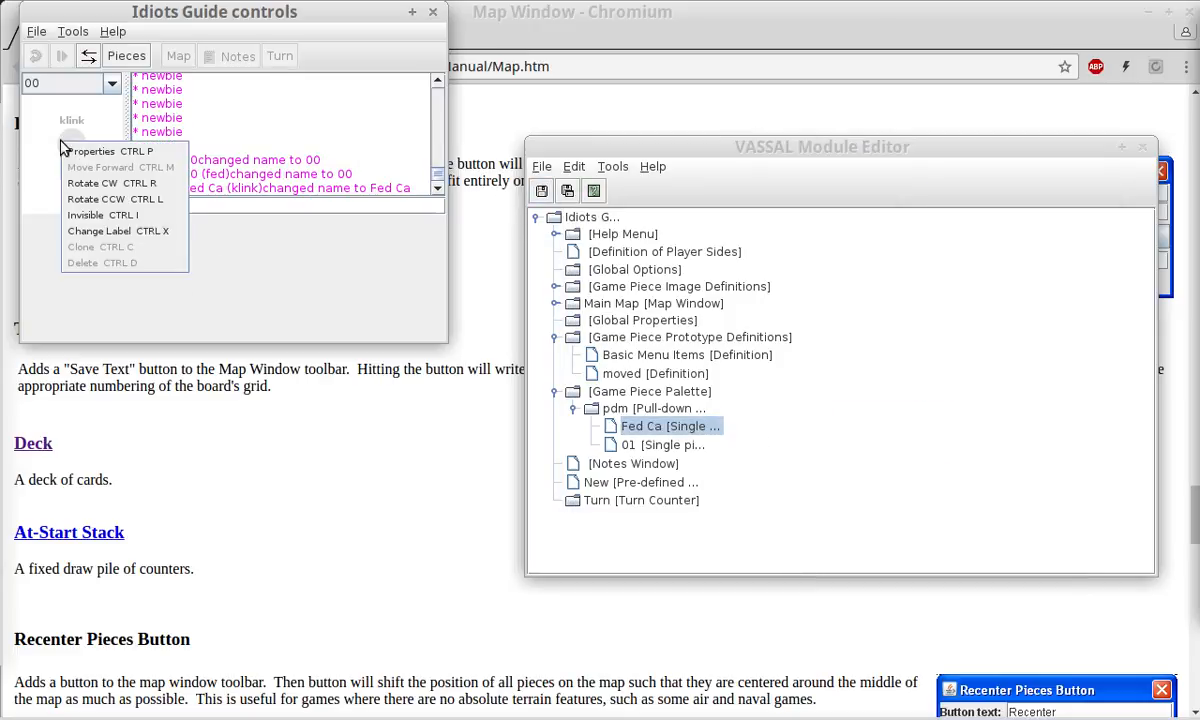
left_click(70, 155)
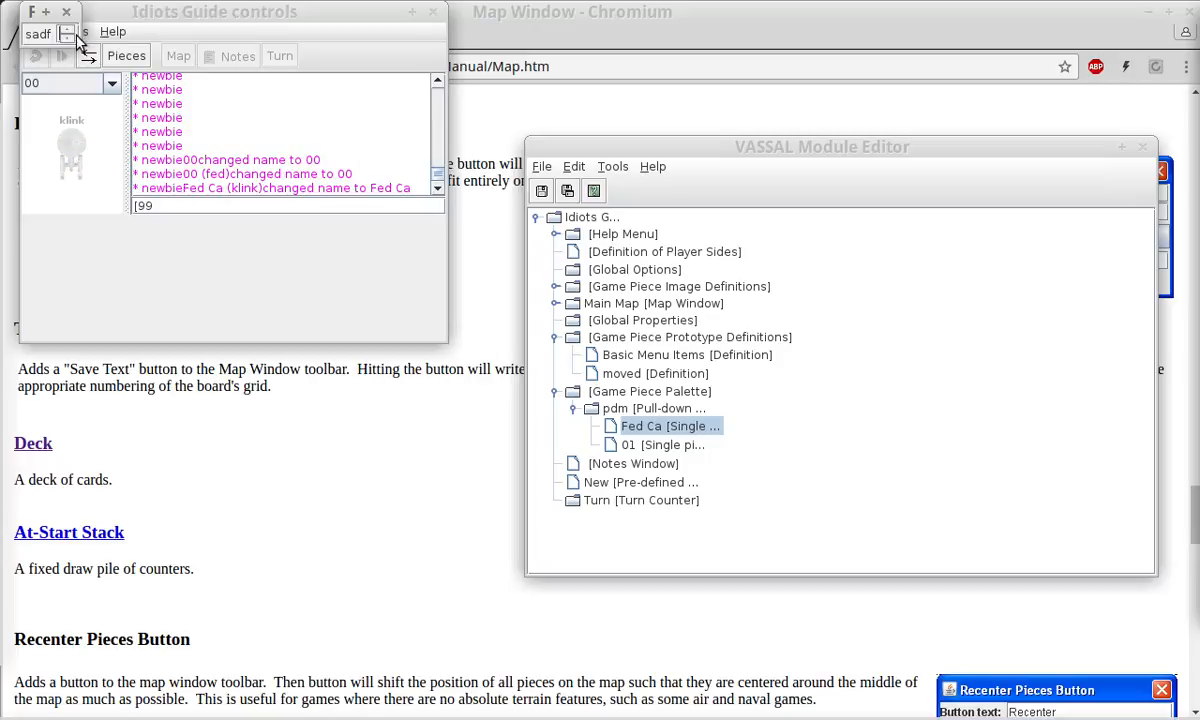
left_click_drag(77, 44, 298, 171)
left_click_drag(128, 26, 305, 412)
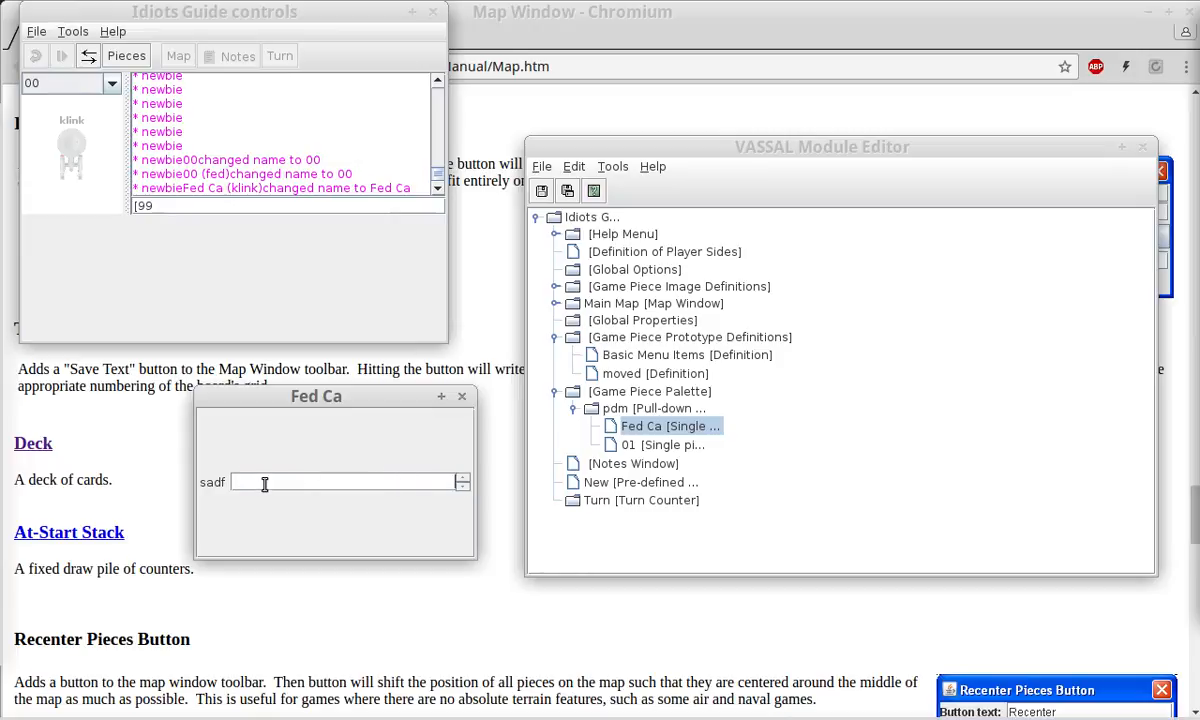
type("dddd")
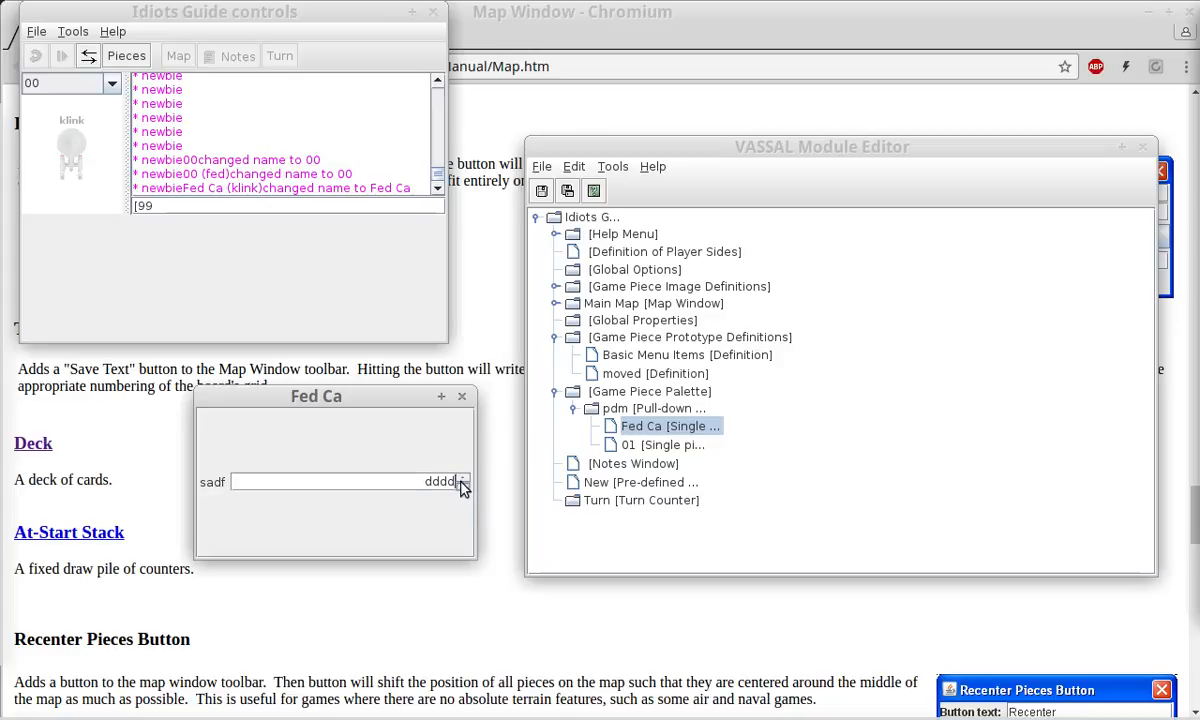
left_click(461, 396)
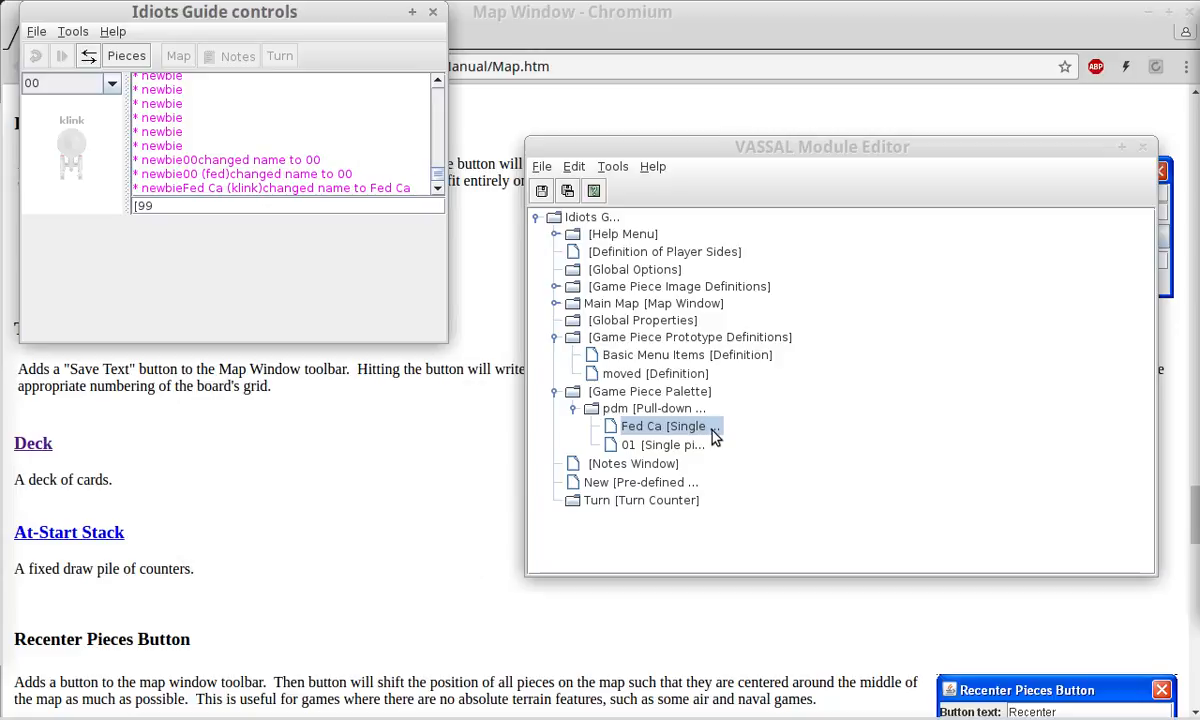
Change the sadf property's type to Tick Marks with Max Field in Fed Ca's Property Sheet trait and save.
double_click(690, 428)
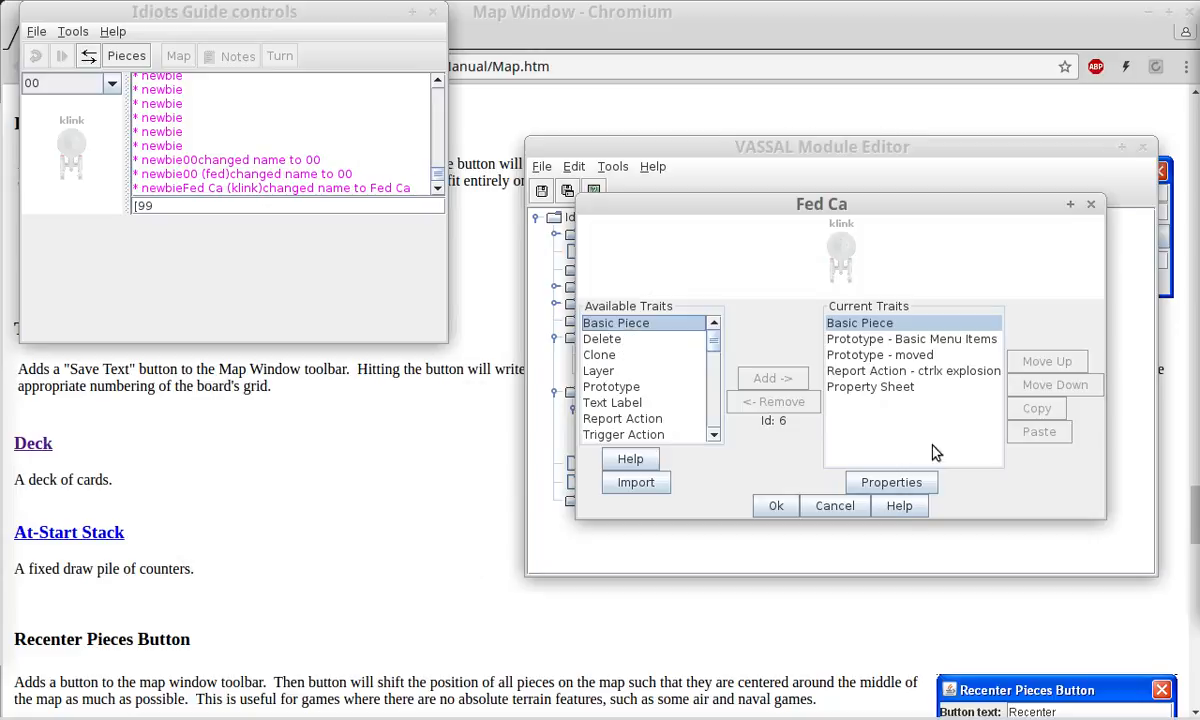
double_click(880, 387)
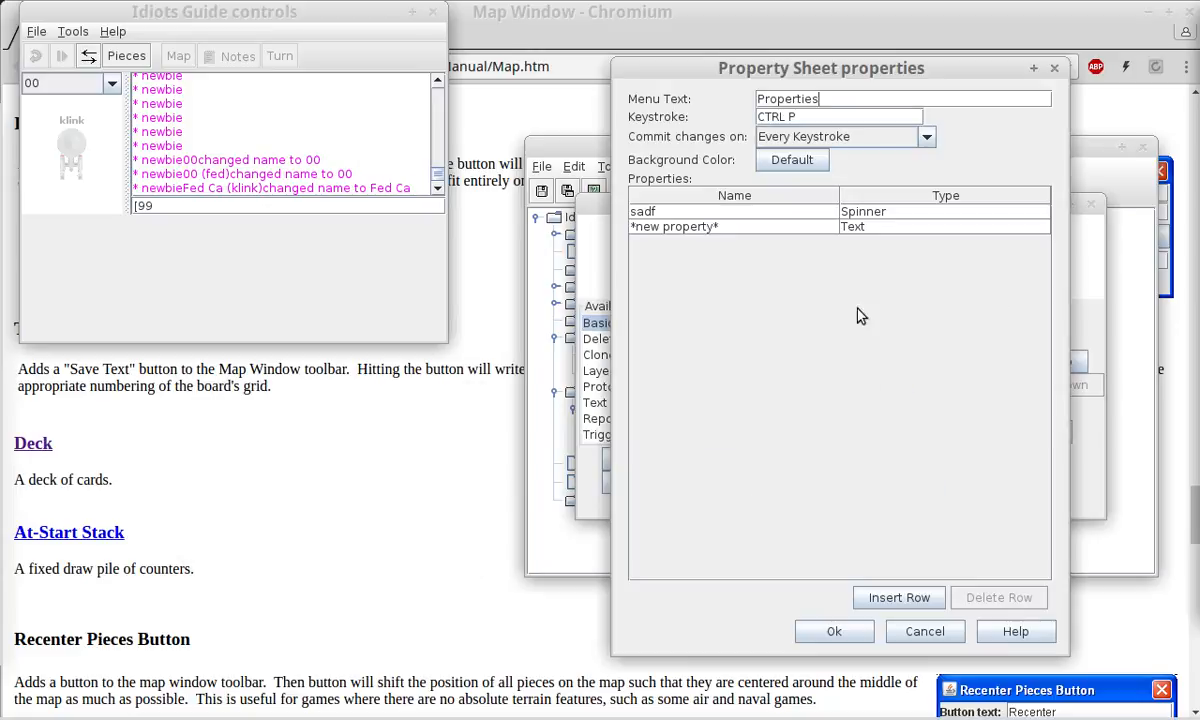
left_click(870, 214)
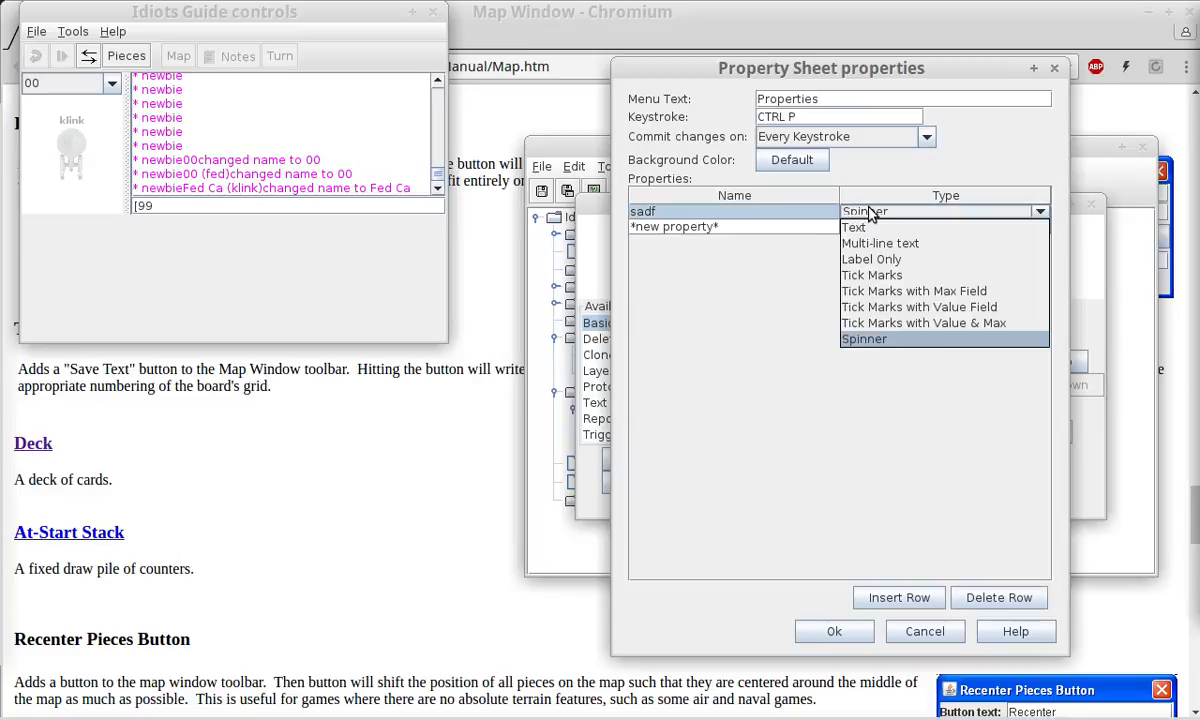
left_click(893, 293)
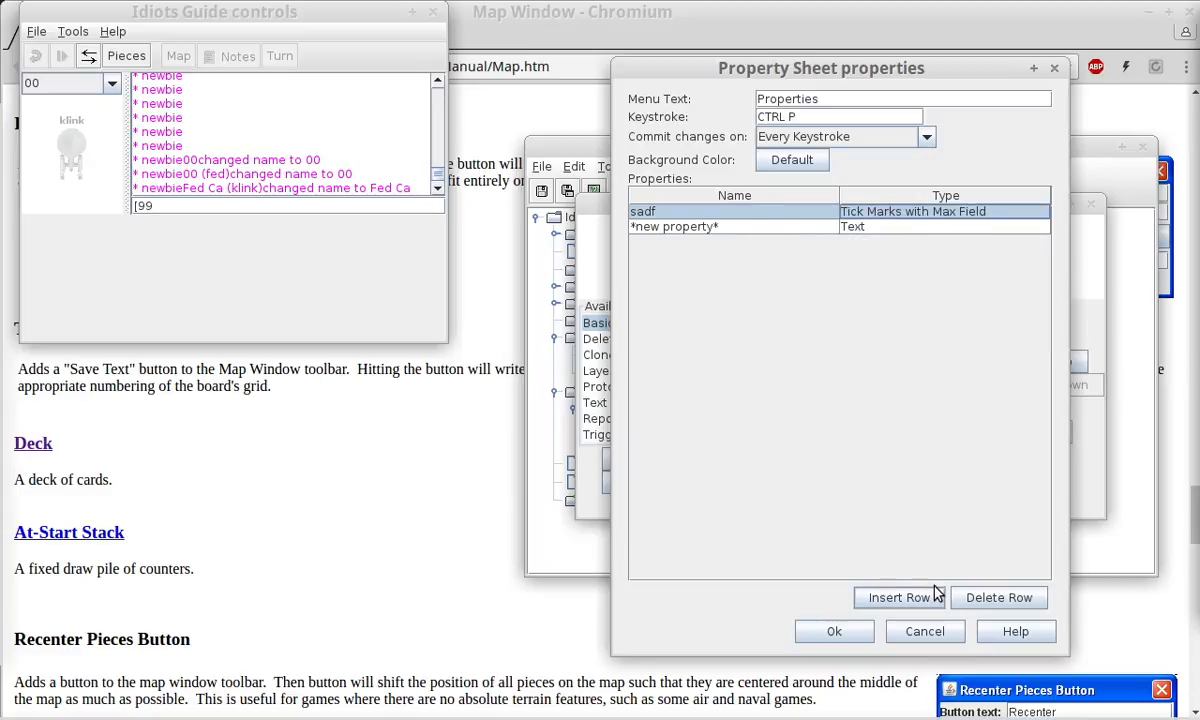
left_click(834, 631)
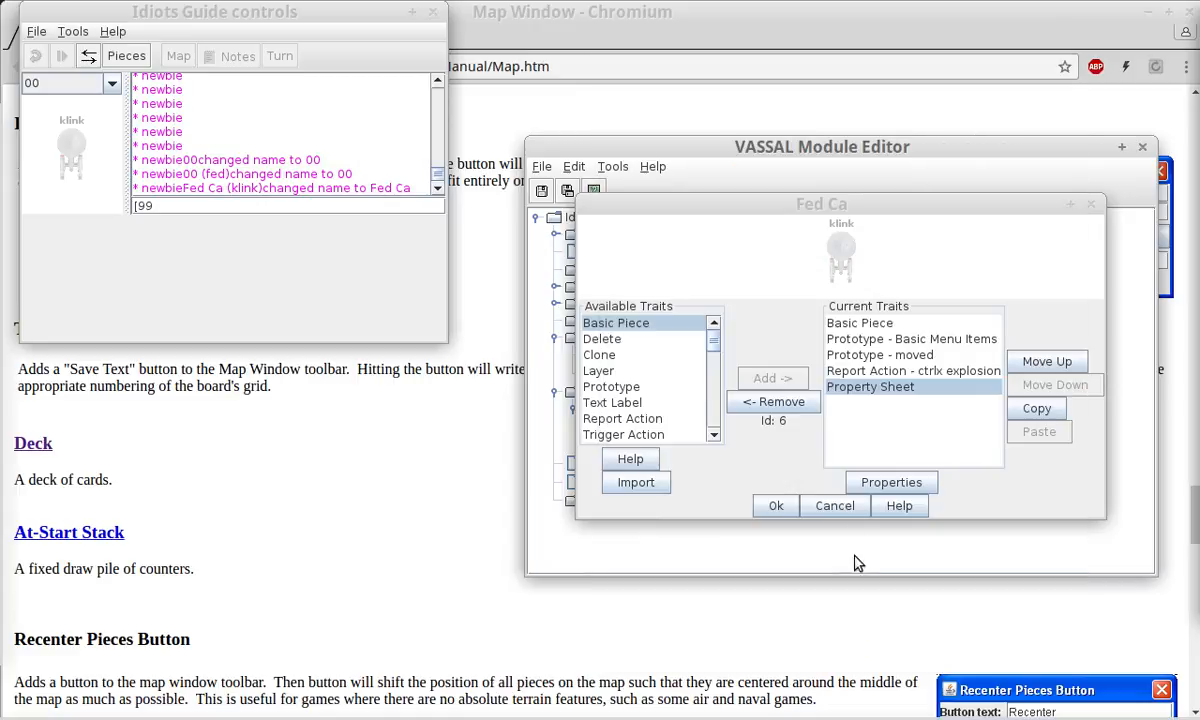
left_click(810, 507)
Open the Fed Ca piece's property sheet, widen its window, and set the maximum for sadf to 5.
left_click(63, 157)
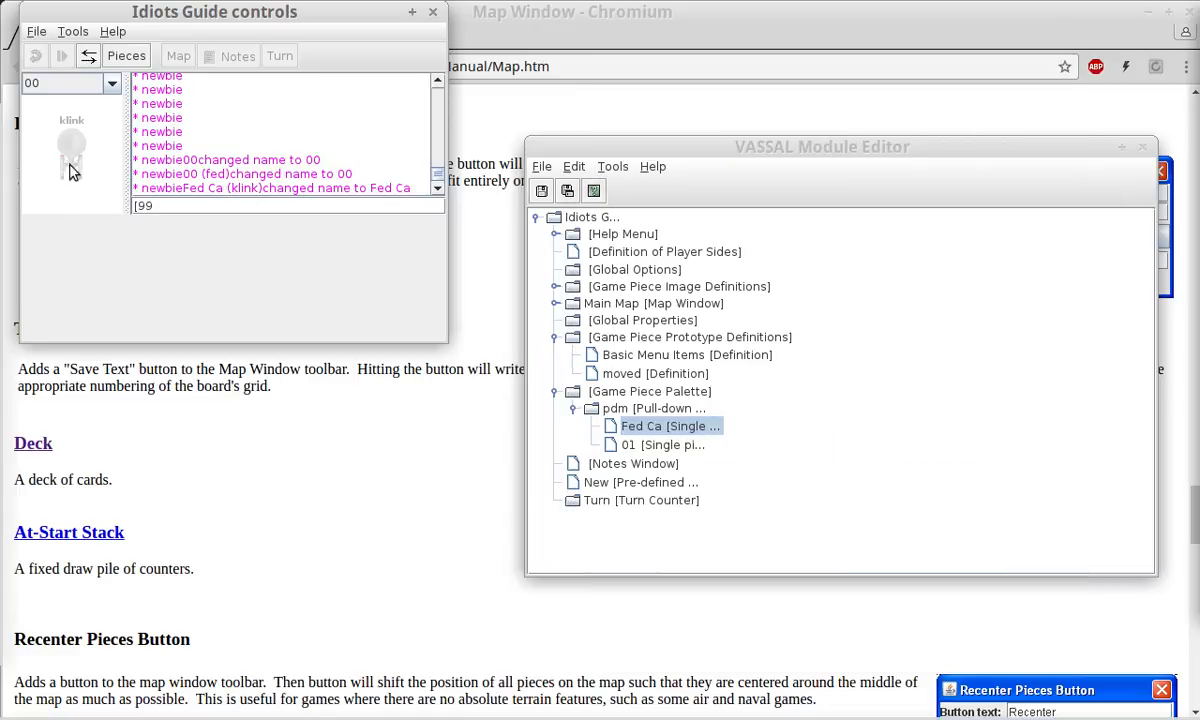
right_click(62, 154)
left_click(70, 164)
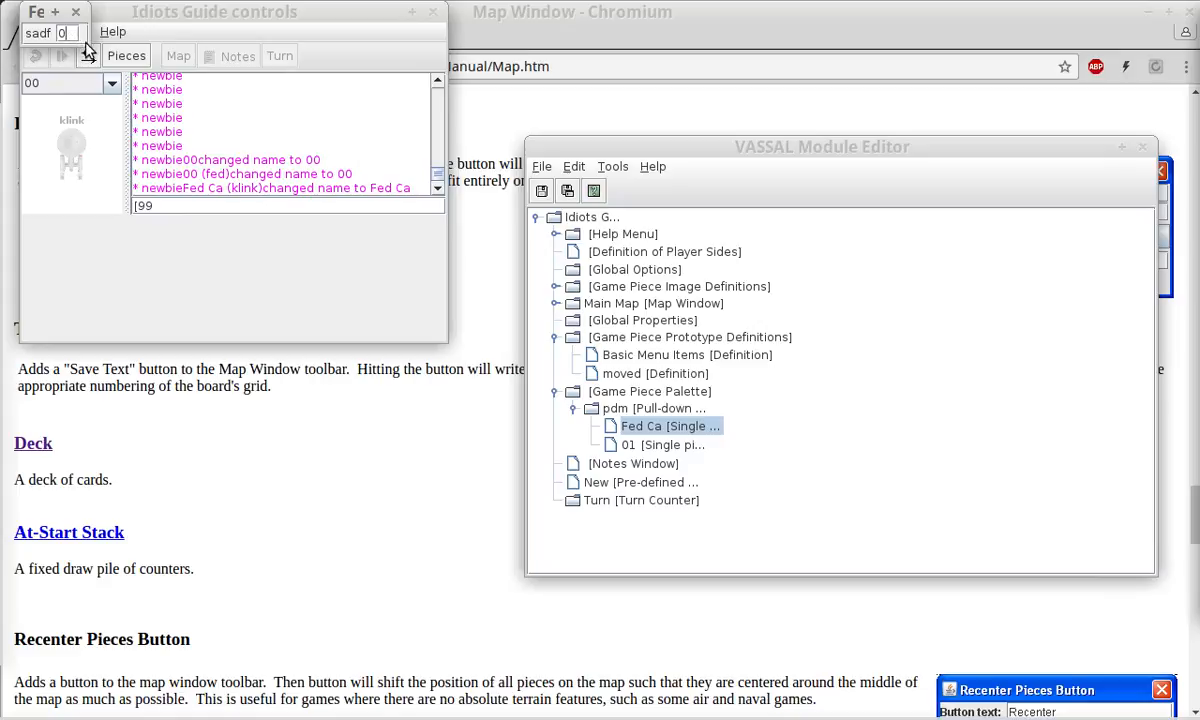
left_click_drag(86, 40, 687, 116)
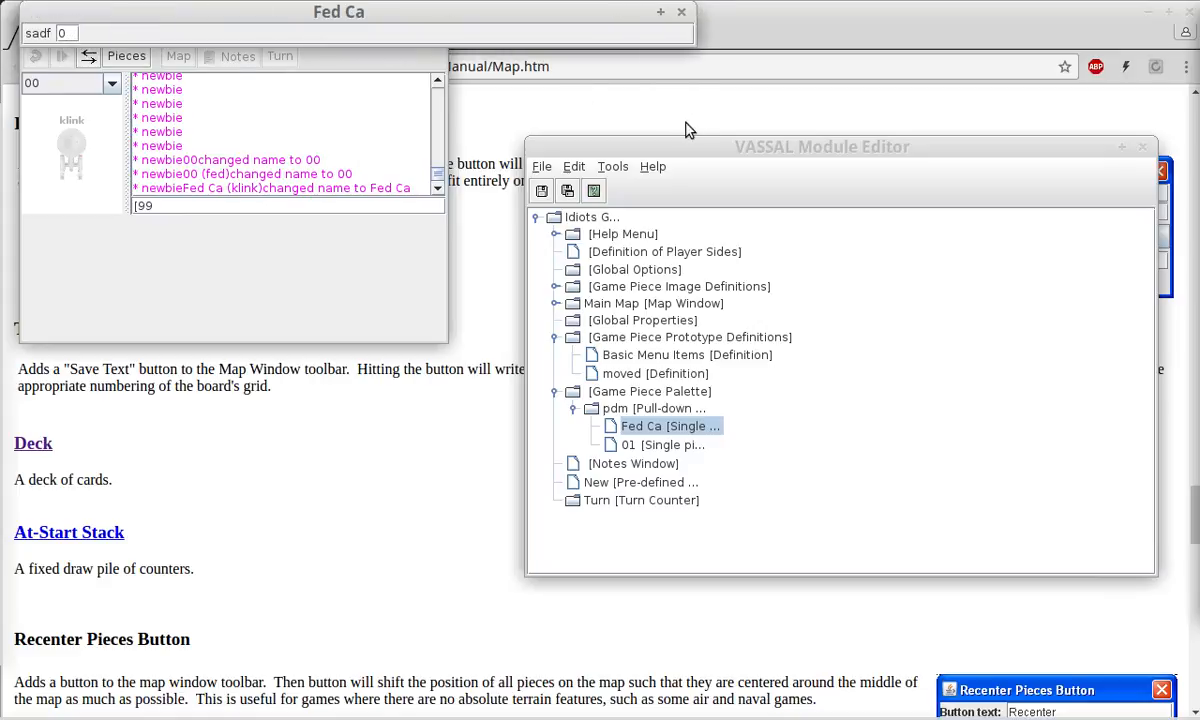
type("5")
key("Return")
Try different numbers of filled sadf tick marks, leave only the first box filled, and close the sheet.
left_click(95, 34)
left_click(114, 33)
left_click(102, 34)
left_click(86, 34)
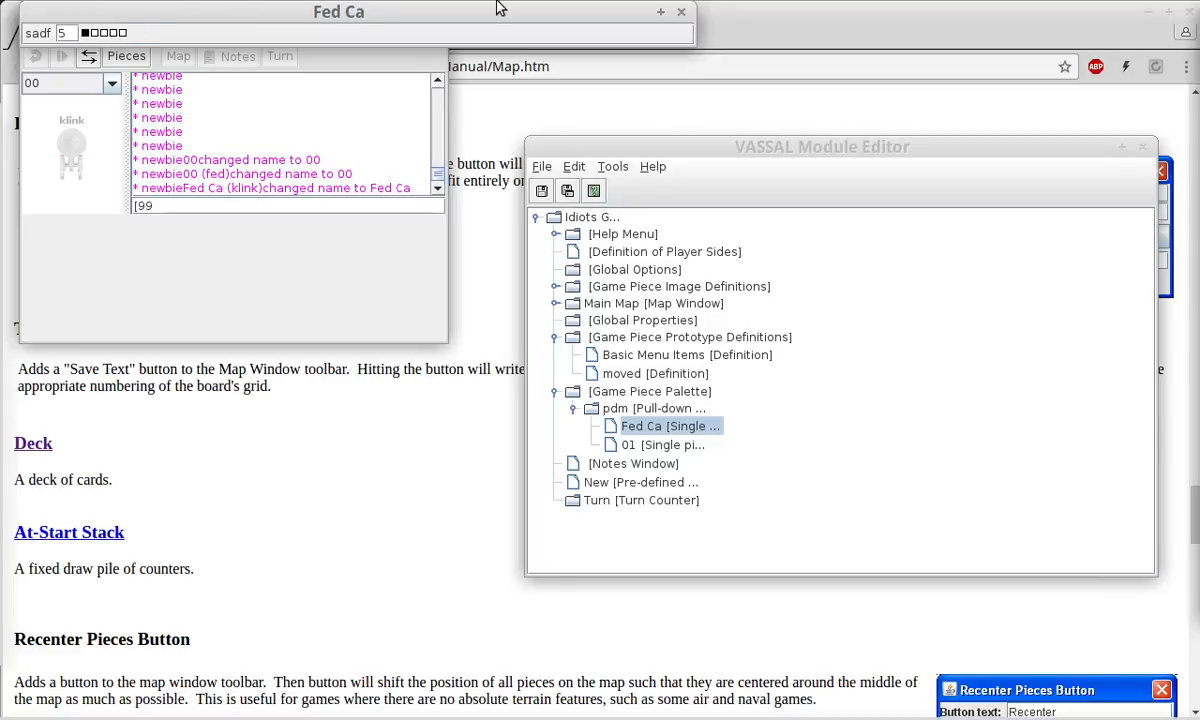
left_click(681, 11)
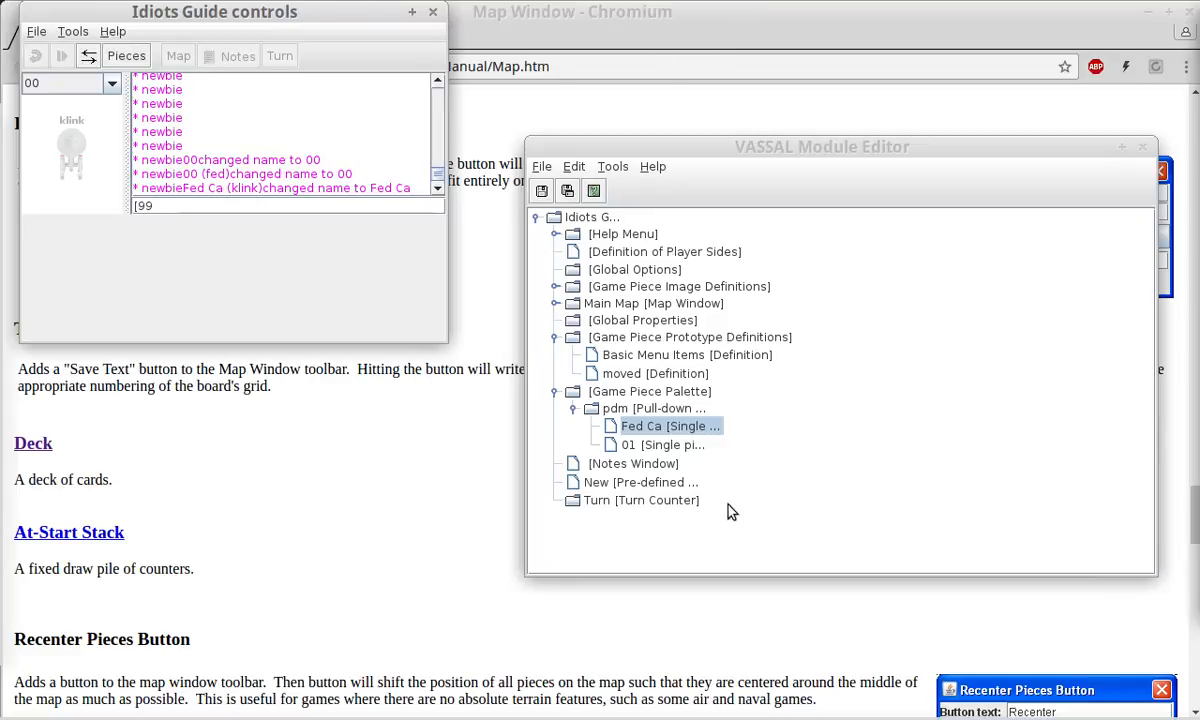
Open the Fed Ca piece's trait editor and bring up the properties for a new Place Marker trait.
double_click(628, 428)
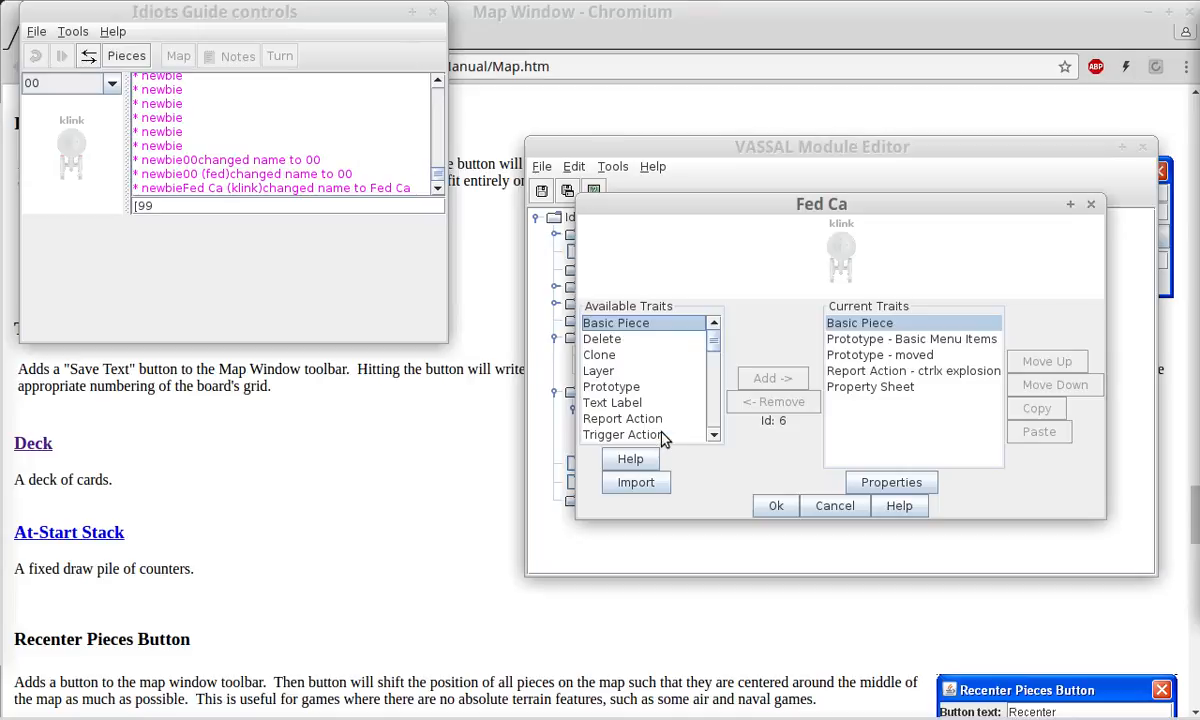
scroll(660, 405, "down", 5)
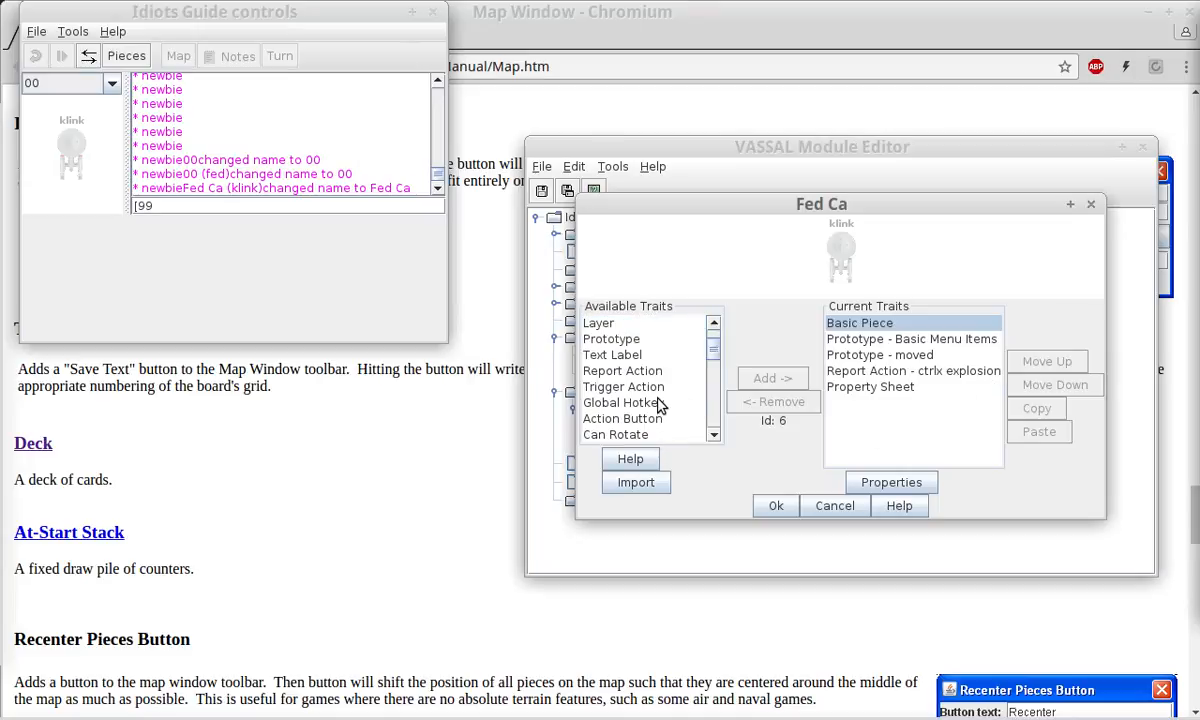
left_click(660, 403)
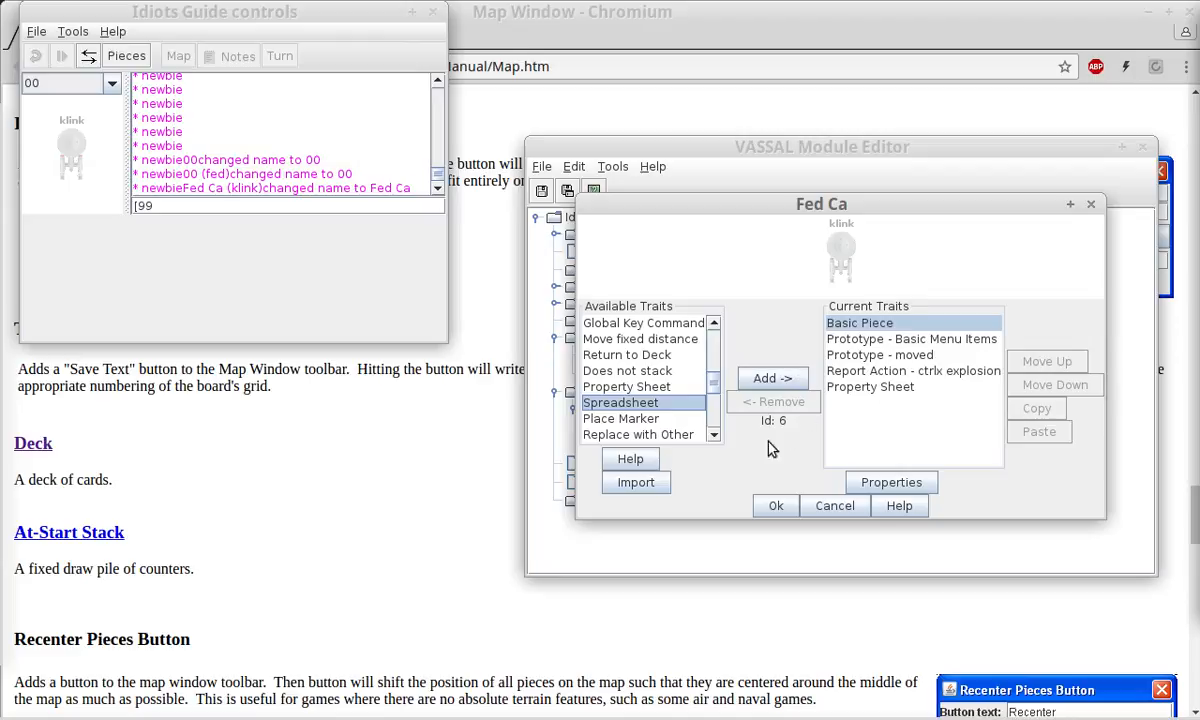
left_click(600, 418)
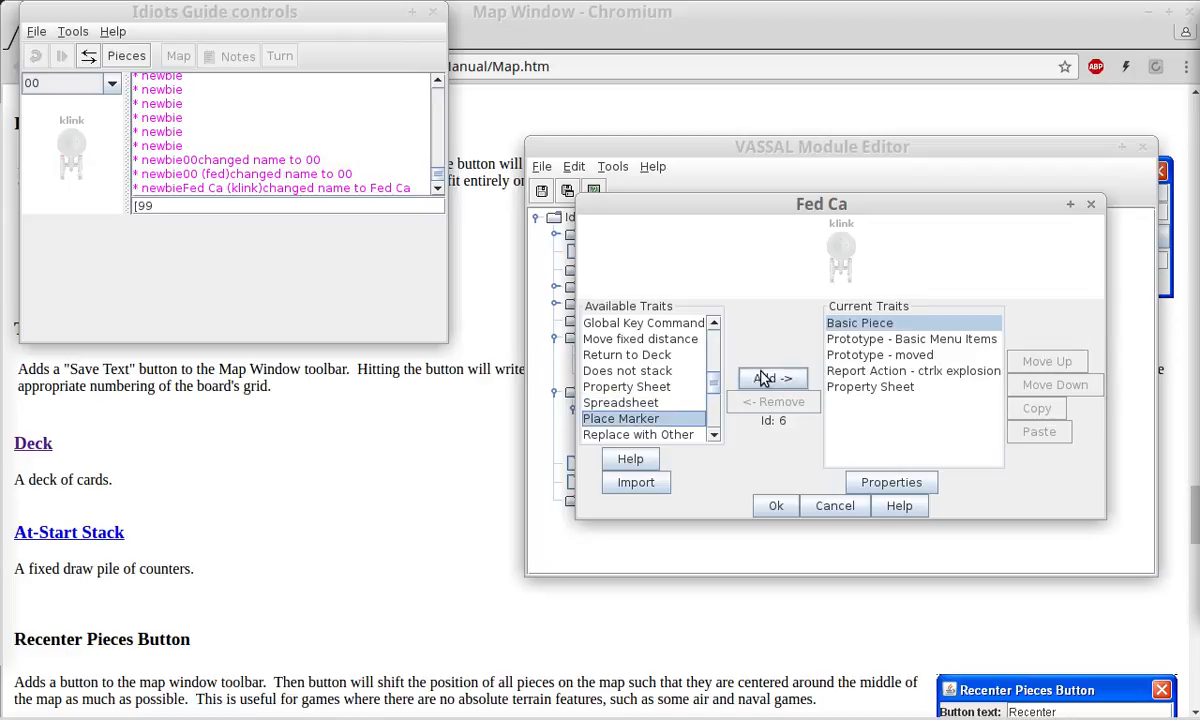
left_click(741, 378)
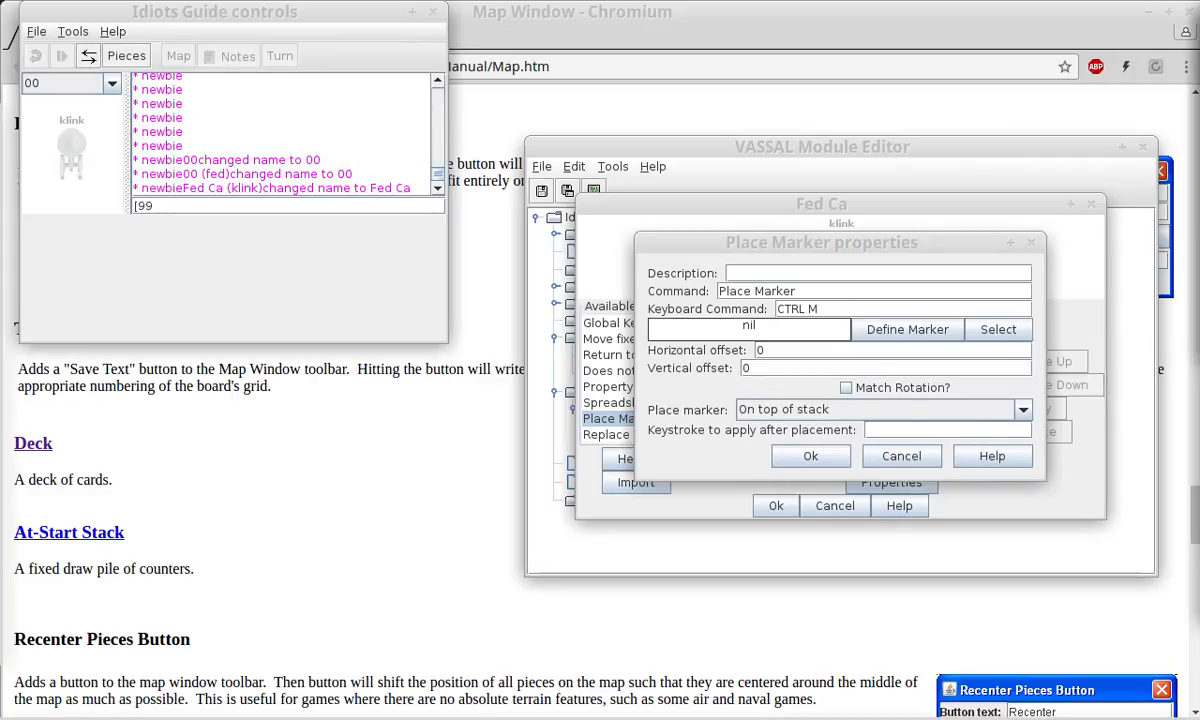
Read the Place Marker help page in an enlarged window, close it, and cancel adding the trait.
left_click_drag(1199, 14, 651, 95)
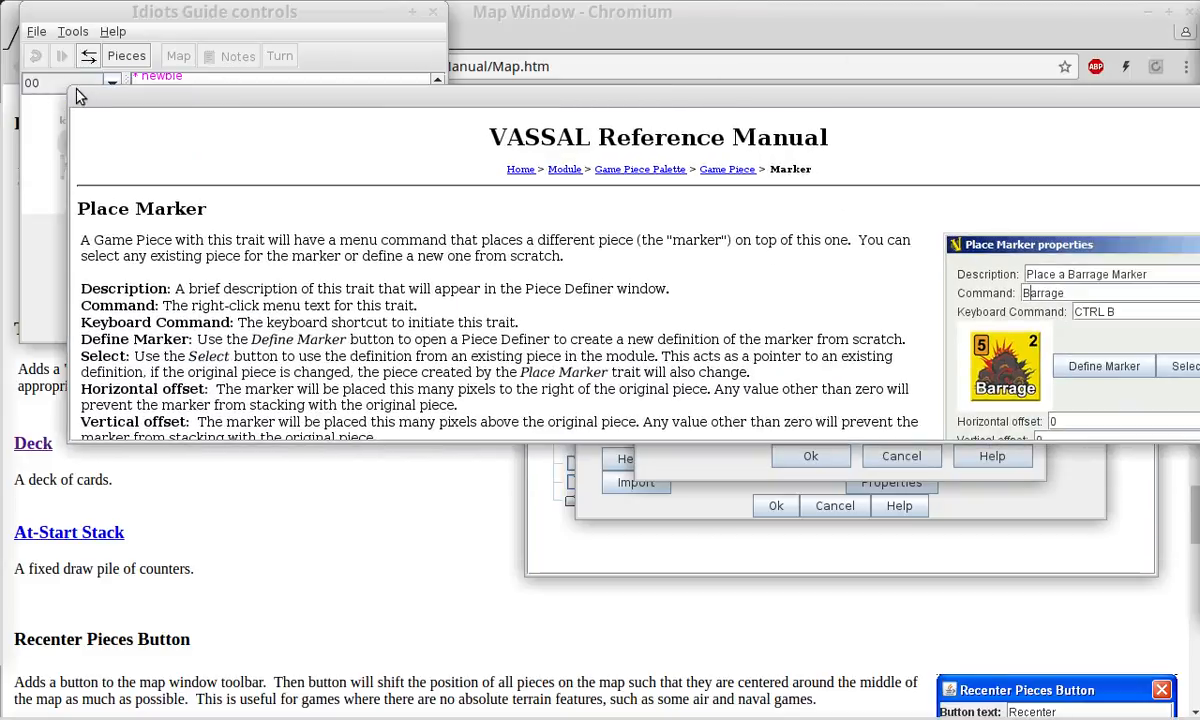
left_click_drag(80, 96, 113, 32)
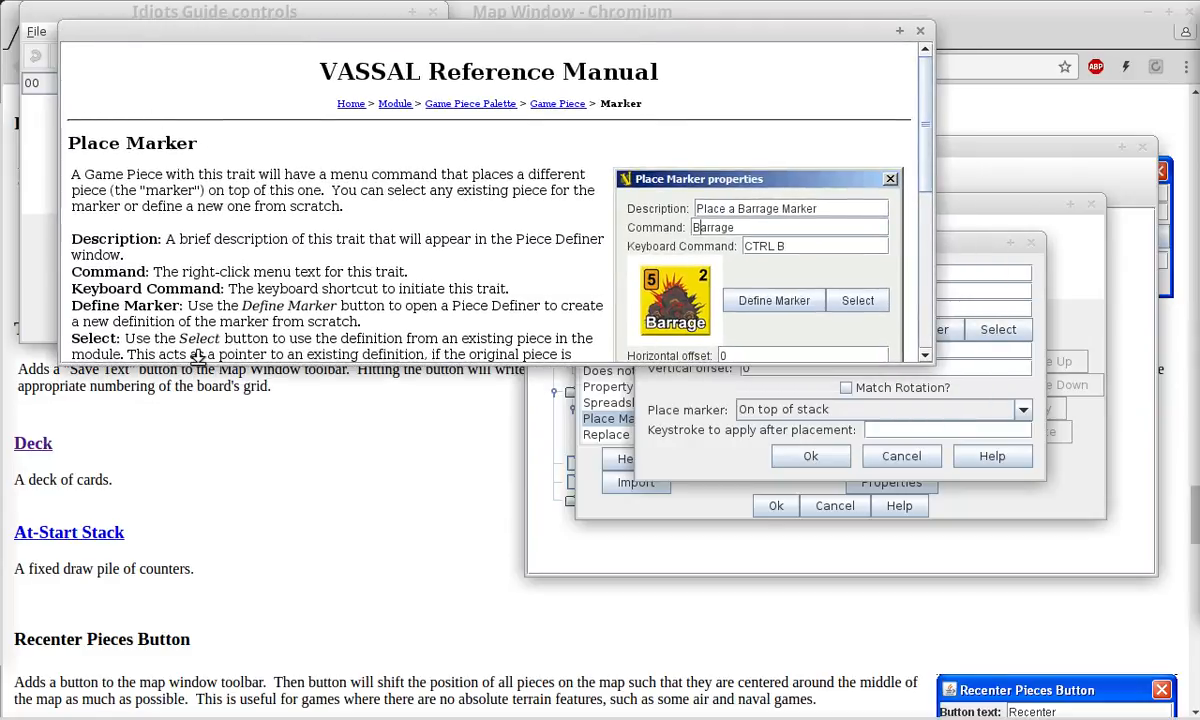
left_click_drag(197, 358, 172, 710)
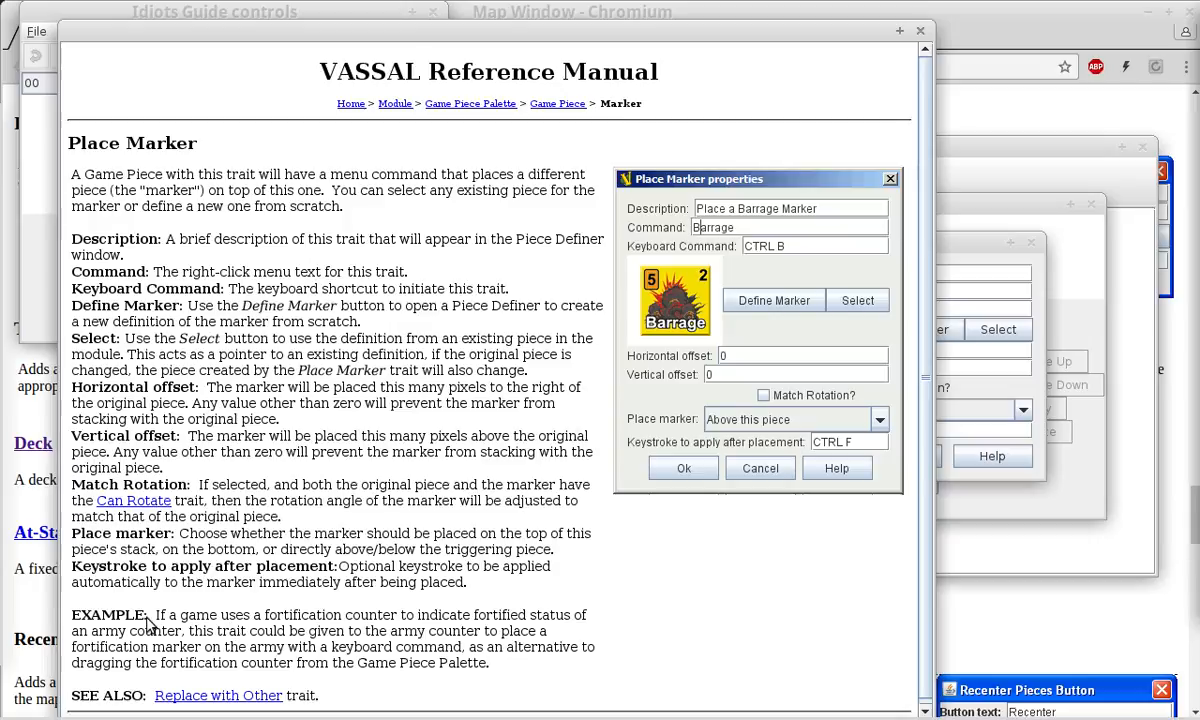
left_click_drag(242, 615, 341, 615)
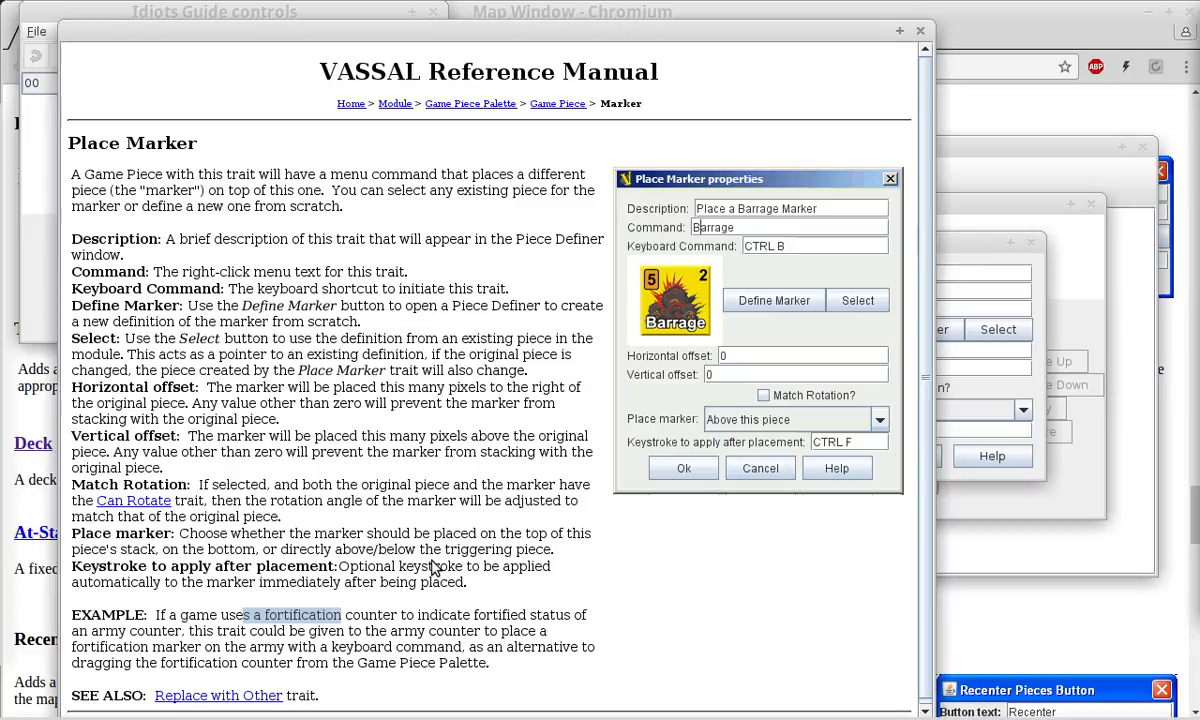
left_click(921, 34)
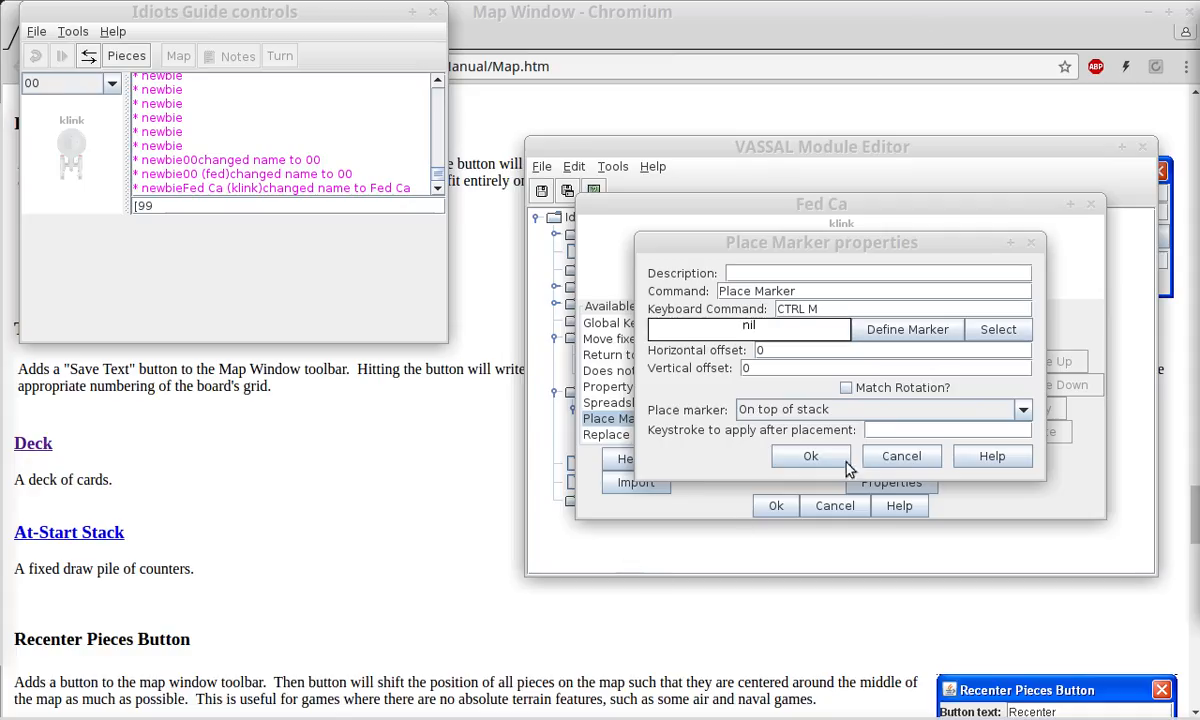
left_click(921, 458)
Bring up the properties for a new Replace with Other trait on Fed Ca and arrange both windows side by side.
scroll(645, 400, "down", 2)
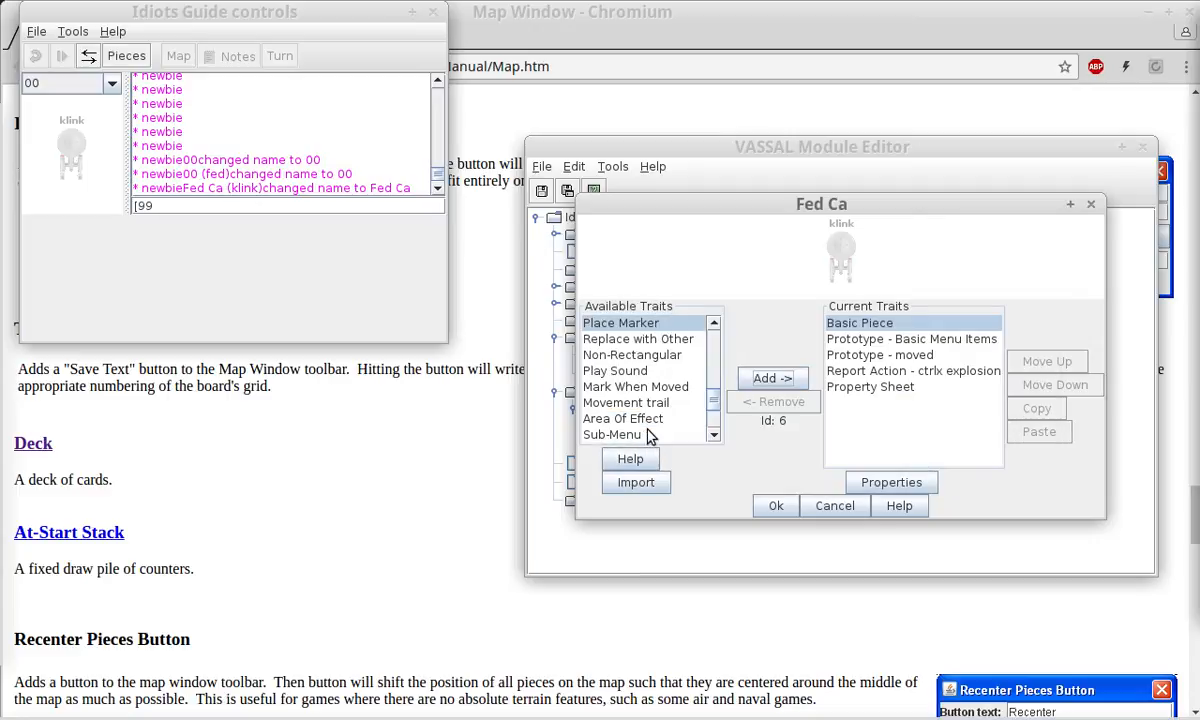
left_click(659, 344)
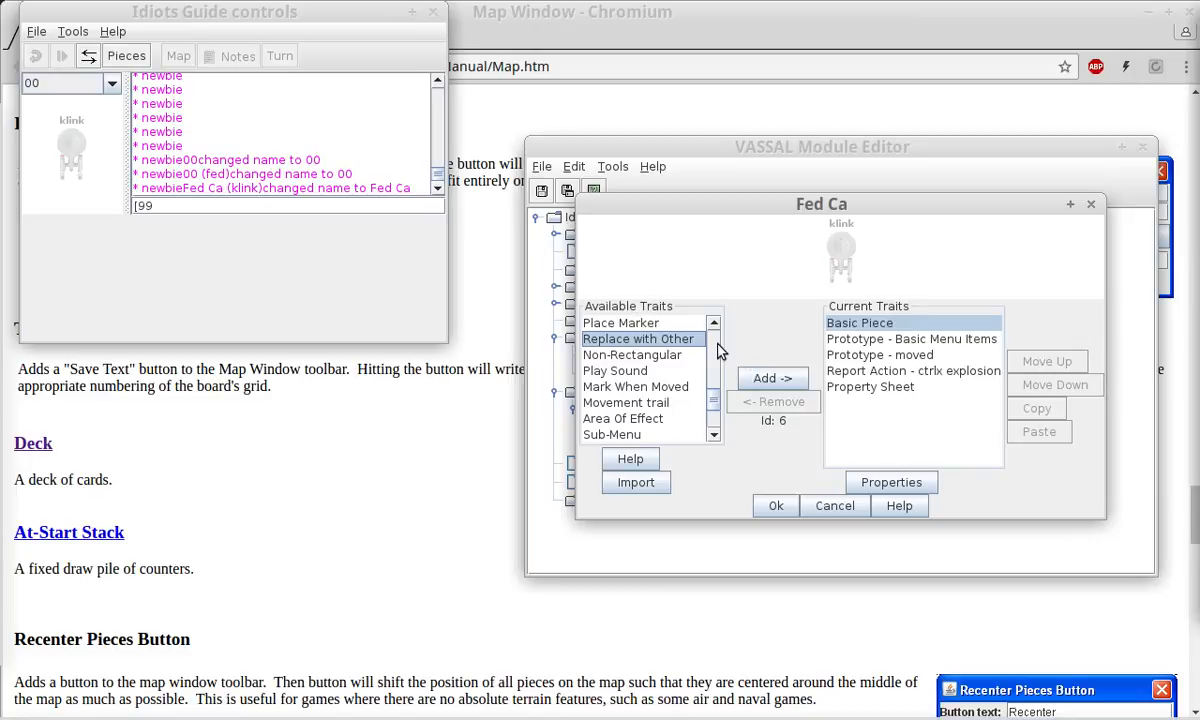
left_click(624, 323)
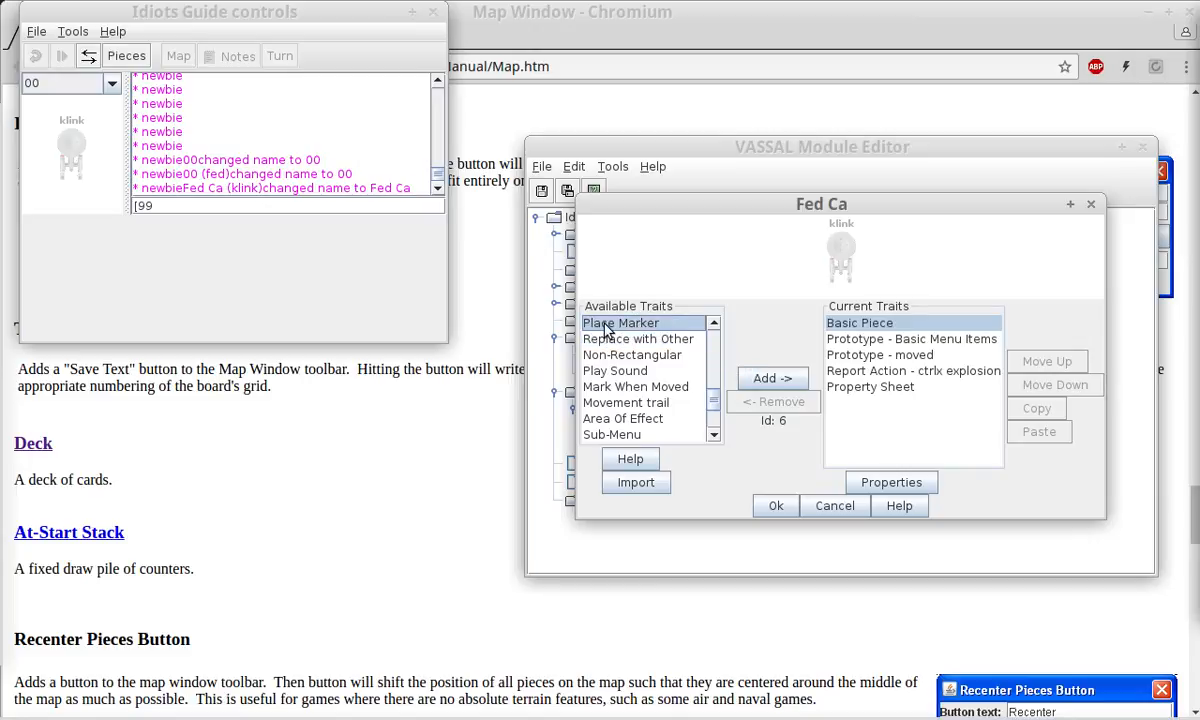
left_click(628, 341)
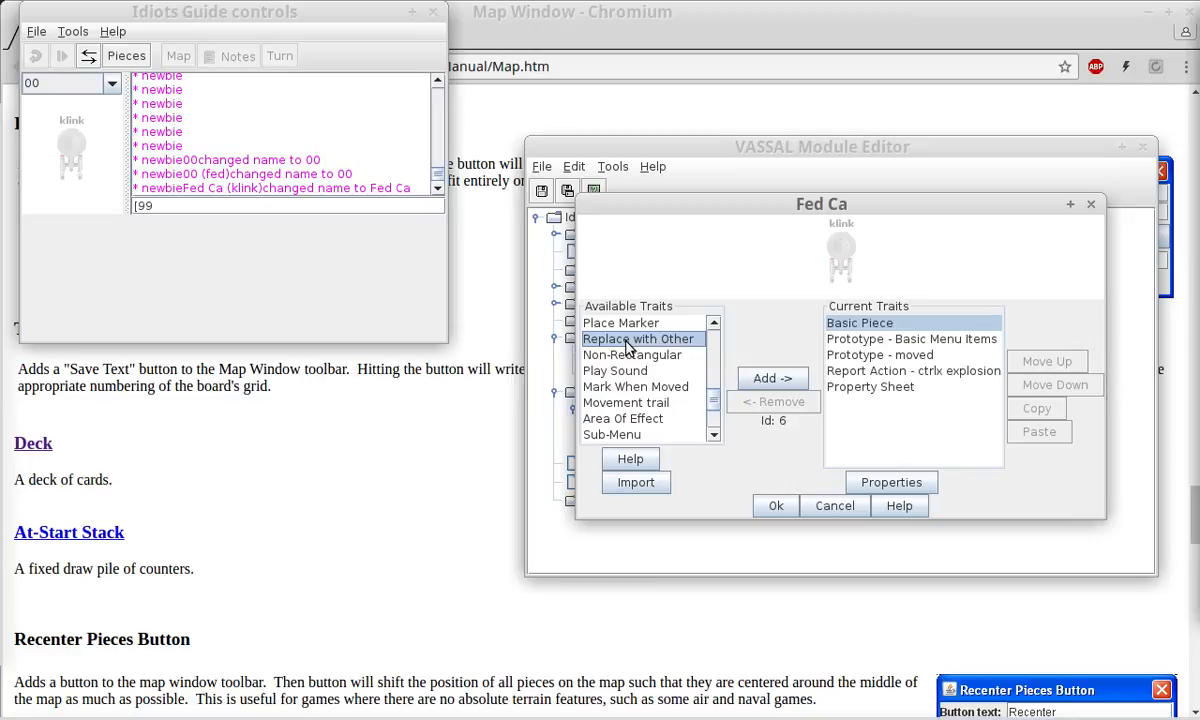
left_click(750, 377)
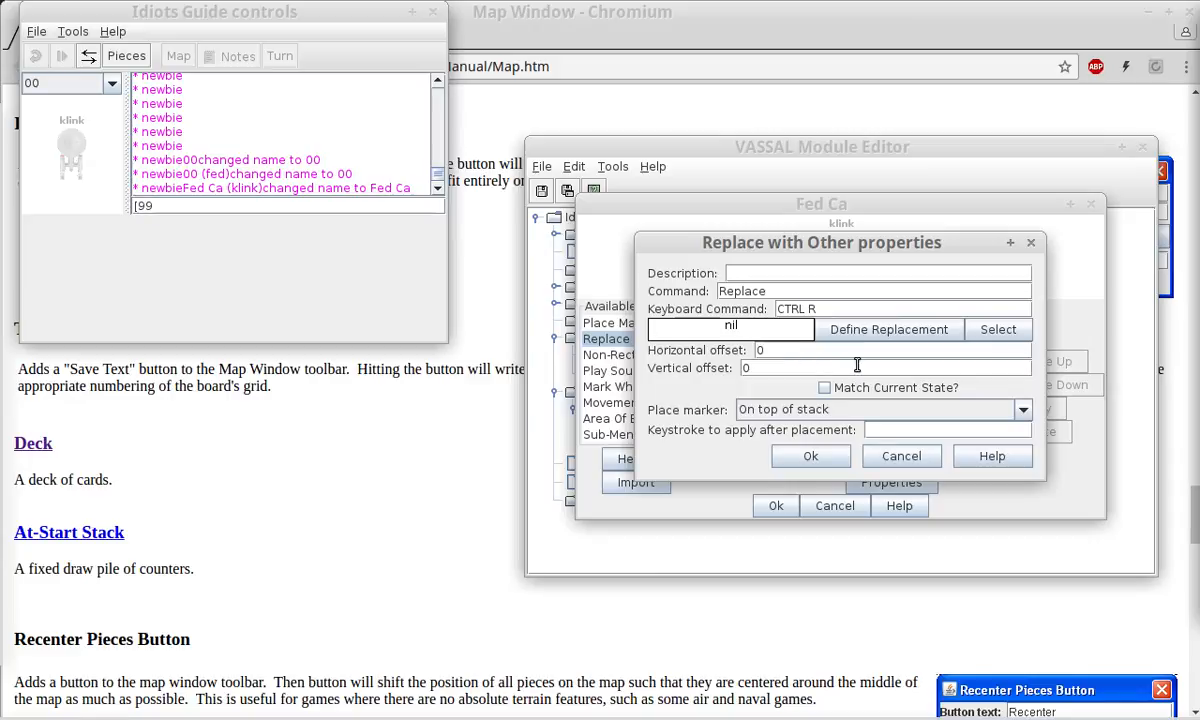
left_click_drag(730, 242, 225, 216)
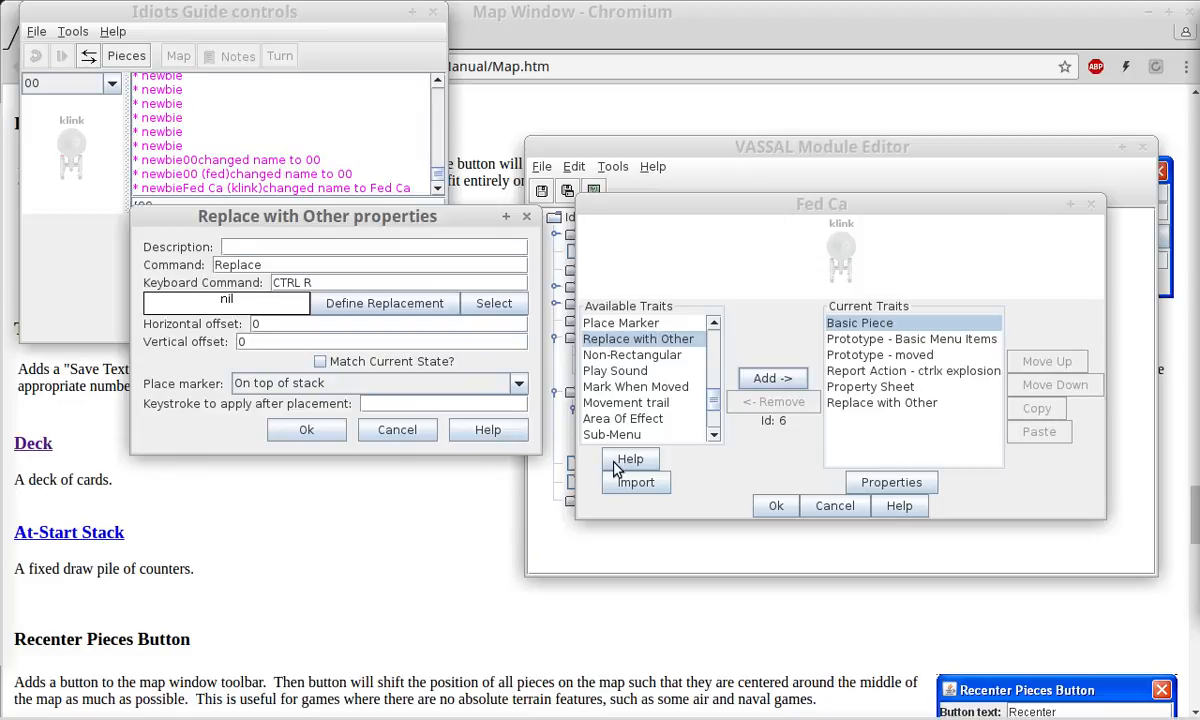
left_click_drag(577, 197, 583, 82)
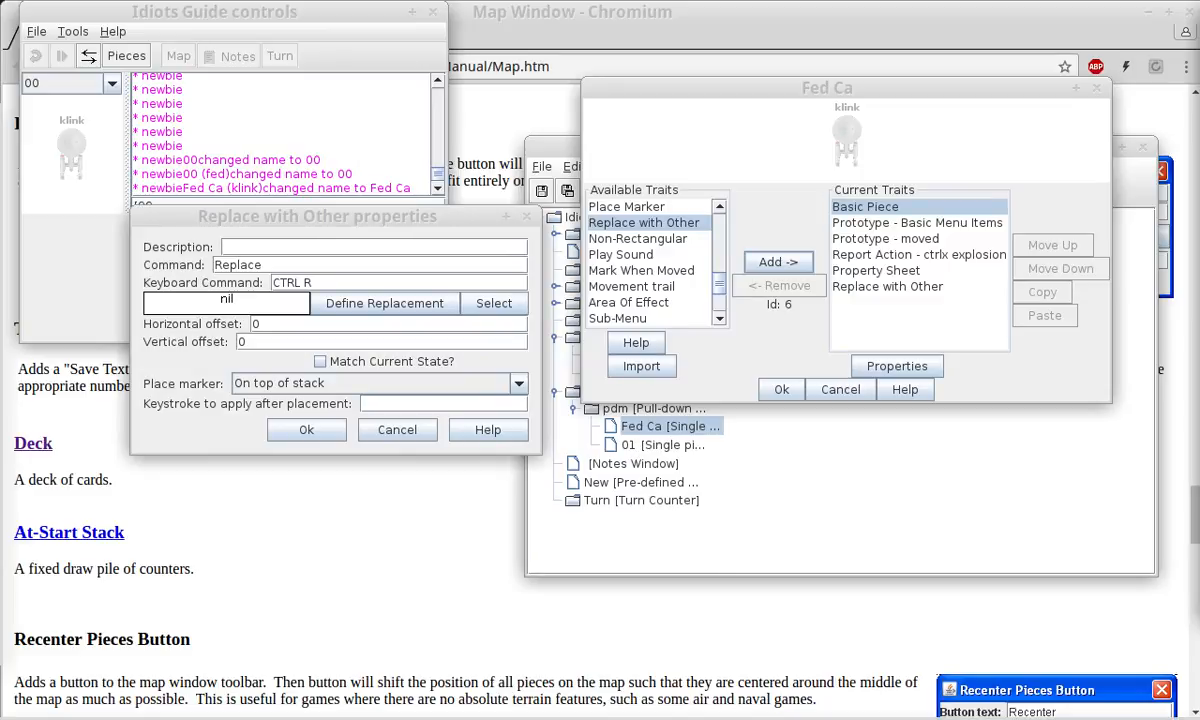
In the ADB's Star Fleet Battles Cadet Module editor, open the Civ Ship piece under Civilian Merchants in the Counters palette.
left_click_drag(1198, 236, 1015, 212)
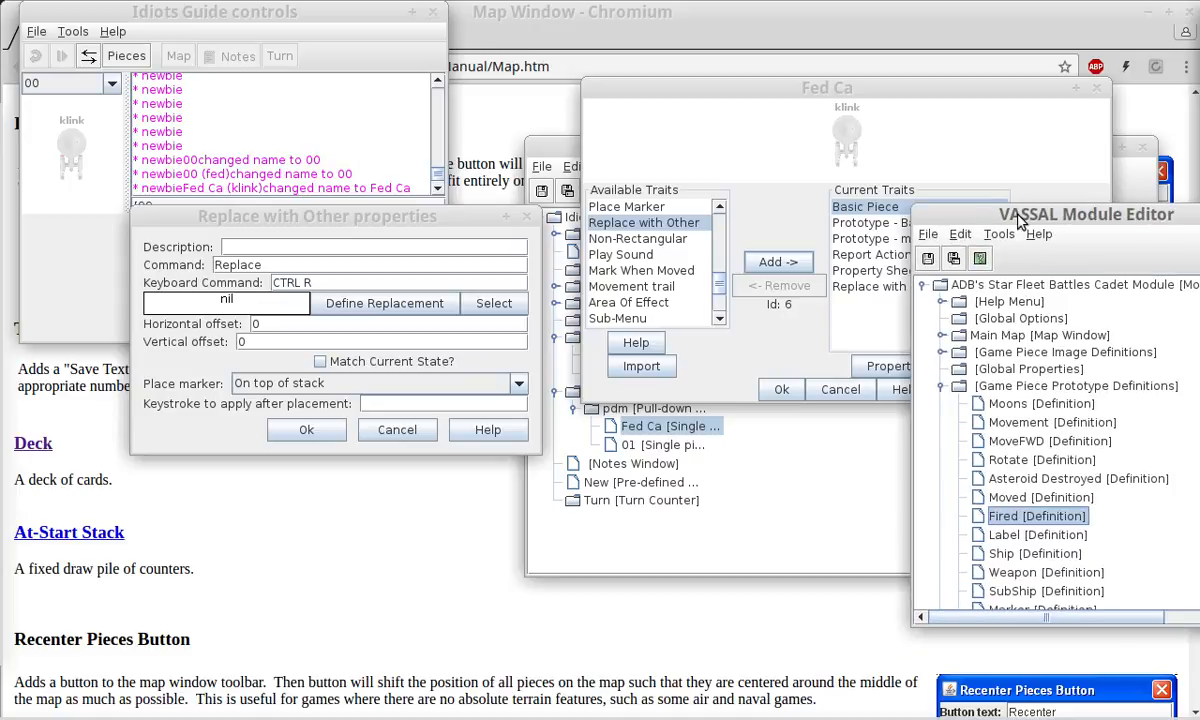
left_click(941, 386)
left_click(941, 403)
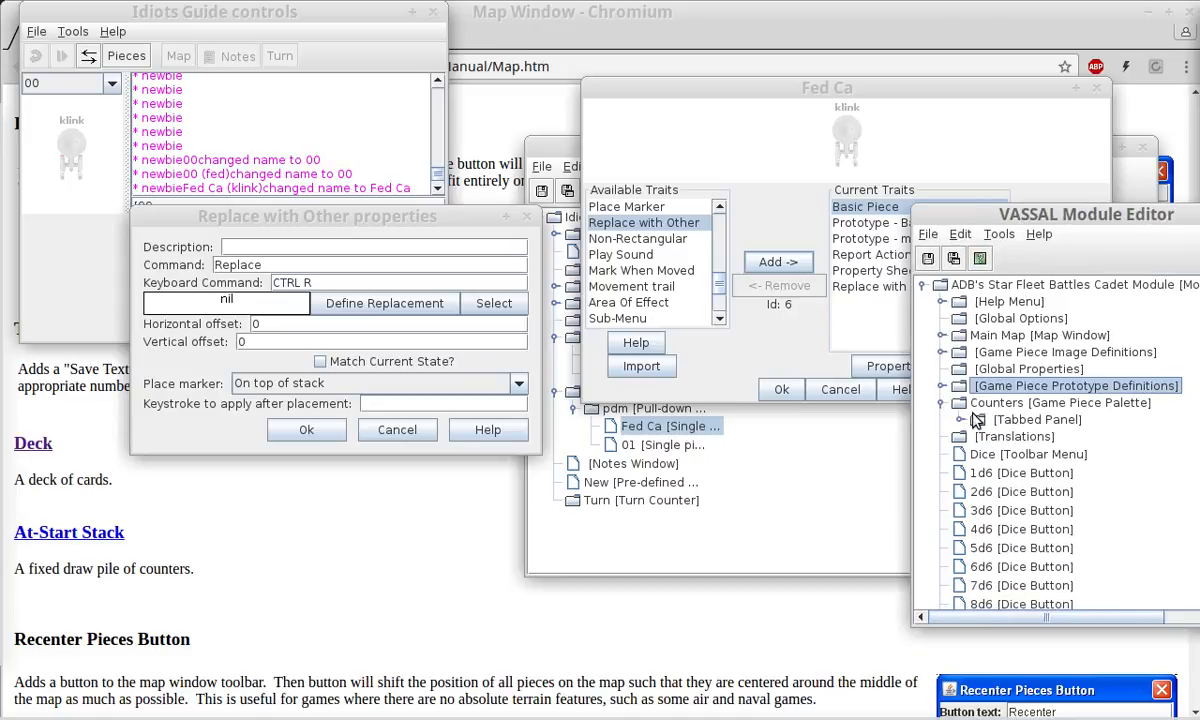
left_click(958, 421)
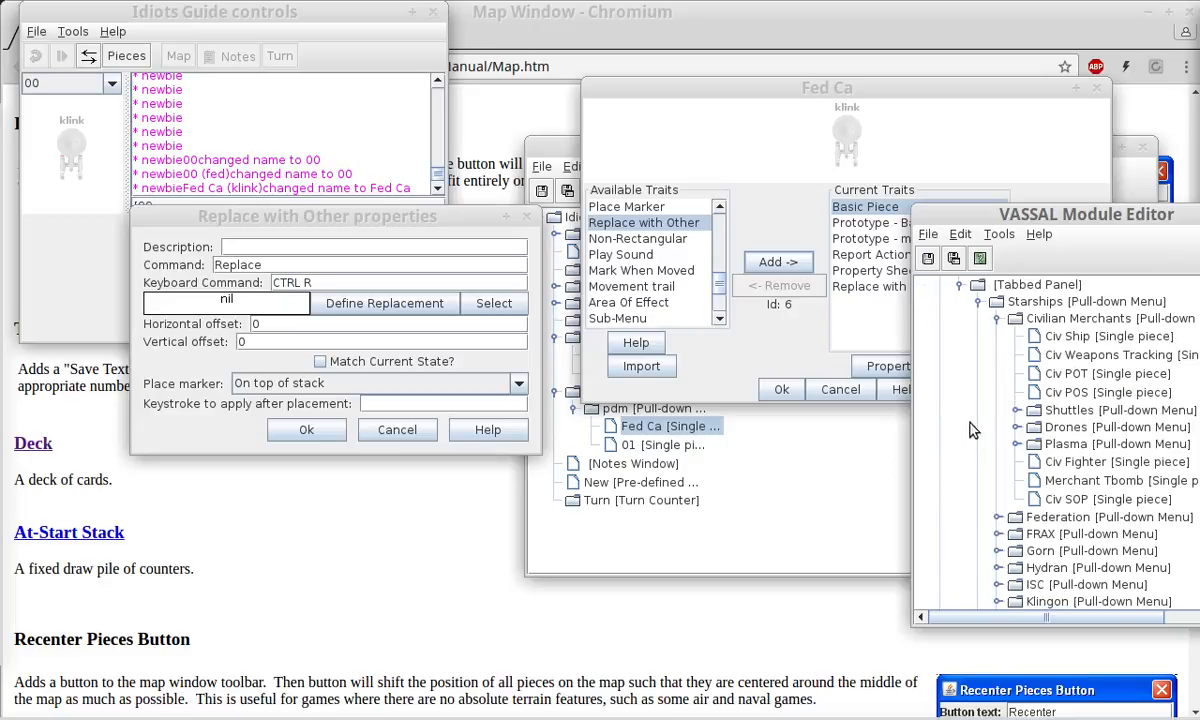
left_click(1052, 338)
double_click(1052, 338)
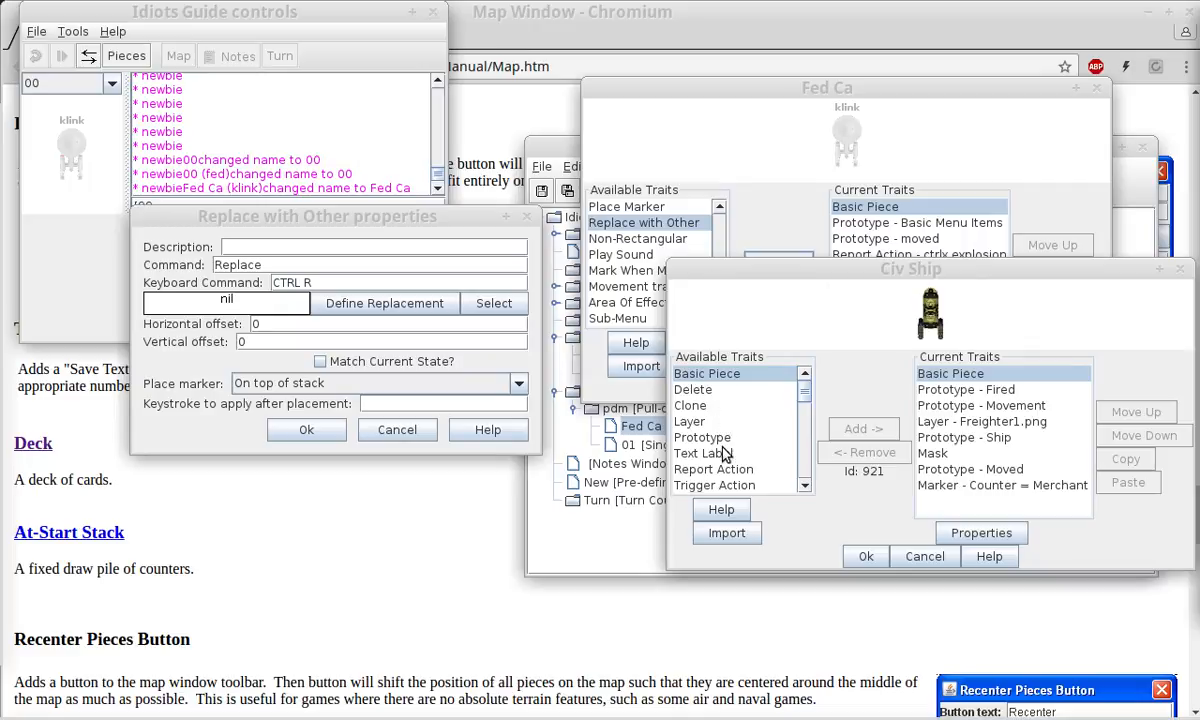
Look through Civ Ship's available traits for the marker and replacement options.
scroll(738, 455, "down", 2)
scroll(738, 455, "down", 1)
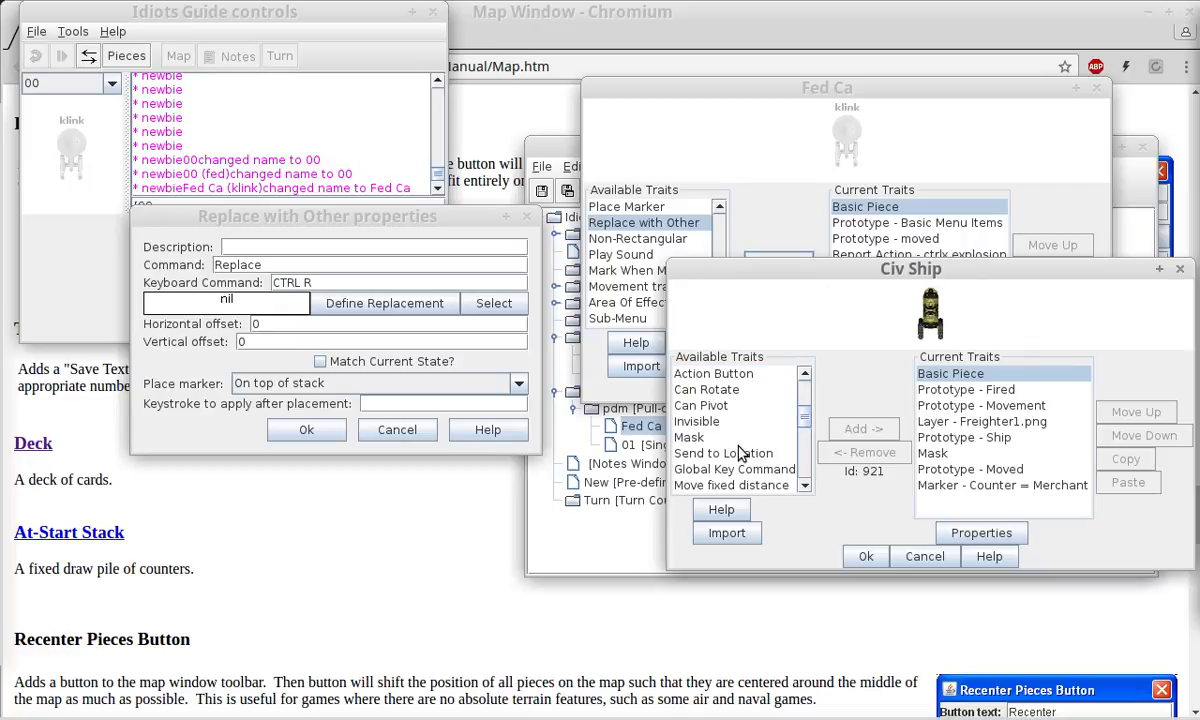
scroll(740, 453, "down", 1)
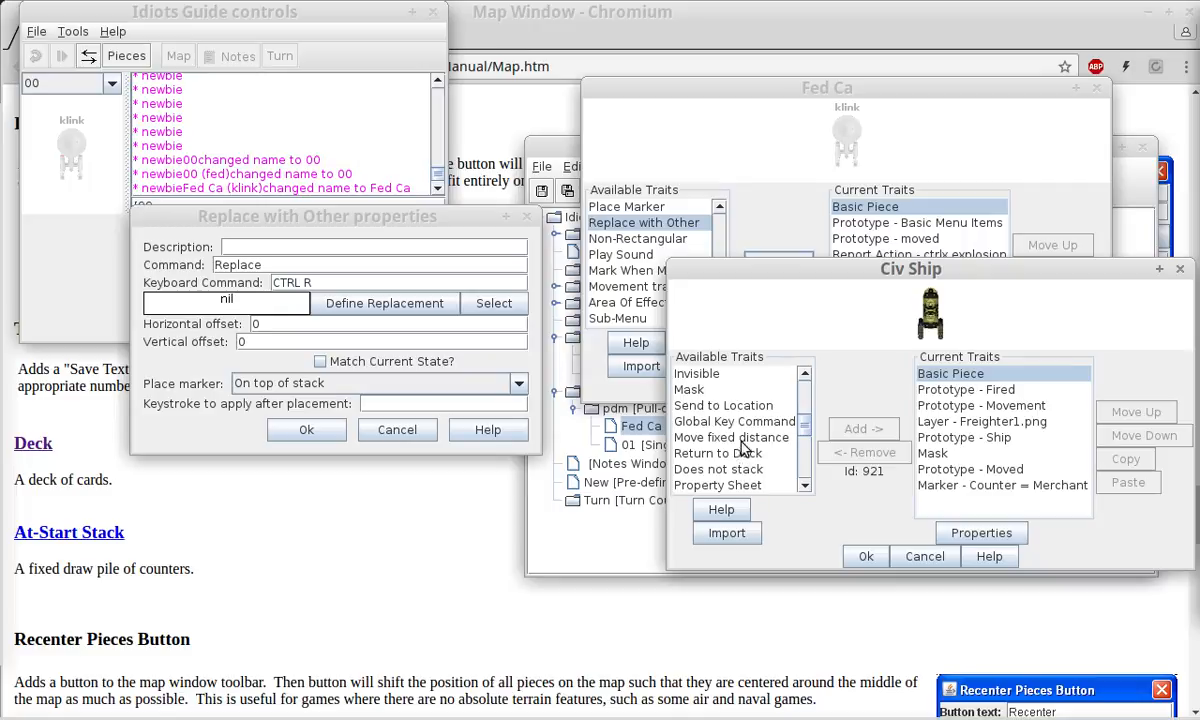
scroll(738, 440, "down", 3)
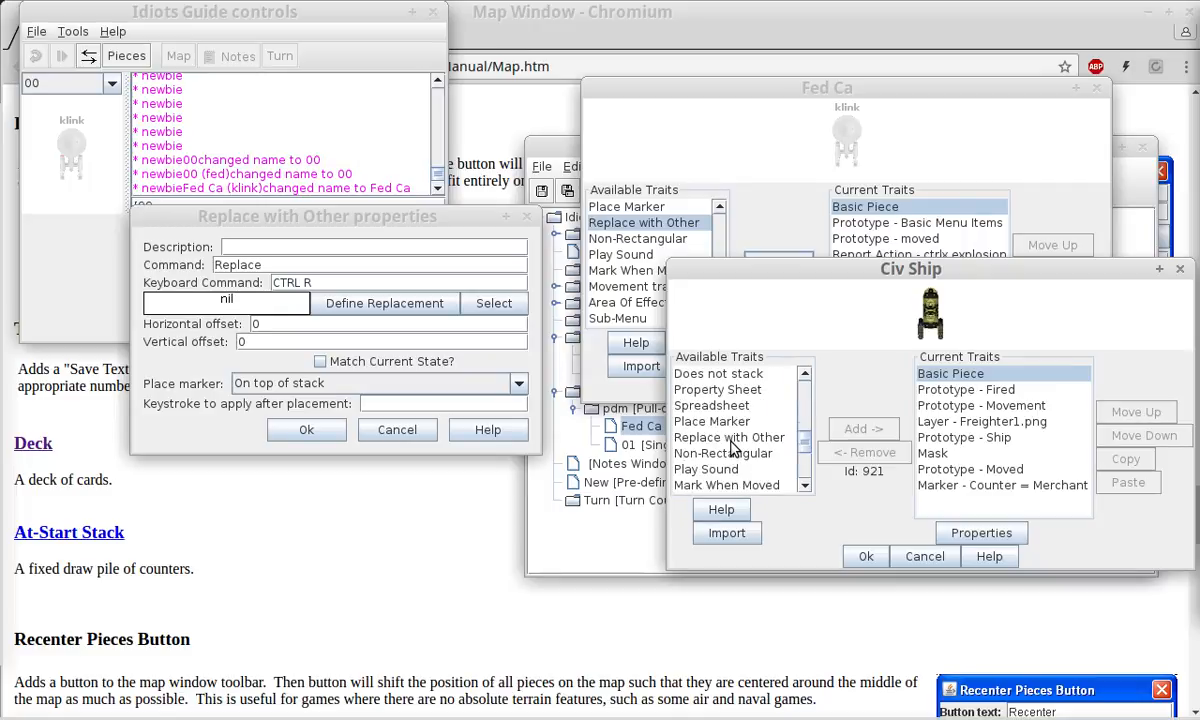
left_click(735, 453)
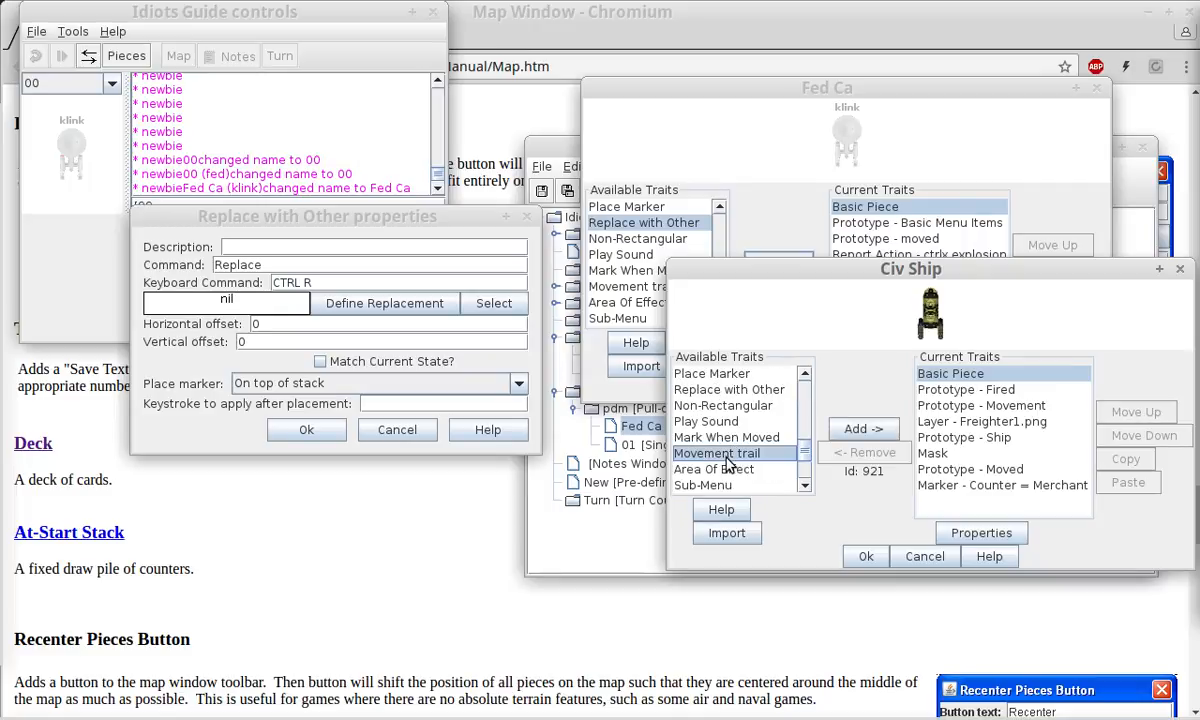
scroll(737, 457, "down", 1)
scroll(737, 458, "down", 1)
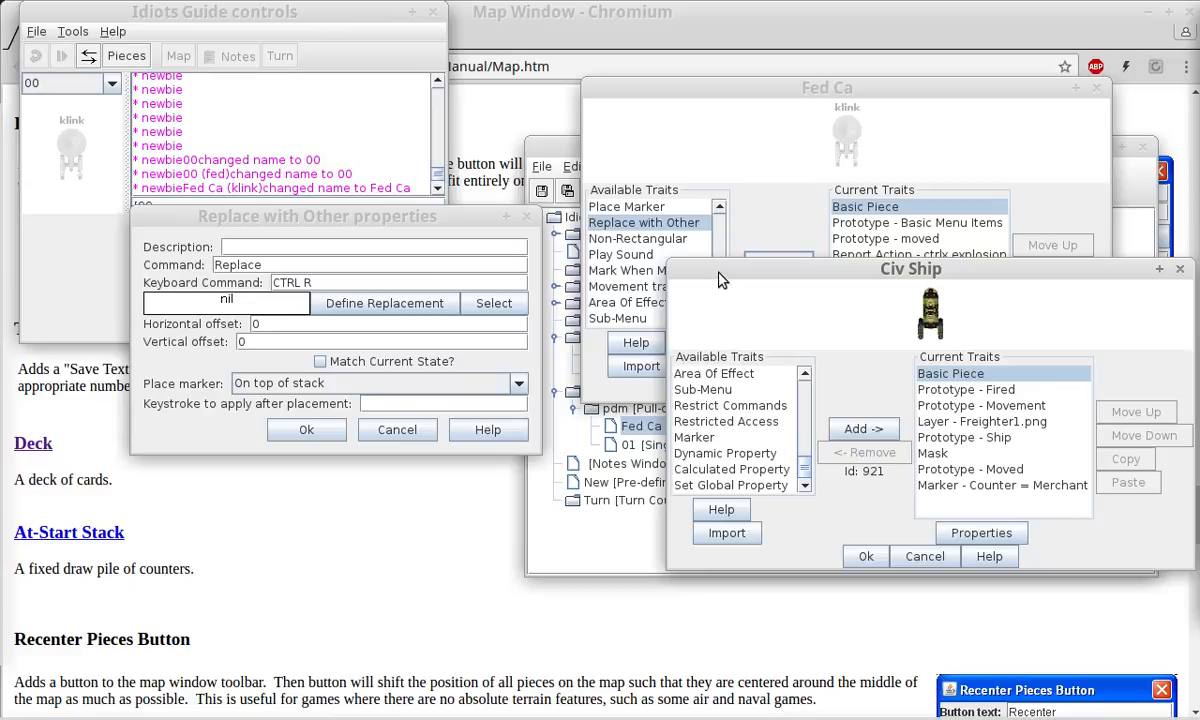
left_click(708, 424)
scroll(710, 425, "up", 1)
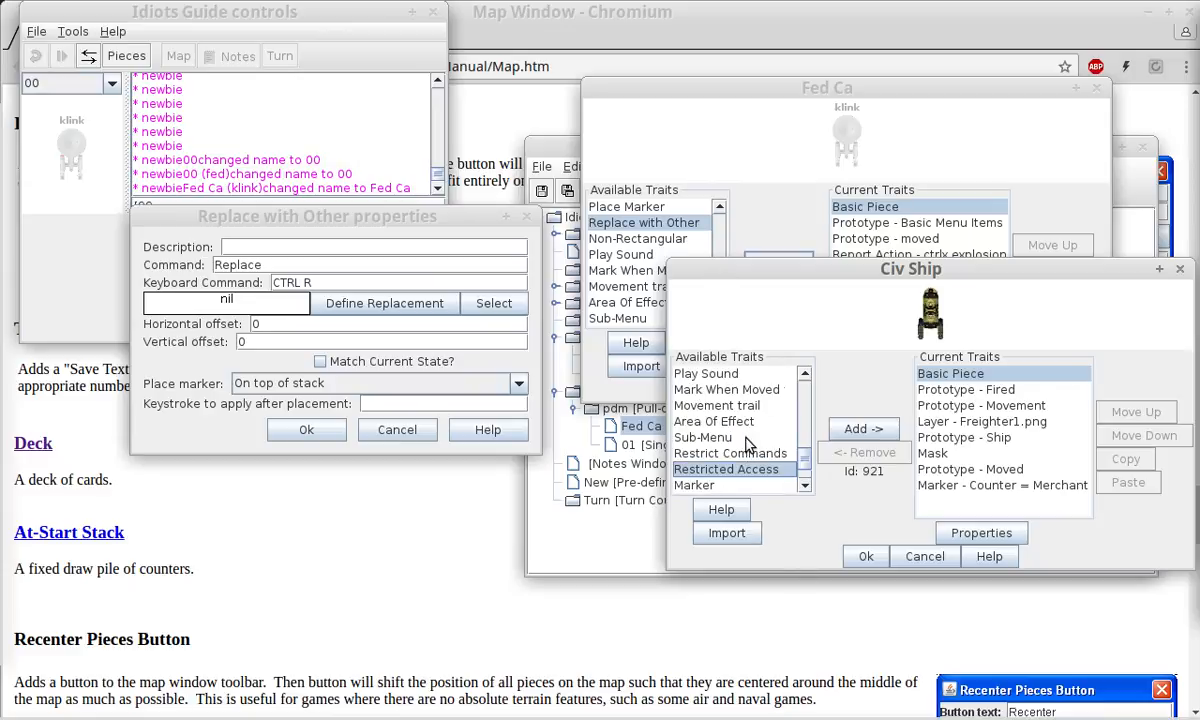
scroll(745, 440, "up", 1)
Compare Civ Ship's Place Marker properties with Fed Ca's Replace with Other properties, cancel both traits, and close the Civ Ship editor.
left_click(714, 375)
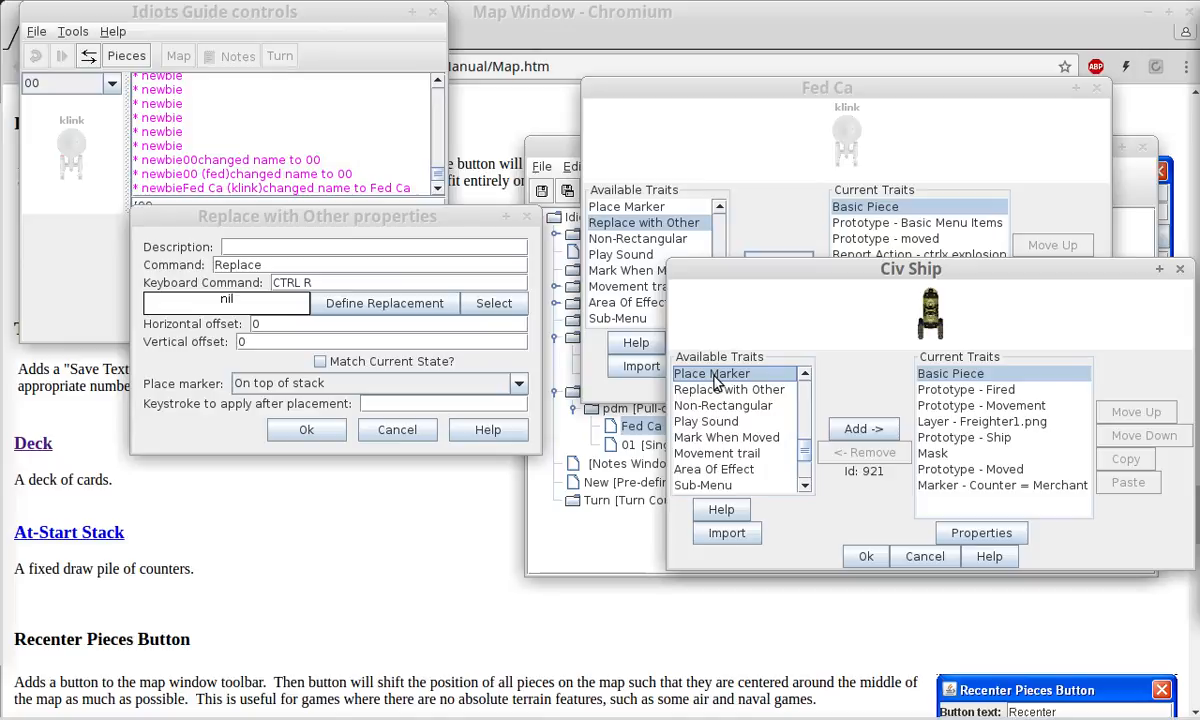
left_click(862, 429)
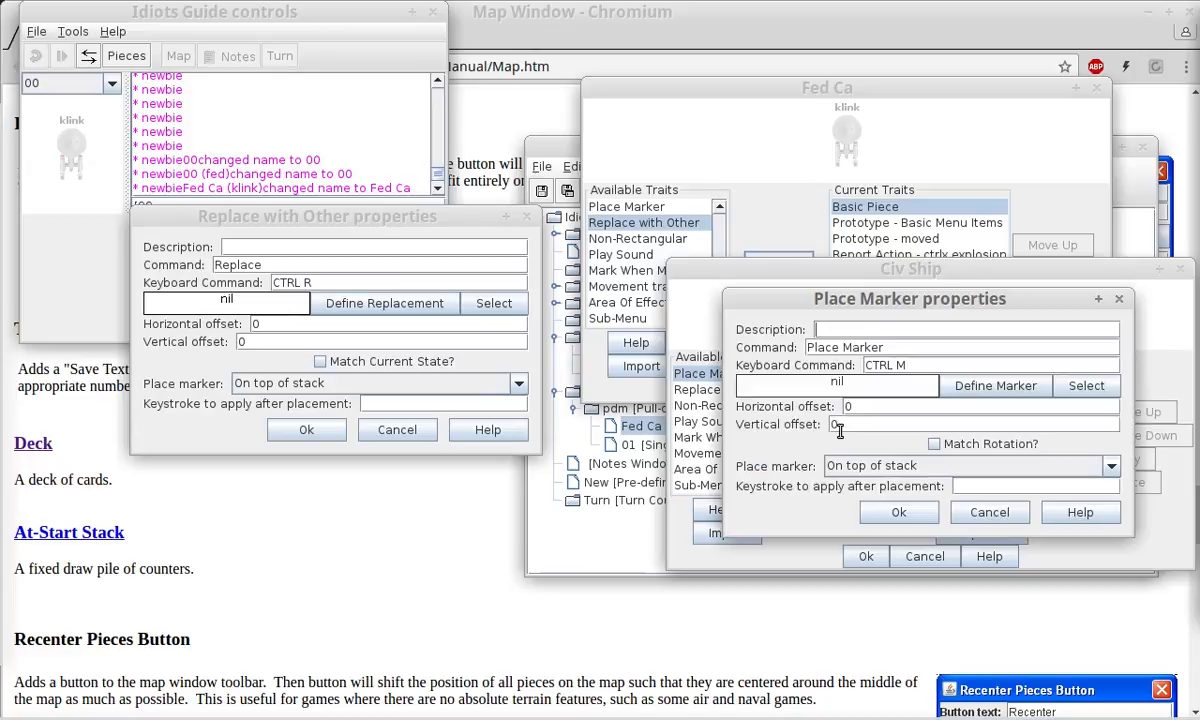
mouse_move(748, 293)
left_mouse_down()
mouse_move(568, 222)
mouse_move(652, 235)
mouse_move(619, 230)
left_mouse_up()
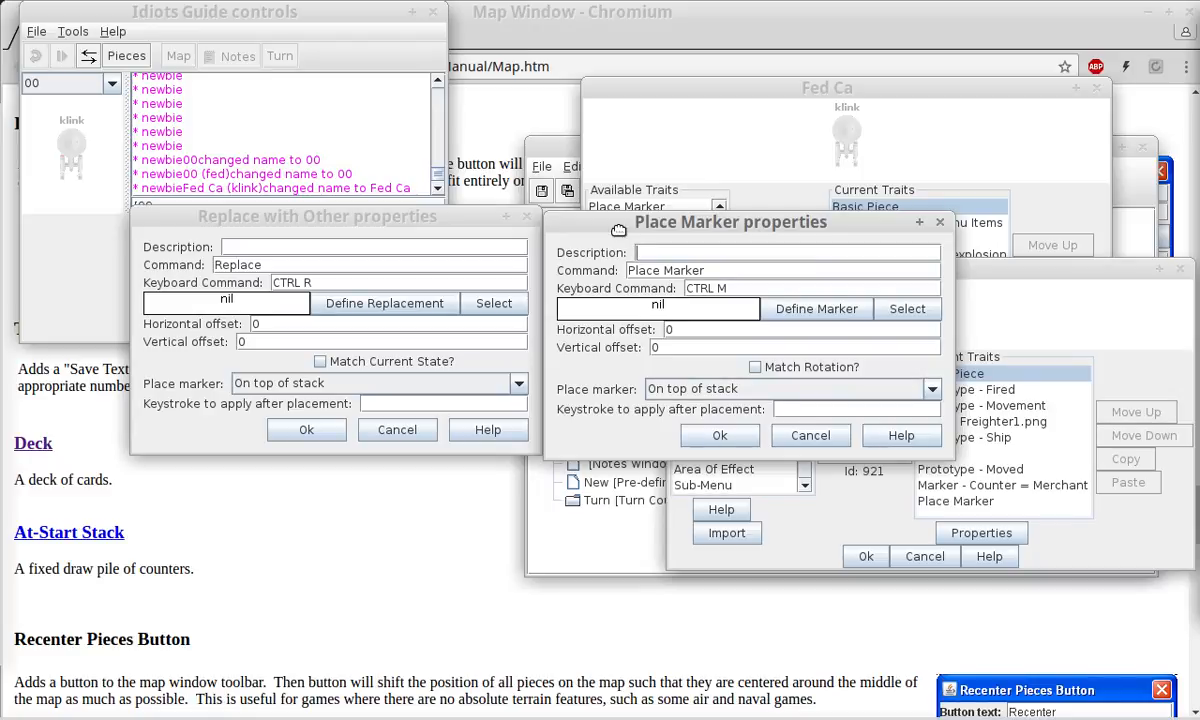
left_click(804, 434)
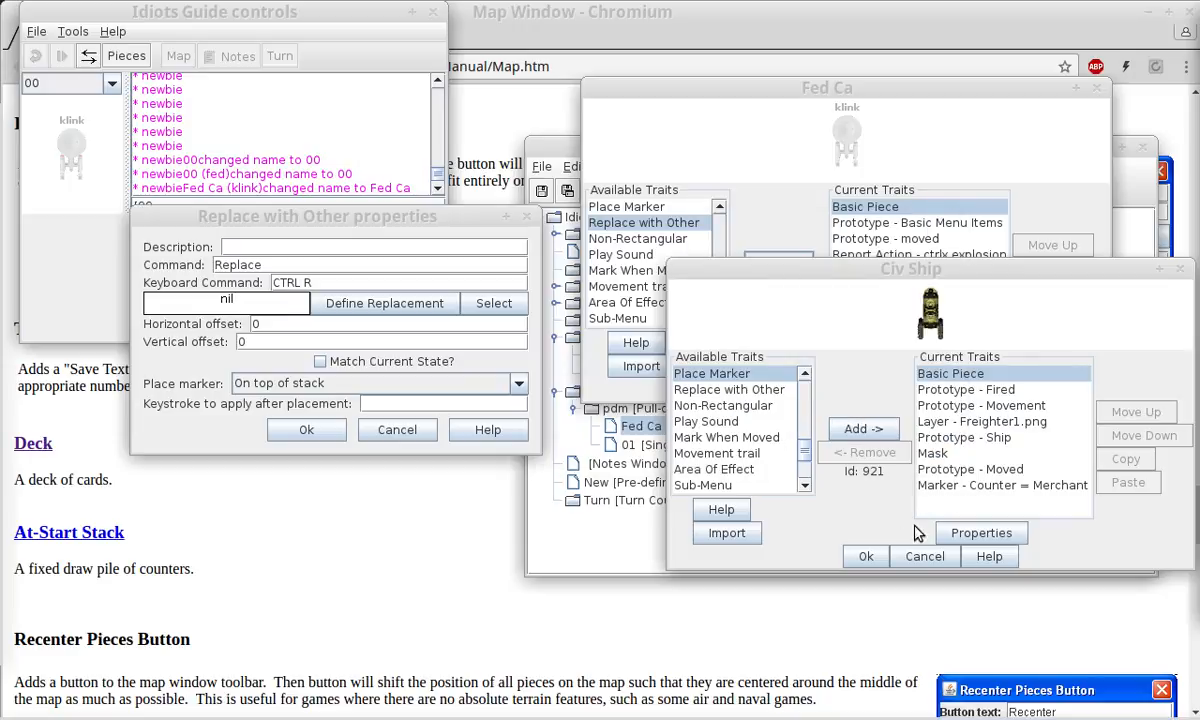
left_click(866, 556)
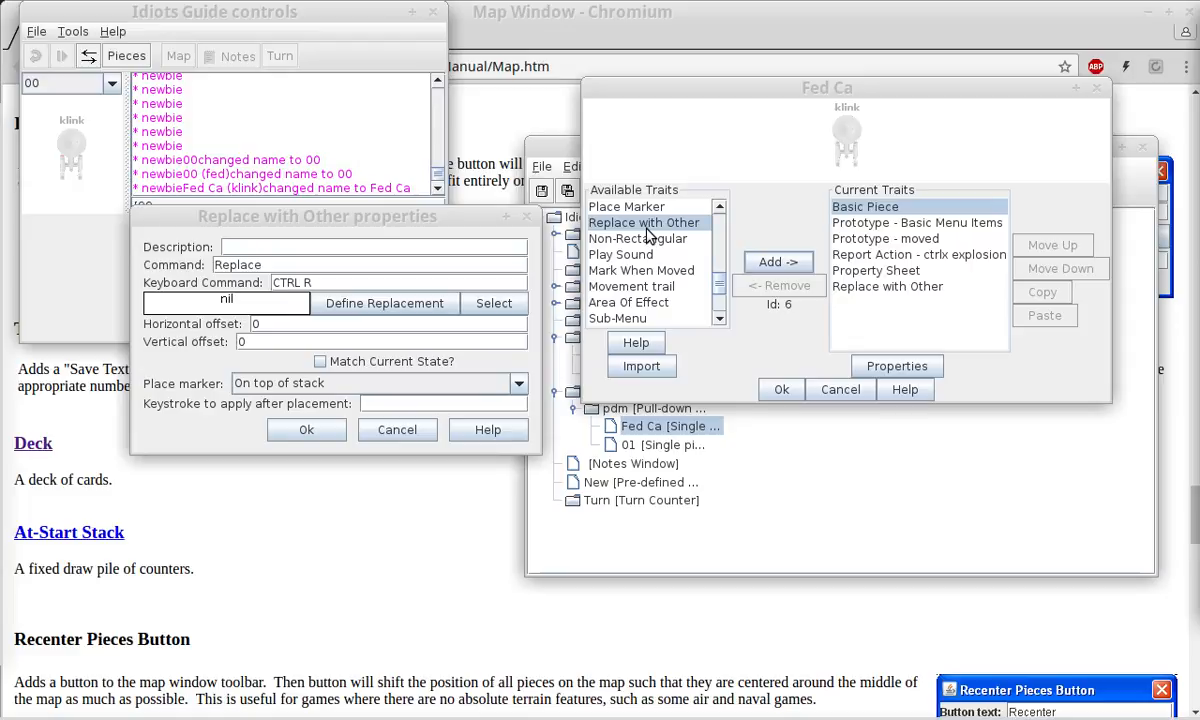
left_click(397, 429)
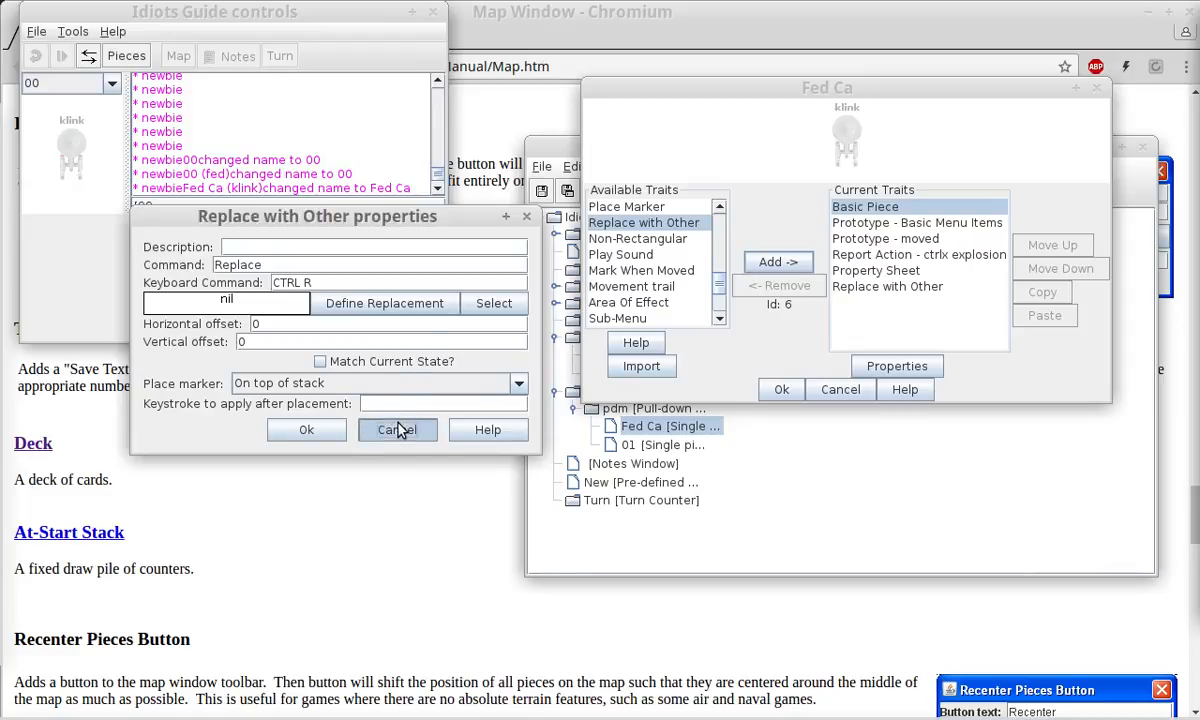
Add a Non-Rectangular trait to Fed Ca and read its reference manual page, closing the help window when done.
left_click(646, 240)
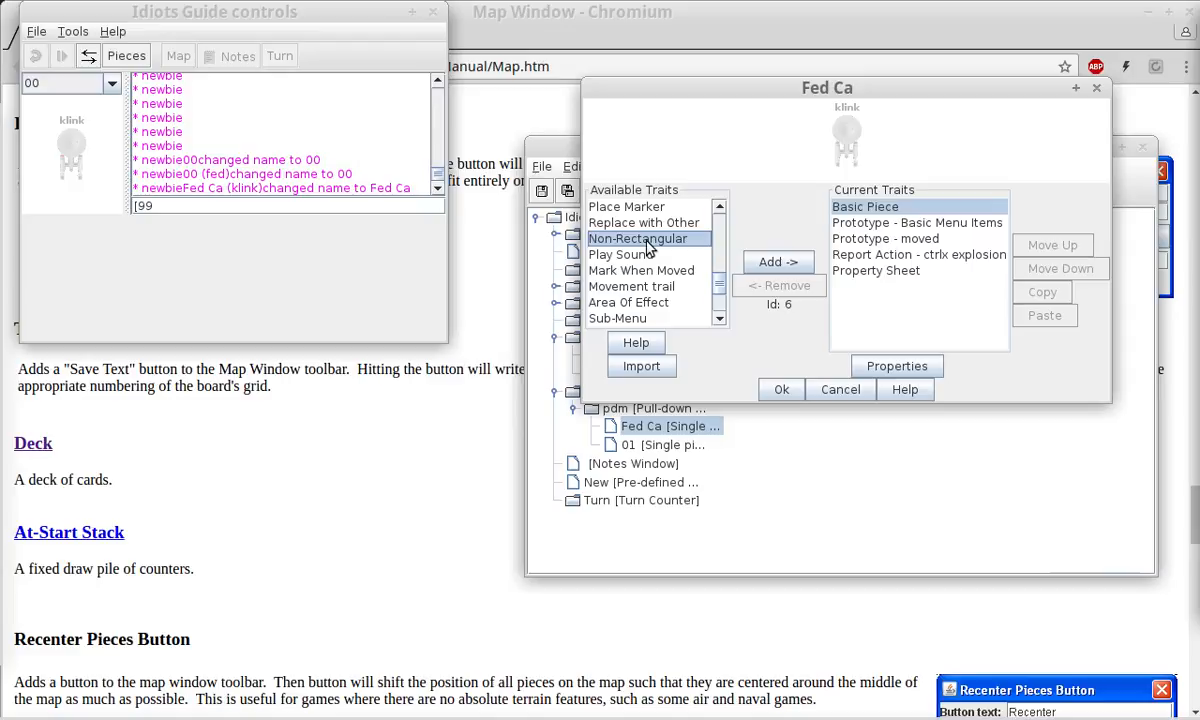
left_click(800, 258)
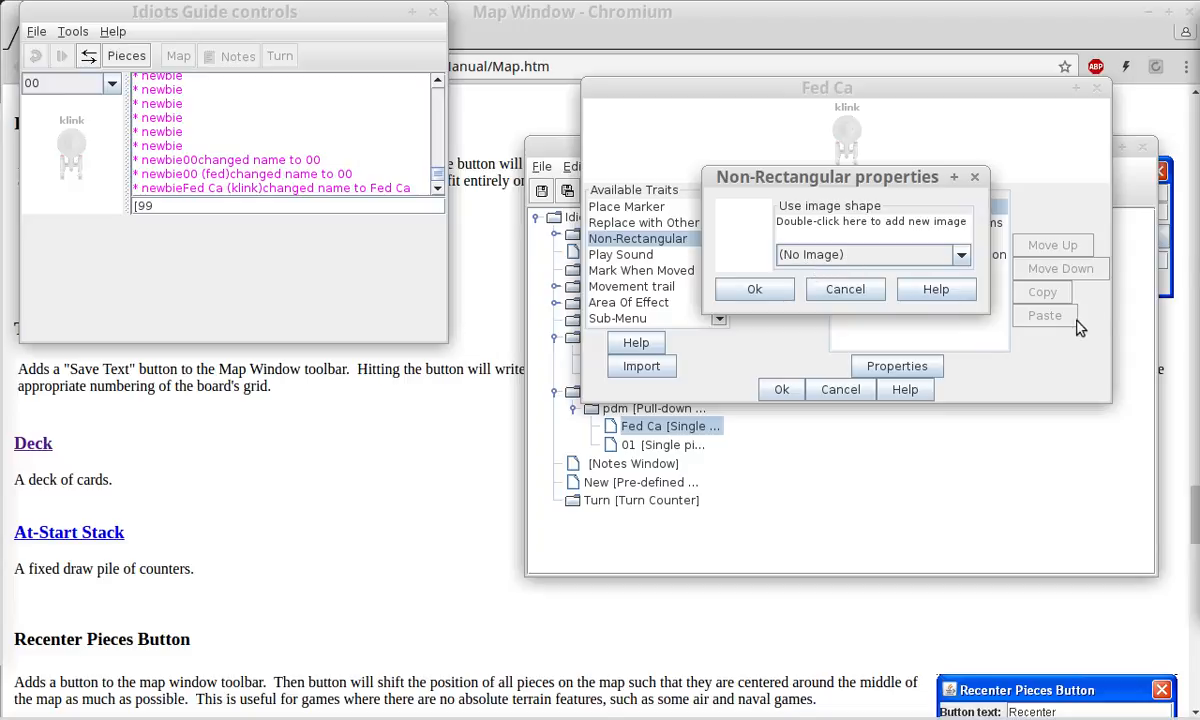
left_click(900, 285)
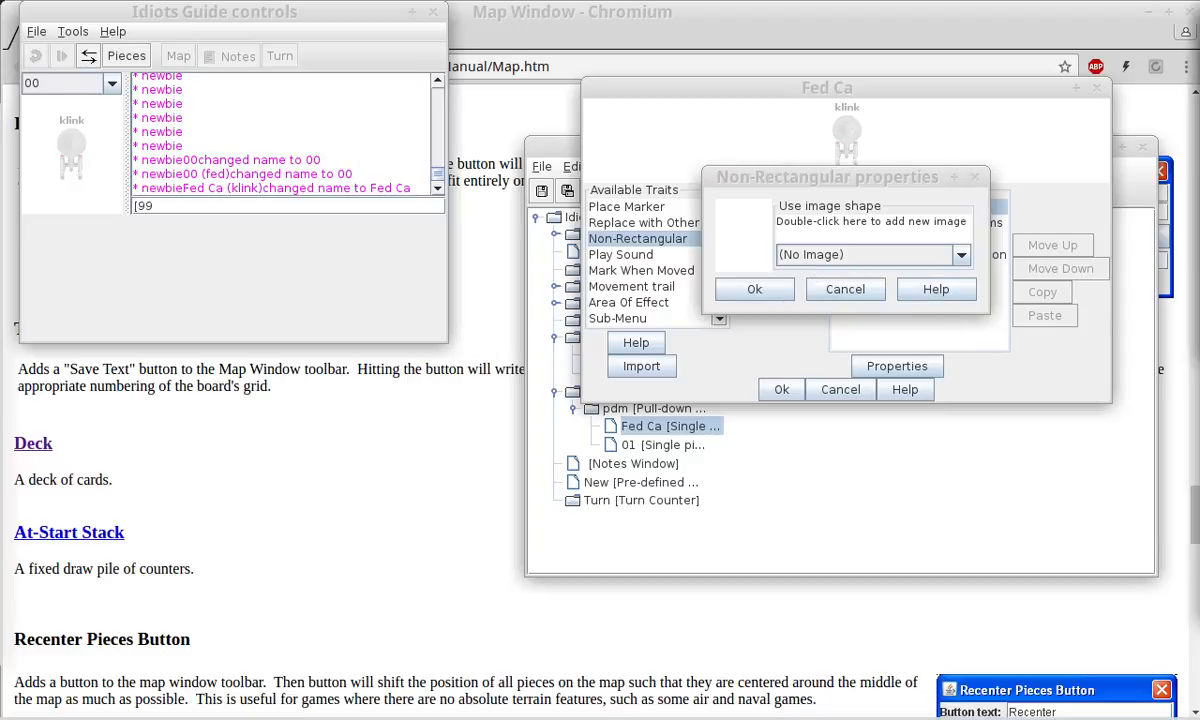
left_click_drag(555, 54, 368, 131)
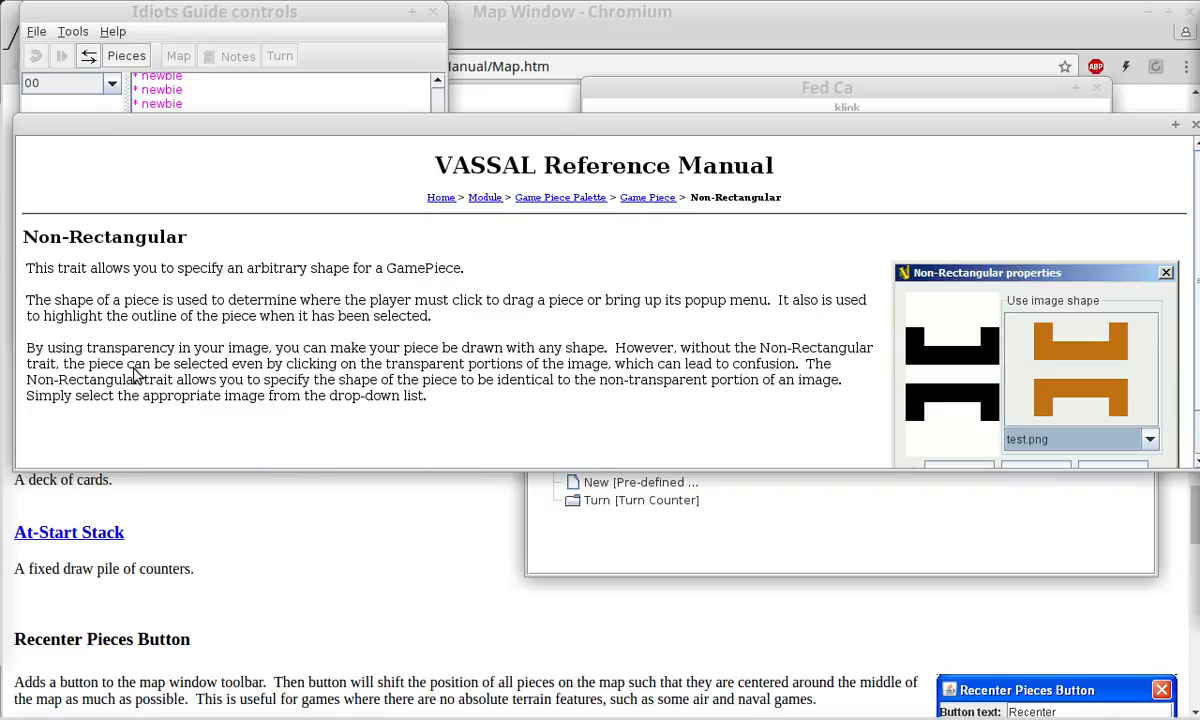
scroll(257, 390, "down", 1)
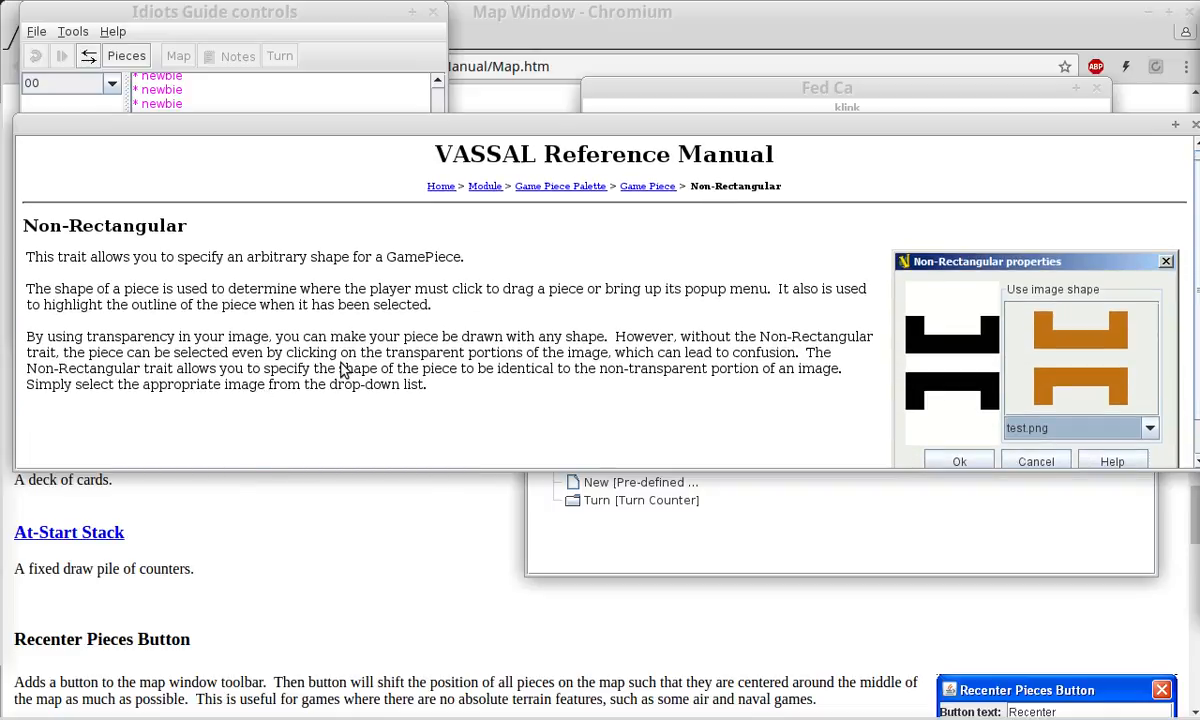
left_click(1196, 124)
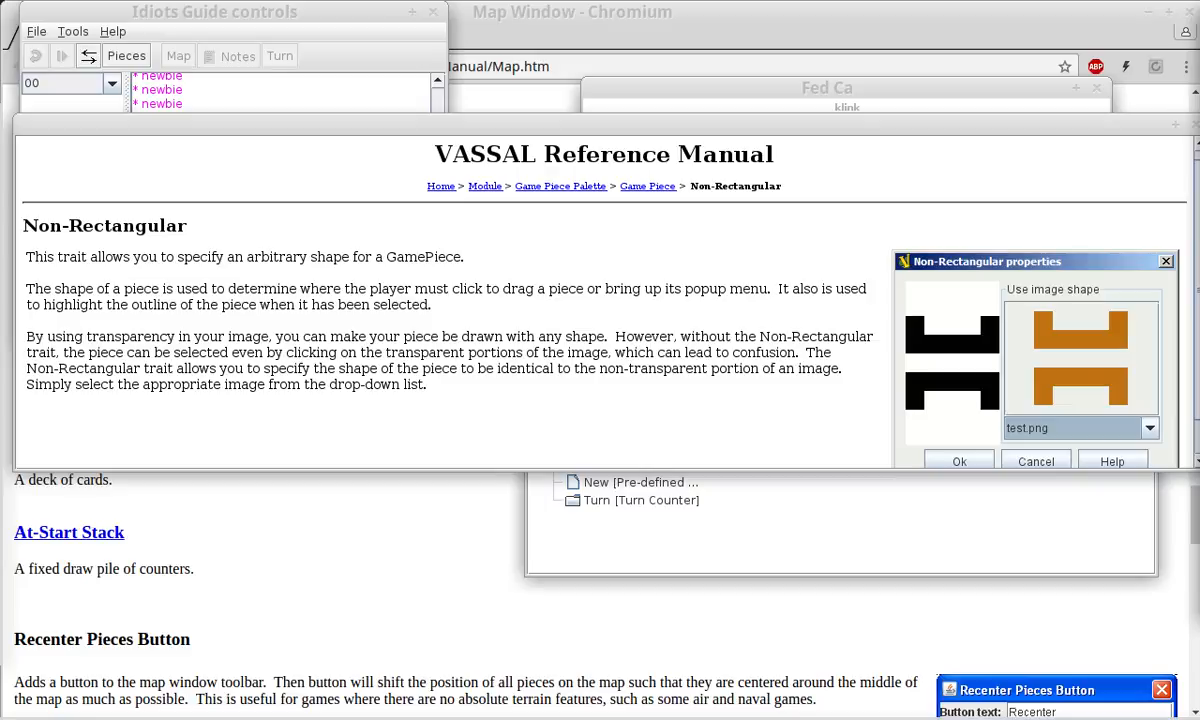
left_click_drag(930, 126, 899, 132)
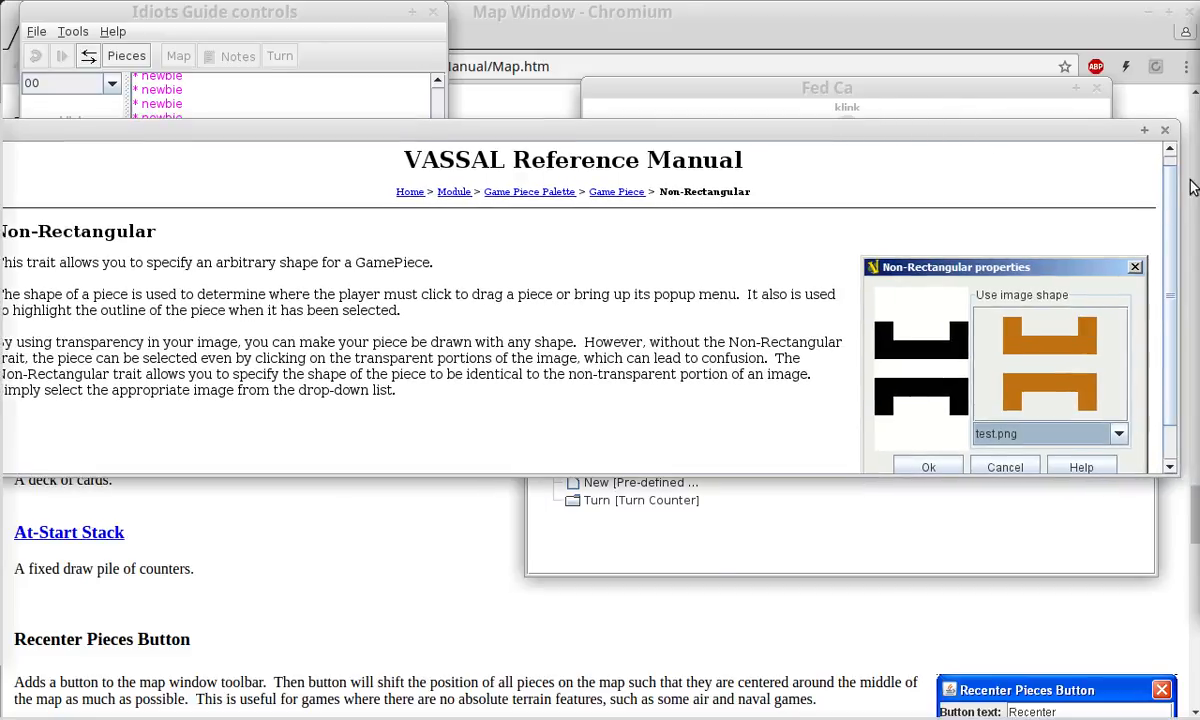
scroll(1165, 240, "down", 1)
left_click(1165, 130)
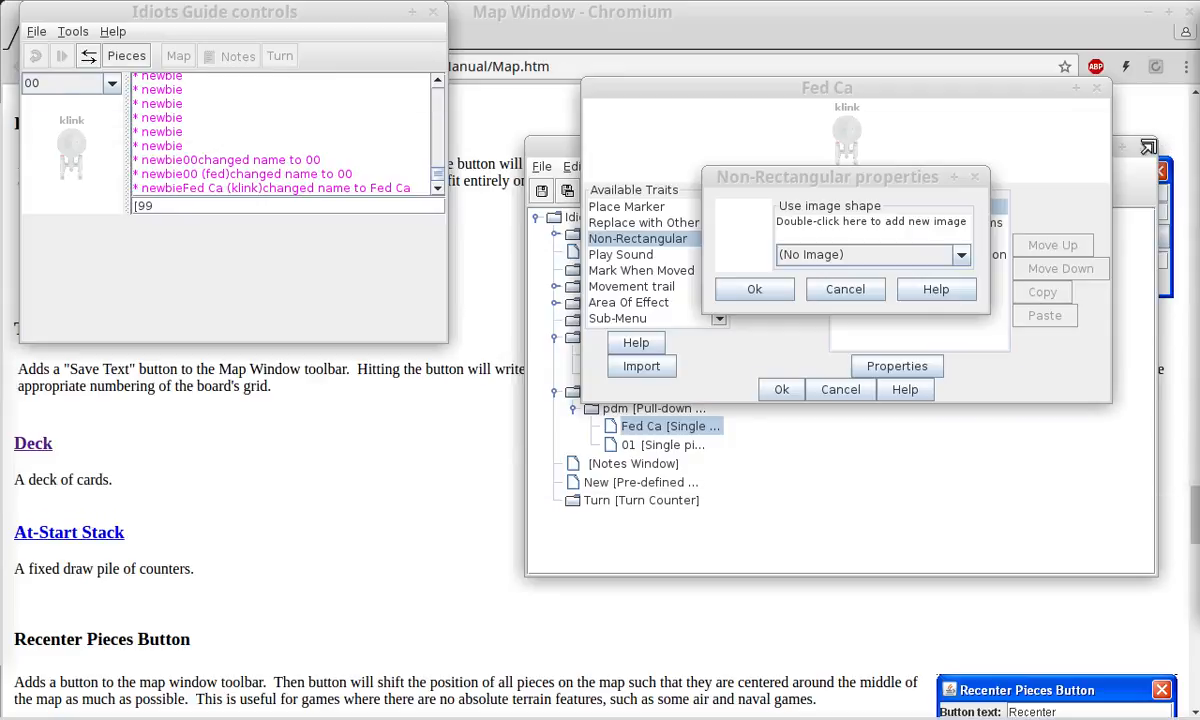
Look through the images available as the Non-Rectangular shape and cancel the trait without choosing one.
left_click(788, 253)
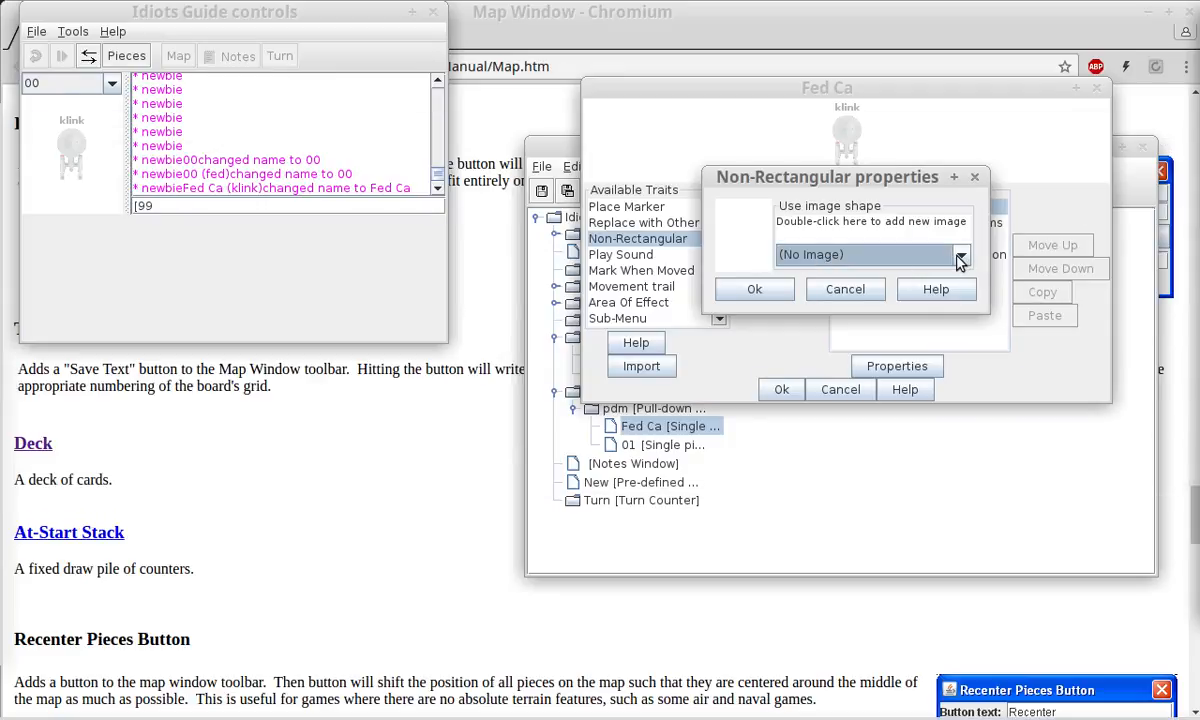
left_click(898, 254)
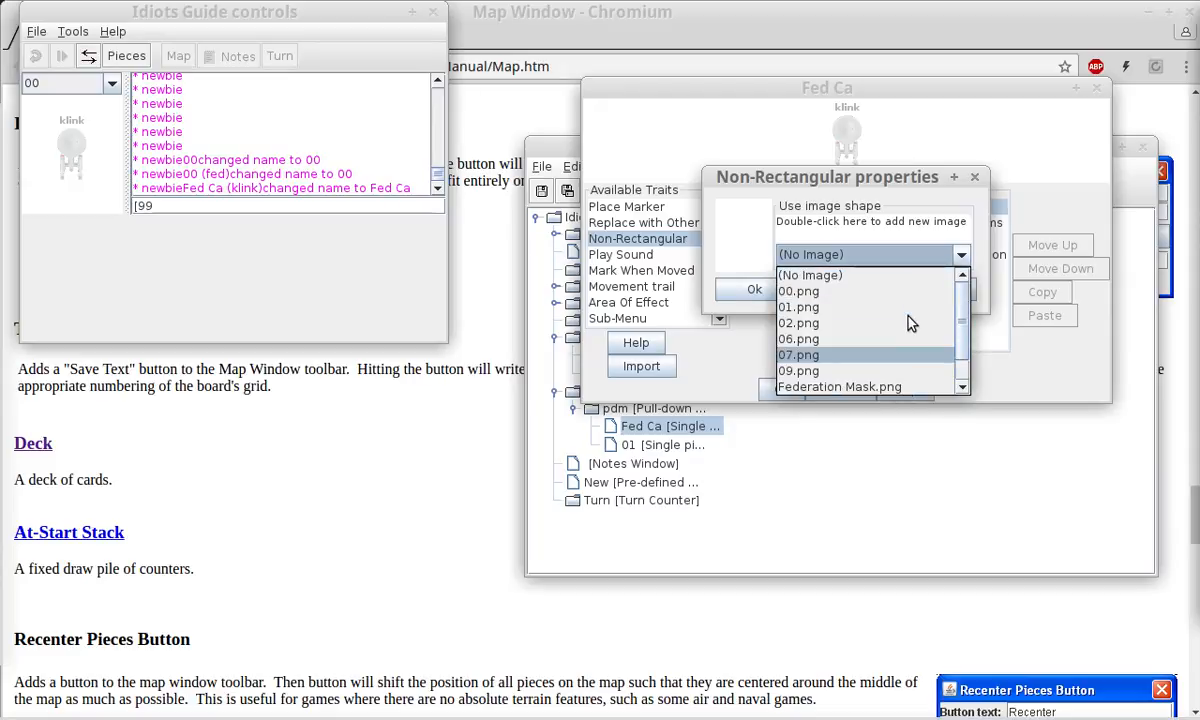
scroll(873, 333, "up", 2)
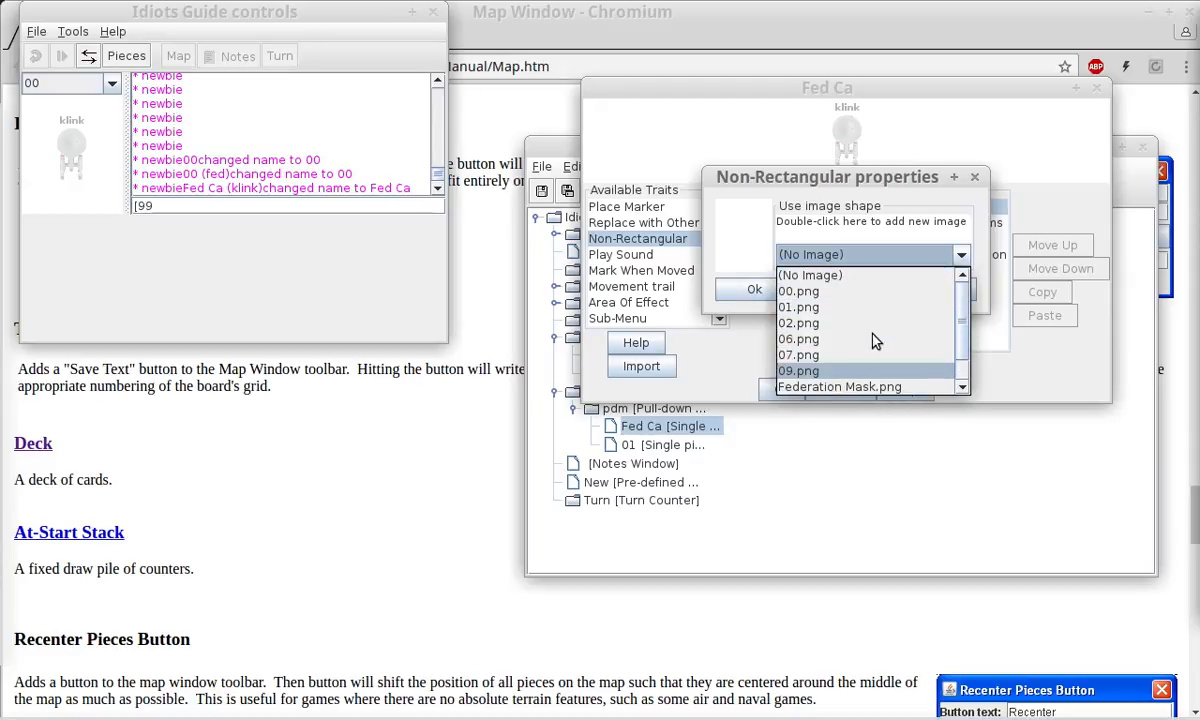
scroll(873, 333, "down", 2)
scroll(873, 341, "up", 2)
left_click(815, 256)
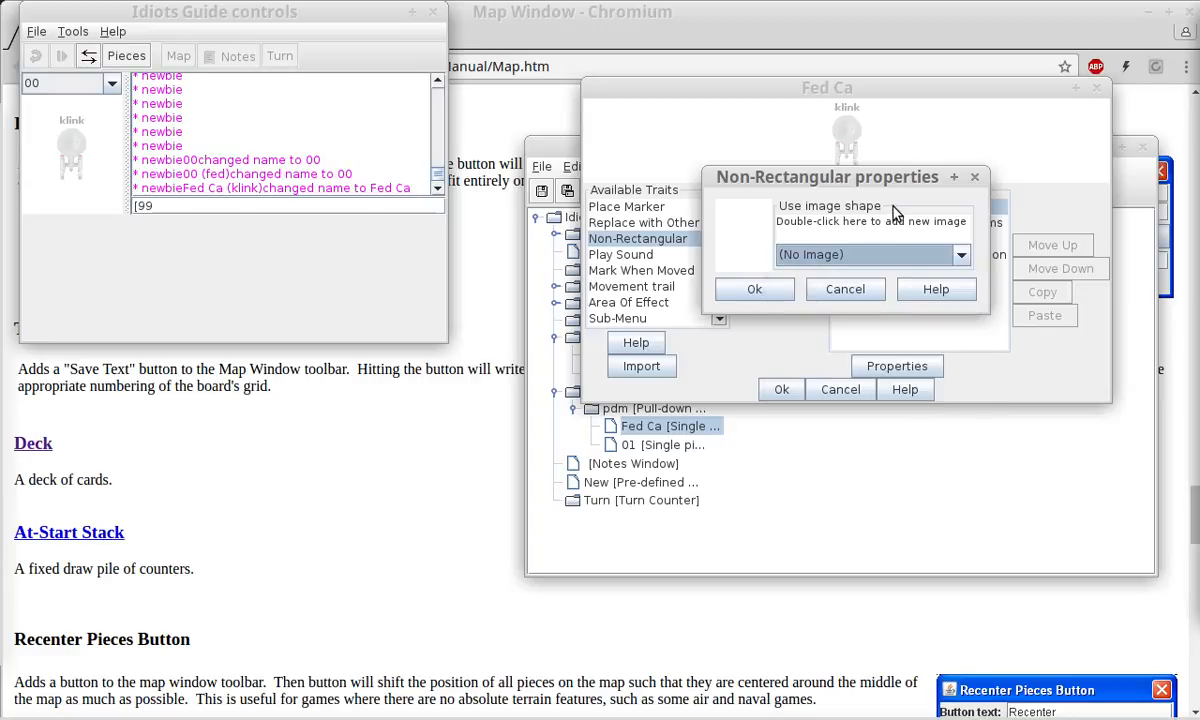
left_click(845, 290)
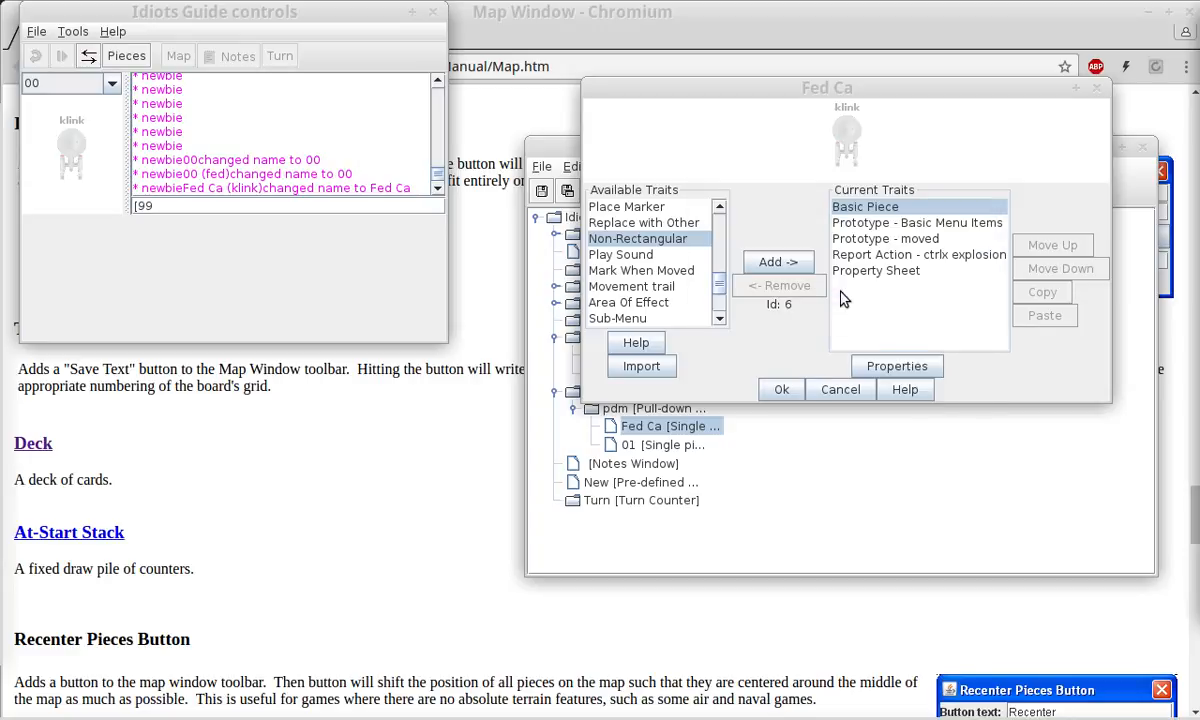
Review the Play Sound trait's properties for Fed Ca, including the option to send sound to other players, and dismiss the trait.
left_click(620, 254)
left_click(789, 268)
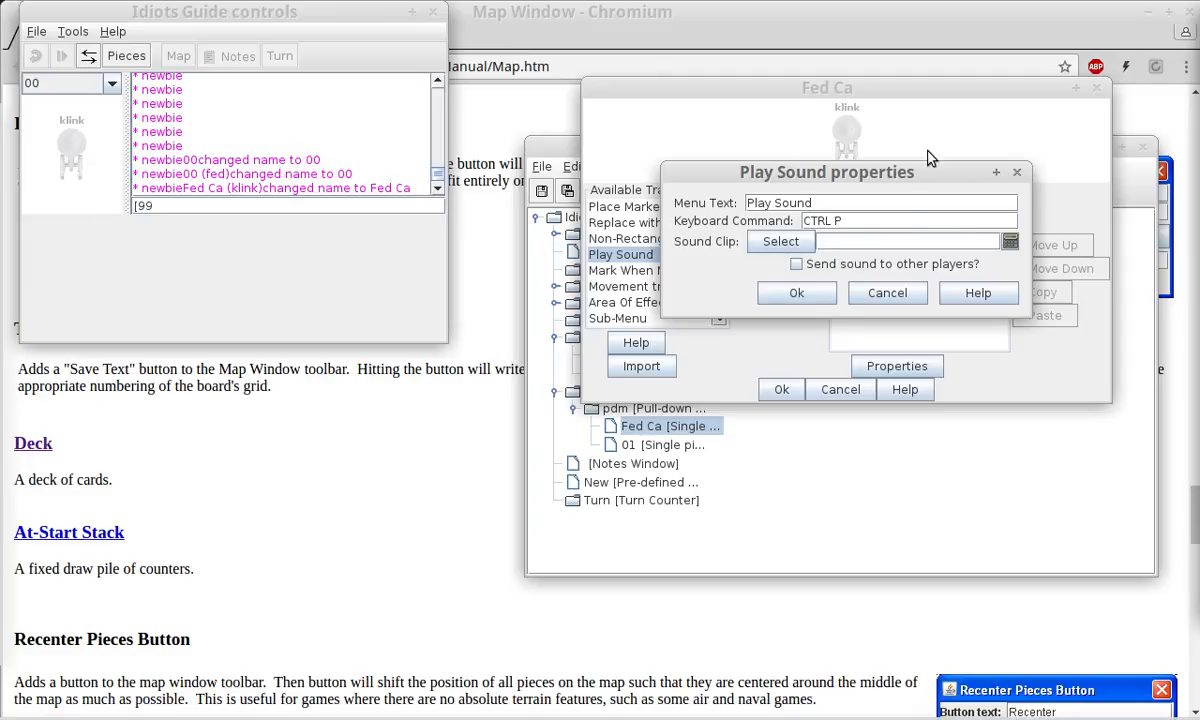
left_click(852, 265)
left_click(796, 264)
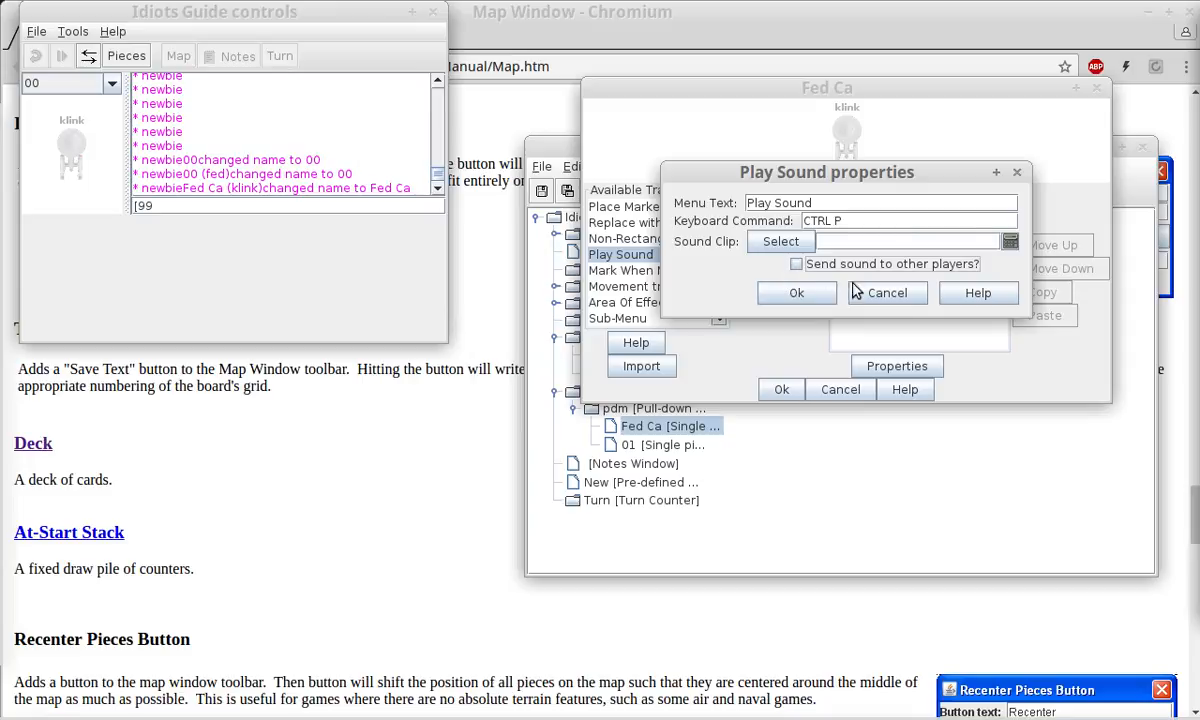
left_click(797, 292)
Review the Mark When Moved trait's command, marker image and offset properties for Fed Ca, and cancel the trait.
left_click(617, 270)
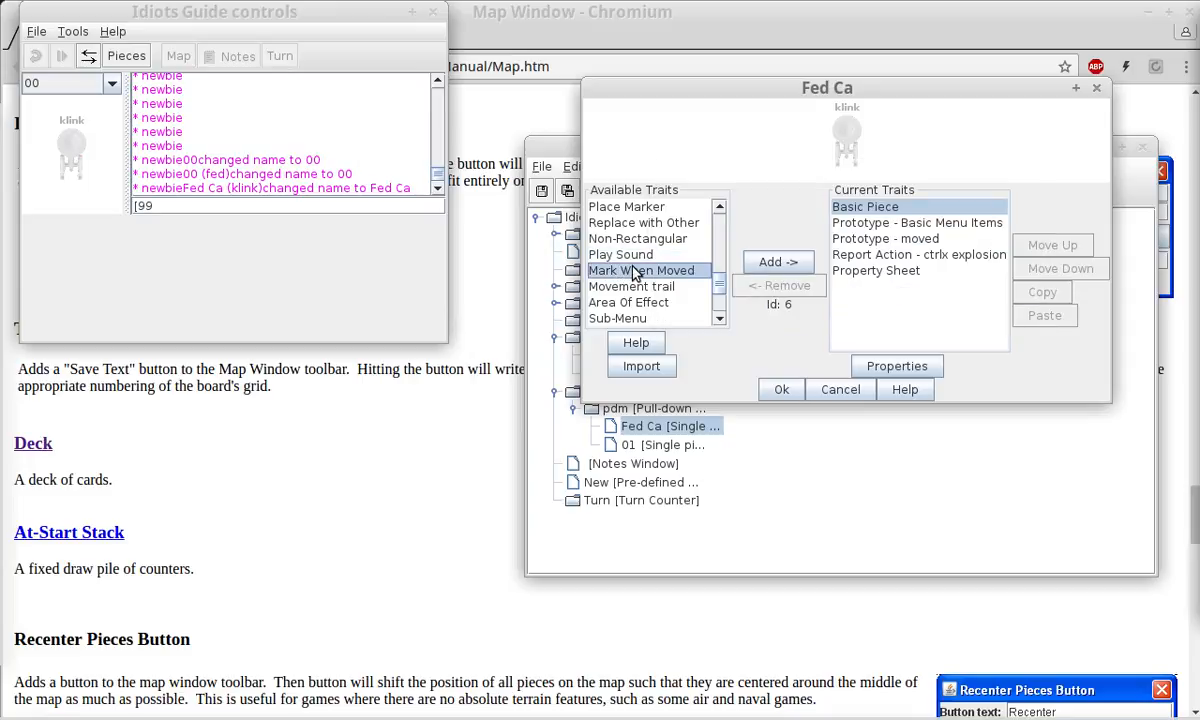
scroll(620, 260, "down", 1)
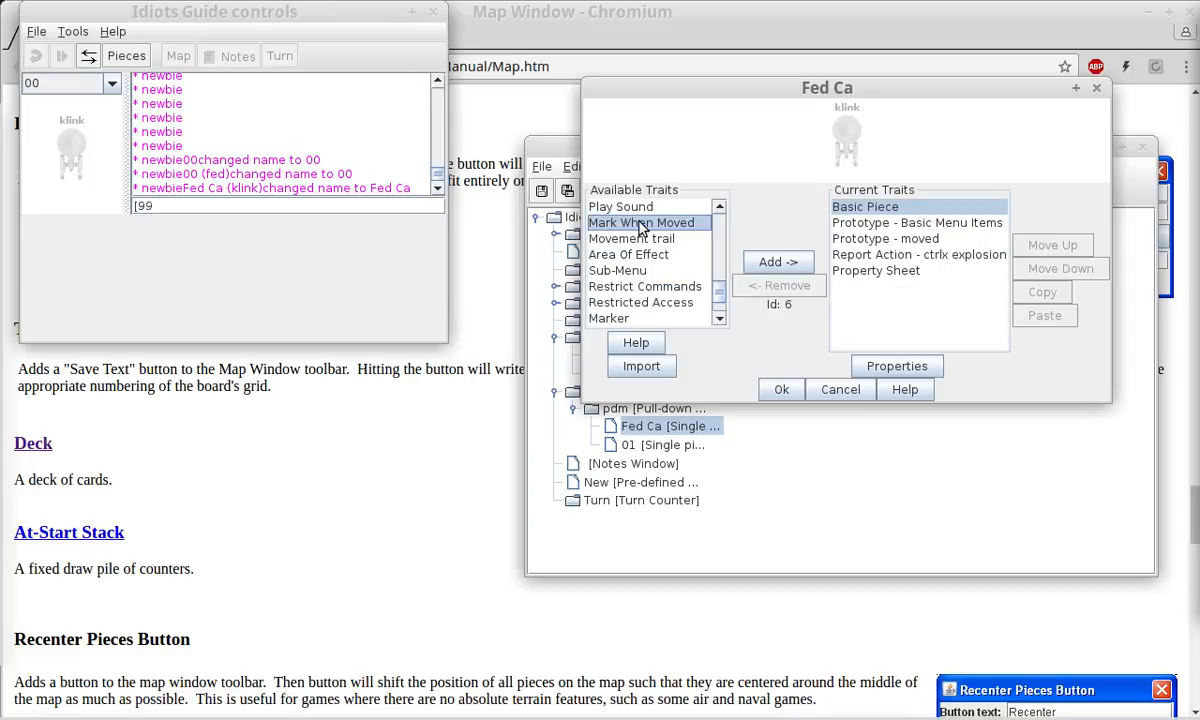
left_click(798, 262)
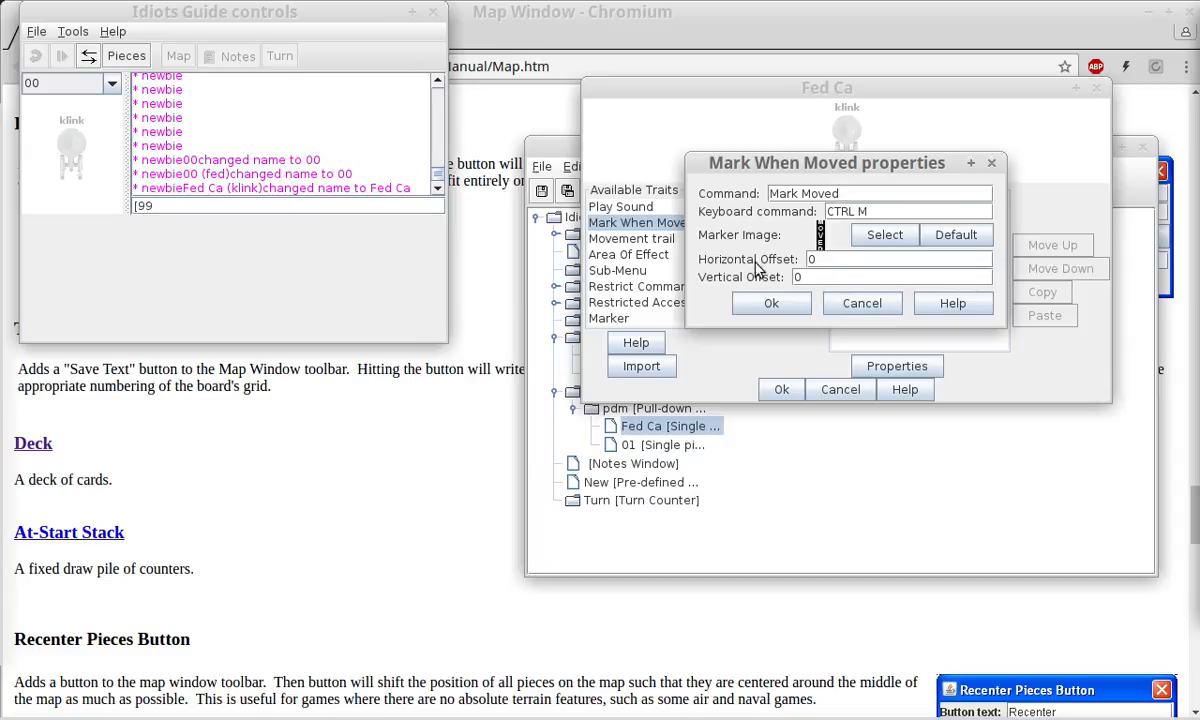
left_click(845, 302)
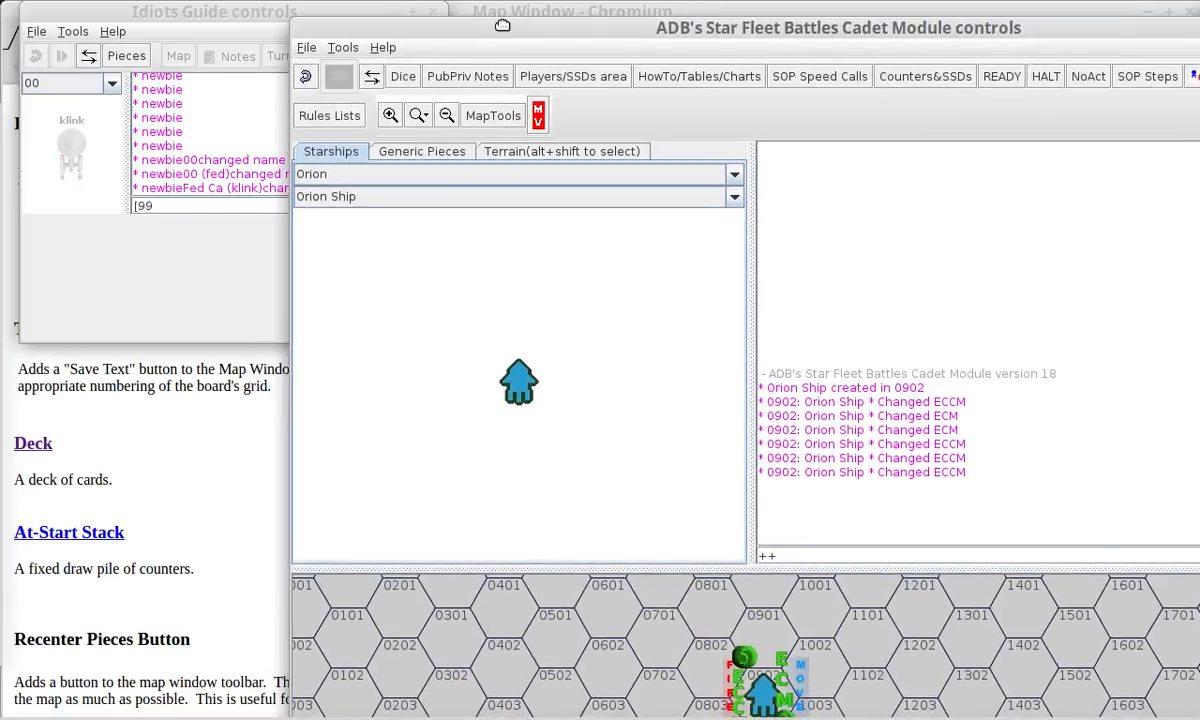
Switch to the ADB's Star Fleet Battles Cadet Module controls and maximize the window to show the Orion Ship on the map.
double_click(437, 5)
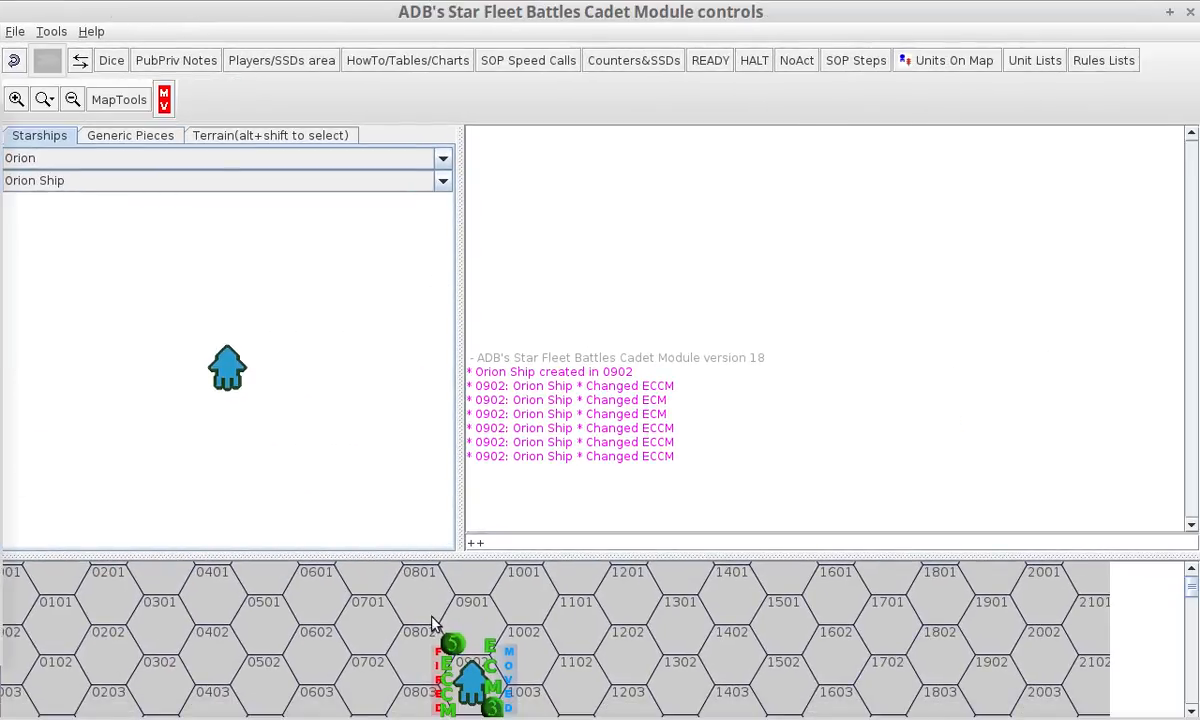
left_click_drag(410, 551, 380, 188)
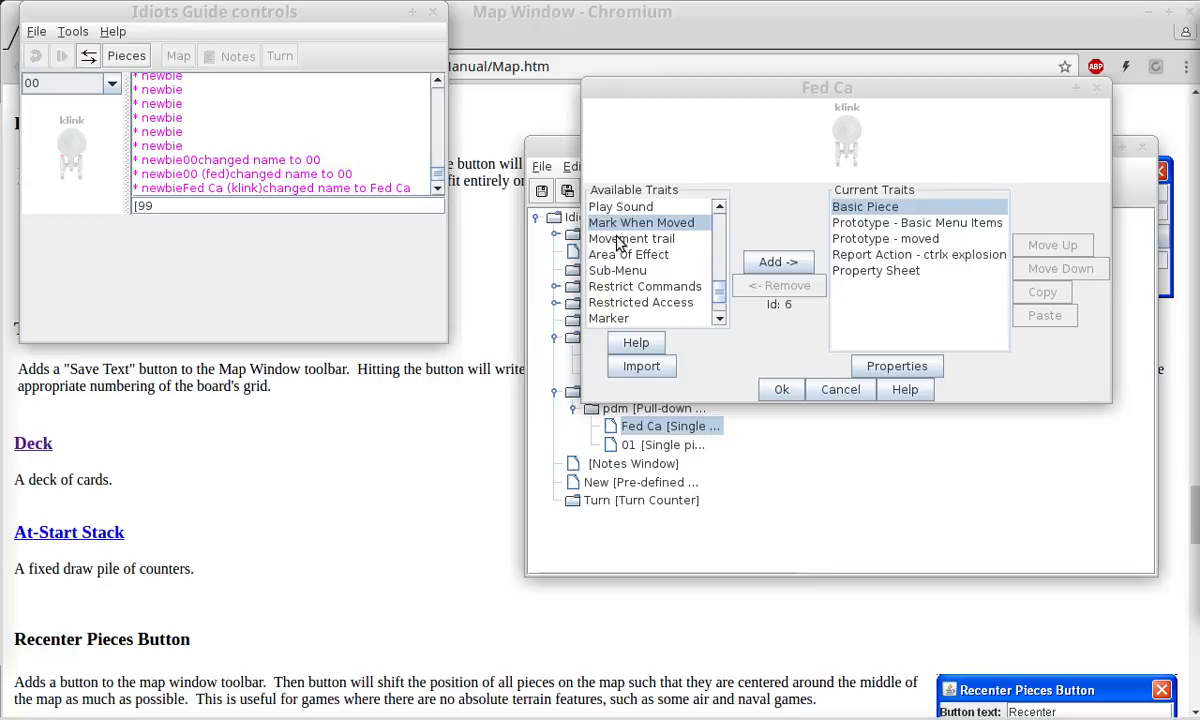
Inspect the Movement trail trait's properties for the Fed Ca piece and cancel without adding the trait.
left_click(676, 240)
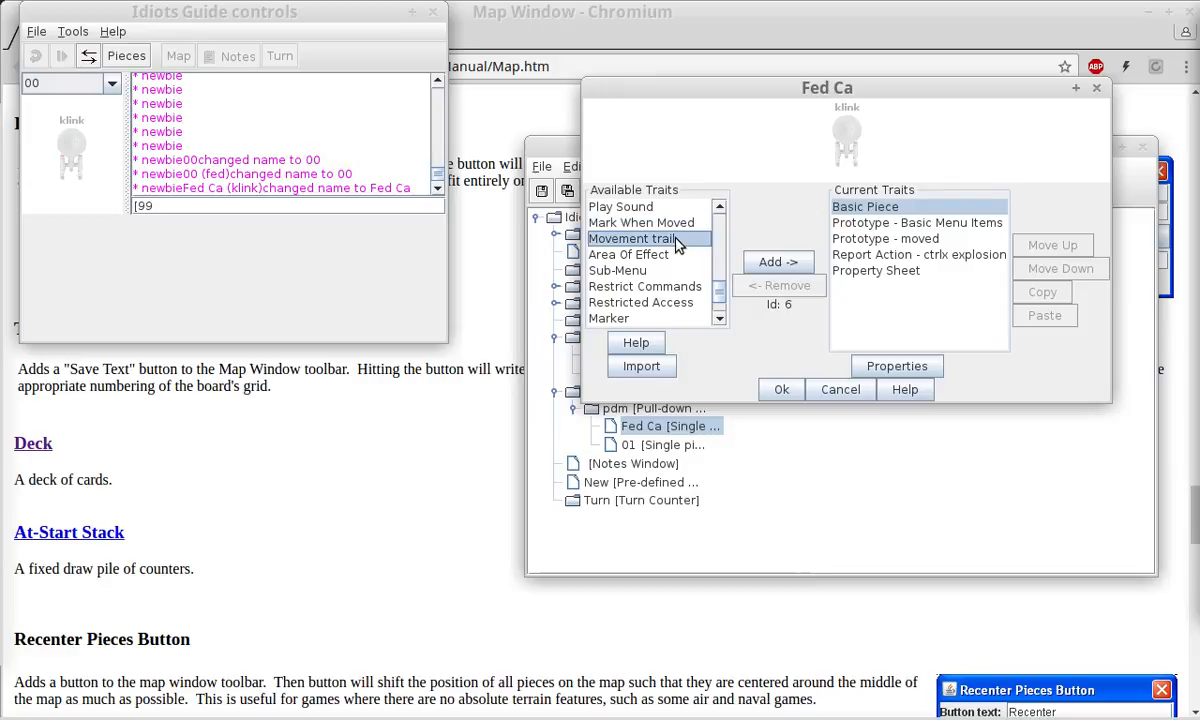
left_click(770, 262)
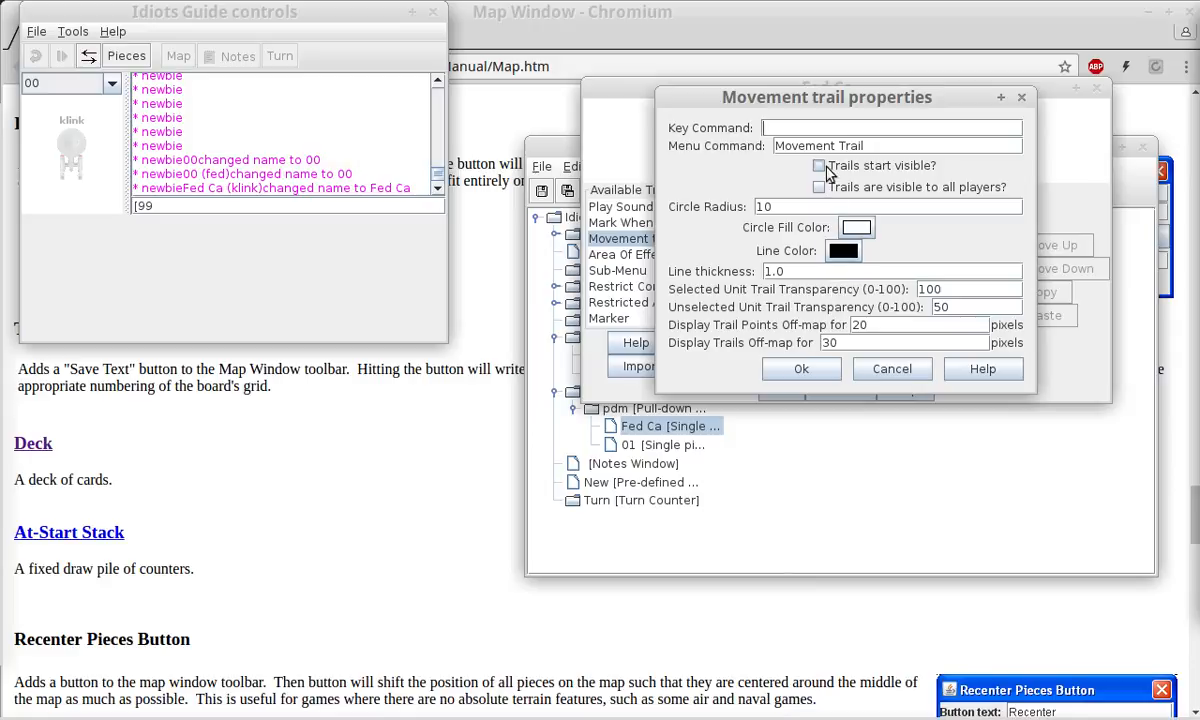
left_click(893, 369)
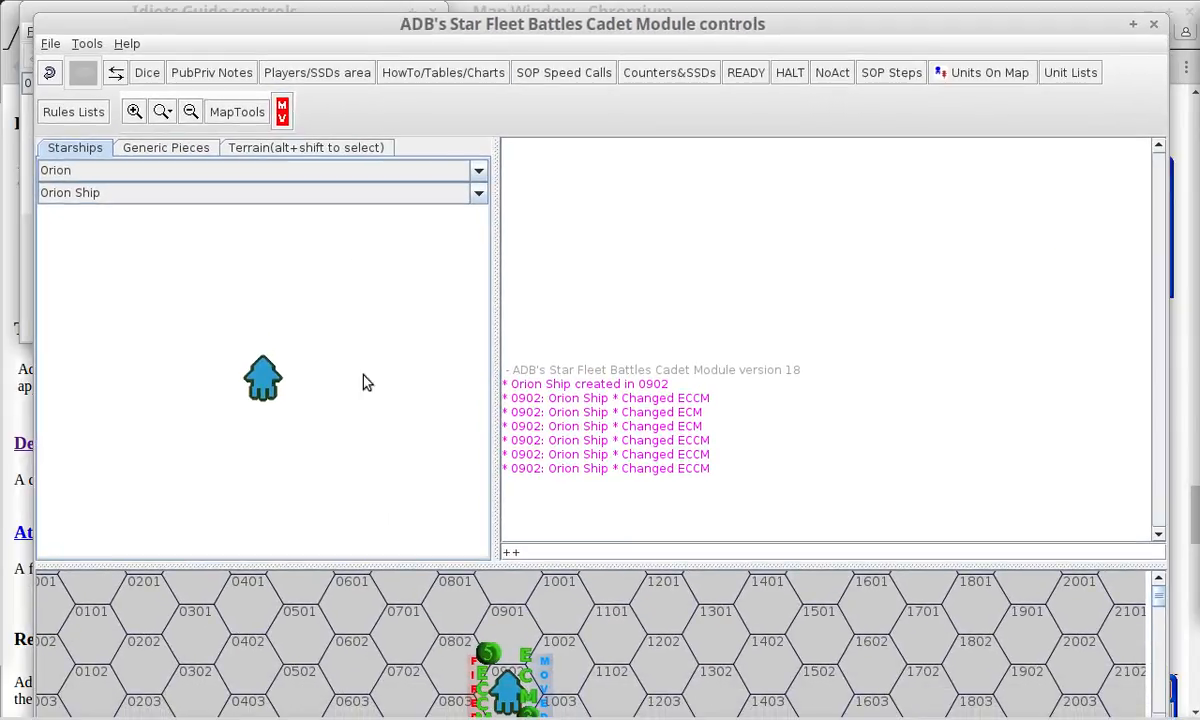
In the Star Fleet Battles module, enlarge the map and move the Orion Ship from 0902 to 1402 using a right turn, right sideslips and forward moves.
left_click_drag(356, 557, 340, 246)
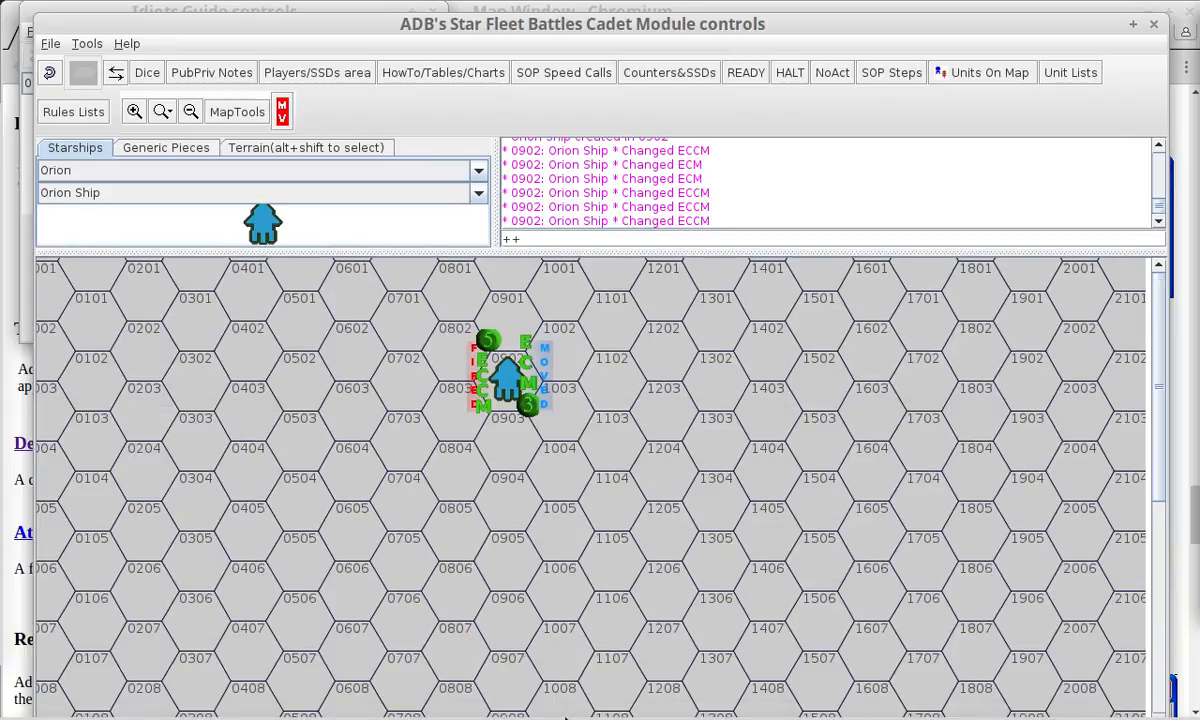
left_click(507, 393)
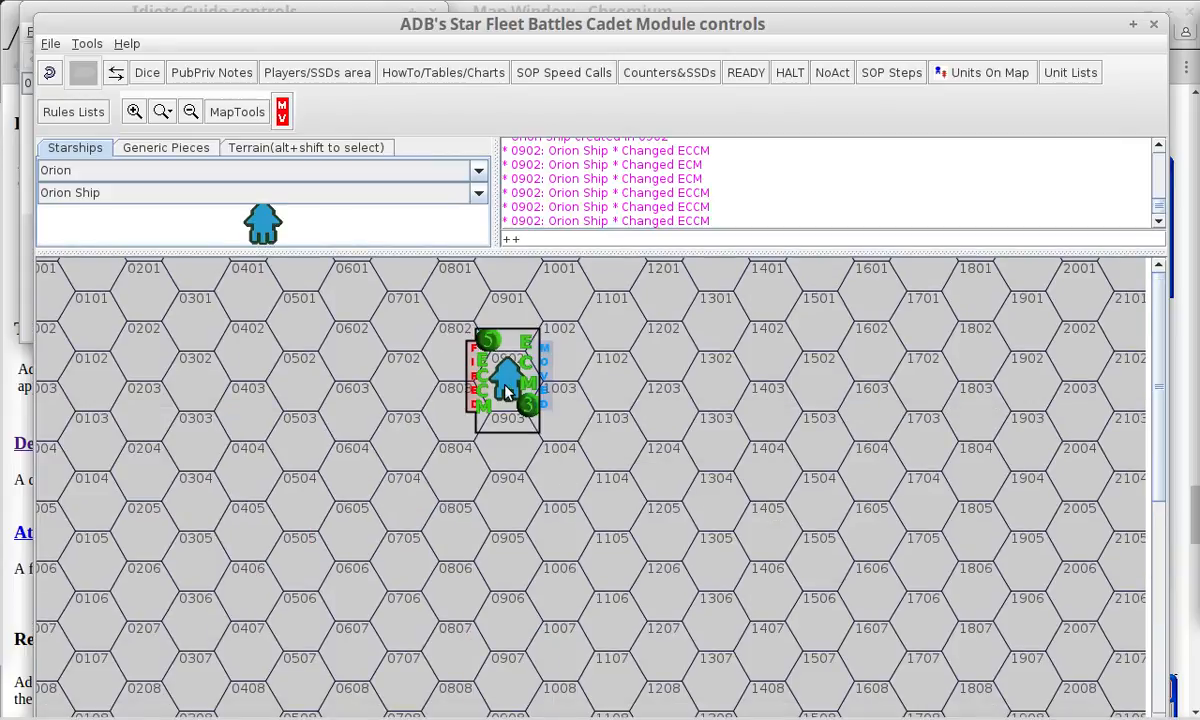
key("Right")
key("shift+Right")
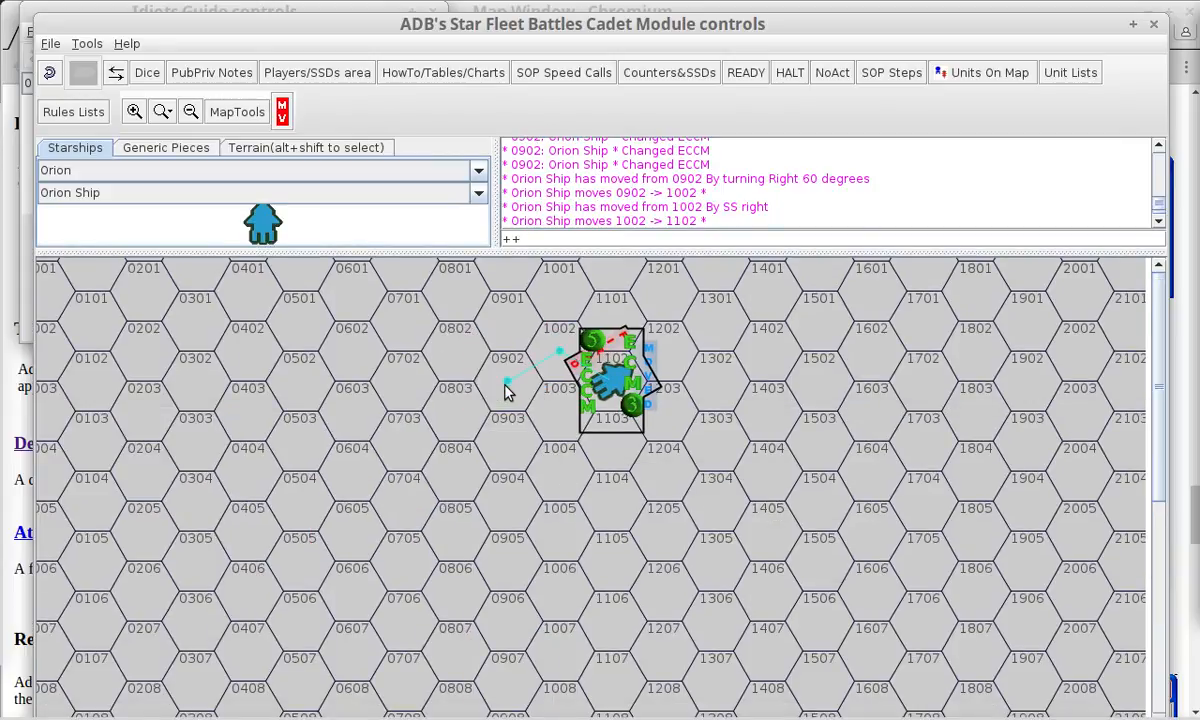
key("Up")
key("shift+Right")
key("Up")
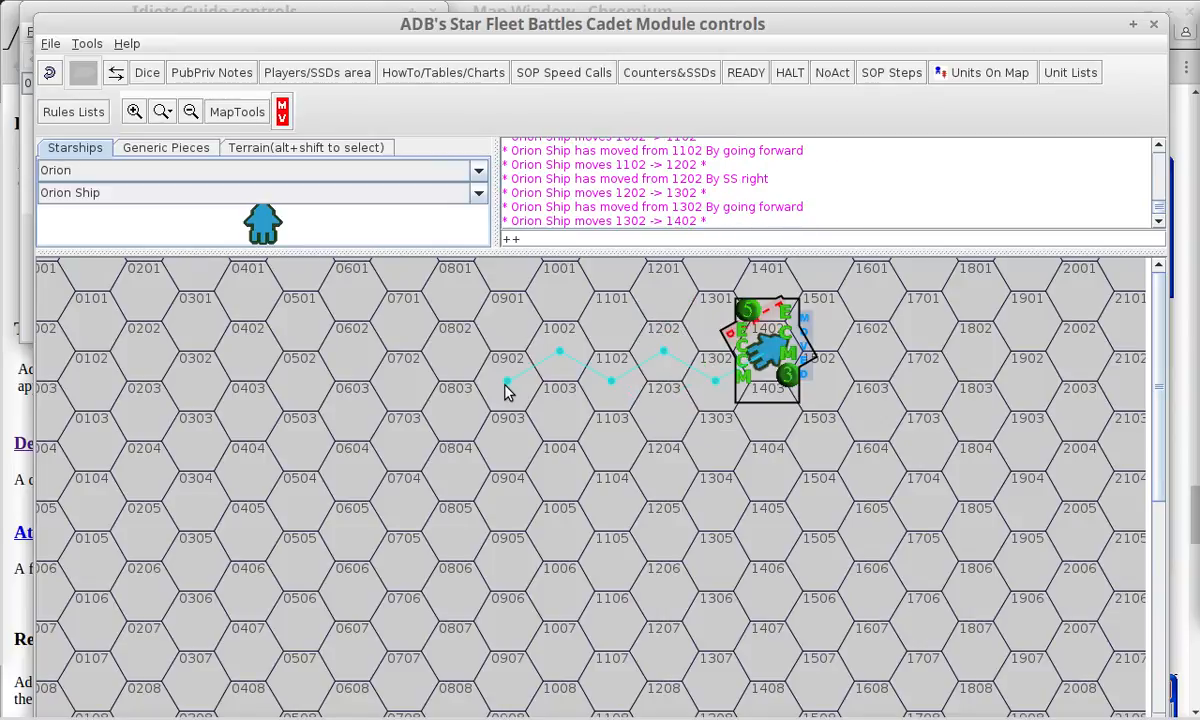
Remove the moved marker from the Orion Ship in hex 1402 with the Mark Moved command.
right_click(767, 358)
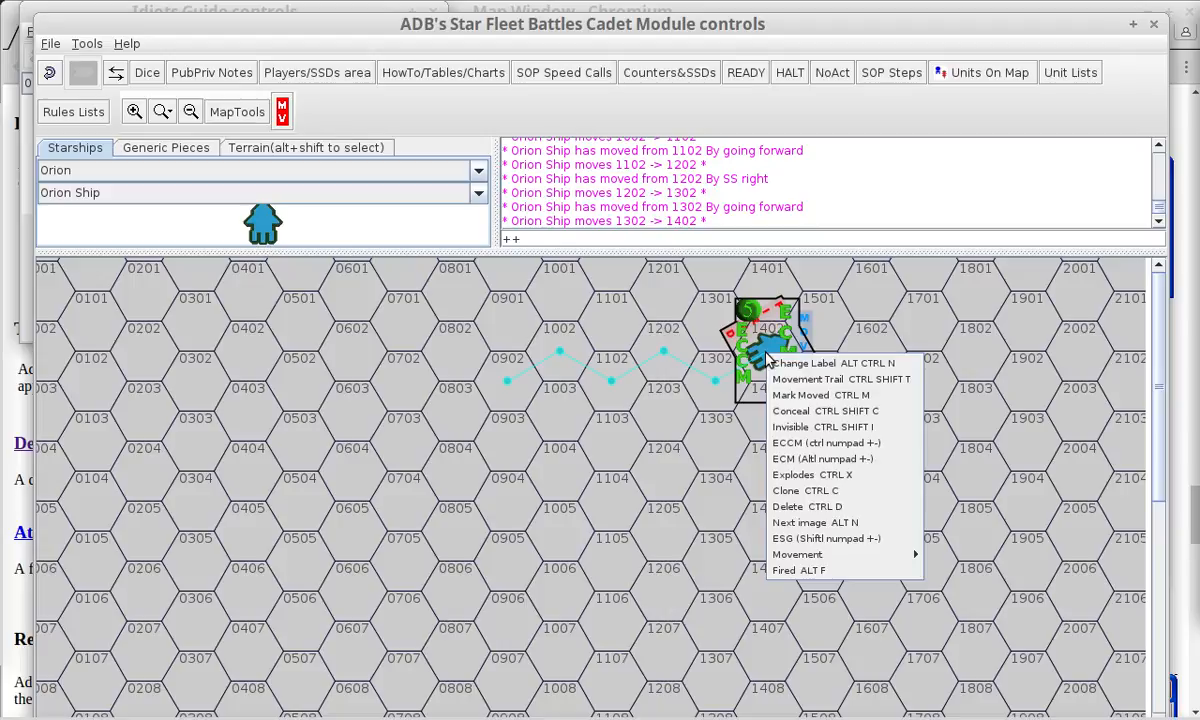
left_click(689, 426)
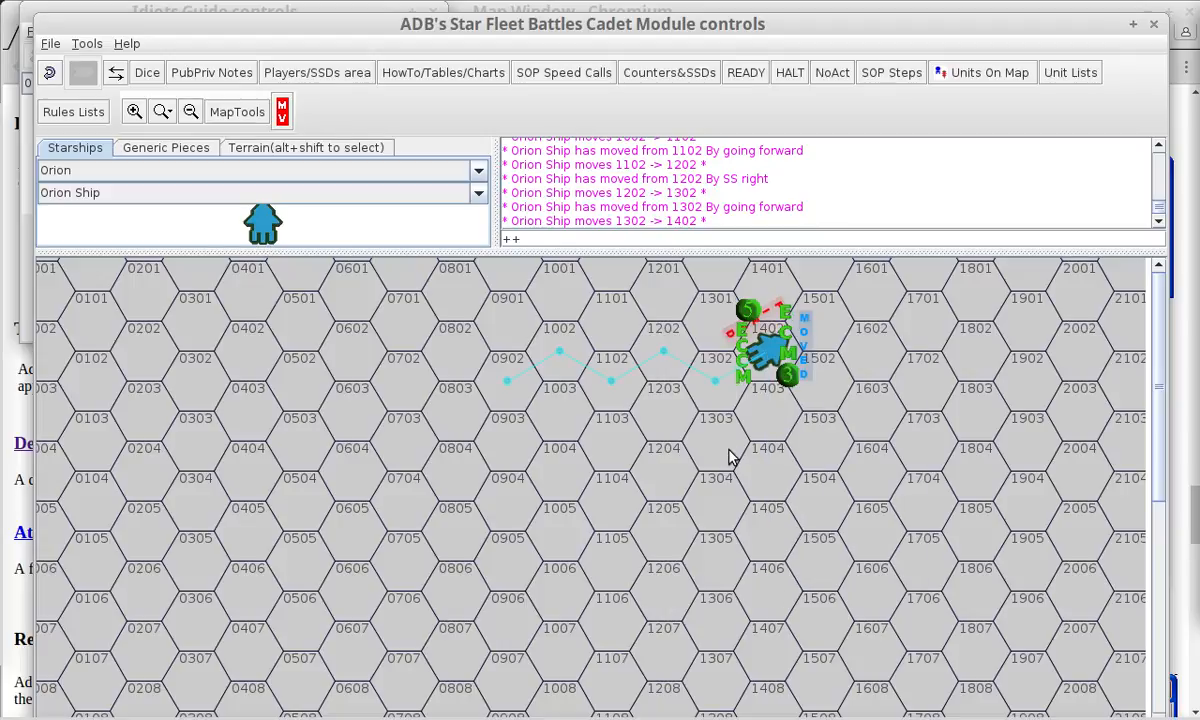
right_click(758, 355)
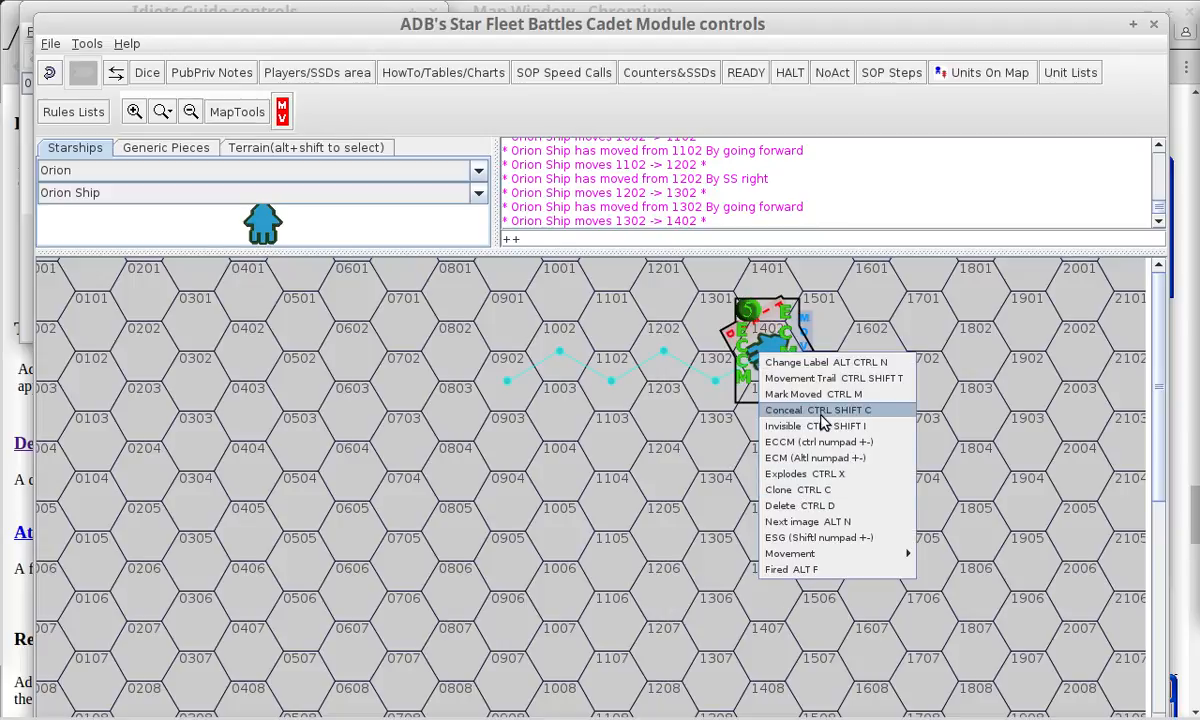
left_click(580, 420)
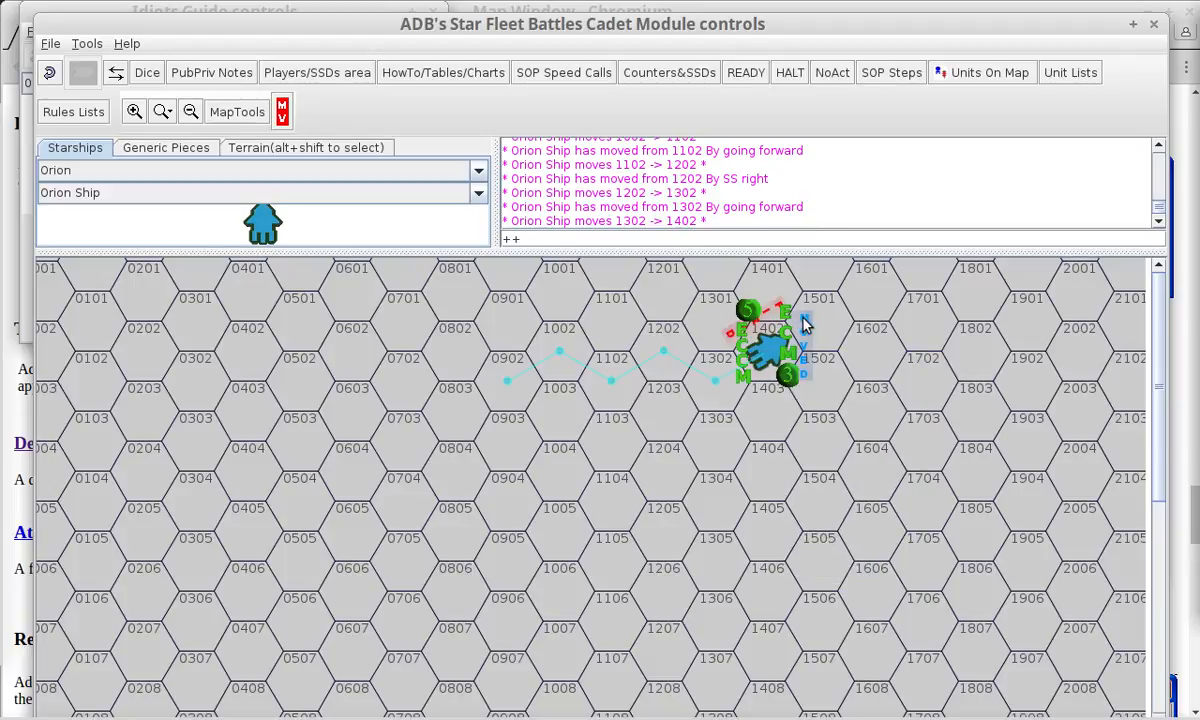
right_click(790, 352)
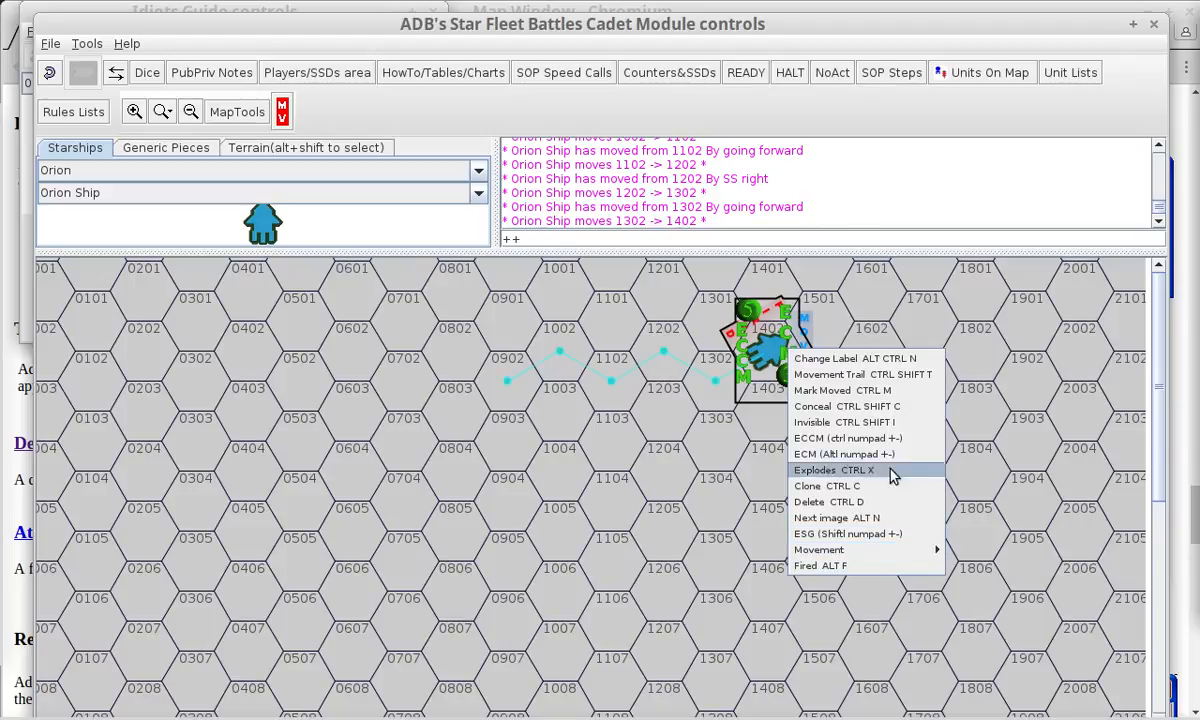
left_click(838, 400)
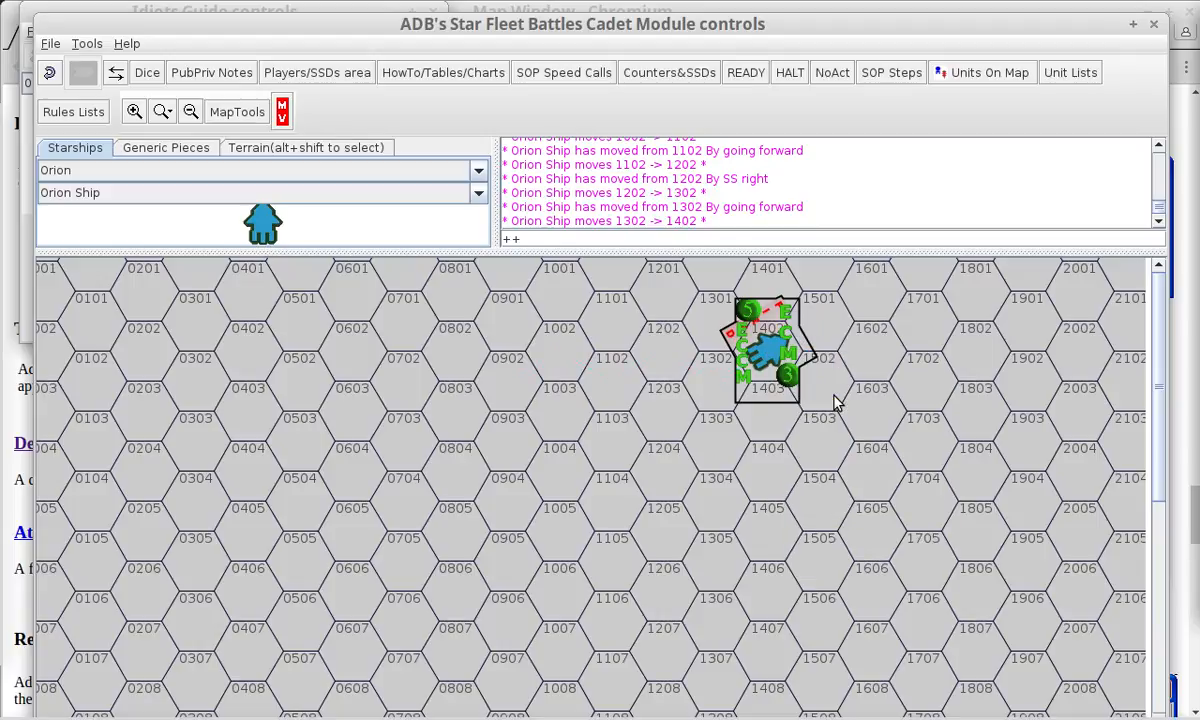
Switch off the ECCM and ECM markers on the Orion Ship in hex 1402.
right_click(761, 334)
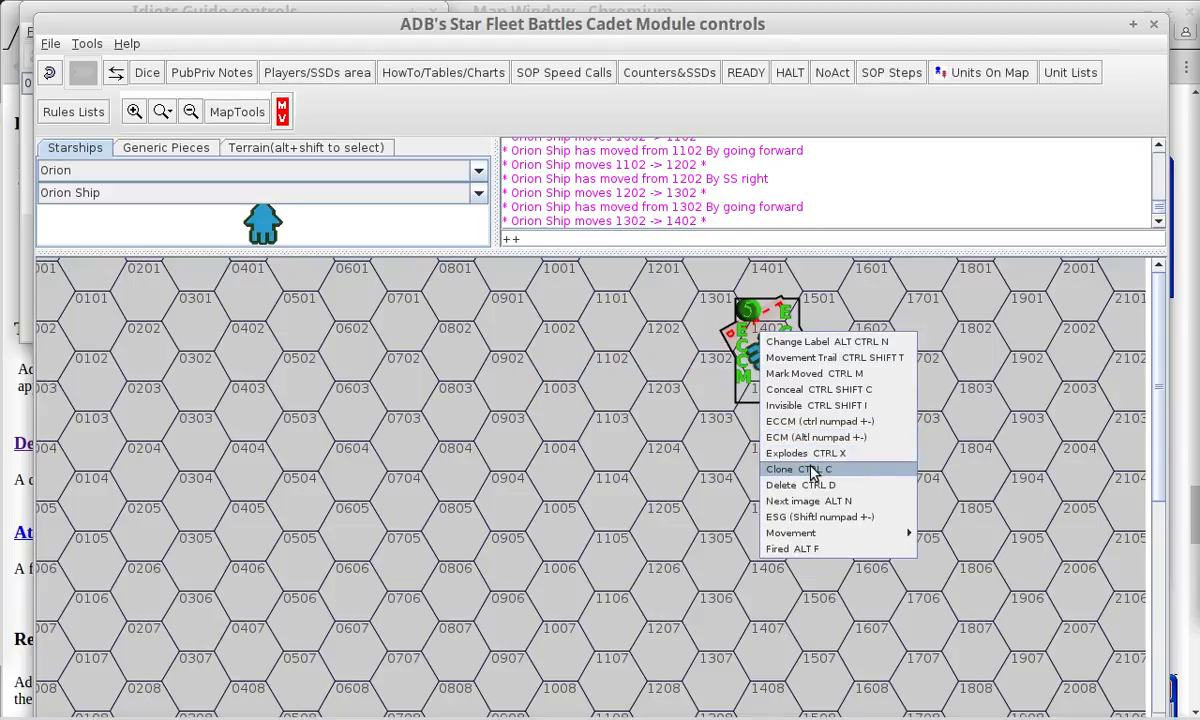
left_click(815, 421)
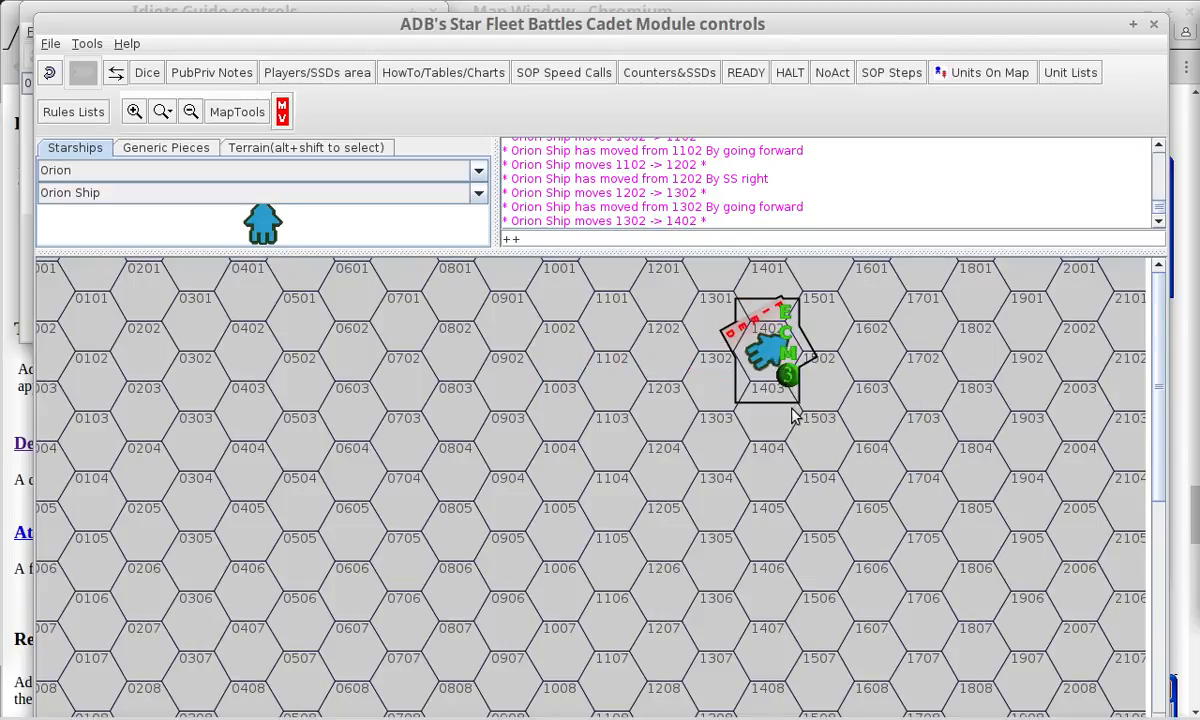
right_click(778, 358)
left_click(818, 460)
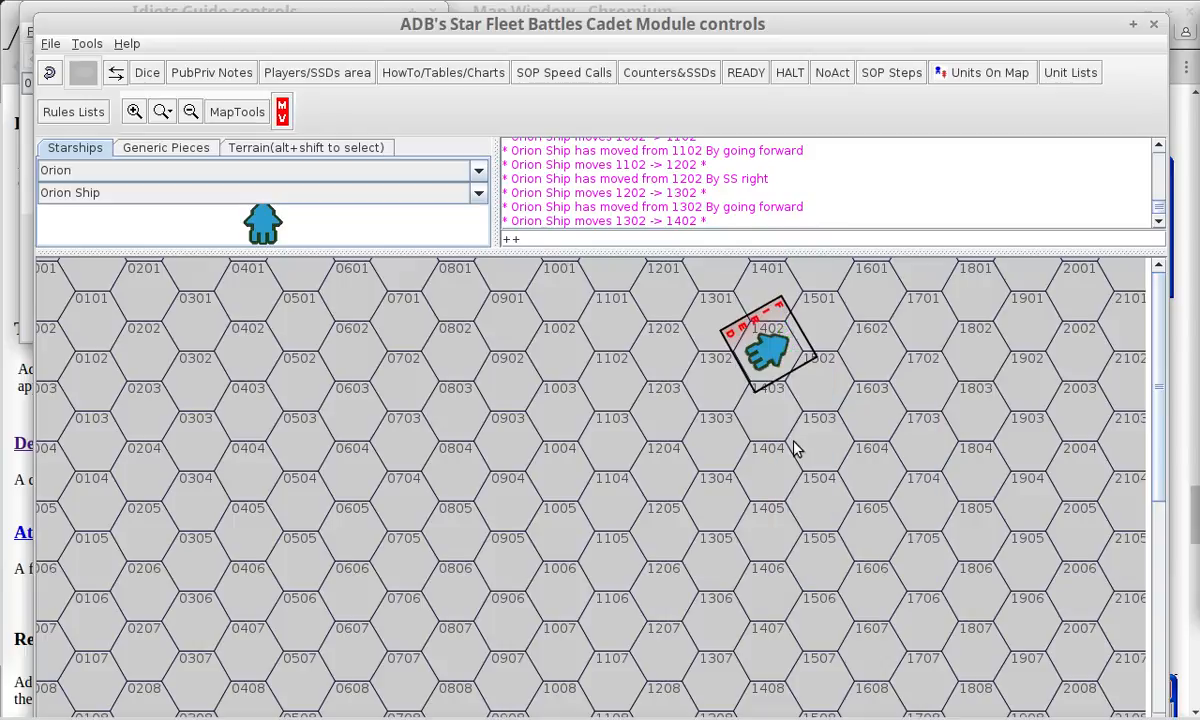
Toggle the Orion Ship's Movement Trail, then move it from hex 1402 to 1604 by turning right, sideslipping right and going forward.
left_click(771, 430)
left_click(757, 342)
right_click(786, 366)
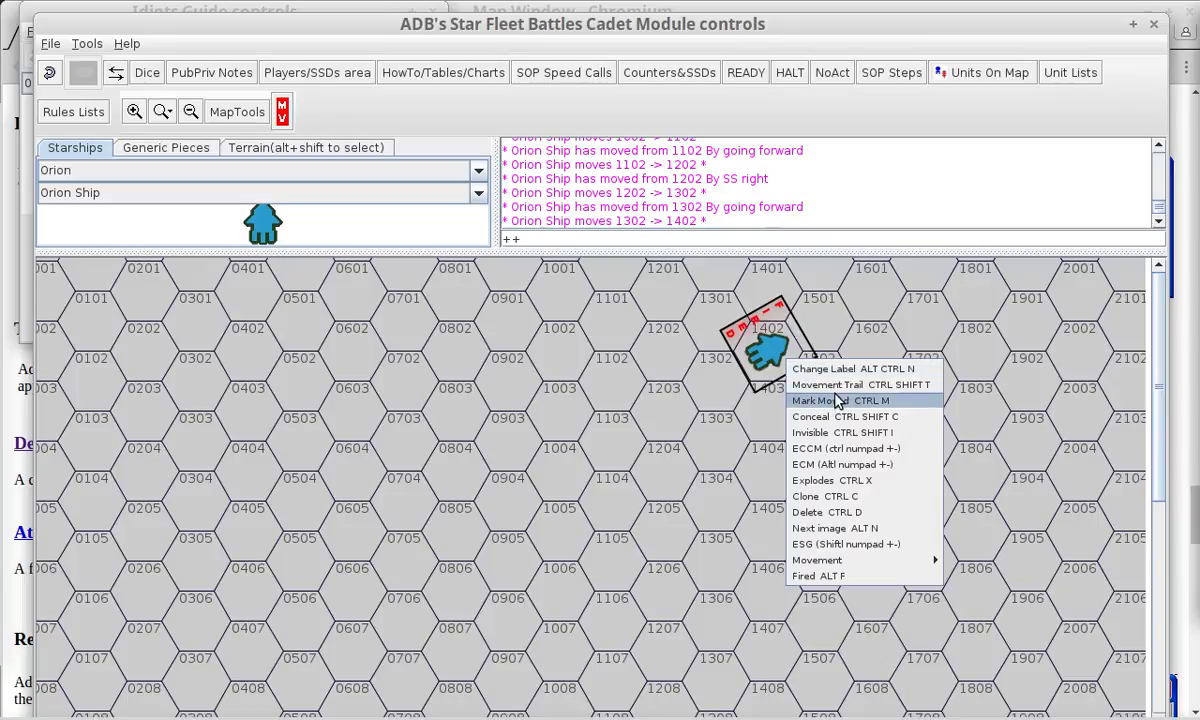
left_click(885, 390)
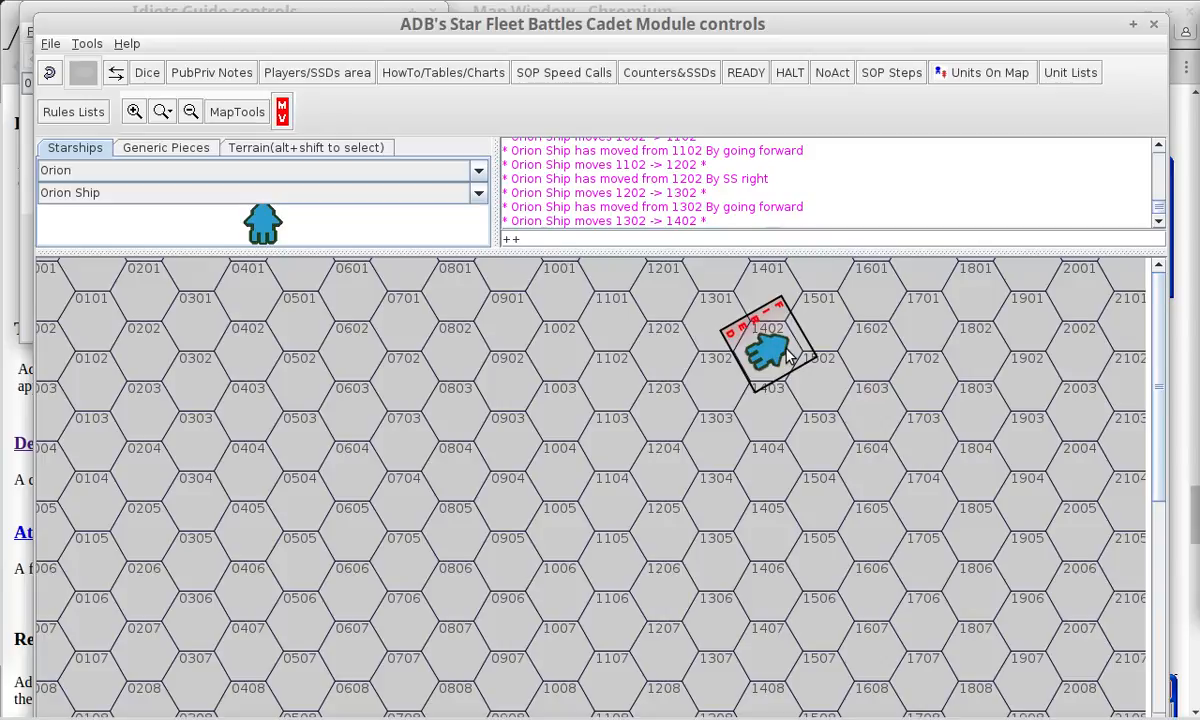
key("Right")
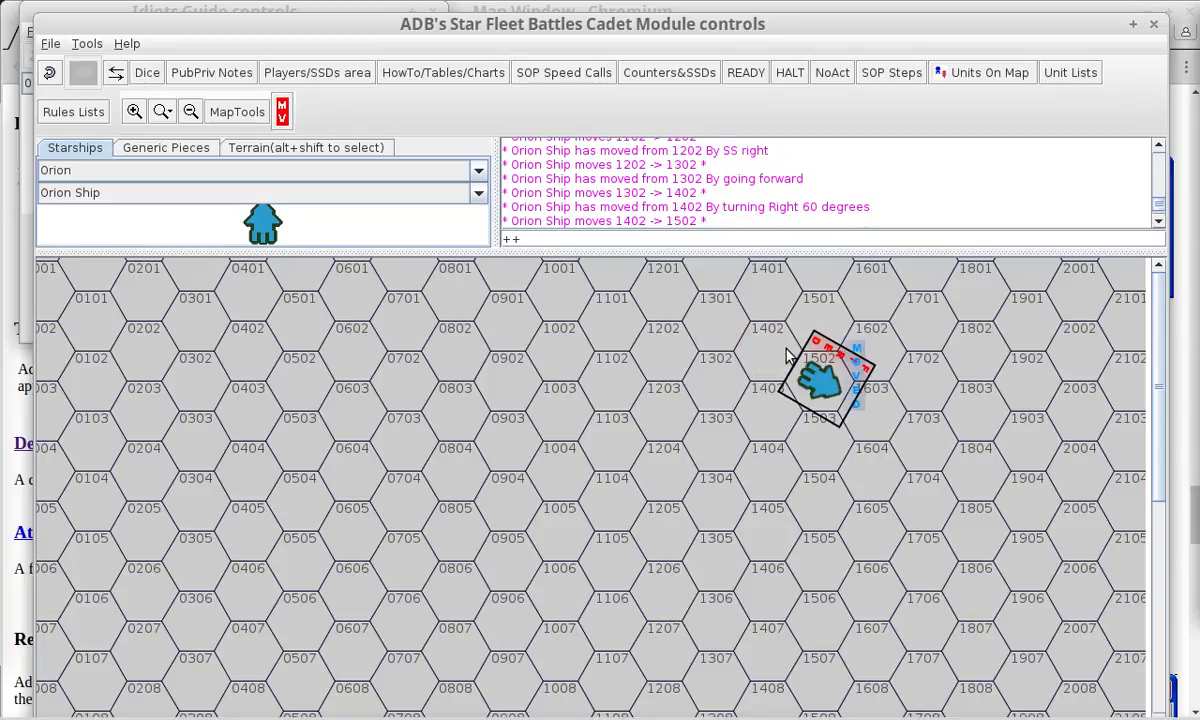
key("shift+Right")
key("Up")
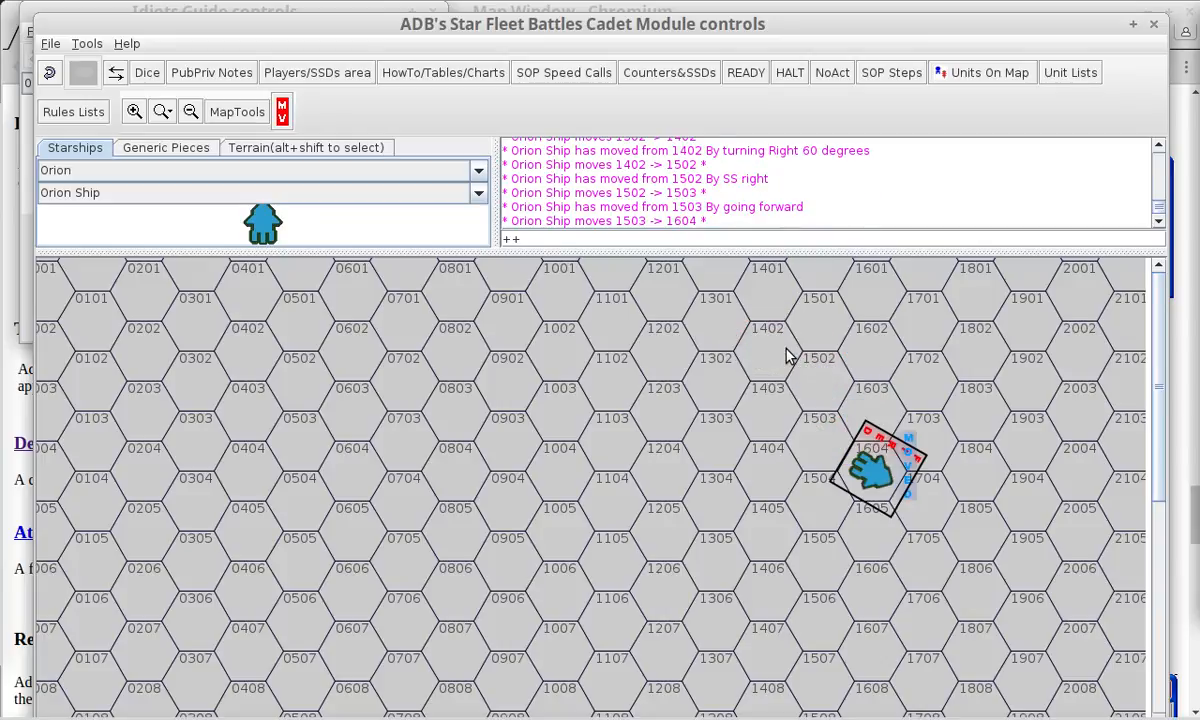
Remove the moved marker from the Orion Ship in hex 1604.
right_click(880, 458)
left_click(950, 487)
key("ctrl+m")
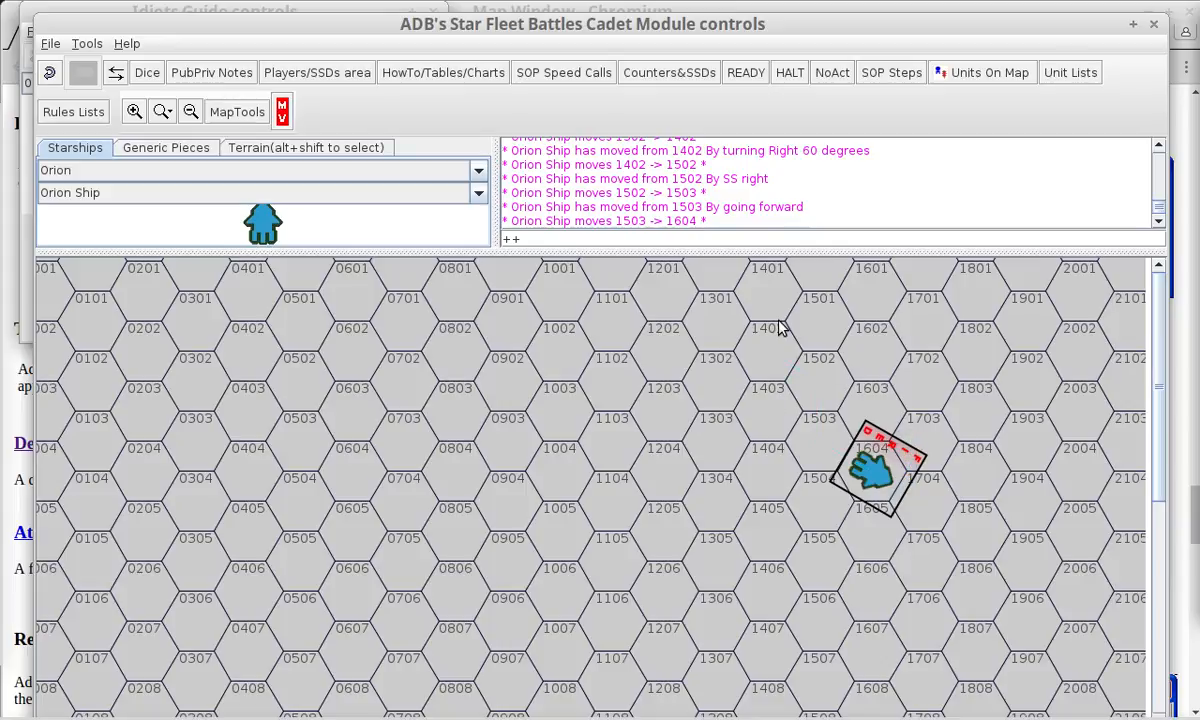
Try toggling the Movement Trail command on the Orion Ship in hex 1604, then return to the Idiots Guide module's Fed Ca editor.
right_click(874, 452)
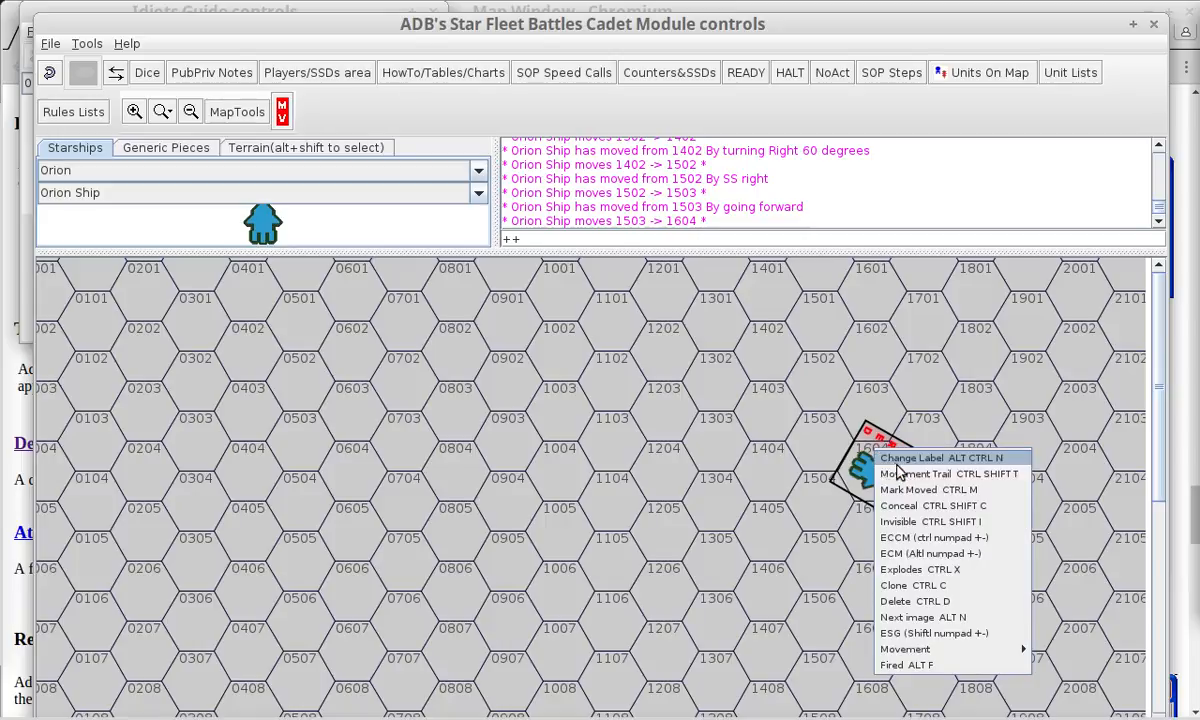
left_click(970, 476)
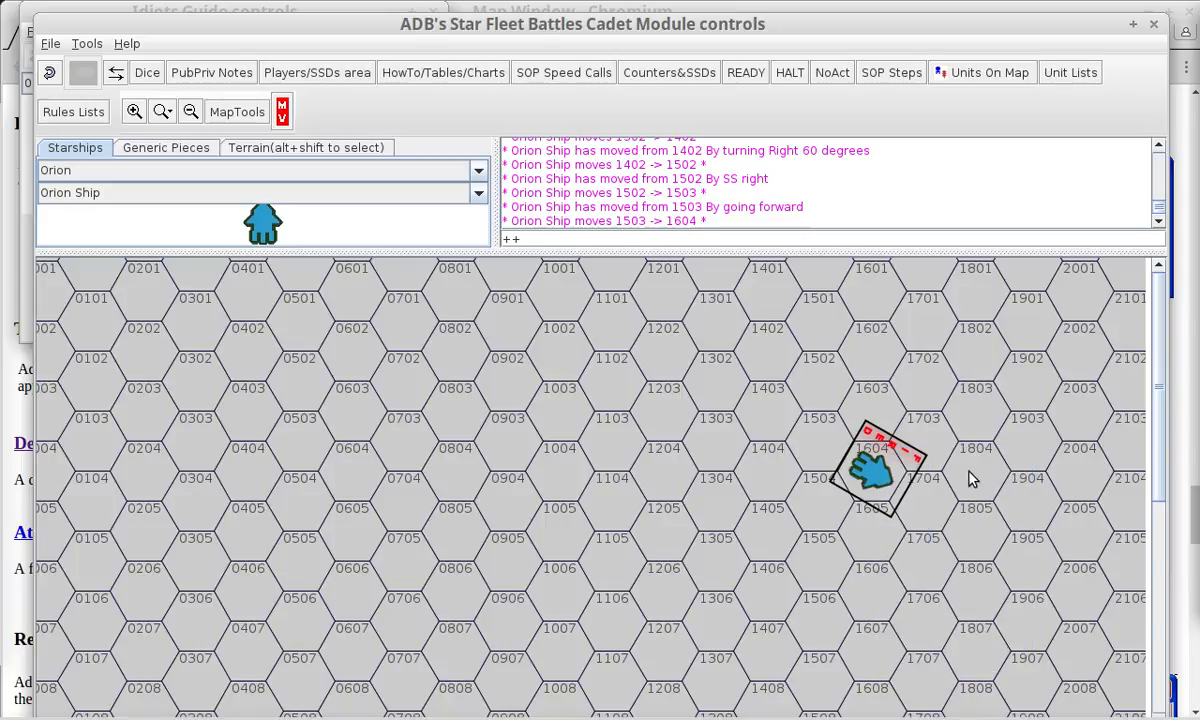
right_click(887, 483)
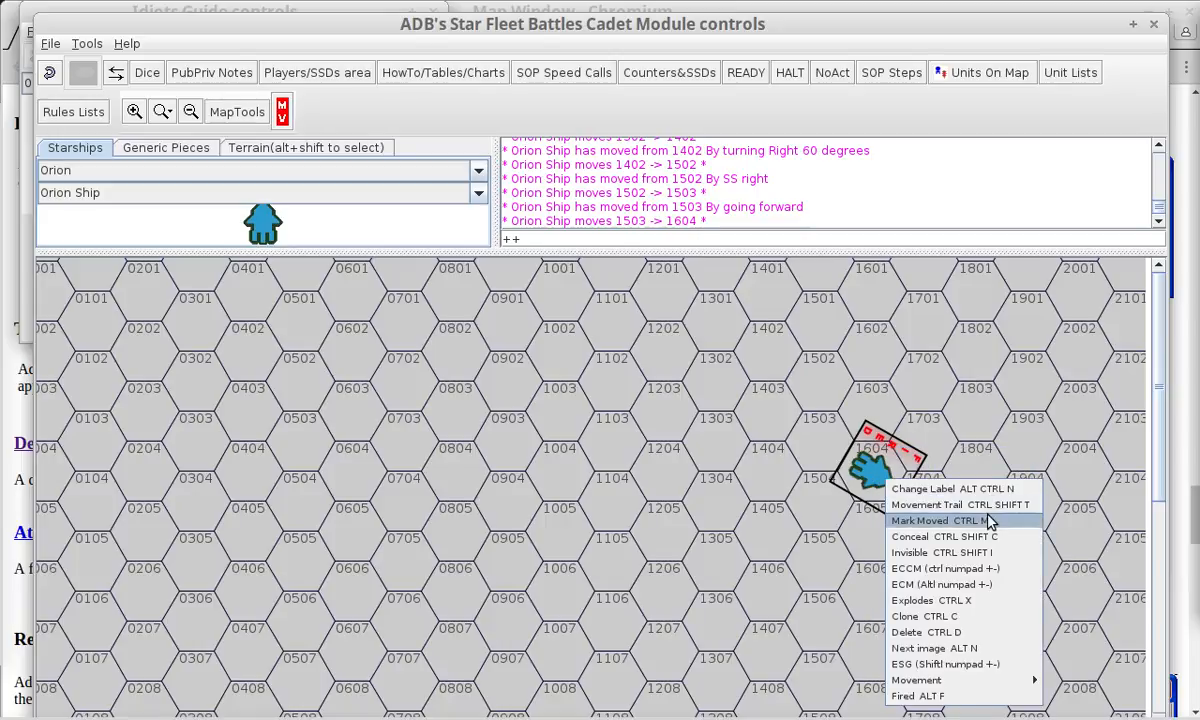
left_click(873, 492)
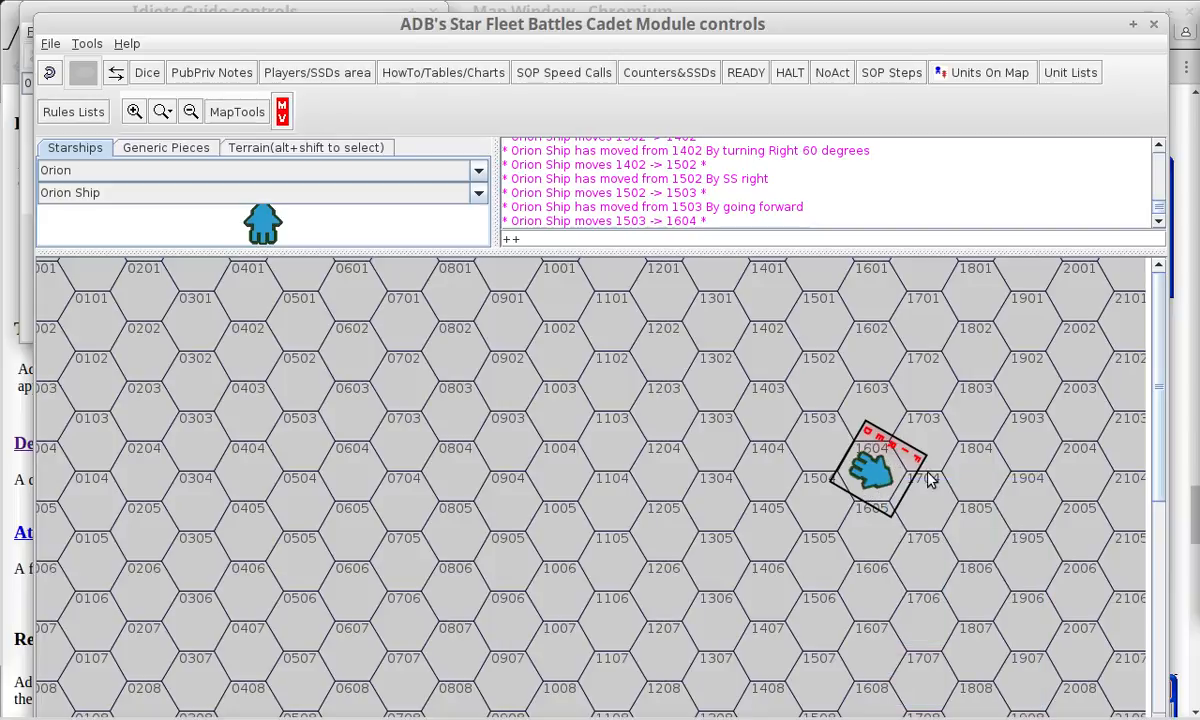
right_click(898, 461)
left_click(983, 484)
right_click(906, 469)
left_click(540, 366)
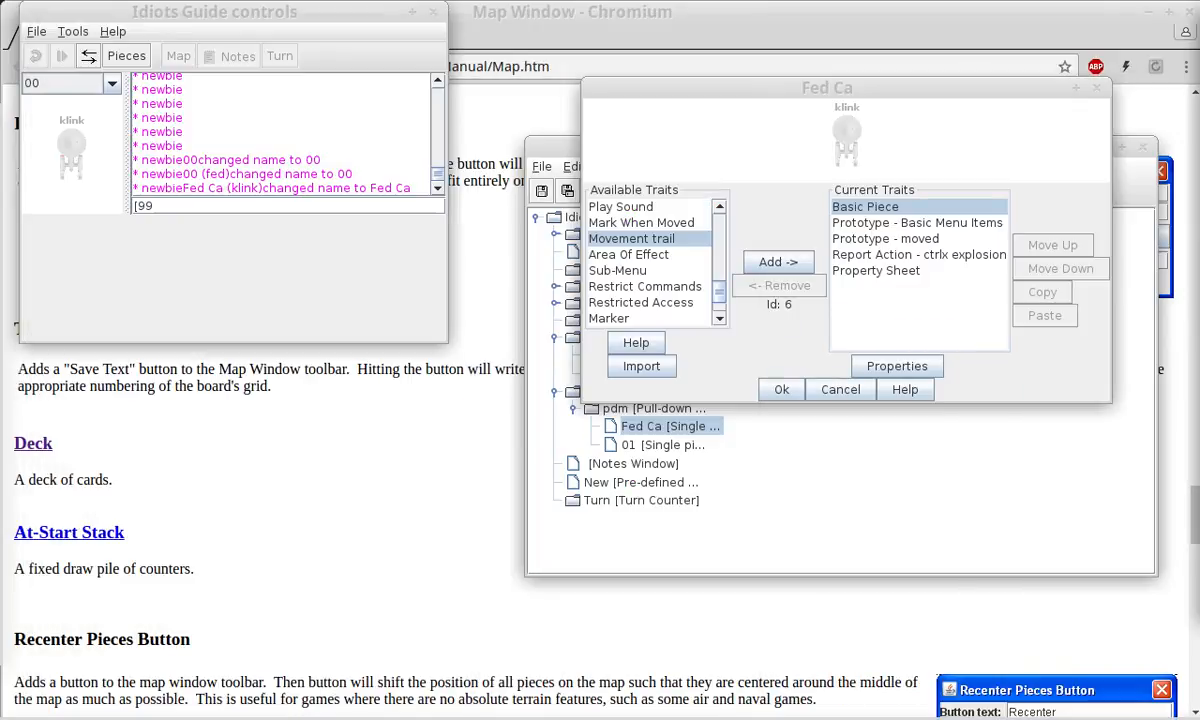
Add an Area Of Effect trait to the Fed Ca piece with the description "boom", leaving Use Map Shading off.
left_click(862, 238)
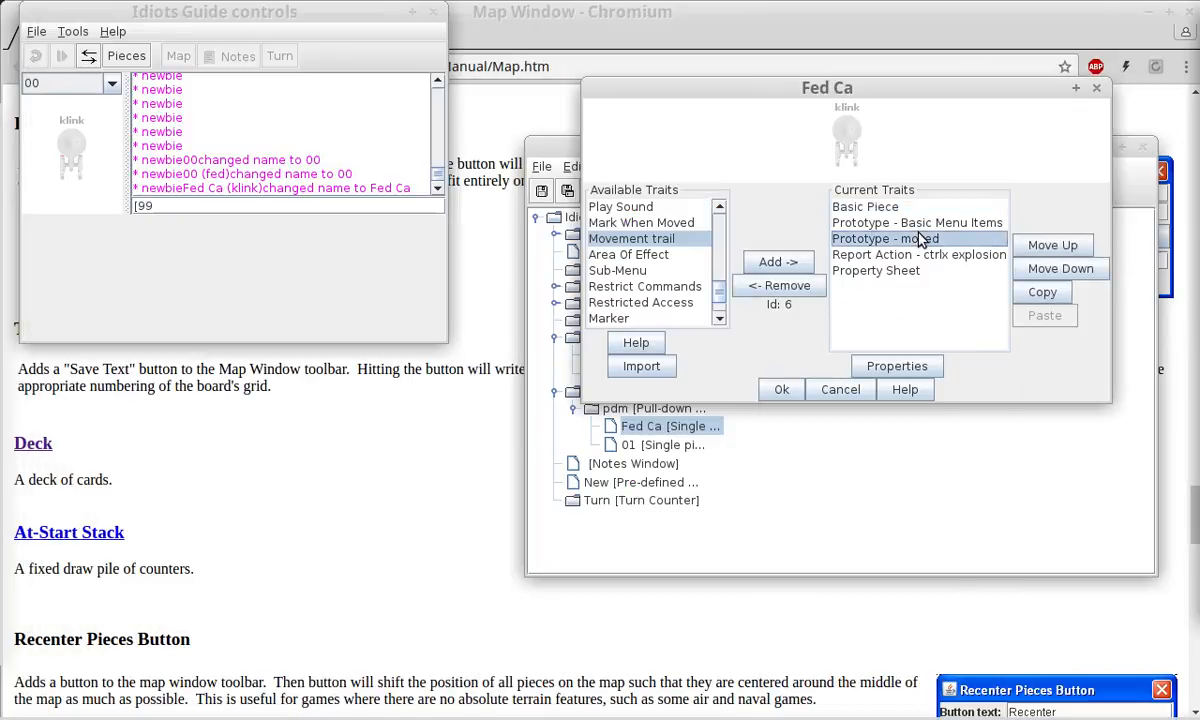
left_click(600, 254)
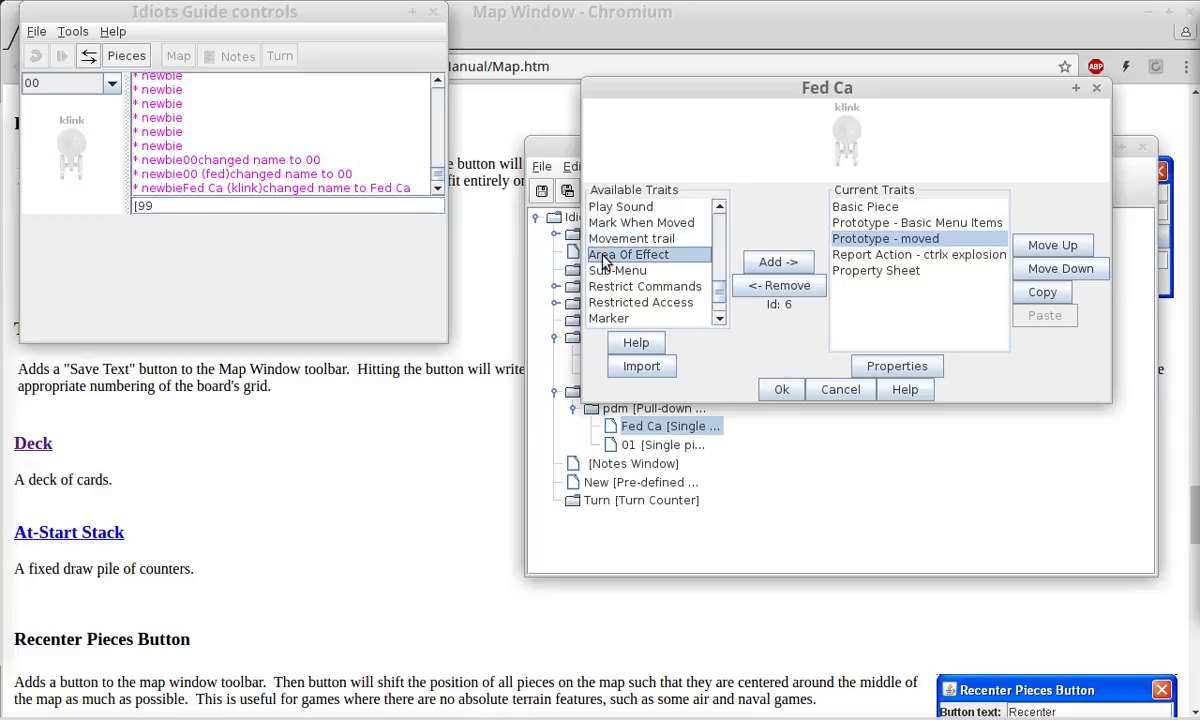
left_click(778, 262)
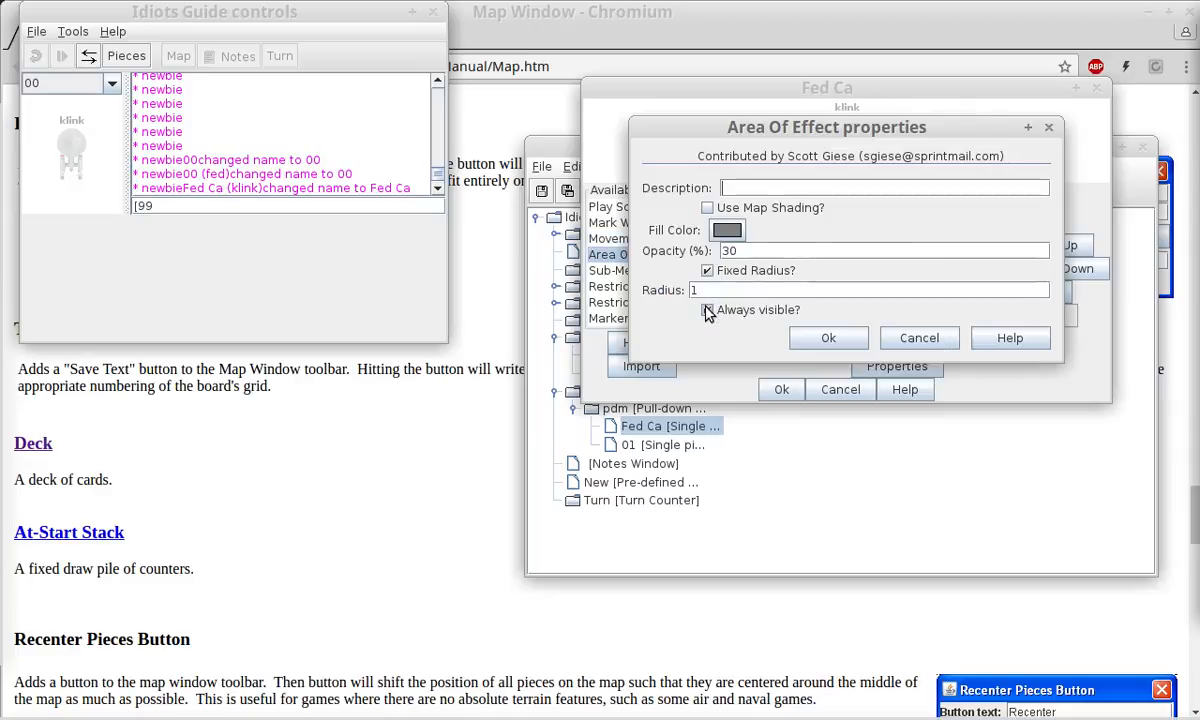
left_click_drag(707, 136, 545, 176)
left_click(588, 229)
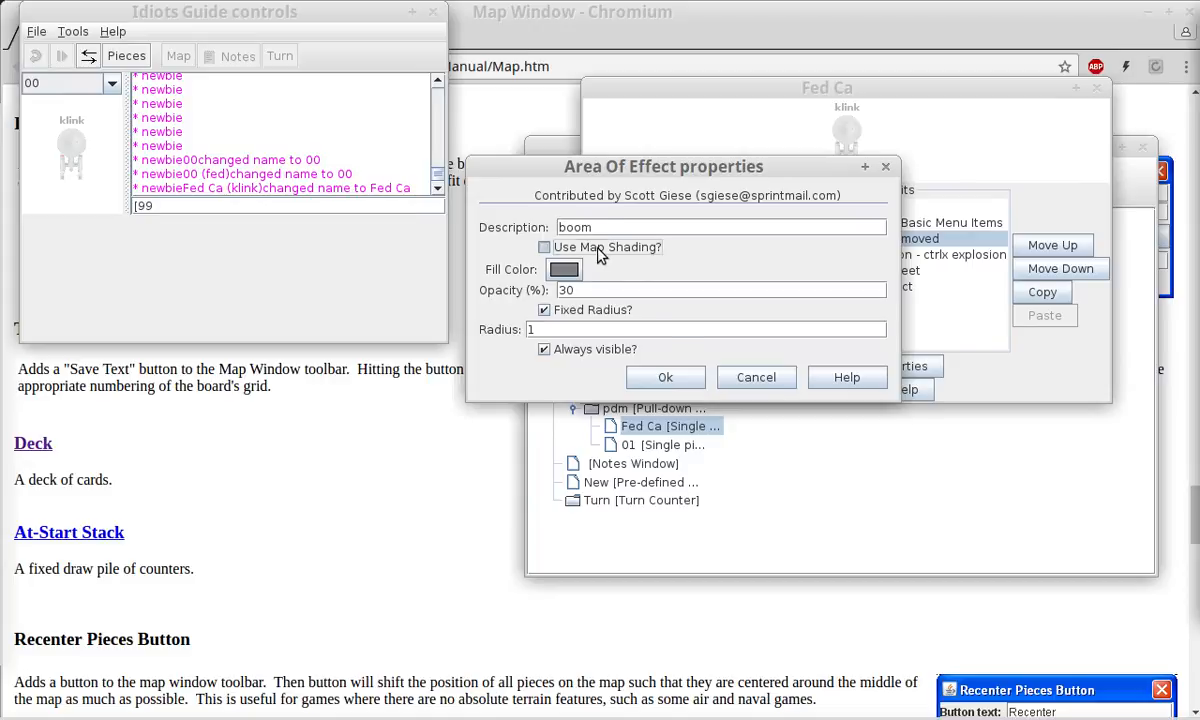
left_click(608, 248)
left_click(645, 250)
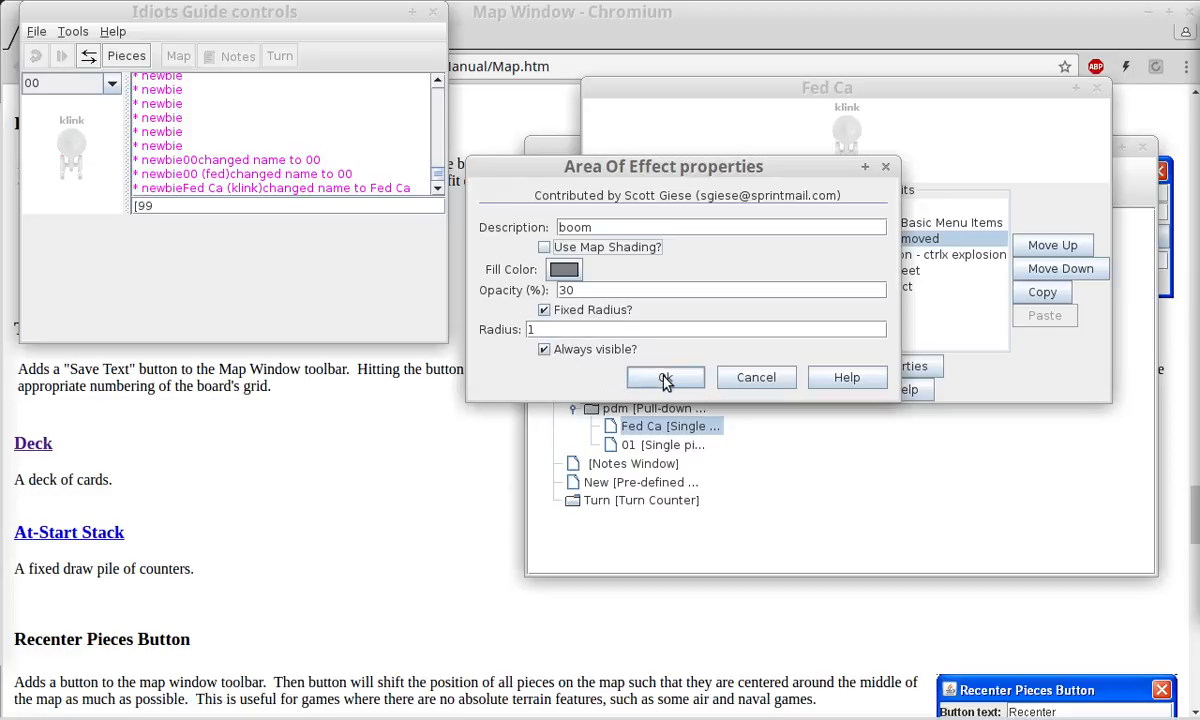
Disable Always visible for the area of effect and set its toggle command to "Explode" with the shortcut CTRL E.
left_click(590, 349)
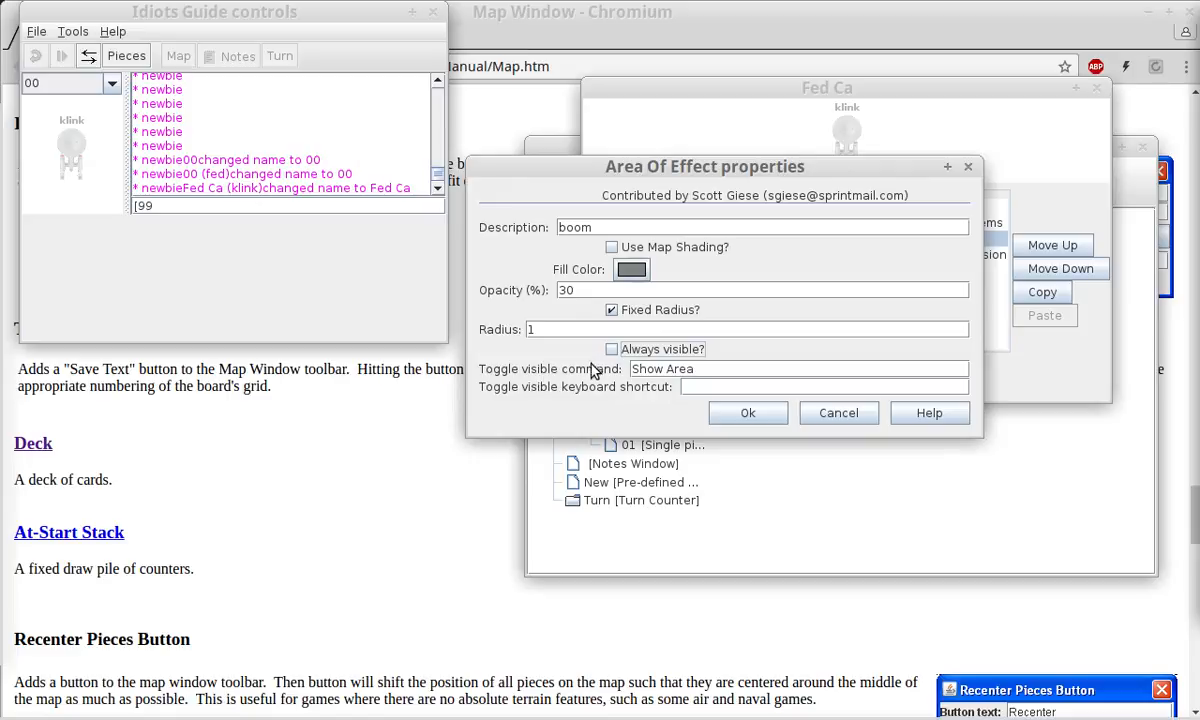
left_click_drag(696, 370, 490, 372)
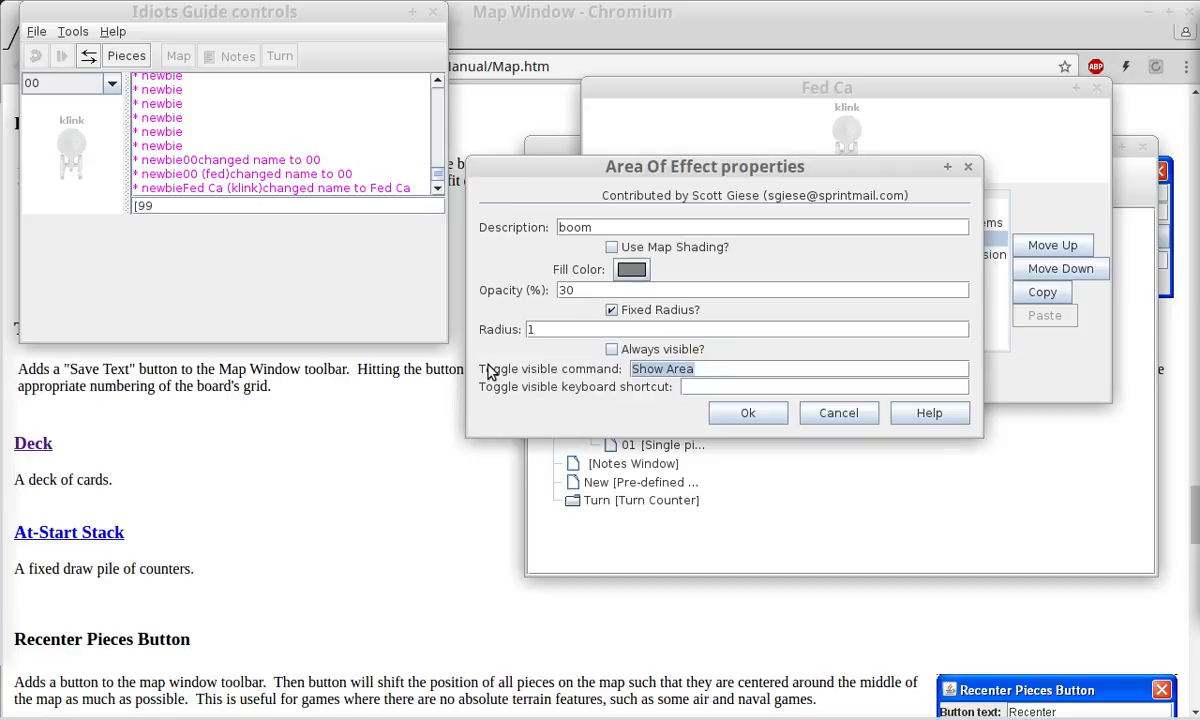
type("Explode")
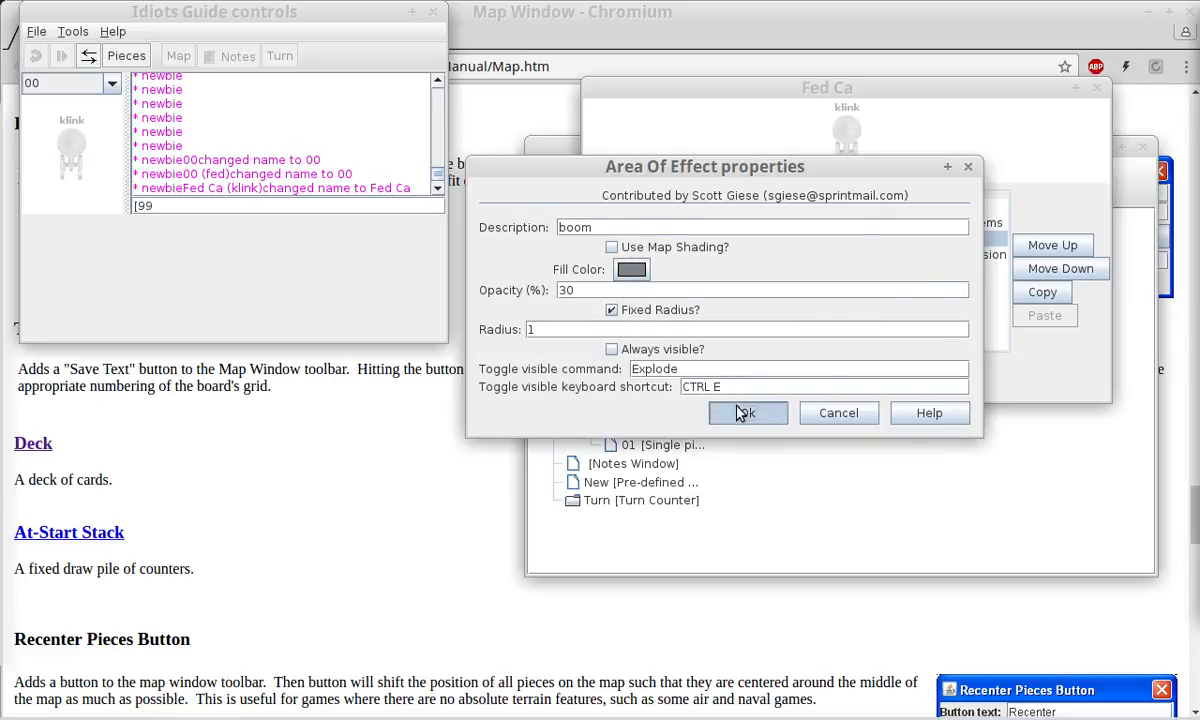
Accept the area of effect settings and the Fed Ca piece, then try to take the piece from the palette.
left_click(743, 411)
left_click(782, 388)
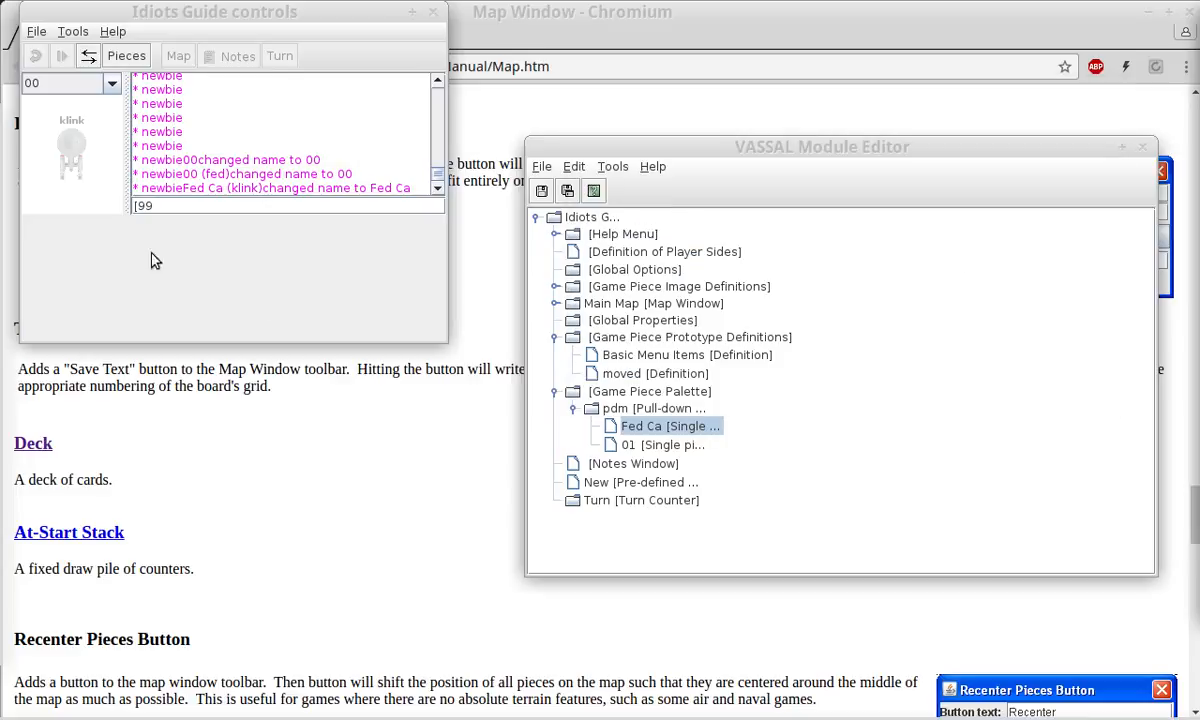
left_click(69, 160)
left_click_drag(70, 155, 84, 197)
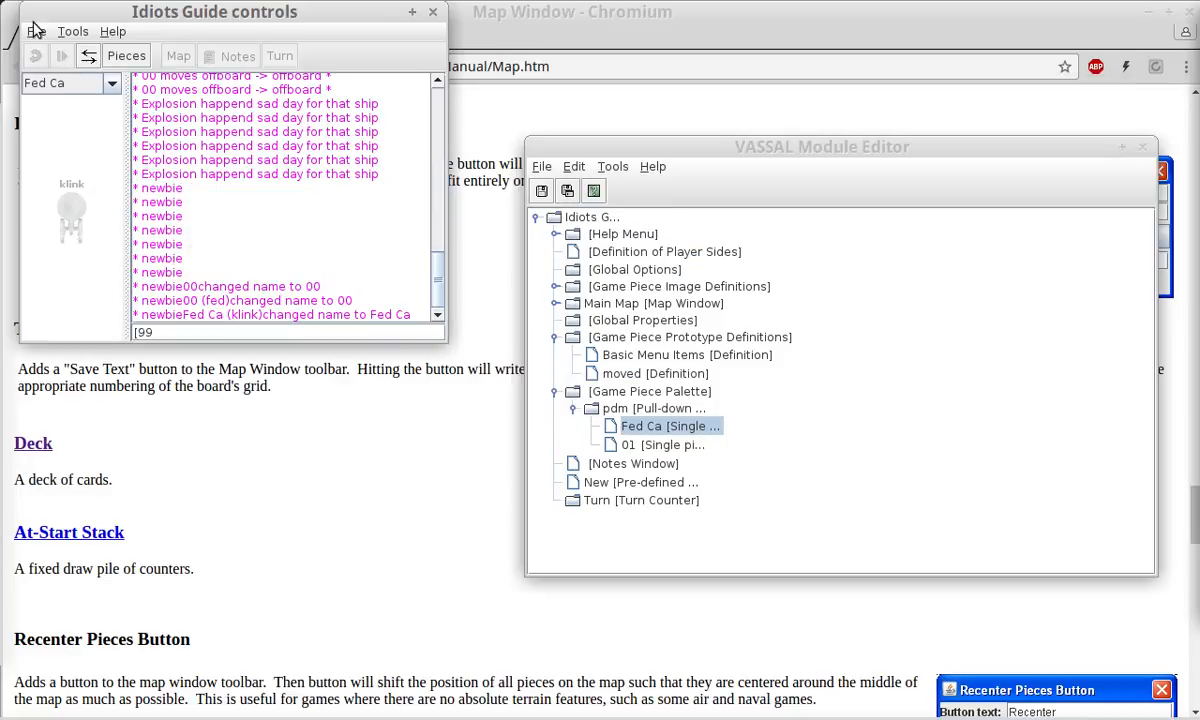
Start a new game as <observer> without selecting any boards.
left_click(35, 31)
left_click(36, 33)
left_click(37, 33)
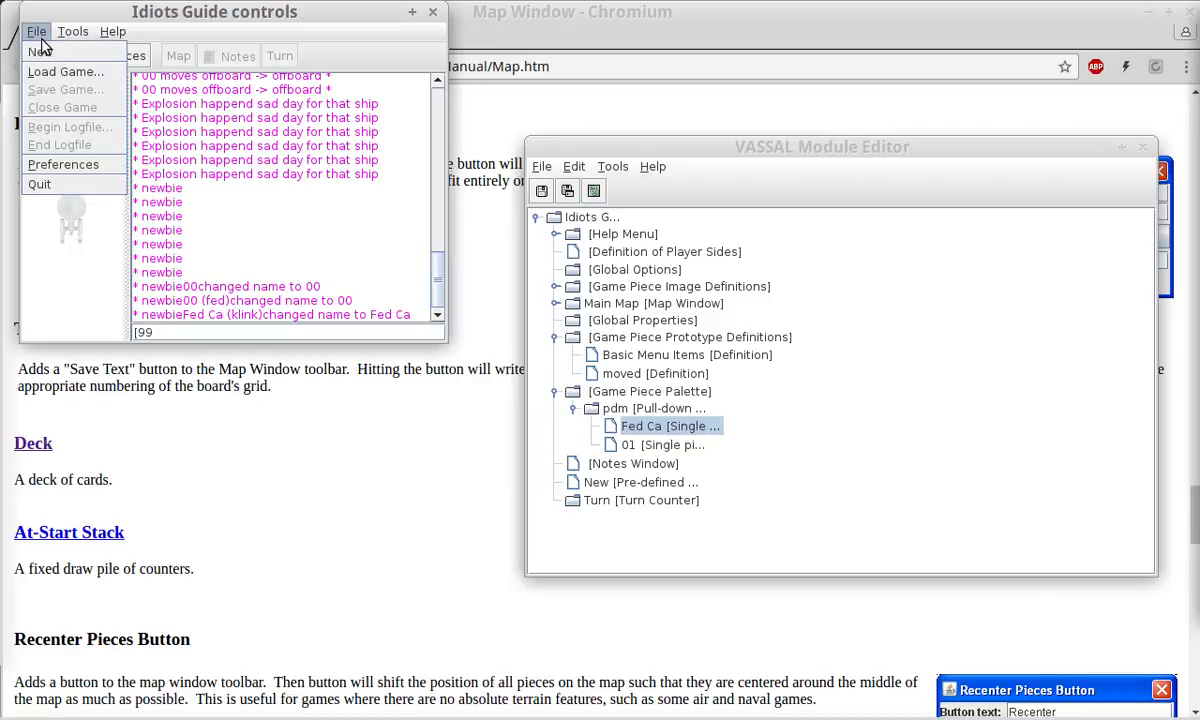
key("Return")
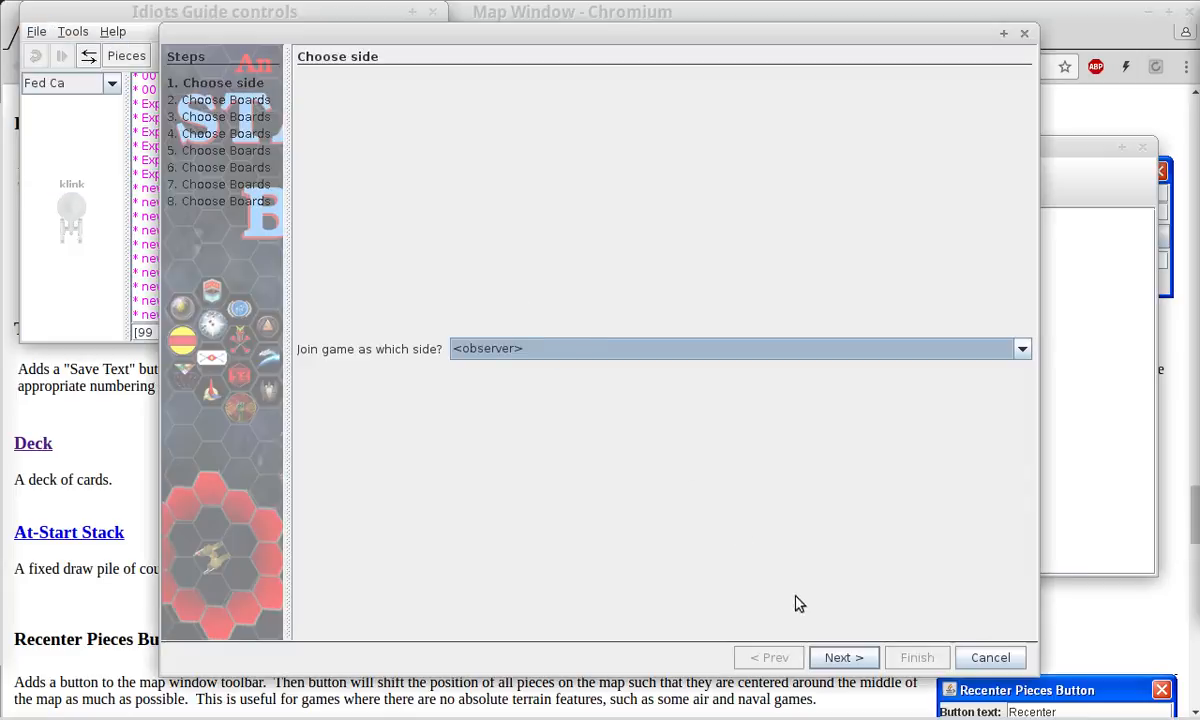
left_click(843, 657)
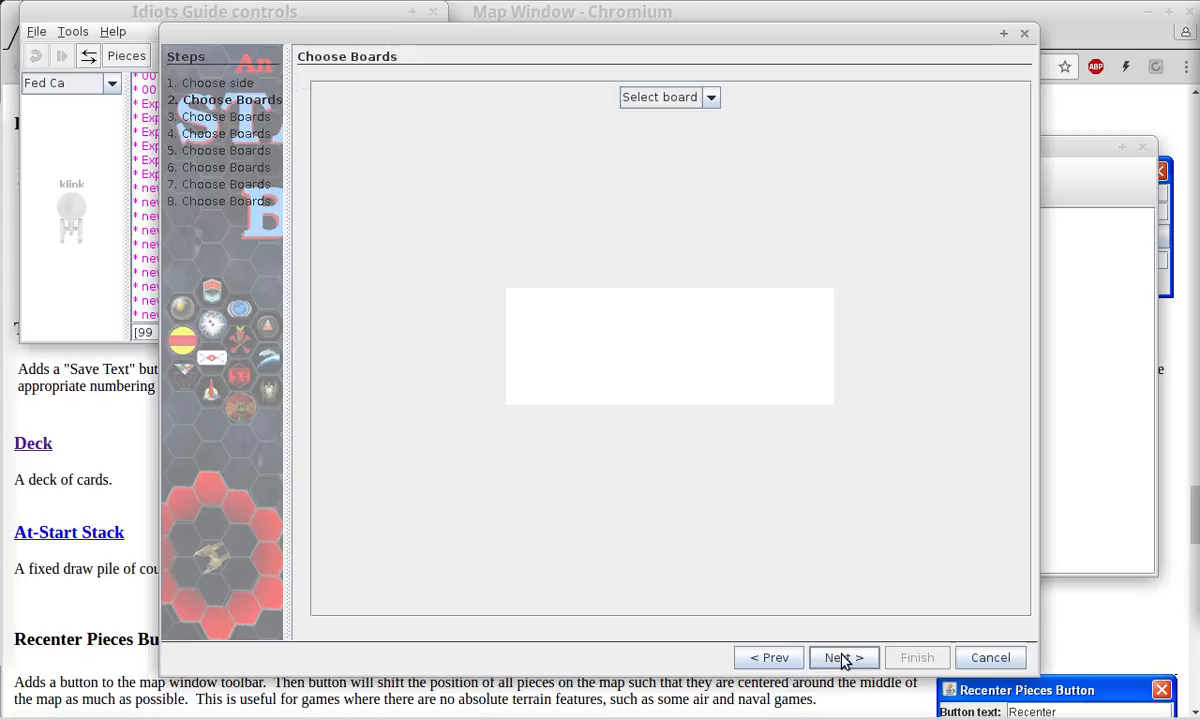
left_click(843, 657)
left_click(843, 658)
left_click(844, 658)
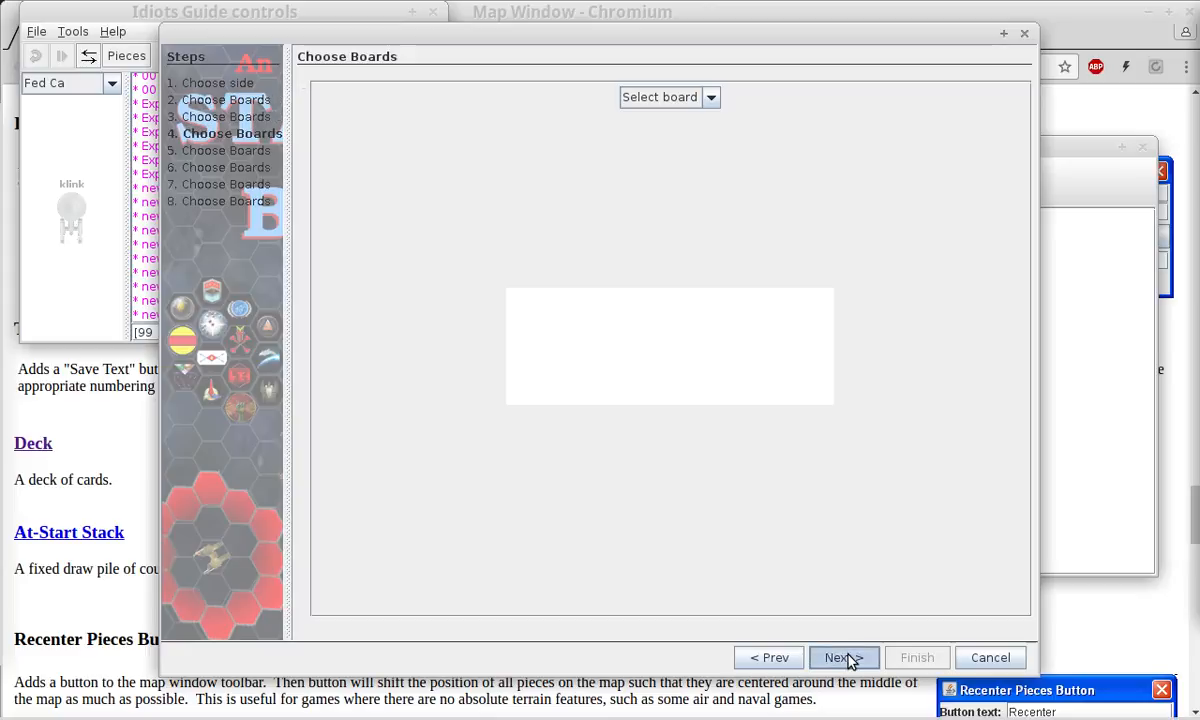
left_click(845, 658)
left_click(846, 658)
left_click(848, 658)
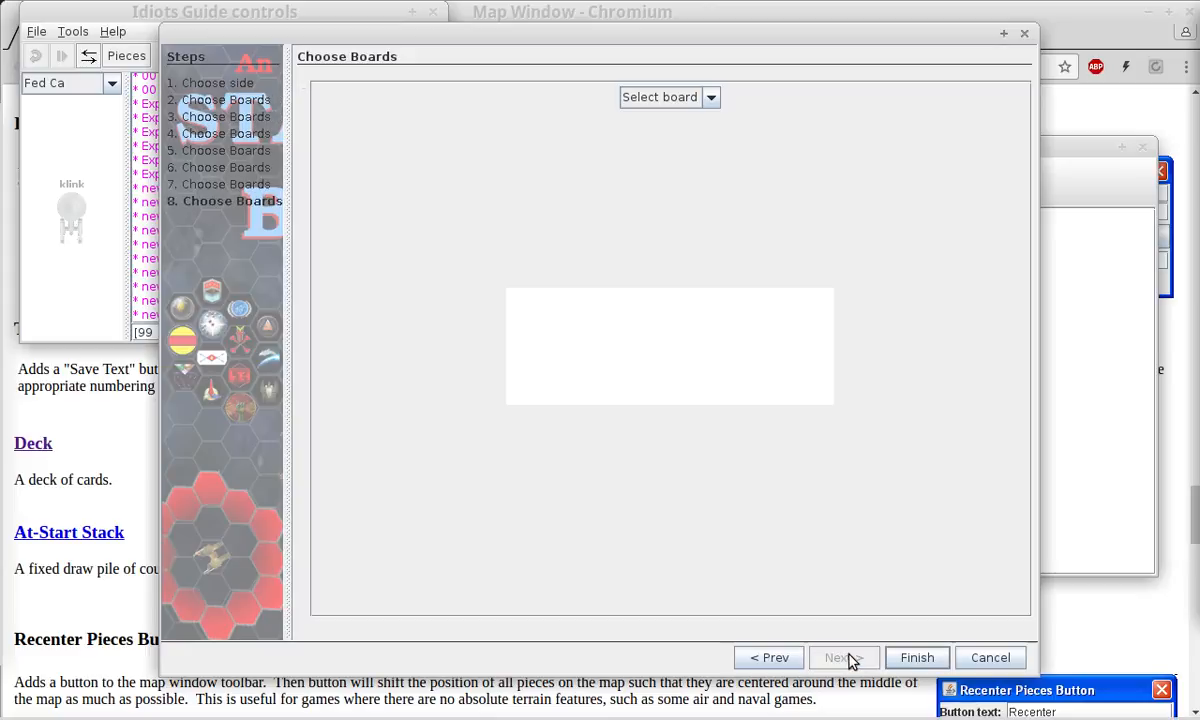
left_click(910, 657)
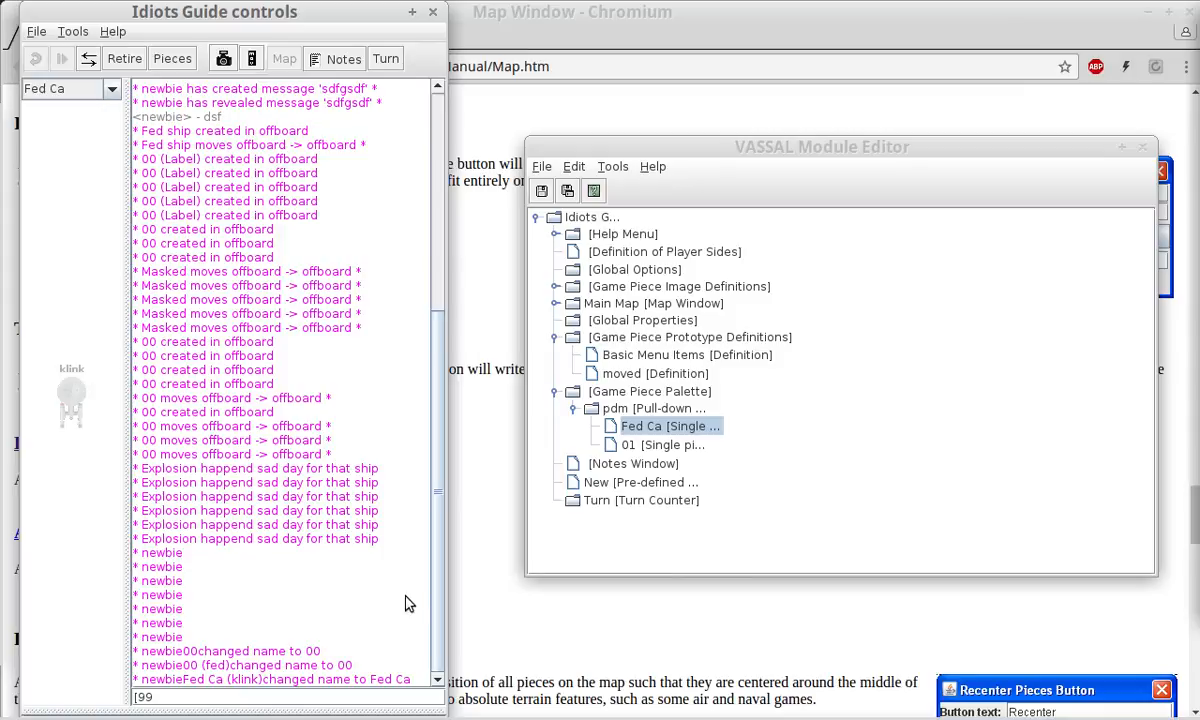
Enlarge the main map area, place a Fed Ca piece on it and bring up its Explode command.
left_click_drag(335, 703, 365, 285)
left_click_drag(158, 351, 222, 451)
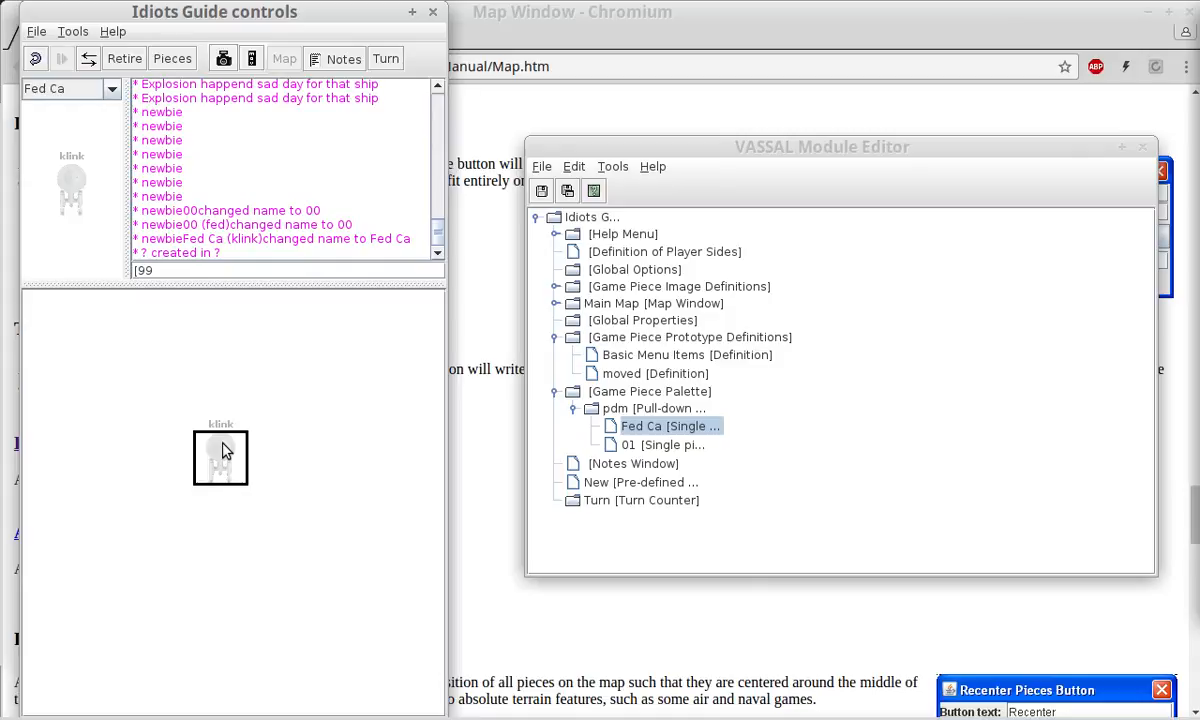
type("e")
right_click(224, 452)
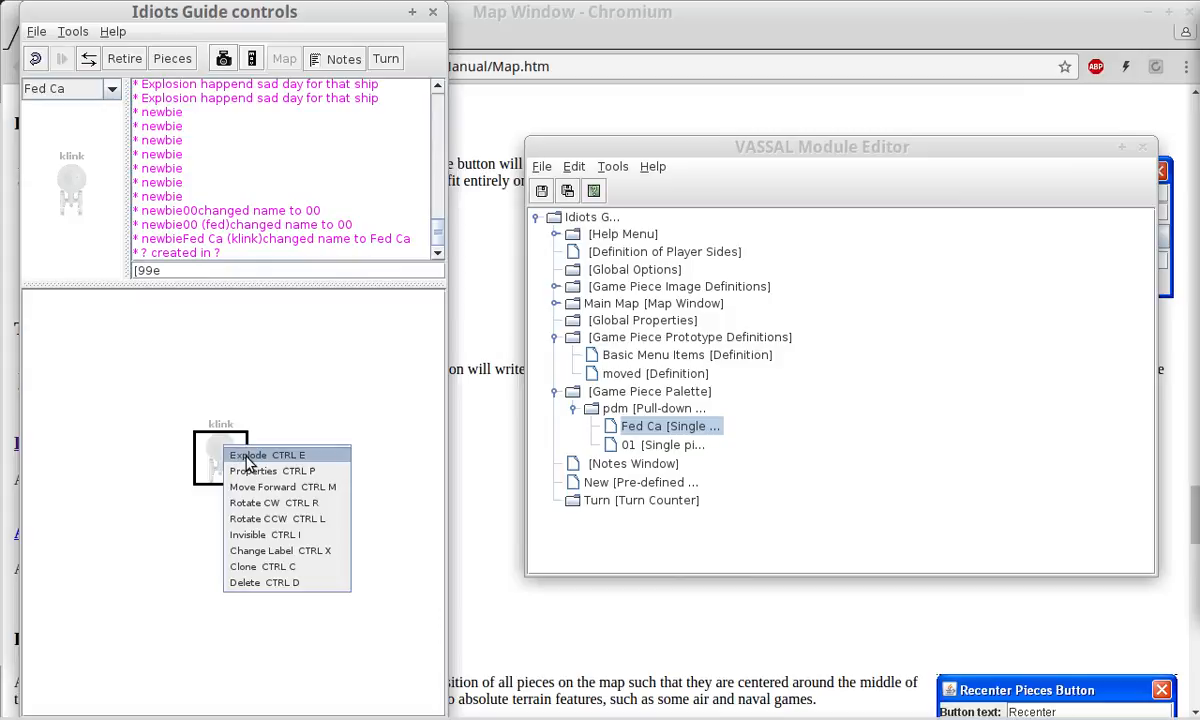
Give up the observer position to join another side, and try the Explode command on the placed Fed Ca.
left_click(237, 396)
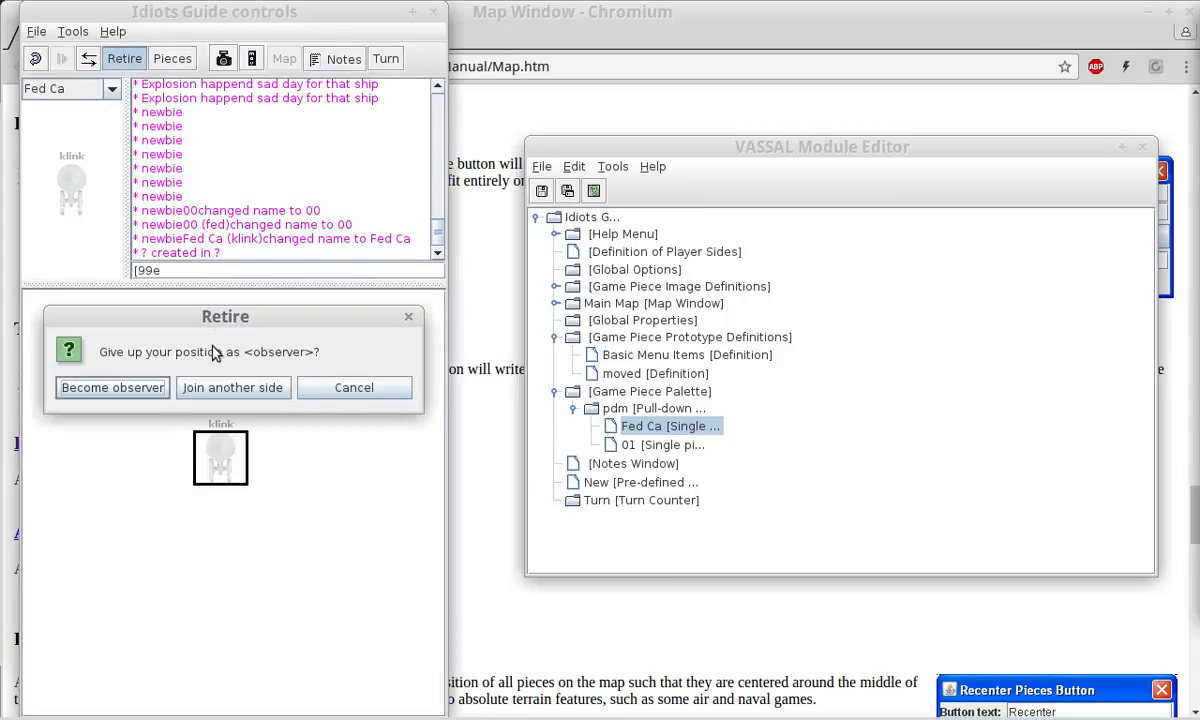
left_click(226, 390)
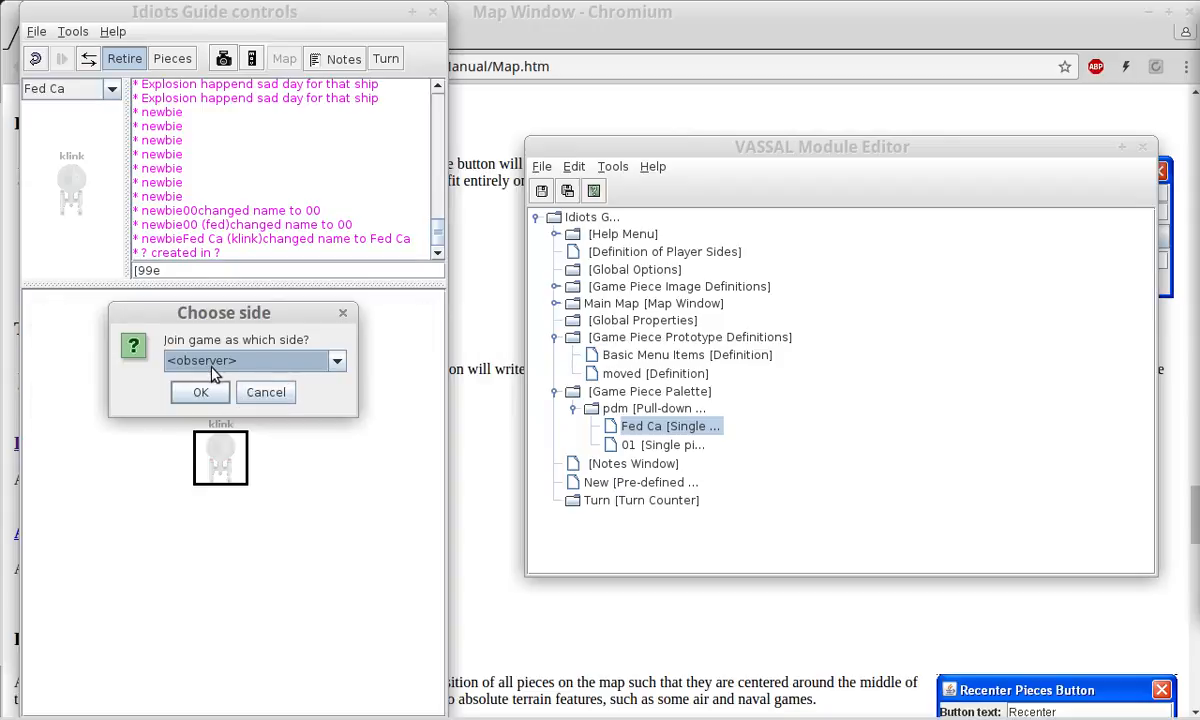
left_click(200, 360)
left_click(195, 398)
left_click(236, 396)
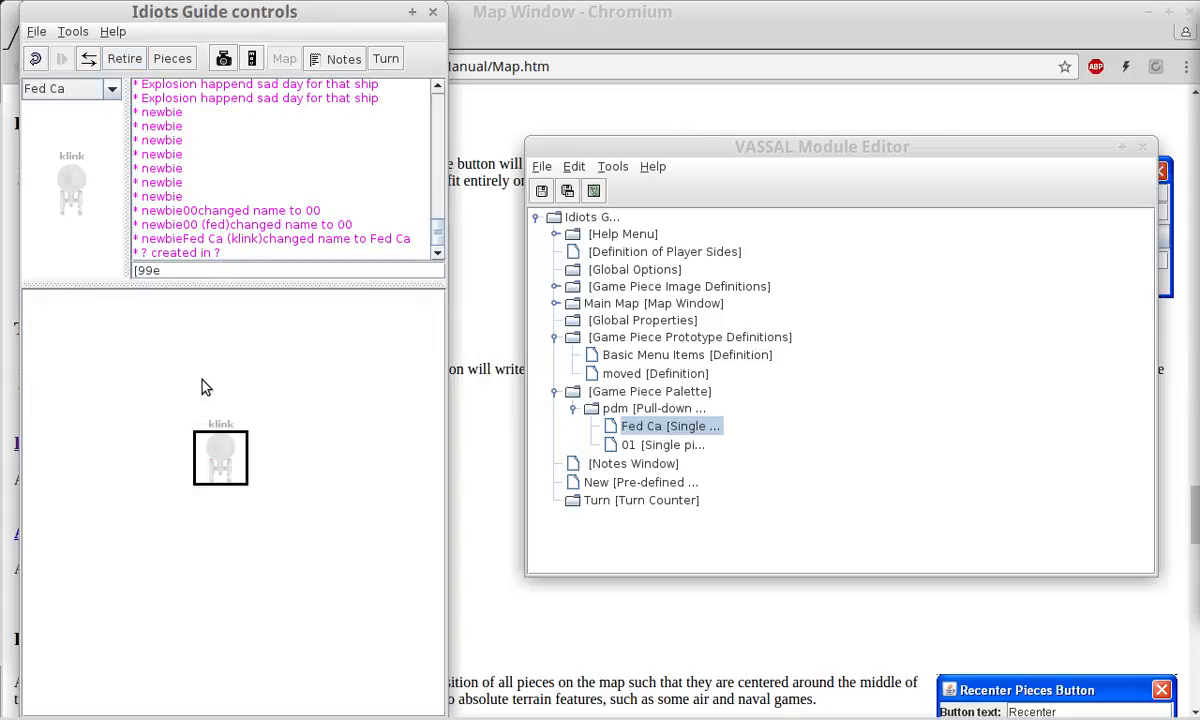
right_click(236, 473)
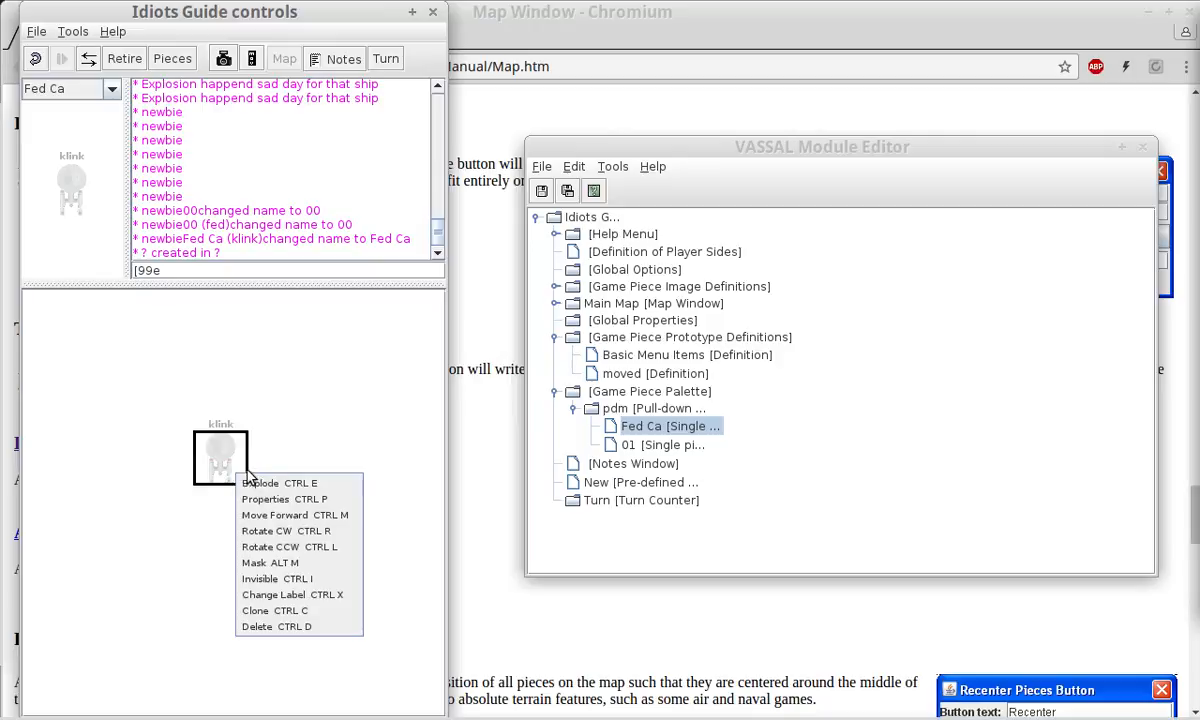
left_click(275, 485)
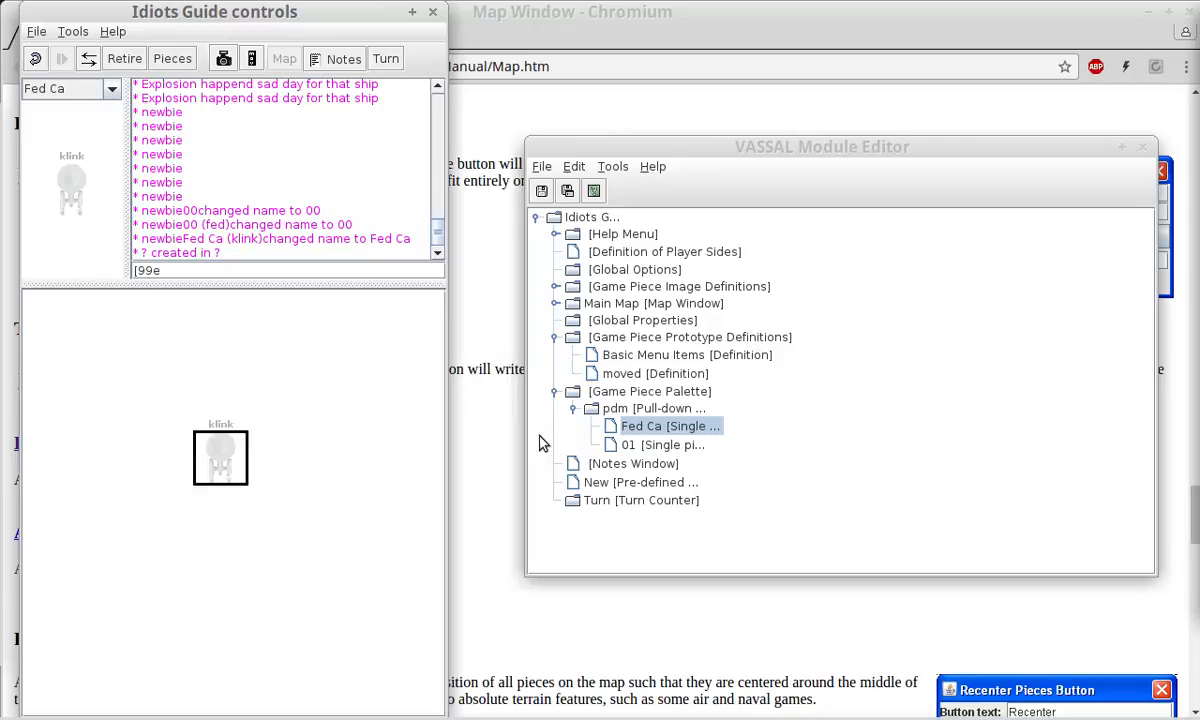
Reopen the Fed Ca's "boom" Area Of Effect properties and try Use Map Shading, leaving it off.
double_click(665, 426)
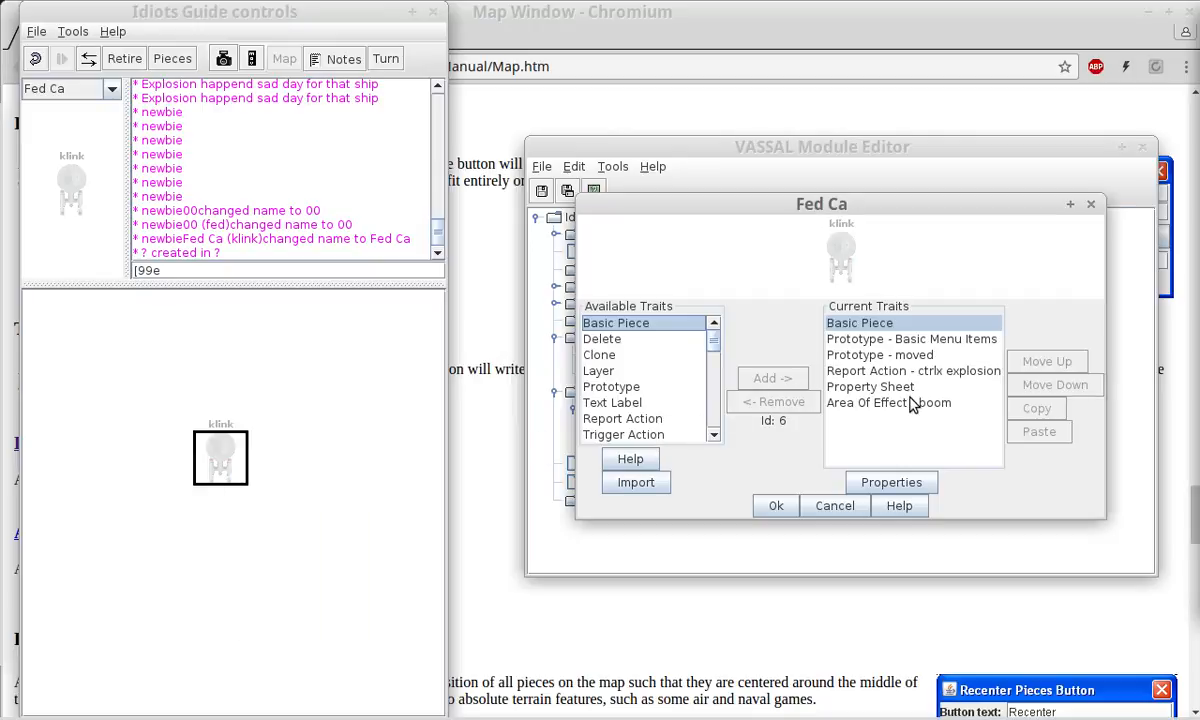
left_click(903, 402)
double_click(835, 402)
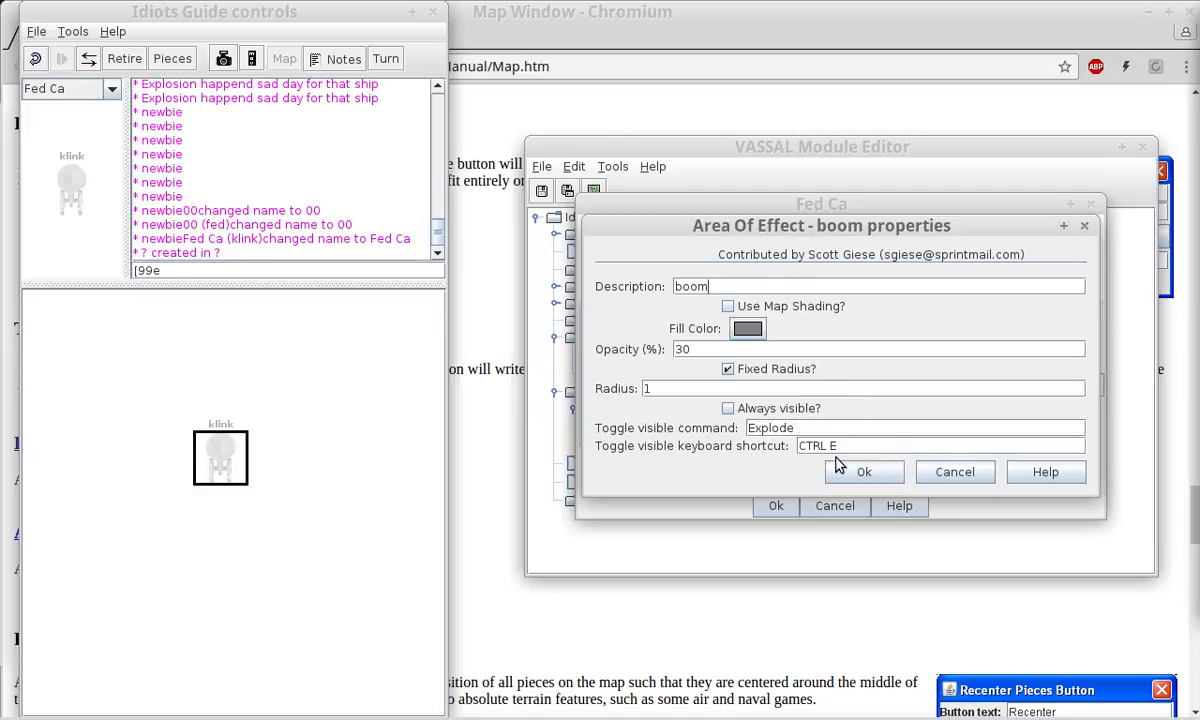
left_click(728, 306)
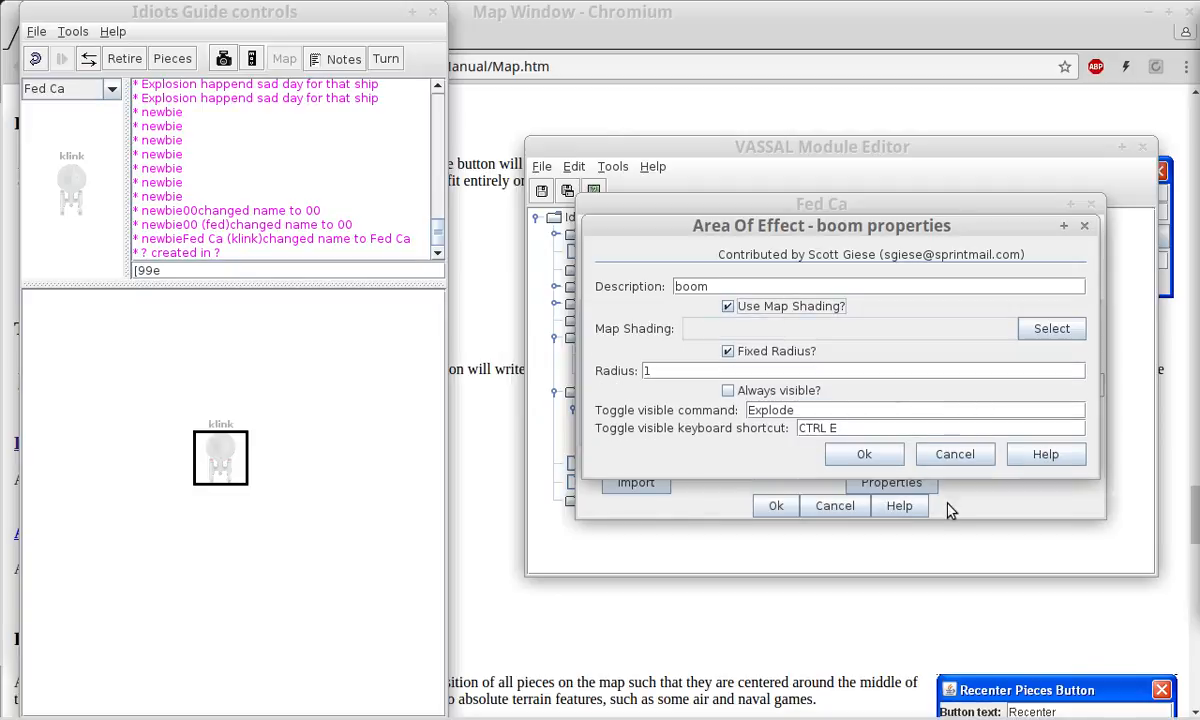
left_click(728, 306)
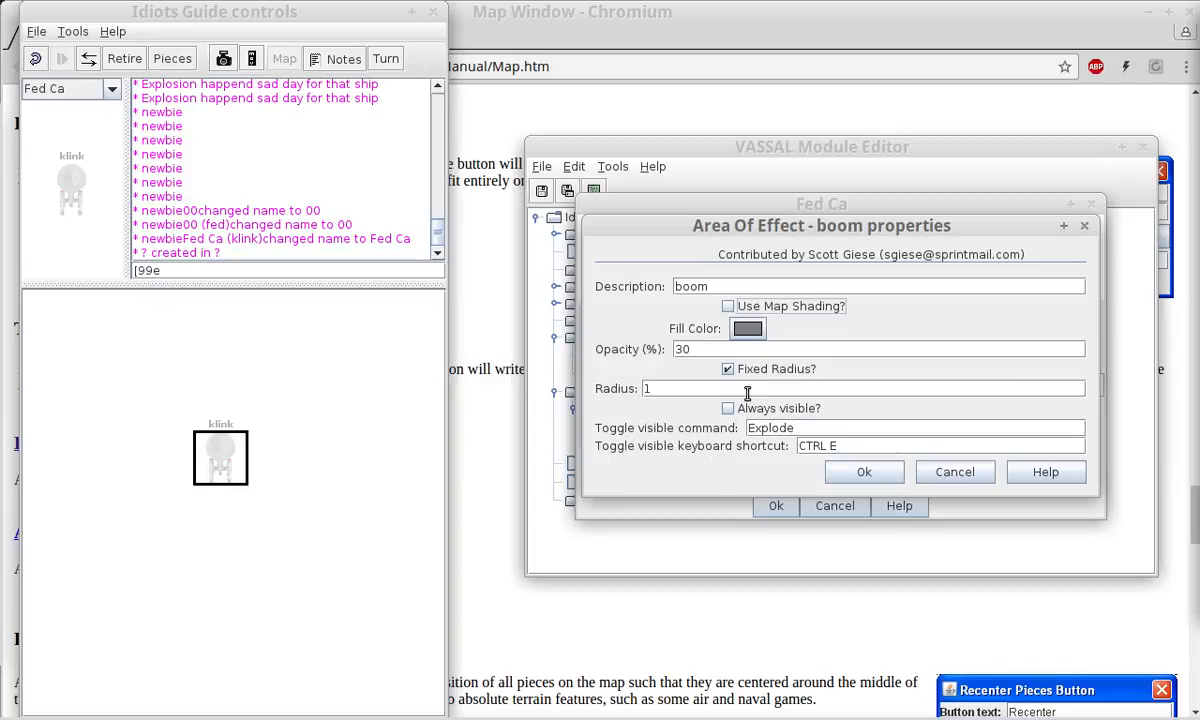
left_click(748, 329)
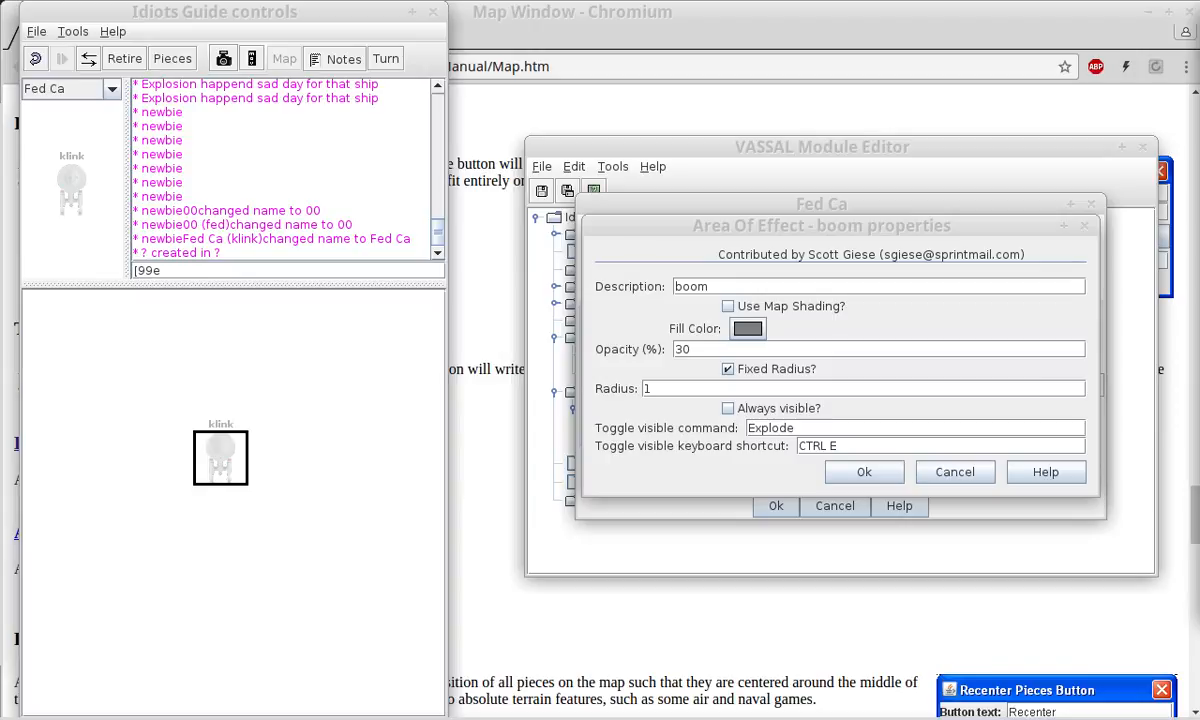
Look through the prototype definitions of ADB's Star Fleet Battles Cadet Module for an explosion example.
left_click_drag(1195, 206, 228, 208)
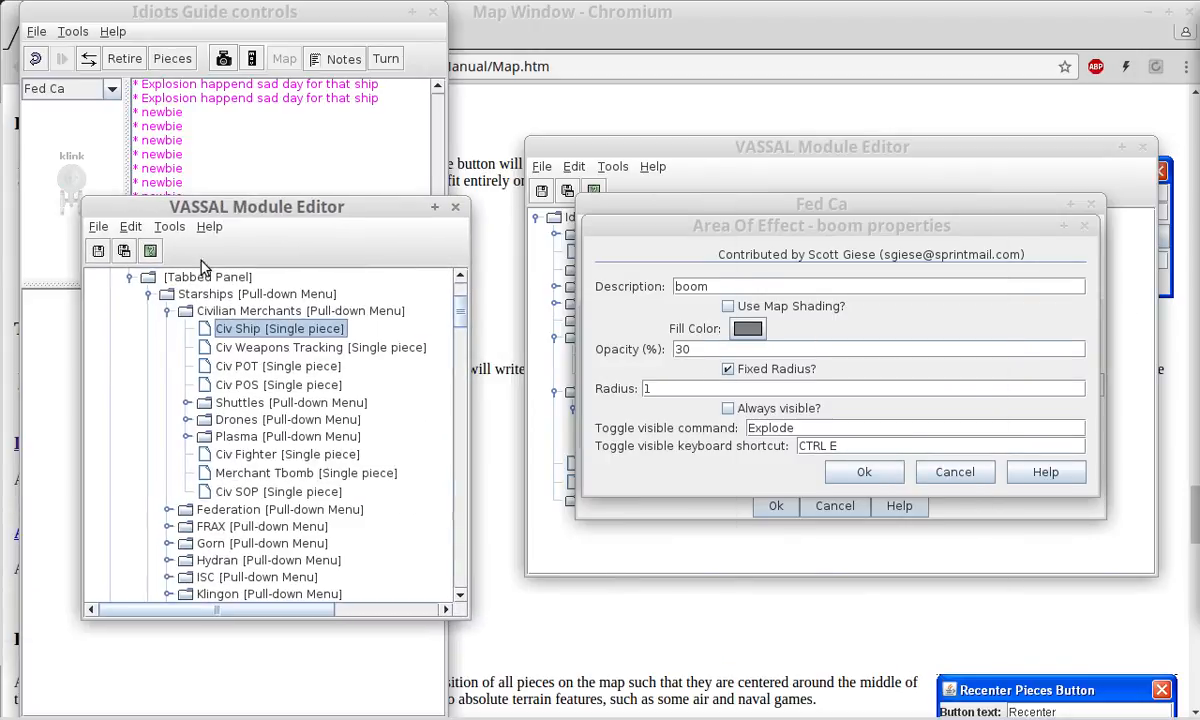
left_click(149, 298)
scroll(130, 340, "up", 4)
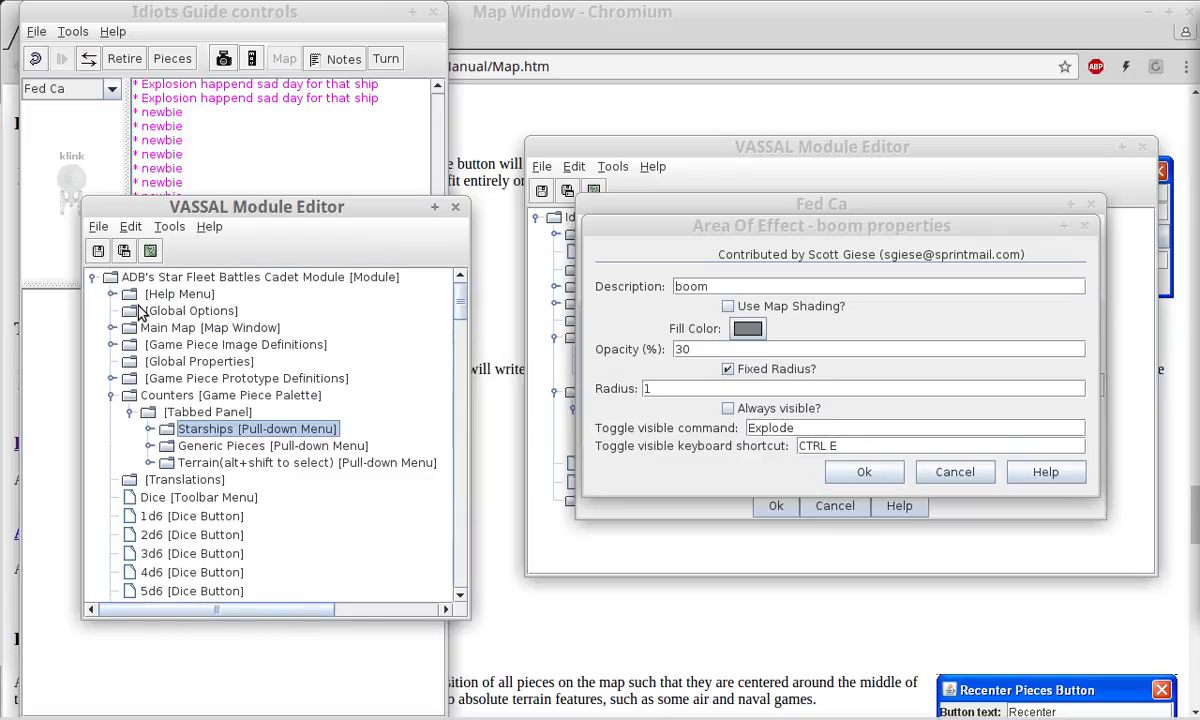
left_click(112, 378)
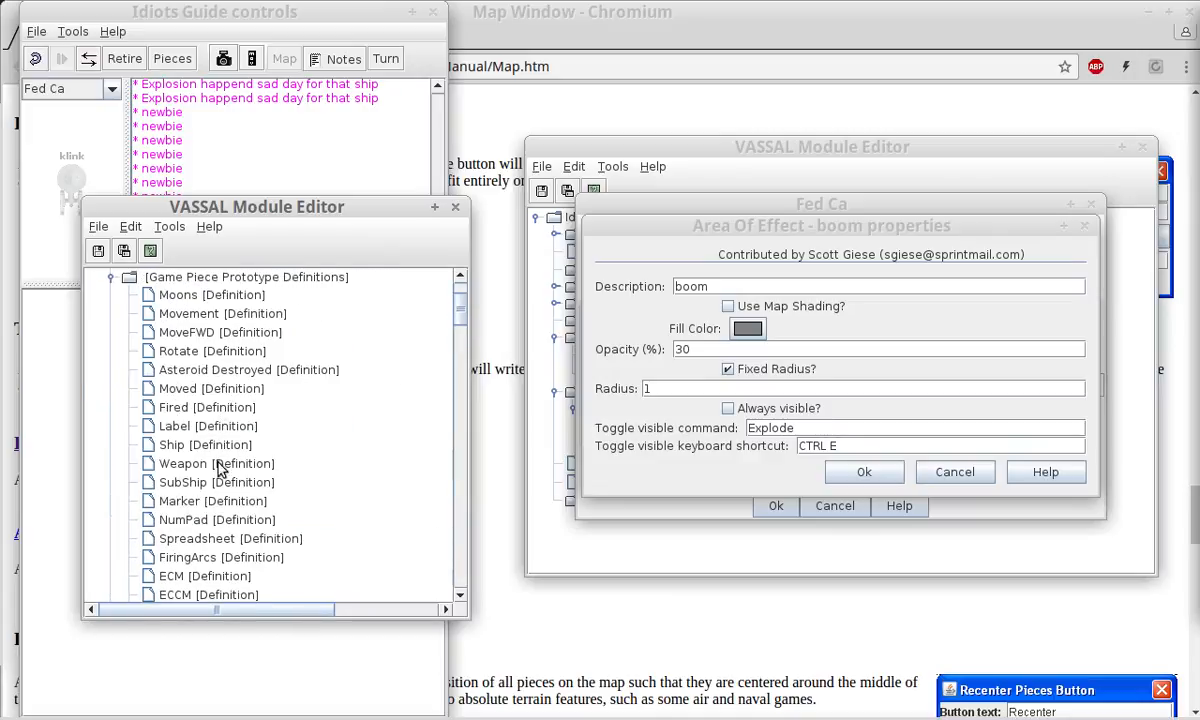
scroll(208, 490, "down", 1)
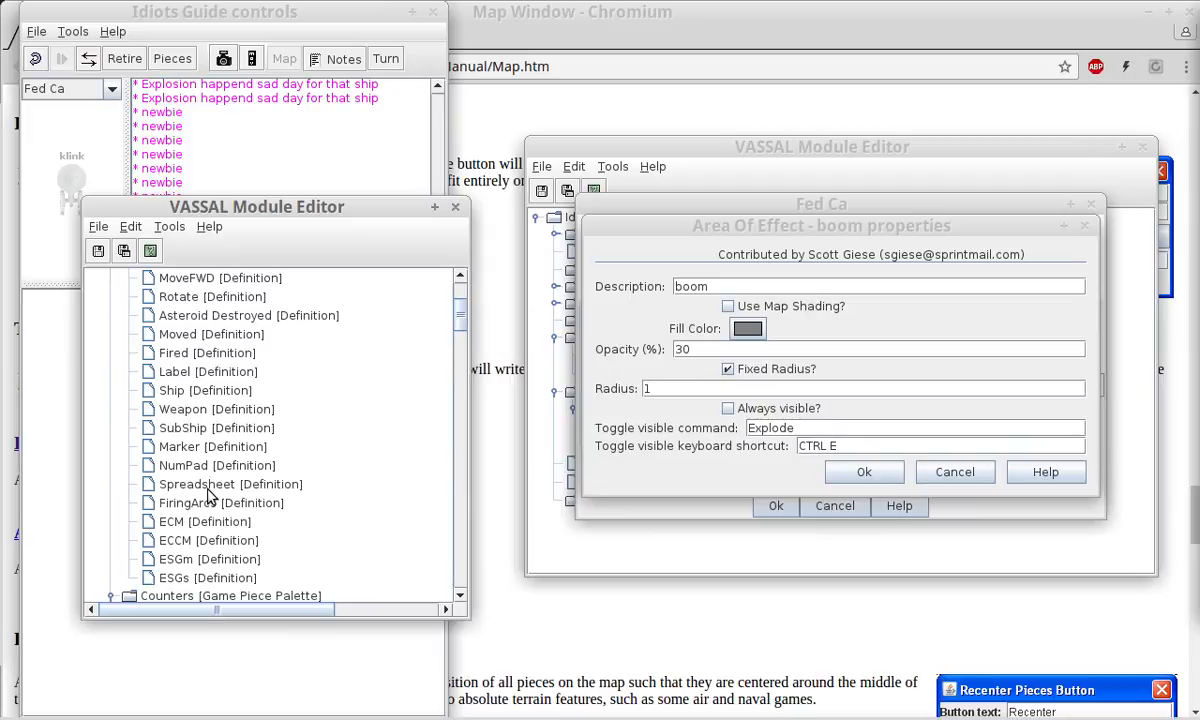
scroll(210, 496, "up", 1)
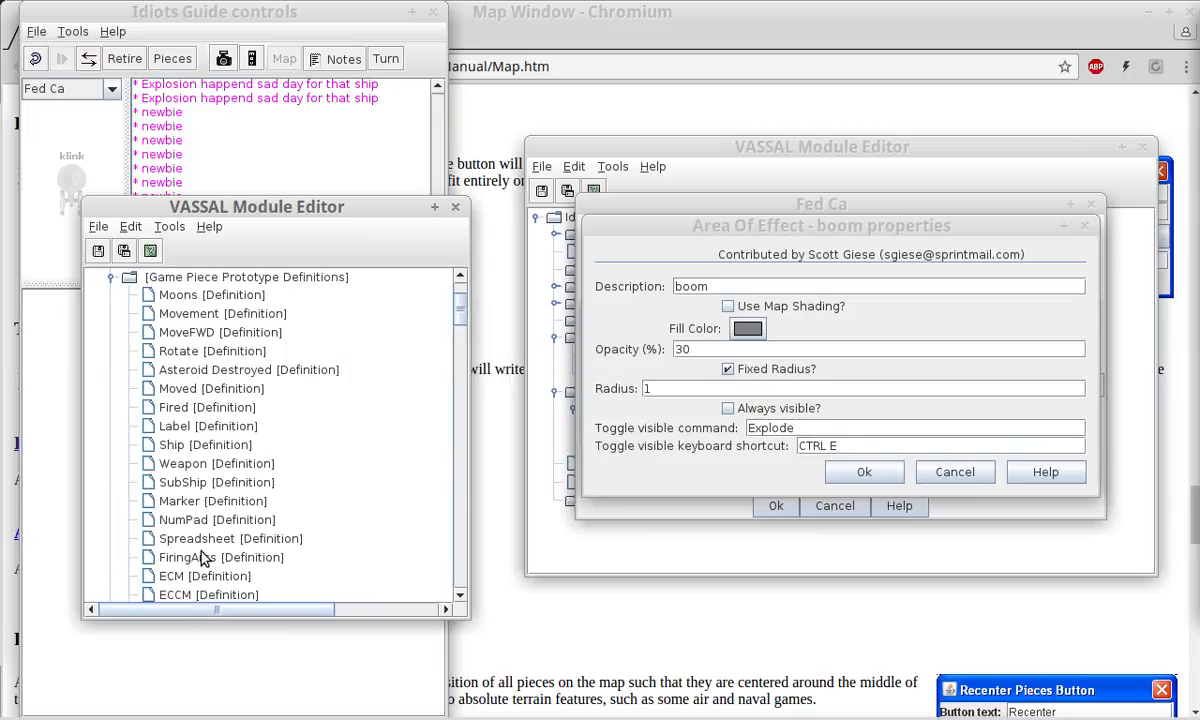
scroll(200, 557, "down", 1)
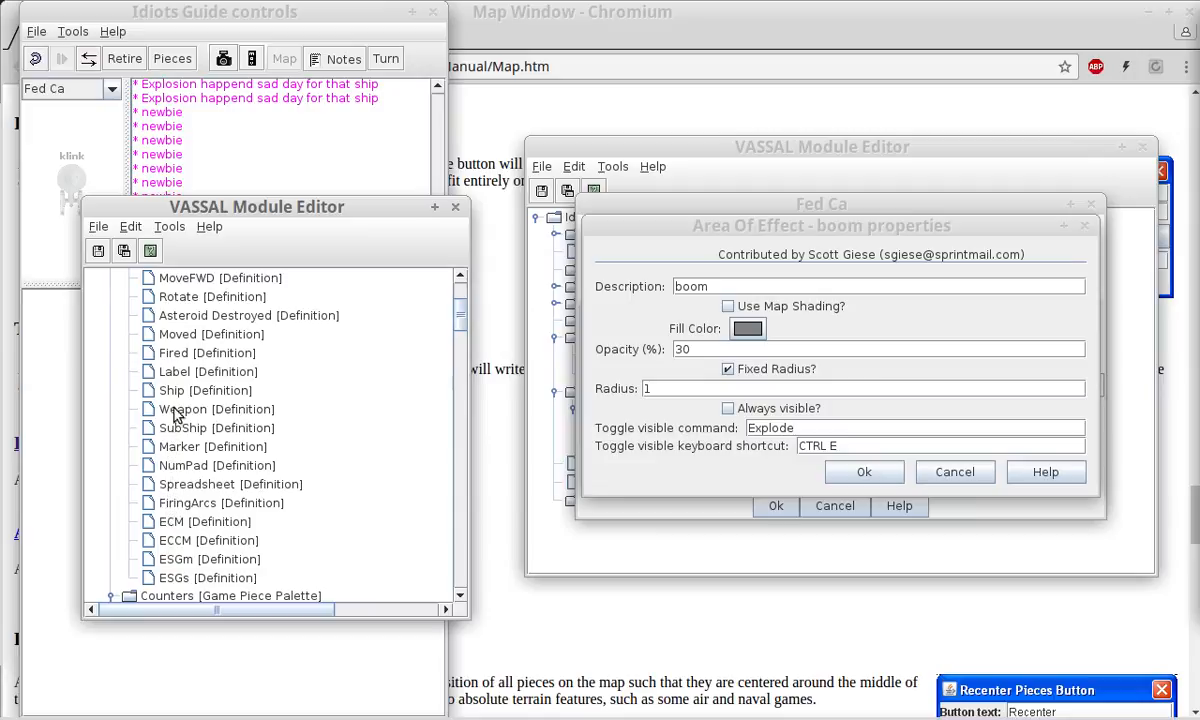
left_click(185, 300)
scroll(192, 330, "up", 1)
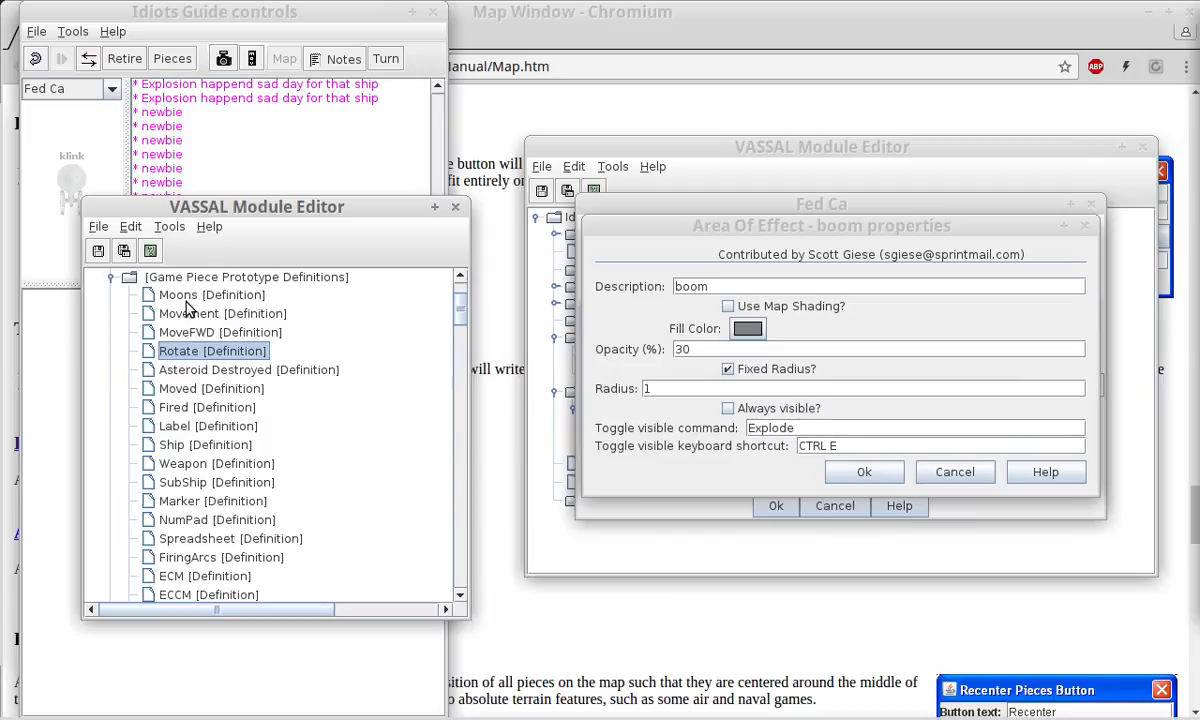
scroll(135, 405, "down", 2)
scroll(135, 405, "down", 3)
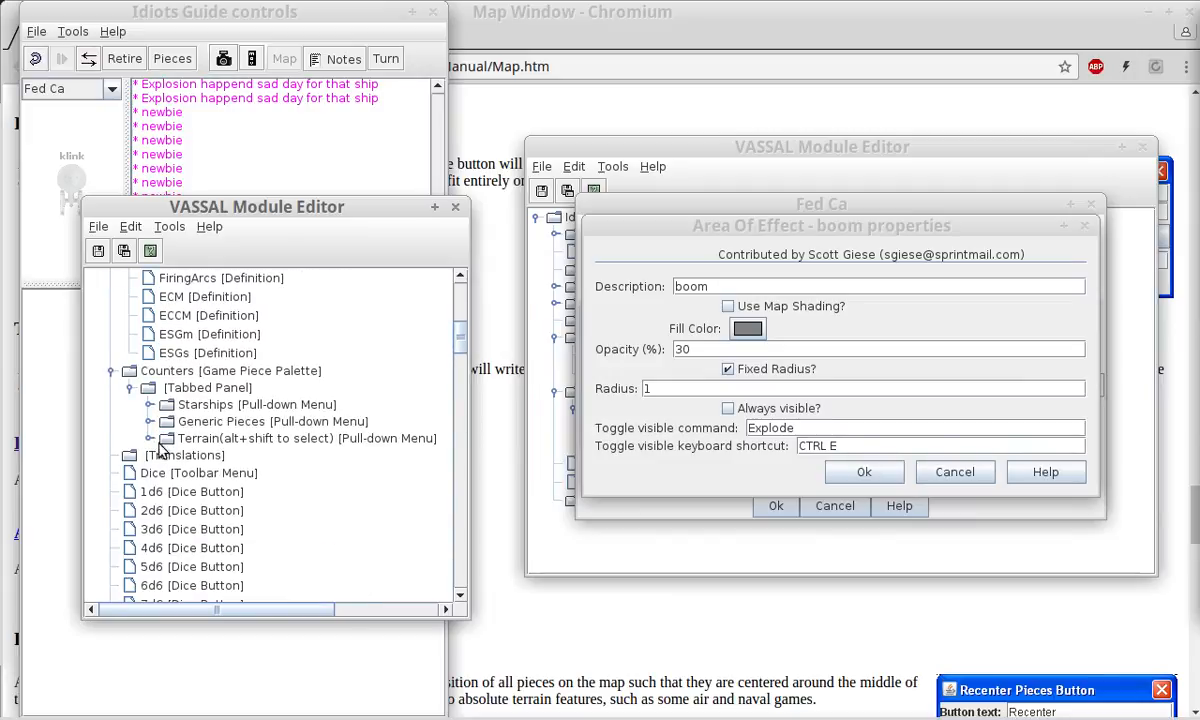
Examine the Area Of Effect properties of the Explosion piece under Generic Pieces in the Cadet module.
left_click(149, 439)
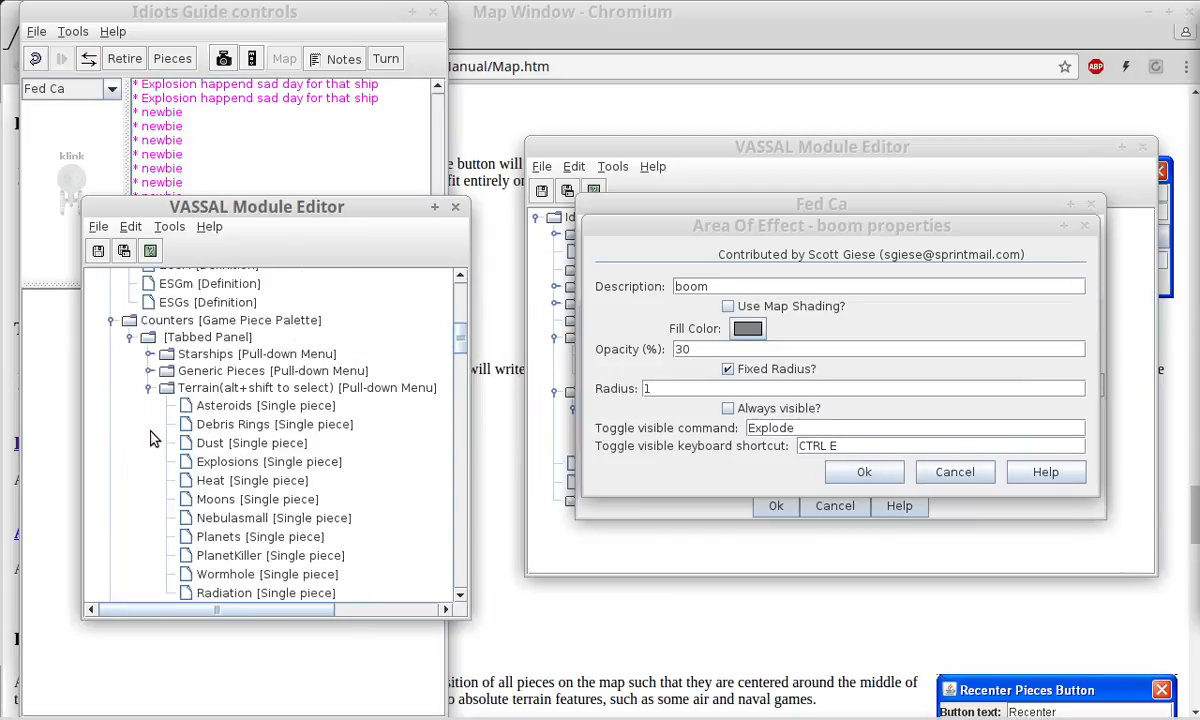
left_click(149, 371)
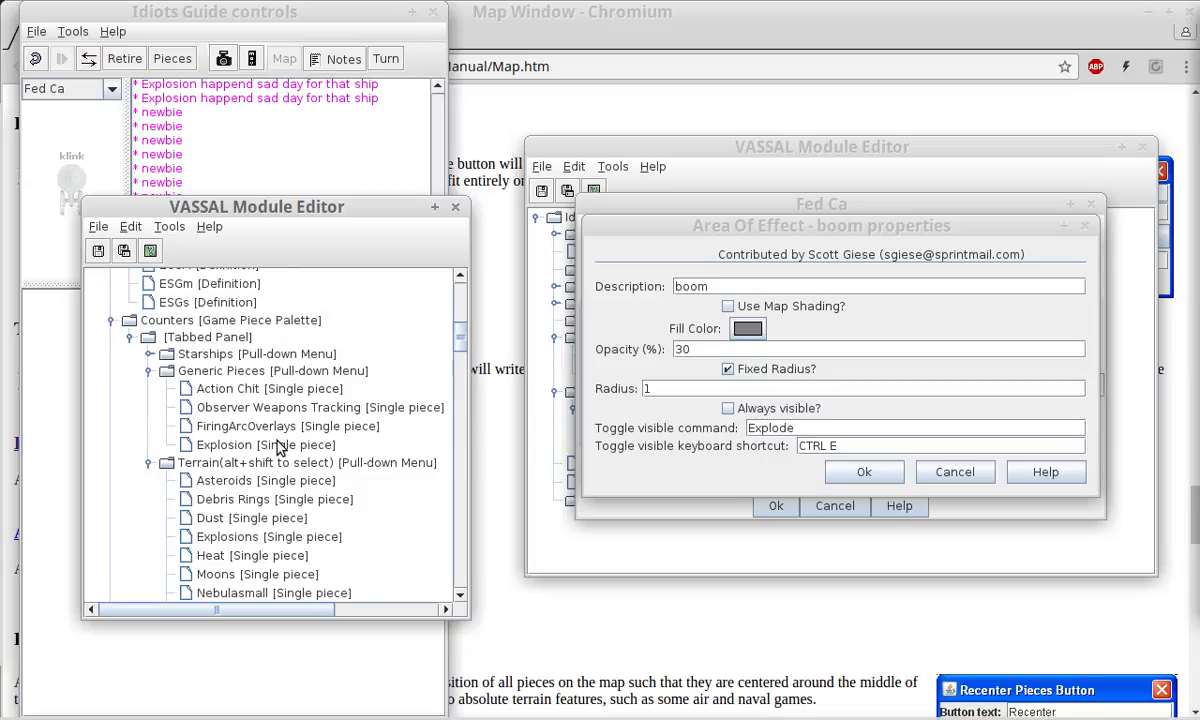
double_click(255, 445)
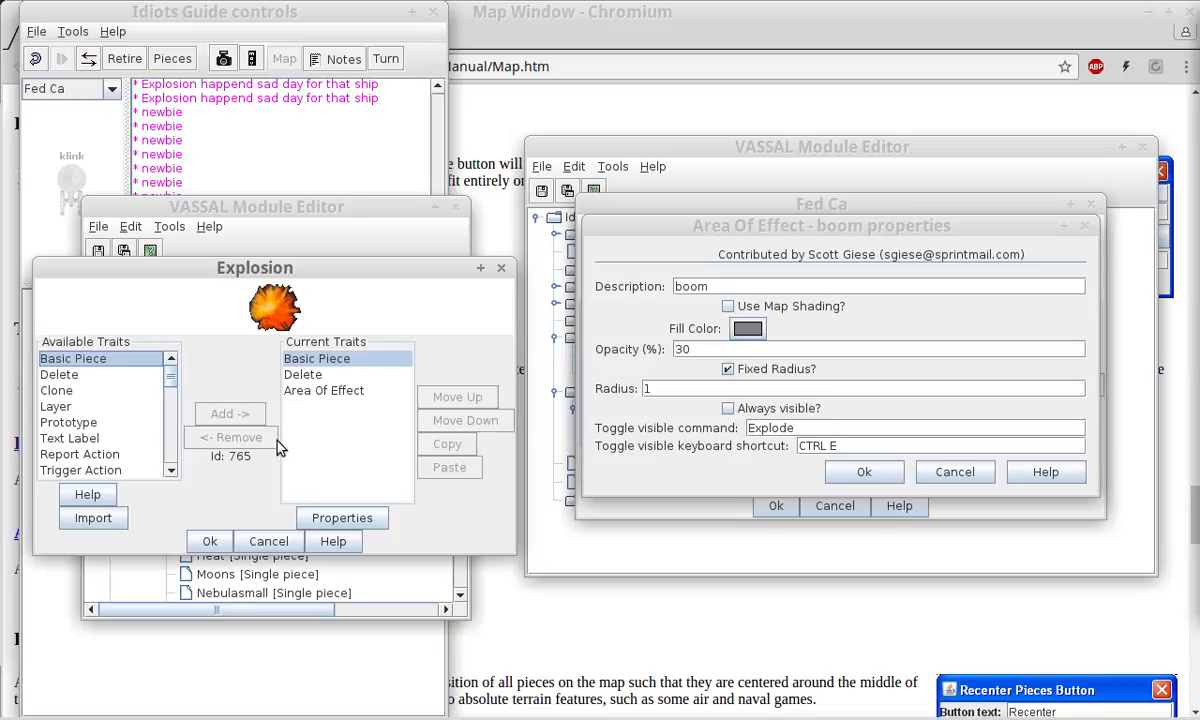
left_click(298, 389)
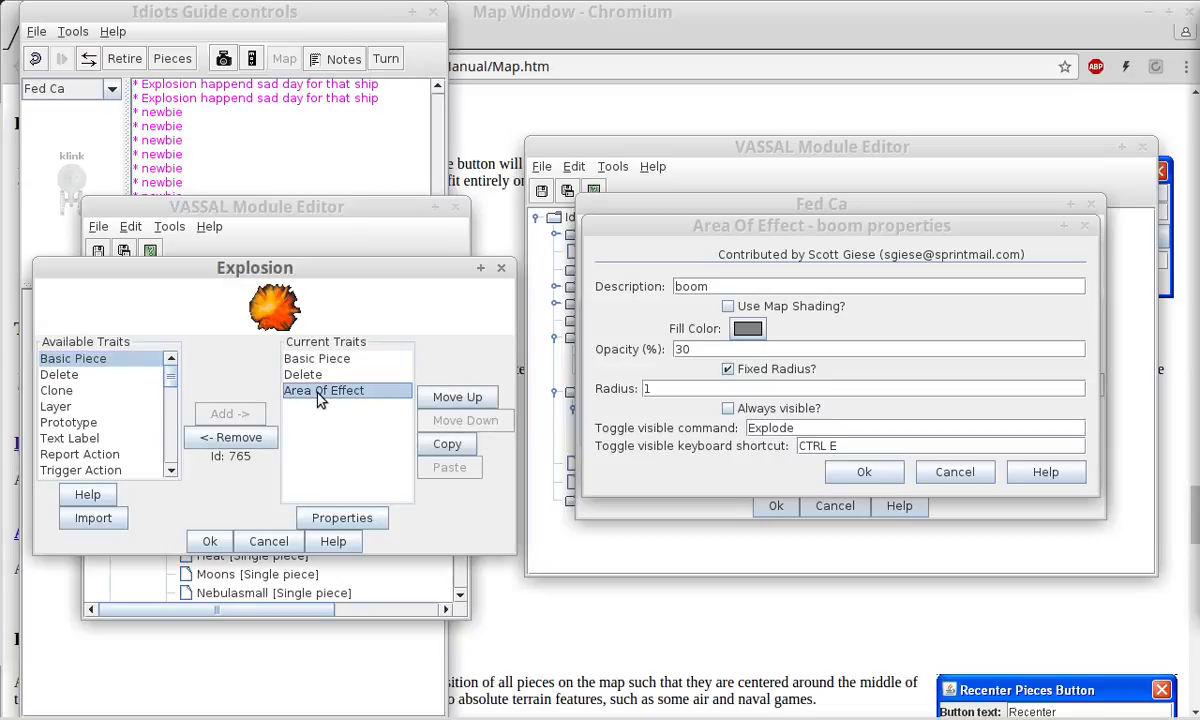
left_click(342, 517)
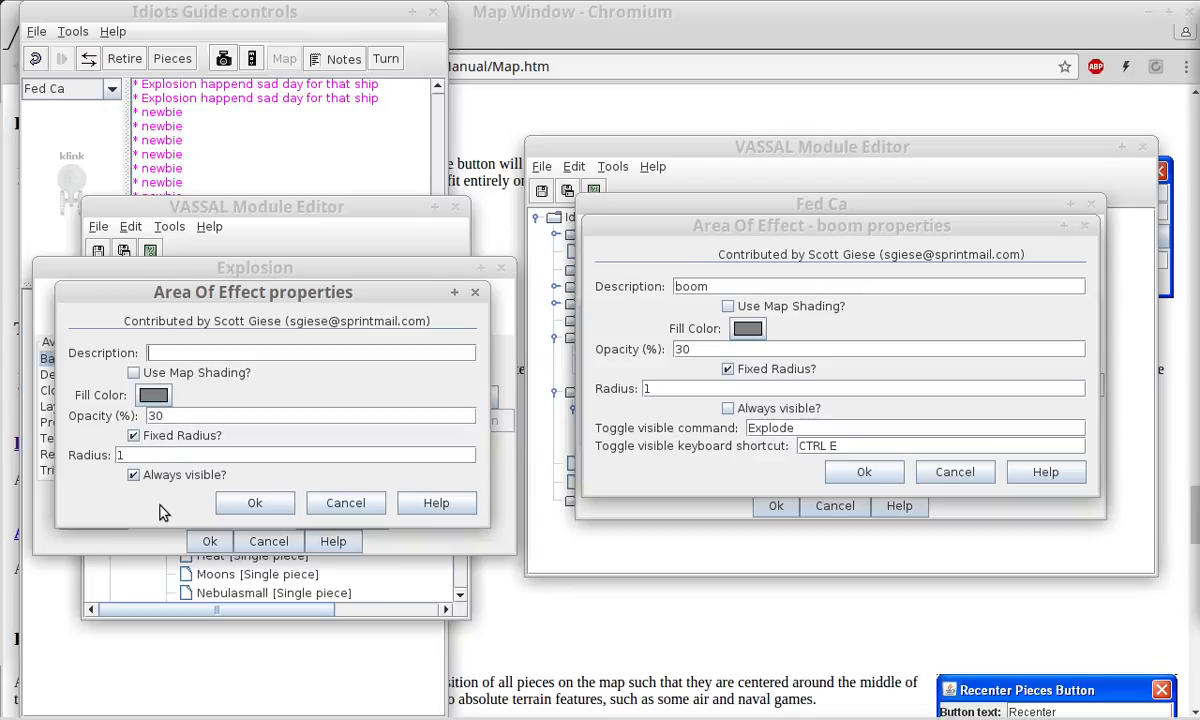
Enable Always visible for the Fed Ca's "boom" area of effect and accept its properties.
left_click(741, 413)
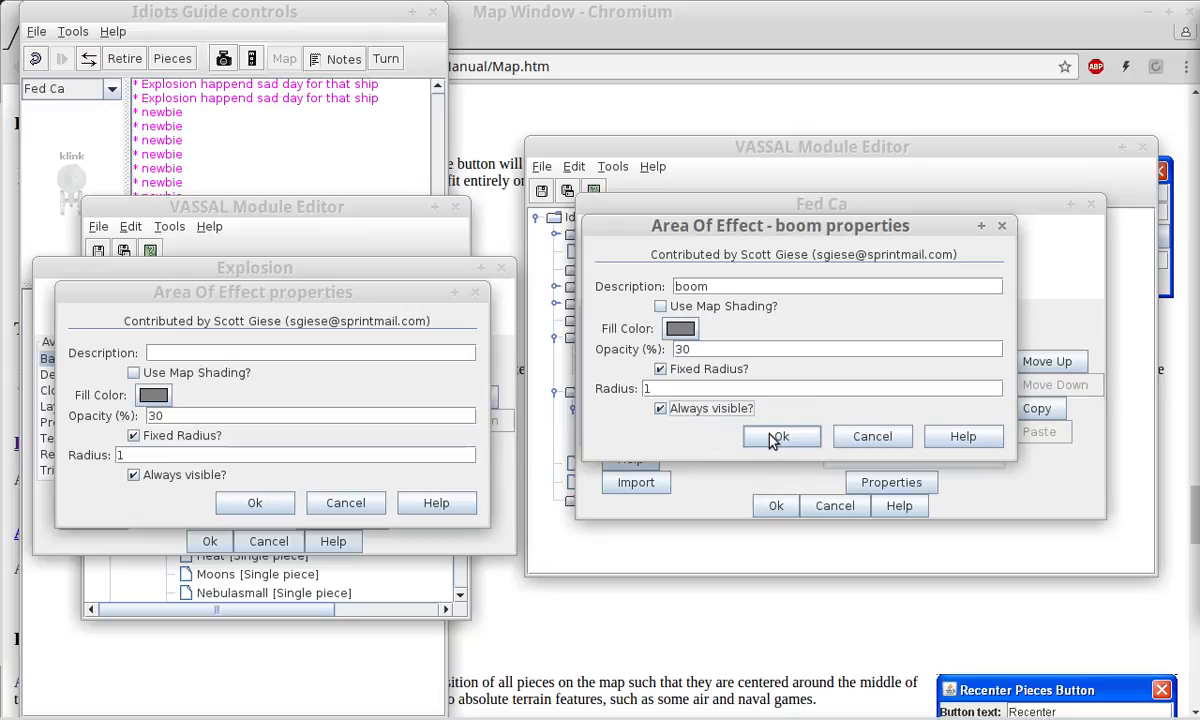
left_click(777, 437)
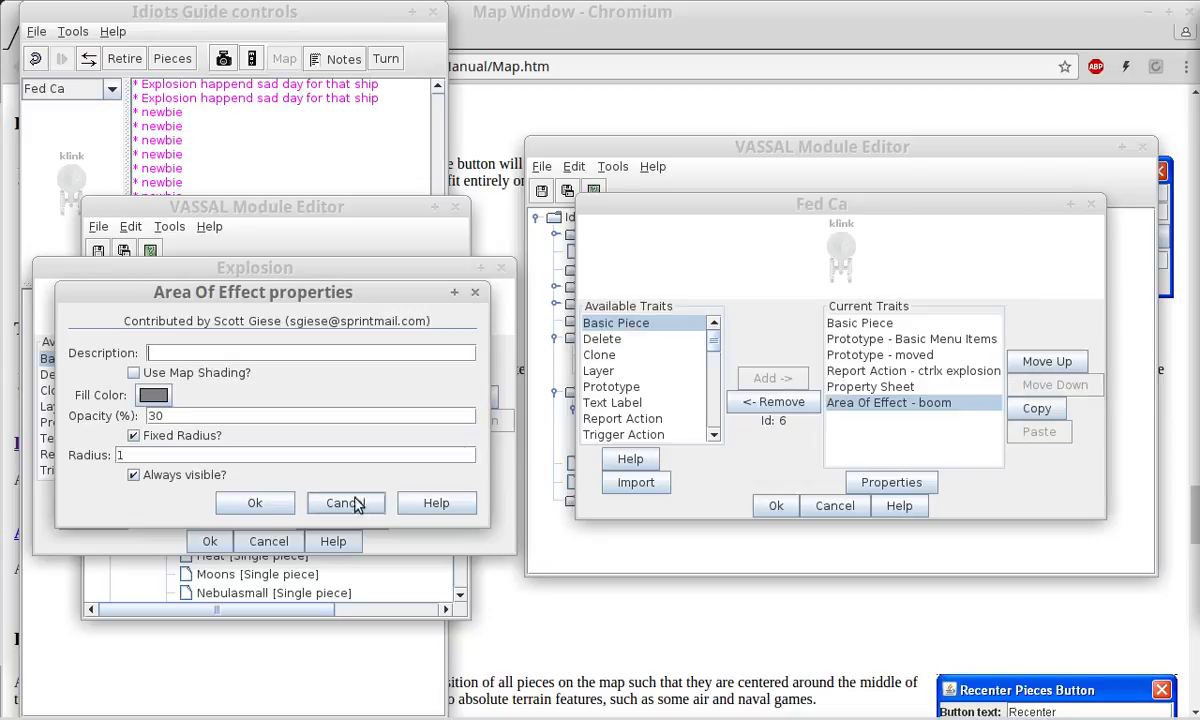
Close the Cadet module's Explosion piece without changes and accept the Fed Ca's traits.
left_click(323, 511)
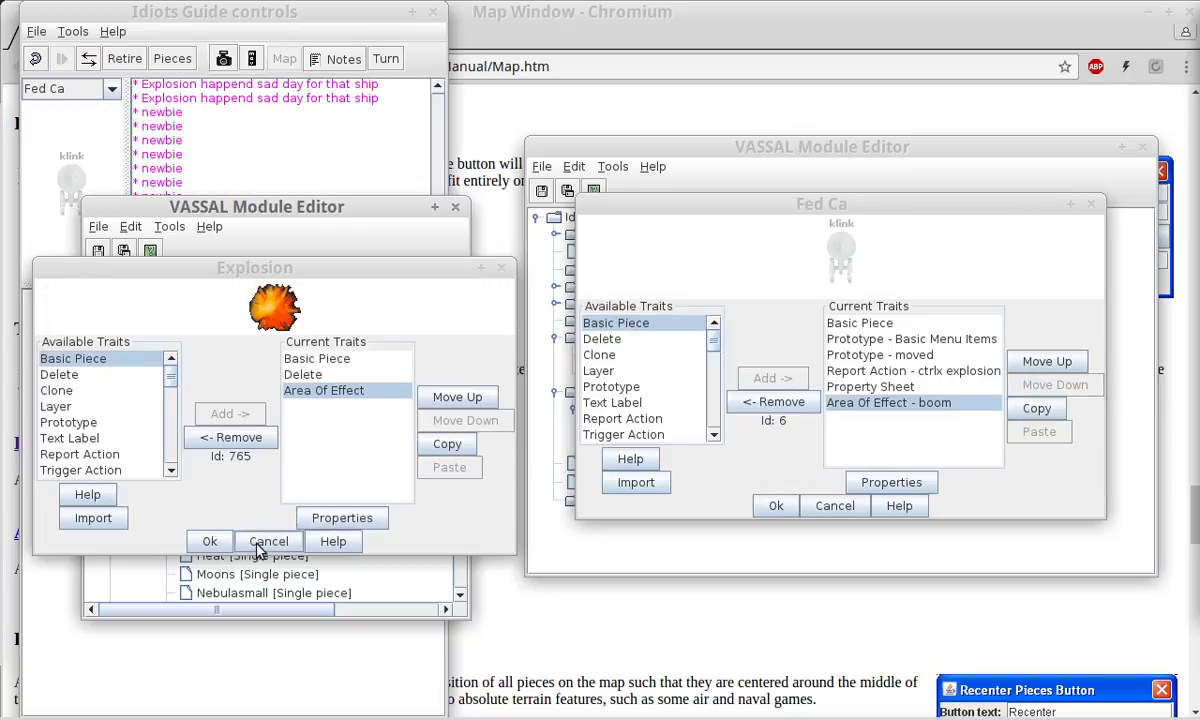
left_click(266, 541)
left_click_drag(229, 202, 1199, 240)
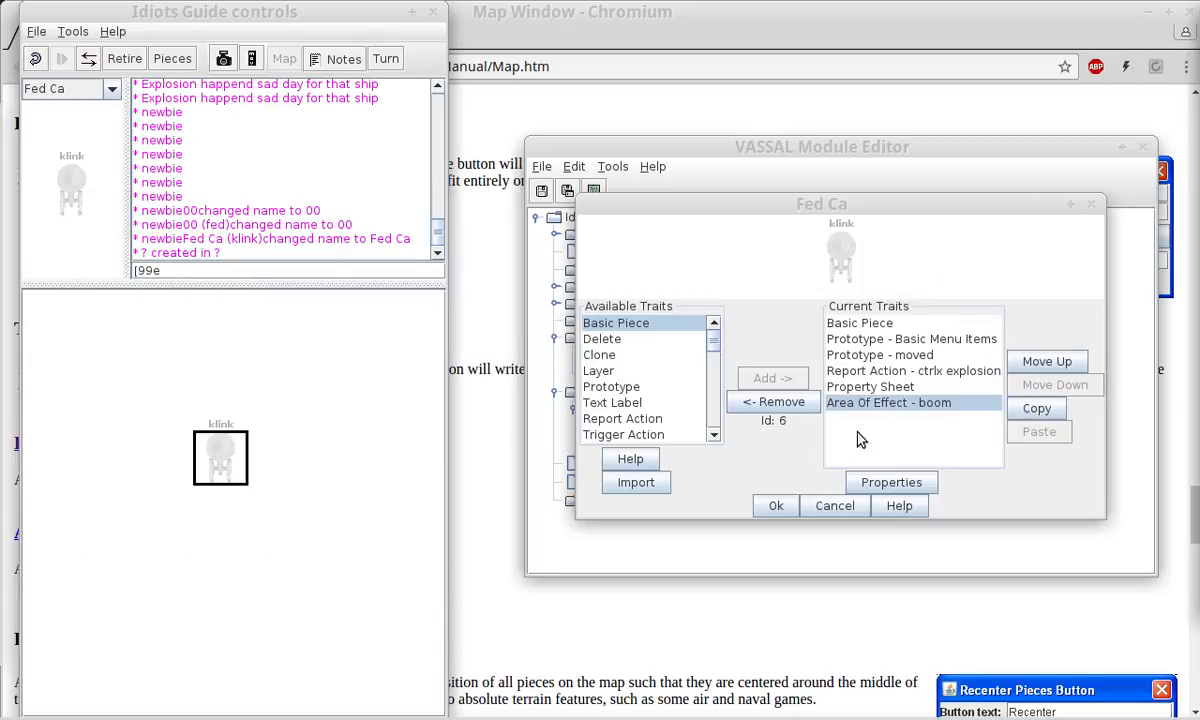
left_click(776, 505)
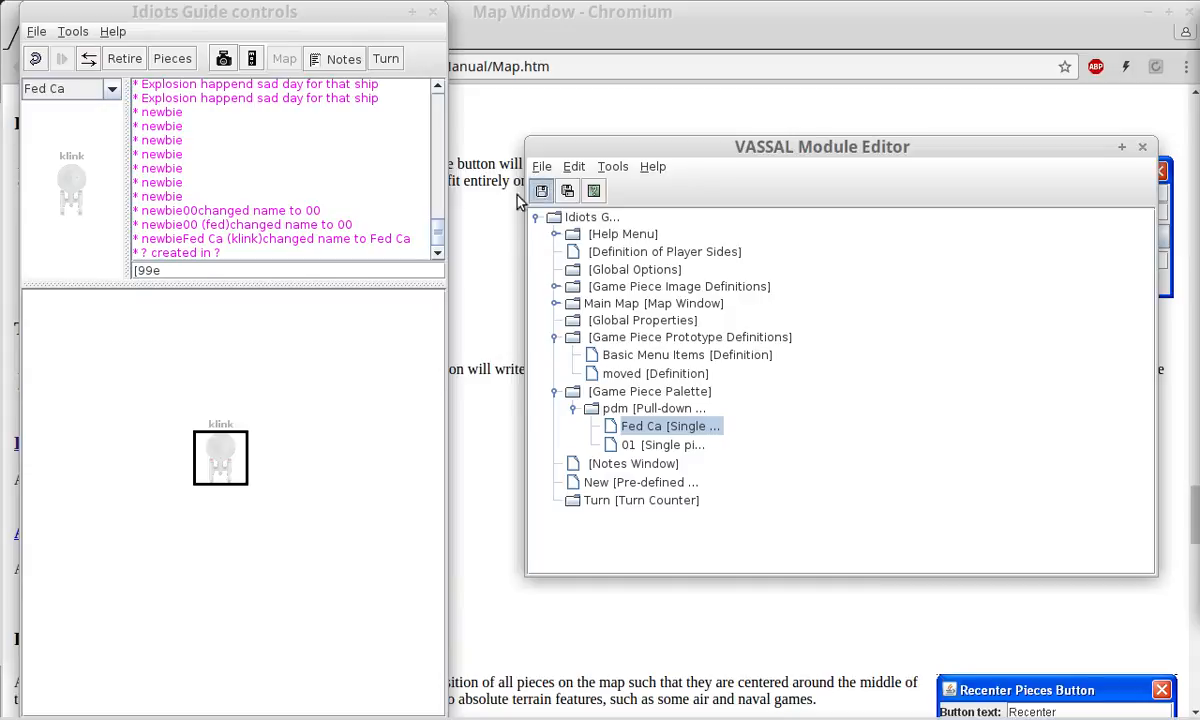
Replace the Fed Ca on the map with a fresh copy and check its available commands.
left_click(233, 457)
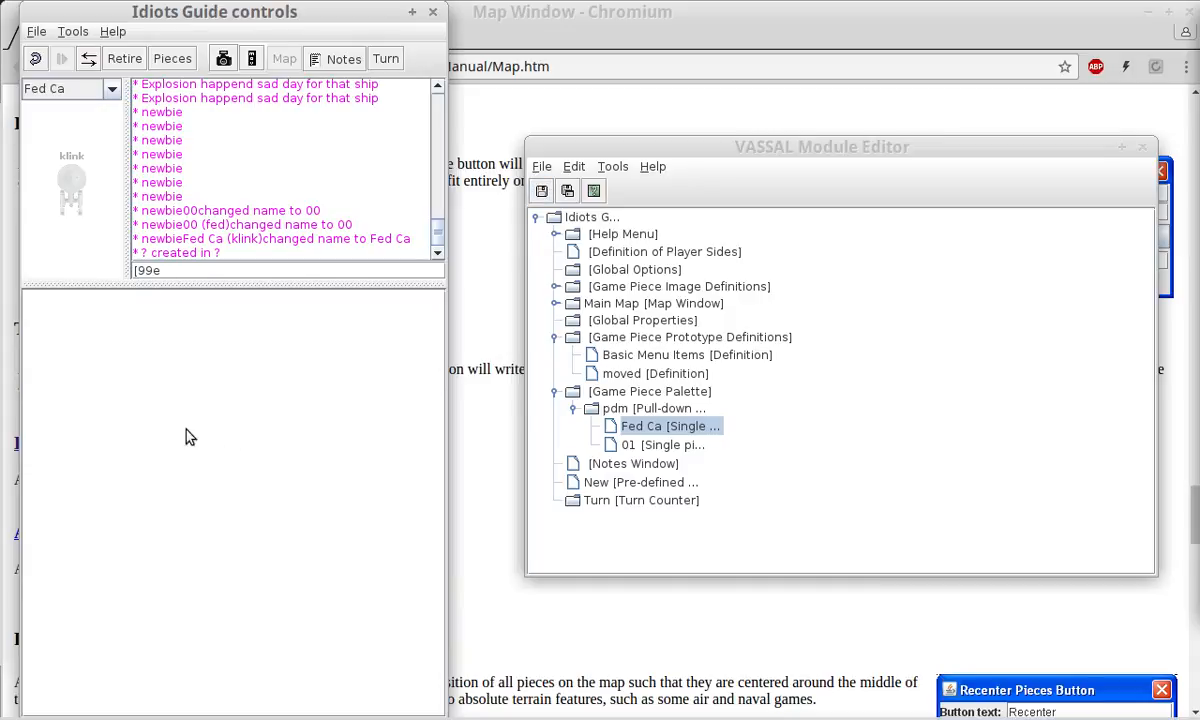
left_click_drag(74, 145, 198, 380)
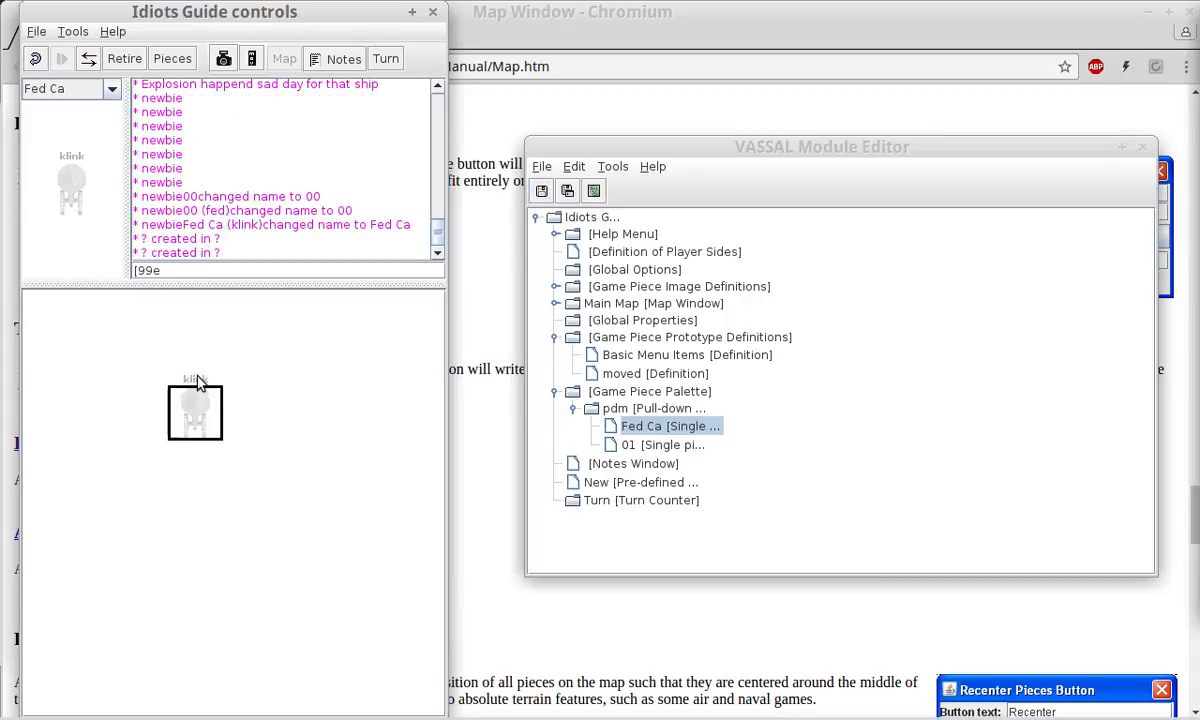
right_click(196, 394)
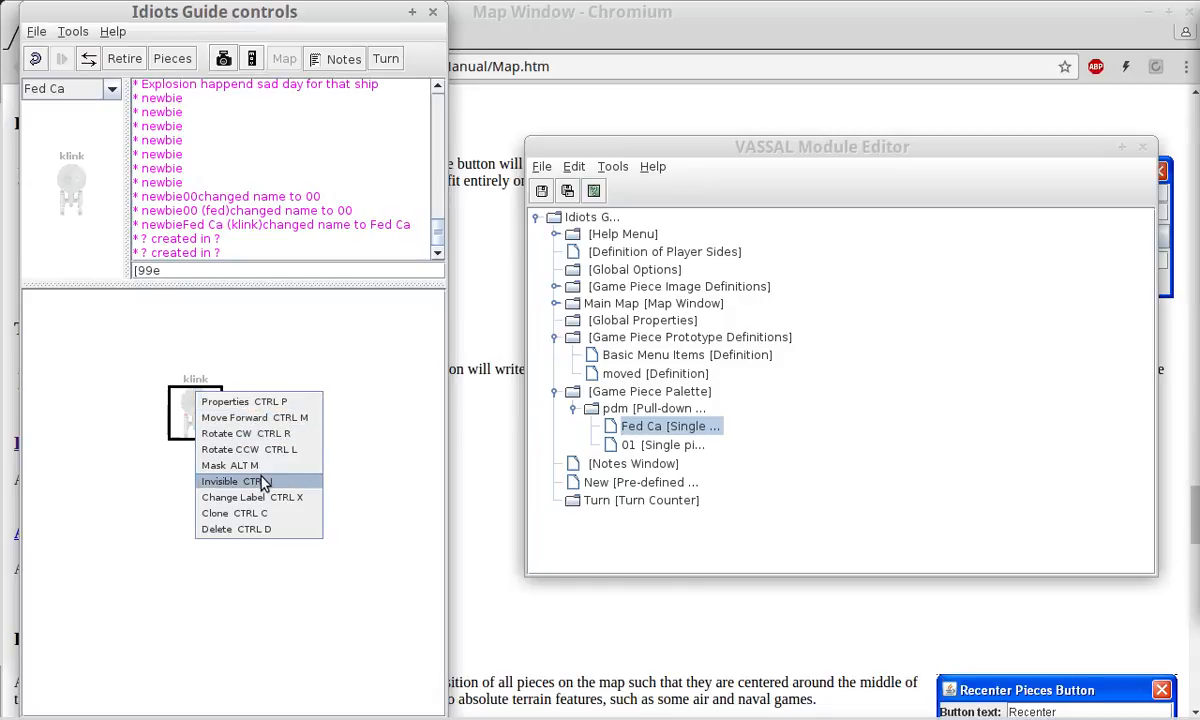
left_click(283, 370)
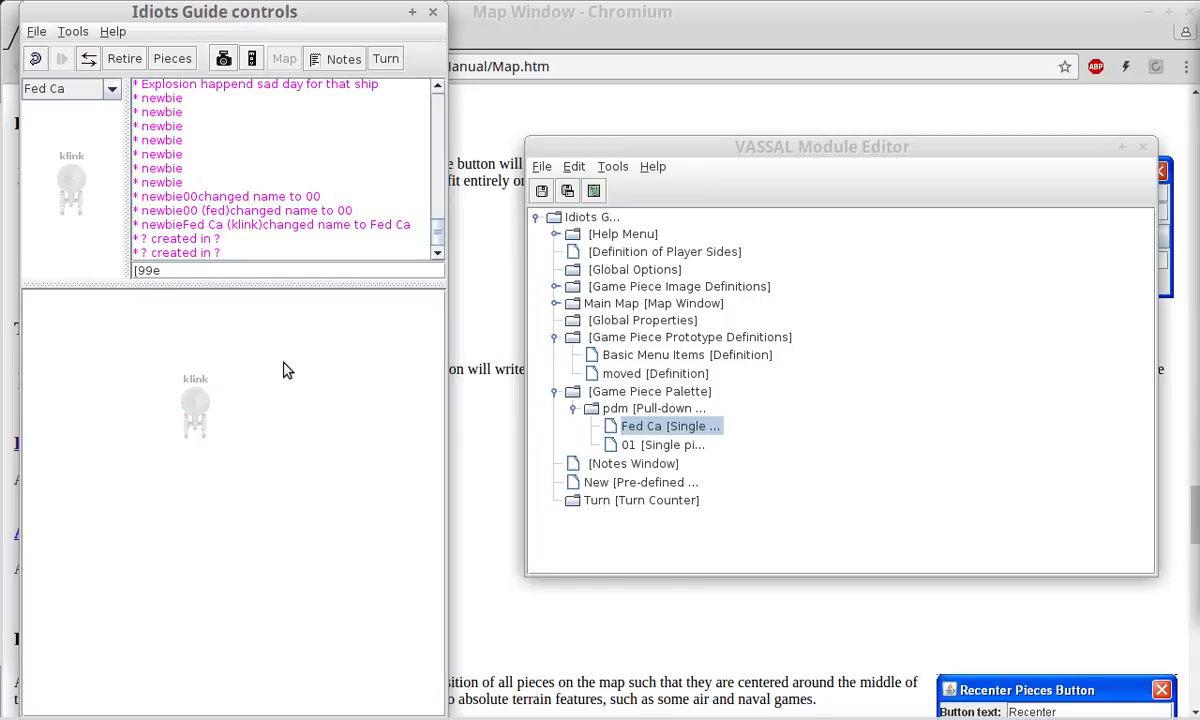
right_click(188, 412)
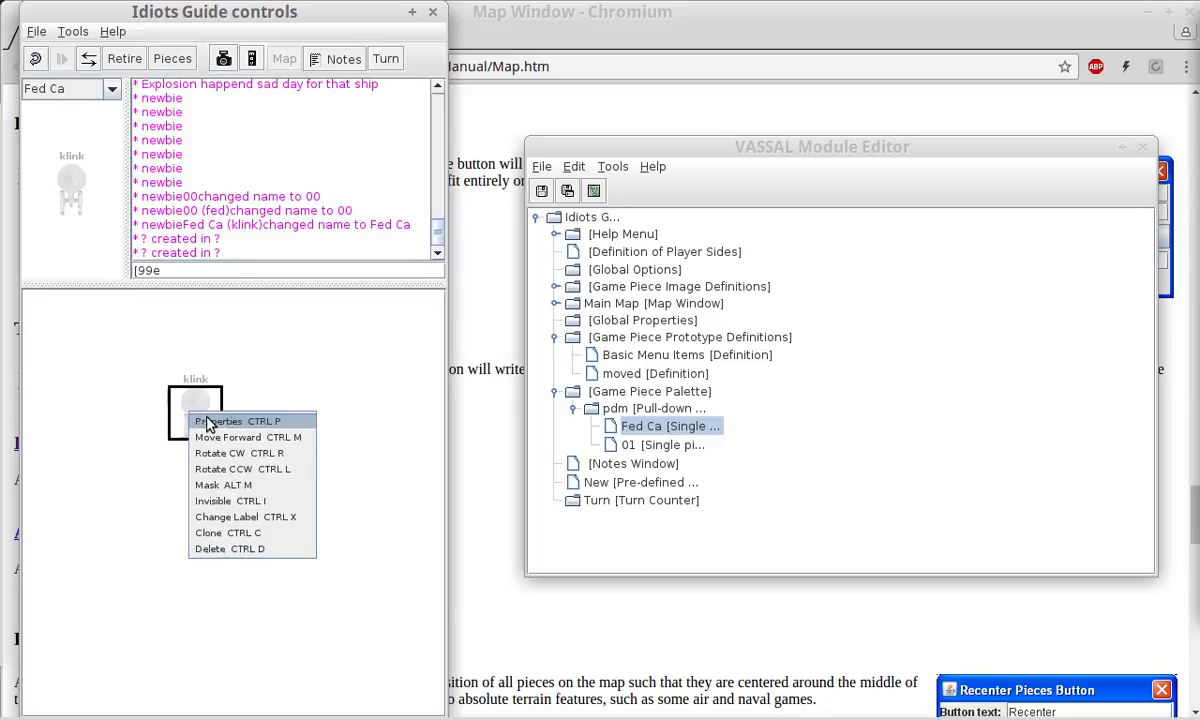
Reopen the Fed Ca's "boom" Area Of Effect properties and read the trait's reference manual page and its example images.
left_click(688, 428)
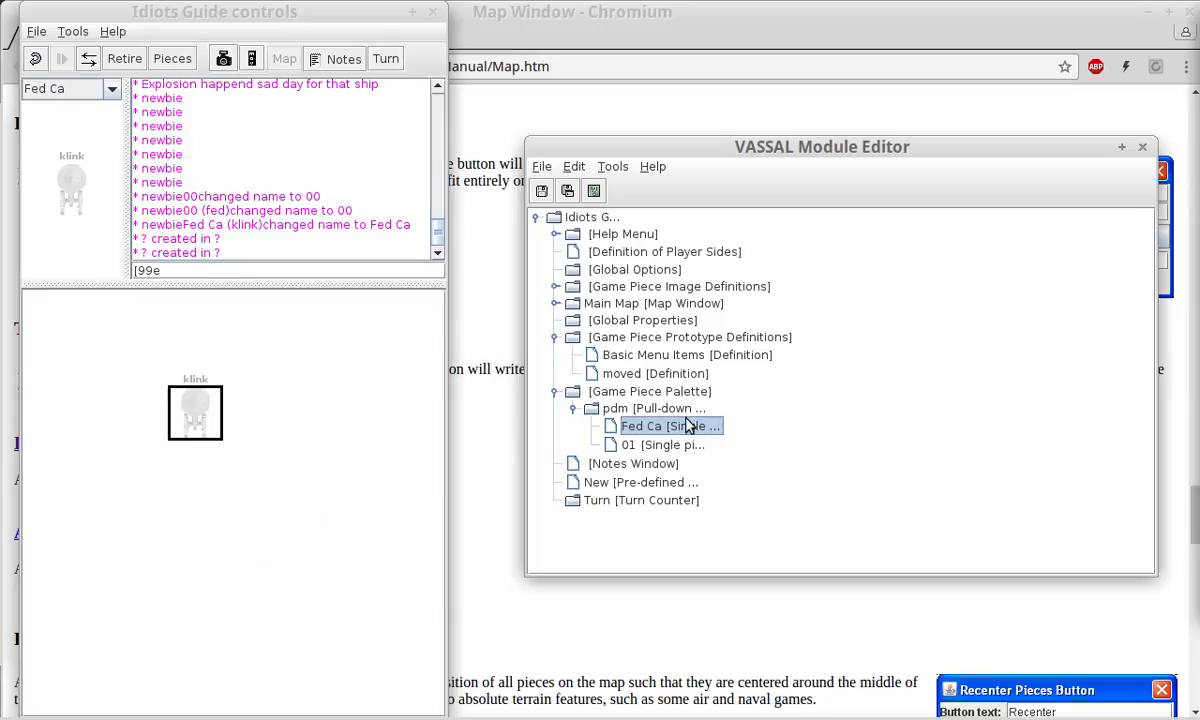
double_click(688, 428)
double_click(890, 404)
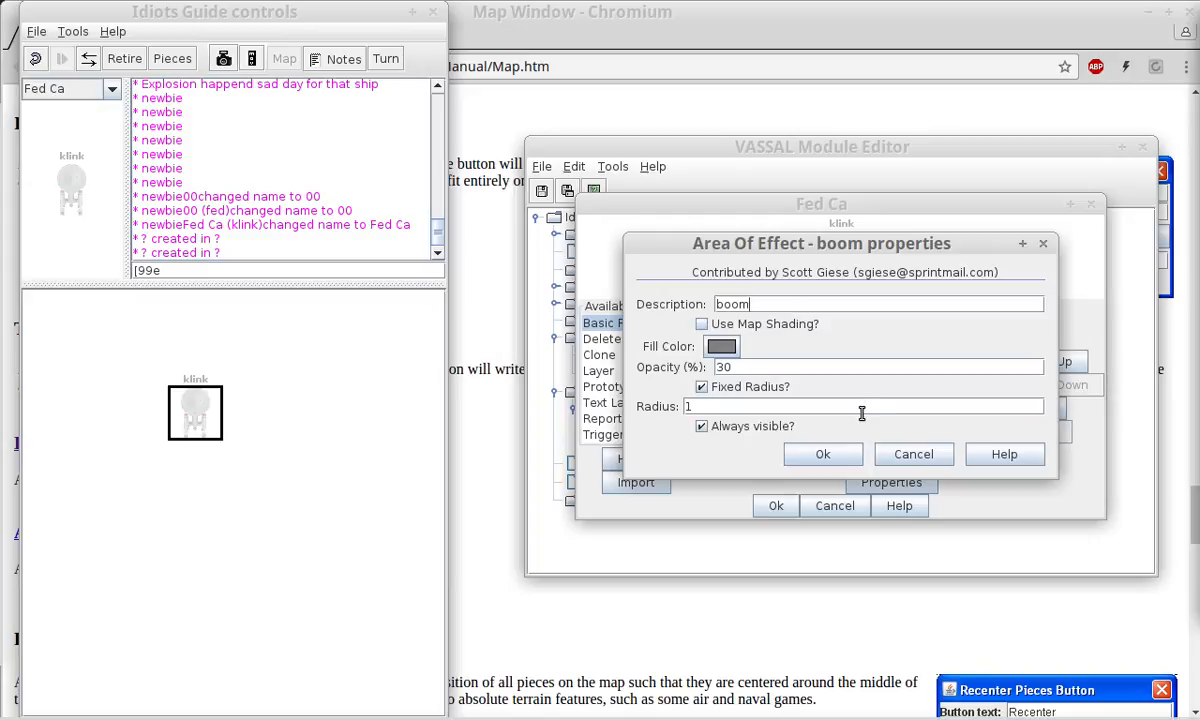
left_click(1002, 456)
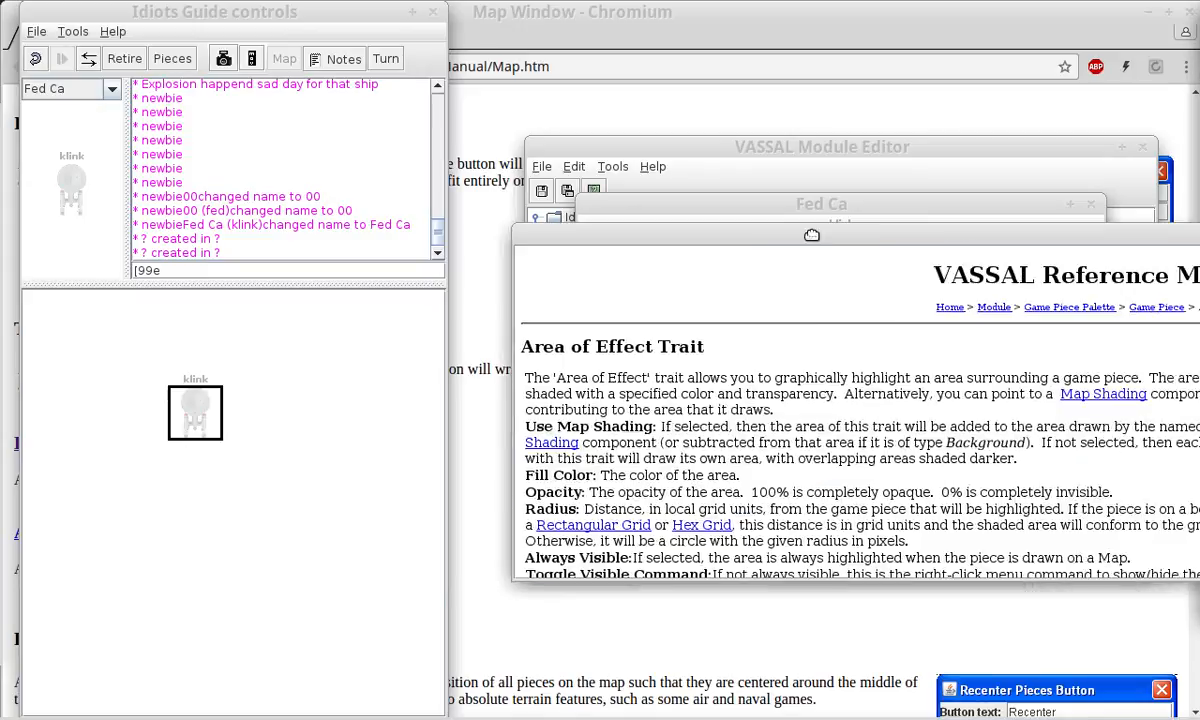
left_click_drag(852, 233, 404, 122)
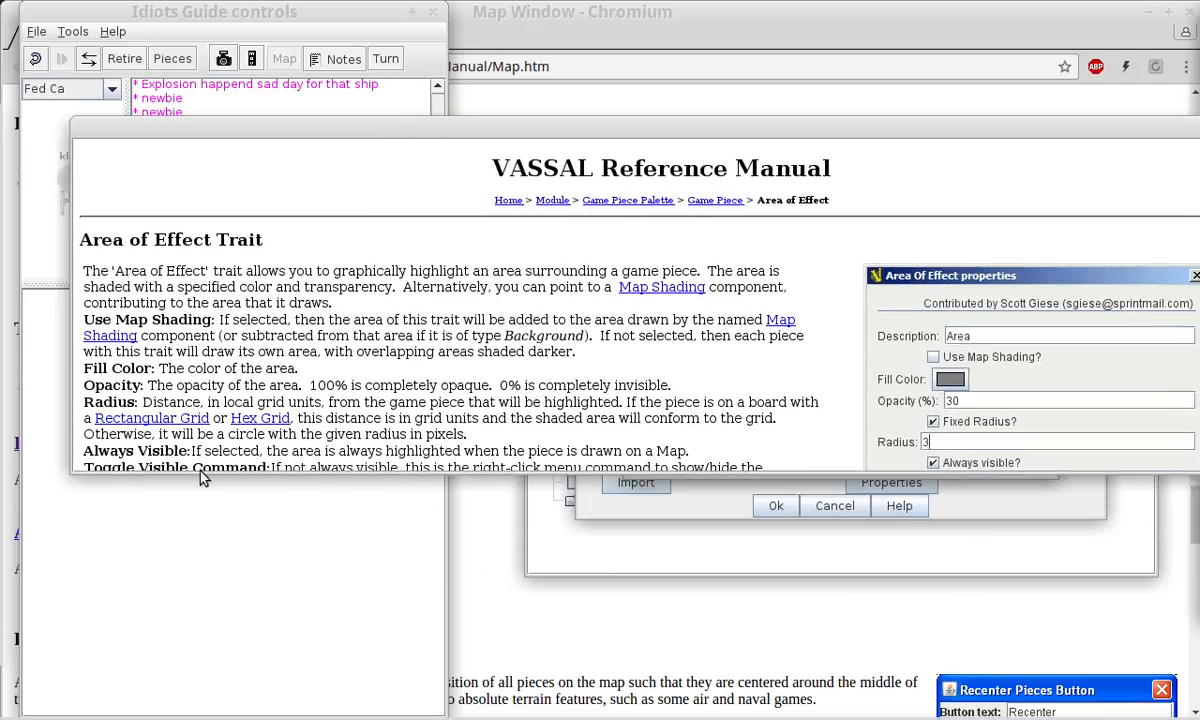
left_click_drag(200, 468, 190, 668)
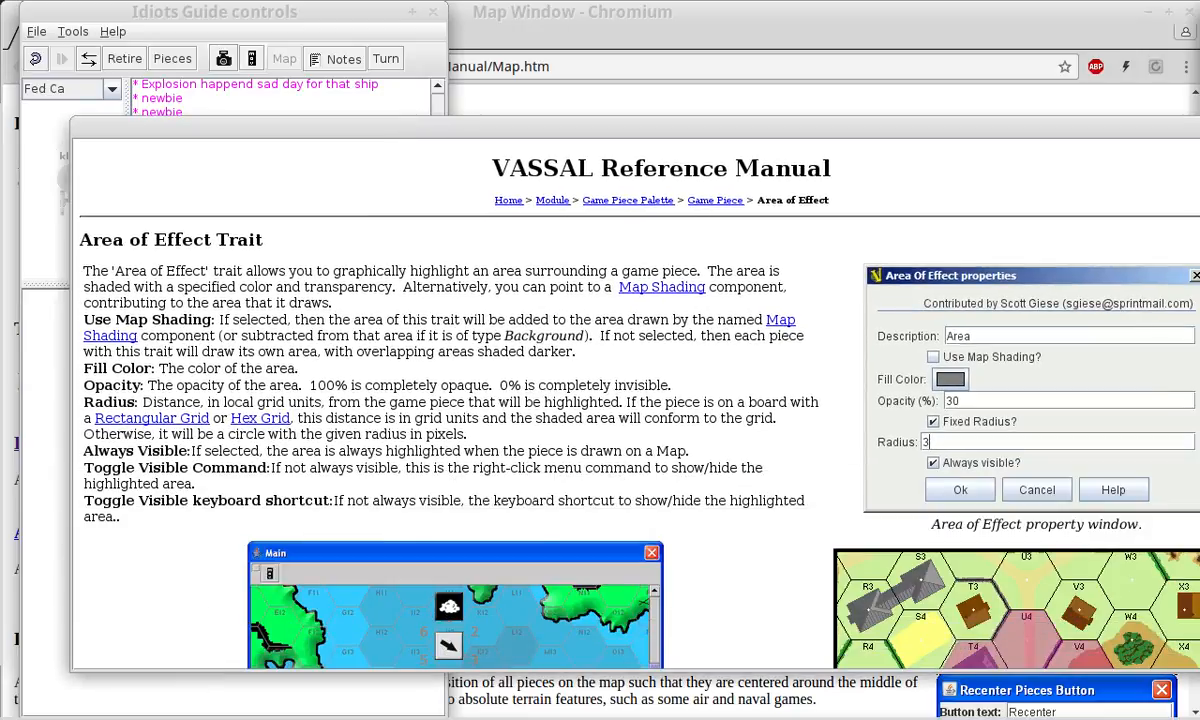
left_click_drag(1199, 116, 1106, 59)
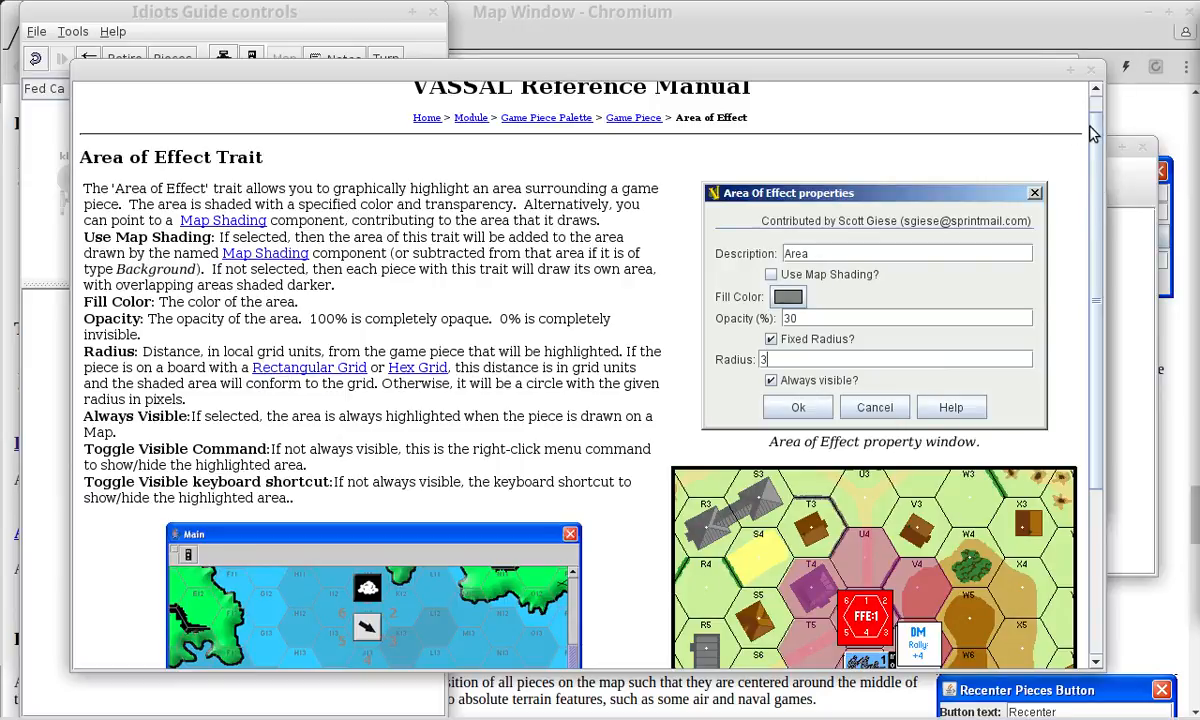
scroll(1027, 126, "down", 5)
scroll(1068, 311, "down", 1)
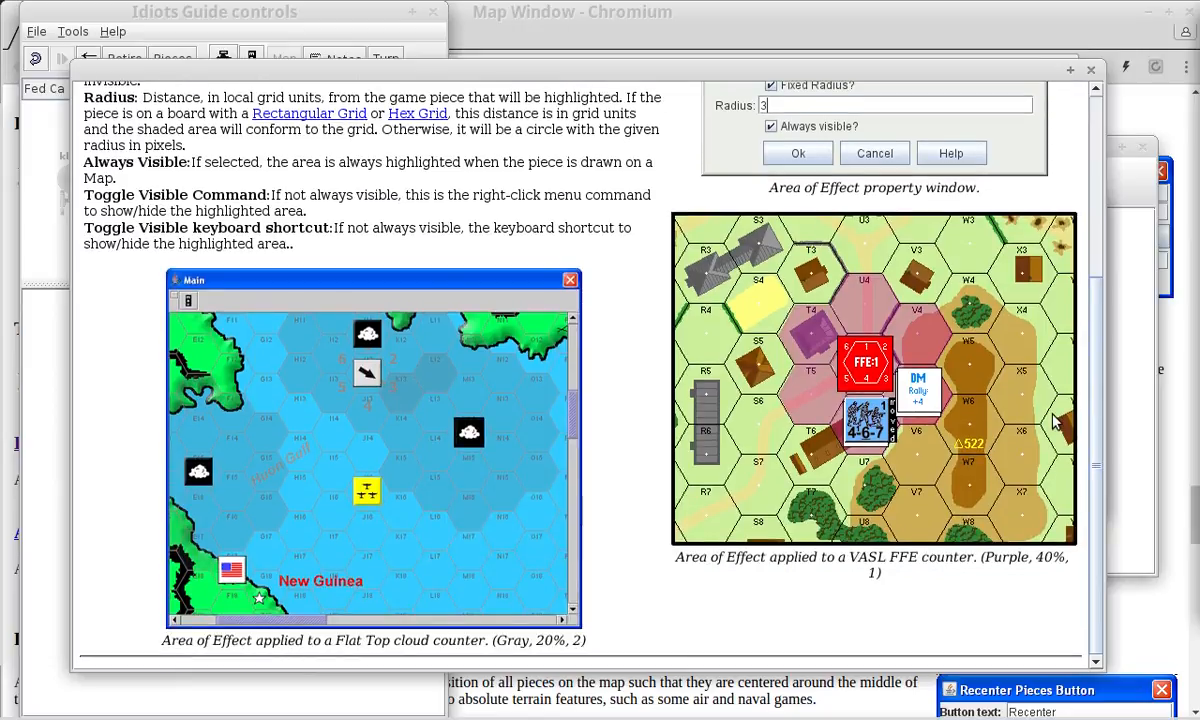
scroll(1064, 261, "up", 2)
scroll(1065, 261, "up", 4)
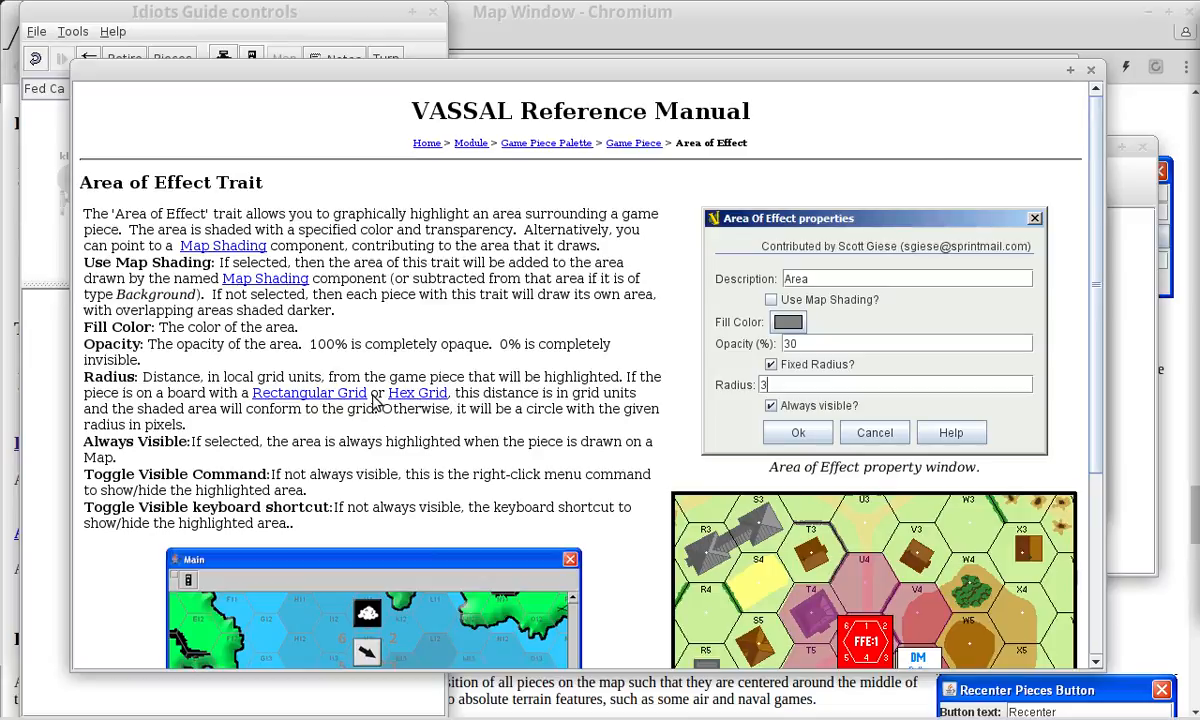
left_click(1093, 71)
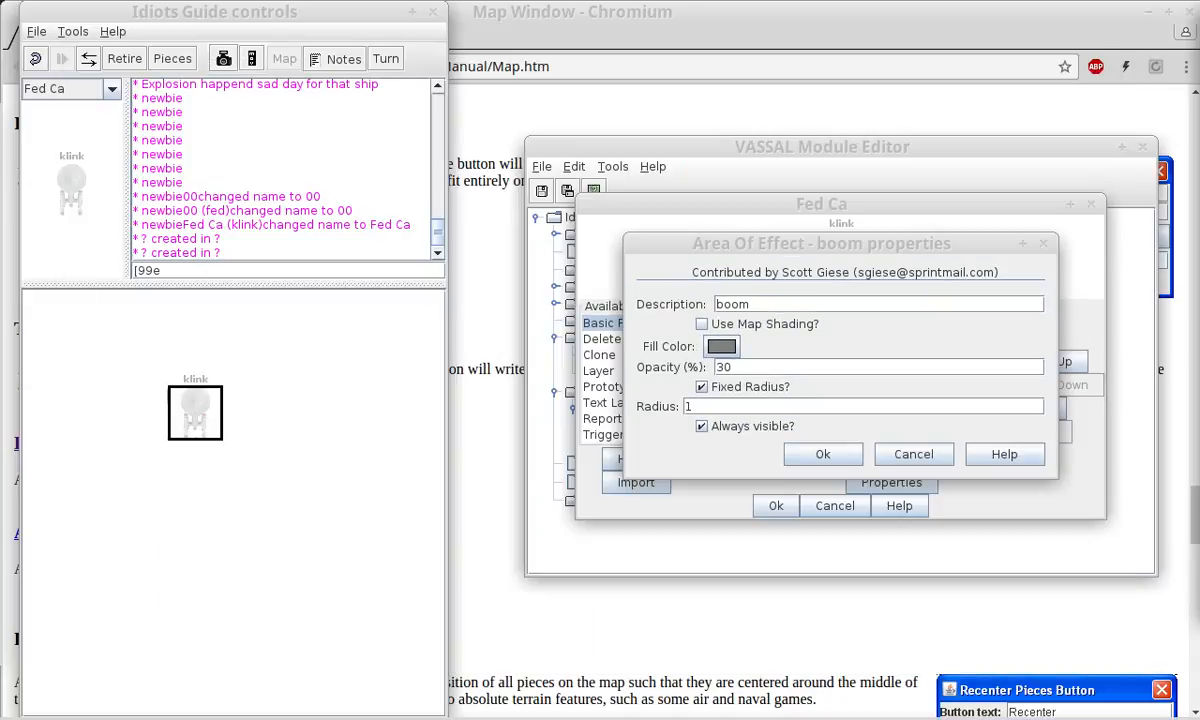
In the Cadet module's game, place an Explosion from the Generic Pieces in hex 0703.
left_click_drag(1198, 200, 392, 14)
left_click_drag(493, 547, 490, 362)
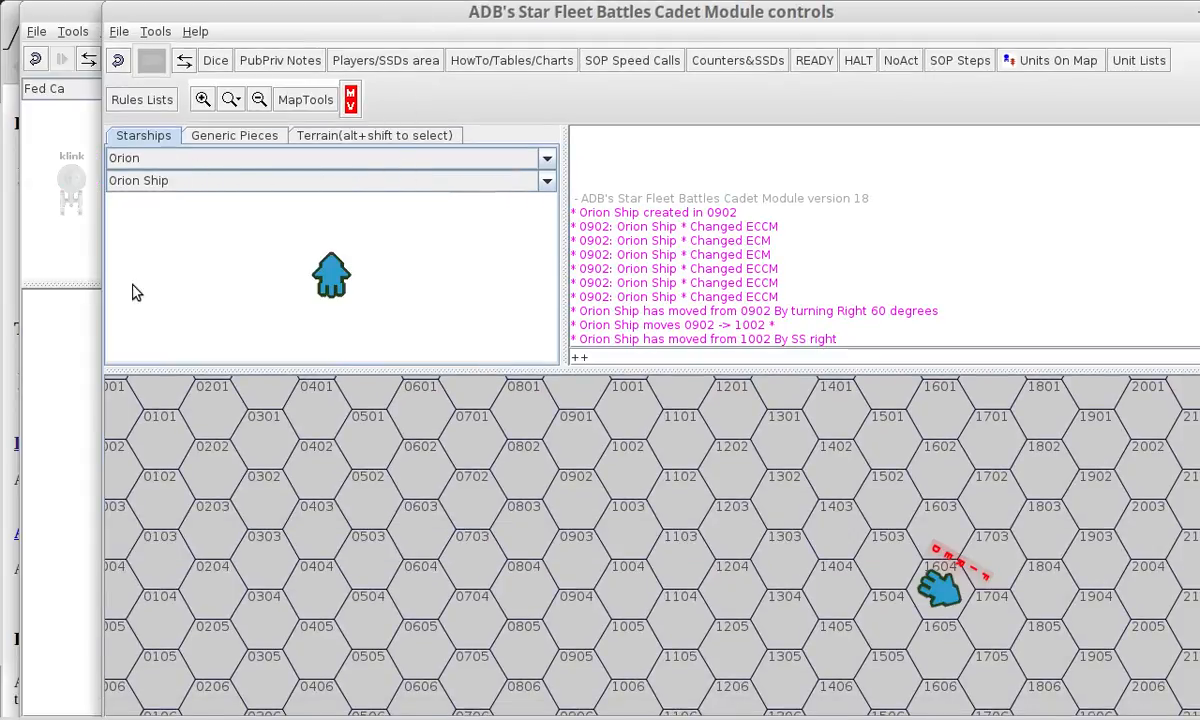
left_click(137, 158)
scroll(150, 275, "down", 1)
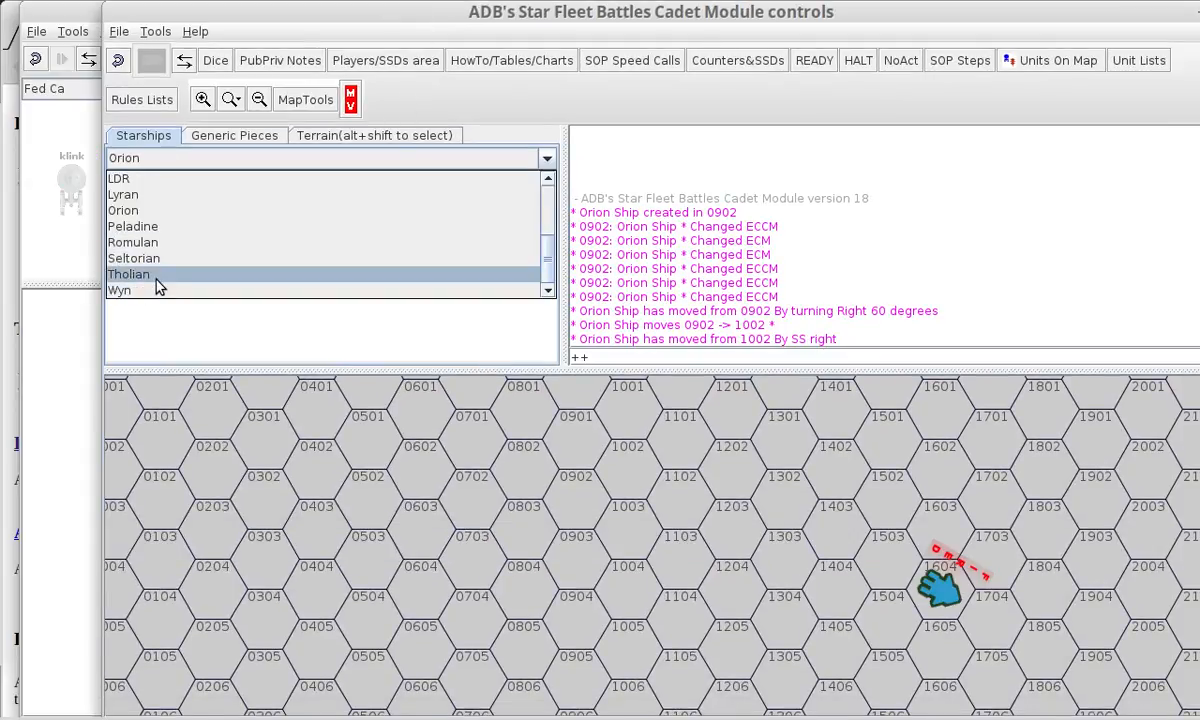
left_click(205, 140)
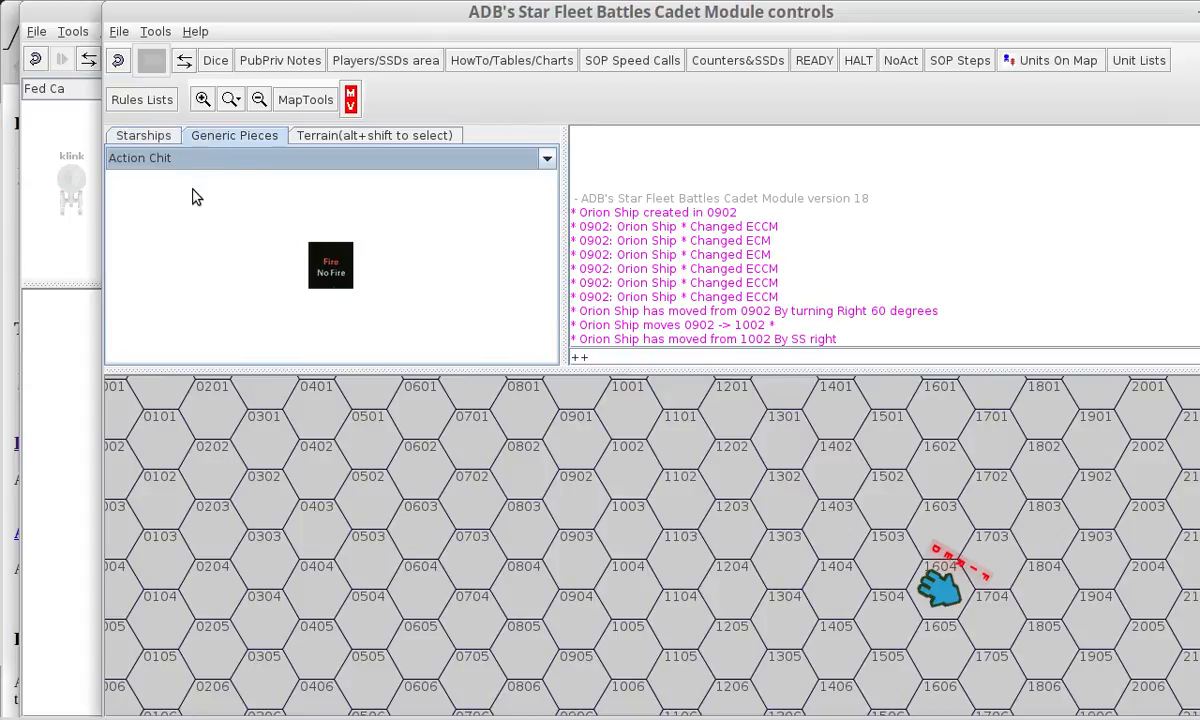
left_click(160, 158)
left_click(161, 225)
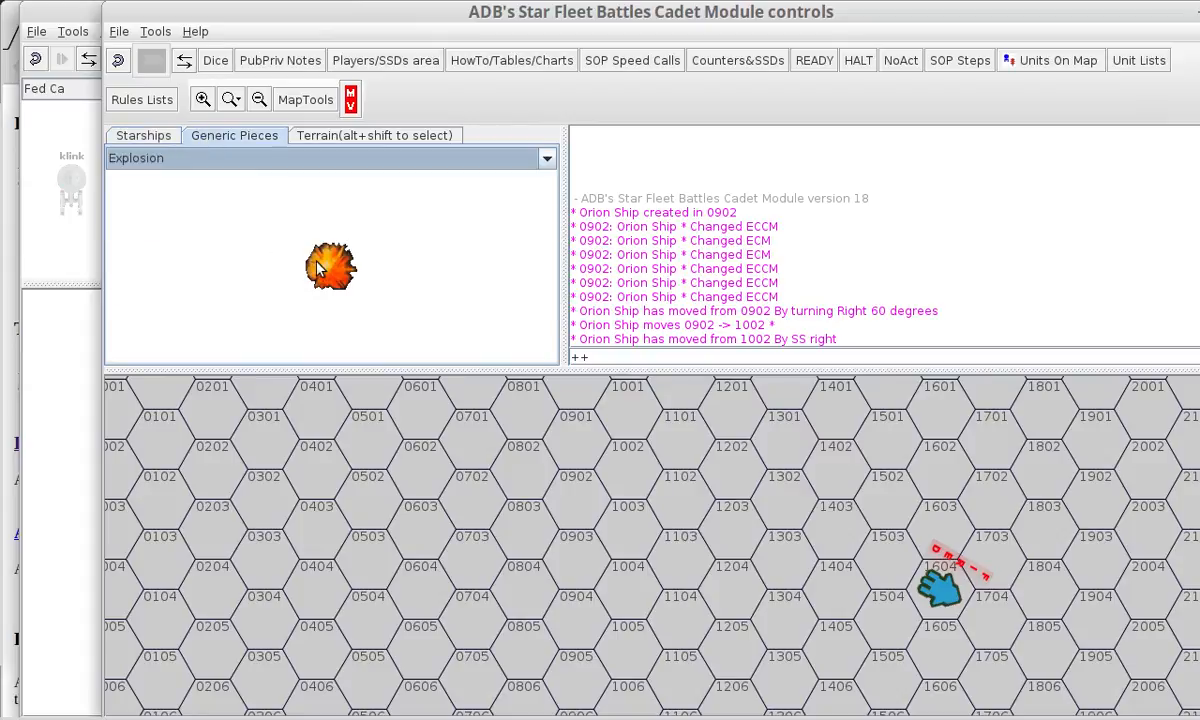
left_click_drag(318, 268, 440, 550)
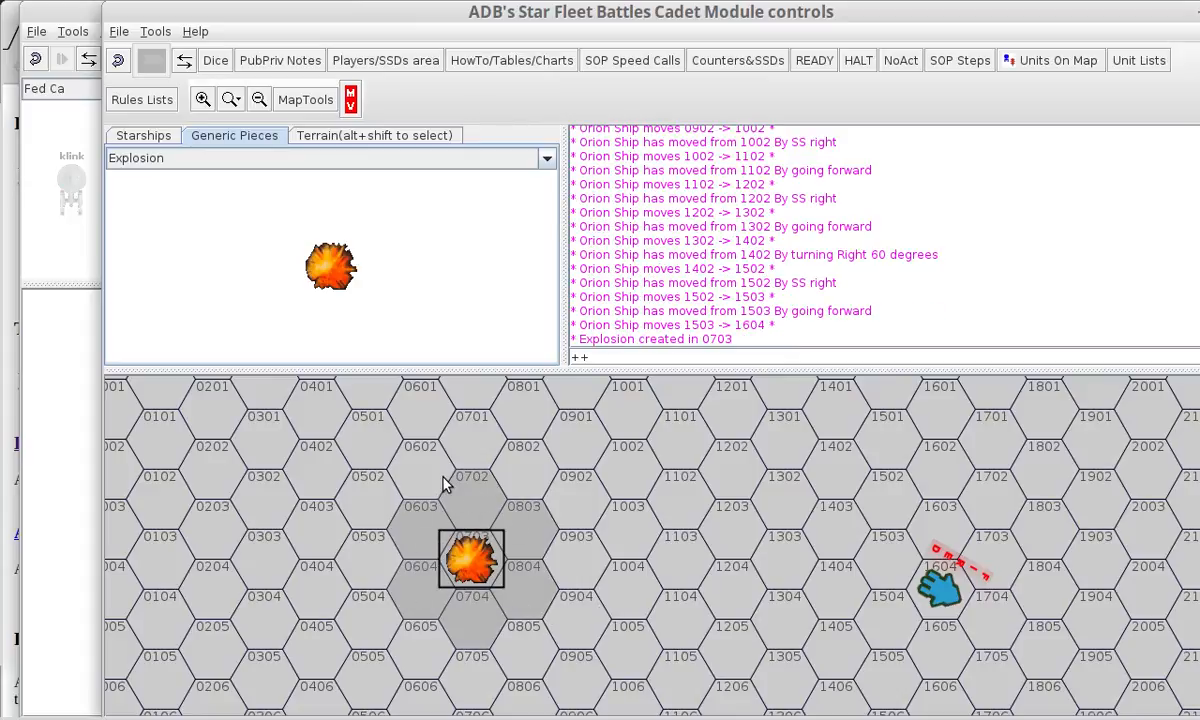
Make the Orion Ship in hex 1604 explode to compare its effect with the placed Explosion.
right_click(930, 578)
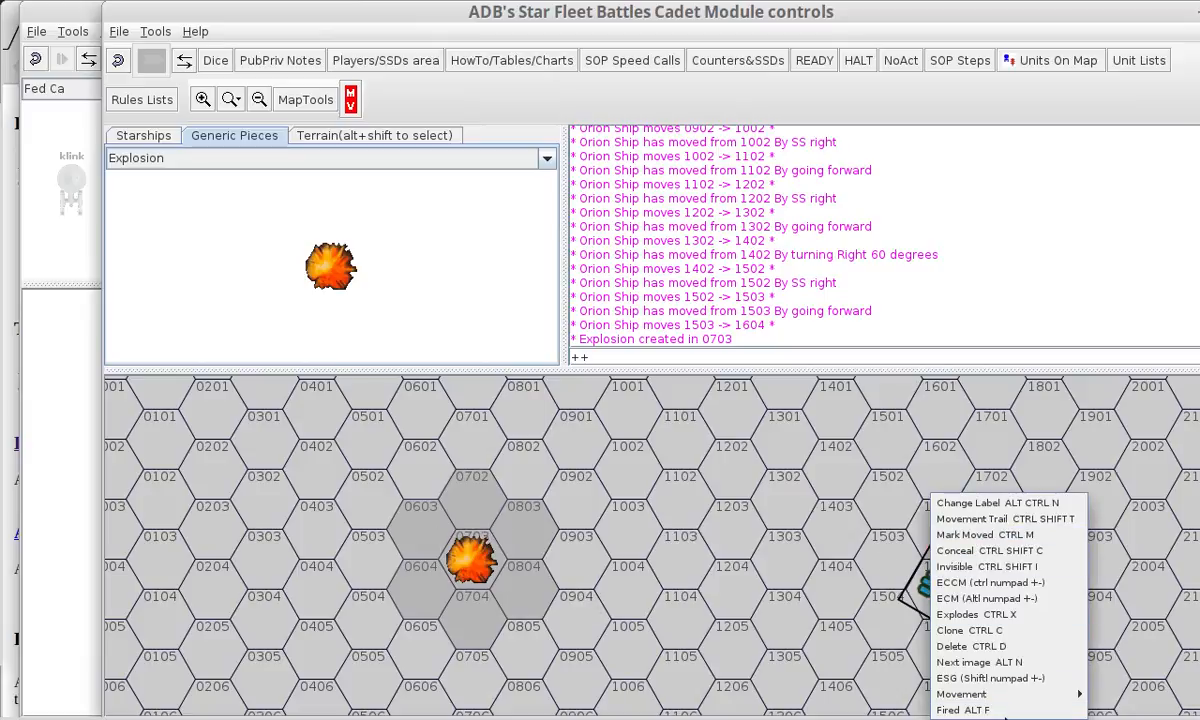
left_click(1028, 626)
scroll(1046, 605, "down", 3)
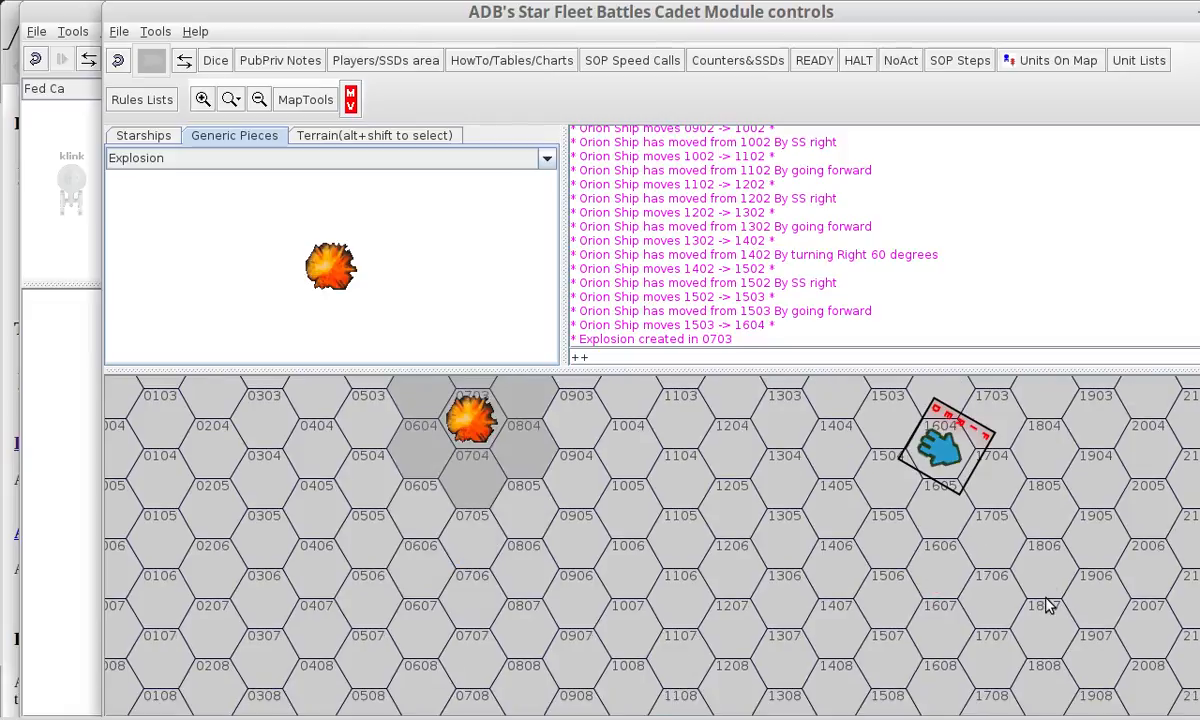
right_click(948, 463)
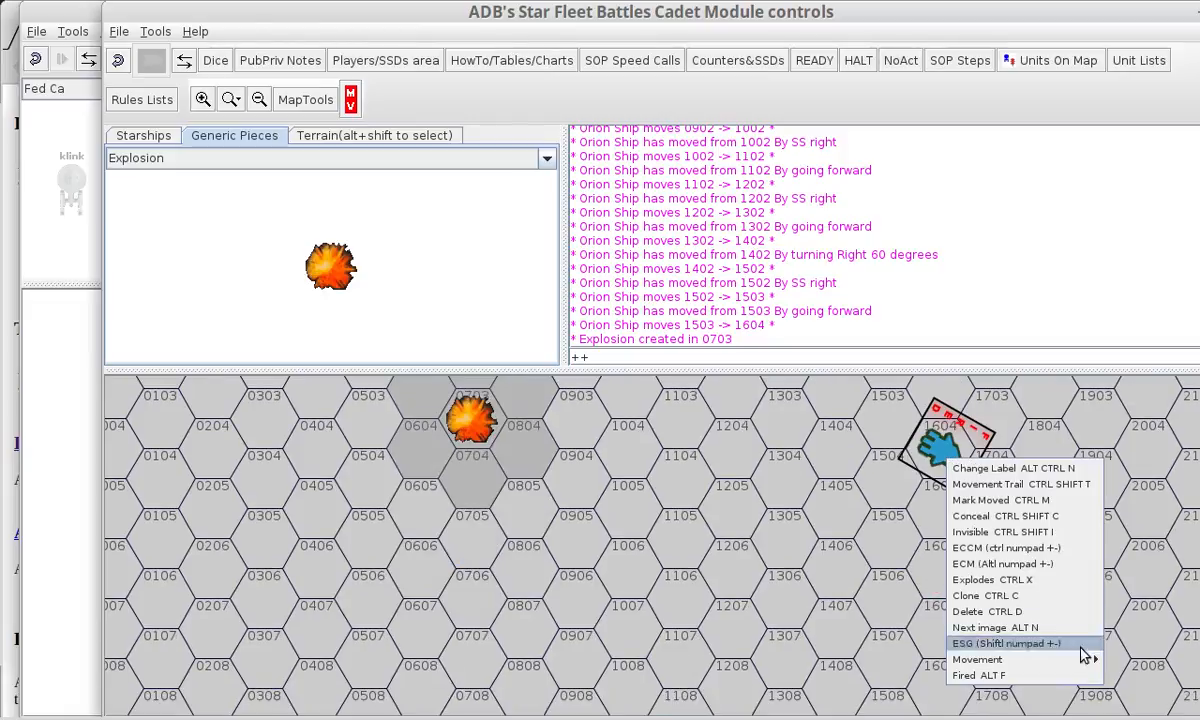
left_click(1018, 580)
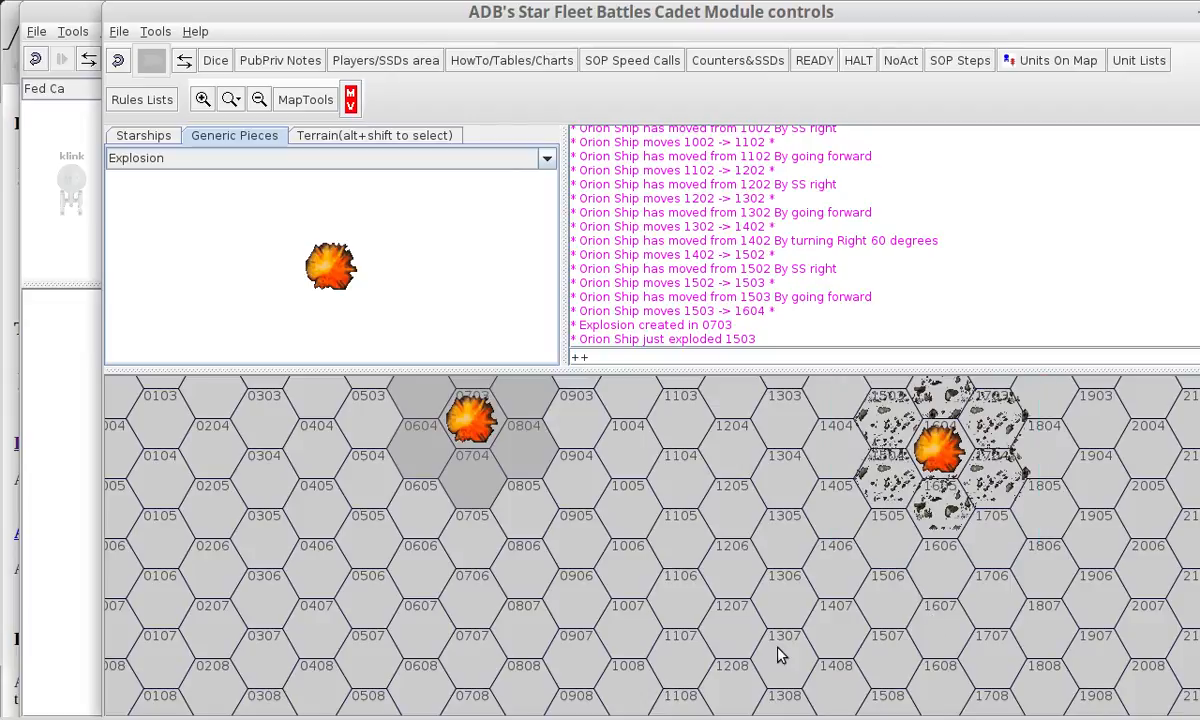
scroll(780, 651, "up", 3)
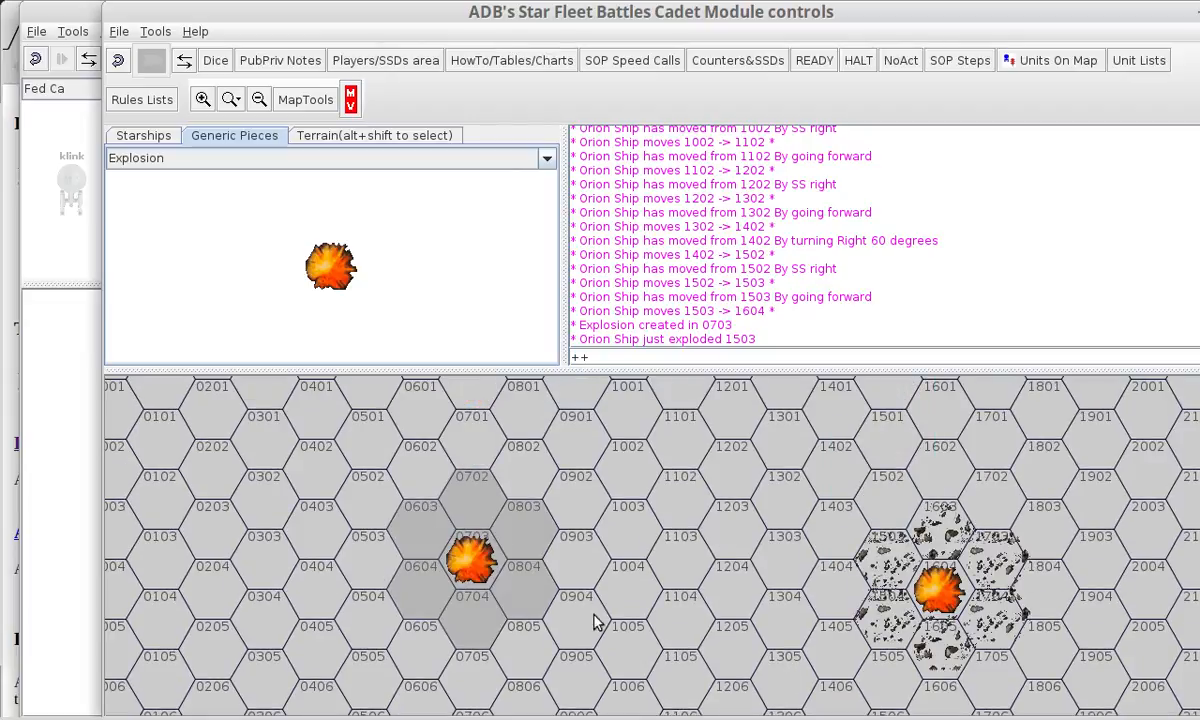
left_click(975, 590)
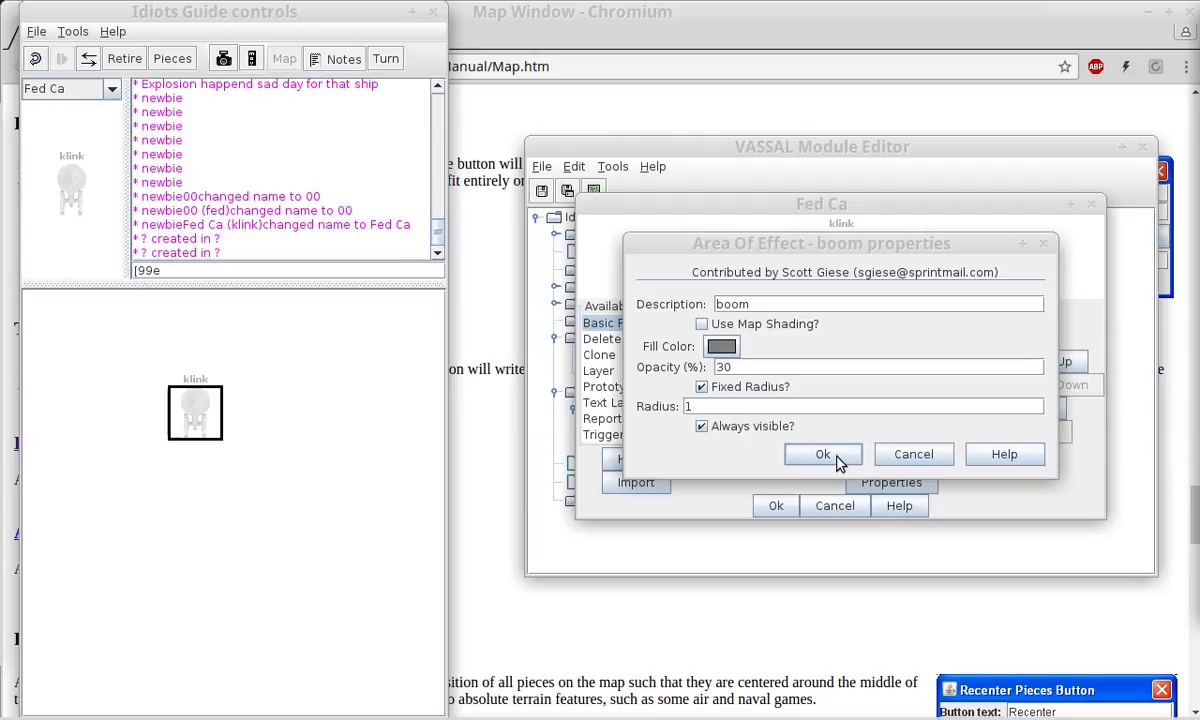
Close the Fed Ca's "boom" properties without changes and add a Sub-Menu trait to the piece.
left_click(657, 406)
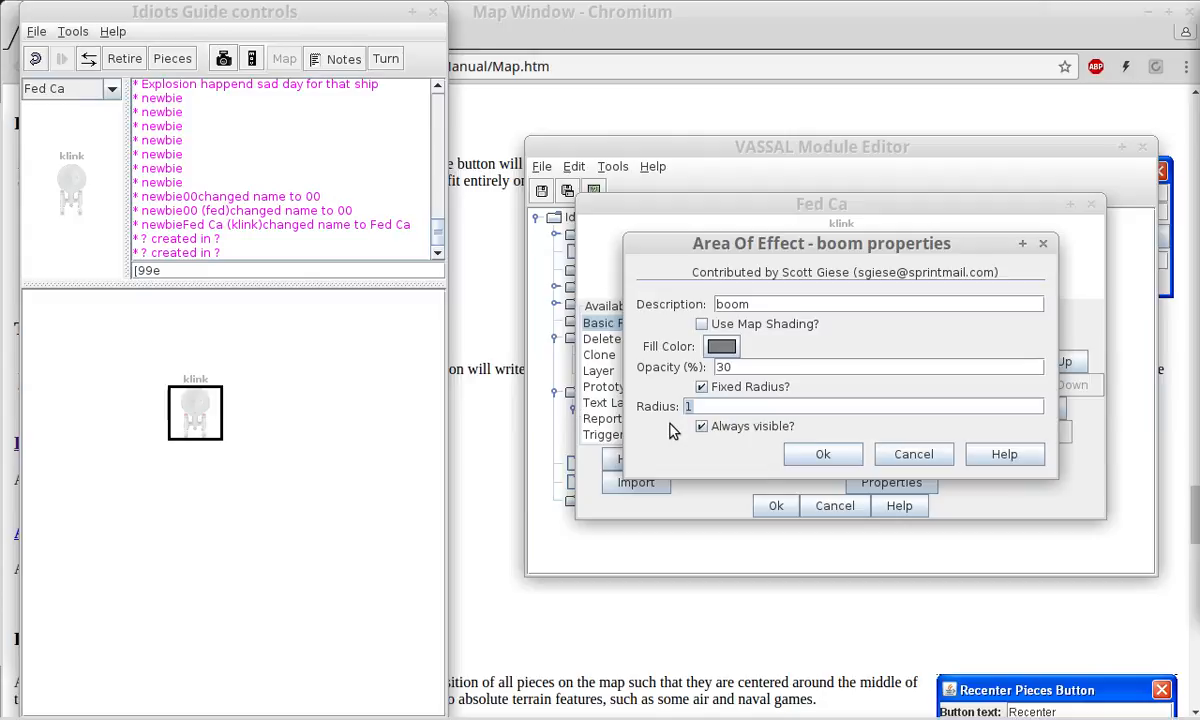
left_click(884, 459)
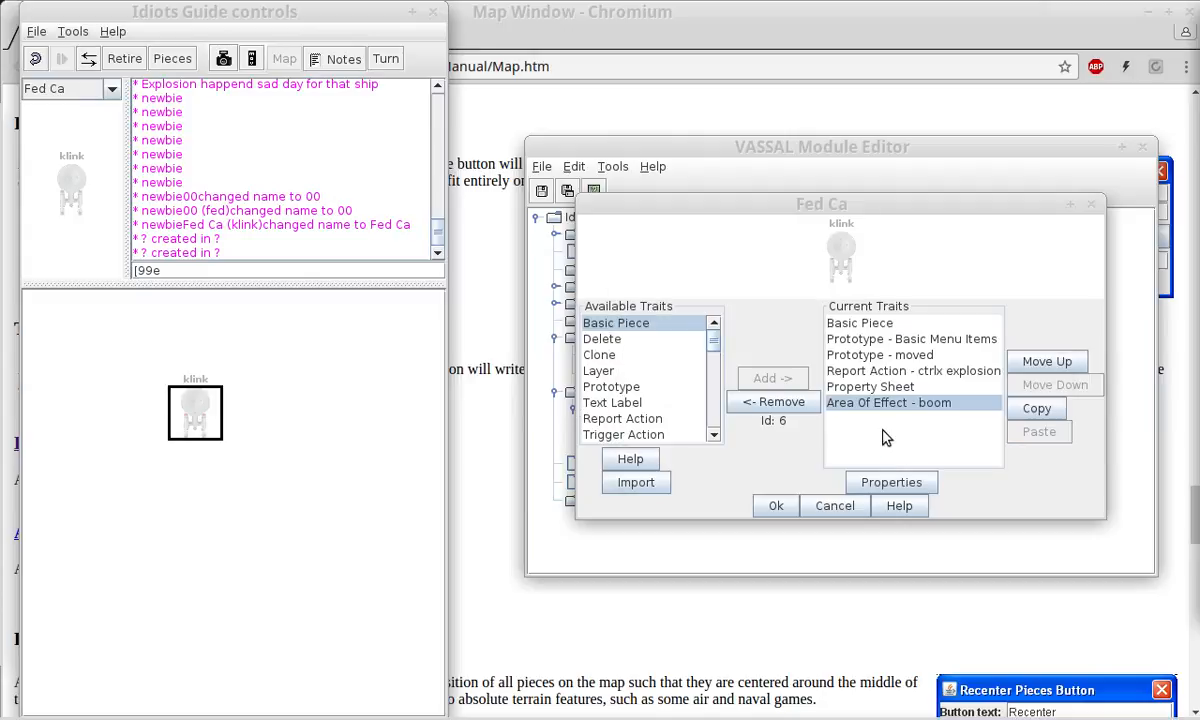
left_click_drag(712, 340, 712, 425)
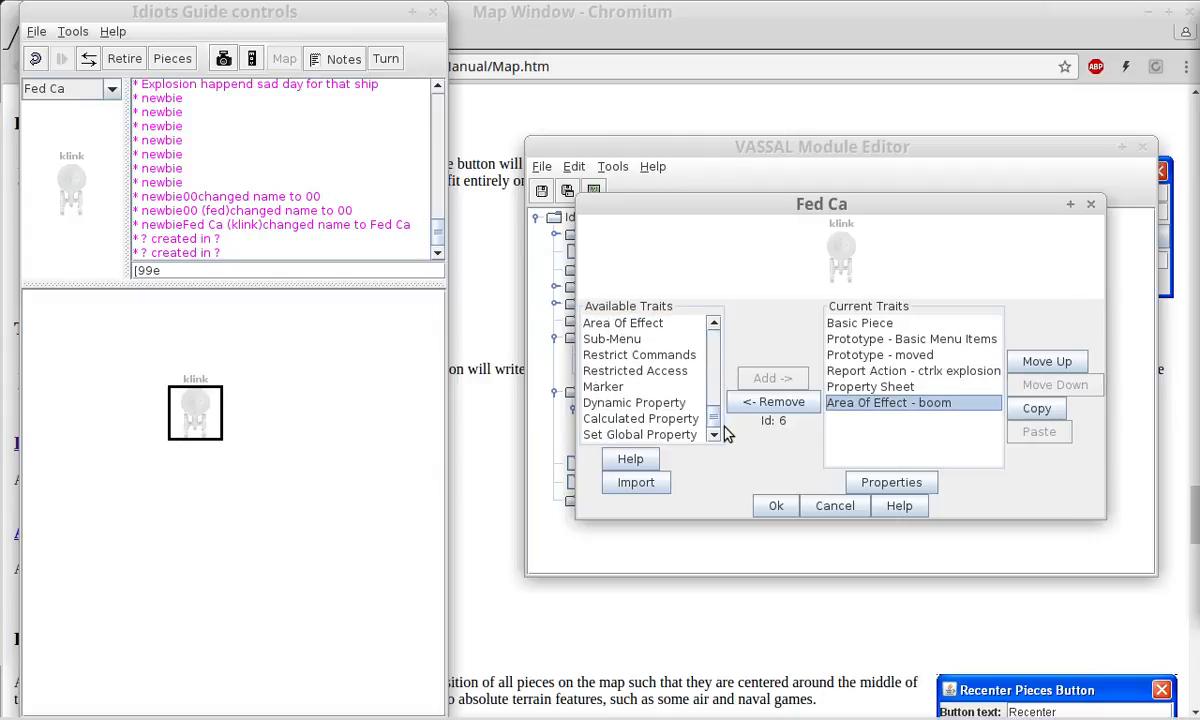
left_click(614, 339)
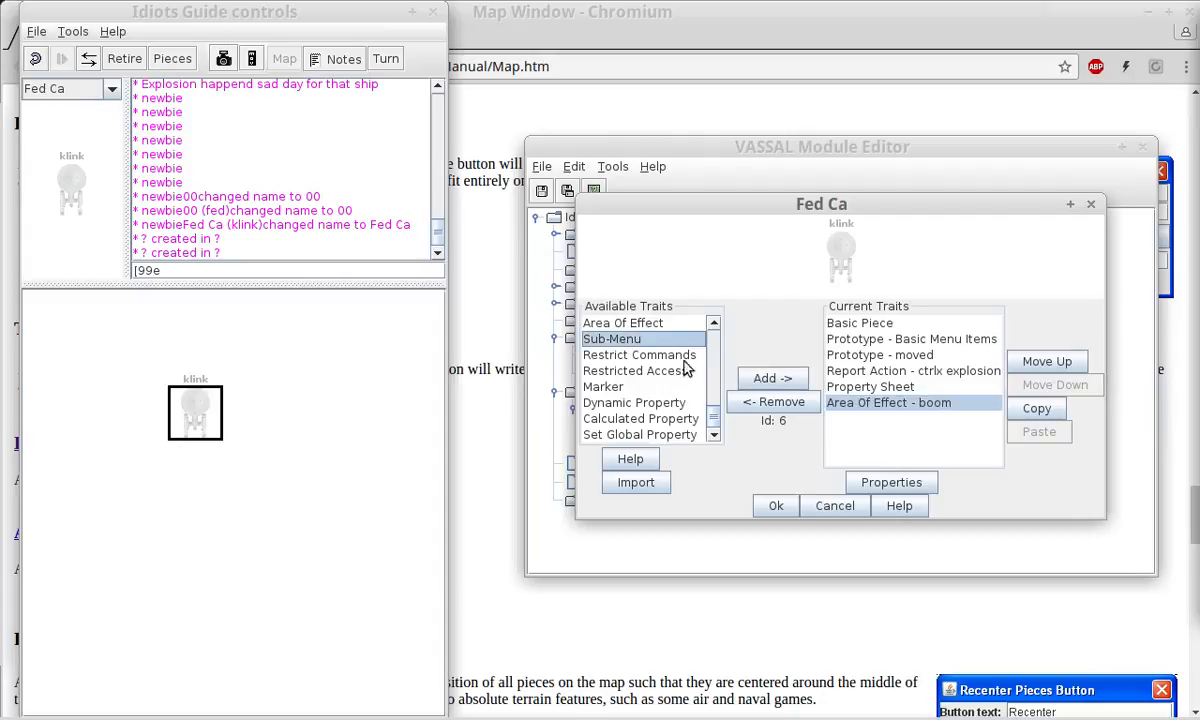
left_click(766, 380)
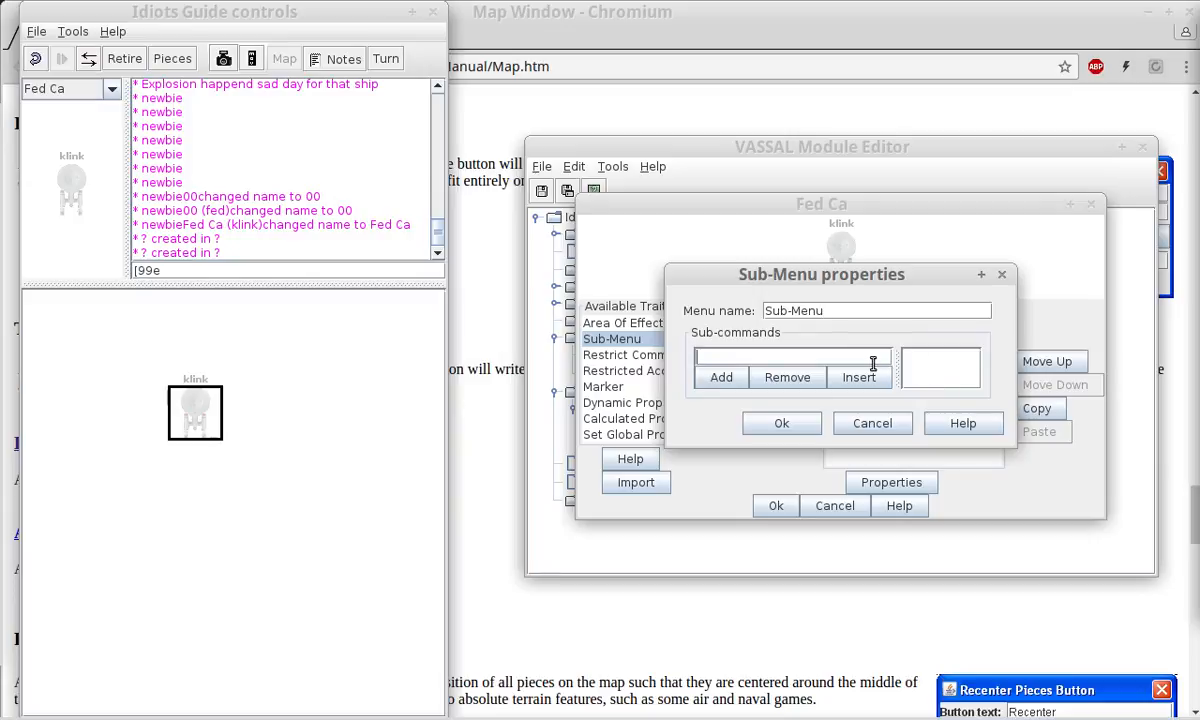
Add the sub-commands 1 and 2 to the Fed Ca's Sub-Menu trait.
type("1")
left_click(748, 379)
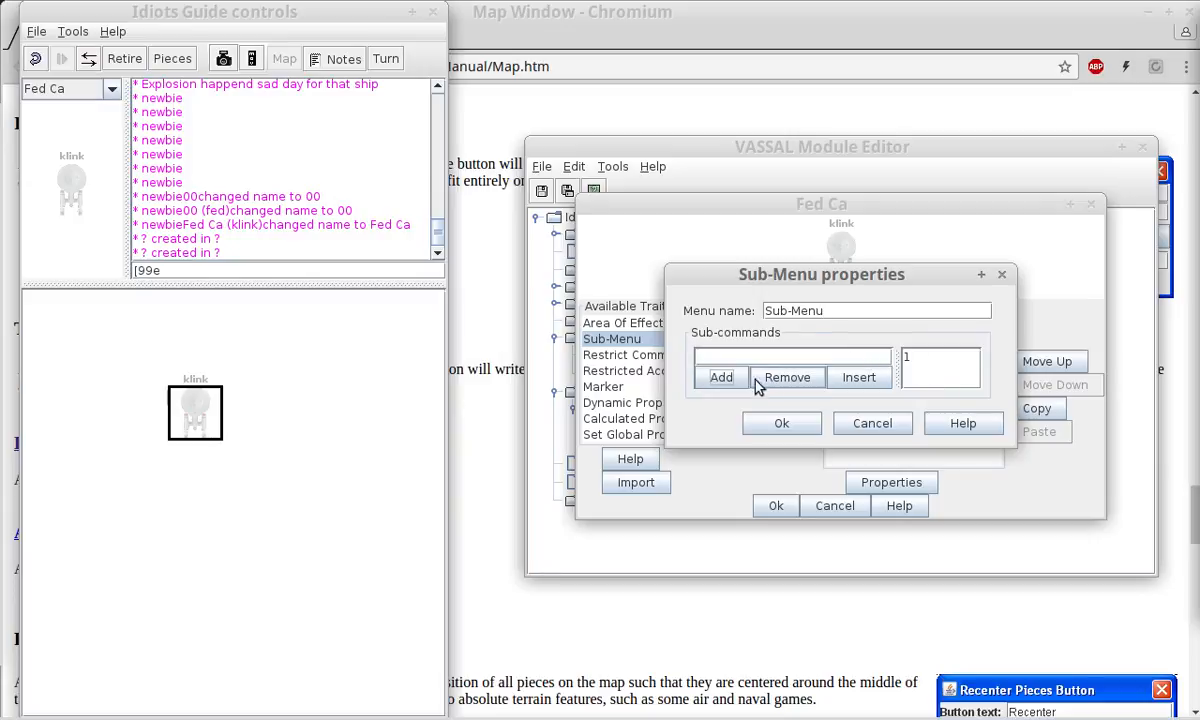
left_click(763, 355)
type("2")
left_click(721, 377)
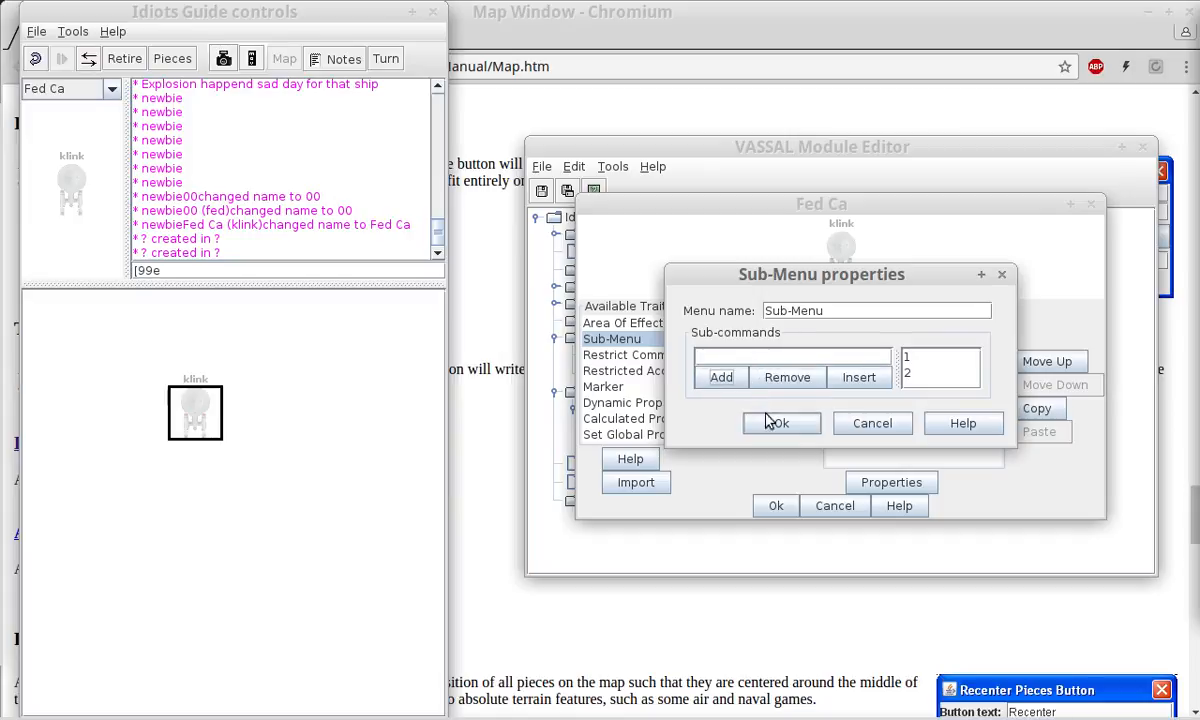
Save the Fed Ca with its Sub-Menu trait, replace the piece on the map with a fresh copy and list its commands.
left_click(770, 423)
left_click(779, 503)
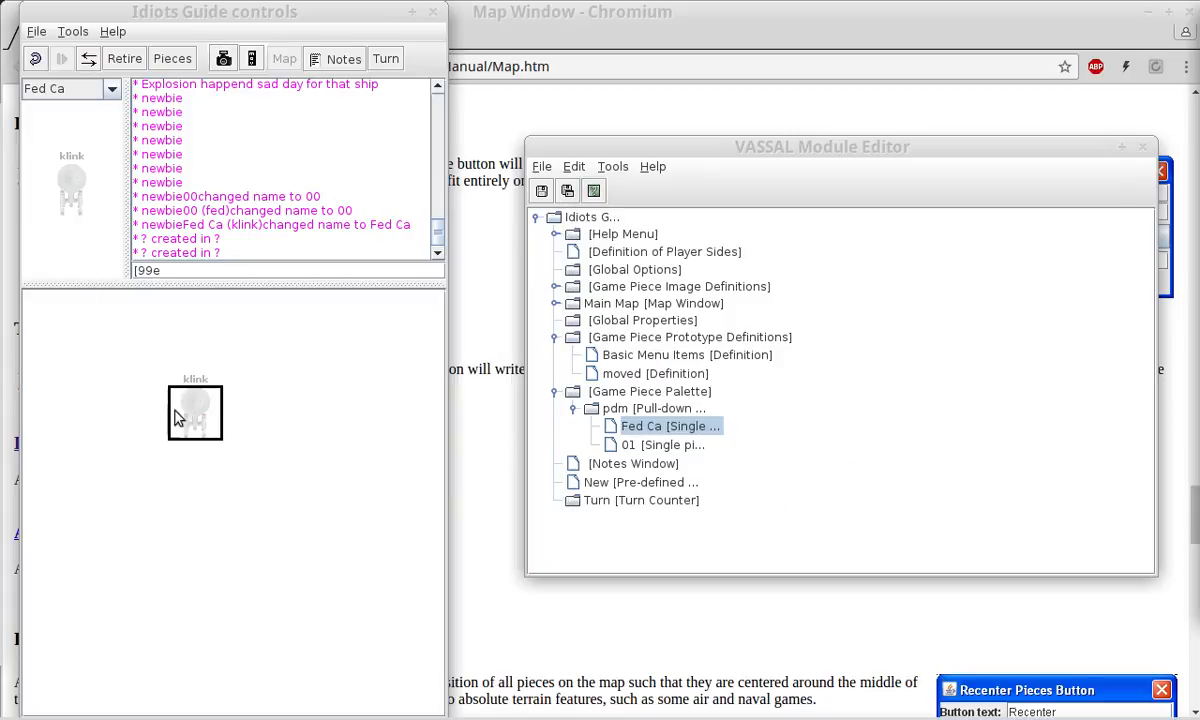
left_click(199, 420)
key("ctrl+d")
left_click_drag(55, 180, 157, 378)
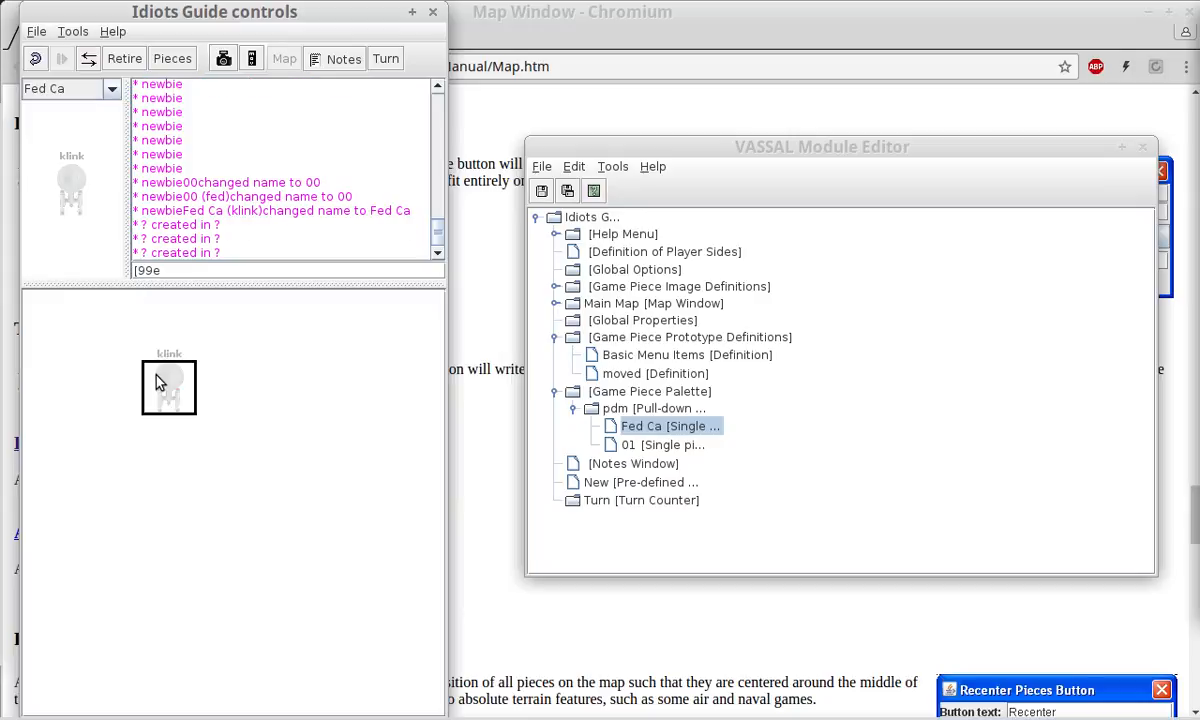
right_click(157, 378)
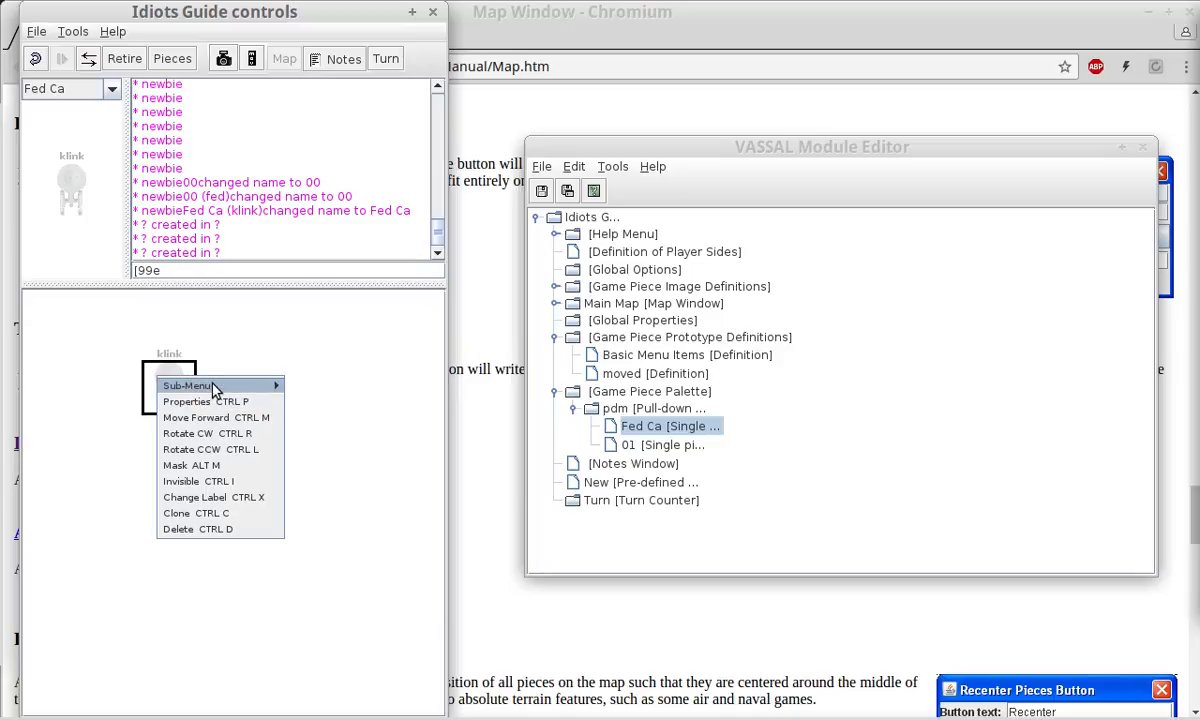
Remove the sub-commands 1 and 2 from the Fed Ca's Sub-Menu trait.
double_click(640, 426)
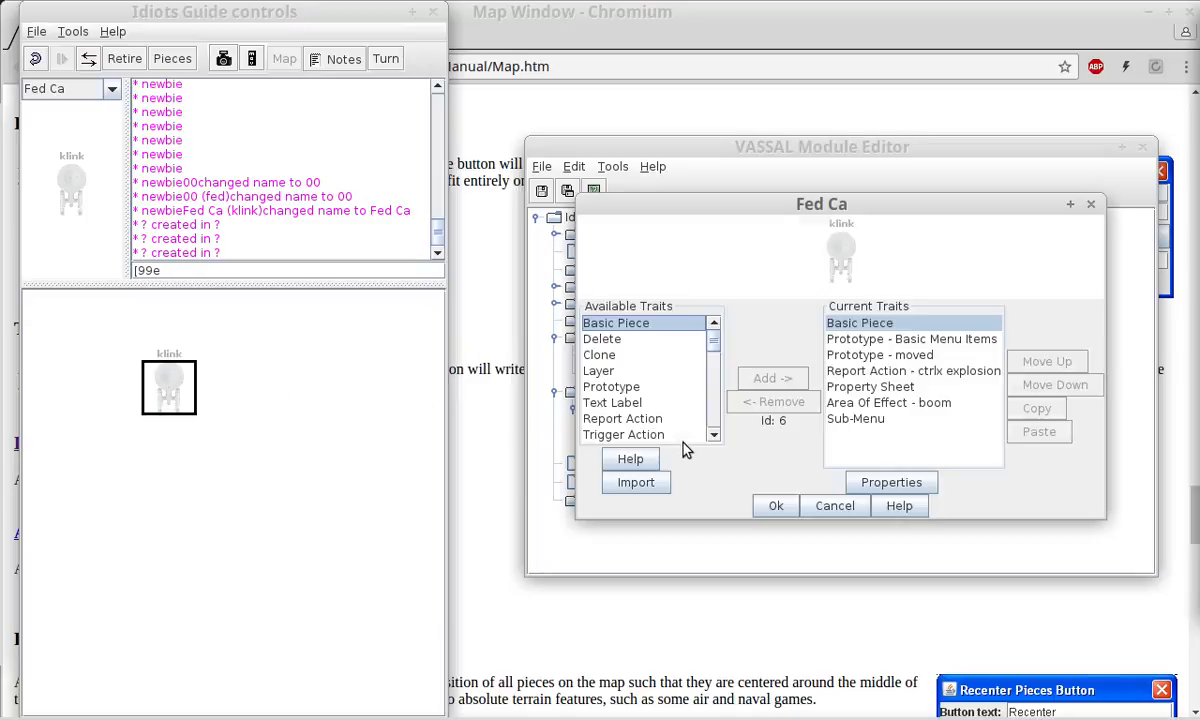
left_click(868, 420)
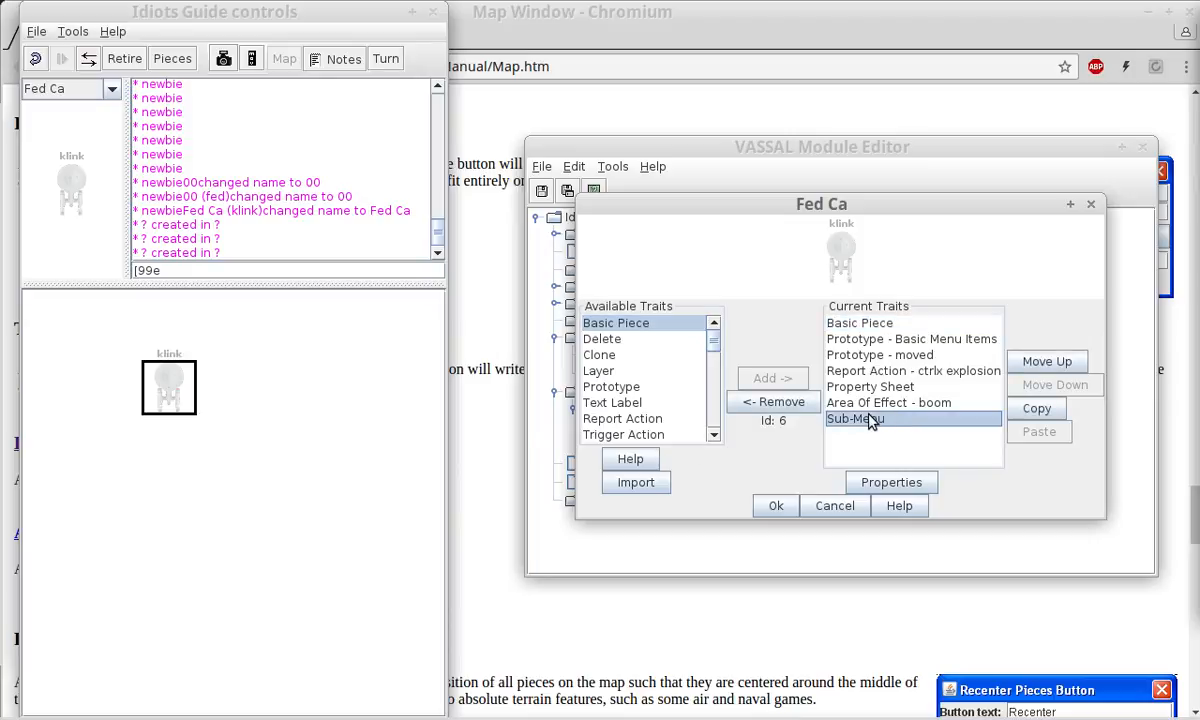
double_click(870, 420)
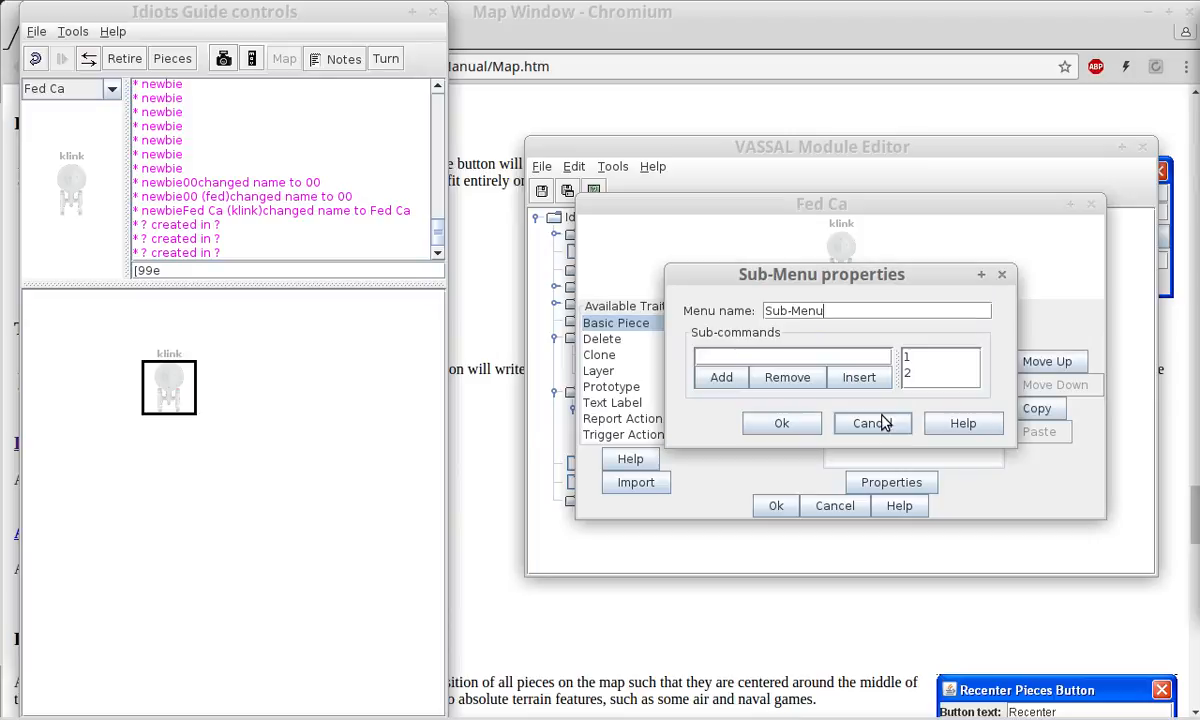
left_click(910, 358)
left_click(804, 375)
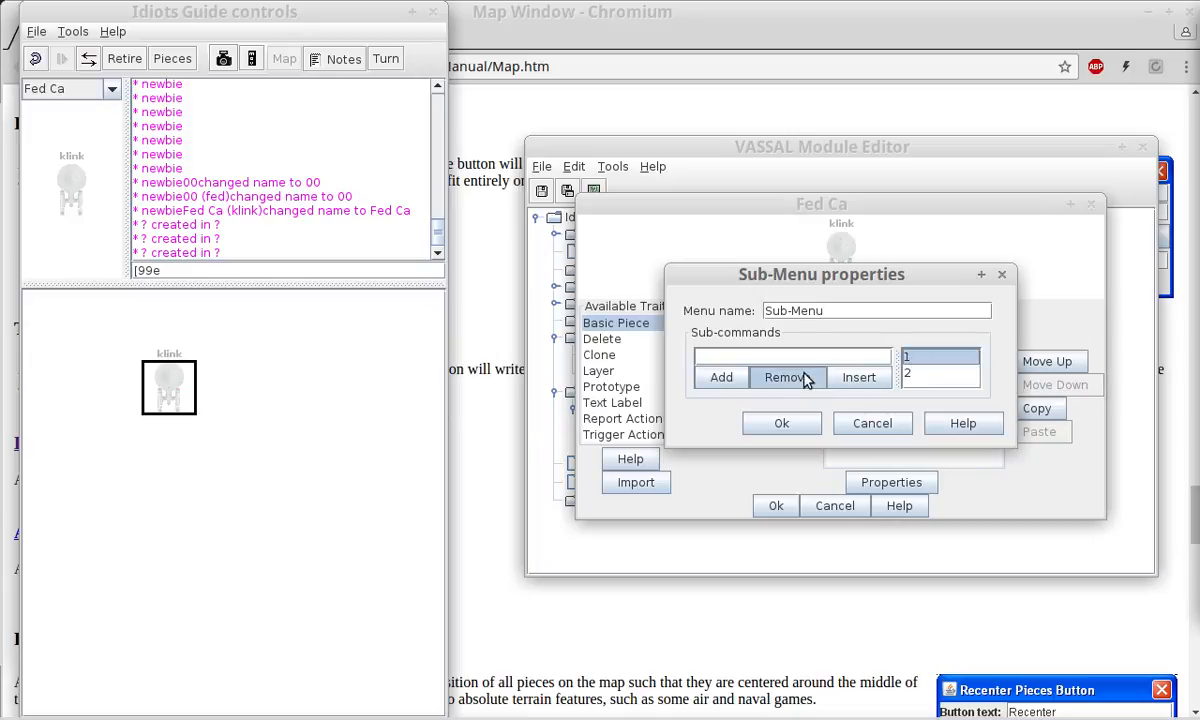
left_click(920, 364)
left_click(786, 378)
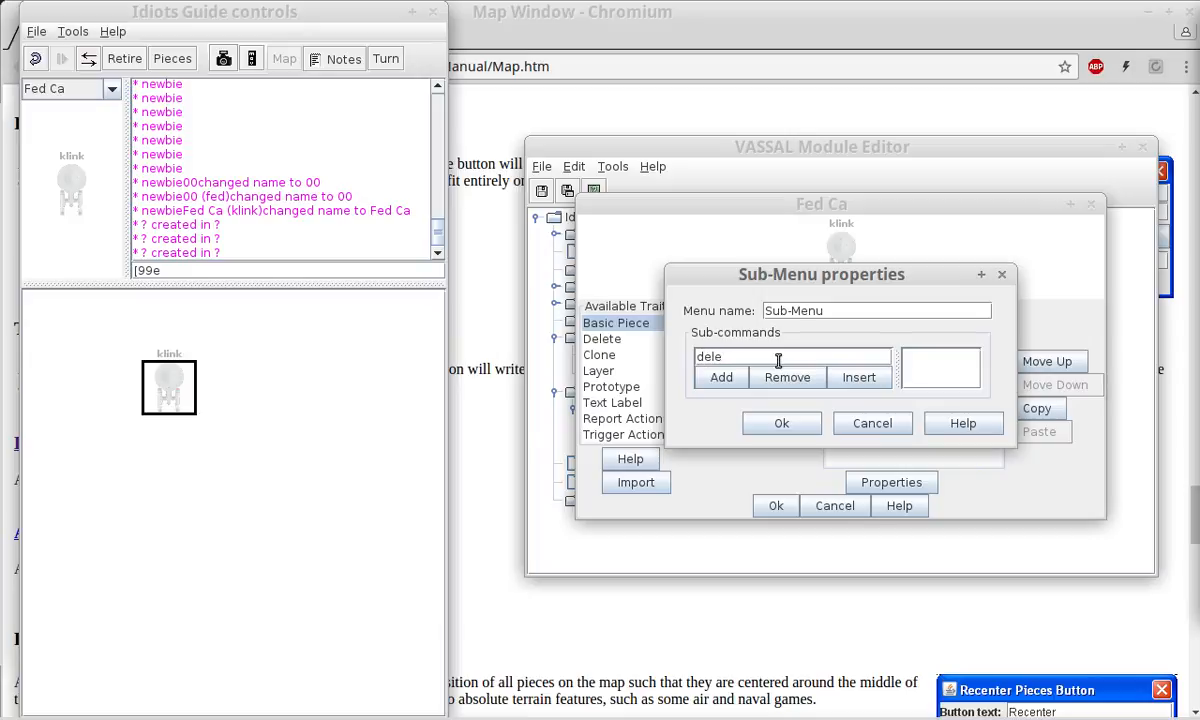
Add the sub-commands delete, Delete and clone to the Sub-Menu trait and save the Fed Ca.
left_click(720, 376)
type("Delete")
left_click(720, 377)
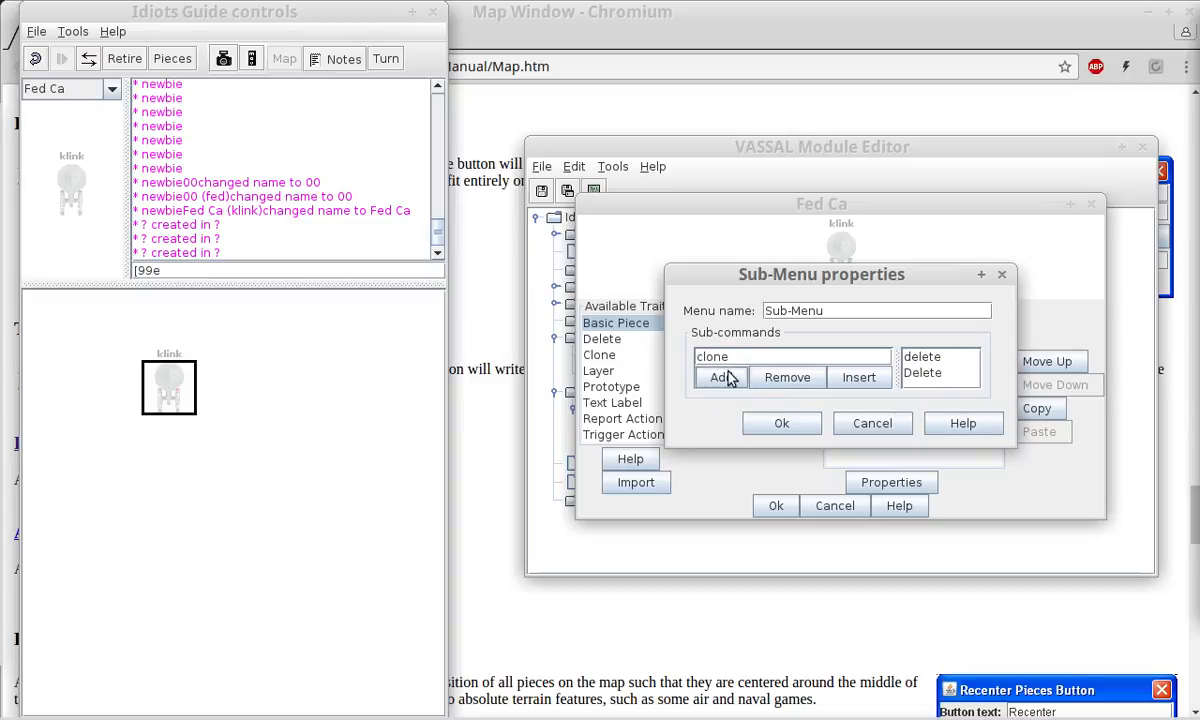
left_click(721, 377)
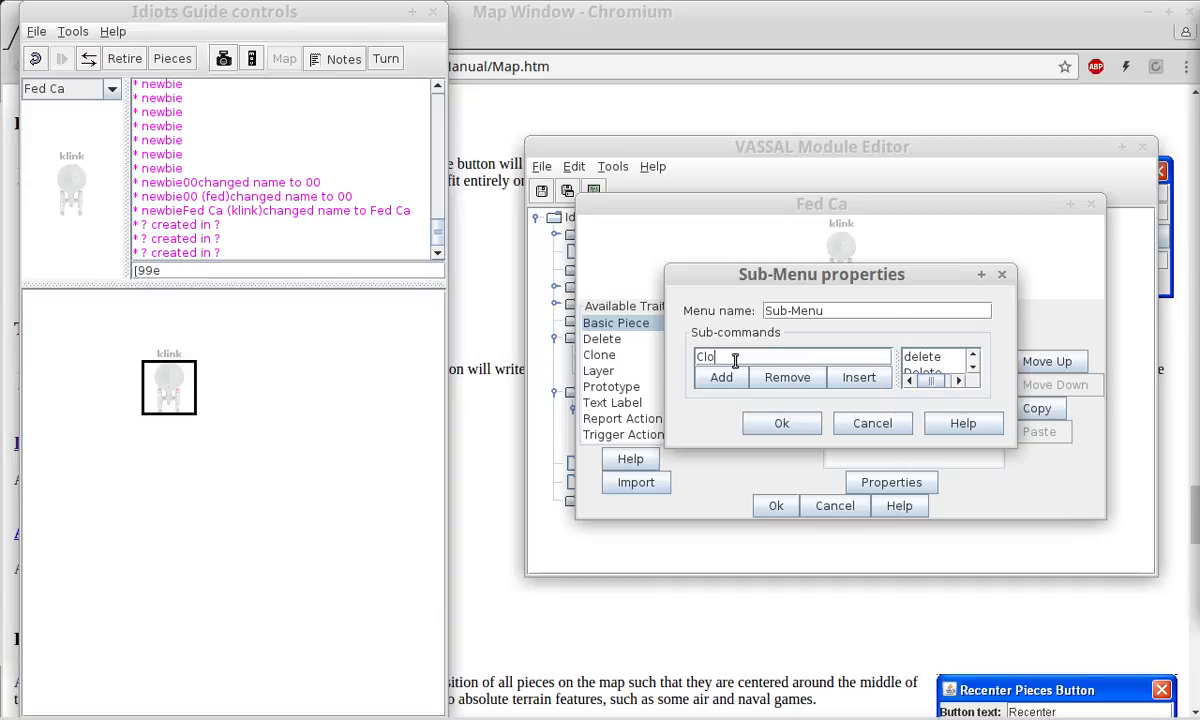
left_click(776, 421)
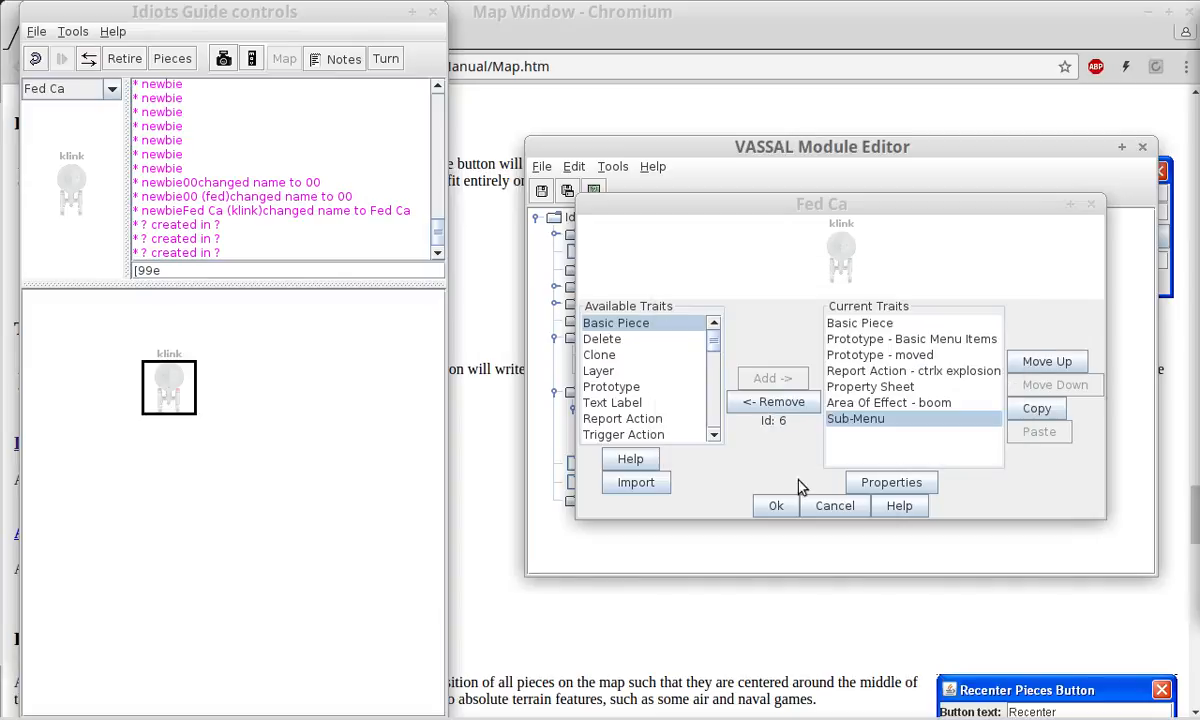
left_click(773, 512)
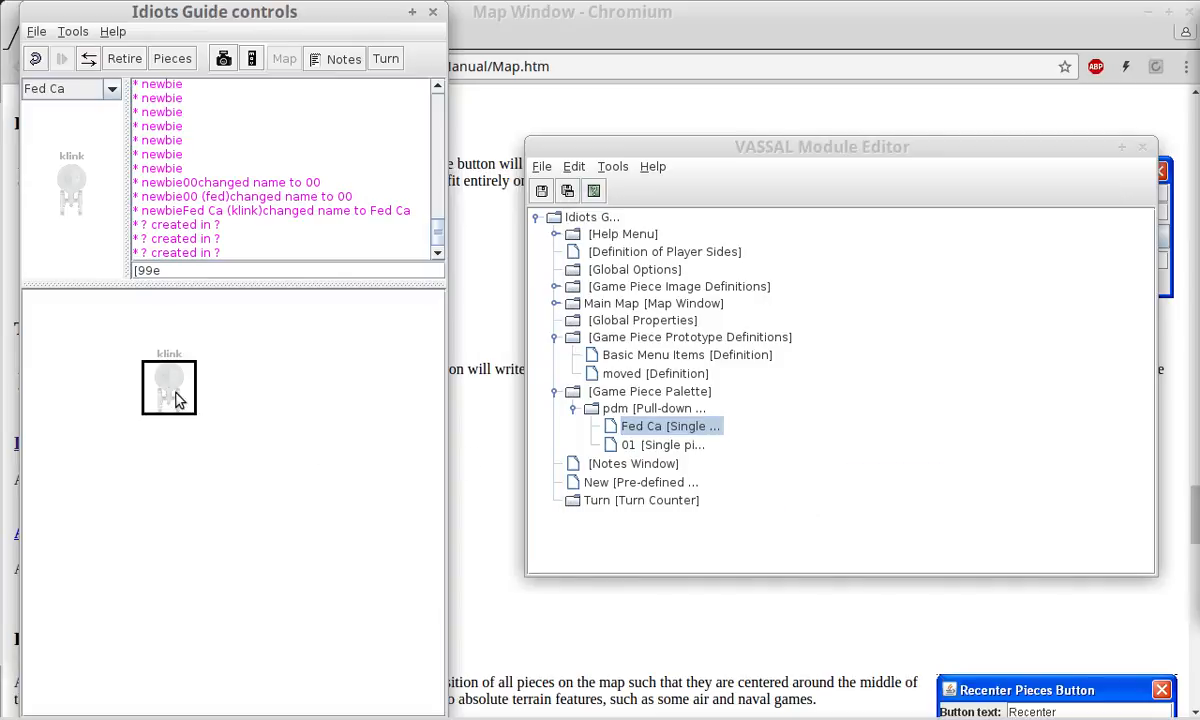
Replace the Fed Ca on the map with a new copy and check its Sub-Menu entries.
right_click(176, 398)
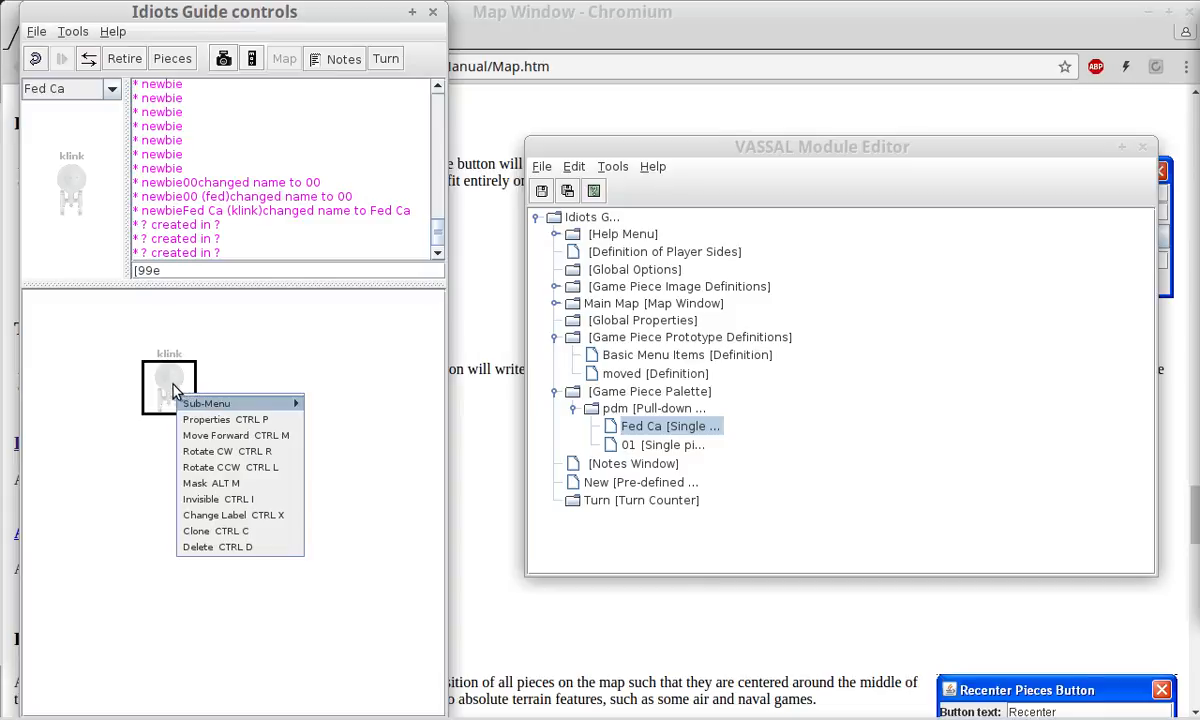
left_click(171, 384)
key("ctrl+d")
left_click_drag(71, 180, 155, 415)
right_click(156, 411)
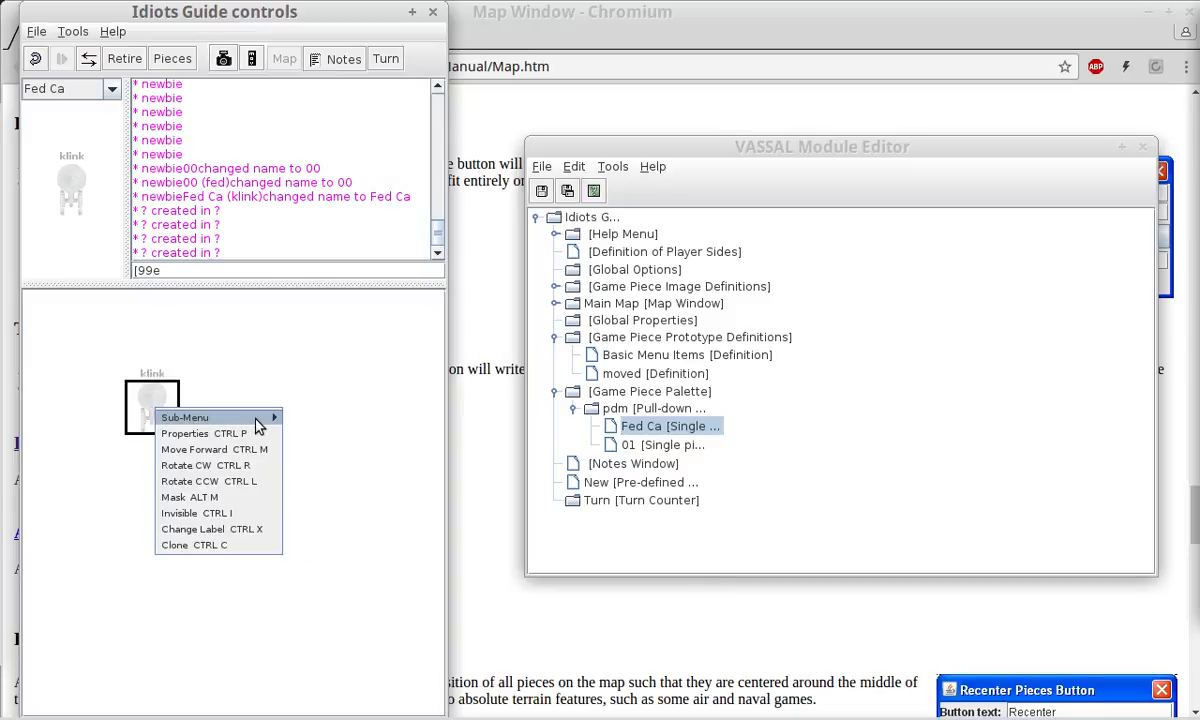
mouse_move(250, 418)
Add the capitalized sub-command Clone to the Fed Ca's Sub-Menu trait and save the piece.
left_click(690, 425)
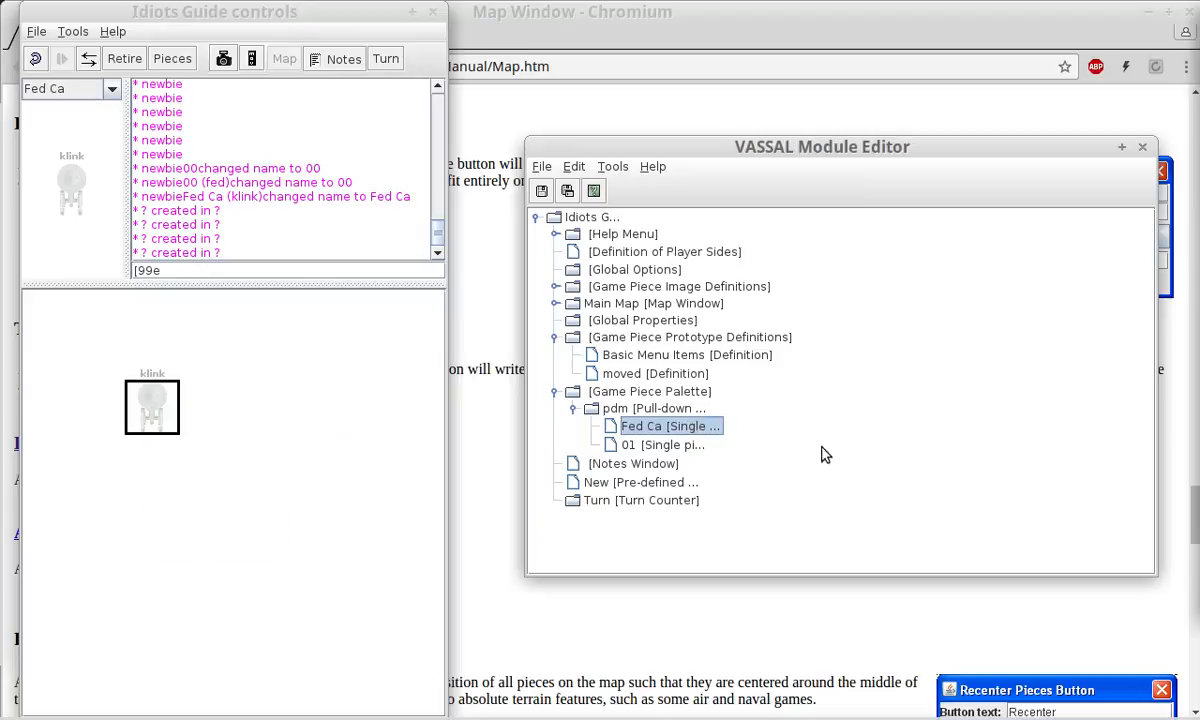
double_click(826, 392)
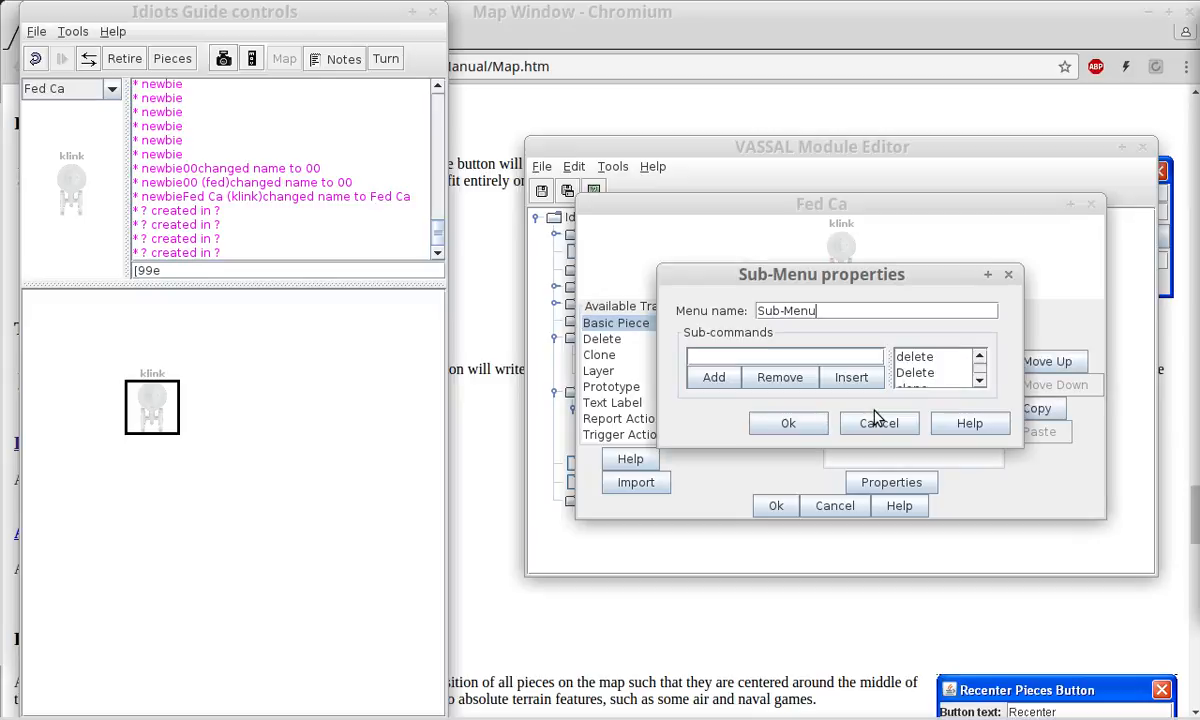
scroll(924, 381, "down", 1)
left_click(929, 378)
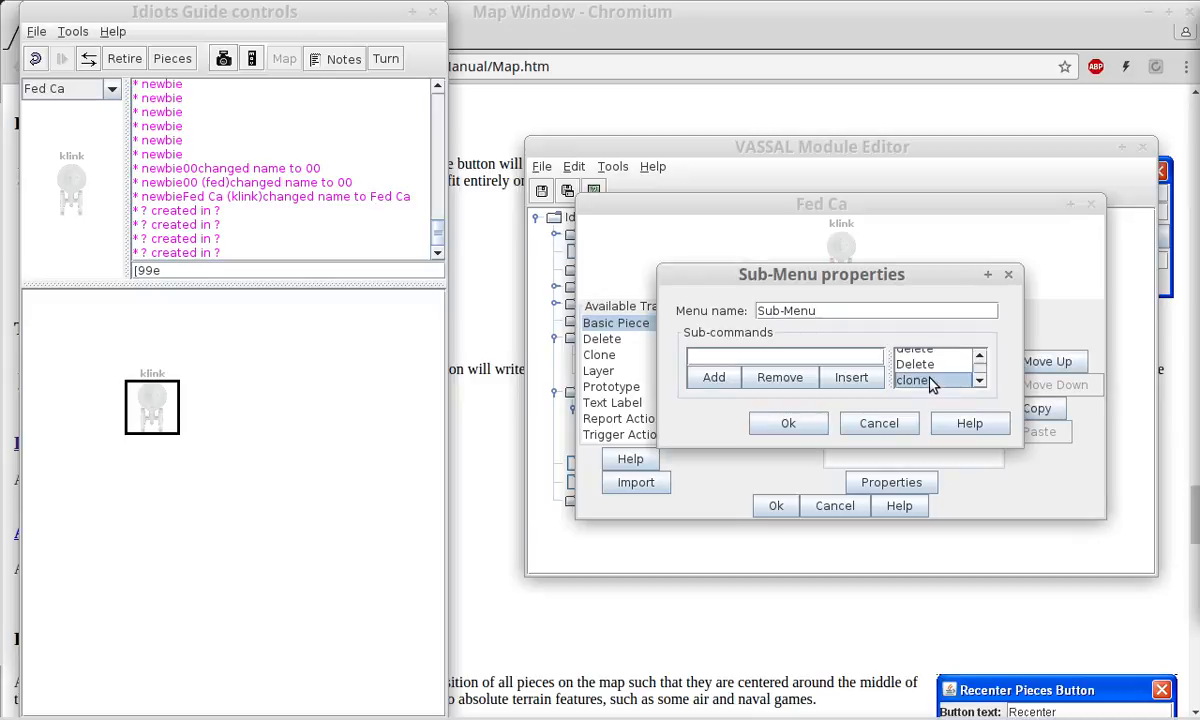
left_click(983, 381)
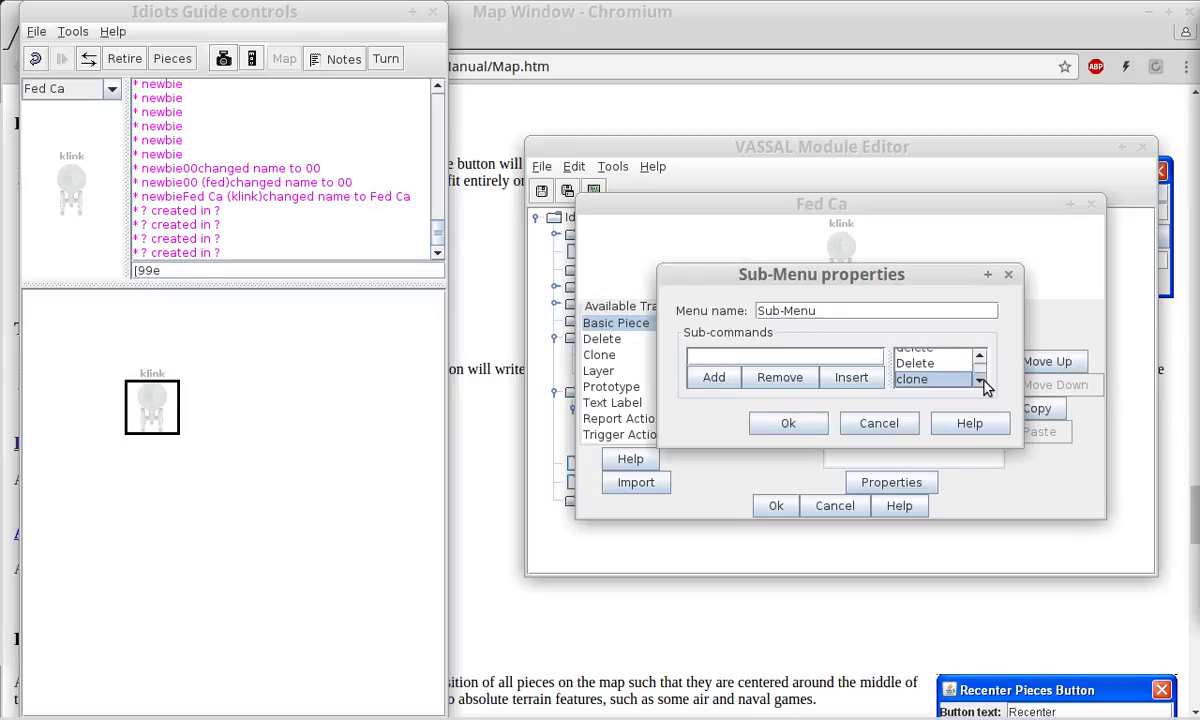
left_click(753, 357)
left_click(714, 377)
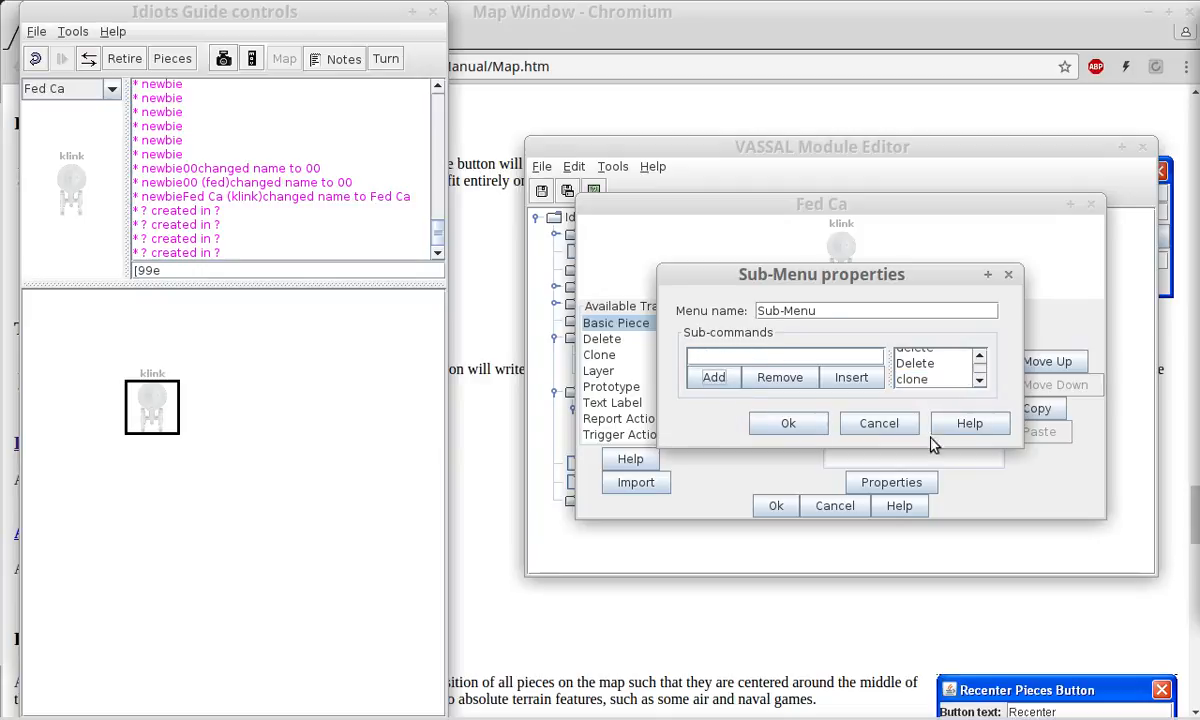
left_click(980, 383)
left_click(980, 384)
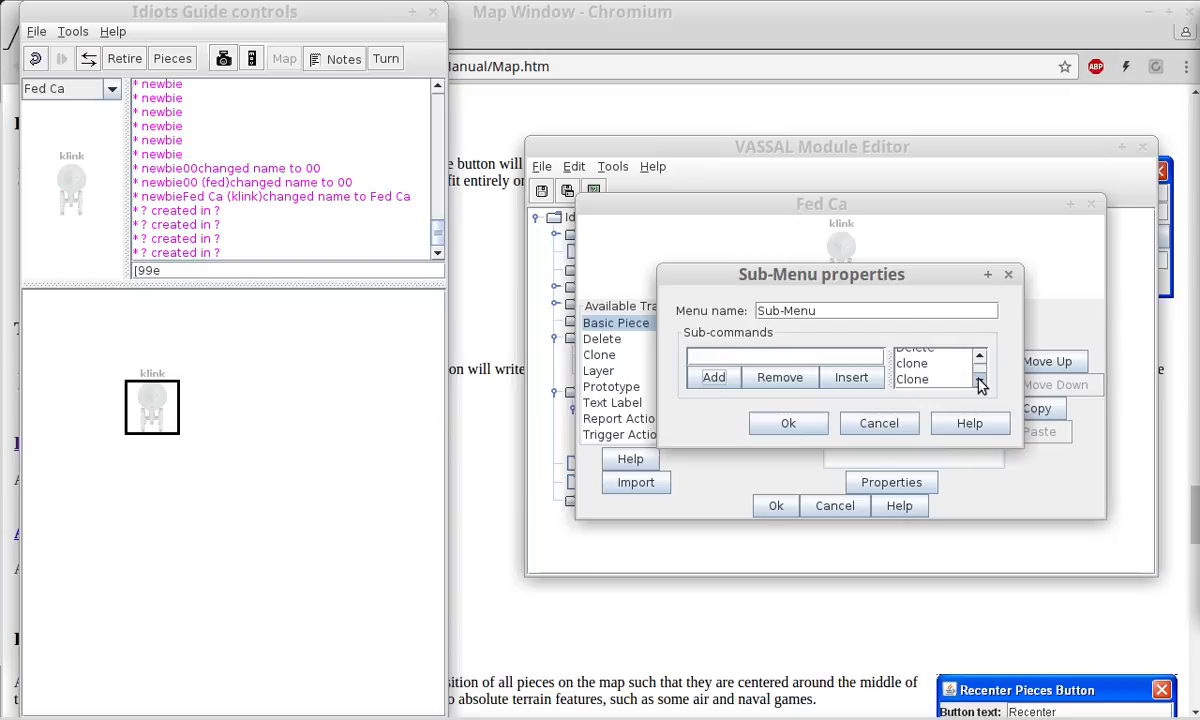
left_click(785, 425)
left_click(776, 505)
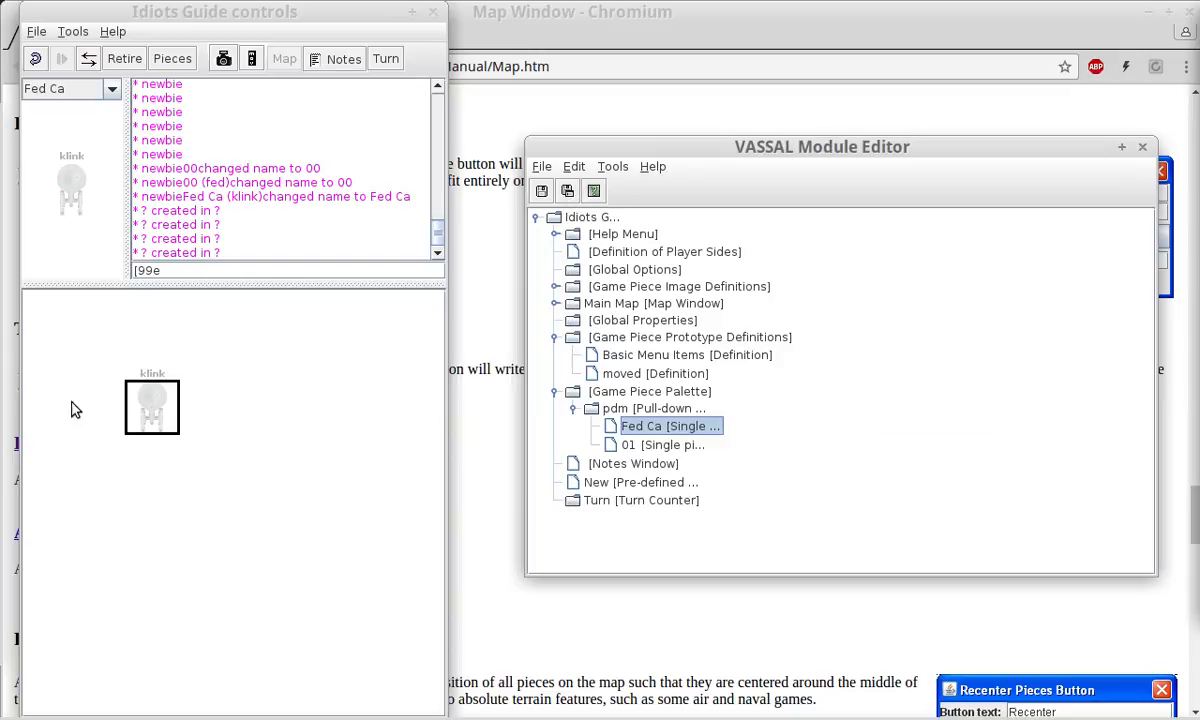
Delete the Fed Ca from the map and check the Sub-Menu on the piece in the palette.
left_click(143, 403)
key("ctrl+d")
right_click(66, 186)
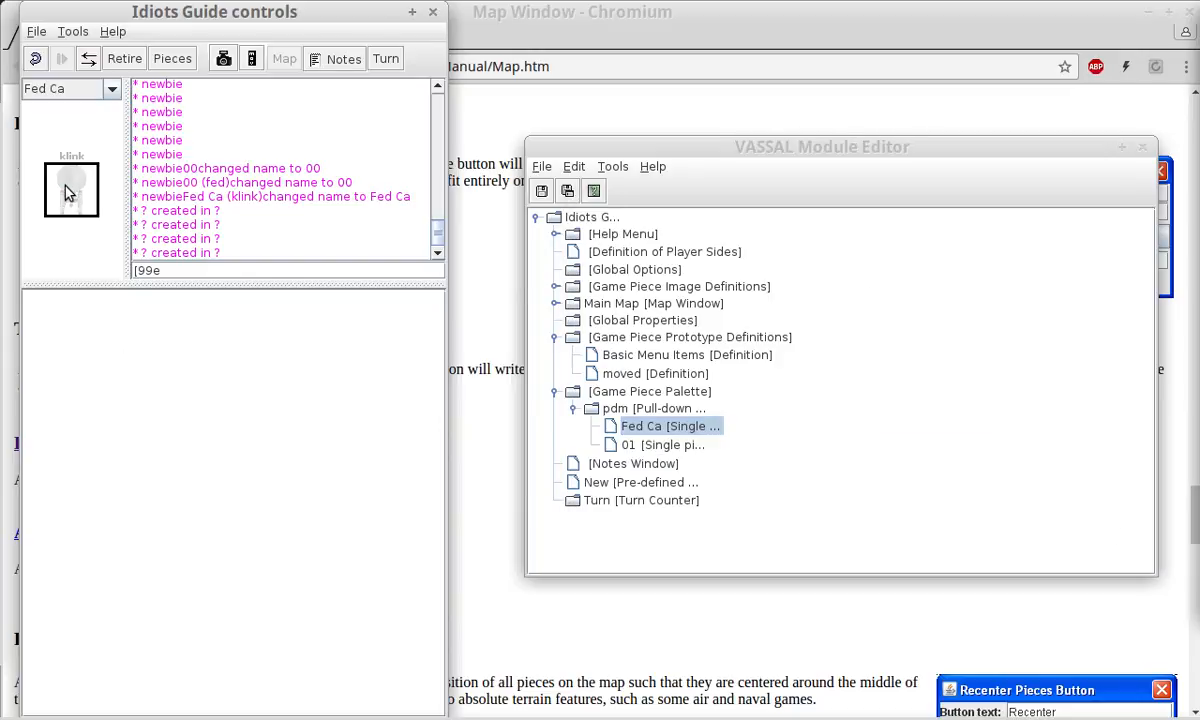
mouse_move(112, 198)
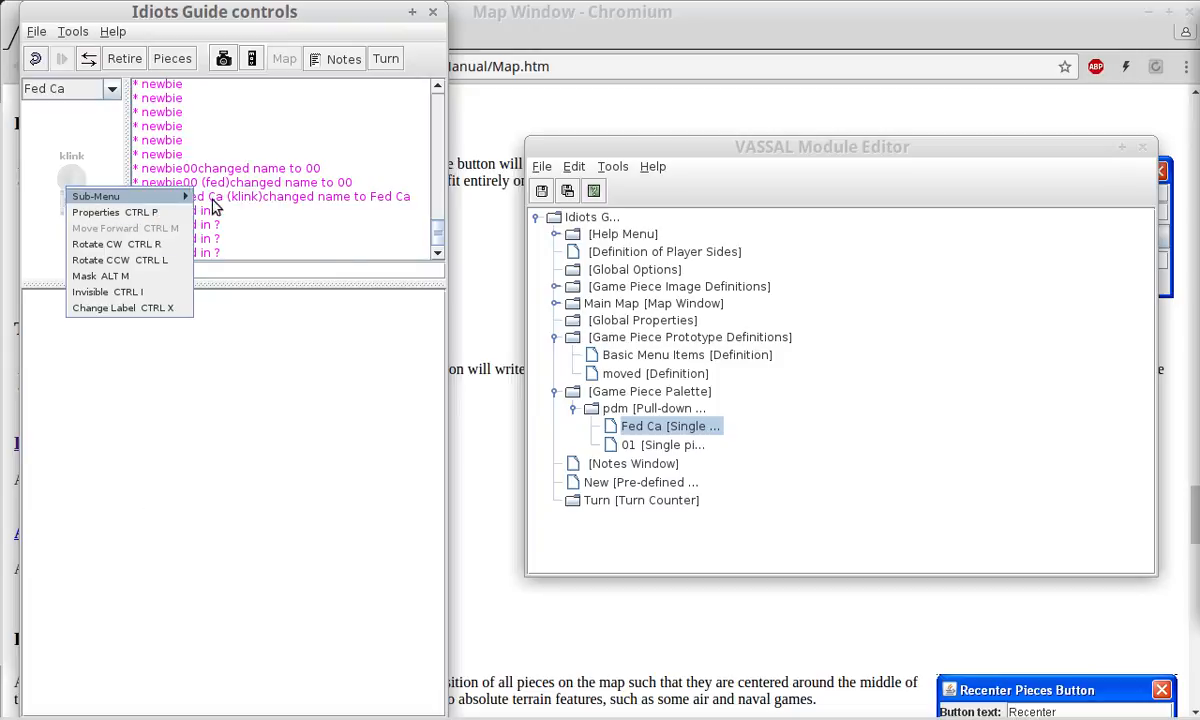
Examine the options of the Set Global Property trait for the Fed Ca without adding it.
double_click(660, 424)
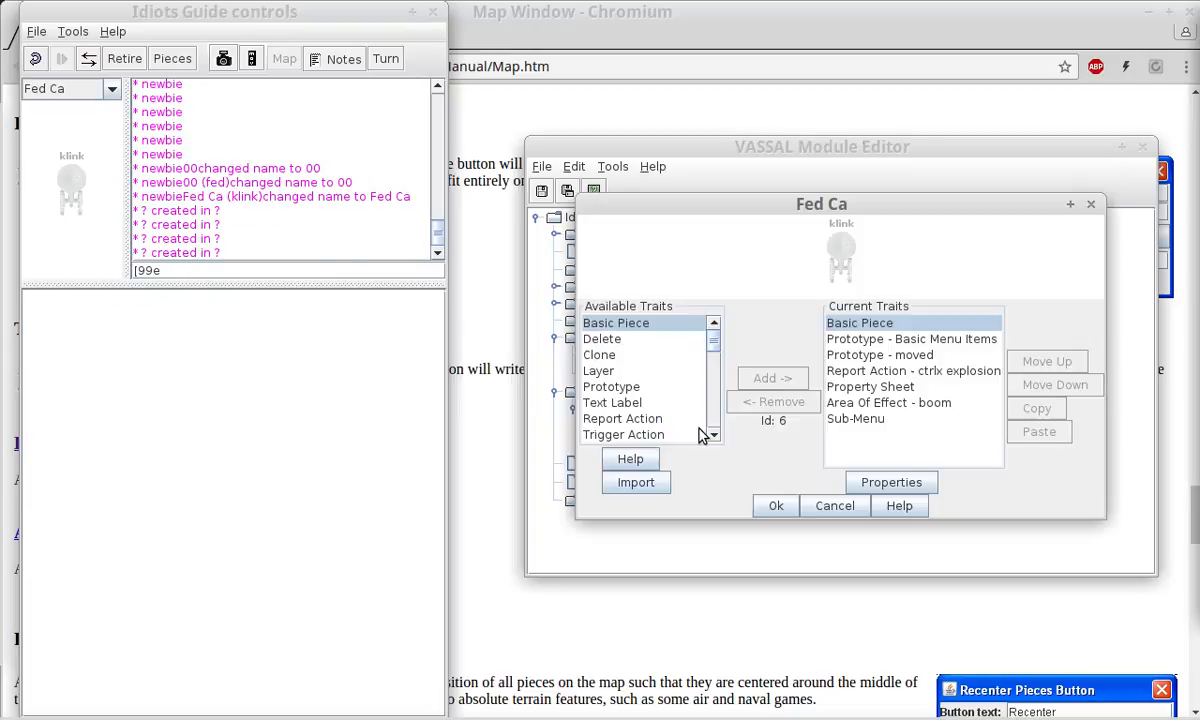
left_click_drag(710, 346, 702, 458)
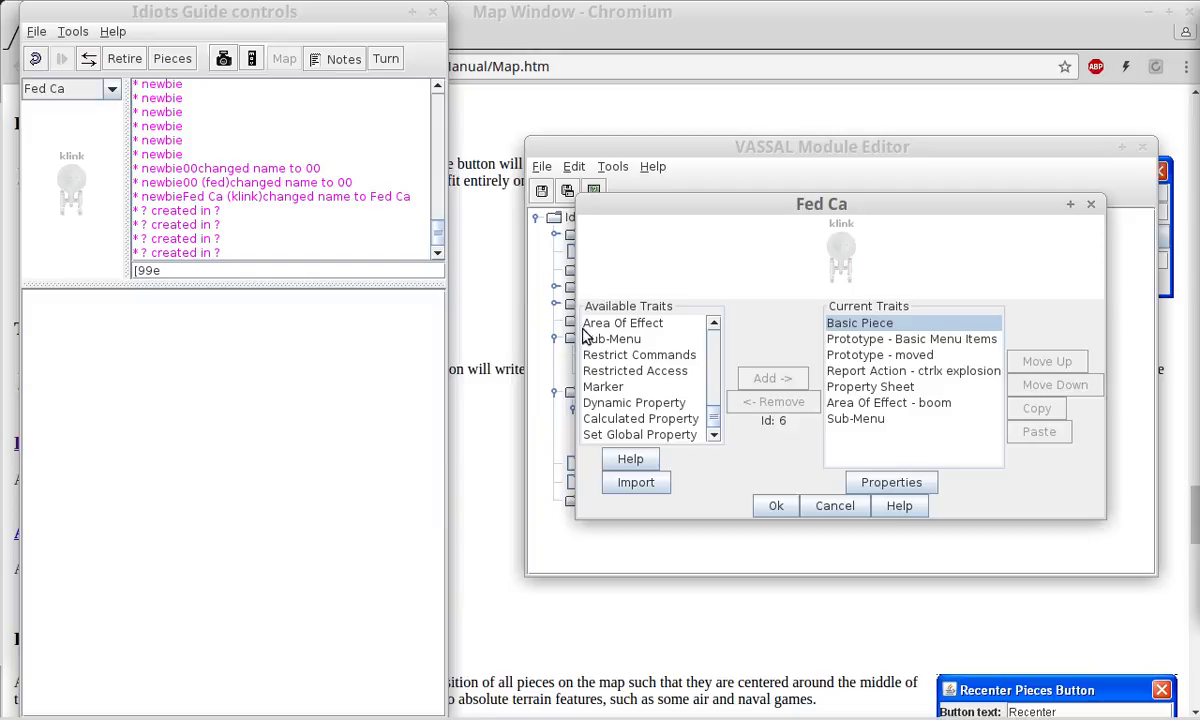
left_click(673, 358)
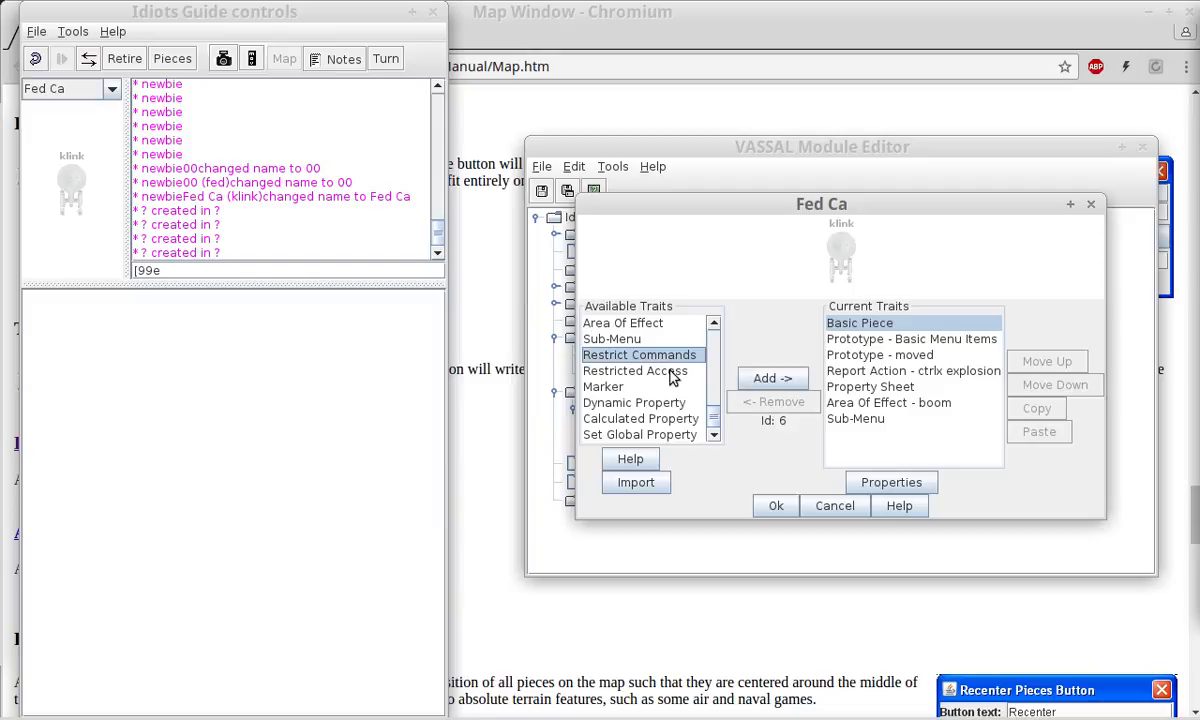
left_click(612, 436)
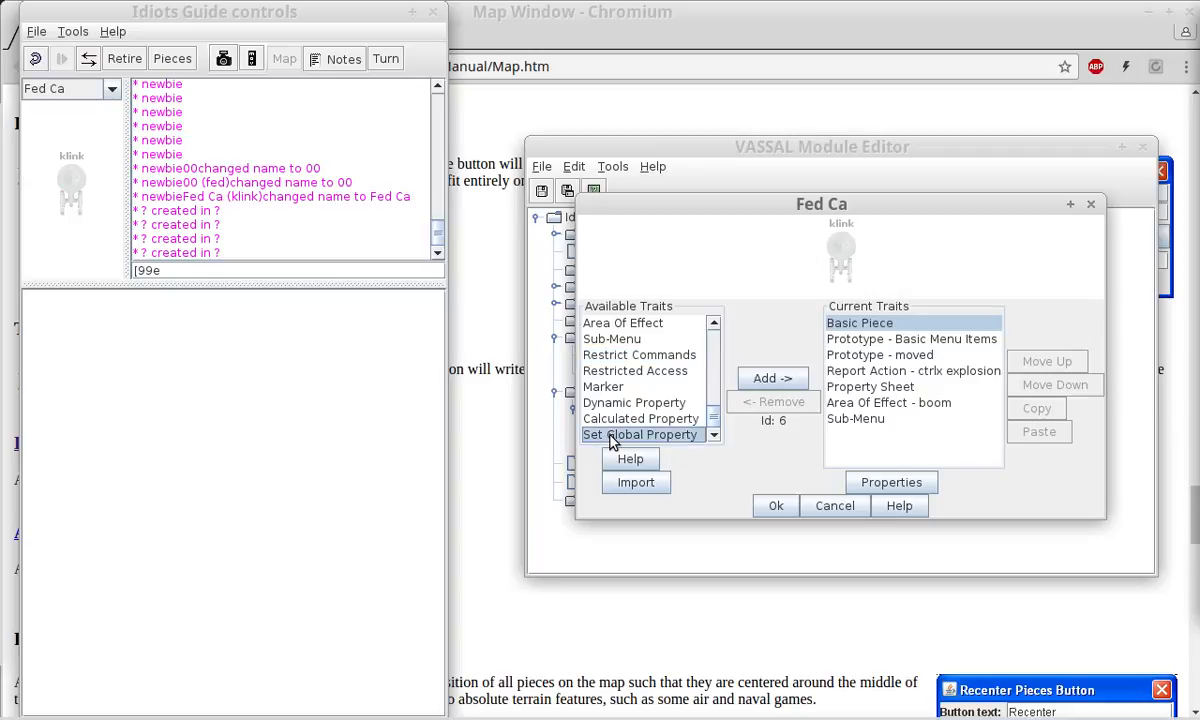
left_click(770, 379)
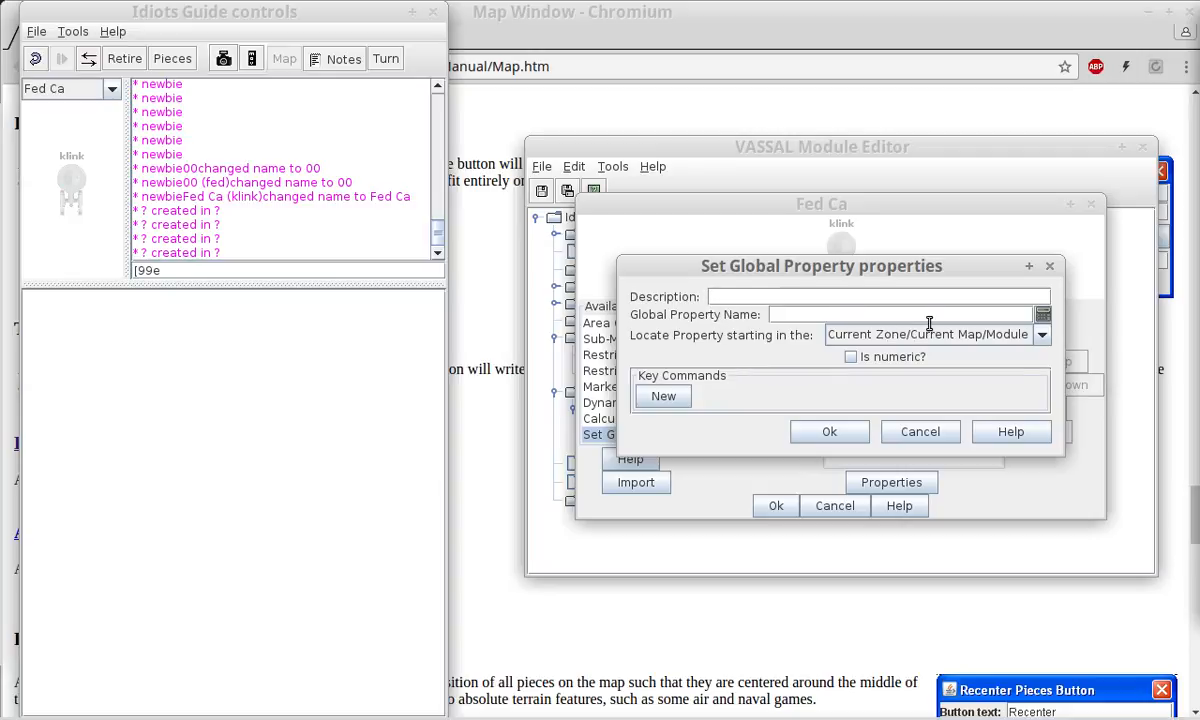
left_click(912, 432)
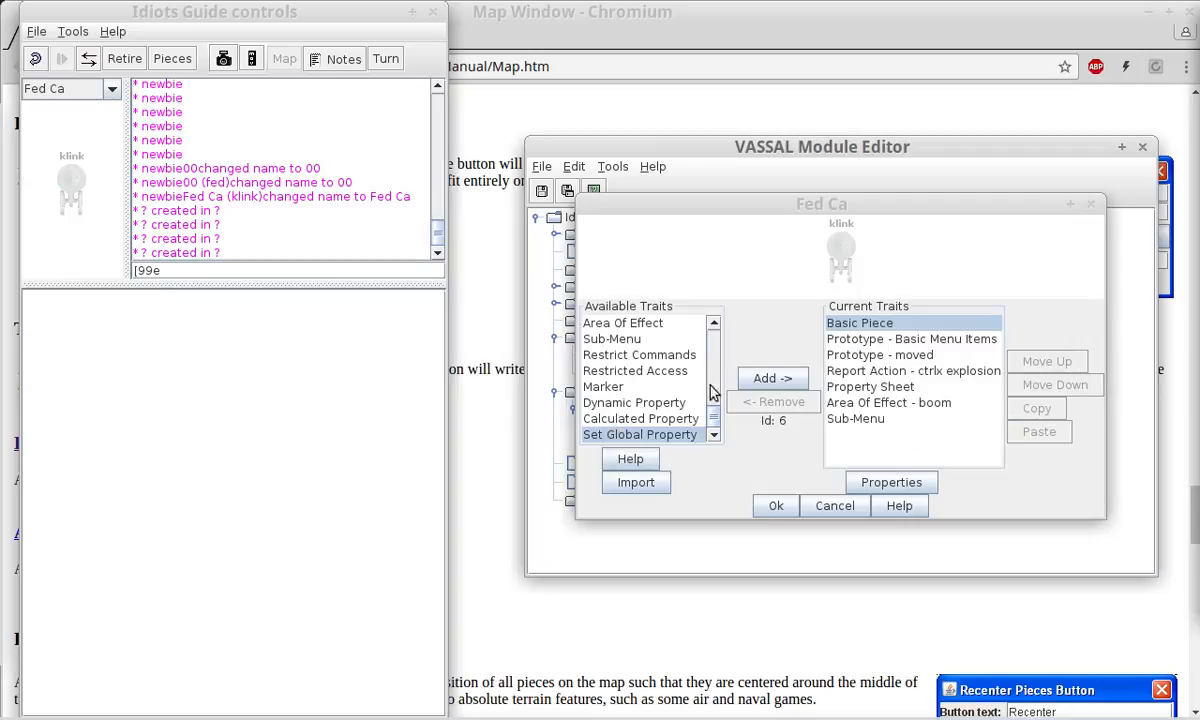
Examine the name and expression options of the Calculated Property trait without adding it to the Fed Ca.
left_click(634, 419)
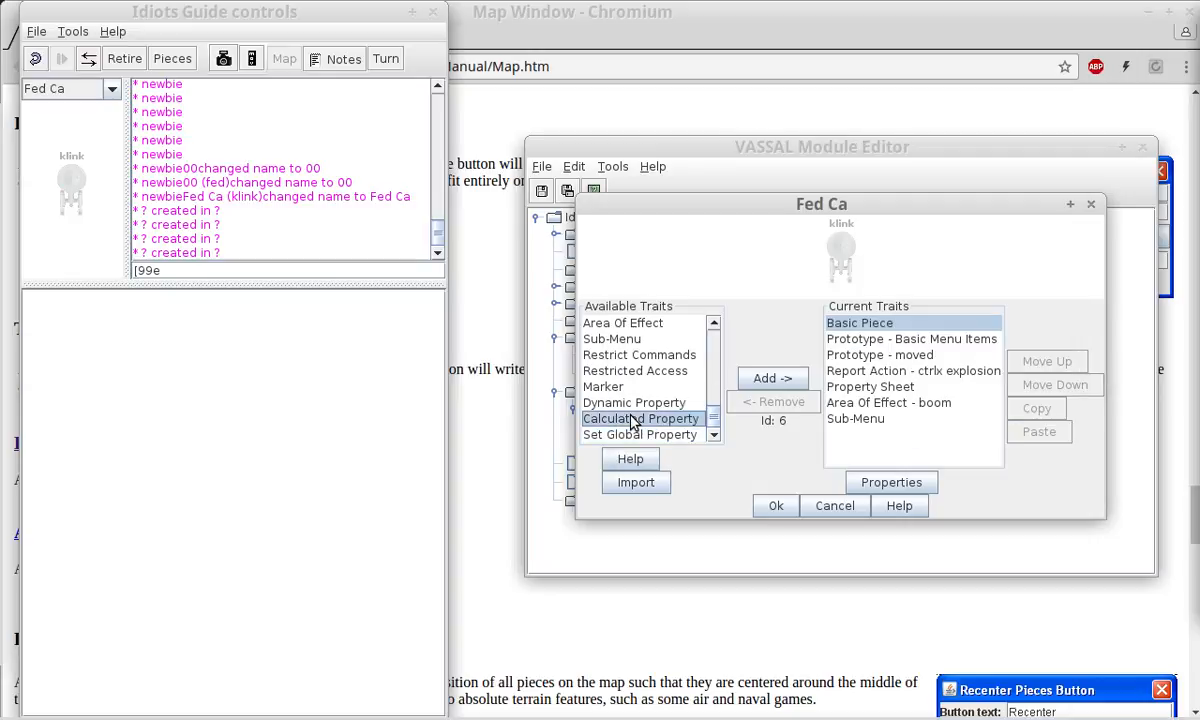
left_click(766, 377)
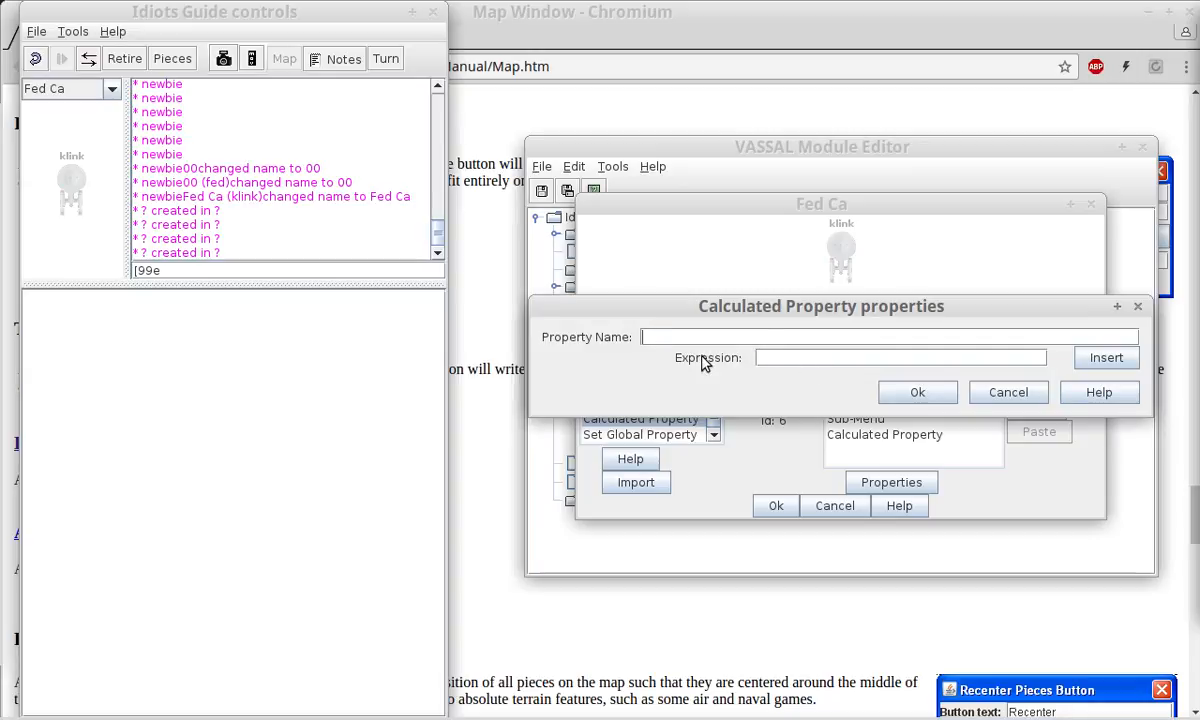
left_click_drag(757, 318, 678, 463)
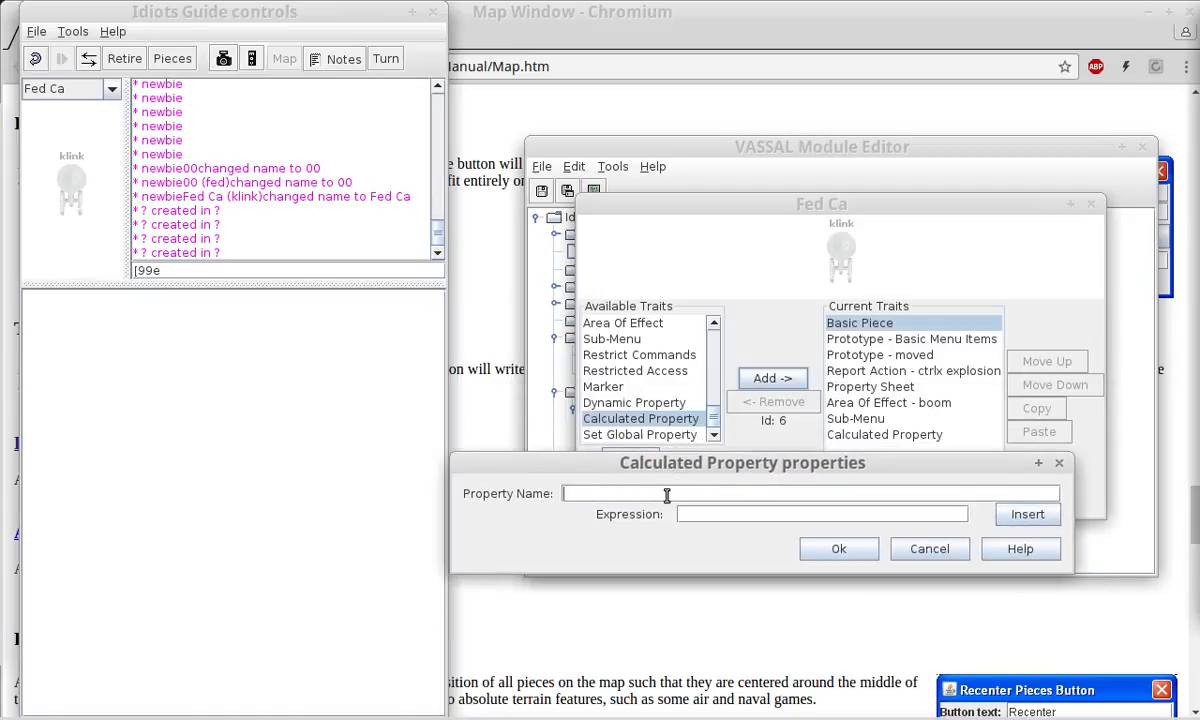
left_click(665, 494)
left_click(925, 553)
Examine the numeric and key command options of the Dynamic Property trait without adding it to the Fed Ca.
left_click(635, 402)
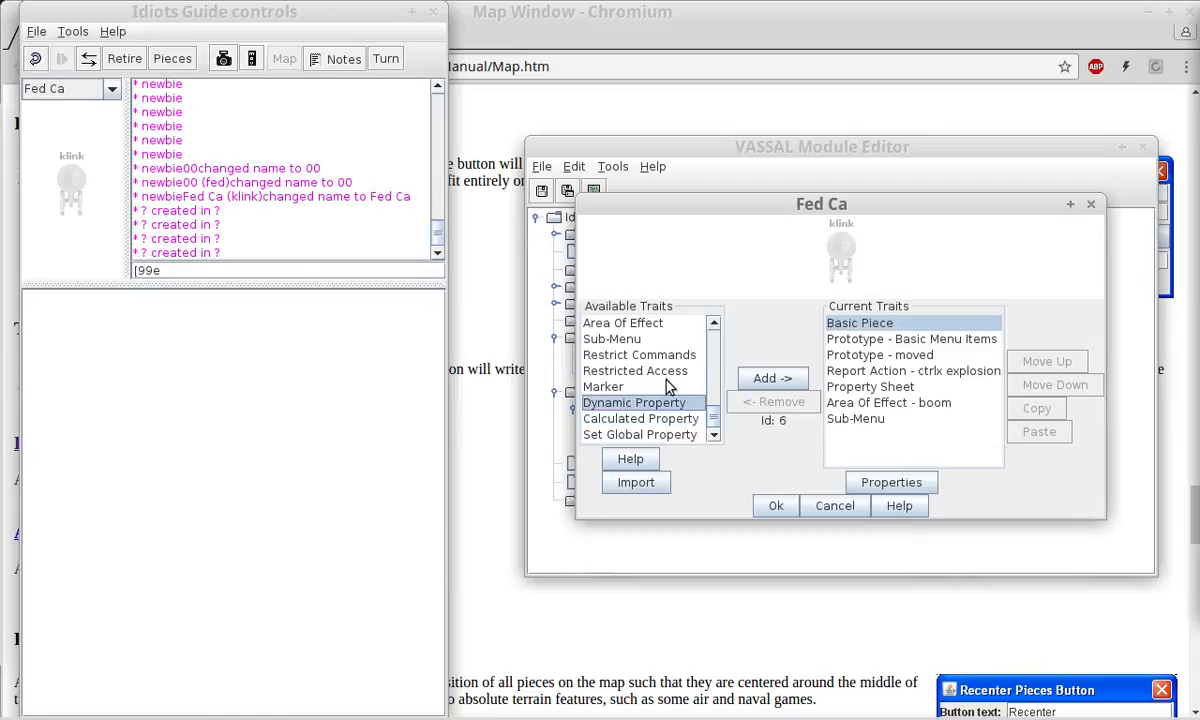
left_click(783, 377)
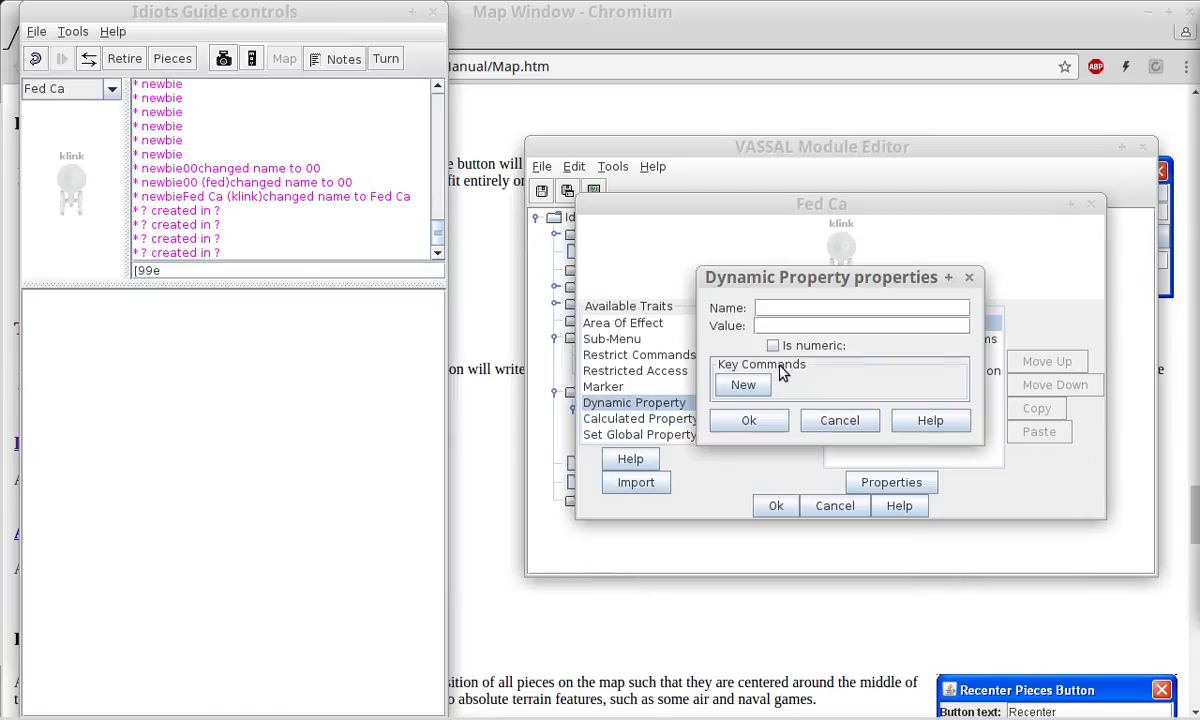
left_click(778, 345)
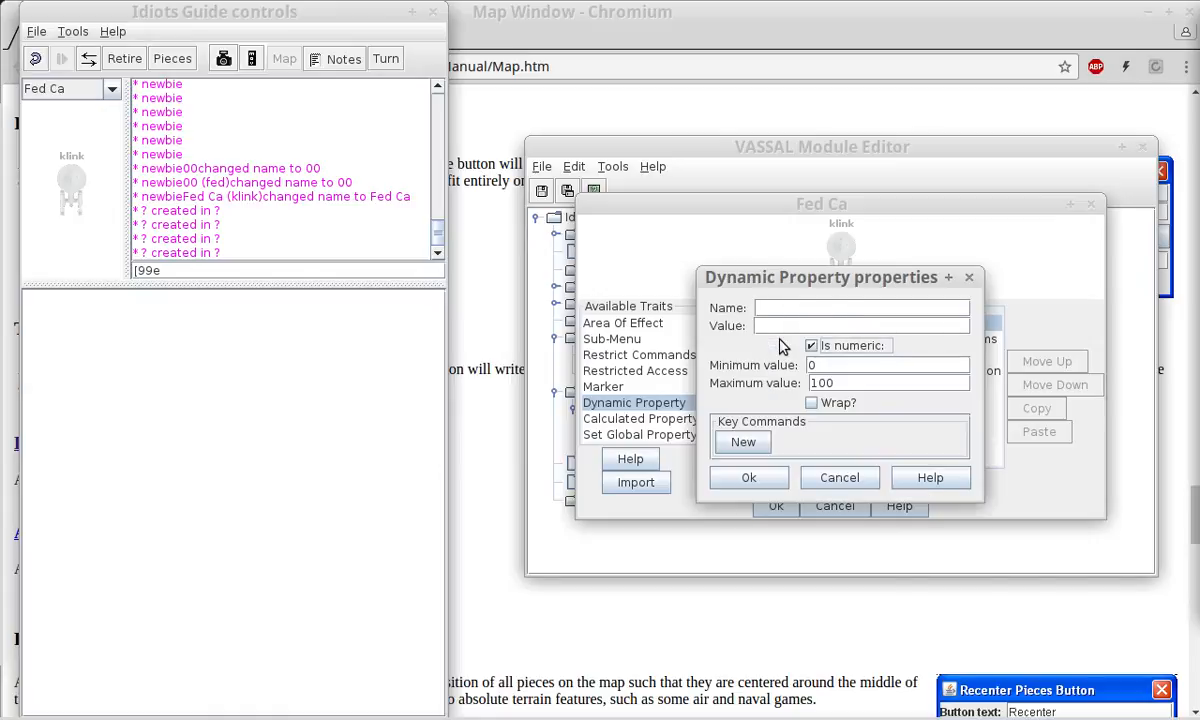
left_click(810, 346)
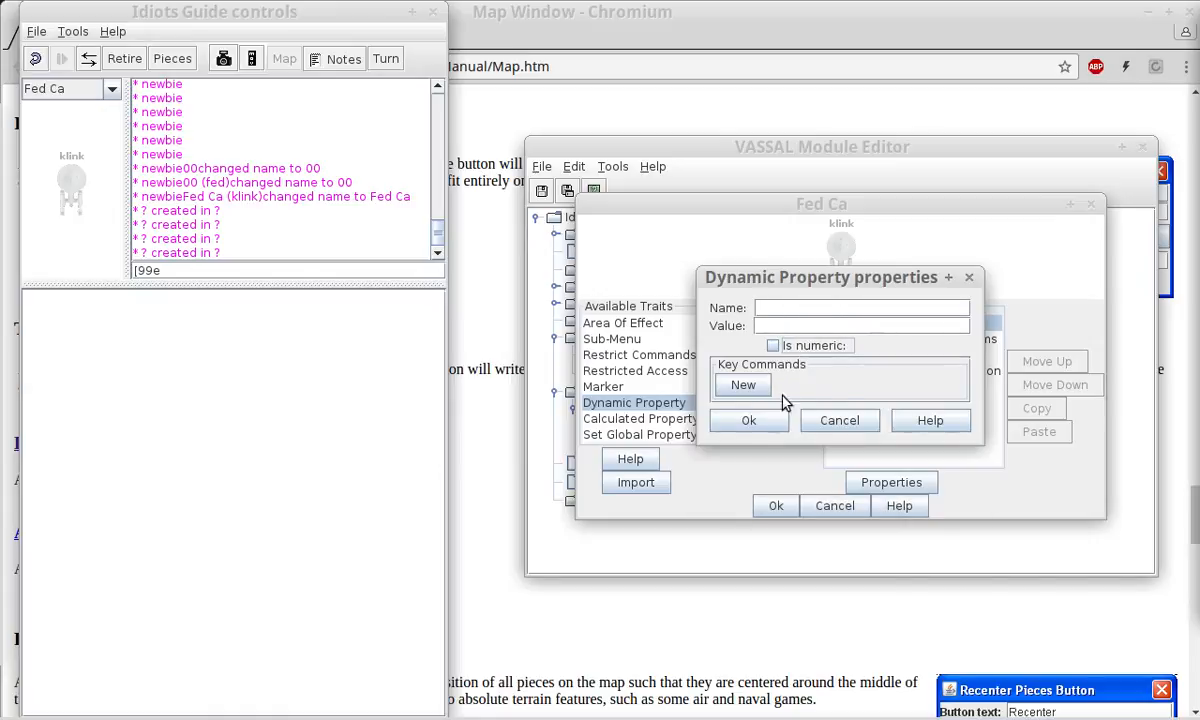
left_click(850, 424)
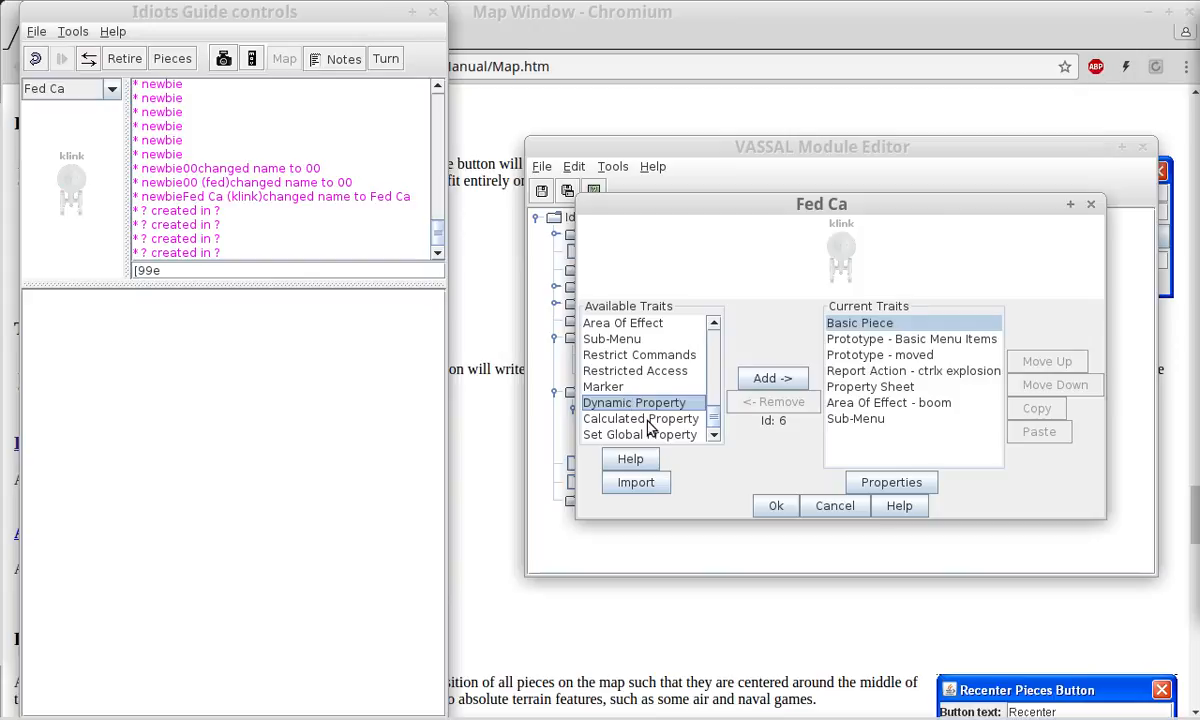
left_click(651, 420)
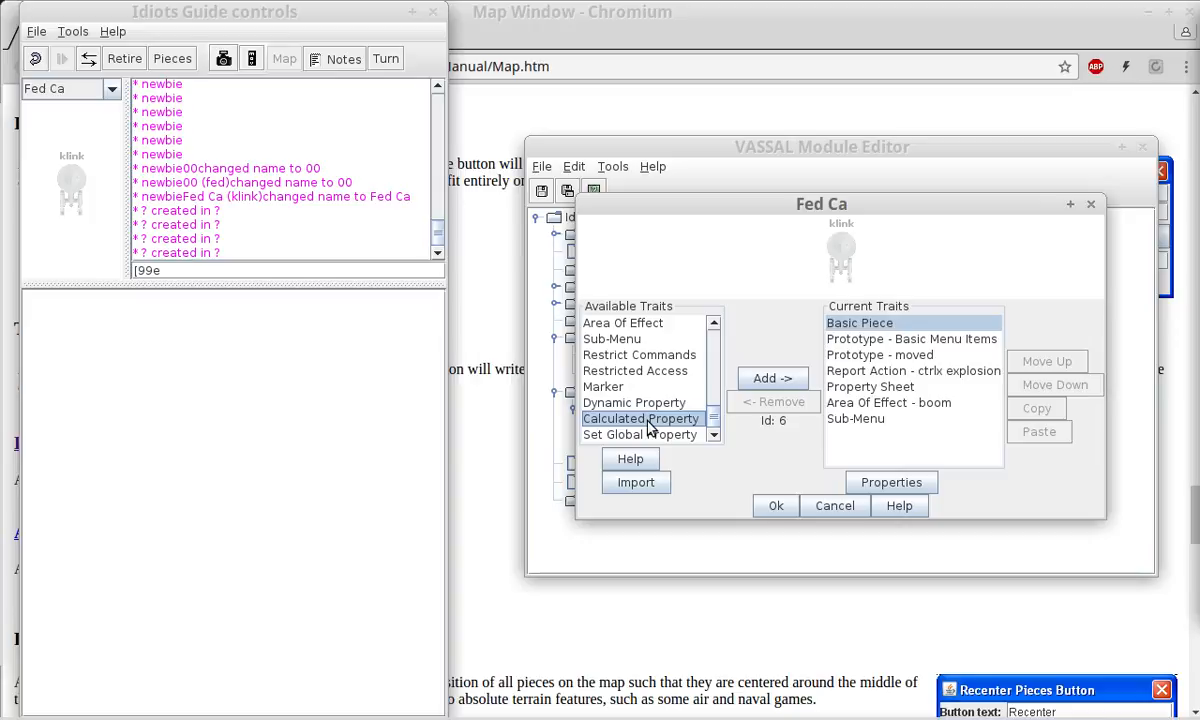
left_click(622, 339)
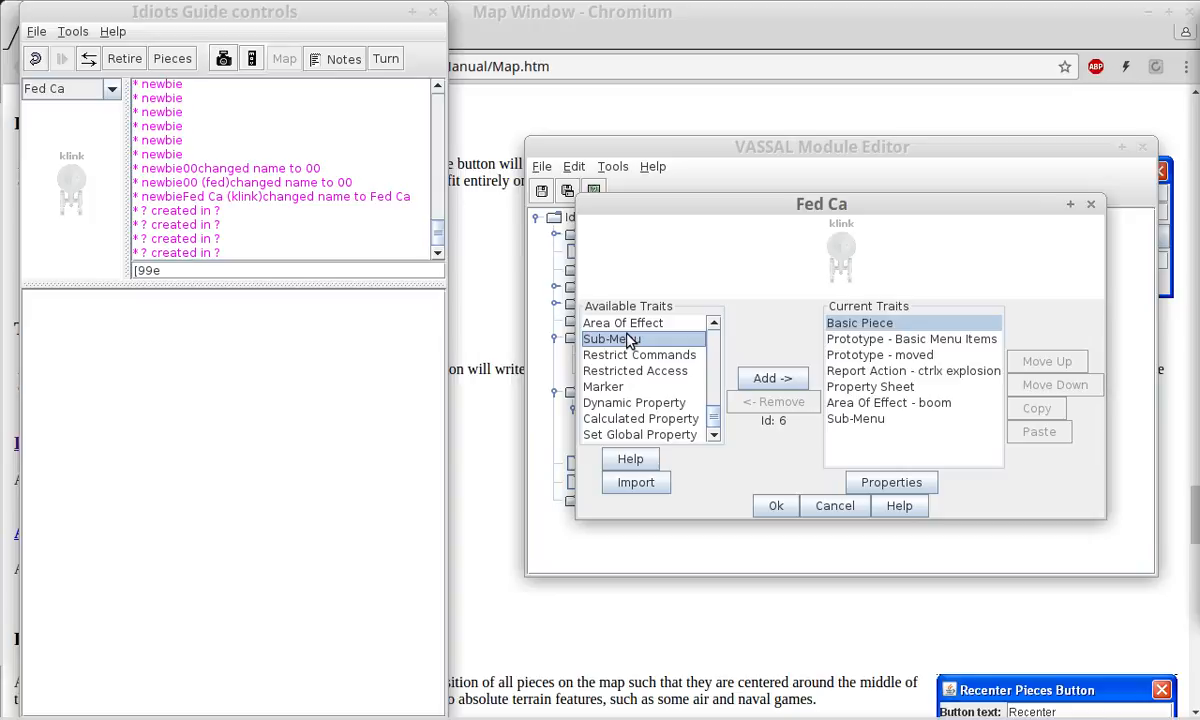
left_click(630, 403)
left_click(785, 378)
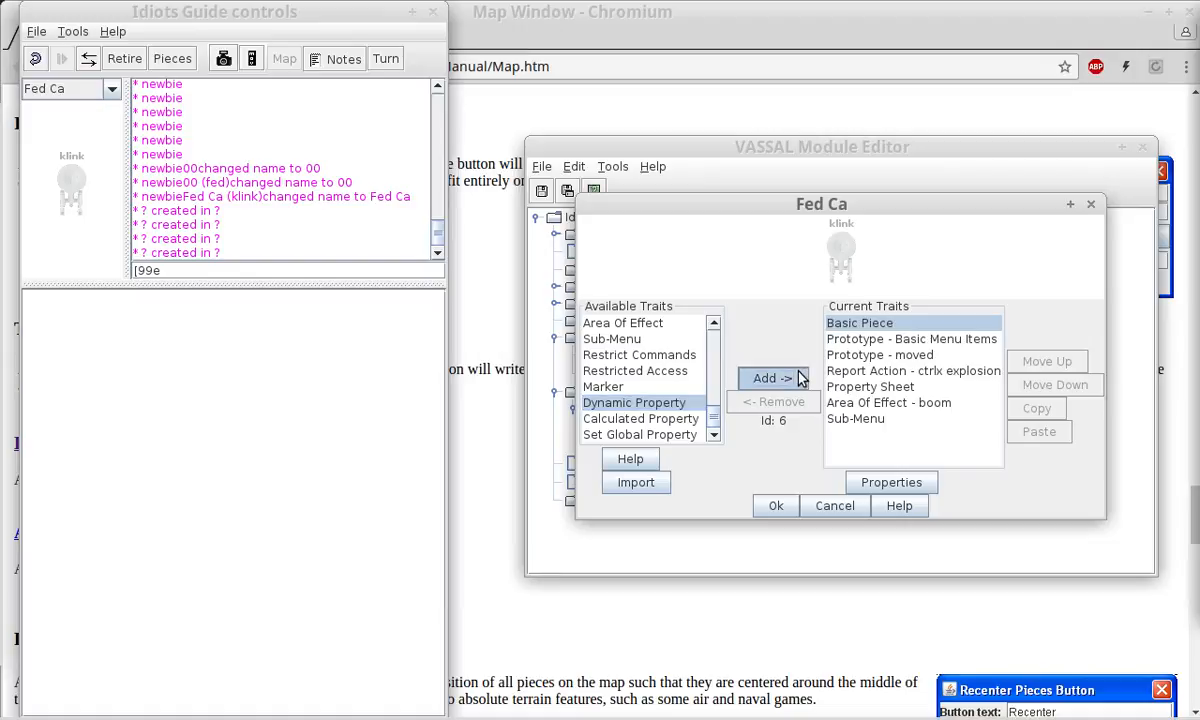
left_click_drag(815, 424, 816, 367)
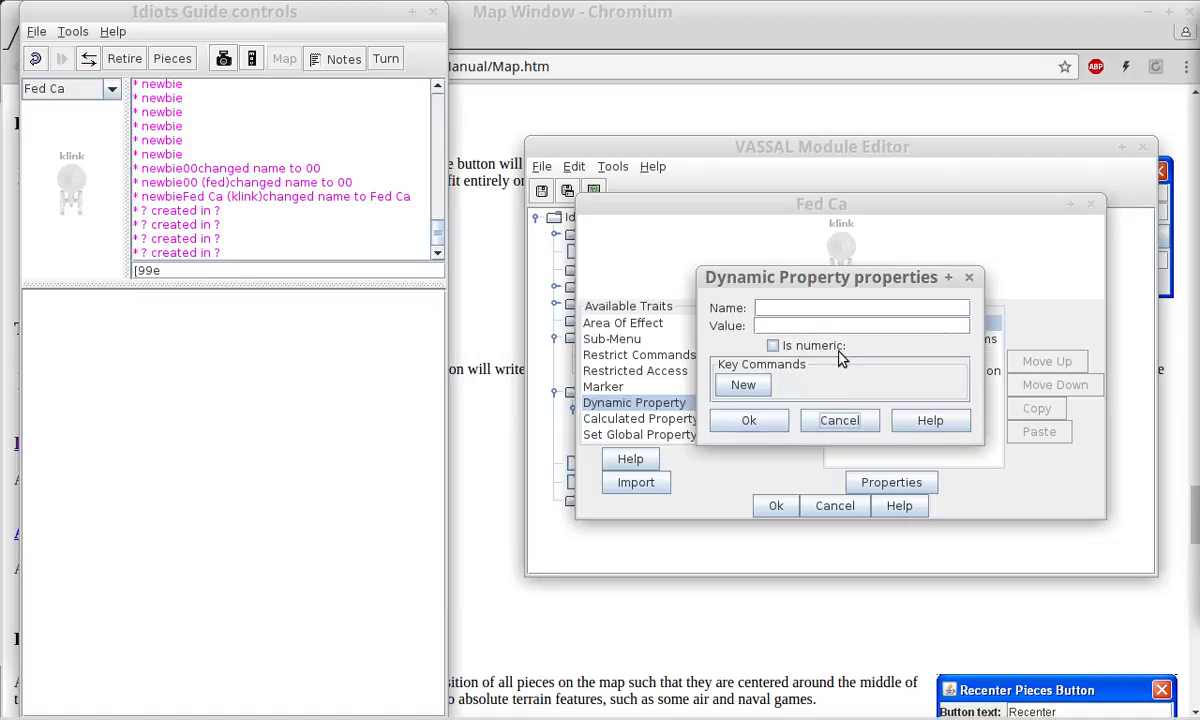
left_click(853, 424)
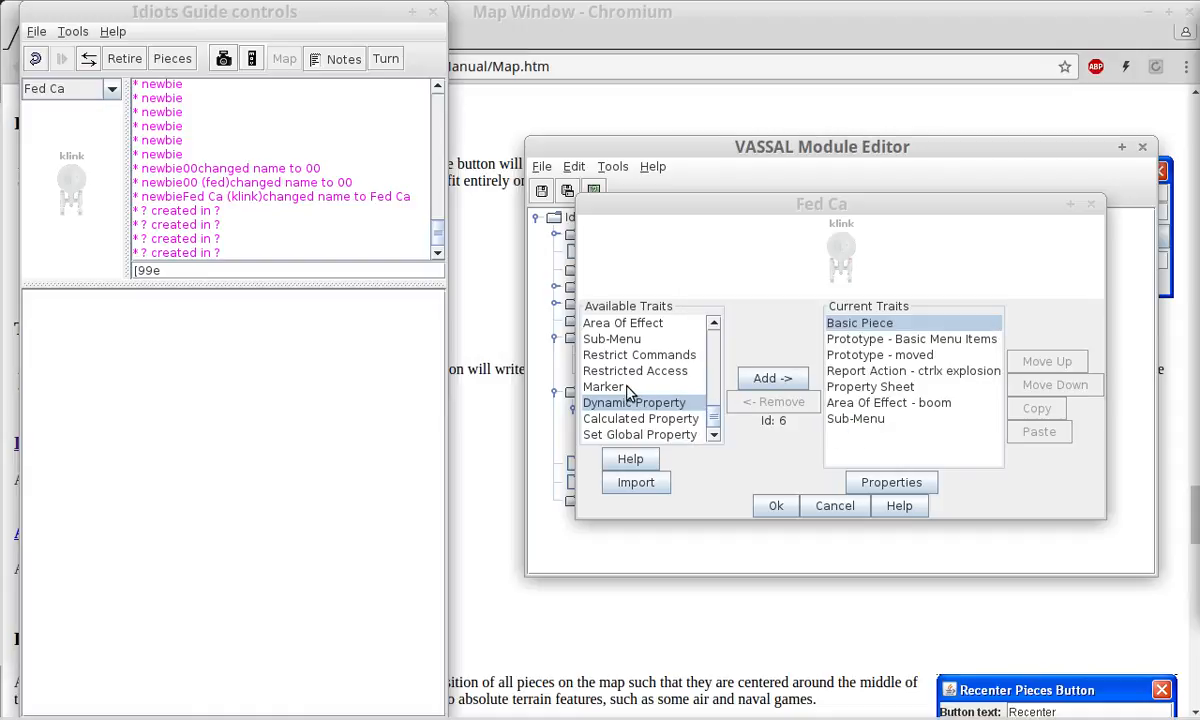
Start a Marker trait on the Fed Ca and read the Marker page of the reference manual.
left_click(628, 390)
left_click(773, 378)
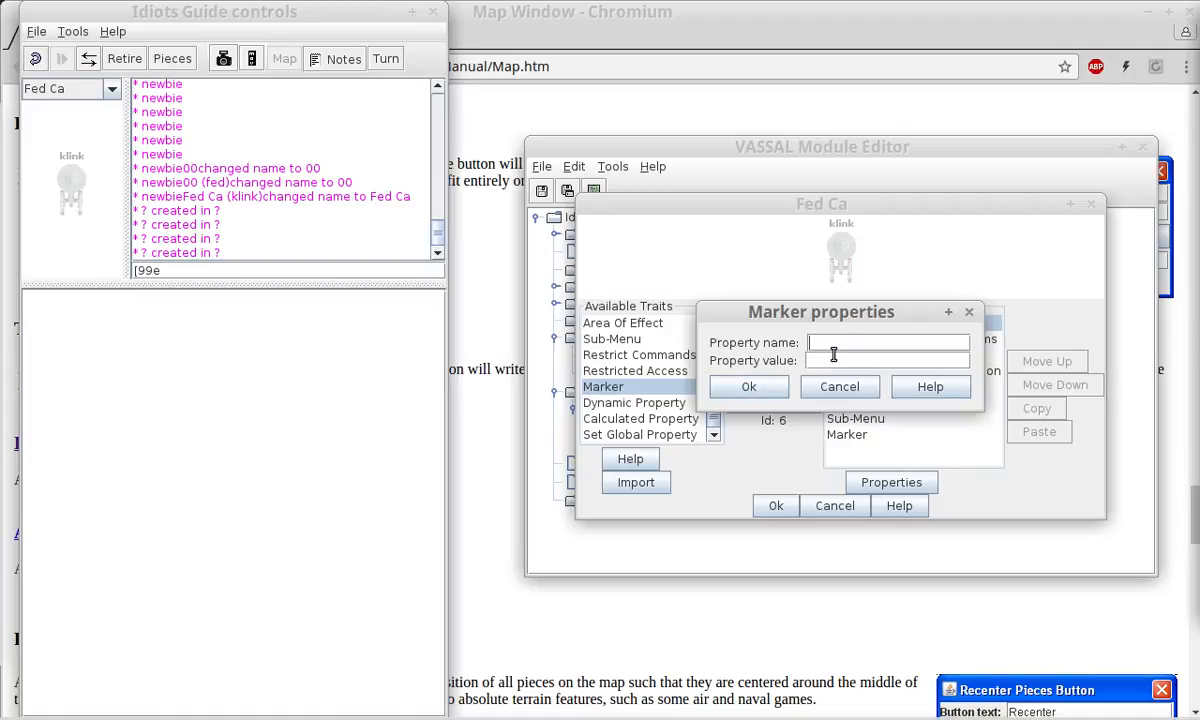
left_click(929, 388)
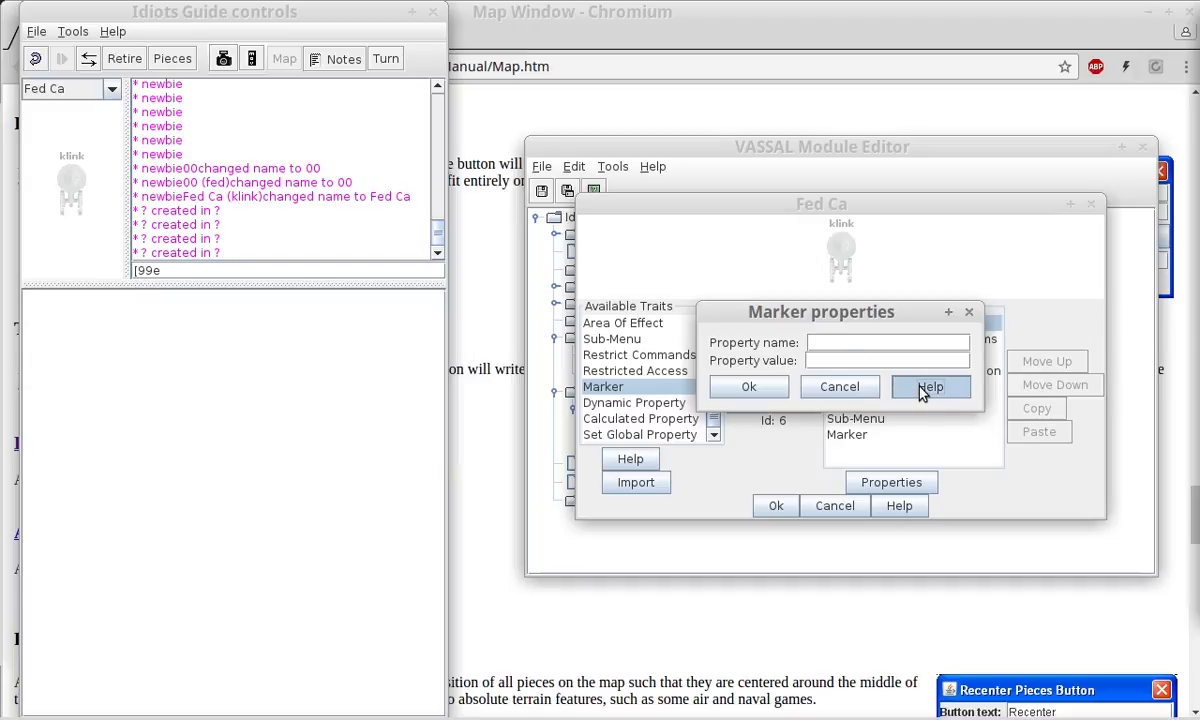
left_click_drag(1199, 80, 439, 130)
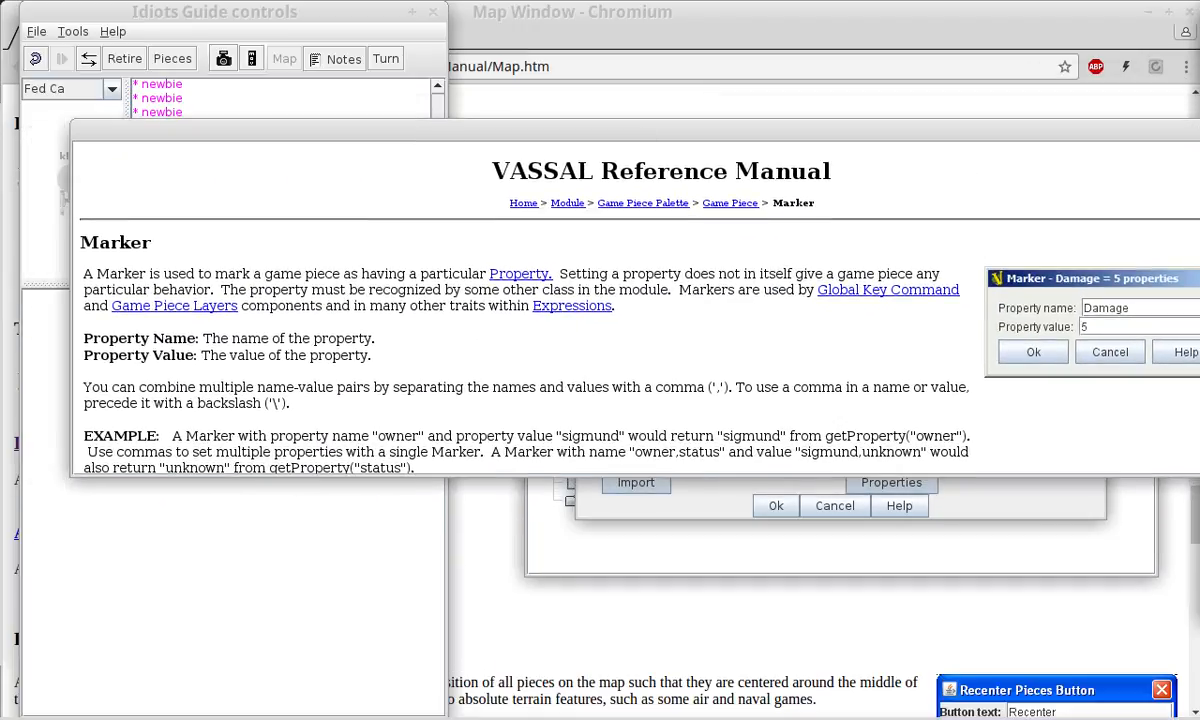
left_click_drag(1199, 125, 1070, 122)
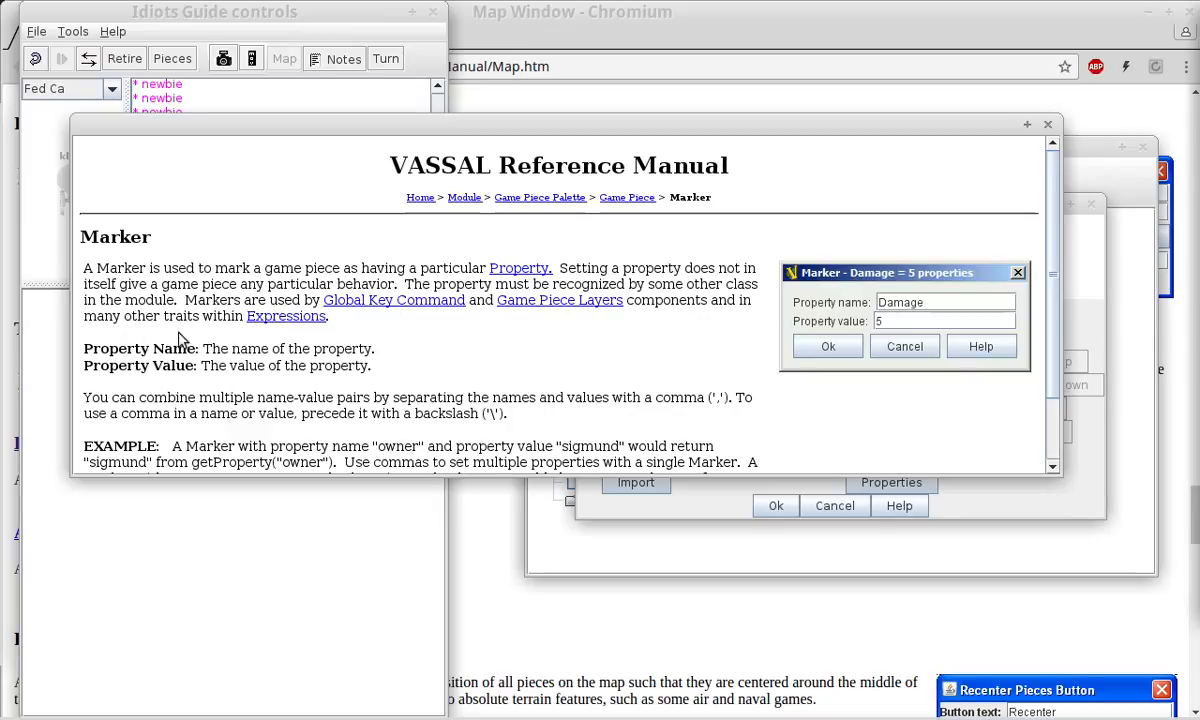
scroll(280, 354, "down", 3)
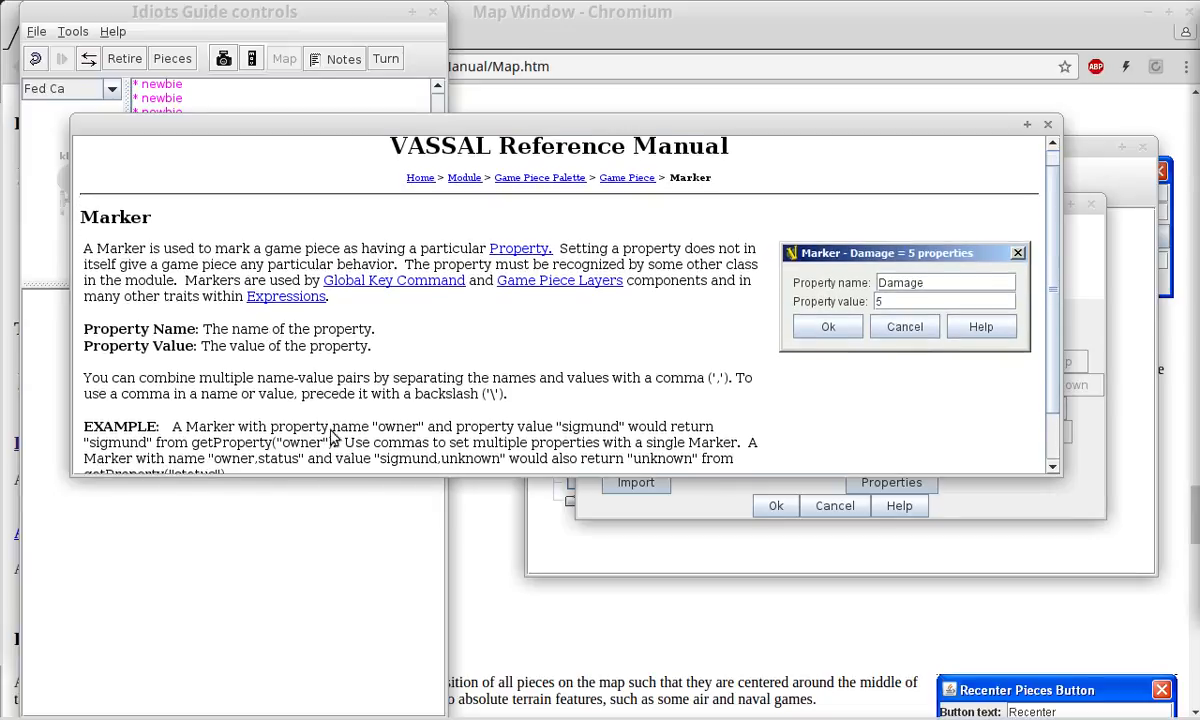
scroll(385, 420, "down", 4)
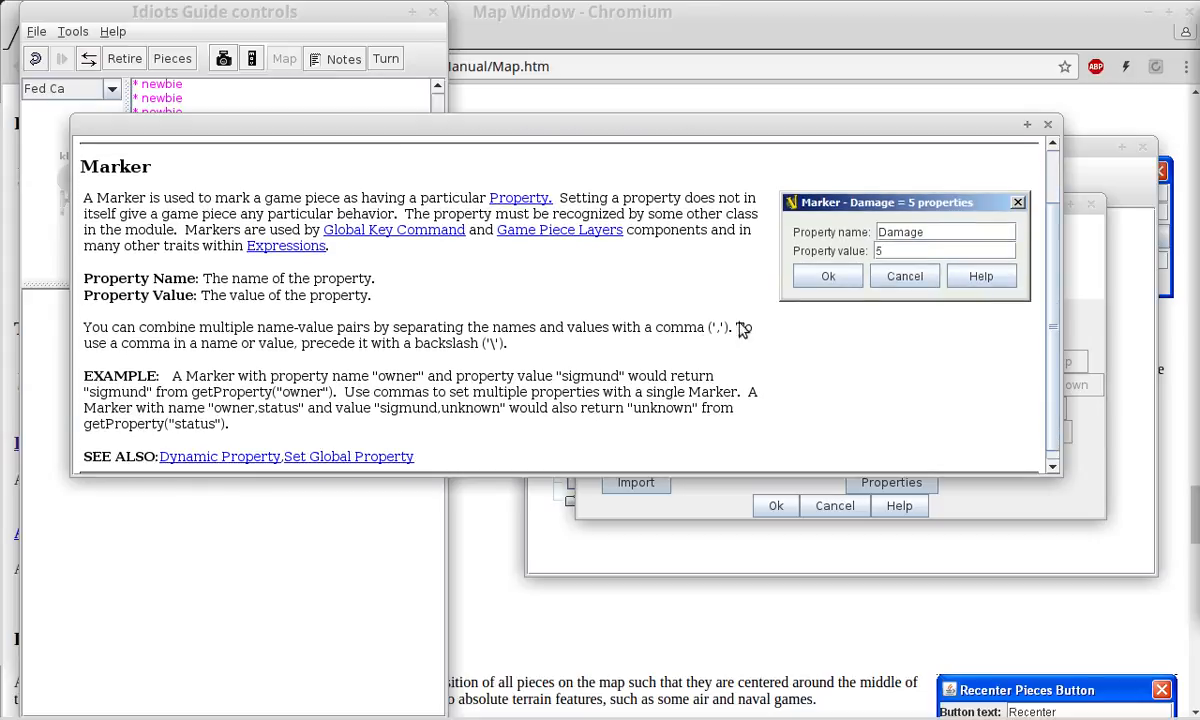
scroll(1053, 290, "down", 1)
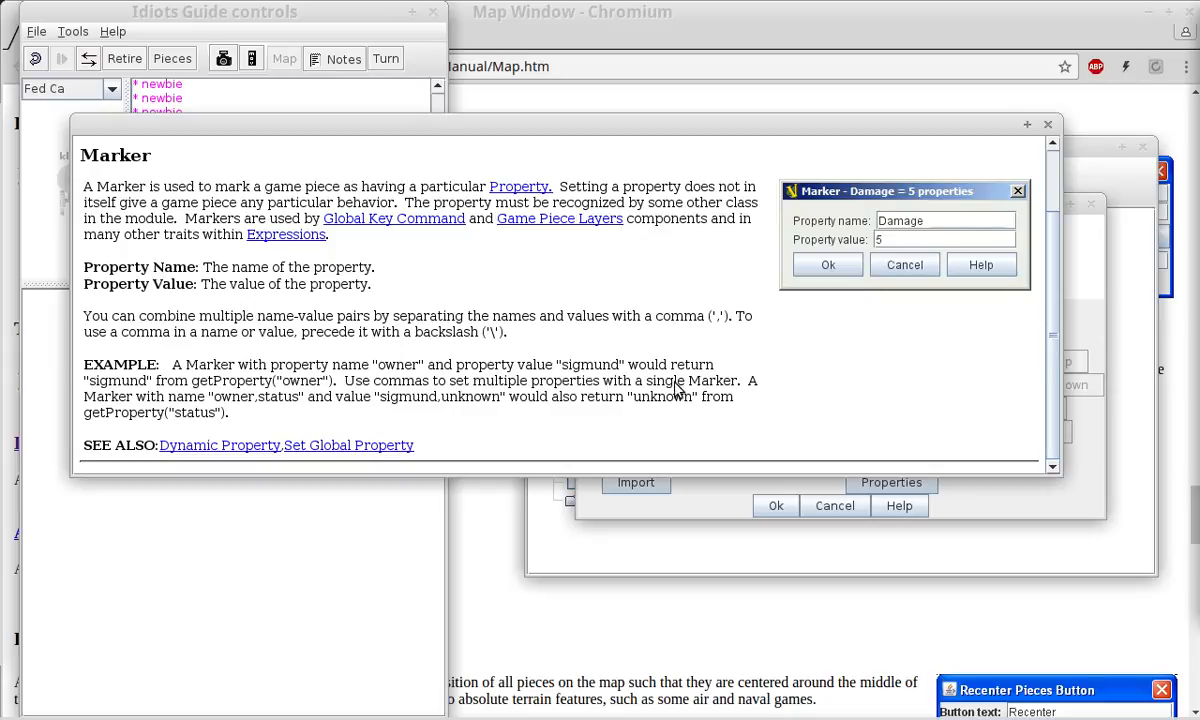
left_click(1048, 125)
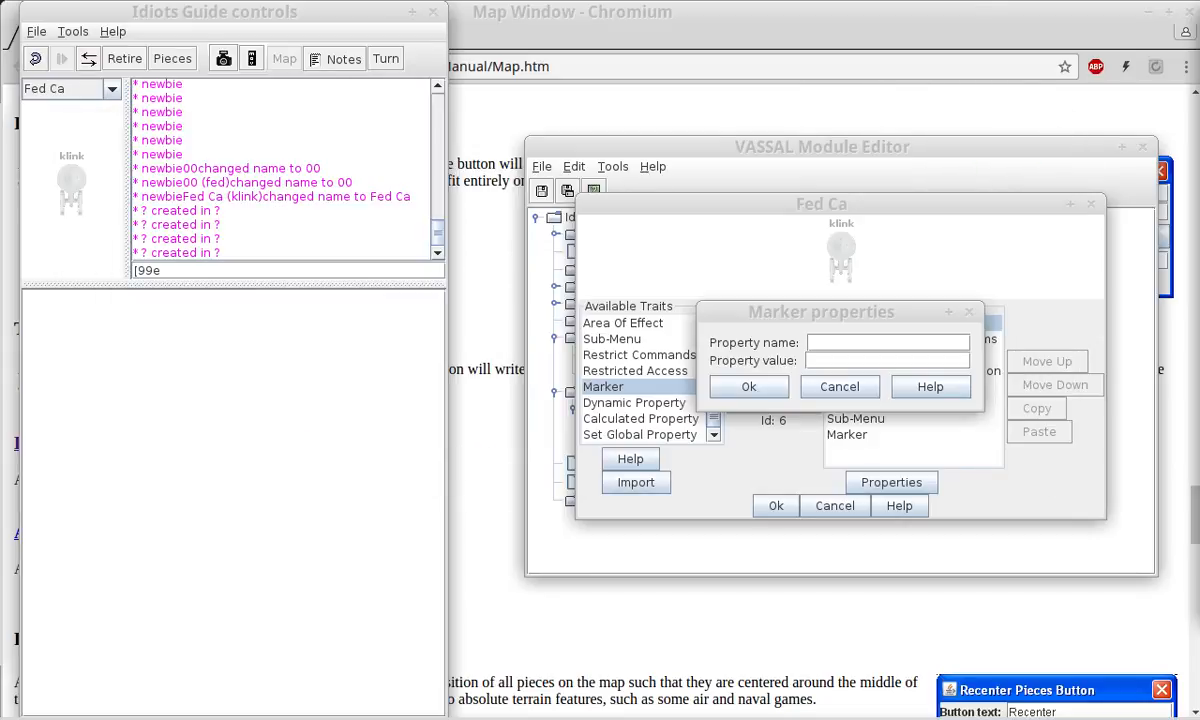
In the other module's editor, collapse Generic Pieces and Terrain and expand Starships down to the Federation pieces.
left_click_drag(1199, 184, 316, 183)
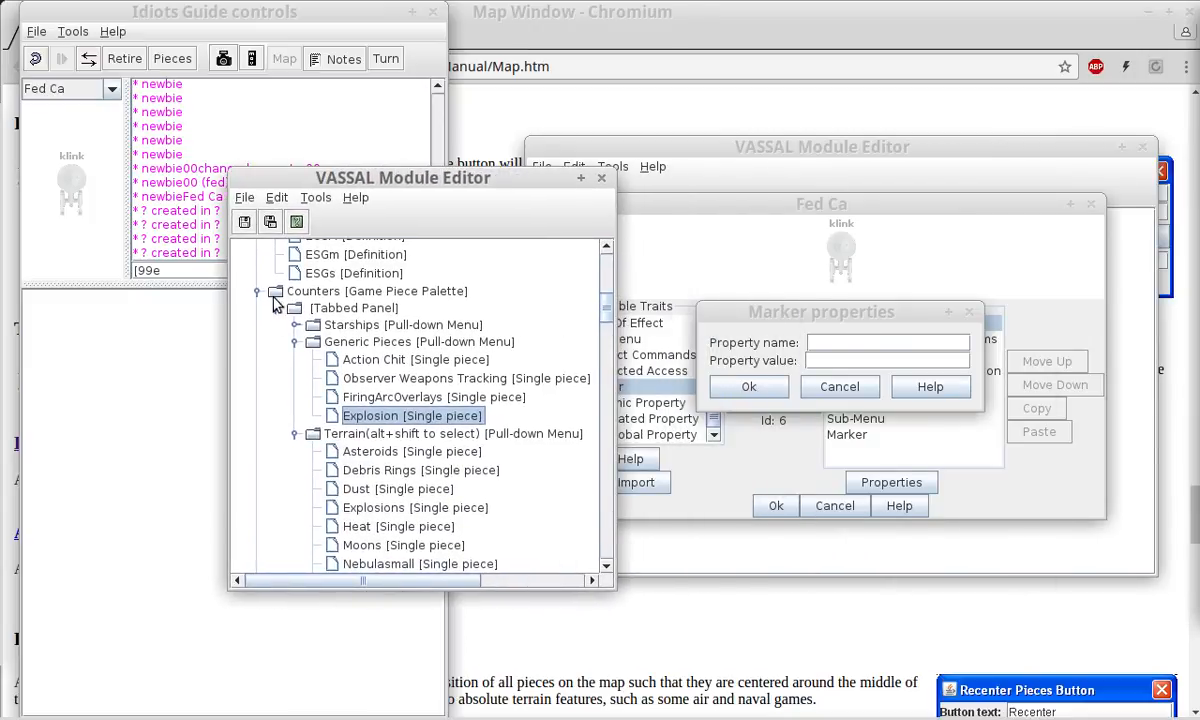
double_click(303, 341)
left_click(295, 358)
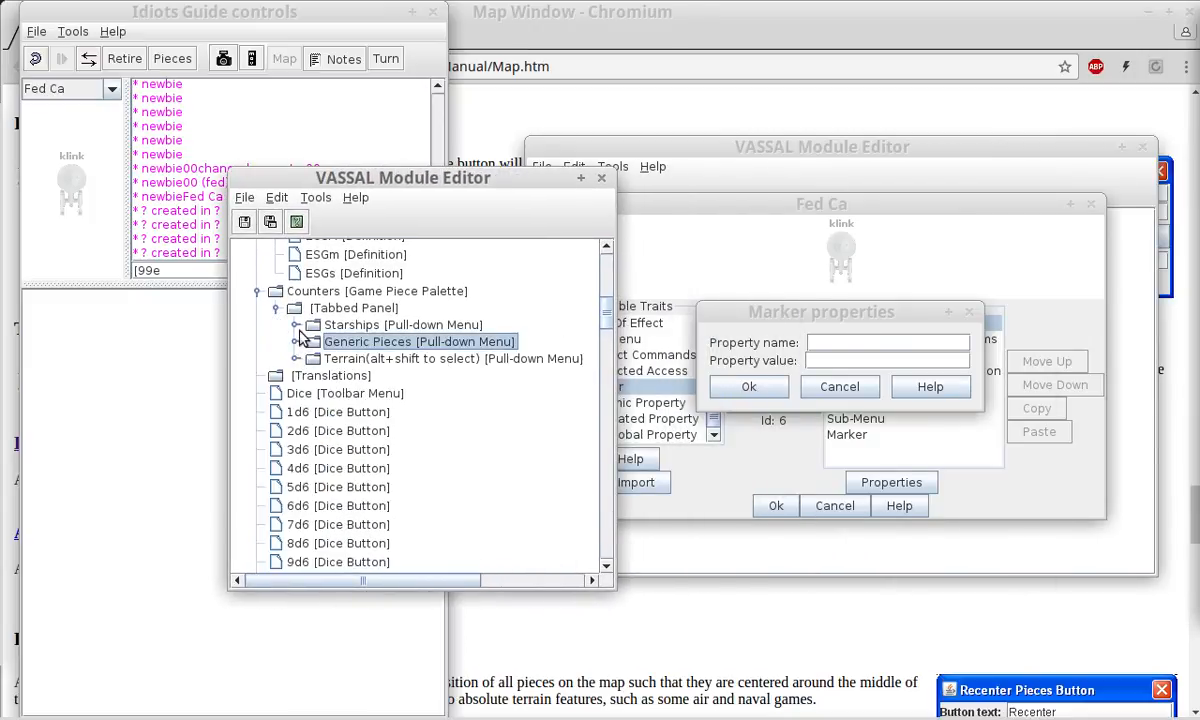
left_click(295, 325)
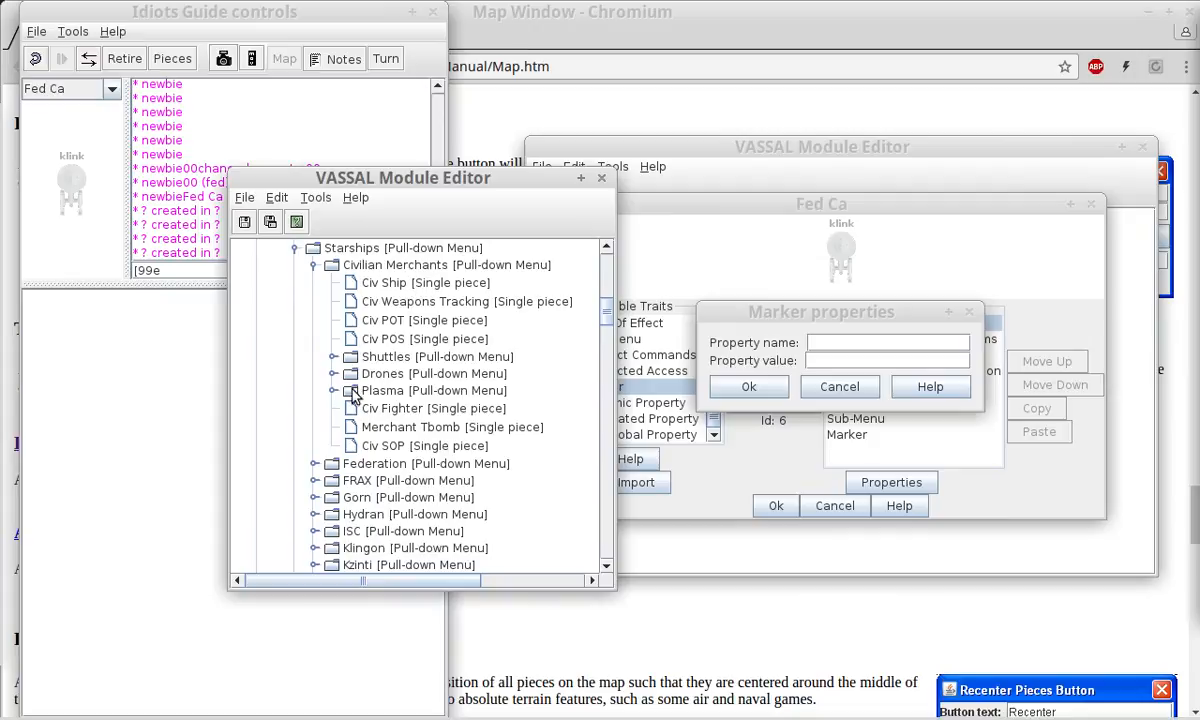
left_click(314, 265)
left_click(314, 282)
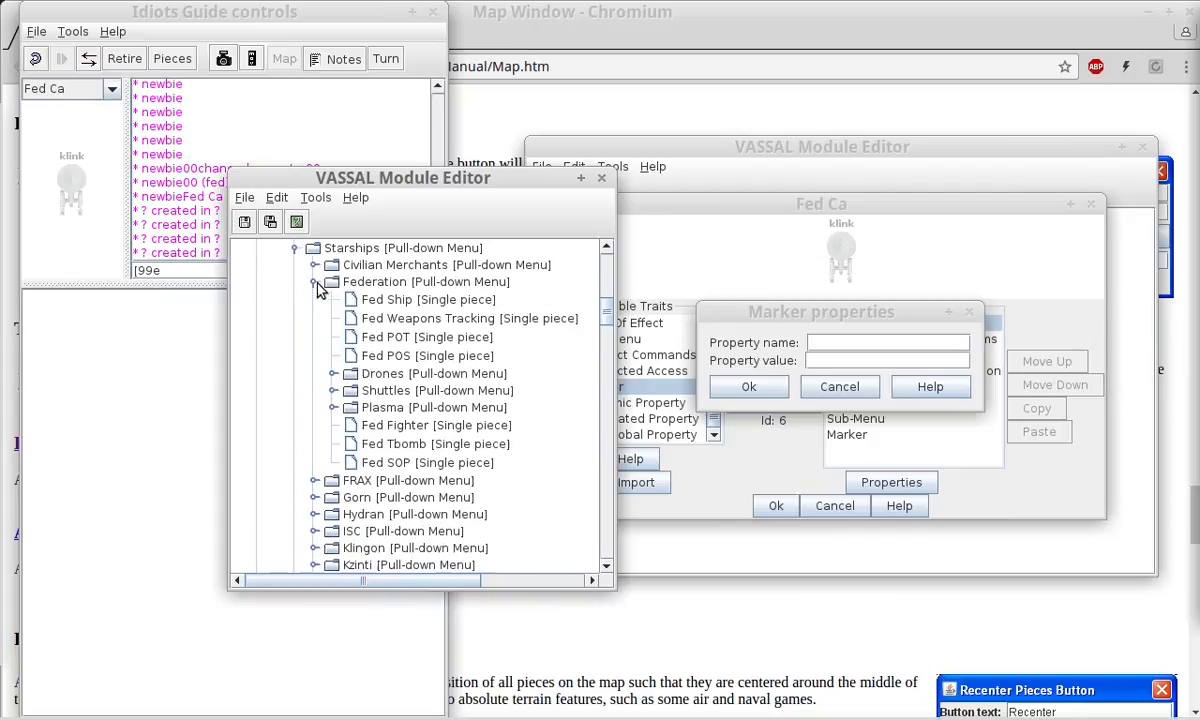
Inspect the property name and value of the Fed Ship's Marker trait, leaving the piece unchanged.
double_click(400, 302)
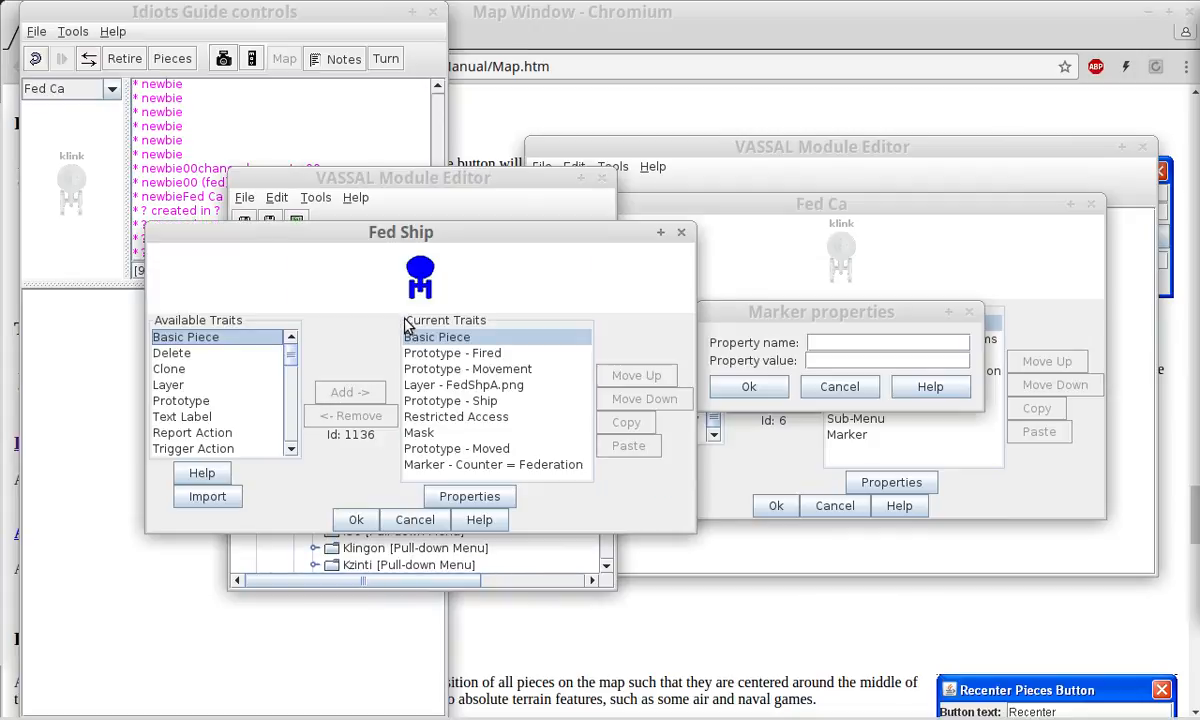
left_click(563, 466)
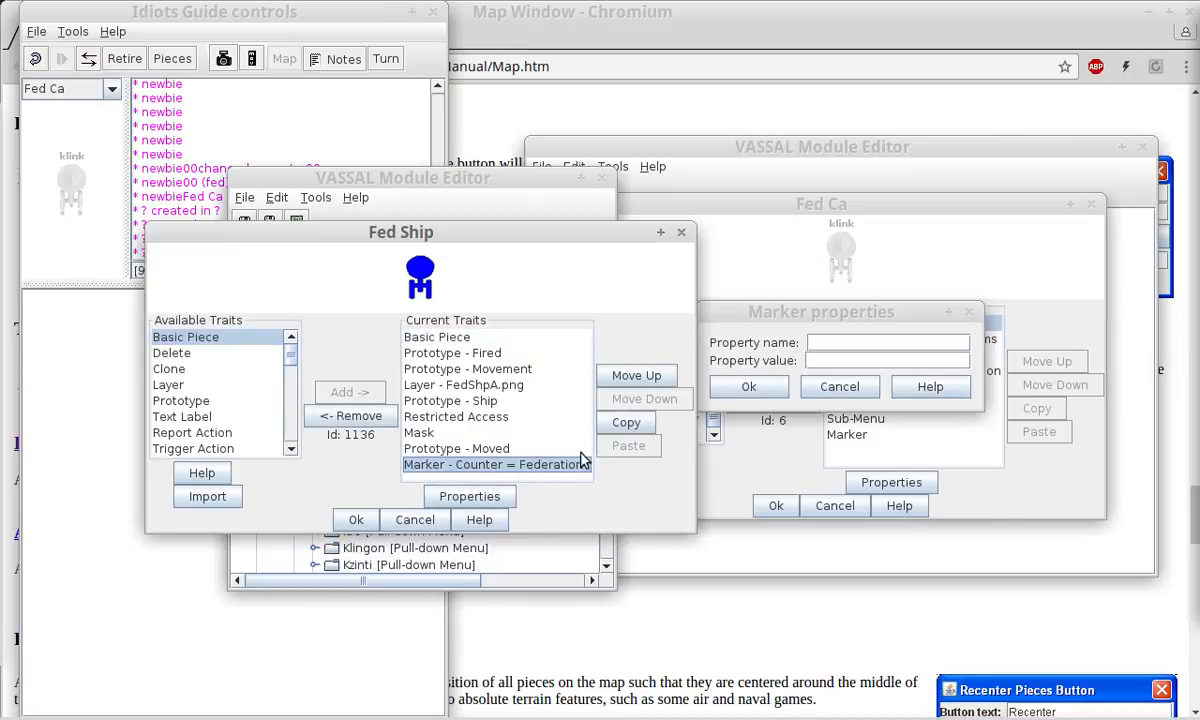
double_click(478, 465)
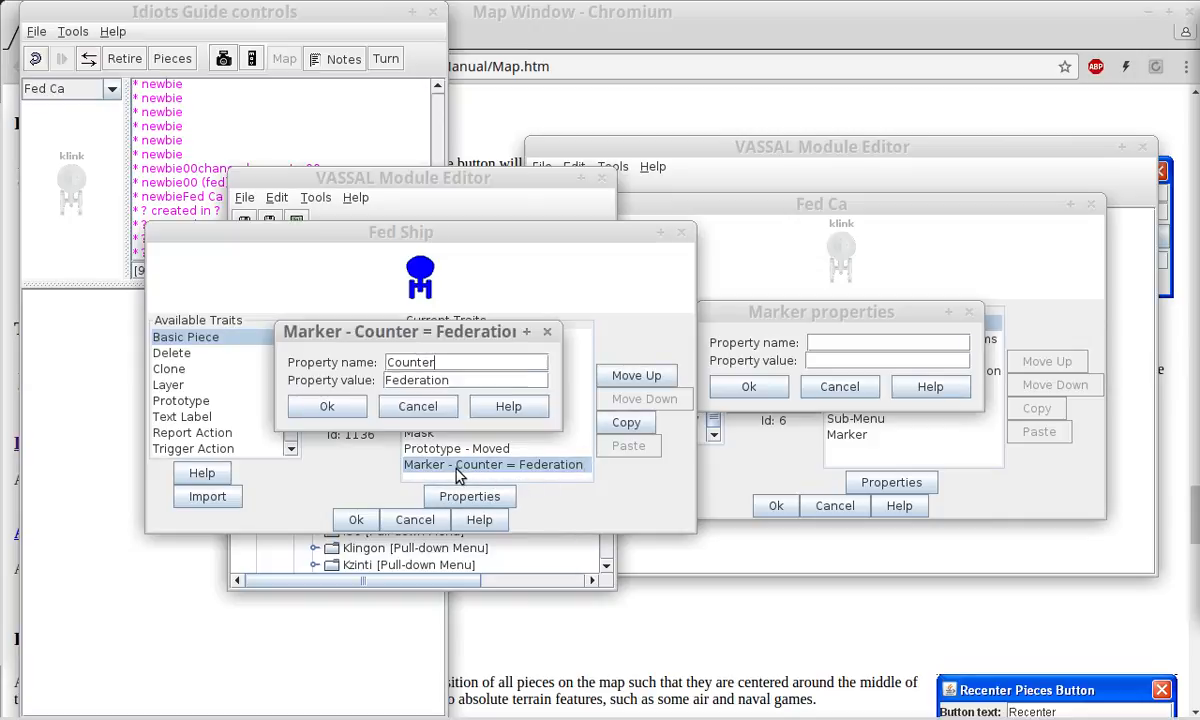
left_click(399, 402)
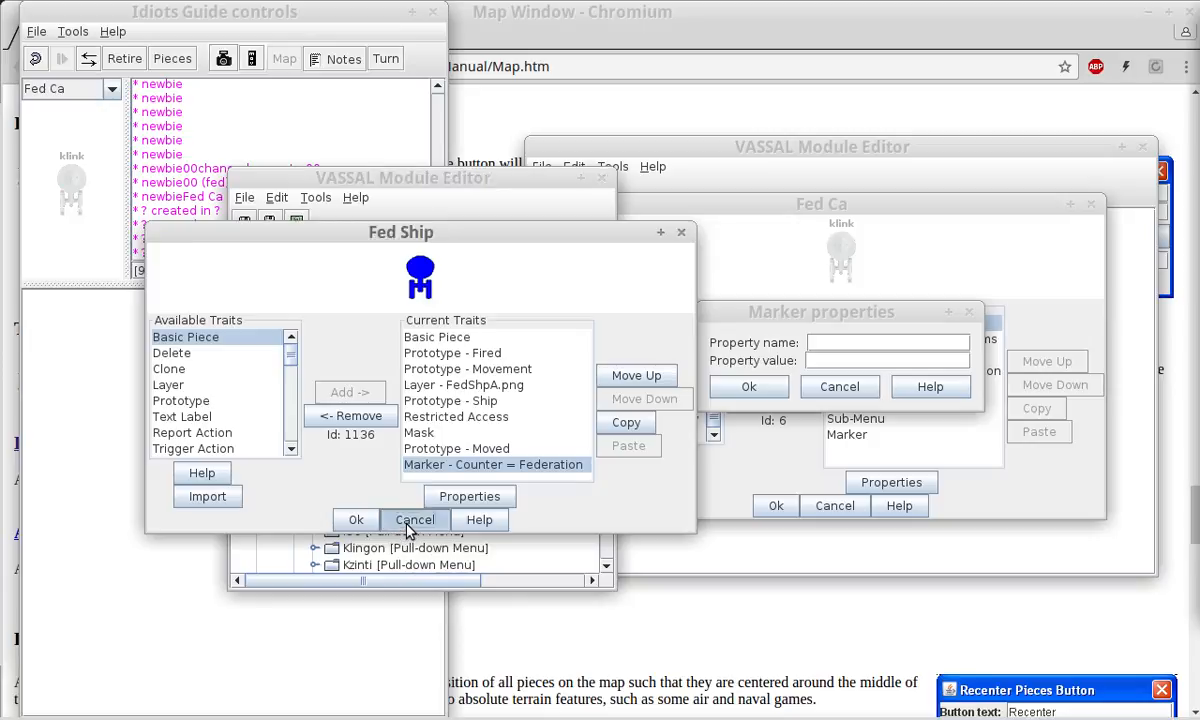
left_click(413, 521)
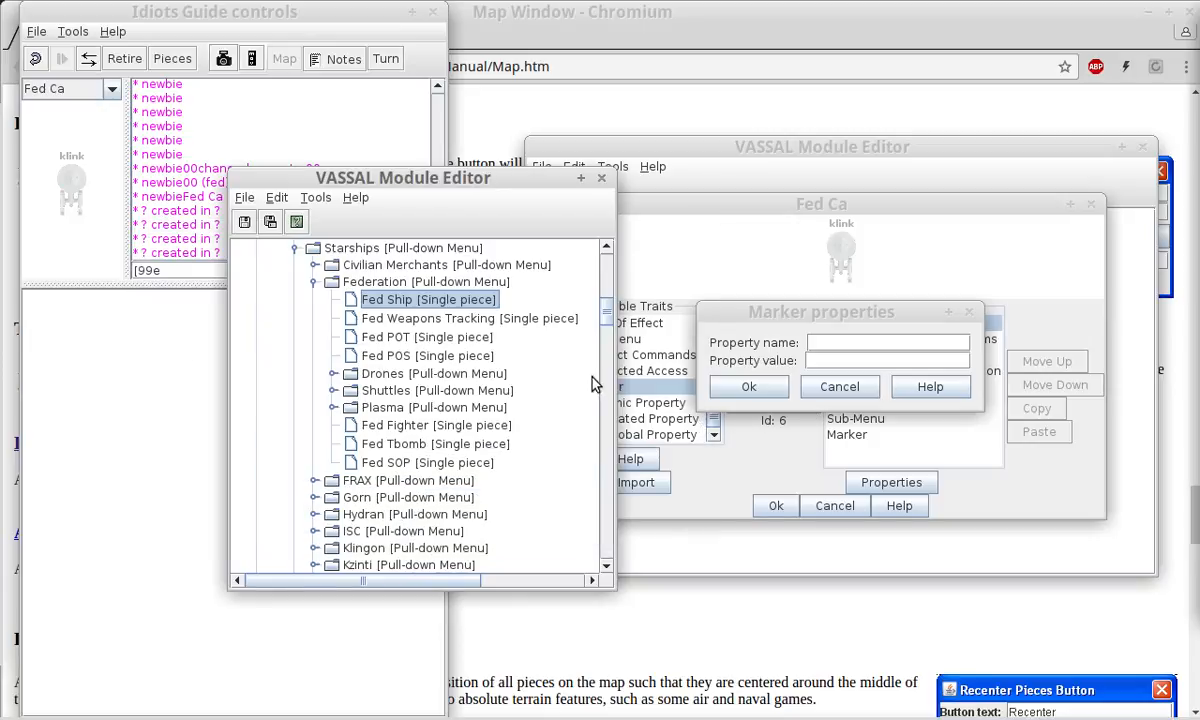
Bring the Star Fleet Battles Cadet Module controls into view and open the Units On Map and Orion Units Only lists.
left_click_drag(1199, 338, 592, 95)
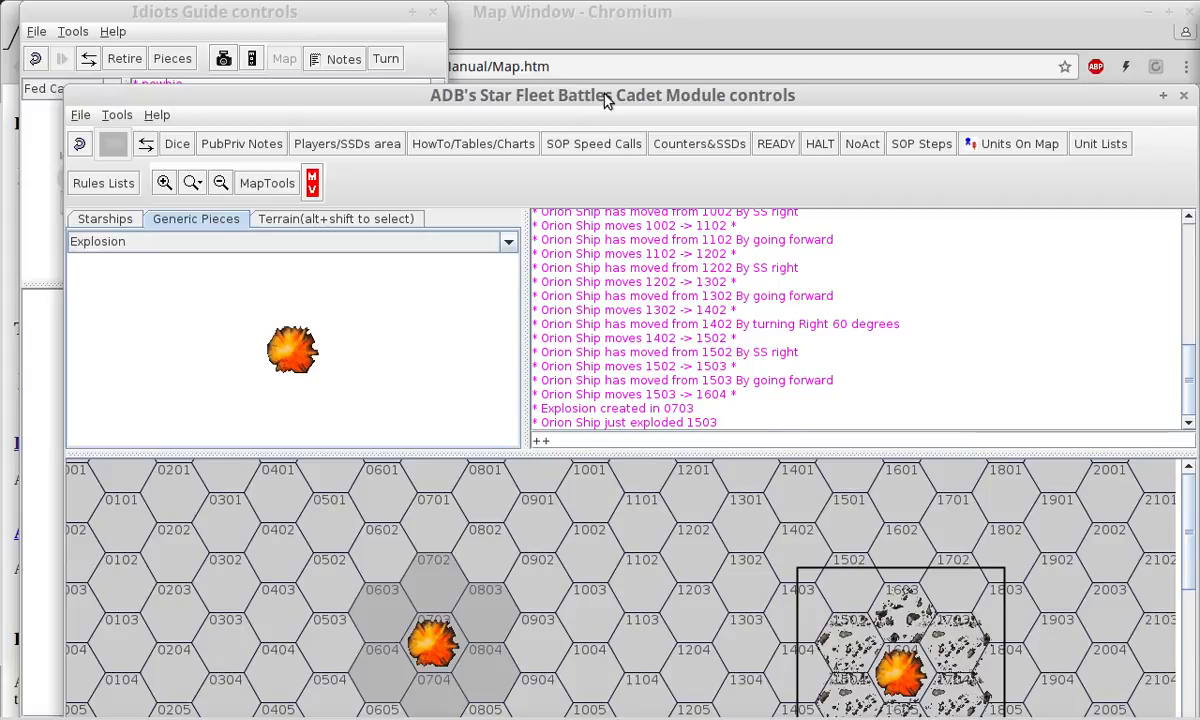
left_click(1043, 147)
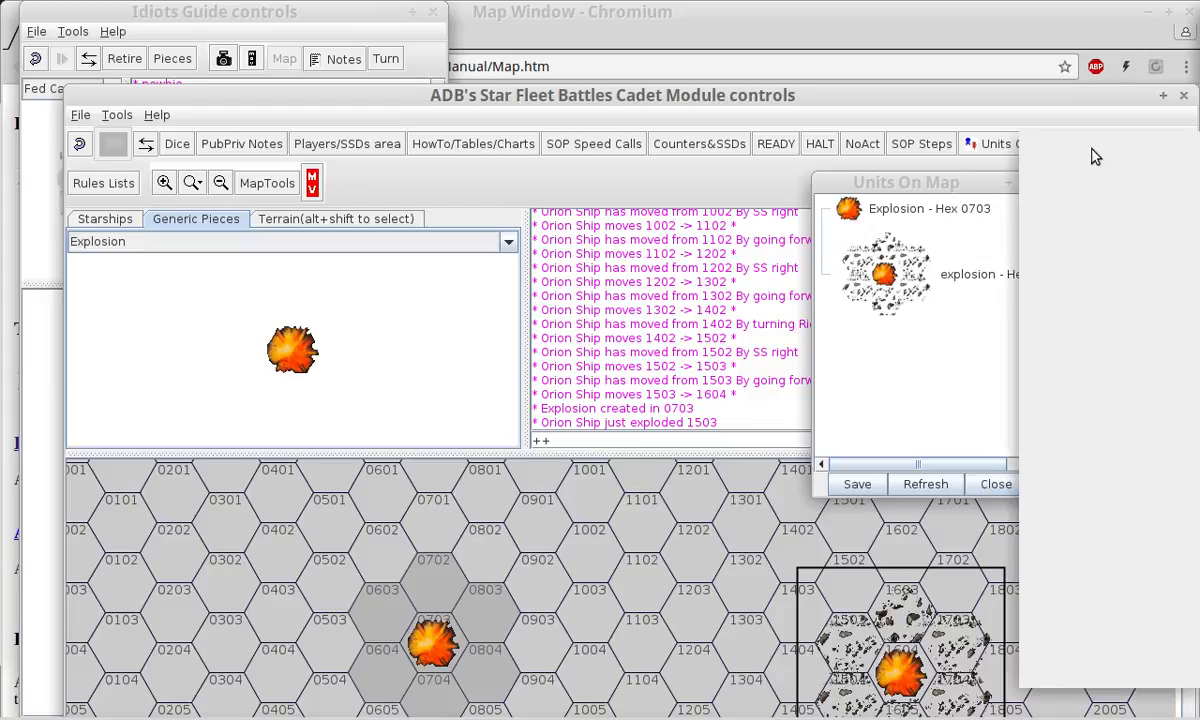
left_click(1097, 151)
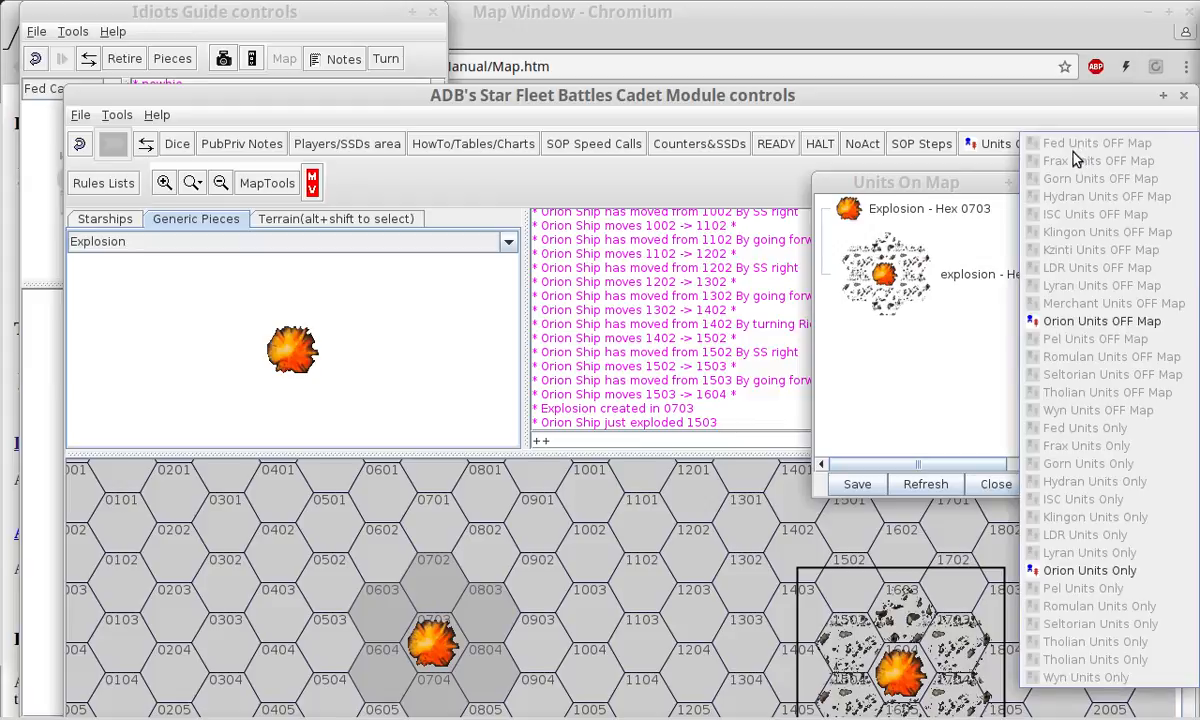
left_click(1083, 328)
left_click(1075, 570)
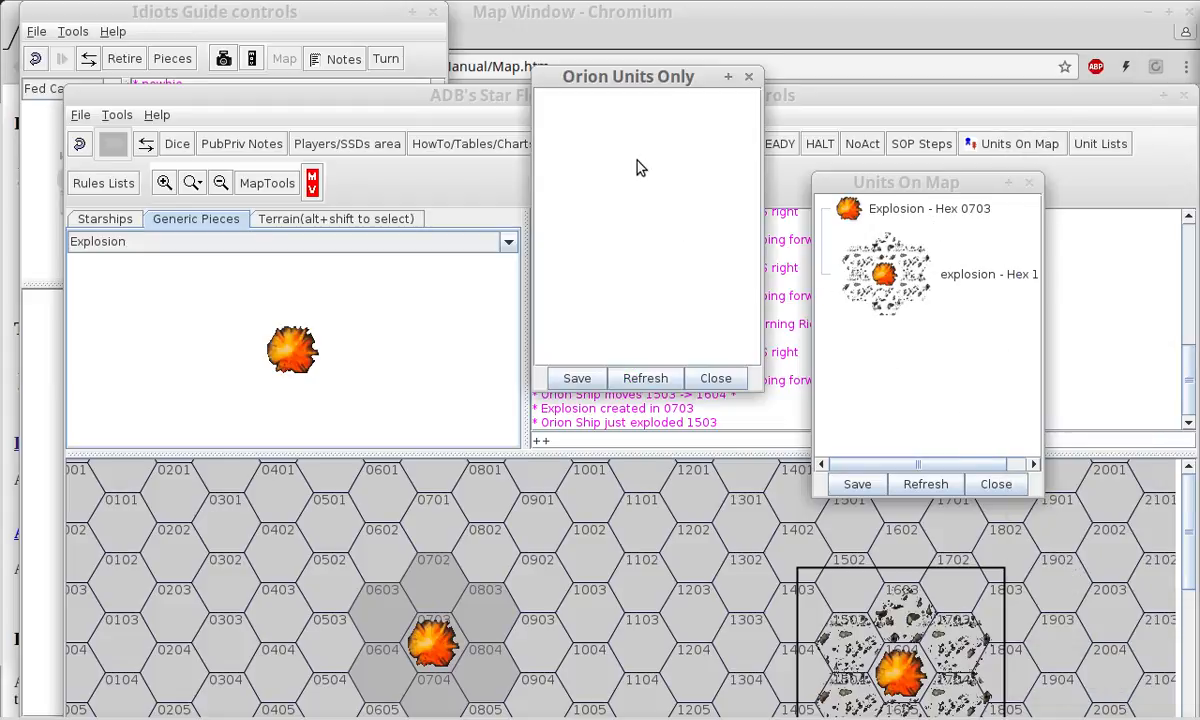
Place an Orion Ship in hex 1002, refresh both unit lists, and select the ship in Units On Map.
left_click(133, 228)
left_click_drag(310, 370, 600, 548)
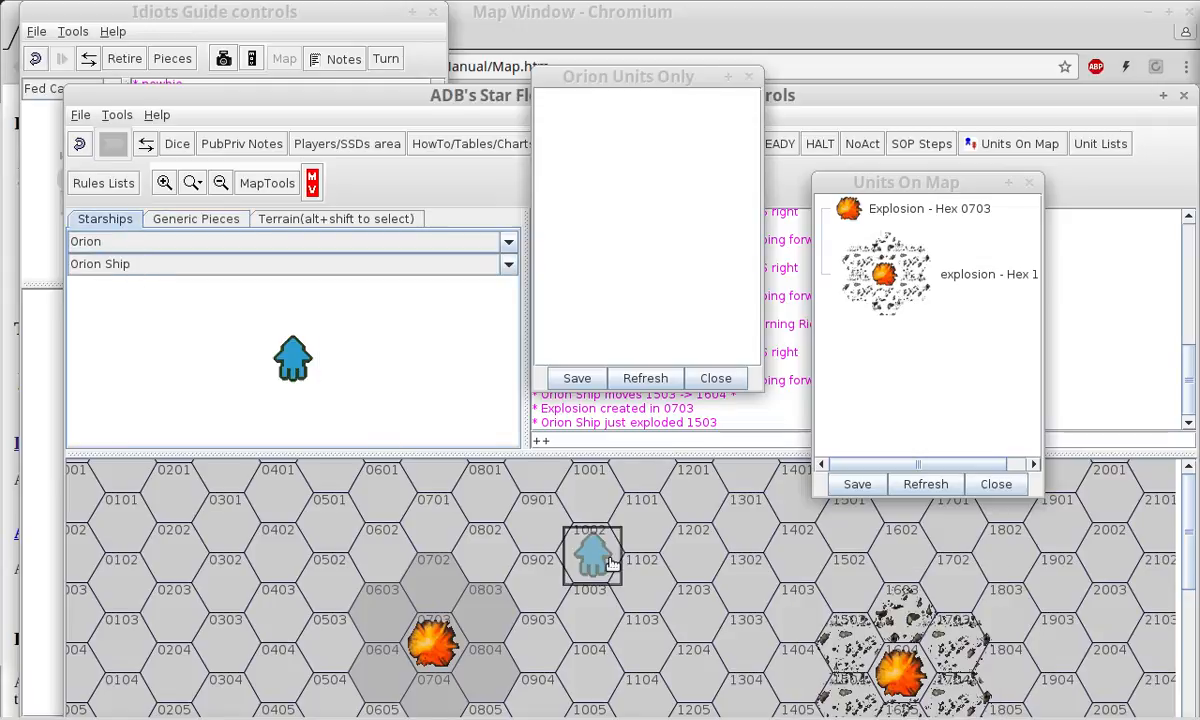
left_click(645, 378)
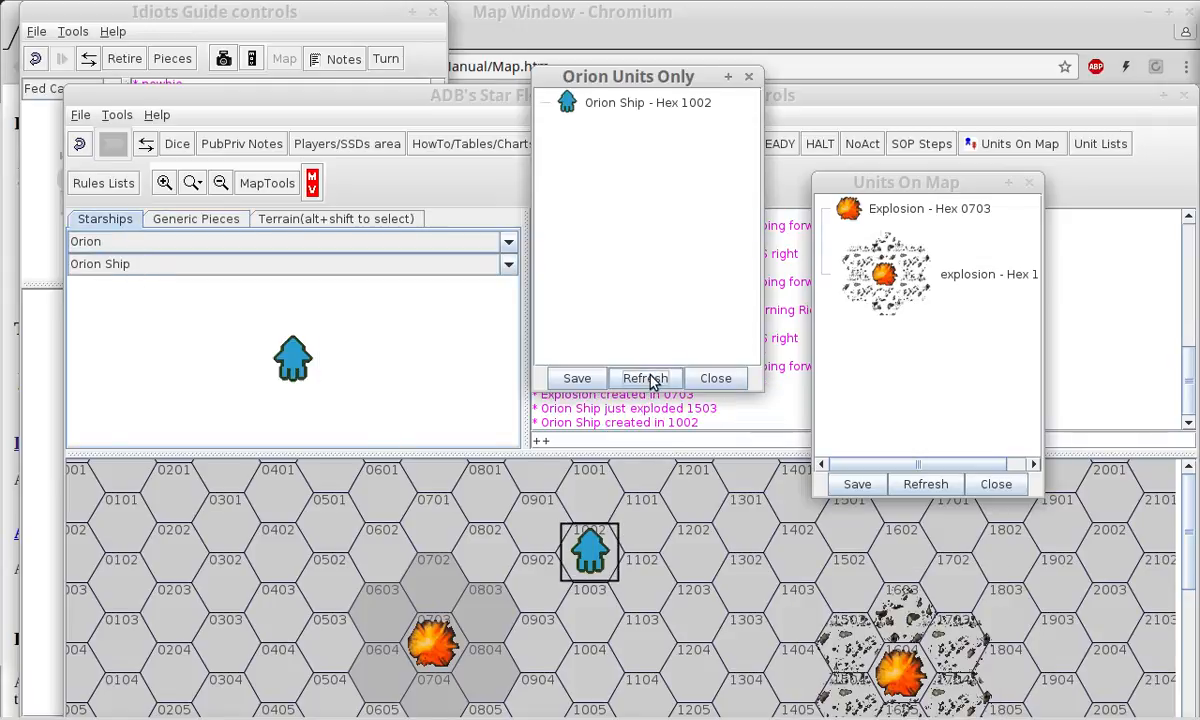
left_click(925, 484)
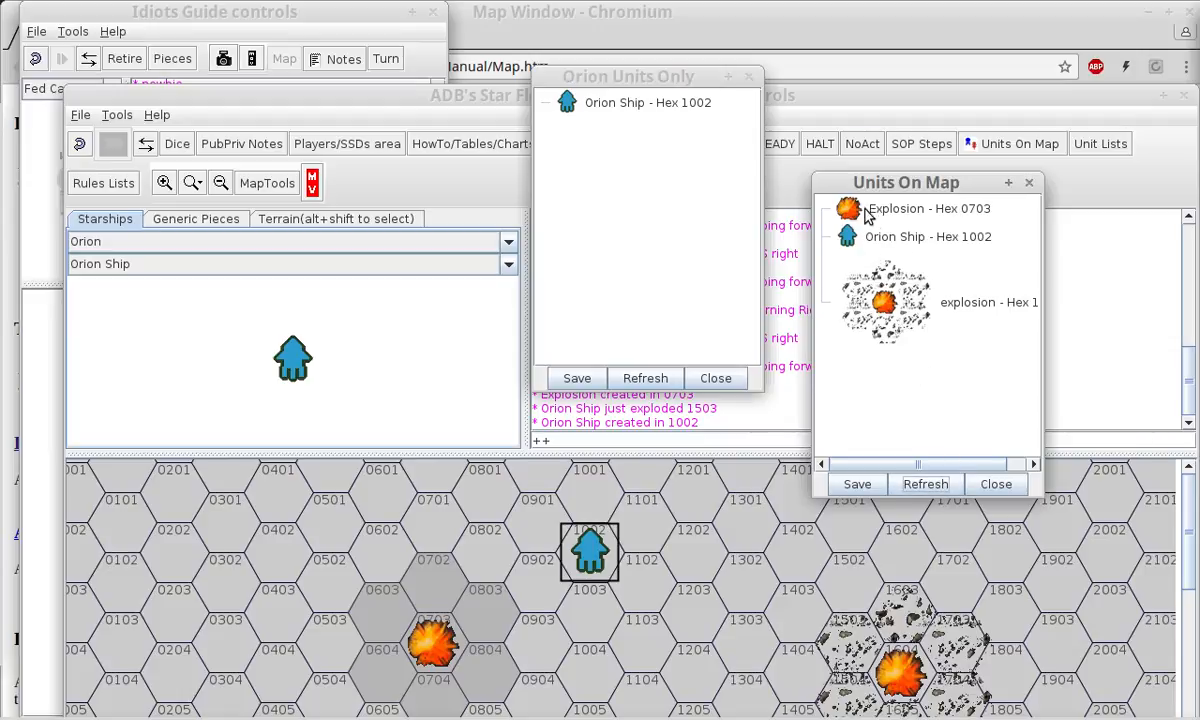
left_click(886, 246)
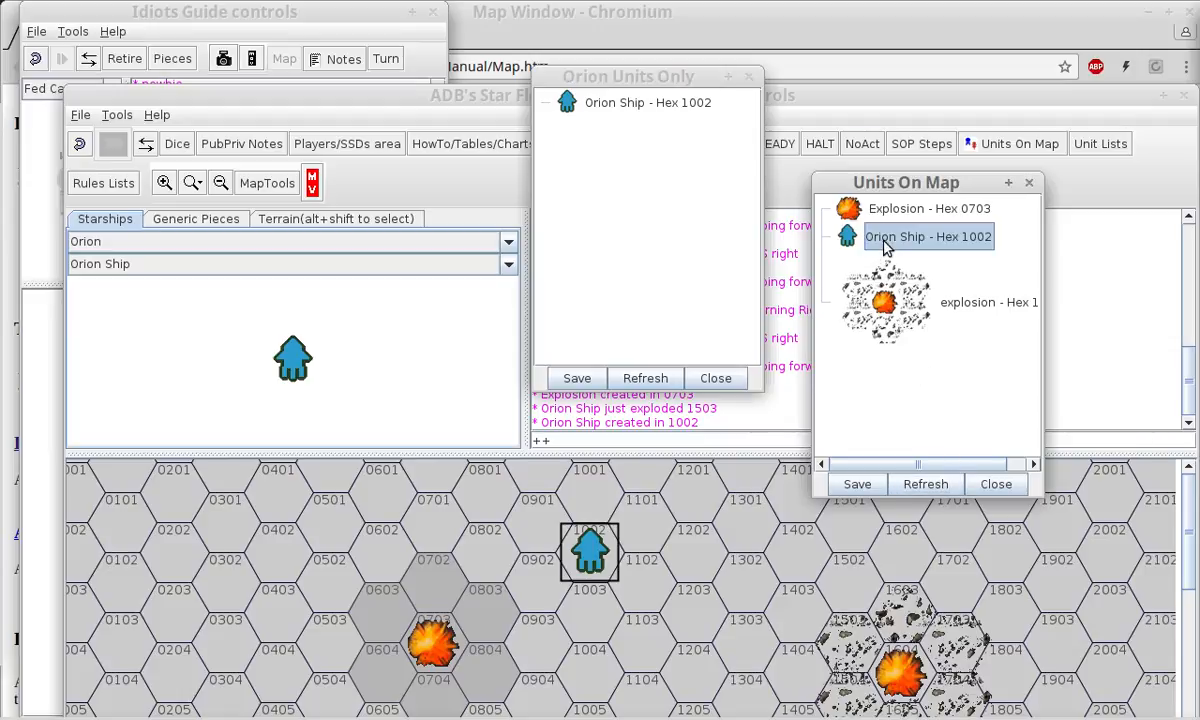
Select the Orion Ship in Orion Units Only, reposition that list, and open the available Unit Lists for review.
left_click(590, 170)
left_click(619, 110)
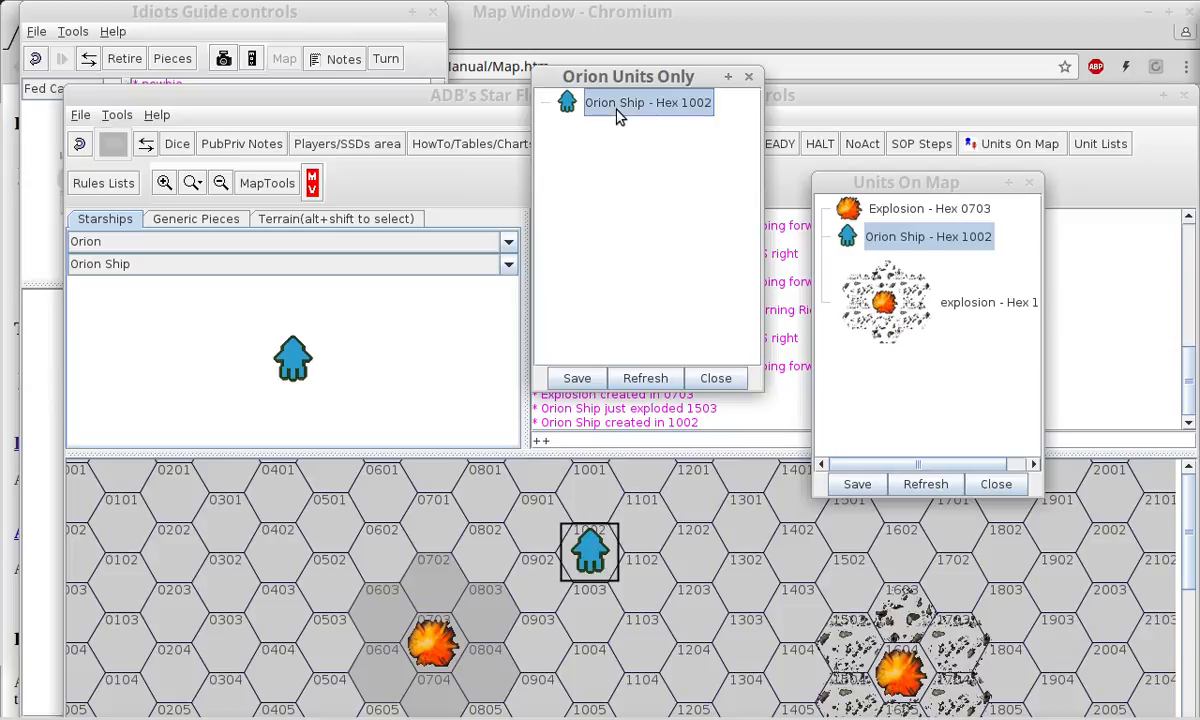
left_click_drag(631, 82, 627, 147)
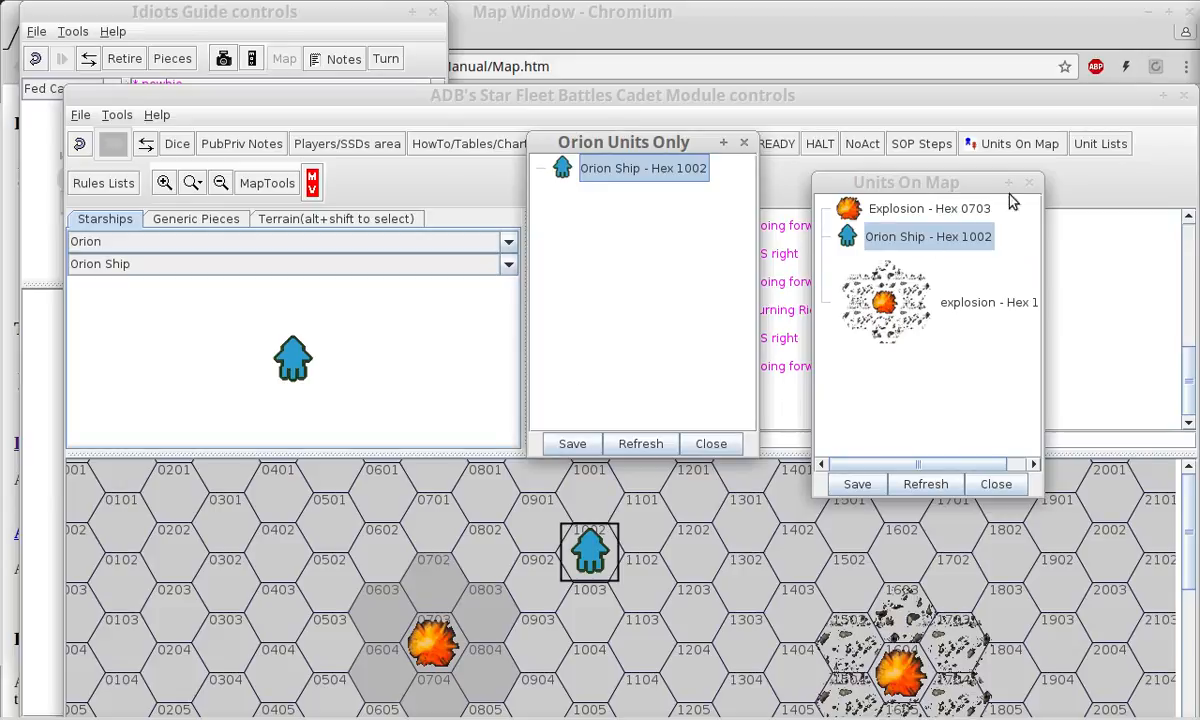
left_click(1088, 147)
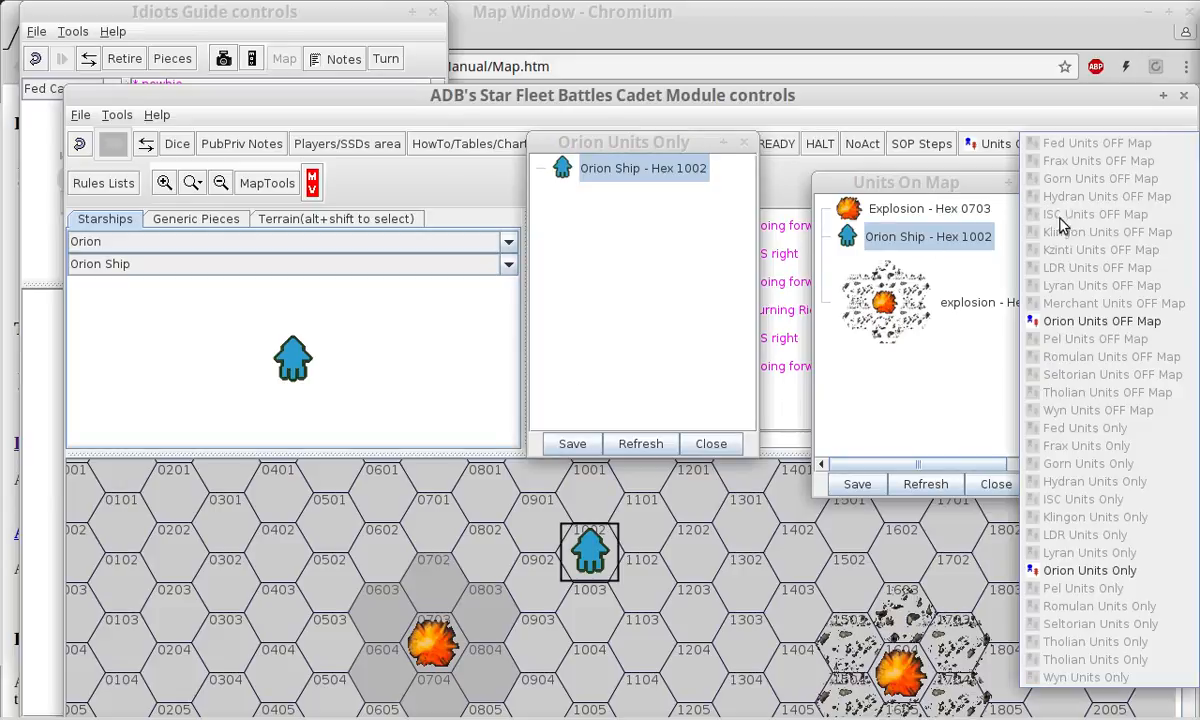
Move the Star Fleet Battles Cadet Module controls out of view and close the Units On Map and Orion Units Only lists.
left_click(718, 97)
left_click_drag(593, 95, 1199, 95)
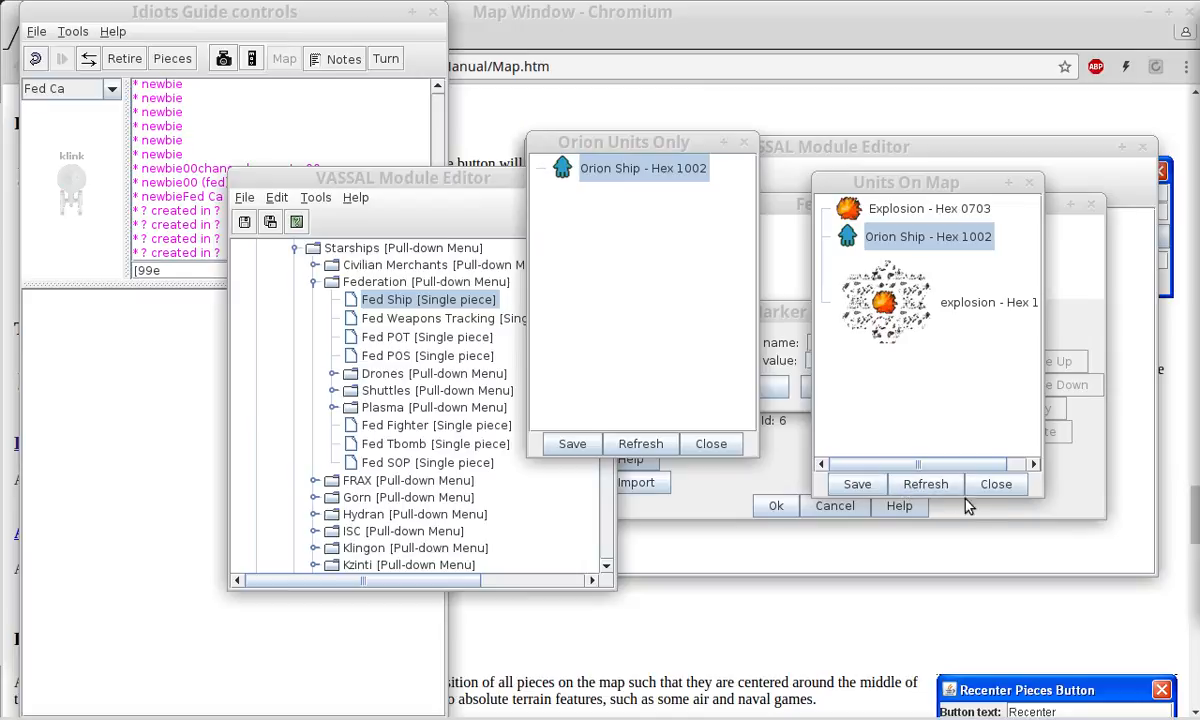
left_click(996, 486)
left_click(700, 443)
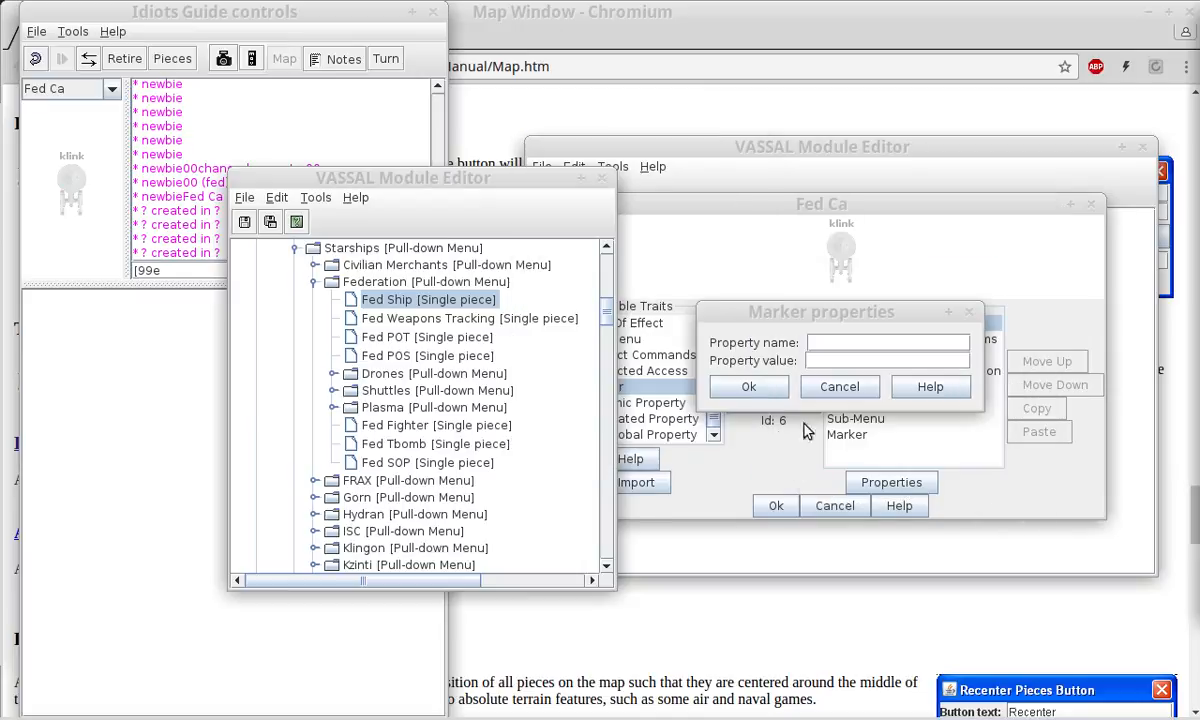
Cancel the Fed Ca's new Marker trait and open the properties for a new Restricted Access trait on it.
left_click(829, 395)
left_click(880, 339)
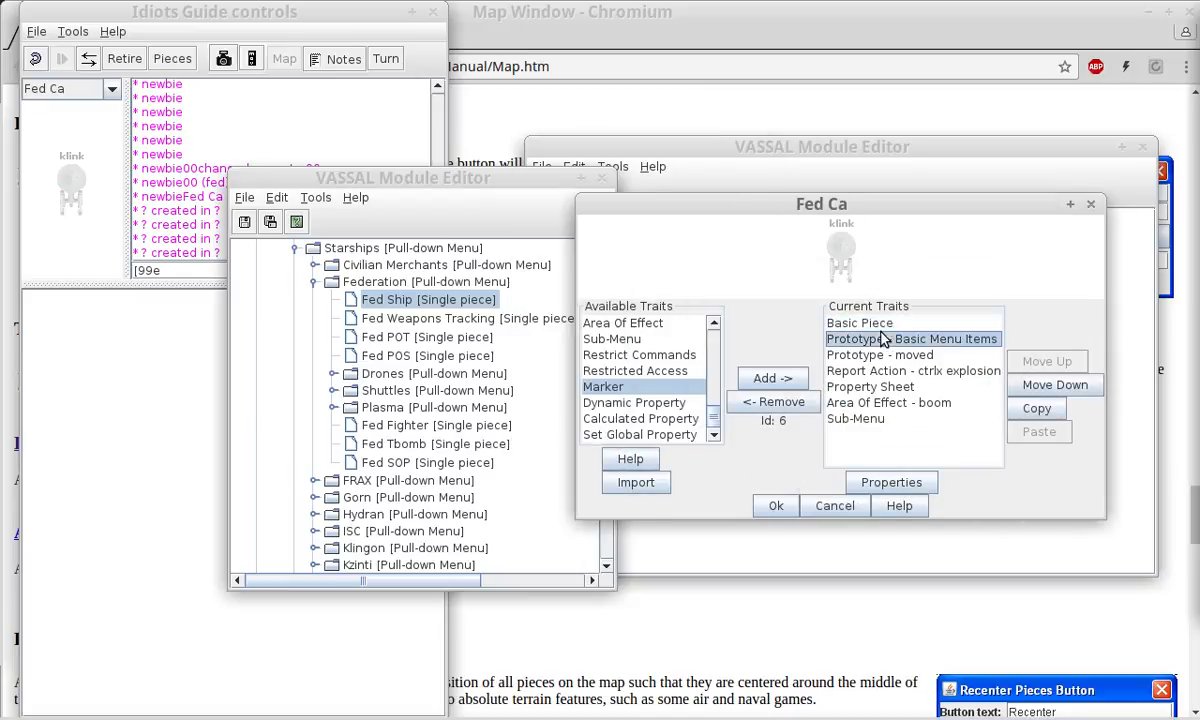
left_click(624, 404)
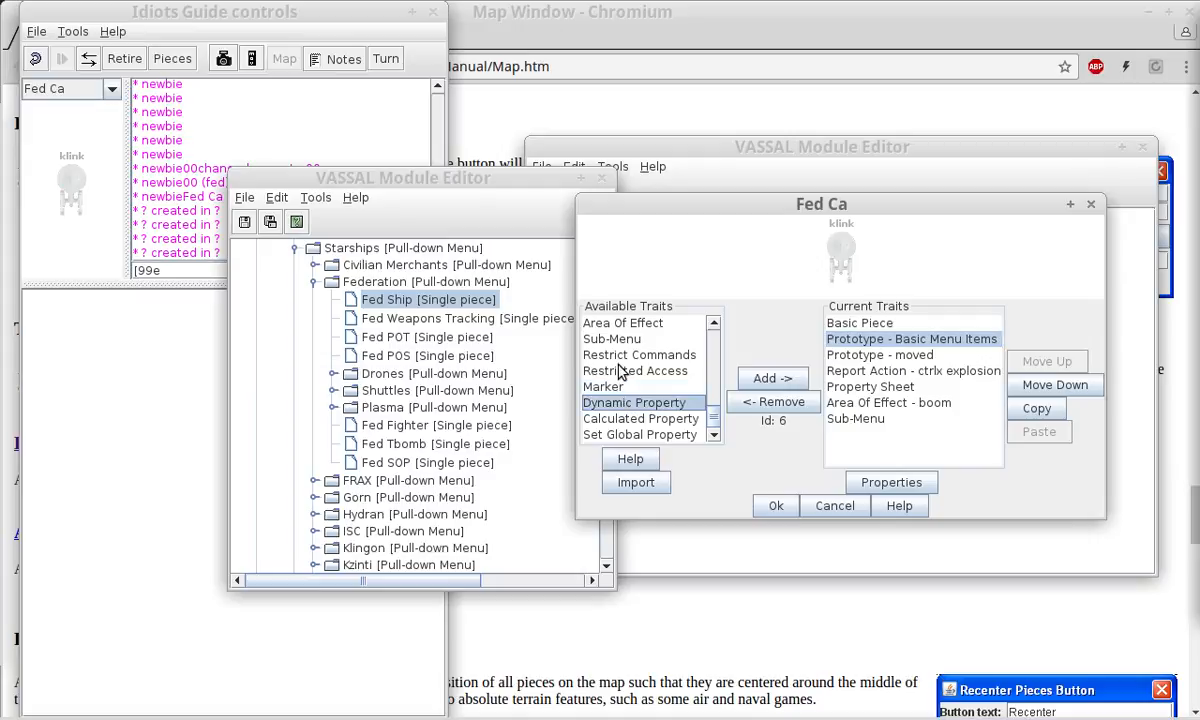
left_click(624, 356)
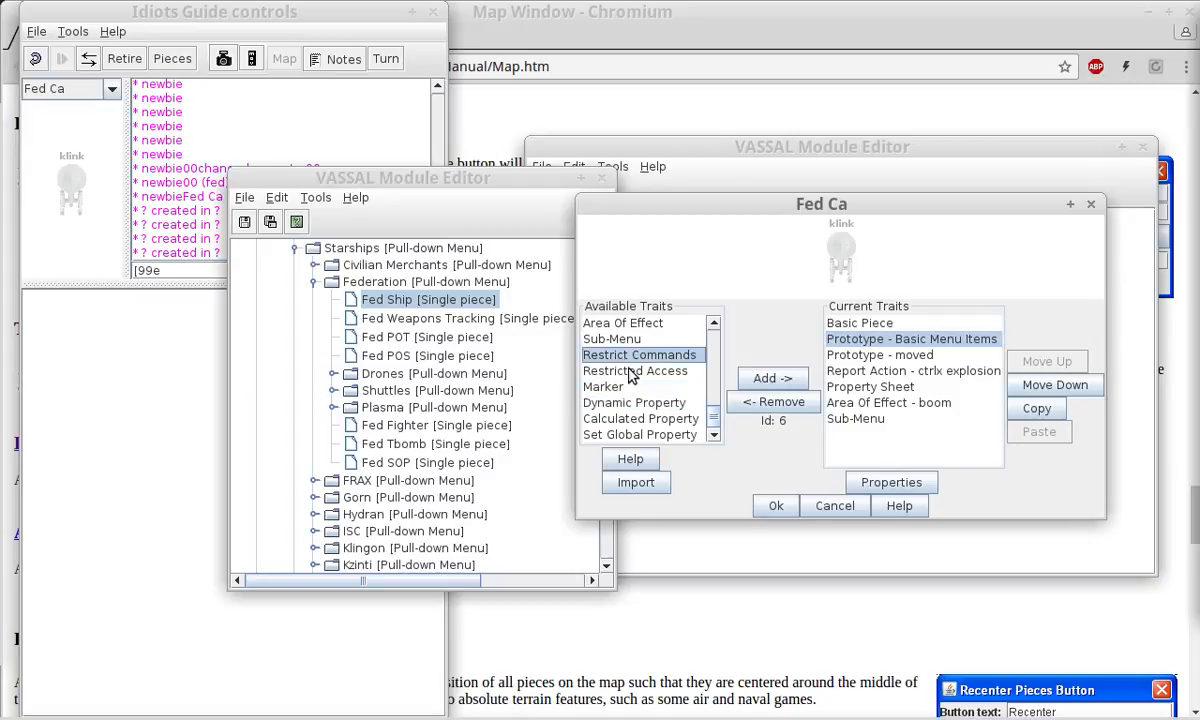
left_click(630, 372)
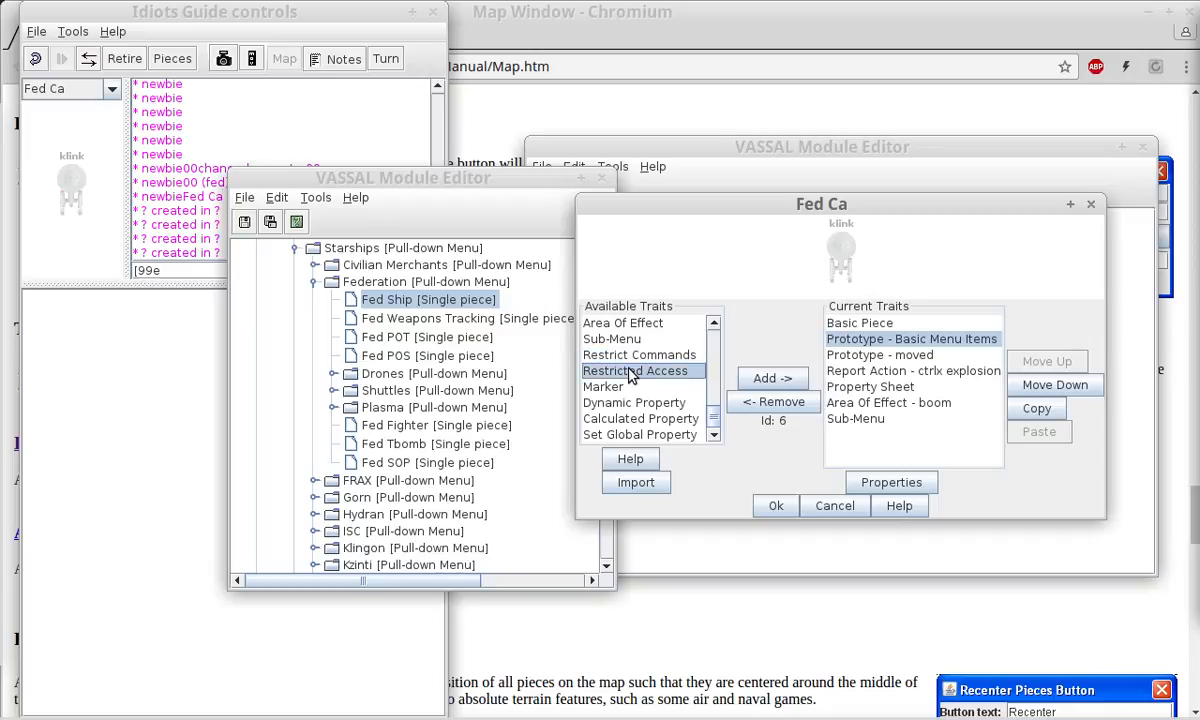
left_click(785, 380)
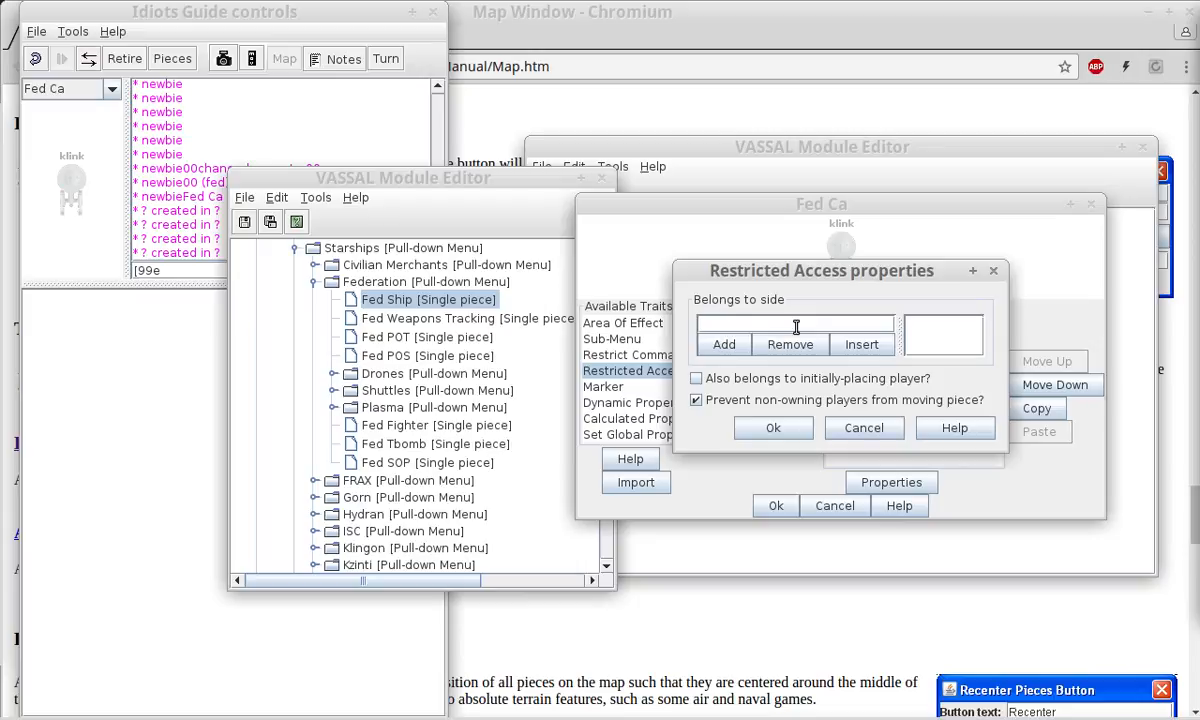
Bring the Star Fleet Battles Cadet Module controls into view, show the Lyran Ship in the Starships palette, and set the window aside.
left_click_drag(1199, 150, 773, 106)
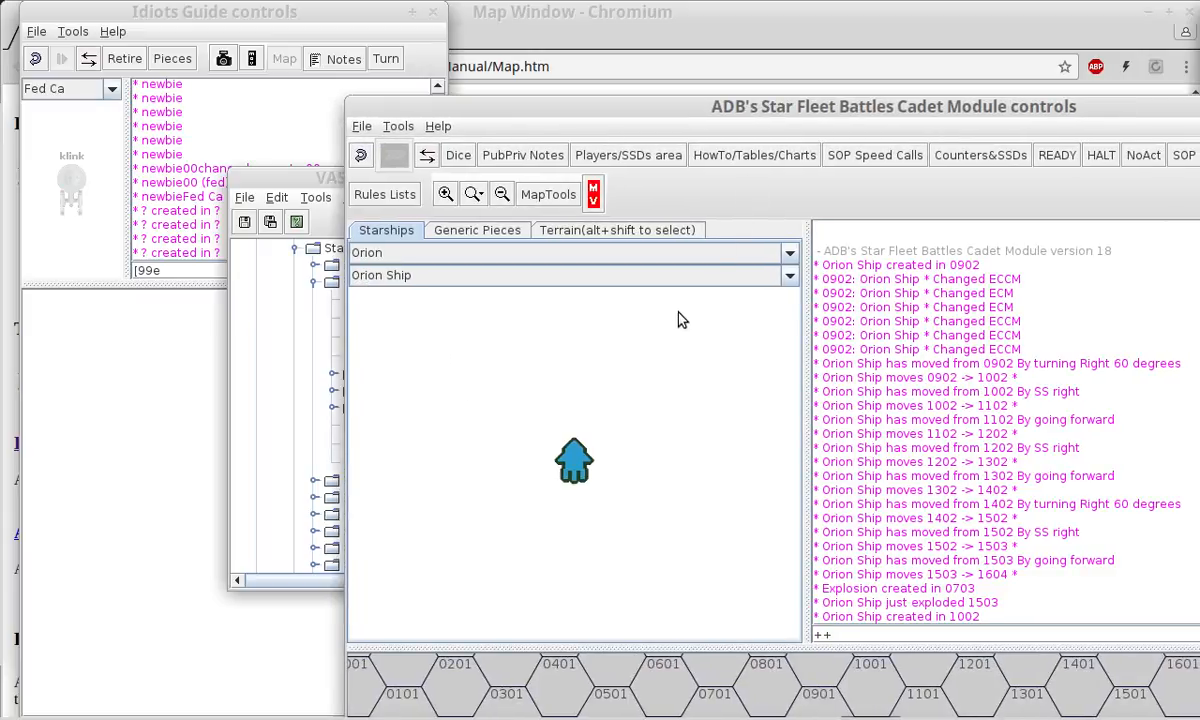
left_click(375, 252)
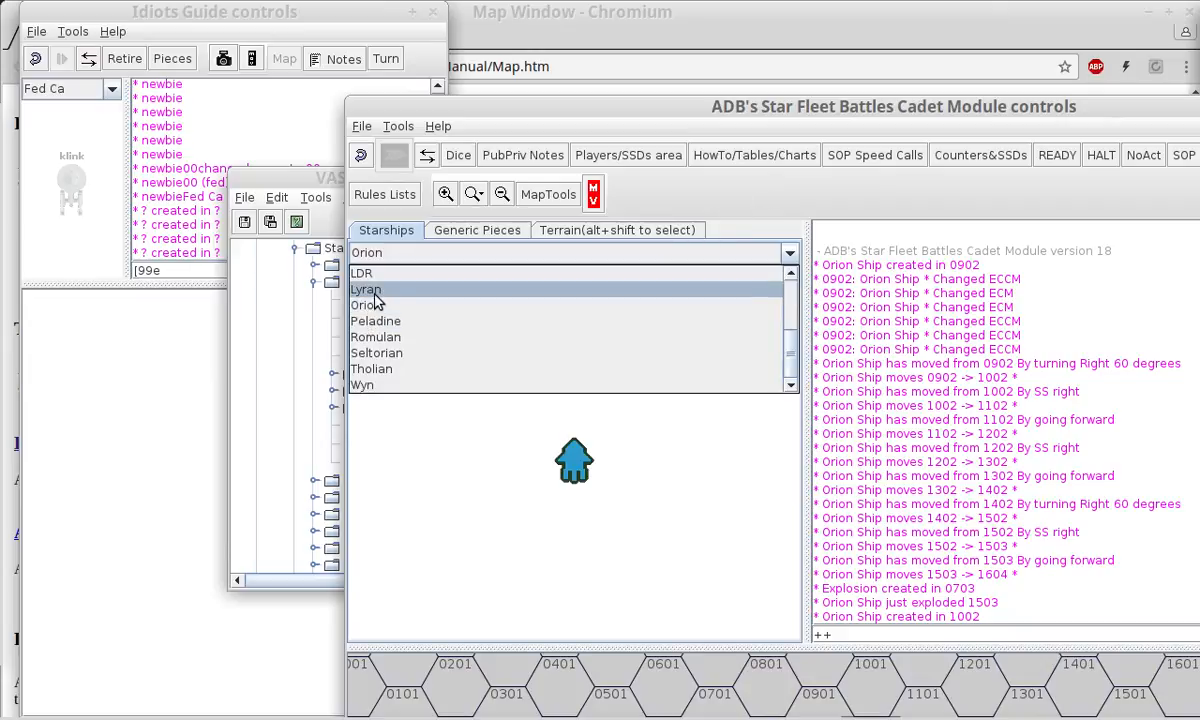
left_click(366, 289)
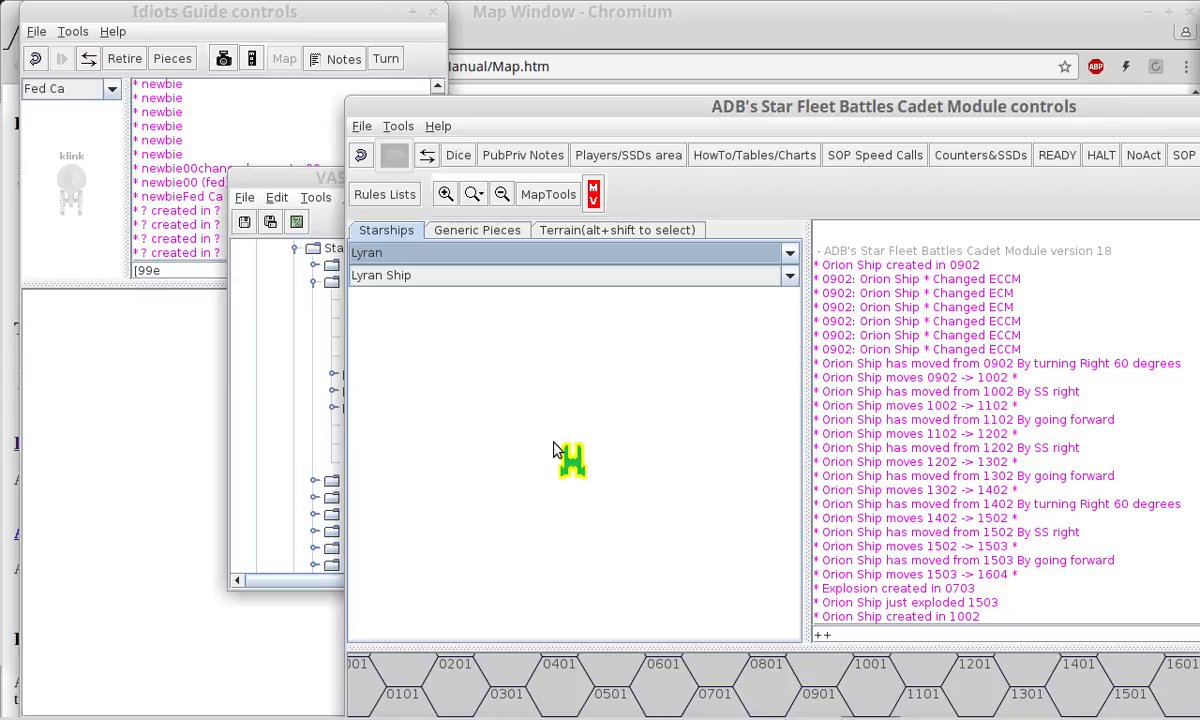
left_click_drag(553, 443, 851, 662)
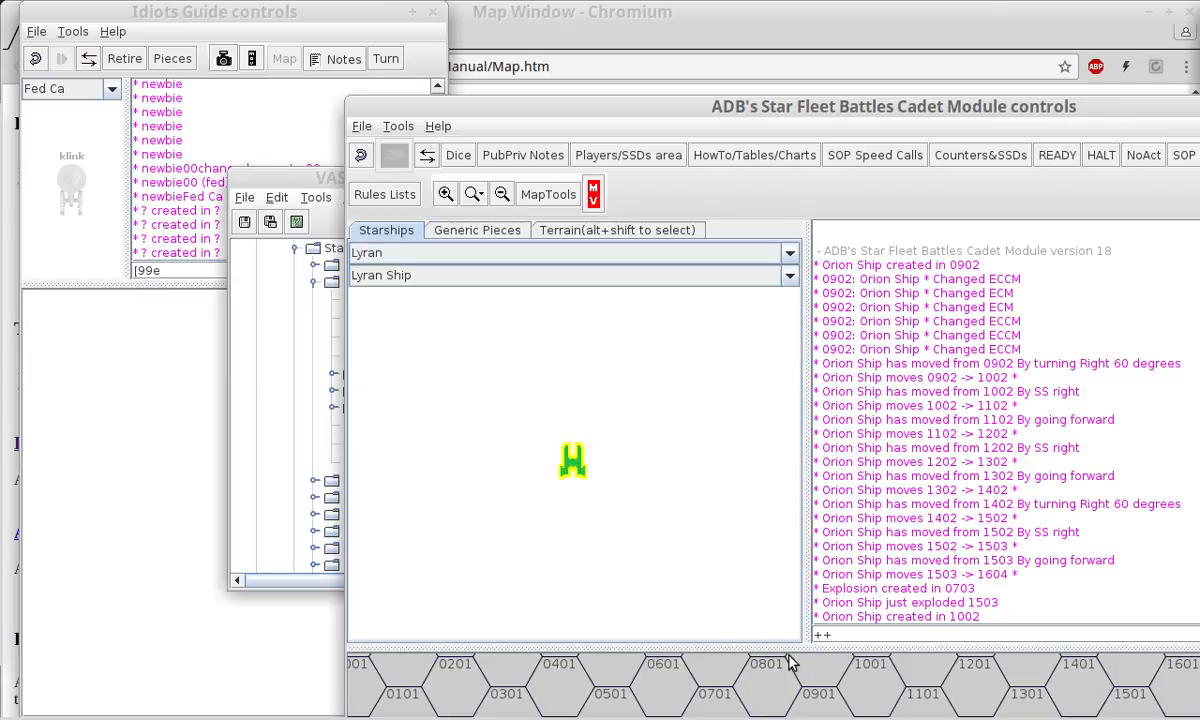
left_click_drag(792, 643, 797, 464)
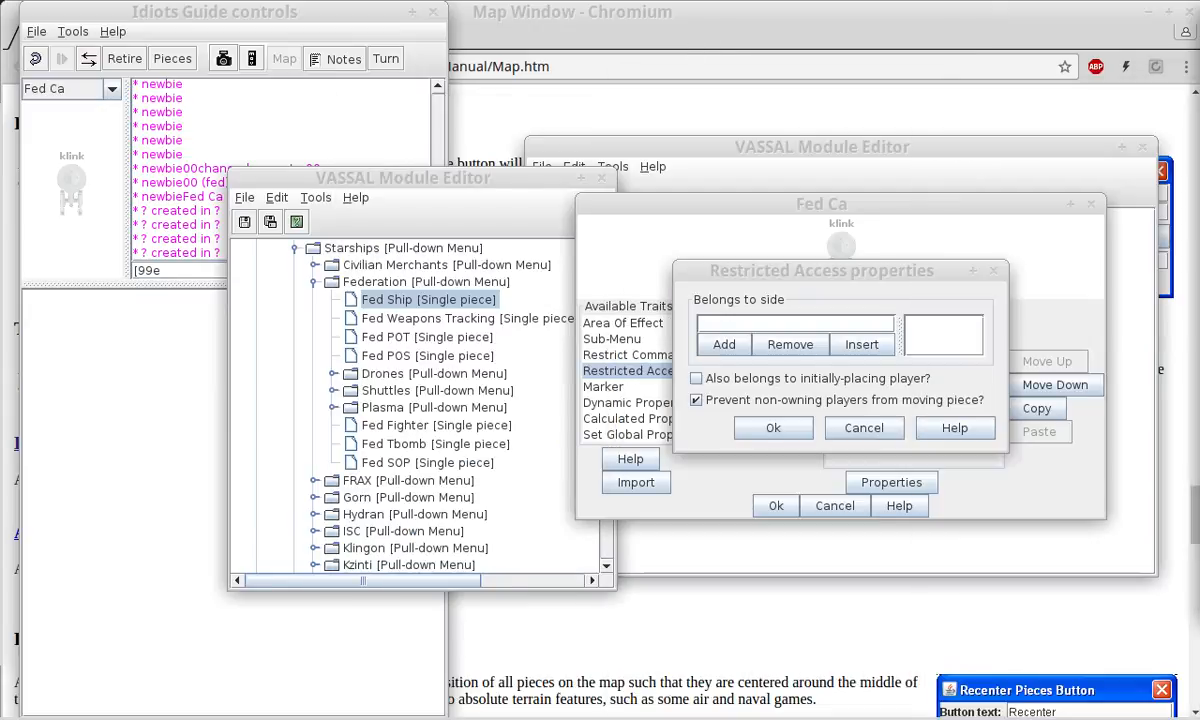
Inspect the side assigned in the Fed Ship's Restricted Access trait, leaving the piece unchanged.
left_click(366, 299)
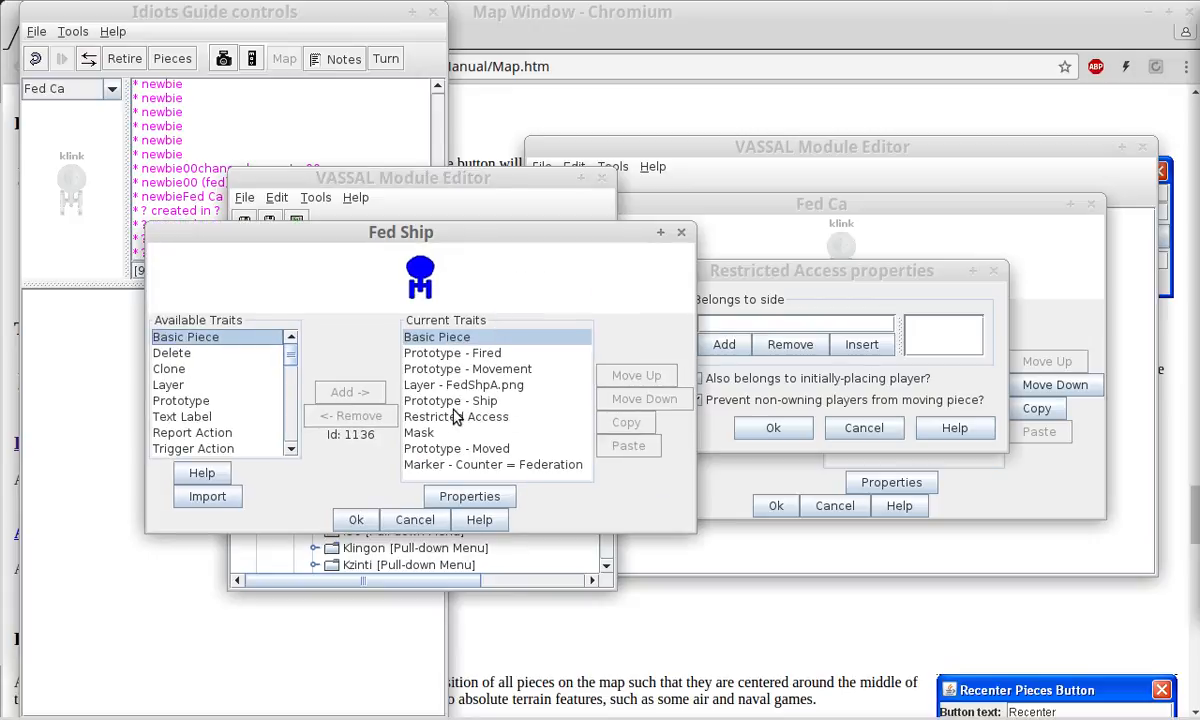
left_click(455, 416)
double_click(410, 420)
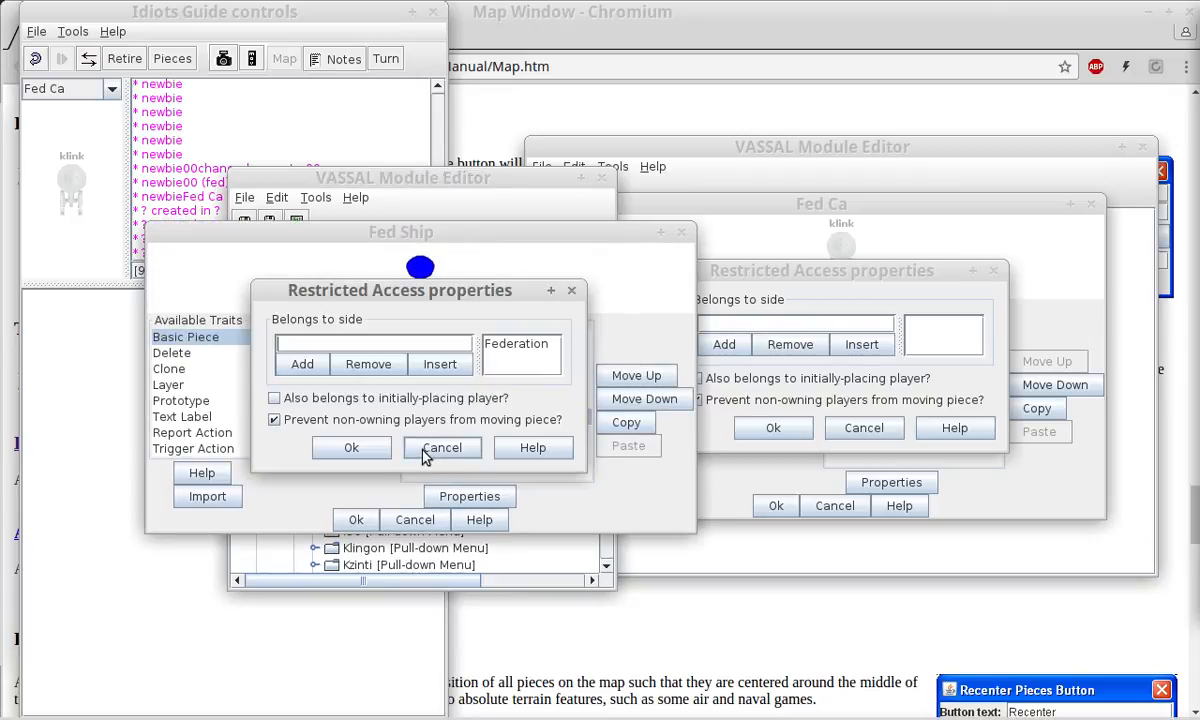
left_click(495, 344)
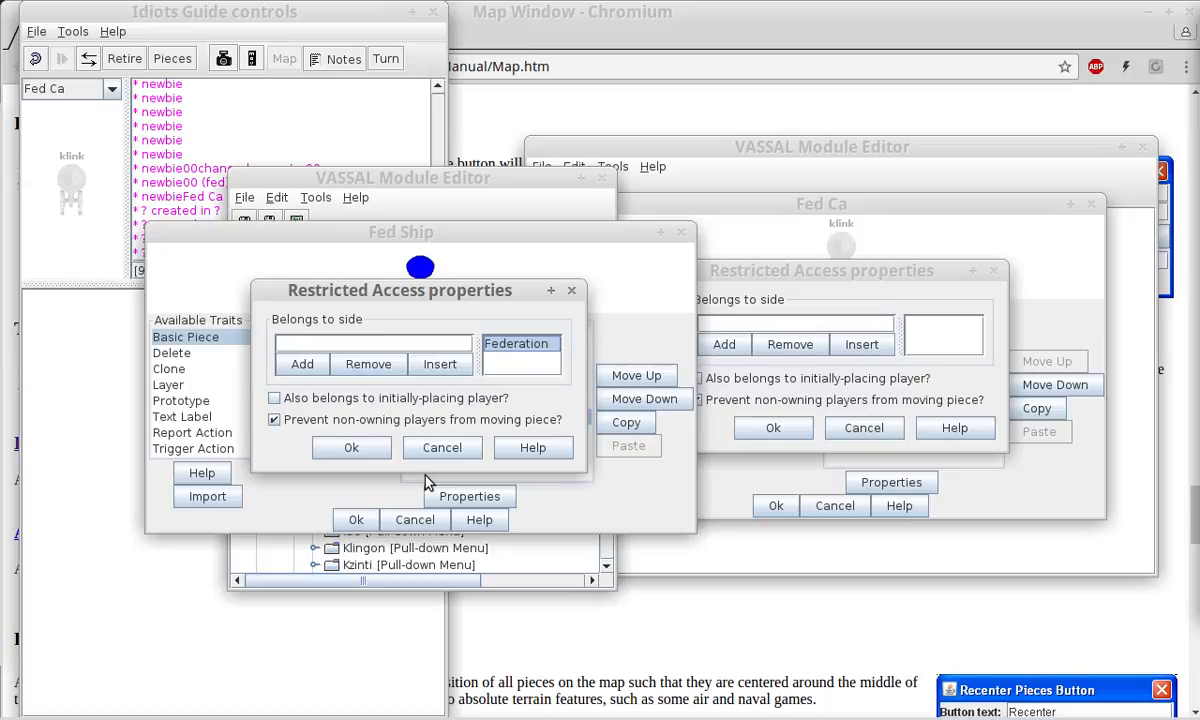
left_click(440, 450)
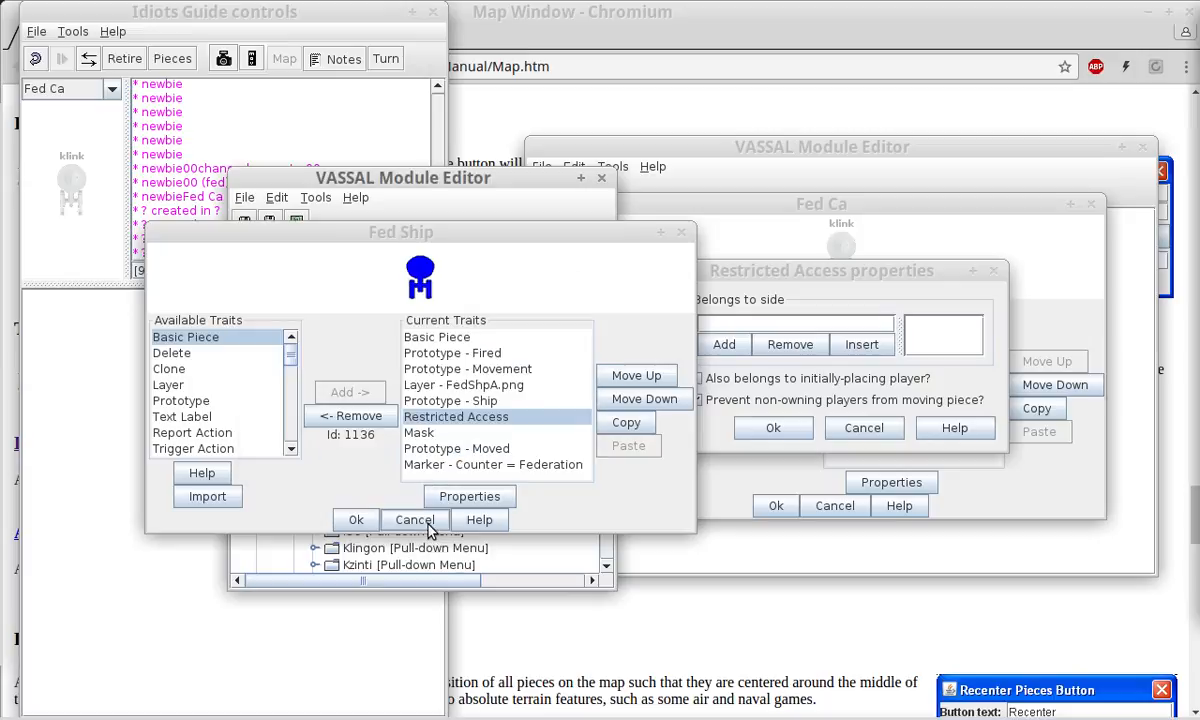
left_click(428, 528)
Collapse Federation, expand Lyran, and inspect the side in the Lyran Ship's Restricted Access trait without changing the piece.
left_click(316, 282)
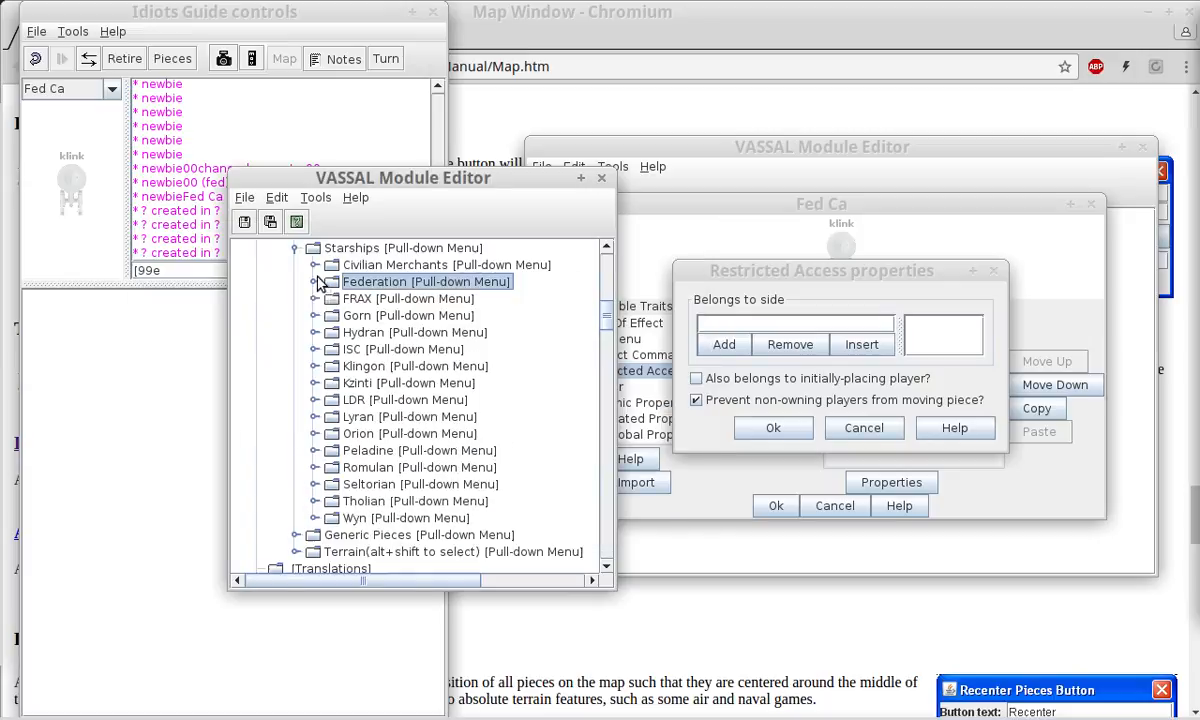
left_click(314, 416)
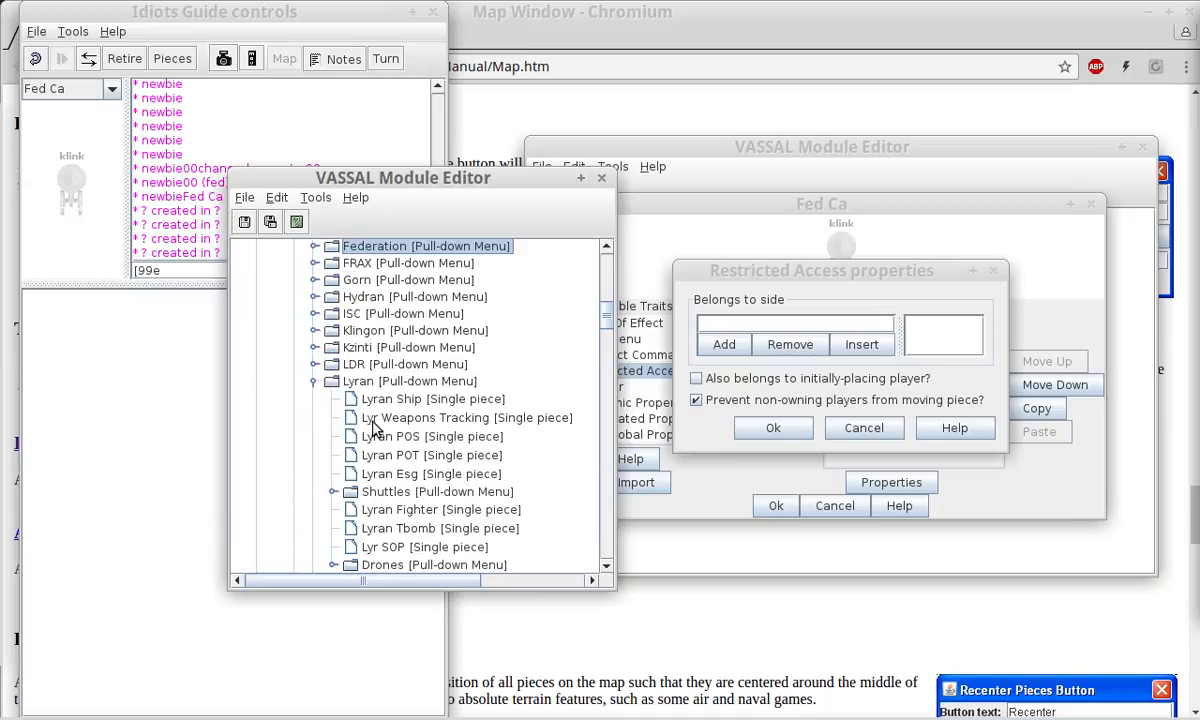
double_click(410, 399)
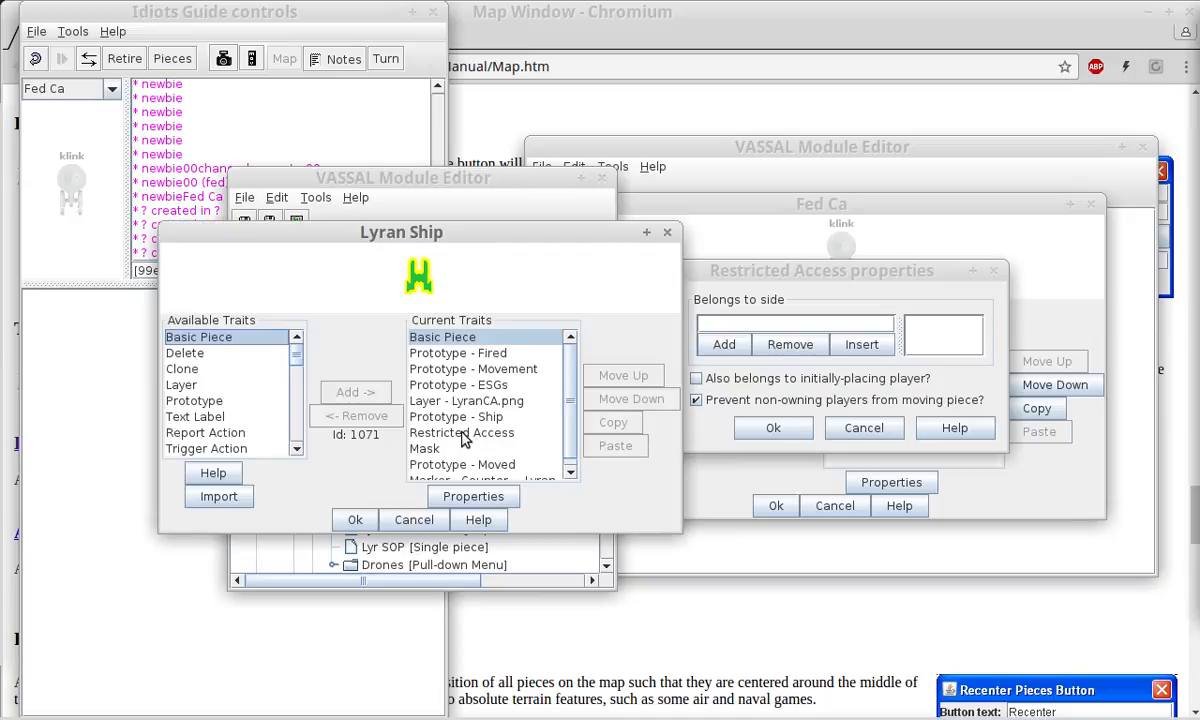
left_click(465, 436)
double_click(465, 436)
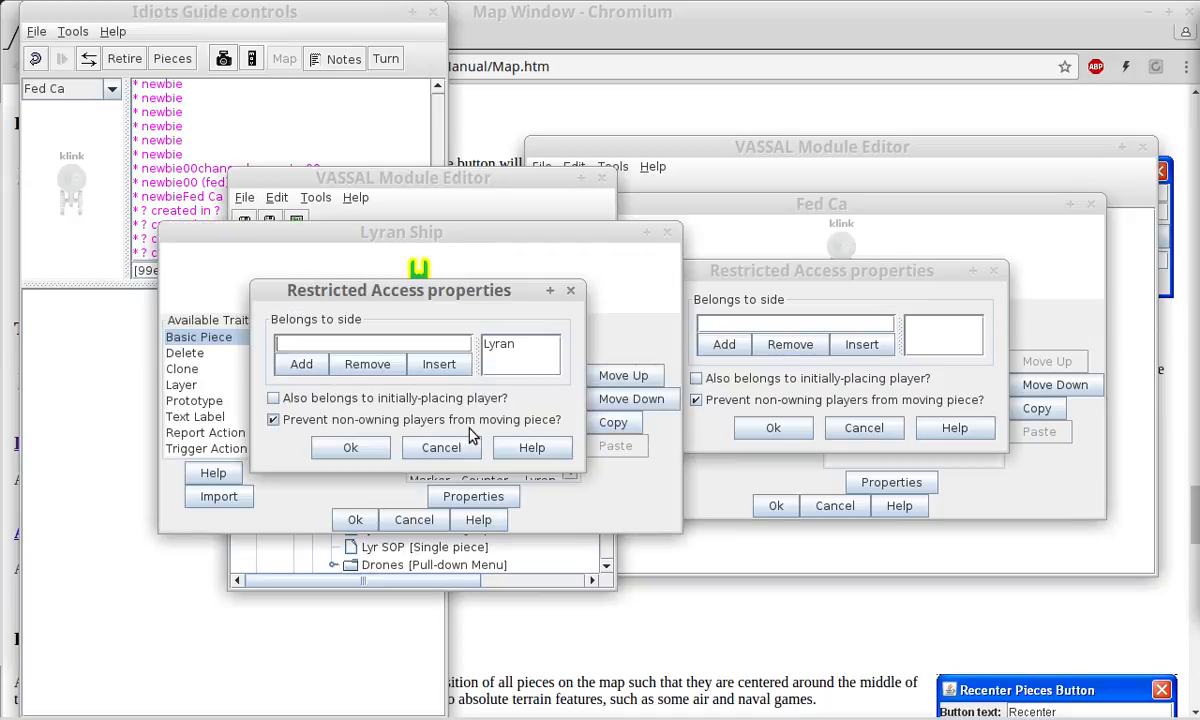
left_click(492, 344)
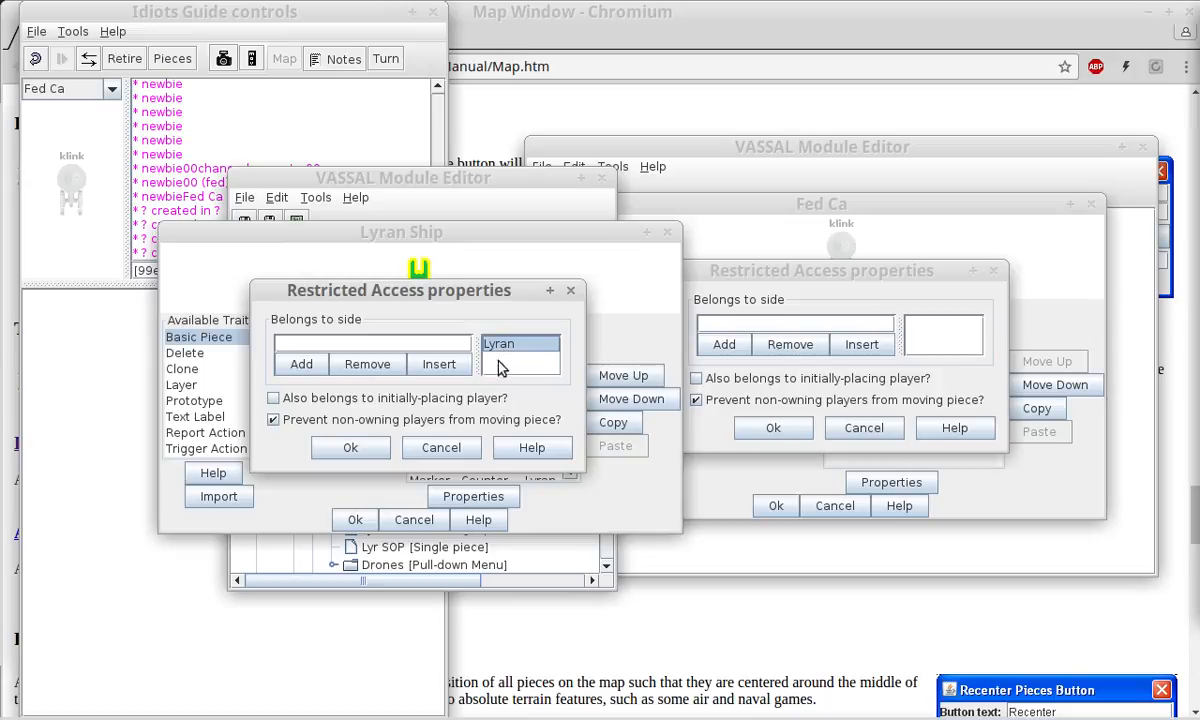
left_click(452, 448)
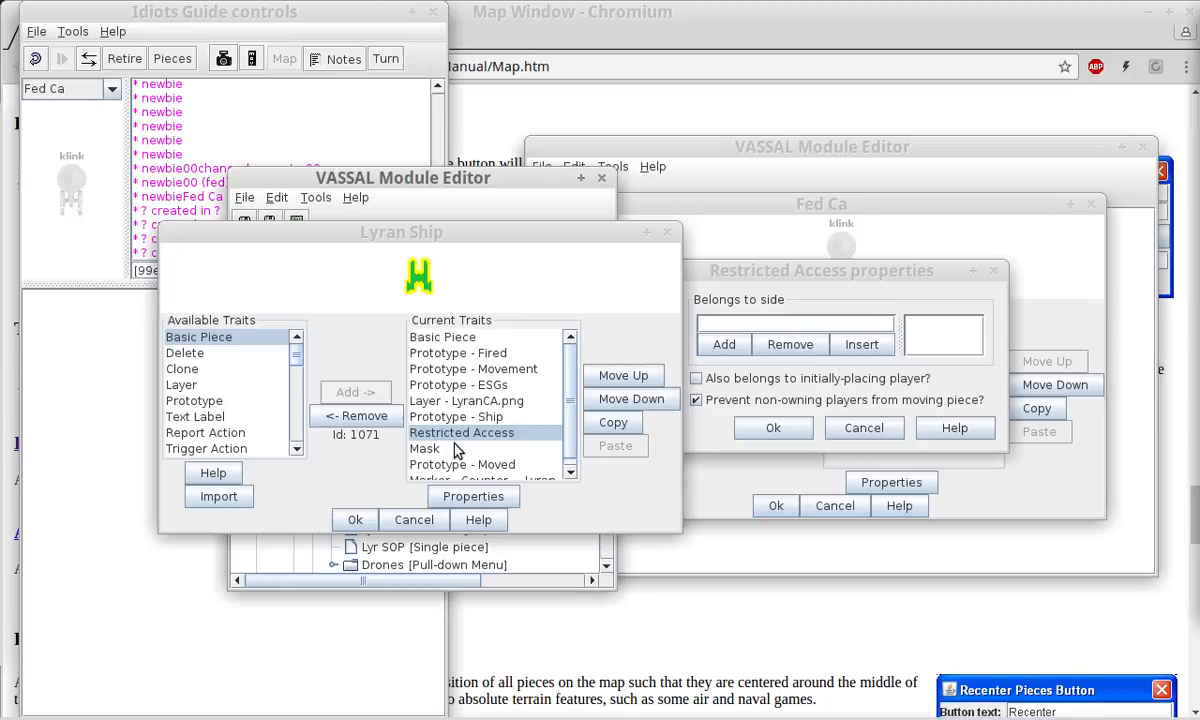
left_click(414, 520)
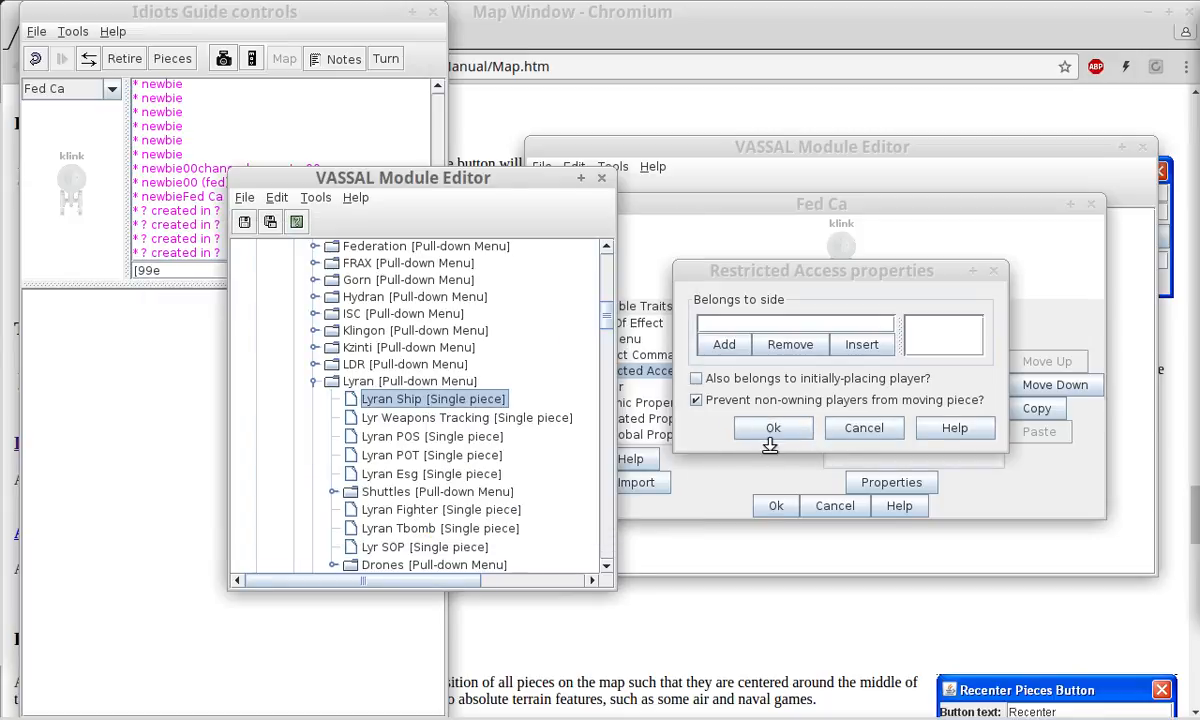
Discard the Fed Ca's new Restricted Access trait and open the properties for a new Restrict Commands trait.
left_click_drag(421, 180, 1199, 190)
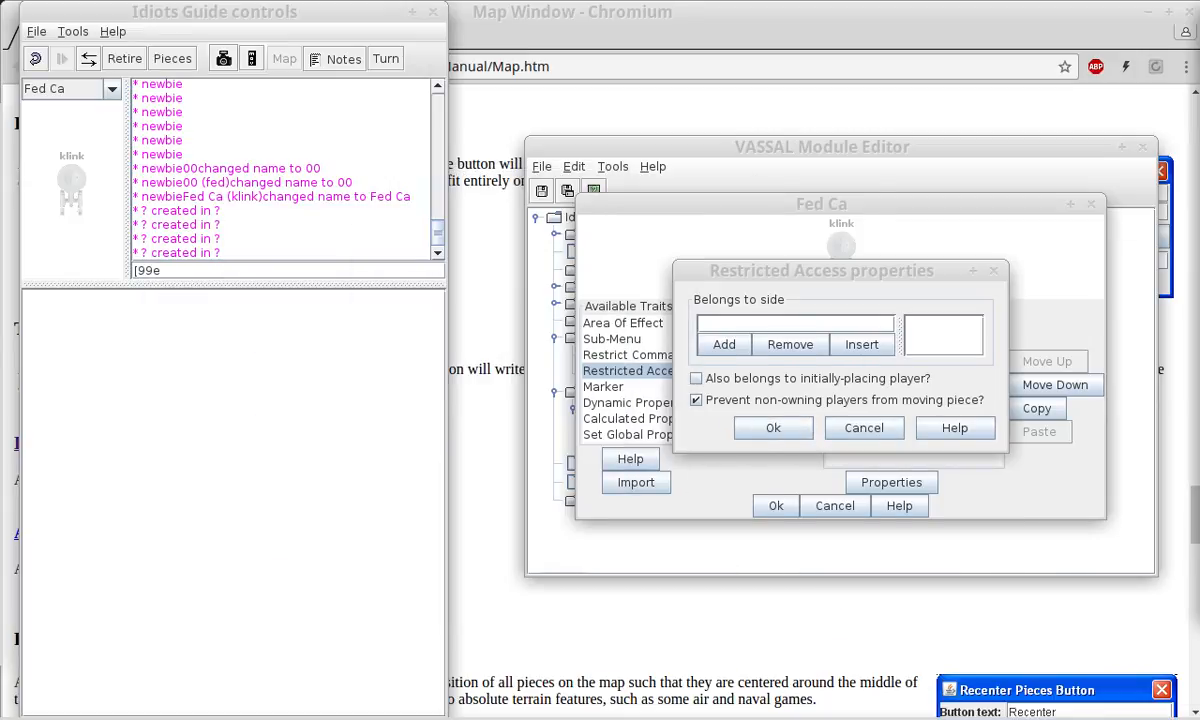
left_click(862, 428)
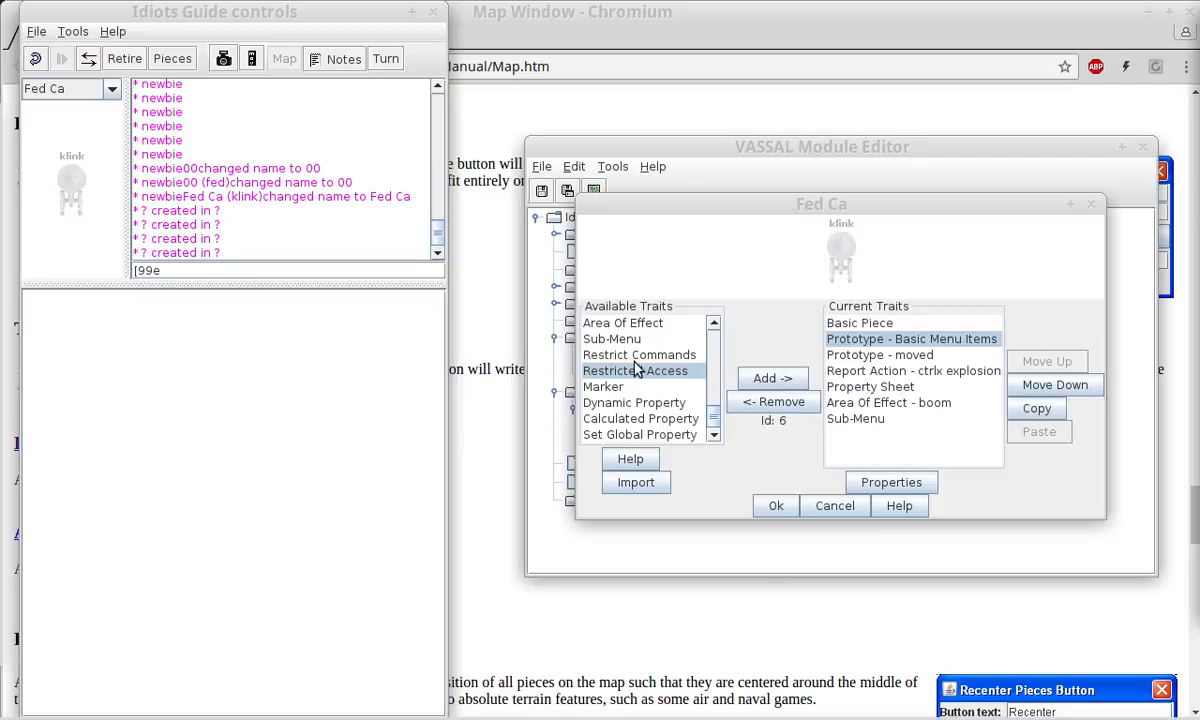
left_click(624, 358)
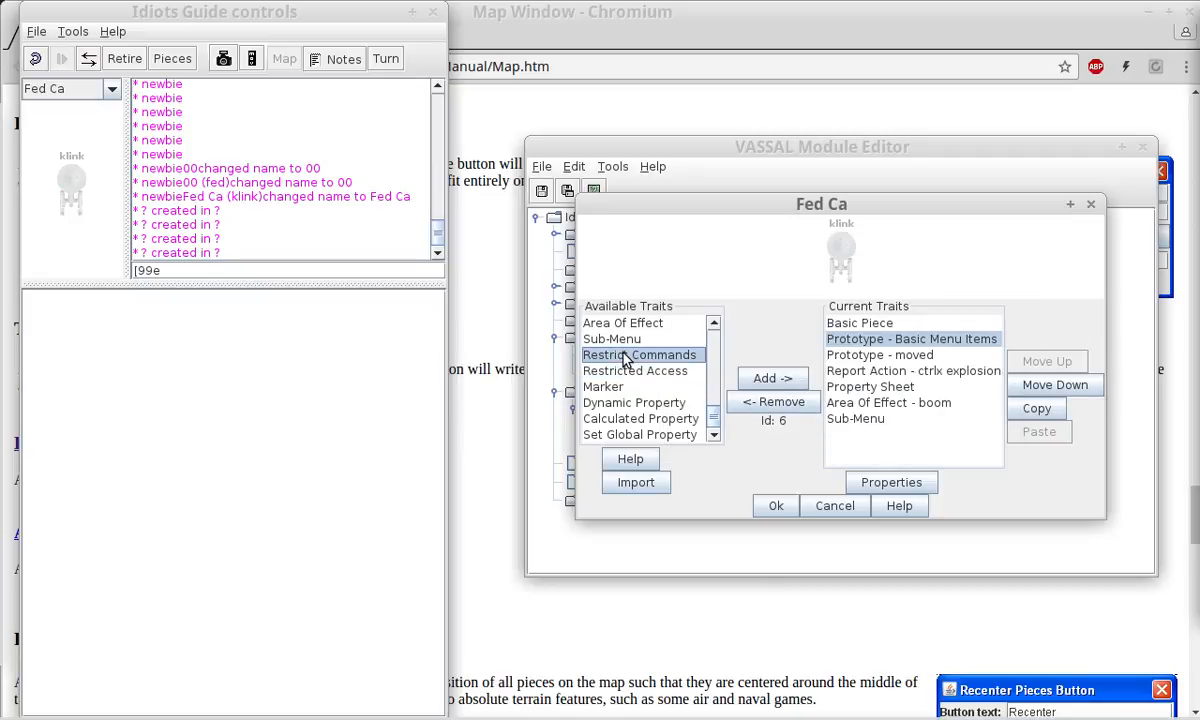
left_click(762, 378)
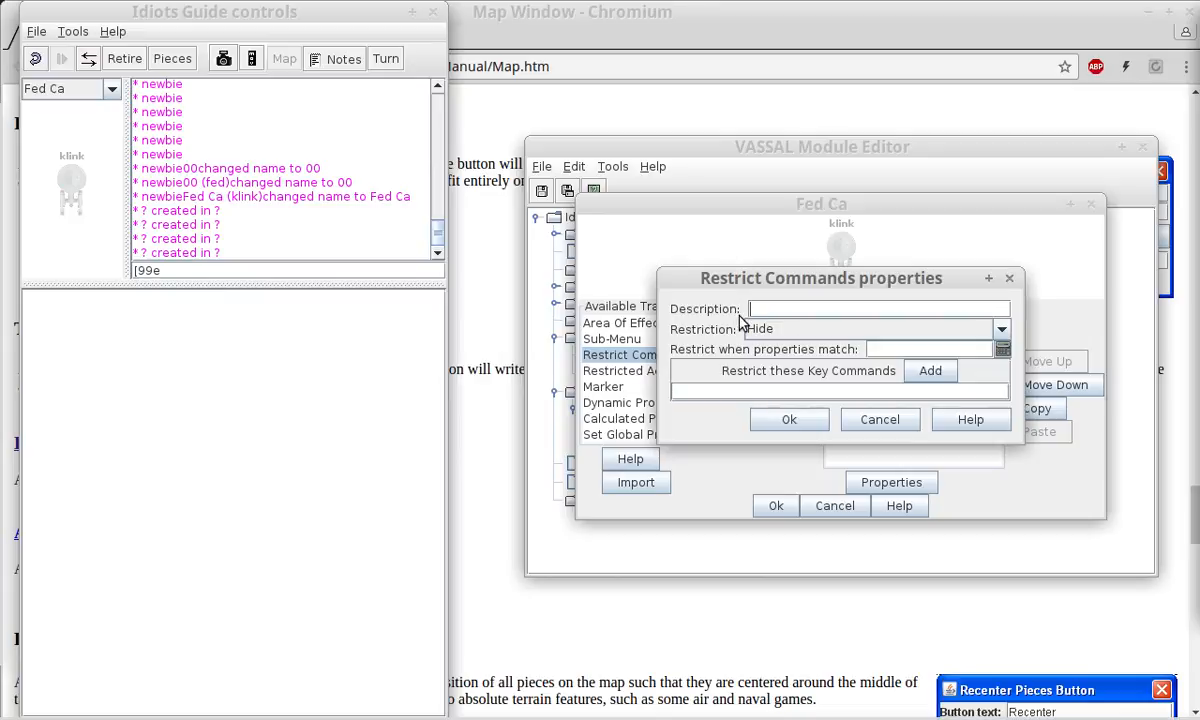
Review the Hide and Disable restriction options of the Restrict Commands trait, leaving the restriction on Hide.
left_click(775, 328)
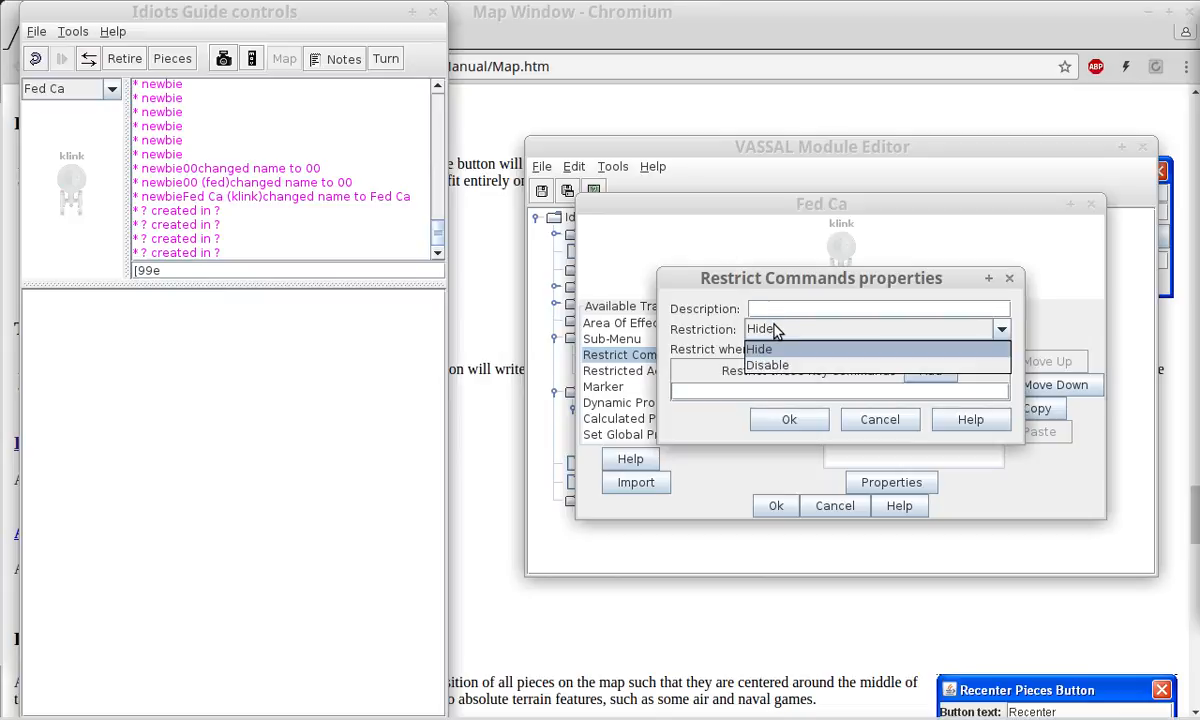
left_click(666, 330)
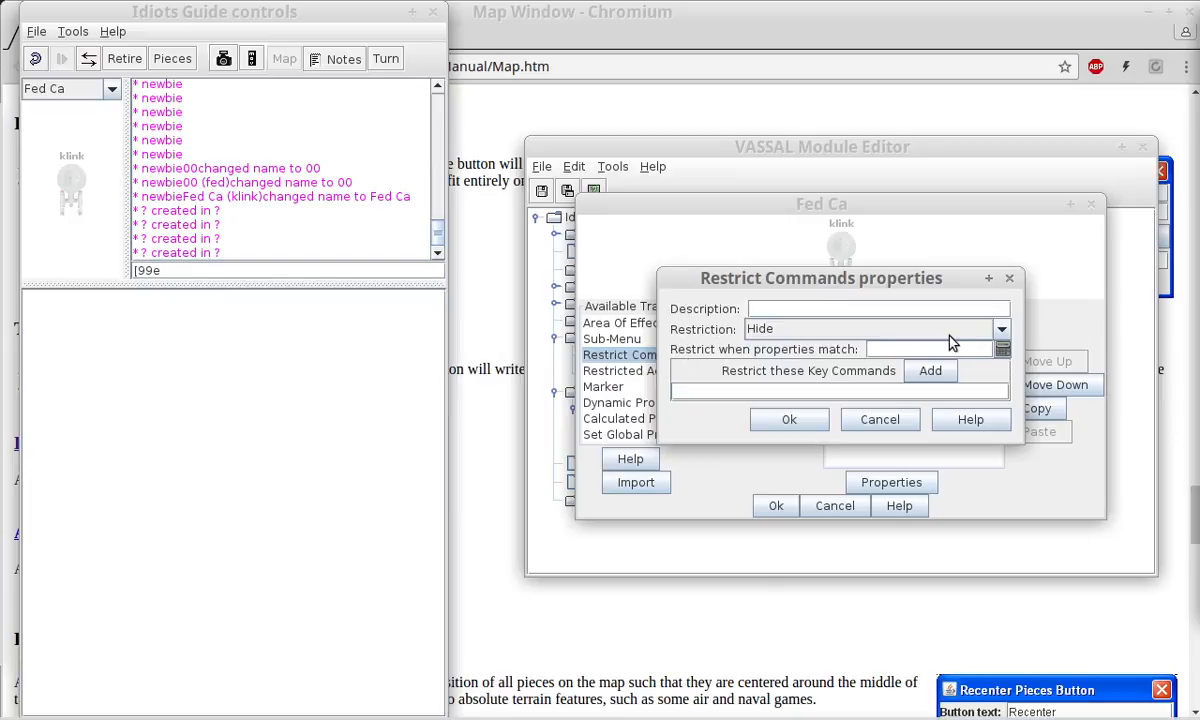
left_click(790, 328)
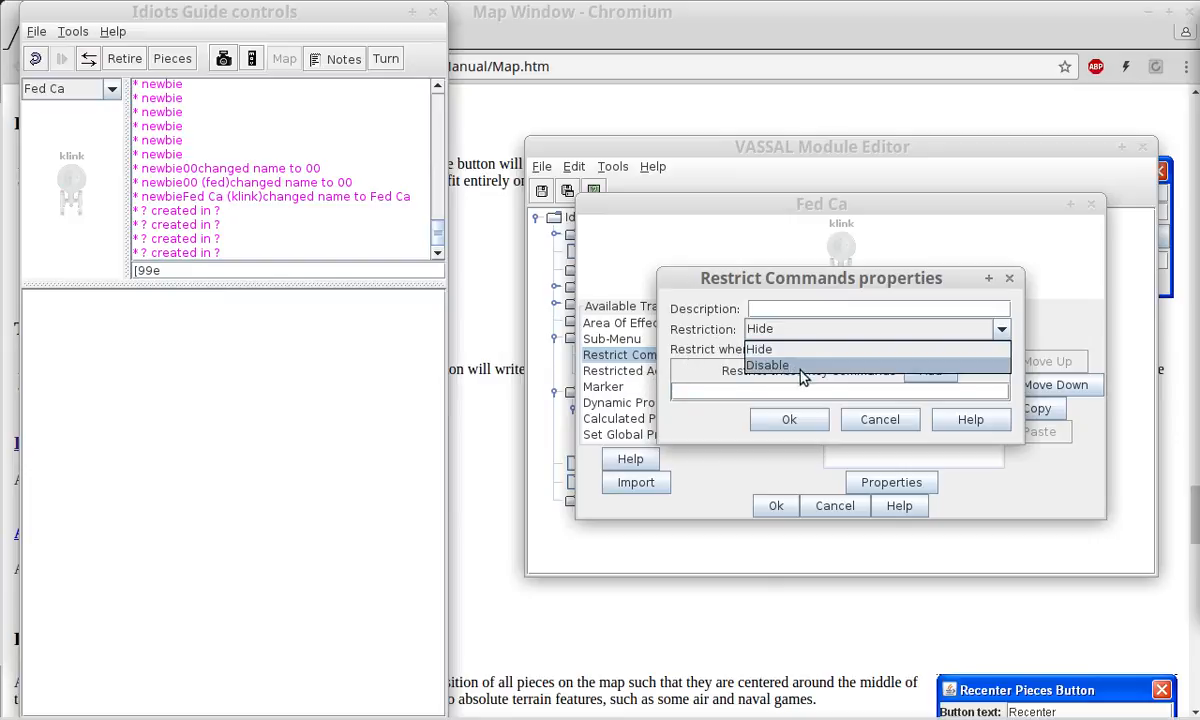
left_click(753, 405)
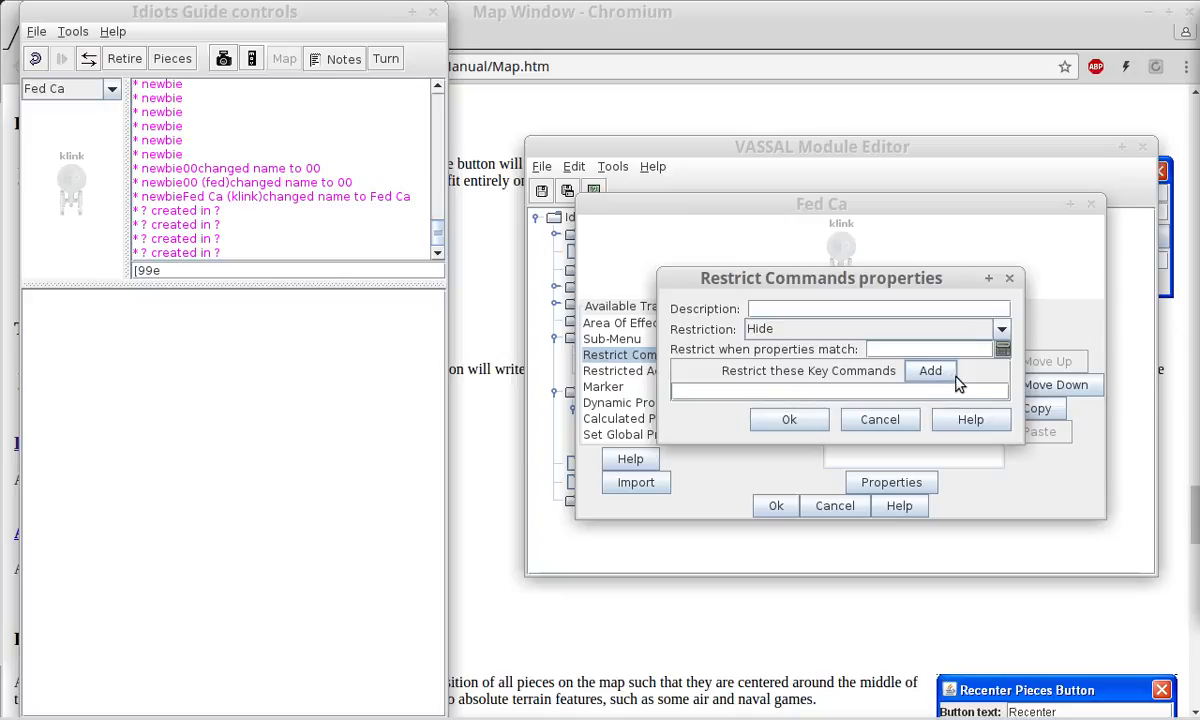
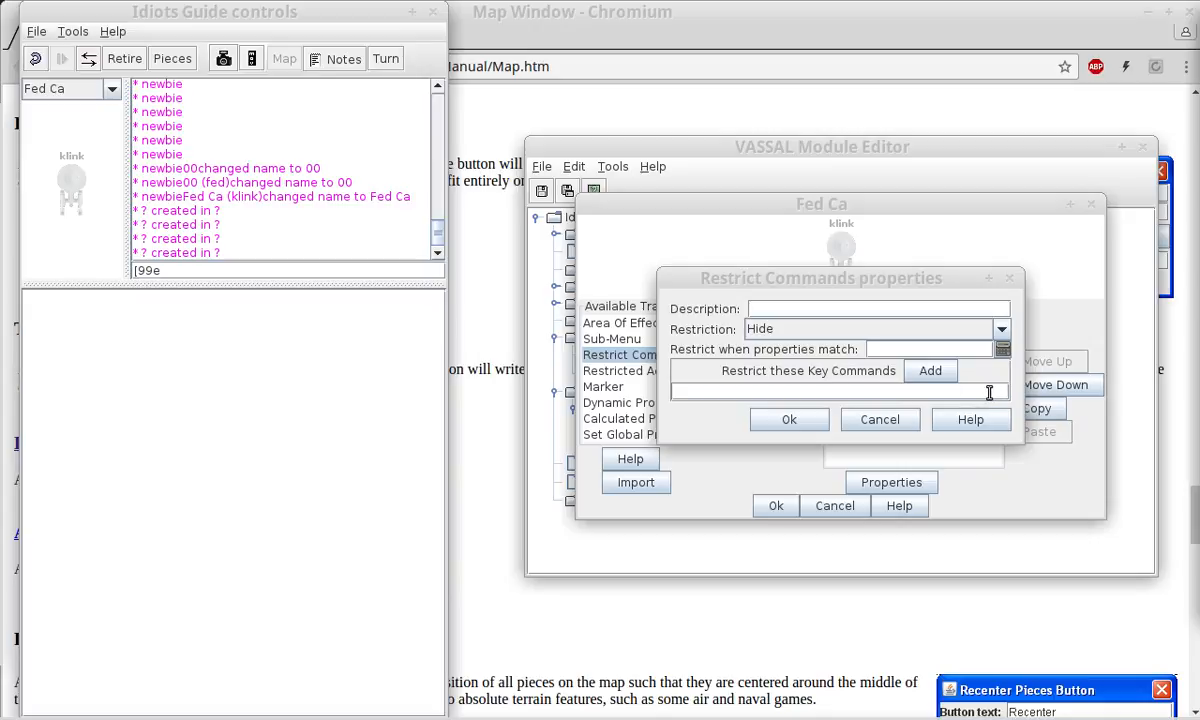
Discard the Fed Ca's new Restrict Commands trait and close the piece without saving its changes.
left_click(790, 358)
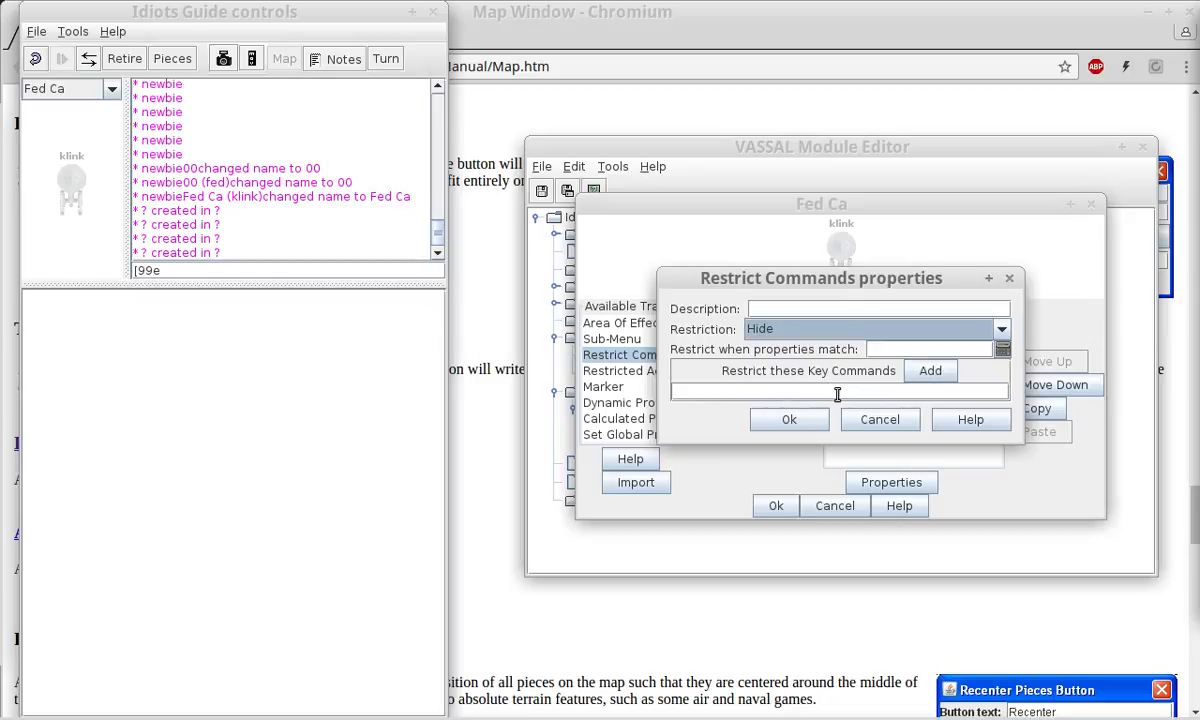
left_click(845, 425)
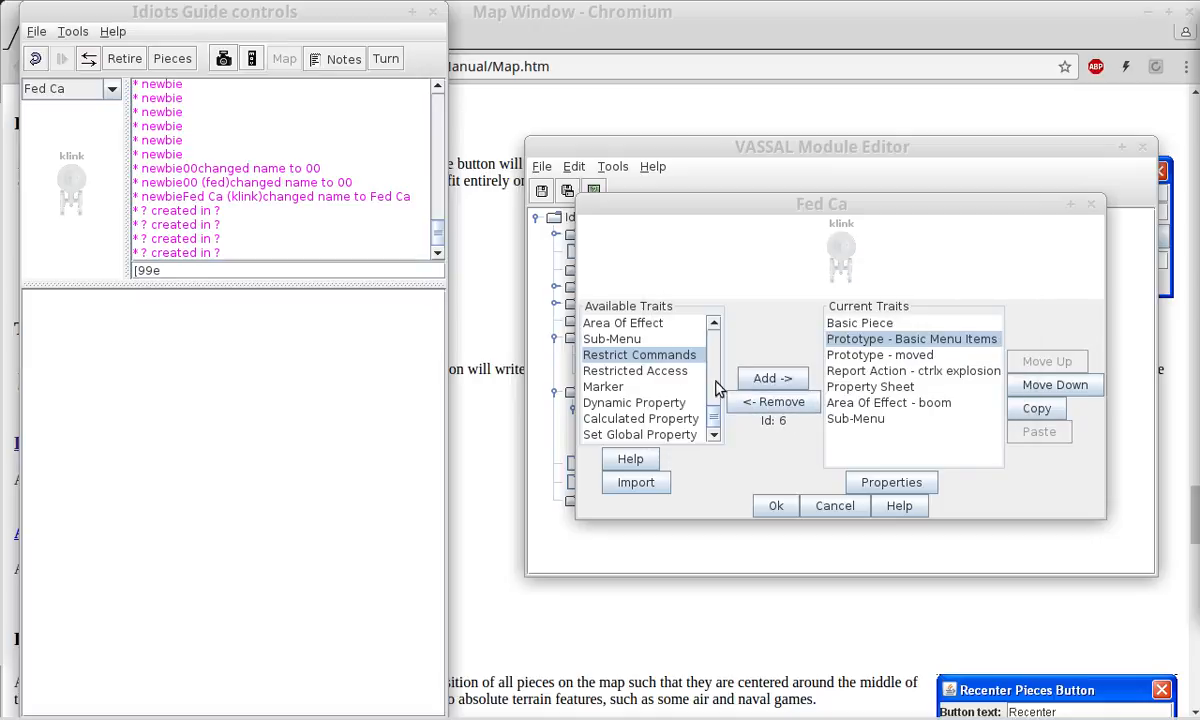
scroll(683, 372, "up", 2)
scroll(683, 372, "up", 7)
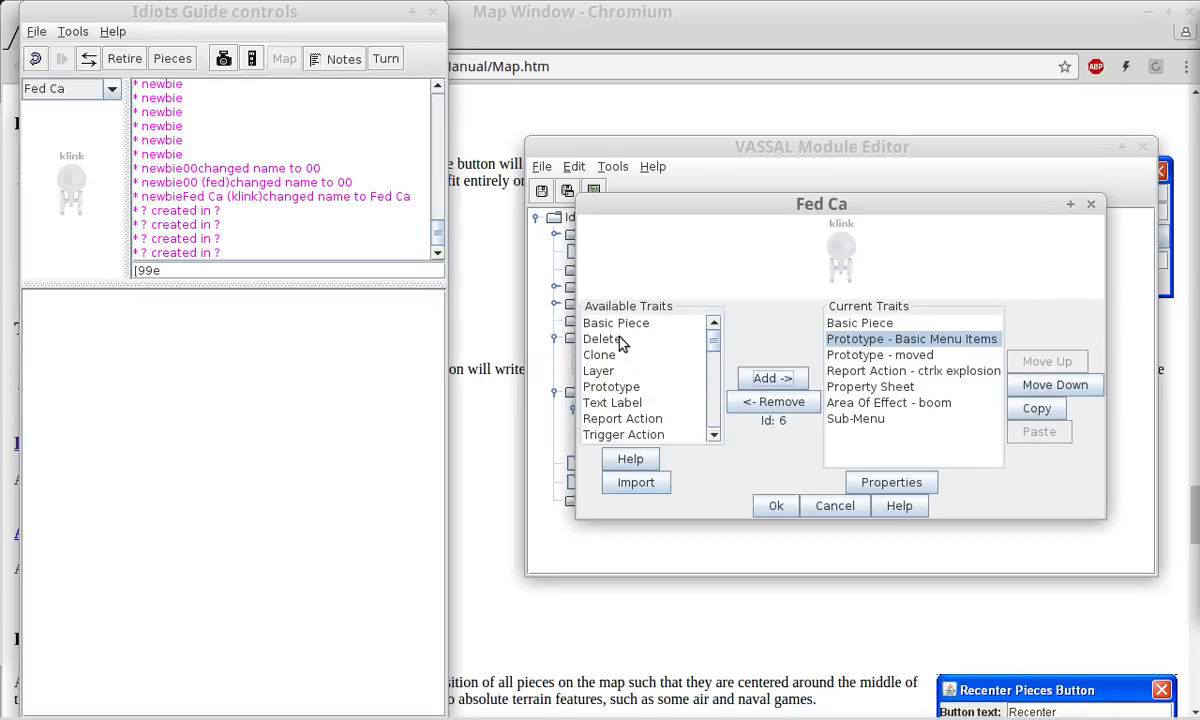
left_click_drag(617, 340, 623, 428)
scroll(630, 420, "down", 7)
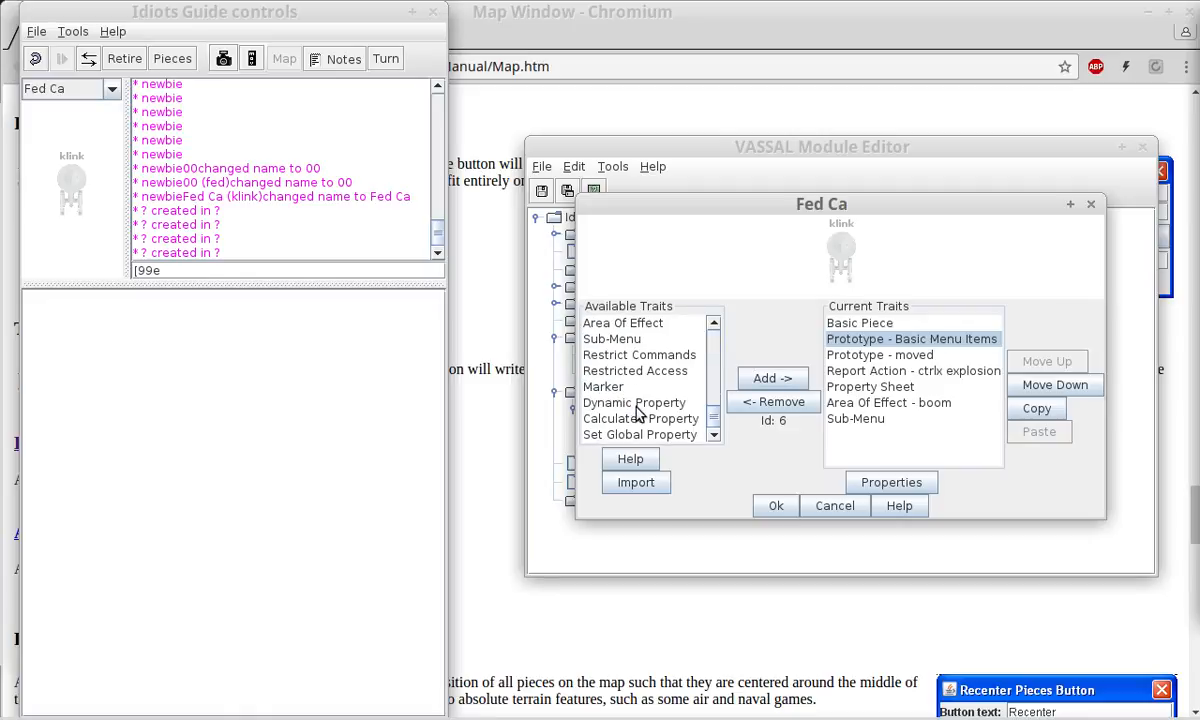
left_click(862, 416)
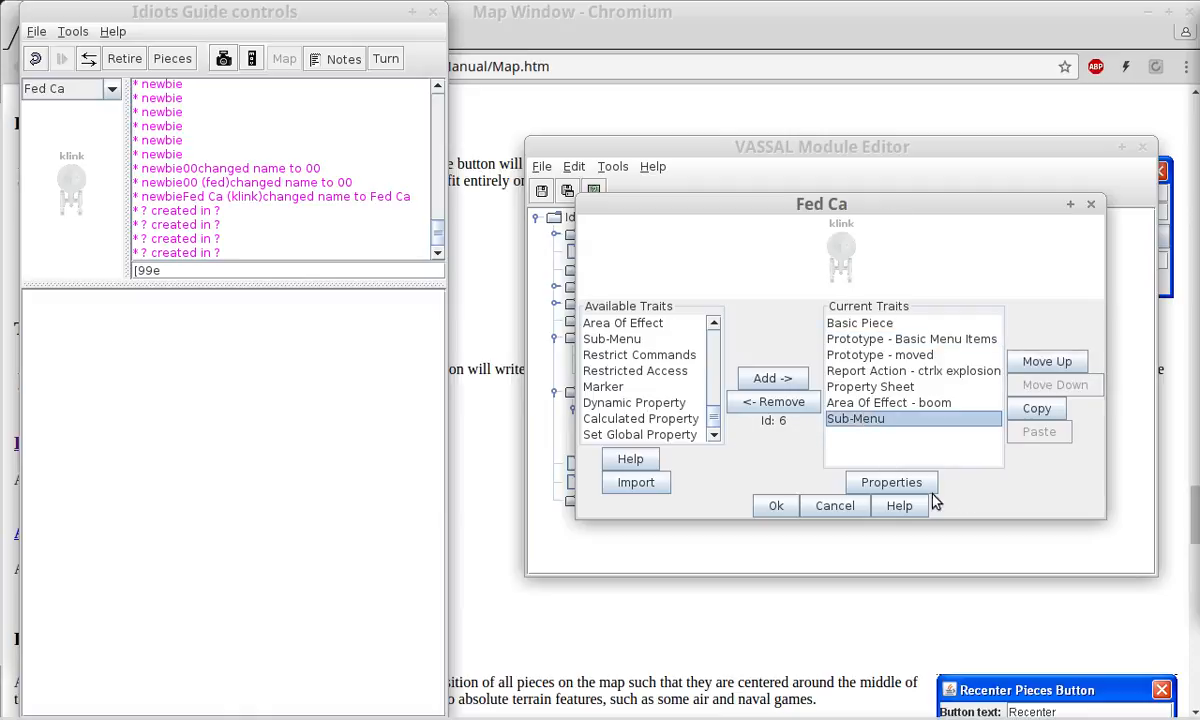
left_click(835, 507)
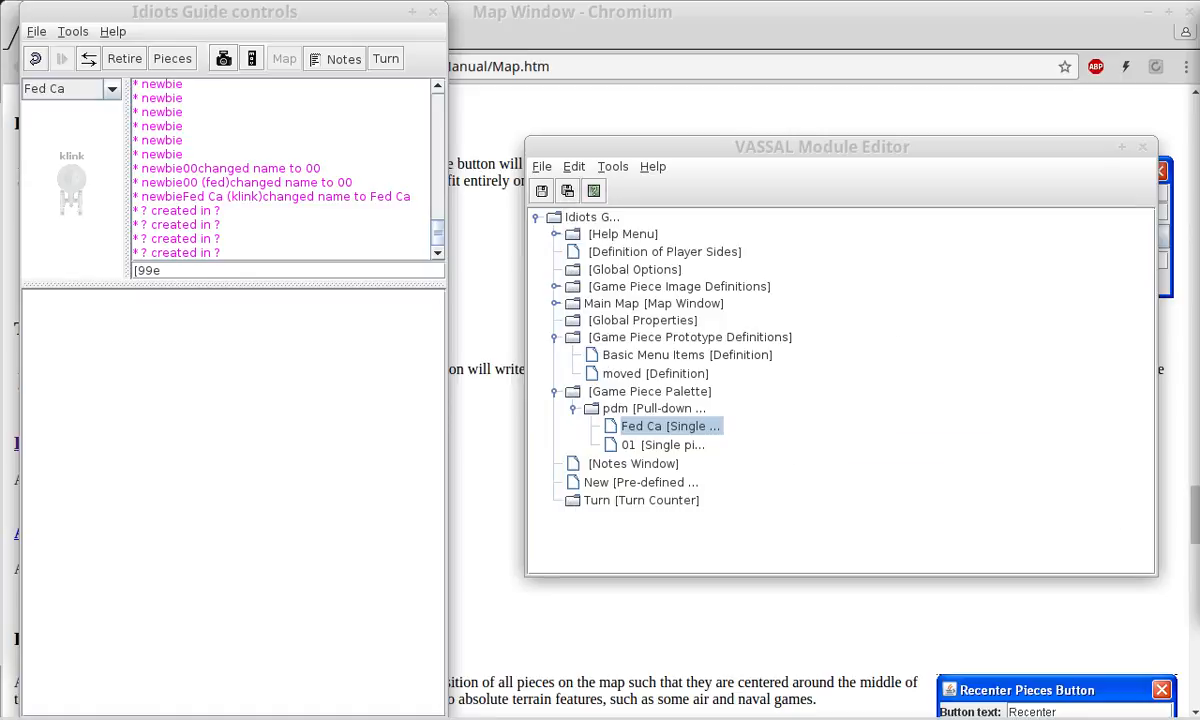
Open the Lyran Ship's traits in the Star Fleet Battles module, enlarge its window and set it clear of the piece tree.
left_click_drag(1199, 158, 693, 164)
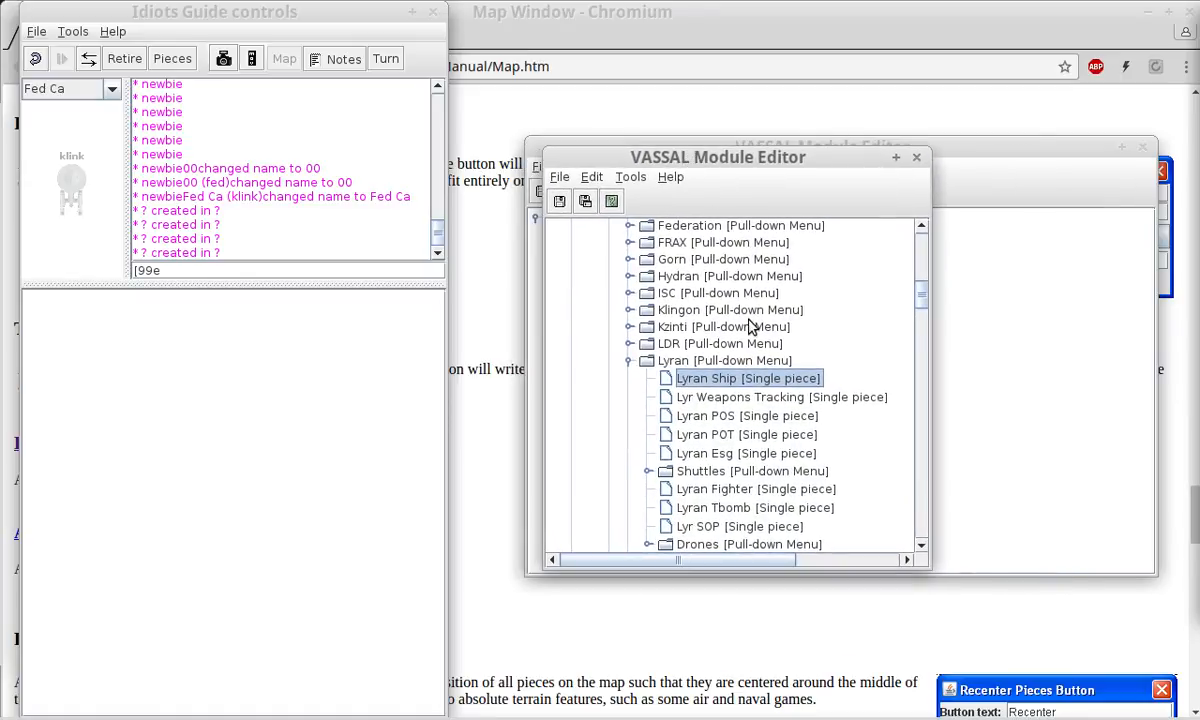
double_click(748, 378)
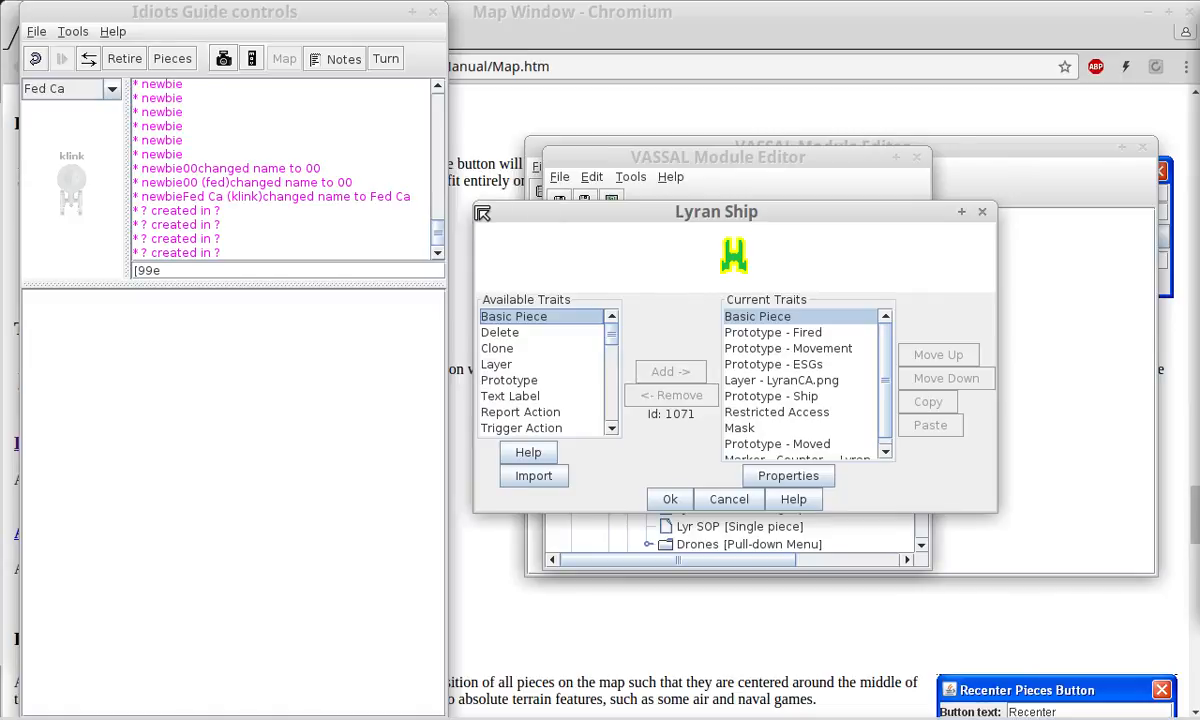
left_click_drag(475, 205, 455, 8)
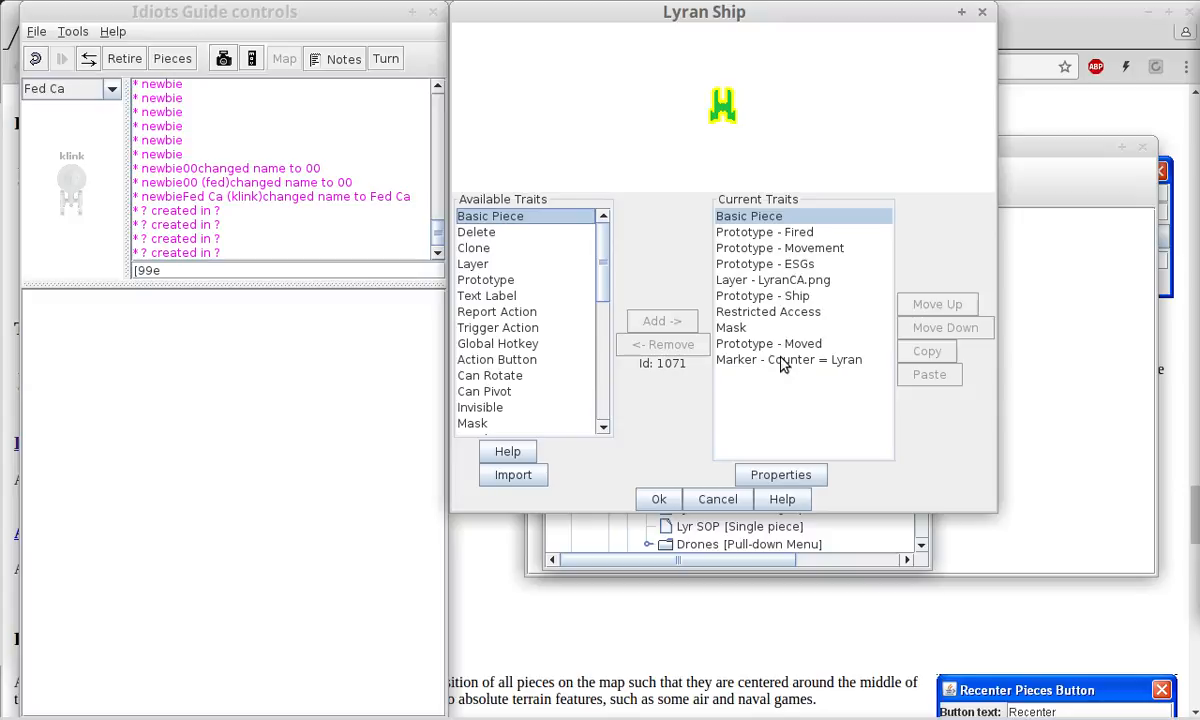
left_click(764, 314)
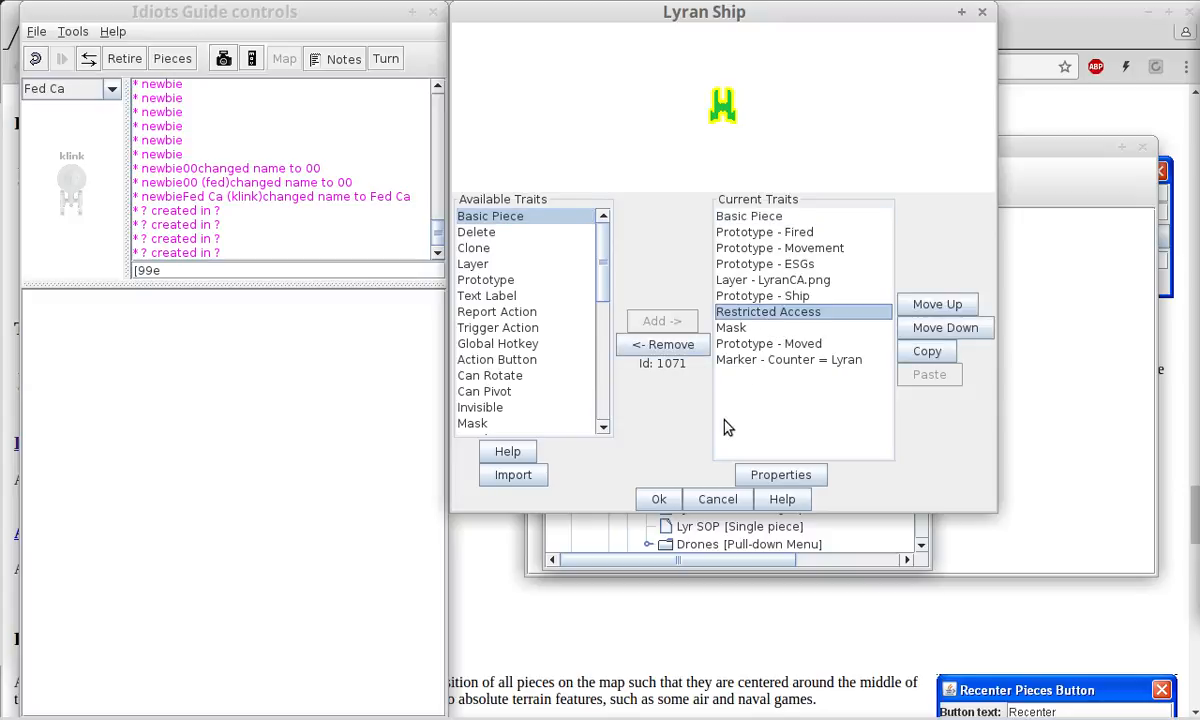
left_click_drag(592, 20, 165, 77)
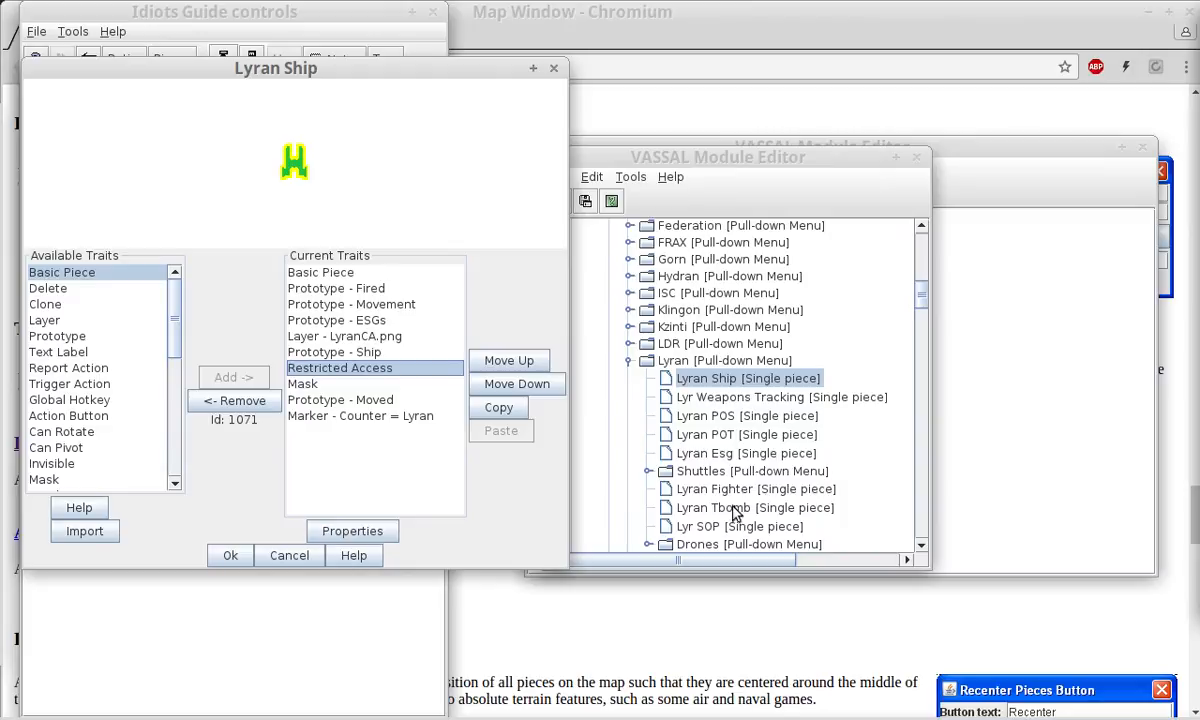
Open the Lyran Tbomb's traits, enlarge the window and set it aside from the Lyran Ship window and piece tree.
scroll(737, 510, "down", 3)
scroll(750, 443, "up", 1)
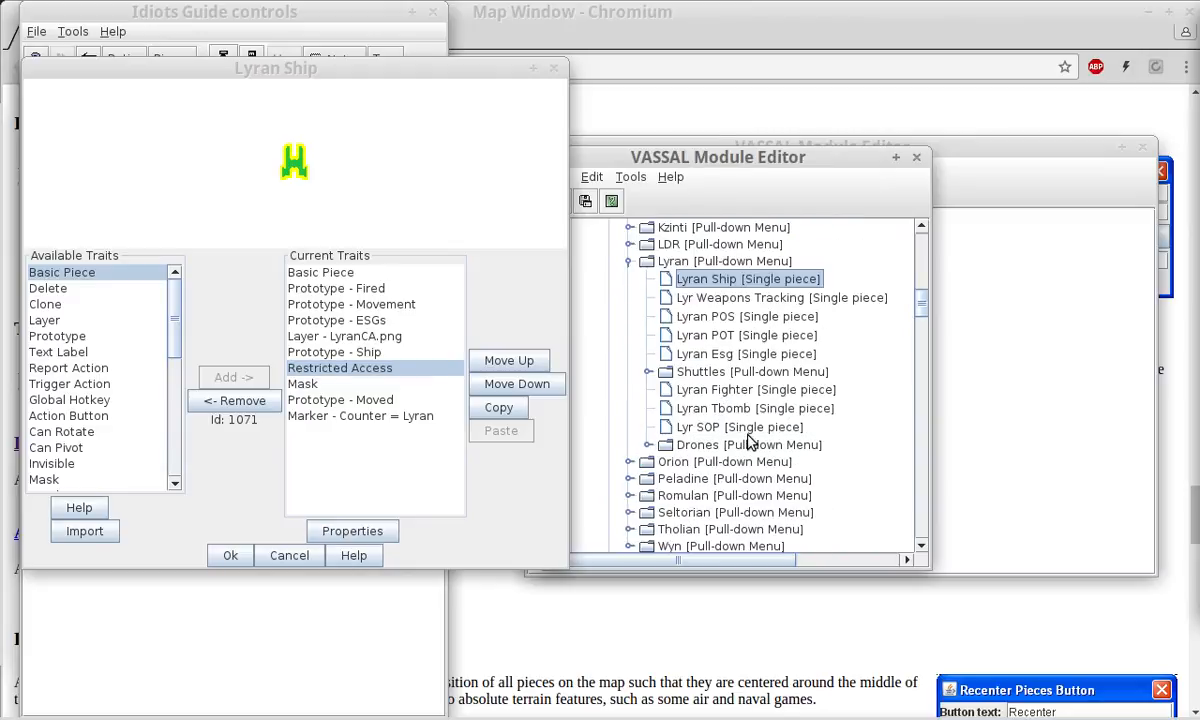
double_click(705, 408)
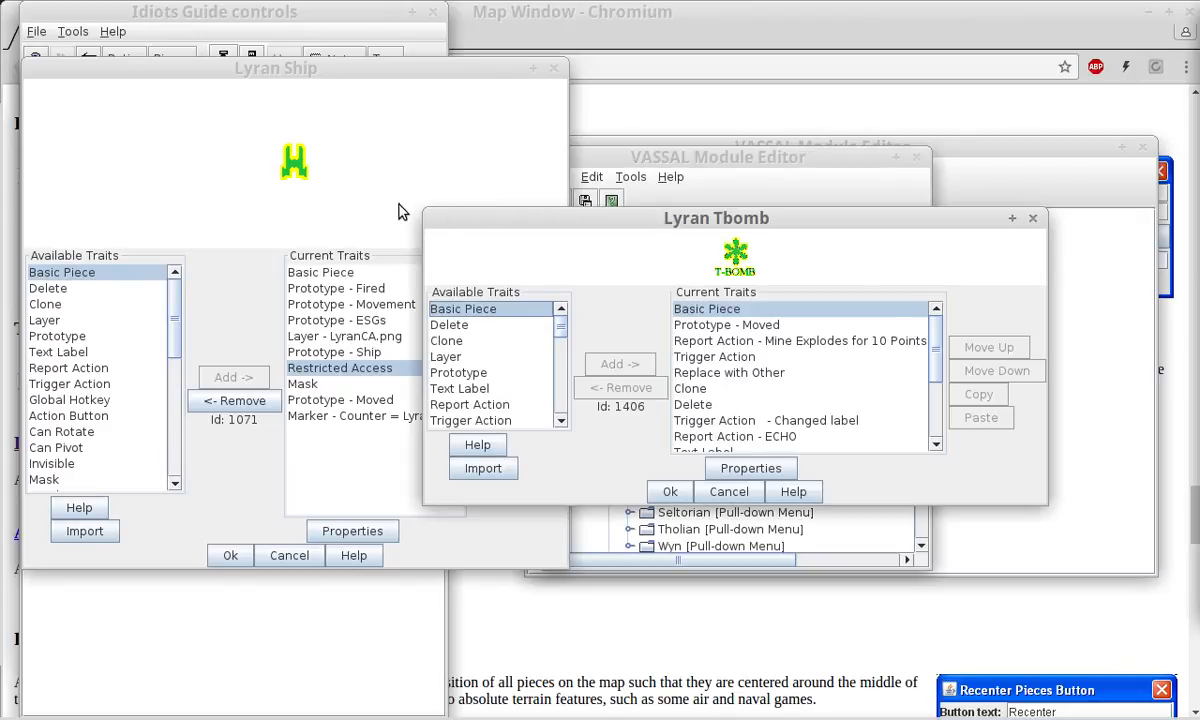
left_click_drag(401, 204, 877, 80)
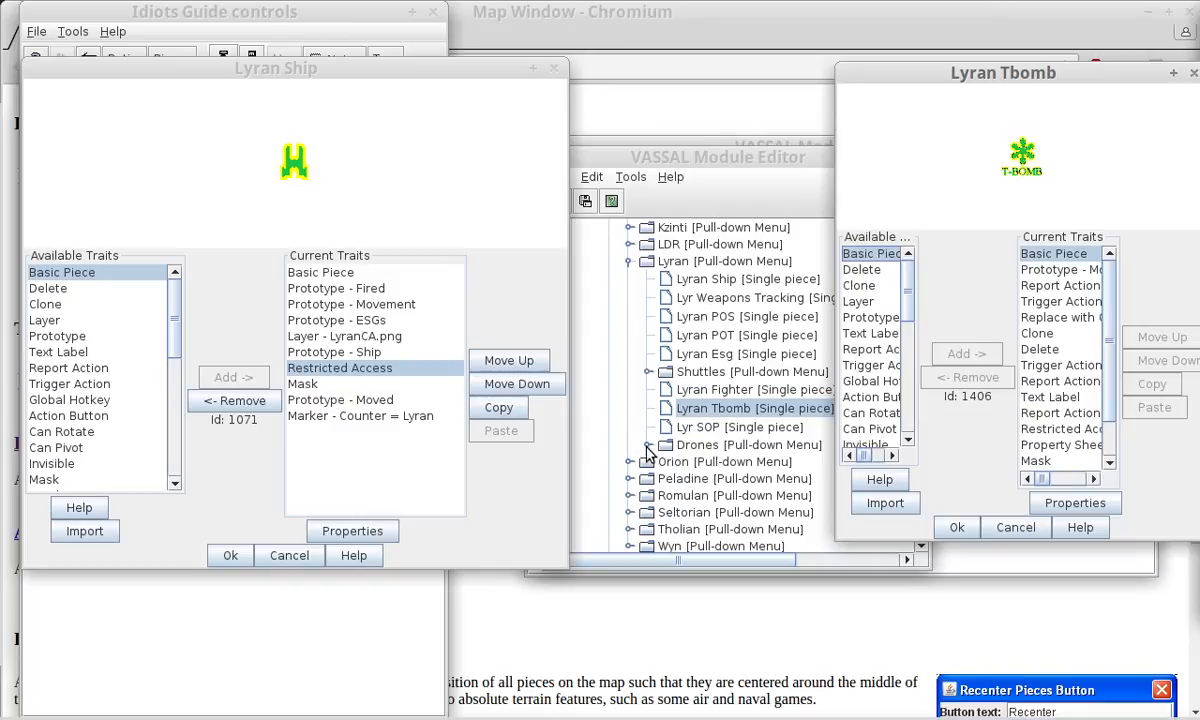
Open the Lyran Esg's traits and arrange its enlarged window between the Lyran Ship and Lyran Tbomb windows.
double_click(700, 353)
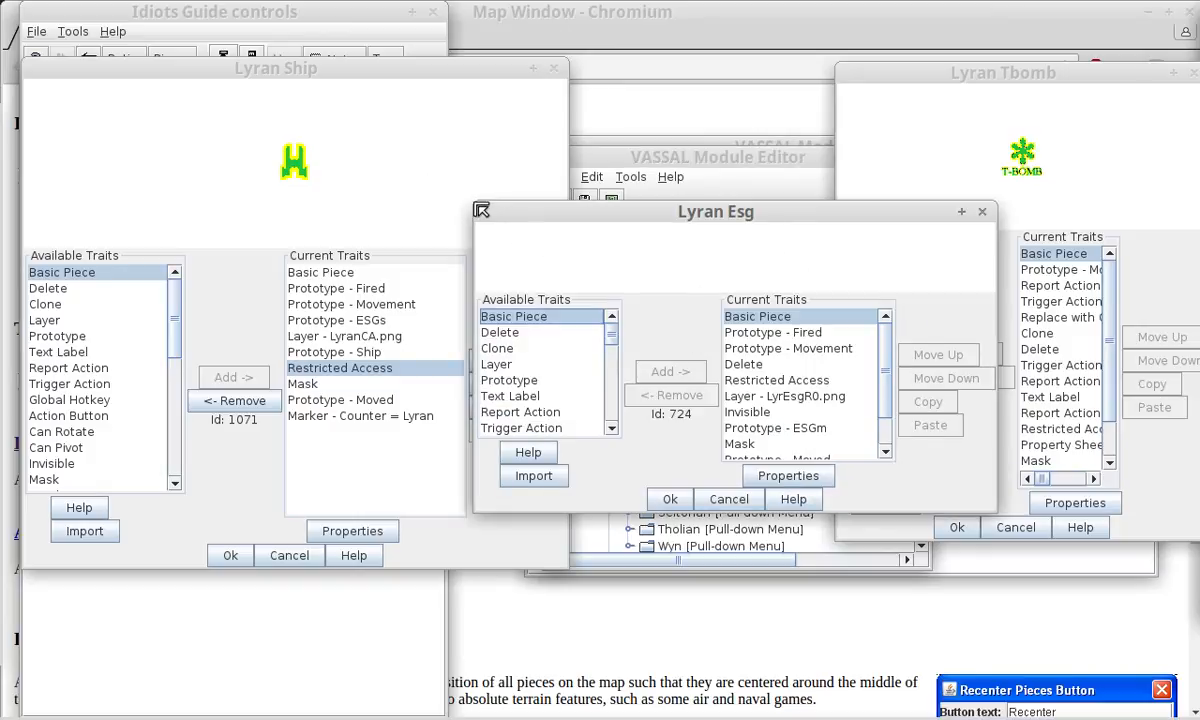
left_click_drag(480, 210, 601, 62)
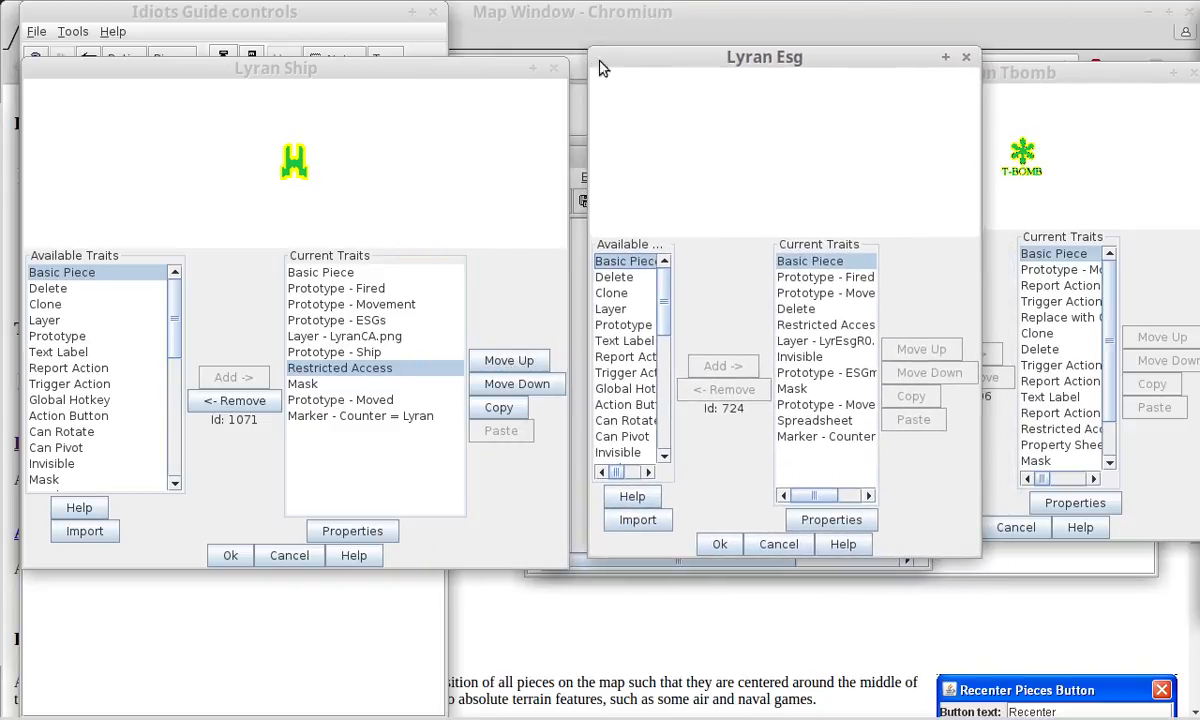
left_click(380, 108)
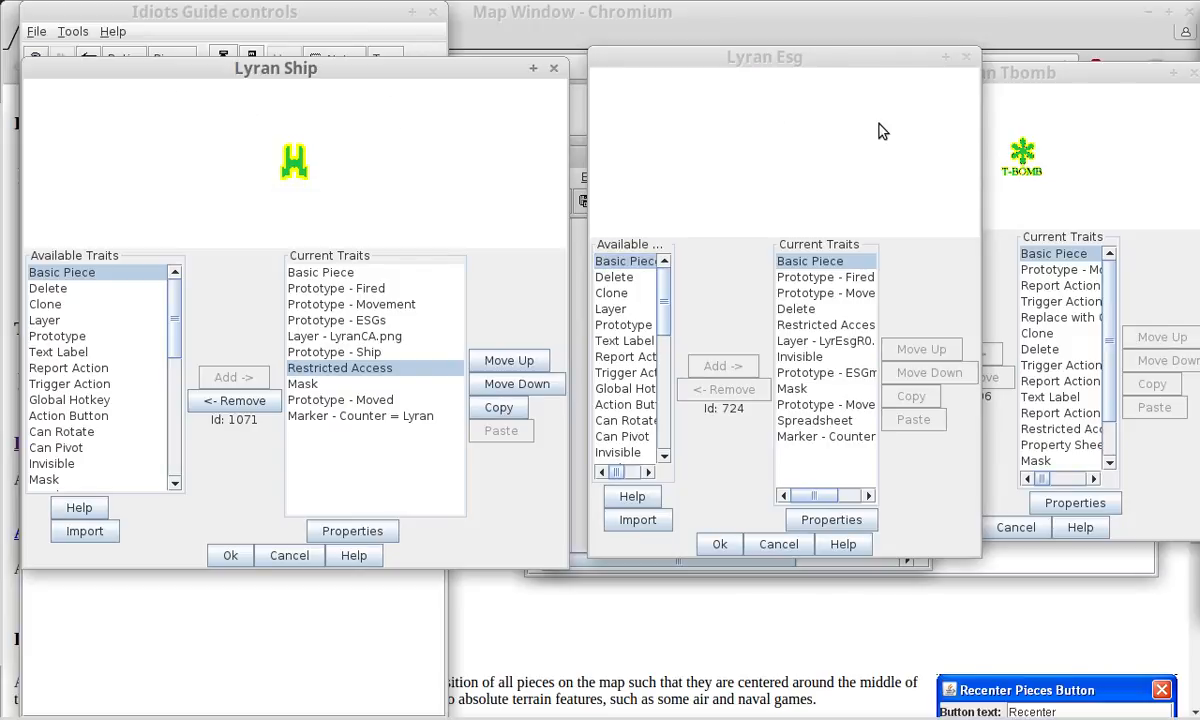
Inspect the Lyran Esg's command menu and Basic Piece properties without changing the piece.
right_click(793, 152)
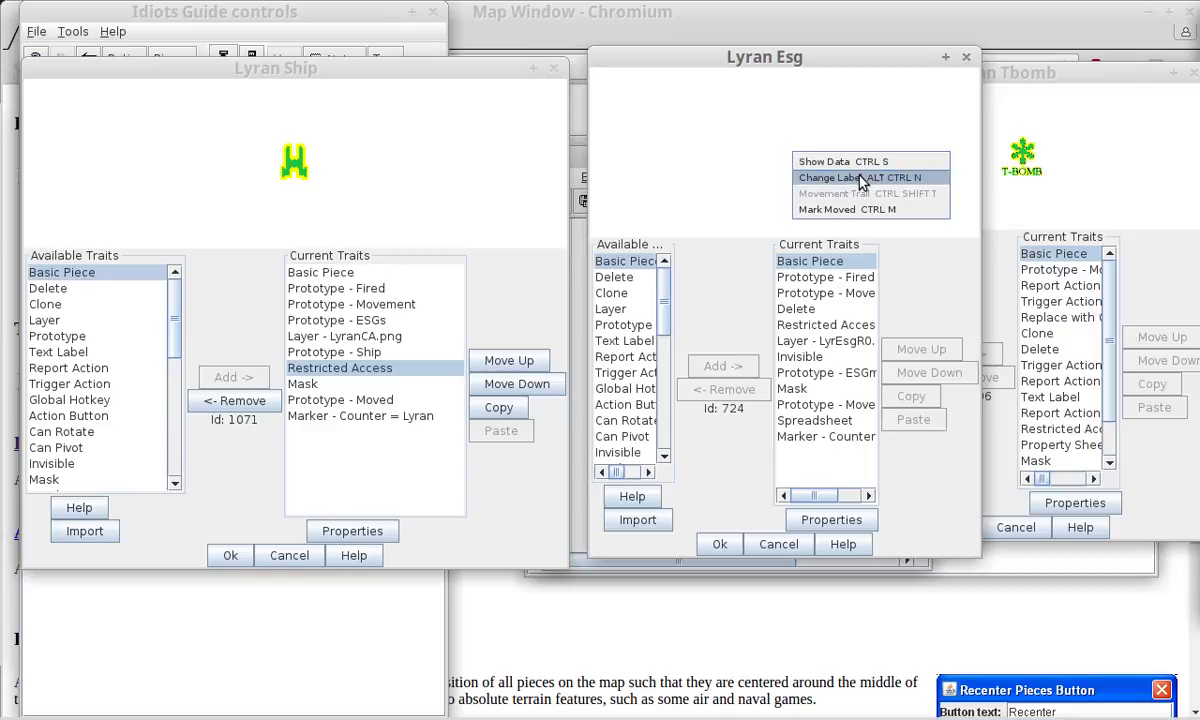
left_click(740, 210)
left_click(781, 262)
double_click(781, 262)
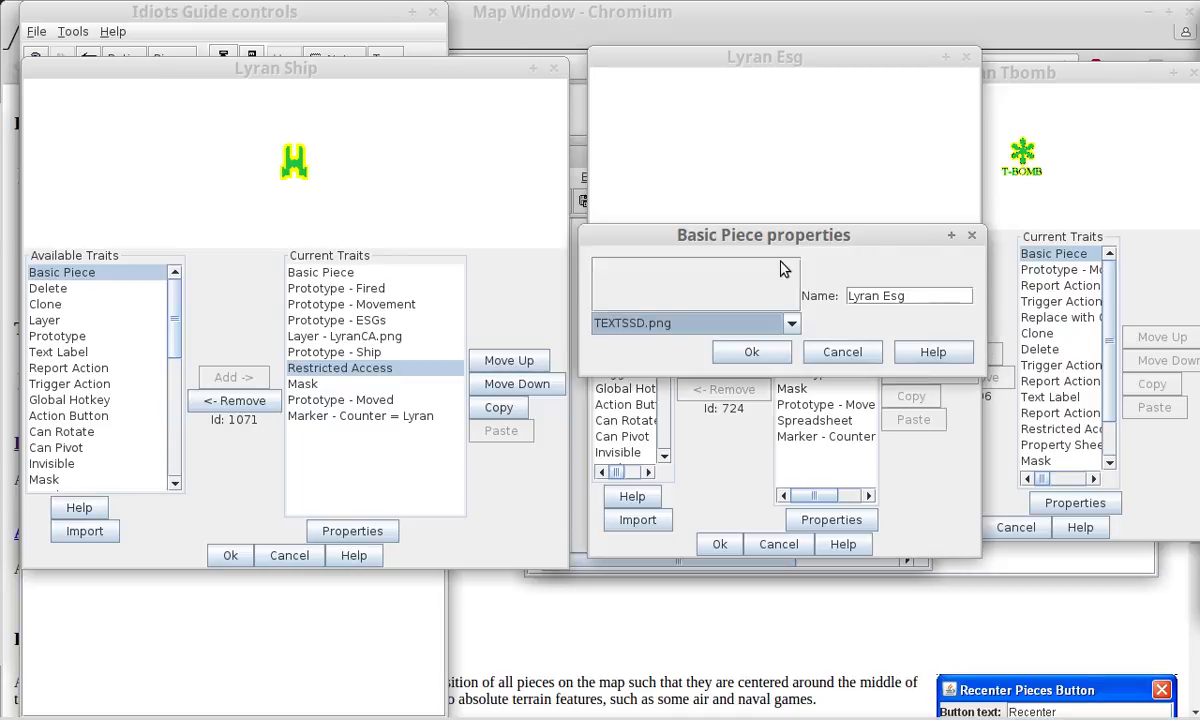
left_click(840, 355)
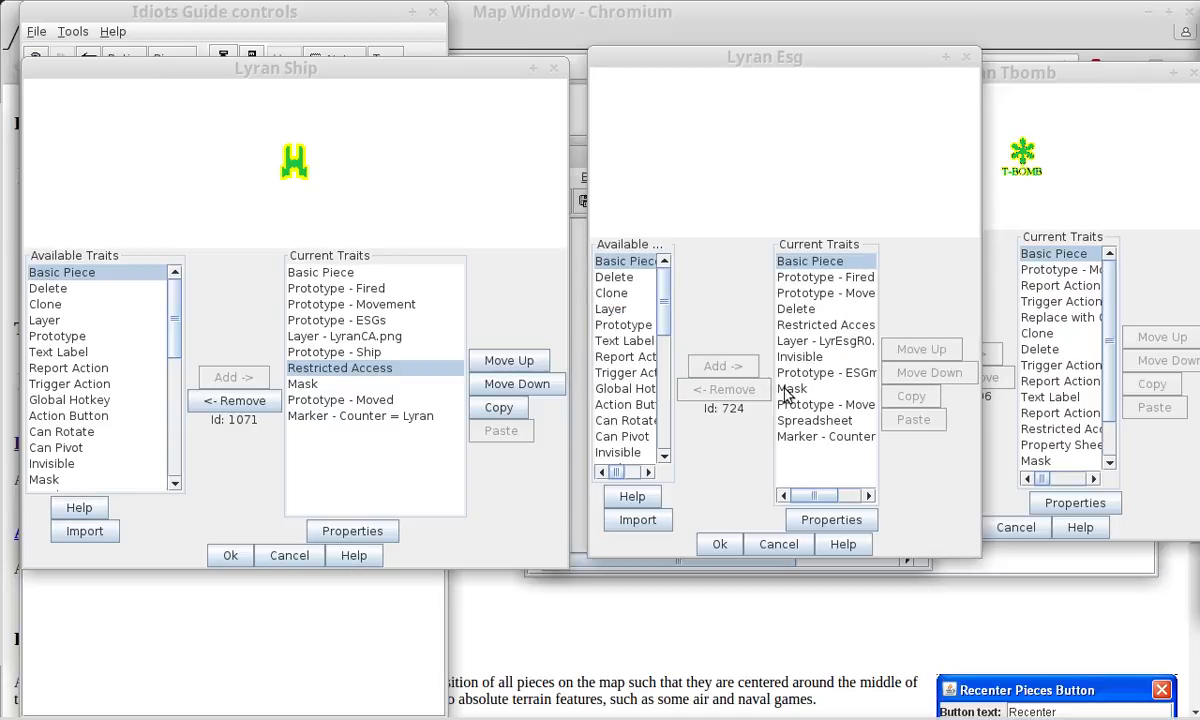
Inspect the properties of the Lyran Esg's Invisible trait and leave them unchanged.
left_click(804, 357)
double_click(804, 357)
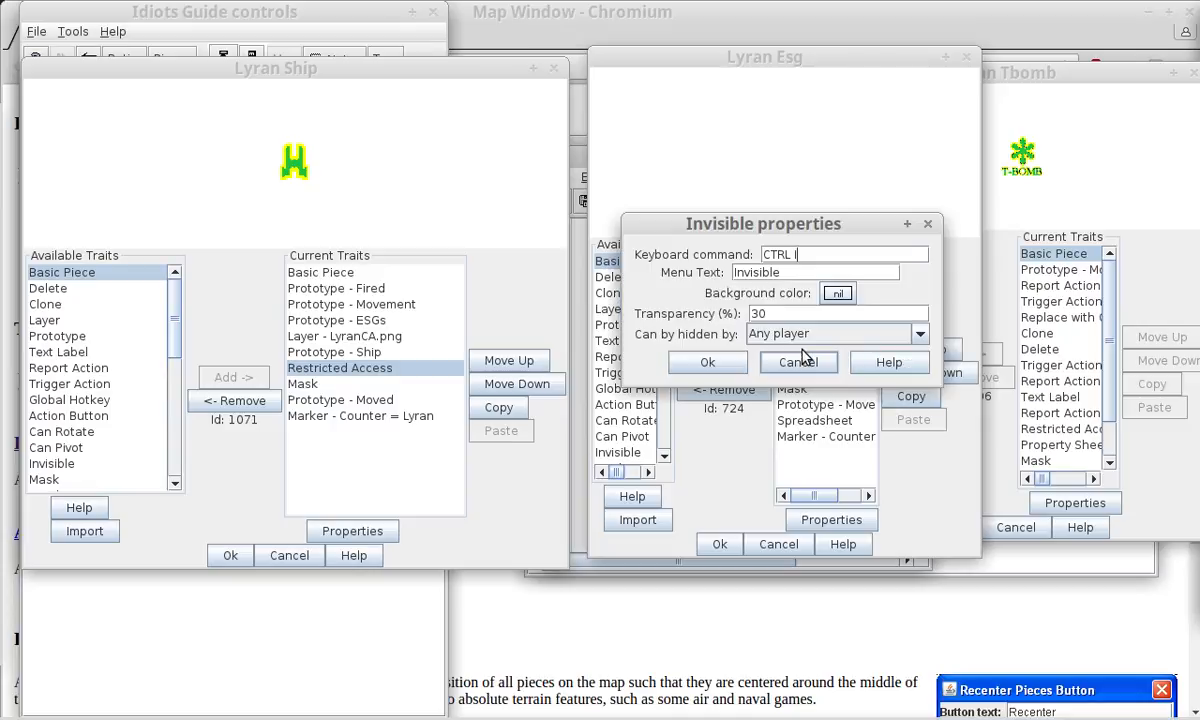
left_click(803, 358)
Preview the level images, Image 1 through Image 5, in the Lyran Esg's LyrEsgR0.png Layer trait.
left_click(804, 341)
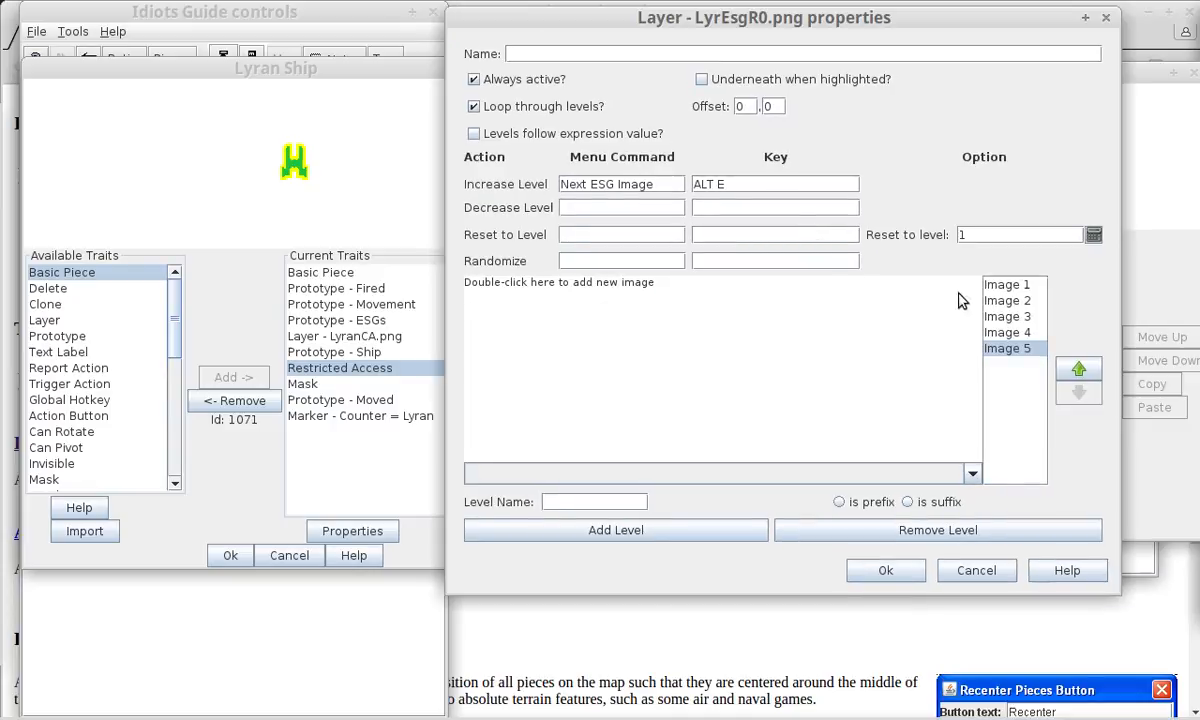
left_click(1010, 286)
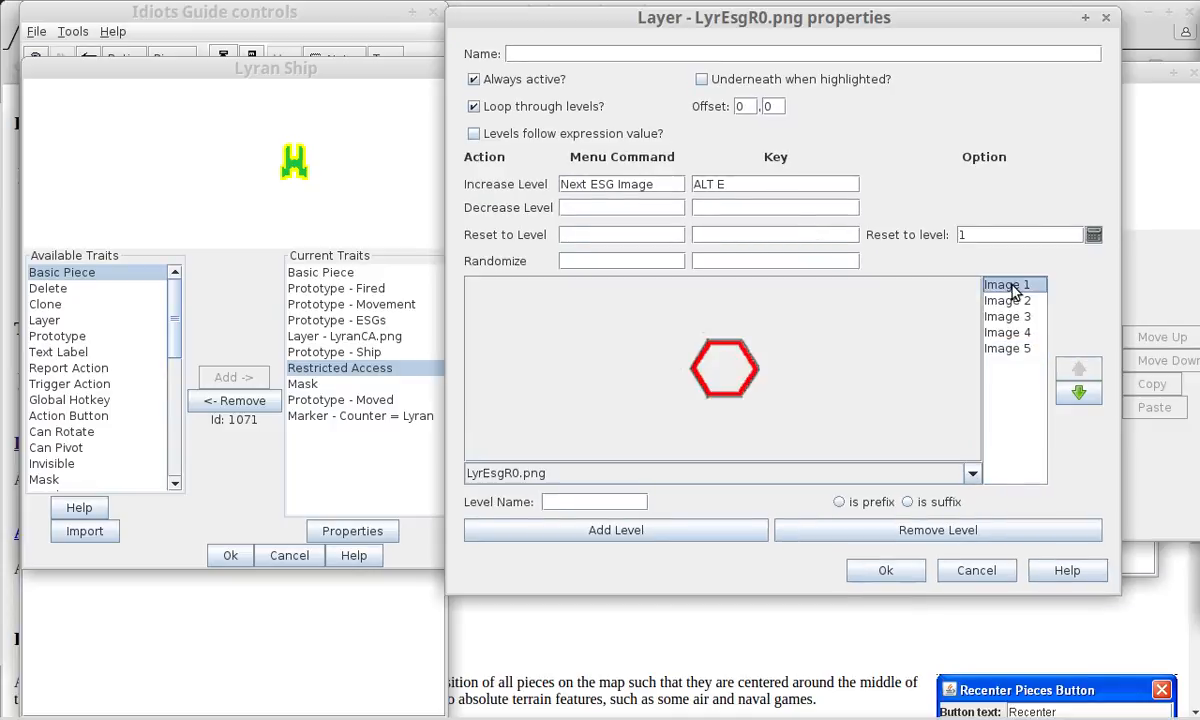
left_click(1007, 300)
left_click(1007, 285)
left_click(1005, 300)
left_click(1005, 316)
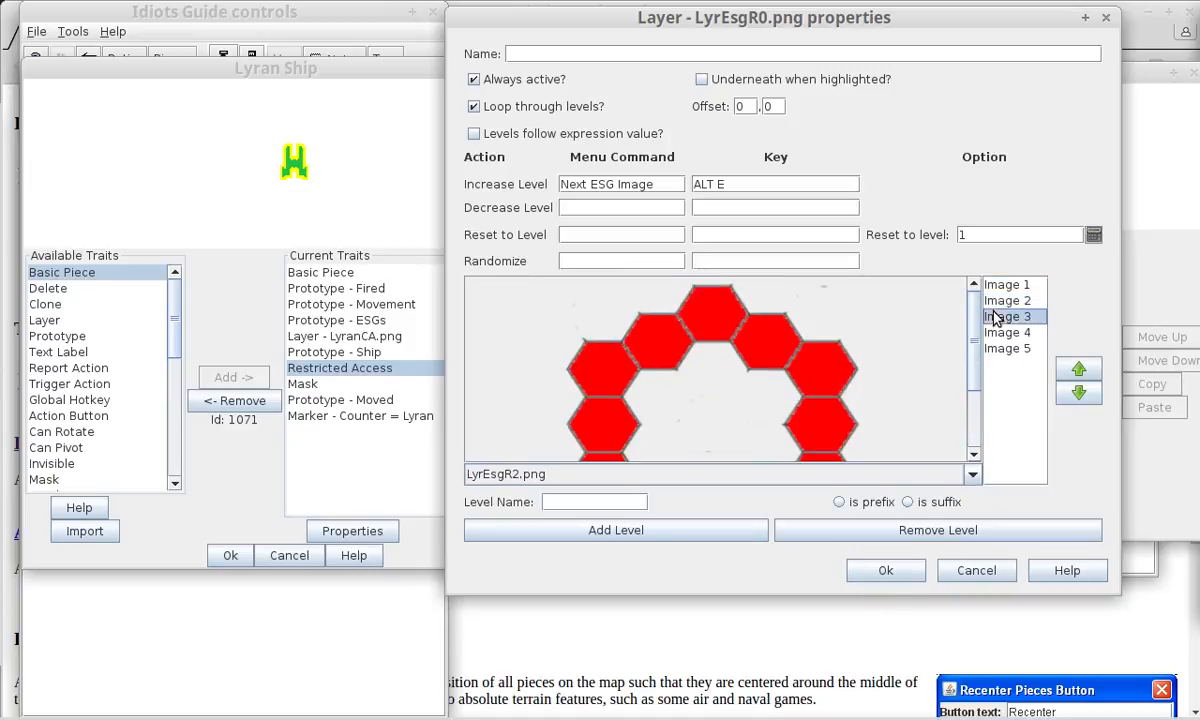
left_click(1007, 332)
left_click(1005, 348)
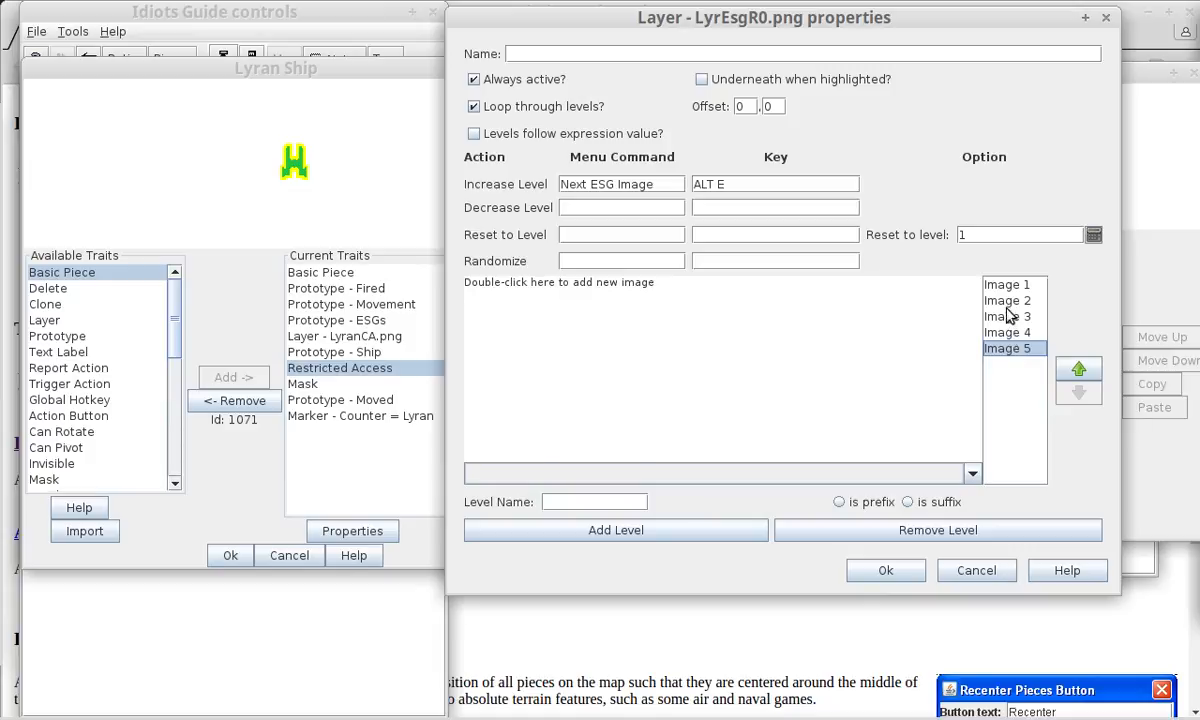
left_click(1003, 316)
left_click(1003, 300)
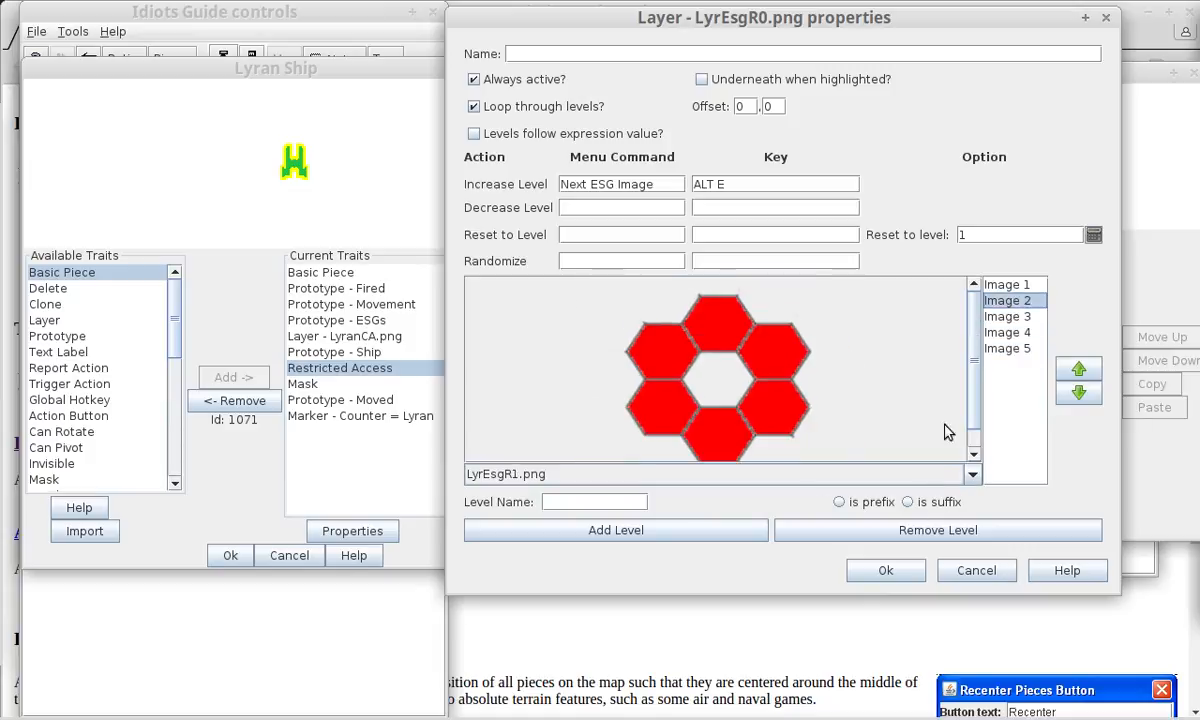
left_click(885, 570)
Check the commands available on the Lyran Esg's preview once more without applying any of them.
left_click(769, 170)
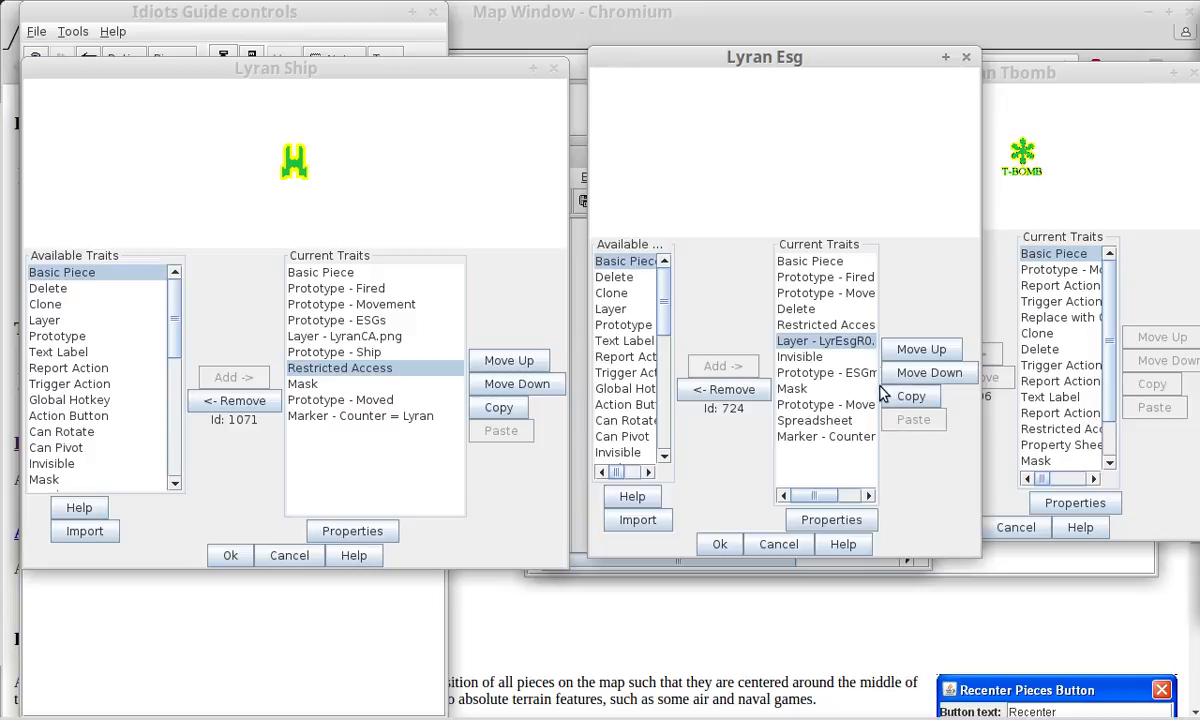
right_click(769, 165)
left_click(467, 185)
left_click(793, 193)
Compare the Layer and Mask traits in the trait lists of the Lyran Ship, Lyran Esg and Lyran Tbomb.
left_click(318, 364)
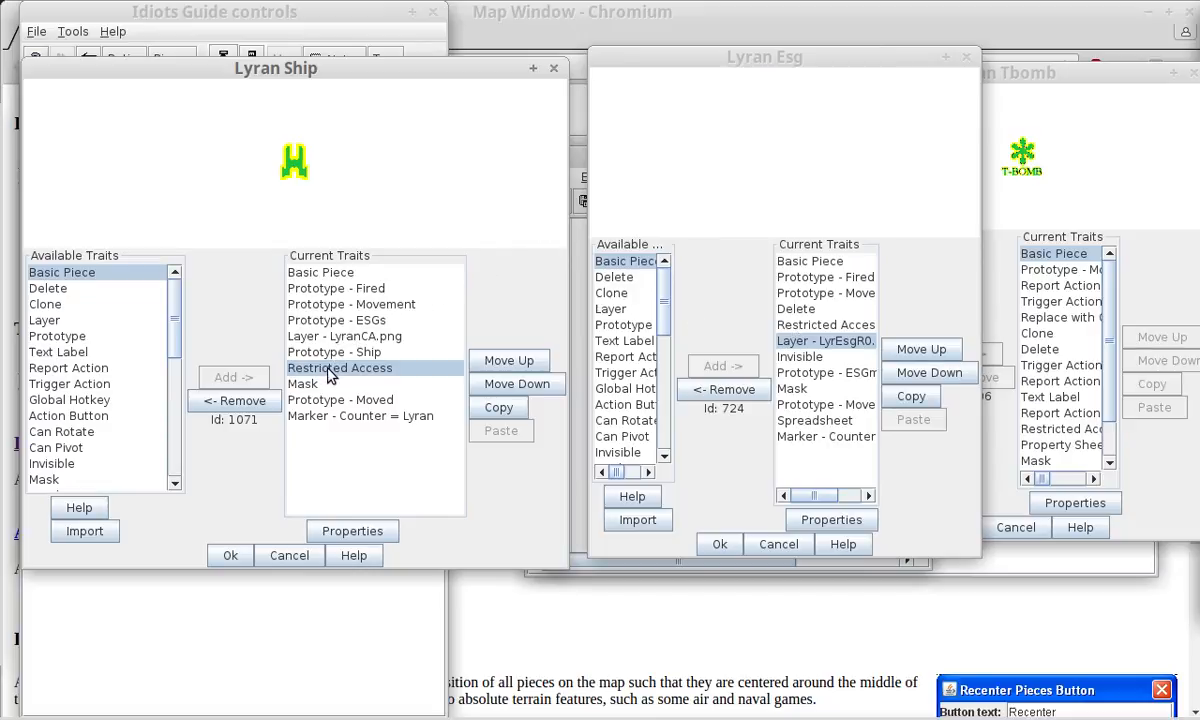
left_click(320, 338)
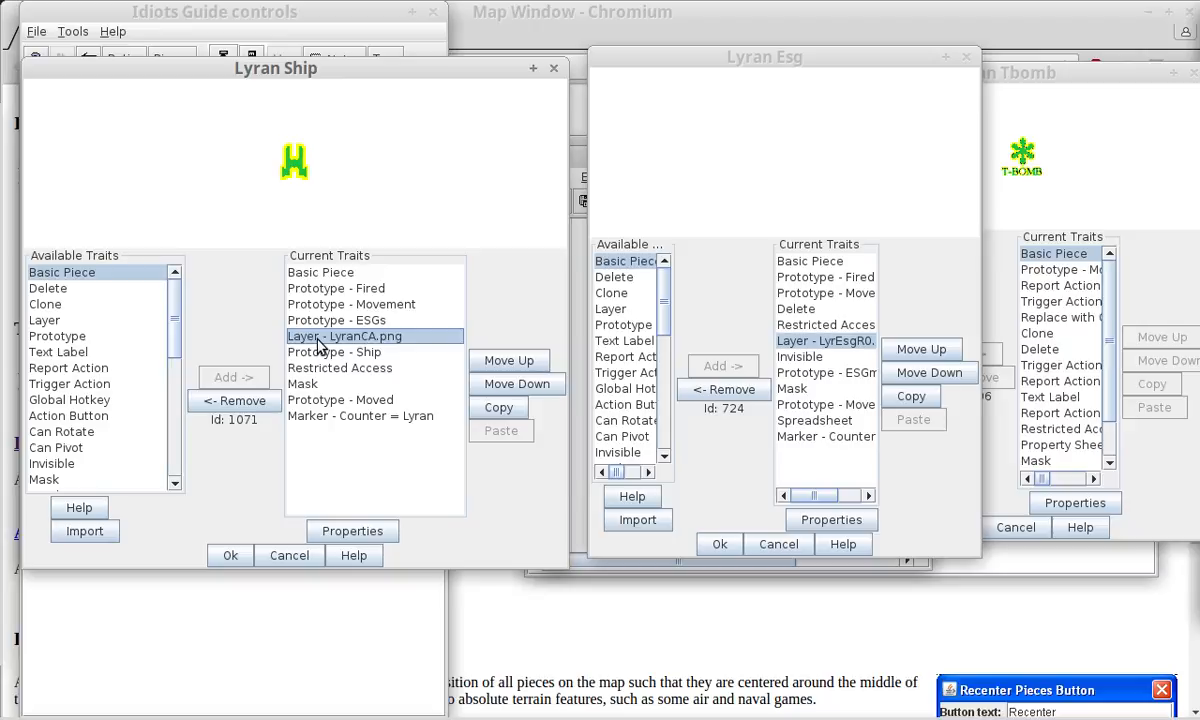
left_click(318, 386)
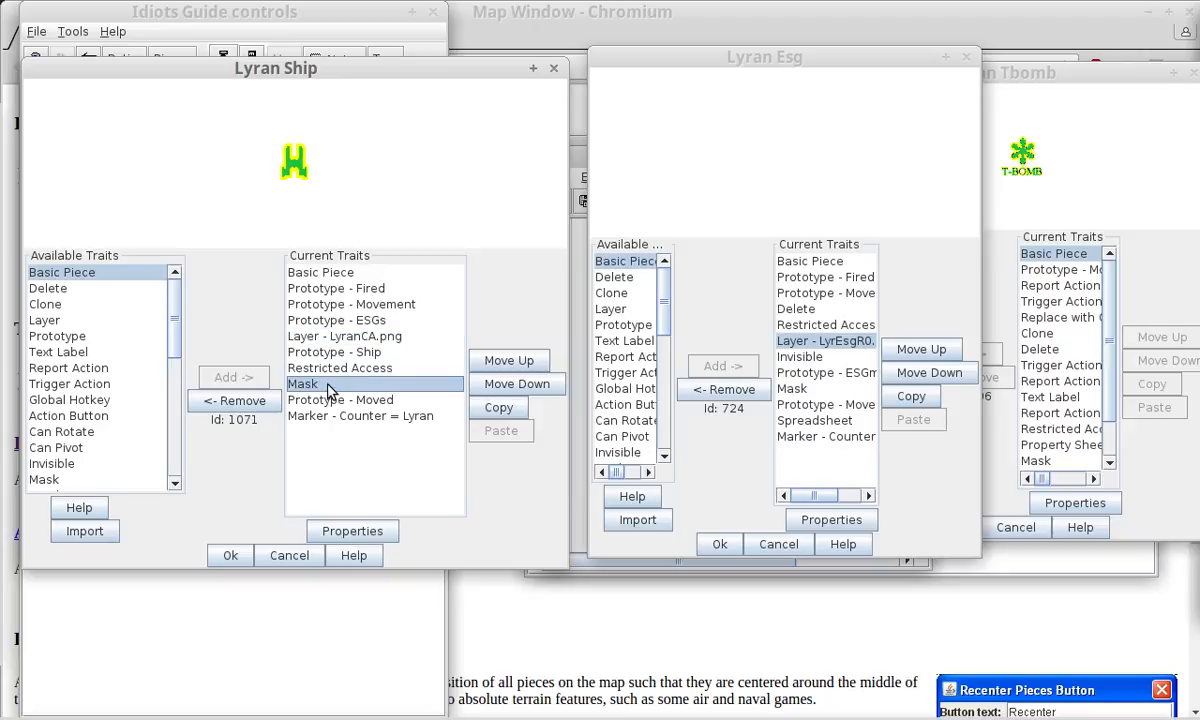
left_click(795, 389)
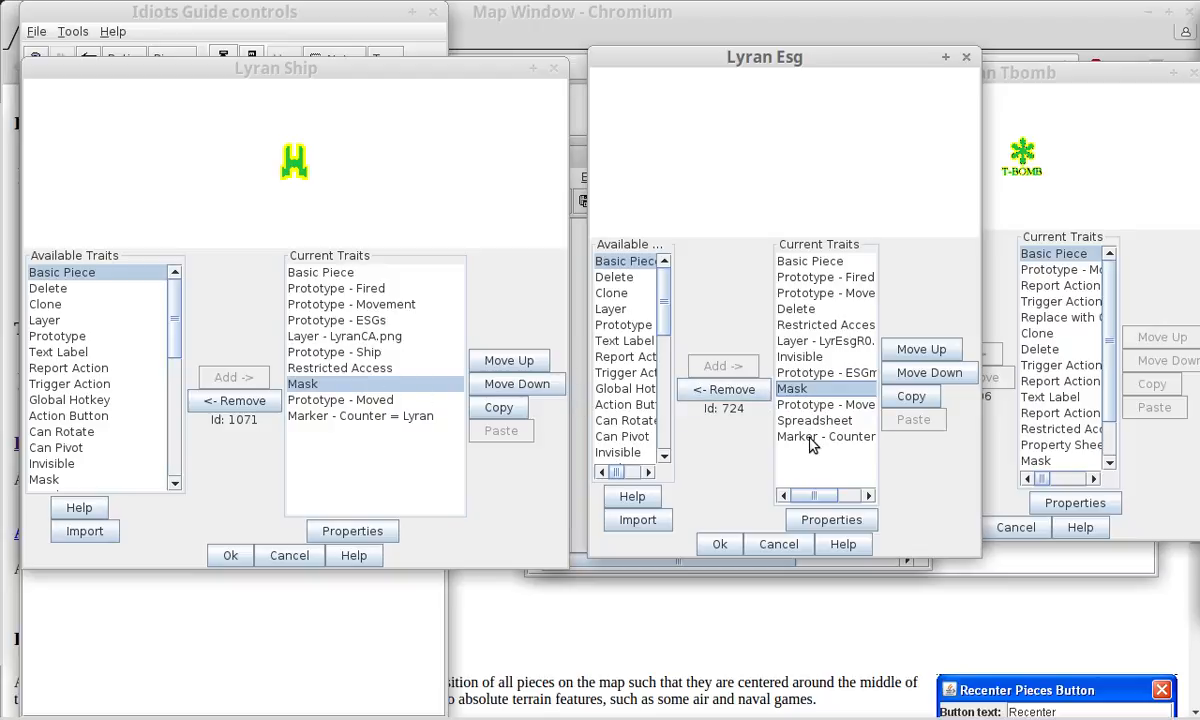
left_click(1065, 446)
scroll(1072, 452, "down", 1)
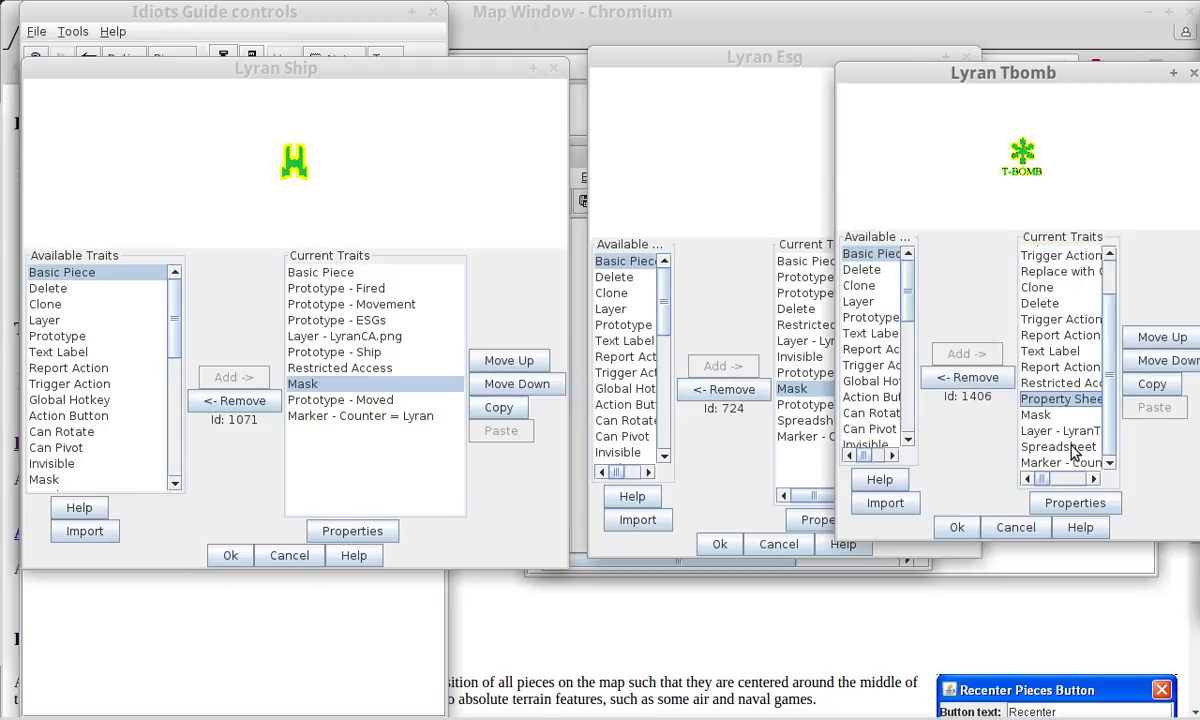
left_click(1040, 415)
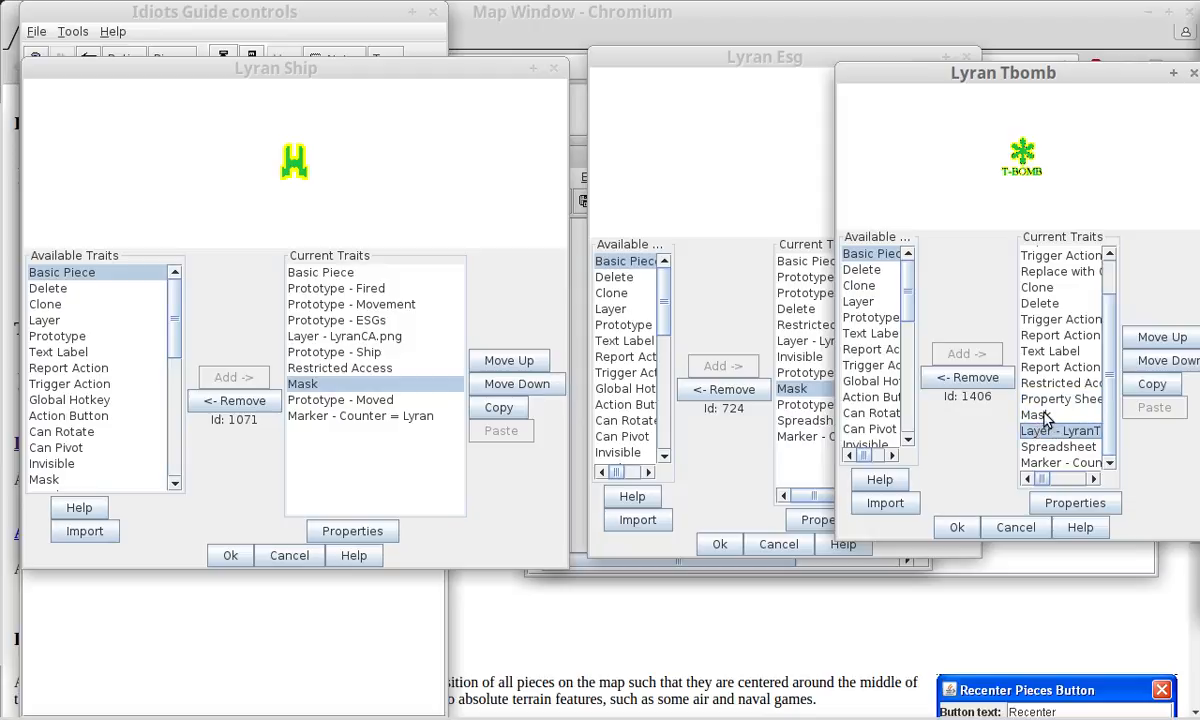
left_click(805, 372)
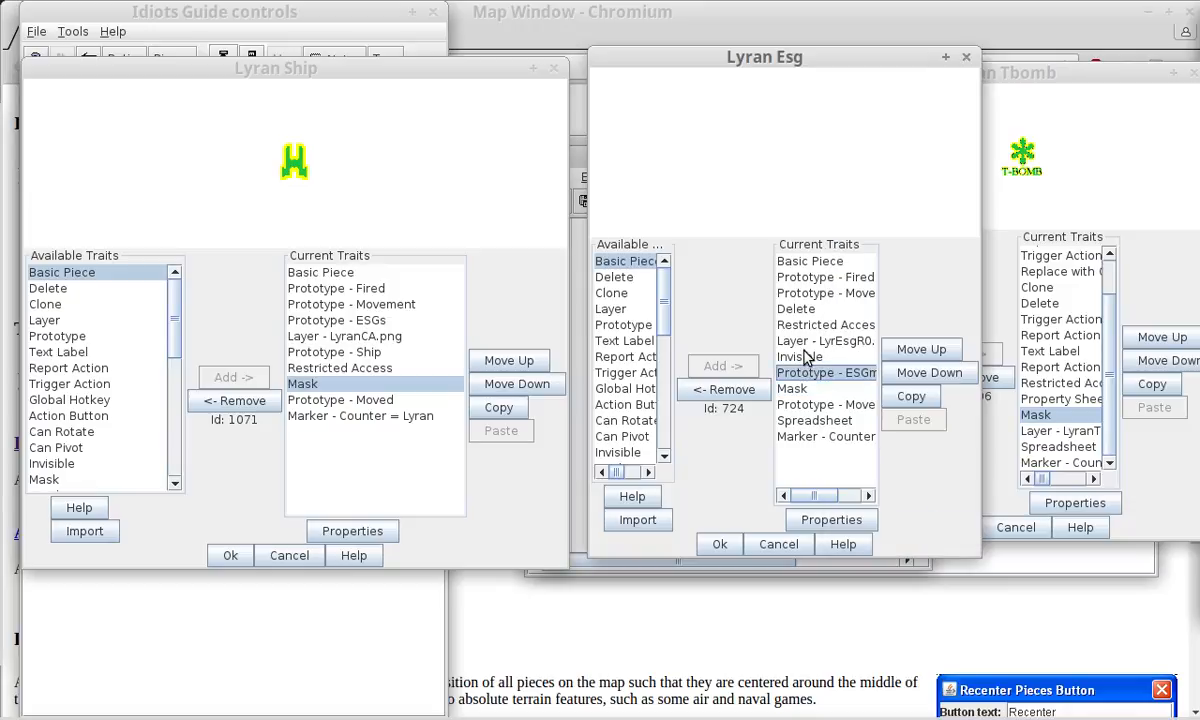
left_click(812, 341)
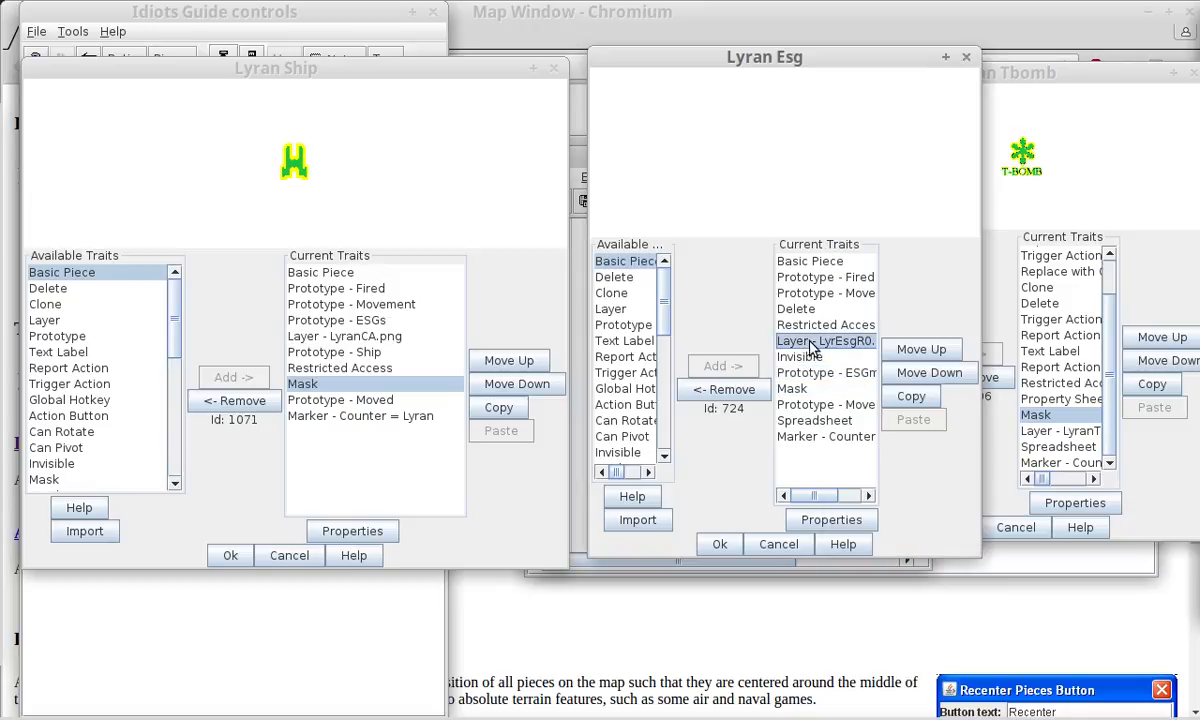
Select the Lyran Ship's LyranCA.png Layer trait and check which commands the Lyran Tbomb preview offers, applying none.
left_click(318, 336)
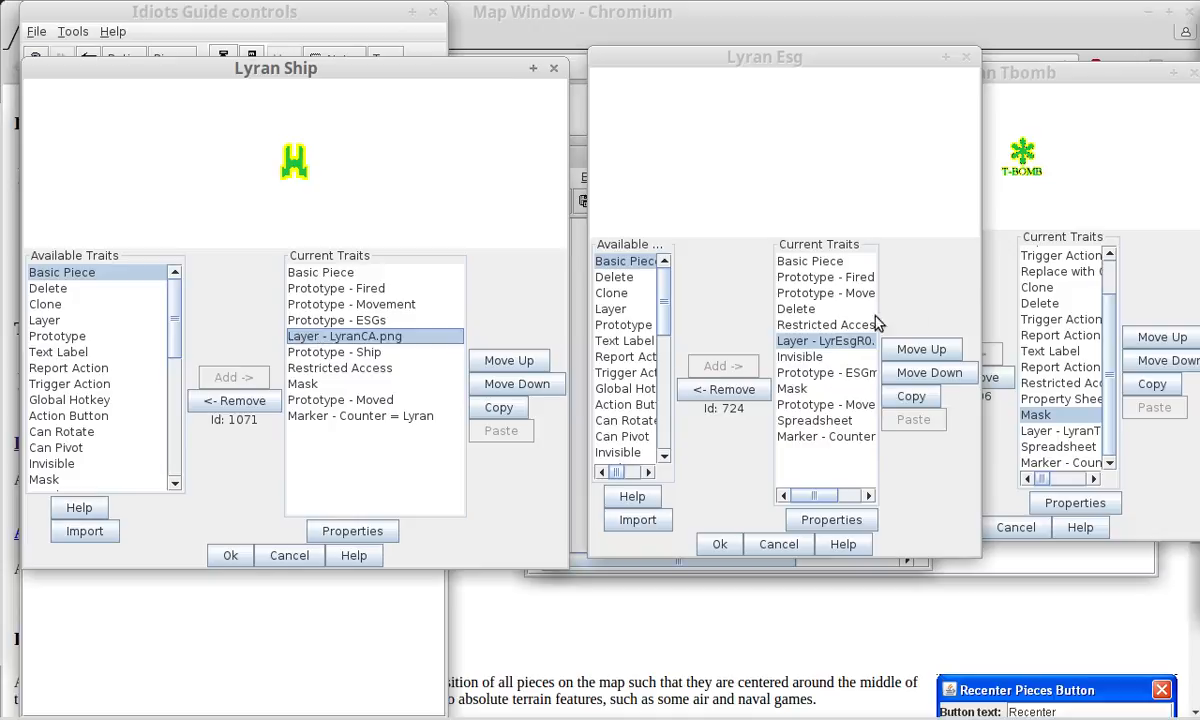
left_click(1028, 150)
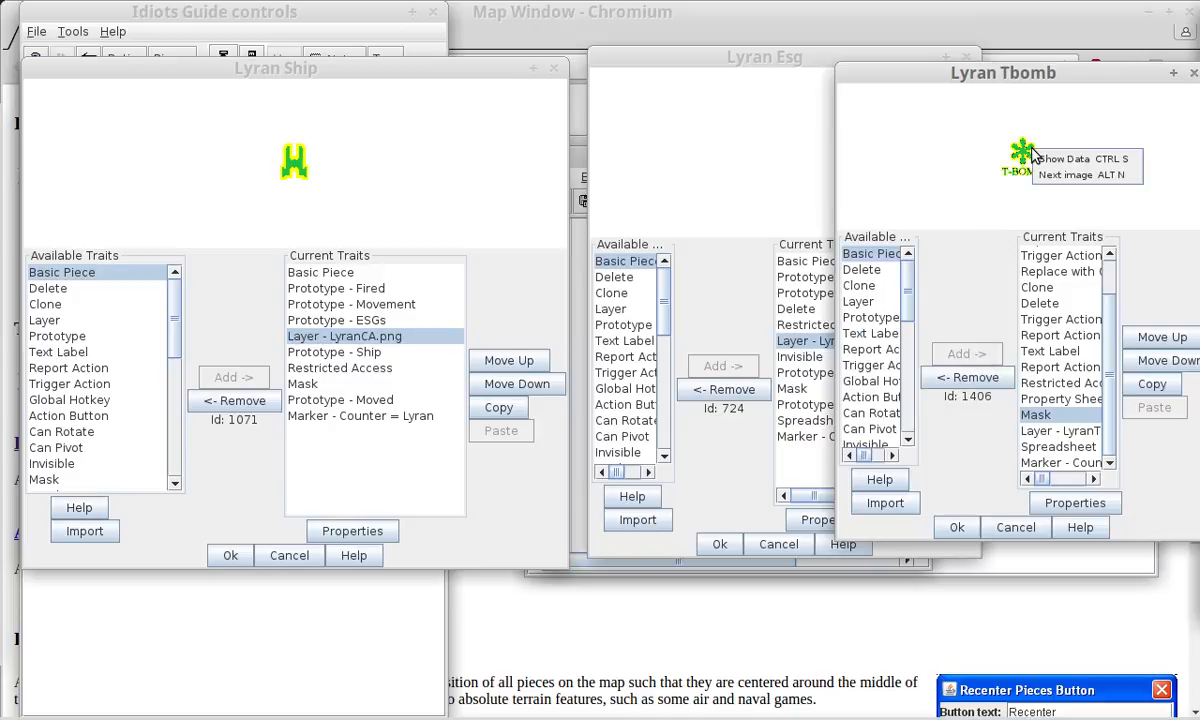
right_click(1031, 151)
left_click(942, 148)
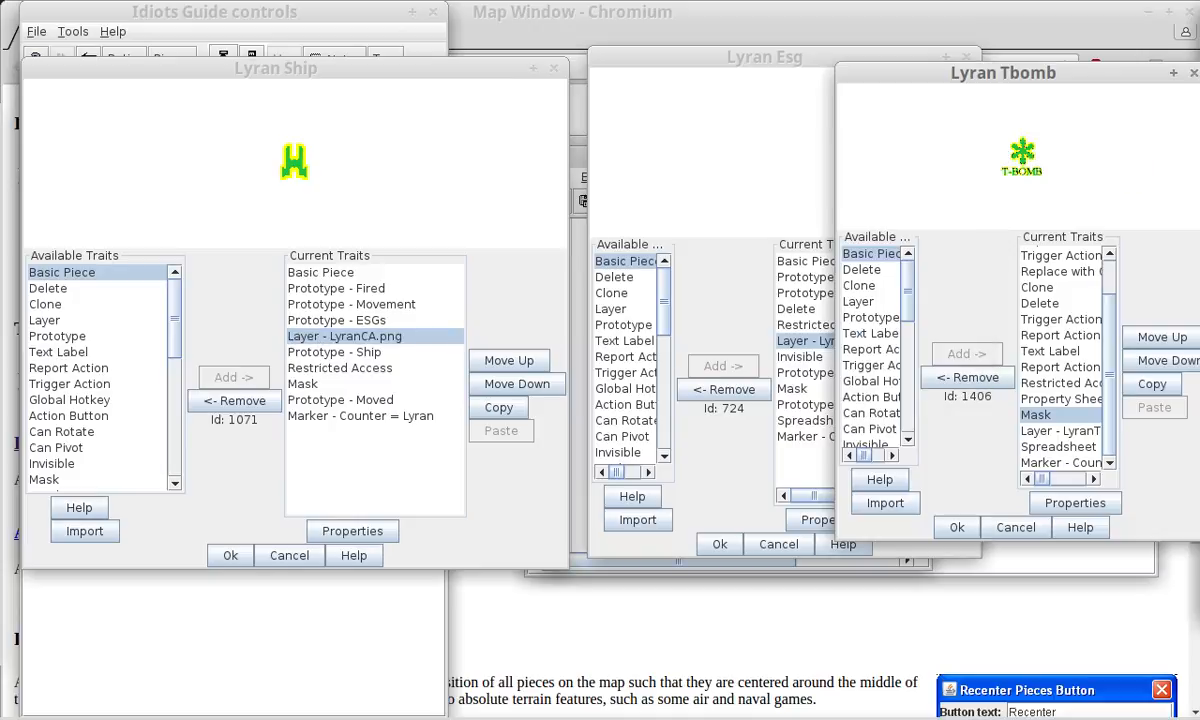
Give up the Orion position in the Star Fleet Battles game and join as the Lyran side.
left_click_drag(1199, 110, 889, 128)
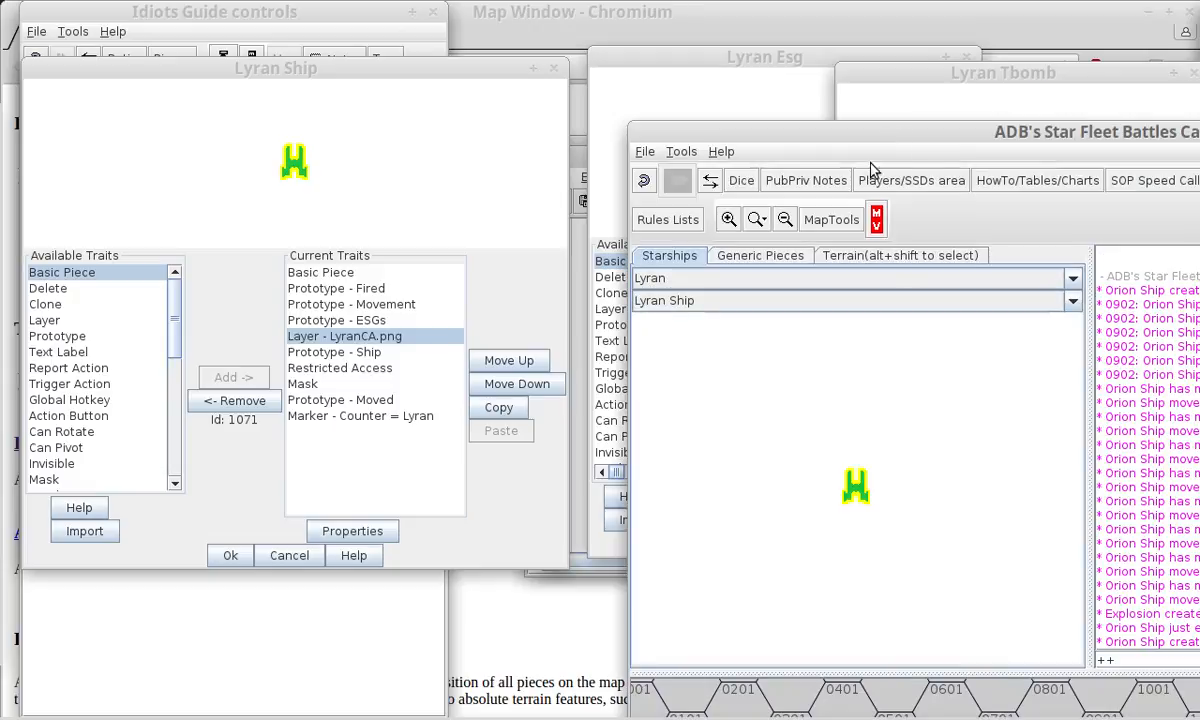
left_click(876, 179)
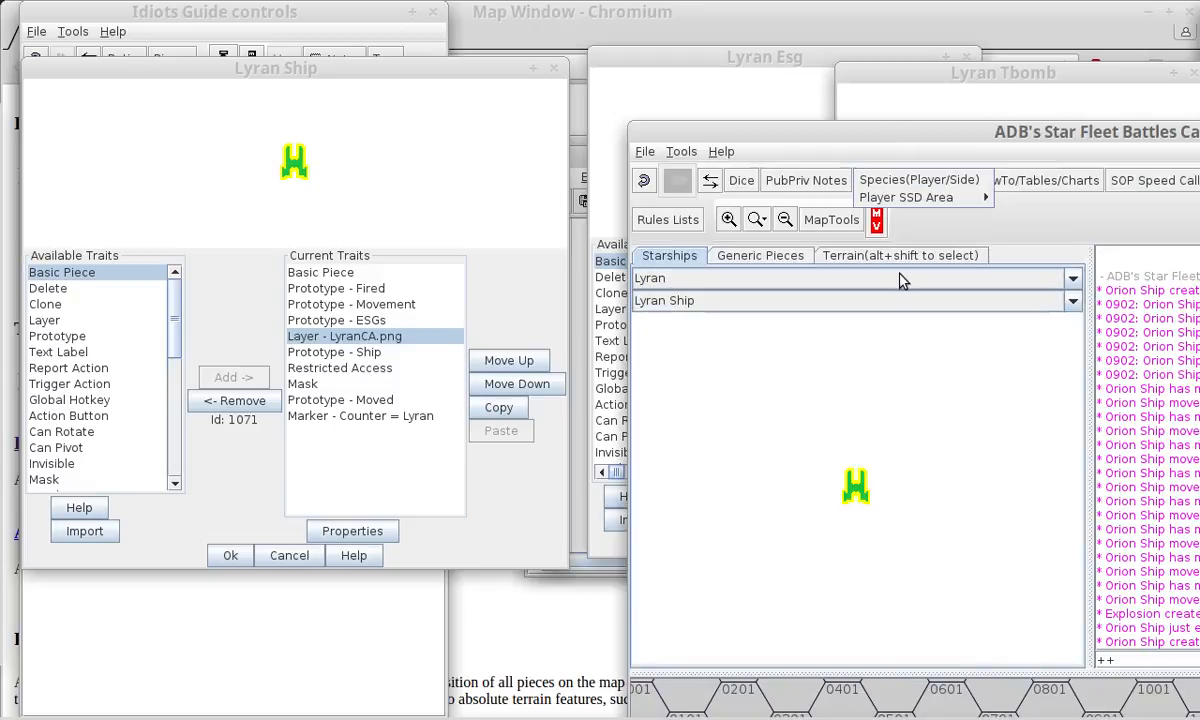
left_click(903, 181)
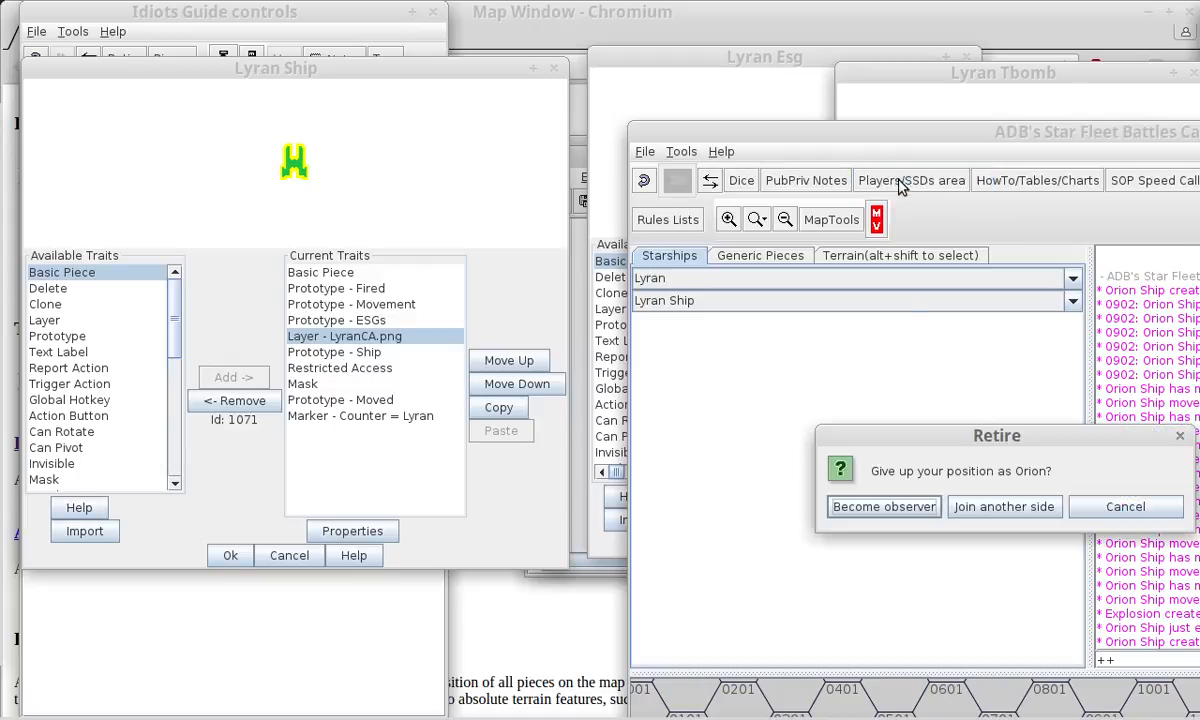
left_click(997, 502)
key("l")
key("l")
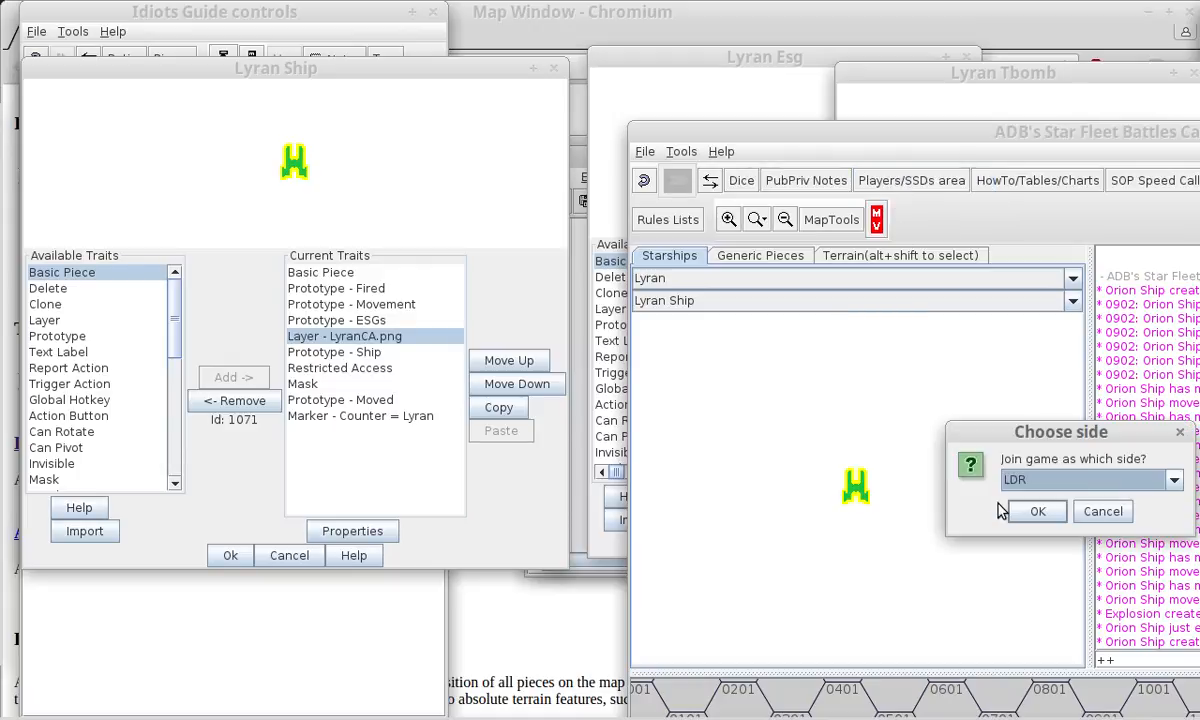
left_click(1037, 509)
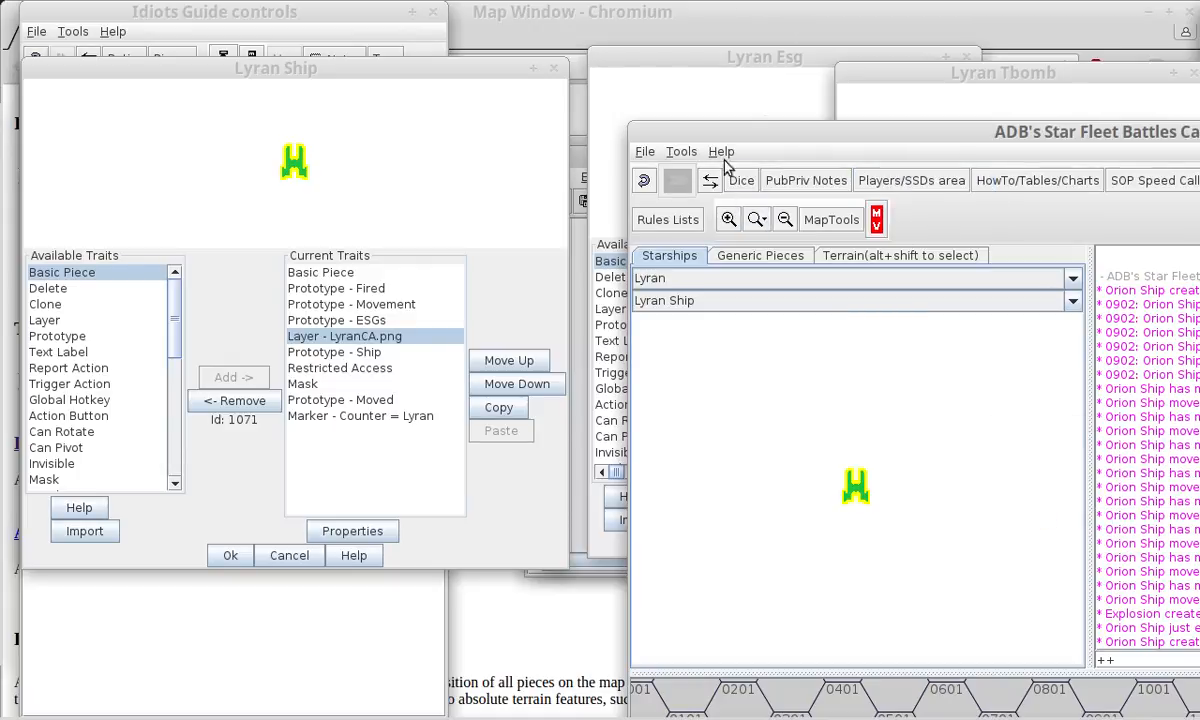
left_click_drag(727, 131, 1199, 133)
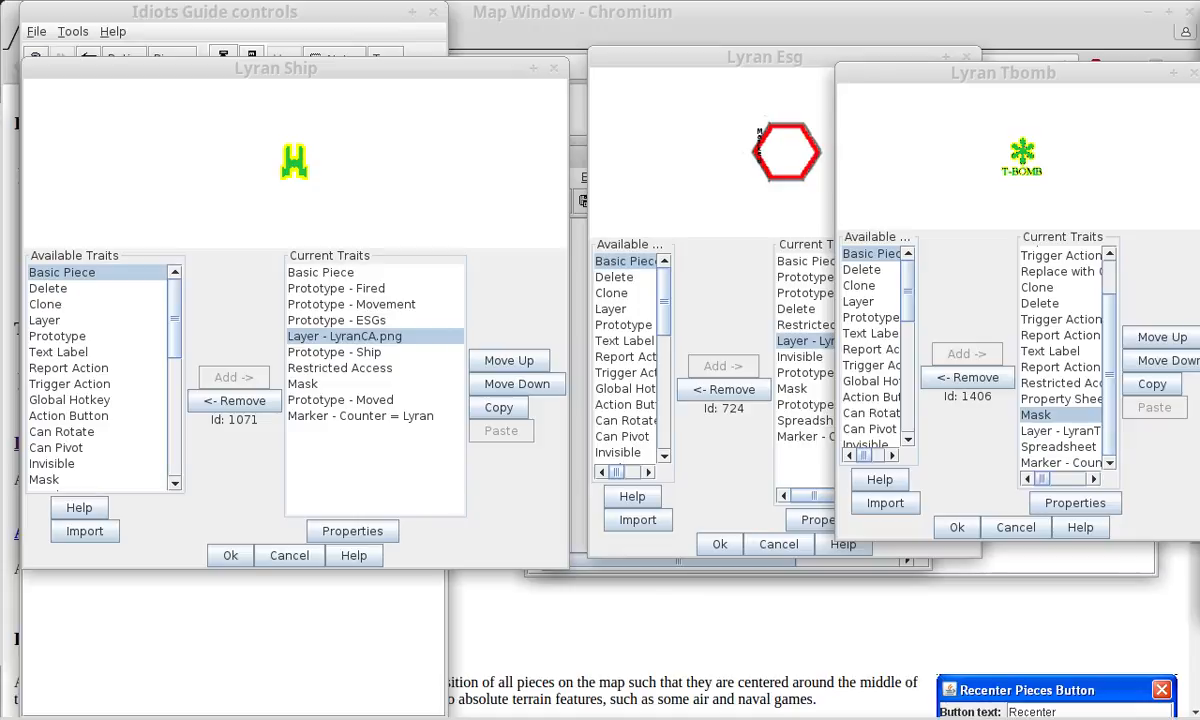
Examine the commands offered by the Lyran Tbomb, Lyran Esg and Lyran Ship previews while playing the Lyran side.
left_click(1009, 141)
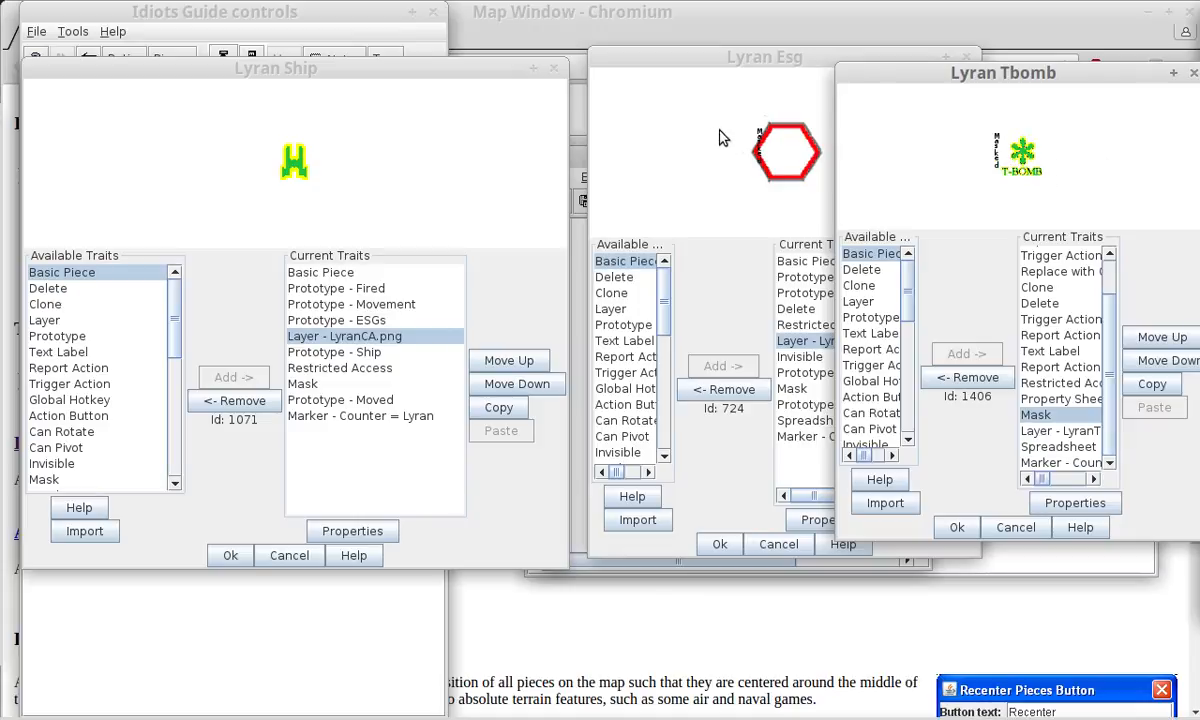
left_click(415, 158)
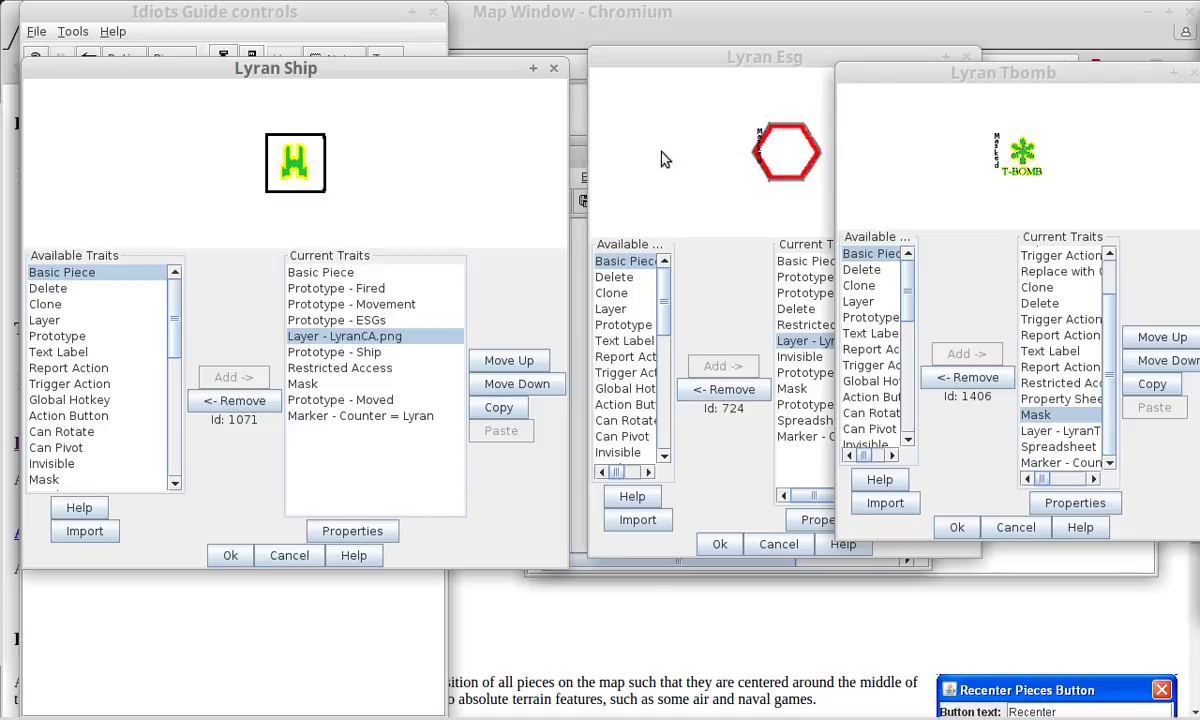
left_click(998, 152)
right_click(1030, 150)
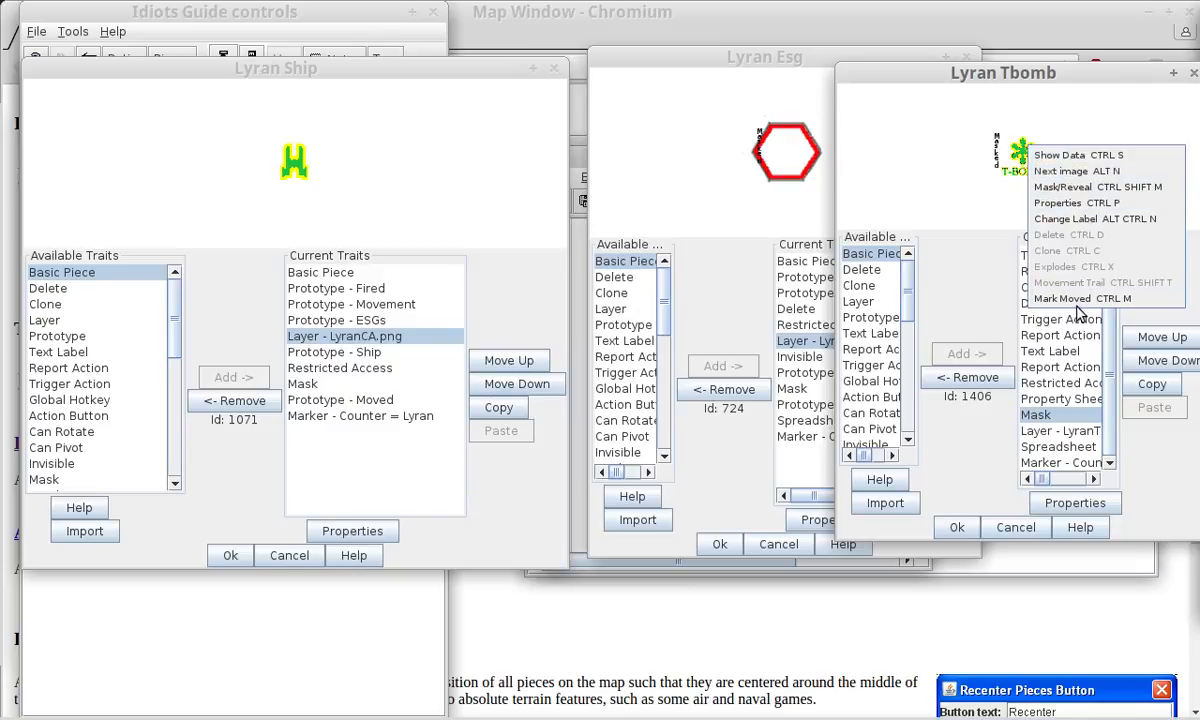
left_click(744, 152)
right_click(744, 152)
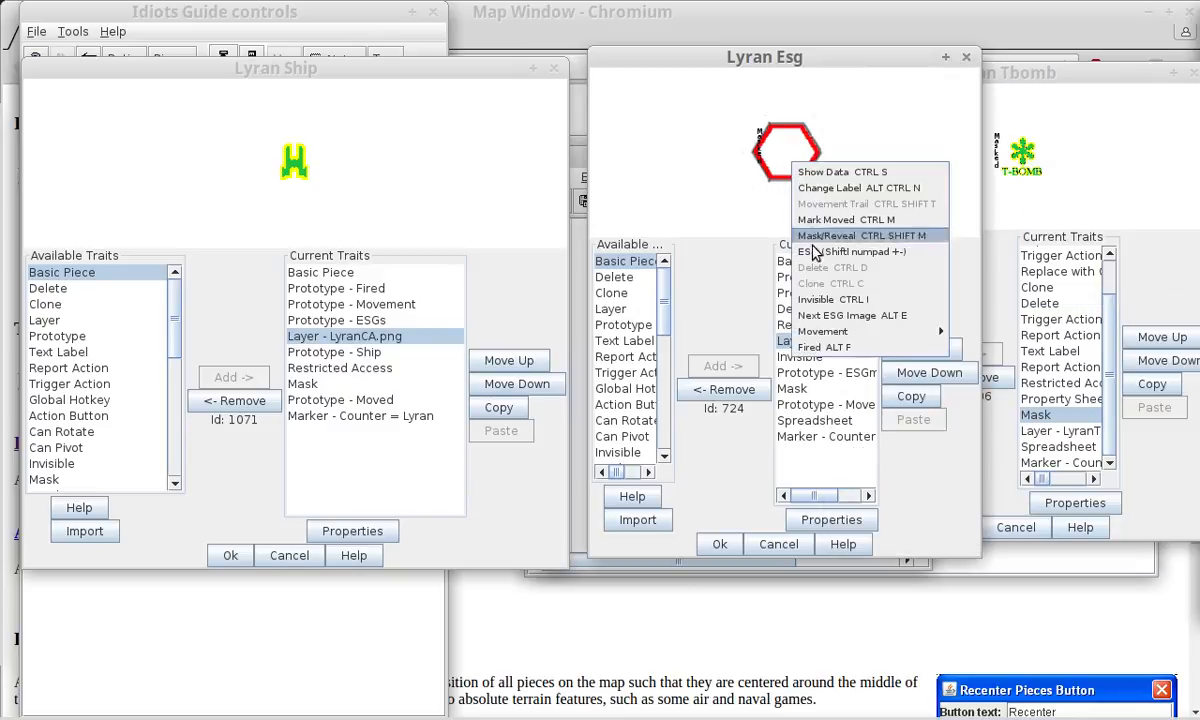
left_click(413, 216)
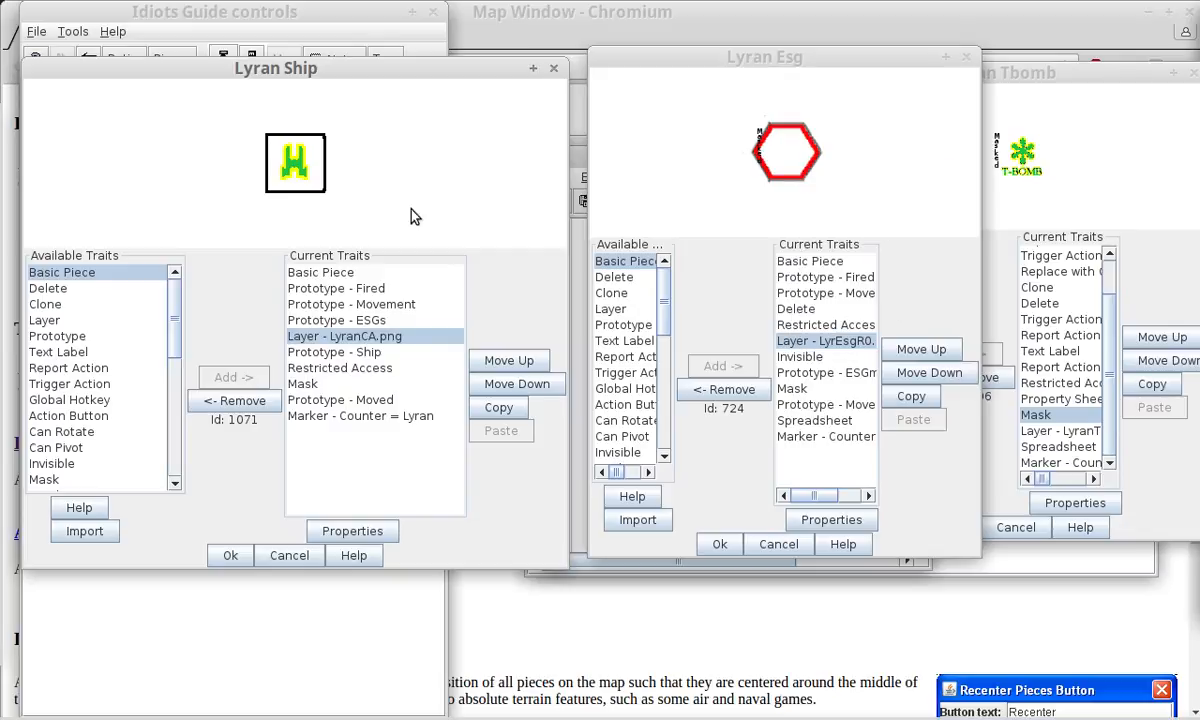
right_click(283, 176)
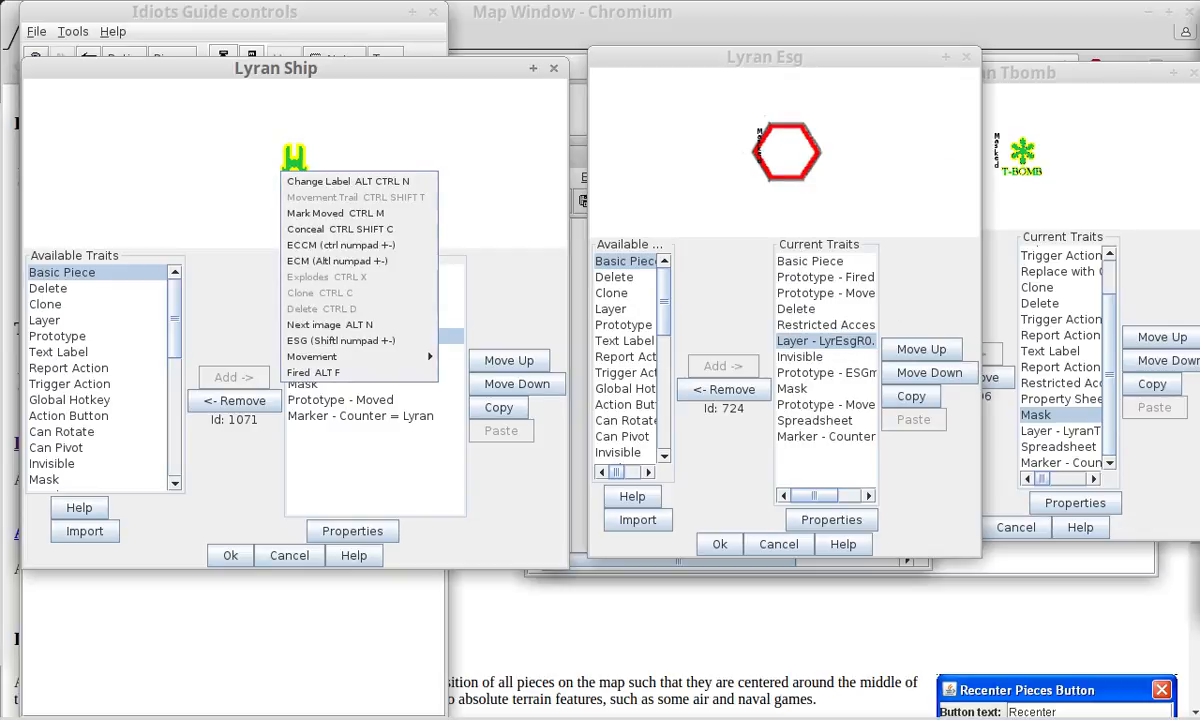
Retire from the current player side in the Star Fleet Battles game and uncover the piece editors again.
left_click_drag(1199, 197, 811, 145)
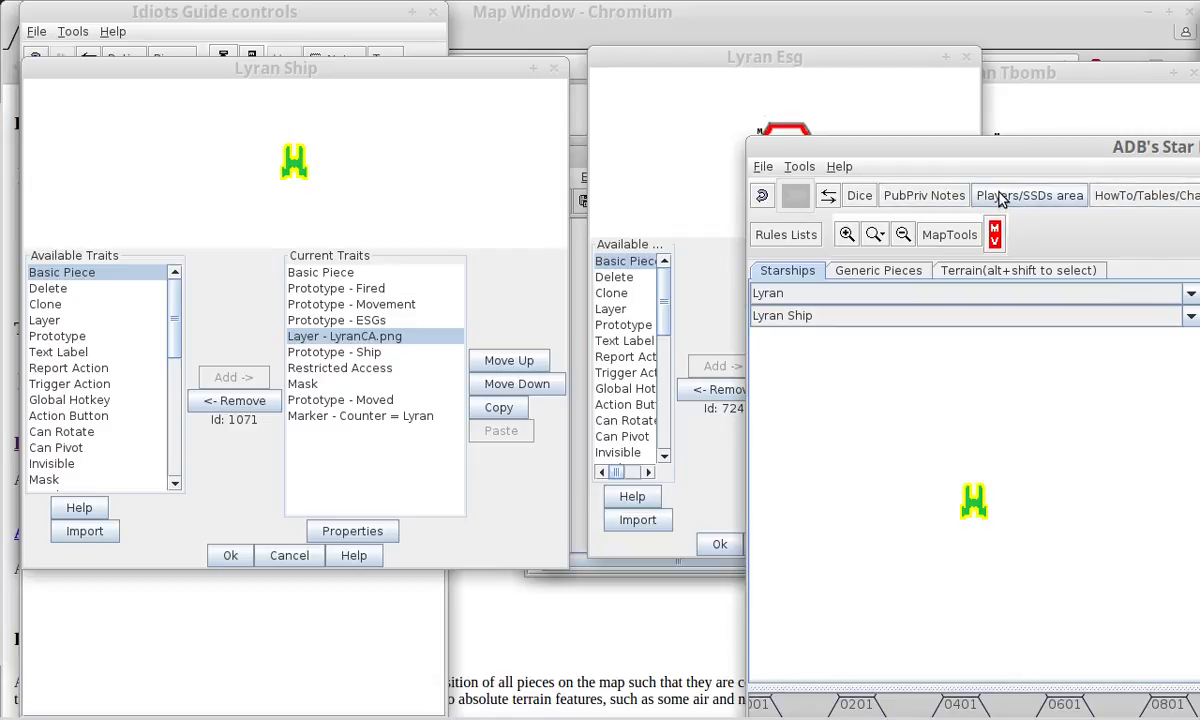
left_click_drag(985, 148, 789, 148)
left_click(838, 193)
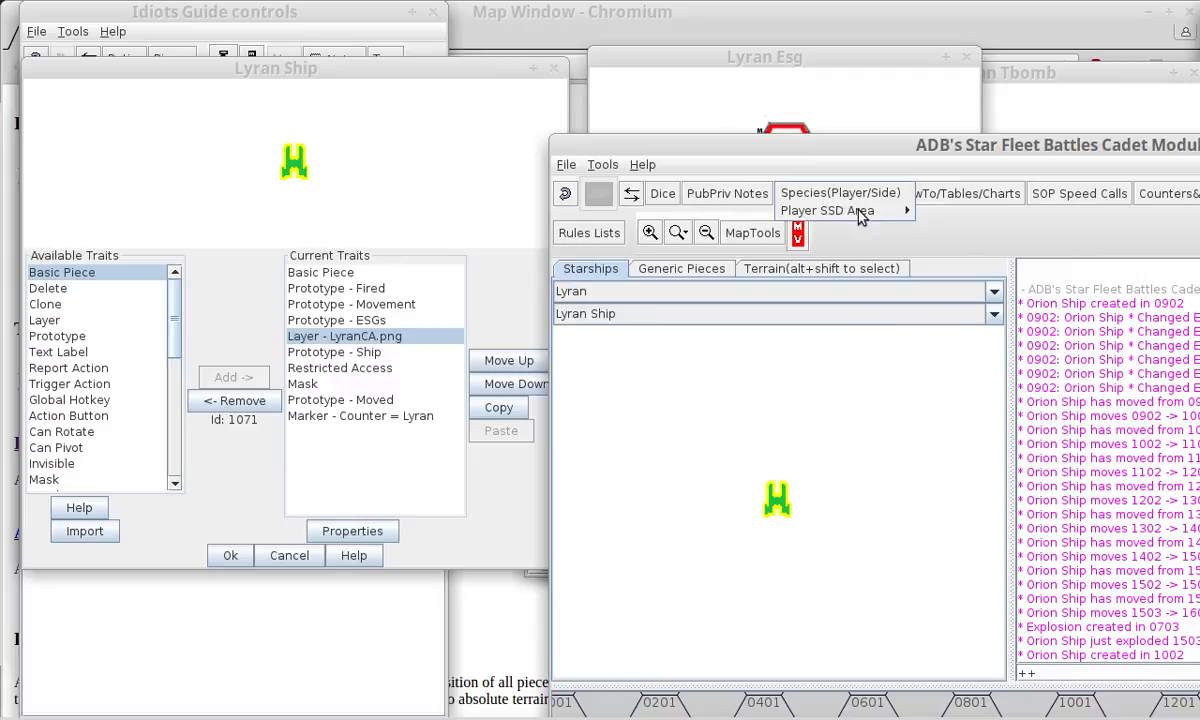
left_click(840, 193)
left_click(874, 520)
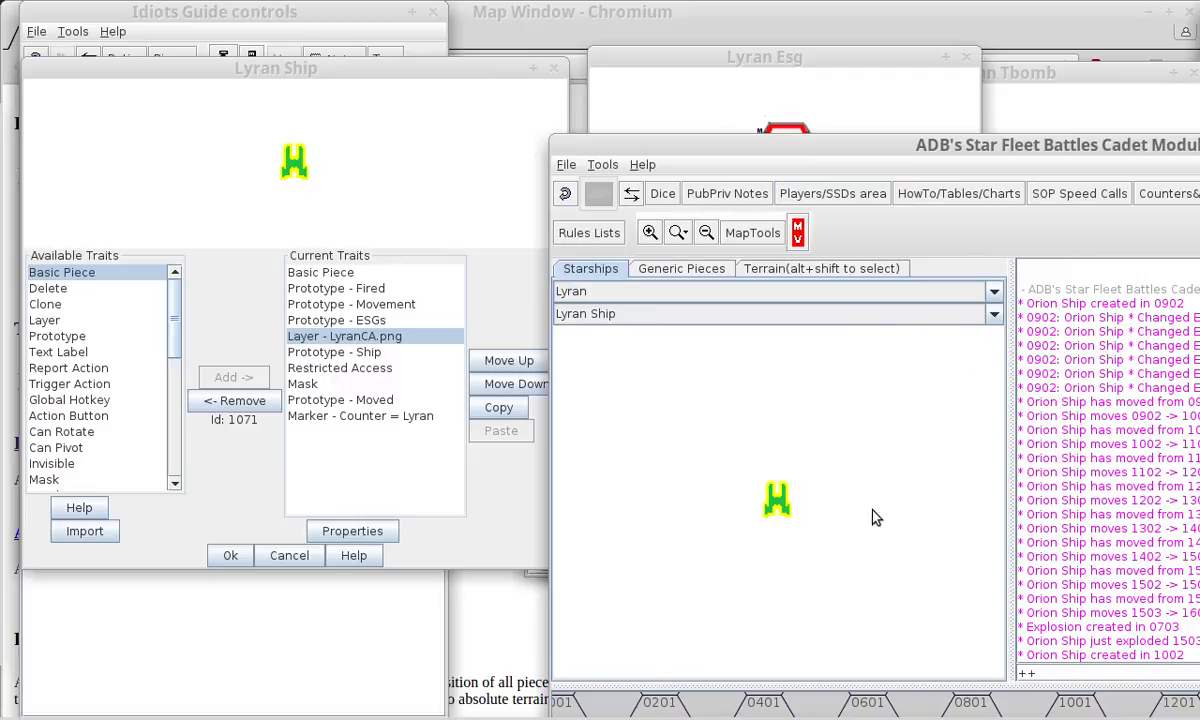
left_click_drag(749, 148, 1199, 165)
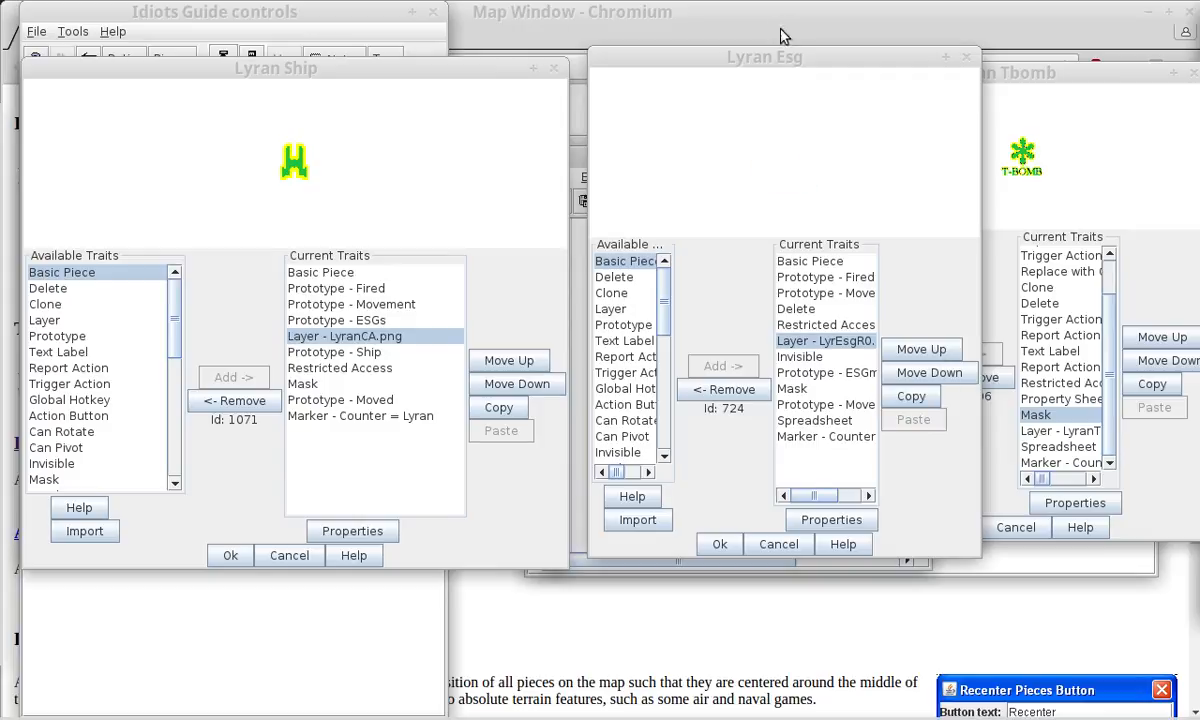
Check the commands that the Lyran Esg, Lyran Tbomb and Lyran Ship previews offer after leaving the side.
left_click(790, 172)
right_click(790, 149)
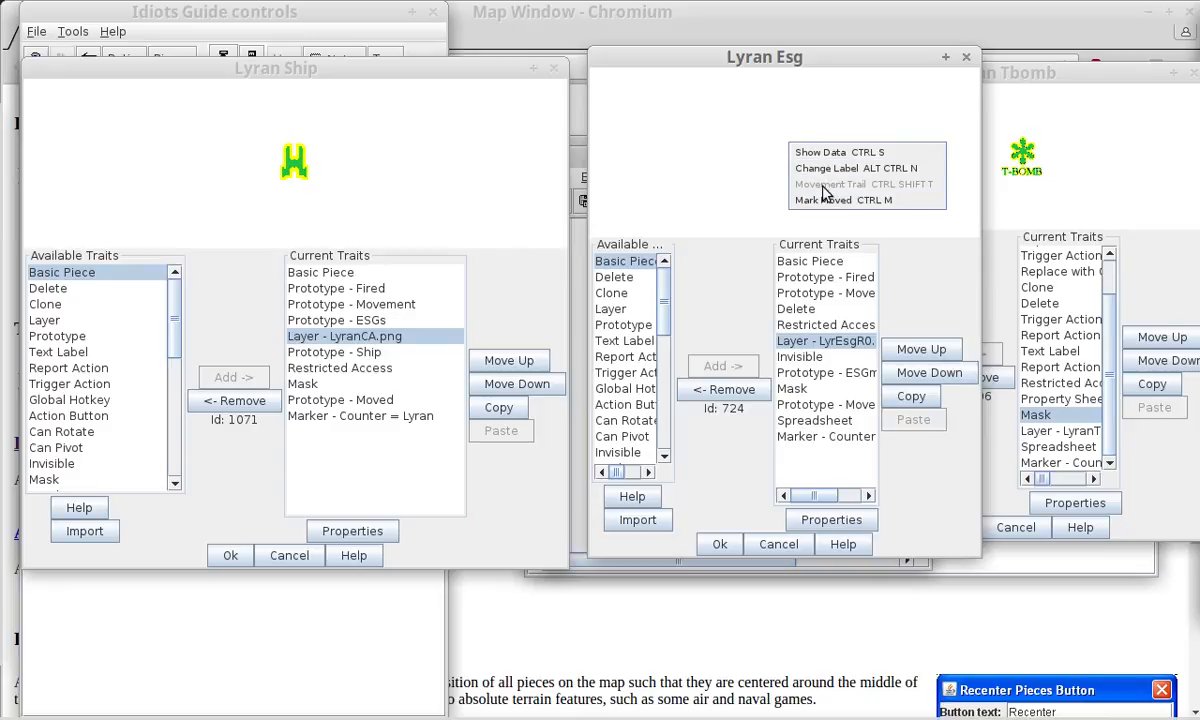
left_click(1050, 170)
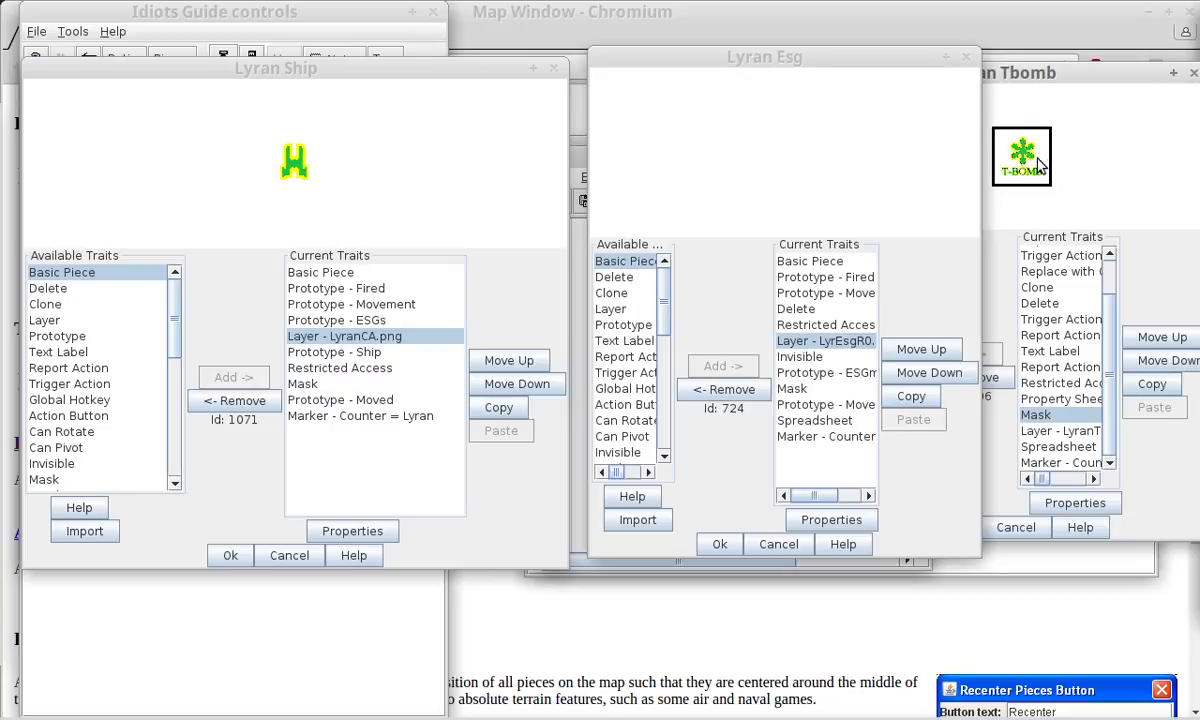
right_click(1025, 158)
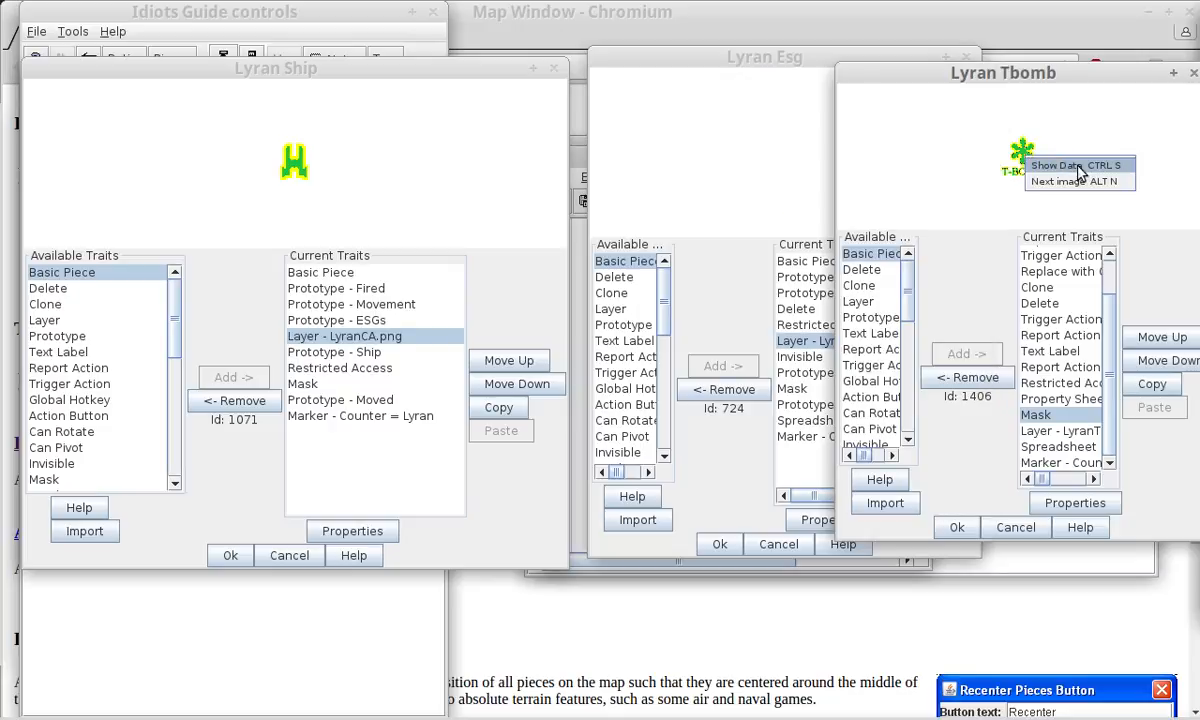
left_click(1026, 201)
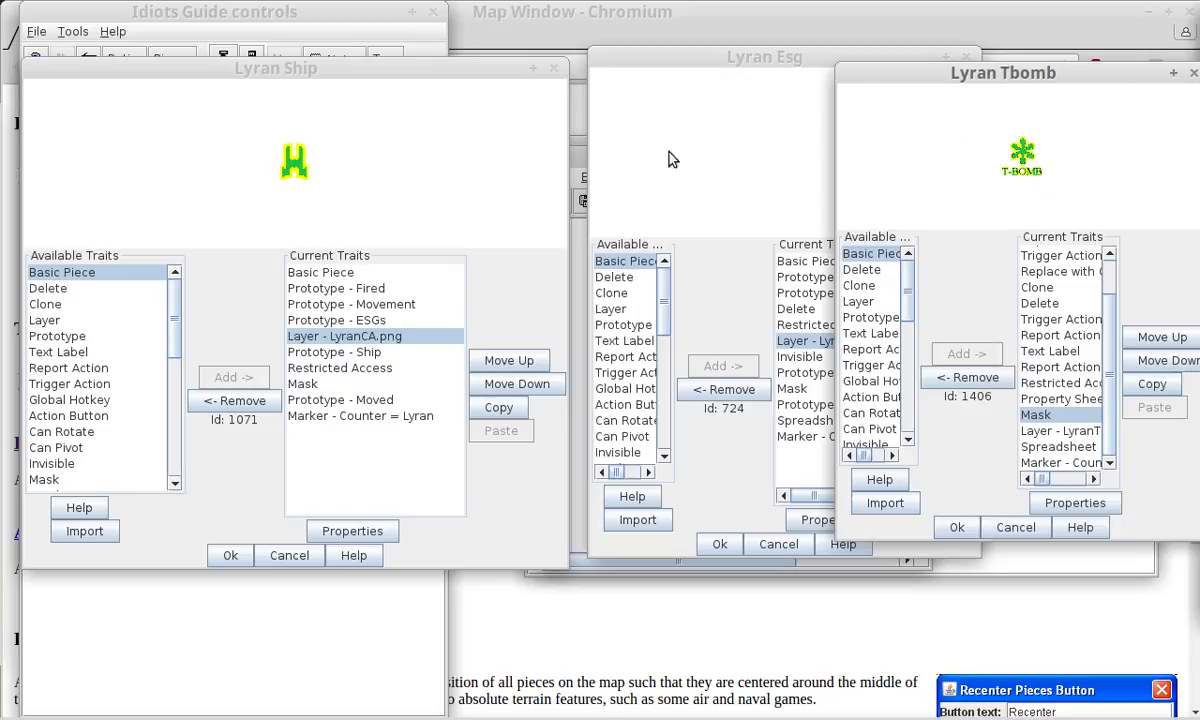
left_click(288, 160)
right_click(288, 160)
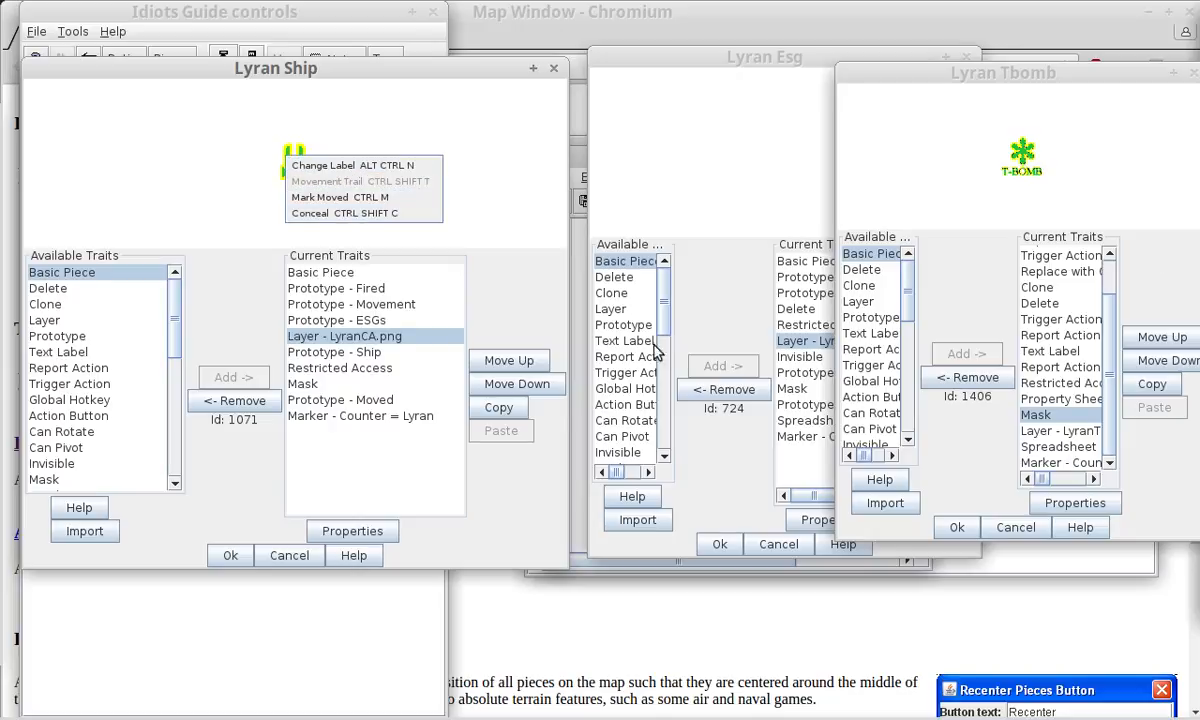
left_click(256, 425)
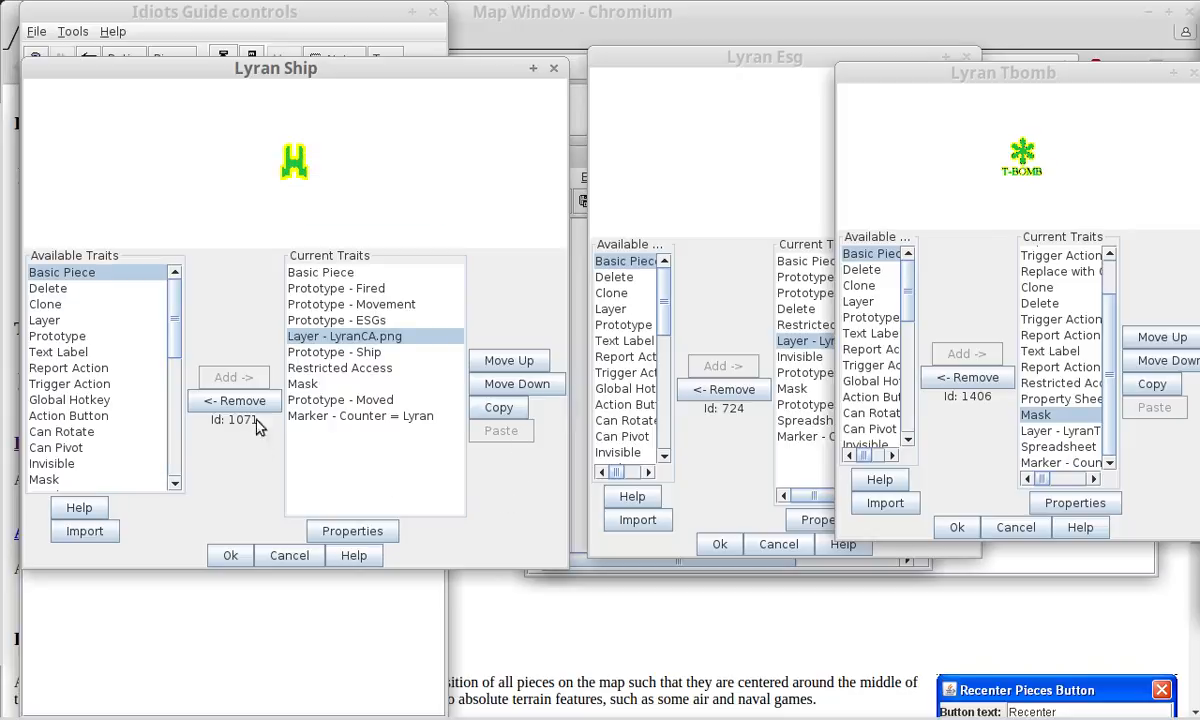
Review the order of the Layer, Prototype - Ship, Restricted Access and Mask traits in the Lyran Ship's trait list.
left_click(312, 382)
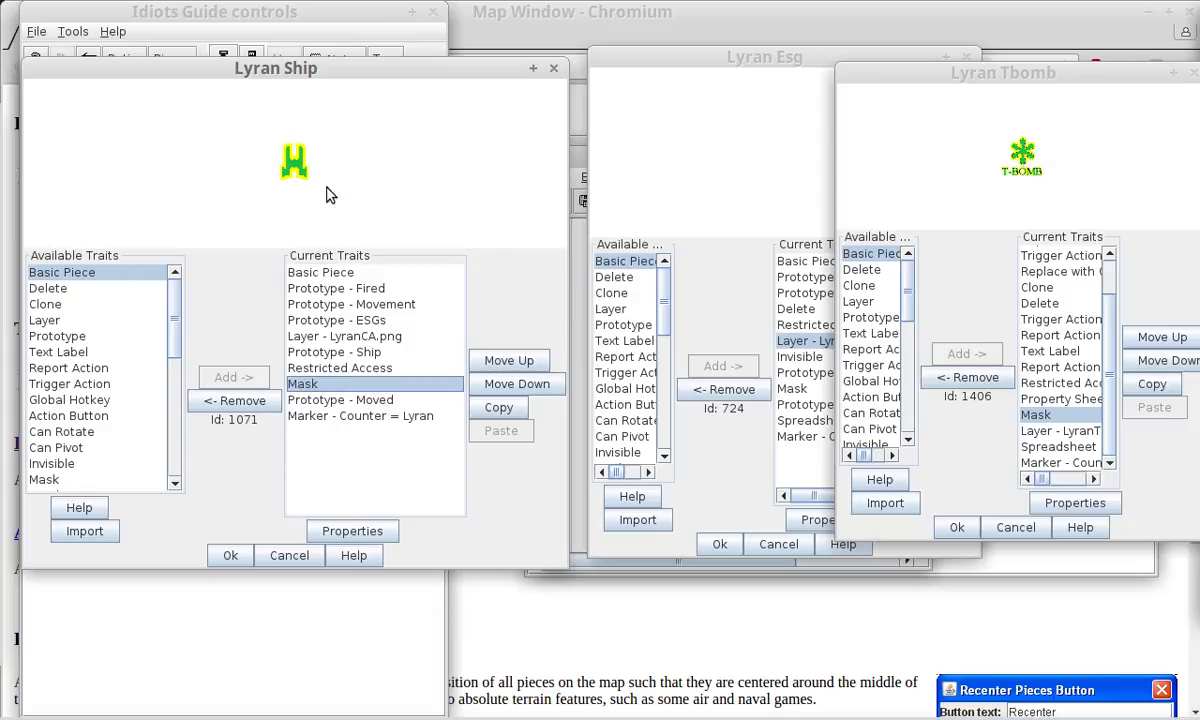
left_click(342, 368)
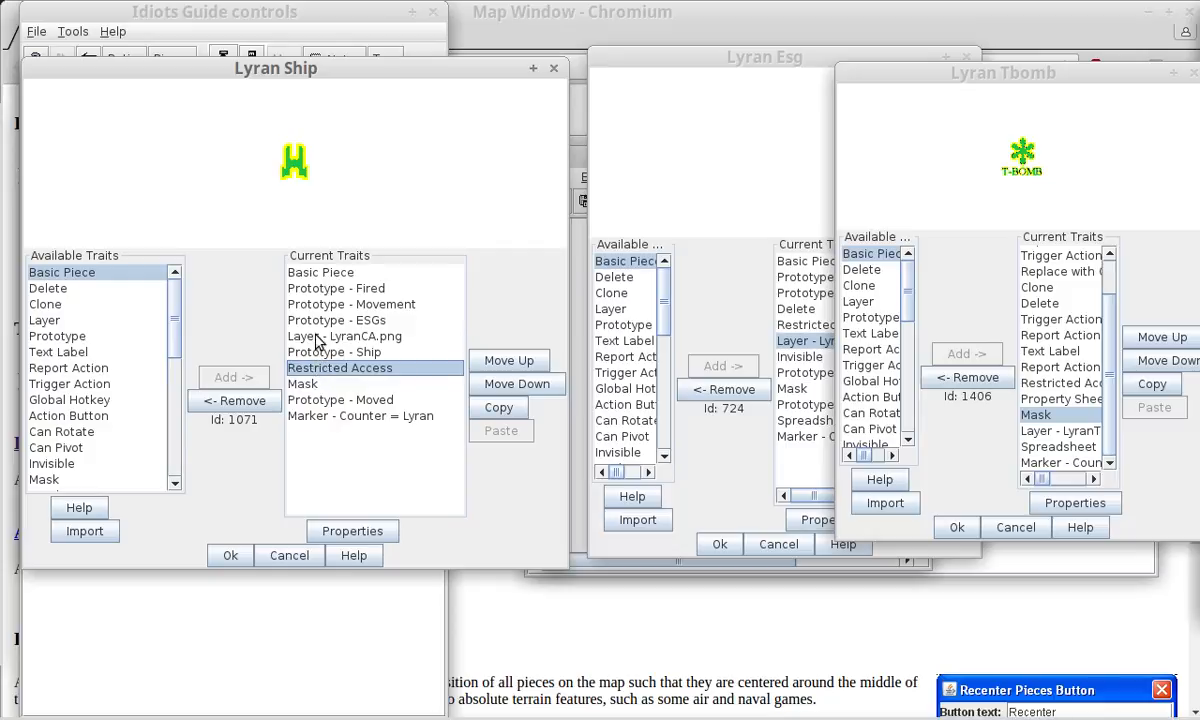
left_click(316, 336)
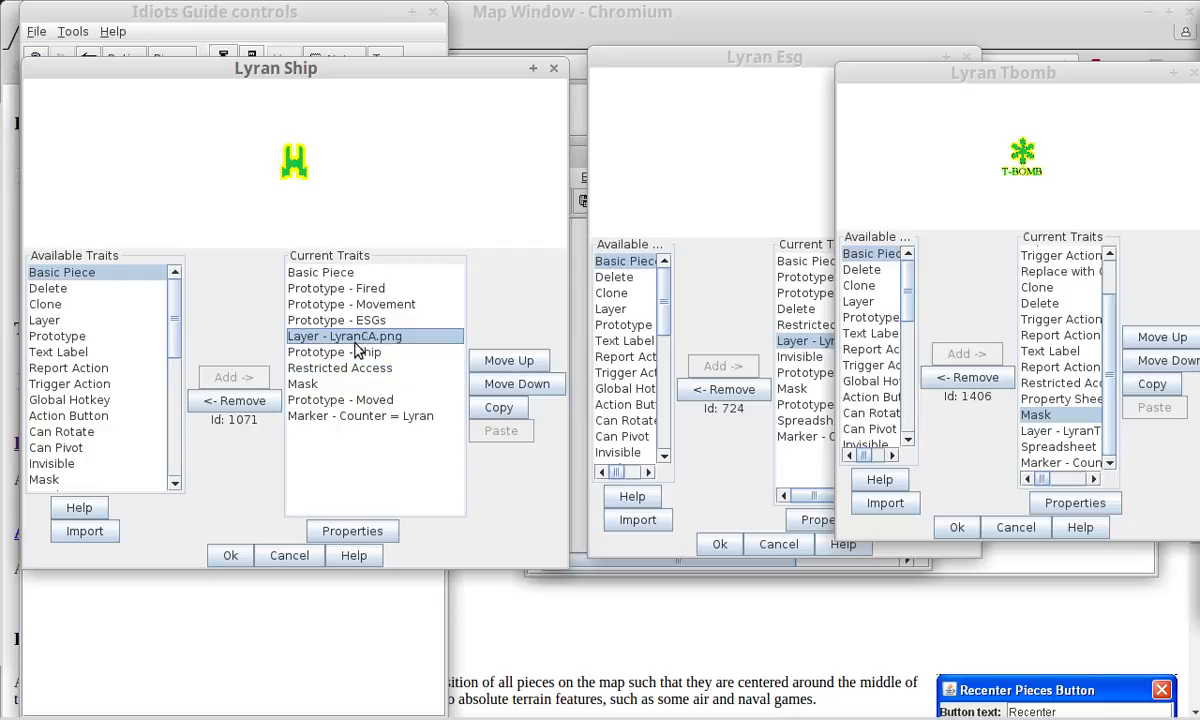
left_click(320, 355)
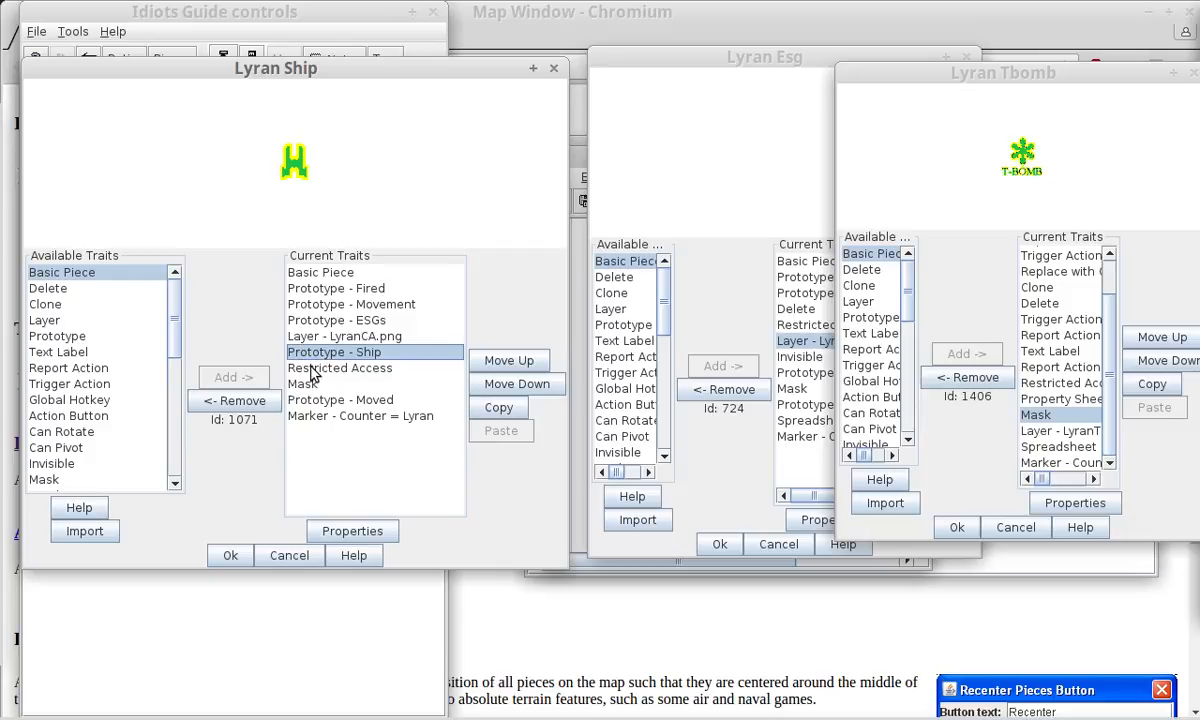
left_click(311, 370)
left_click(304, 388)
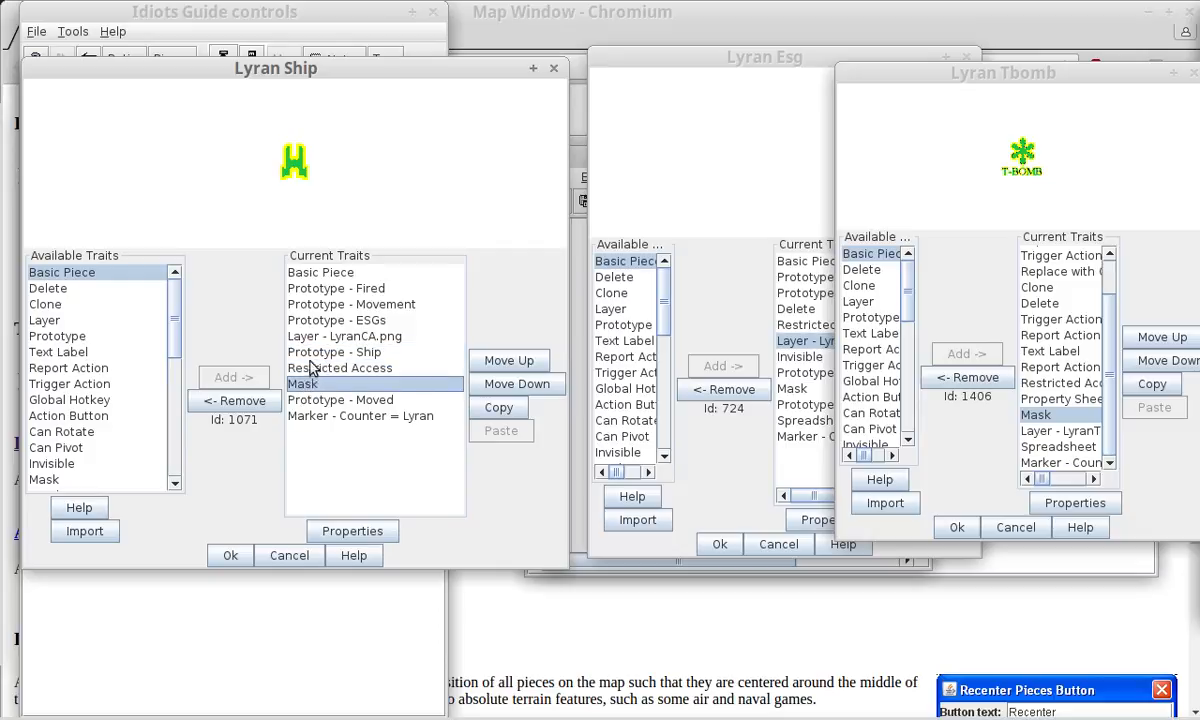
left_click(312, 352)
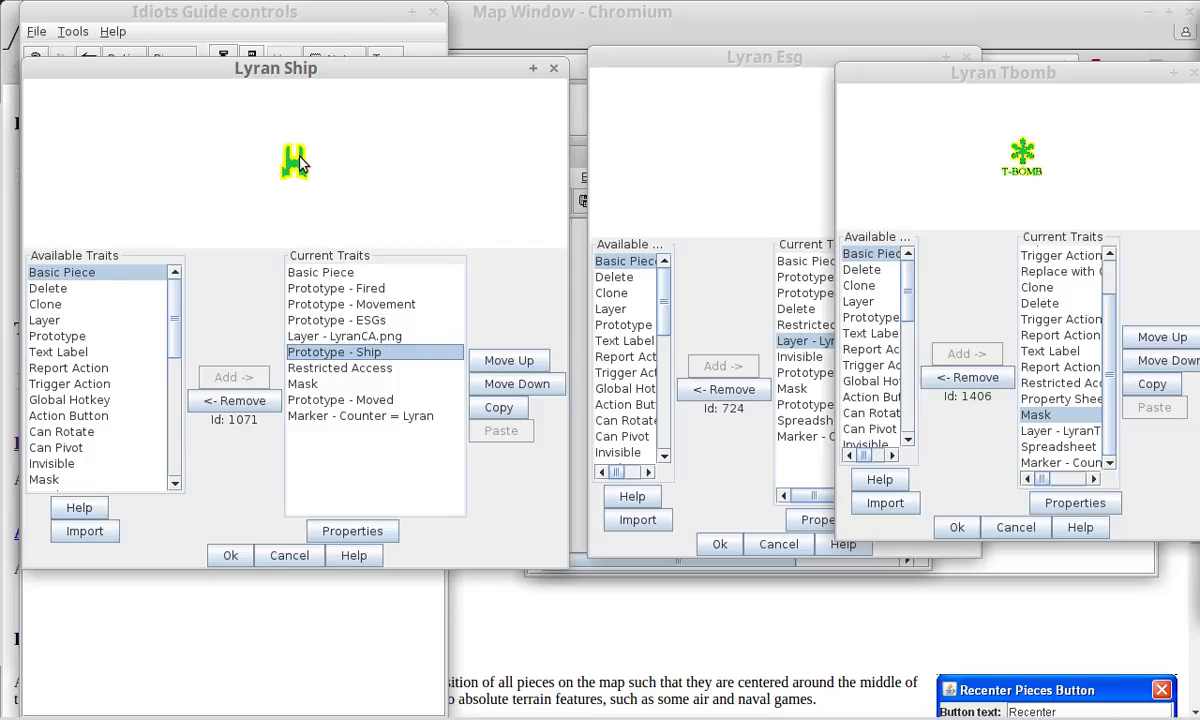
Compare the restricted commands of the Lyran Ship preview with those of the Lyran Tbomb, applying none.
left_click(300, 163)
right_click(300, 163)
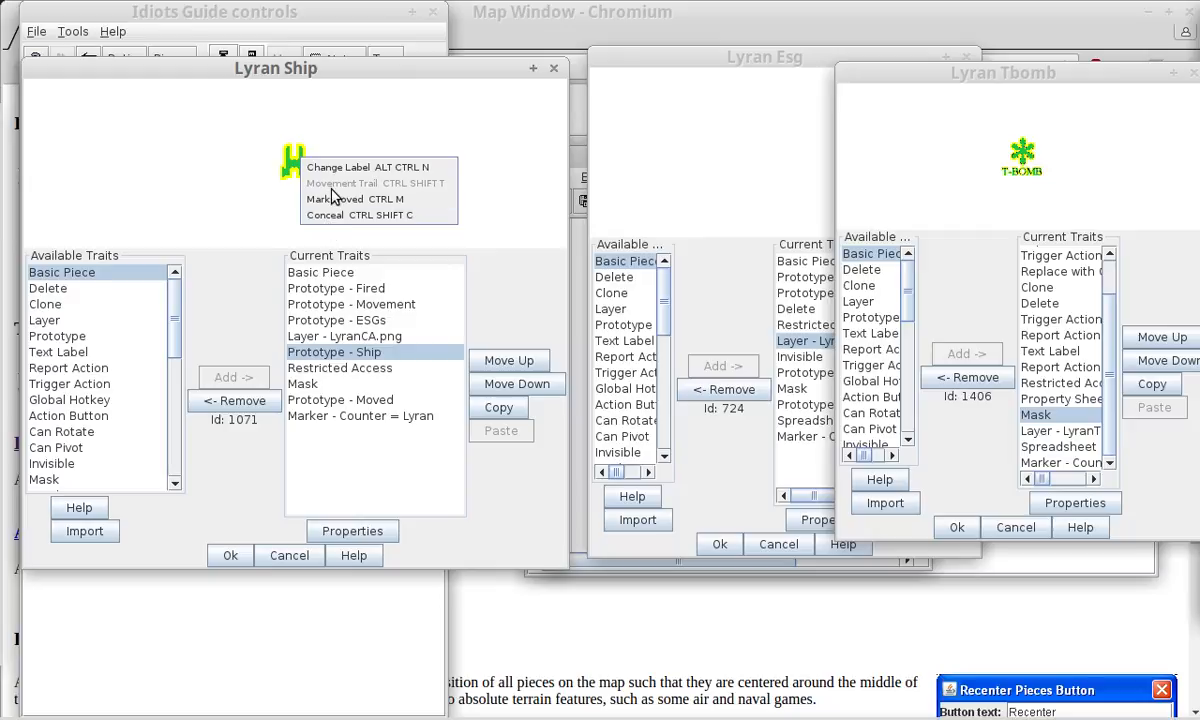
left_click(925, 163)
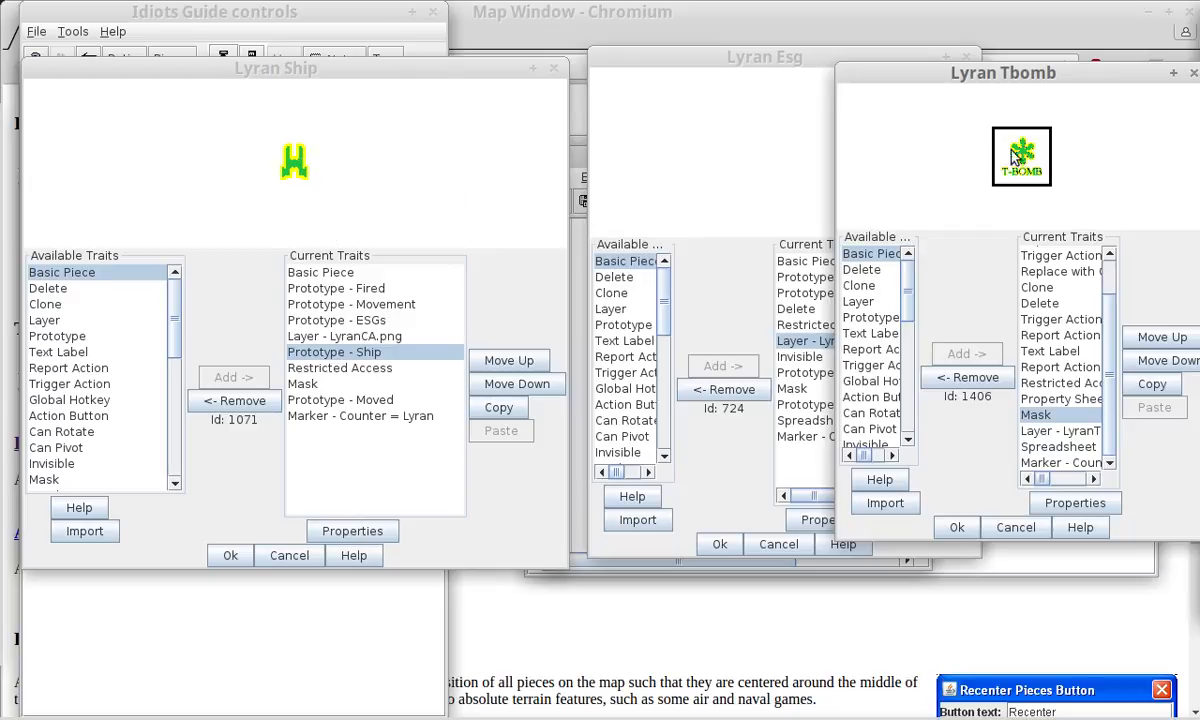
right_click(1045, 150)
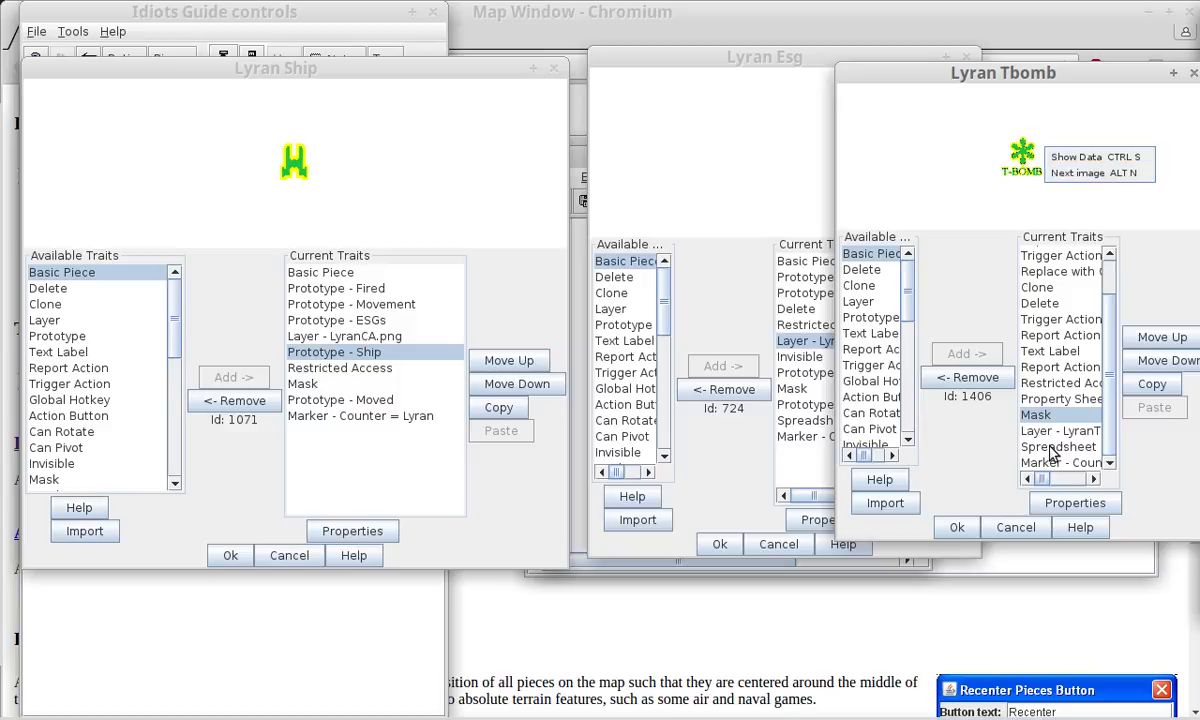
left_click(1076, 206)
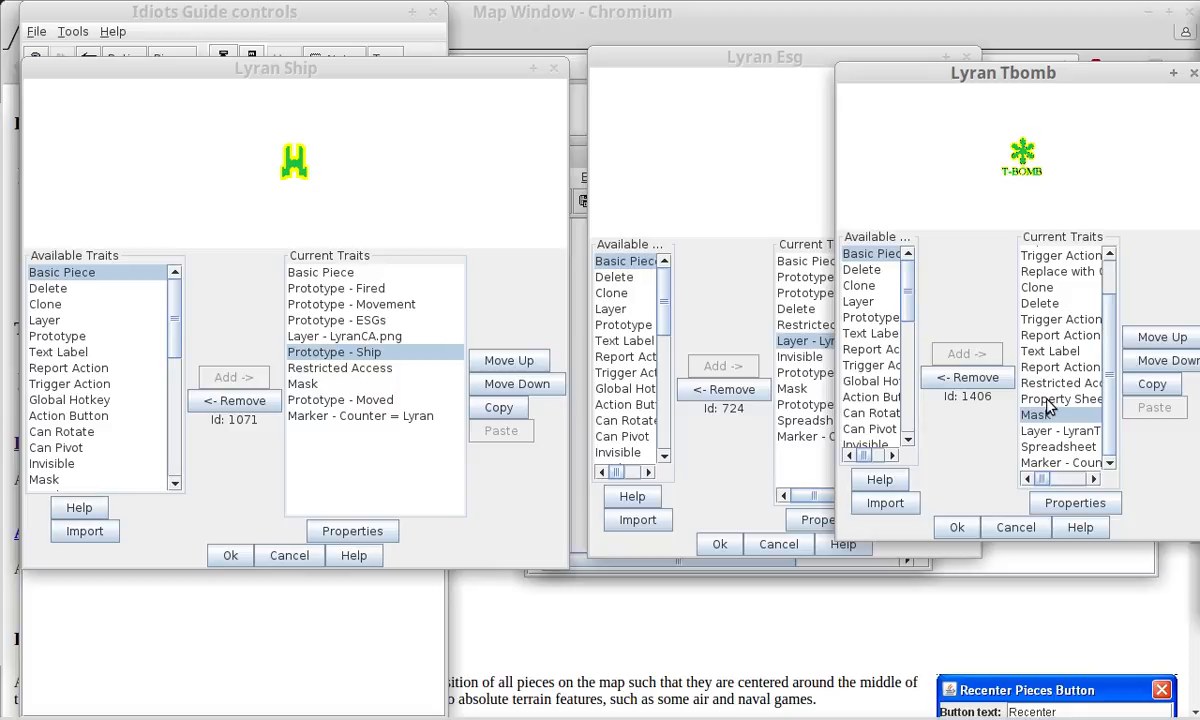
Compare the positions of the Restricted Access, Mask and Layer traits in the Lyran Tbomb and Lyran Esg trait lists.
left_click(1056, 433)
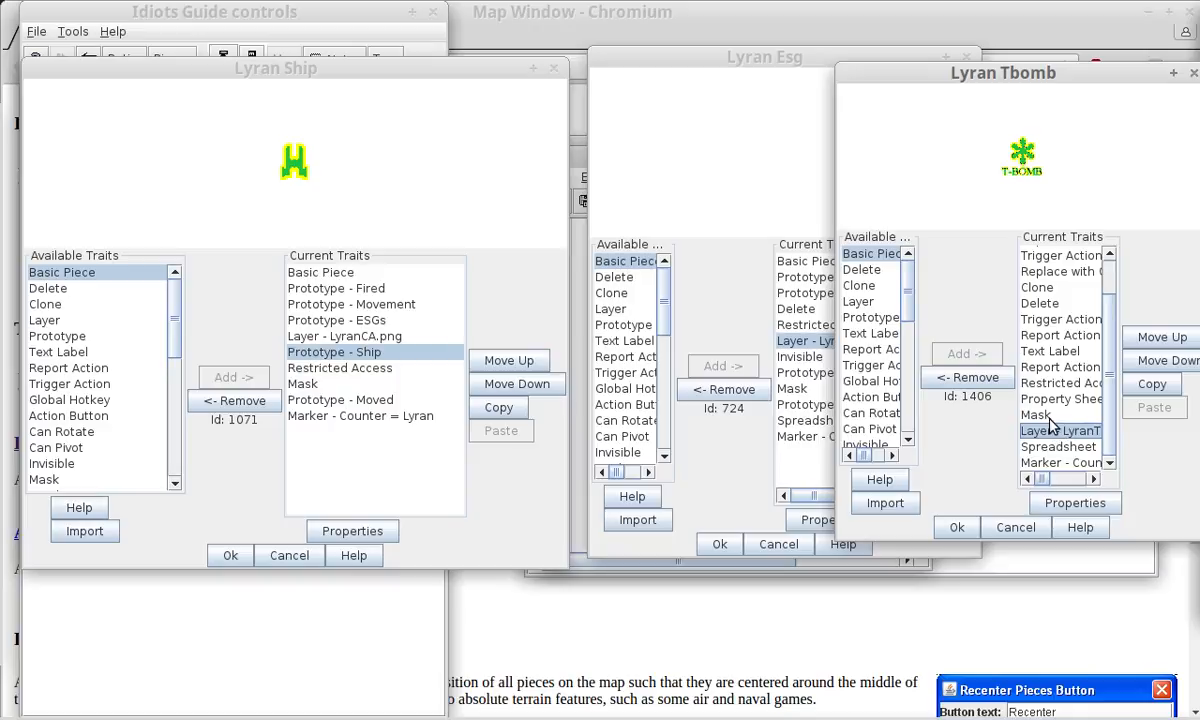
left_click(1045, 415)
left_click(1055, 385)
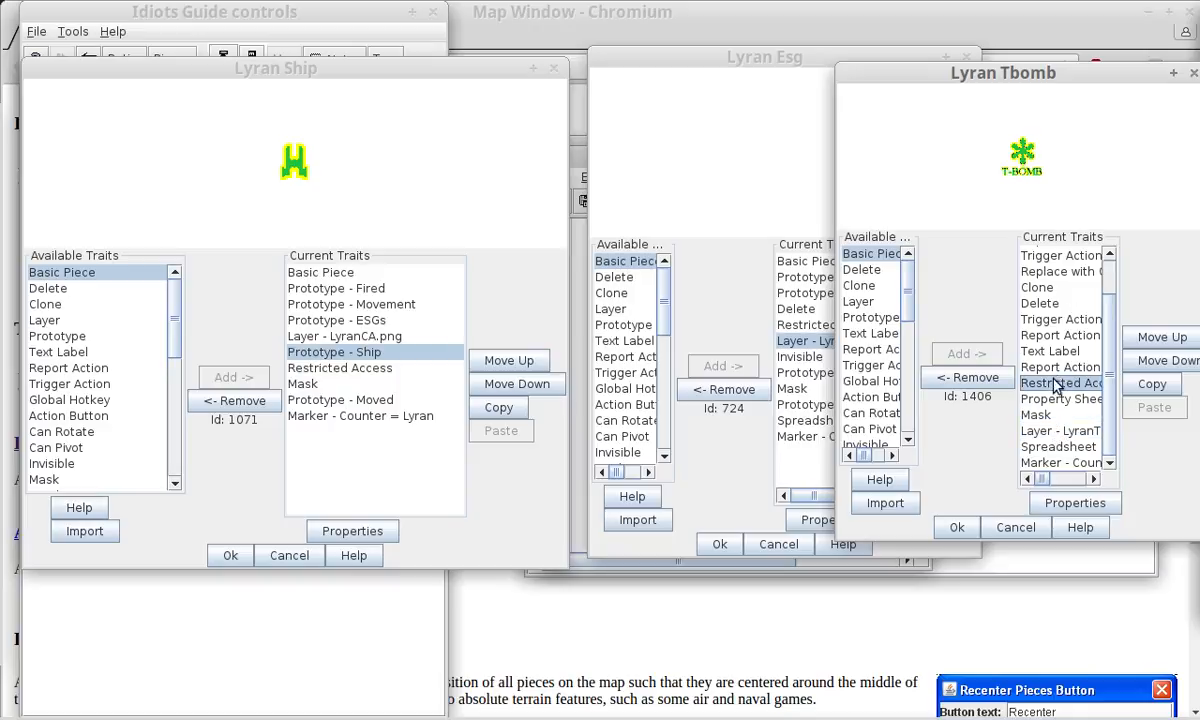
left_click(688, 265)
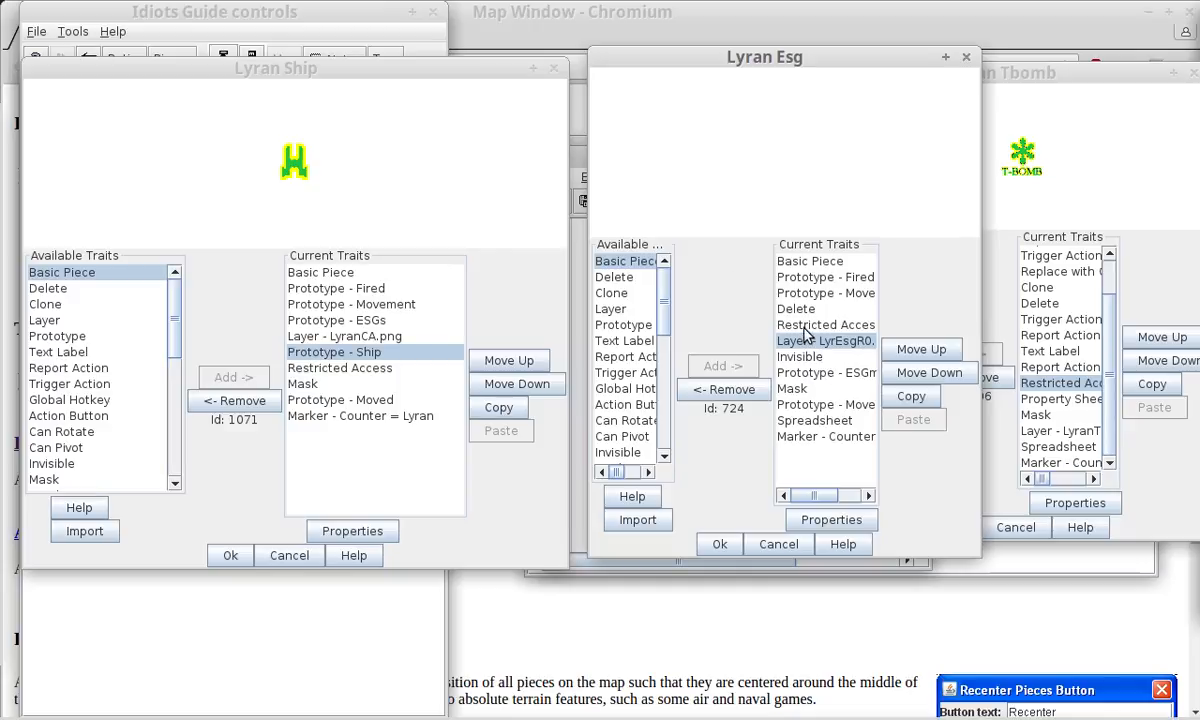
left_click(806, 326)
left_click(810, 262)
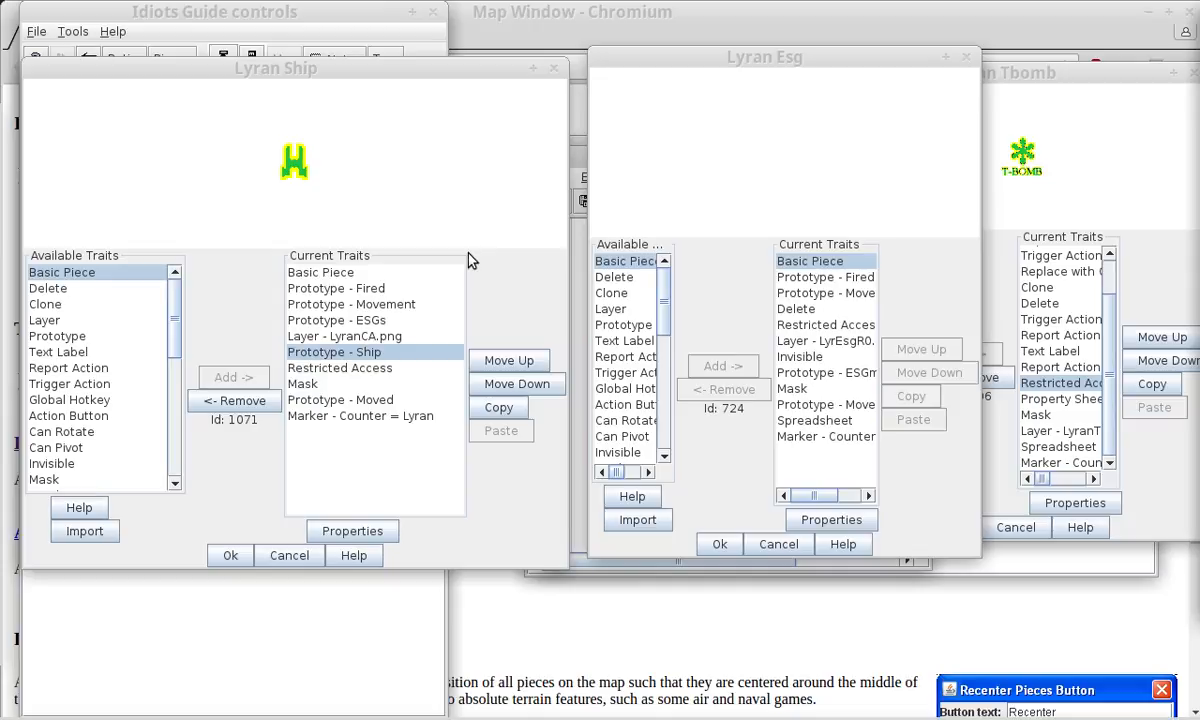
Close the Lyran Ship, Lyran Esg, Lyran Tbomb and Fed Ca piece editors without saving changes.
left_click(290, 556)
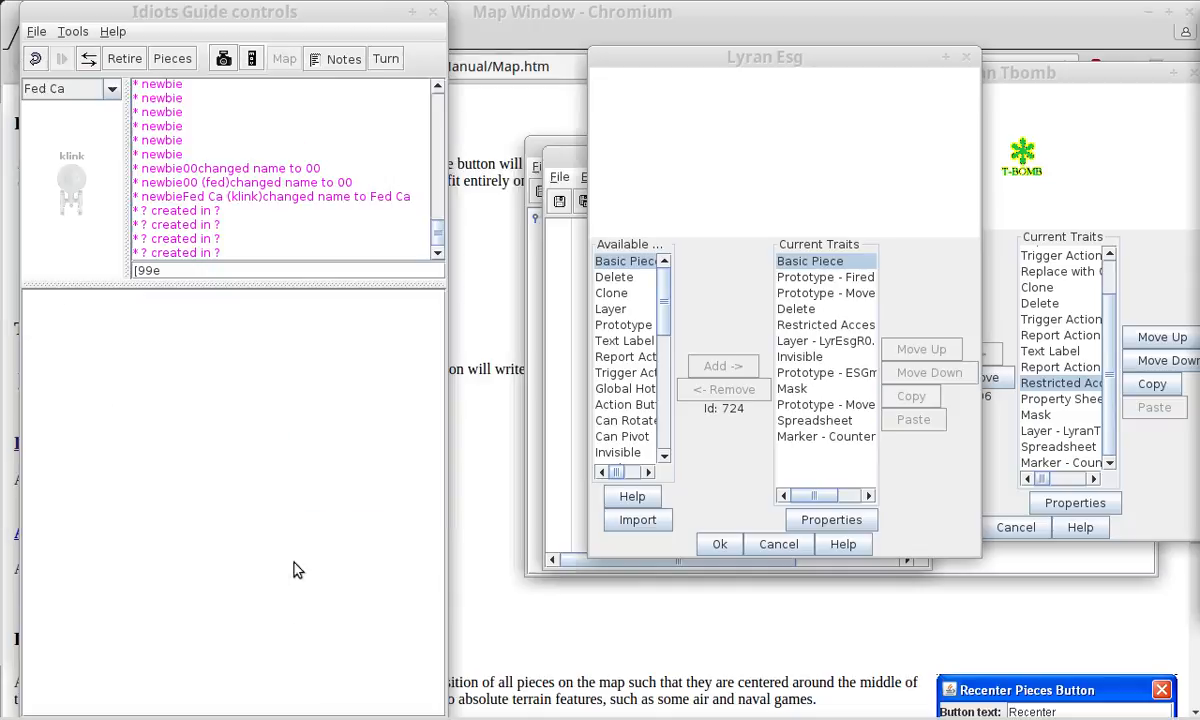
left_click(776, 544)
left_click(1014, 527)
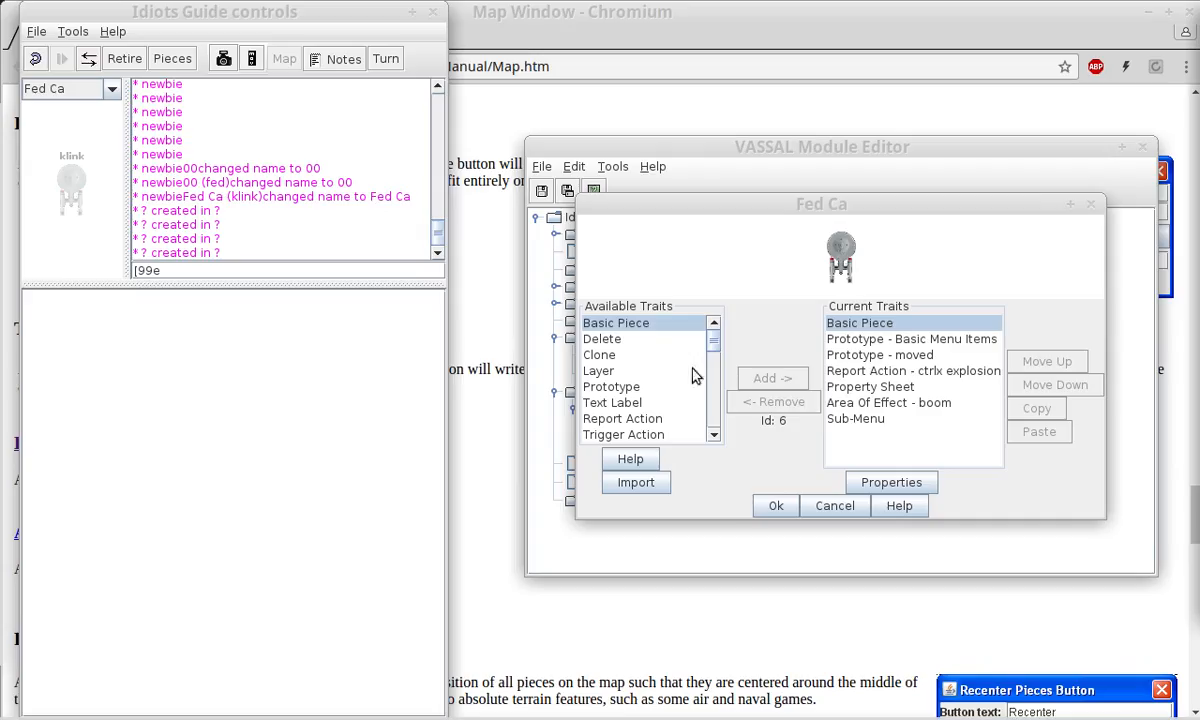
mouse_move(713, 345)
left_mouse_down()
mouse_move(710, 434)
mouse_move(704, 340)
mouse_move(689, 425)
mouse_move(691, 311)
left_mouse_up()
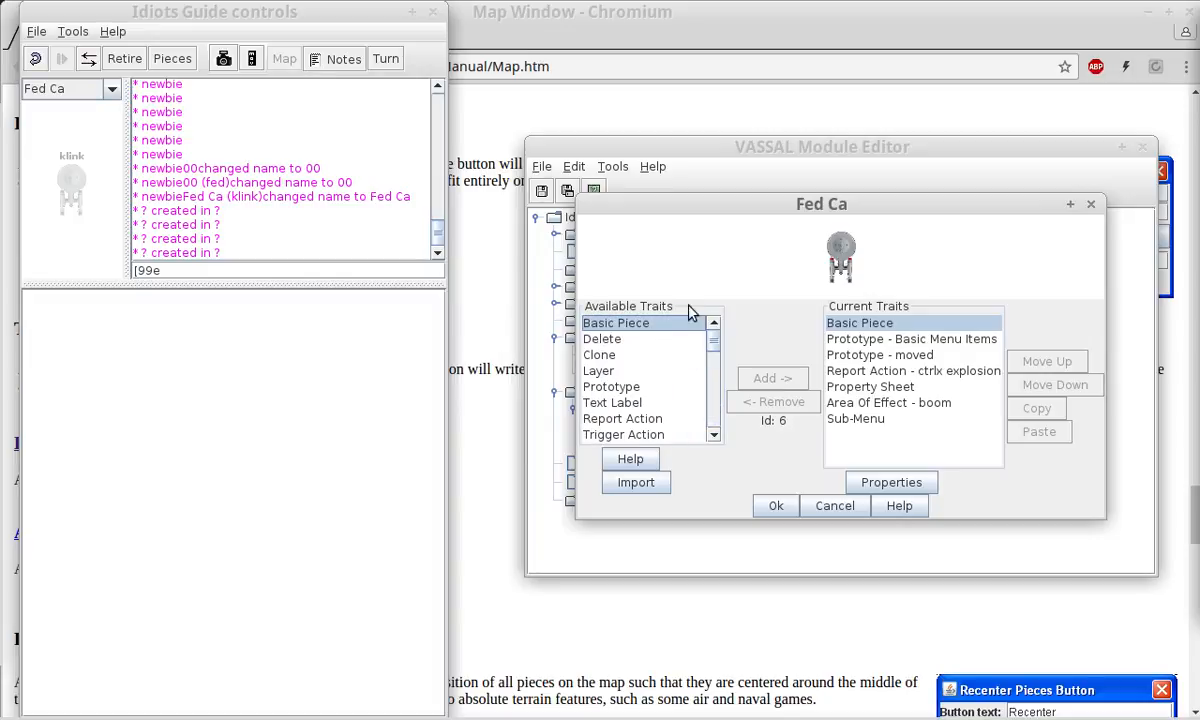
left_click(812, 509)
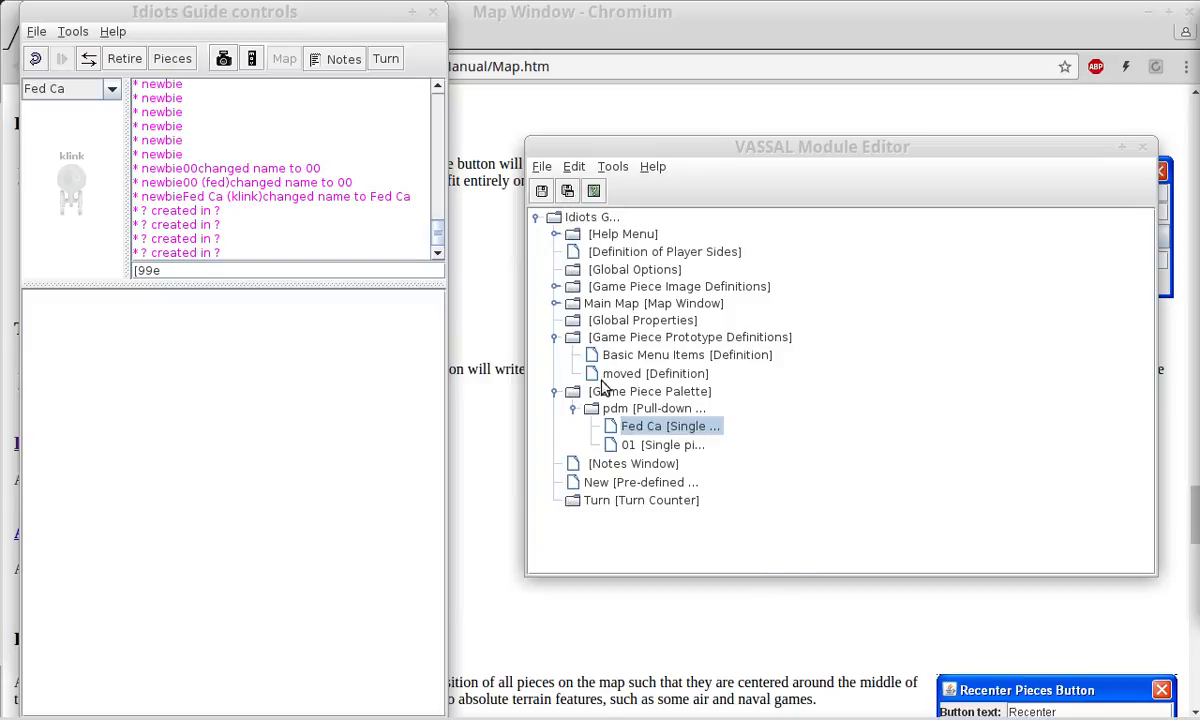